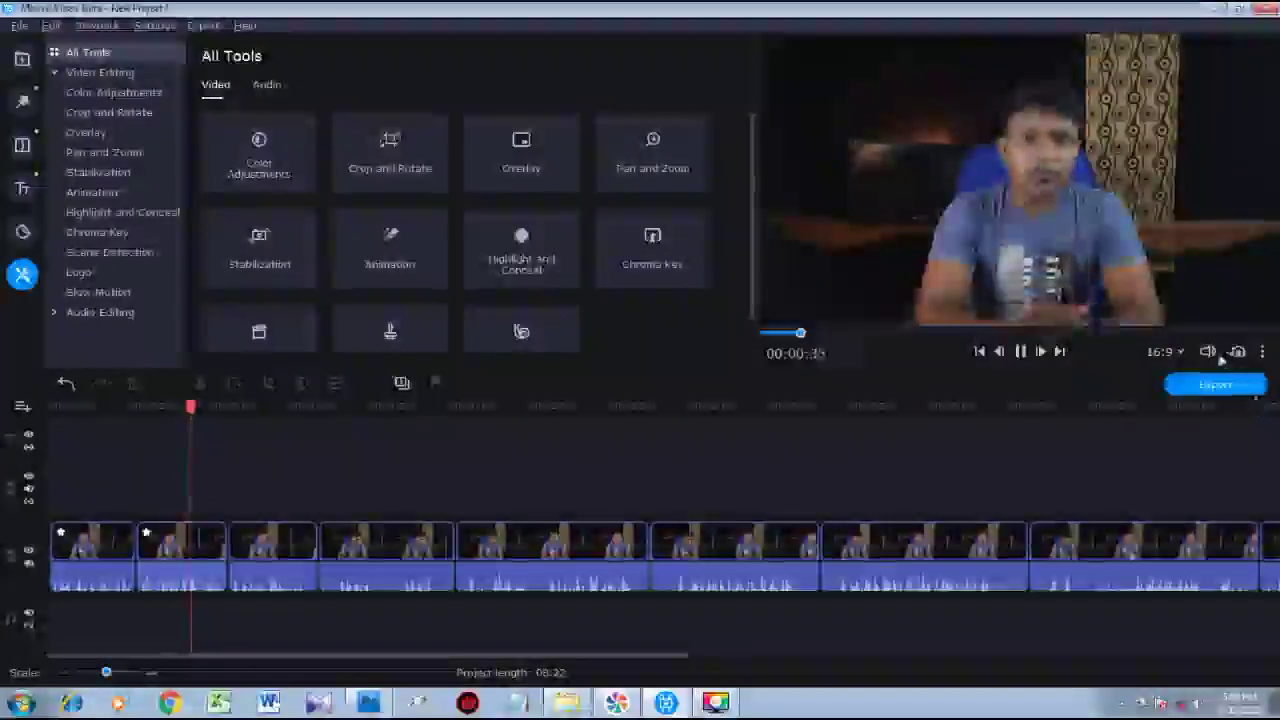
# Lower the preview volume slightly and split the third clip at 00:00:59.
pyautogui.moveTo(1208, 353)
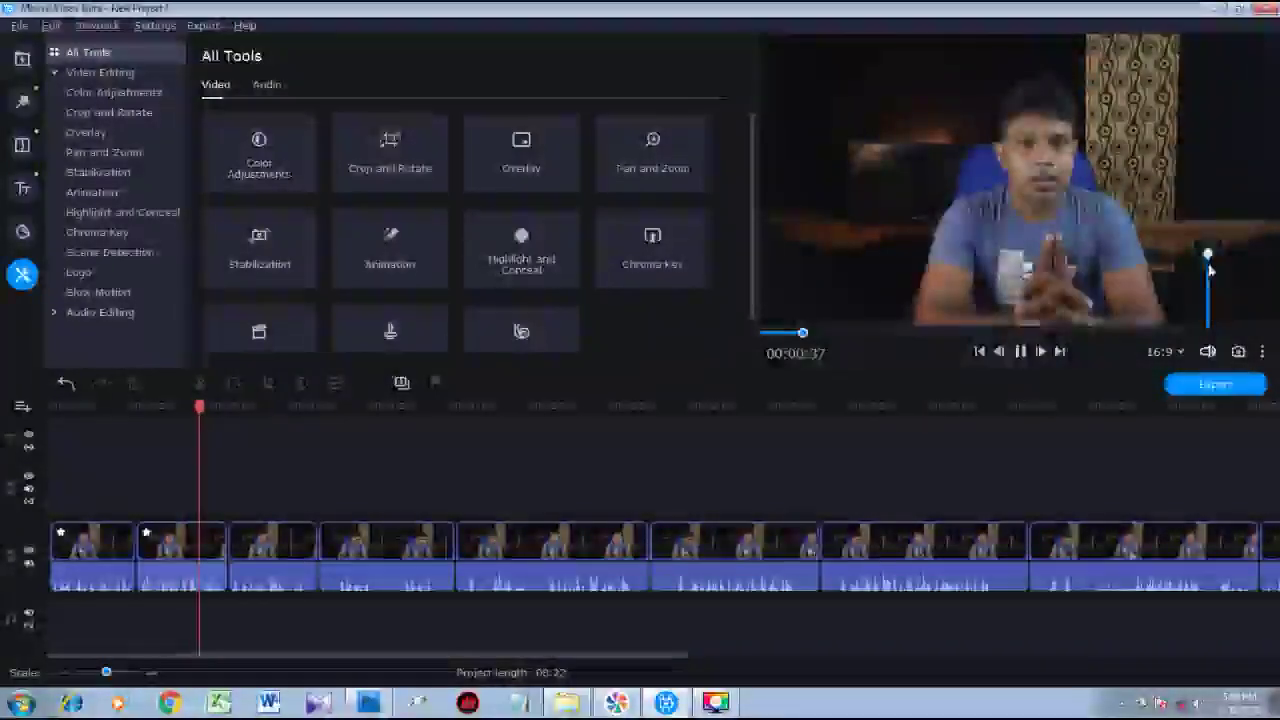
pyautogui.moveTo(1207, 257); pyautogui.dragTo(1206, 276)
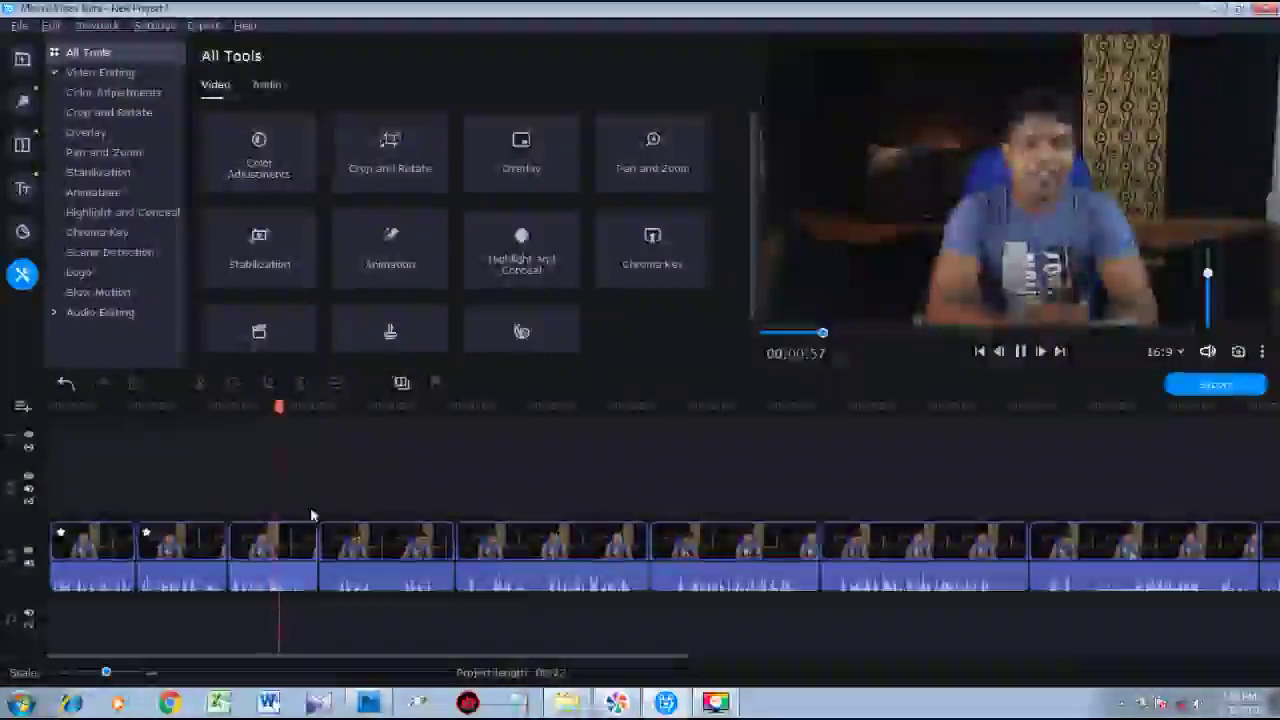
pyautogui.press('space')
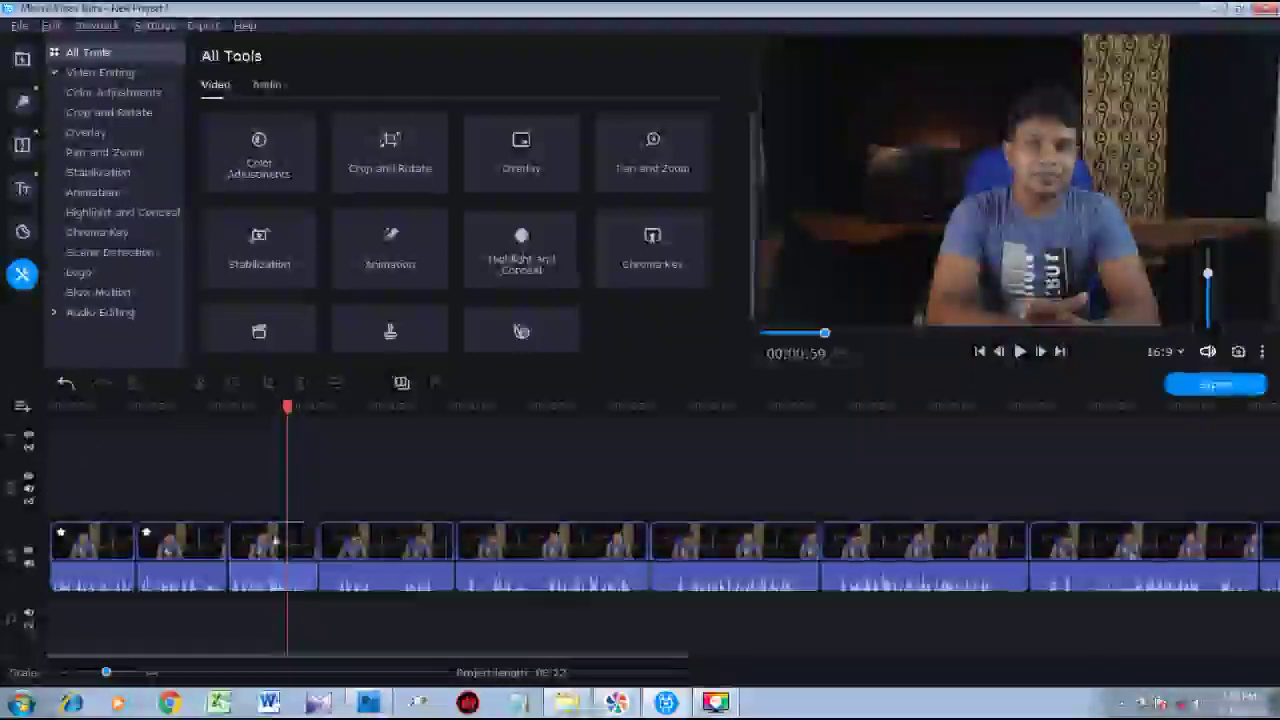
pyautogui.click(285, 531)
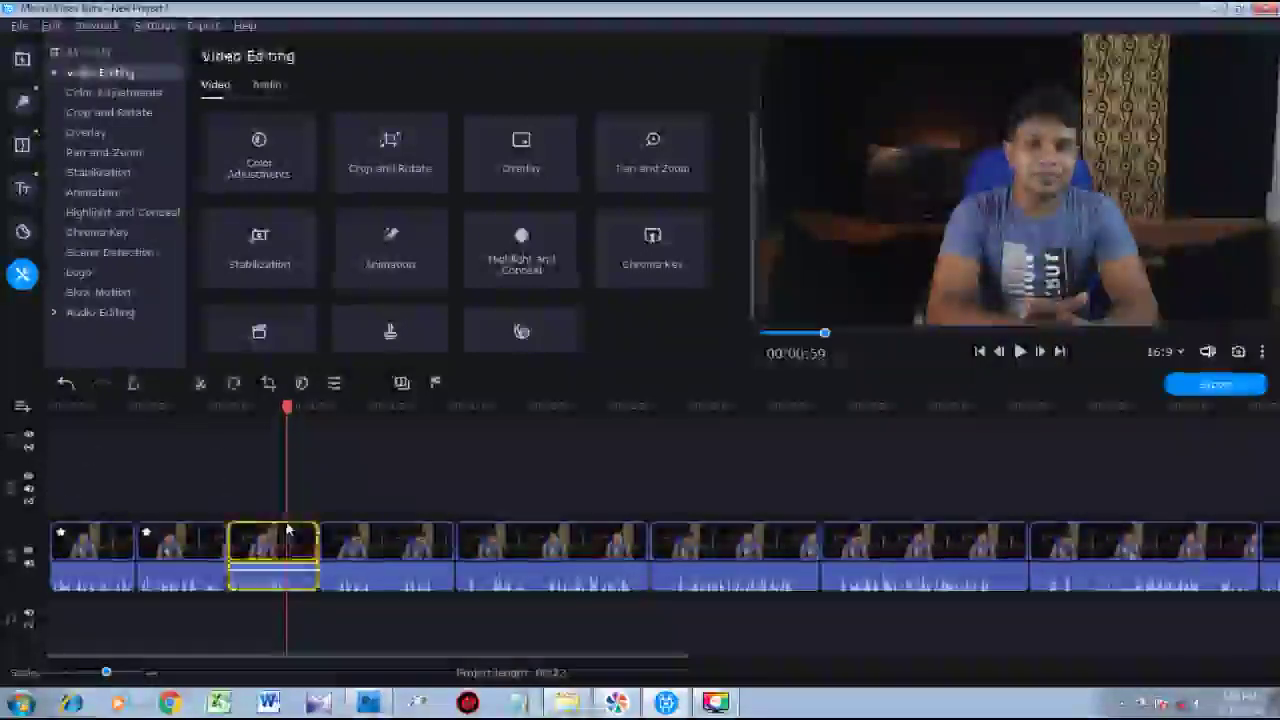
pyautogui.hotkey('ctrl', 'b')
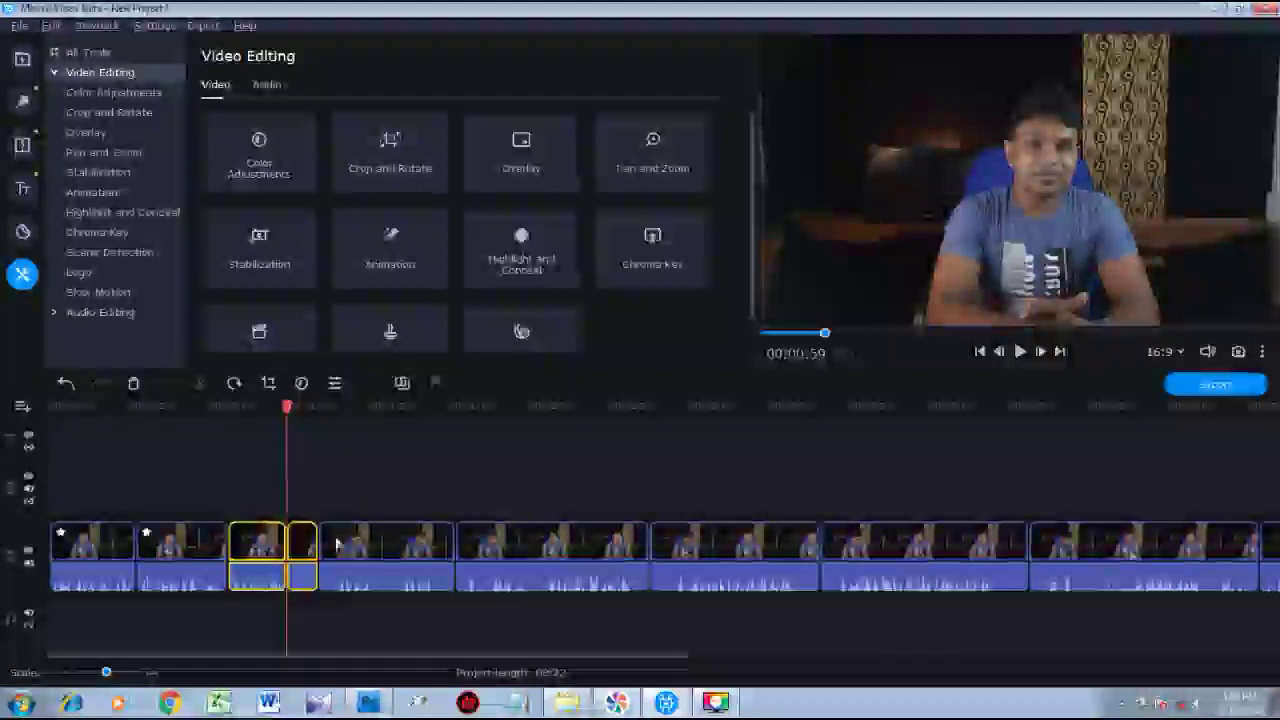
# Crop the first part of the split third clip slightly from the top and both sides, and apply the crop.
pyautogui.click(250, 563)
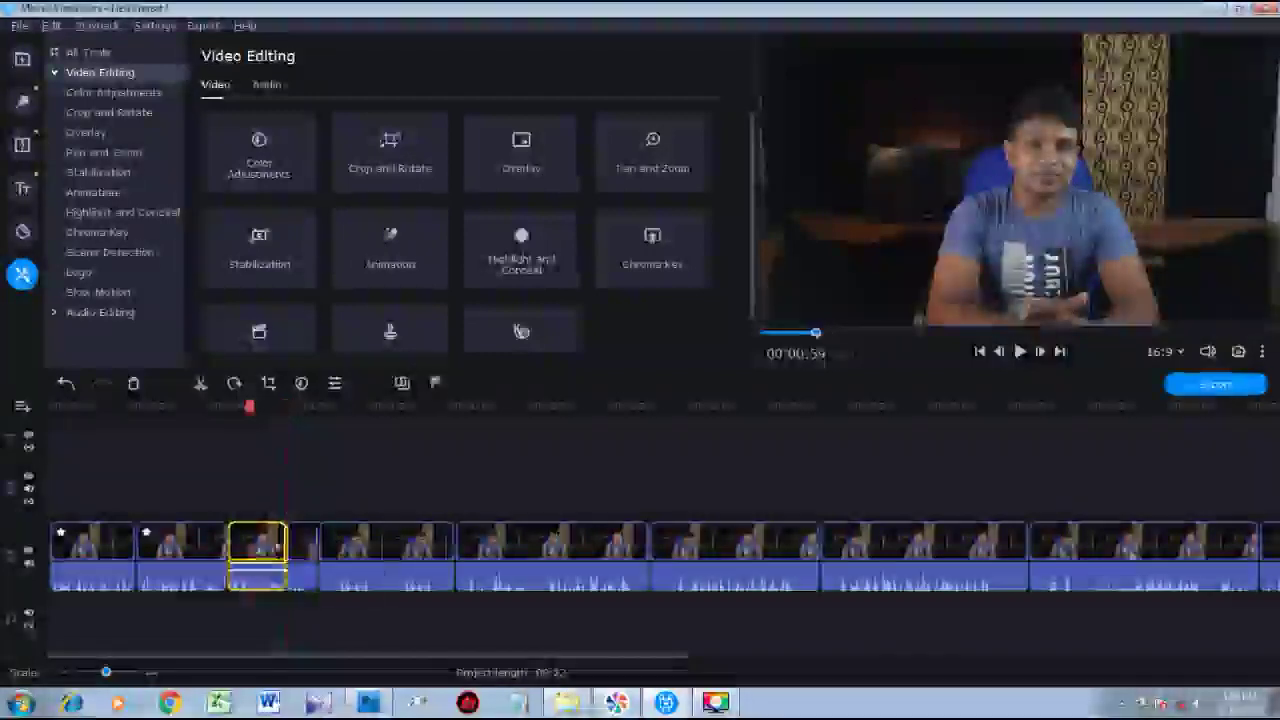
pyautogui.click(440, 165)
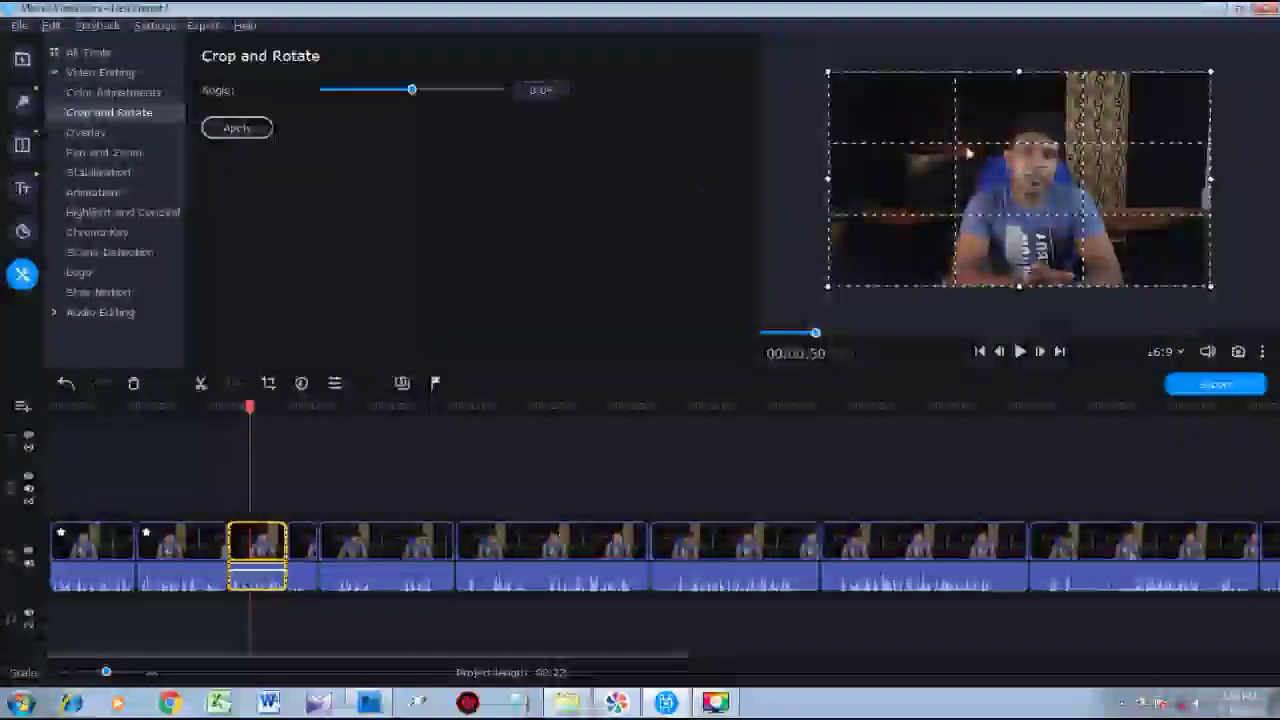
pyautogui.moveTo(828, 72); pyautogui.dragTo(848, 84)
pyautogui.moveTo(1206, 80); pyautogui.dragTo(1193, 93)
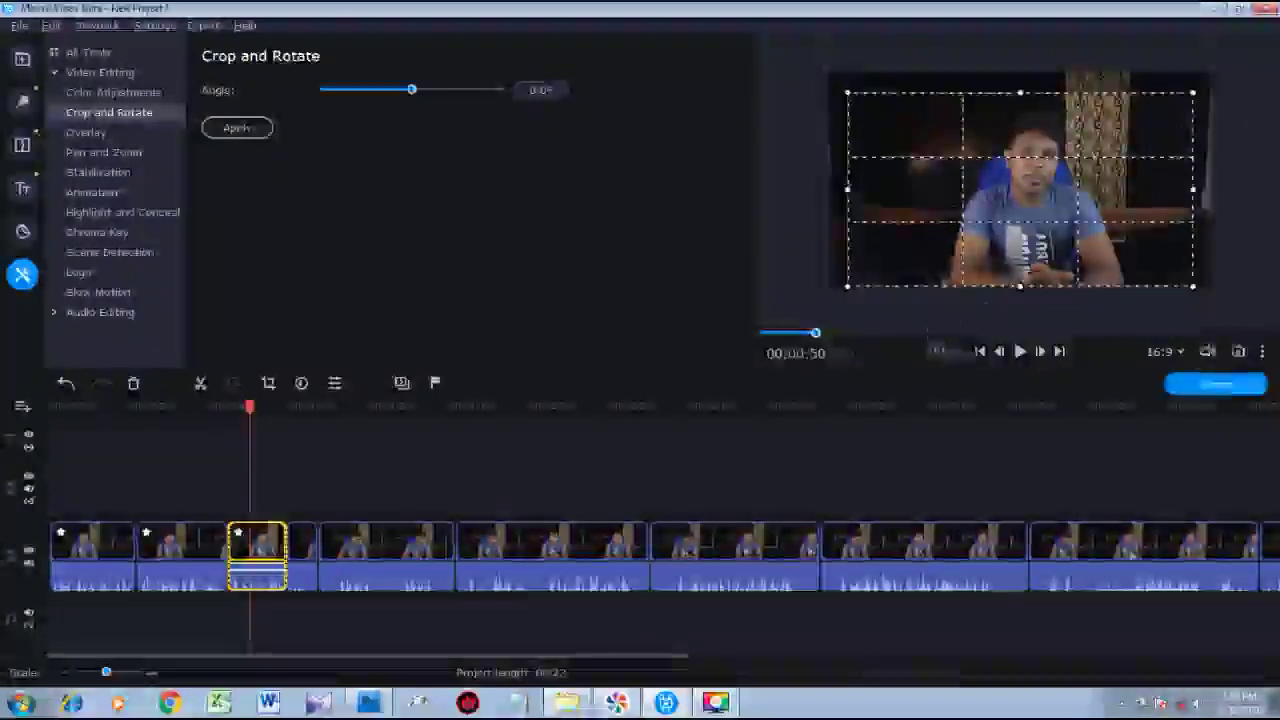
pyautogui.click(233, 130)
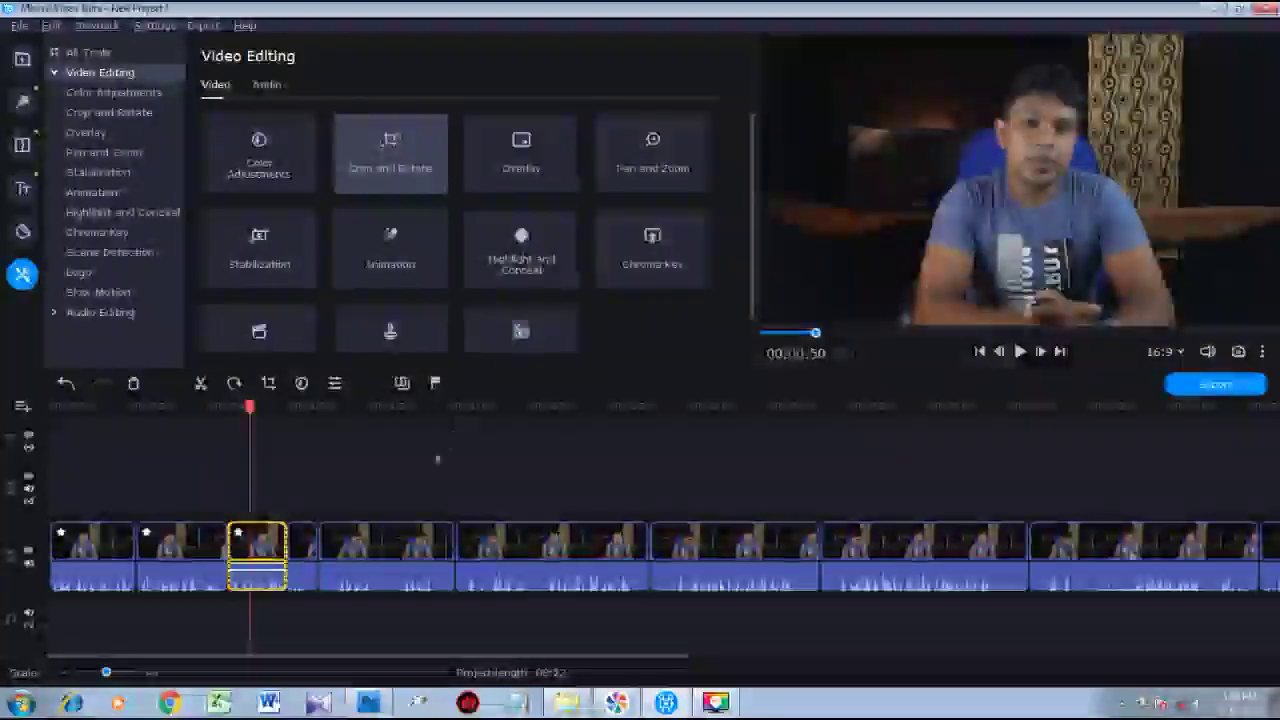
# Play back the short leftover piece after the cropped third clip and delete it from the timeline.
pyautogui.click(309, 548)
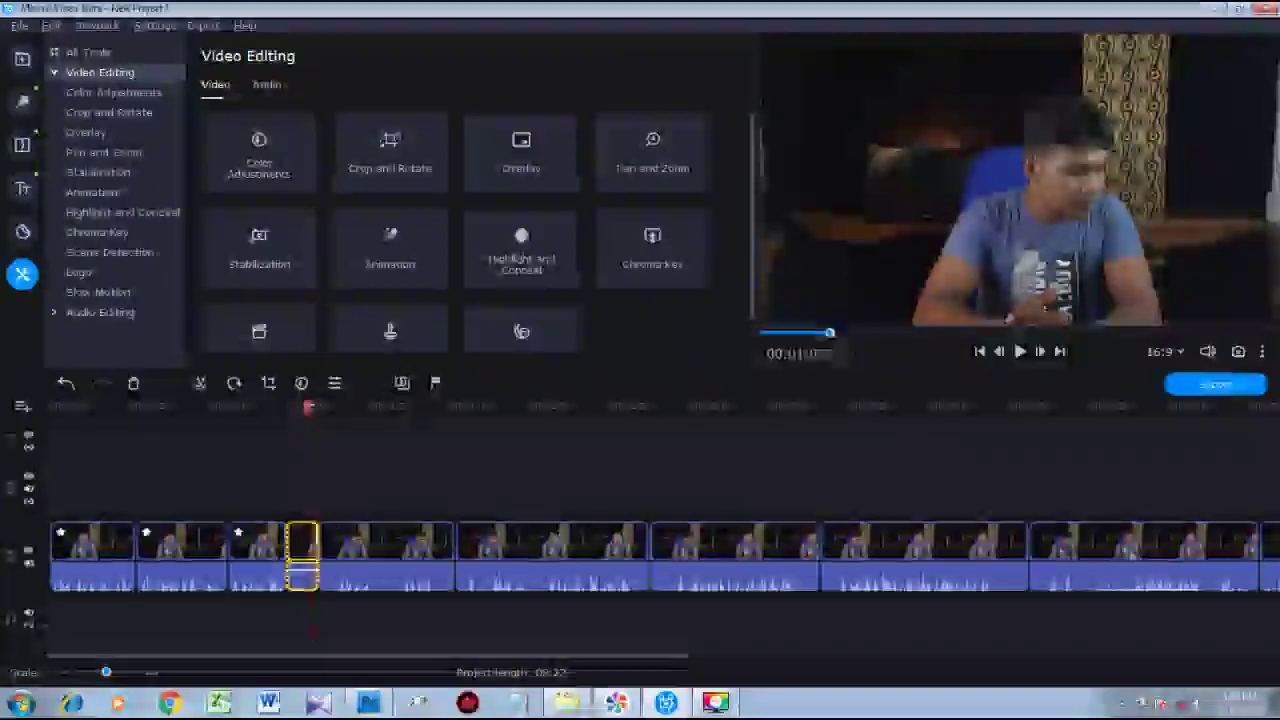
pyautogui.moveTo(309, 408); pyautogui.dragTo(276, 408)
pyautogui.press('space')
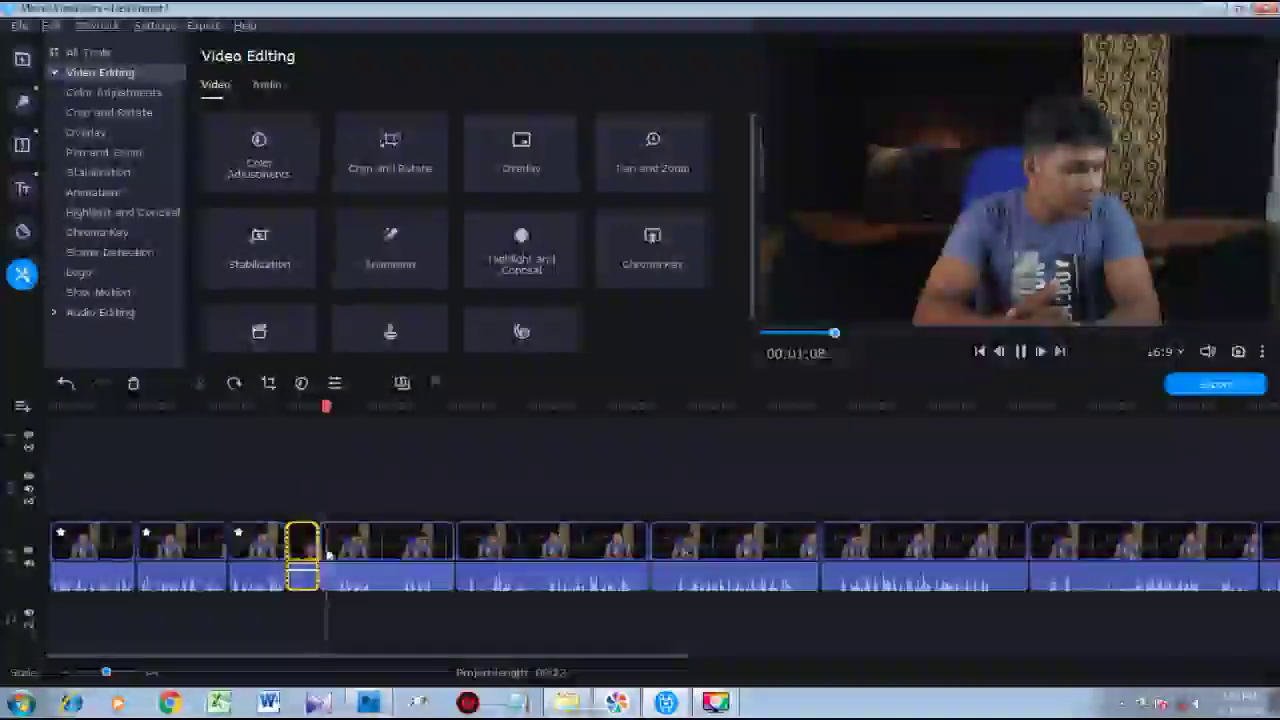
pyautogui.press('Delete')
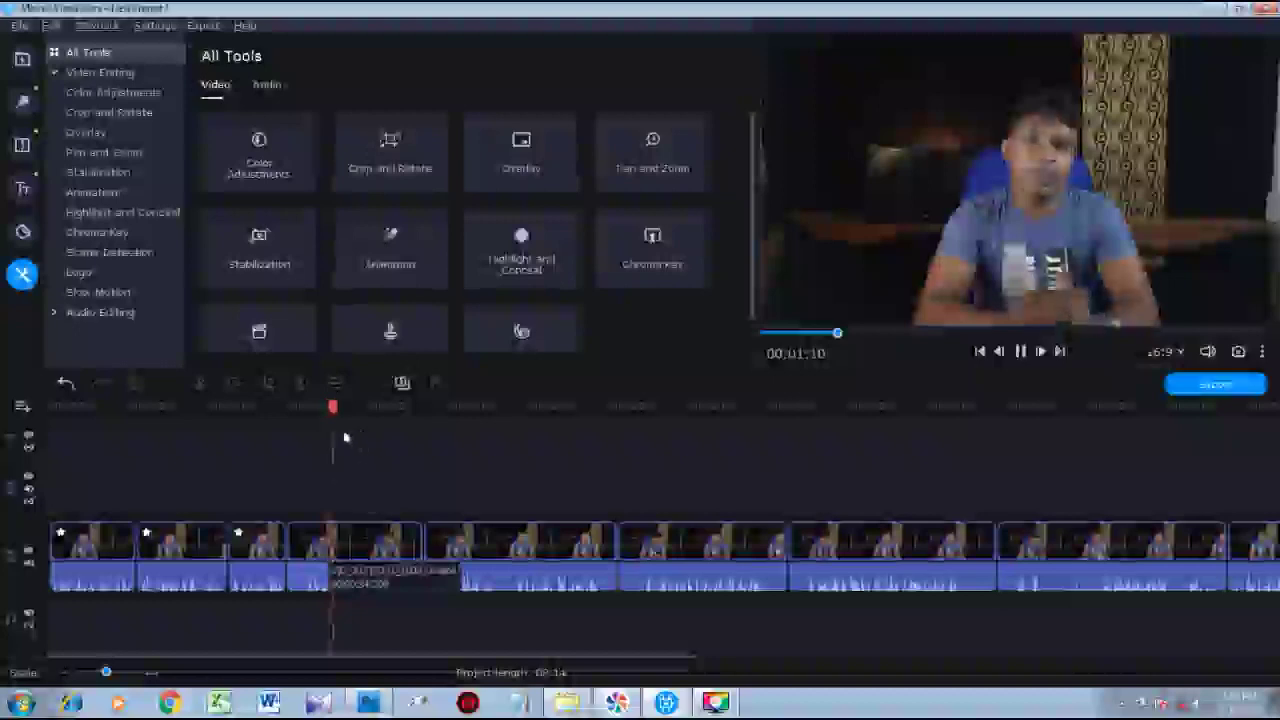
# Split the fourth clip at 00:01:03 and delete the short piece at its beginning.
pyautogui.moveTo(330, 410); pyautogui.dragTo(291, 420)
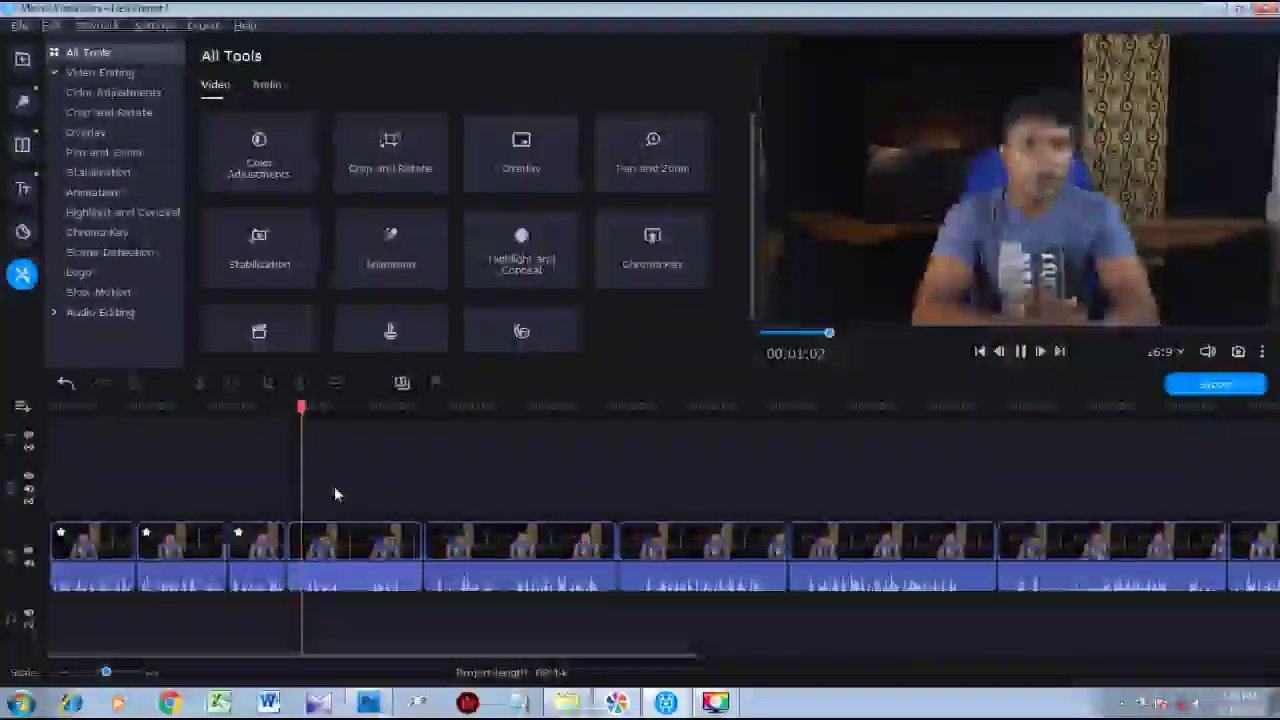
pyautogui.press('space')
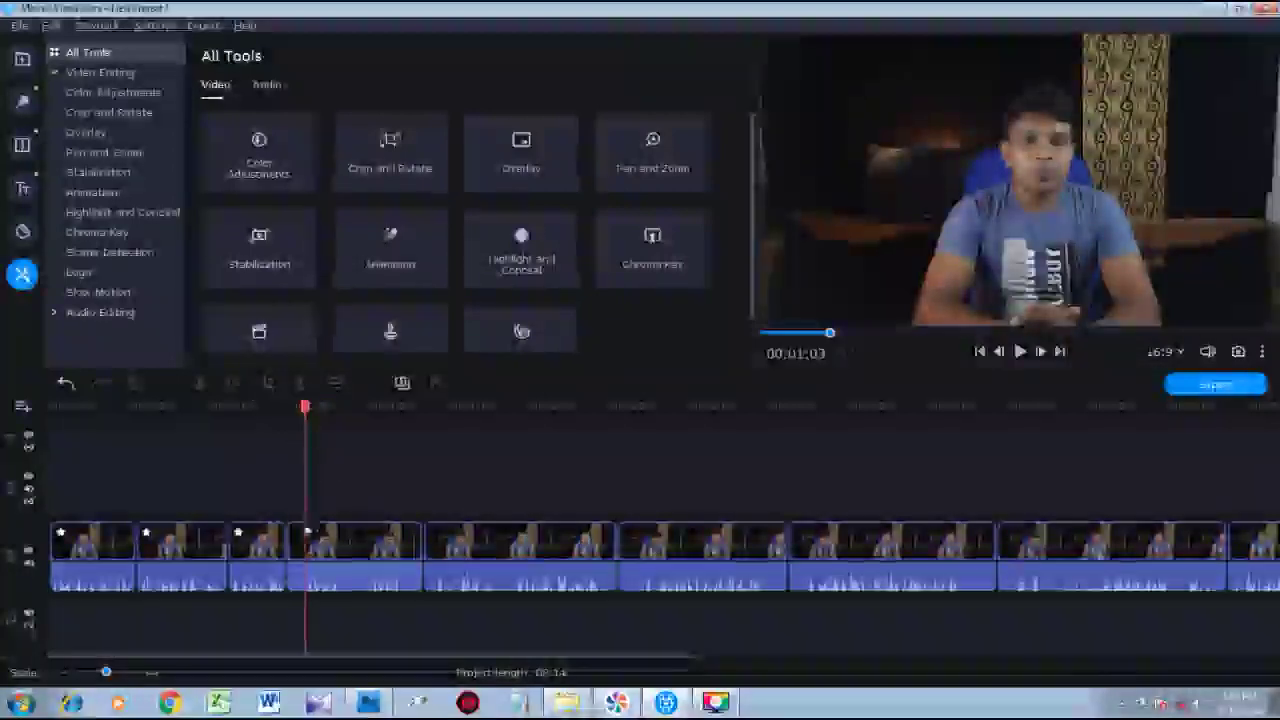
pyautogui.click(306, 533)
pyautogui.click(201, 384)
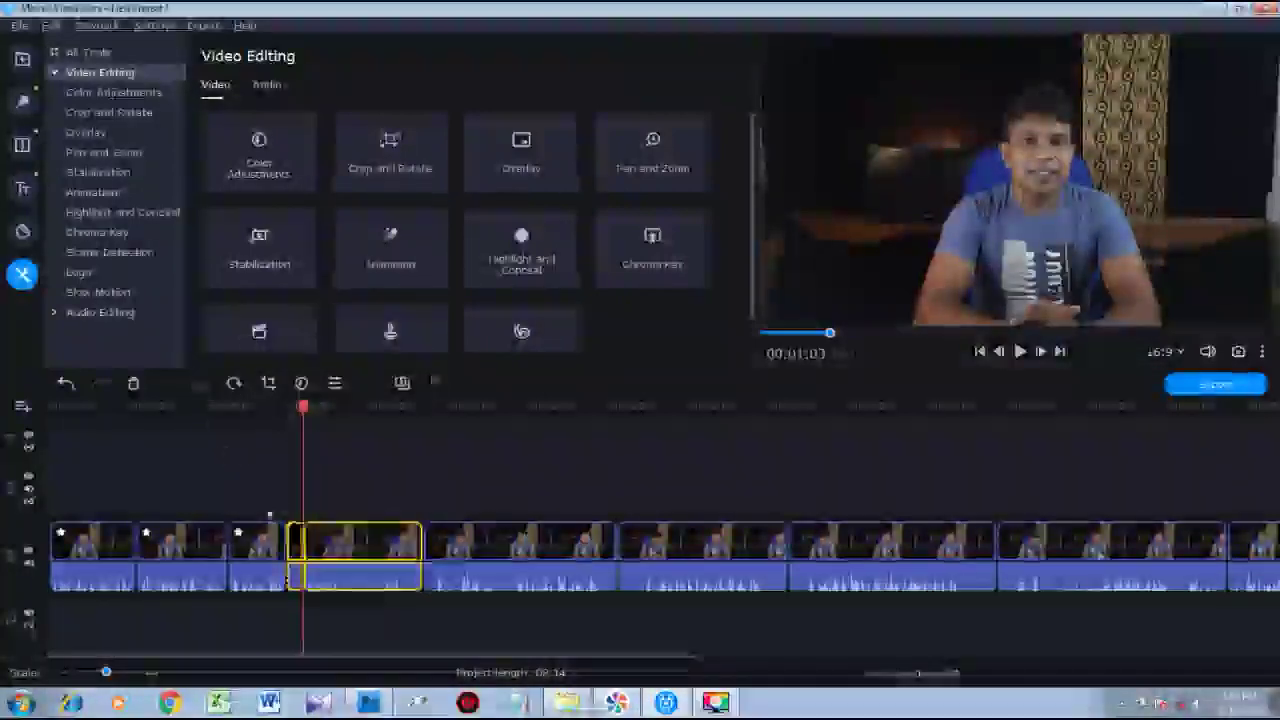
pyautogui.click(298, 534)
pyautogui.press('Delete')
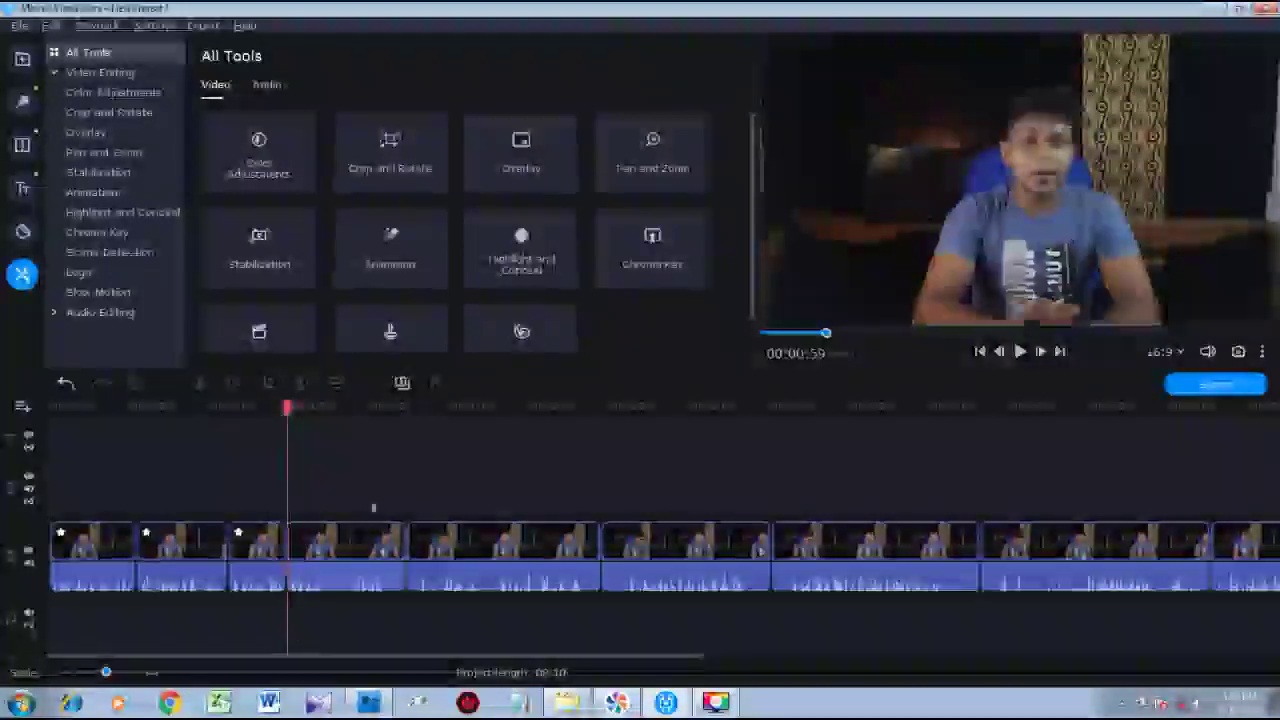
# Cut the section between 00:01:08 and 00:01:15 out of the fourth clip by splitting at both points and deleting the middle piece.
pyautogui.press('space')
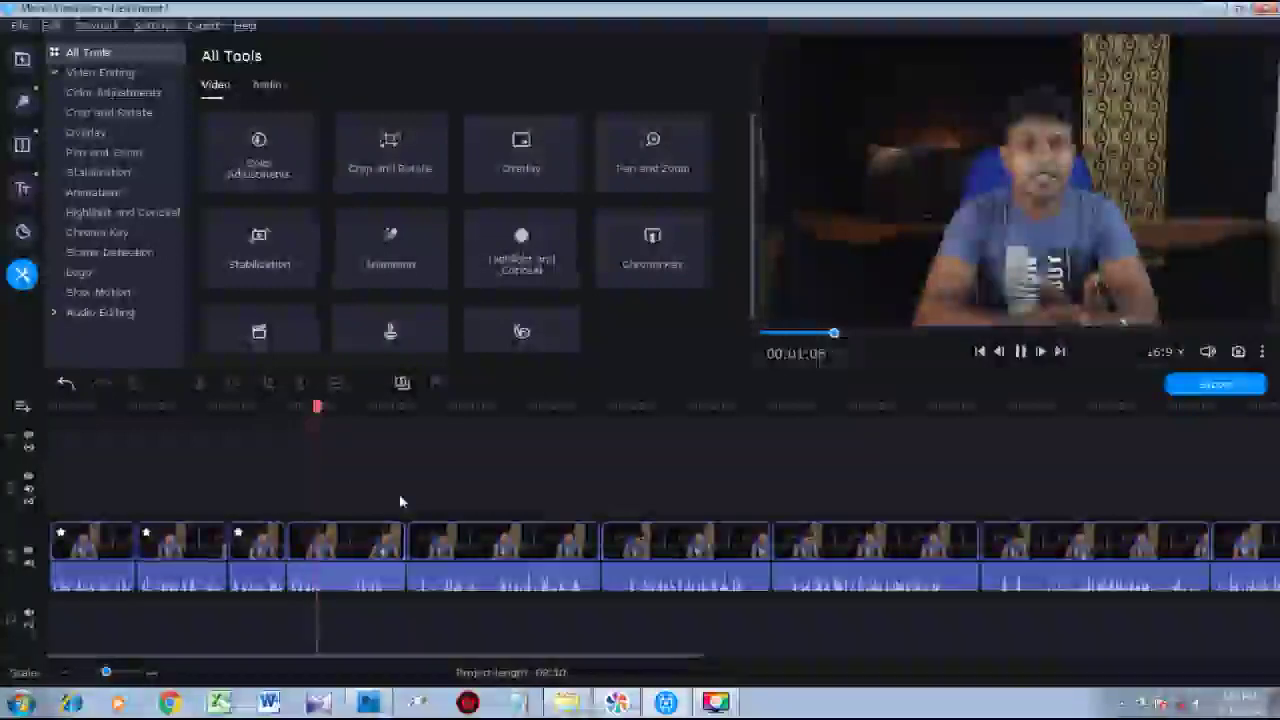
pyautogui.press('space')
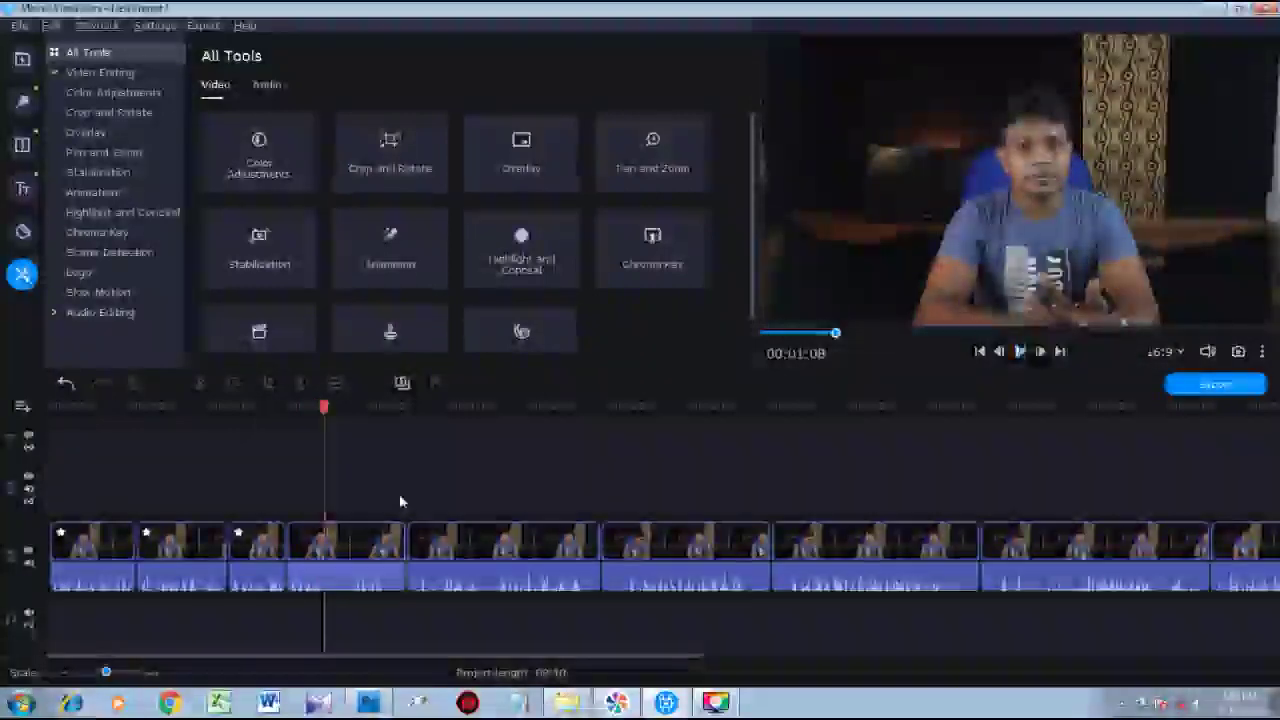
pyautogui.click(322, 537)
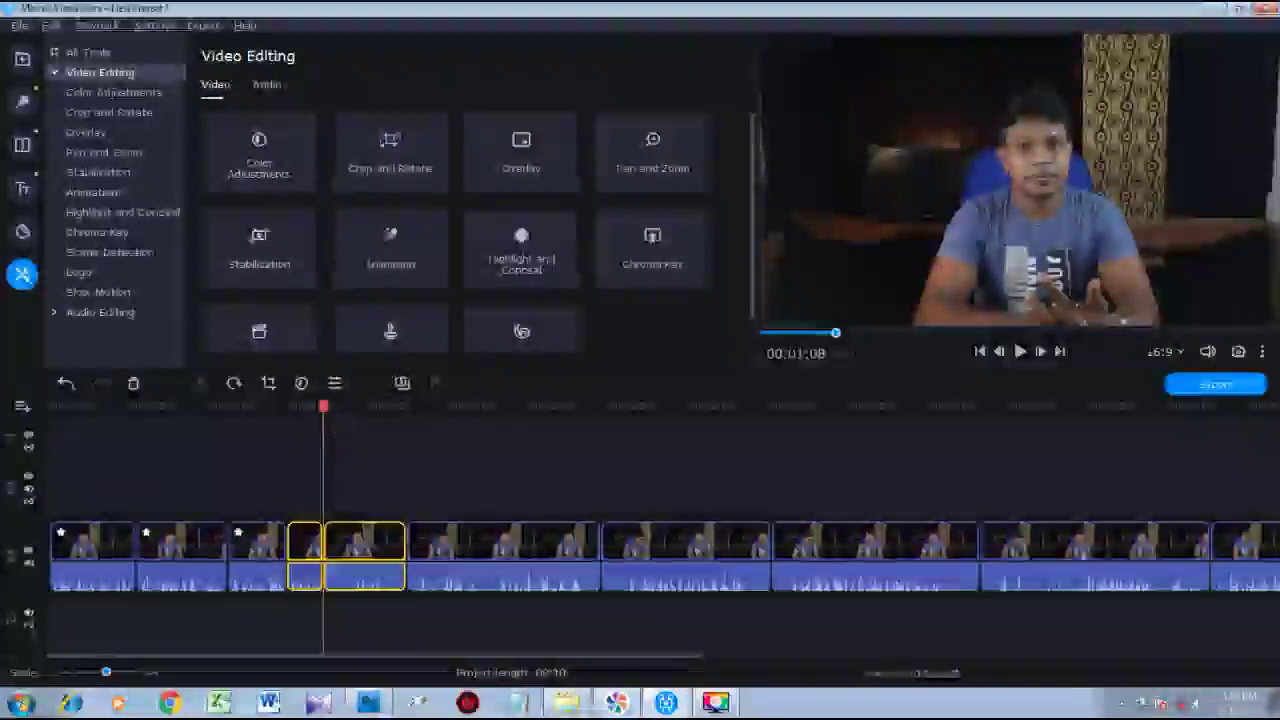
pyautogui.click(345, 406)
pyautogui.moveTo(349, 406); pyautogui.dragTo(349, 408)
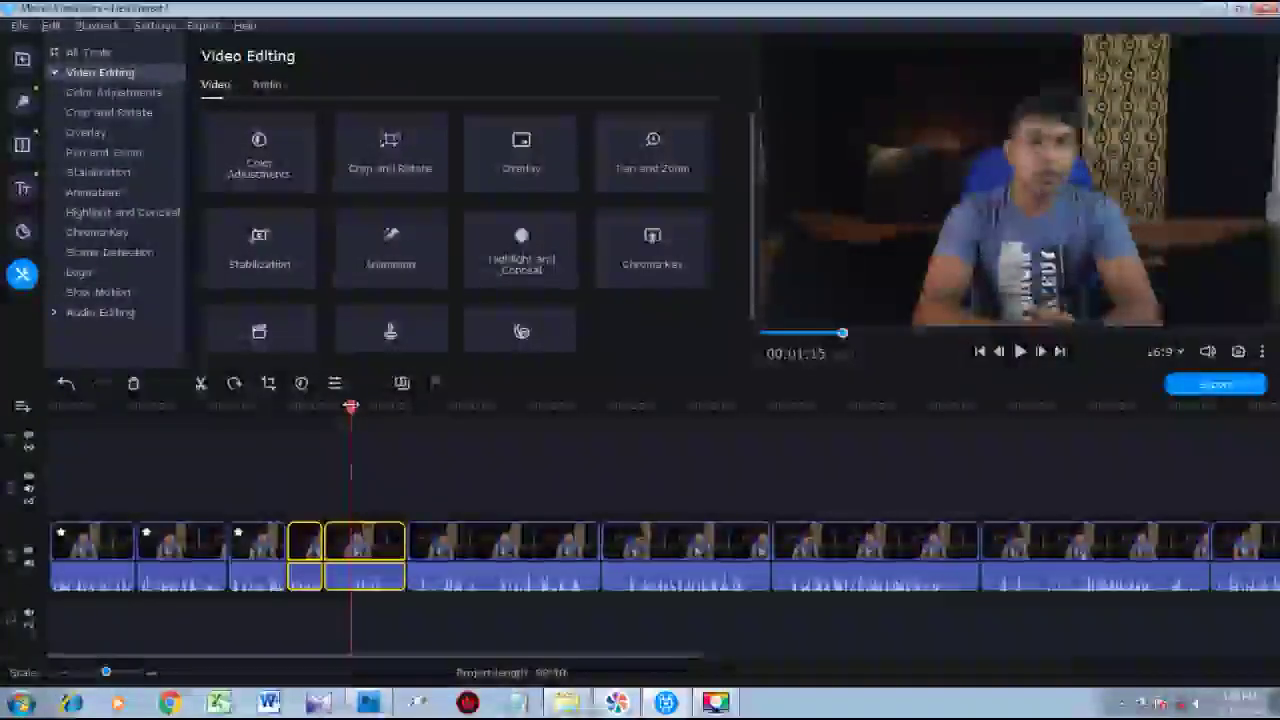
pyautogui.click(201, 383)
pyautogui.click(335, 540)
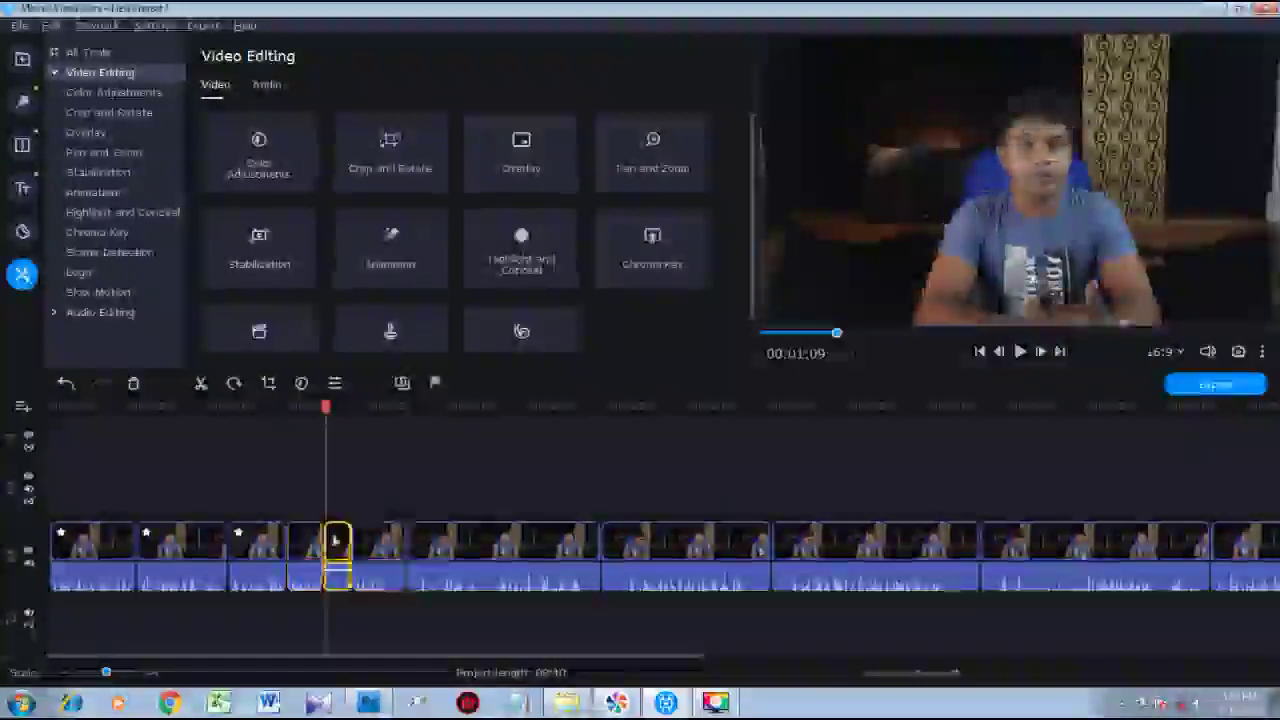
pyautogui.press('Delete')
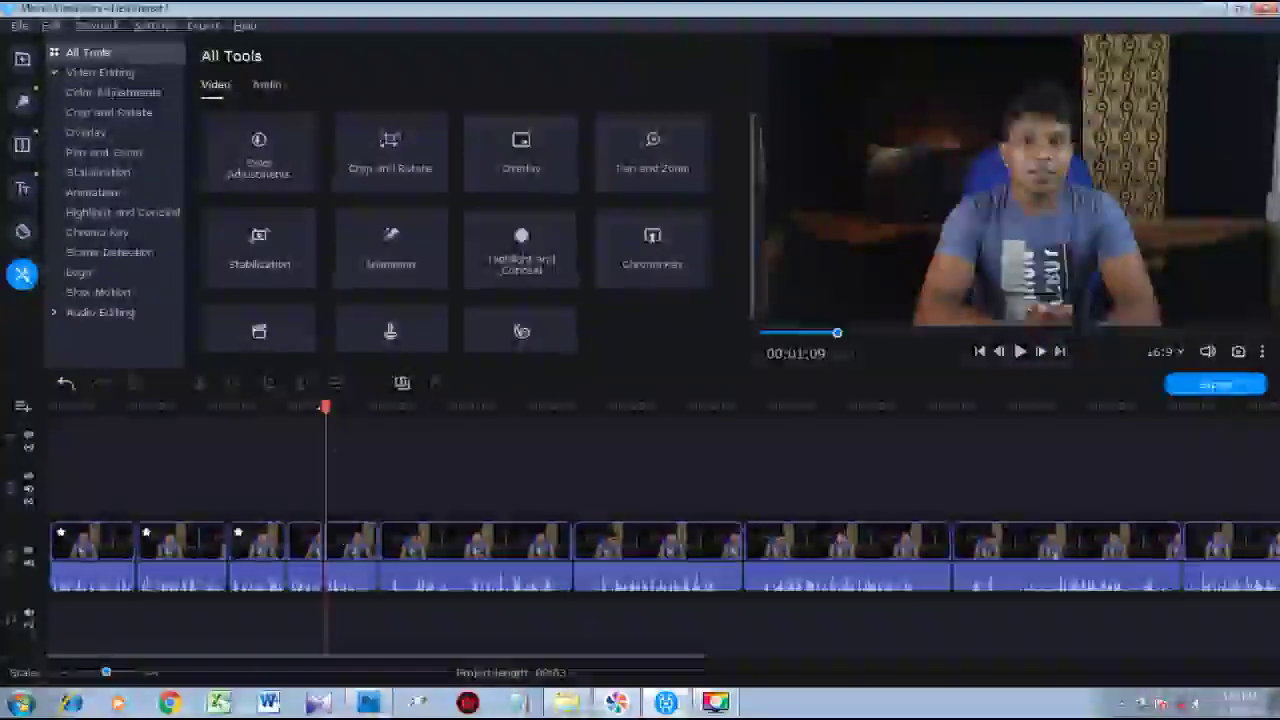
# Crop the short fourth clip that ends at 00:01:08 slightly from the top and both sides, and apply the crop.
pyautogui.moveTo(325, 407); pyautogui.dragTo(322, 407)
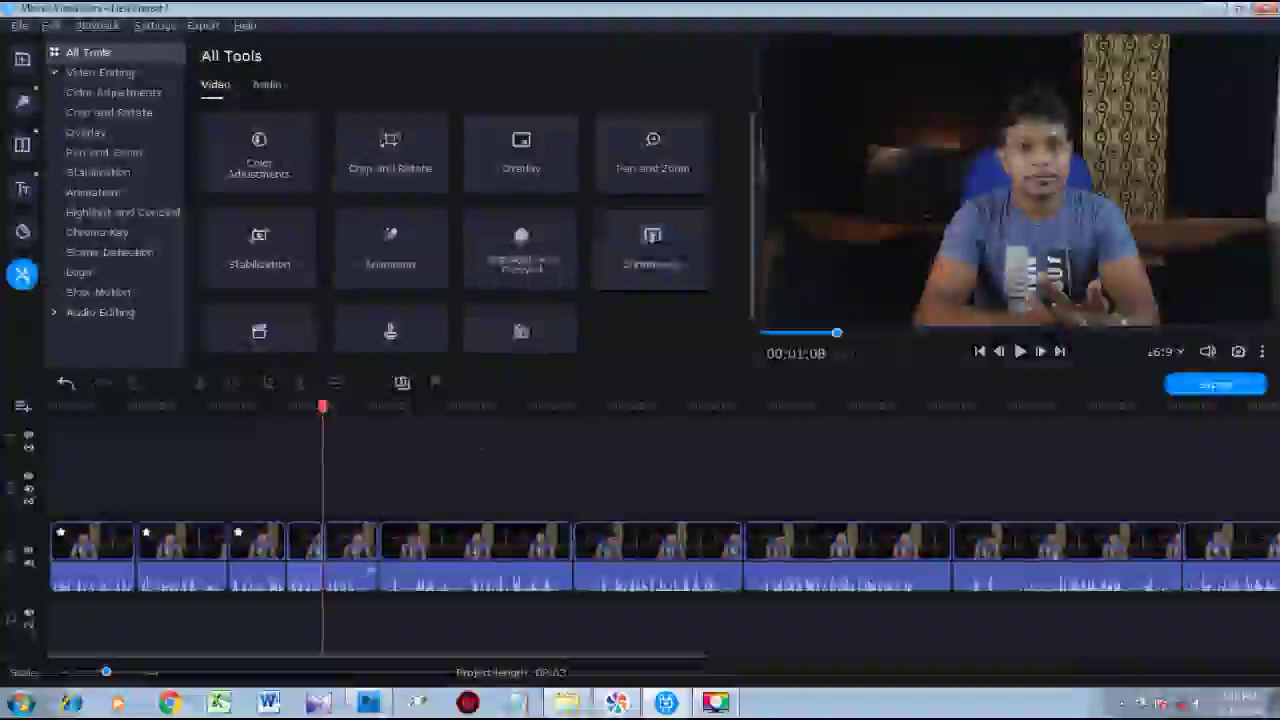
pyautogui.click(303, 556)
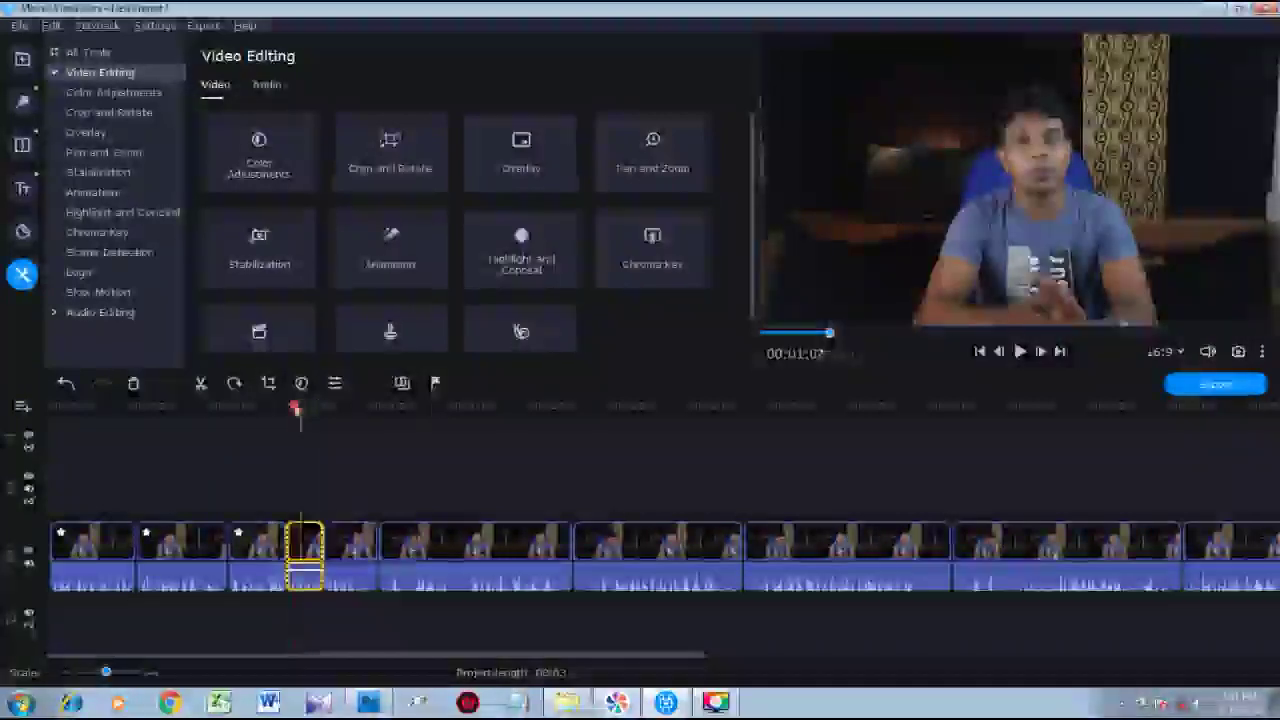
pyautogui.moveTo(296, 408); pyautogui.dragTo(287, 408)
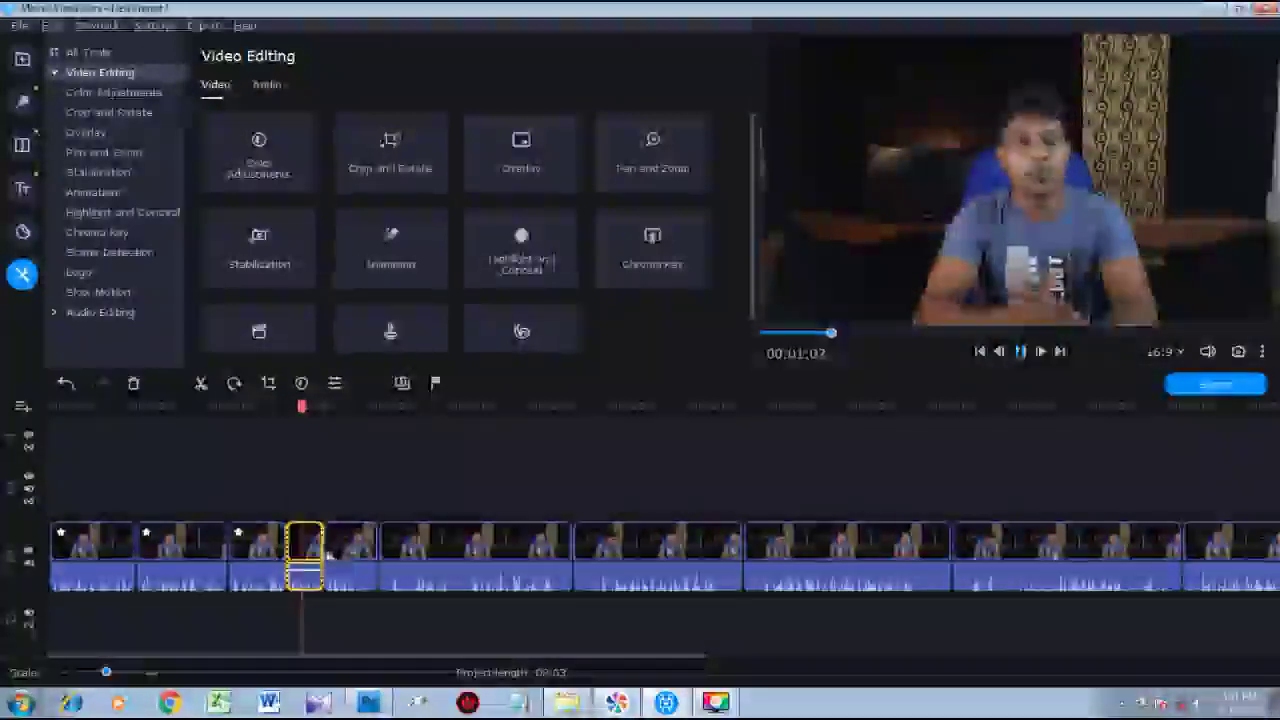
pyautogui.click(400, 155)
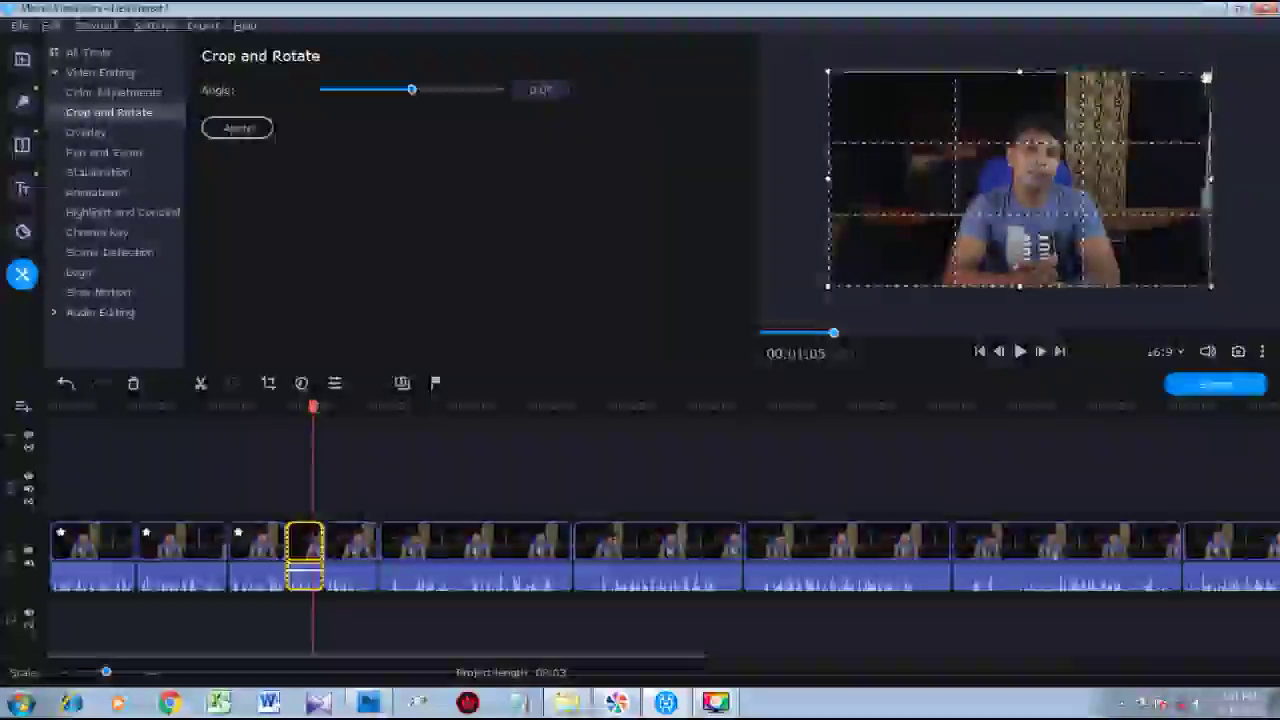
pyautogui.moveTo(1206, 77); pyautogui.dragTo(1195, 83)
pyautogui.moveTo(825, 78); pyautogui.dragTo(844, 89)
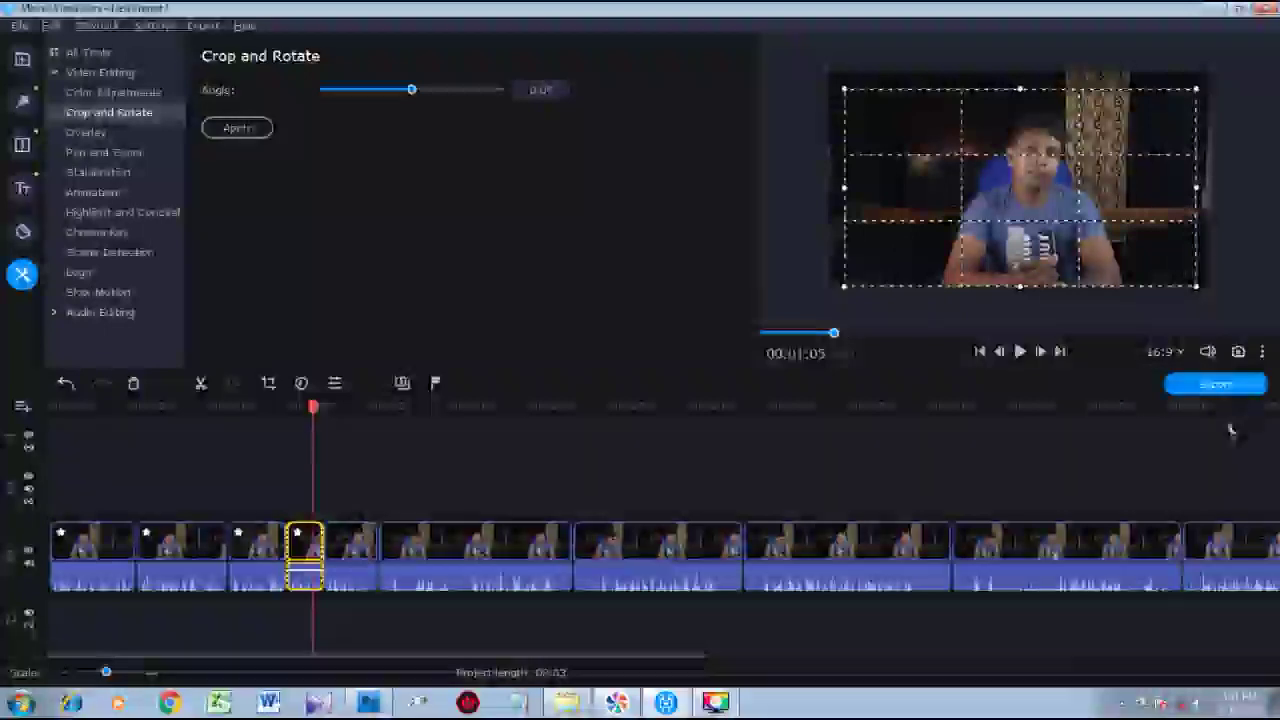
pyautogui.click(237, 128)
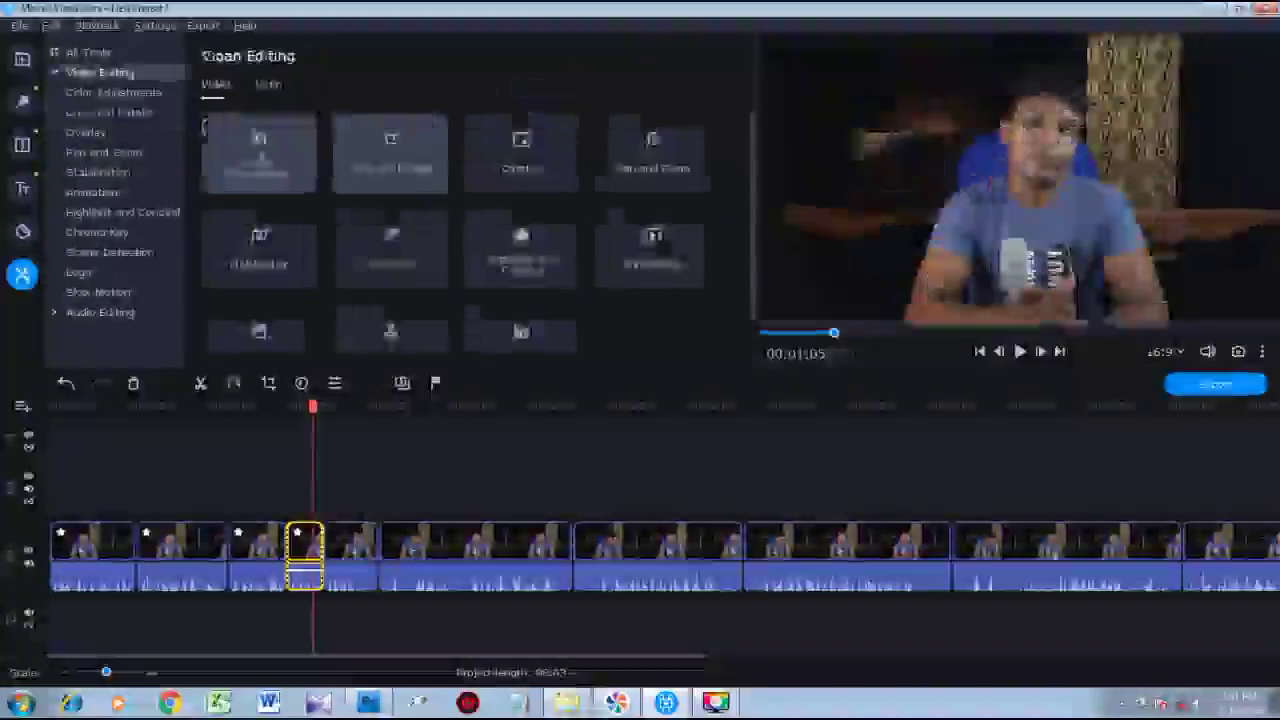
# Review the fifth clip from just before its start and split it at 00:01:17.
pyautogui.click(352, 545)
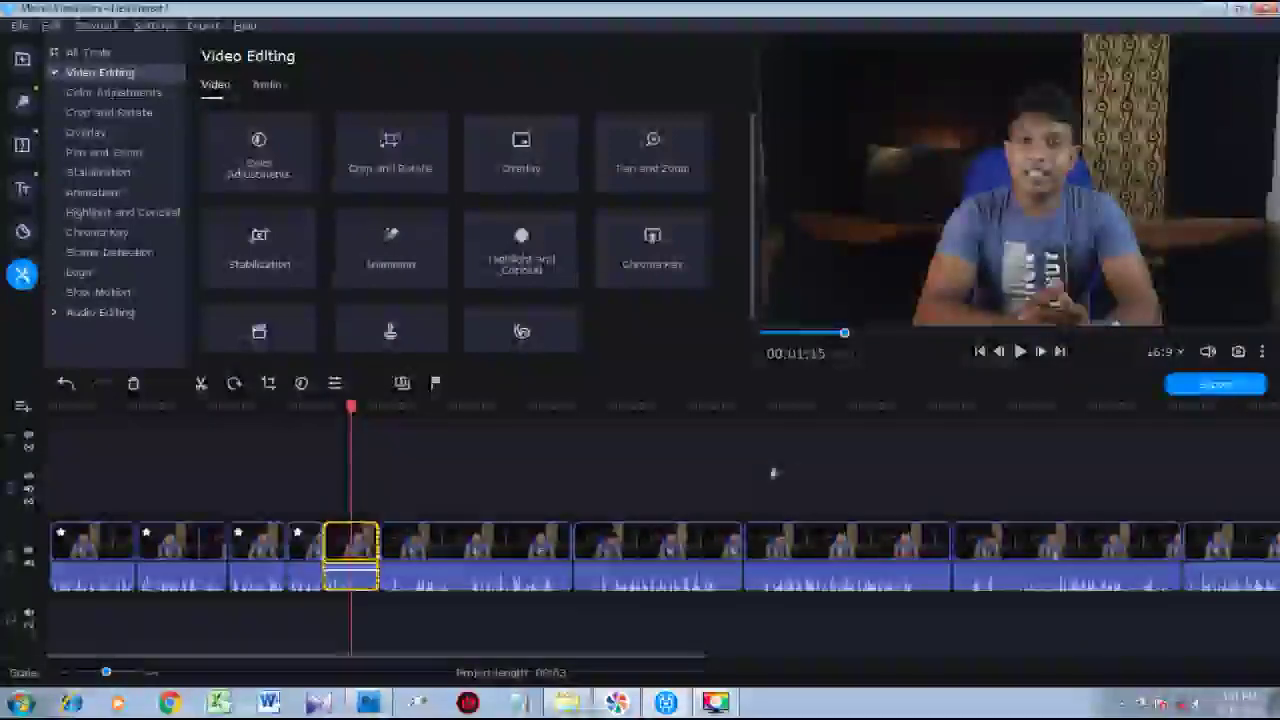
pyautogui.moveTo(334, 408); pyautogui.dragTo(318, 414)
pyautogui.press('space')
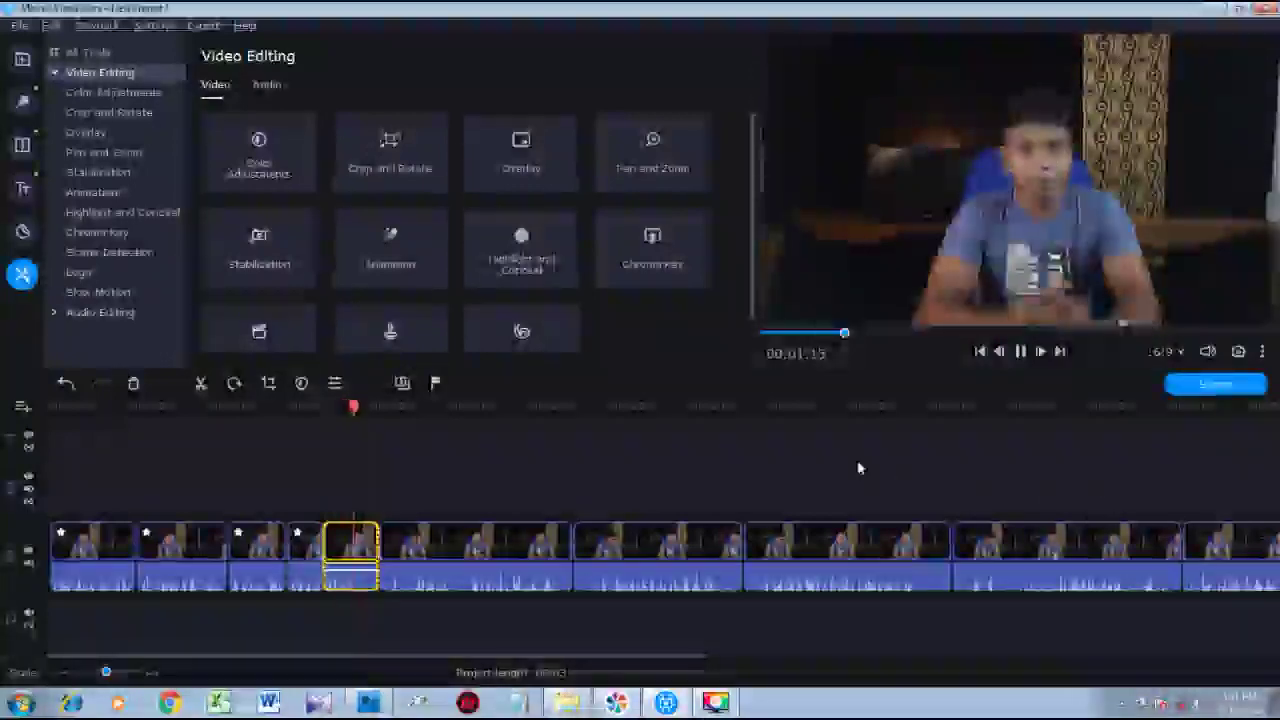
pyautogui.press('space')
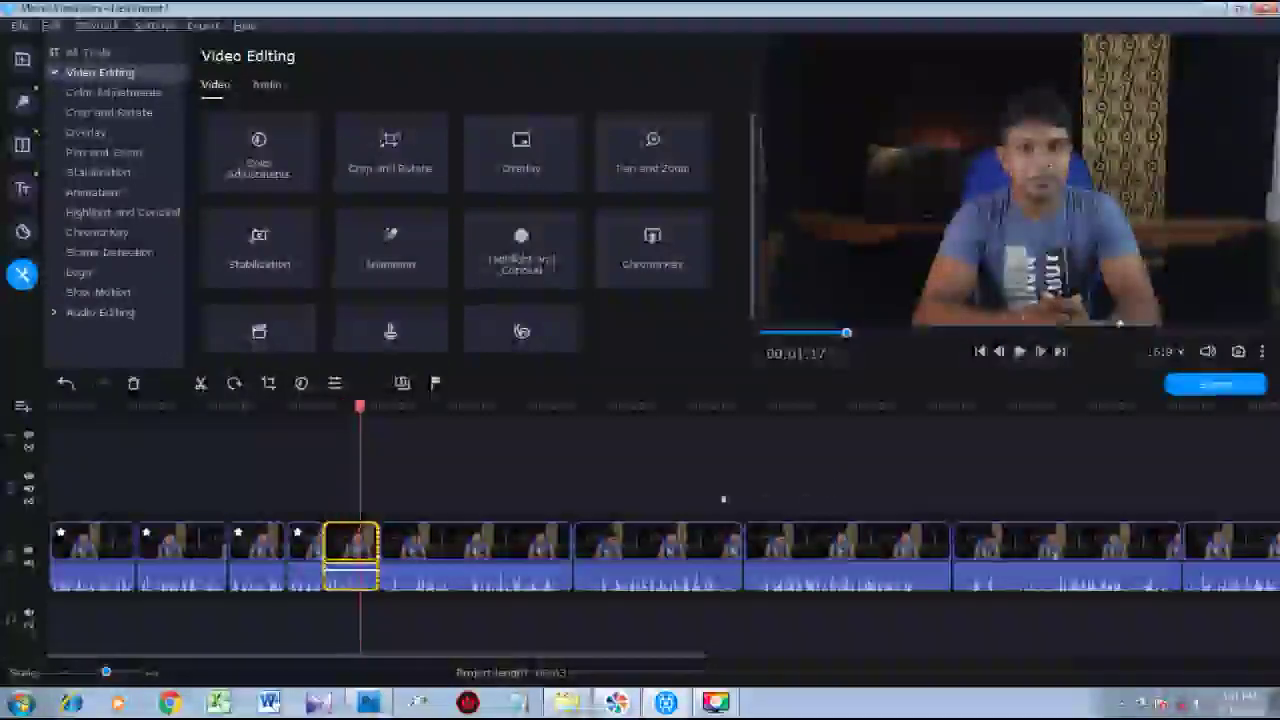
pyautogui.click(200, 390)
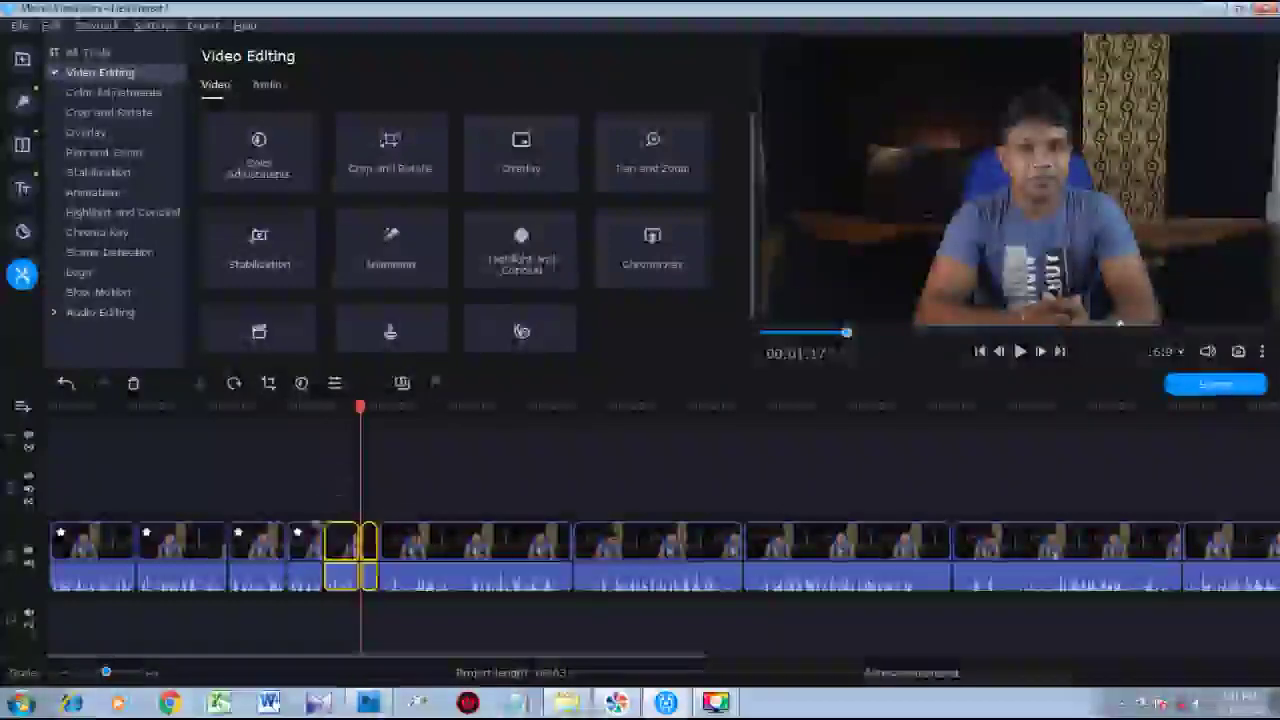
# Play back the cropped fourth clip from its start into the following clip to check the transition.
pyautogui.click(309, 548)
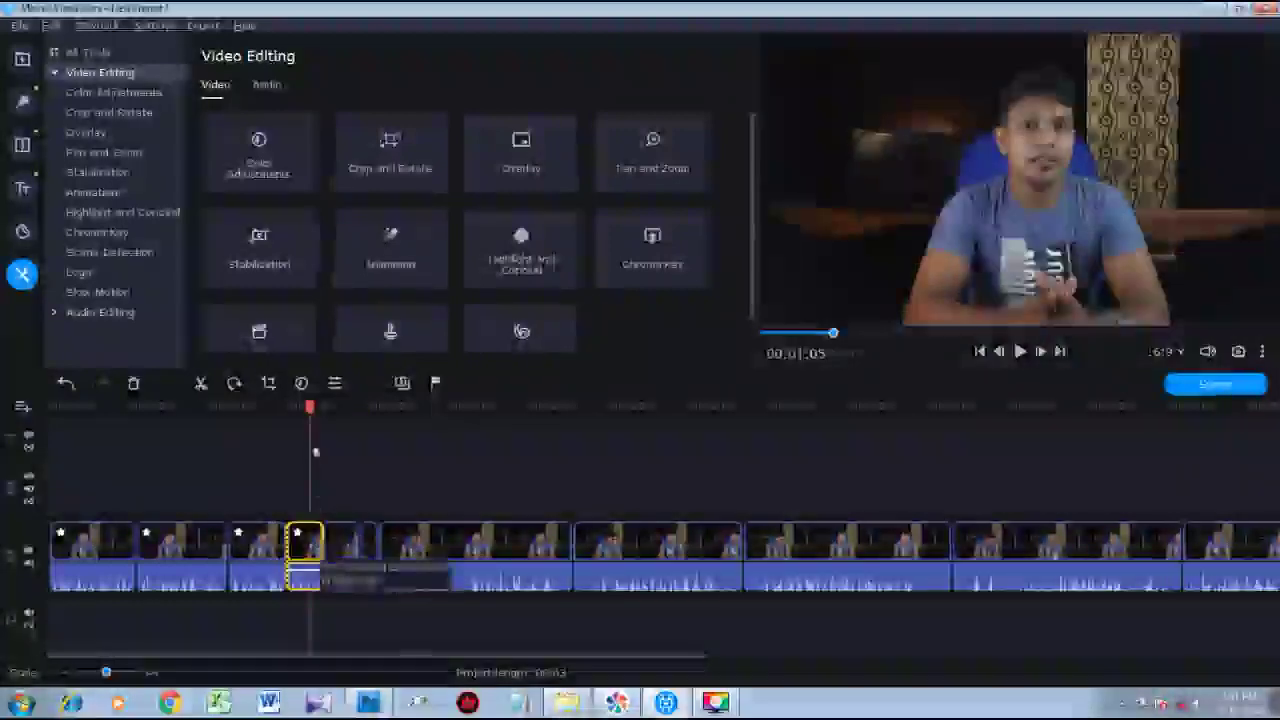
pyautogui.click(289, 422)
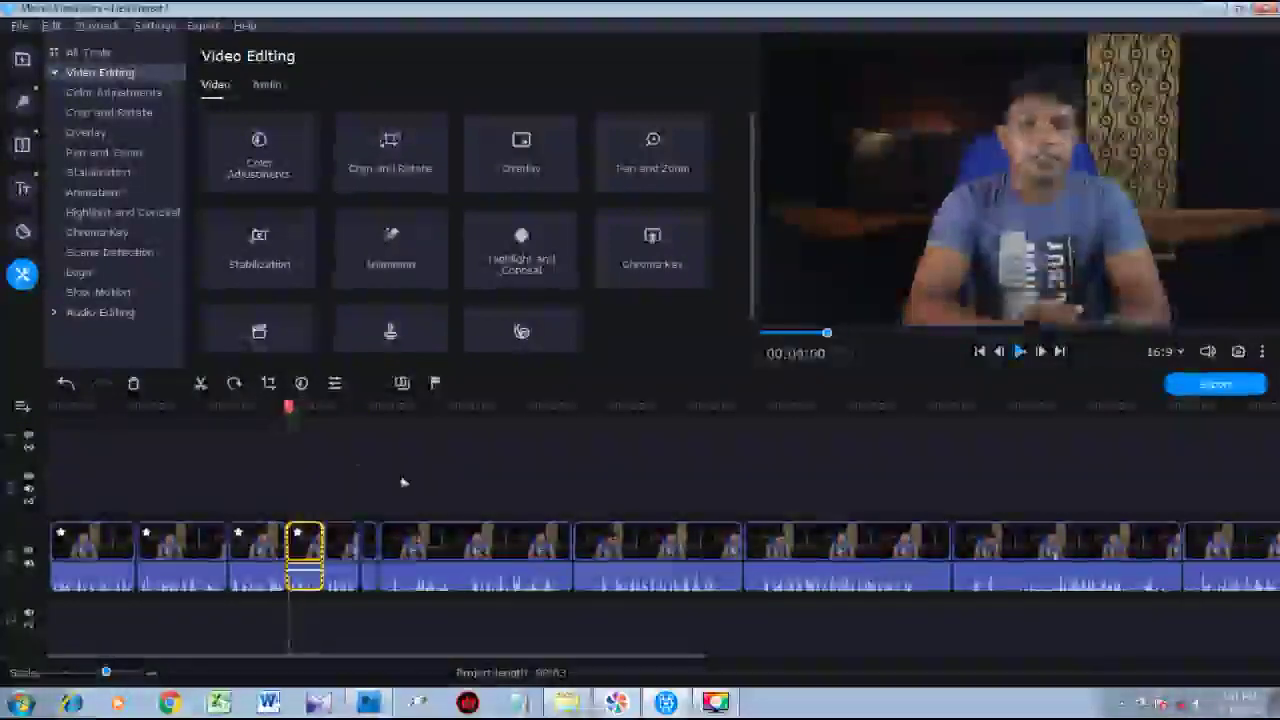
pyautogui.press('space')
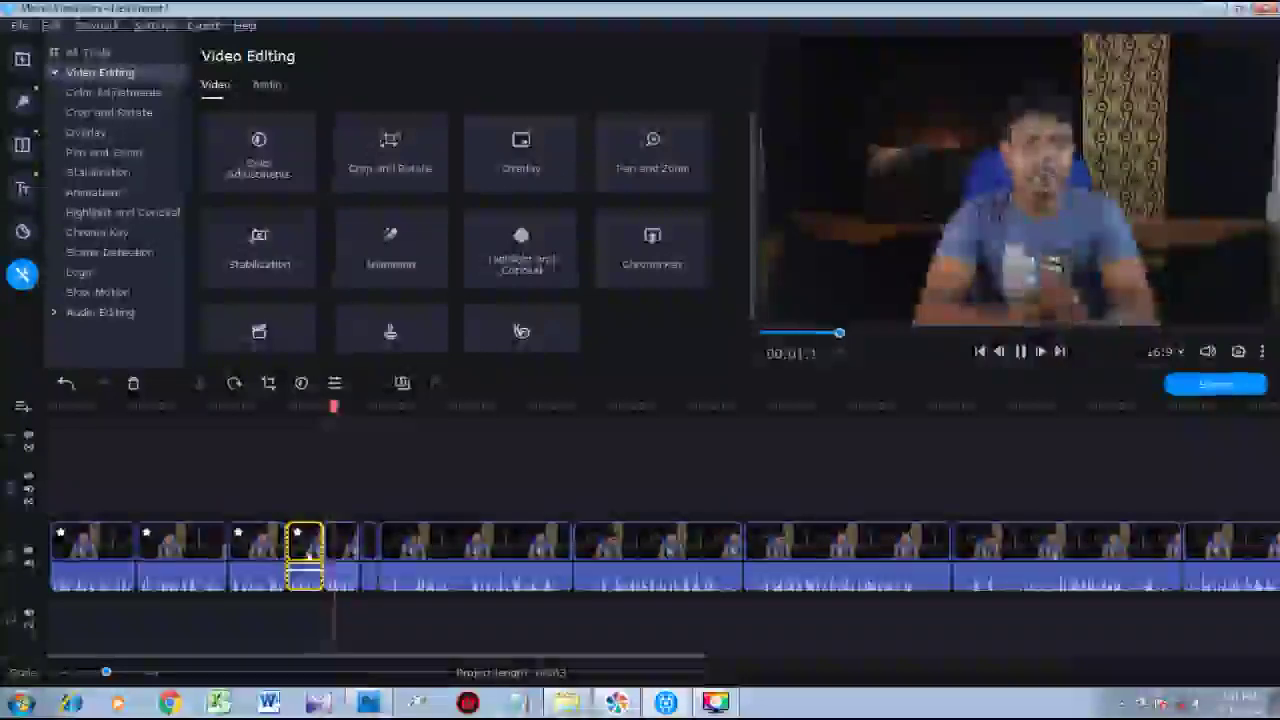
# Delete the piece right after the short fourth clip, and crop the fourth clip slightly from the top and both sides.
pyautogui.press('Delete')
pyautogui.click(308, 548)
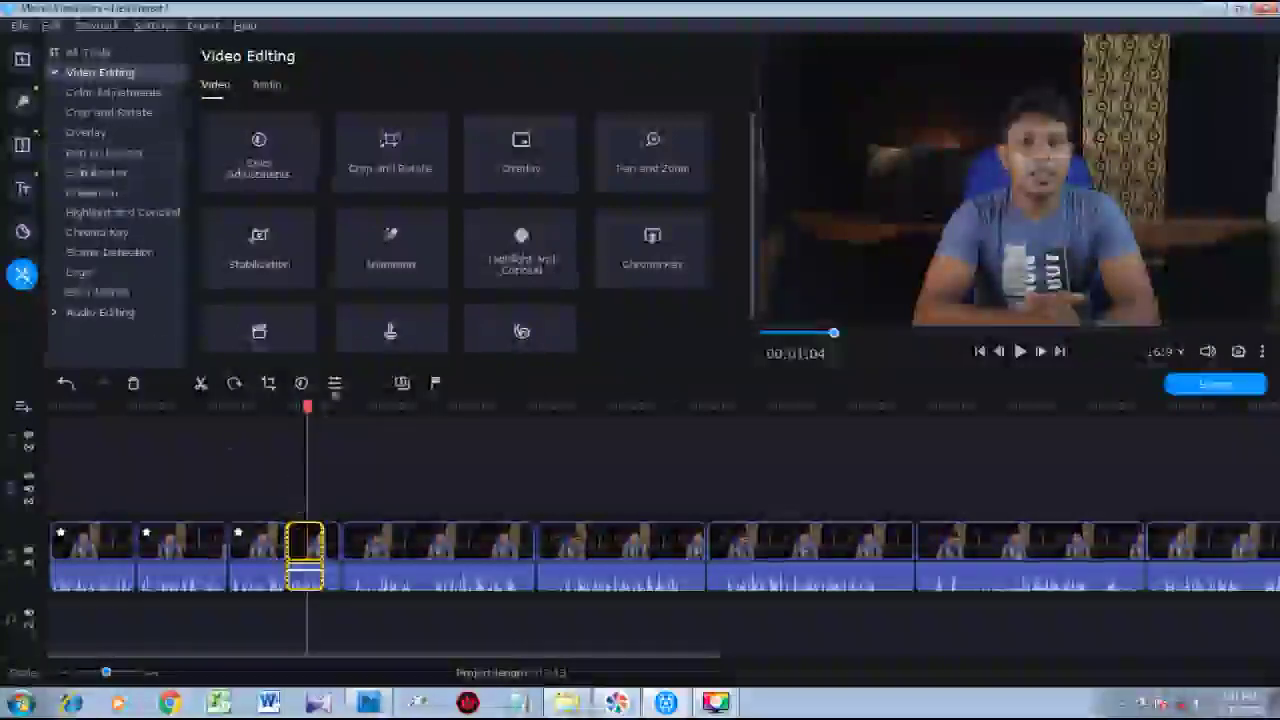
pyautogui.click(391, 157)
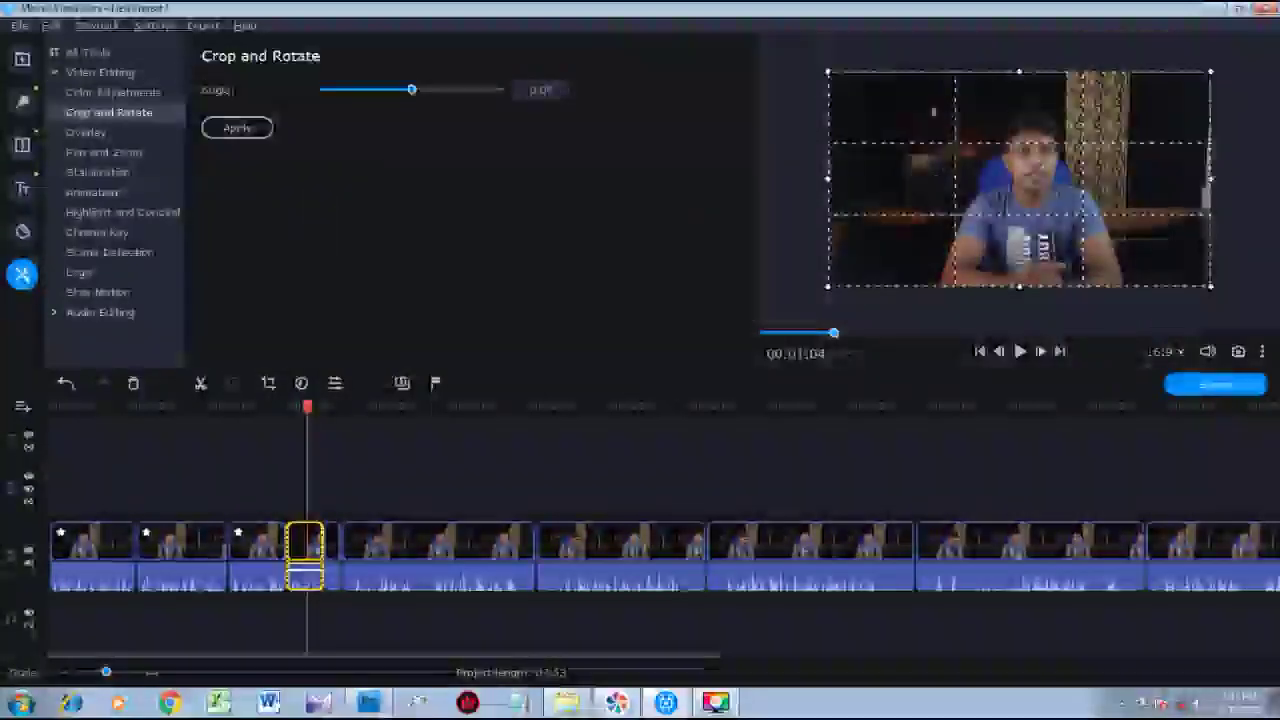
pyautogui.moveTo(828, 72); pyautogui.dragTo(846, 85)
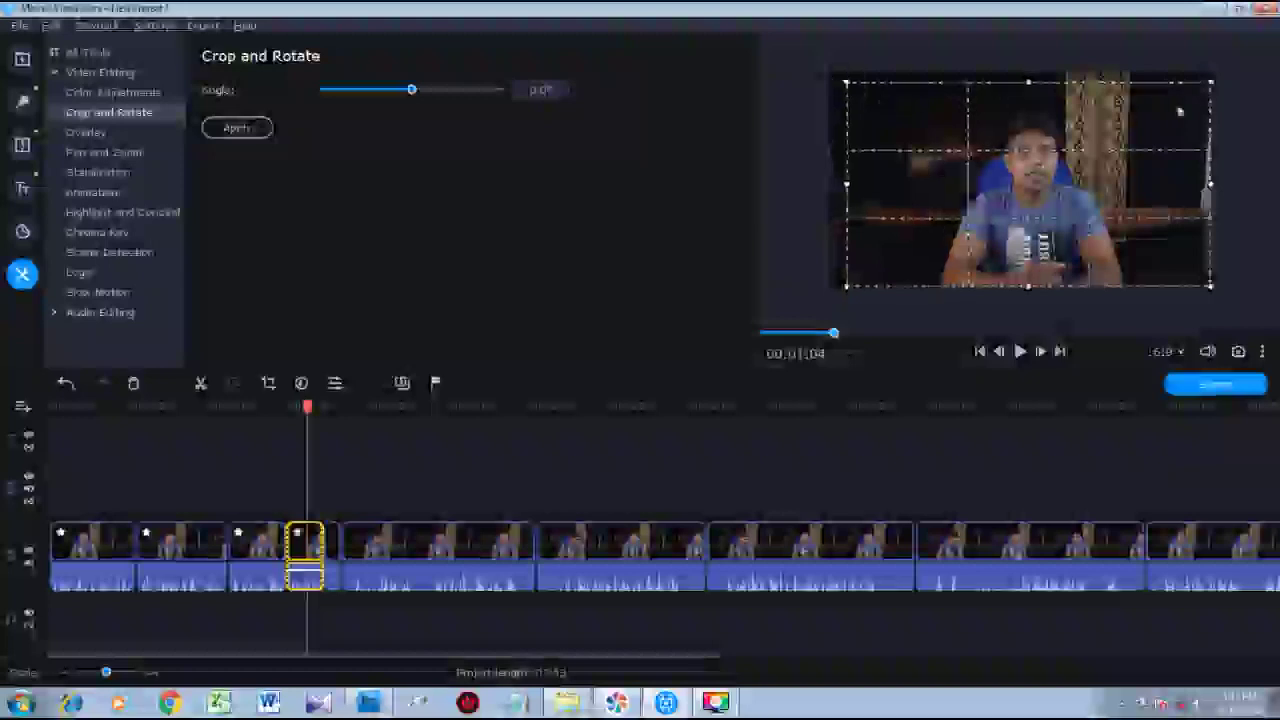
pyautogui.moveTo(1209, 82); pyautogui.dragTo(1191, 93)
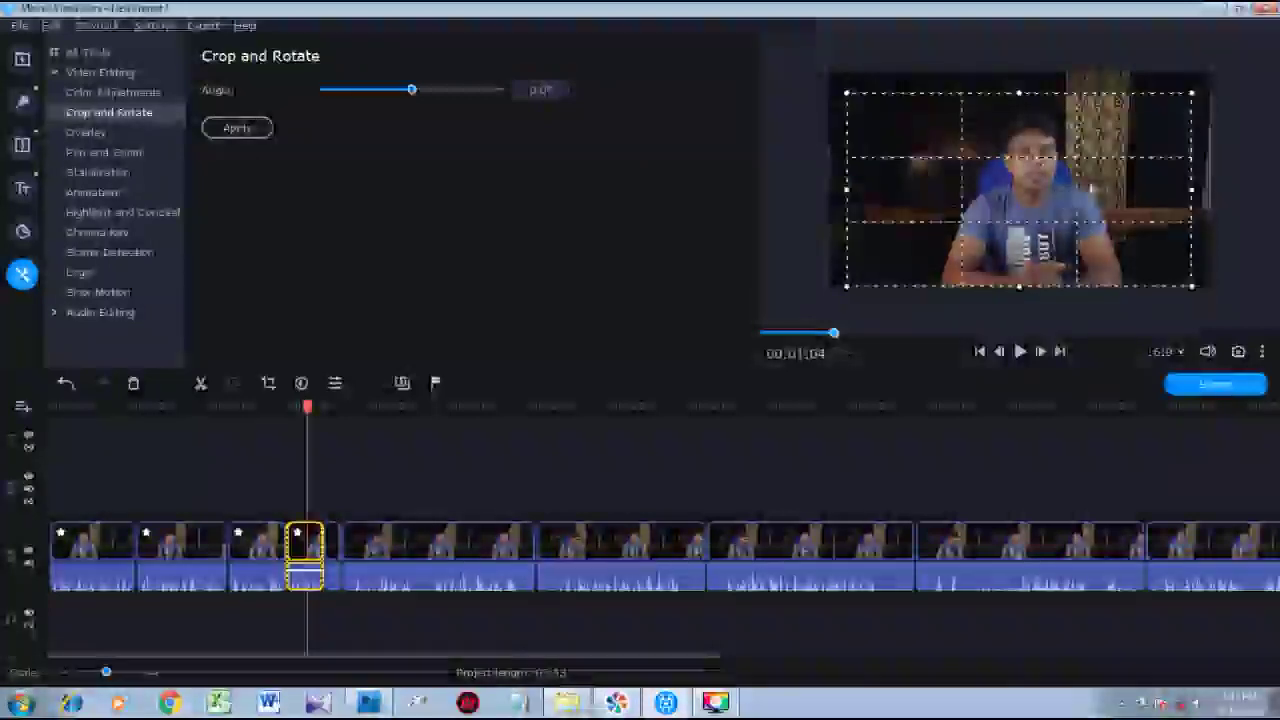
pyautogui.click(248, 129)
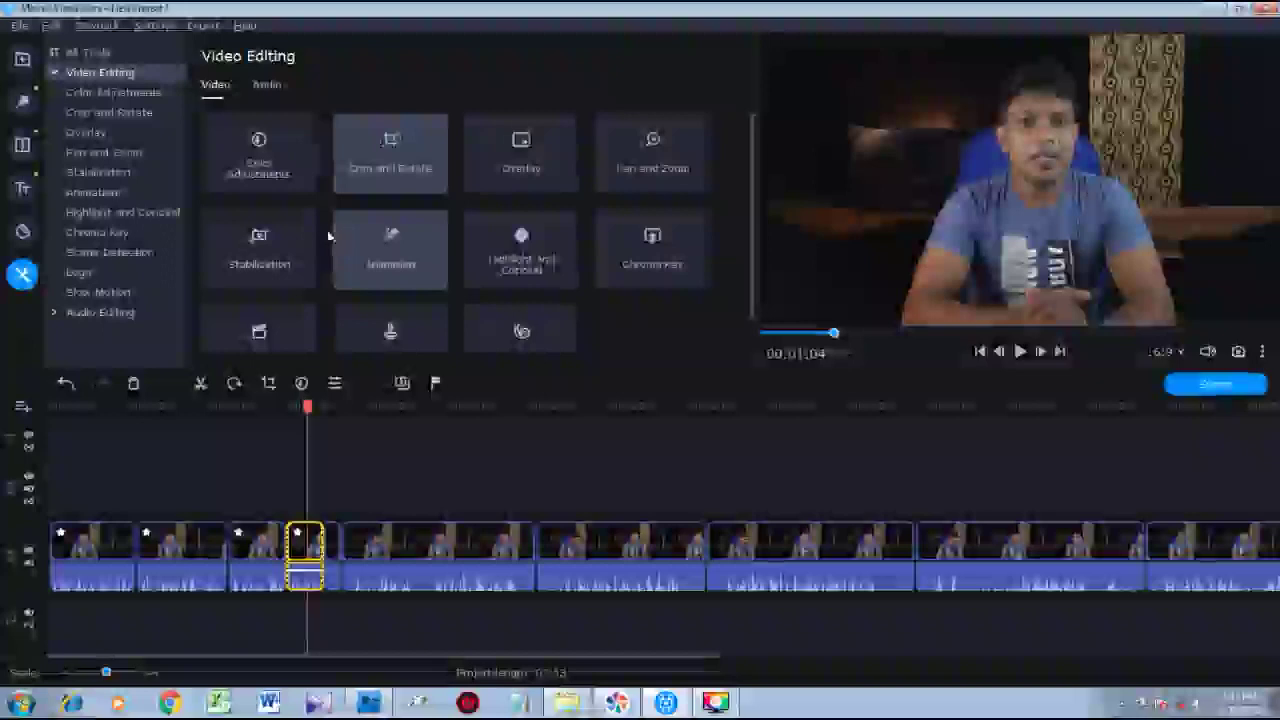
# Play back the very short fifth clip from its start at 00:01:08 and delete that clip.
pyautogui.click(333, 566)
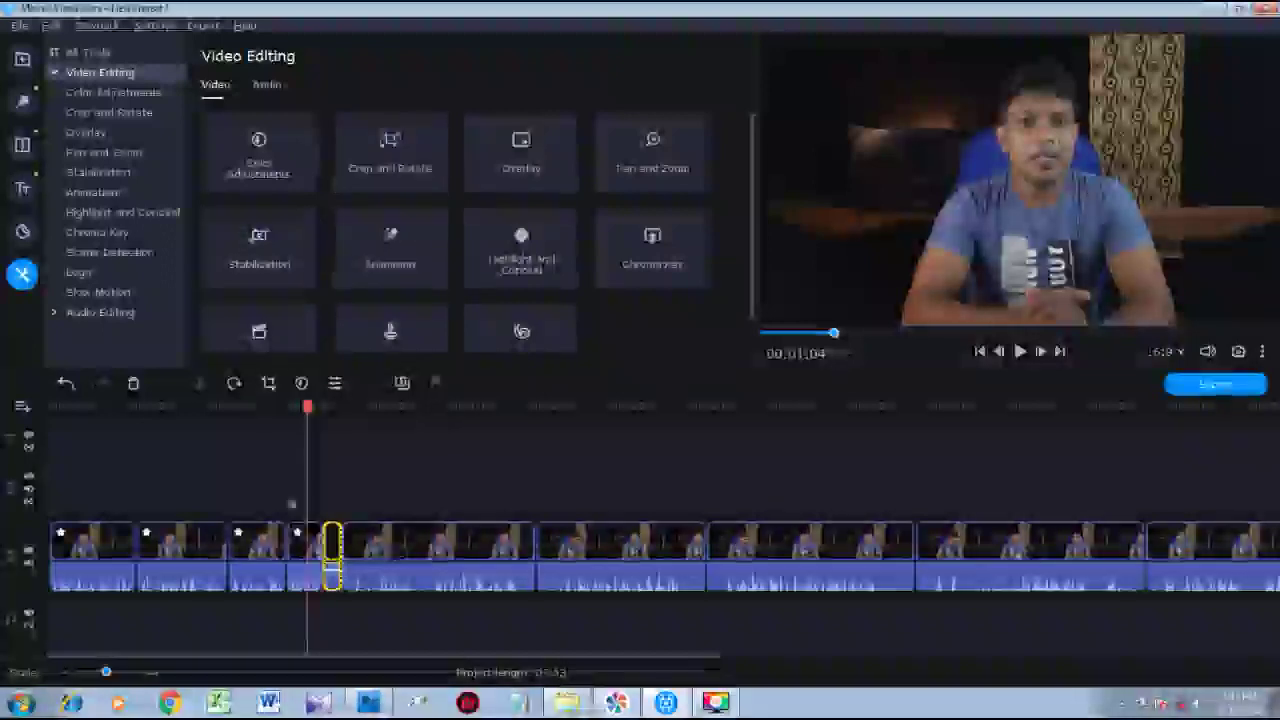
pyautogui.moveTo(298, 407); pyautogui.dragTo(322, 406)
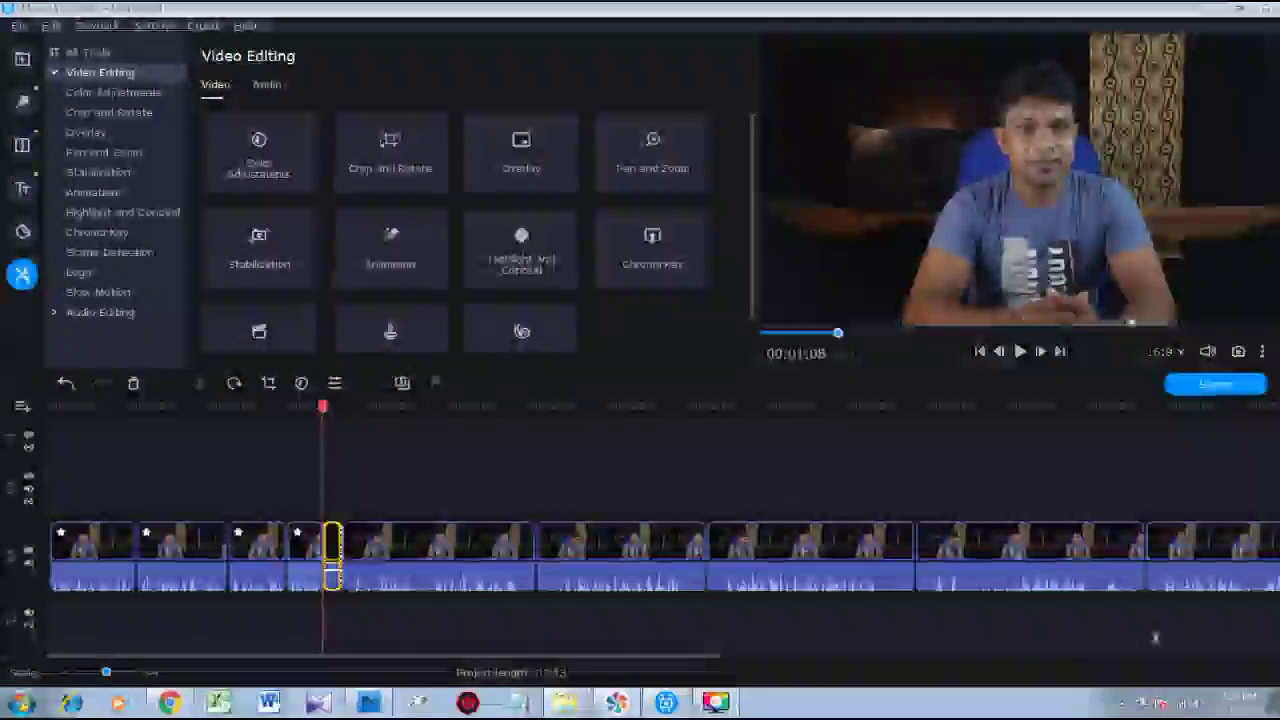
pyautogui.click(1020, 351)
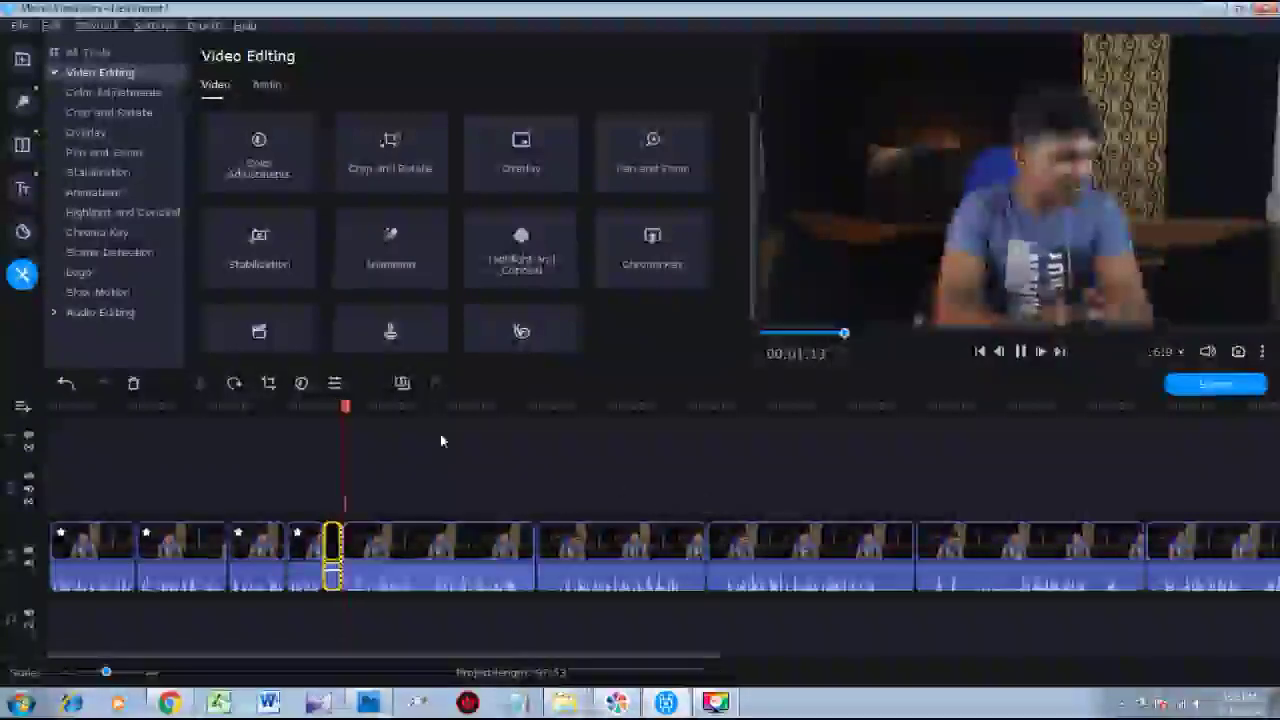
pyautogui.press('Delete')
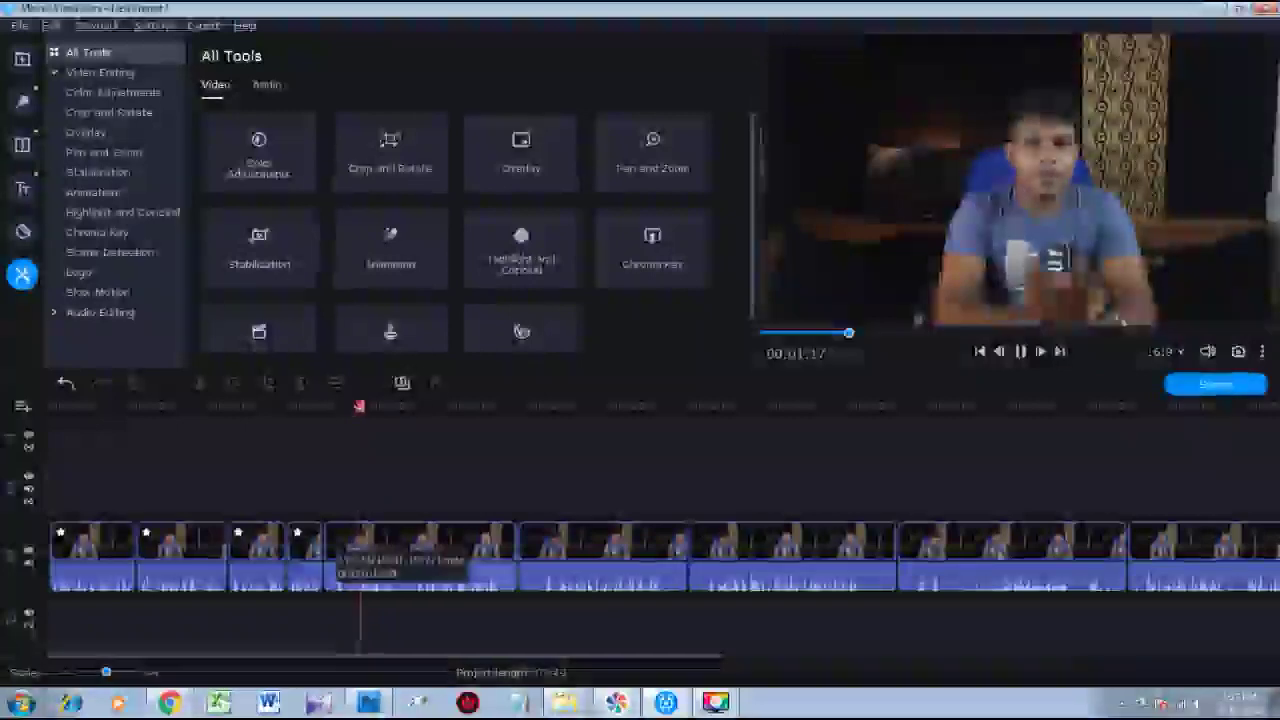
# Replay the transition out of the fourth clip and trim a little off the start of the fifth clip.
pyautogui.click(326, 409)
pyautogui.click(316, 411)
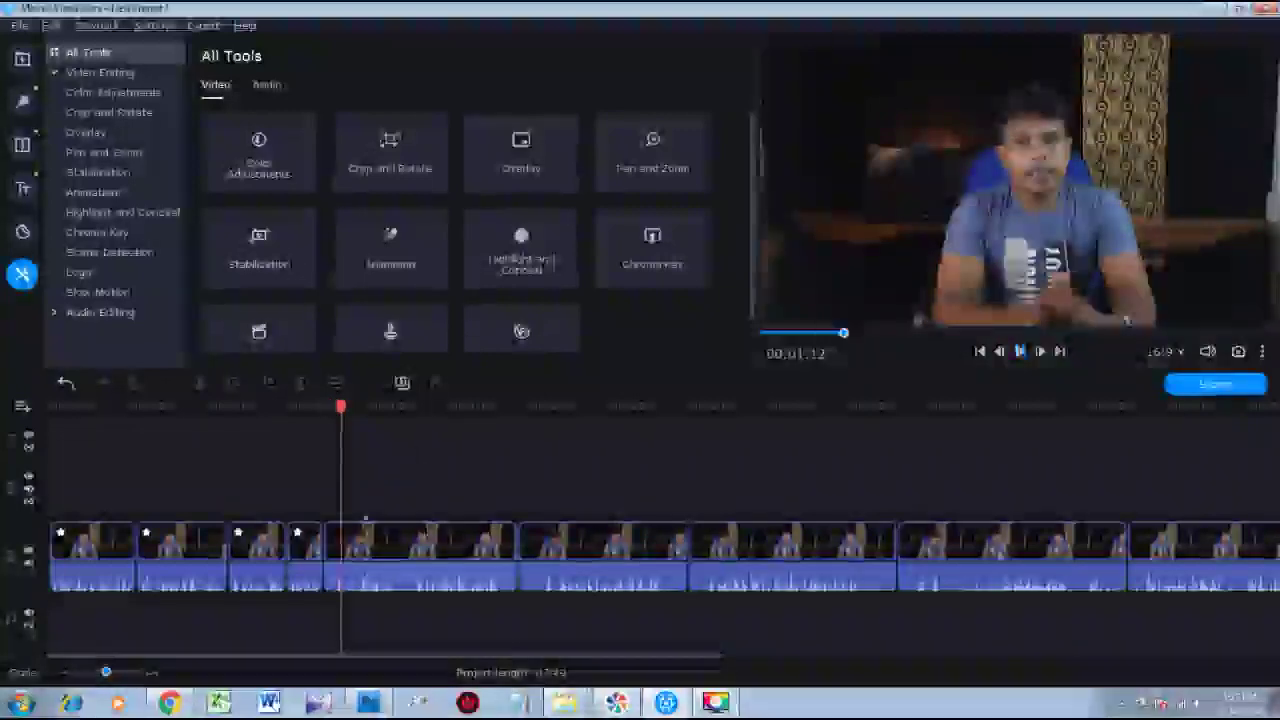
pyautogui.click(388, 555)
pyautogui.moveTo(324, 543); pyautogui.dragTo(337, 546)
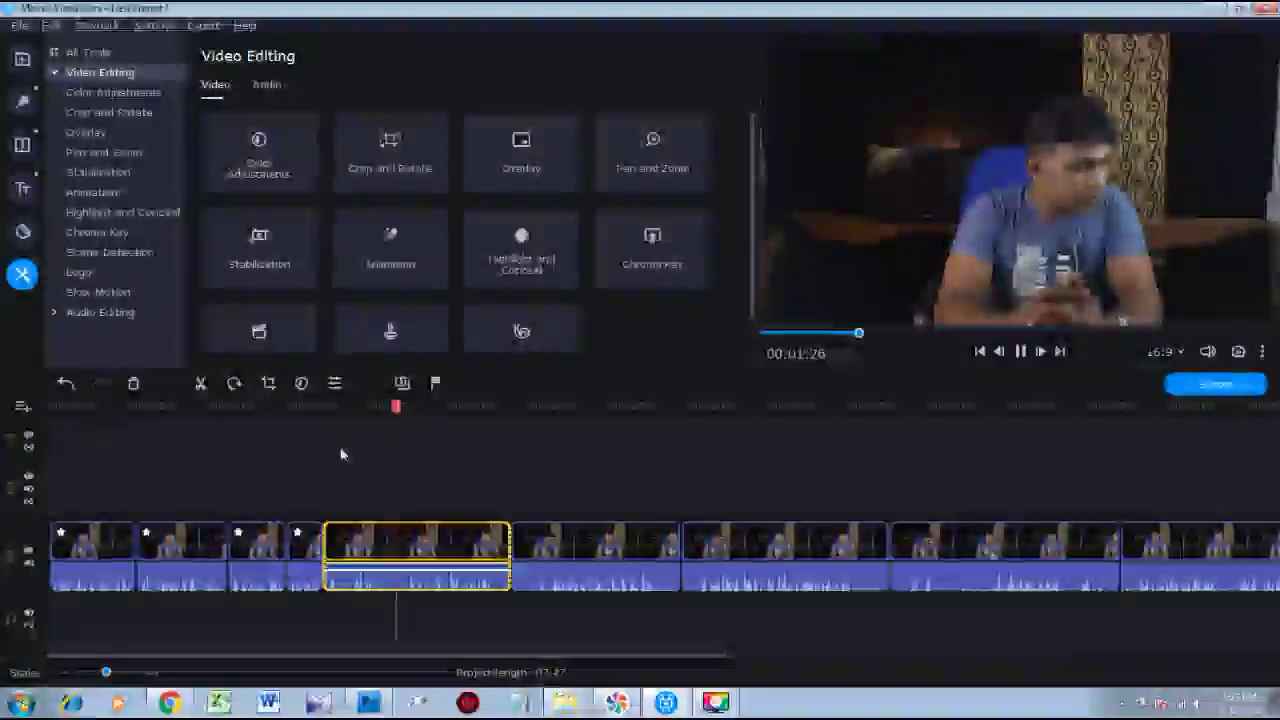
# Split the fifth clip at 00:01:27 and shorten its first piece by trimming the end back.
pyautogui.press('space')
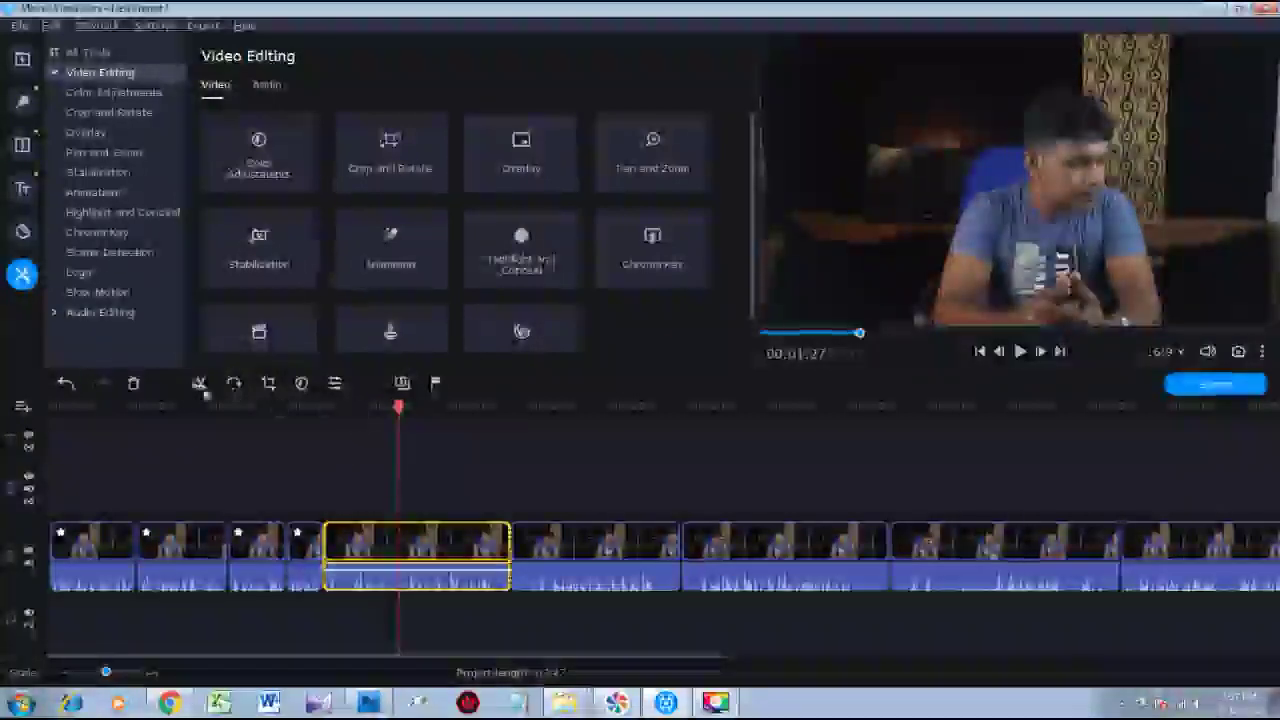
pyautogui.click(200, 386)
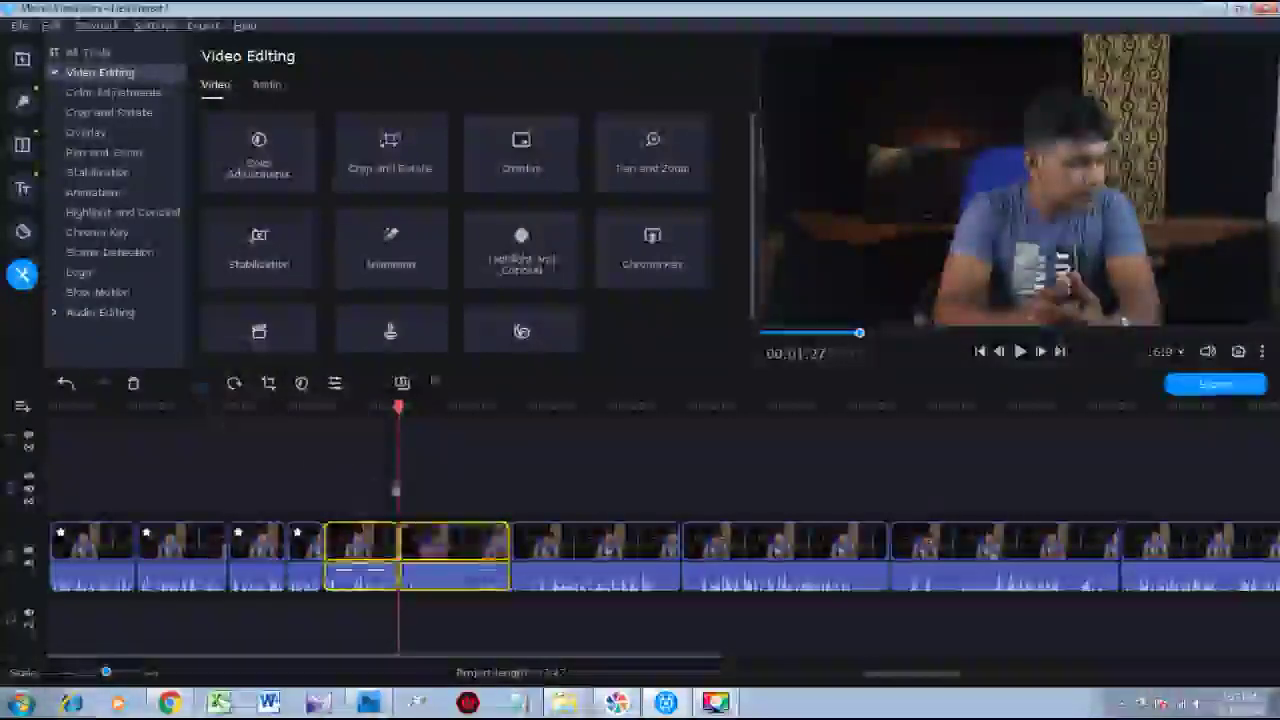
pyautogui.click(373, 552)
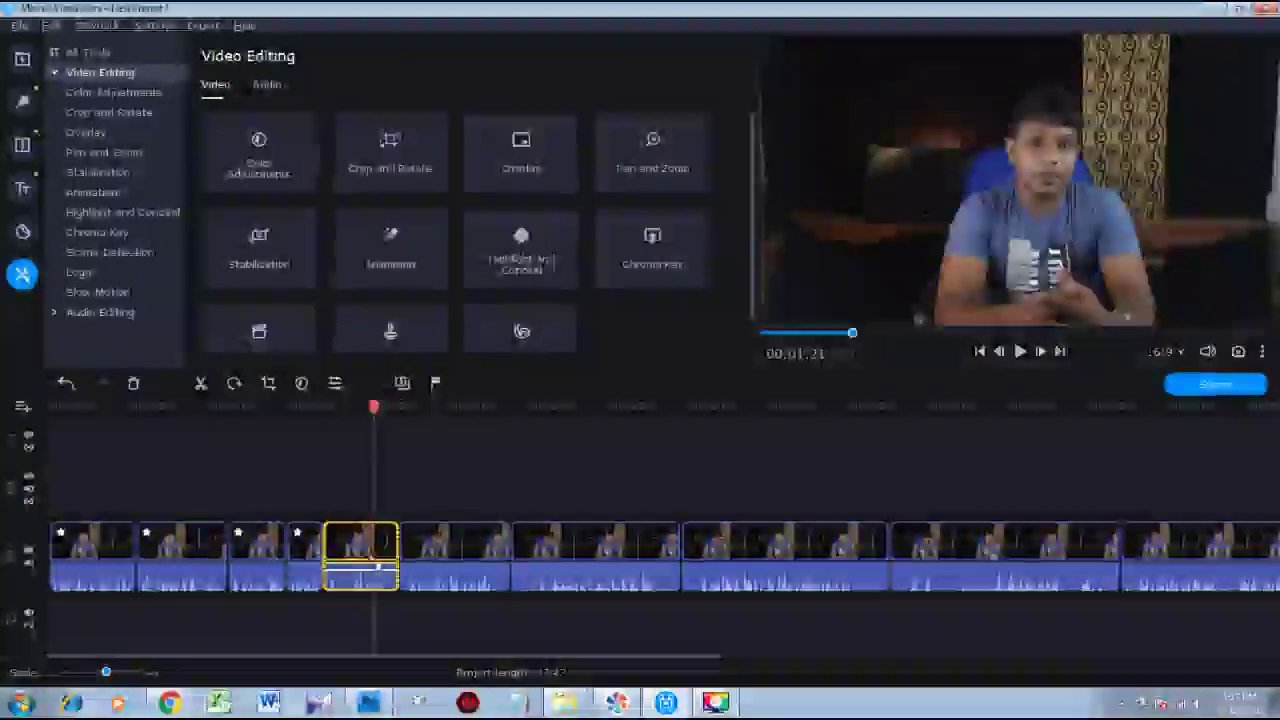
pyautogui.moveTo(399, 564); pyautogui.dragTo(350, 556)
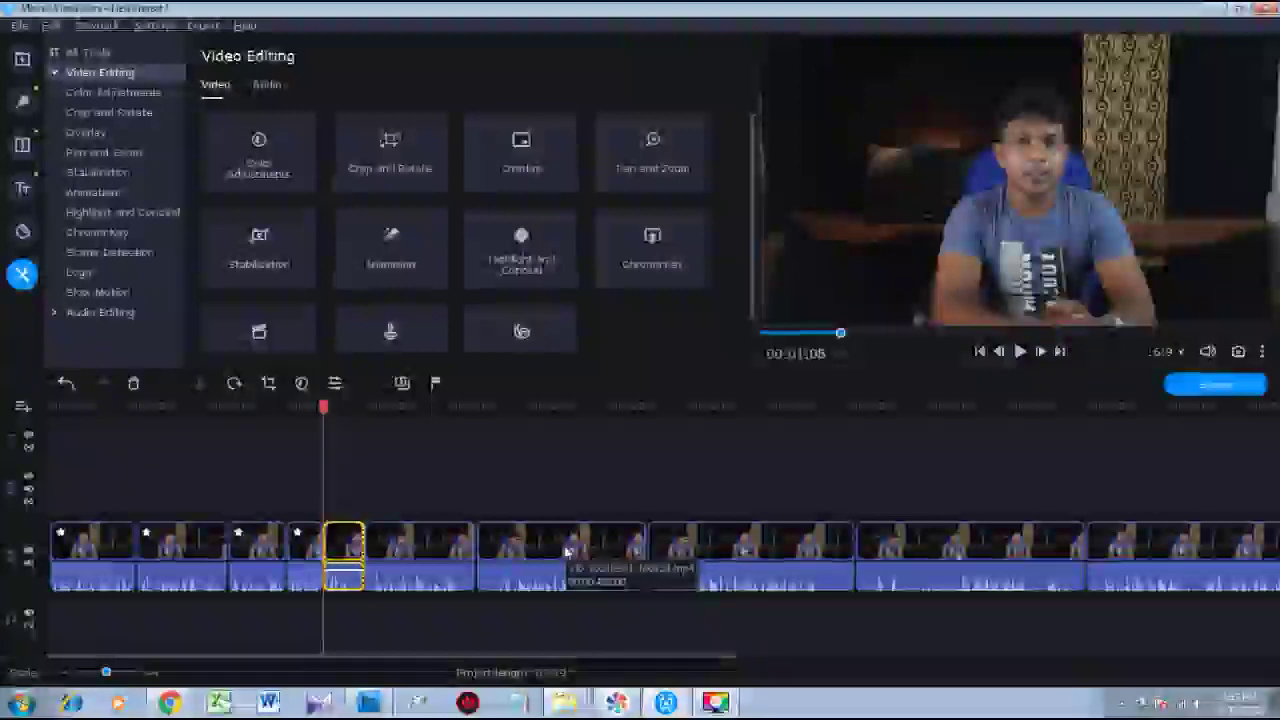
# Play back the shortened fifth clip and split it at 00:01:14.
pyautogui.press('space')
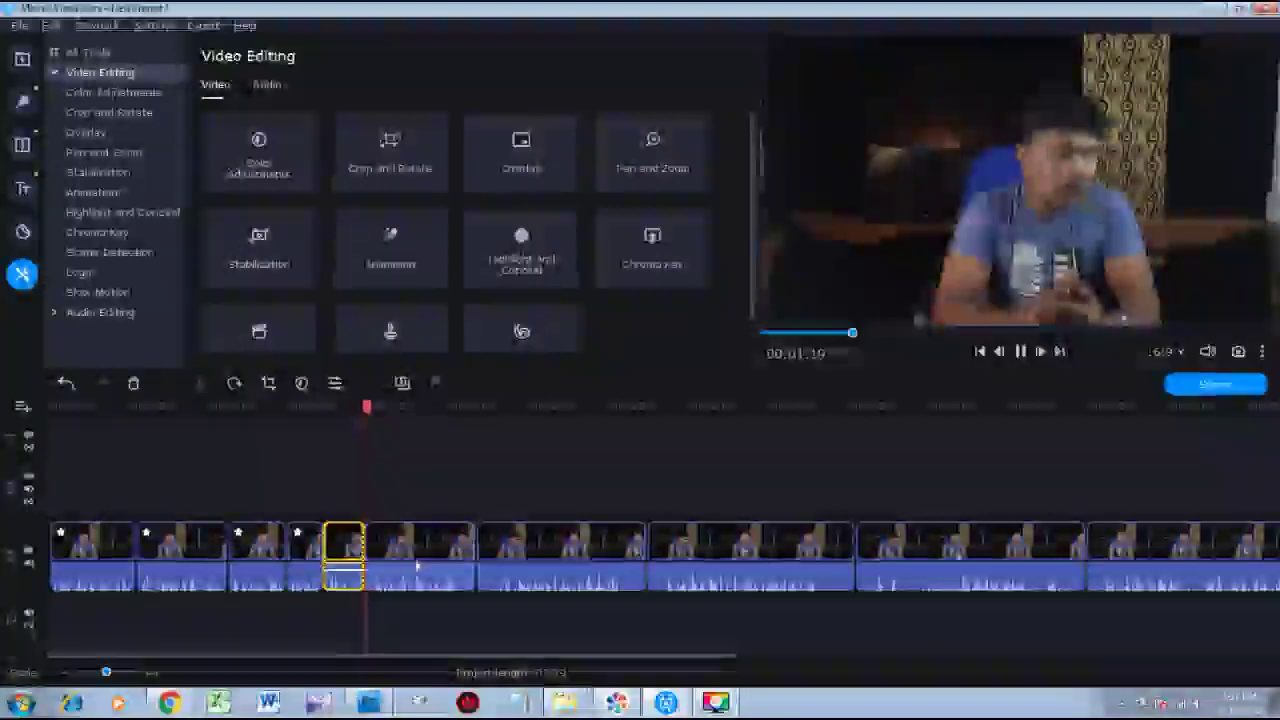
pyautogui.scroll(2, 348, 557)
pyautogui.scroll(2, 751, 645)
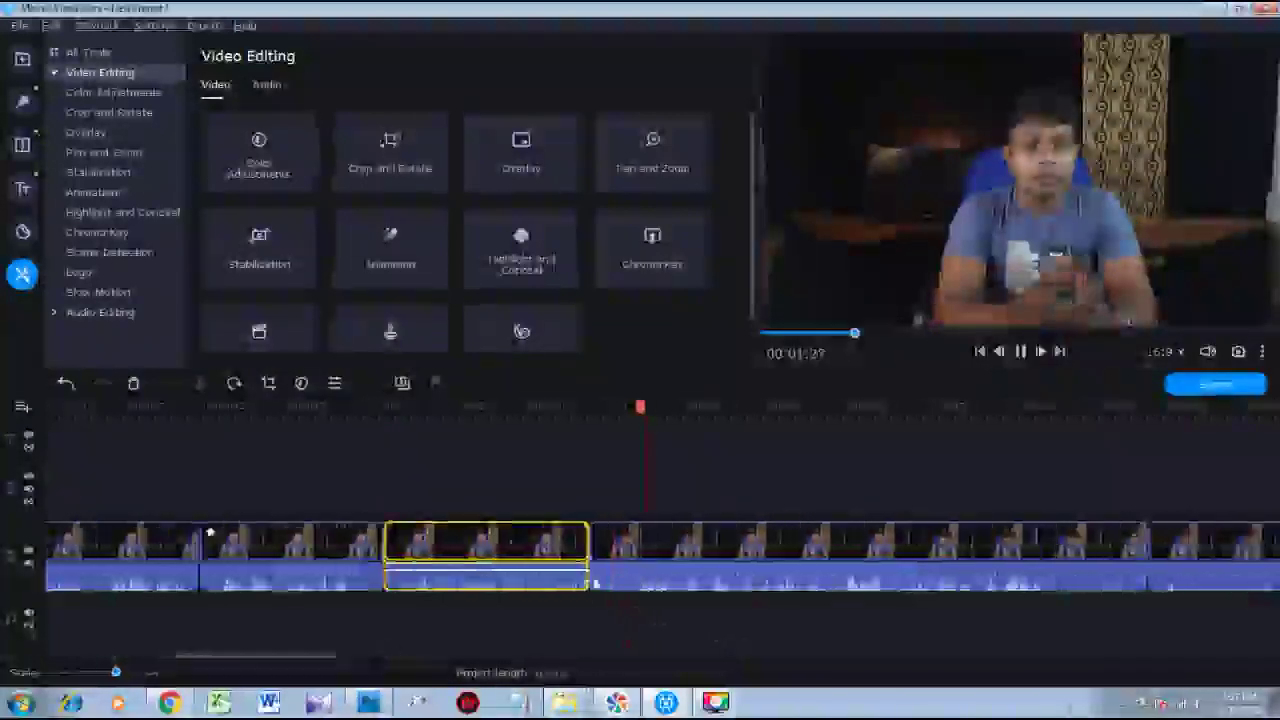
pyautogui.click(523, 563)
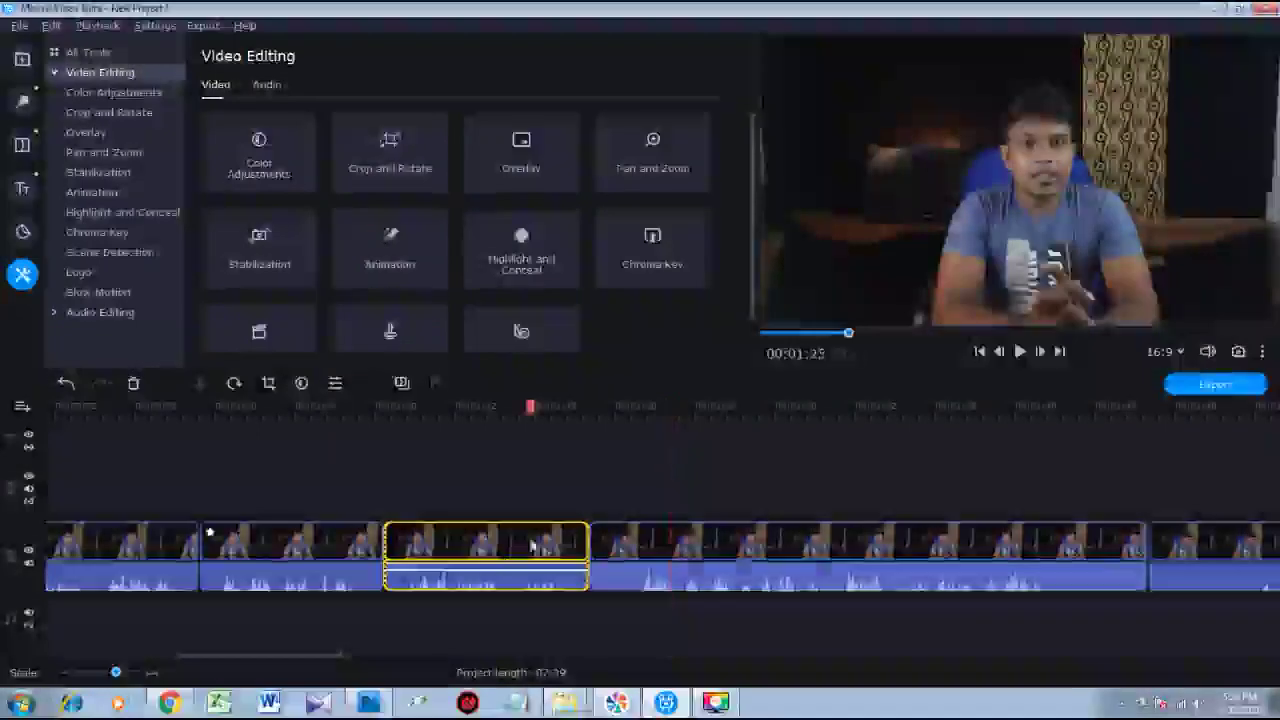
pyautogui.moveTo(535, 408); pyautogui.dragTo(512, 407)
pyautogui.click(199, 383)
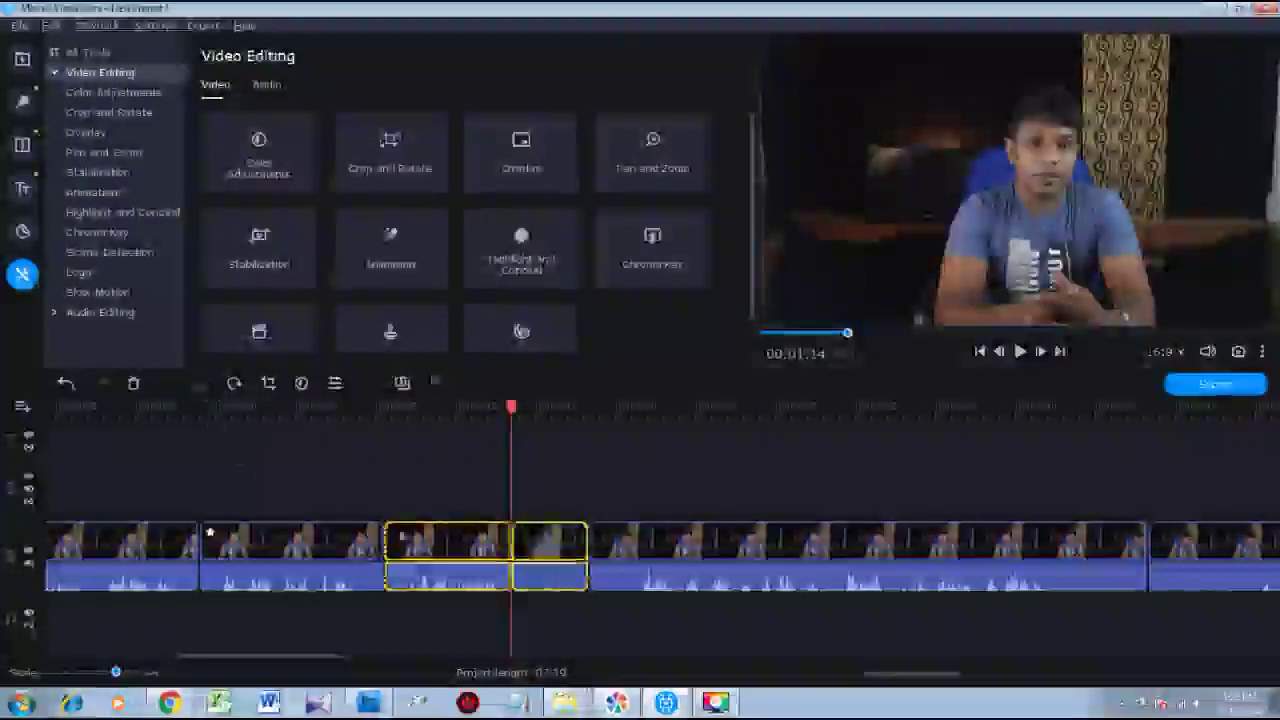
# Trim the footage around the 00:01:14 cut between the fifth and sixth clips, and play back across it.
pyautogui.click(521, 546)
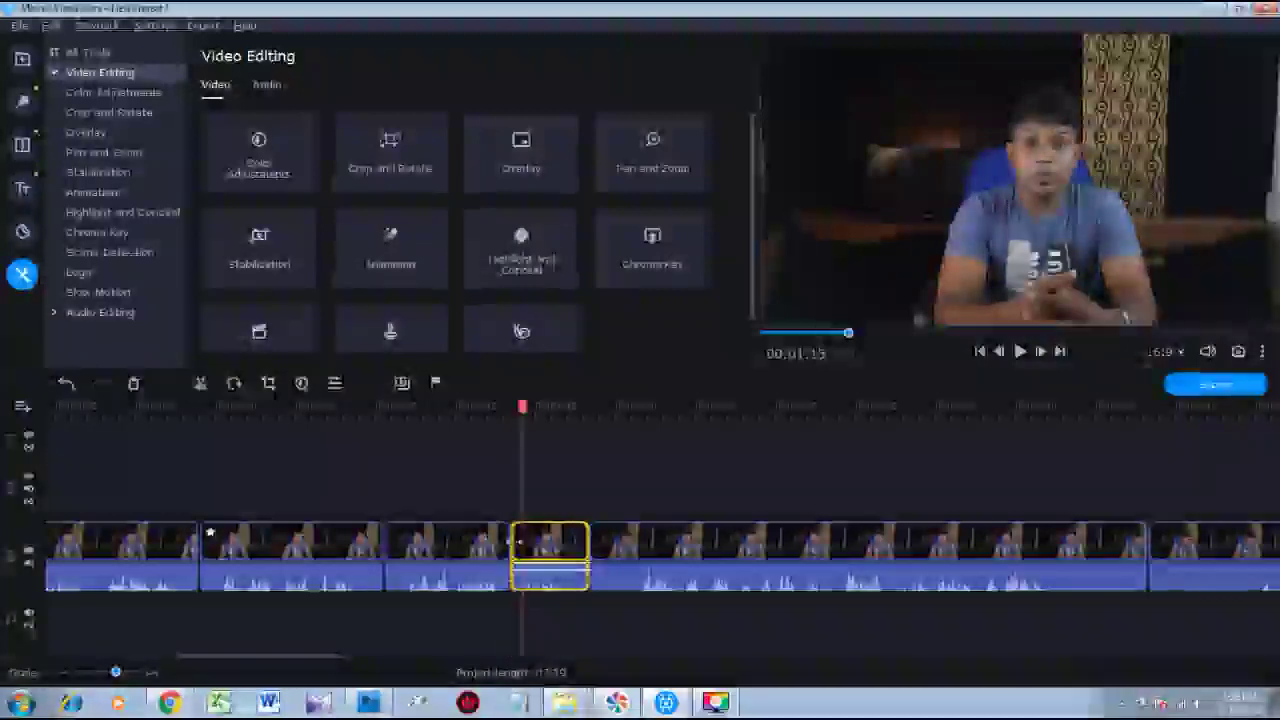
pyautogui.moveTo(512, 546); pyautogui.dragTo(502, 541)
pyautogui.click(496, 541)
pyautogui.moveTo(502, 407); pyautogui.dragTo(469, 407)
pyautogui.press('space')
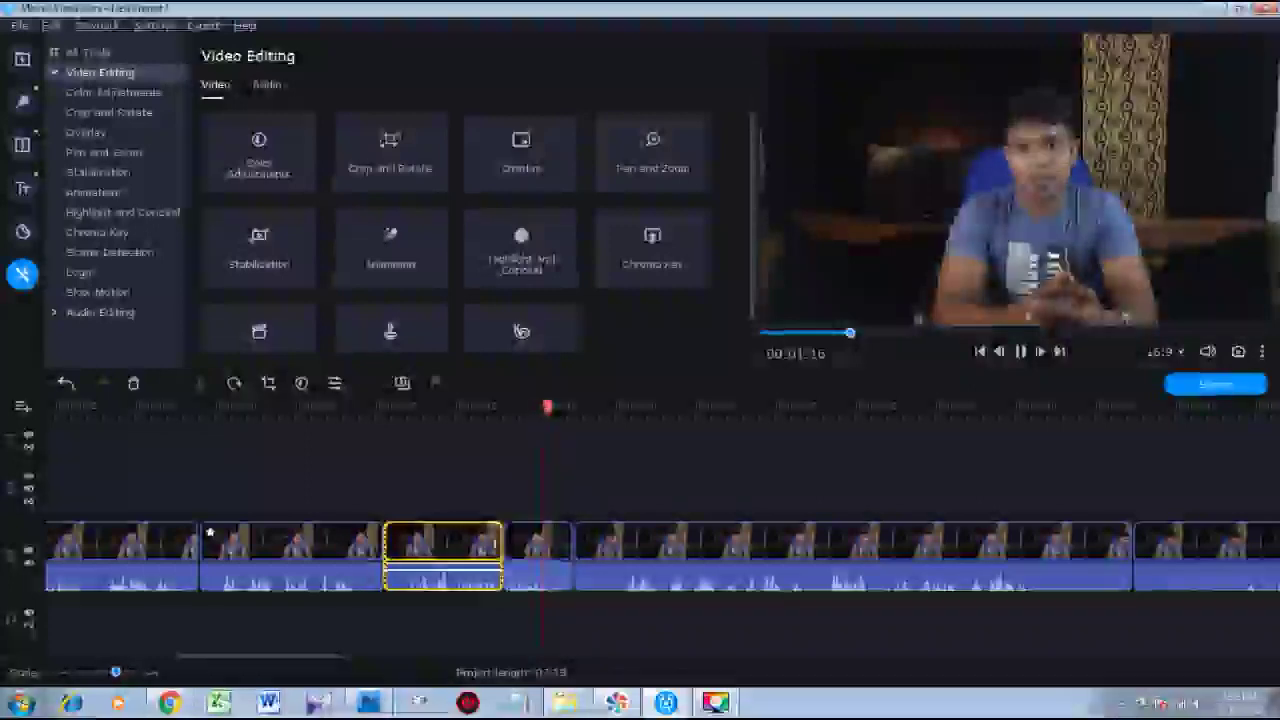
pyautogui.press('space')
# Trim slightly more off the end of the fifth clip and replay the cut into the sixth clip.
pyautogui.click(483, 548)
pyautogui.moveTo(503, 548); pyautogui.dragTo(496, 546)
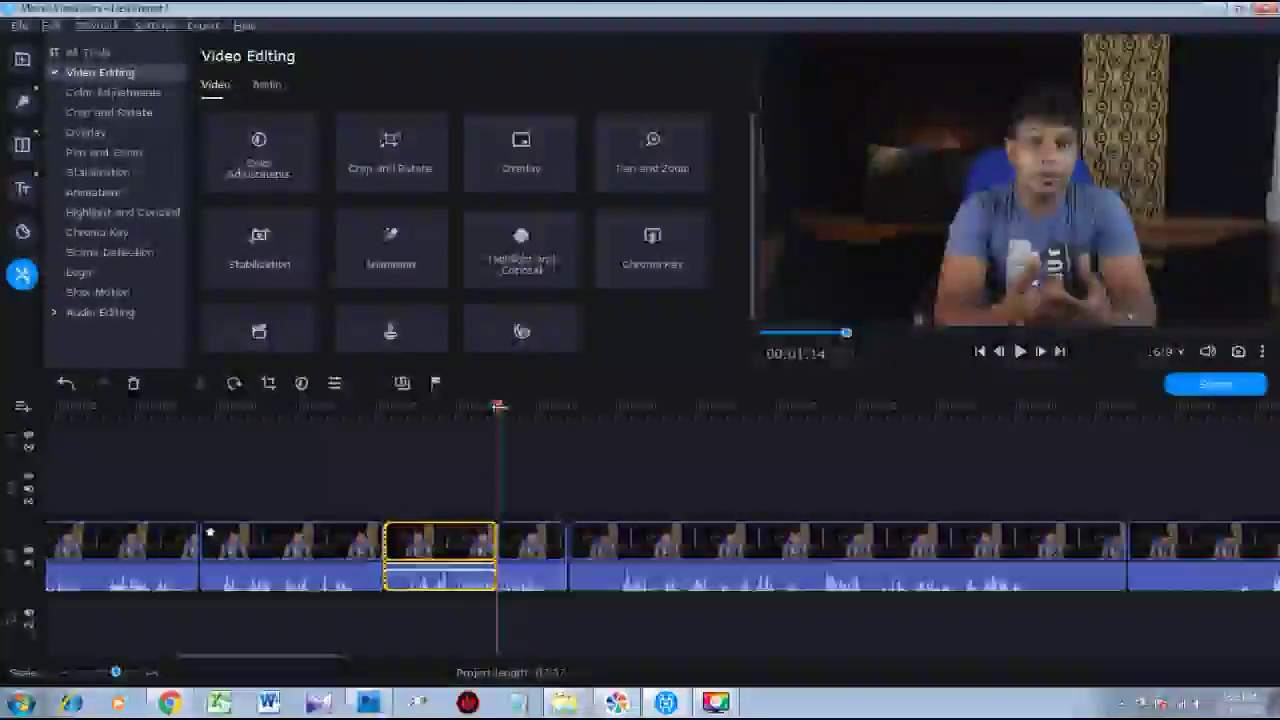
pyautogui.click(477, 407)
pyautogui.press('space')
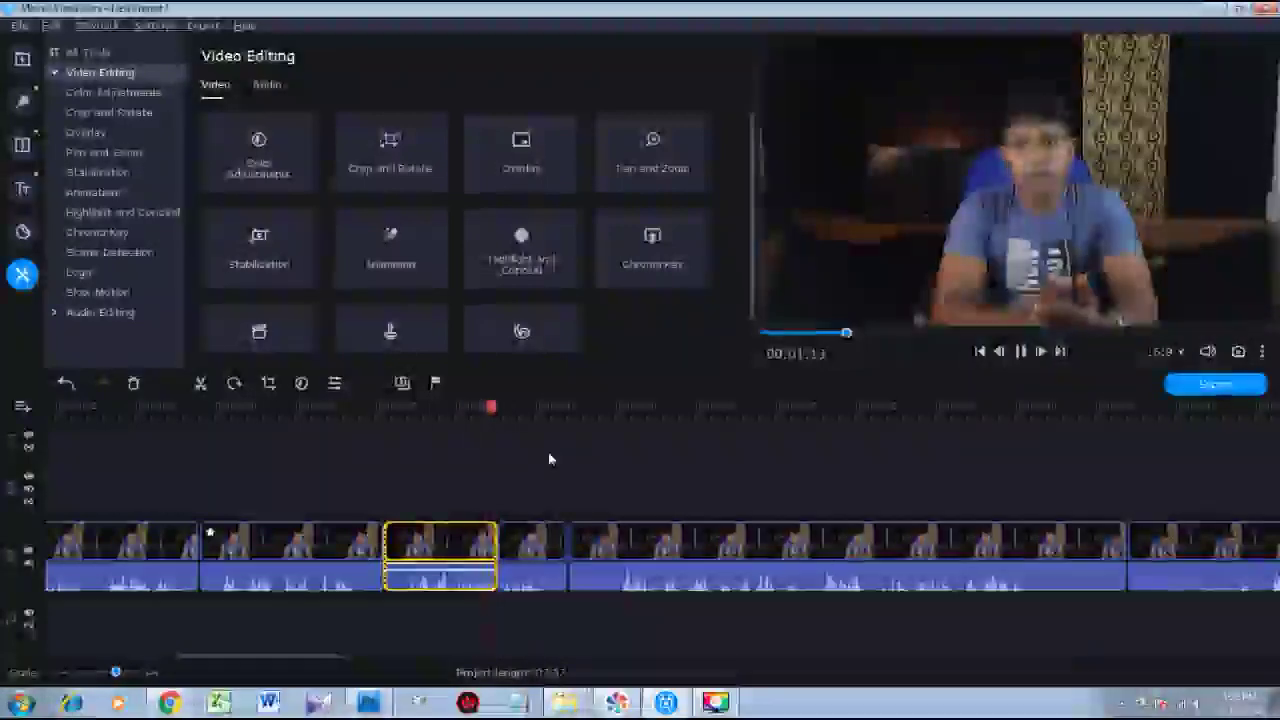
# Trim a little off the start of the short sixth clip and cut its end back to 00:01:16.
pyautogui.click(518, 553)
pyautogui.click(497, 543)
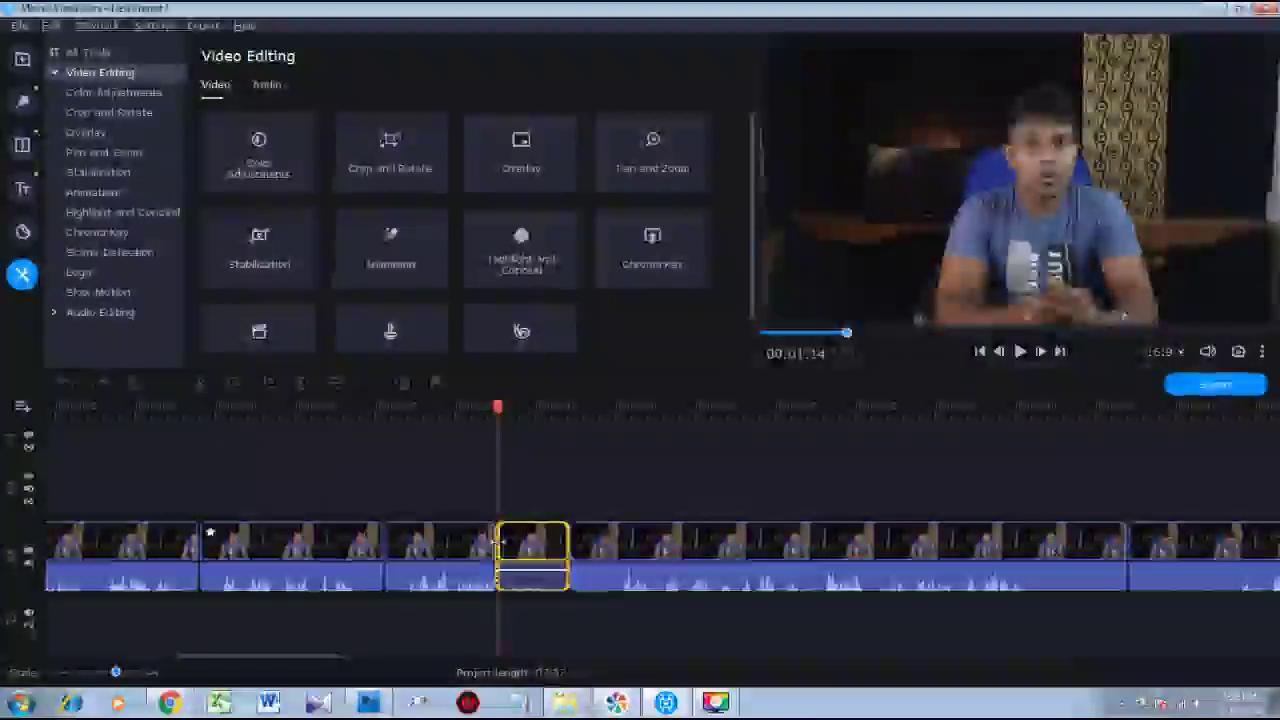
pyautogui.moveTo(500, 543); pyautogui.dragTo(502, 542)
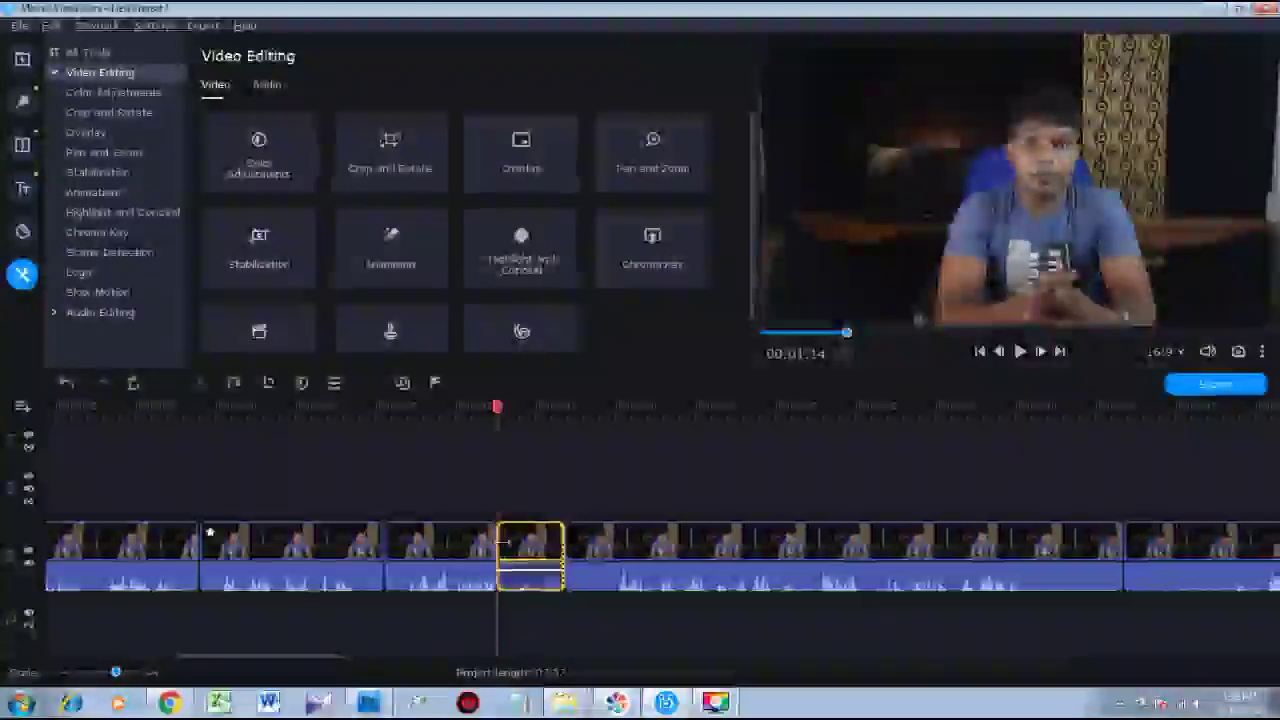
pyautogui.click(468, 408)
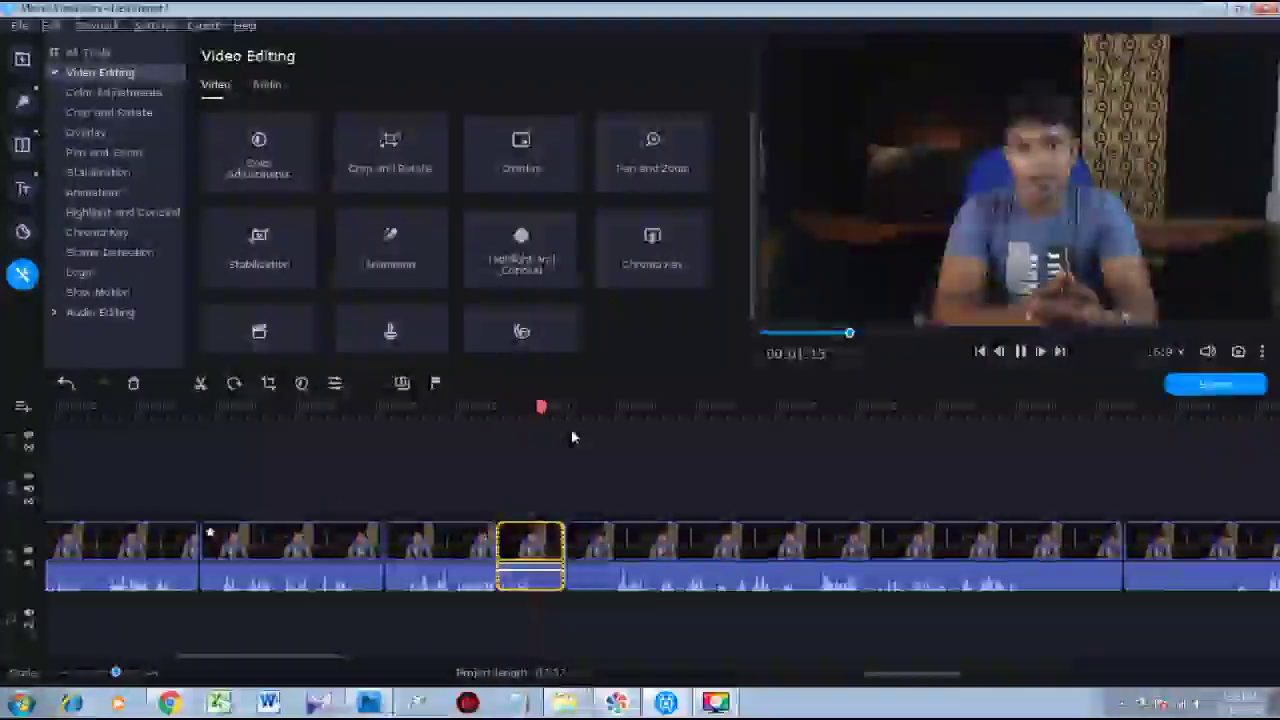
pyautogui.press('space')
pyautogui.moveTo(563, 539); pyautogui.dragTo(551, 538)
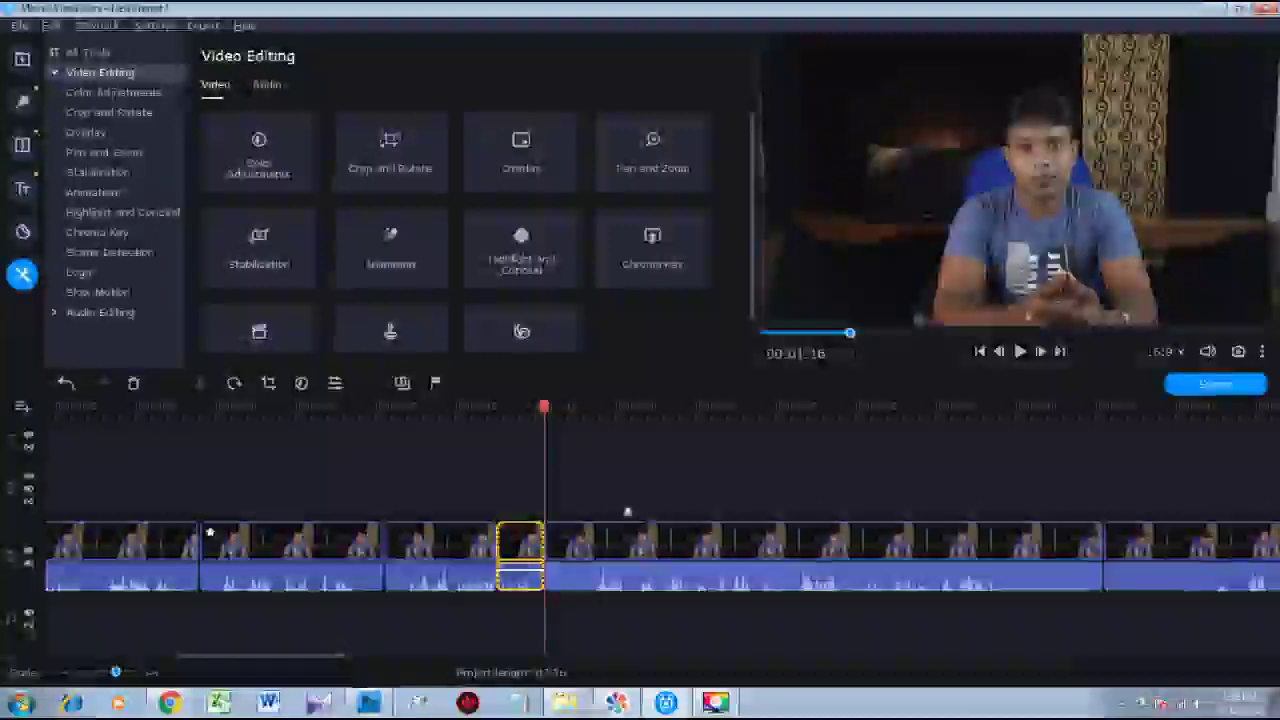
# Preview the long seventh clip and trim off its opening section where the speaker looks aside.
pyautogui.press('space')
pyautogui.click(582, 550)
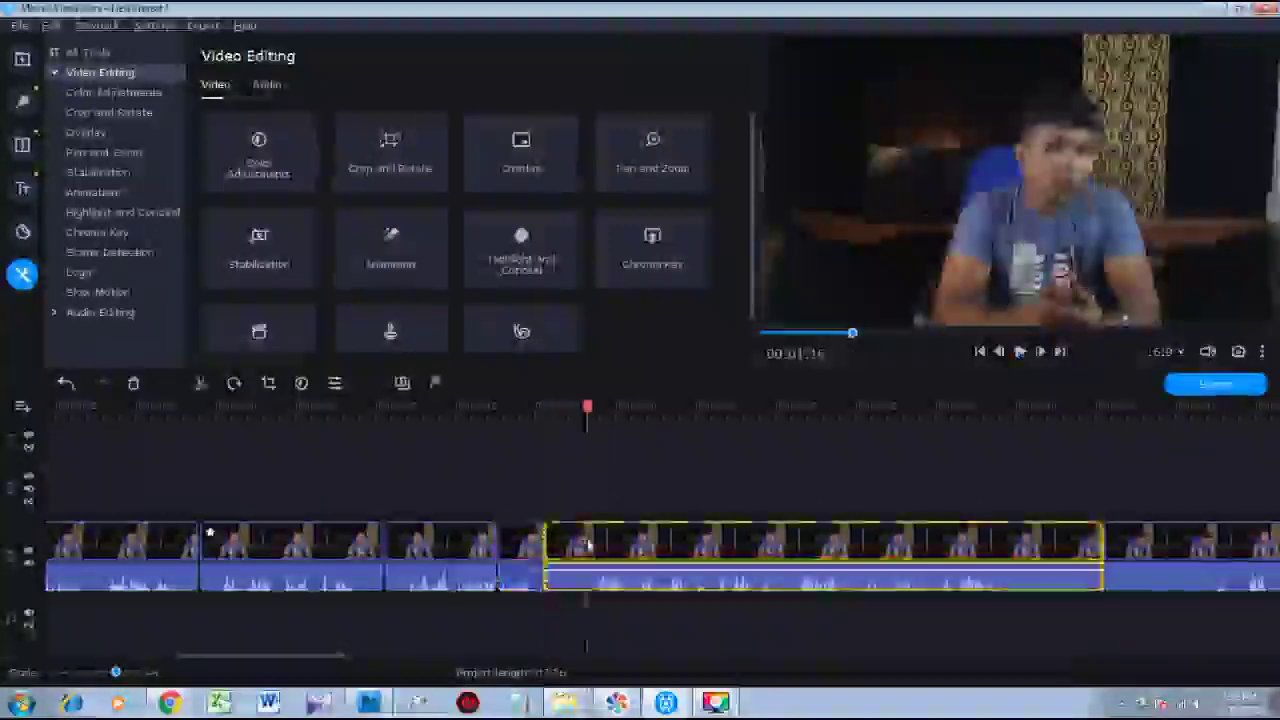
pyautogui.moveTo(545, 544); pyautogui.dragTo(590, 546)
# Play back the trimmed seventh clip and split it at 00:01:26.
pyautogui.press('space')
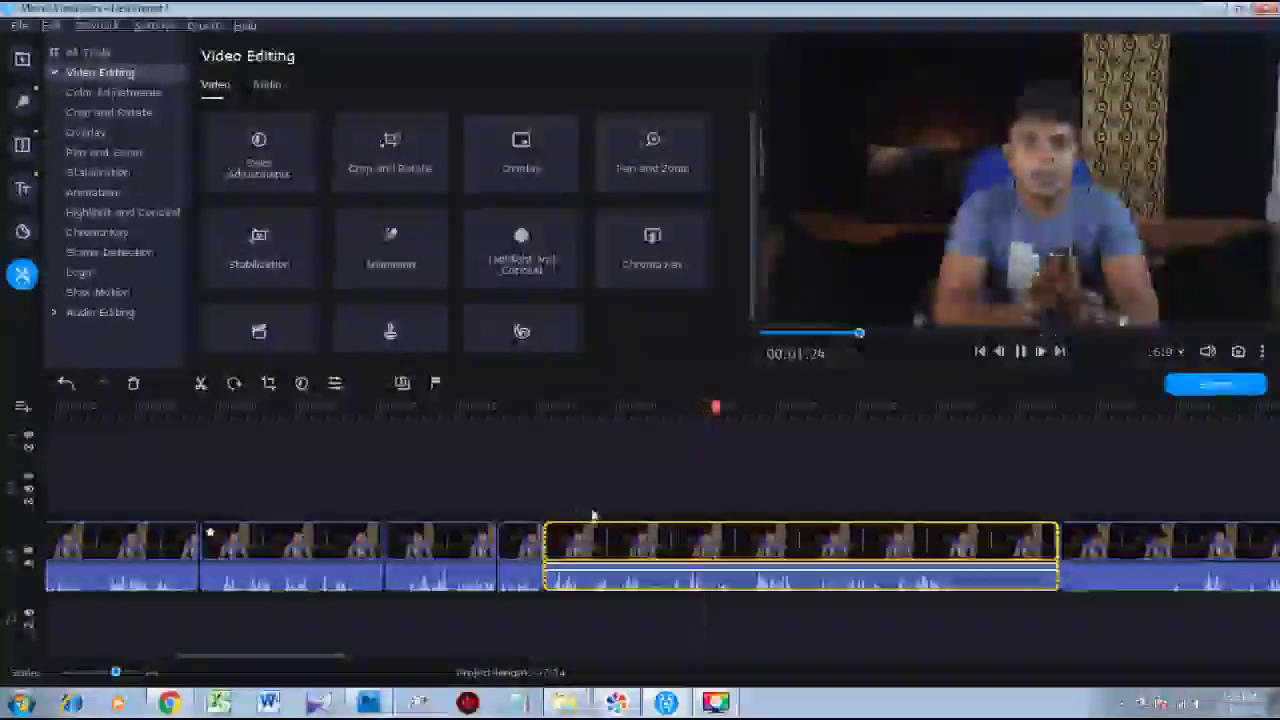
pyautogui.press('space')
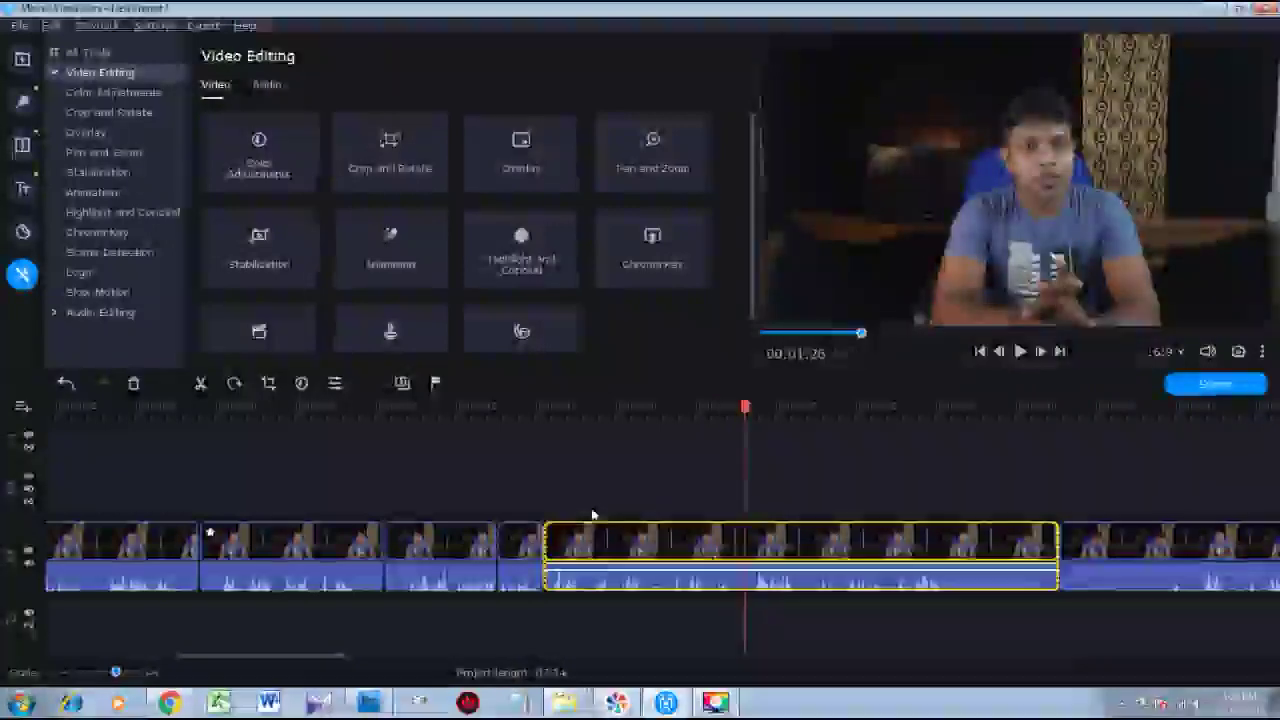
pyautogui.click(200, 383)
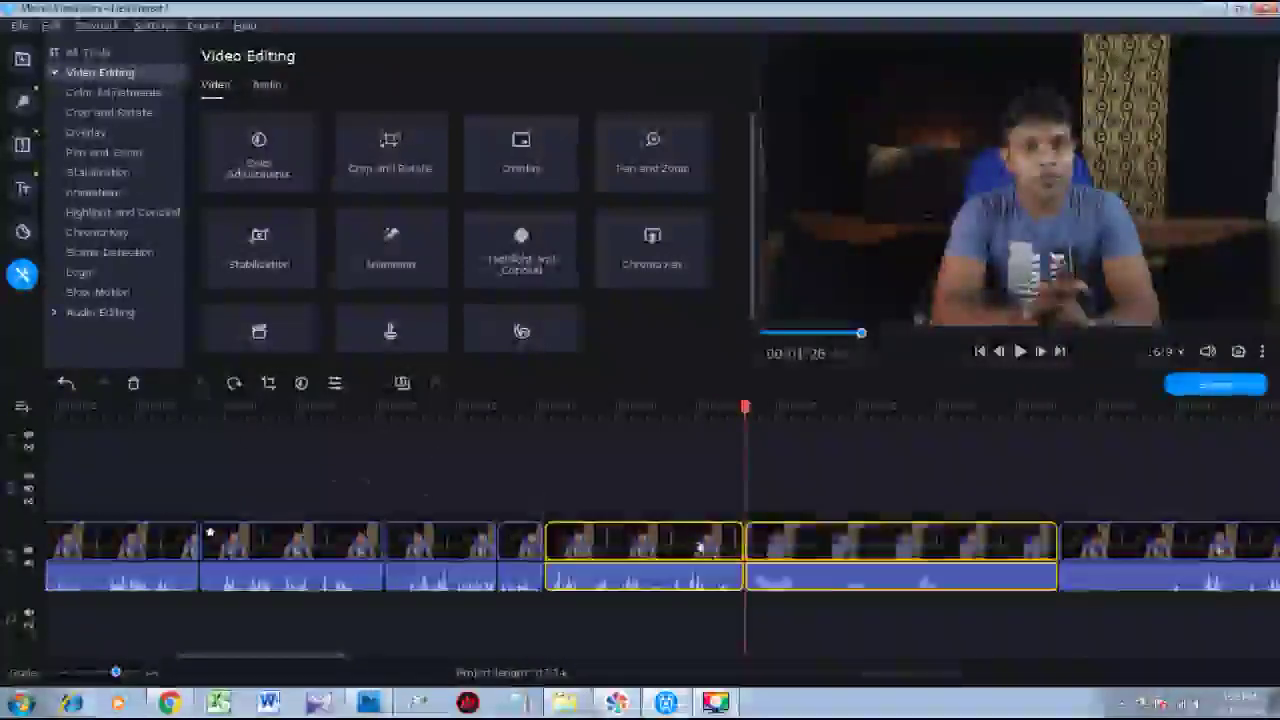
# Play back the piece after the 00:01:26 split and trim its end back to 00:01:37.
pyautogui.press('space')
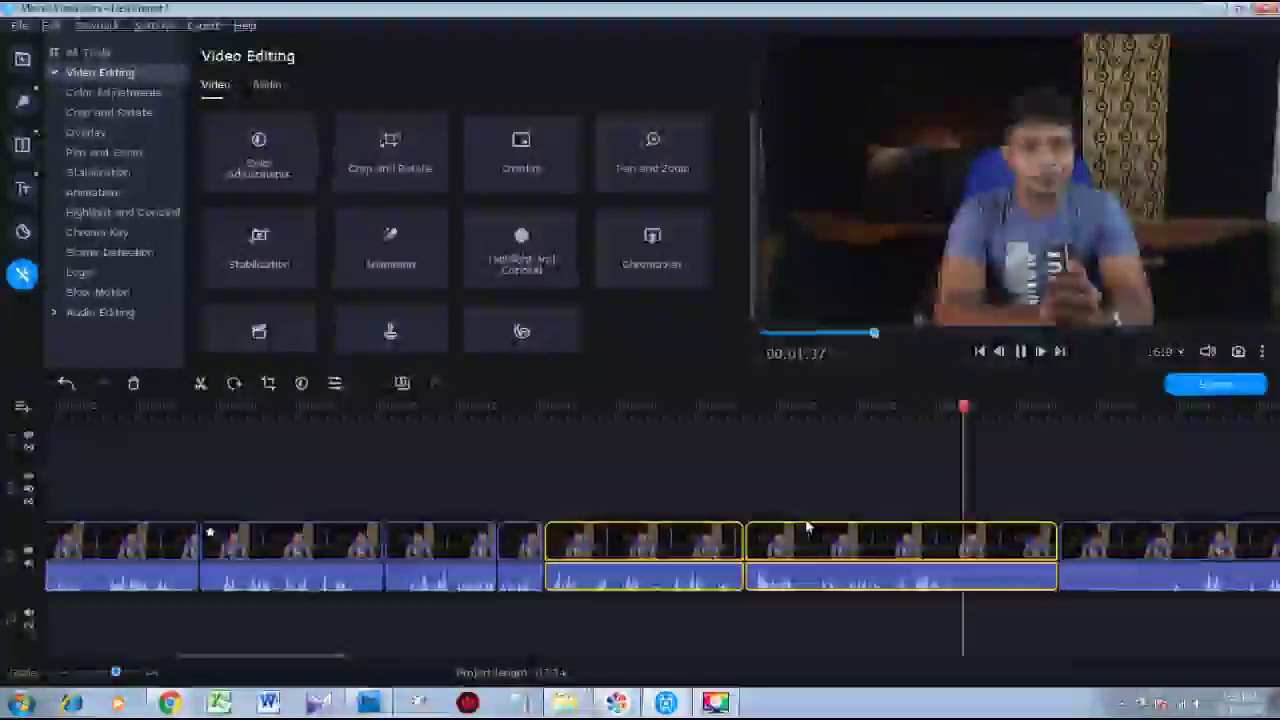
pyautogui.press('space')
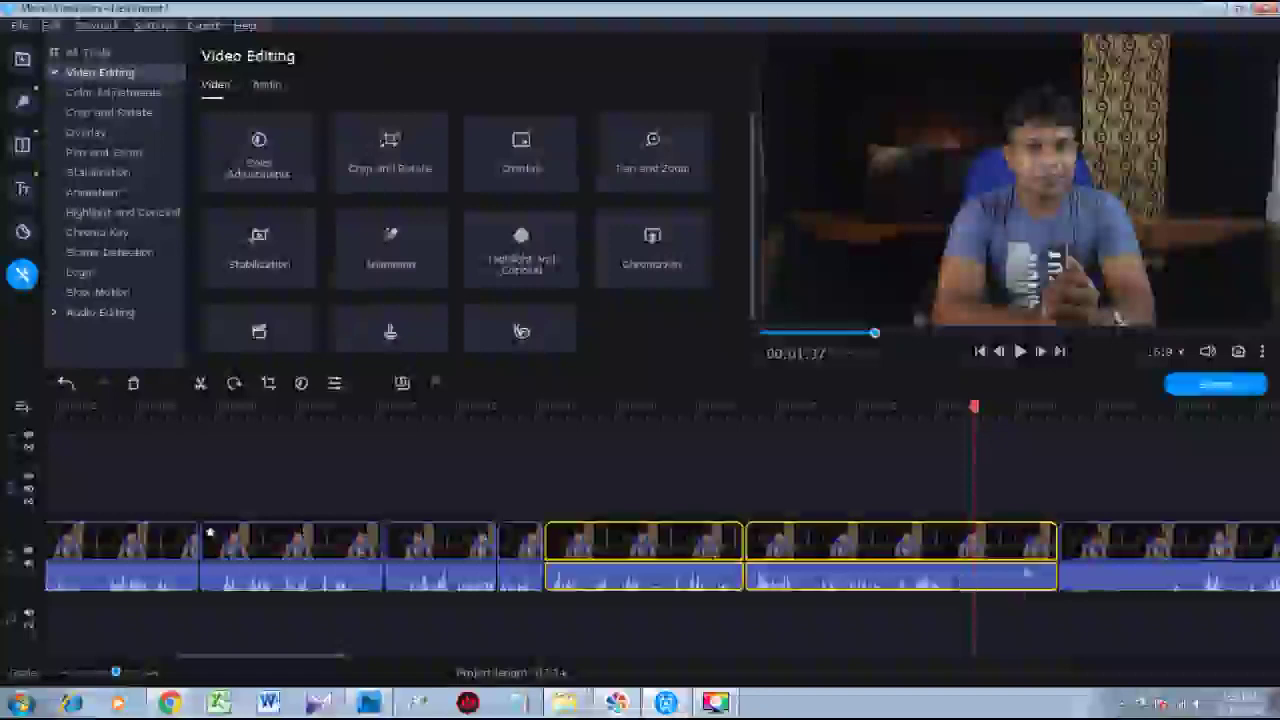
pyautogui.click(1056, 548)
pyautogui.moveTo(1054, 548); pyautogui.dragTo(972, 548)
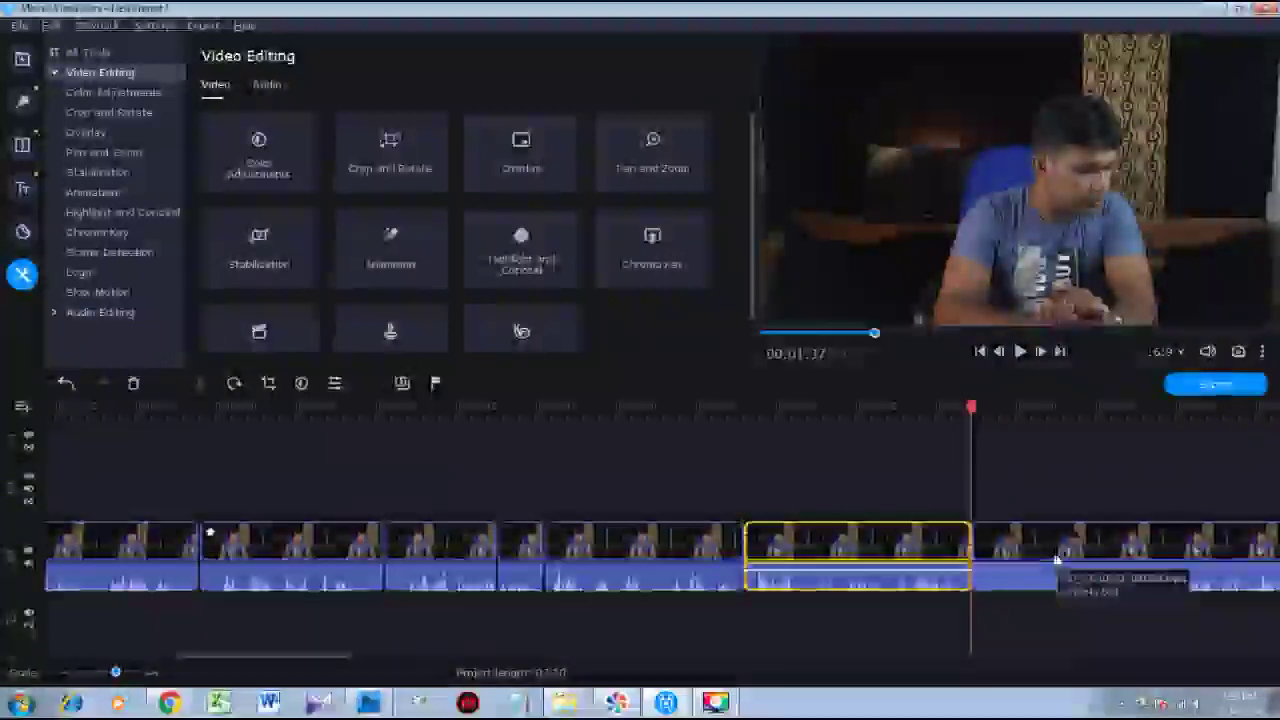
pyautogui.scroll(-5, 1057, 571)
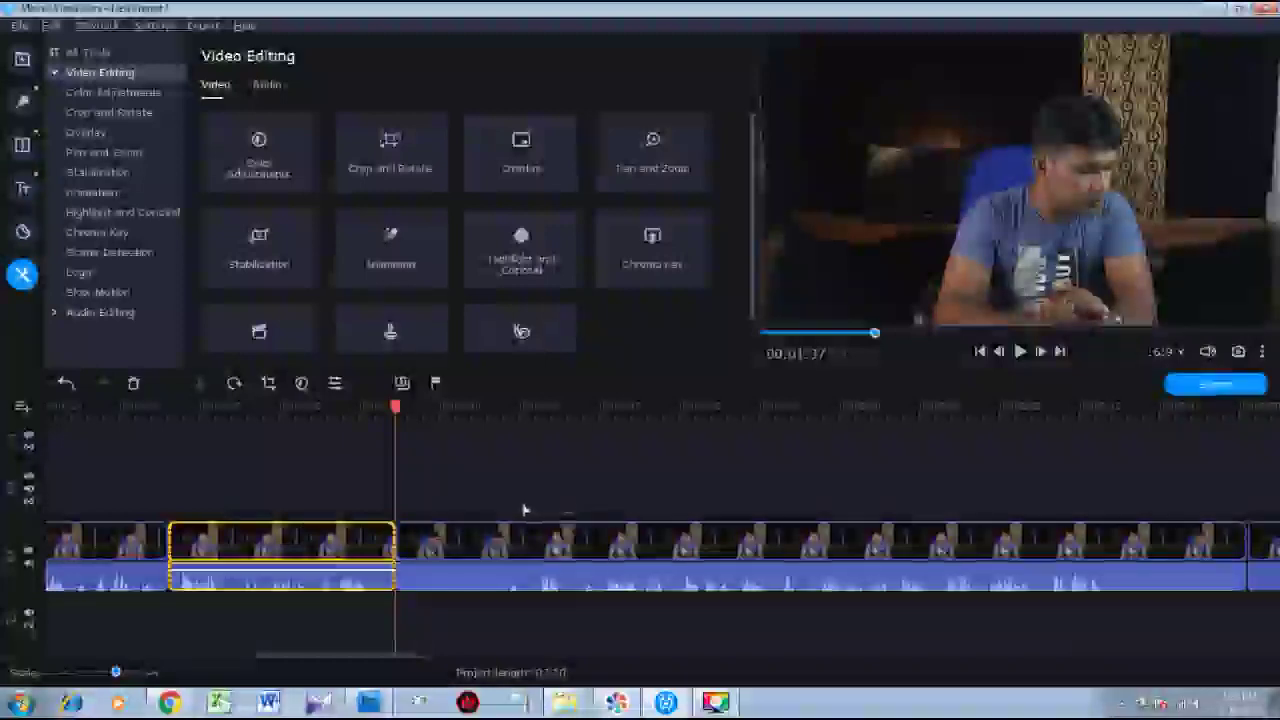
# Trim off the opening of the clip that starts at 00:01:37 and split it at 00:01:39.
pyautogui.moveTo(410, 545)
pyautogui.mouseDown()
pyautogui.moveTo(546, 545)
pyautogui.moveTo(409, 545)
pyautogui.mouseUp()
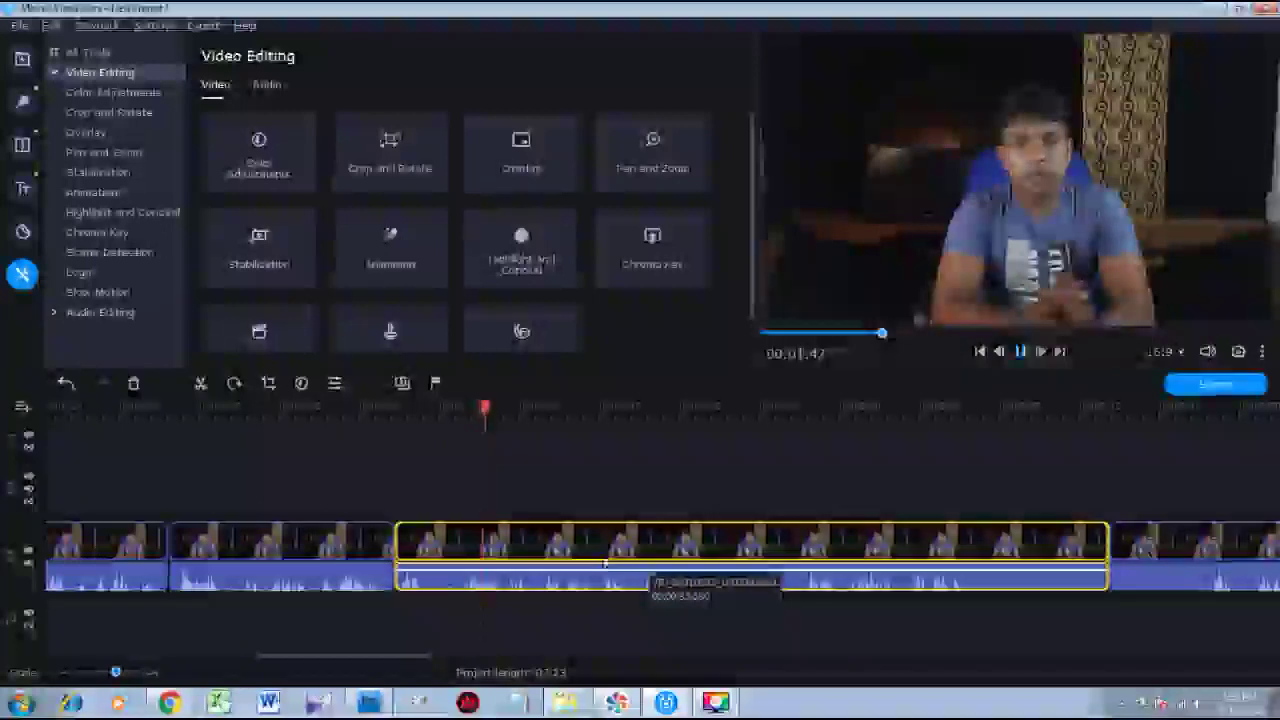
pyautogui.click(441, 412)
pyautogui.click(431, 408)
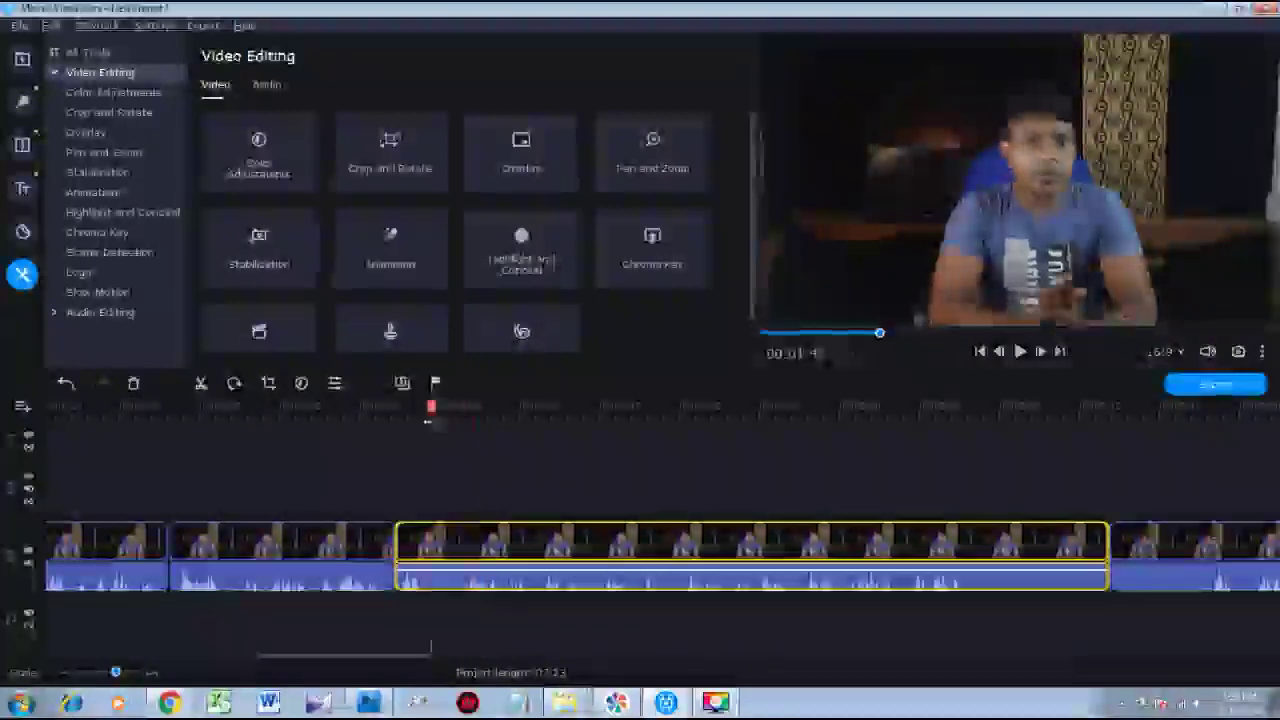
pyautogui.hotkey('ctrl', 'b')
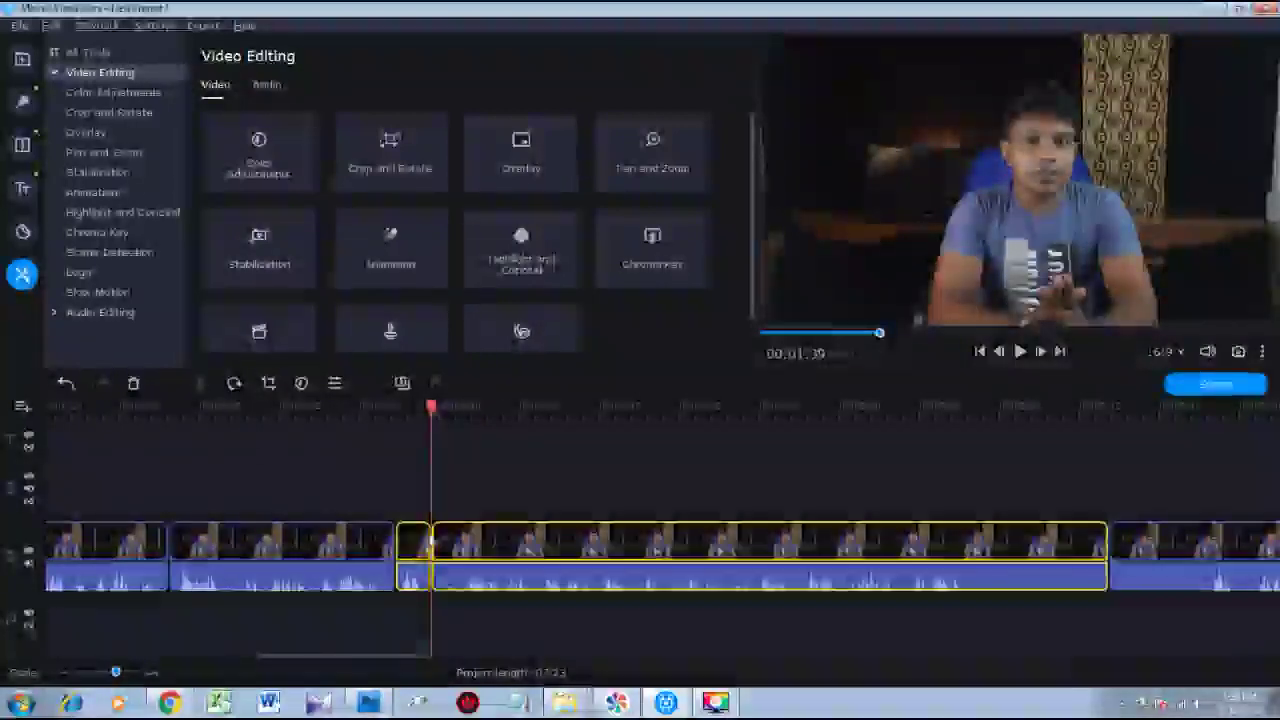
# Trim a little off the end of the short piece before the 00:01:39 split and off the start of the piece after it.
pyautogui.click(416, 545)
pyautogui.moveTo(433, 542); pyautogui.dragTo(437, 548)
pyautogui.click(434, 550)
pyautogui.click(444, 548)
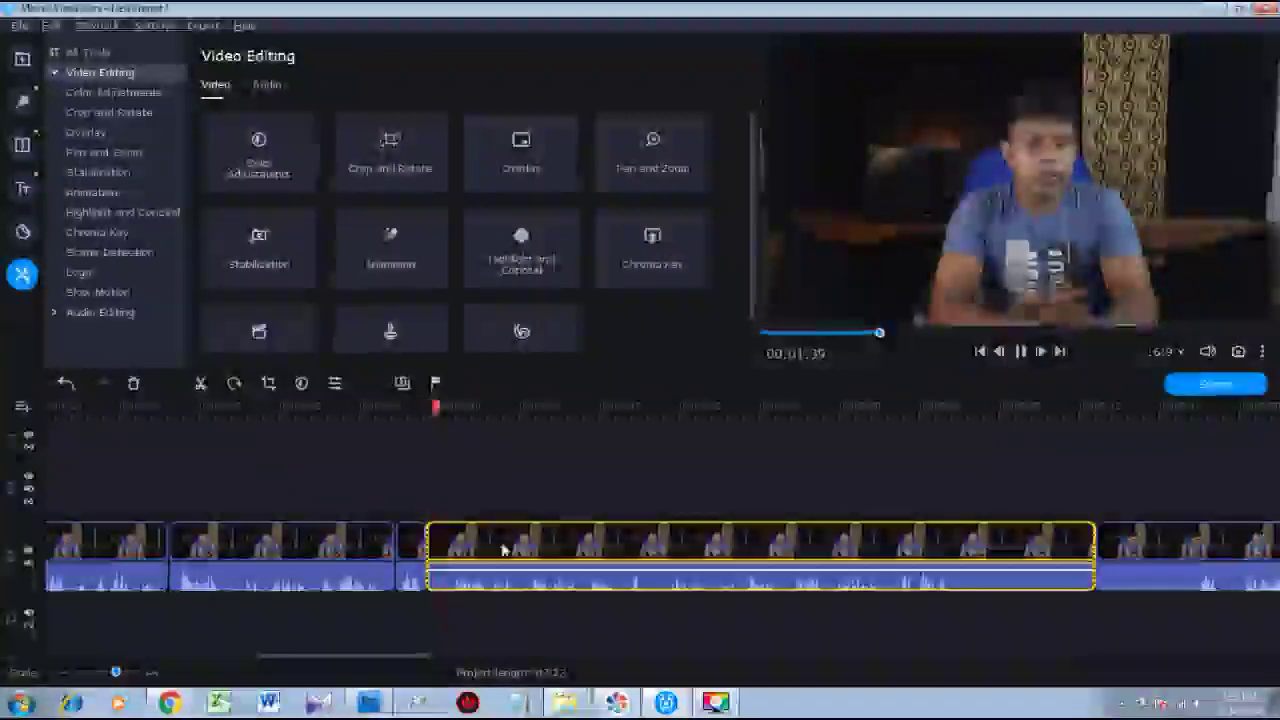
pyautogui.press('space')
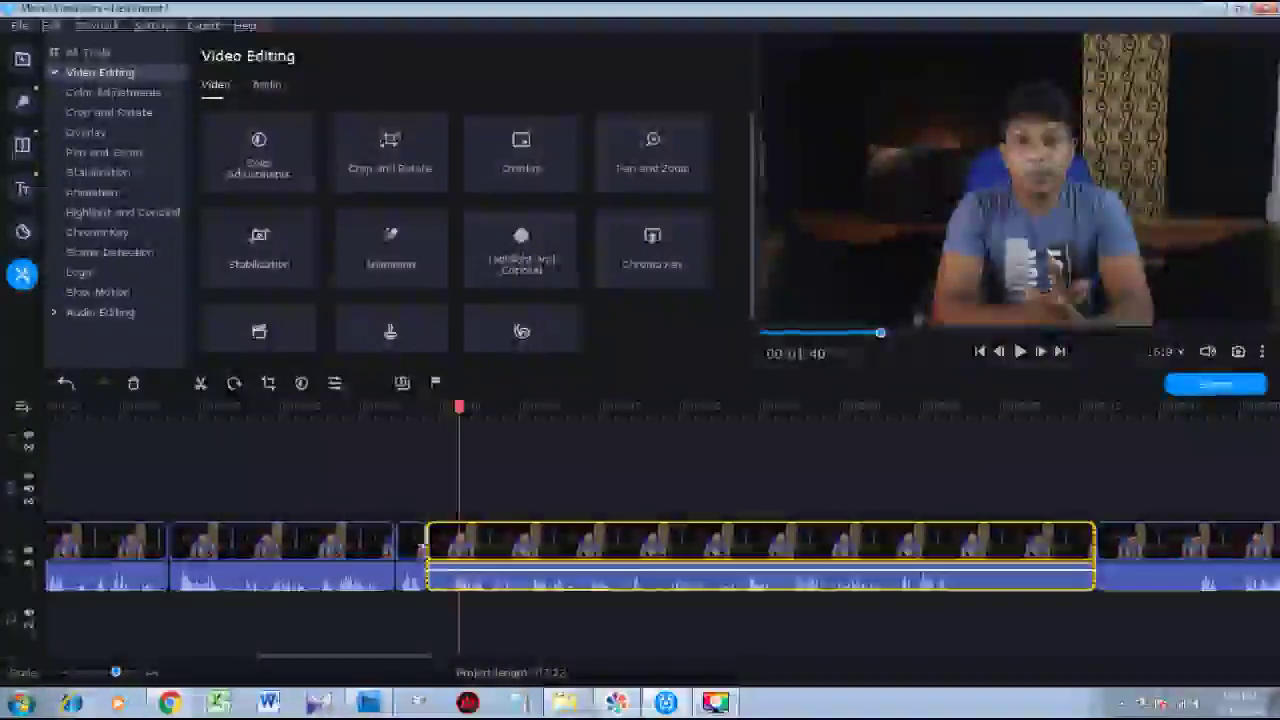
pyautogui.moveTo(429, 540); pyautogui.dragTo(437, 538)
pyautogui.moveTo(442, 535); pyautogui.dragTo(442, 535)
pyautogui.press('space')
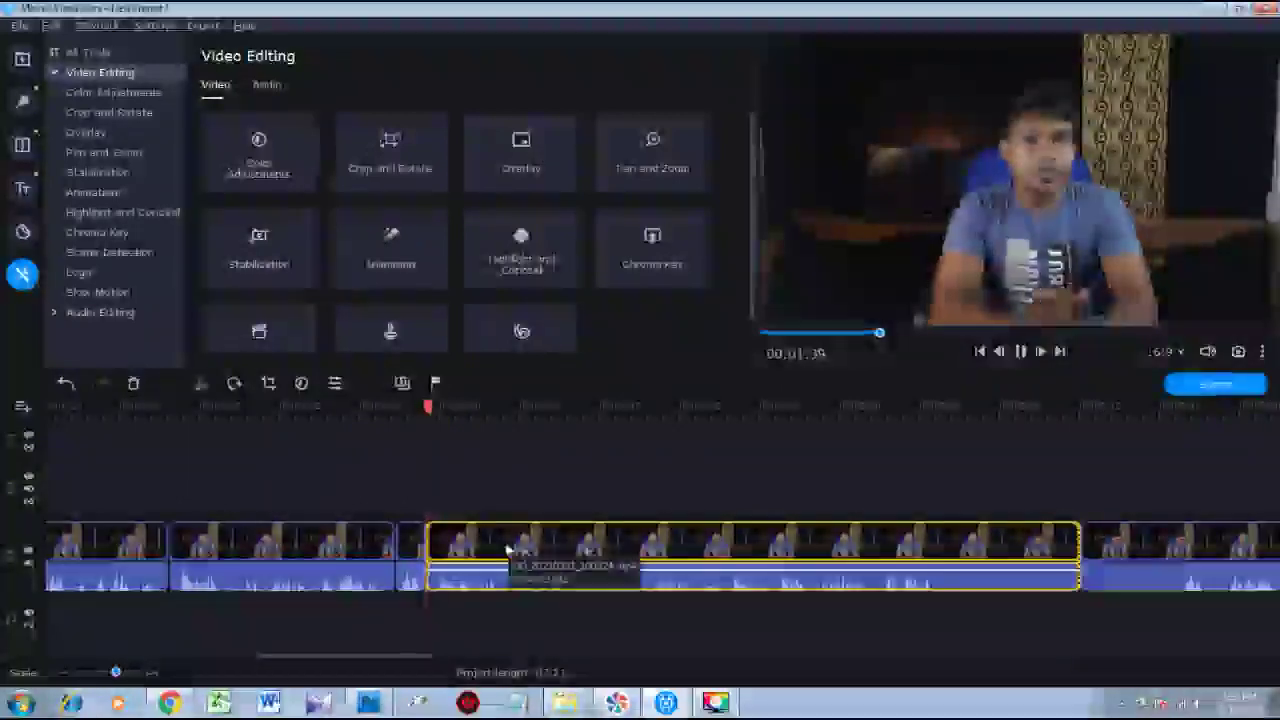
# Play back the piece after the 00:01:39 cut and split it at 00:01:48.
pyautogui.press('space')
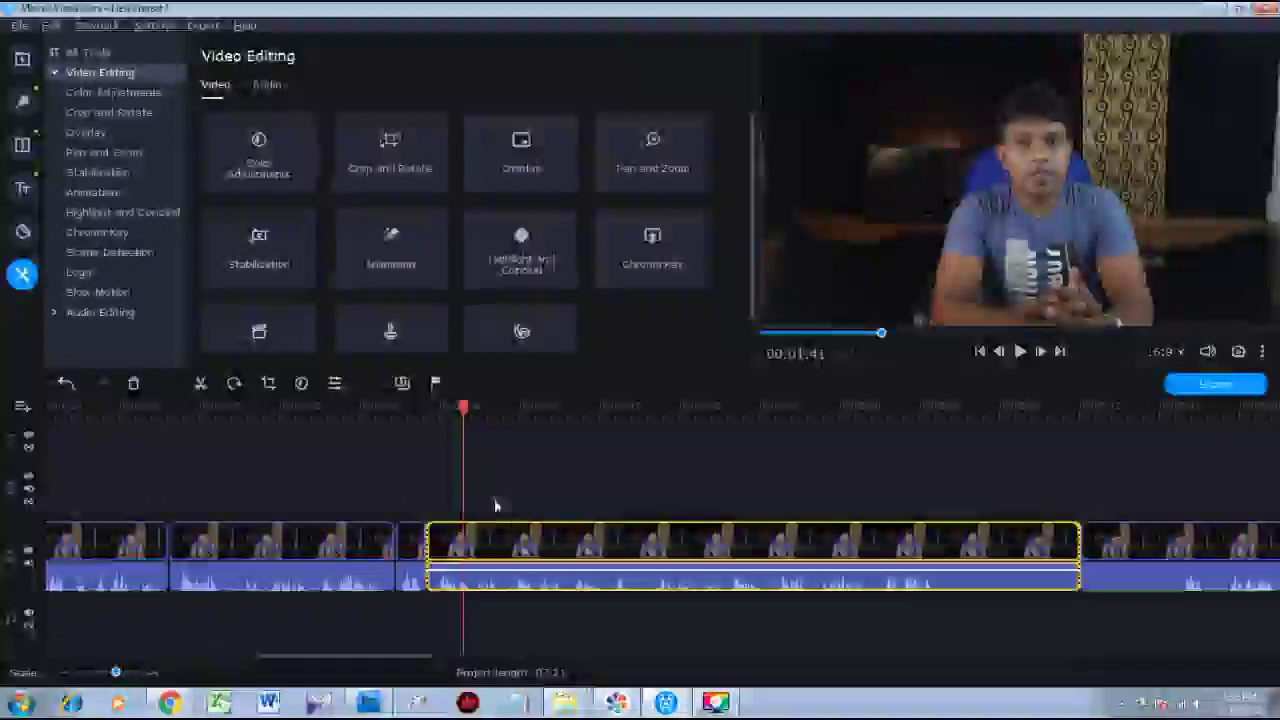
pyautogui.press('space')
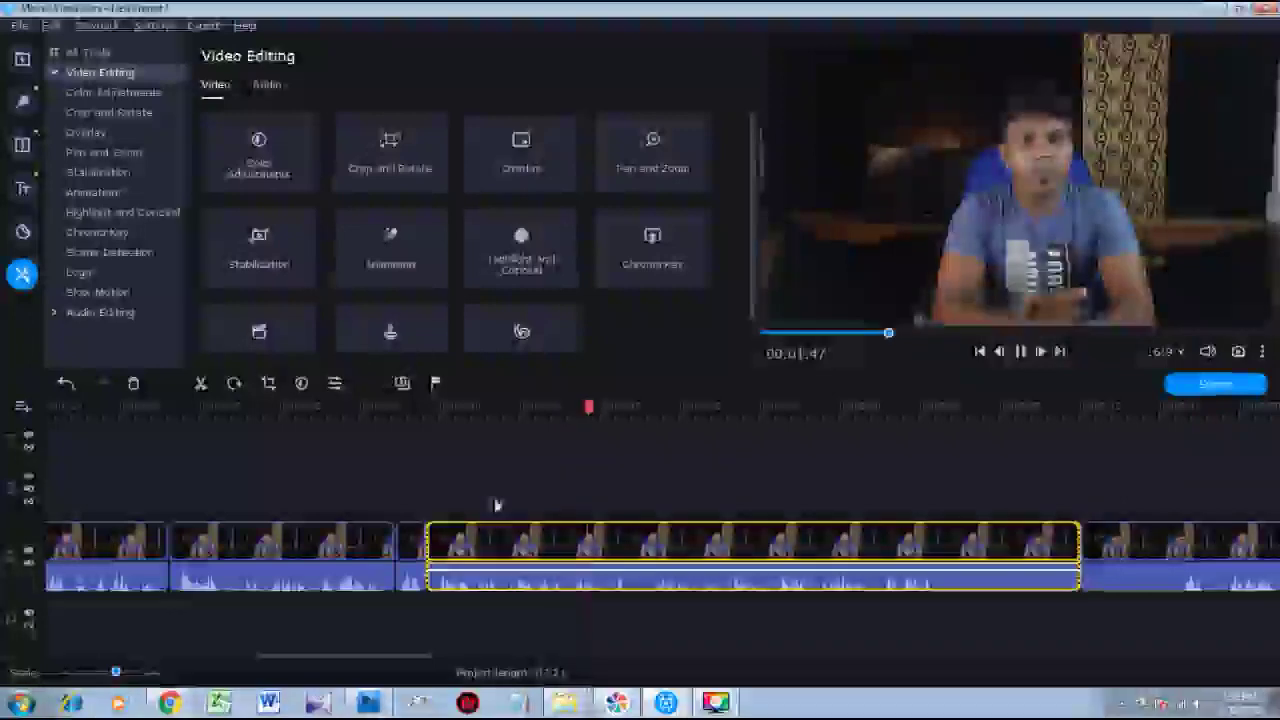
pyautogui.press('space')
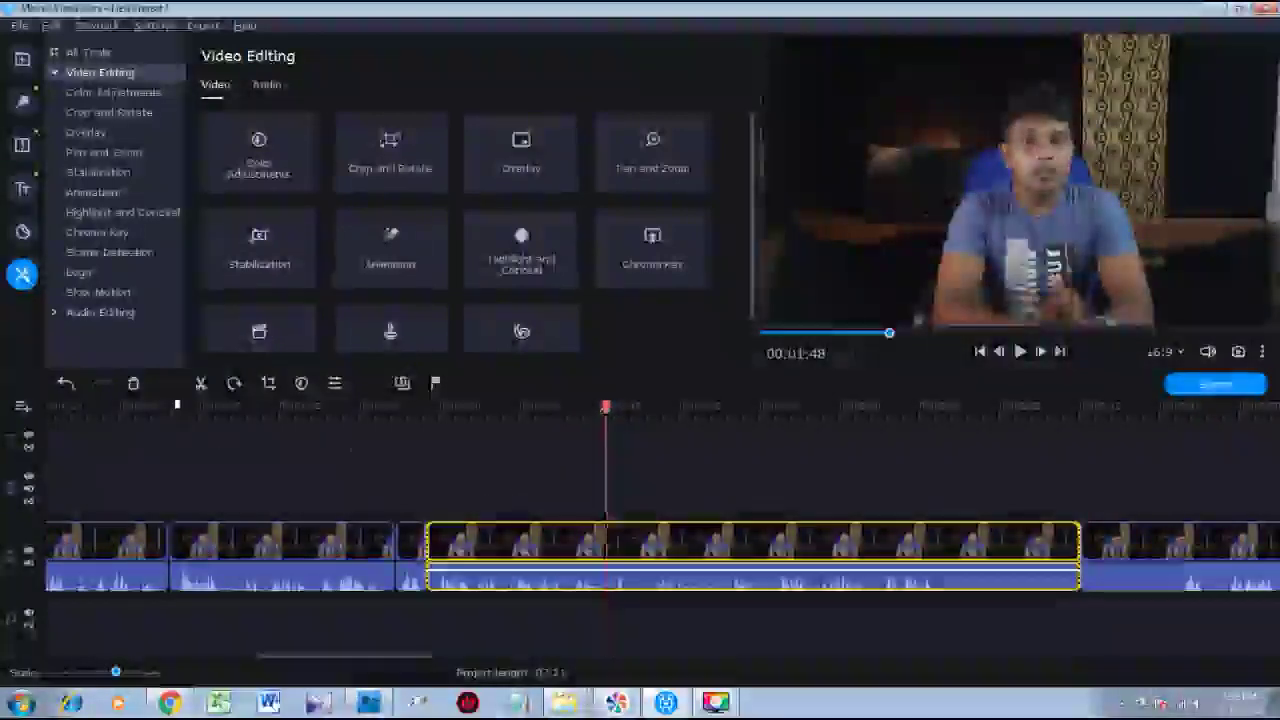
pyautogui.click(201, 383)
# Play back the piece after the 00:01:48 split and trim its end back to 00:02:06.
pyautogui.press('space')
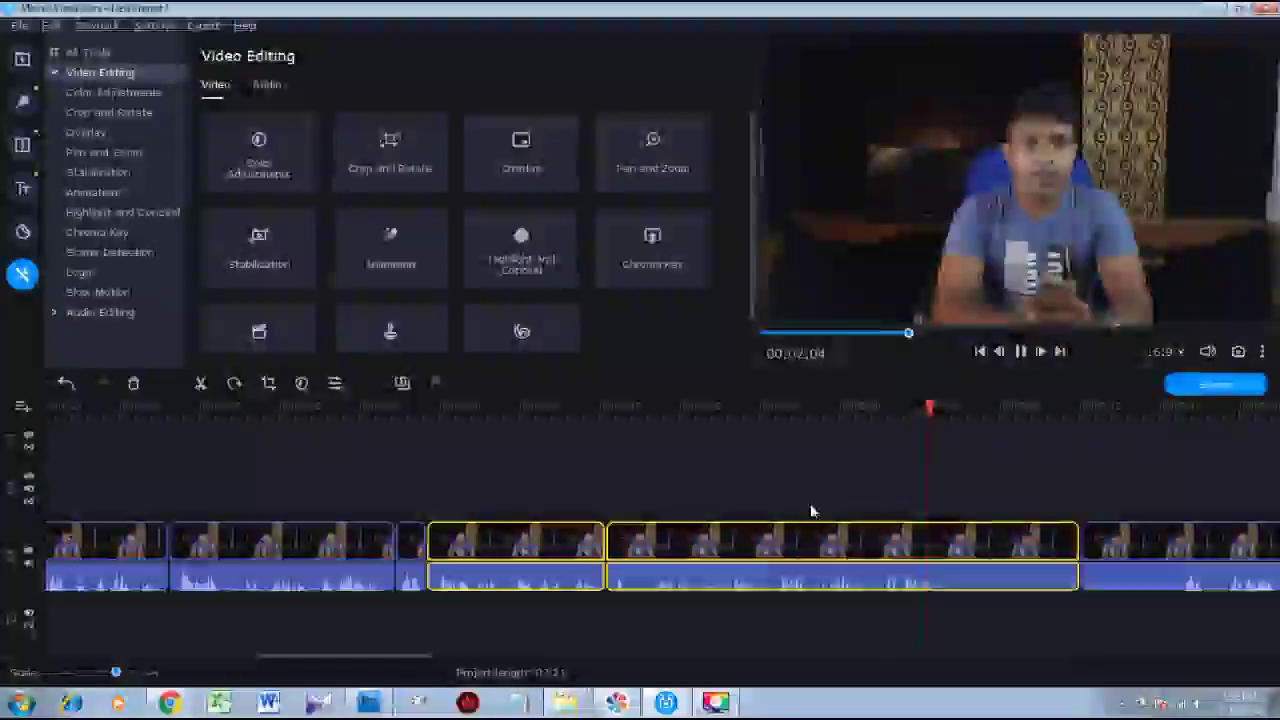
pyautogui.press('space')
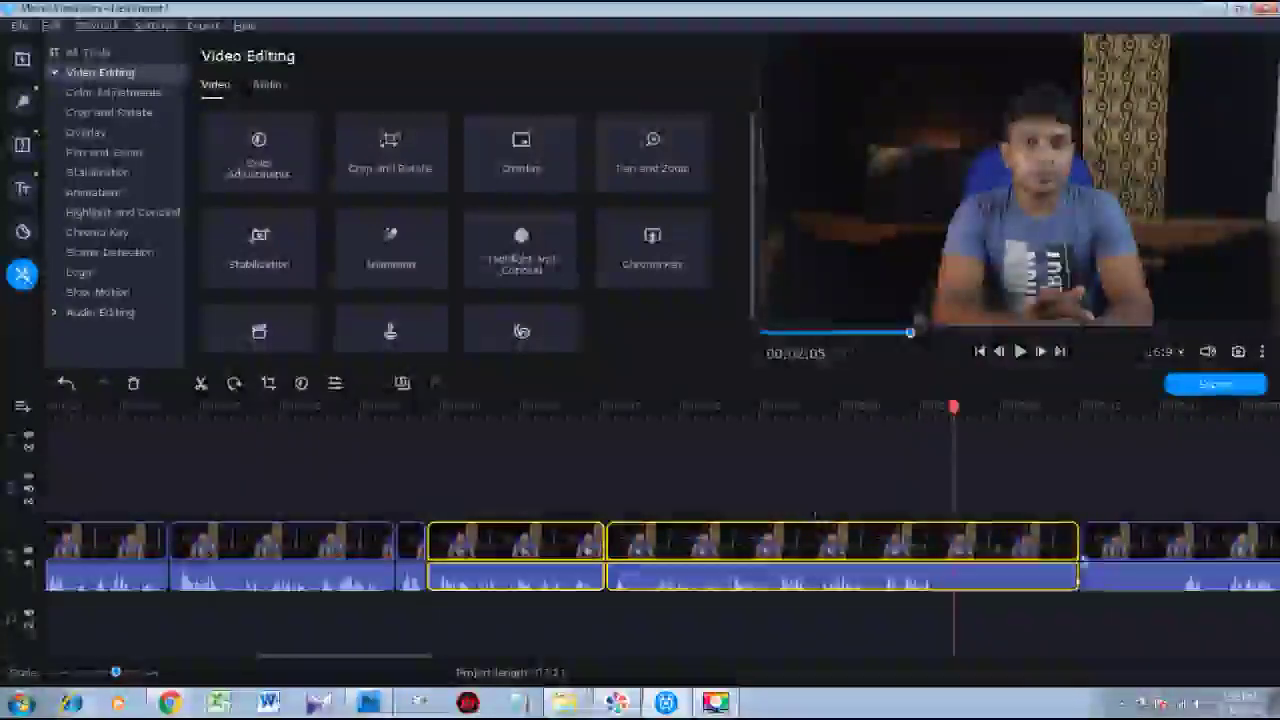
pyautogui.click(1079, 560)
pyautogui.moveTo(1079, 560); pyautogui.dragTo(953, 549)
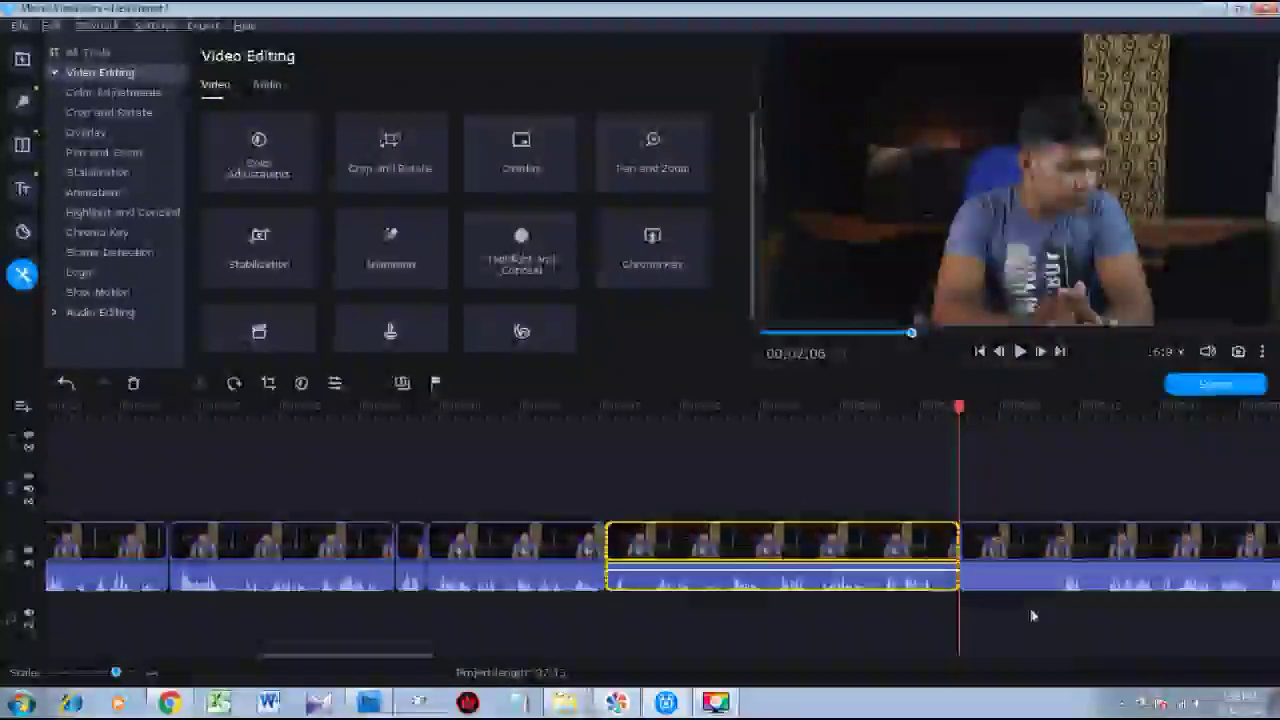
# Trim the opening of the clip starting at 00:02:06 in small passes, removing where the speaker looks aside and checking playback between cuts.
pyautogui.click(995, 576)
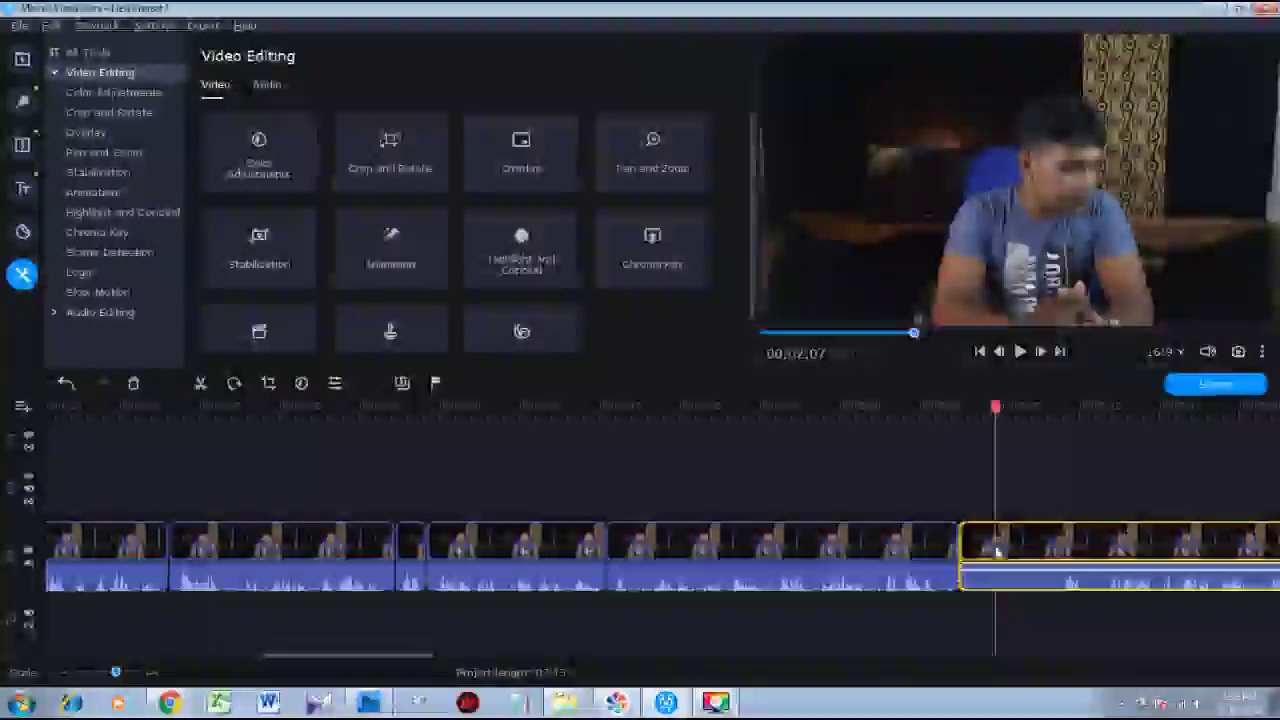
pyautogui.moveTo(964, 550); pyautogui.dragTo(1057, 550)
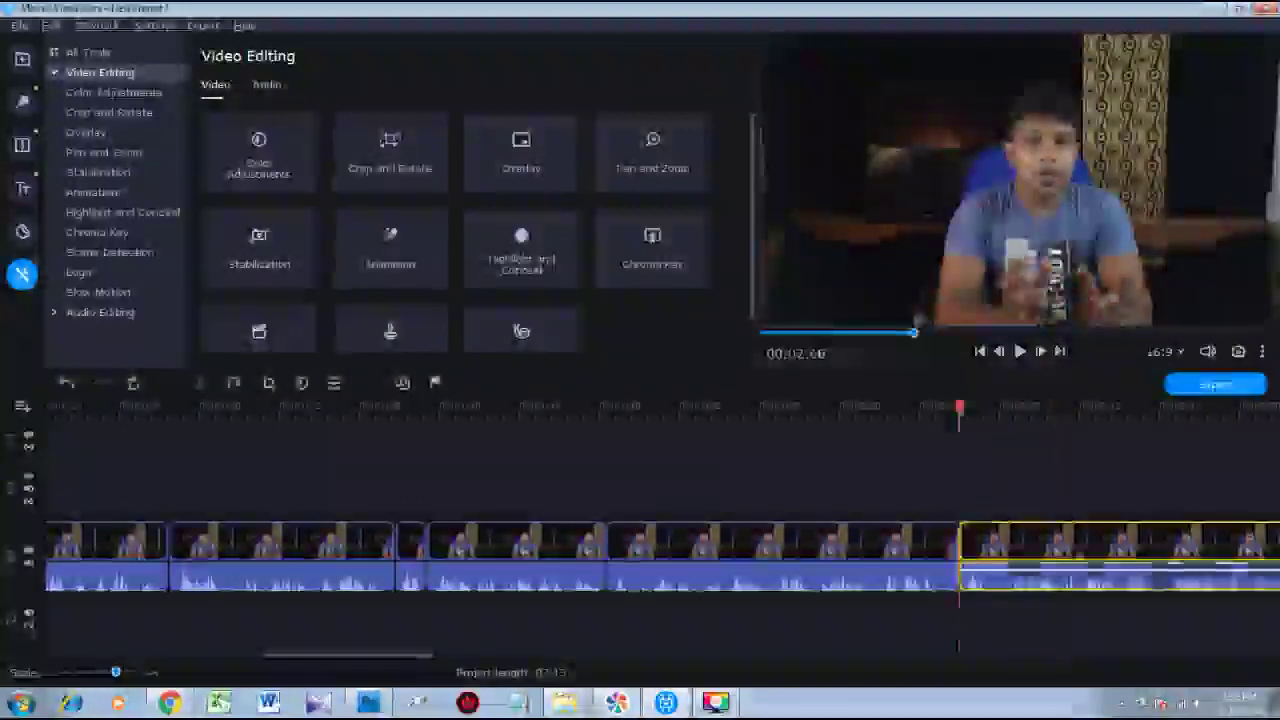
pyautogui.press('space')
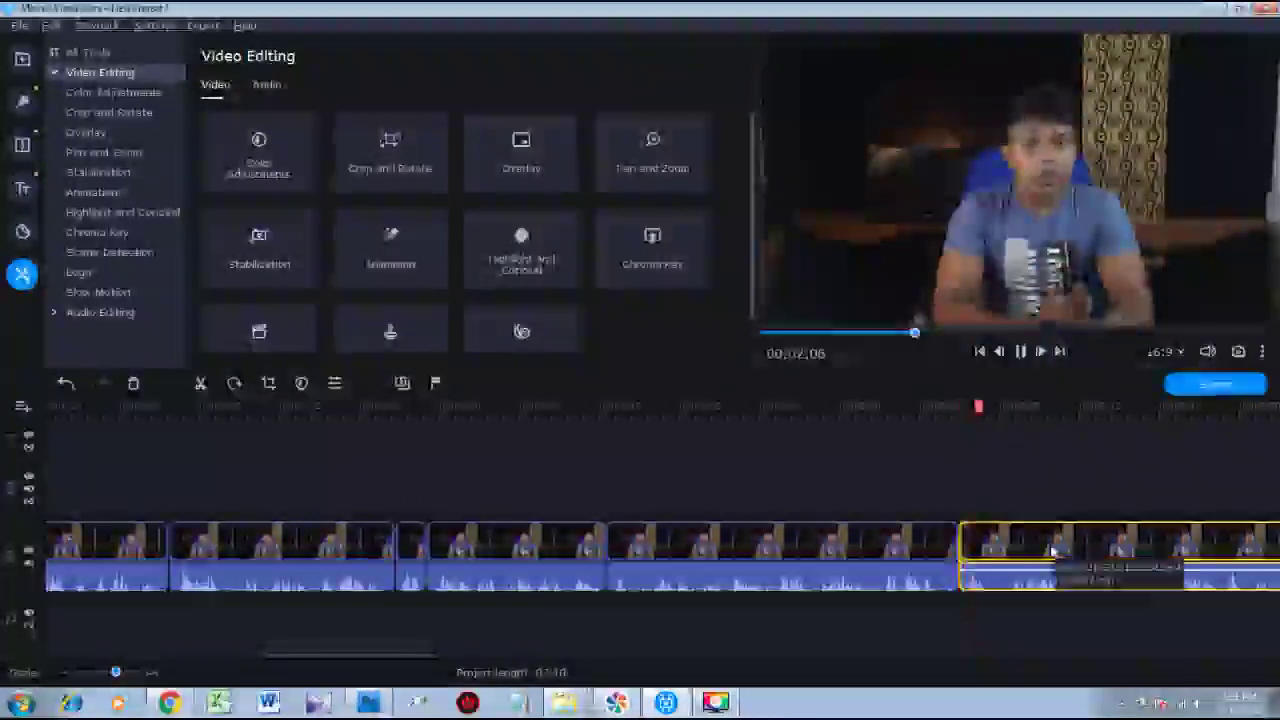
pyautogui.click(973, 547)
pyautogui.press('space')
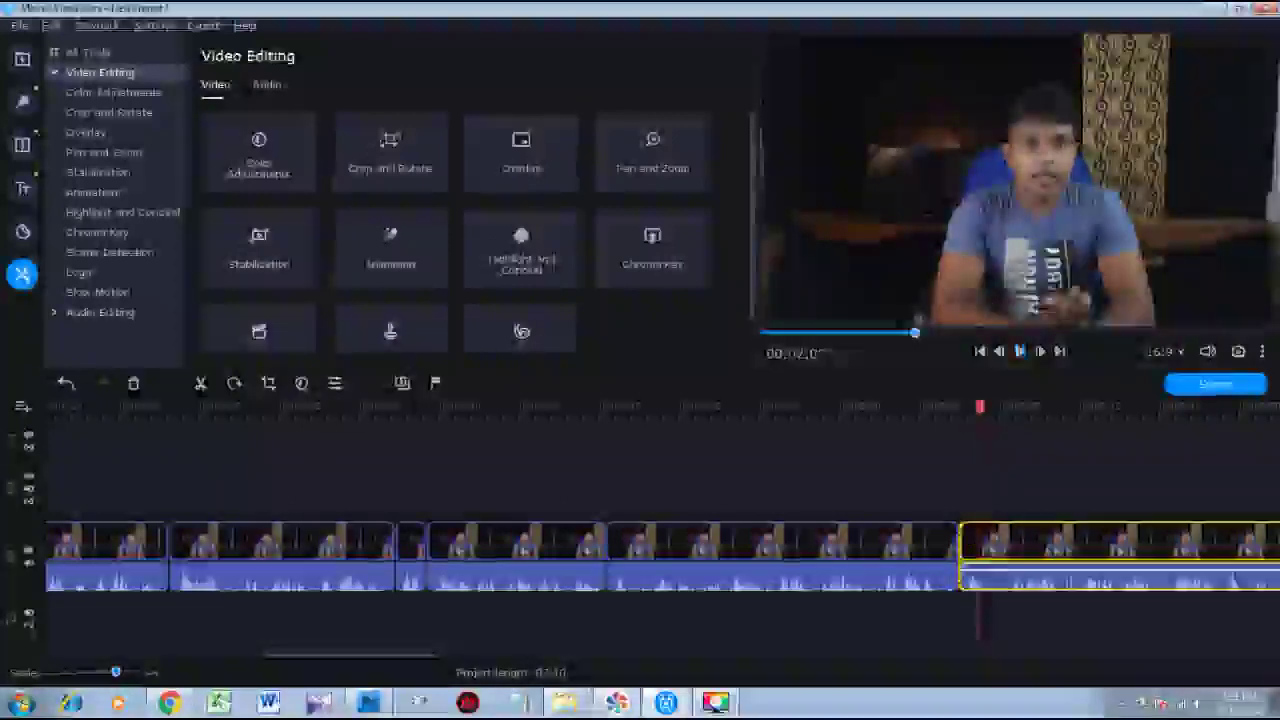
pyautogui.moveTo(964, 553); pyautogui.dragTo(980, 553)
pyautogui.press('space')
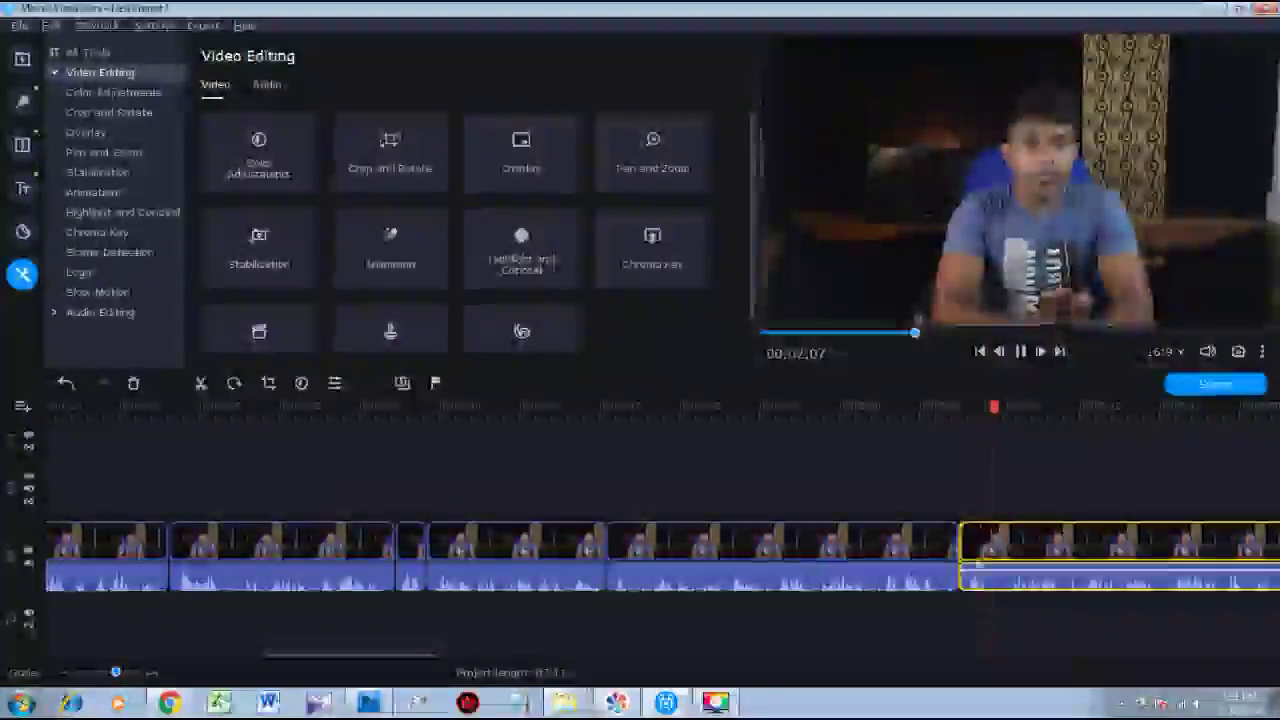
pyautogui.press('space')
pyautogui.moveTo(960, 555); pyautogui.dragTo(971, 555)
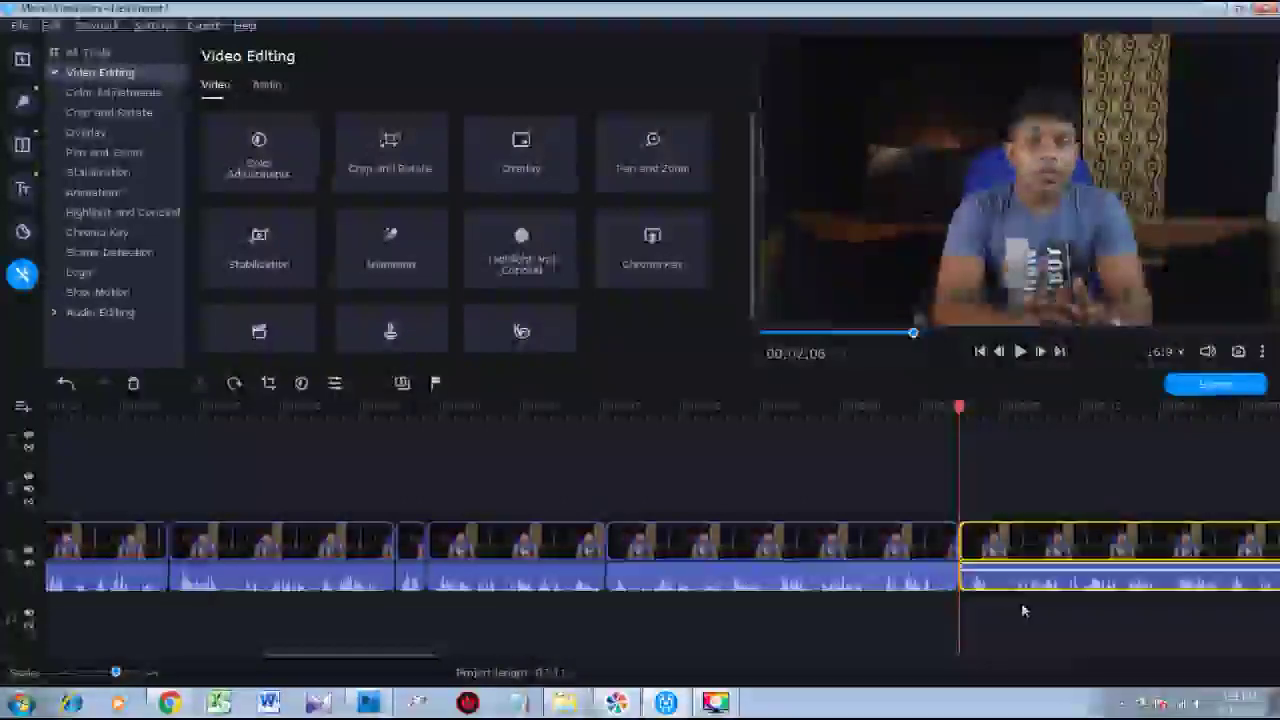
# Play back the clip that starts at 00:02:06 and trim its end back to 00:02:43.
pyautogui.press('space')
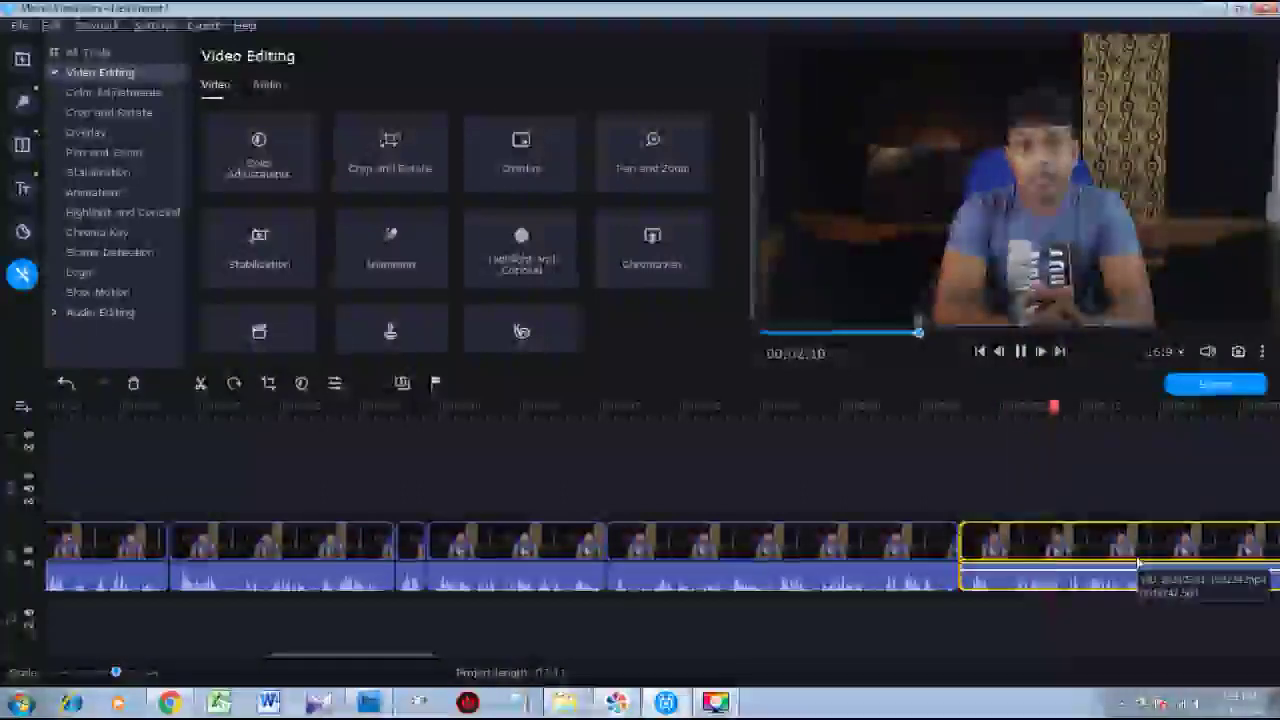
pyautogui.scroll(-5, 871, 529)
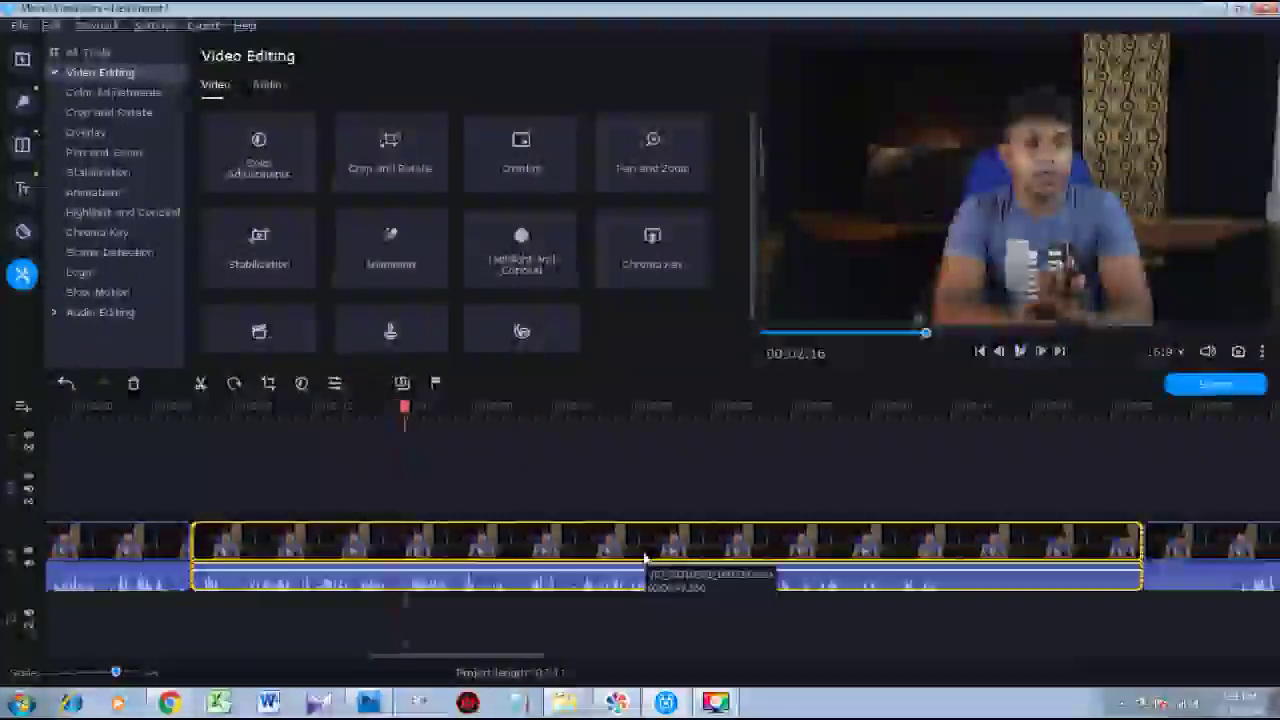
pyautogui.press('space')
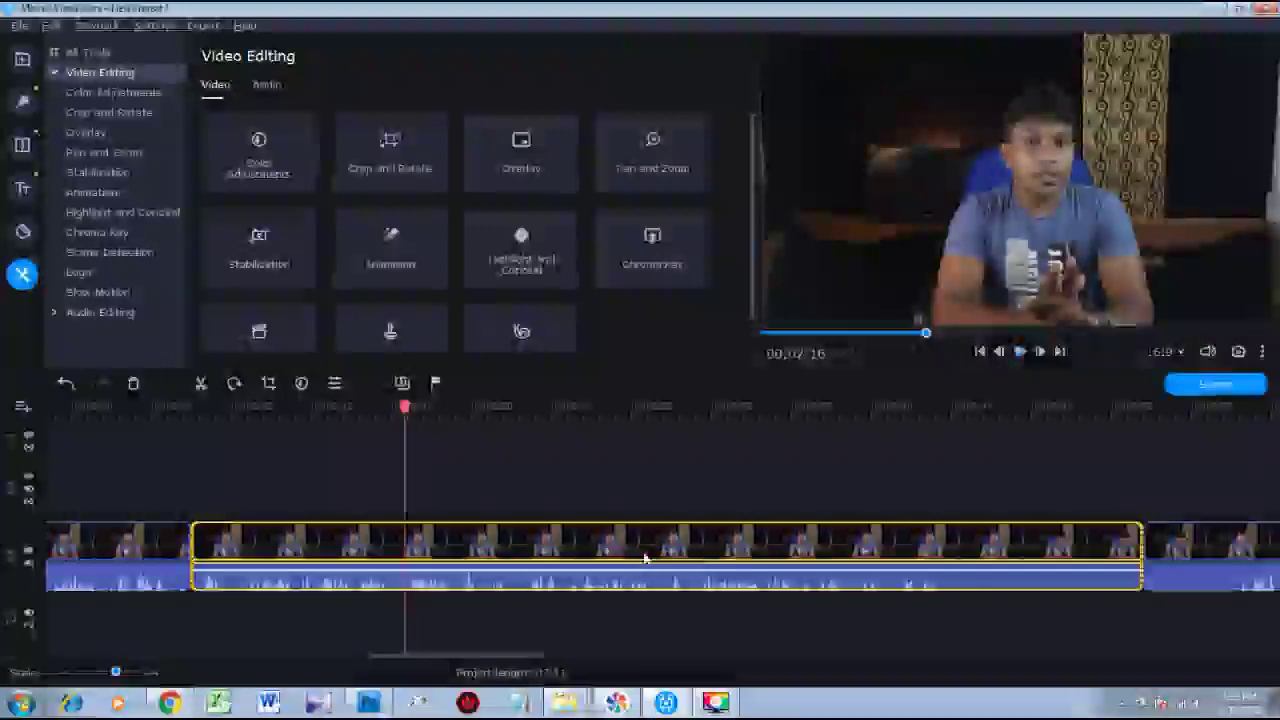
pyautogui.press('space')
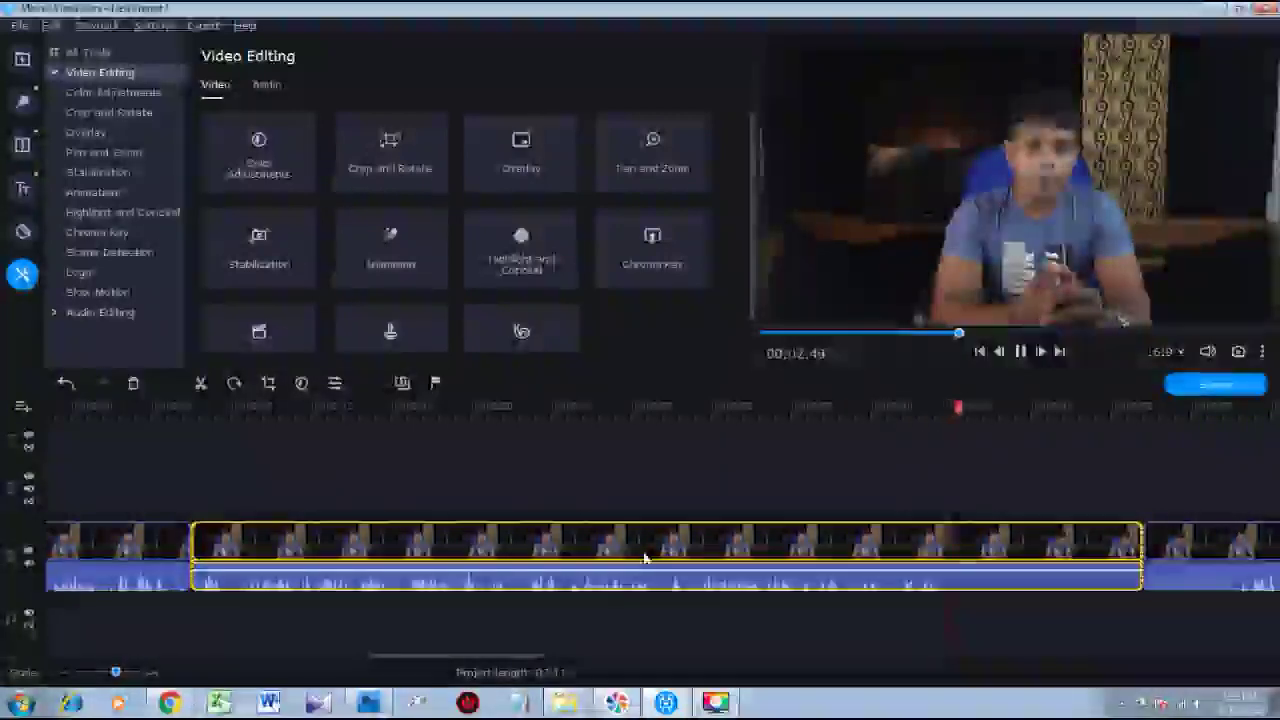
pyautogui.press('space')
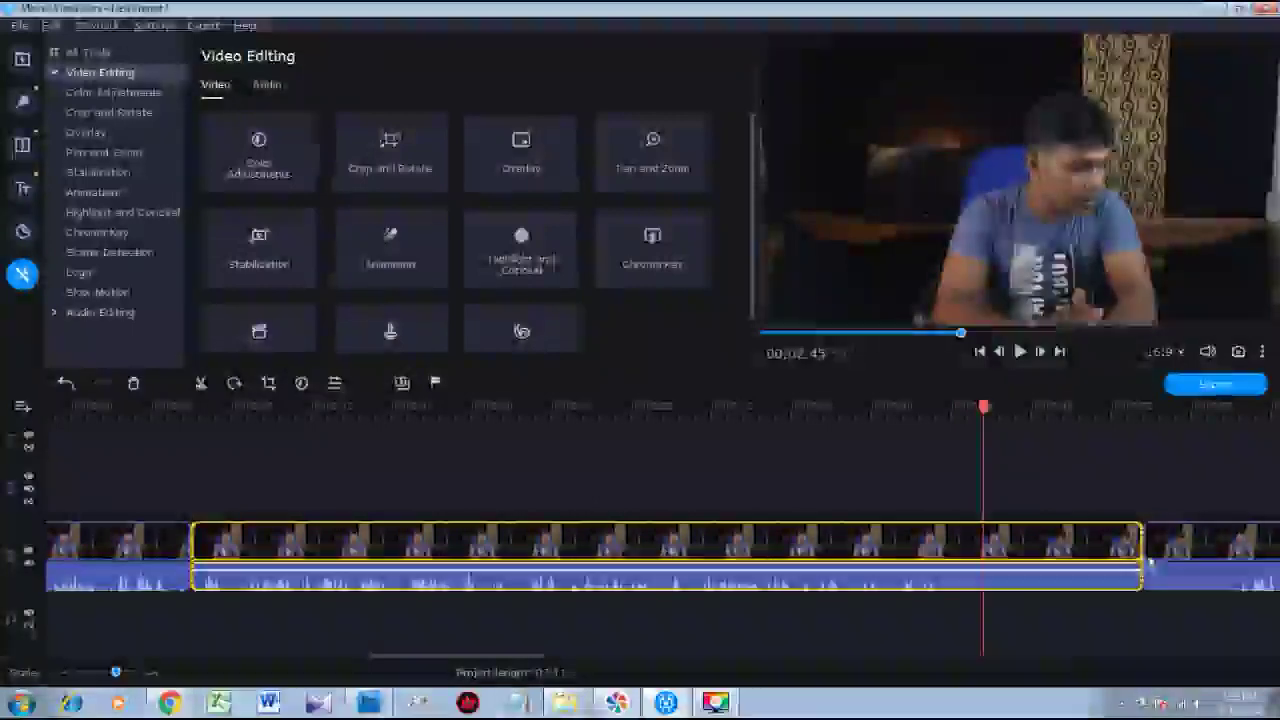
pyautogui.moveTo(1141, 560); pyautogui.dragTo(941, 566)
# Trim off the opening of the clip that starts at 00:02:43 and fine-tune its start point by replaying it.
pyautogui.click(965, 541)
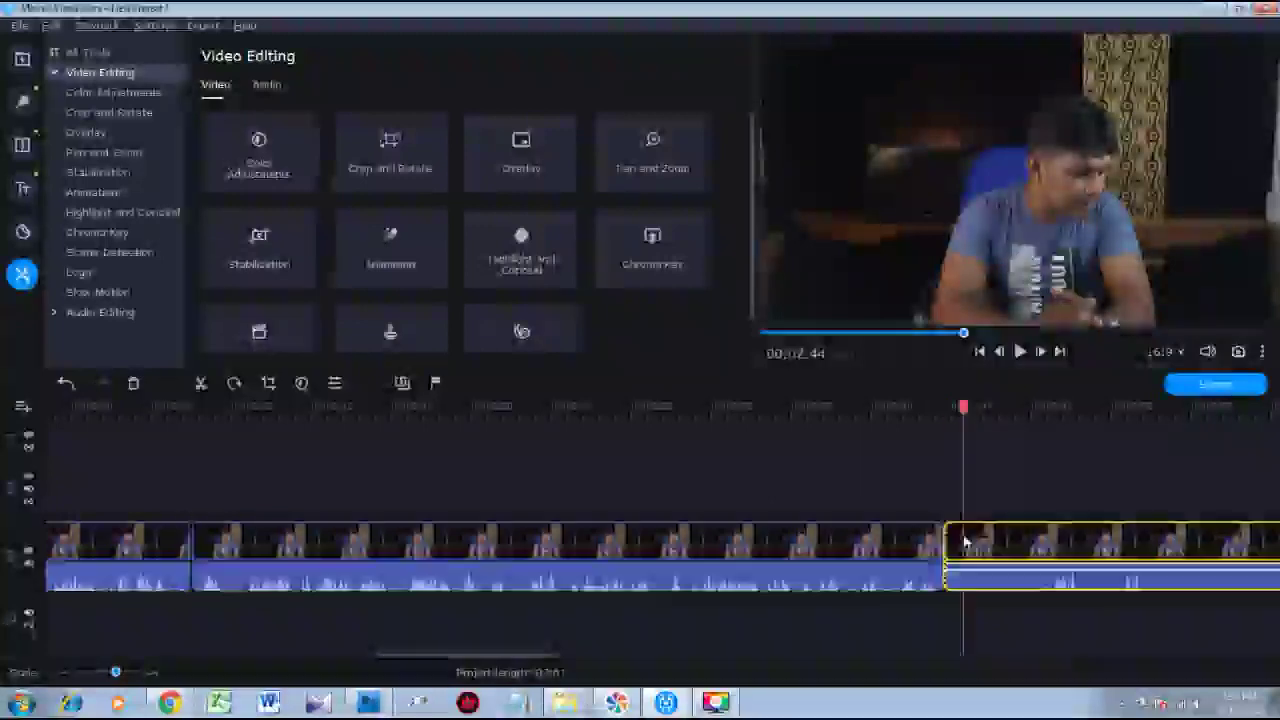
pyautogui.moveTo(955, 541); pyautogui.dragTo(1022, 528)
pyautogui.press('space')
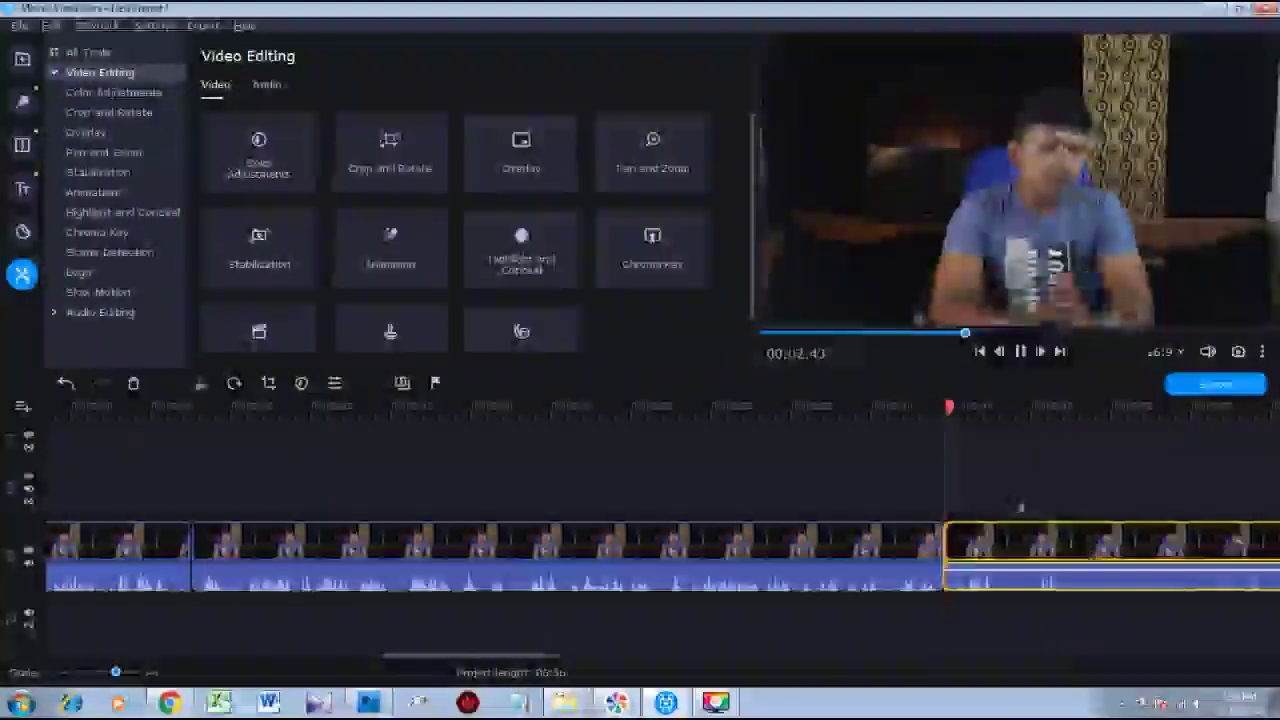
pyautogui.press('space')
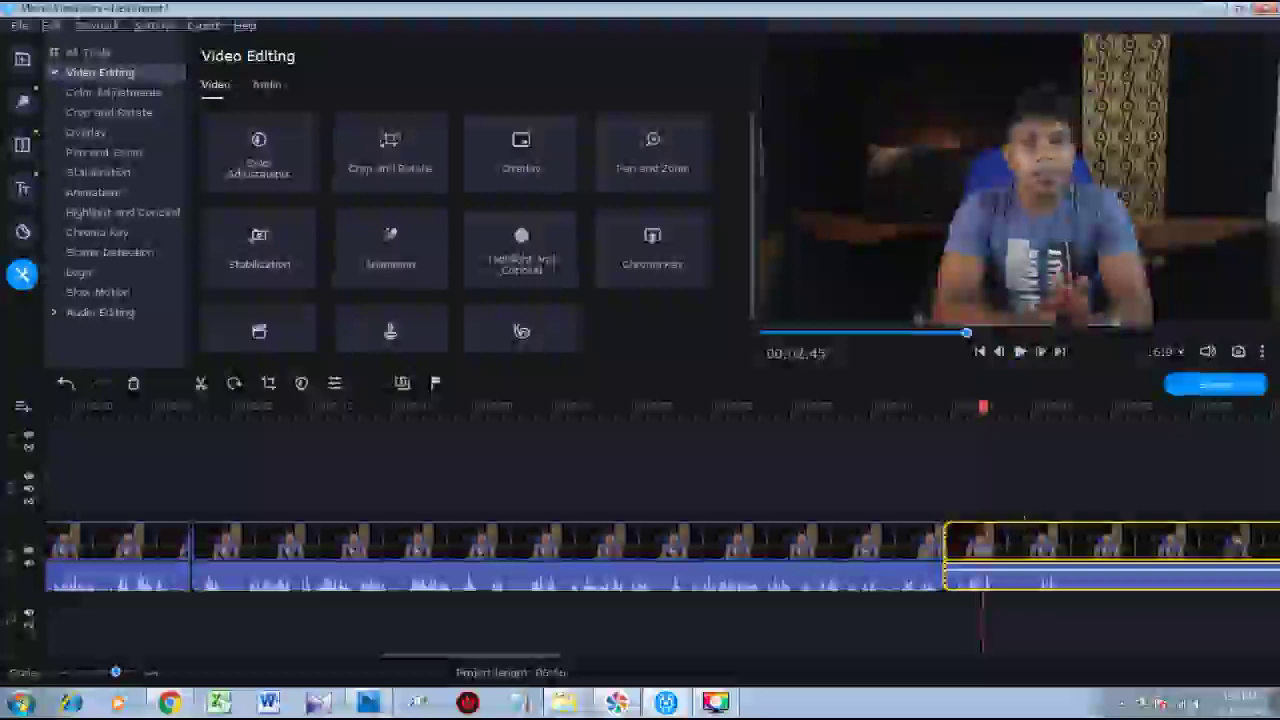
pyautogui.moveTo(949, 547); pyautogui.dragTo(945, 548)
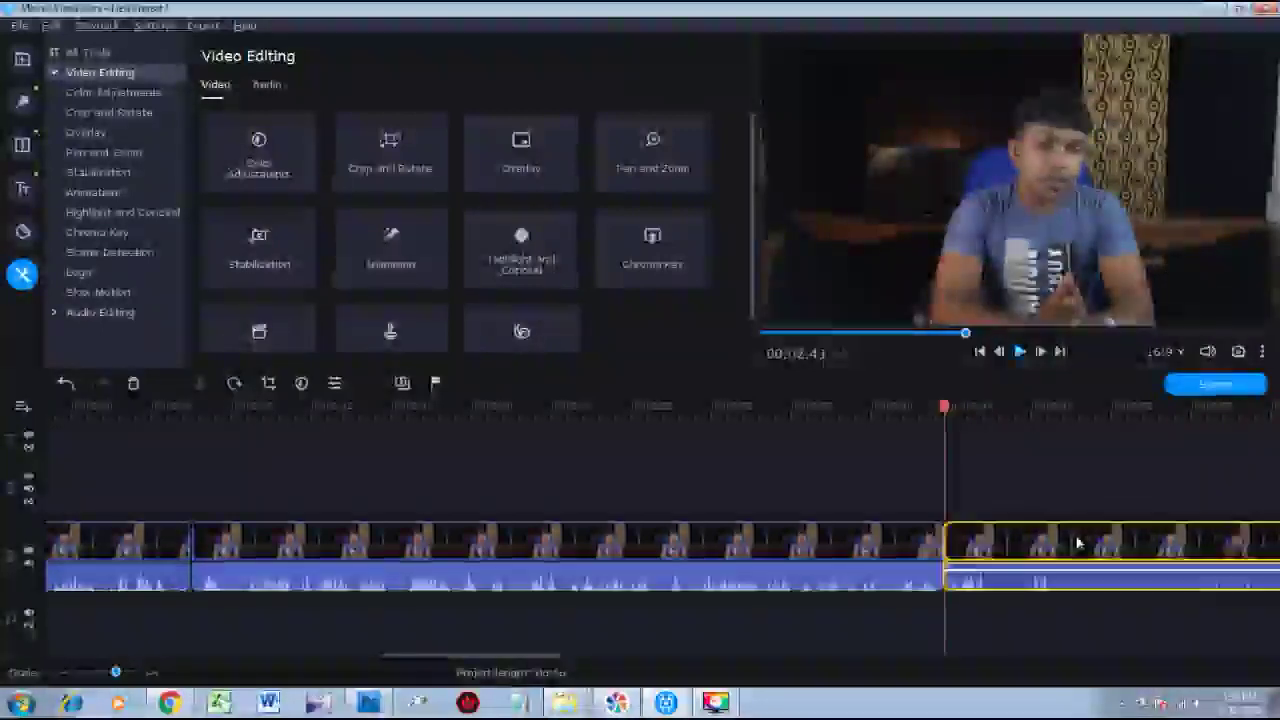
pyautogui.press('space')
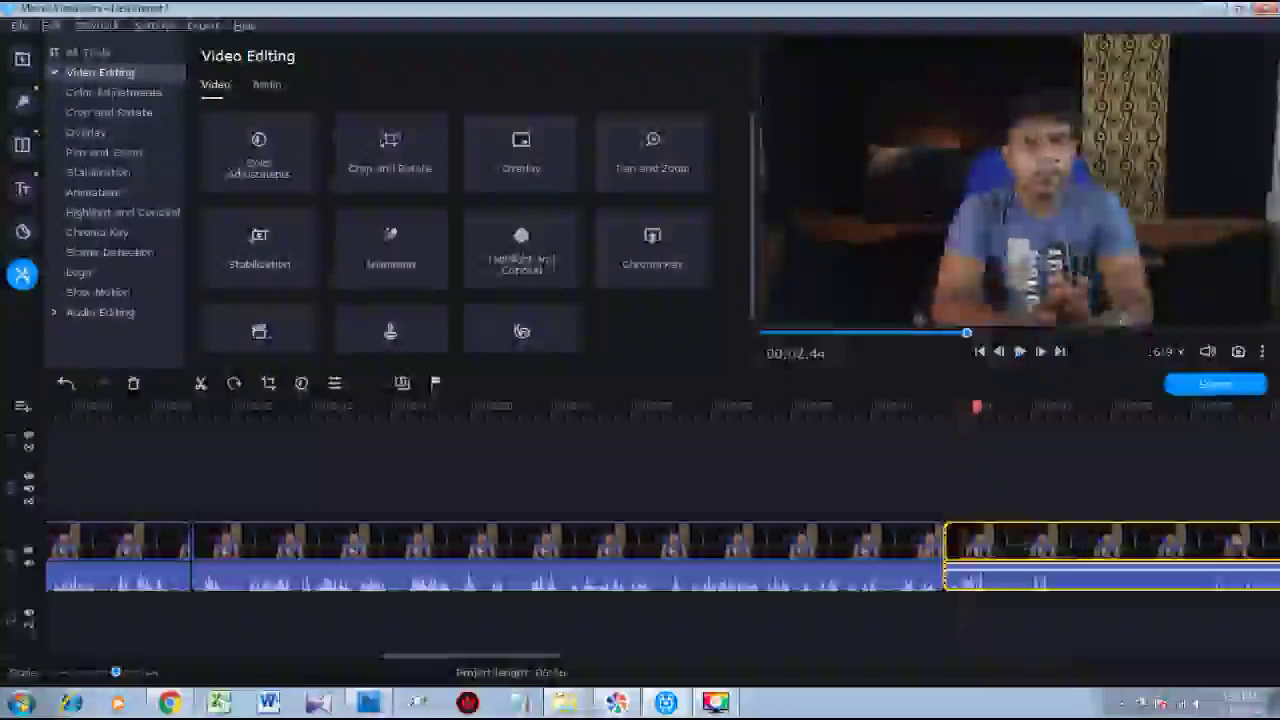
pyautogui.press('space')
pyautogui.moveTo(946, 548); pyautogui.dragTo(948, 543)
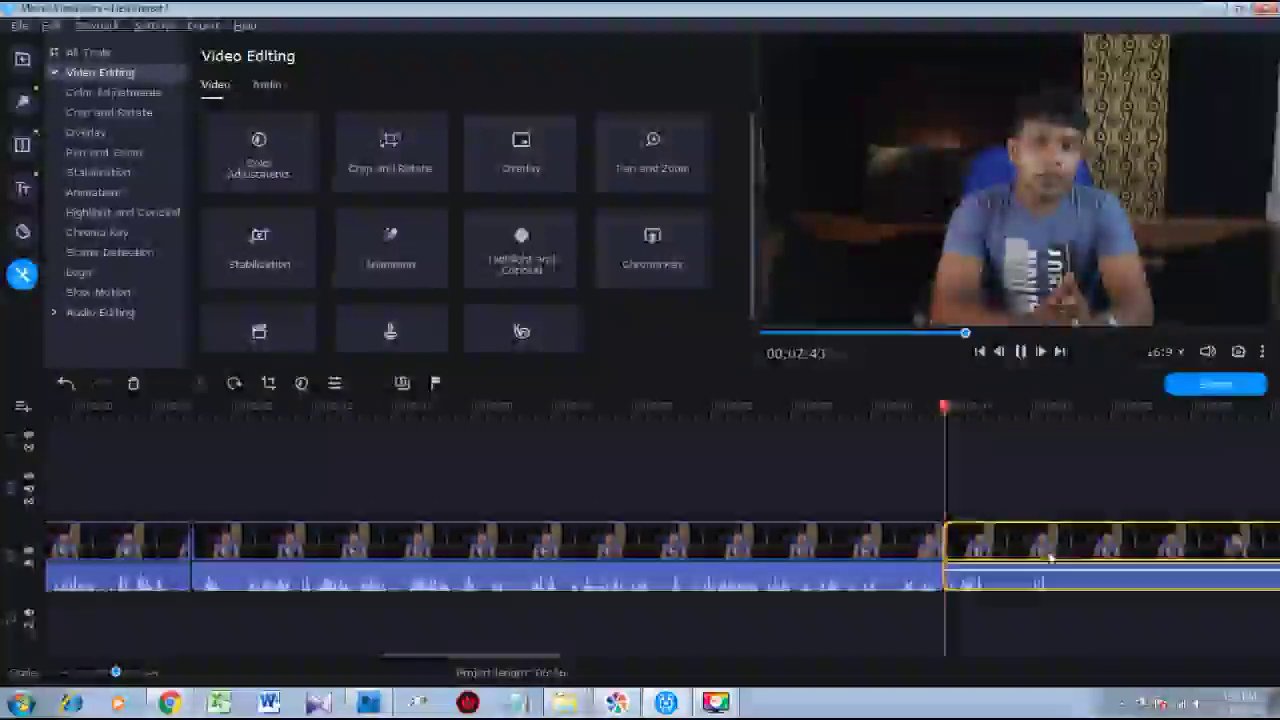
# Play back the clip that starts at 00:02:43, split it at 00:03:24 and trim the piece before the split back to 00:03:21.
pyautogui.press('space')
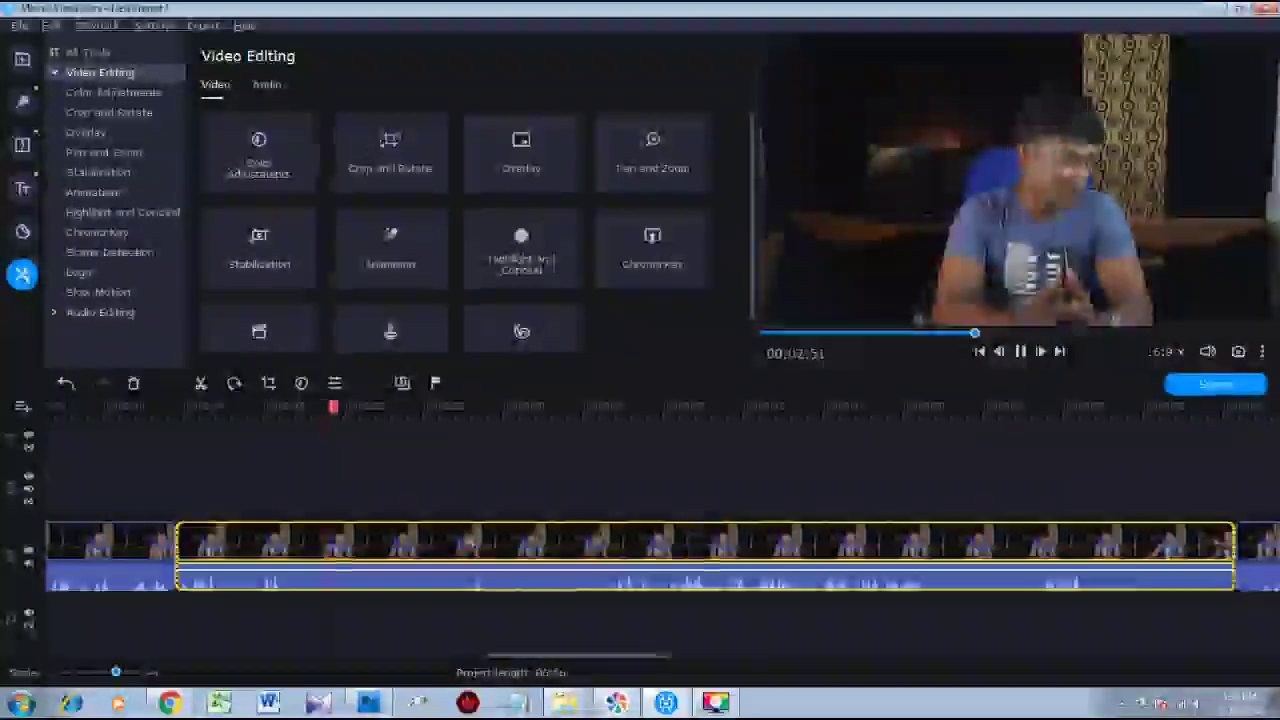
pyautogui.moveTo(496, 408); pyautogui.dragTo(586, 412)
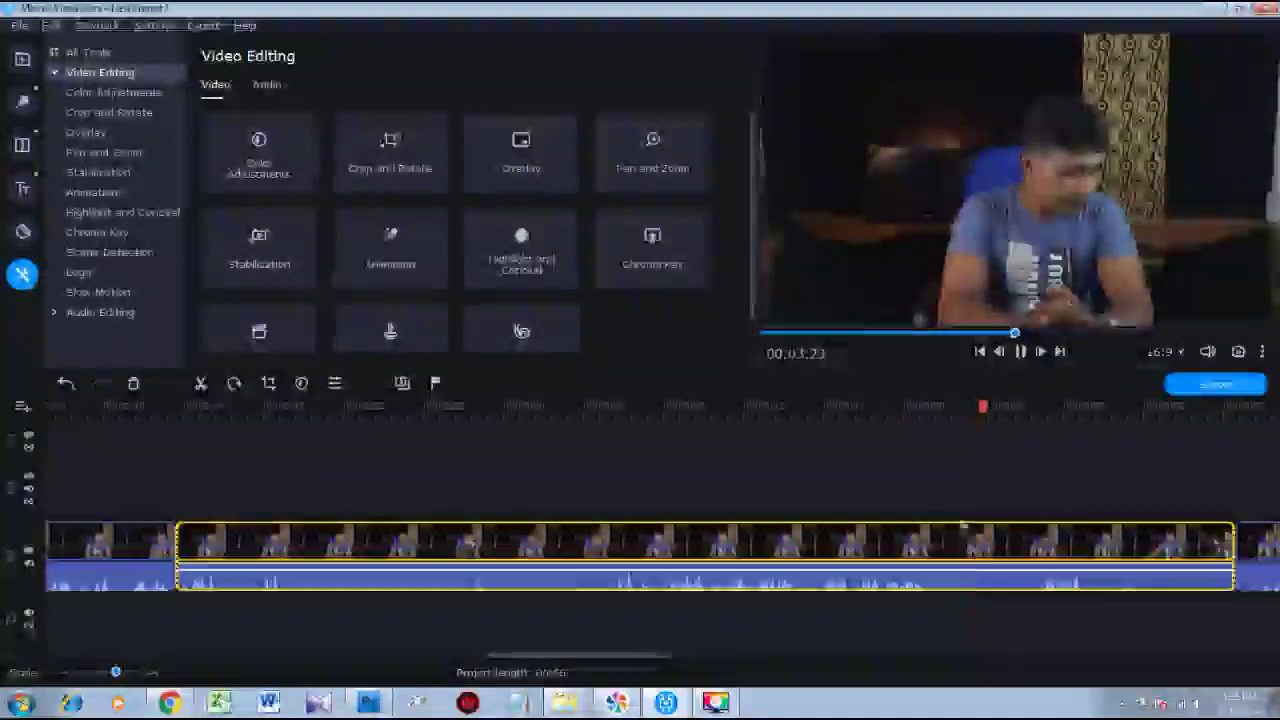
pyautogui.press('space')
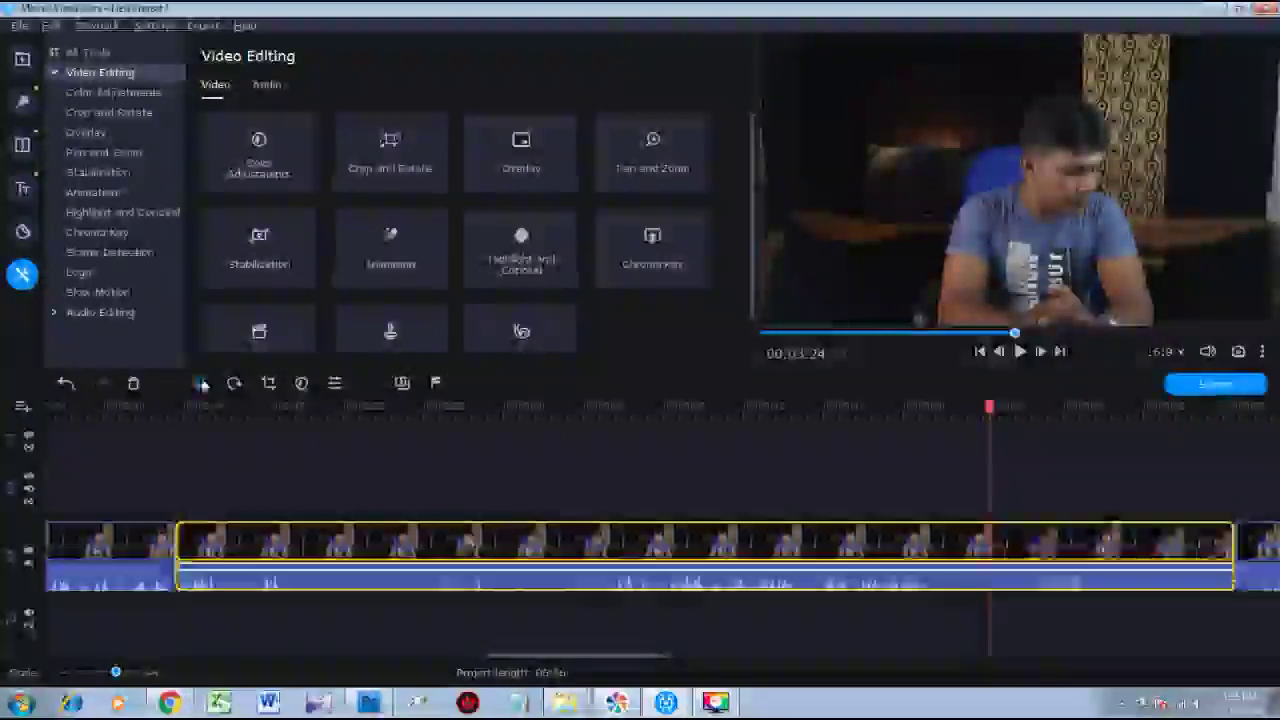
pyautogui.hotkey('ctrl', 'b')
pyautogui.moveTo(986, 553); pyautogui.dragTo(932, 555)
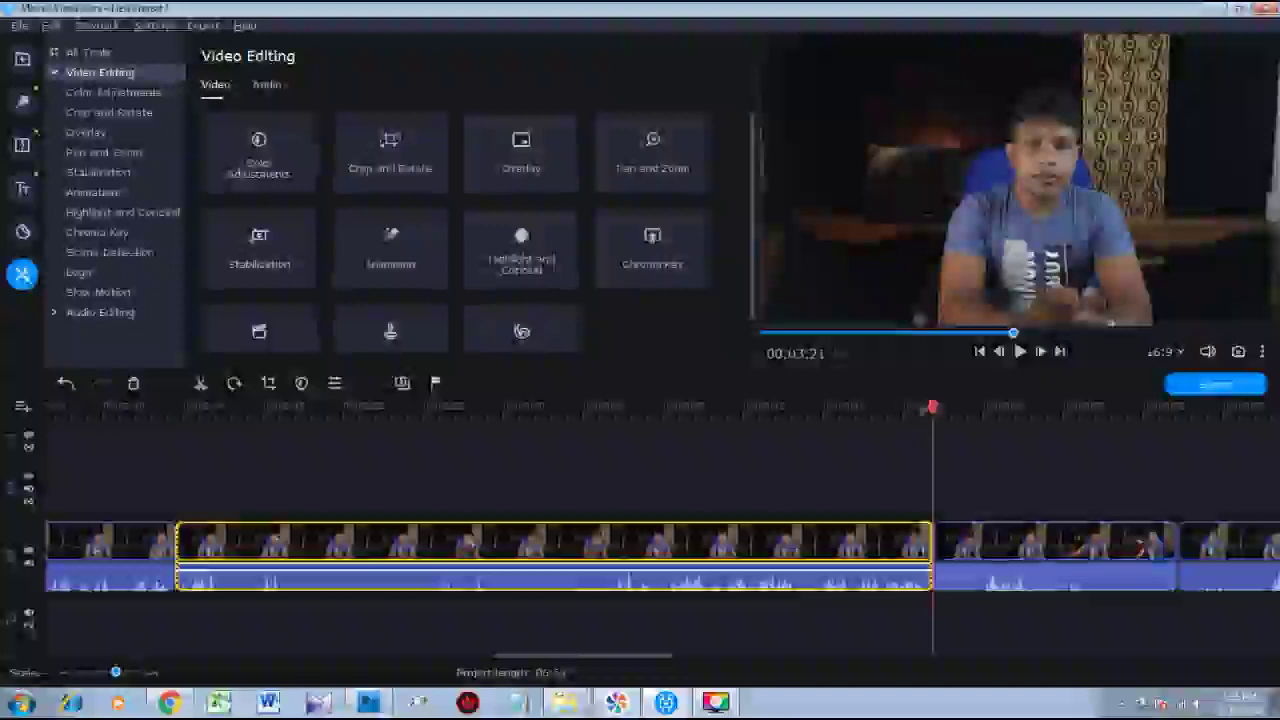
pyautogui.click(890, 408)
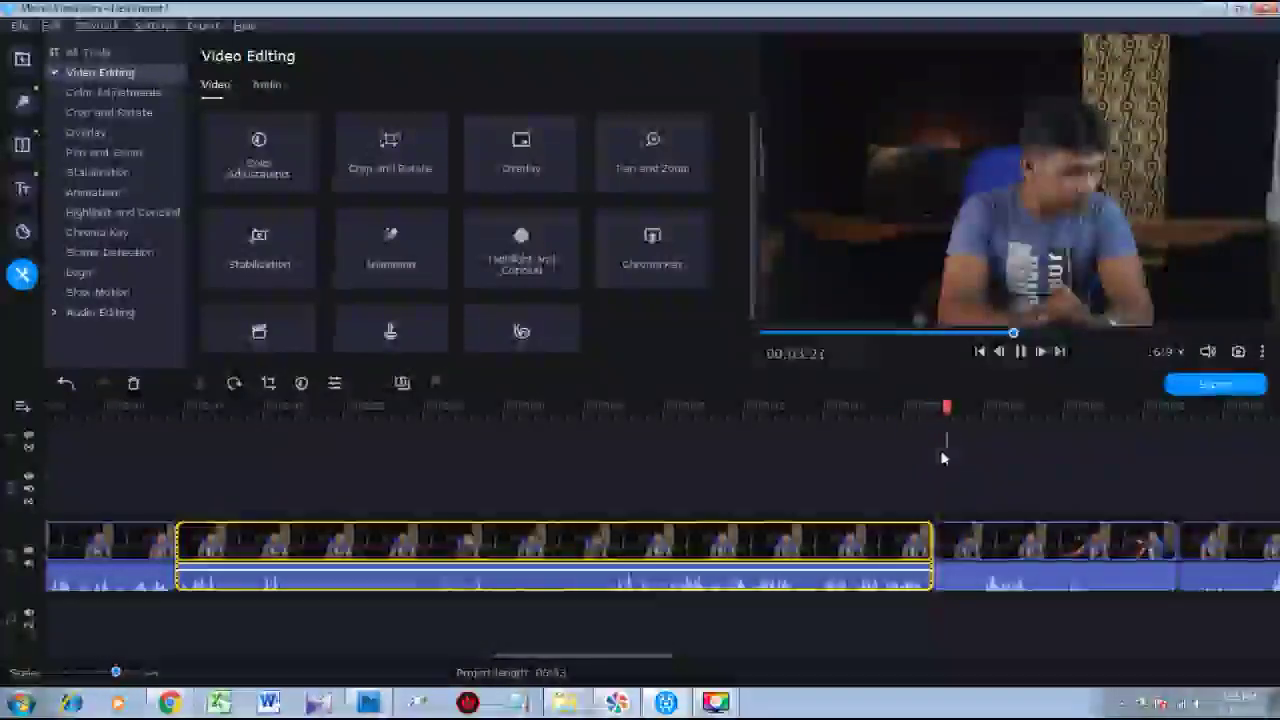
pyautogui.click(730, 430)
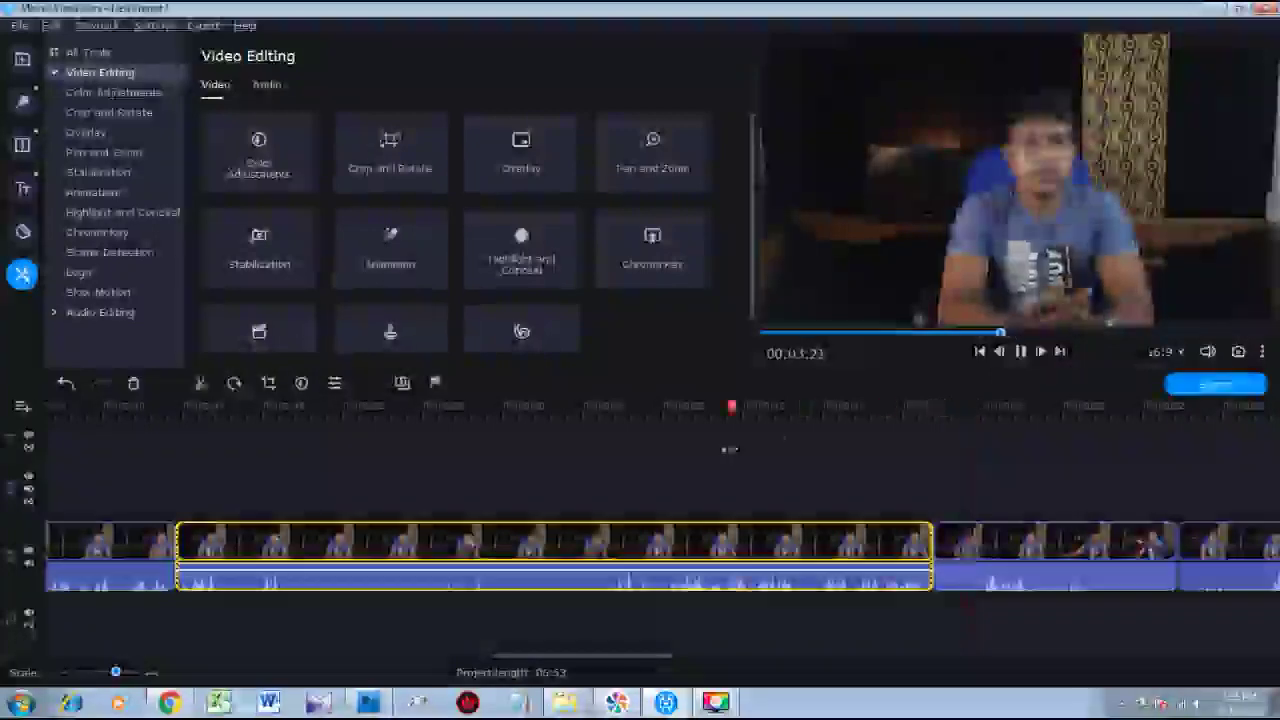
# Replay the clip that starts at 00:02:43 to find where the speaker restarts and trim about 22 seconds off its opening.
pyautogui.click(630, 428)
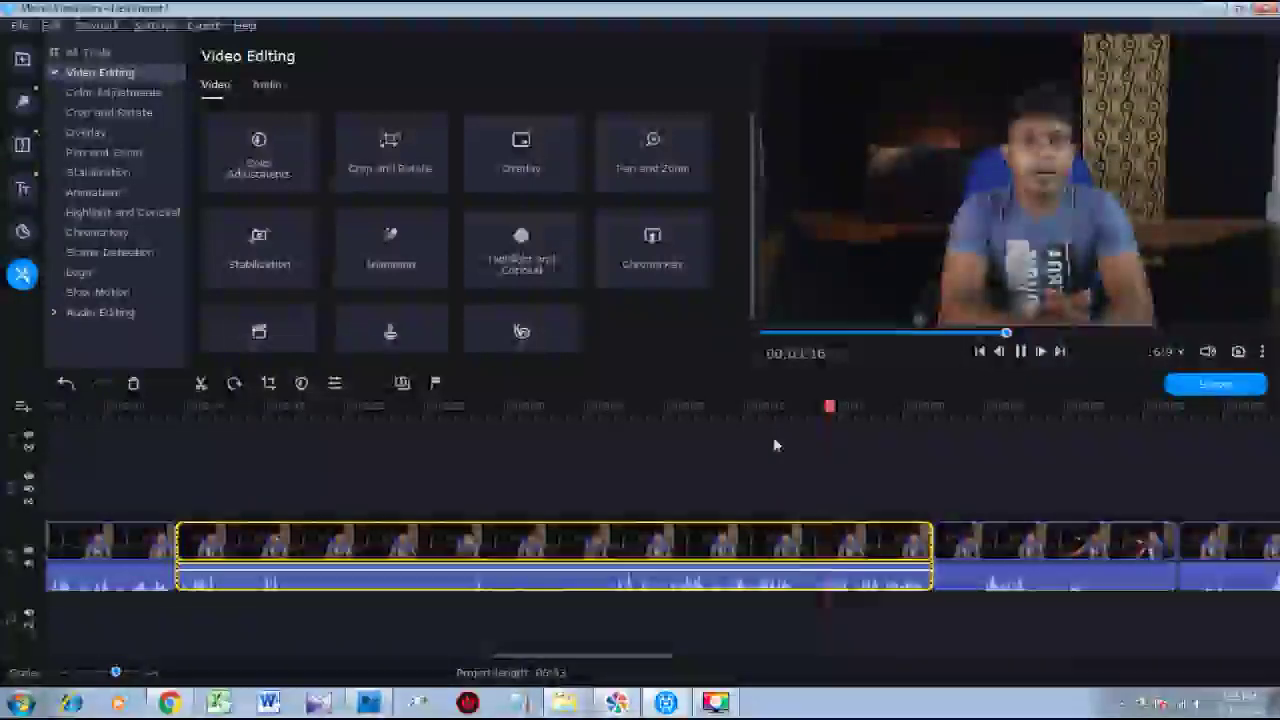
pyautogui.click(620, 406)
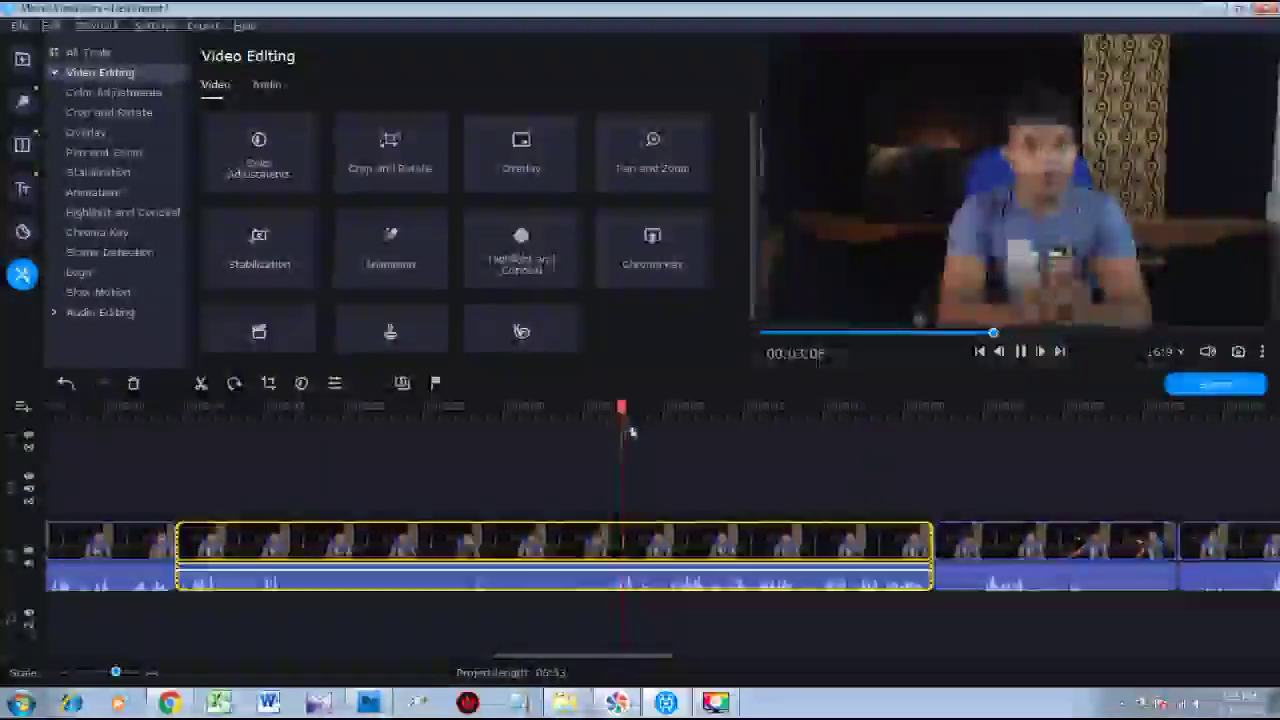
pyautogui.click(560, 406)
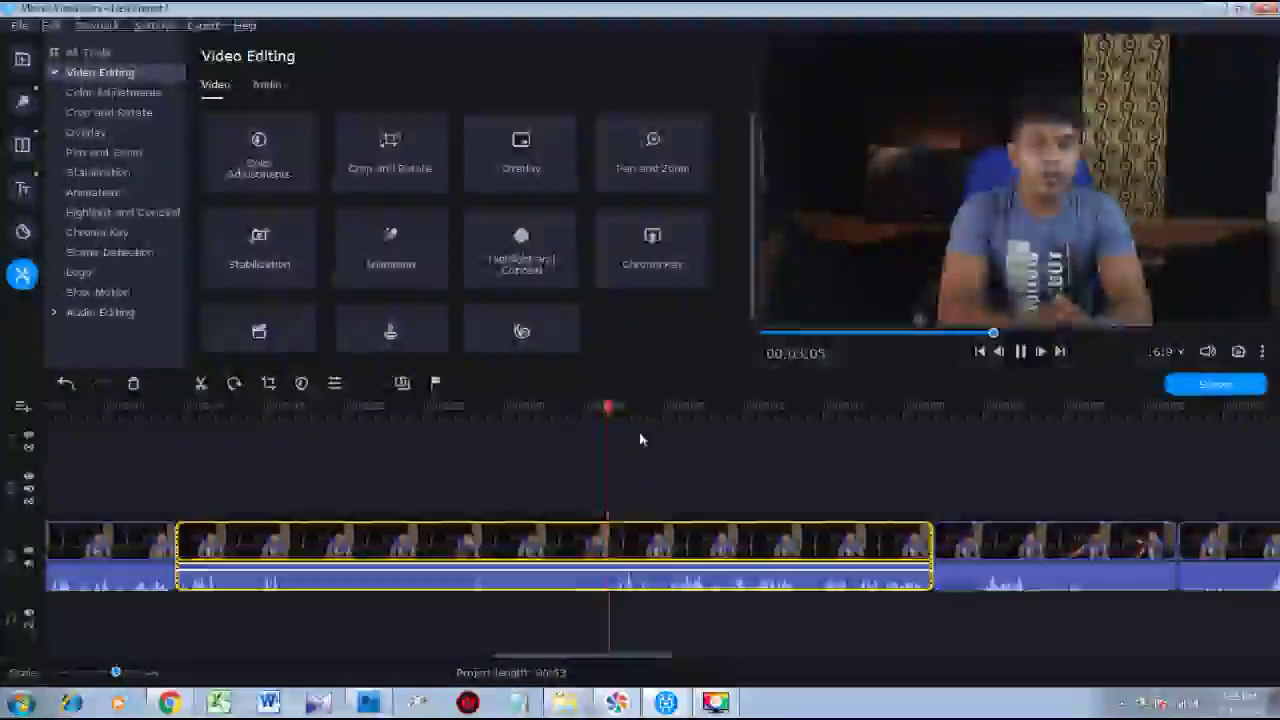
pyautogui.click(591, 430)
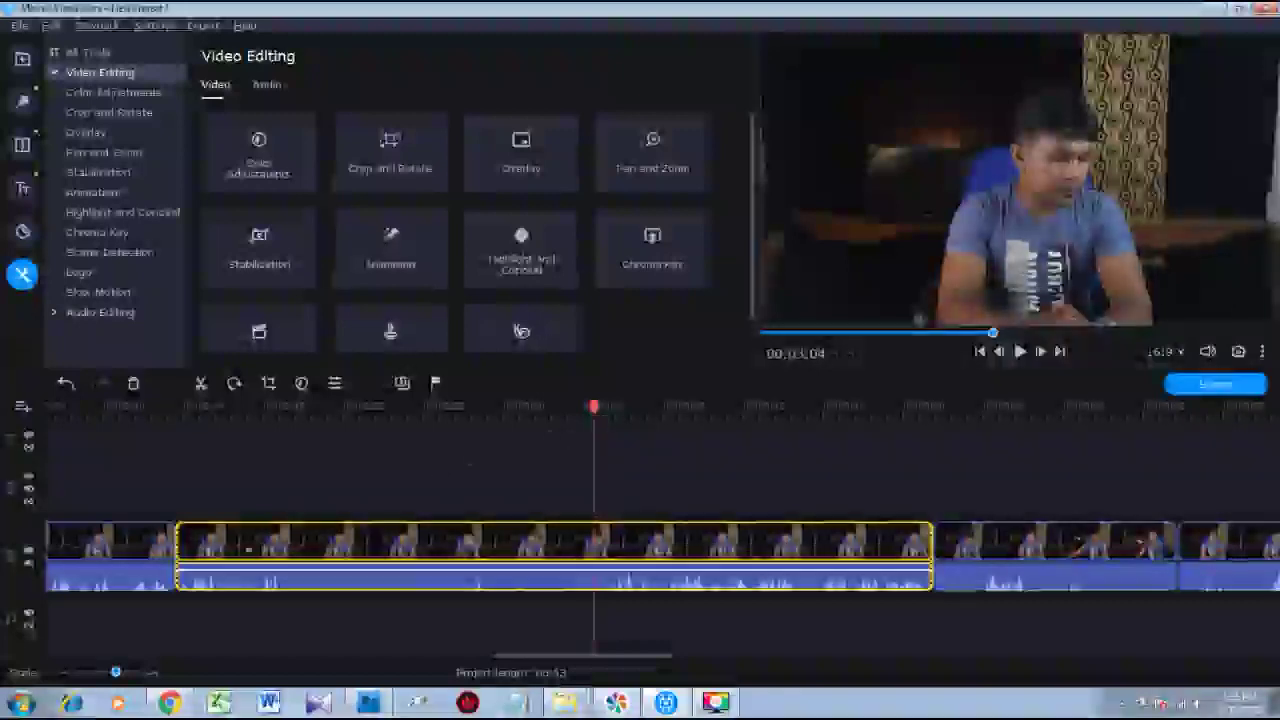
pyautogui.moveTo(178, 550); pyautogui.dragTo(612, 568)
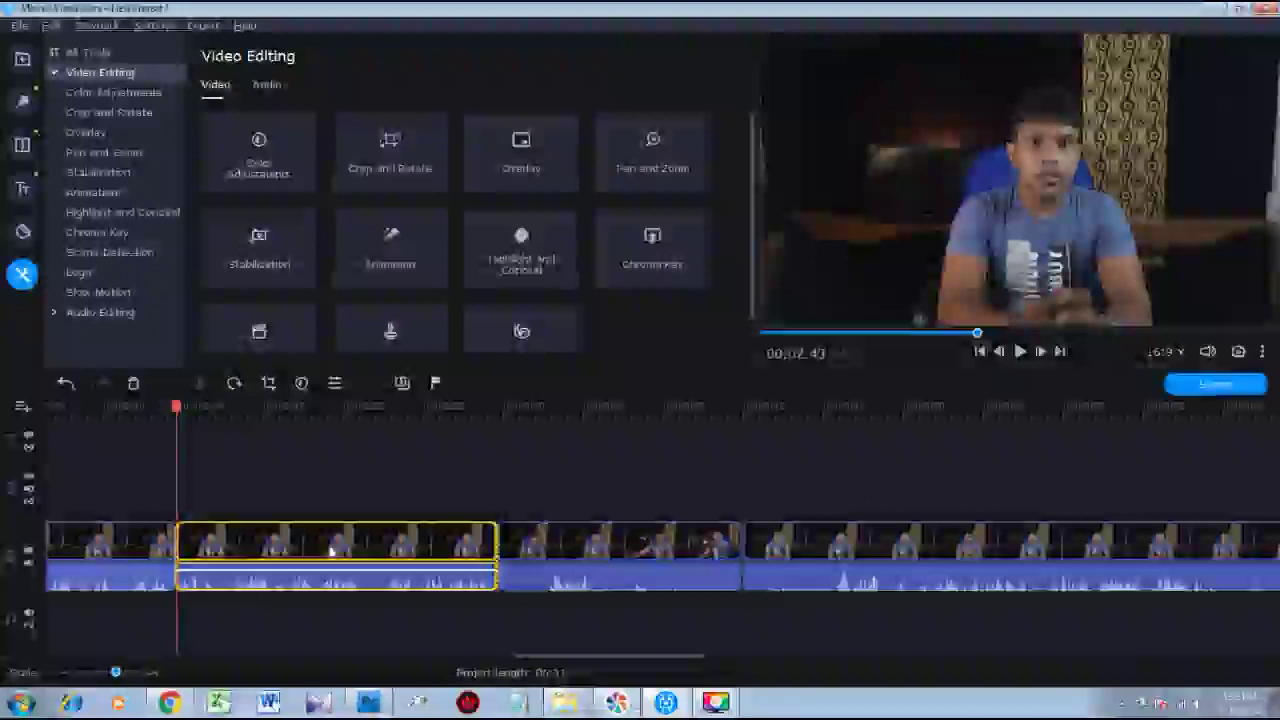
# Play on into the clip that starts at 00:02:59 and trim both its opening and its end, leaving only a short piece.
pyautogui.press('space')
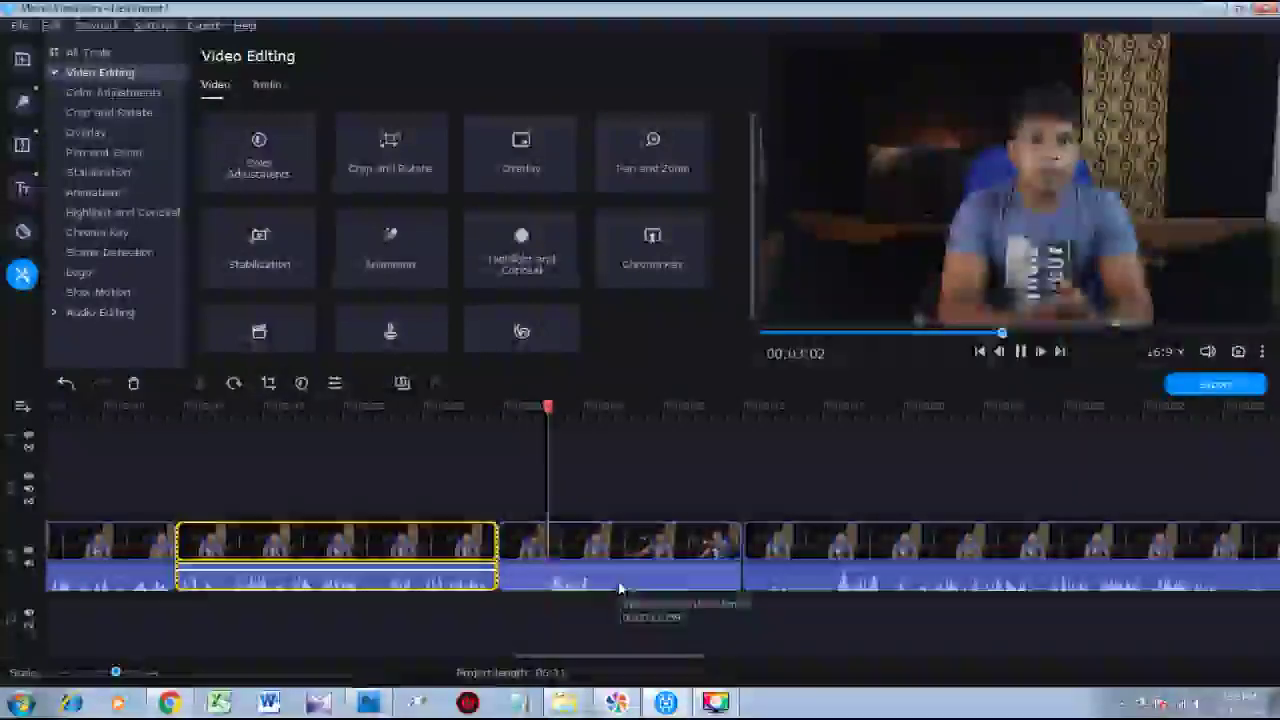
pyautogui.click(521, 565)
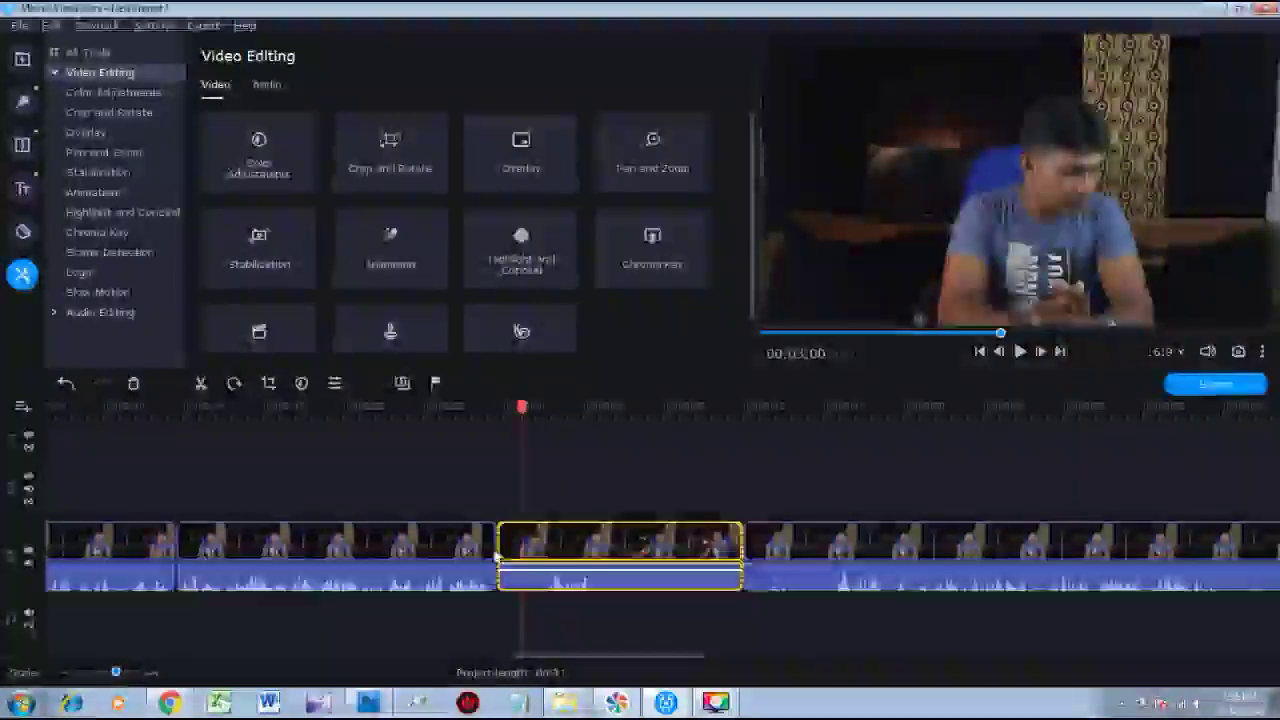
pyautogui.moveTo(497, 556); pyautogui.dragTo(543, 550)
pyautogui.press('space')
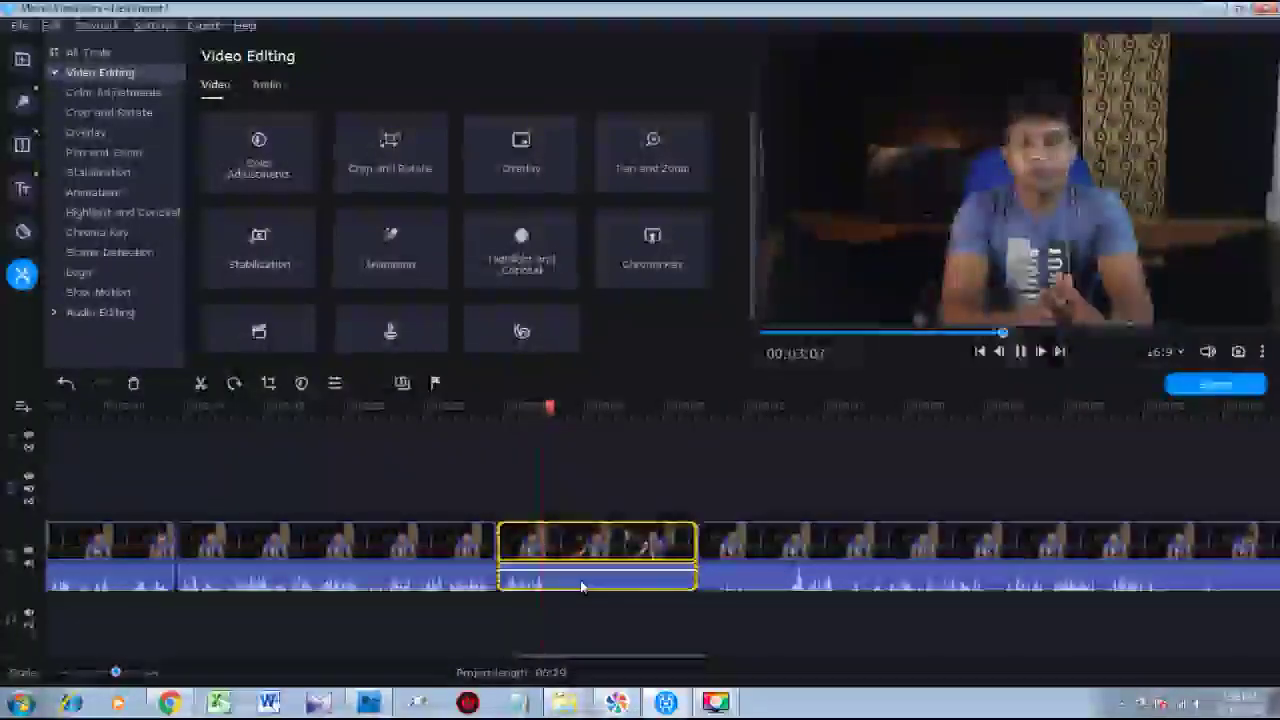
pyautogui.press('space')
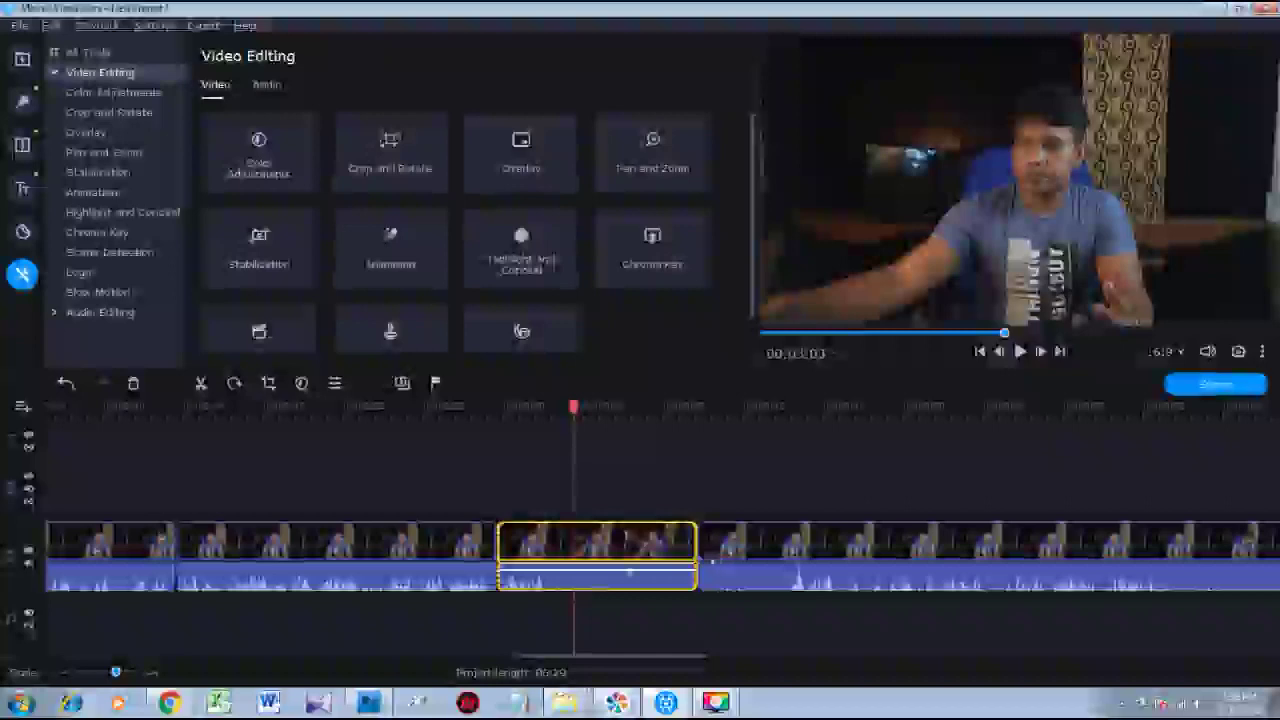
pyautogui.moveTo(696, 550); pyautogui.dragTo(548, 550)
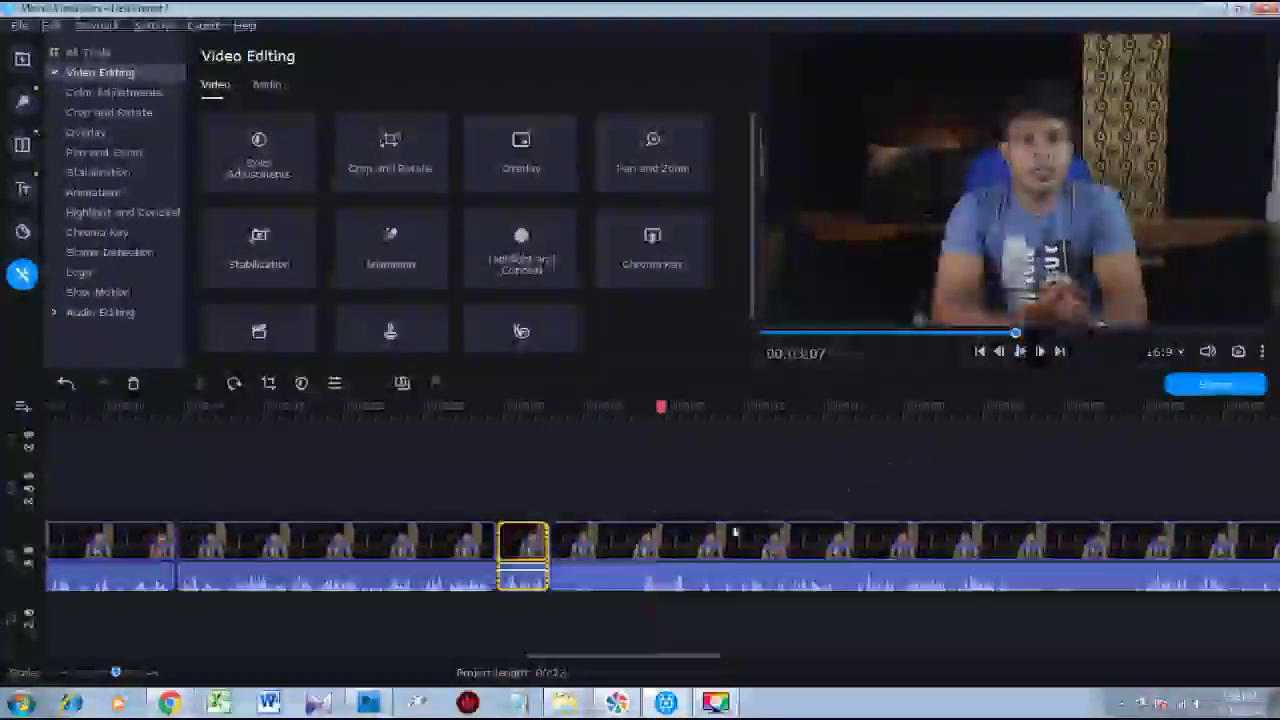
# Trim about 5 seconds off the opening of the clip after the short piece at 00:02:59, and delete that short piece.
pyautogui.click(608, 550)
pyautogui.moveTo(608, 550); pyautogui.dragTo(560, 566)
pyautogui.click(527, 545)
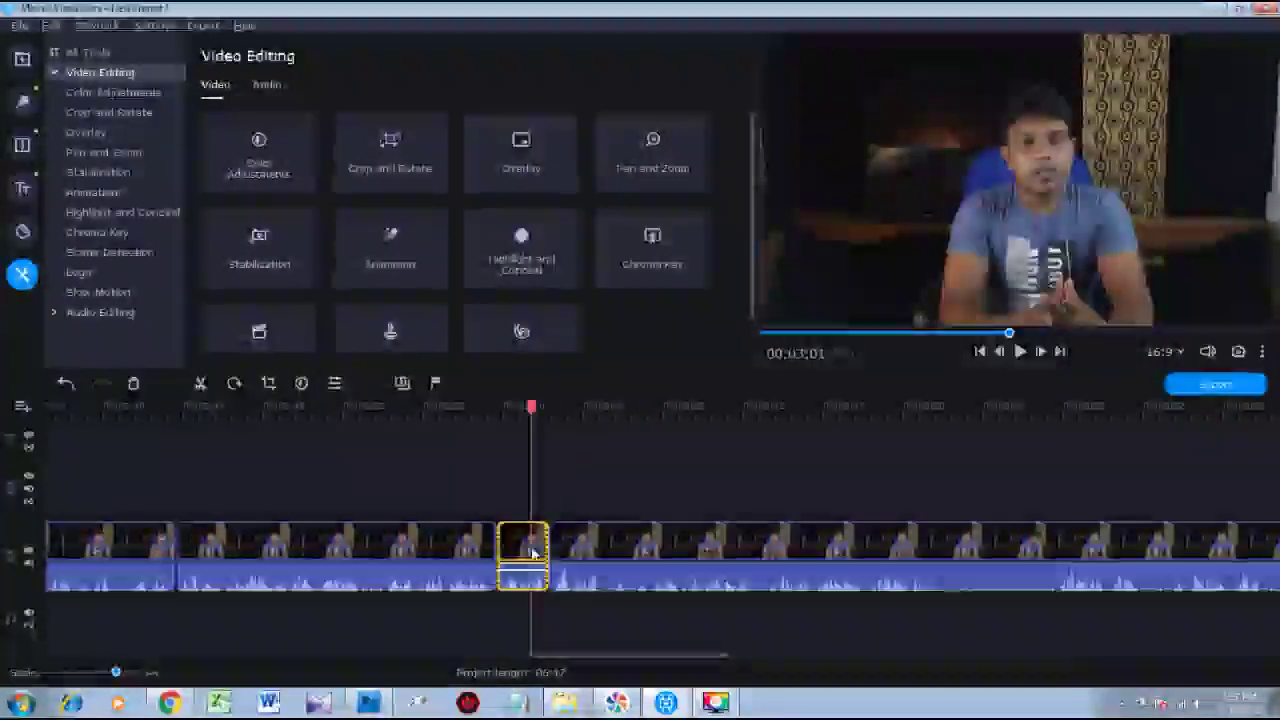
pyautogui.press('Delete')
# Play back the clip that starts at 00:02:59 and split it at 00:03:10.
pyautogui.moveTo(535, 418); pyautogui.dragTo(501, 419)
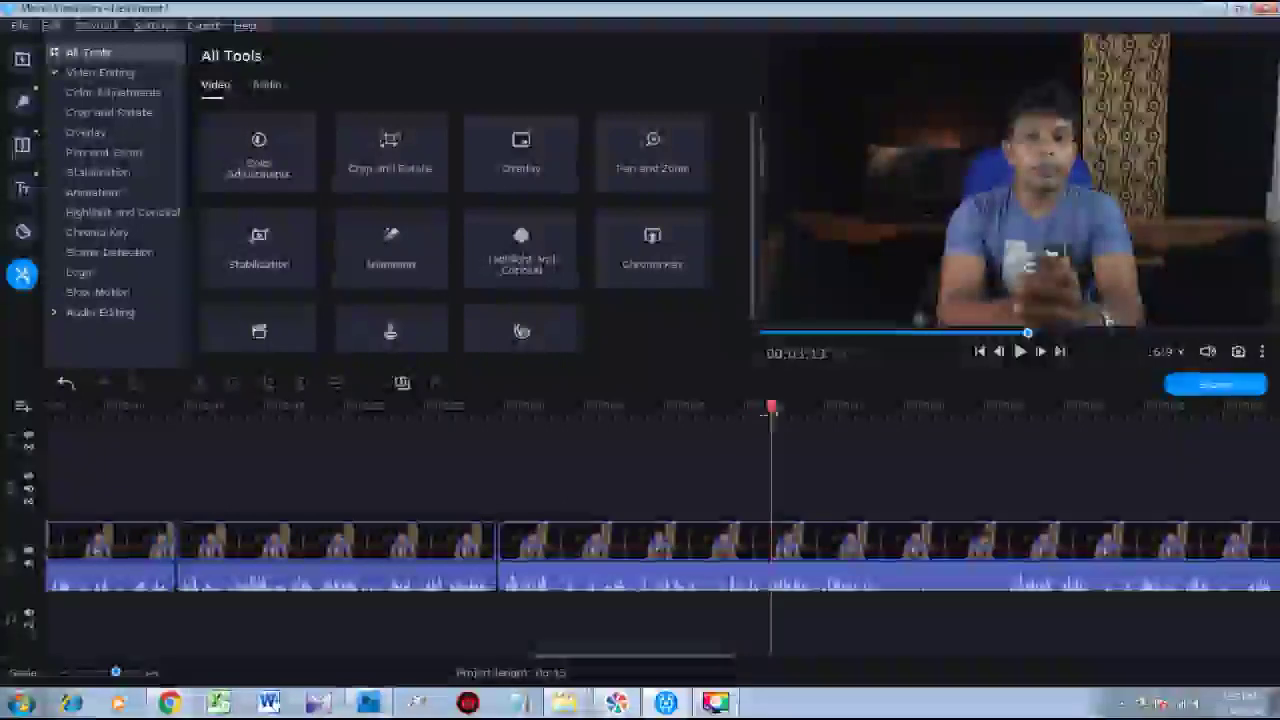
pyautogui.click(717, 407)
pyautogui.moveTo(714, 420); pyautogui.dragTo(706, 424)
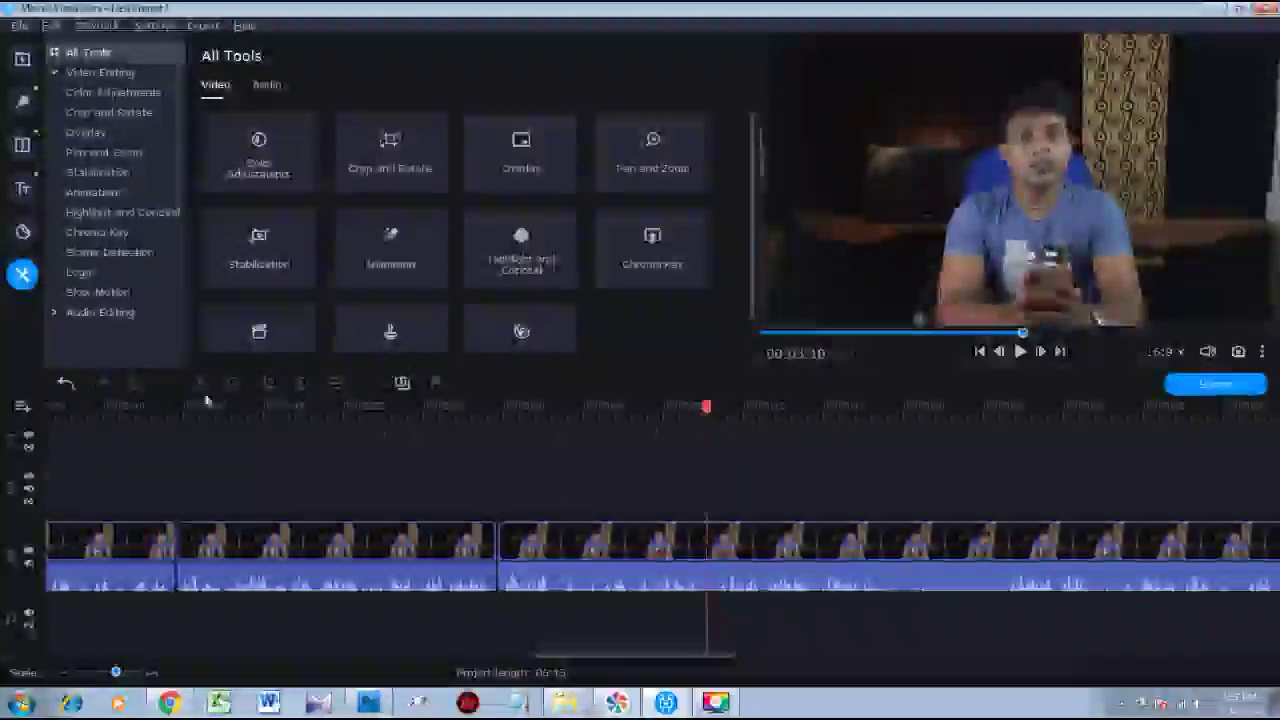
pyautogui.click(705, 540)
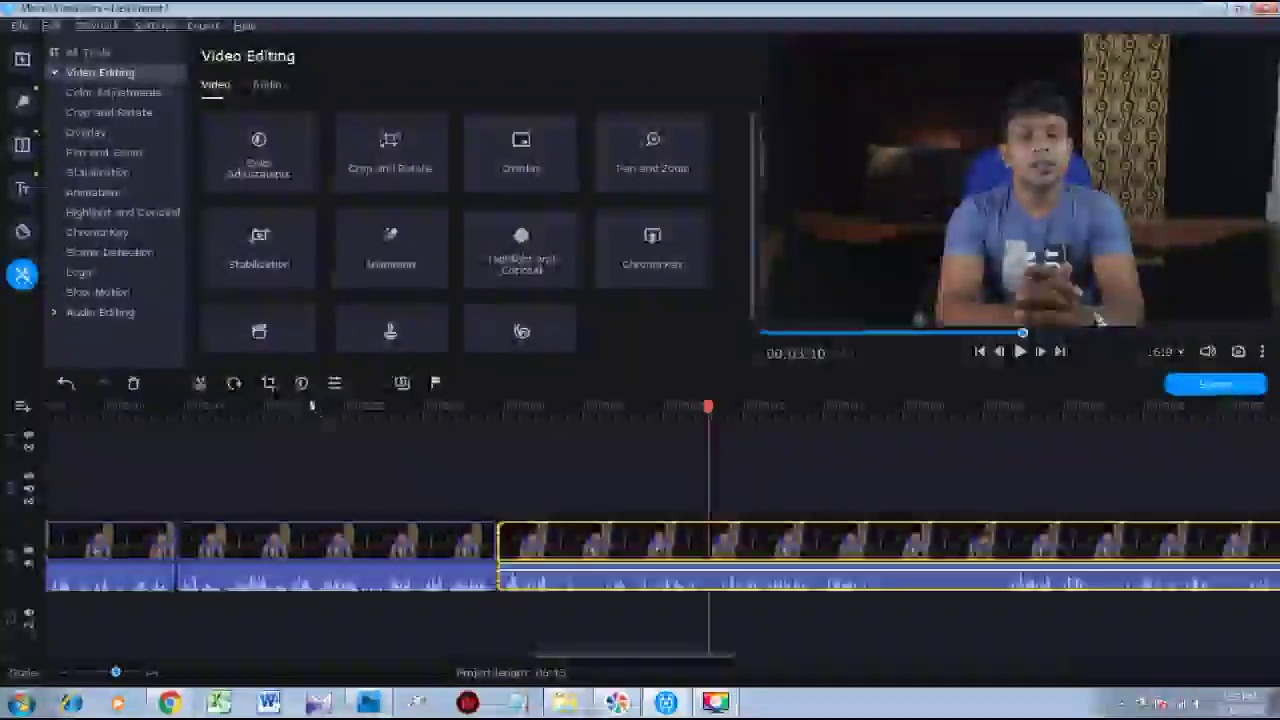
pyautogui.click(199, 385)
# Replay the section before 00:03:10, split it at 00:03:07 and delete the piece between the two splits.
pyautogui.moveTo(706, 407); pyautogui.dragTo(591, 408)
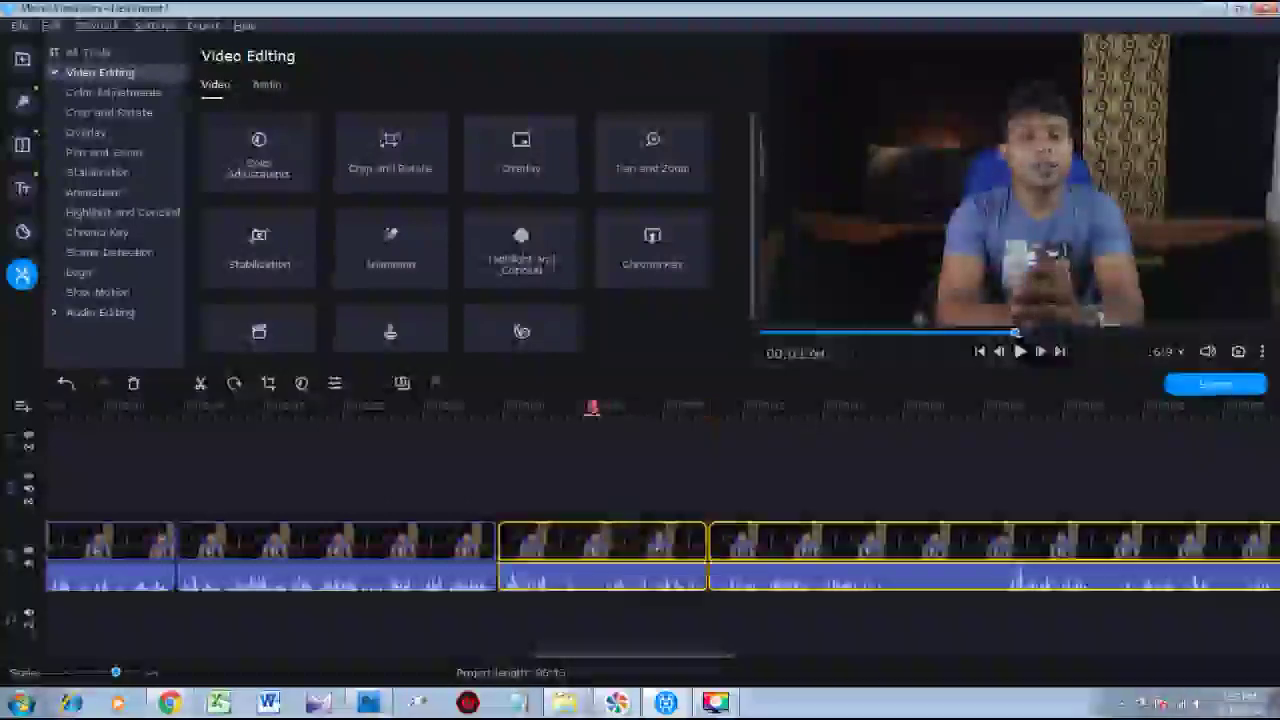
pyautogui.press('space')
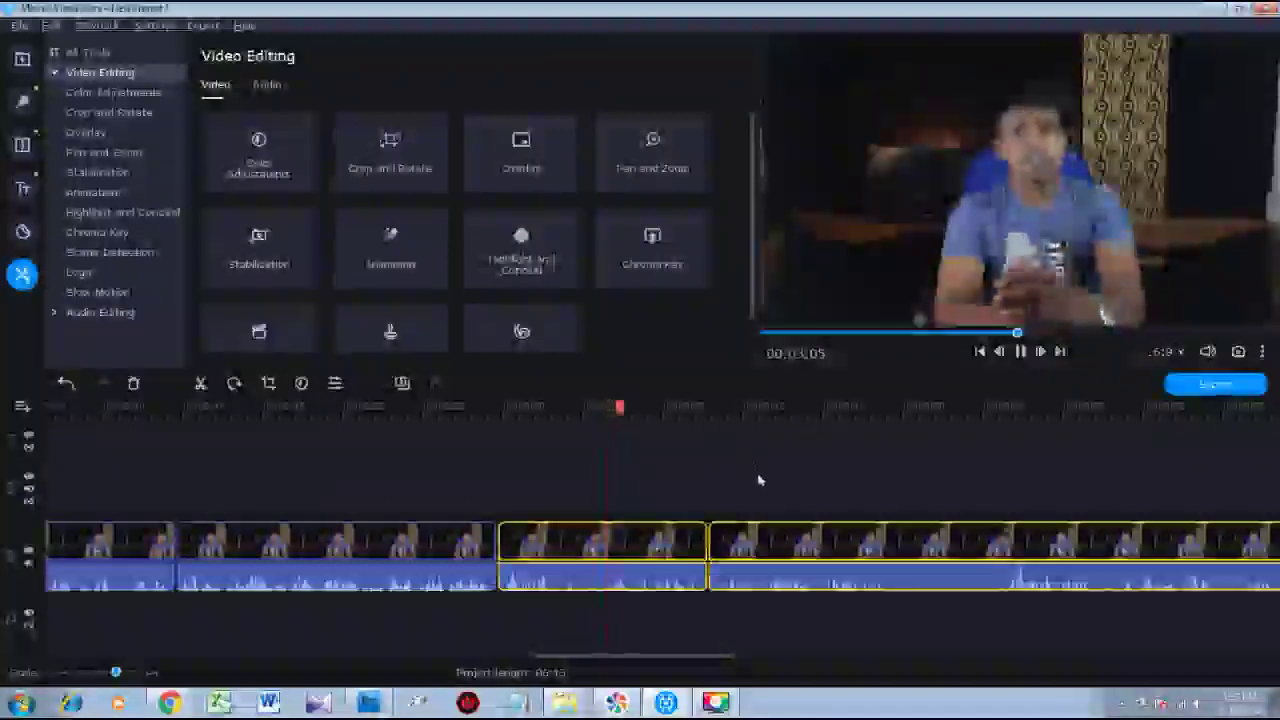
pyautogui.press('space')
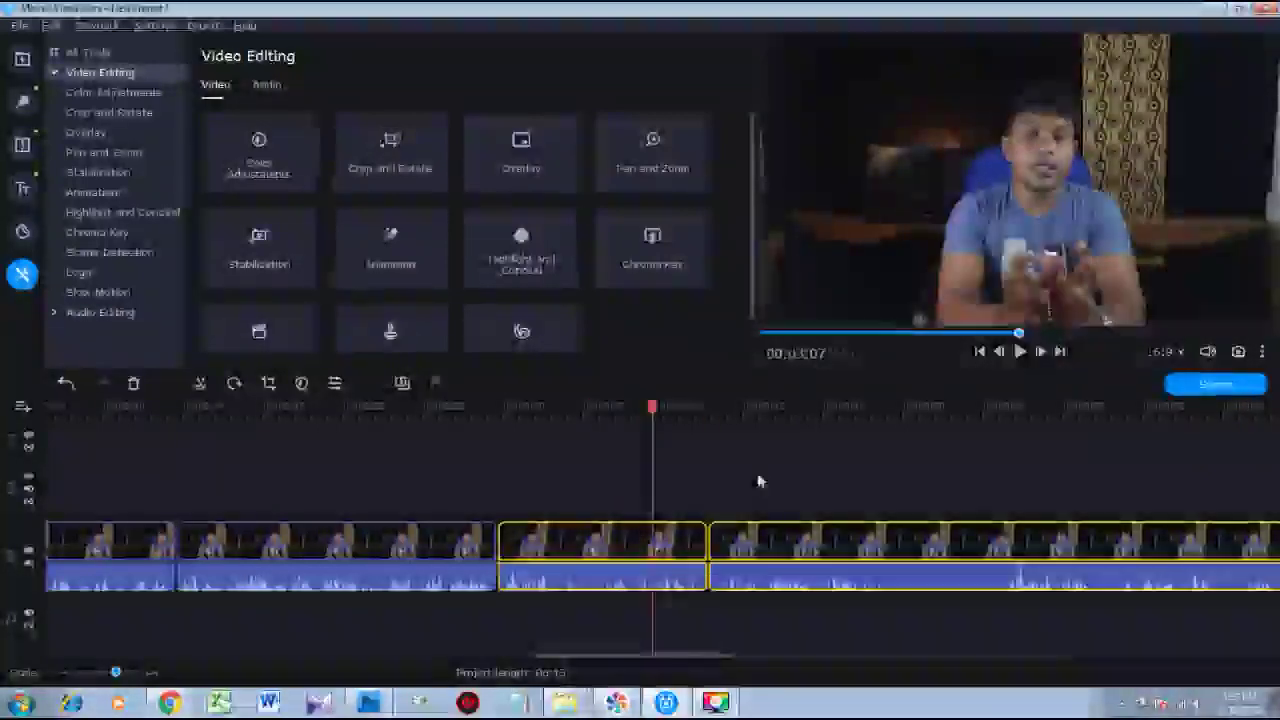
pyautogui.click(193, 383)
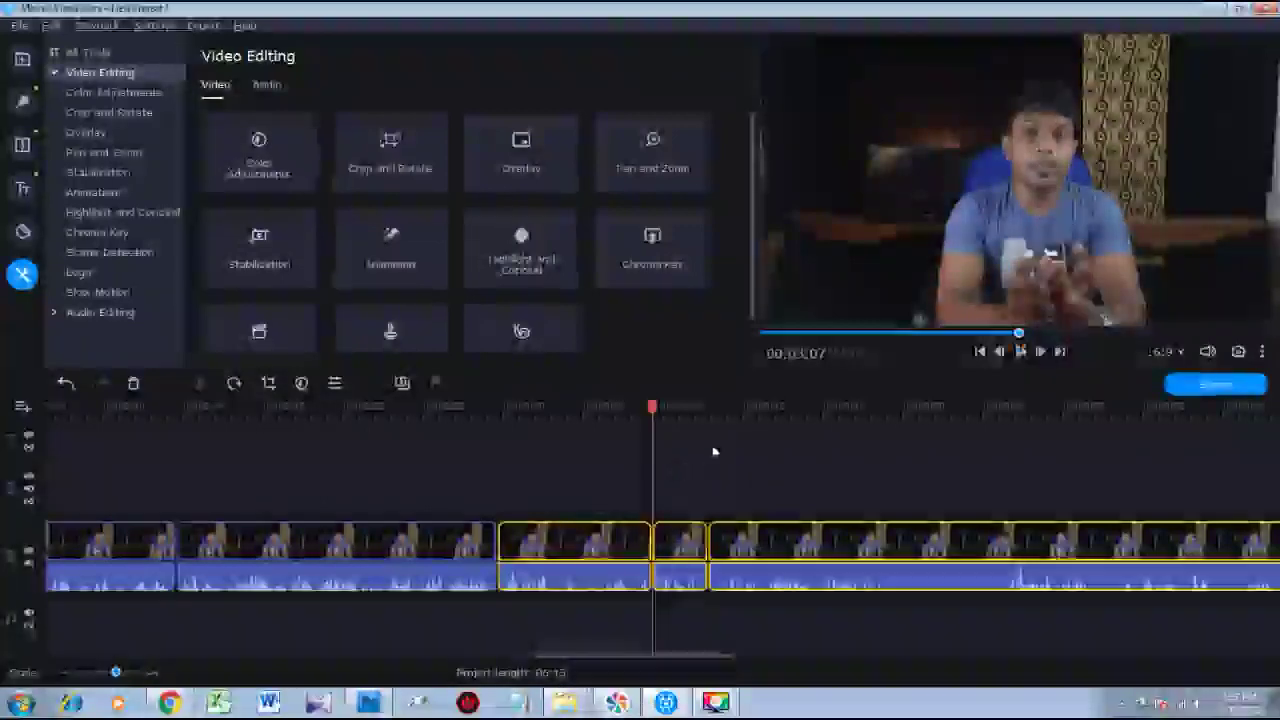
pyautogui.press('space')
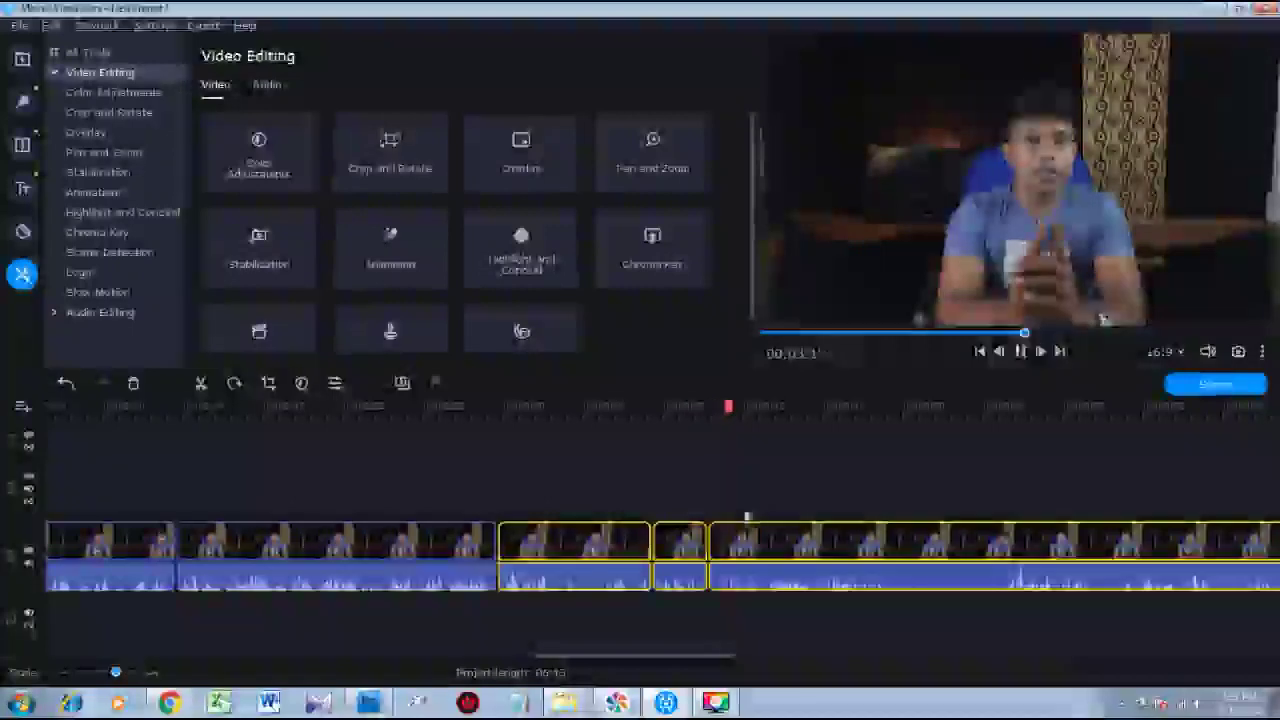
pyautogui.click(686, 540)
pyautogui.press('Delete')
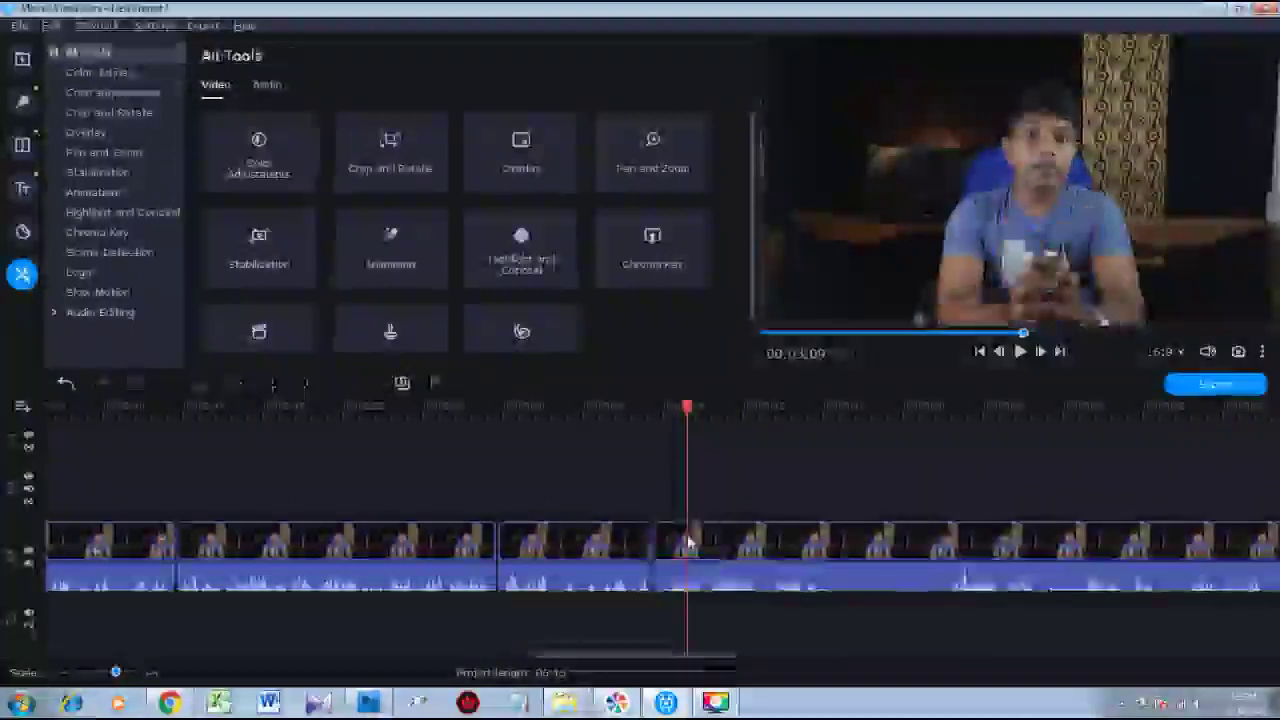
# Play back across the join at 00:03:07 and split the following clip at 00:03:16.
pyautogui.moveTo(686, 408); pyautogui.dragTo(619, 420)
pyautogui.press('space')
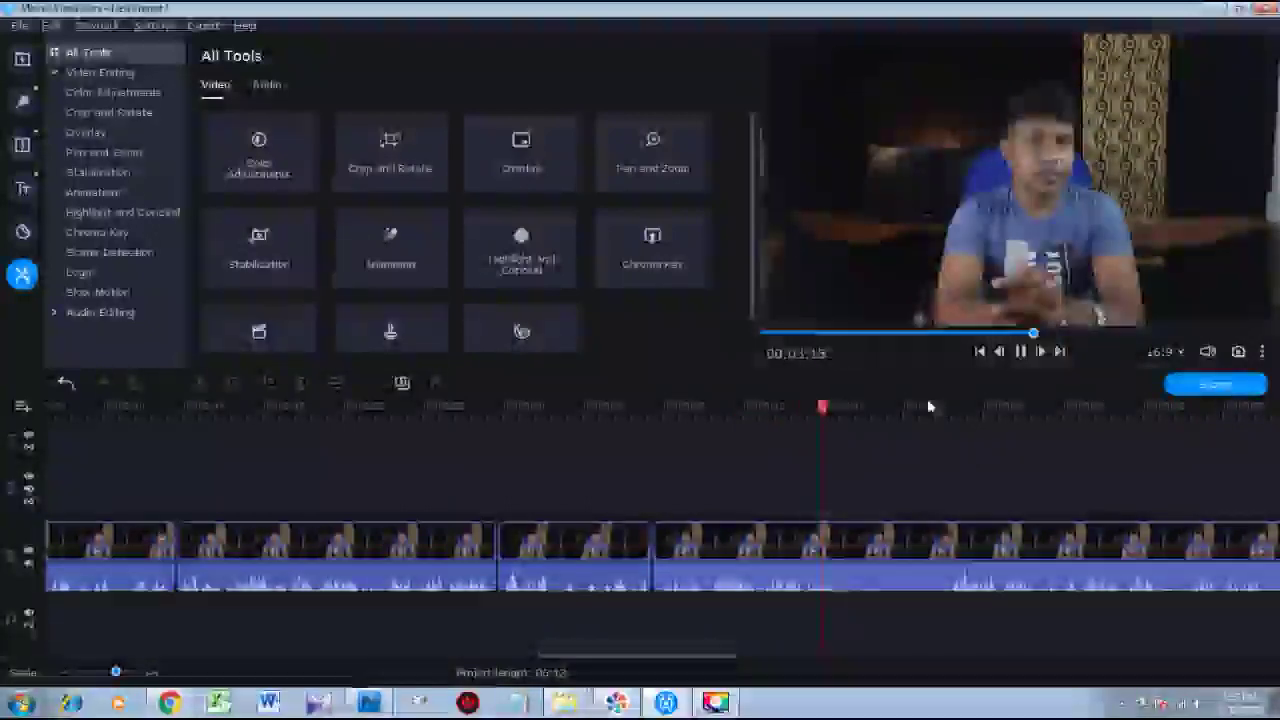
pyautogui.press('space')
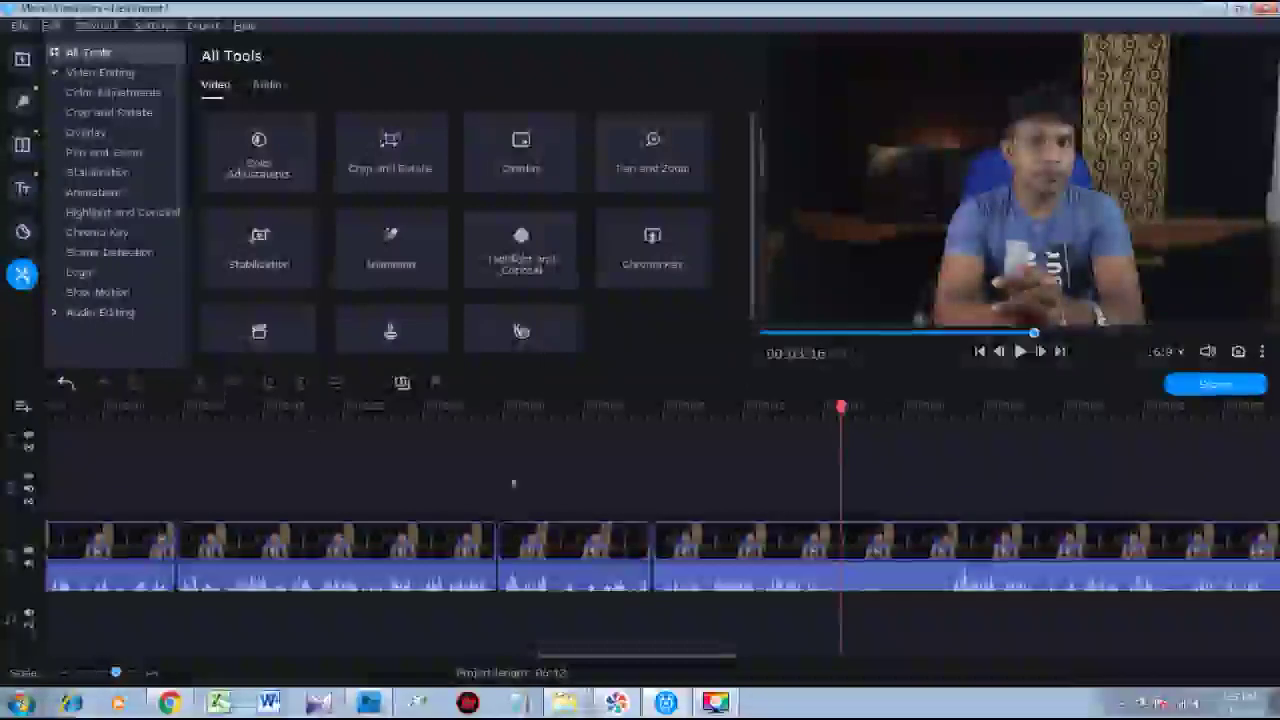
pyautogui.click(846, 543)
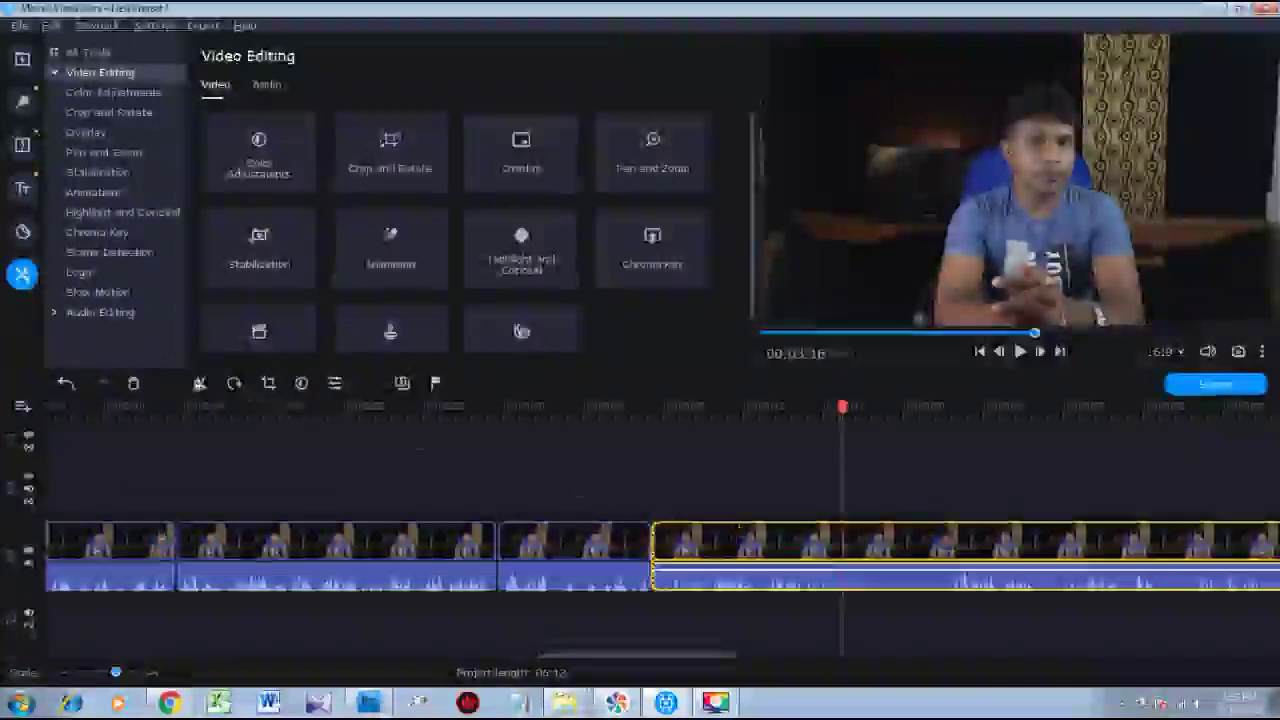
pyautogui.hotkey('ctrl', 'b')
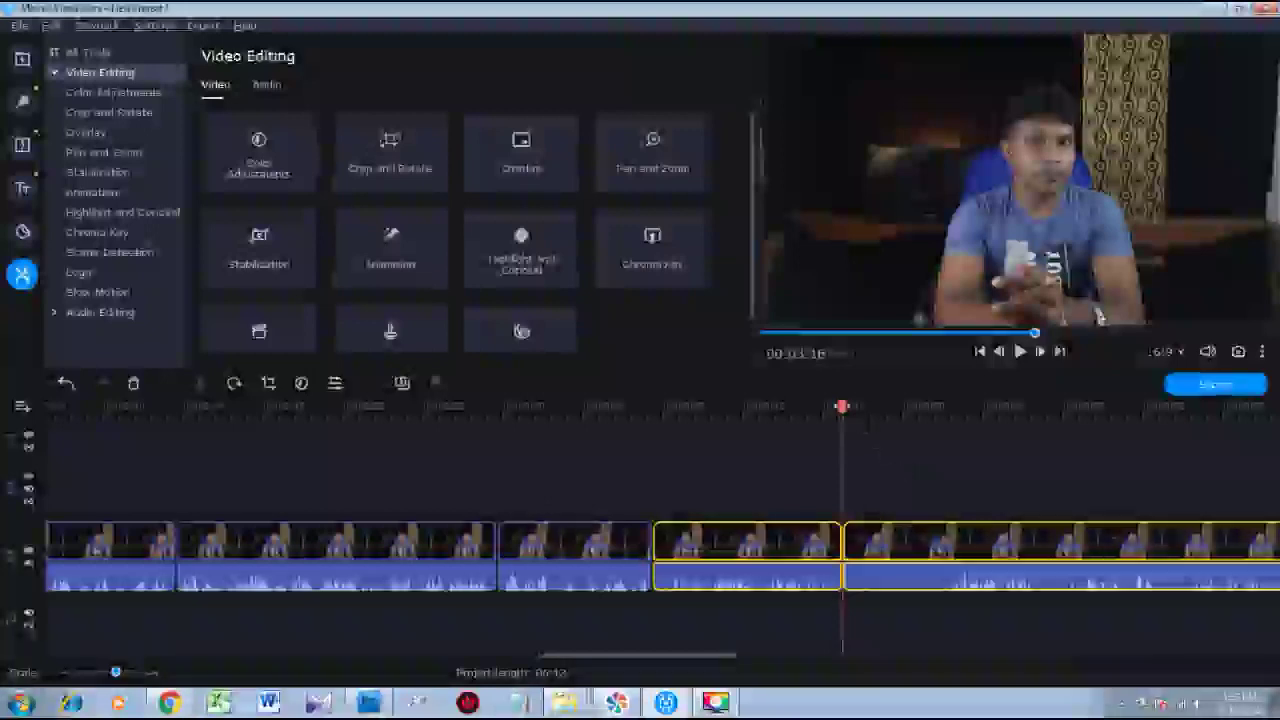
# Find where speech resumes in the clip that starts at 00:03:16 and trim about 5 seconds off its opening.
pyautogui.moveTo(842, 406); pyautogui.dragTo(952, 406)
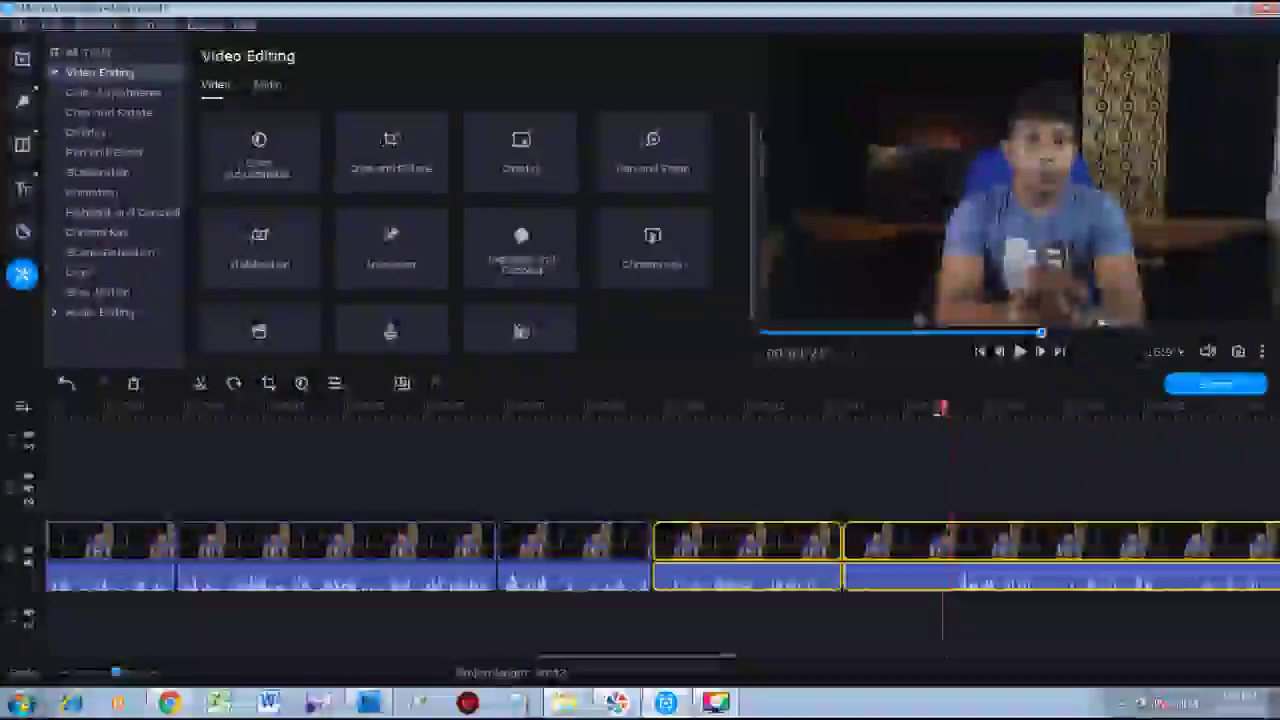
pyautogui.press('space')
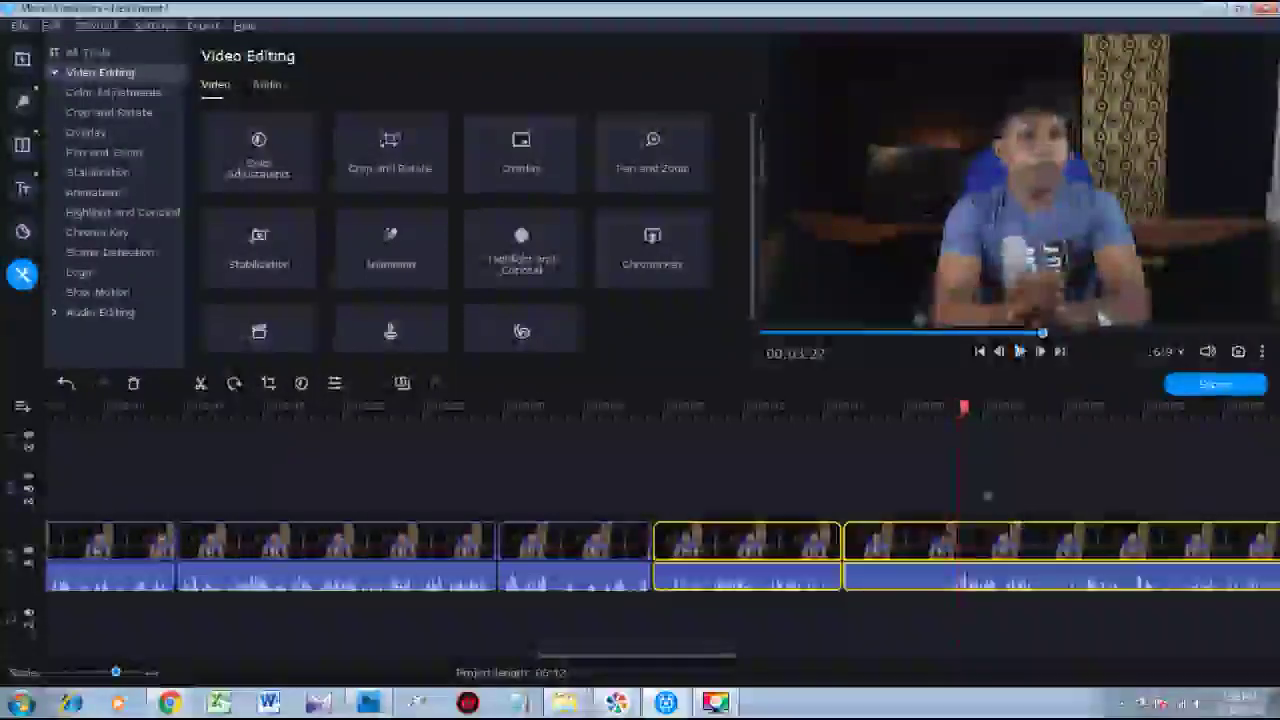
pyautogui.moveTo(963, 406); pyautogui.dragTo(949, 408)
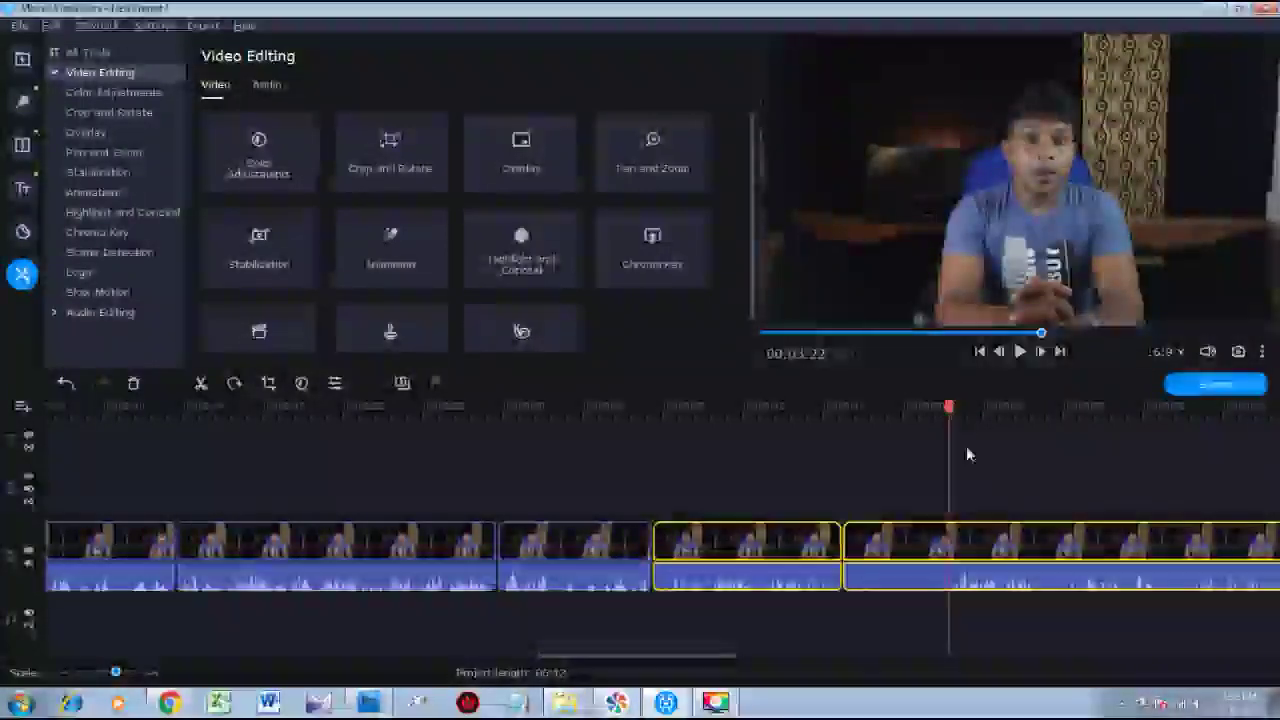
pyautogui.click(921, 540)
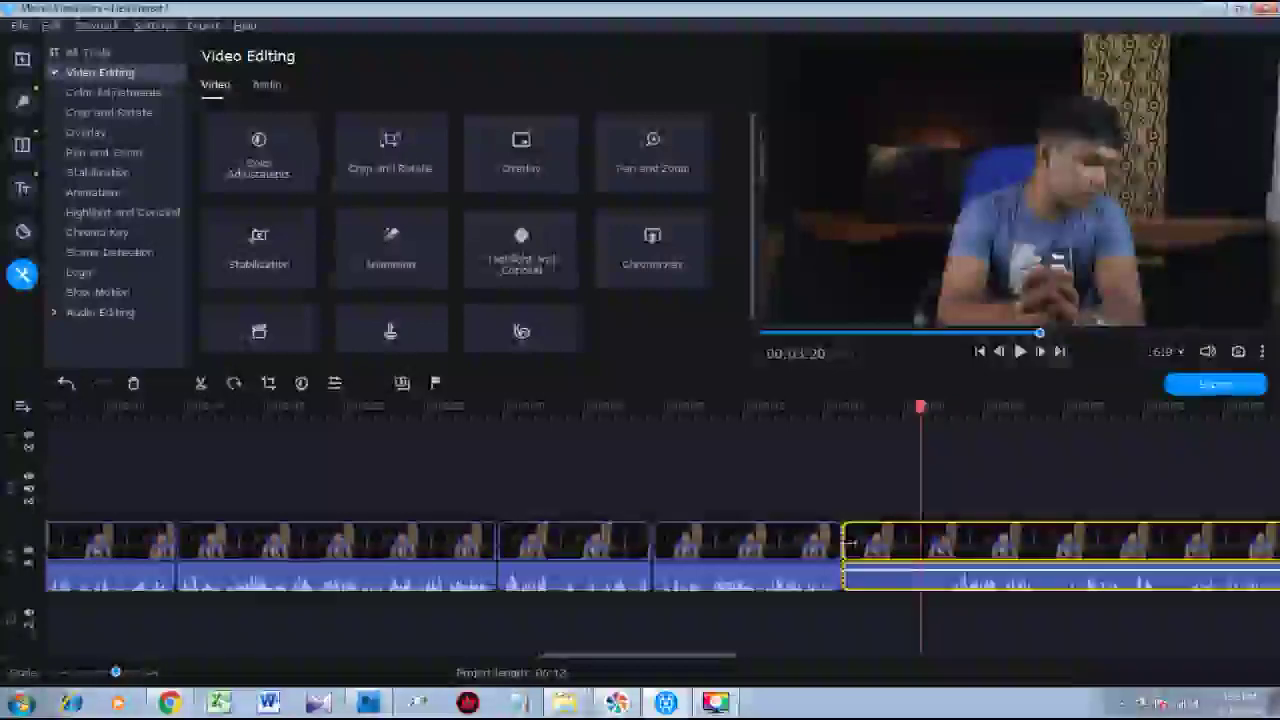
pyautogui.moveTo(845, 545); pyautogui.dragTo(874, 545)
pyautogui.moveTo(995, 552); pyautogui.dragTo(1066, 552)
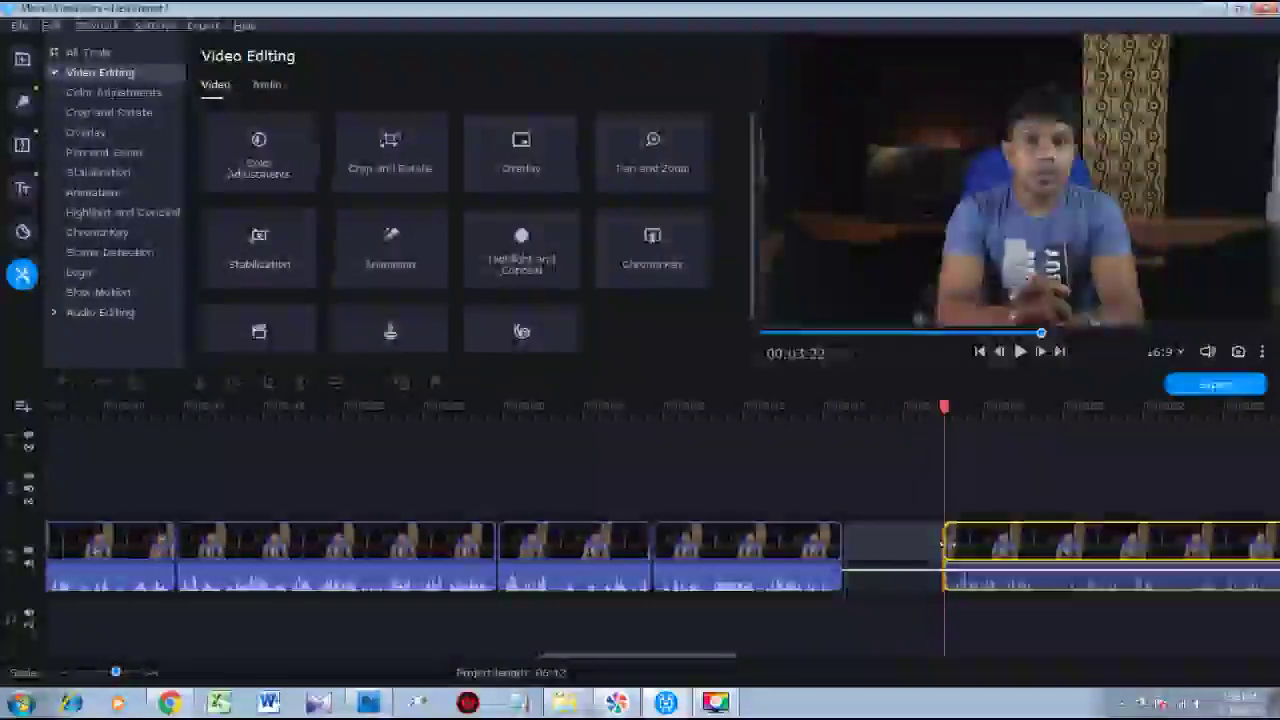
pyautogui.moveTo(948, 543); pyautogui.dragTo(946, 543)
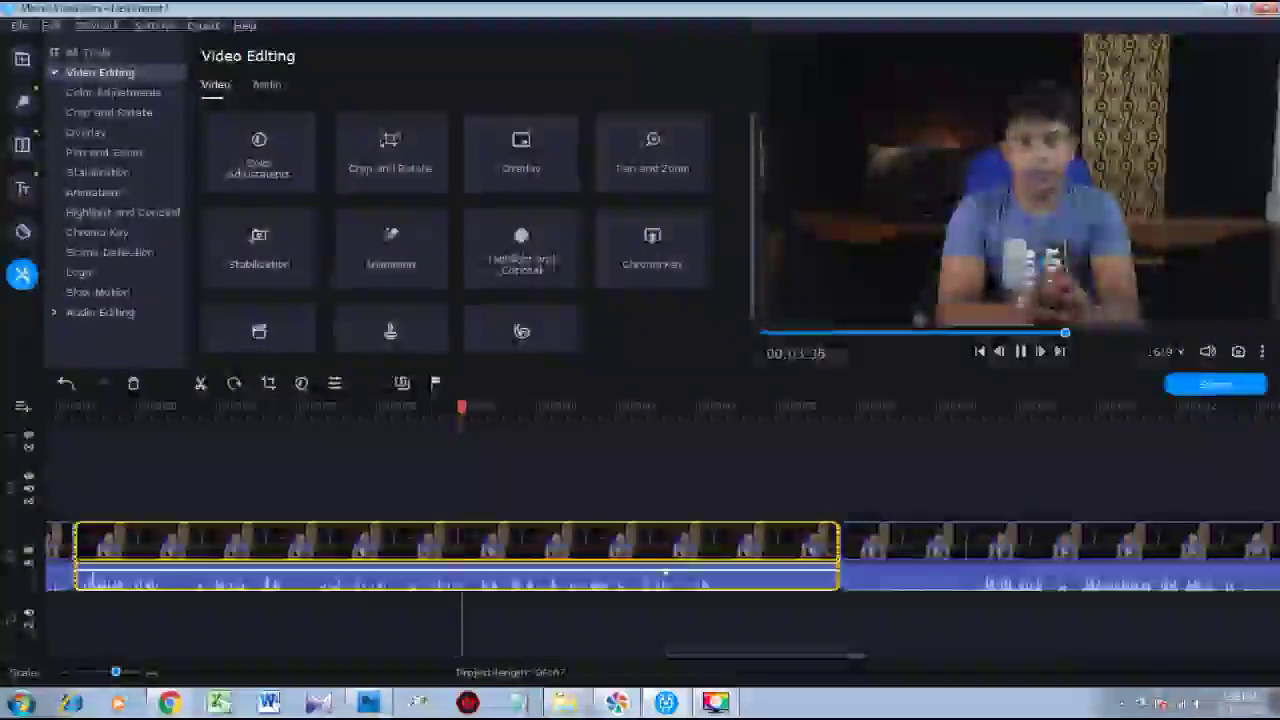
# Stop playback at a pause in the clip that starts at 00:03:16 and split it at 00:03:36.
pyautogui.press('space')
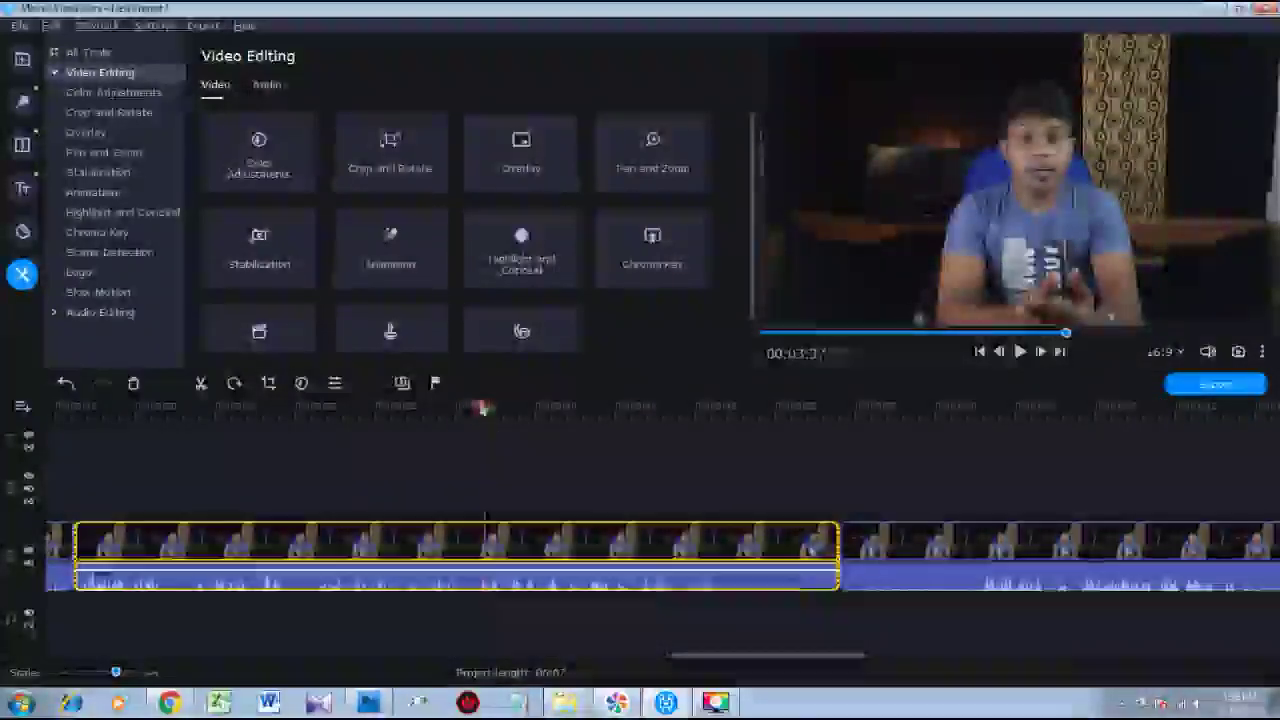
pyautogui.press('Left')
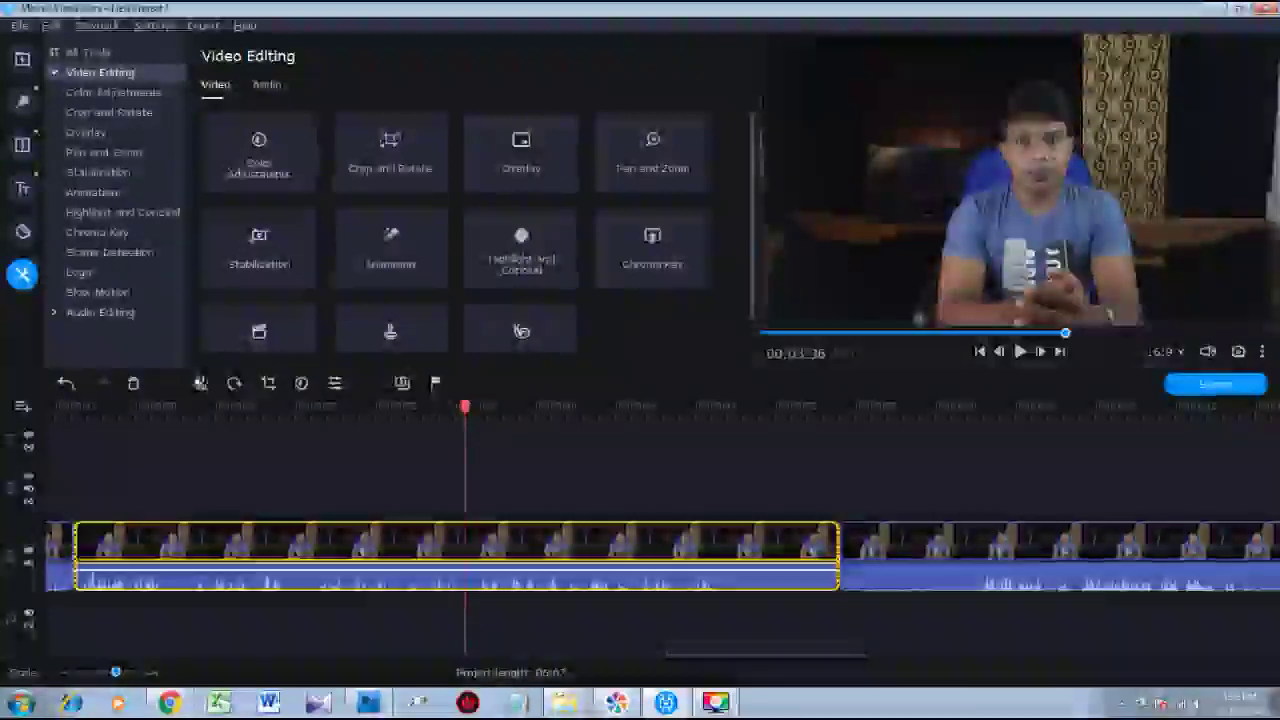
pyautogui.click(201, 384)
# Return to the earlier cuts and play back from 00:02:59 and across the join at 00:03:16 to check them.
pyautogui.click(505, 657)
pyautogui.hscroll(-1, 497, 623)
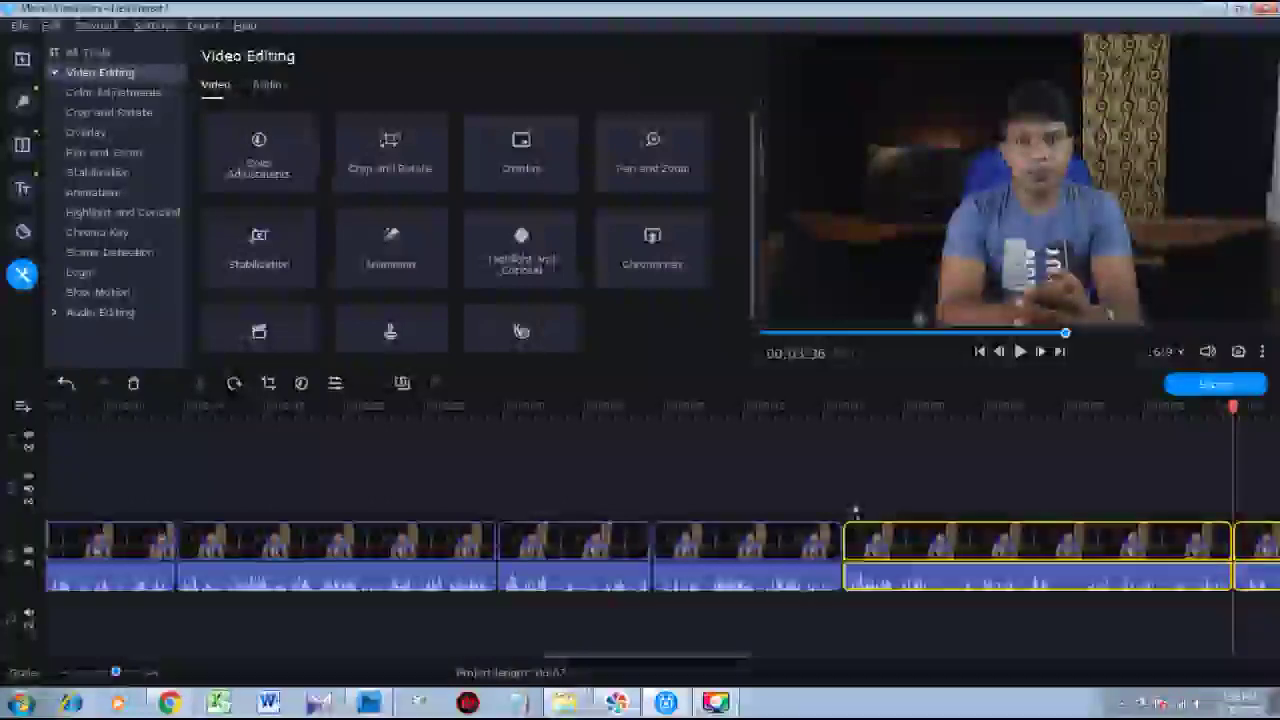
pyautogui.click(838, 416)
pyautogui.moveTo(828, 402); pyautogui.dragTo(500, 405)
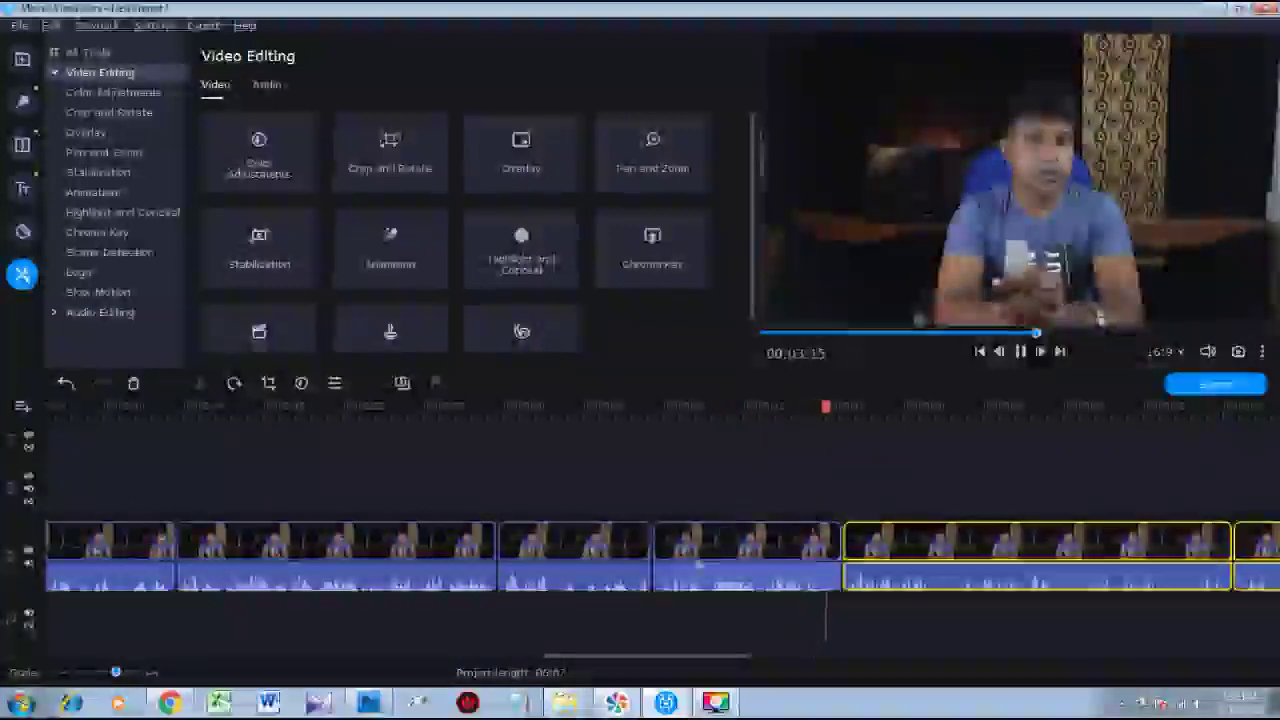
pyautogui.moveTo(858, 410); pyautogui.dragTo(769, 410)
pyautogui.press('space')
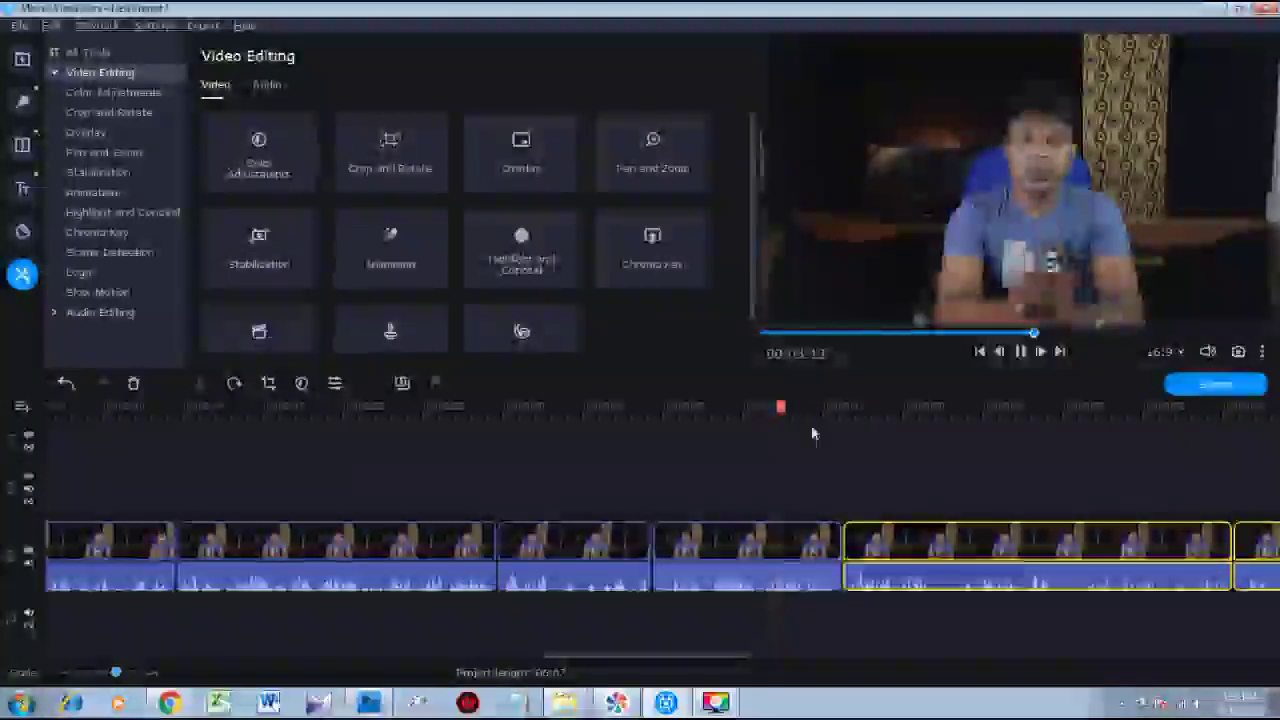
# Find where speech ends in the clip before the join at 00:03:16 and trim its end back to 00:03:14.
pyautogui.press('space')
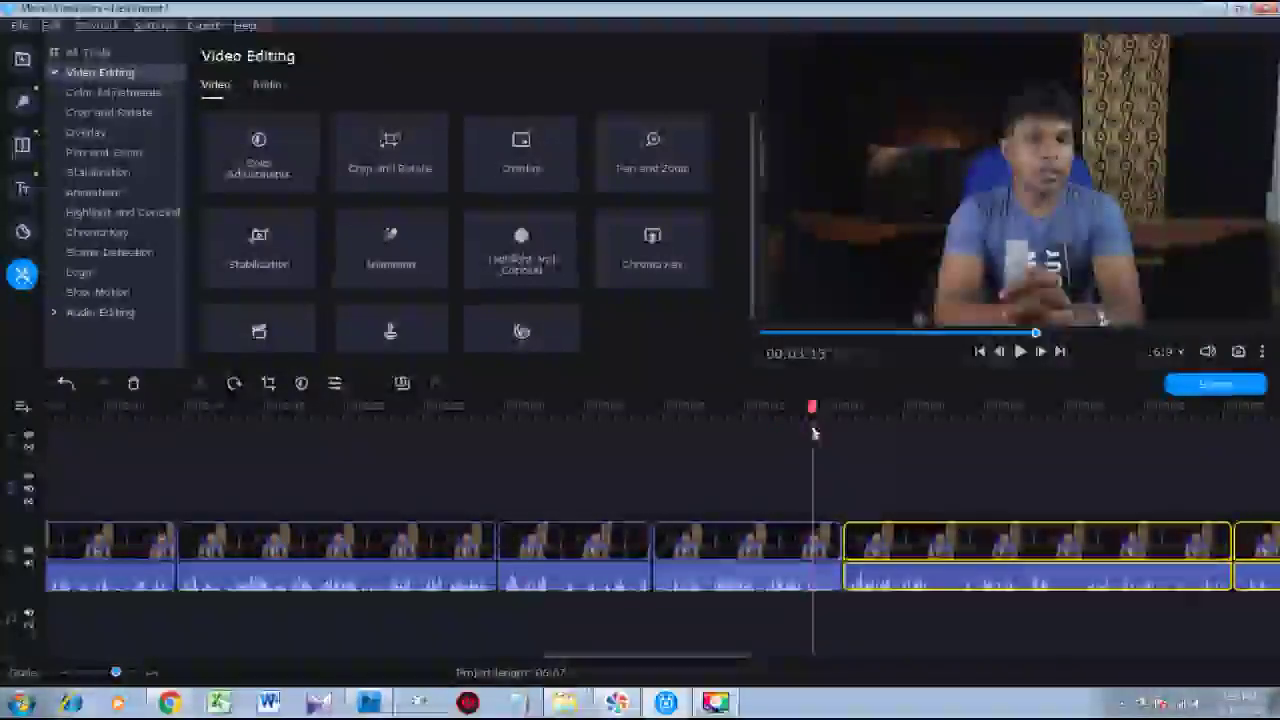
pyautogui.moveTo(808, 424); pyautogui.dragTo(689, 423)
pyautogui.press('space')
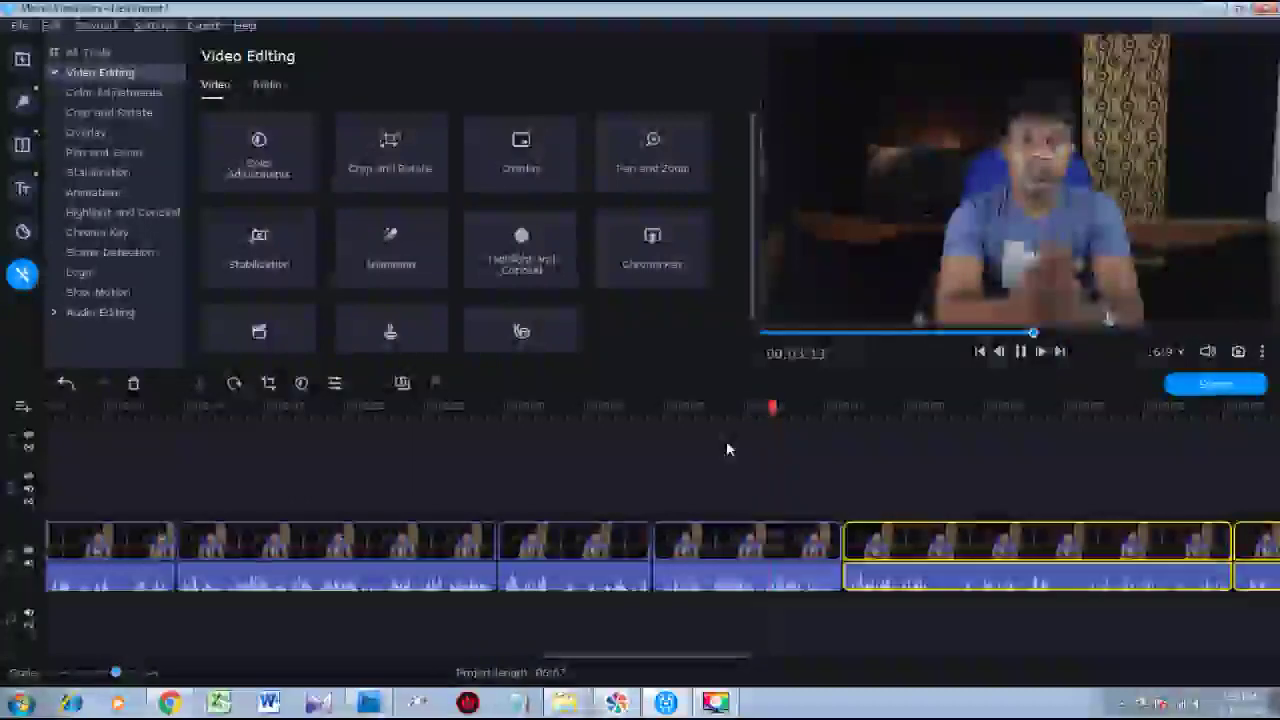
pyautogui.press('space')
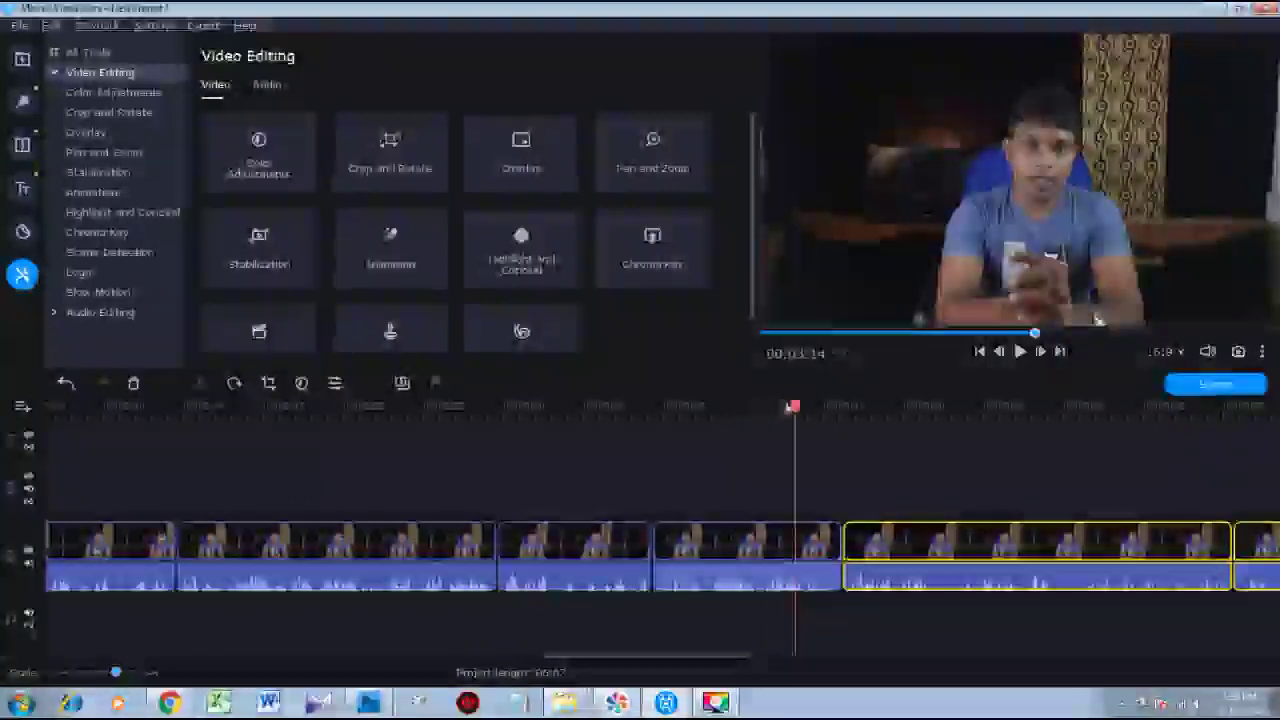
pyautogui.moveTo(794, 406); pyautogui.dragTo(788, 406)
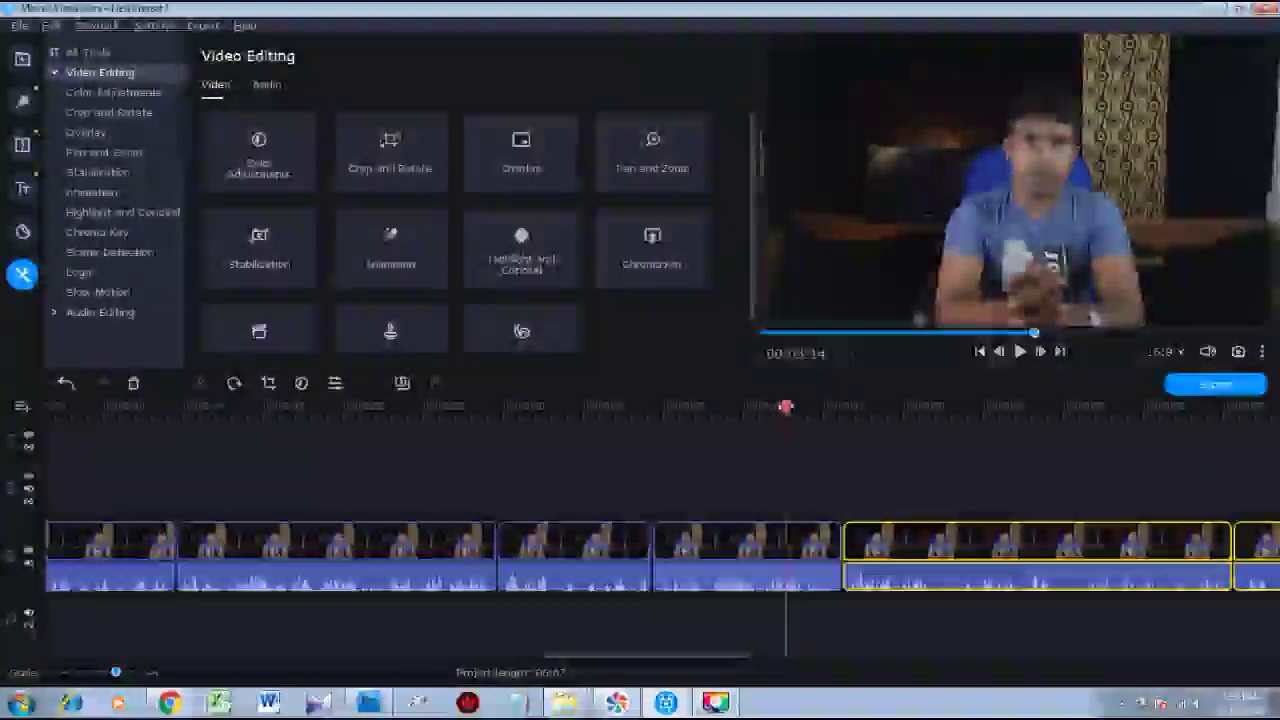
pyautogui.click(825, 543)
pyautogui.moveTo(833, 540); pyautogui.dragTo(783, 541)
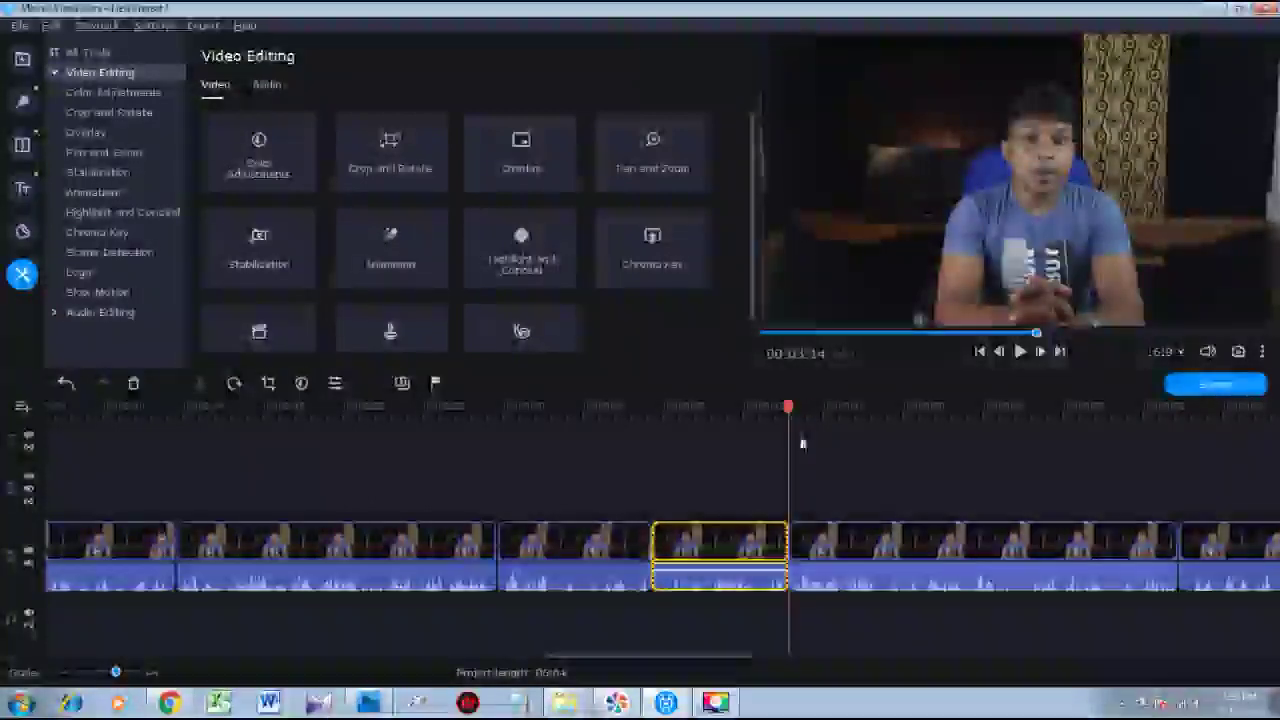
# Play back from 00:03:12 across the join at 00:03:14 to check the trimmed cut.
pyautogui.moveTo(790, 409); pyautogui.dragTo(752, 408)
pyautogui.press('space')
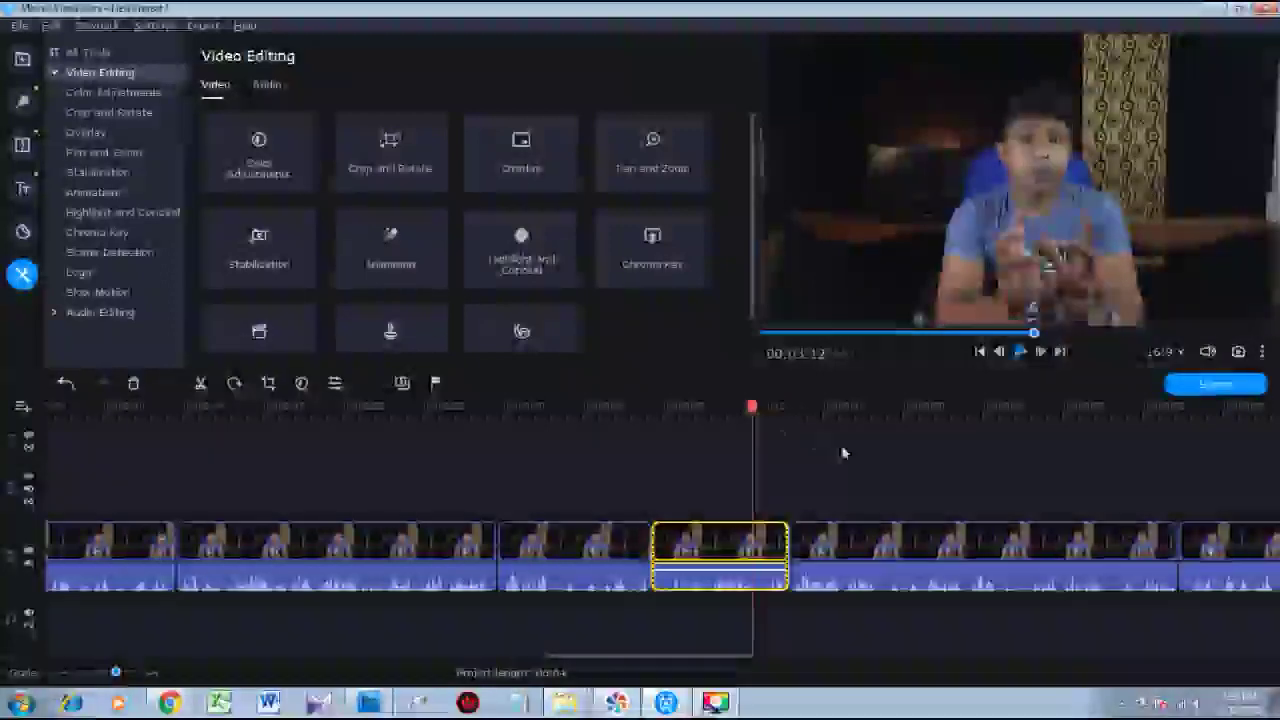
pyautogui.press('space')
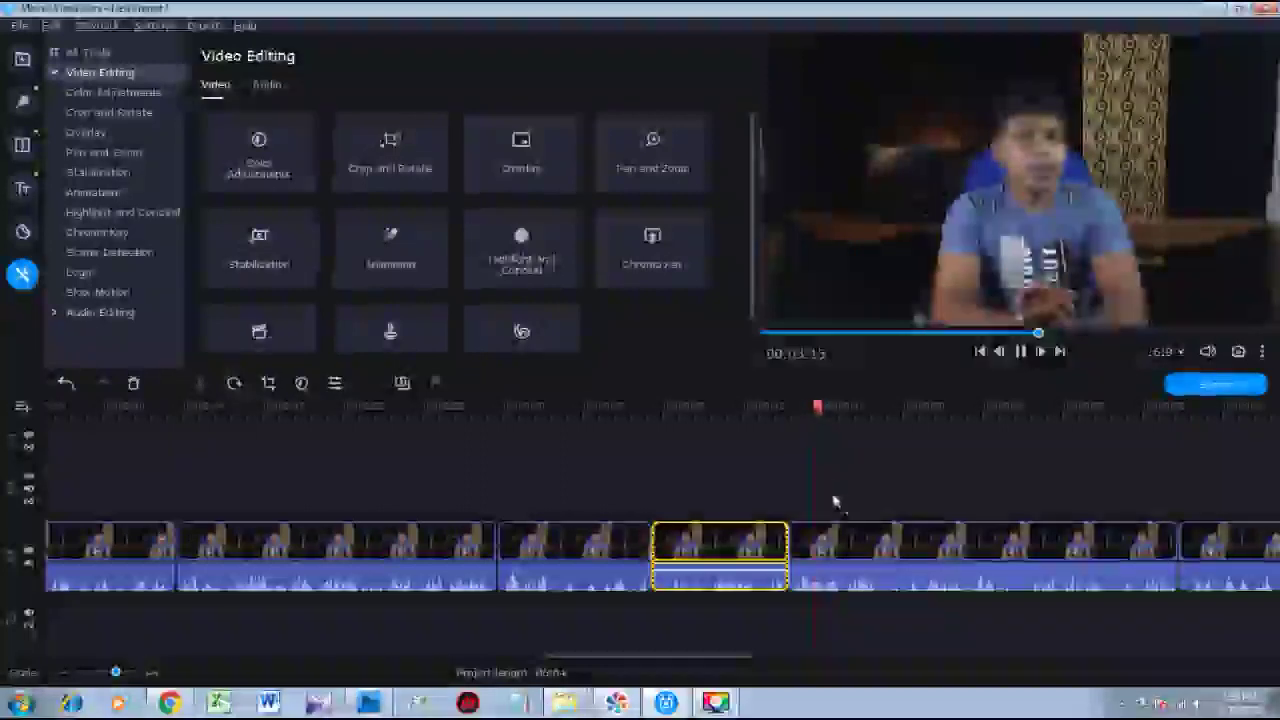
pyautogui.press('space')
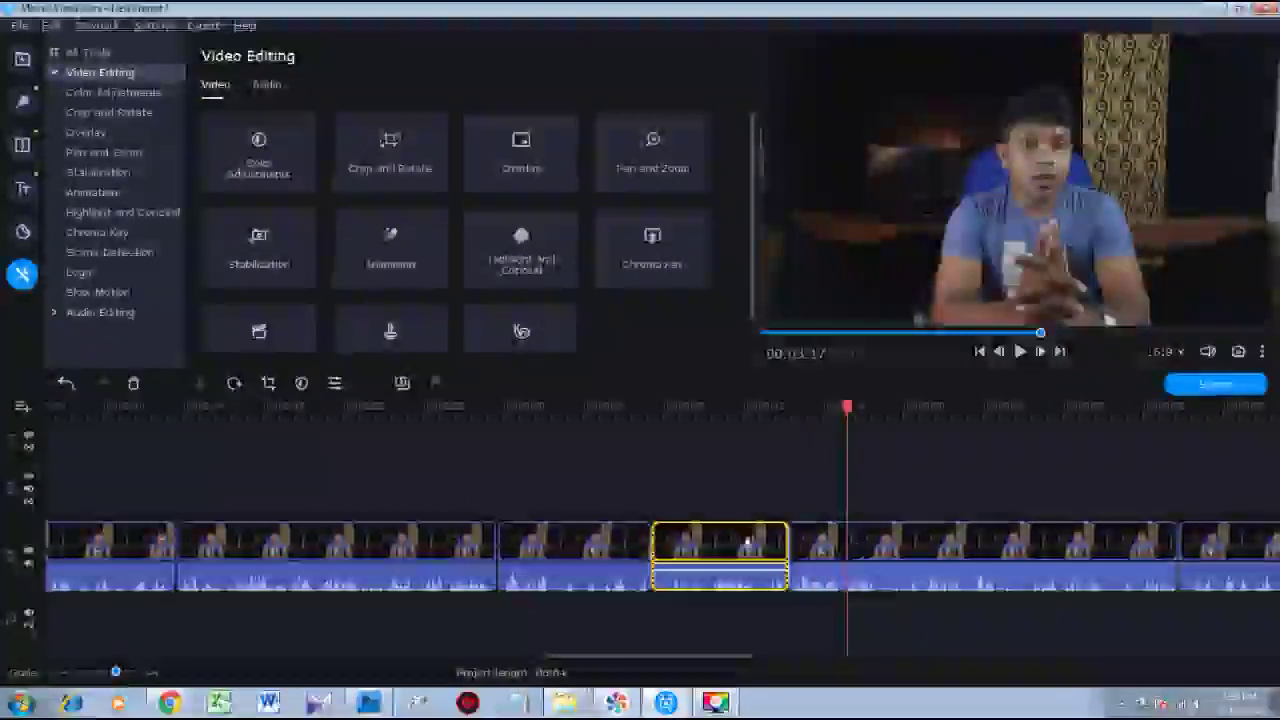
# Delete the trimmed clip that ends at 00:03:14 and the short clip before it that starts at about 00:02:59.
pyautogui.press('Delete')
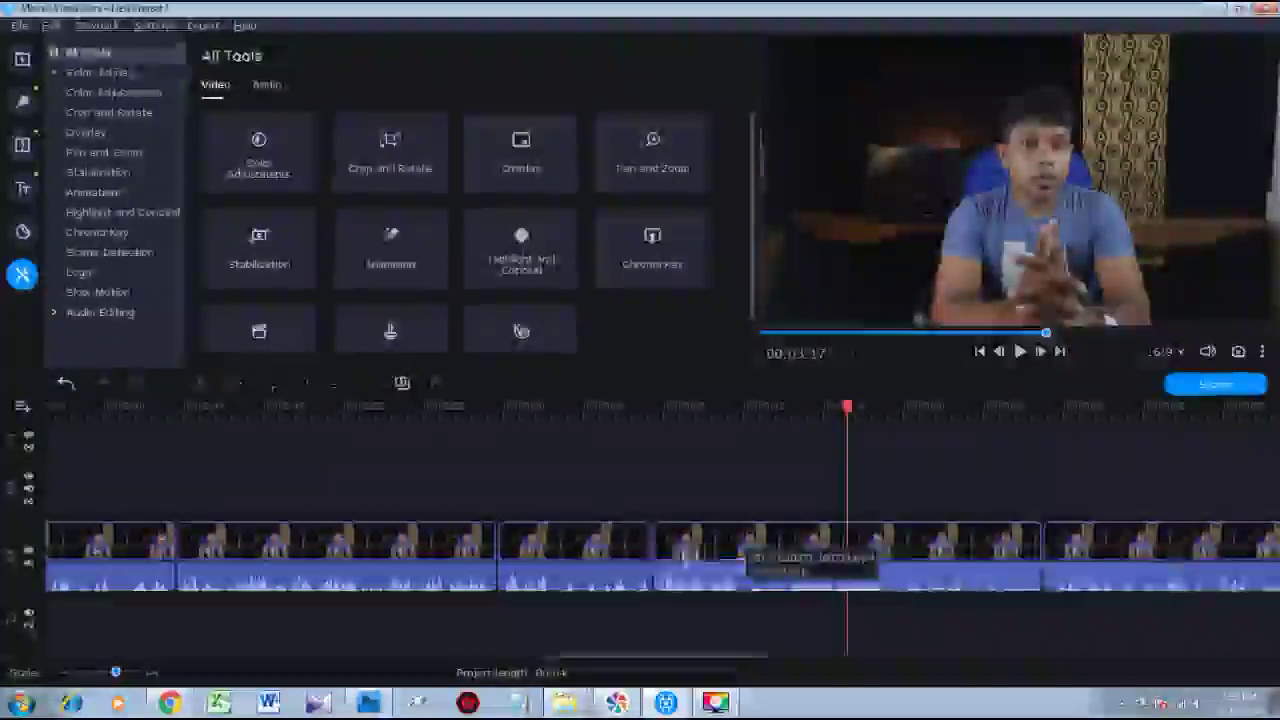
pyautogui.click(614, 545)
pyautogui.press('Delete')
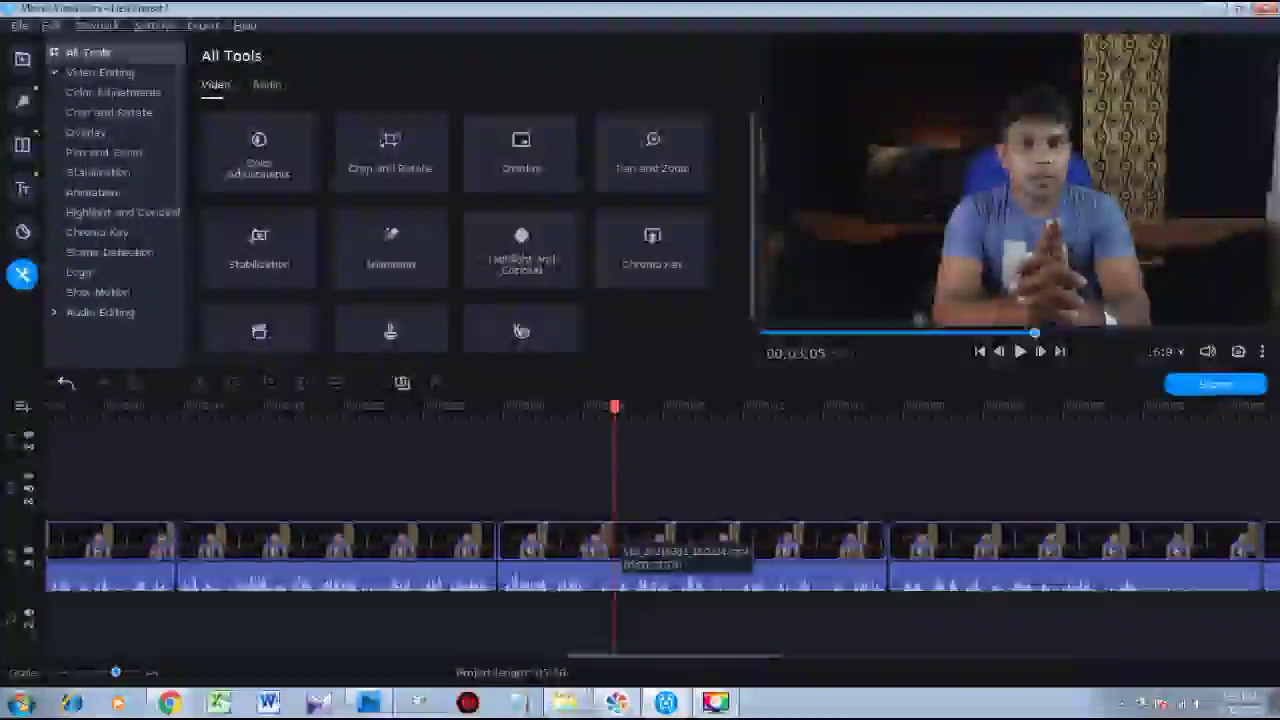
# Play back from the new join at 00:02:59 and across the next join near 00:03:19 to check both cuts.
pyautogui.moveTo(614, 406); pyautogui.dragTo(500, 416)
pyautogui.press('space')
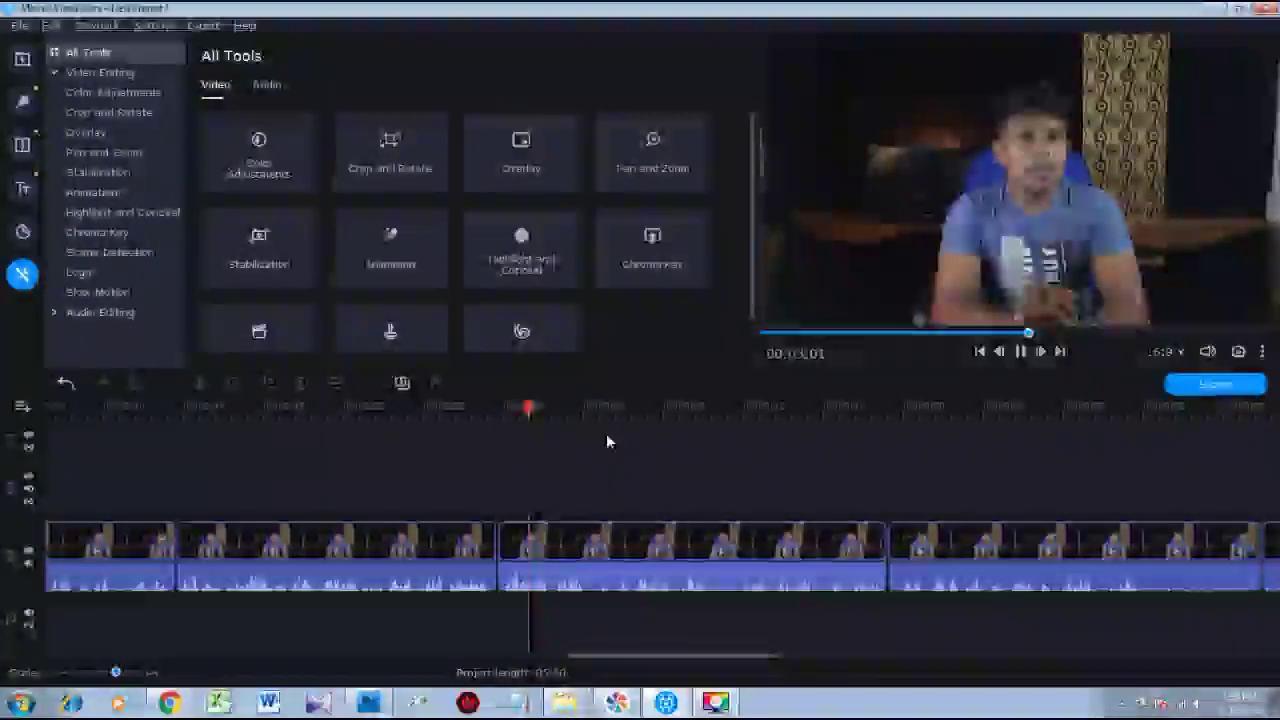
pyautogui.press('space')
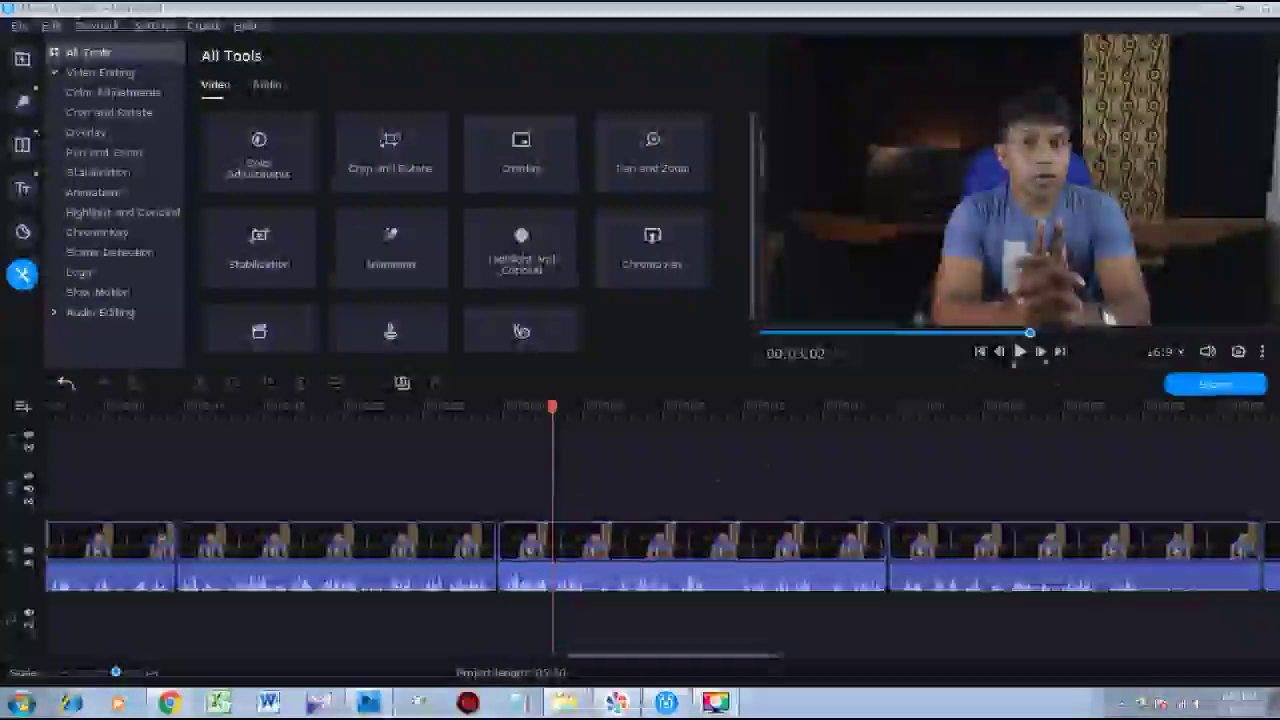
pyautogui.press('space')
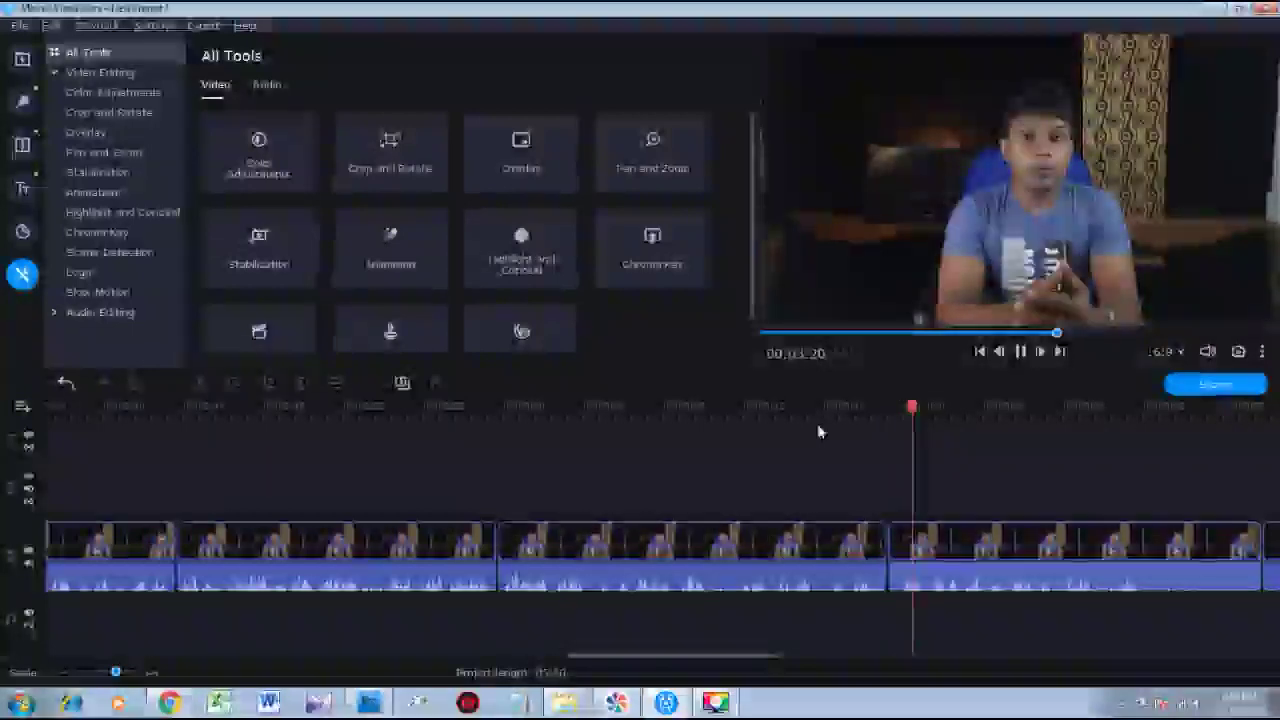
pyautogui.hscroll(5, 966, 491)
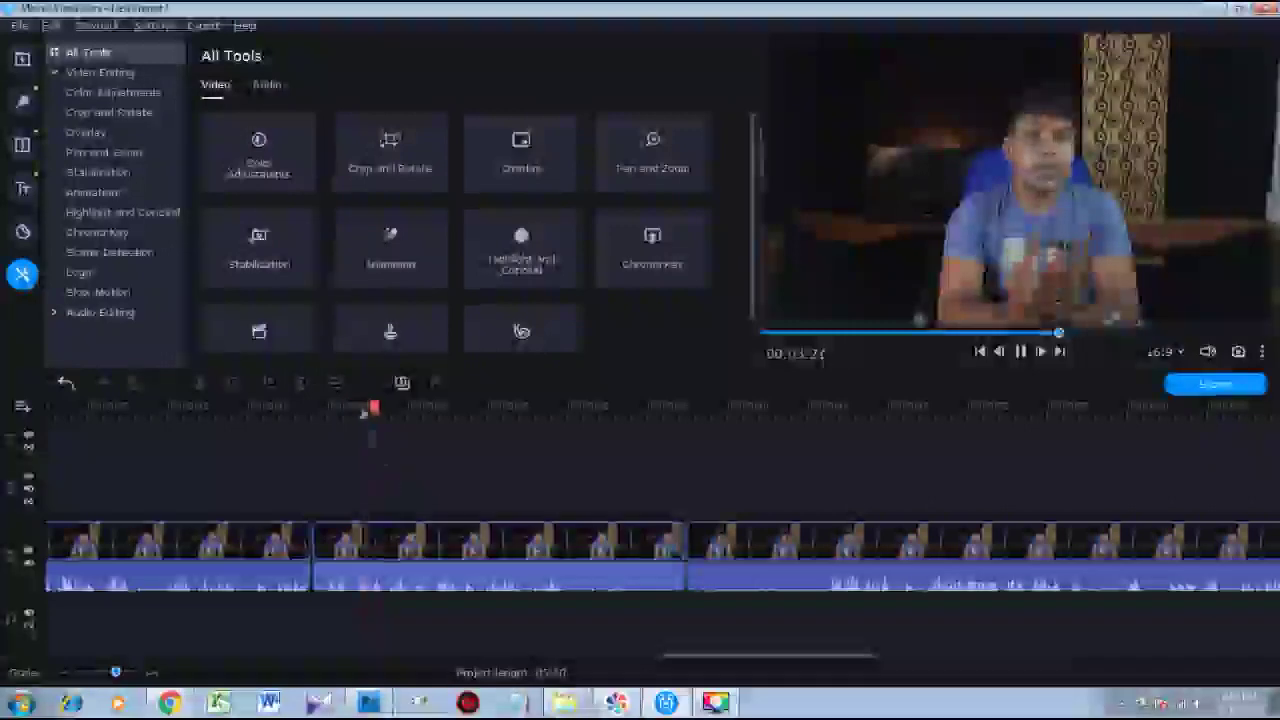
pyautogui.moveTo(384, 405); pyautogui.dragTo(320, 408)
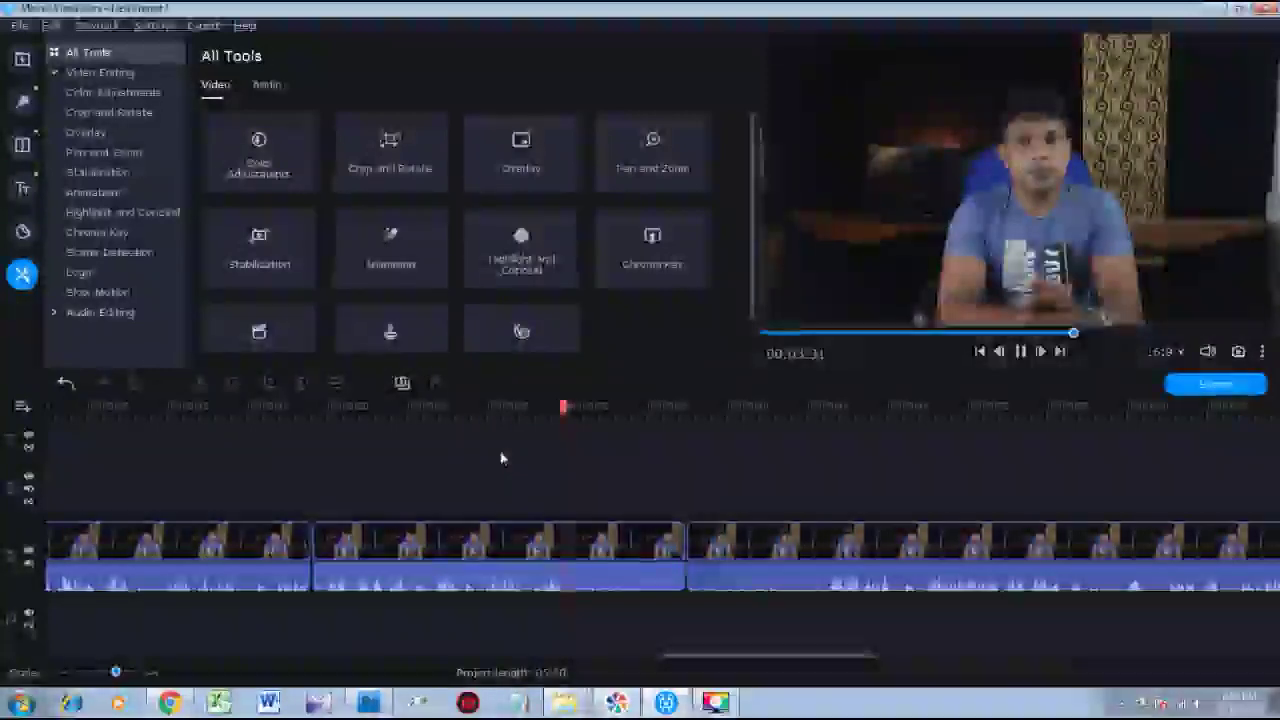
# Trim the silent end of the clip that starts near 00:03:19 and the silent opening of the clip after it.
pyautogui.click(627, 543)
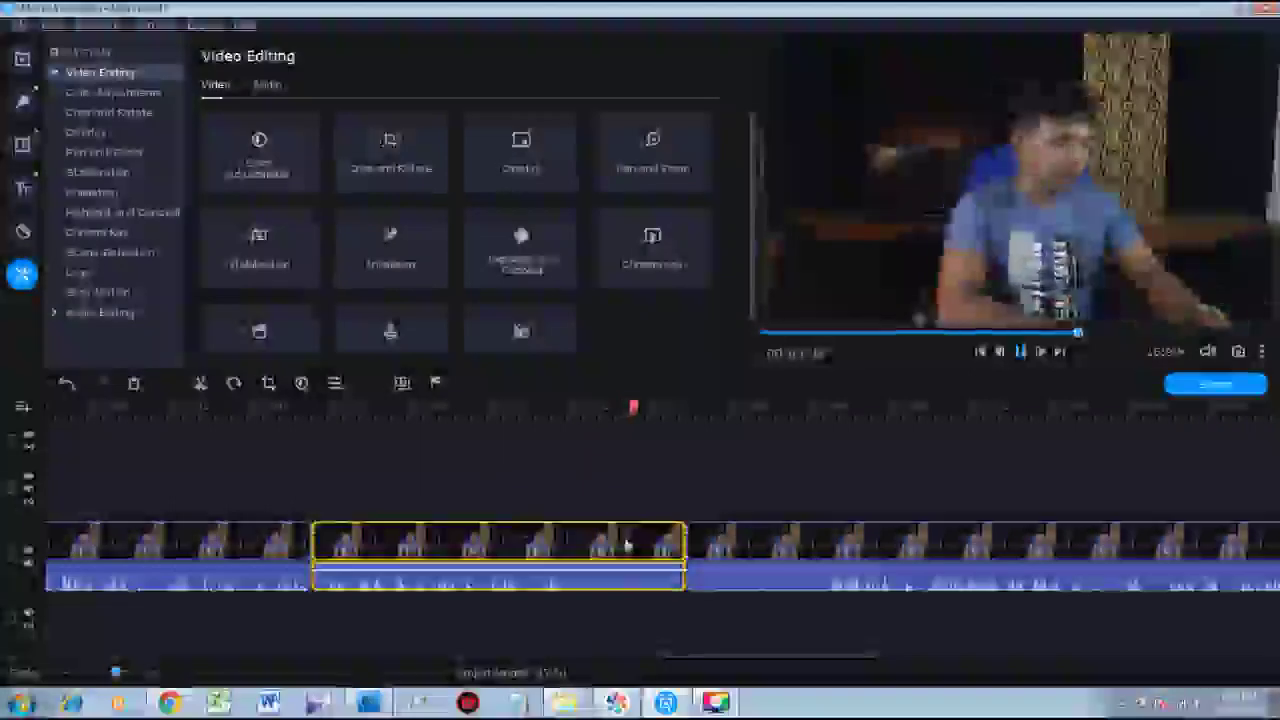
pyautogui.moveTo(688, 548)
pyautogui.mouseDown()
pyautogui.moveTo(579, 547)
pyautogui.moveTo(735, 550)
pyautogui.moveTo(712, 547)
pyautogui.mouseUp()
pyautogui.press('space')
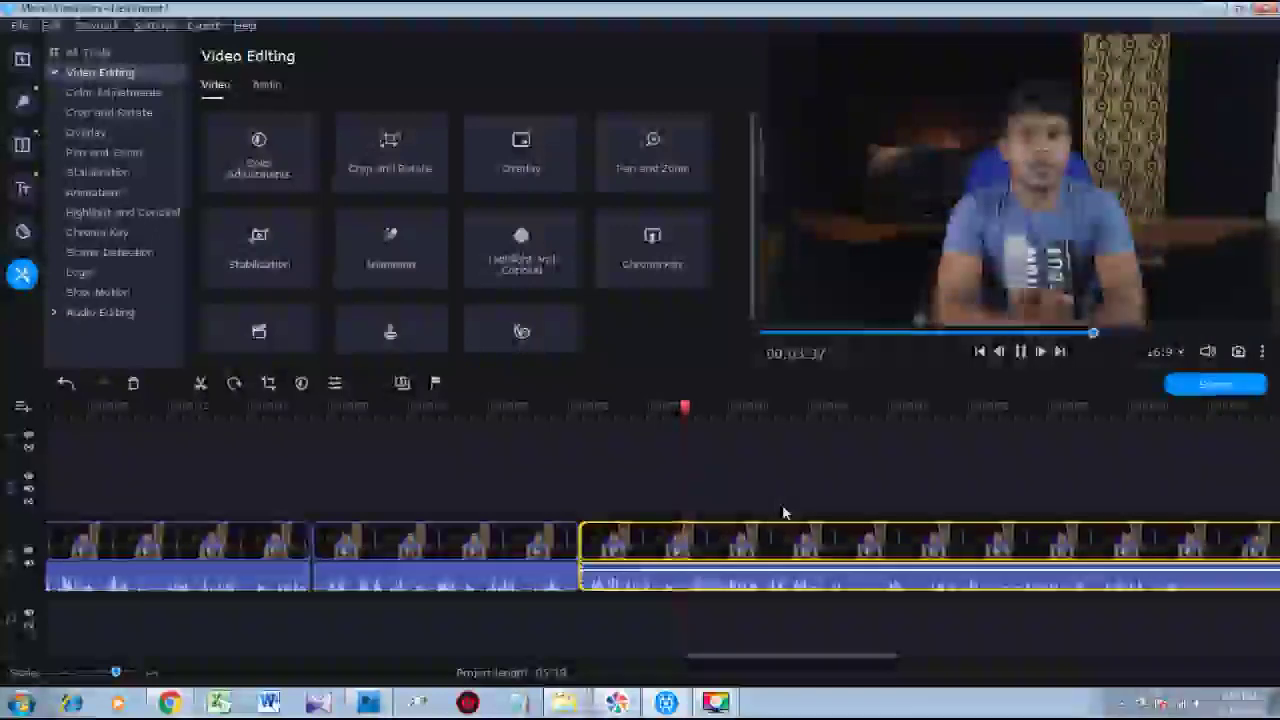
# Find the pause in the clip that starts at about 00:03:32 and split it at 00:03:49.
pyautogui.scroll(-4, 781, 512)
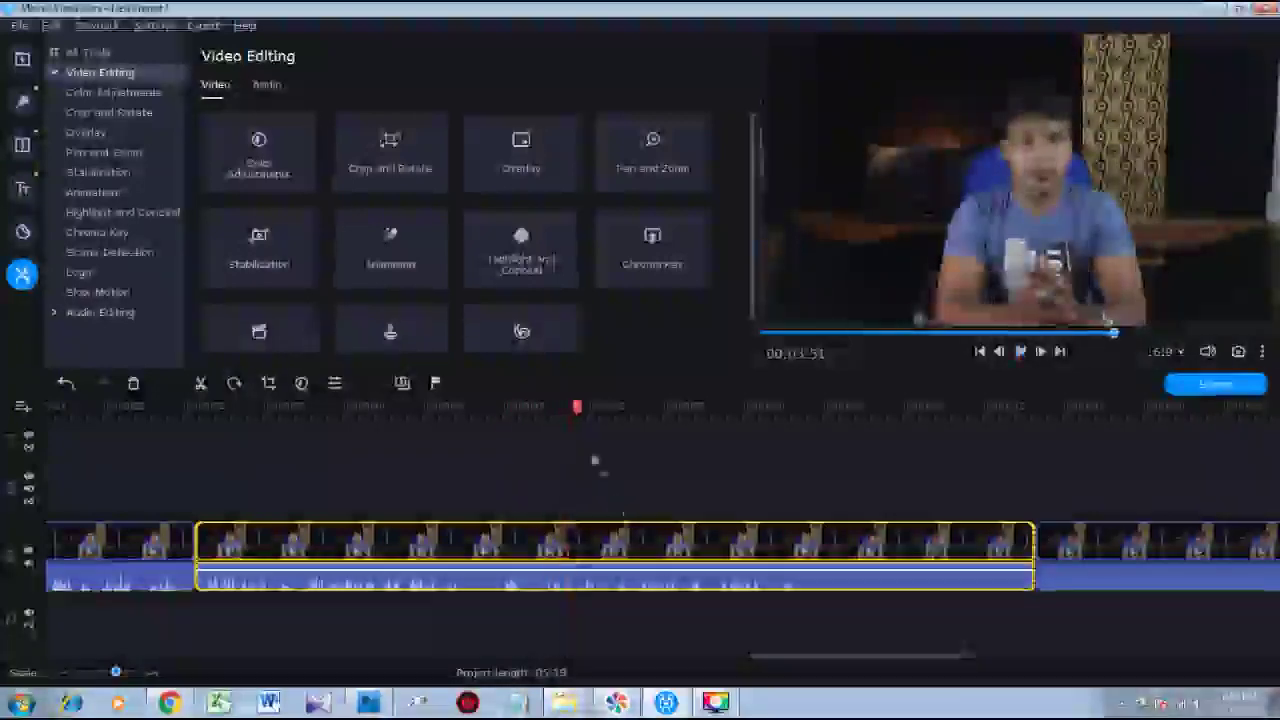
pyautogui.moveTo(577, 408); pyautogui.dragTo(540, 412)
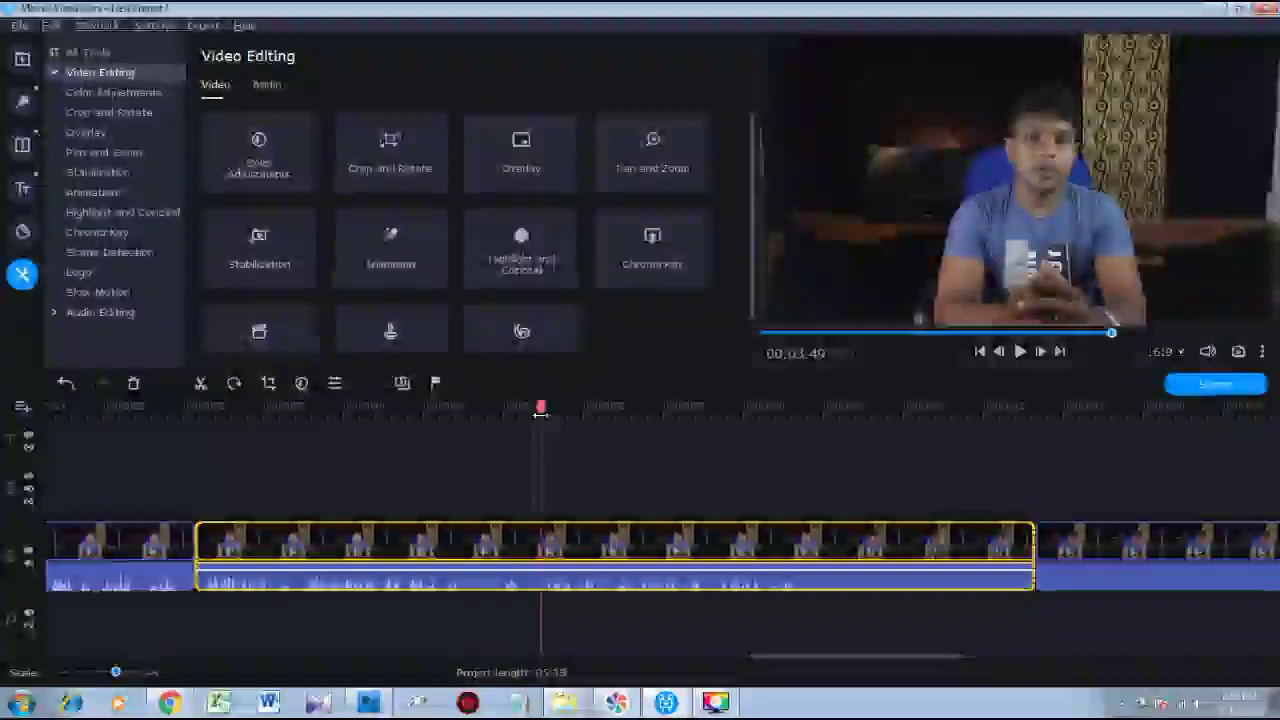
pyautogui.click(200, 383)
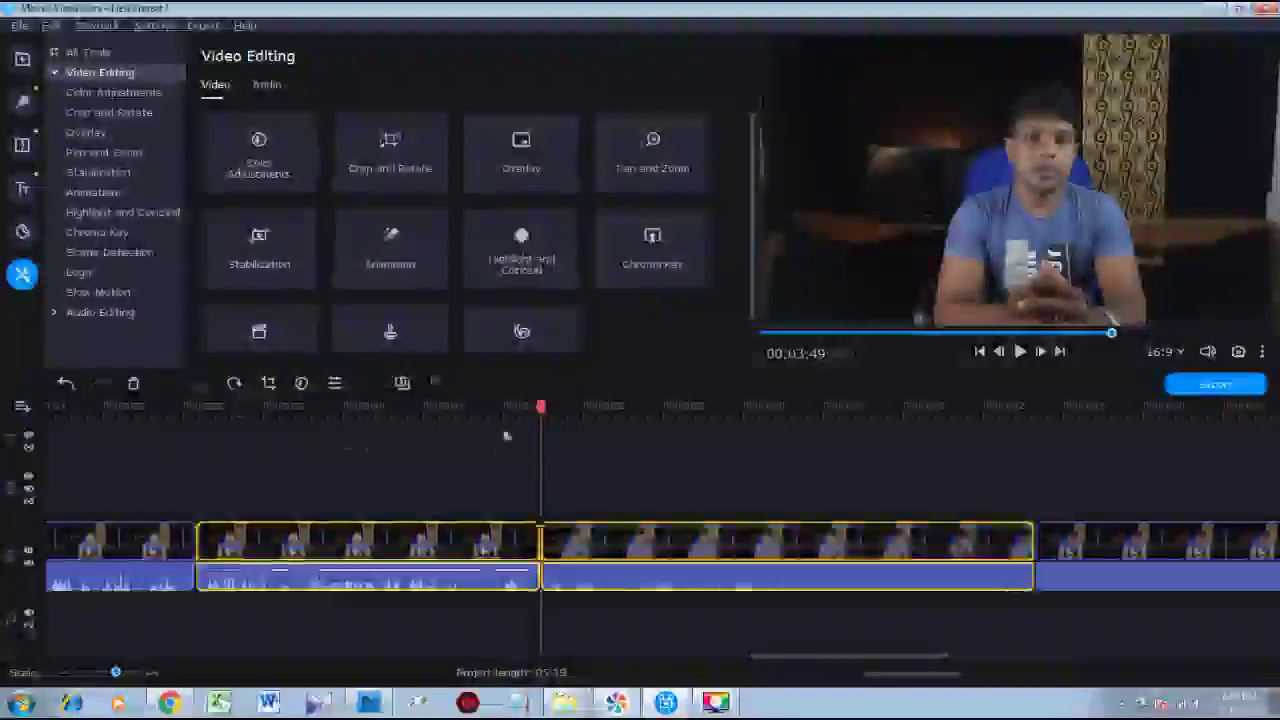
# Split the clip again at 00:03:47 and trim the pause around this new split.
pyautogui.moveTo(540, 408); pyautogui.dragTo(500, 412)
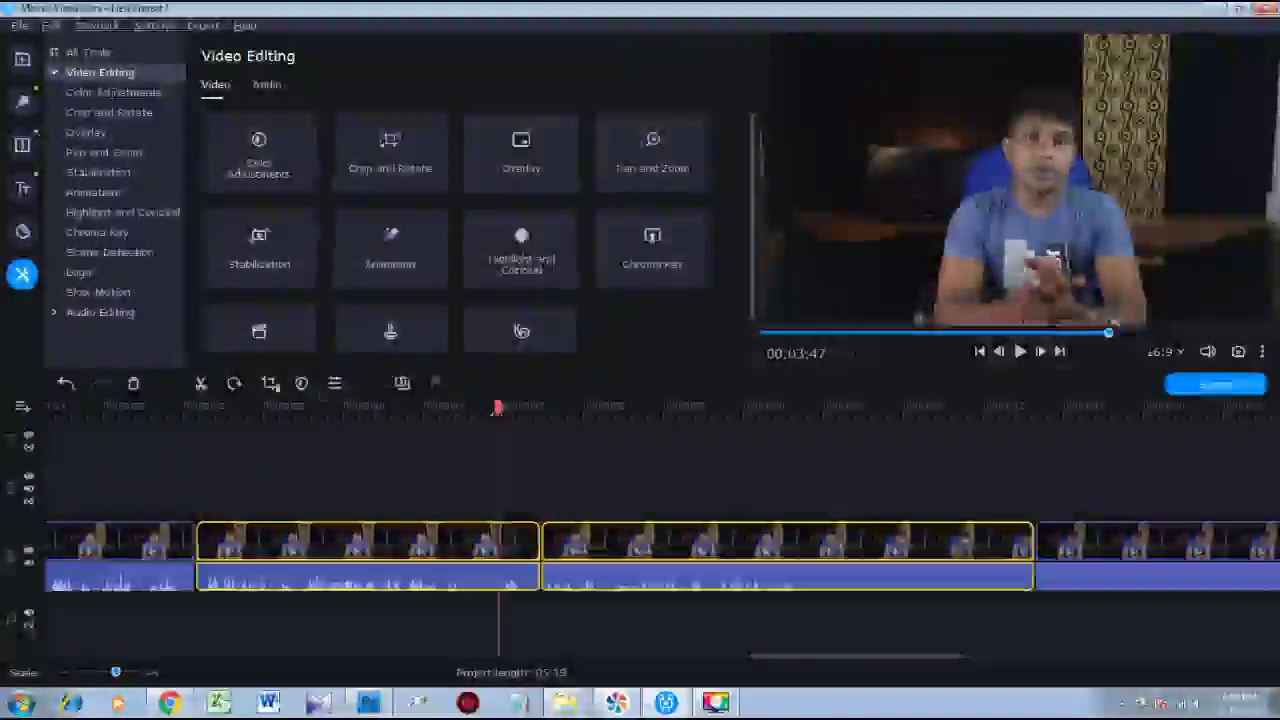
pyautogui.click(200, 383)
pyautogui.click(487, 550)
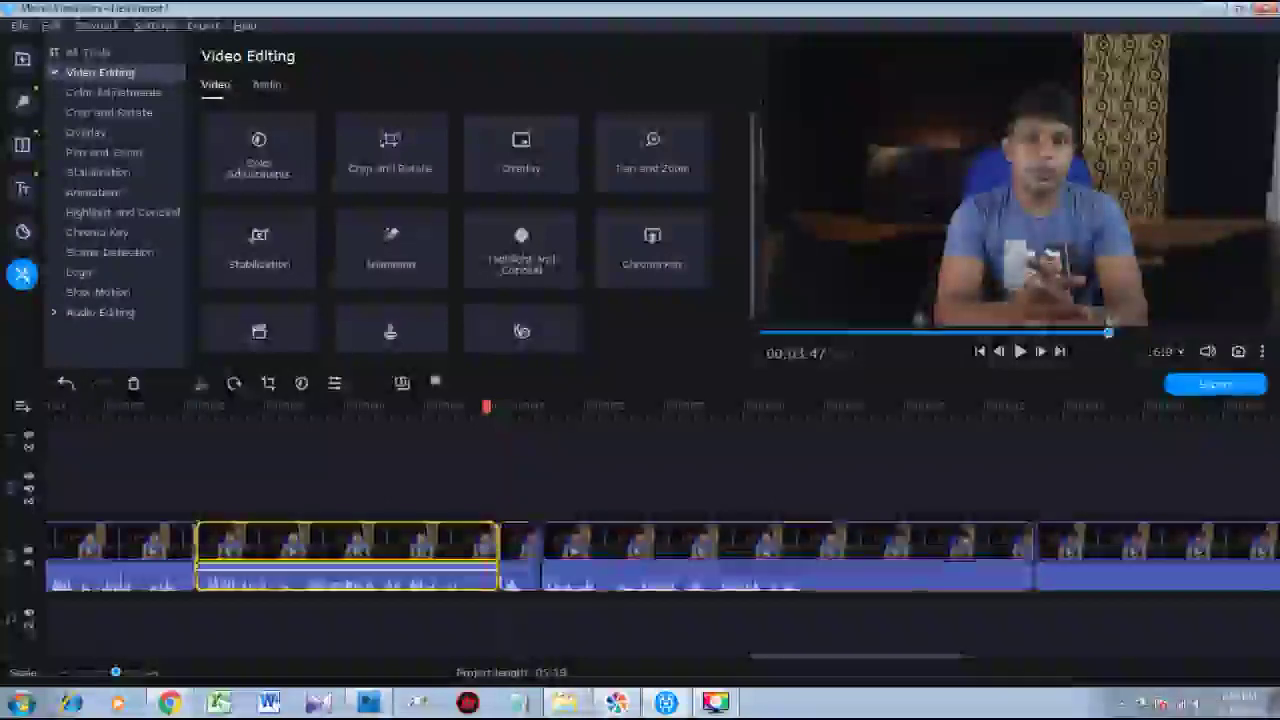
pyautogui.moveTo(497, 548)
pyautogui.mouseDown()
pyautogui.moveTo(468, 548)
pyautogui.moveTo(500, 548)
pyautogui.mouseUp()
pyautogui.click(497, 560)
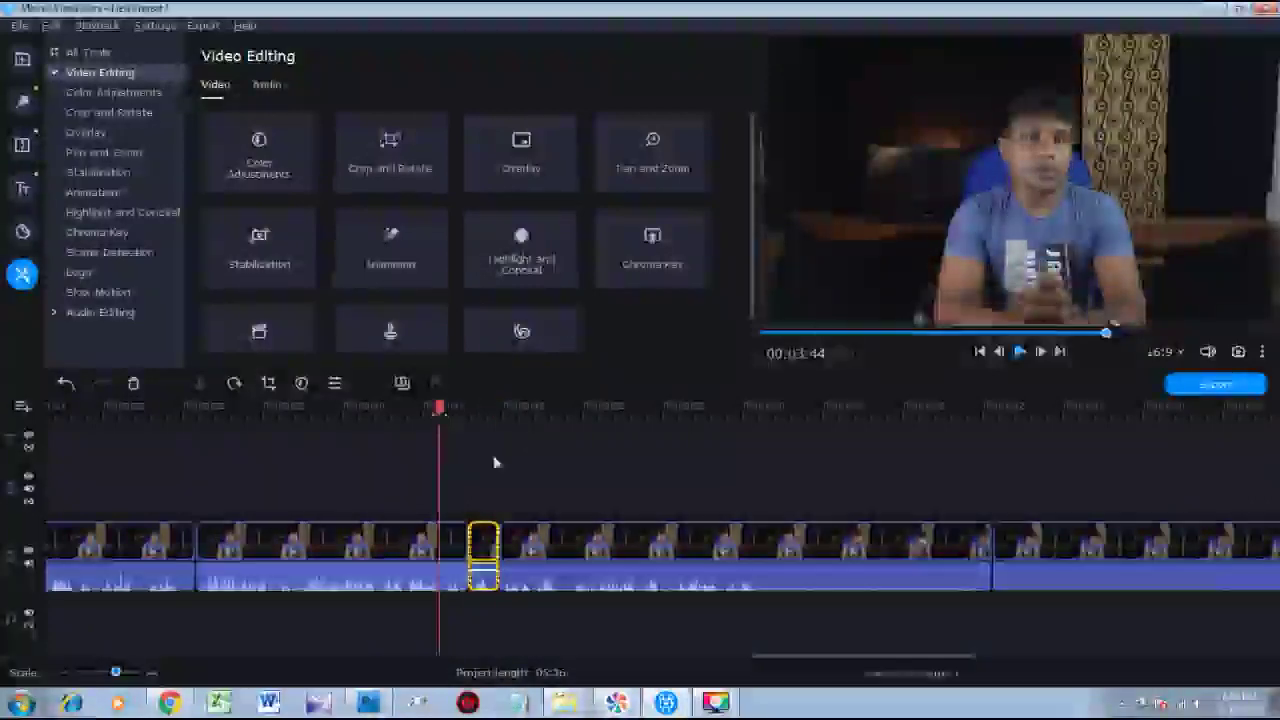
# Check the shortened joins, split the following clip at 00:03:50 and trim about 2 seconds off the opening of its second part.
pyautogui.press('space')
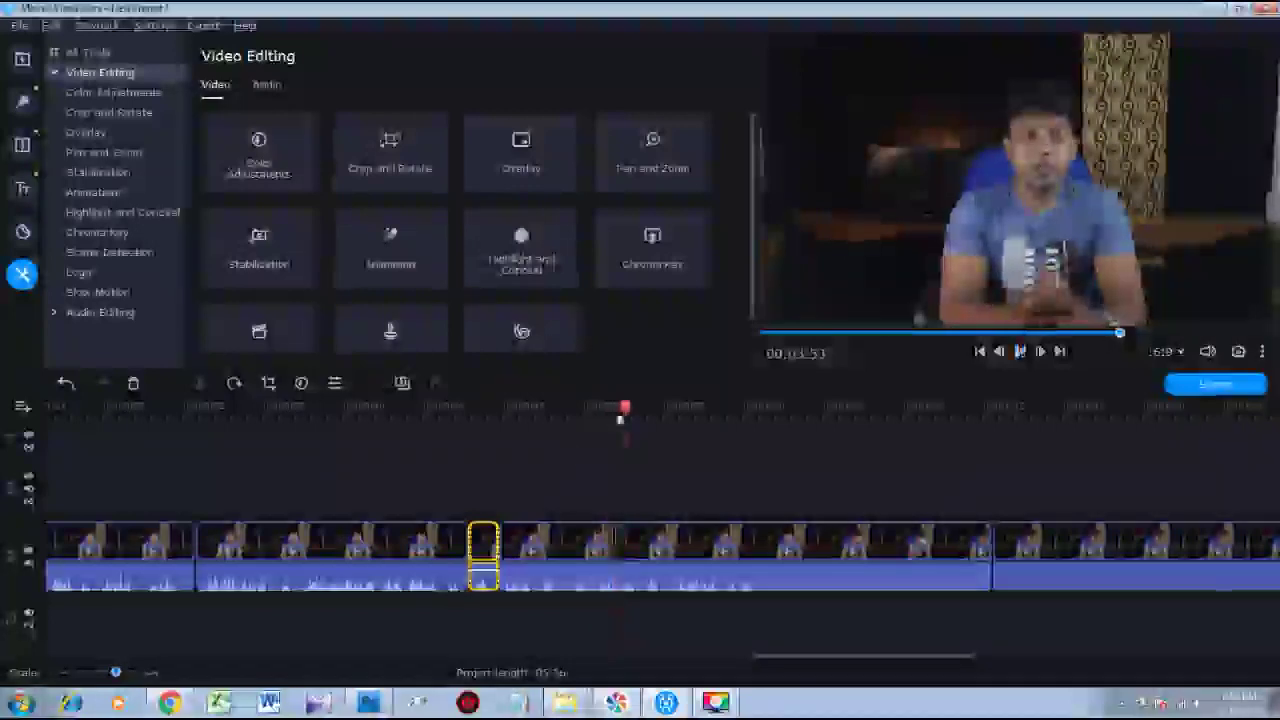
pyautogui.click(569, 407)
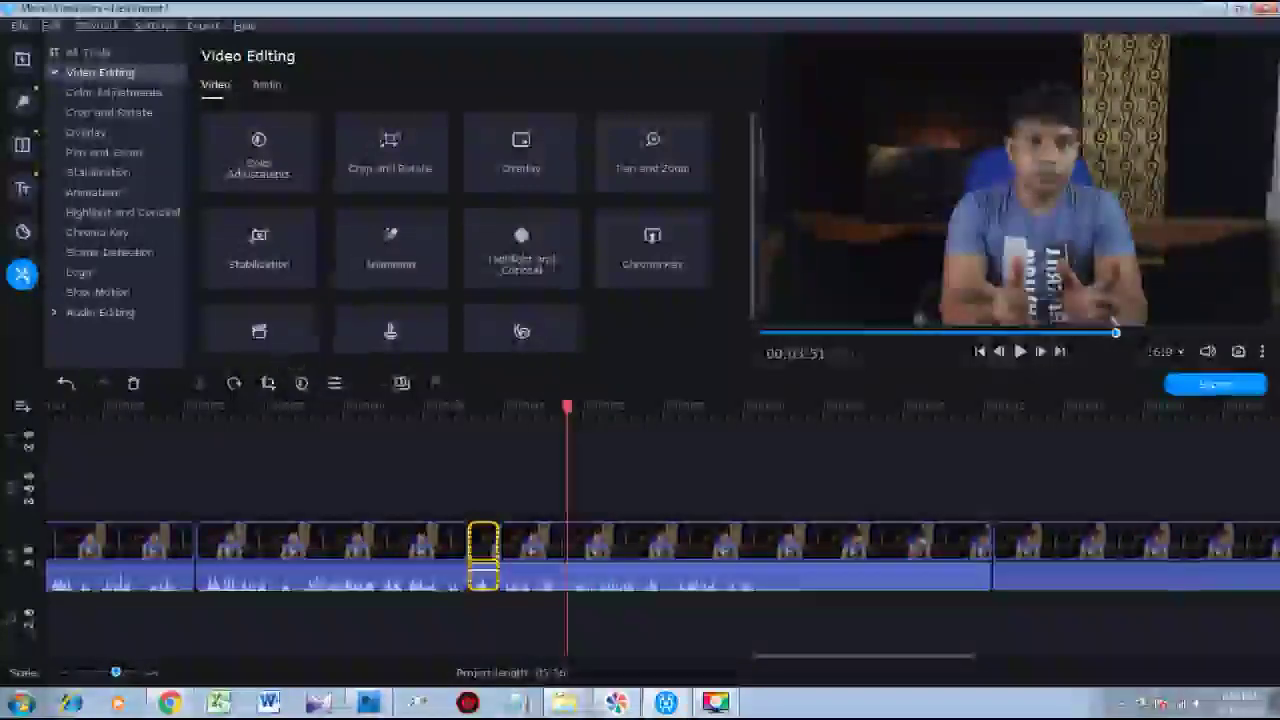
pyautogui.click(563, 538)
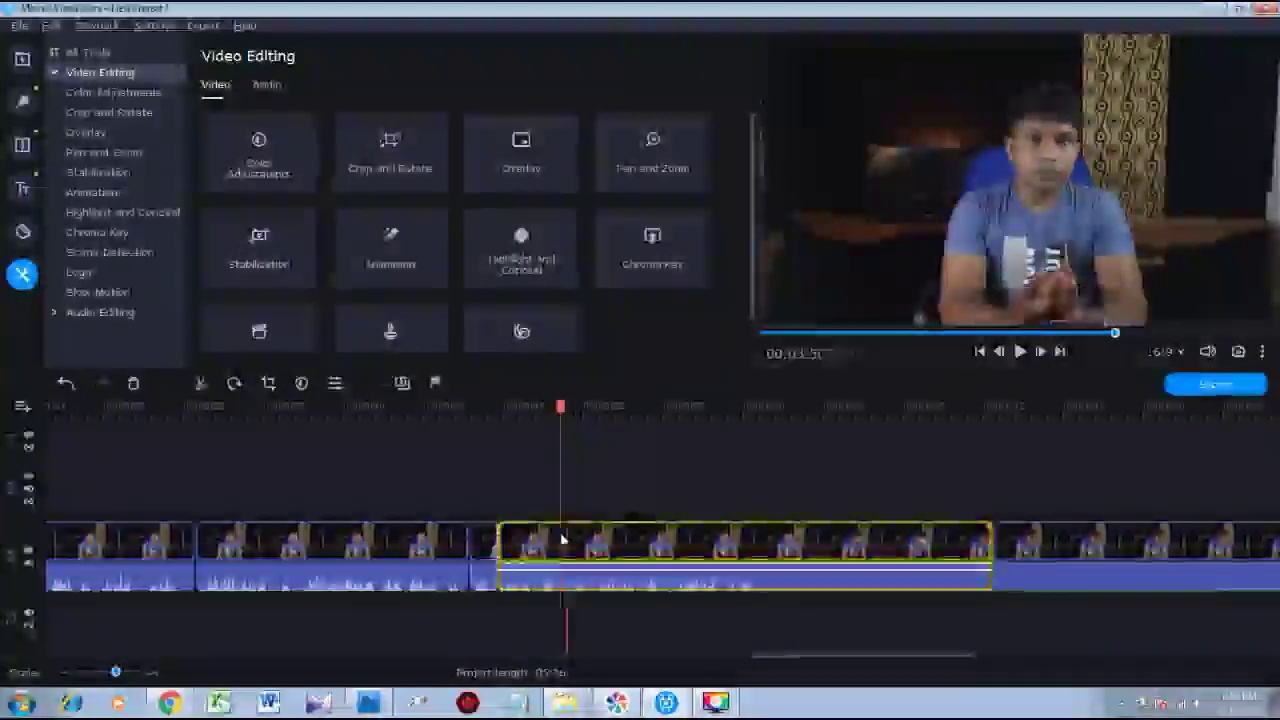
pyautogui.click(200, 384)
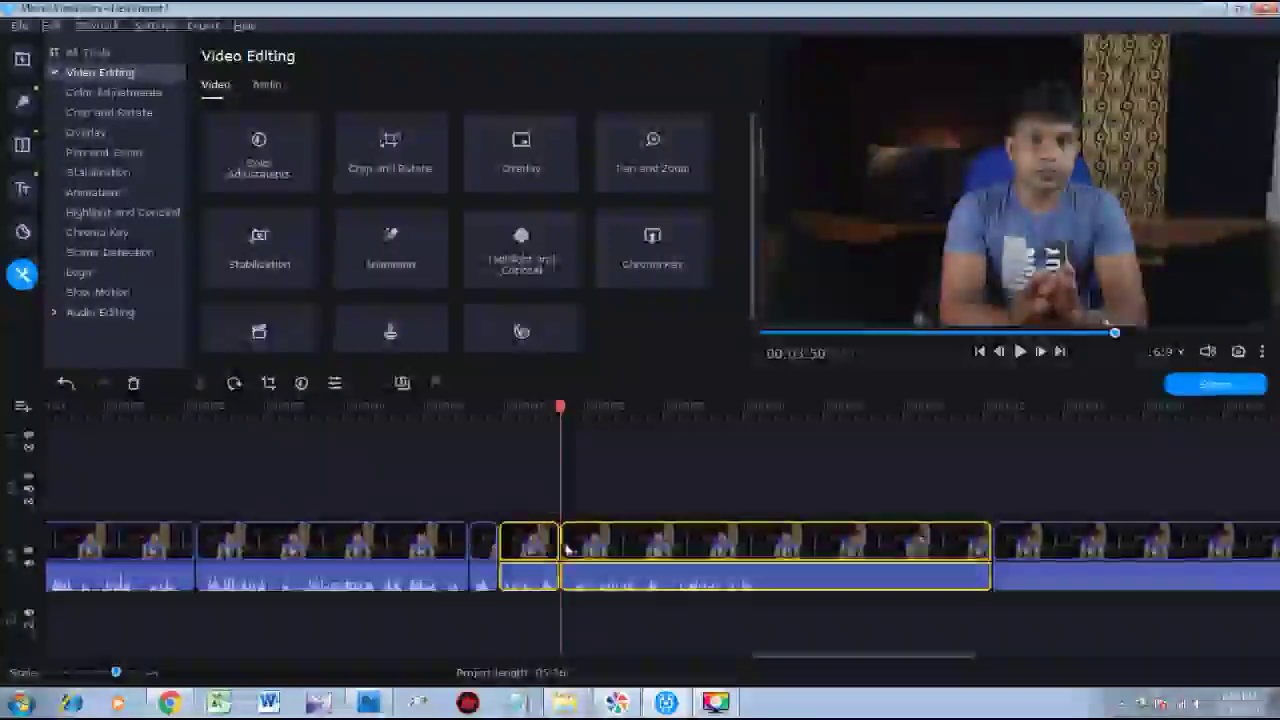
pyautogui.moveTo(563, 548); pyautogui.dragTo(594, 550)
pyautogui.press('space')
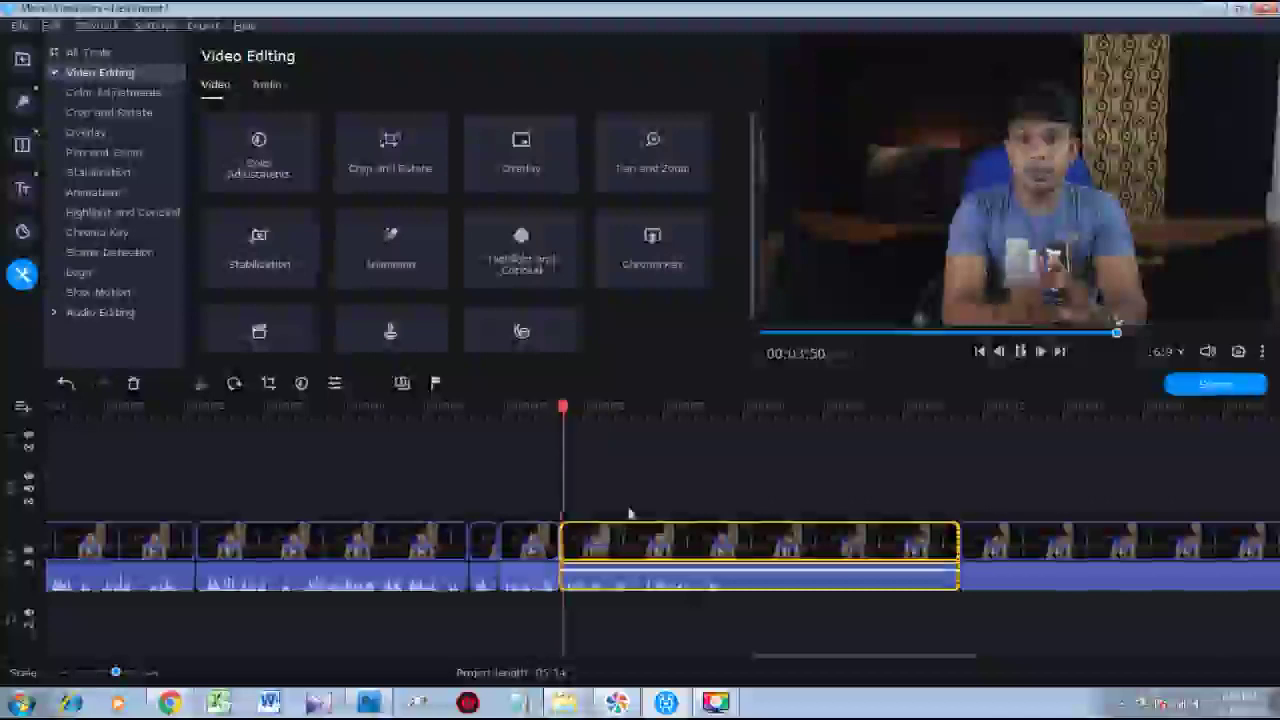
# Replay the join at 00:03:50, trim the silent end of that clip to about 00:03:59 and cut the silent opening of the next clip.
pyautogui.moveTo(583, 407); pyautogui.dragTo(515, 407)
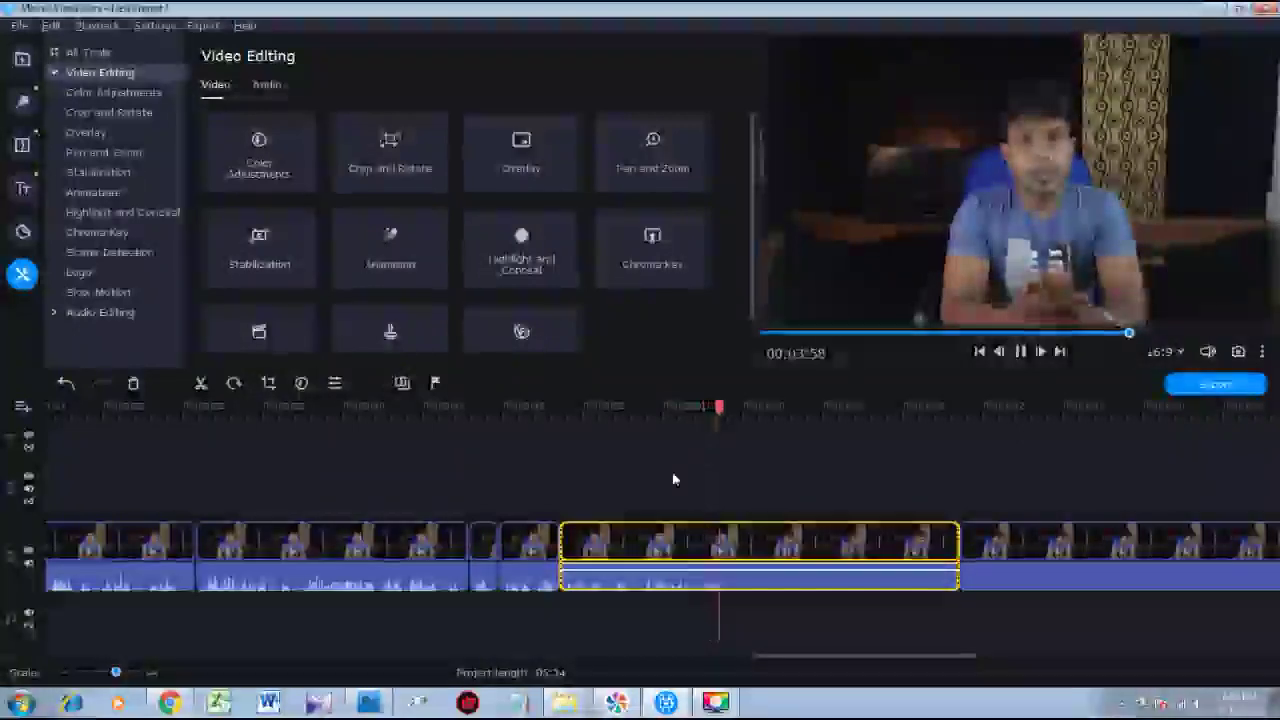
pyautogui.moveTo(958, 567); pyautogui.dragTo(1066, 560)
pyautogui.click(748, 560)
pyautogui.press('space')
# Play on through the clip that starts at about 00:03:59 and split it at 00:04:15.
pyautogui.scroll(-5, 880, 545)
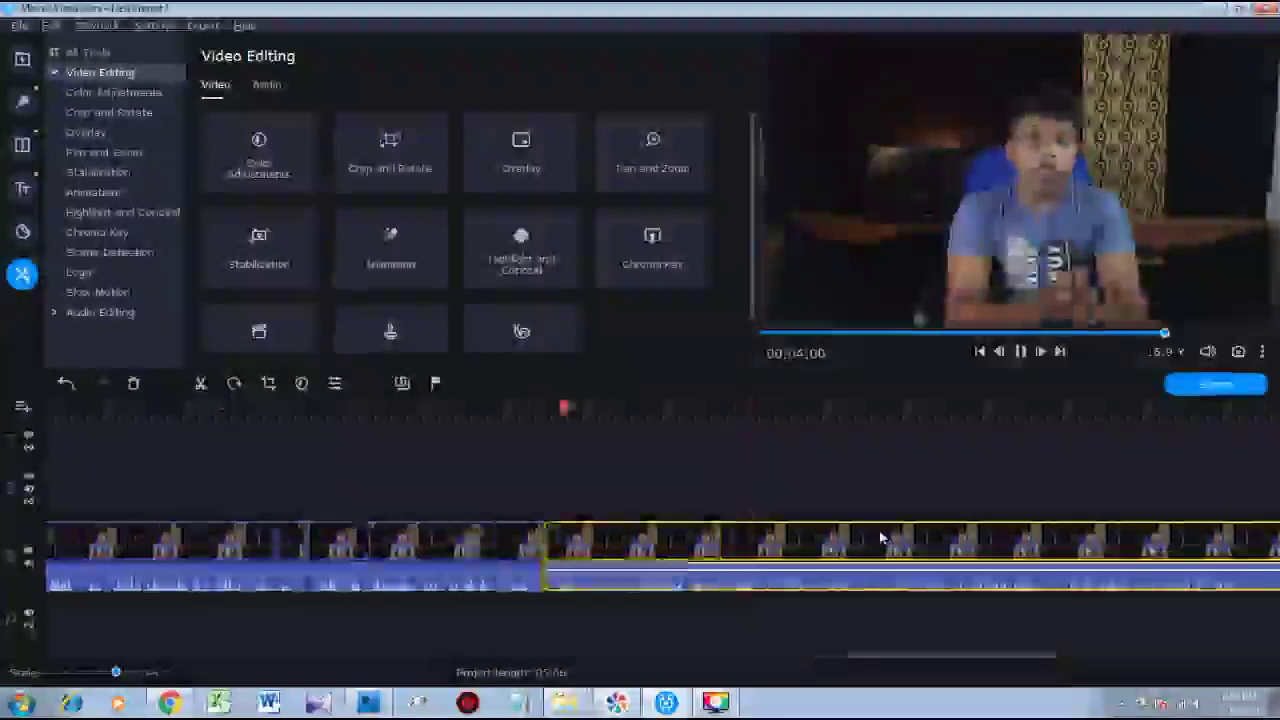
pyautogui.scroll(4, 739, 528)
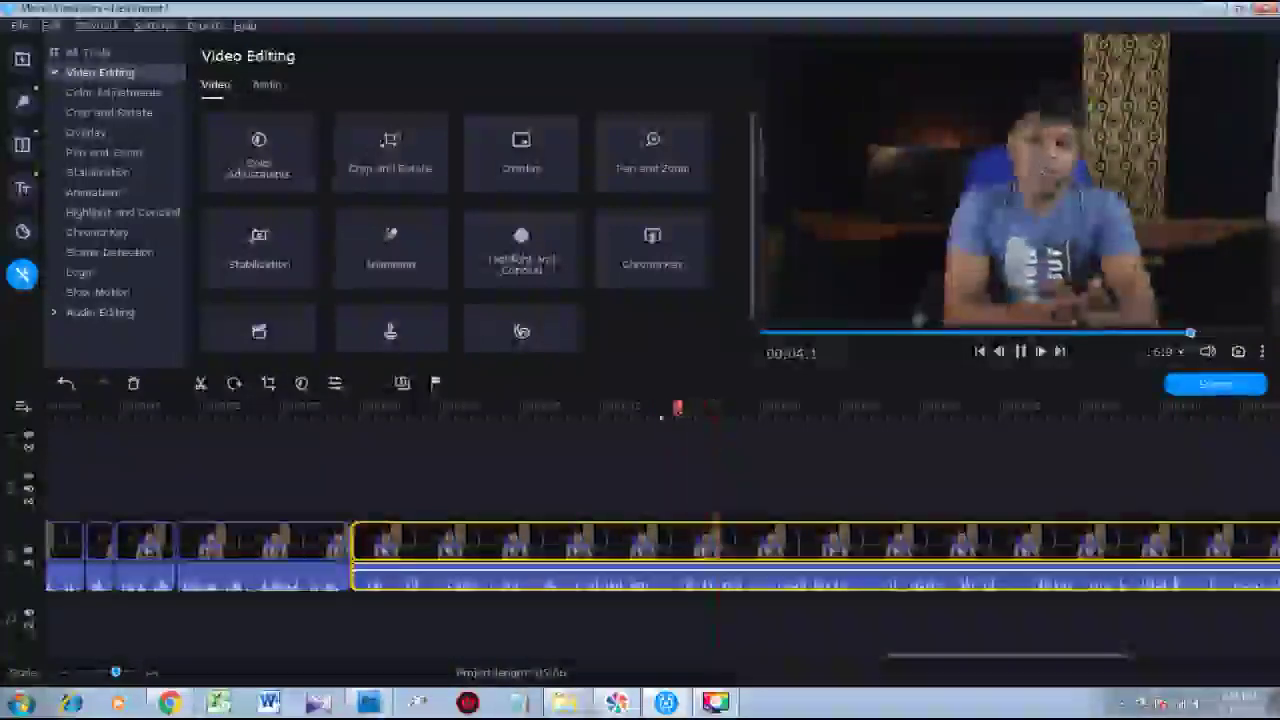
pyautogui.click(660, 416)
pyautogui.click(202, 385)
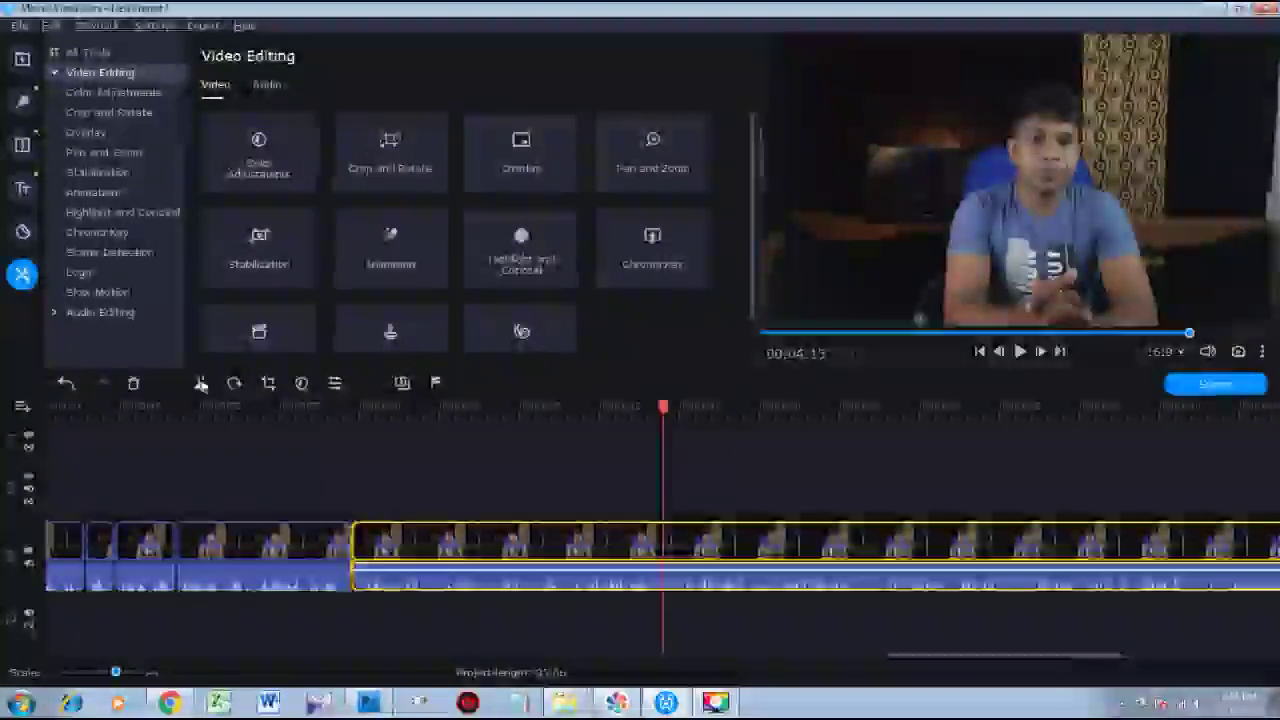
# Trim the pause on both sides of the split at 00:04:15, readjust the second part's opening and play on to 00:04:22.
pyautogui.click(649, 552)
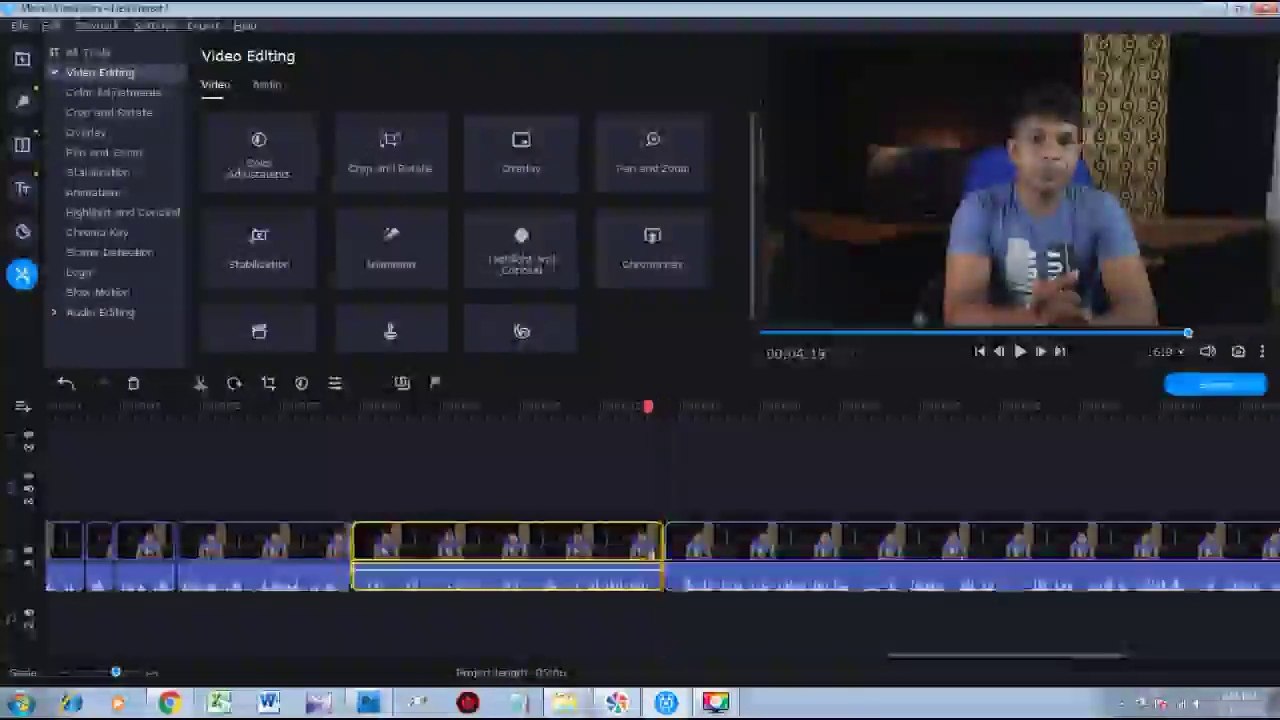
pyautogui.moveTo(663, 550)
pyautogui.mouseDown()
pyautogui.moveTo(656, 542)
pyautogui.moveTo(671, 550)
pyautogui.mouseUp()
pyautogui.click(697, 550)
pyautogui.press('space')
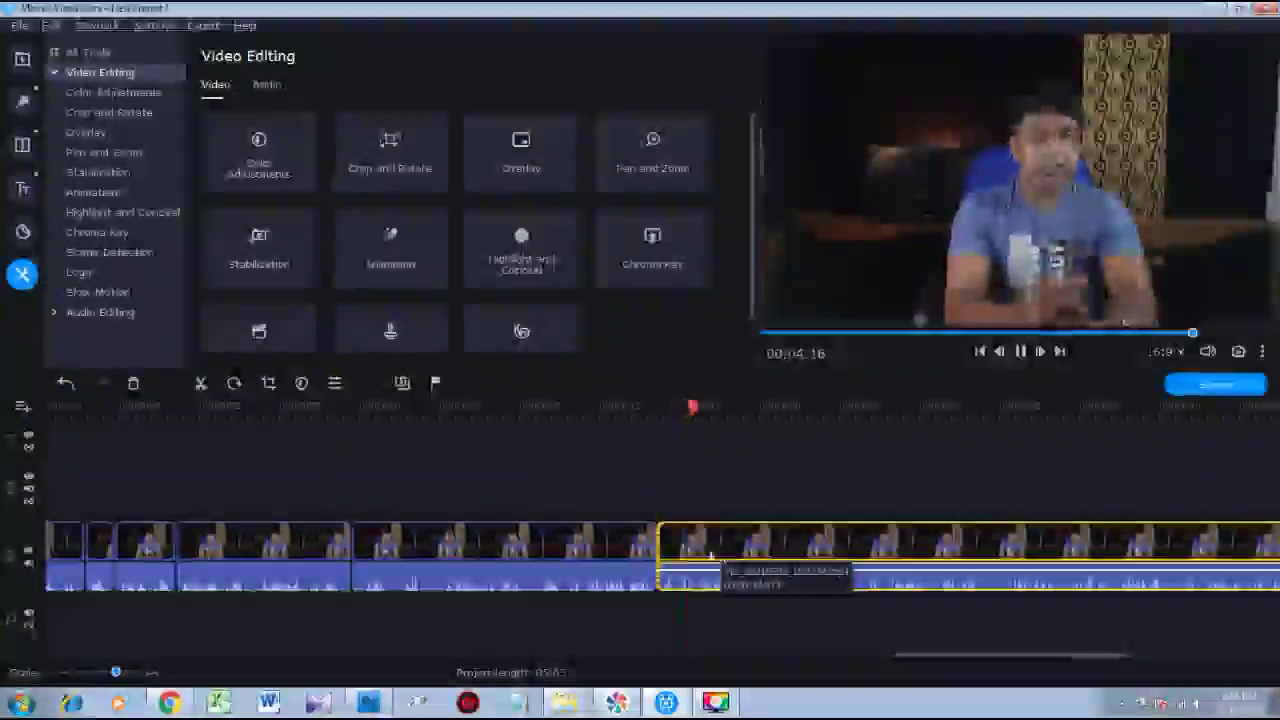
pyautogui.press('space')
pyautogui.moveTo(655, 546); pyautogui.dragTo(678, 546)
pyautogui.press('space')
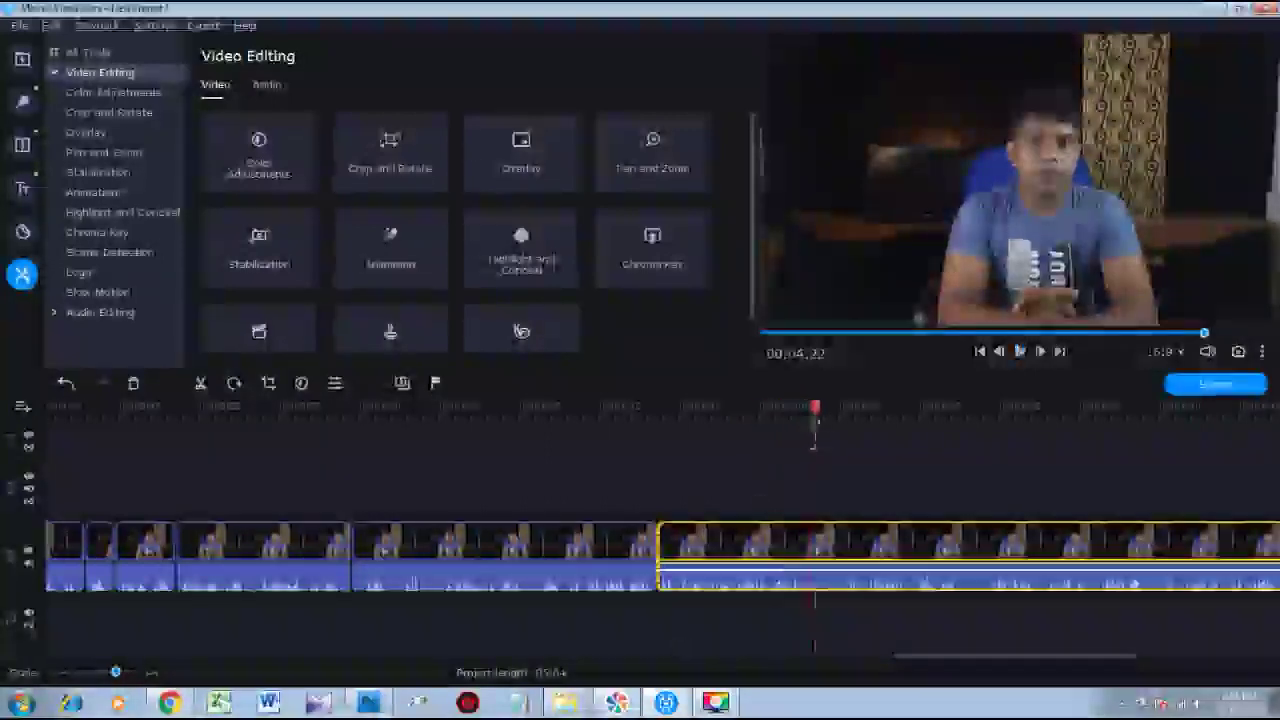
# Replay the opening of the clip that follows the 00:04:15 join, trim it up to about 00:04:19 and check the join.
pyautogui.moveTo(815, 405); pyautogui.dragTo(675, 408)
pyautogui.press('space')
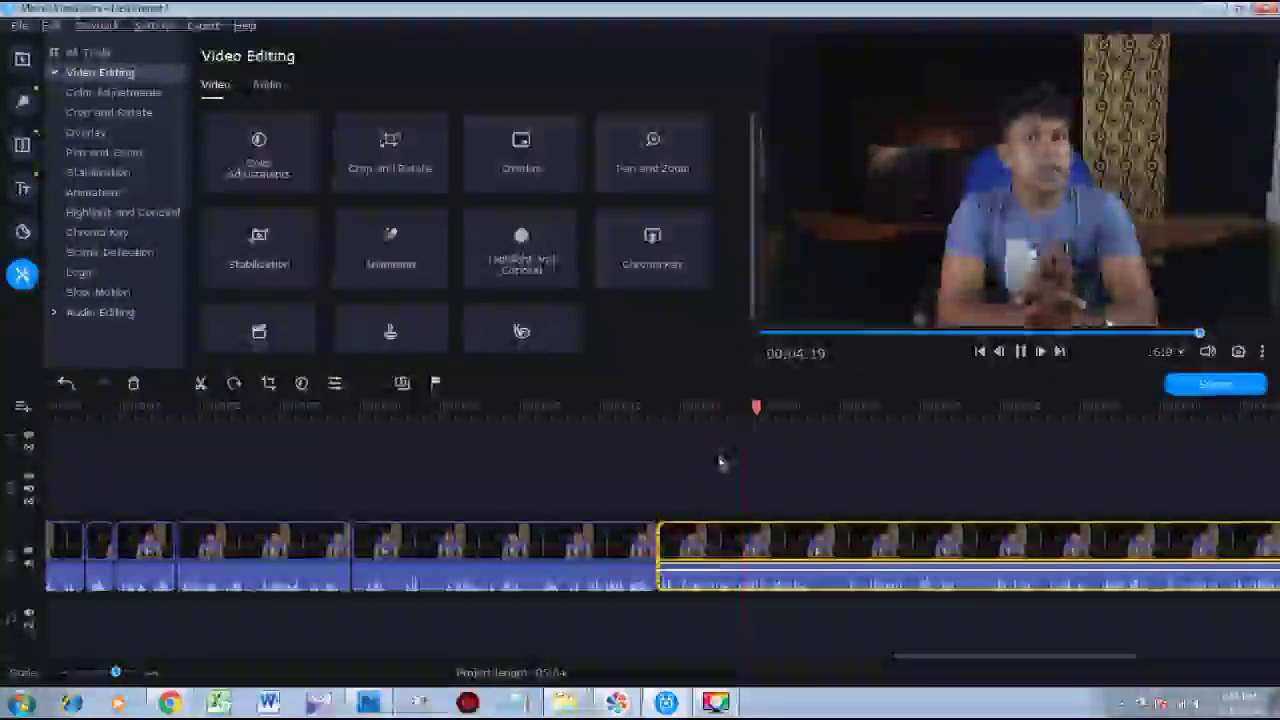
pyautogui.press('space')
pyautogui.moveTo(787, 408); pyautogui.dragTo(737, 418)
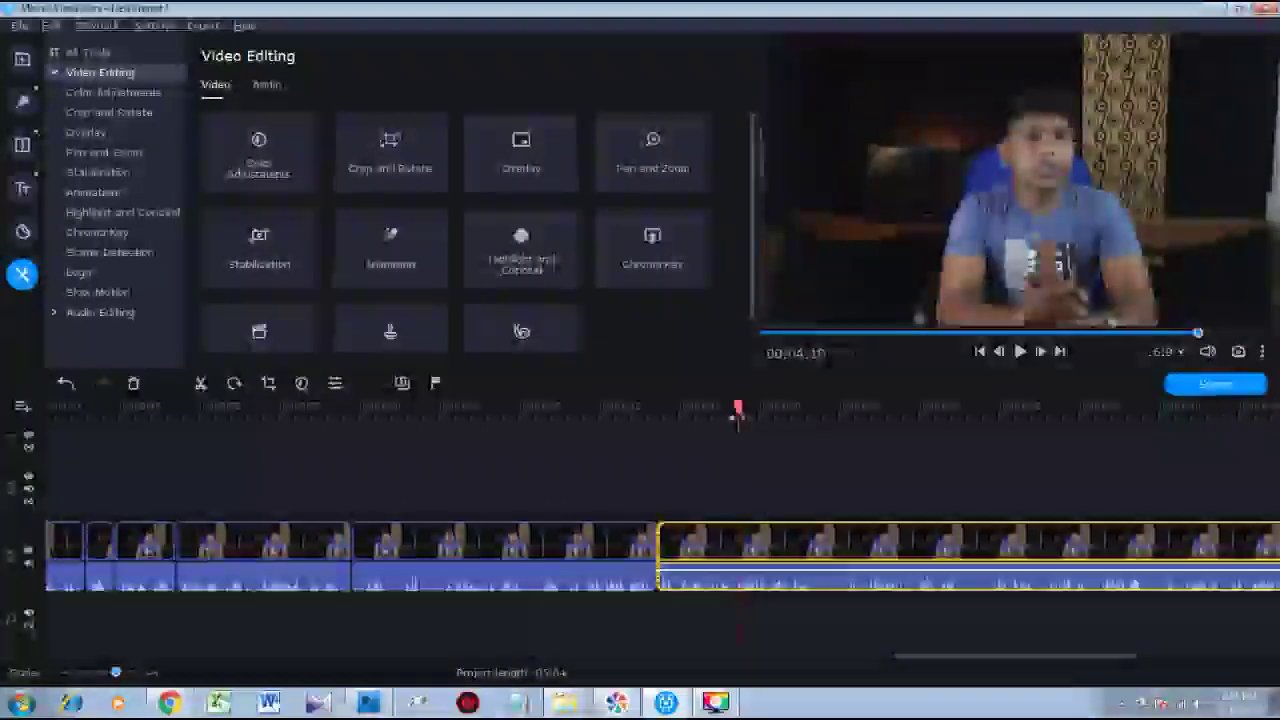
pyautogui.moveTo(661, 545); pyautogui.dragTo(736, 549)
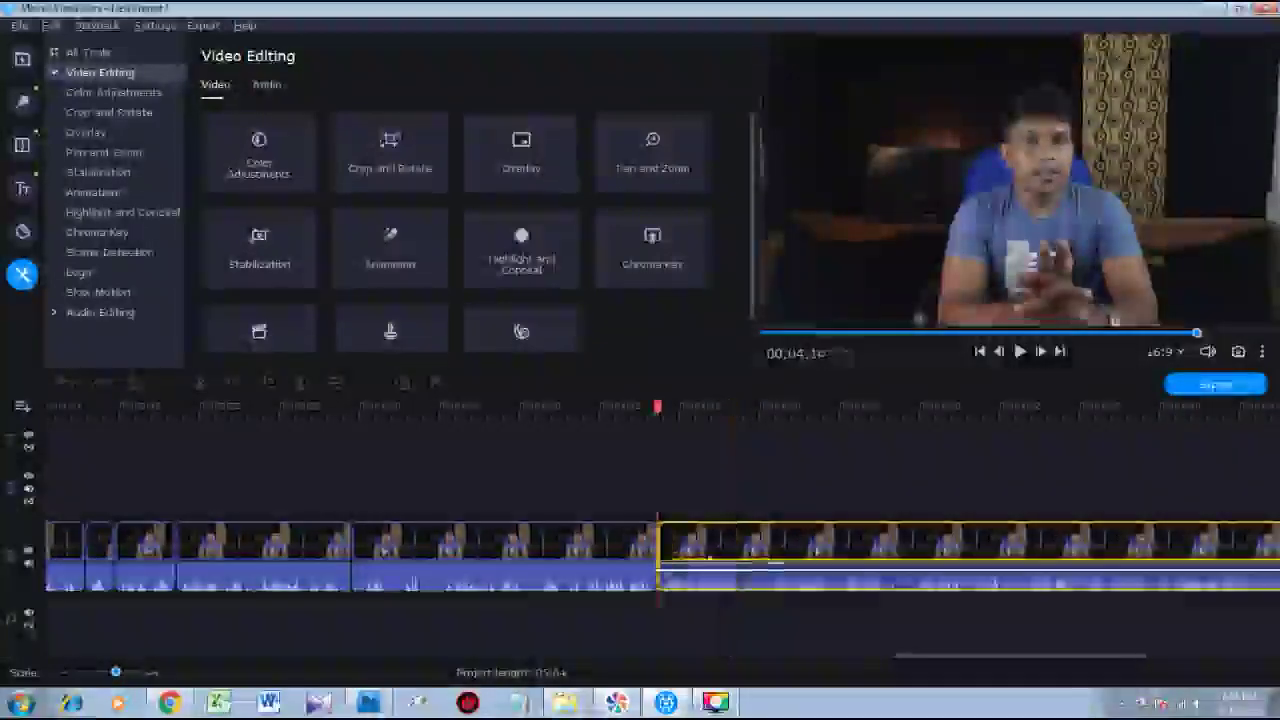
pyautogui.click(630, 408)
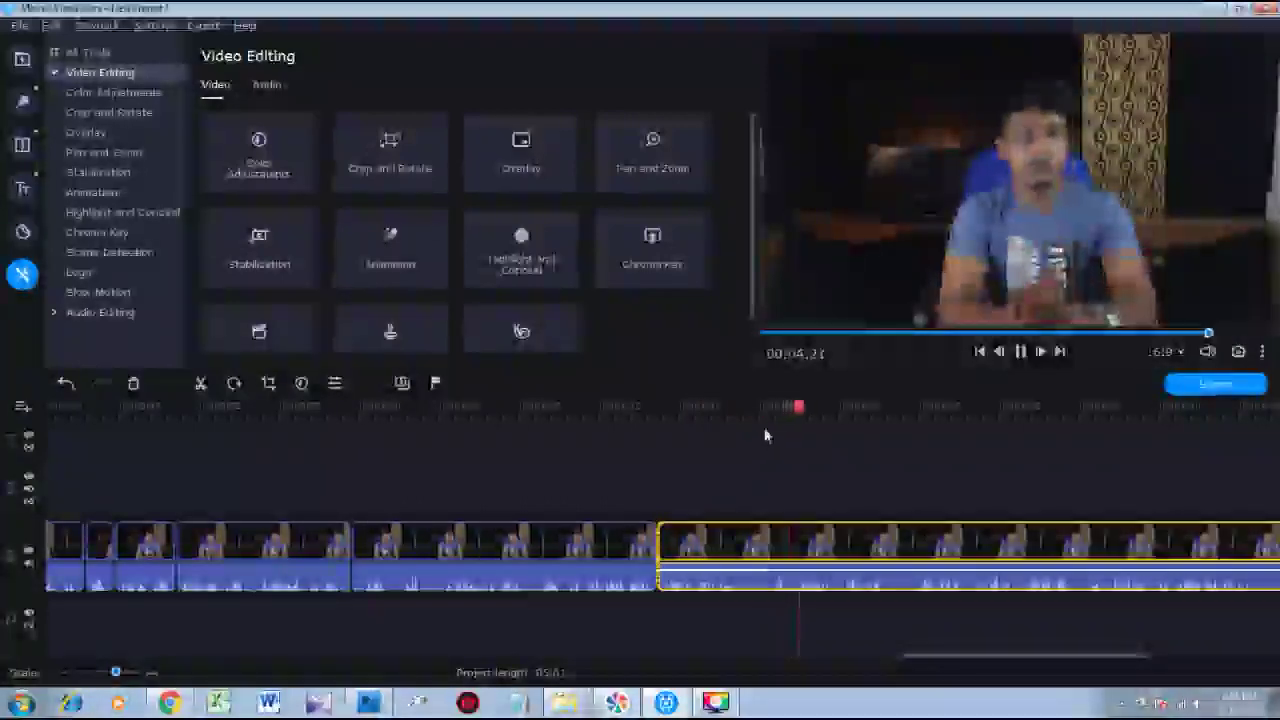
# Split the last clip at the pause at 00:04:19 and trim about 2 seconds off the opening of its second part.
pyautogui.click(753, 427)
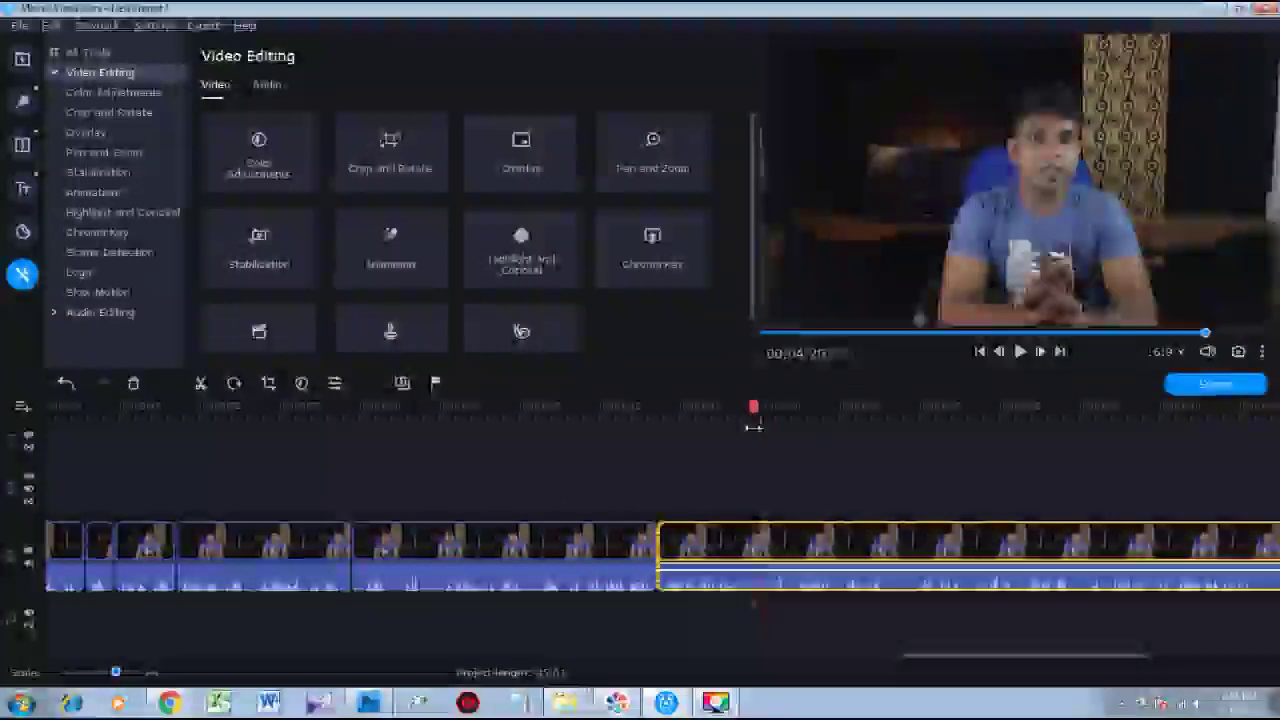
pyautogui.moveTo(744, 427); pyautogui.dragTo(741, 432)
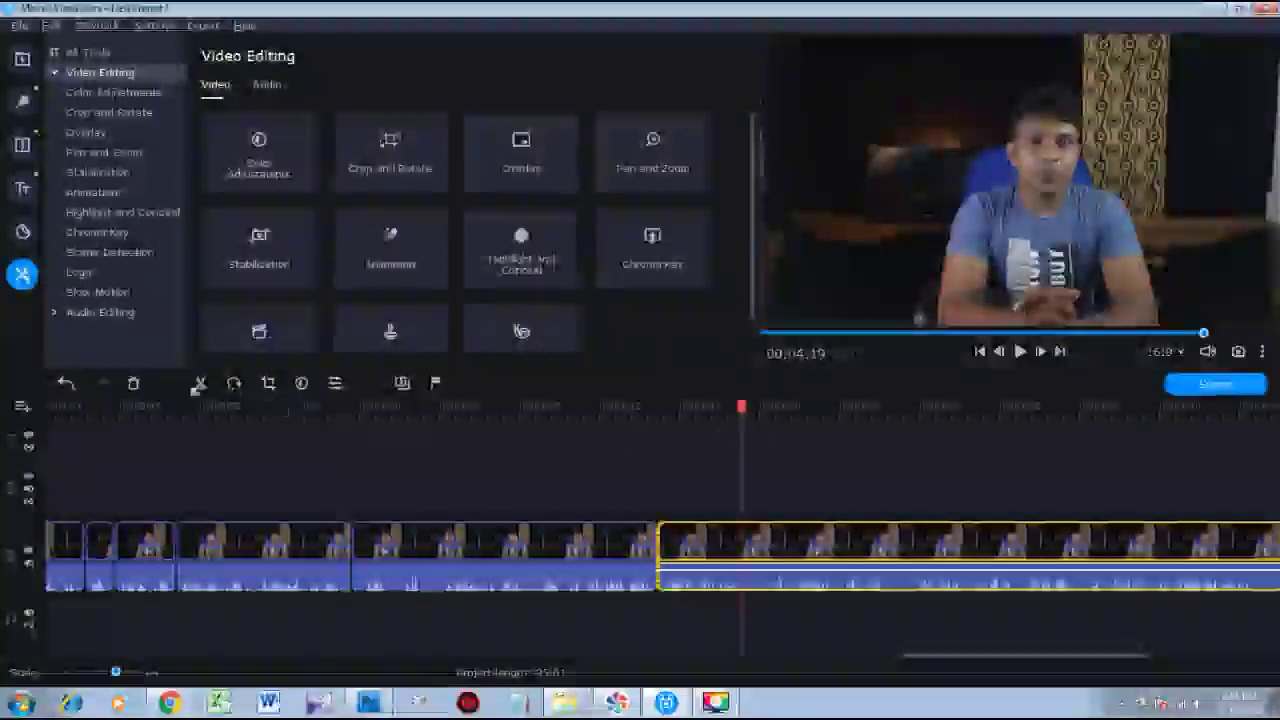
pyautogui.click(200, 383)
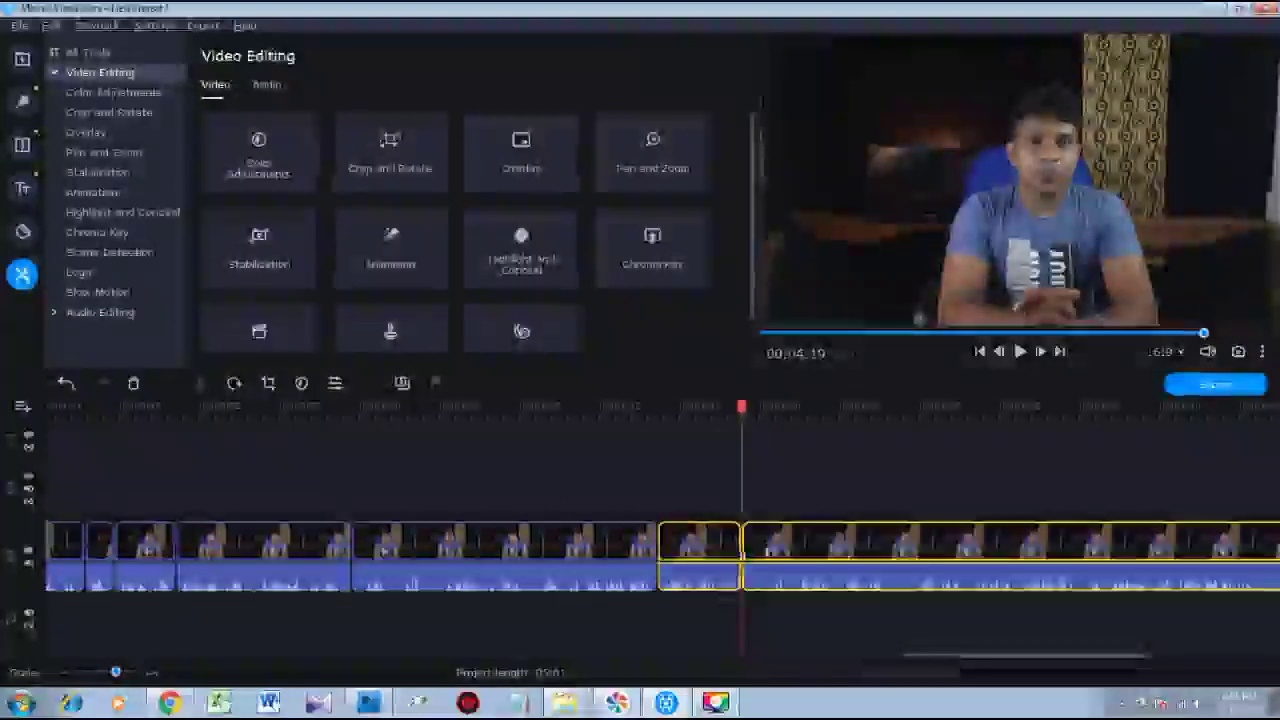
pyautogui.click(753, 550)
pyautogui.moveTo(739, 545); pyautogui.dragTo(780, 553)
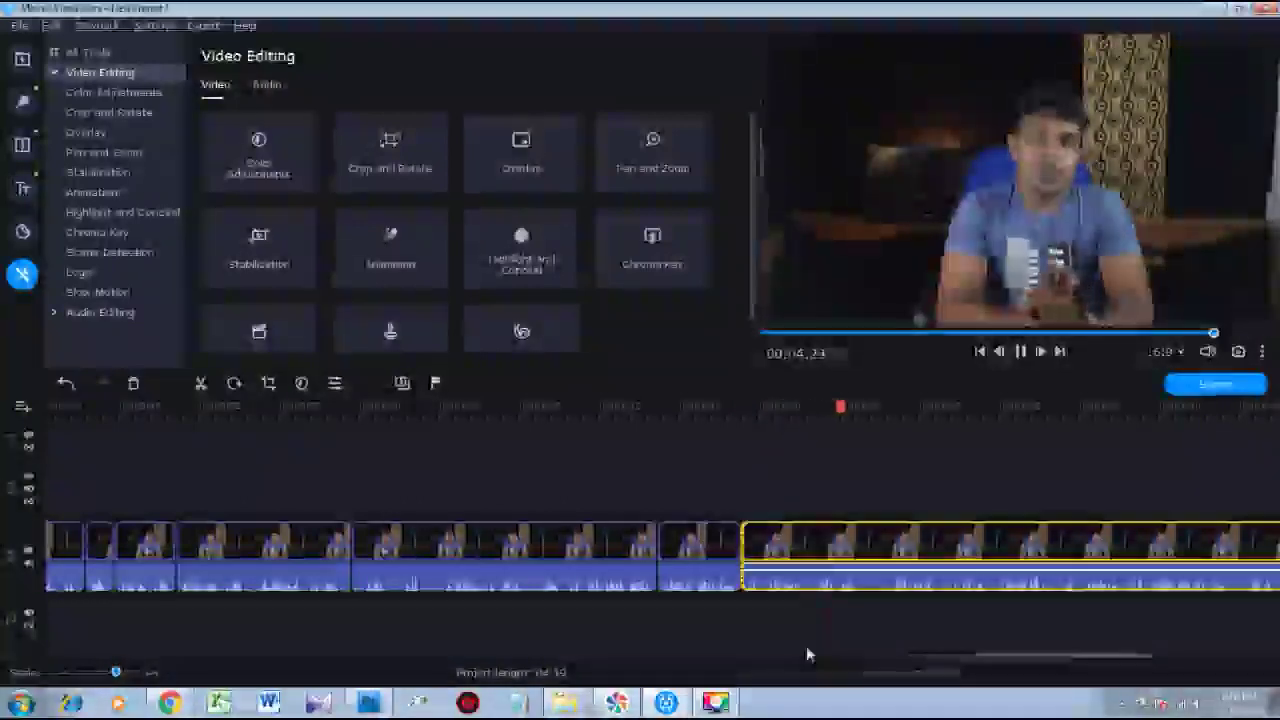
# Split the last clip at 00:04:25 and trim the pause on both sides of the split.
pyautogui.press('space')
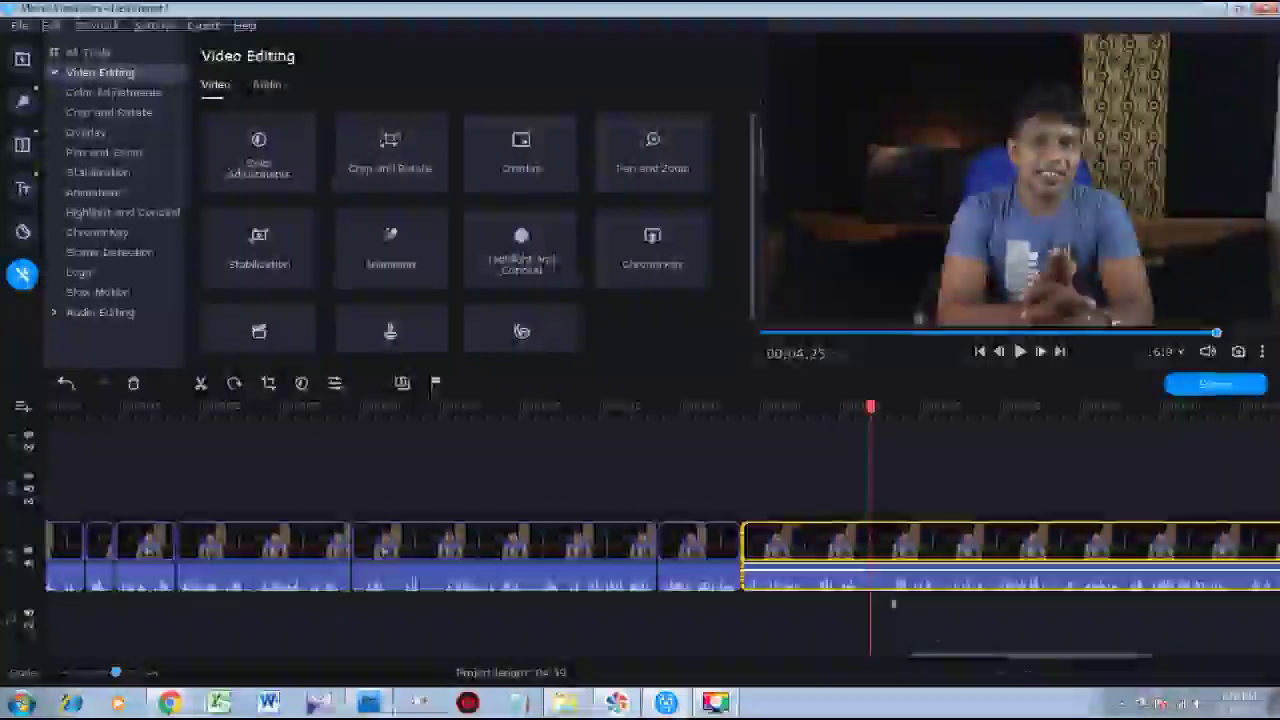
pyautogui.click(200, 383)
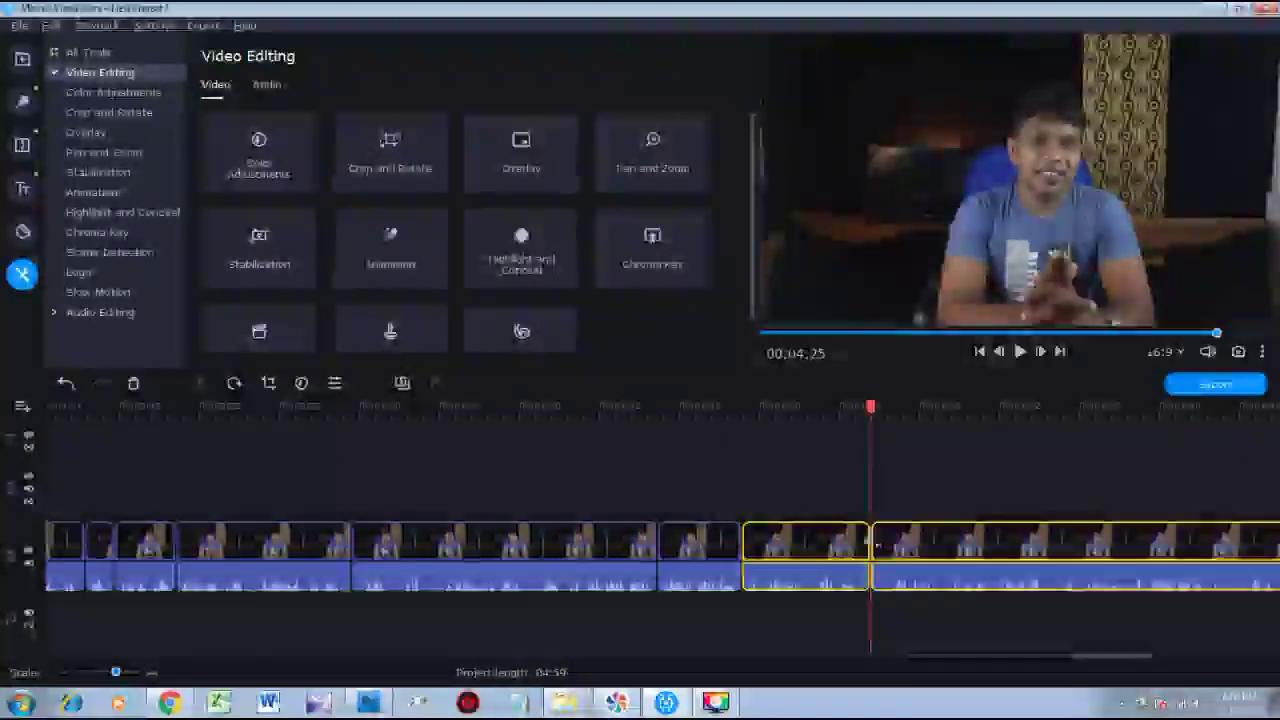
pyautogui.click(863, 540)
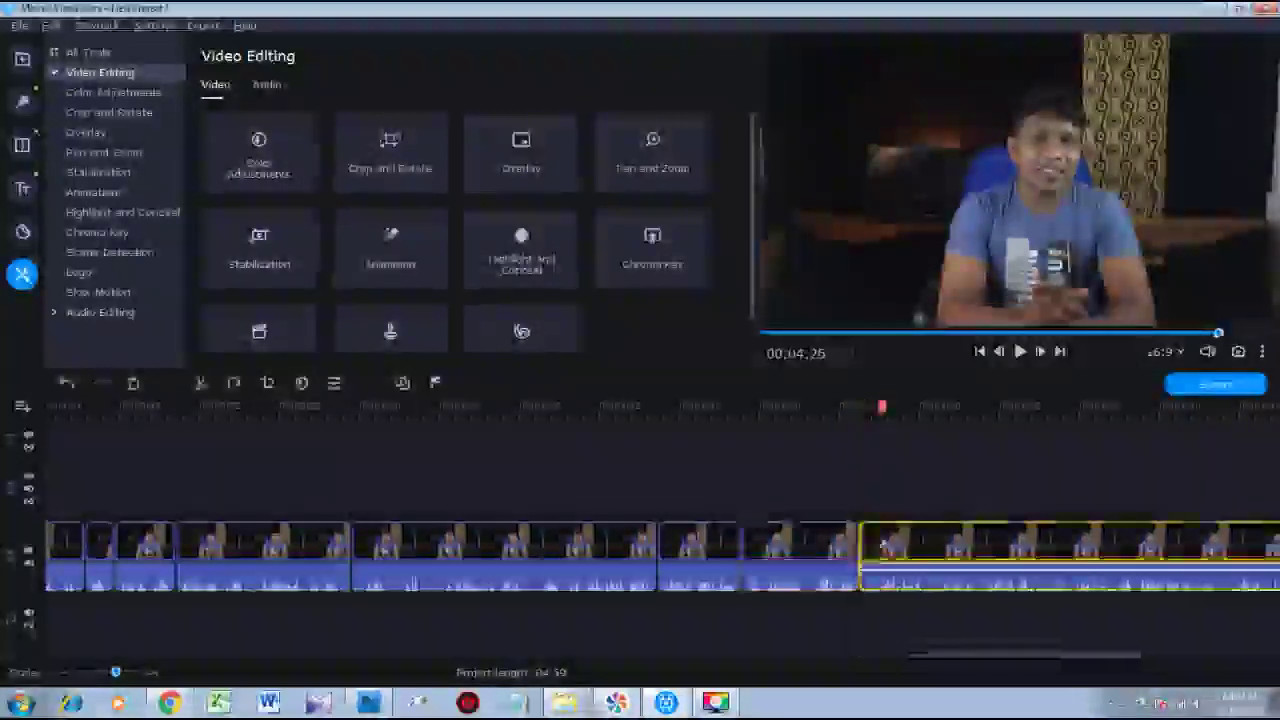
pyautogui.click(860, 540)
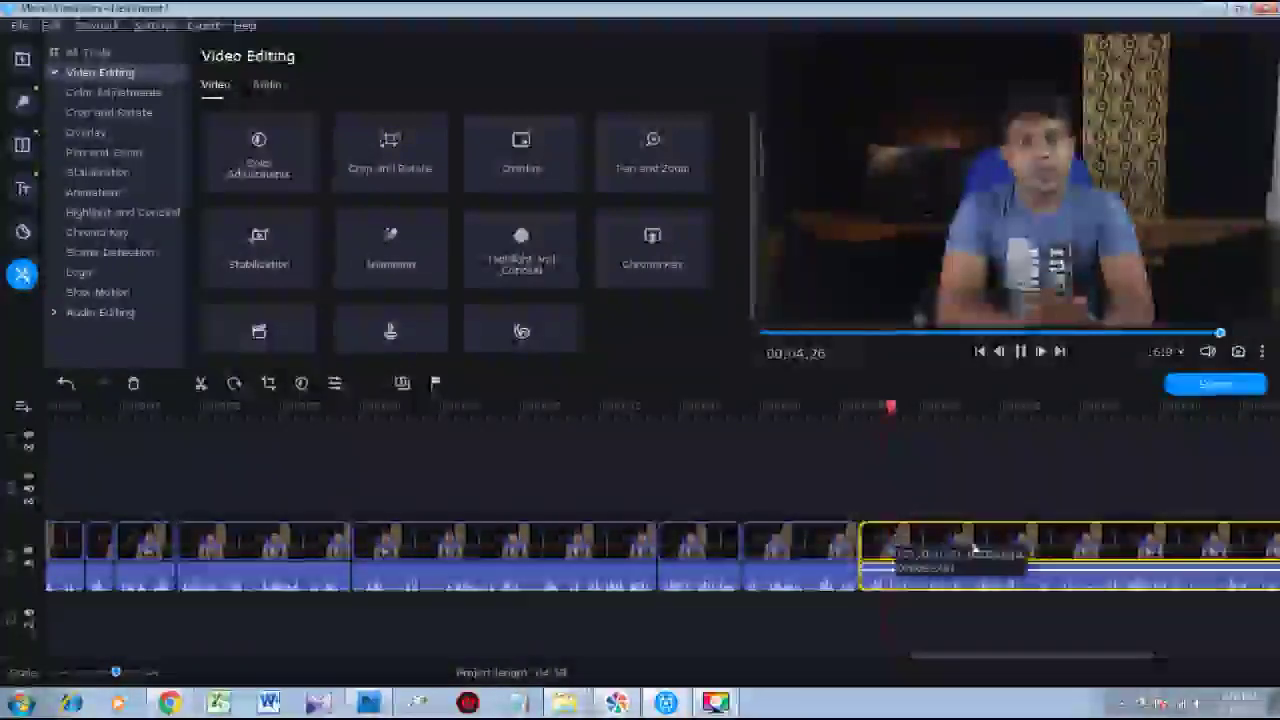
# Play through the last clip and trim its unwanted ending so that the project ends at about 00:04:51.
pyautogui.scroll(-5, 975, 548)
pyautogui.scroll(-3, 975, 548)
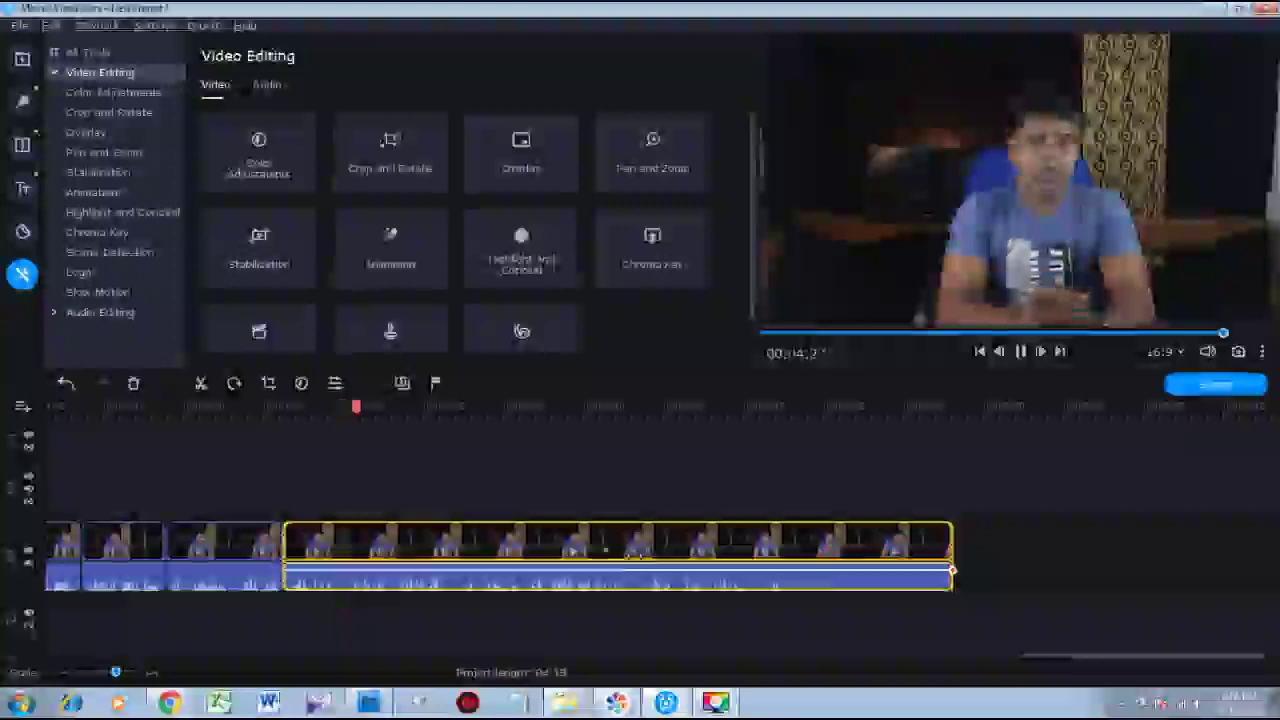
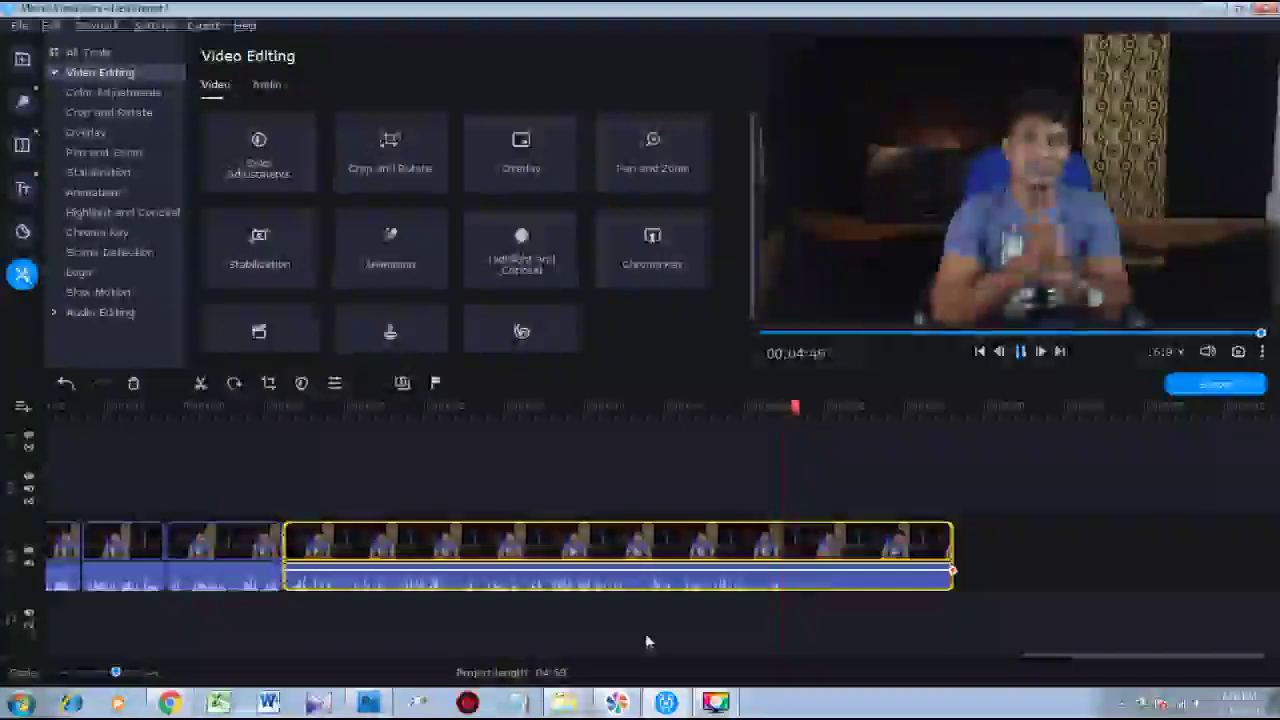
pyautogui.press('space')
pyautogui.moveTo(954, 540); pyautogui.dragTo(810, 559)
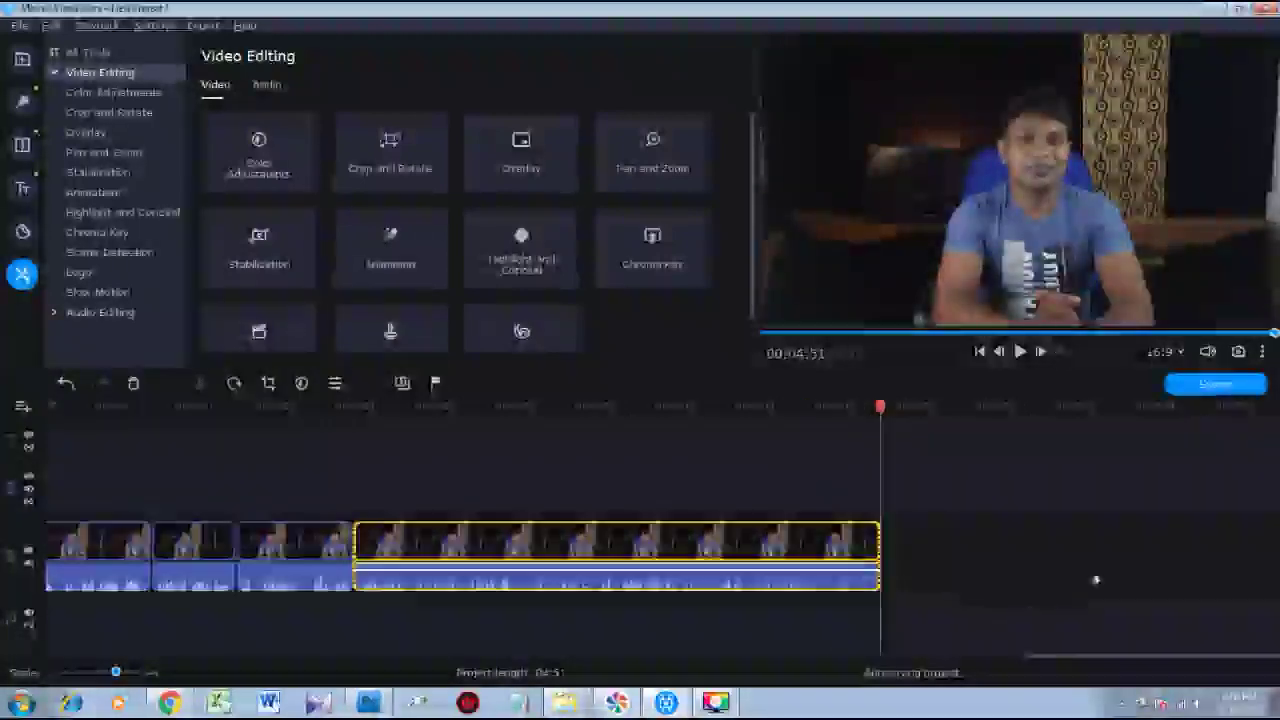
# Go back to the clip at 00:01:13 and crop it slightly tighter around the speaker with Crop and Rotate.
pyautogui.scroll(3, 357, 586)
pyautogui.scroll(-3, 357, 586)
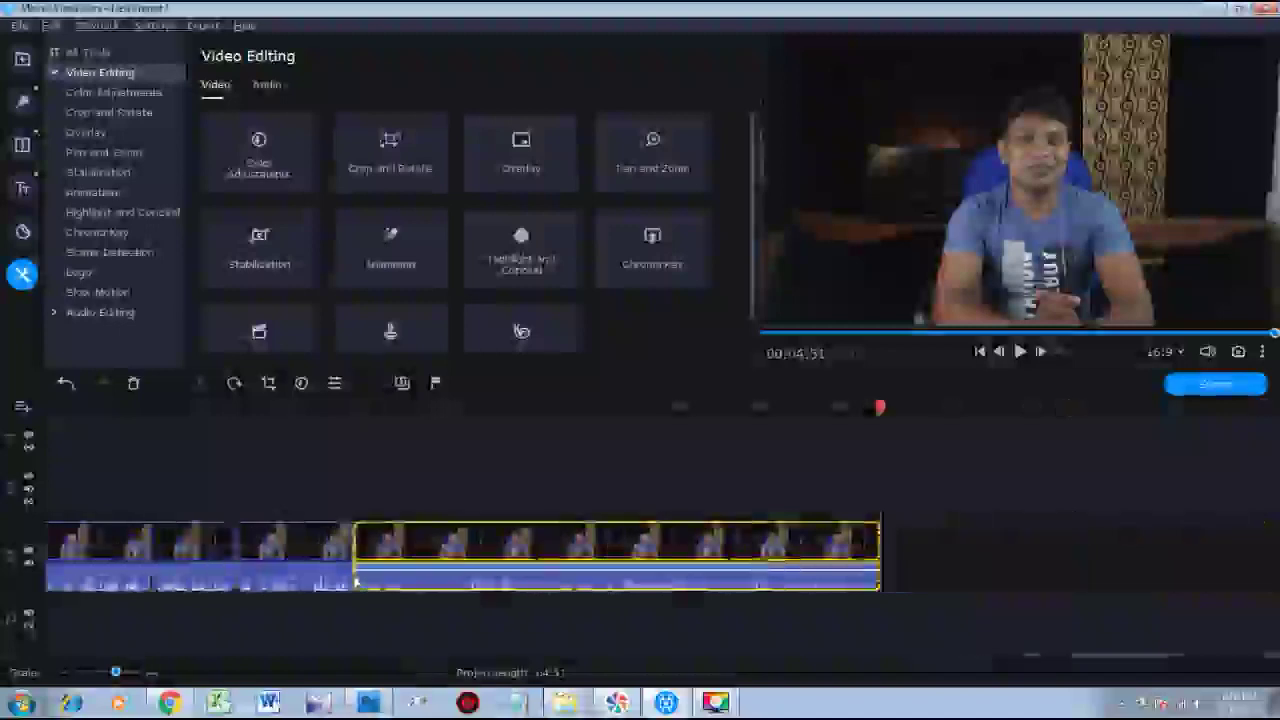
pyautogui.scroll(4, 356, 584)
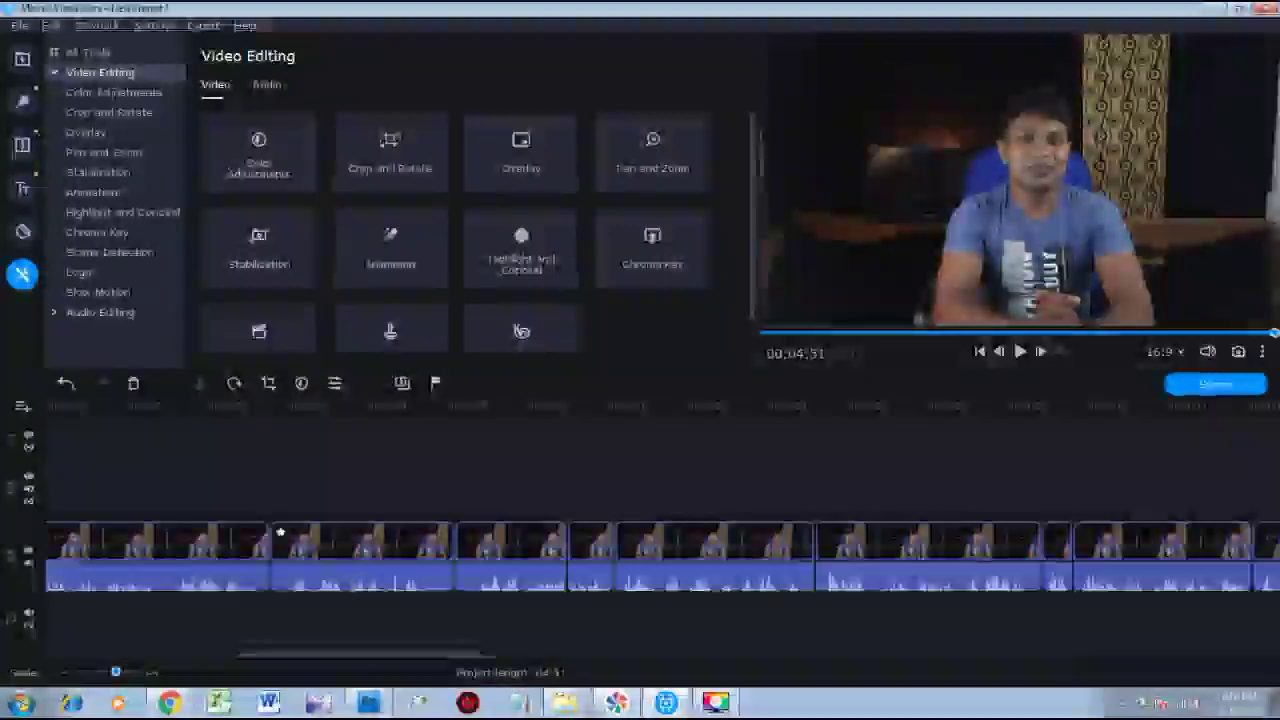
pyautogui.click(553, 545)
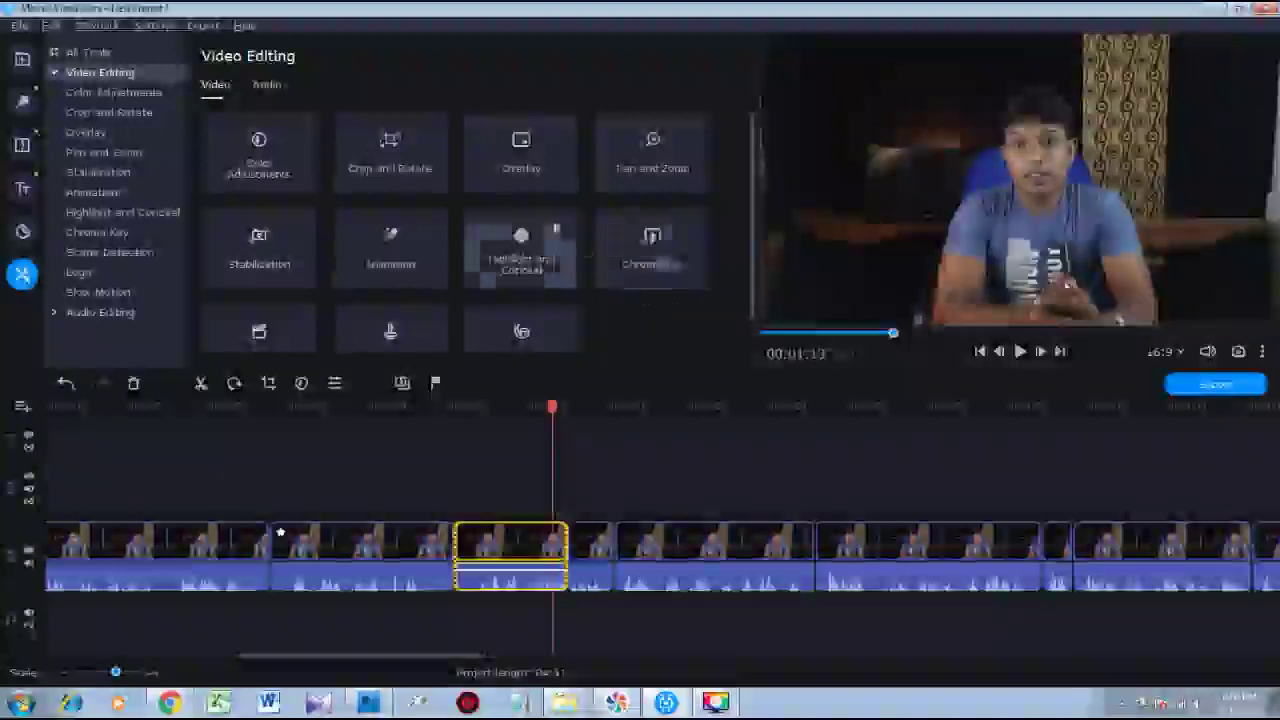
pyautogui.click(388, 162)
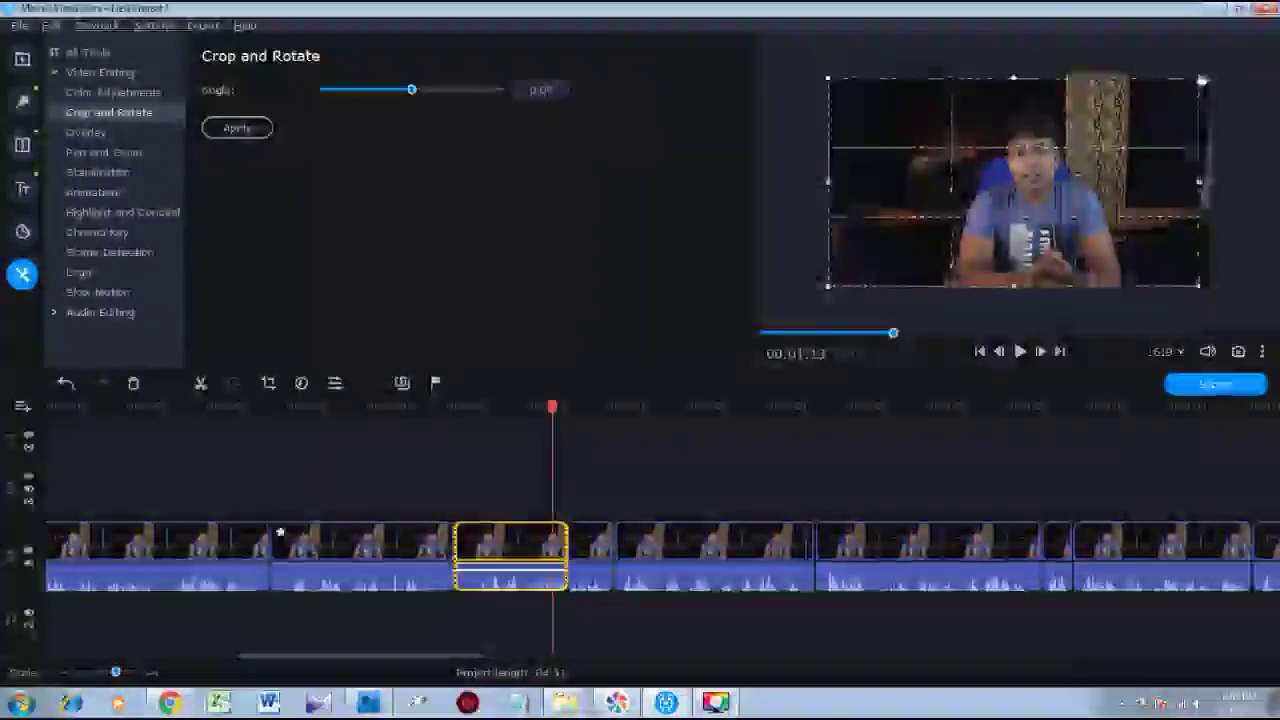
pyautogui.moveTo(828, 80); pyautogui.dragTo(870, 108)
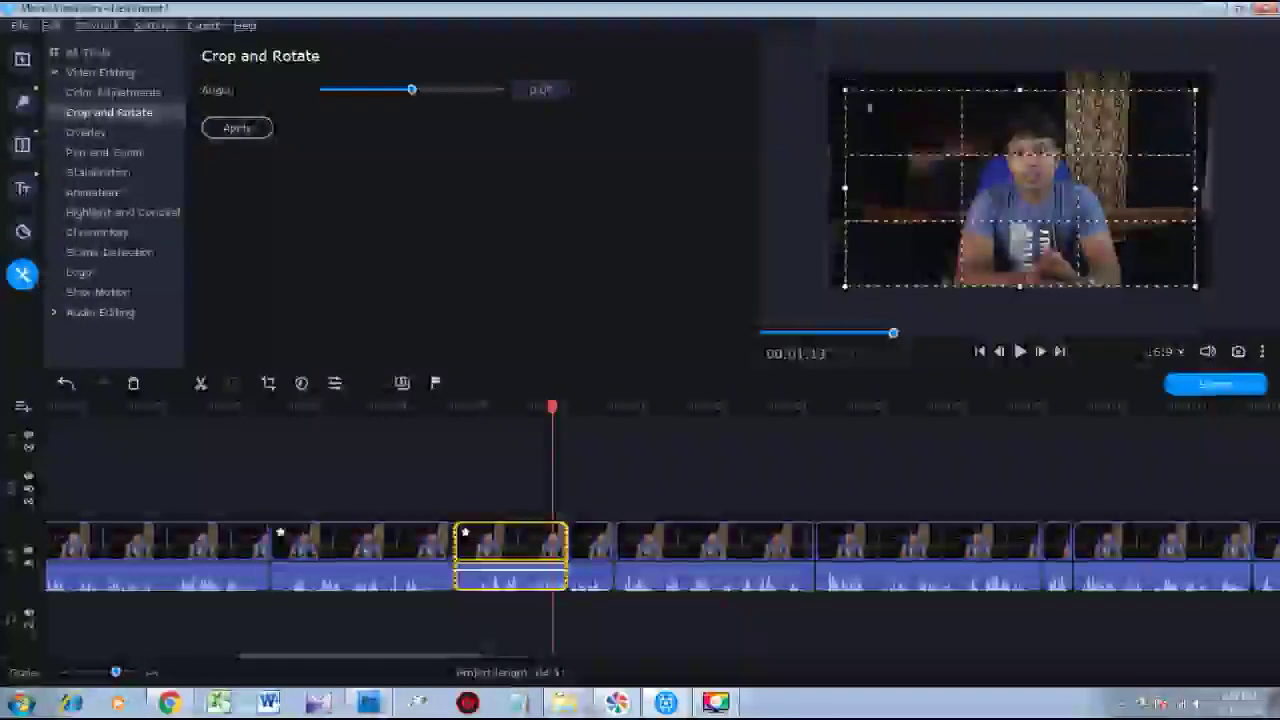
pyautogui.click(238, 128)
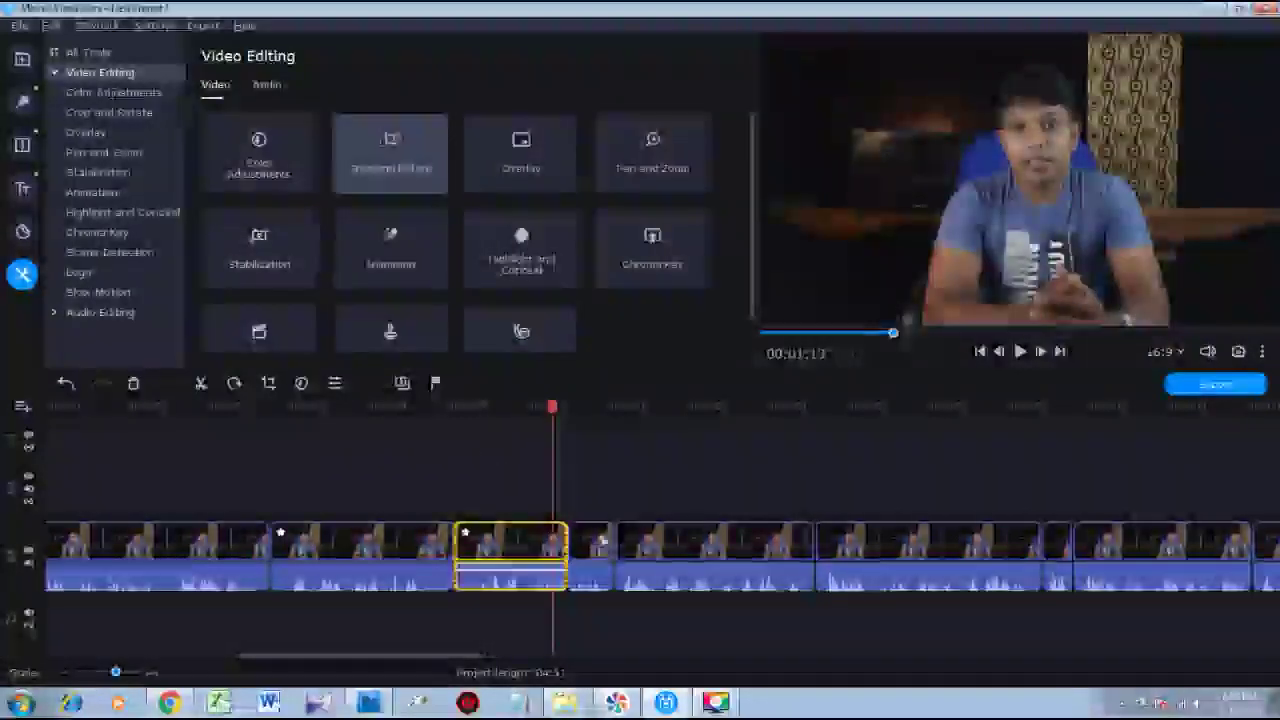
# Crop the short clip at 00:01:15 to a noticeably tighter frame centred on the speaker.
pyautogui.click(601, 543)
pyautogui.click(392, 160)
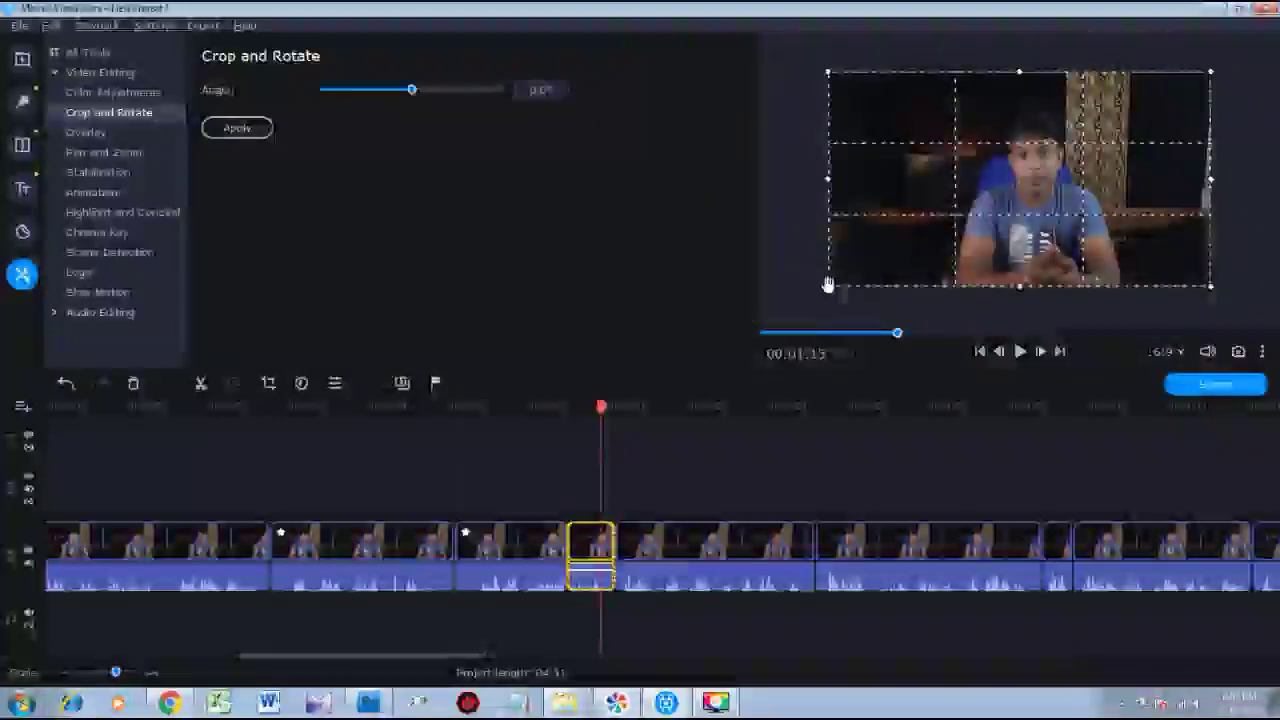
pyautogui.moveTo(826, 285); pyautogui.dragTo(913, 238)
pyautogui.moveTo(1085, 169); pyautogui.dragTo(1057, 193)
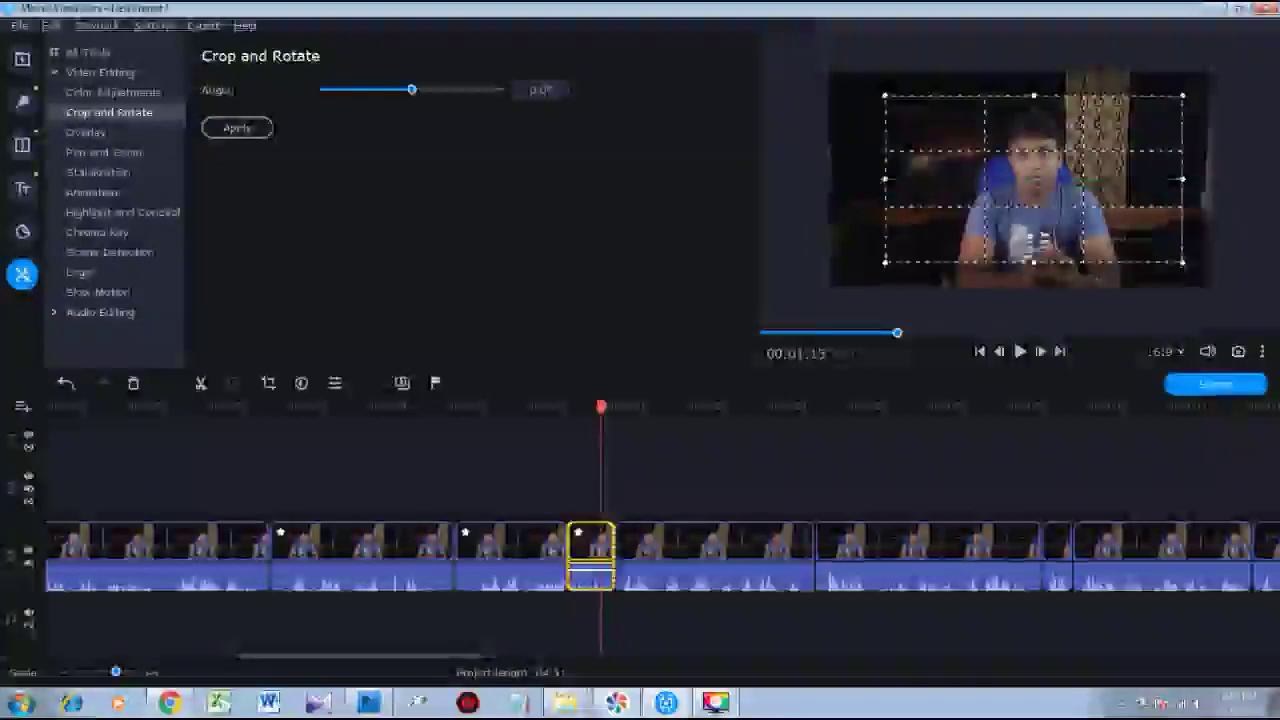
pyautogui.click(240, 129)
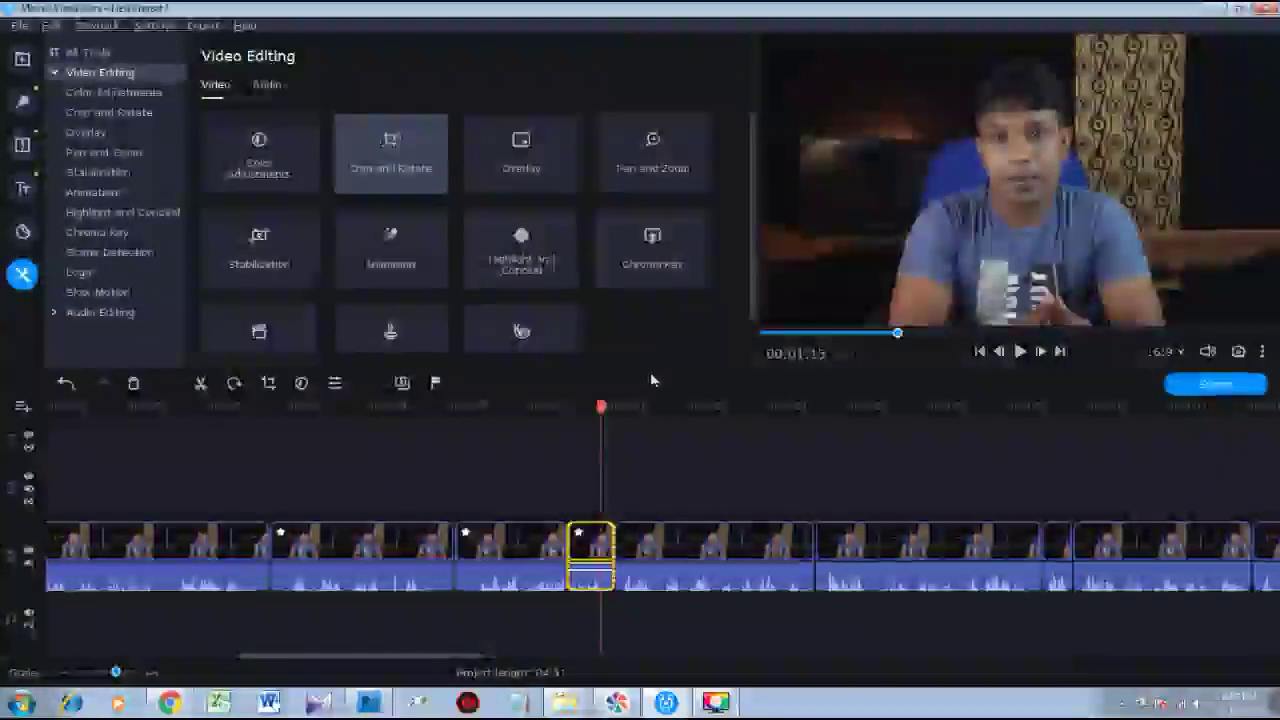
# Crop the clip at 00:01:19 slightly from its upper corners, shift the frame up a little and apply the crop.
pyautogui.click(676, 545)
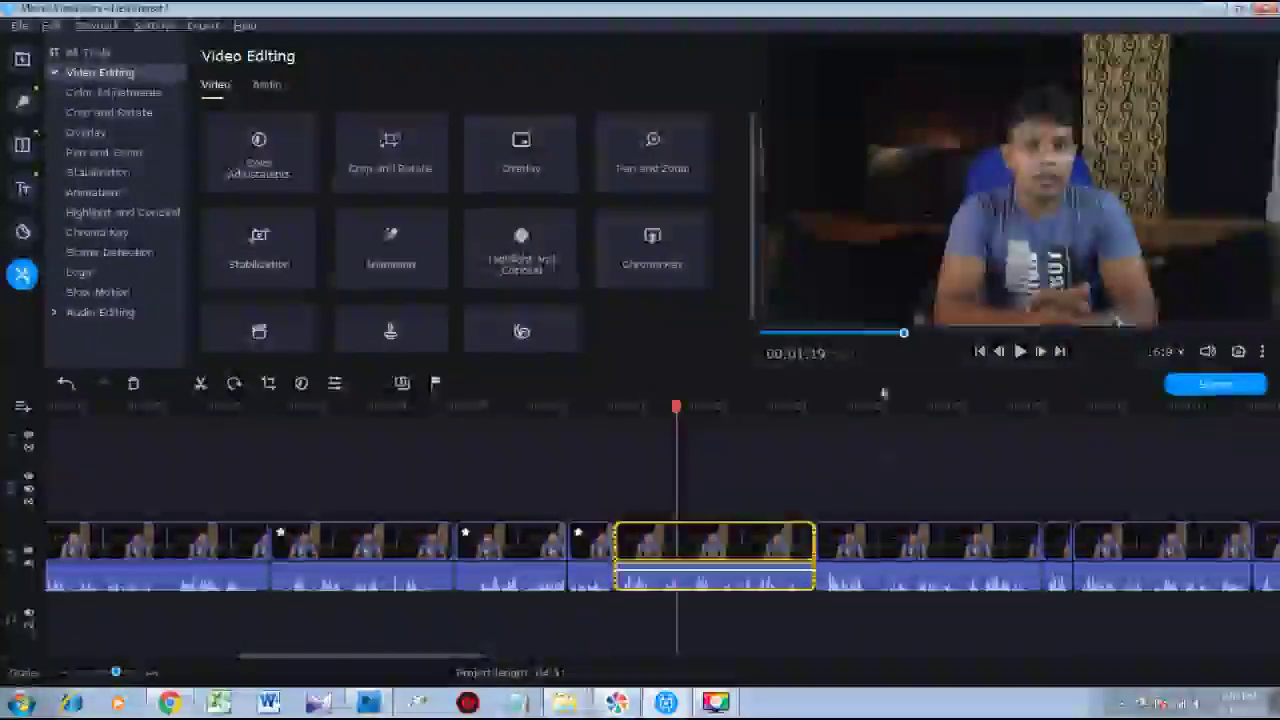
pyautogui.click(390, 152)
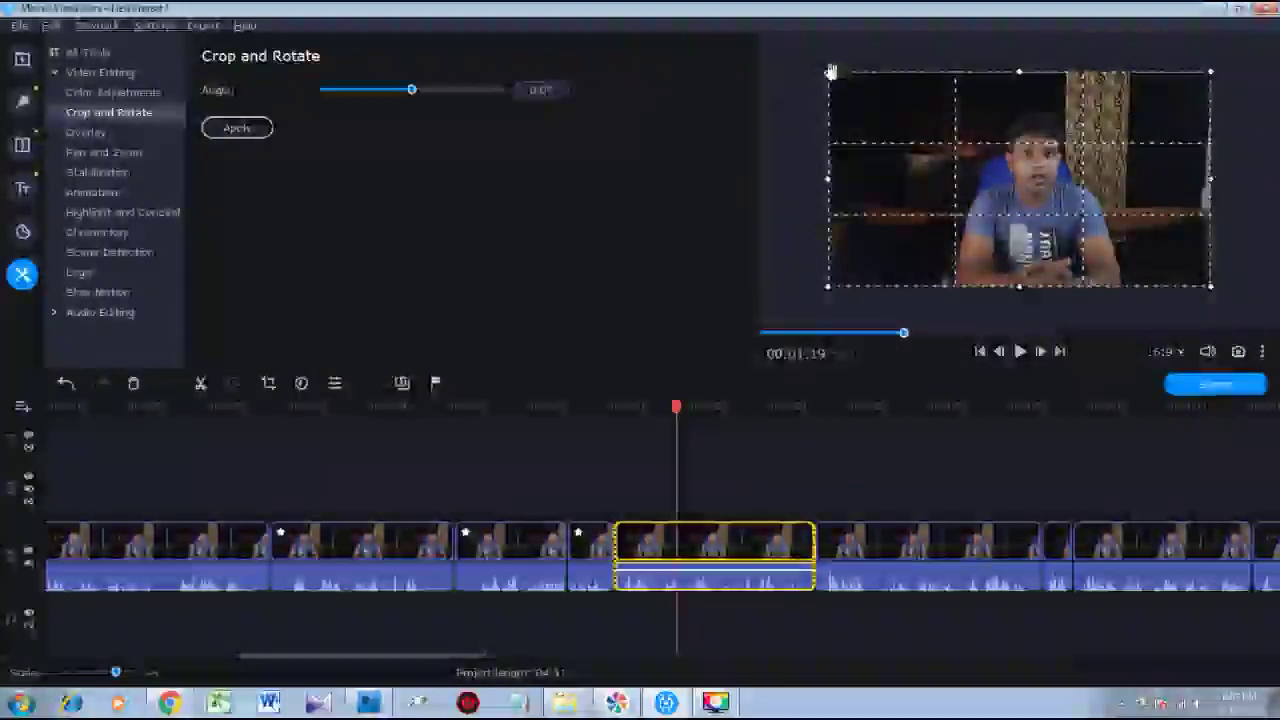
pyautogui.moveTo(828, 72); pyautogui.dragTo(866, 90)
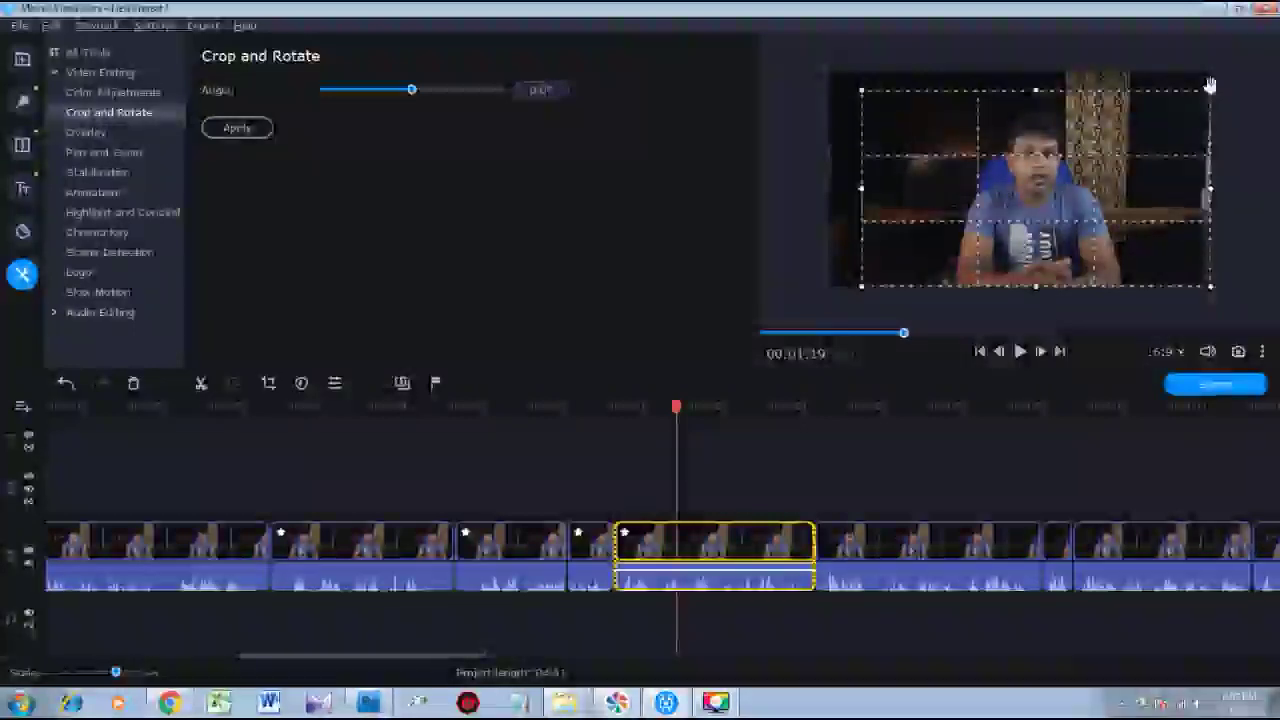
pyautogui.moveTo(1210, 91); pyautogui.dragTo(1199, 99)
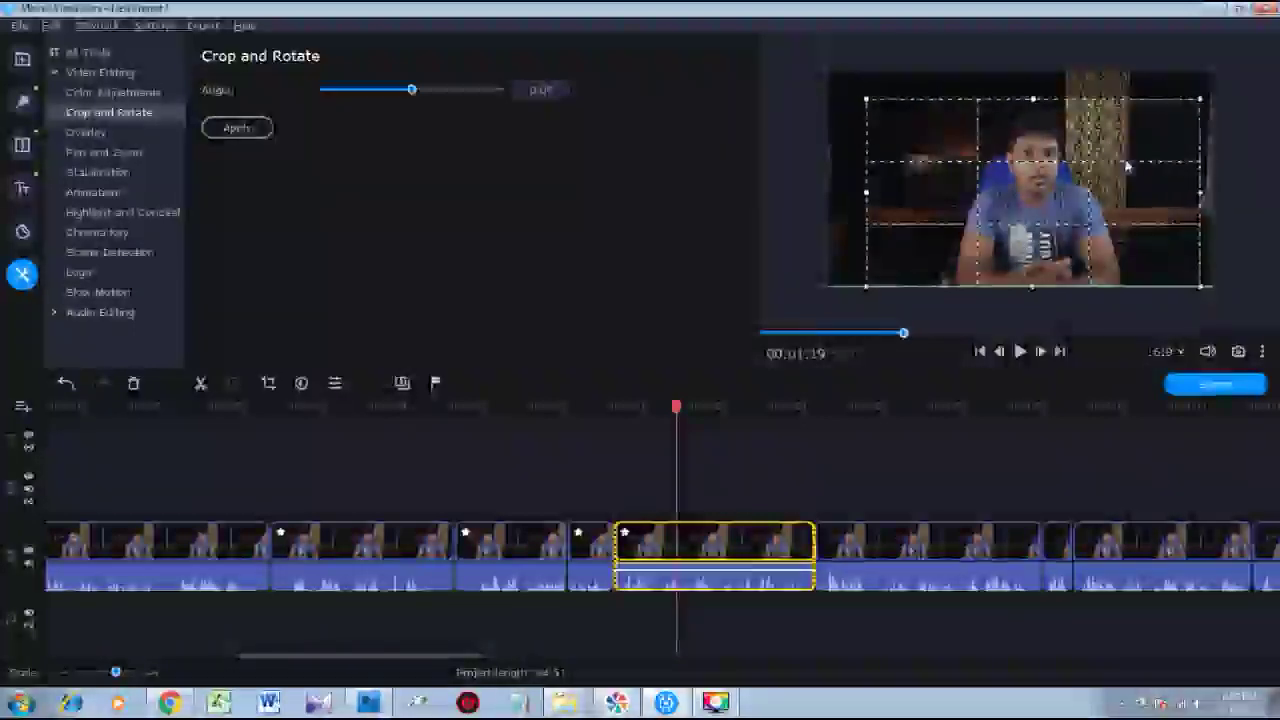
pyautogui.moveTo(1127, 167); pyautogui.dragTo(1124, 160)
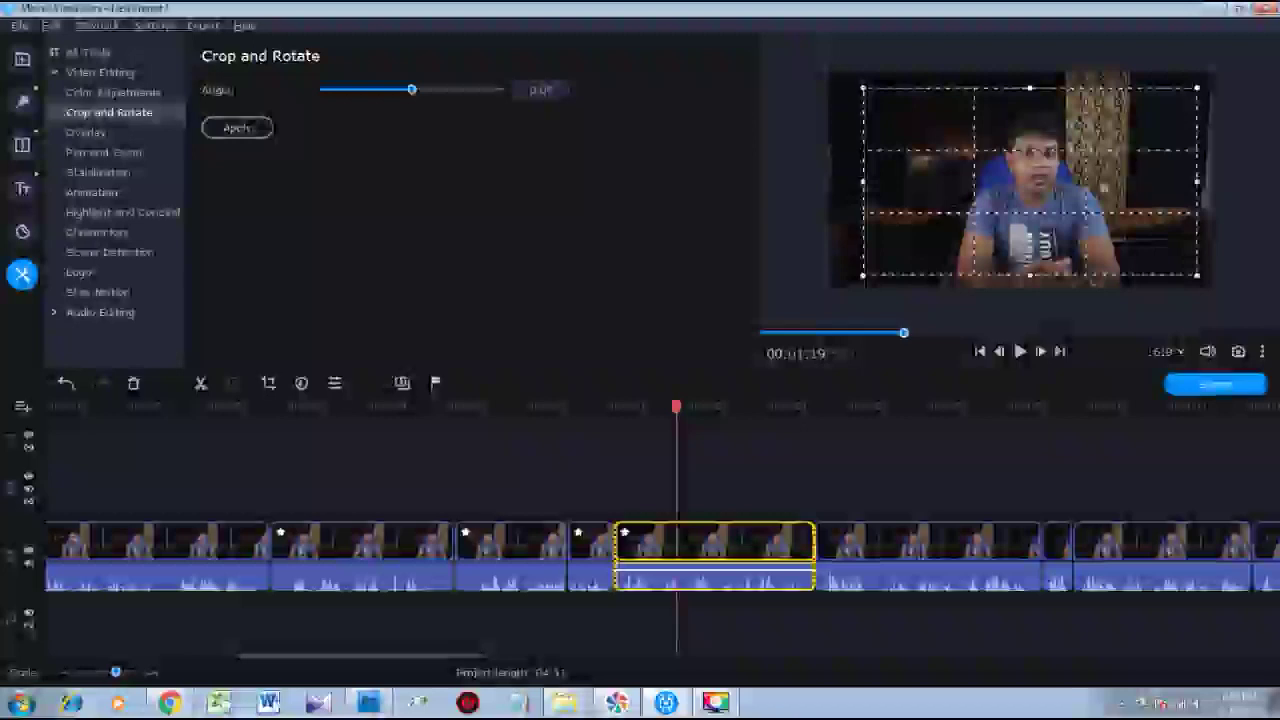
pyautogui.click(255, 129)
# Crop the clip at 00:01:31 slightly from its upper corners, keeping the lower edge, and apply the crop.
pyautogui.click(910, 548)
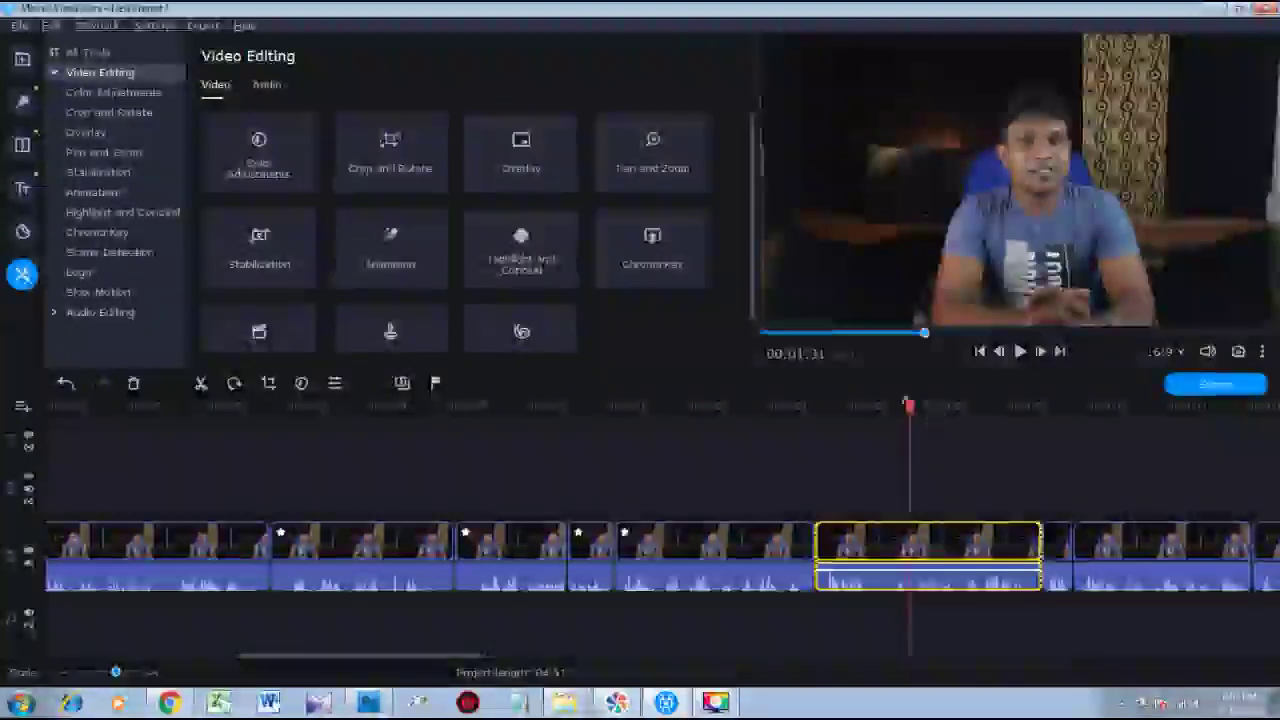
pyautogui.click(390, 160)
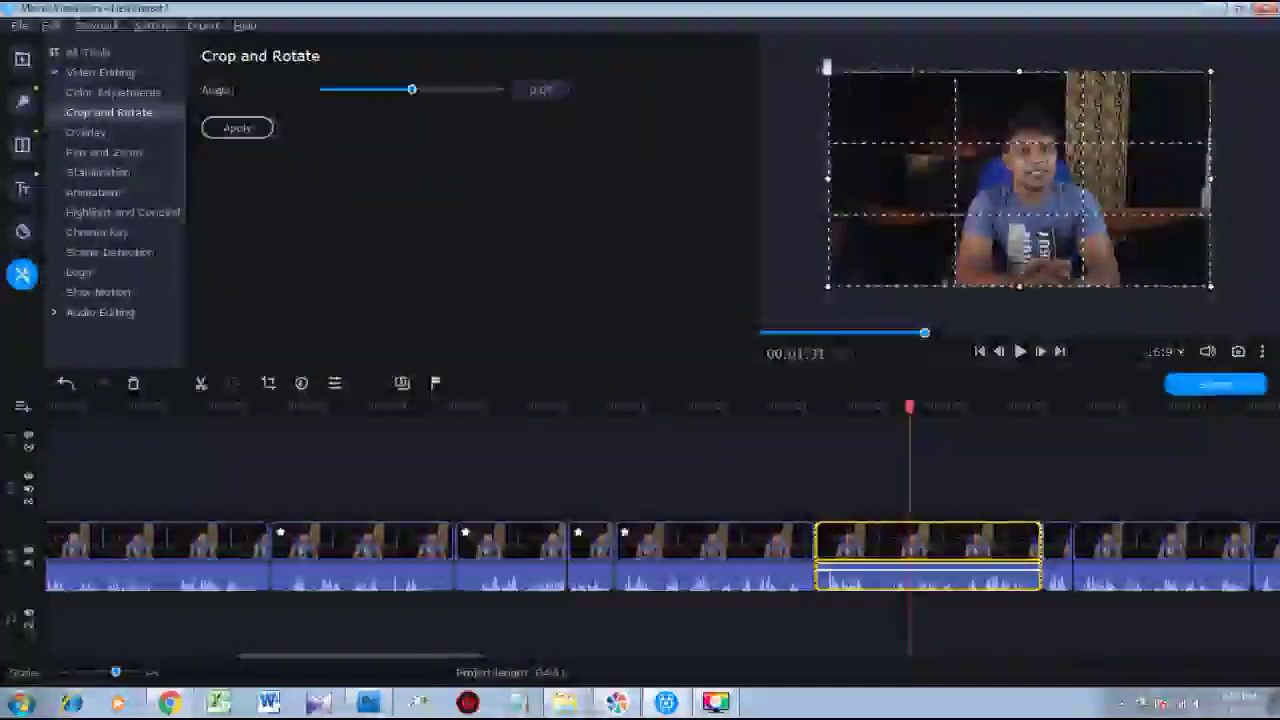
pyautogui.moveTo(826, 67); pyautogui.dragTo(846, 82)
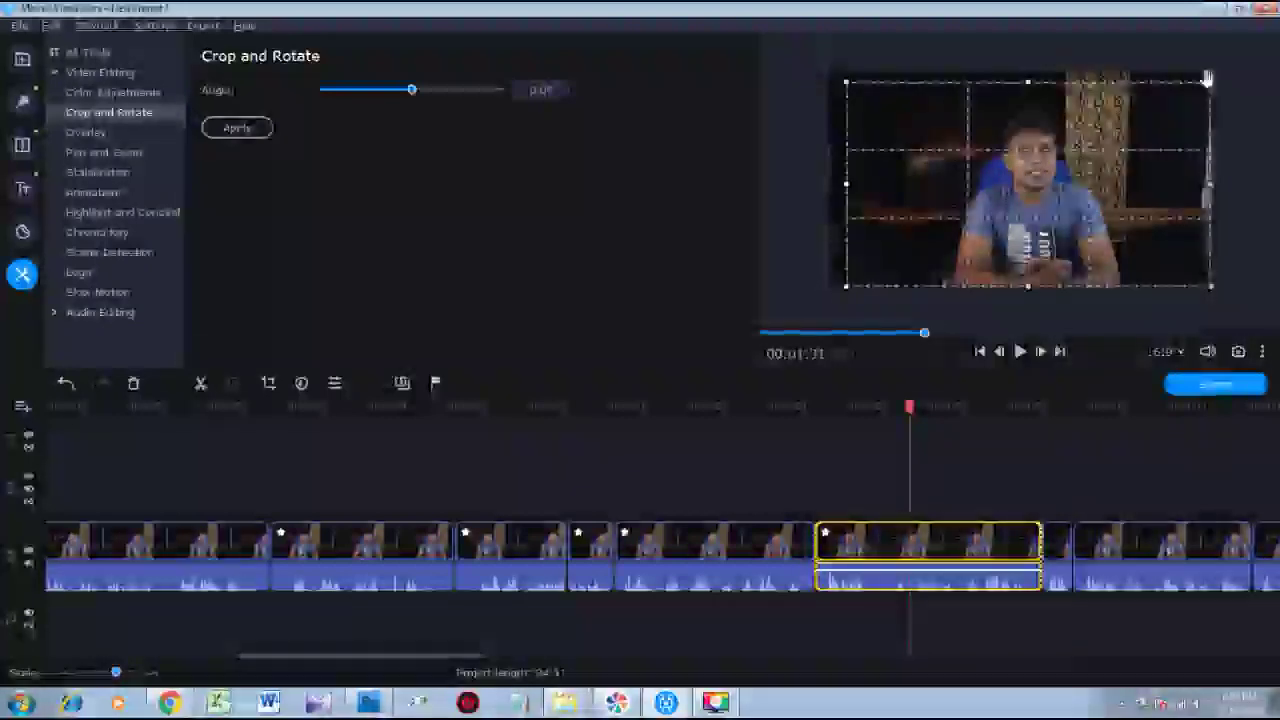
pyautogui.moveTo(1207, 79); pyautogui.dragTo(1196, 90)
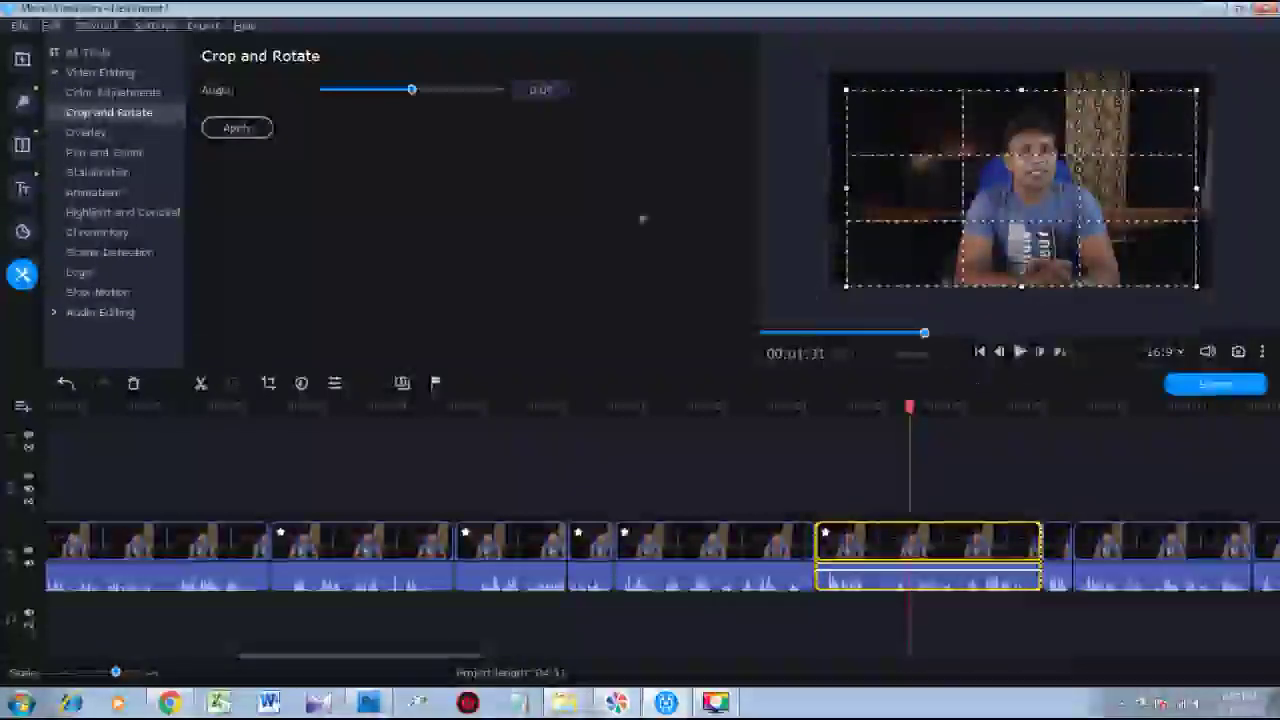
pyautogui.click(255, 132)
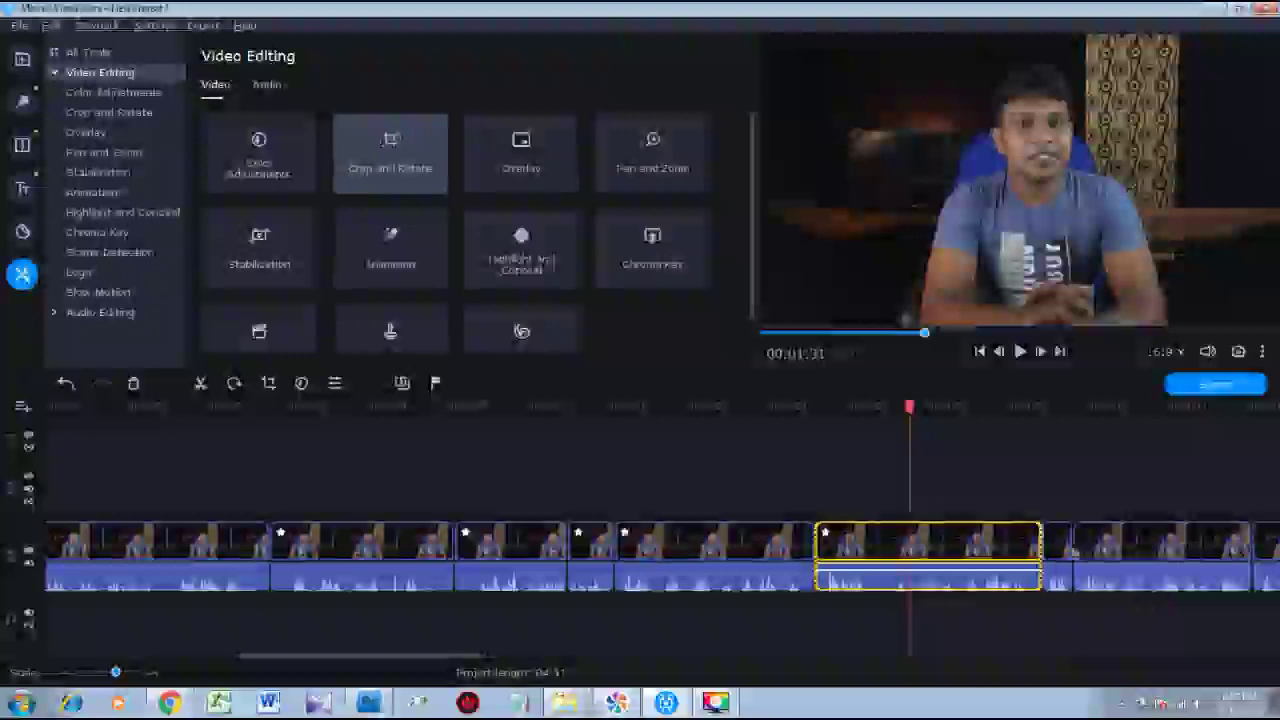
# Crop the short clip at 00:01:38 slightly from its upper corners with Crop and Rotate and apply it.
pyautogui.click(1064, 553)
pyautogui.scroll(-6, 830, 445)
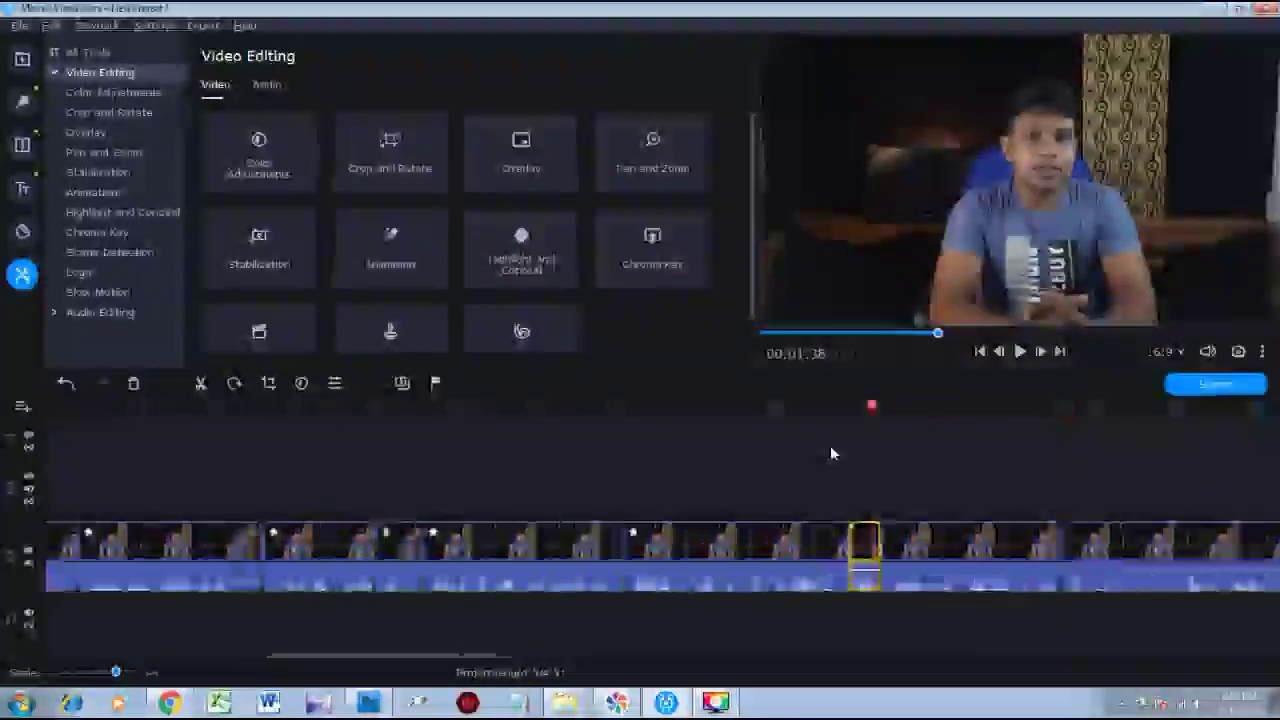
pyautogui.click(340, 157)
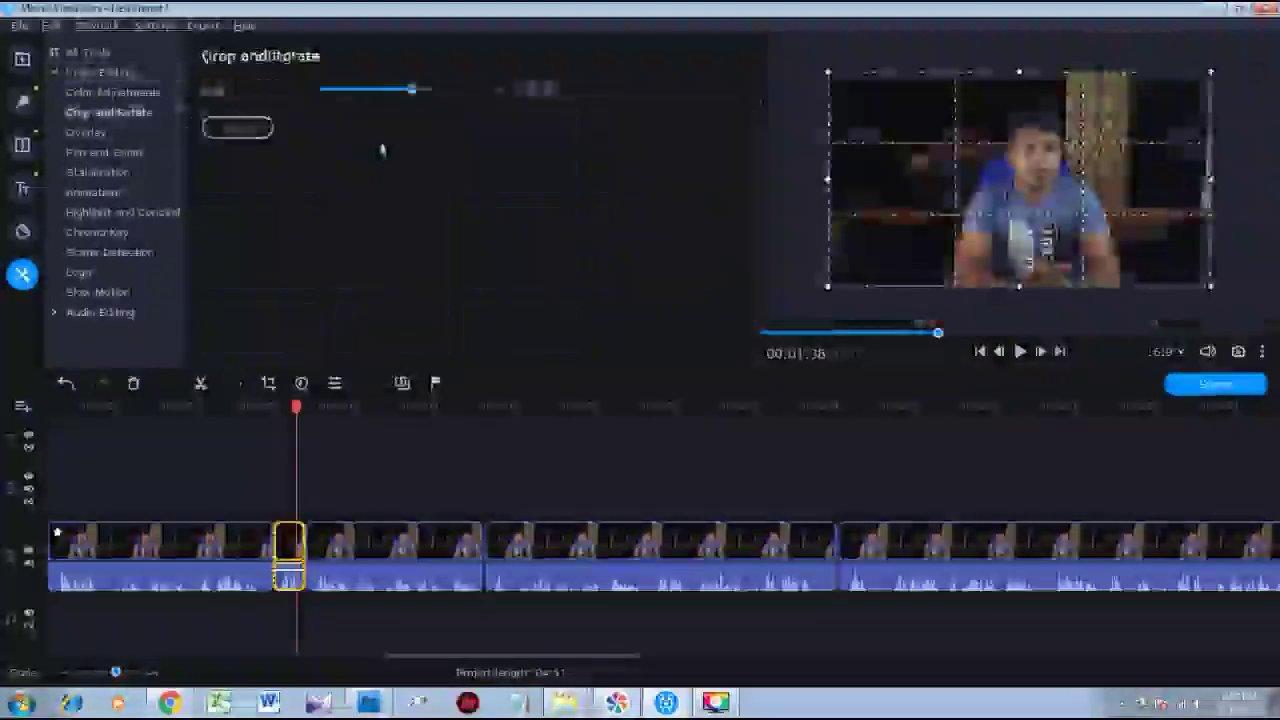
pyautogui.moveTo(834, 76); pyautogui.dragTo(849, 93)
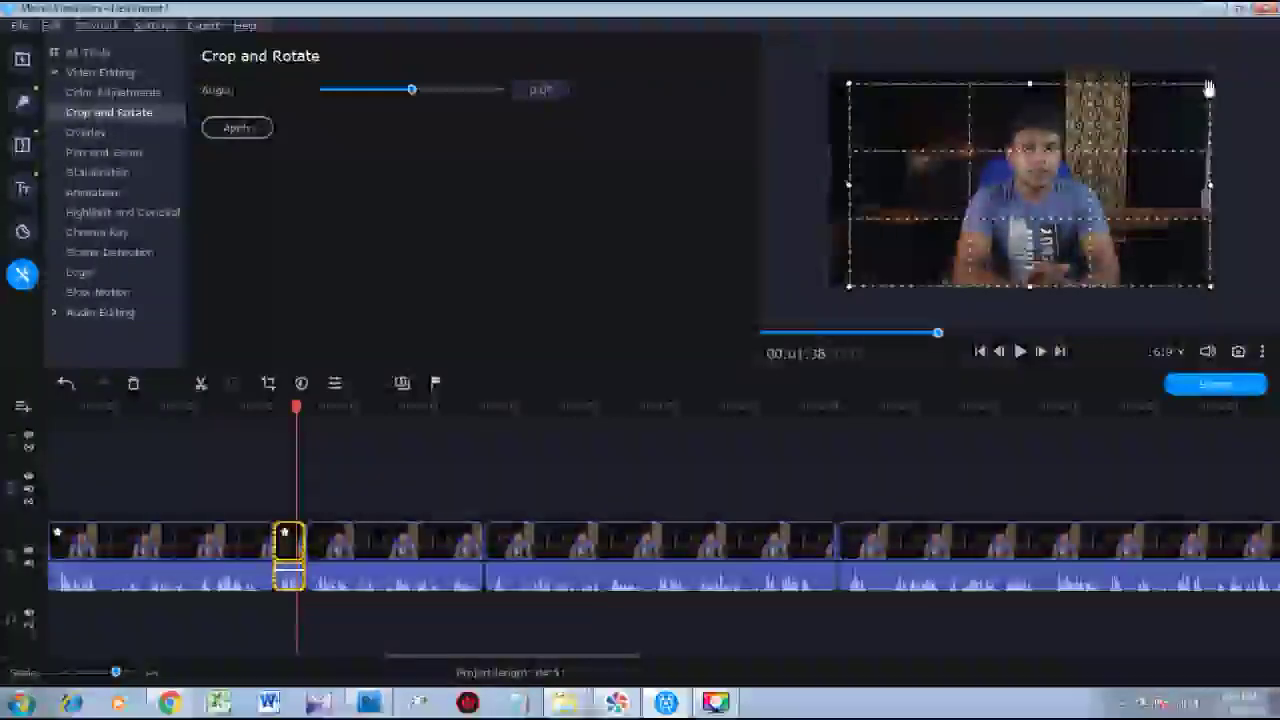
pyautogui.moveTo(1210, 93); pyautogui.dragTo(1190, 97)
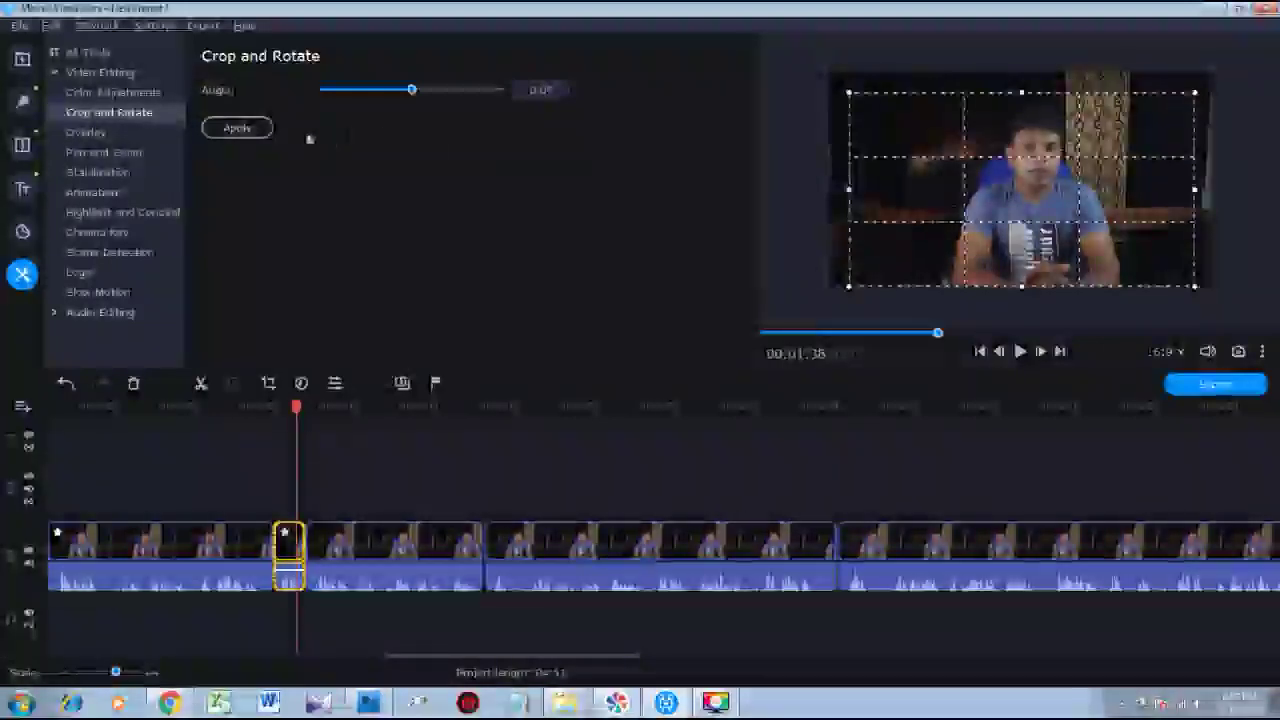
pyautogui.click(258, 129)
# Crop the next clip, at 00:01:43, slightly from both upper corners while keeping the lower edge, and apply the crop.
pyautogui.click(397, 548)
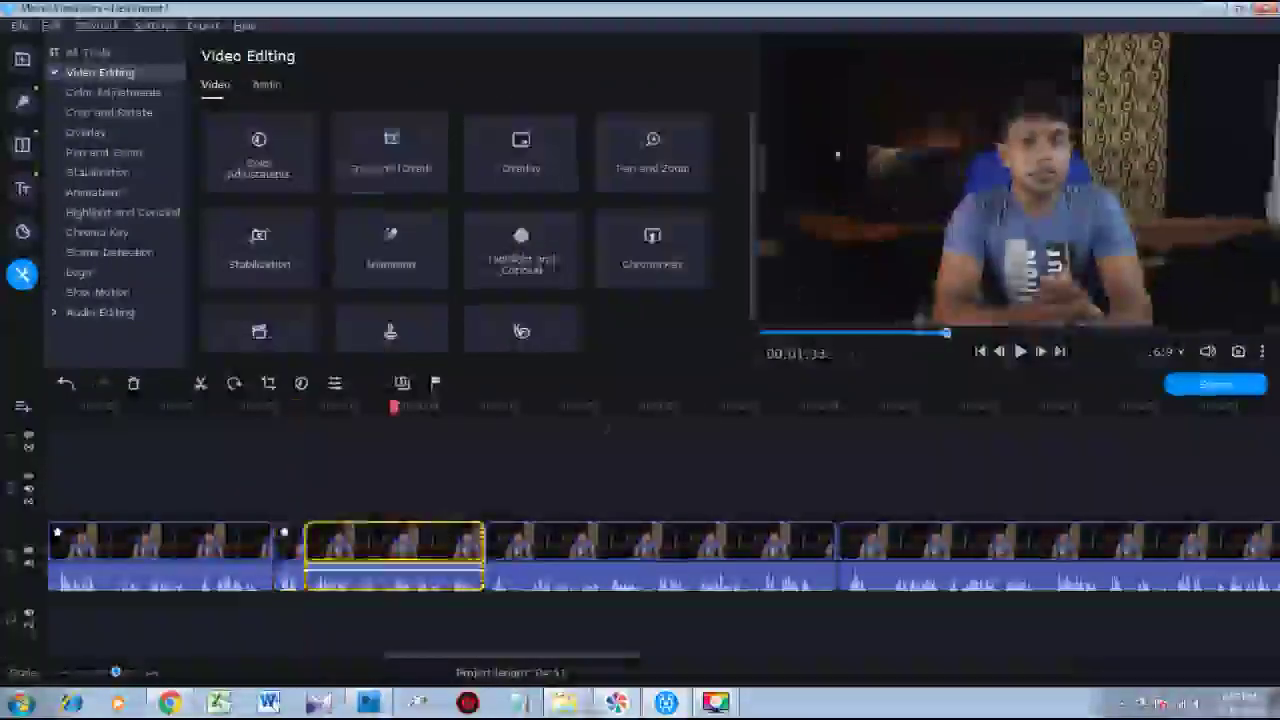
pyautogui.click(390, 150)
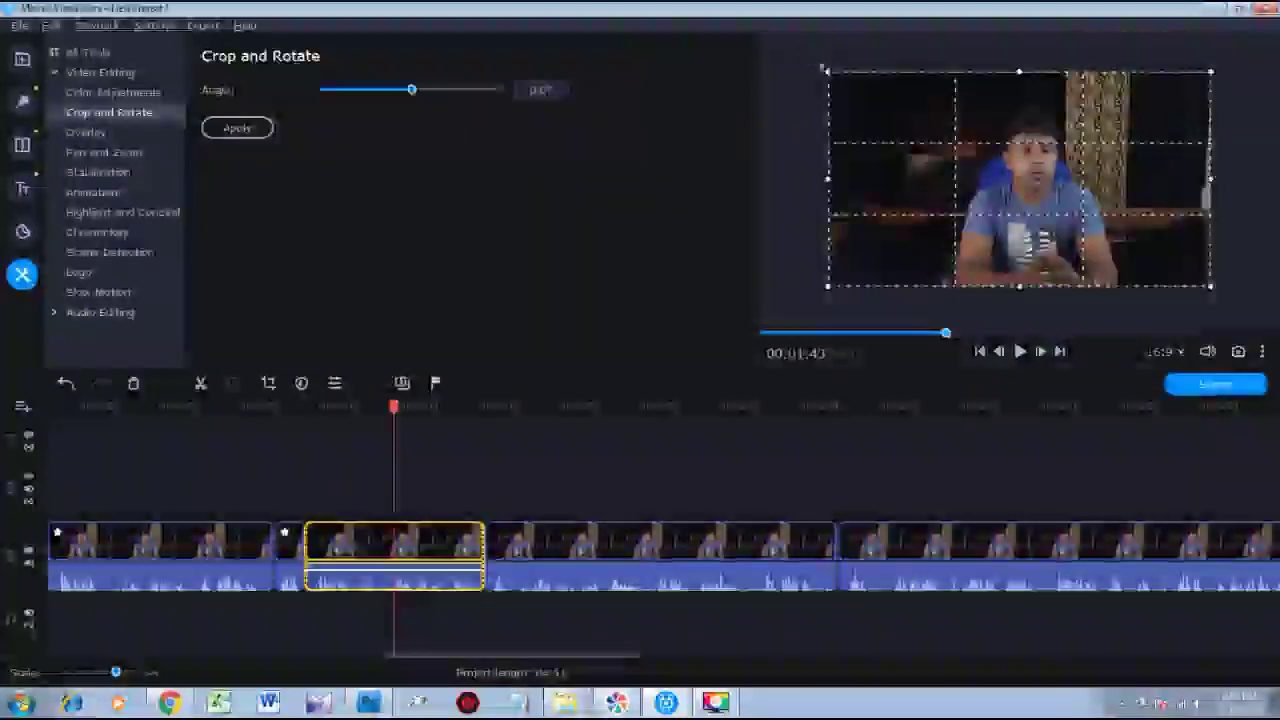
pyautogui.moveTo(830, 70); pyautogui.dragTo(847, 82)
pyautogui.moveTo(1210, 82); pyautogui.dragTo(1195, 92)
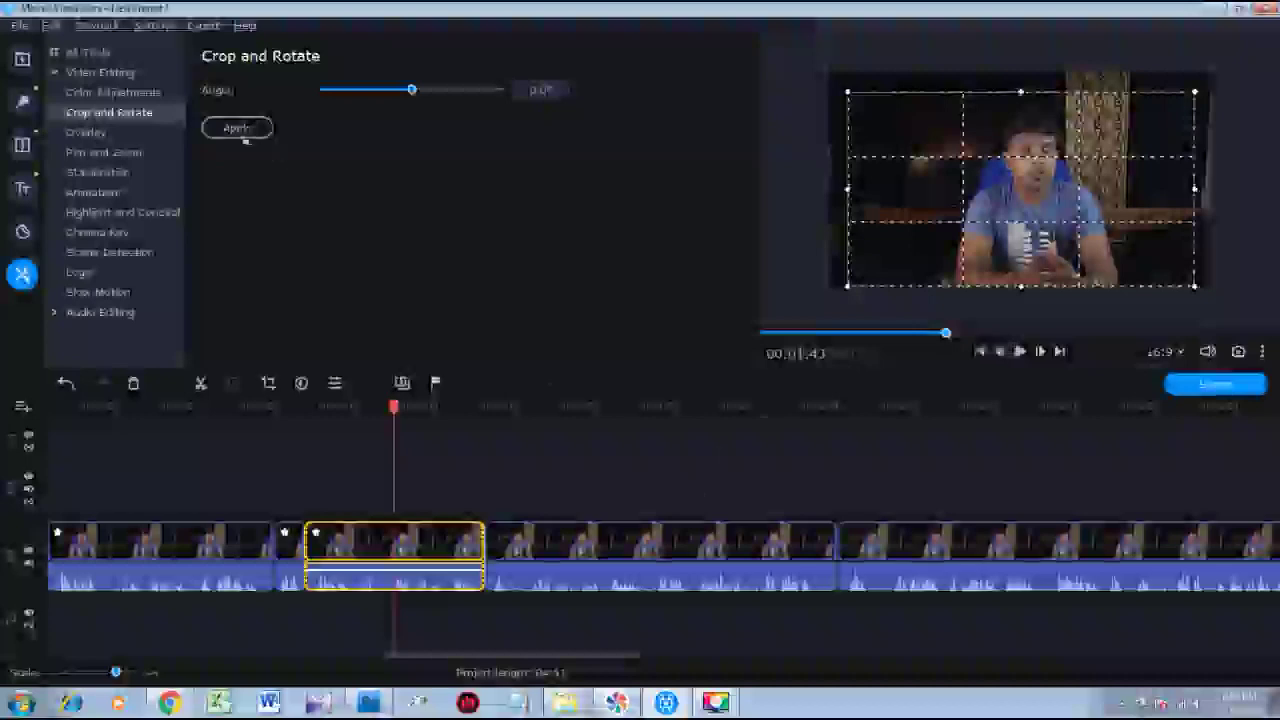
pyautogui.click(240, 129)
# Crop the long clip at 00:01:53 slightly inward from its upper corners and apply the crop.
pyautogui.click(588, 548)
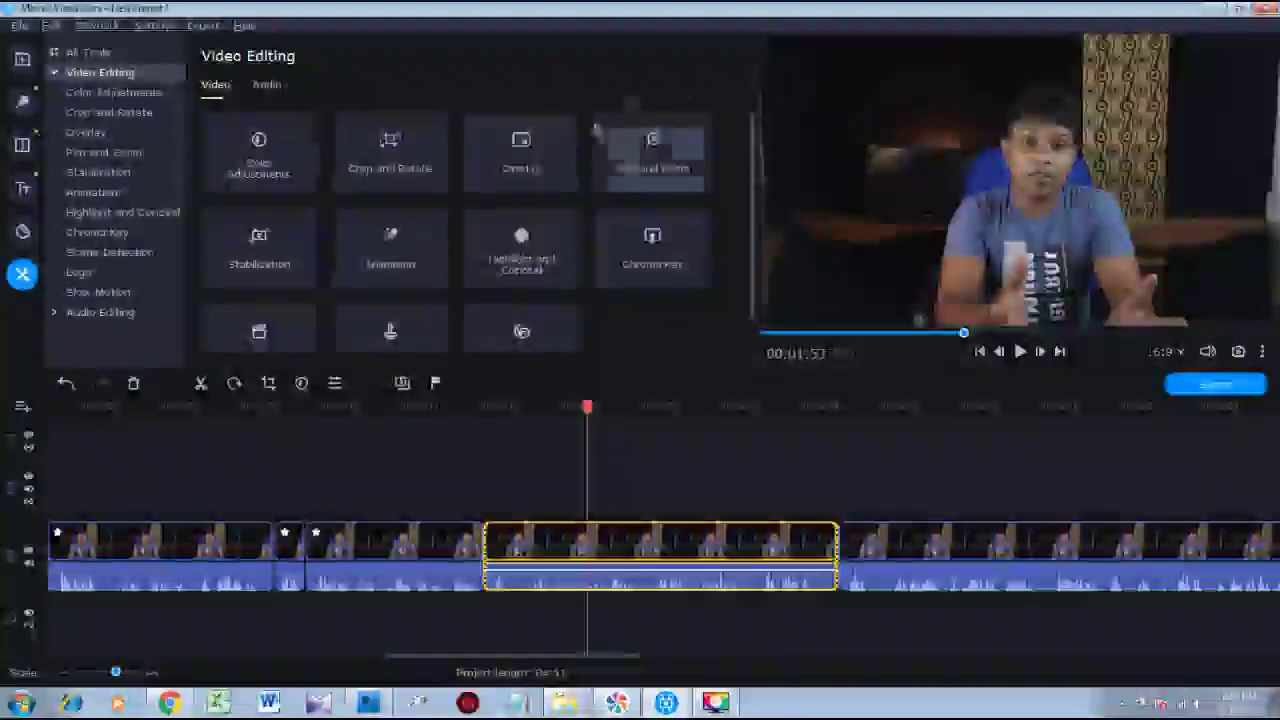
pyautogui.click(390, 150)
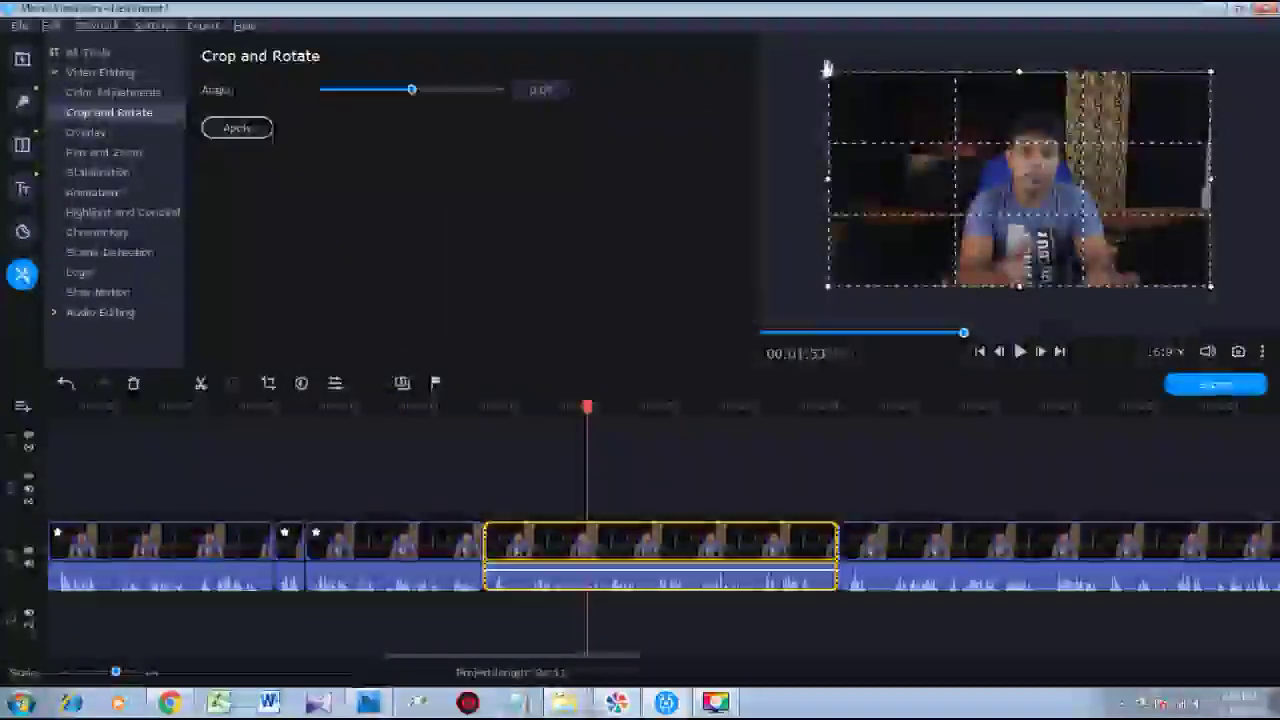
pyautogui.moveTo(827, 68); pyautogui.dragTo(850, 85)
pyautogui.moveTo(1214, 87); pyautogui.dragTo(1150, 122)
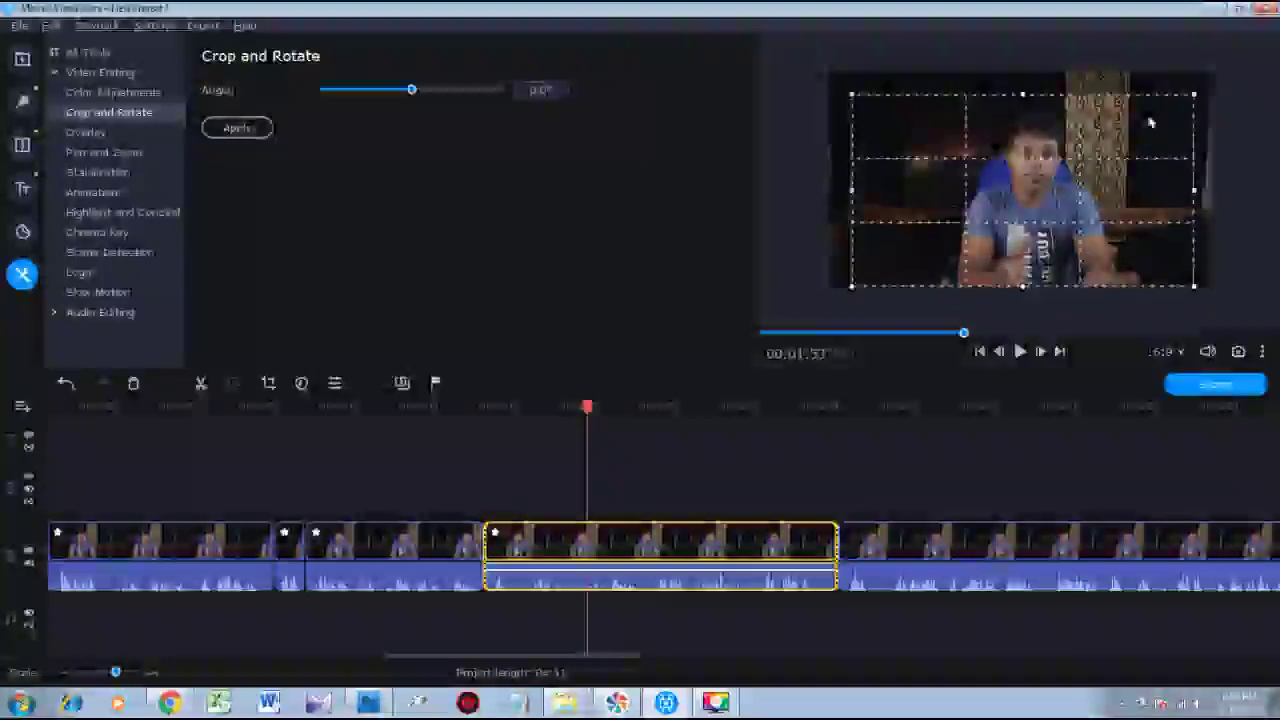
pyautogui.click(248, 131)
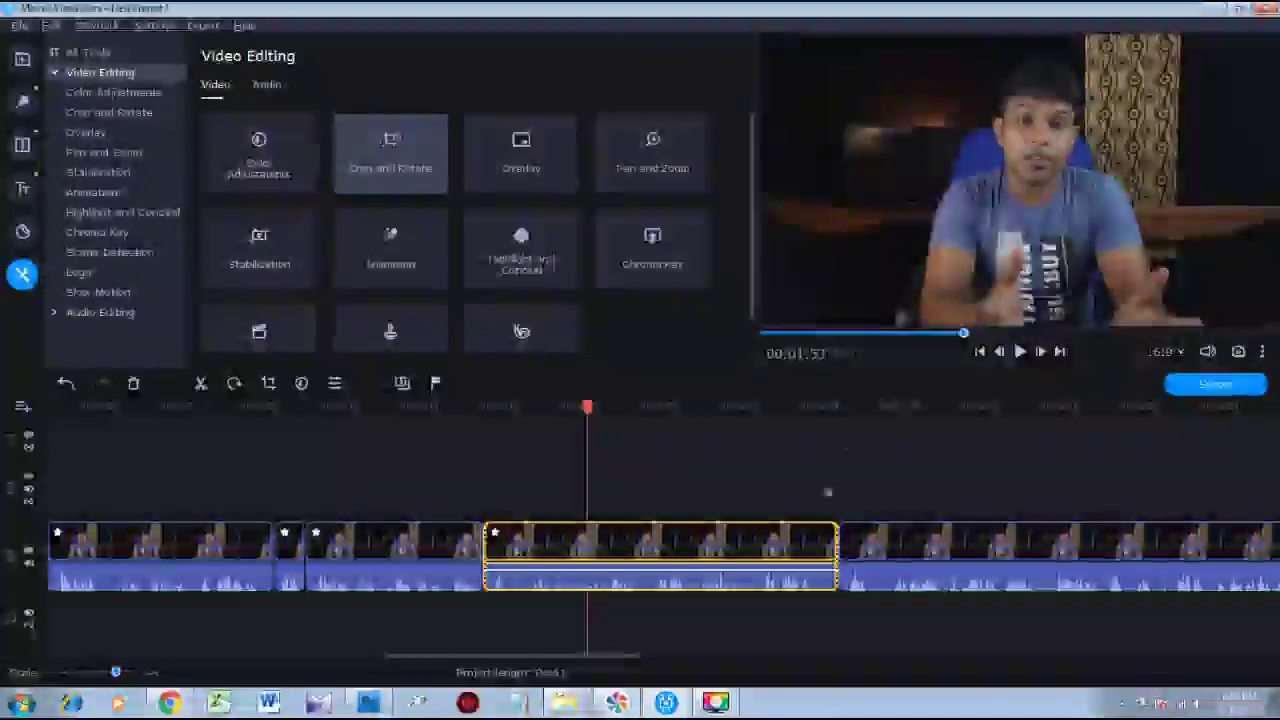
# Crop the long clip at 00:02:12 slightly from its upper corners, keeping the lower edge, and apply the crop.
pyautogui.click(957, 537)
pyautogui.scroll(-6, 970, 520)
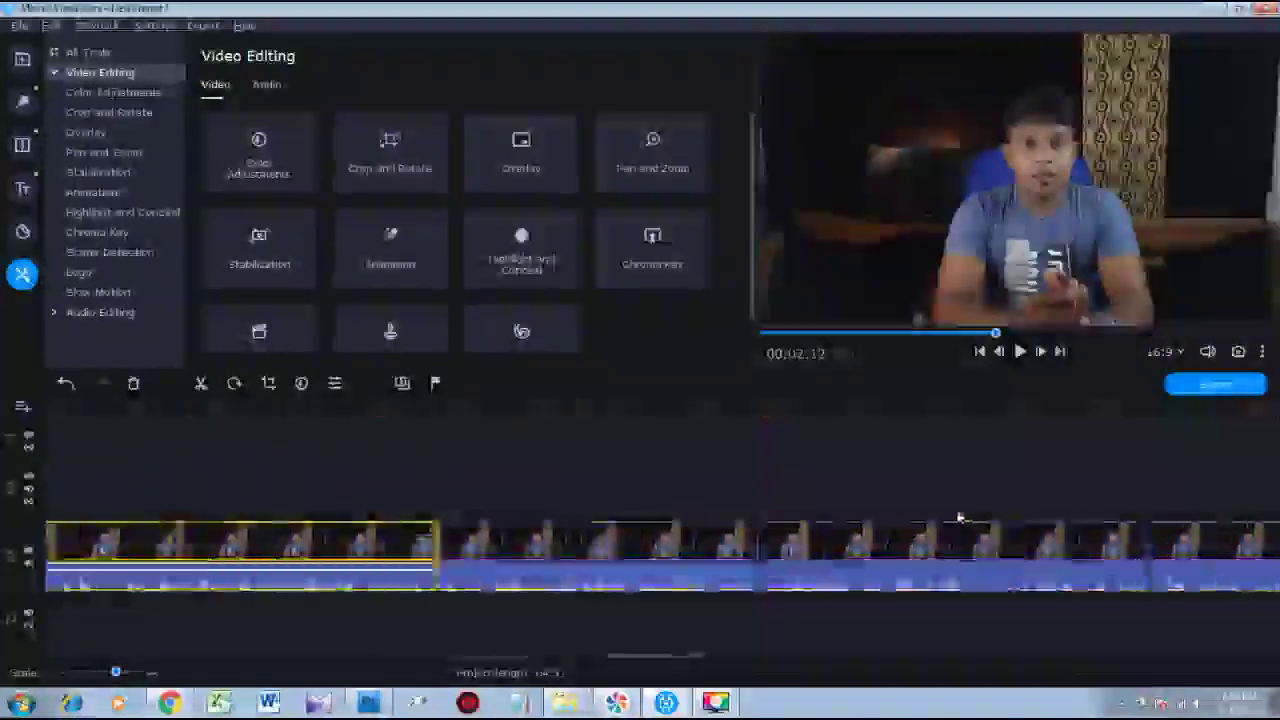
pyautogui.scroll(-5, 938, 508)
pyautogui.scroll(6, 931, 505)
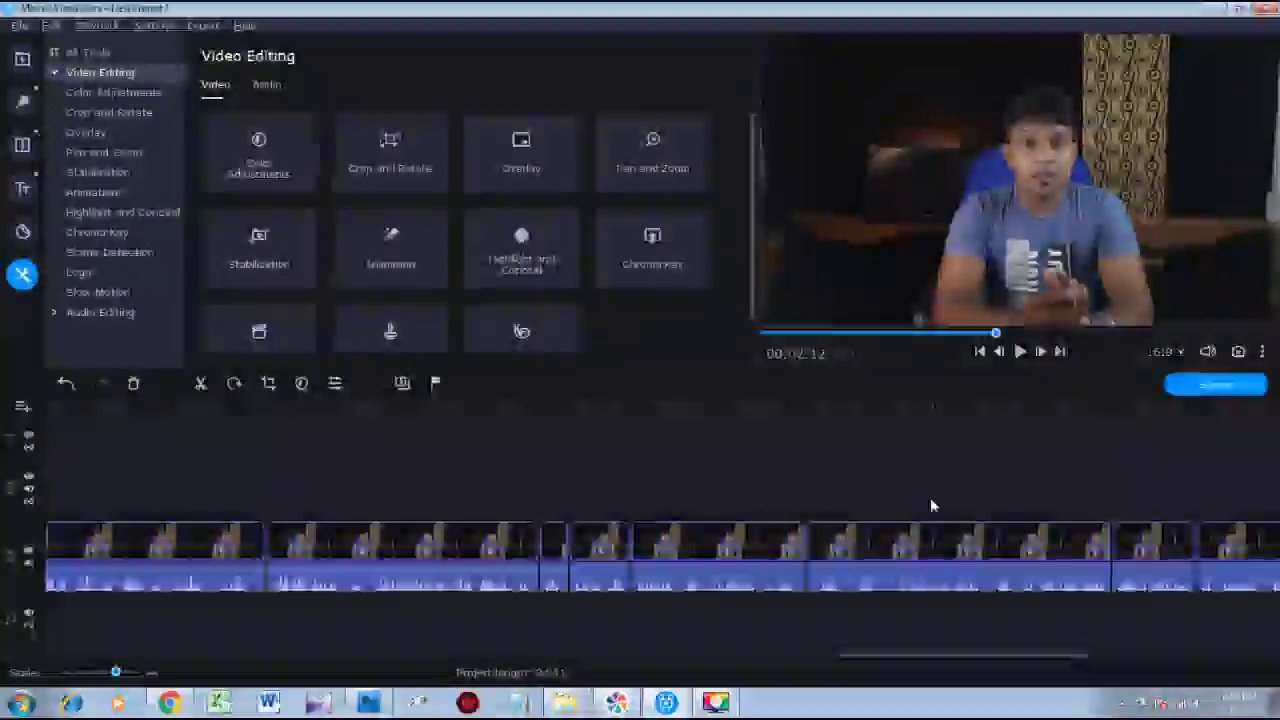
pyautogui.scroll(3, 930, 505)
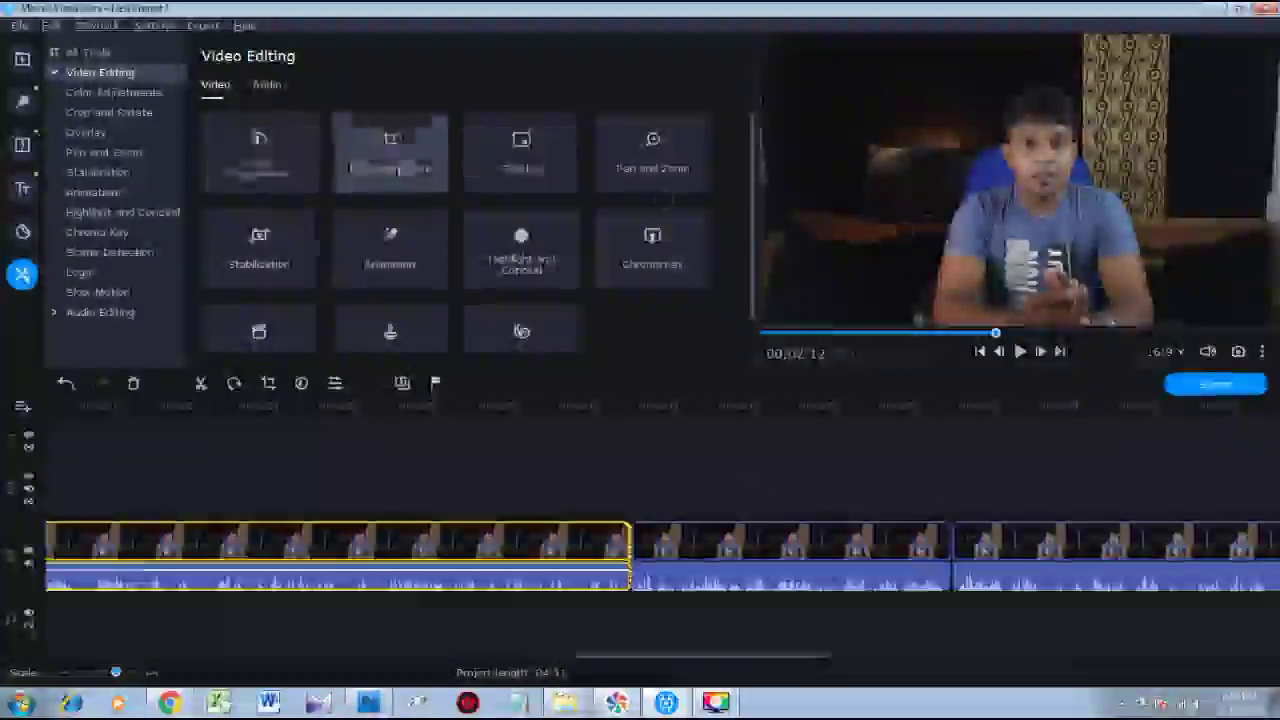
pyautogui.click(410, 160)
pyautogui.moveTo(829, 68); pyautogui.dragTo(850, 84)
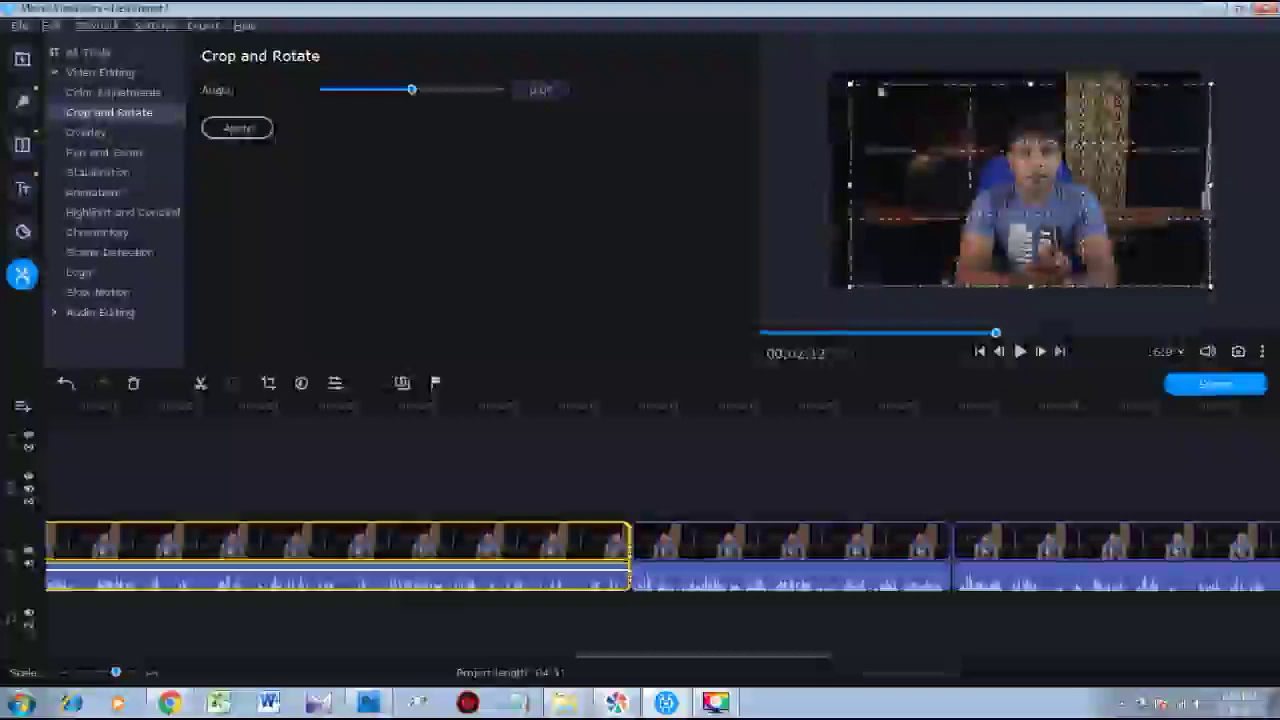
pyautogui.moveTo(1205, 82); pyautogui.dragTo(1198, 92)
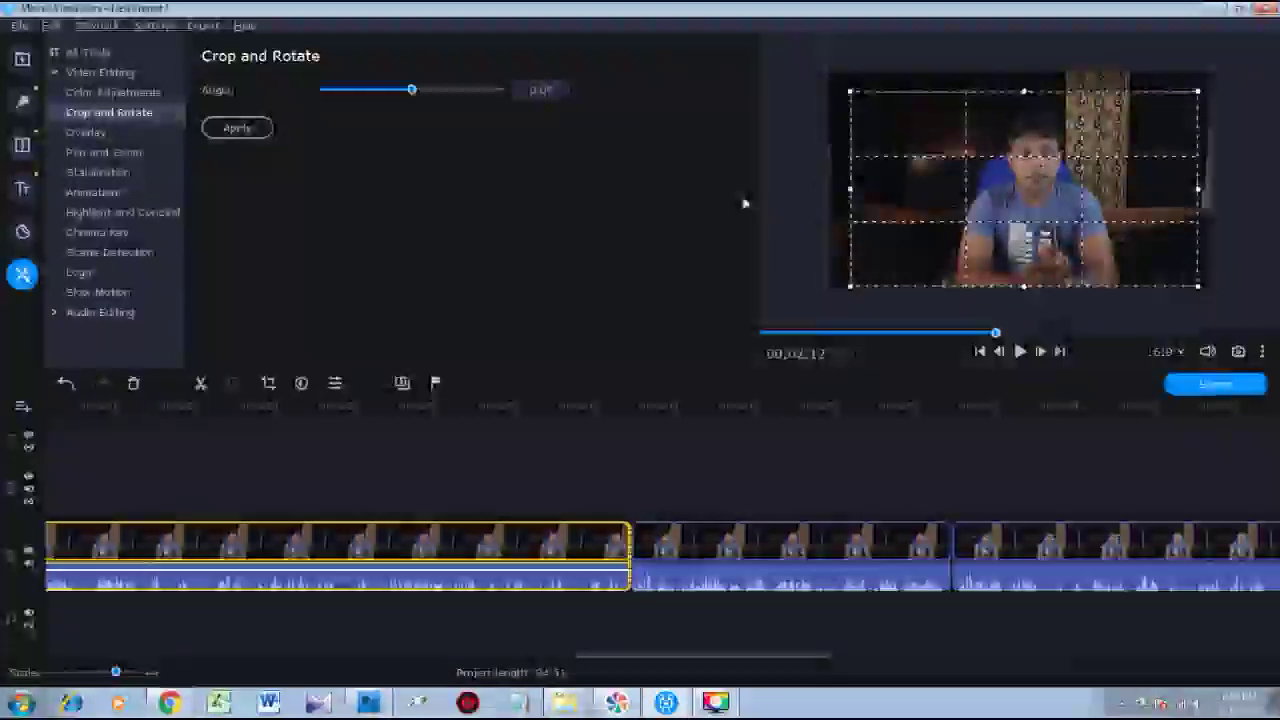
pyautogui.click(237, 128)
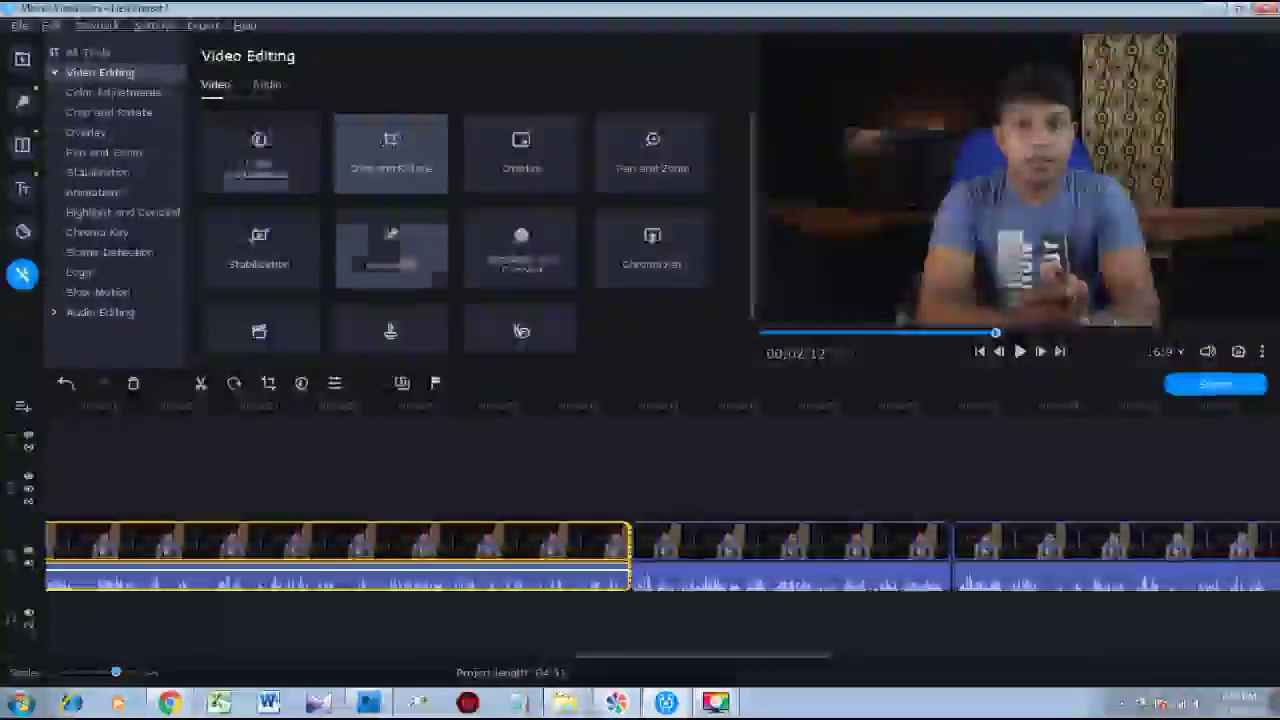
# Crop the clip at 00:02:49 slightly from its two upper corners with Crop and Rotate and apply it.
pyautogui.click(753, 553)
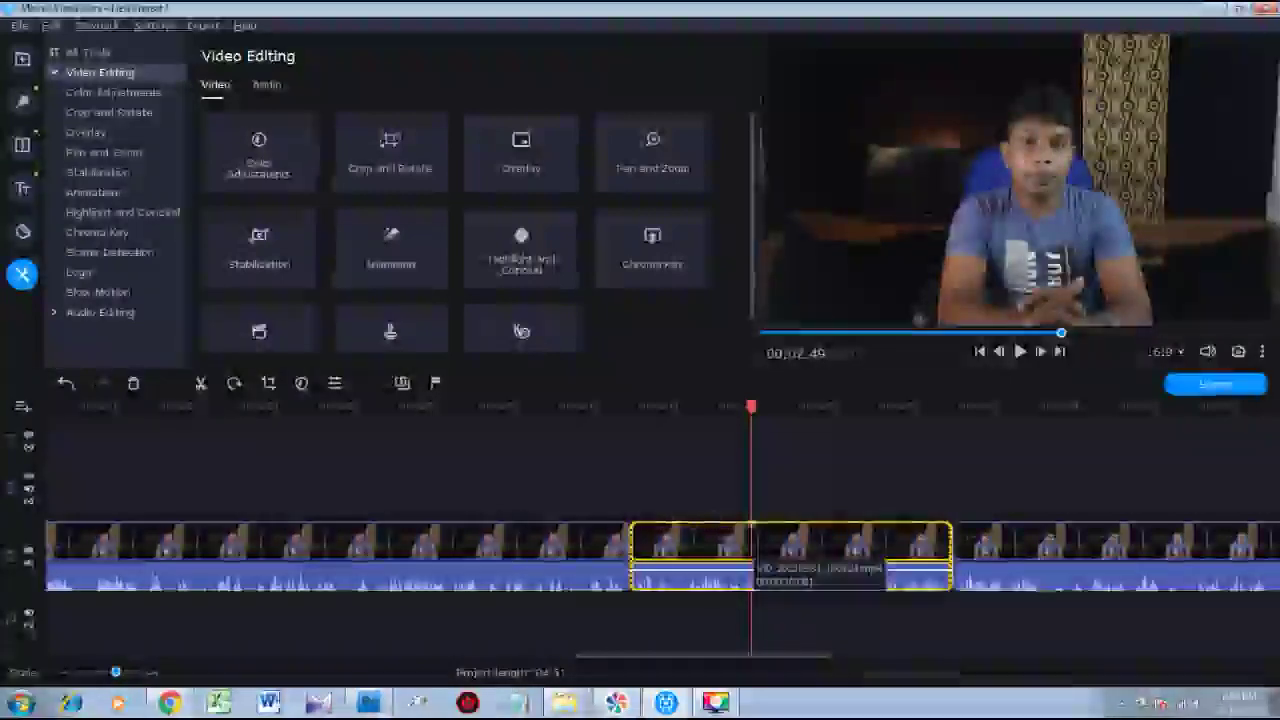
pyautogui.click(390, 155)
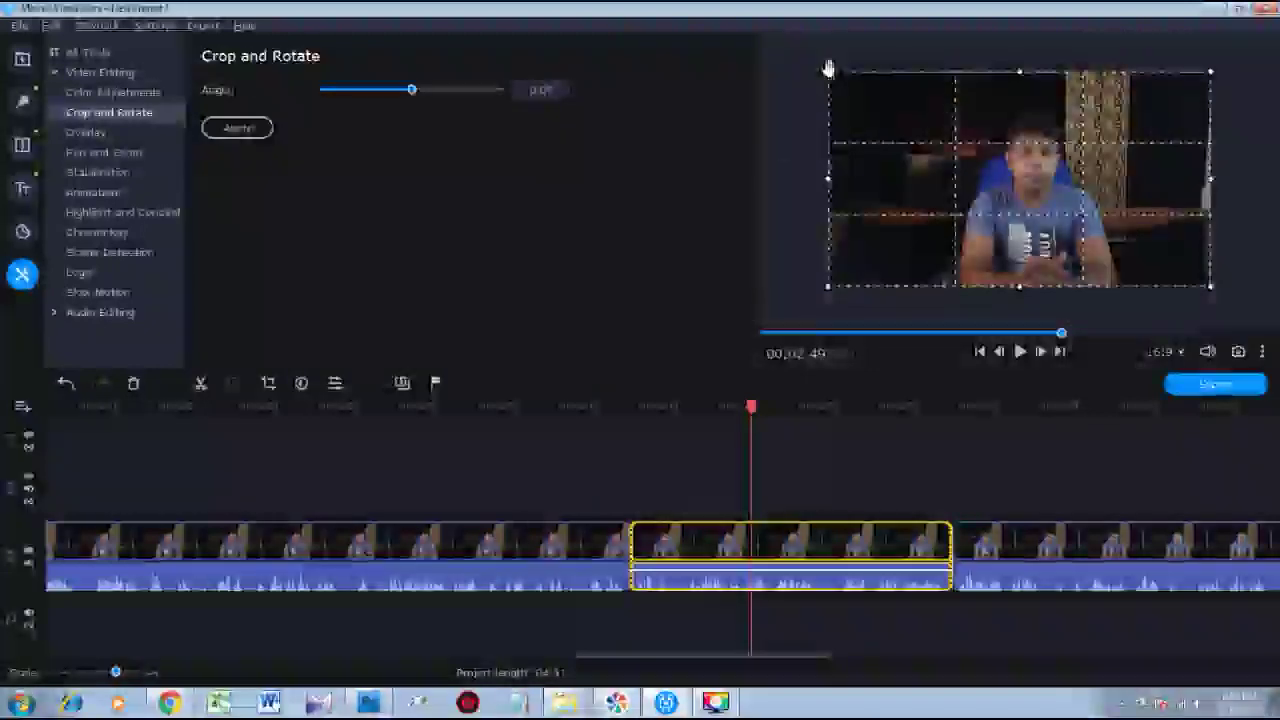
pyautogui.moveTo(828, 68); pyautogui.dragTo(848, 84)
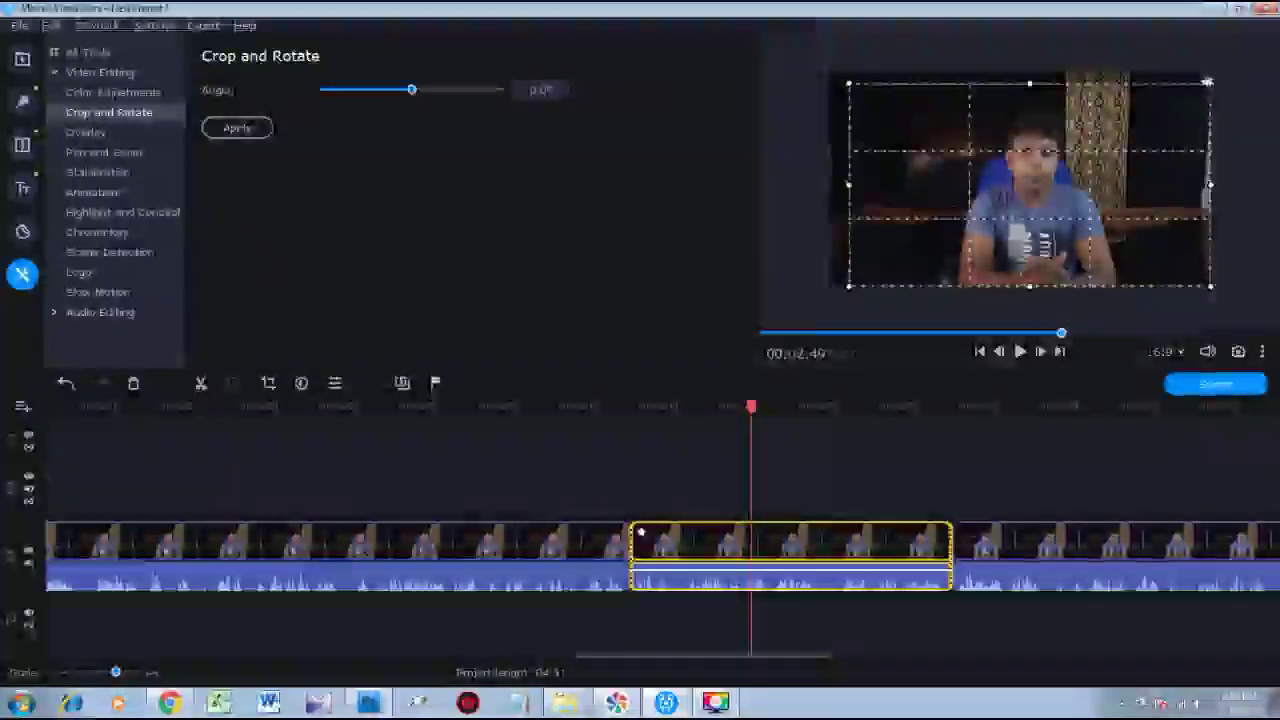
pyautogui.moveTo(1208, 82); pyautogui.dragTo(1194, 90)
pyautogui.click(255, 129)
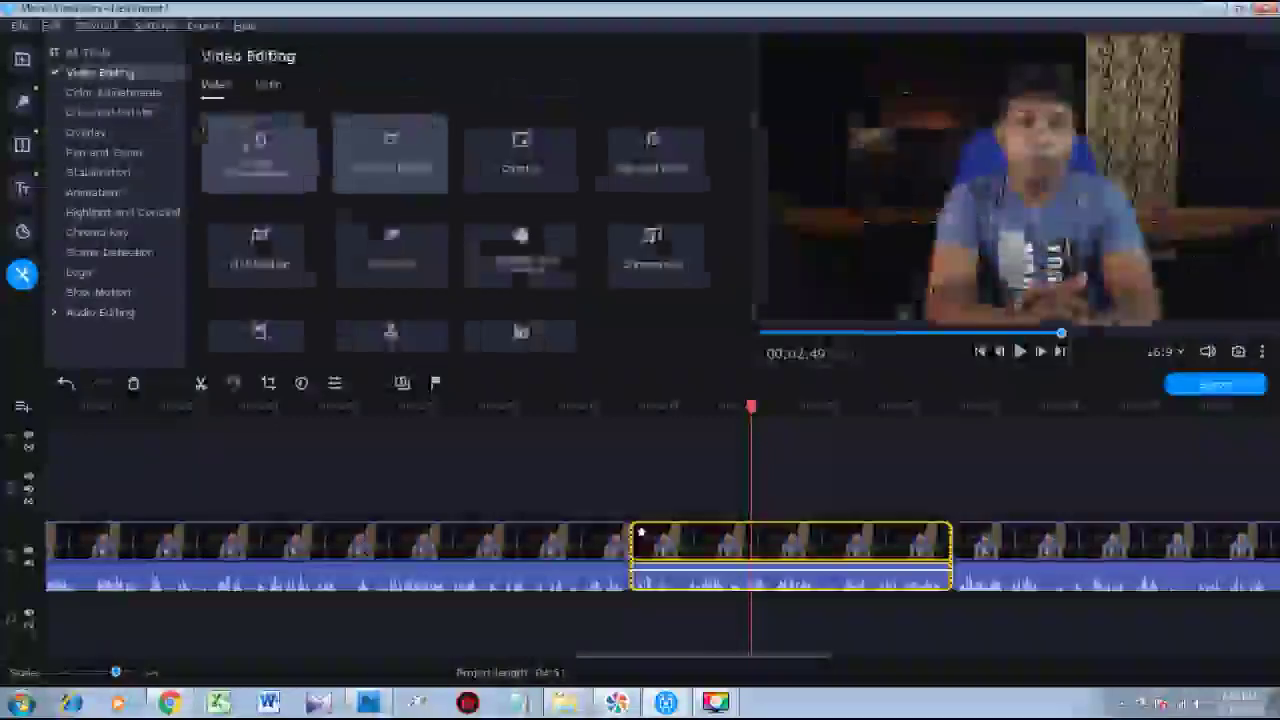
# Crop the clip at 00:03:06 slightly tighter from its upper corners and apply the crop.
pyautogui.click(1080, 531)
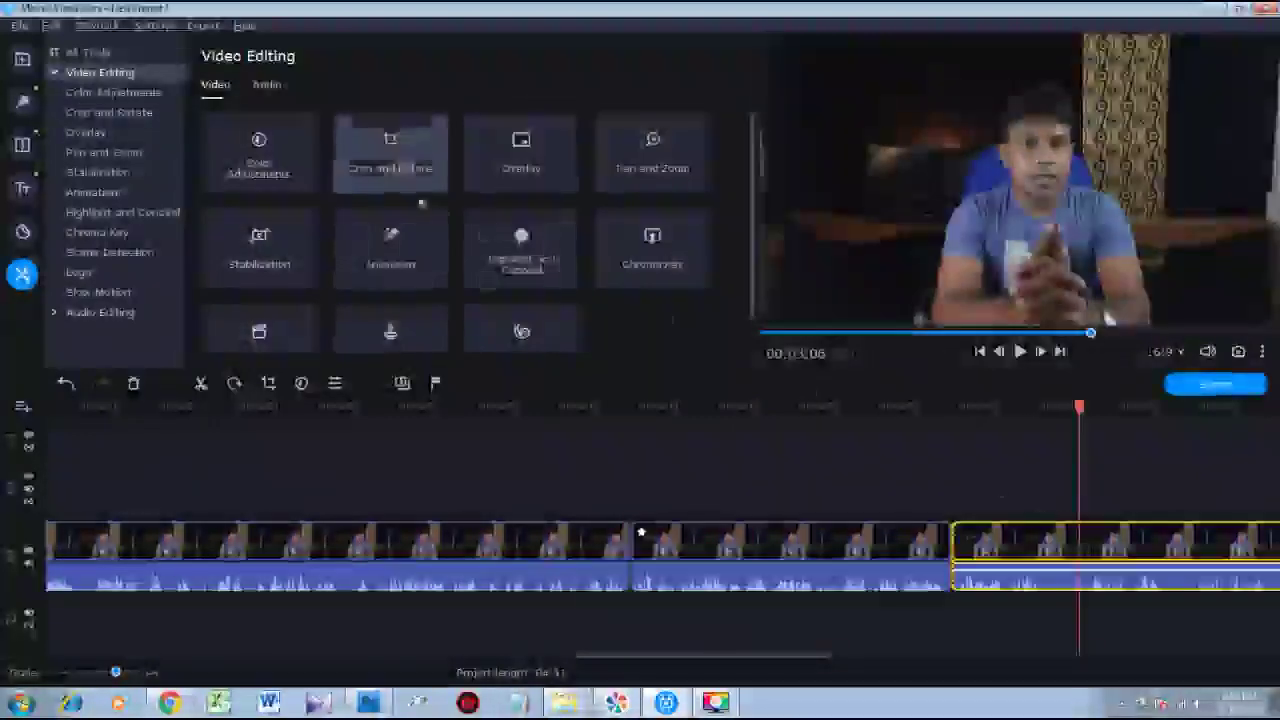
pyautogui.click(410, 130)
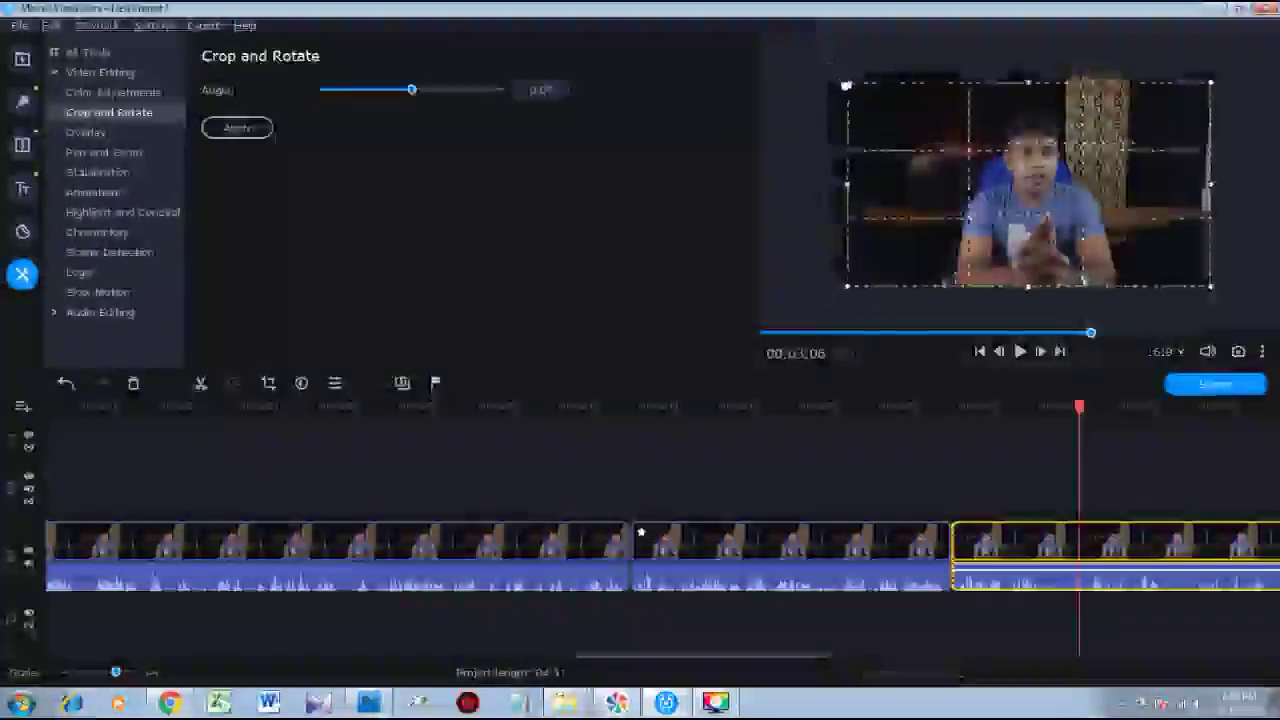
pyautogui.moveTo(1209, 83); pyautogui.dragTo(1191, 93)
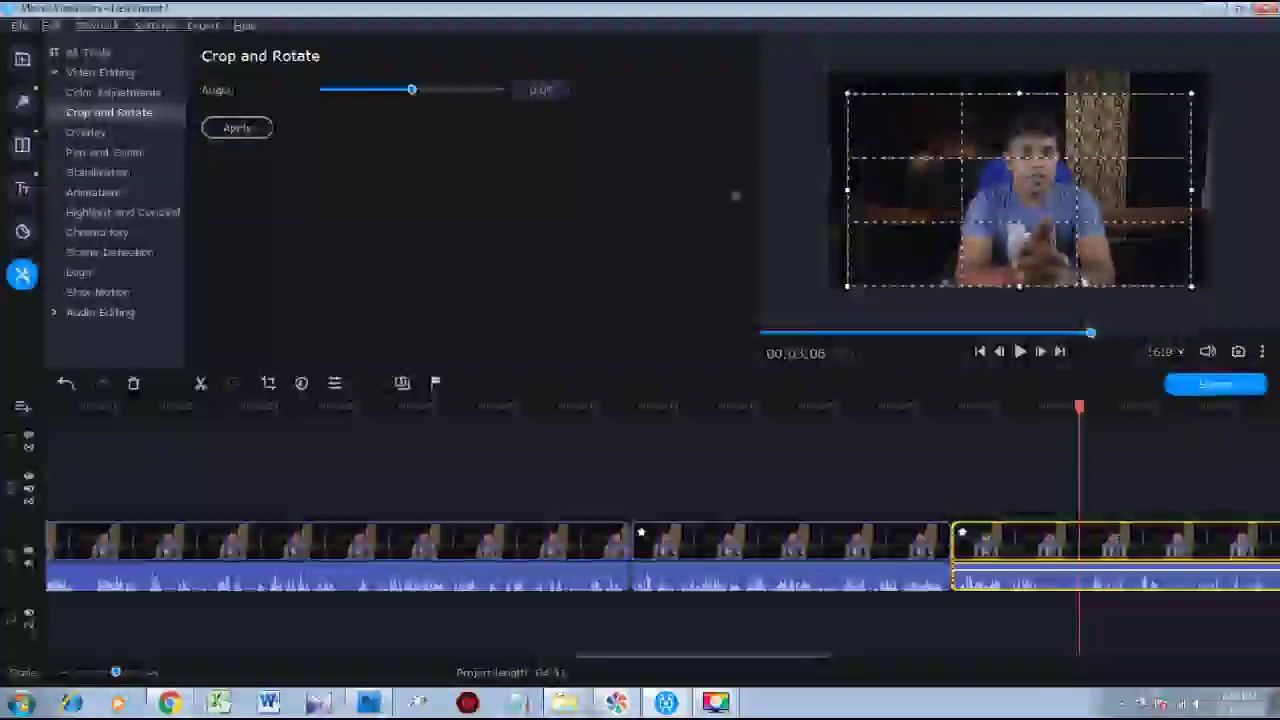
pyautogui.click(234, 129)
# Crop the clip at 00:03:23 slightly from its upper corners, shift the frame up a little and apply the crop.
pyautogui.scroll(-5, 1034, 457)
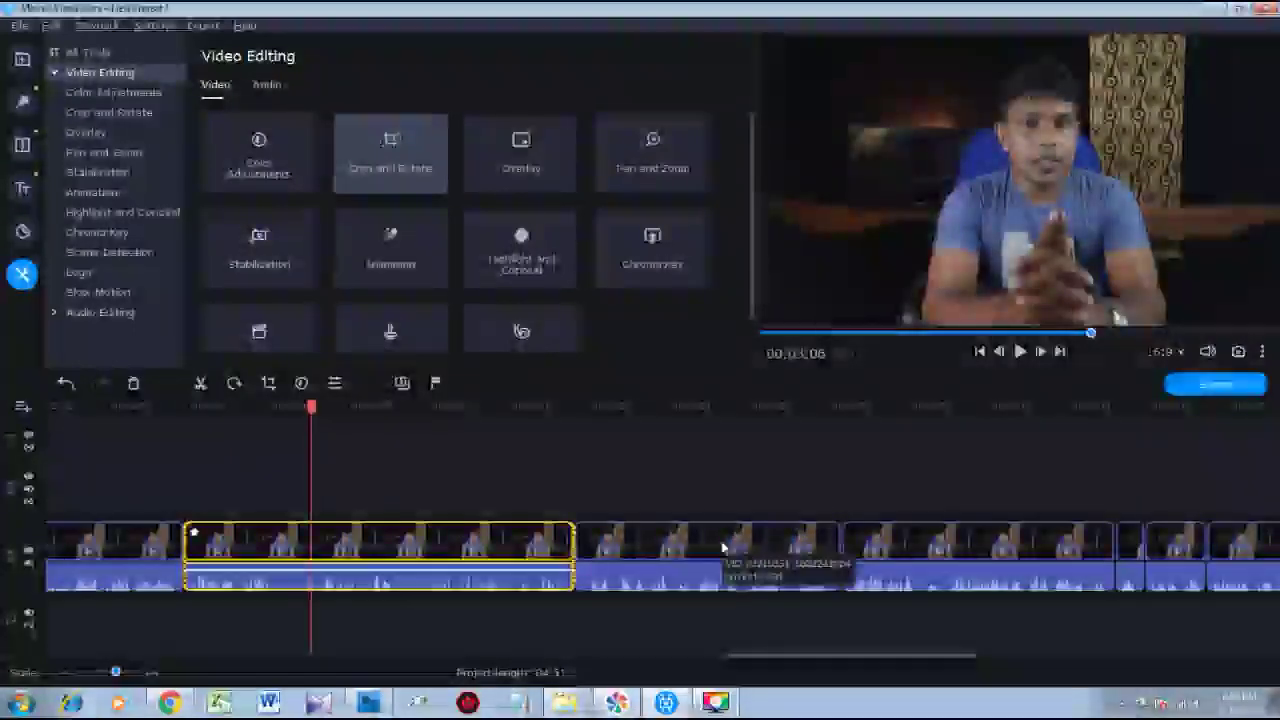
pyautogui.click(669, 550)
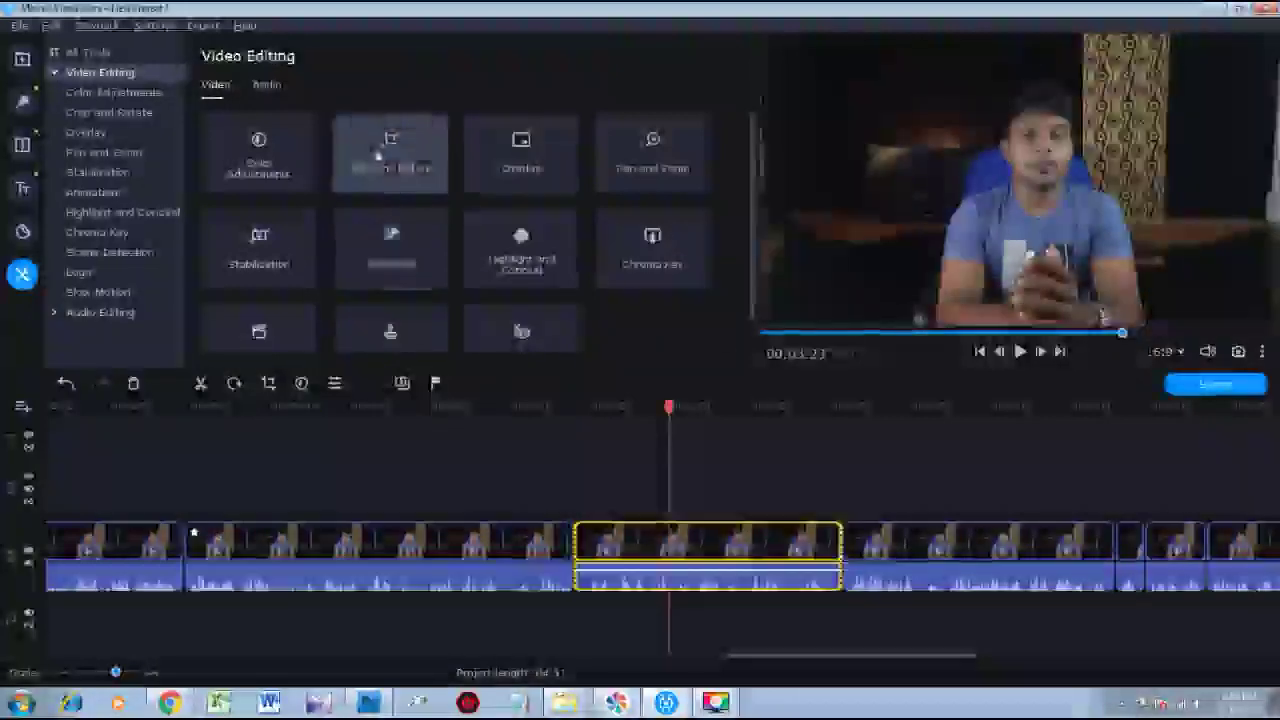
pyautogui.click(379, 158)
pyautogui.moveTo(829, 72); pyautogui.dragTo(851, 85)
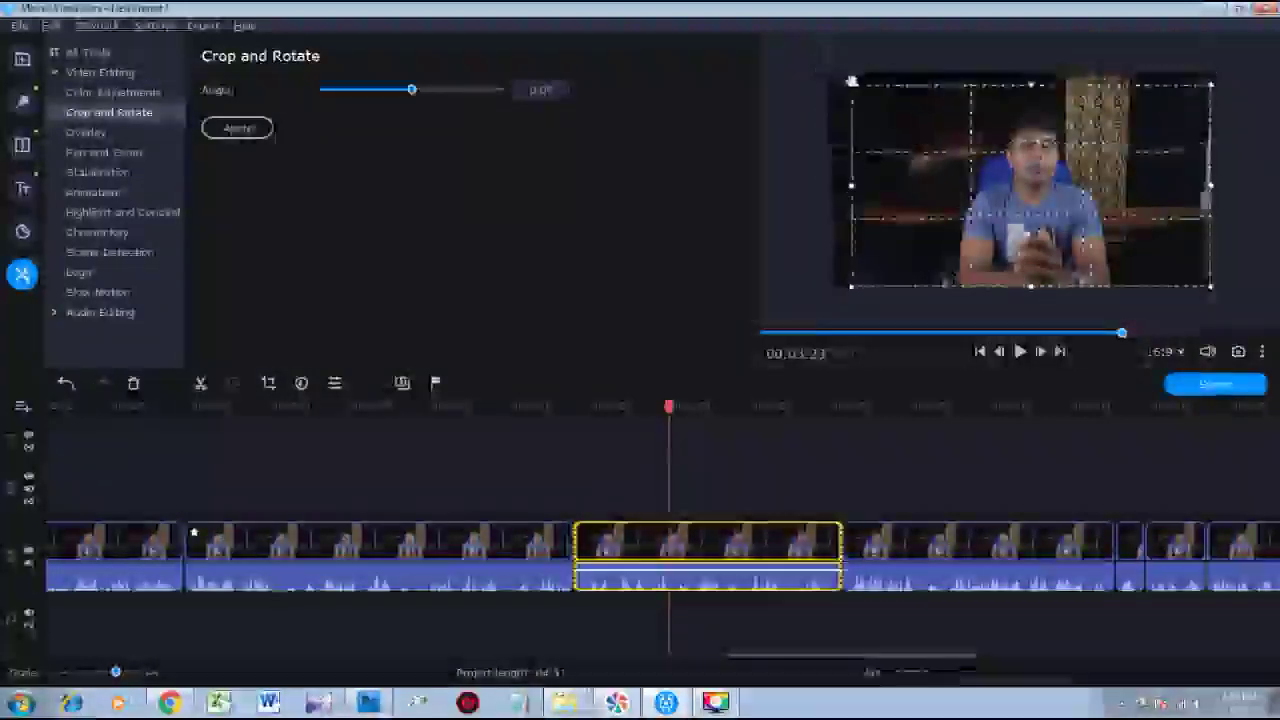
pyautogui.moveTo(1222, 86); pyautogui.dragTo(1189, 97)
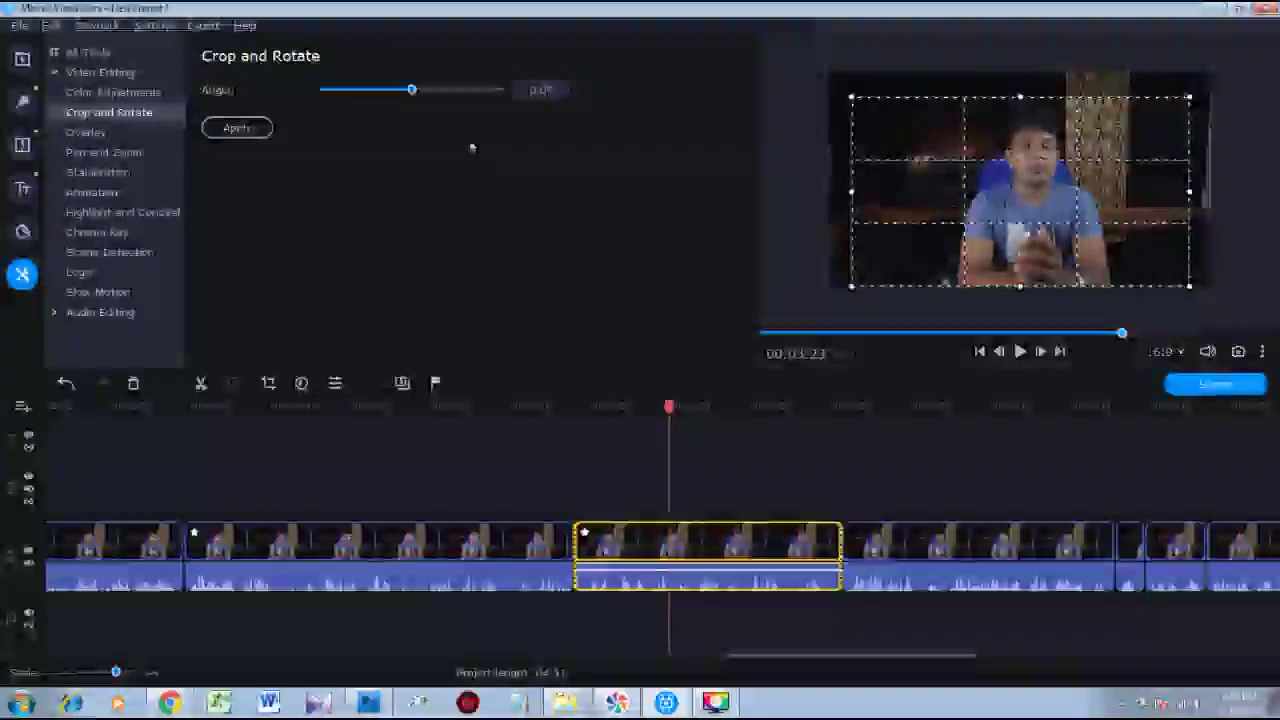
pyautogui.moveTo(1049, 190); pyautogui.dragTo(1050, 179)
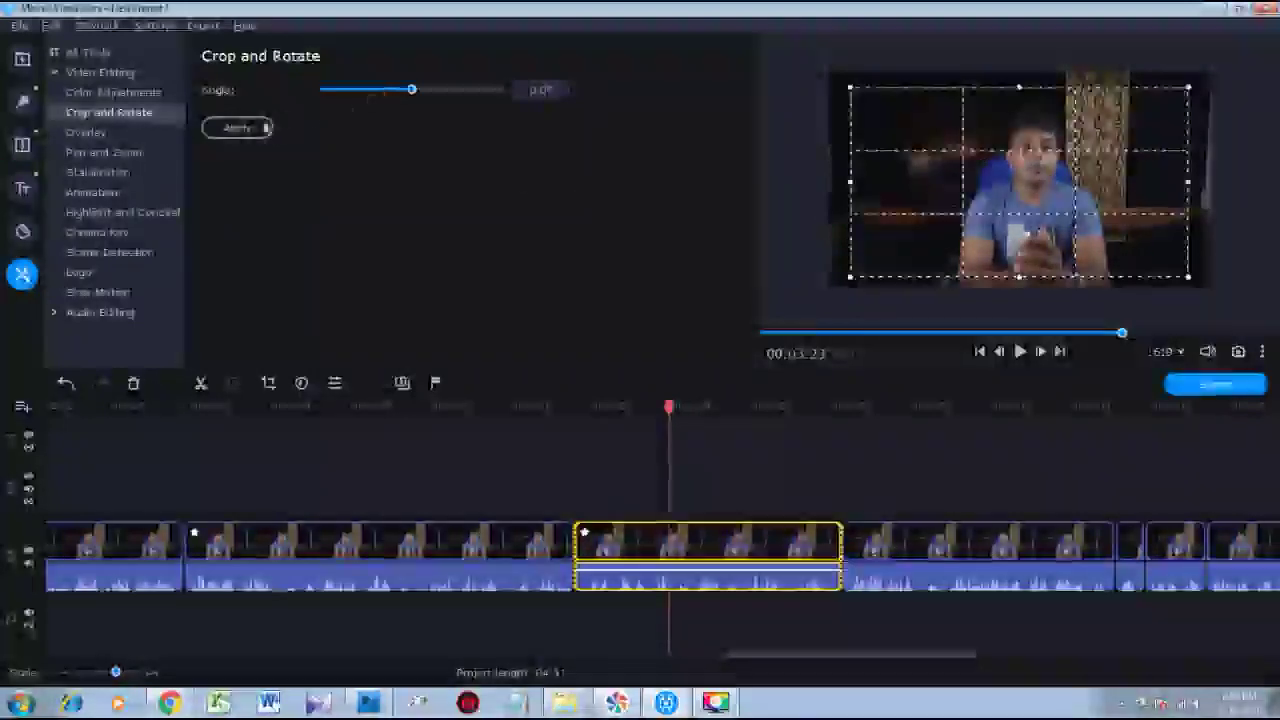
pyautogui.click(264, 129)
# Crop the clip at 00:03:35 to a noticeably tighter frame centred on the speaker and apply the crop.
pyautogui.click(890, 547)
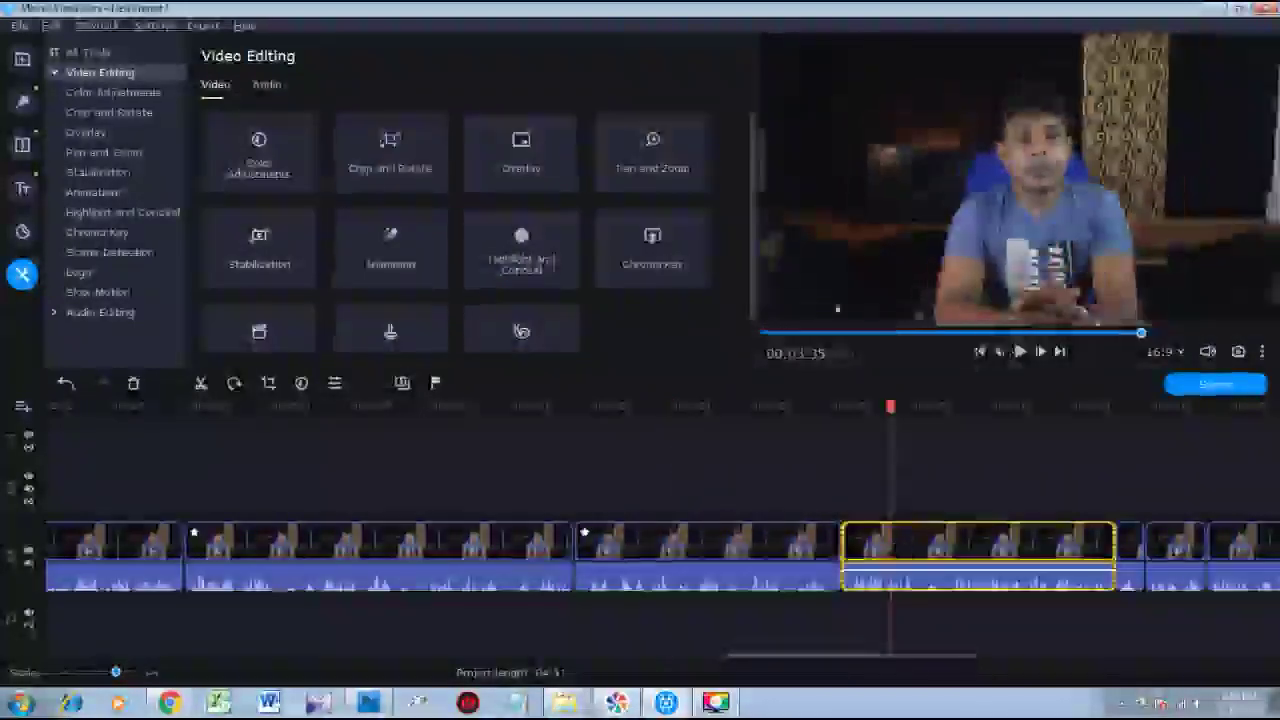
pyautogui.click(390, 158)
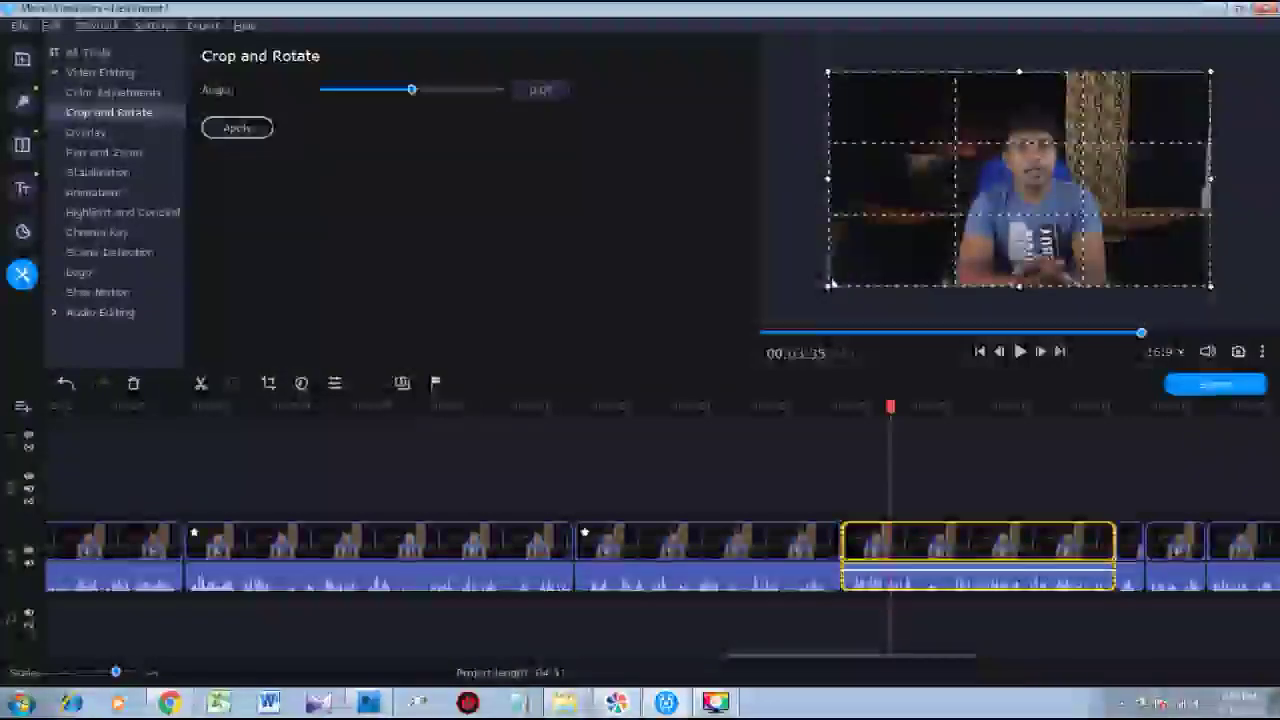
pyautogui.moveTo(824, 283); pyautogui.dragTo(853, 272)
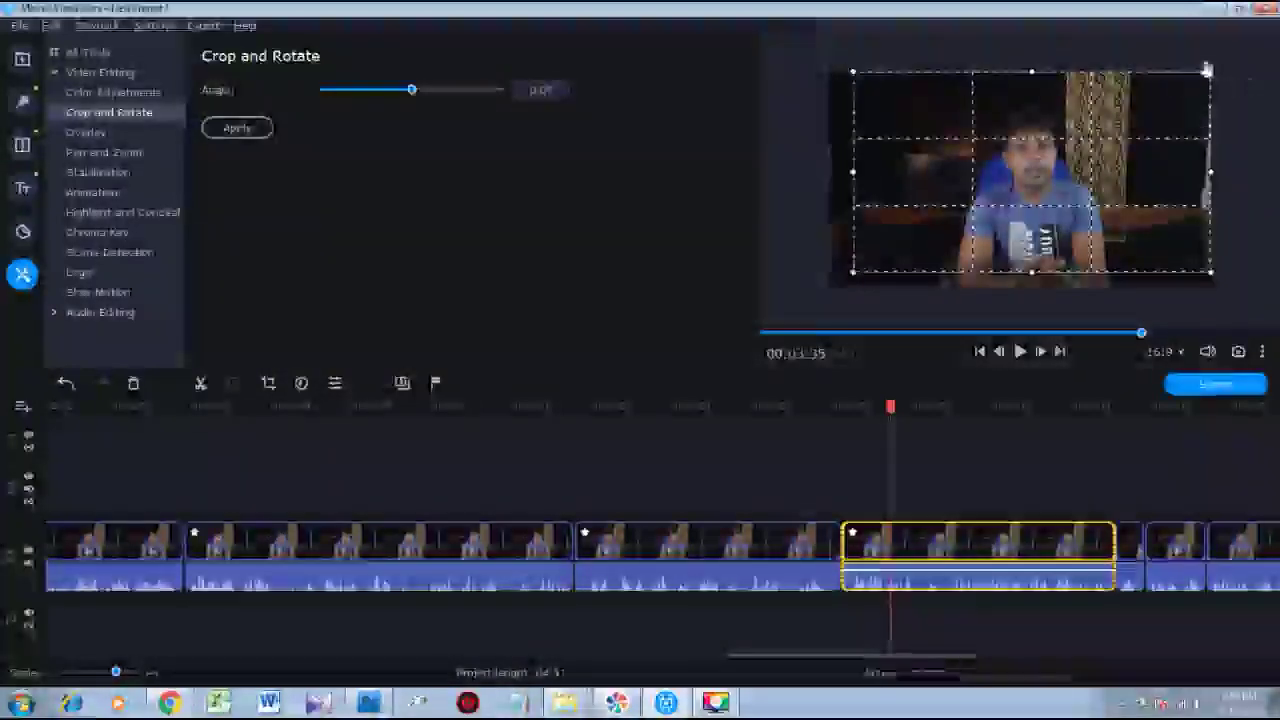
pyautogui.moveTo(1206, 70); pyautogui.dragTo(1126, 116)
pyautogui.moveTo(1064, 183); pyautogui.dragTo(1092, 161)
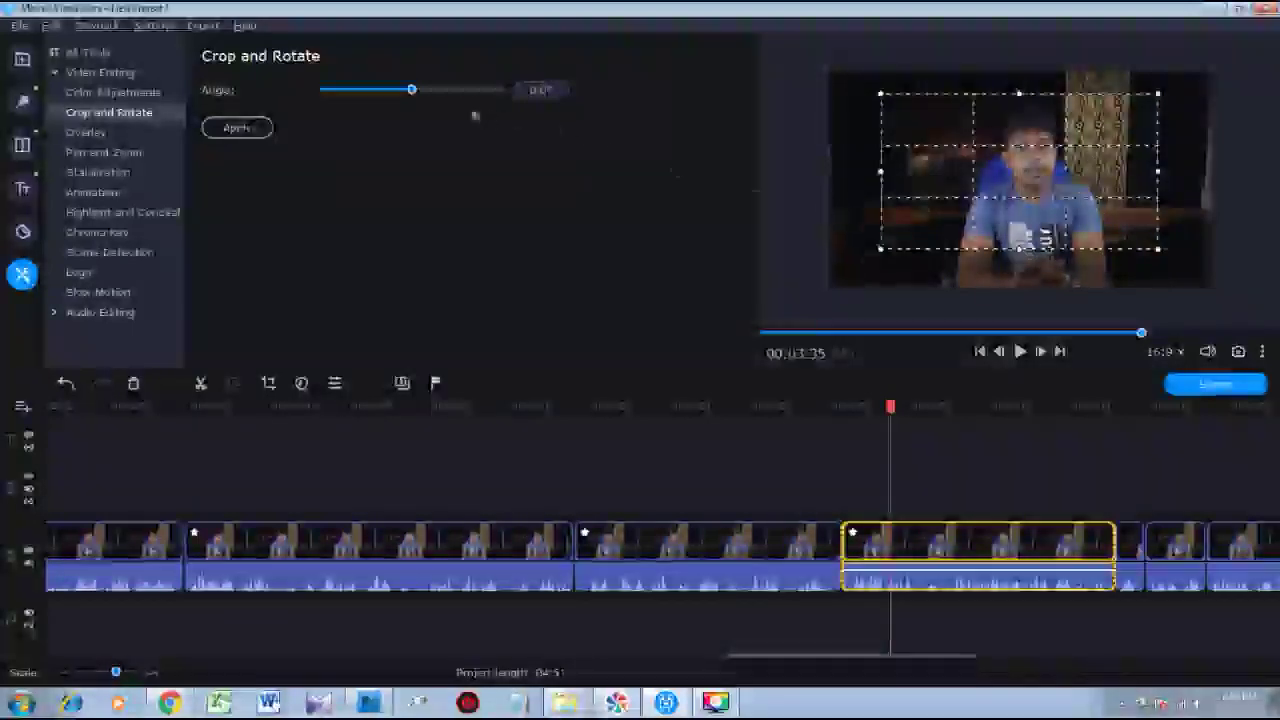
pyautogui.click(266, 129)
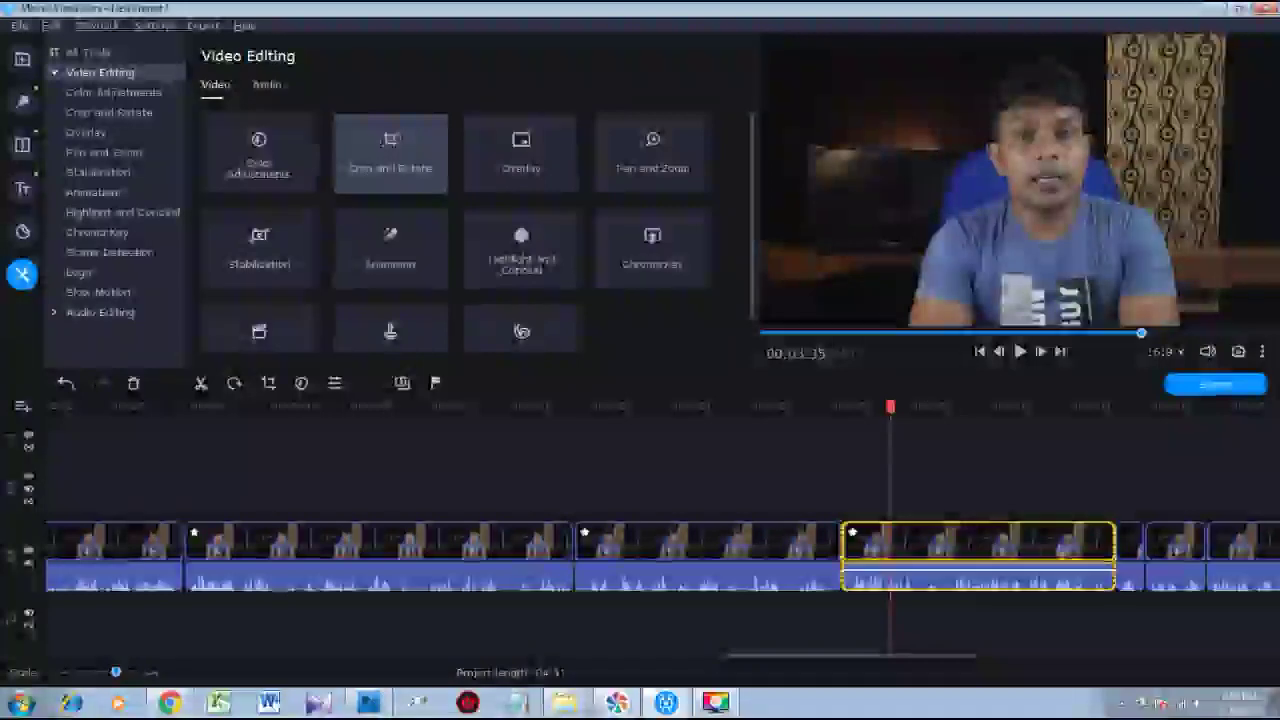
# Crop the short clip at 00:03:46 slightly from its two upper corners, shift the frame up a little and apply the crop.
pyautogui.click(1131, 550)
pyautogui.scroll(-3, 1074, 469)
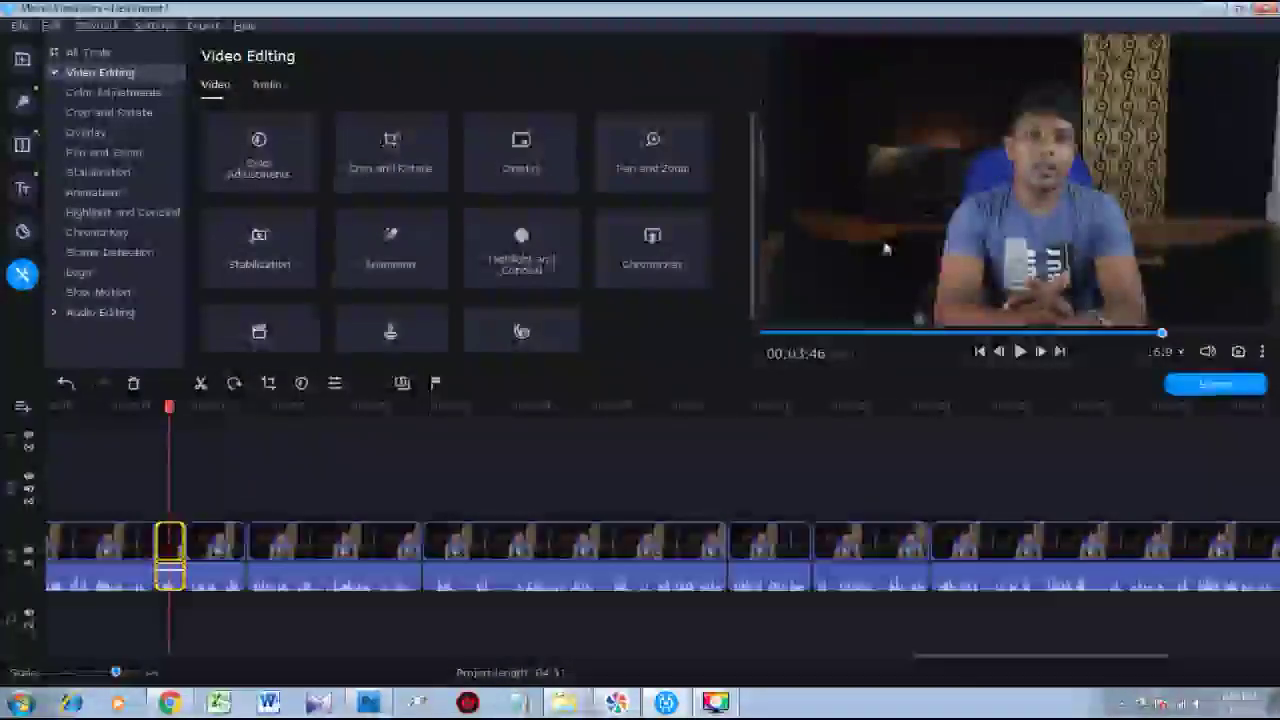
pyautogui.click(436, 156)
pyautogui.moveTo(828, 74); pyautogui.dragTo(855, 87)
pyautogui.moveTo(1212, 87); pyautogui.dragTo(1188, 96)
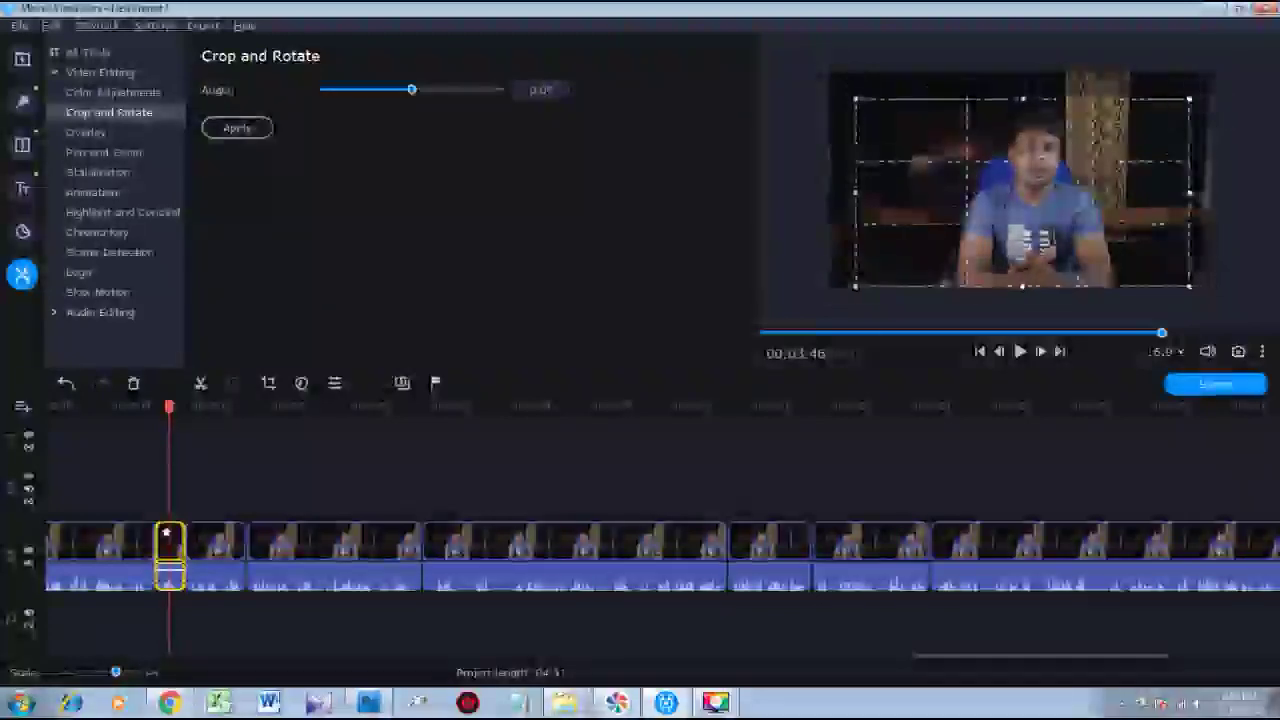
pyautogui.moveTo(1052, 158); pyautogui.dragTo(1057, 148)
pyautogui.click(237, 128)
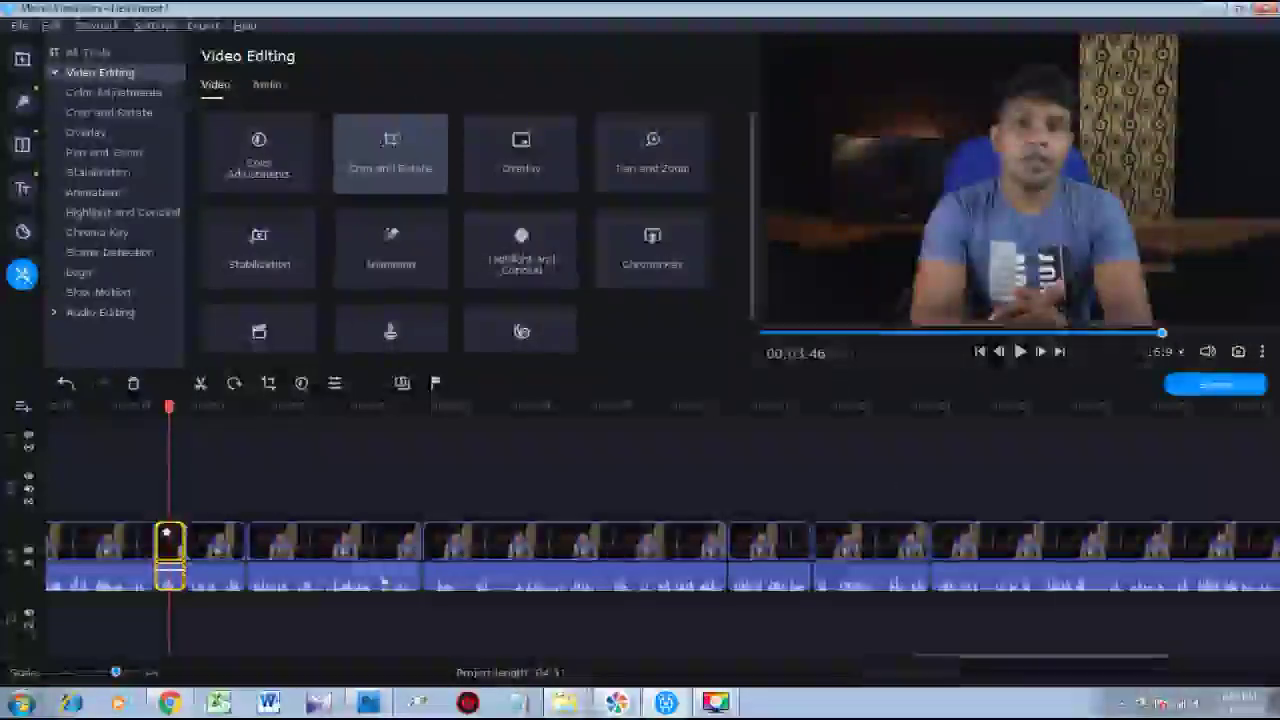
# Crop the clip at 00:03:49 slightly from its upper corners with Crop and Rotate.
pyautogui.click(215, 545)
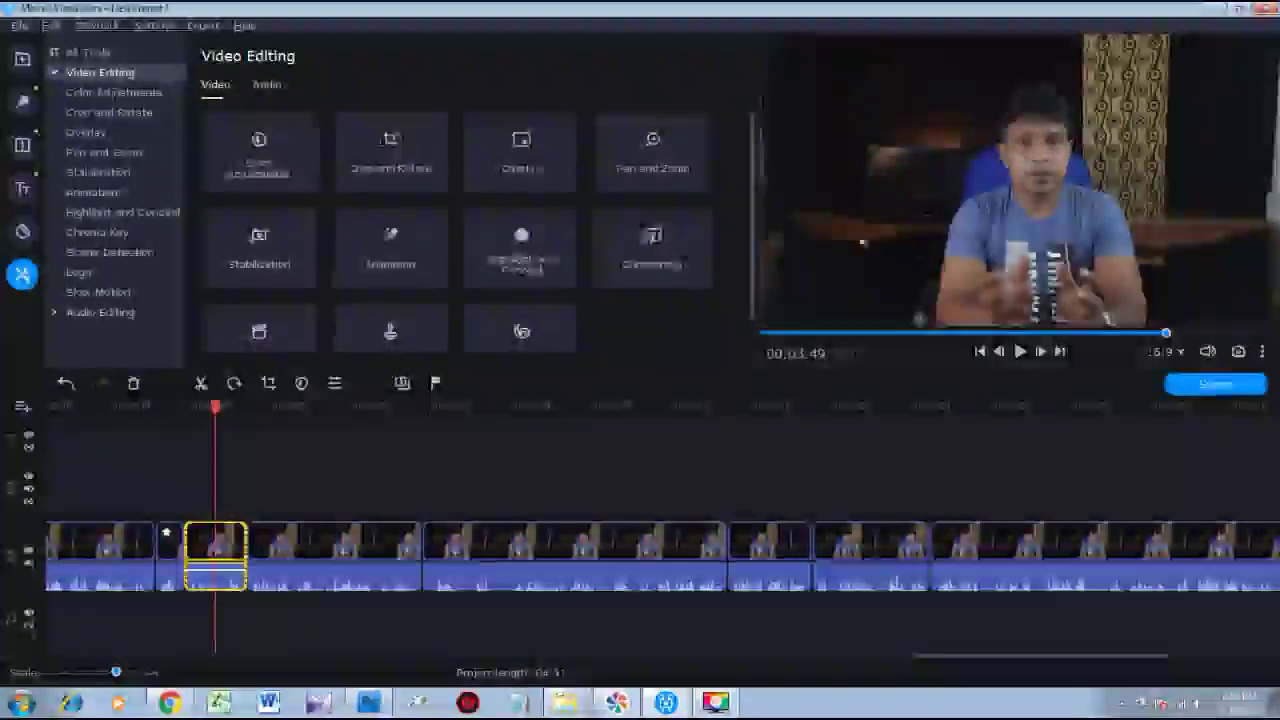
pyautogui.click(390, 150)
pyautogui.moveTo(827, 72); pyautogui.dragTo(853, 86)
pyautogui.moveTo(1210, 88); pyautogui.dragTo(1196, 82)
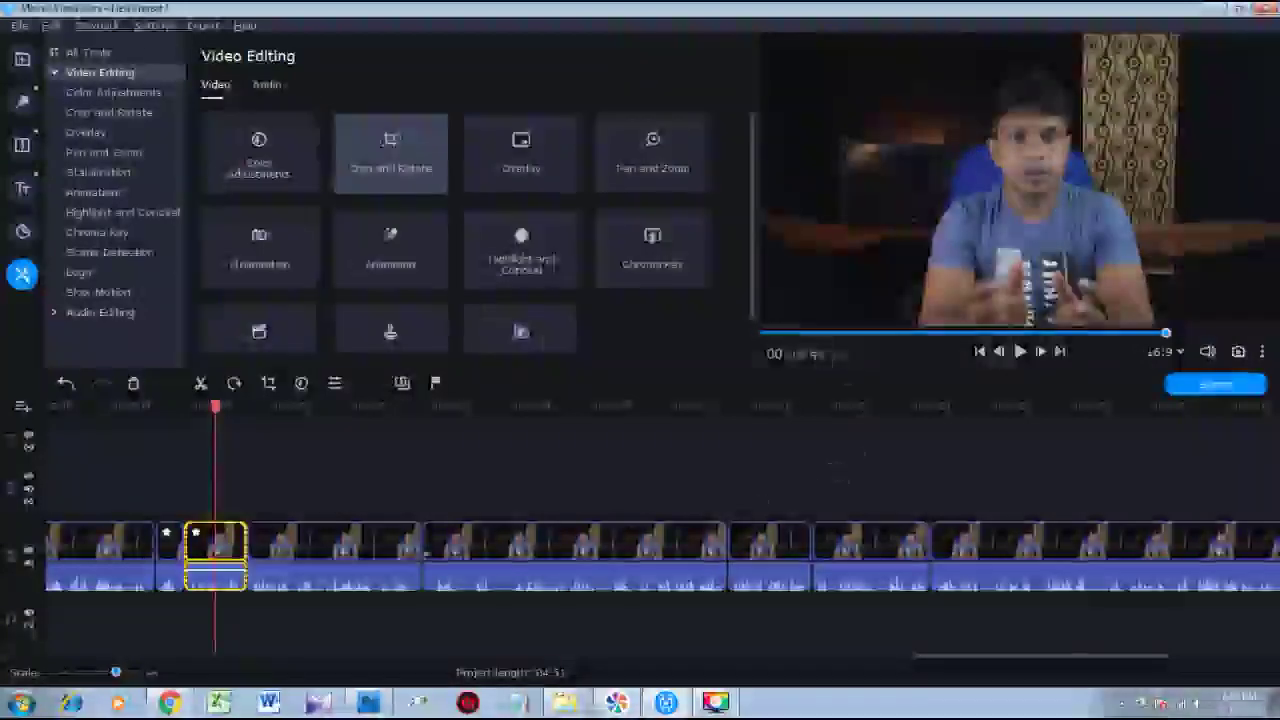
# Crop the clip at 00:03:53 slightly from its upper corners, centre the frame on the picture and apply the crop.
pyautogui.click(304, 553)
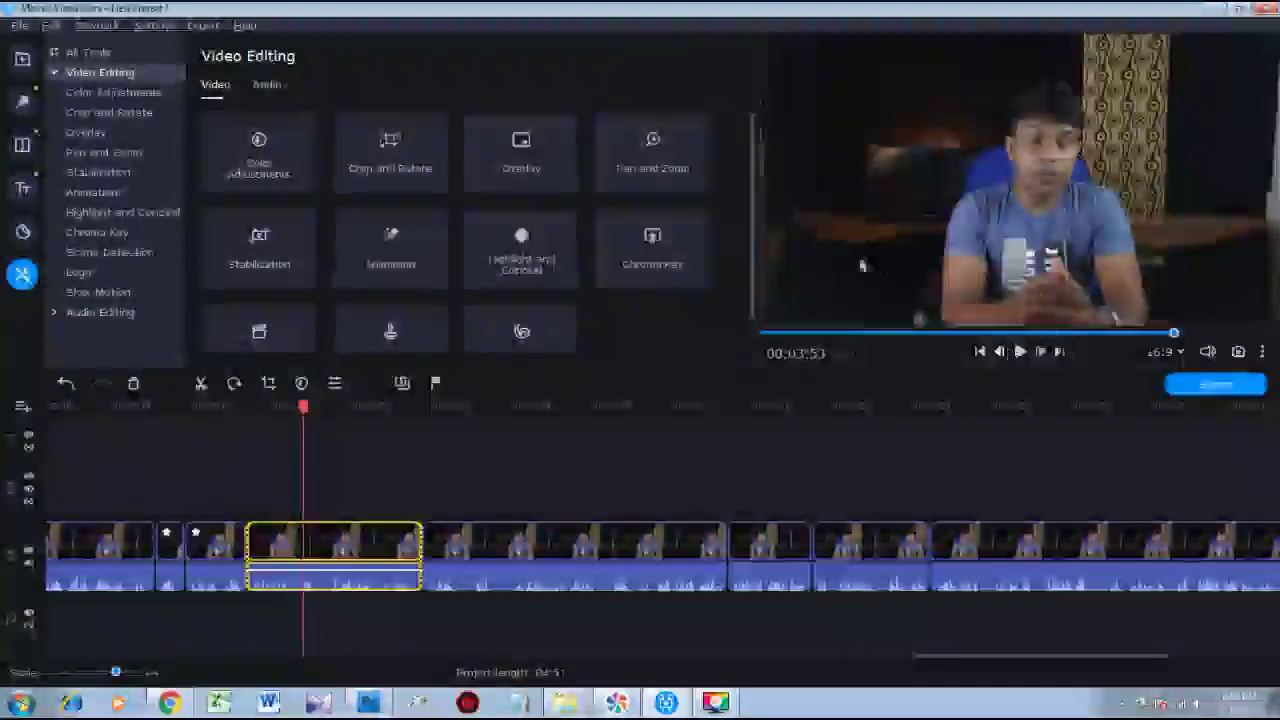
pyautogui.click(438, 168)
pyautogui.moveTo(848, 82); pyautogui.dragTo(852, 86)
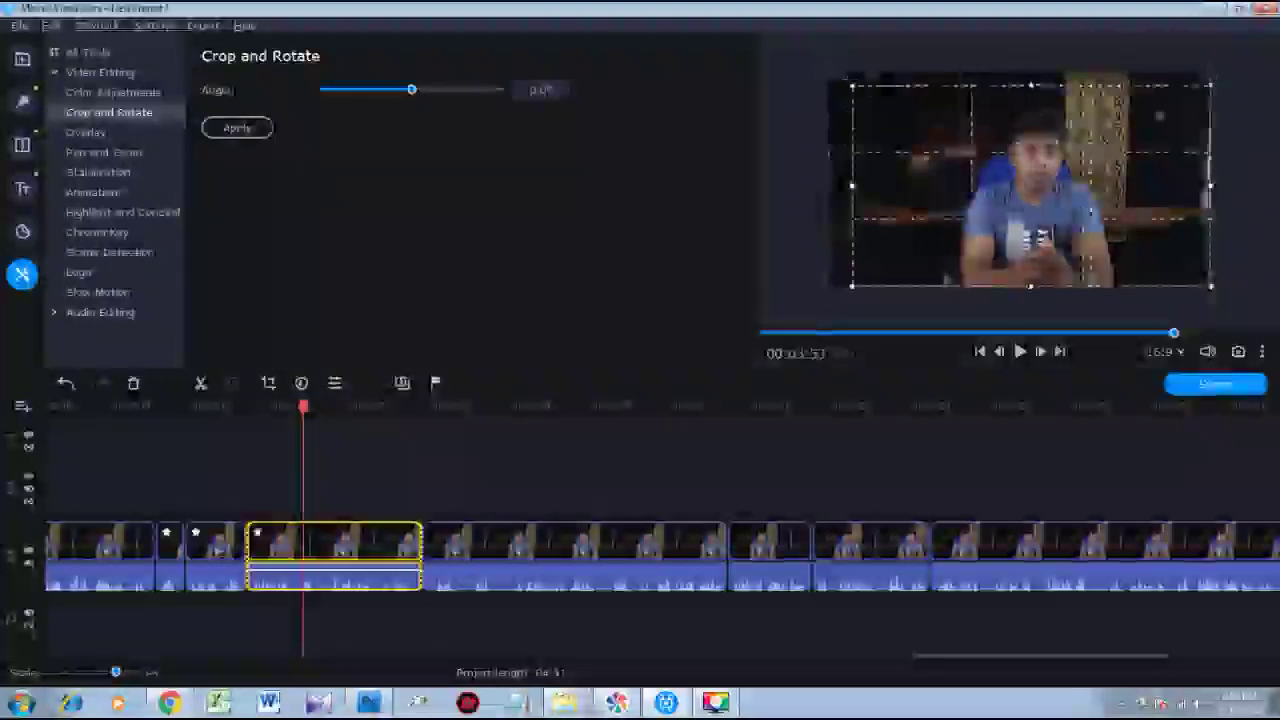
pyautogui.moveTo(1210, 87); pyautogui.dragTo(1191, 96)
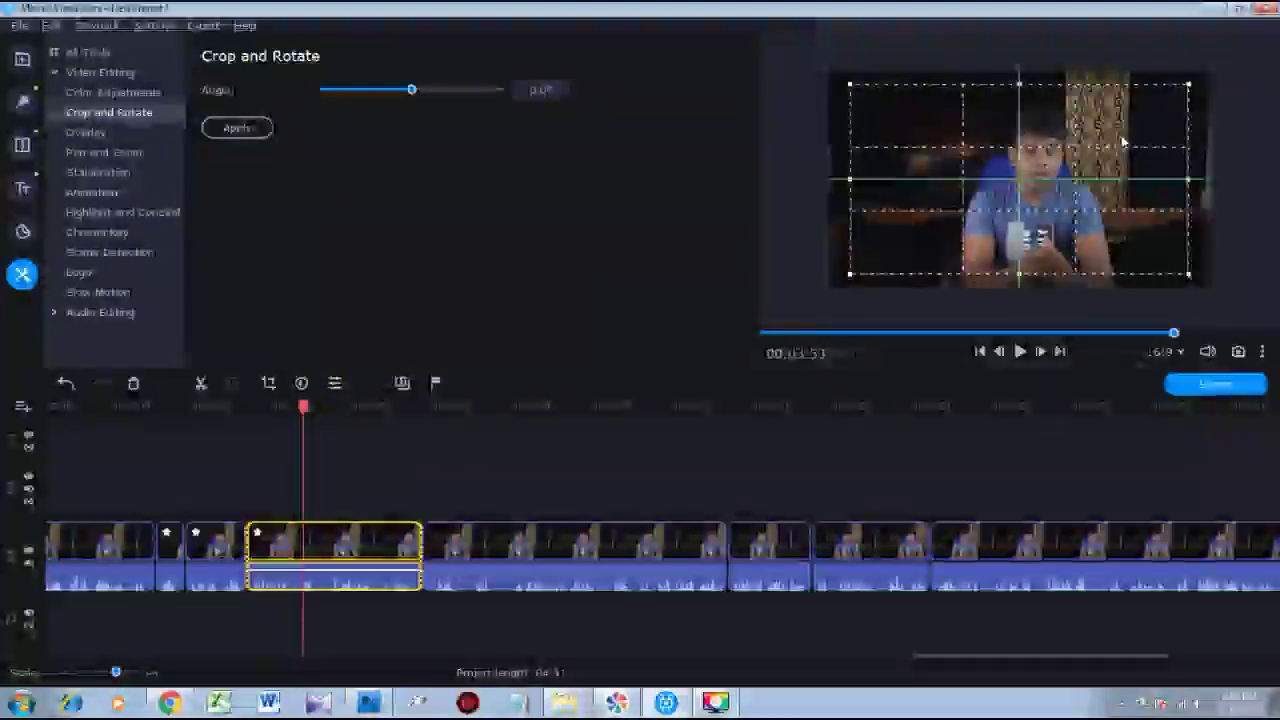
pyautogui.click(237, 128)
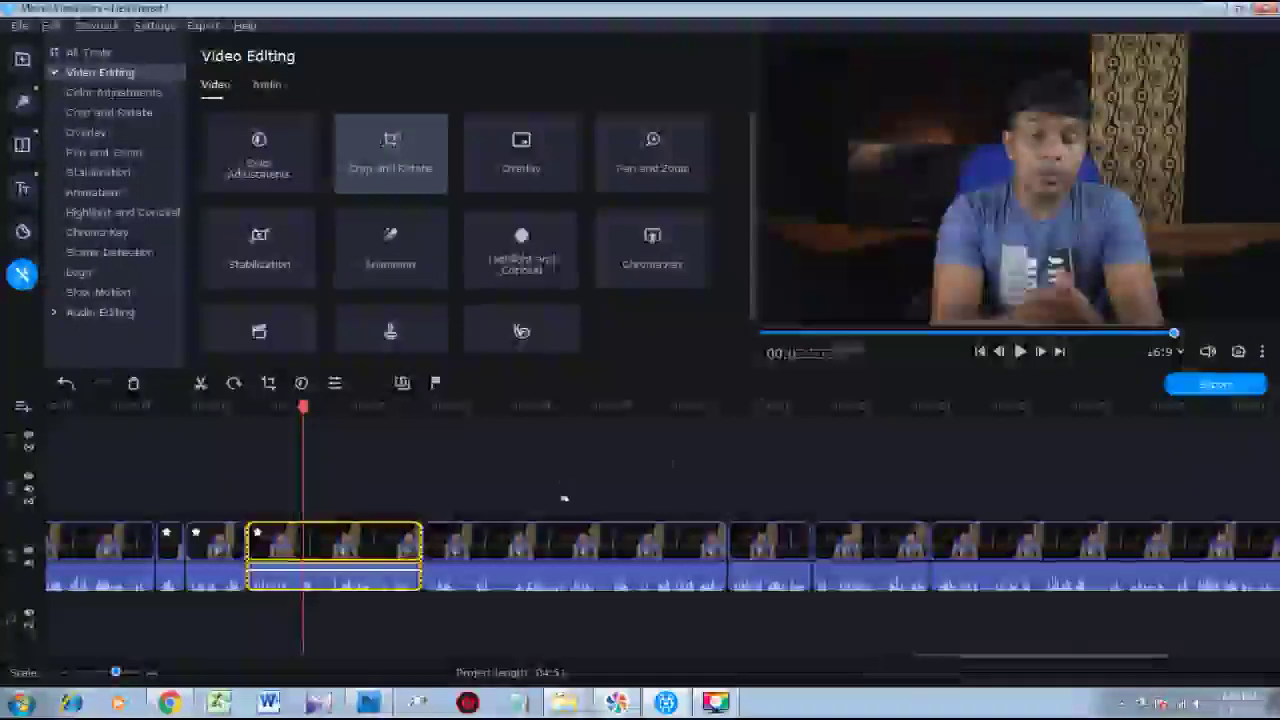
# Crop the clip at 00:04:03 slightly from its lower-left and upper-right corners and apply the crop.
pyautogui.click(505, 548)
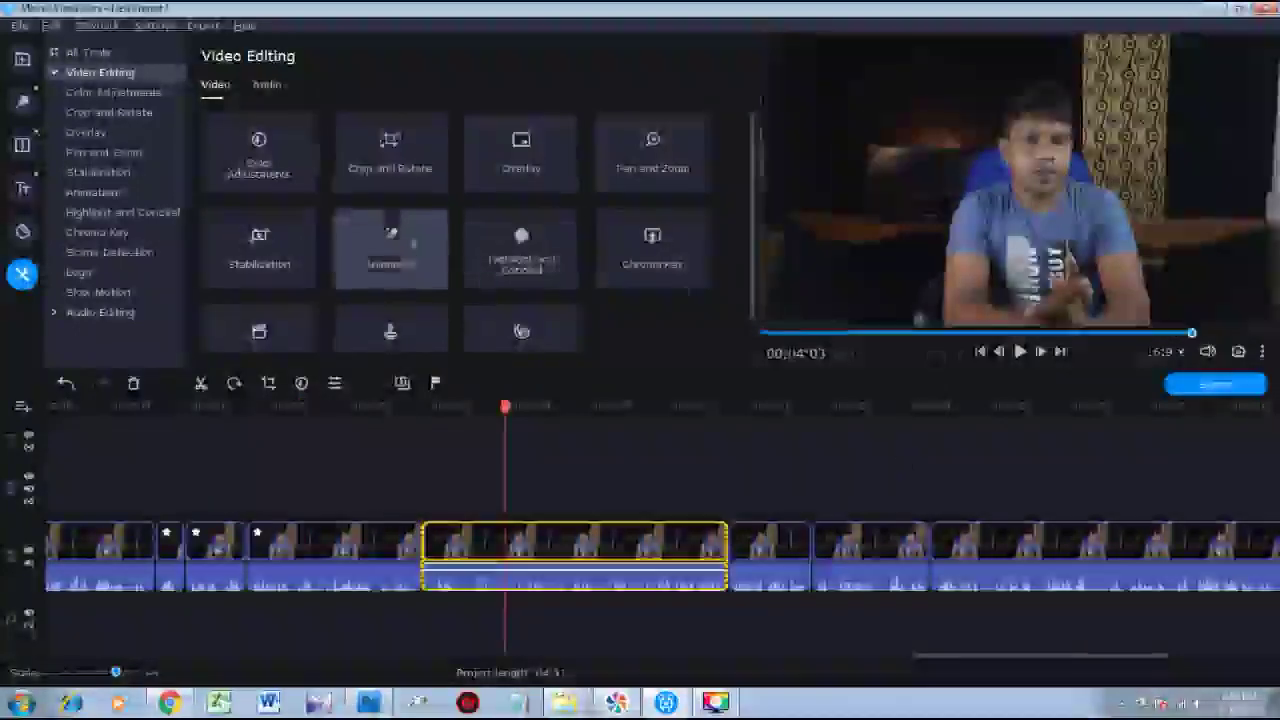
pyautogui.click(405, 165)
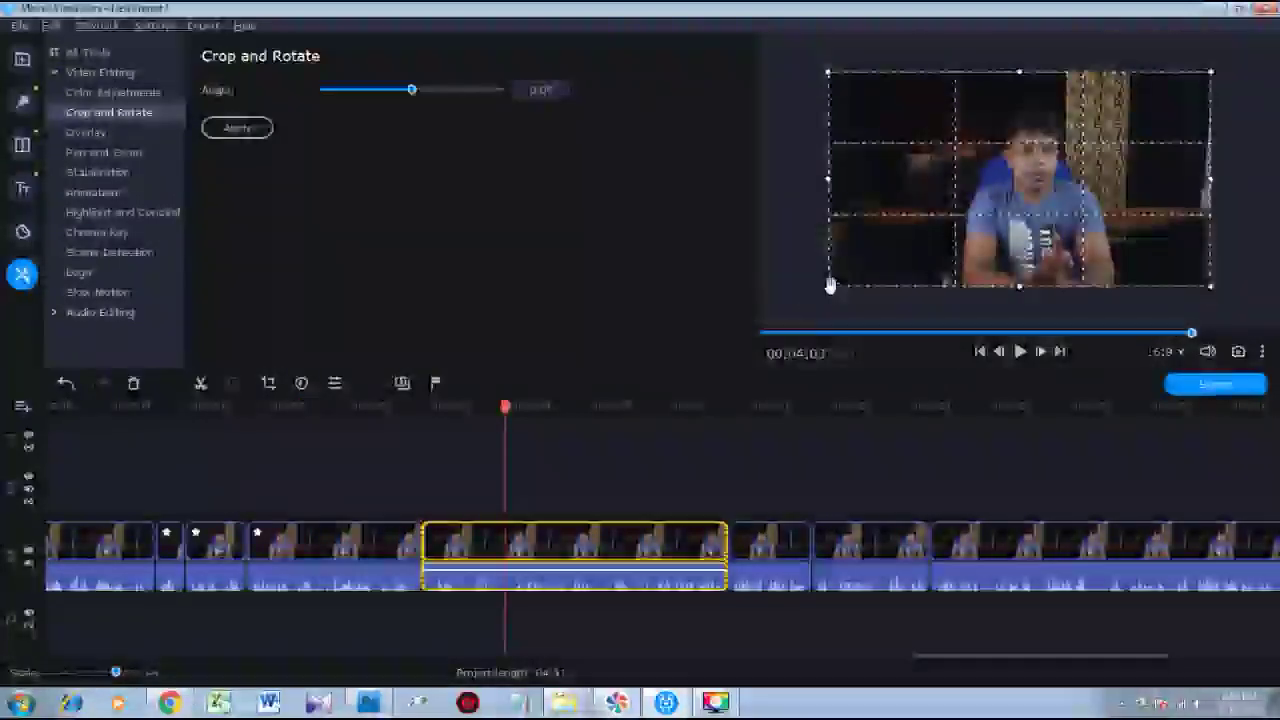
pyautogui.moveTo(829, 286); pyautogui.dragTo(849, 276)
pyautogui.moveTo(1207, 76); pyautogui.dragTo(1196, 80)
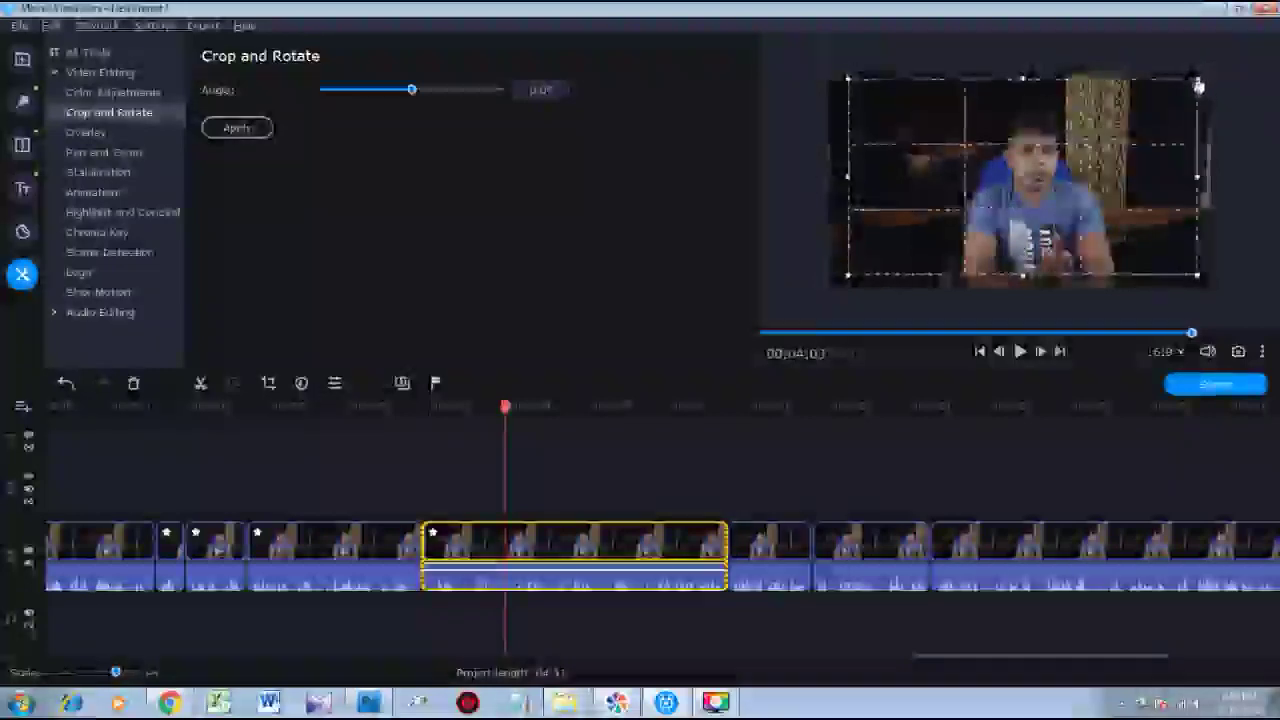
pyautogui.click(237, 128)
# Crop the clip at 00:04:18 slightly from its lower-left and upper-right corners and apply the crop.
pyautogui.click(765, 540)
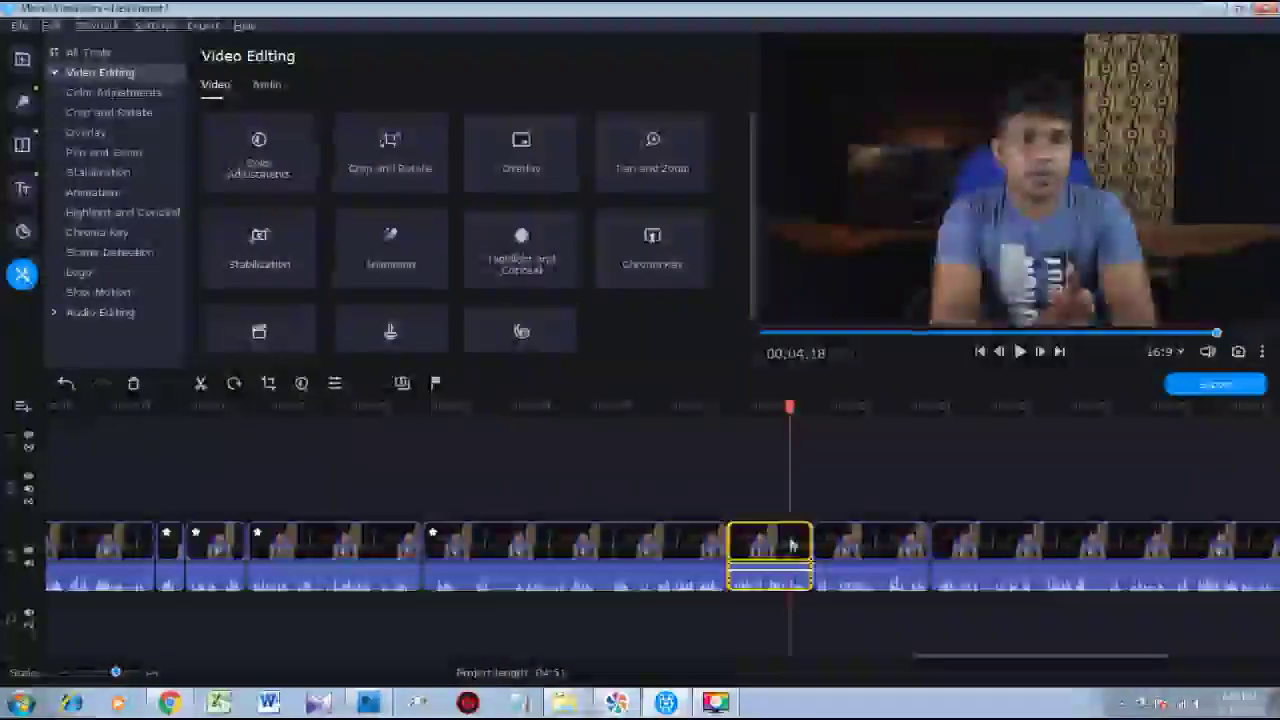
pyautogui.click(390, 152)
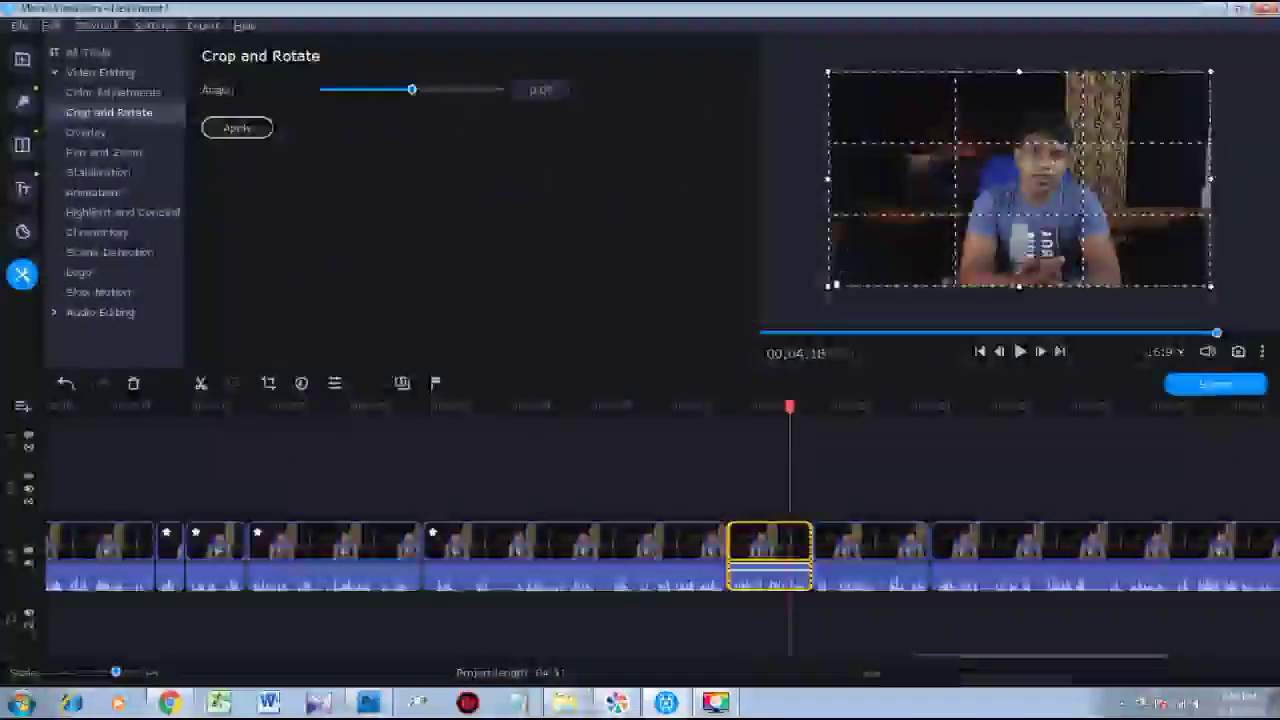
pyautogui.moveTo(828, 286); pyautogui.dragTo(849, 274)
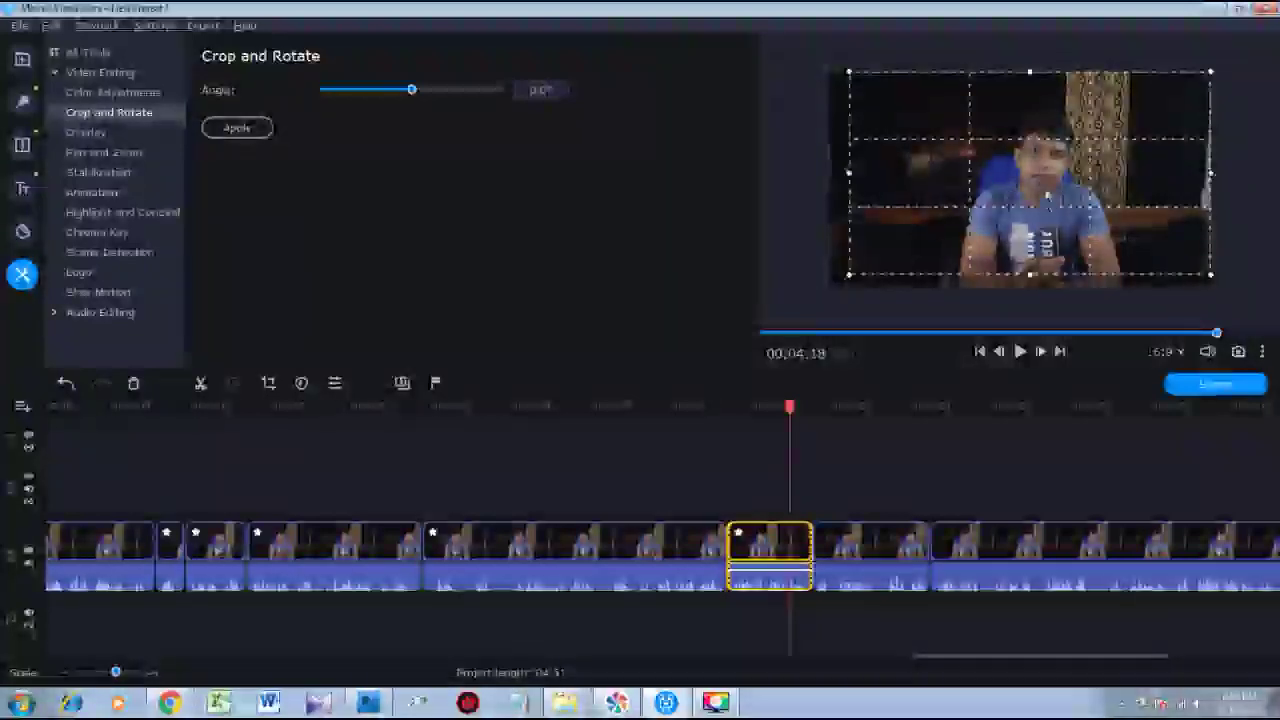
pyautogui.moveTo(1210, 72); pyautogui.dragTo(1164, 106)
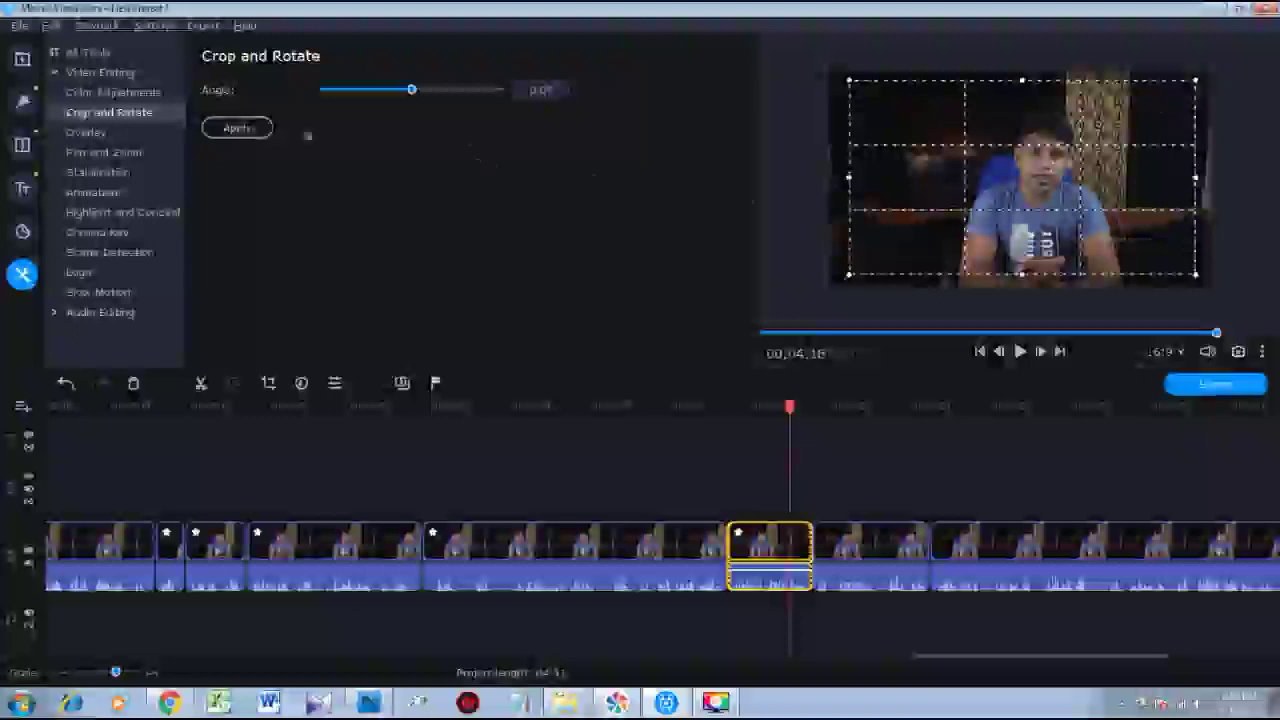
pyautogui.click(240, 128)
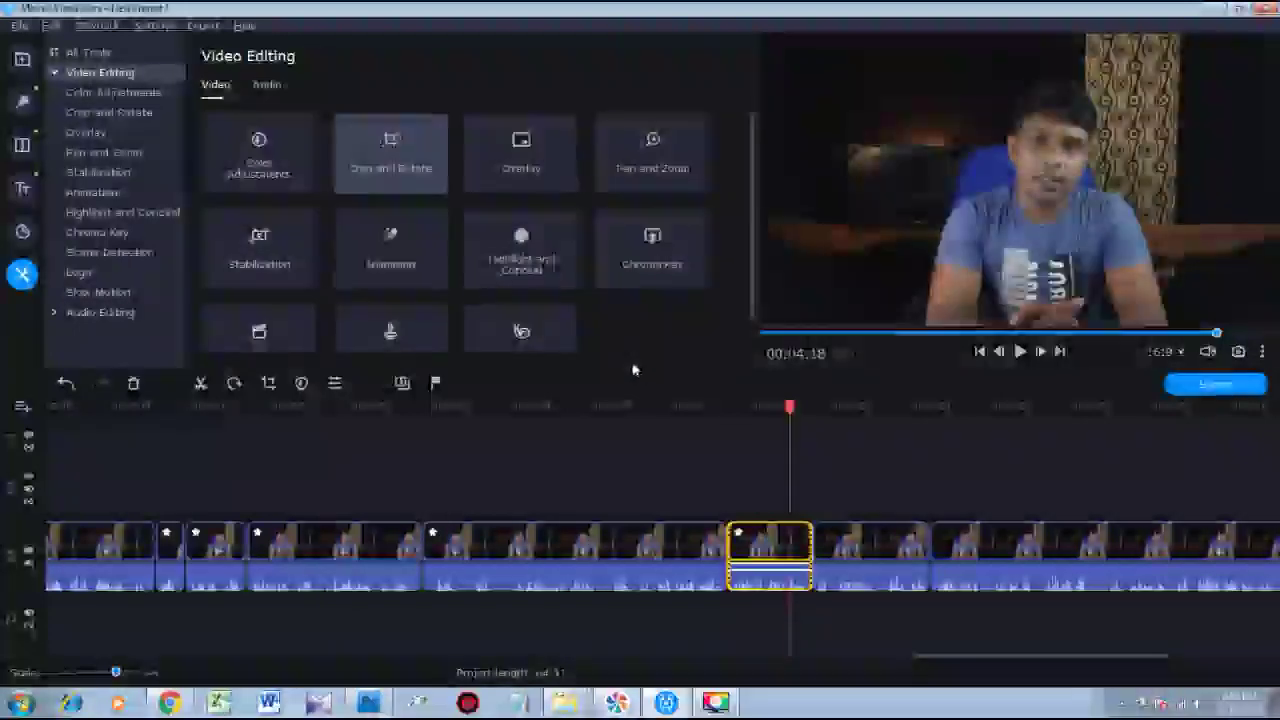
# Crop the clip at 00:04:21 noticeably tighter from its upper-left corner, shift the frame up and to the left, and apply the crop.
pyautogui.click(868, 550)
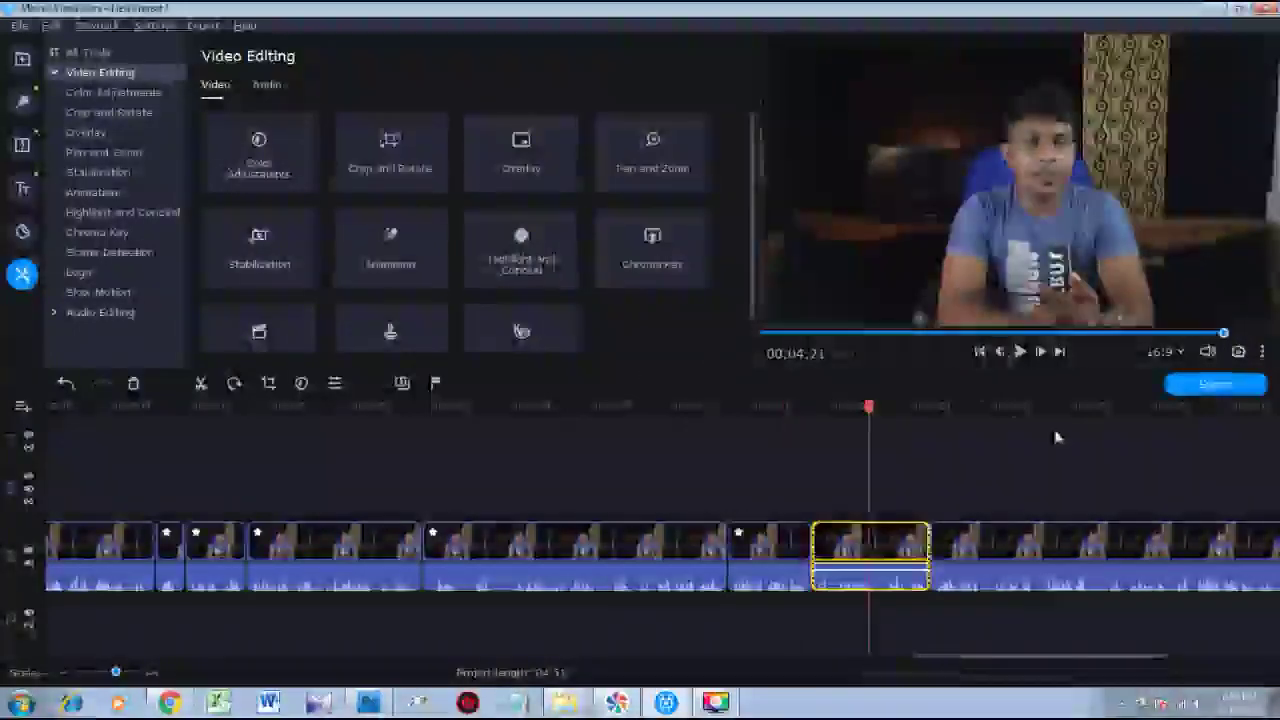
pyautogui.hscroll(5, 1055, 437)
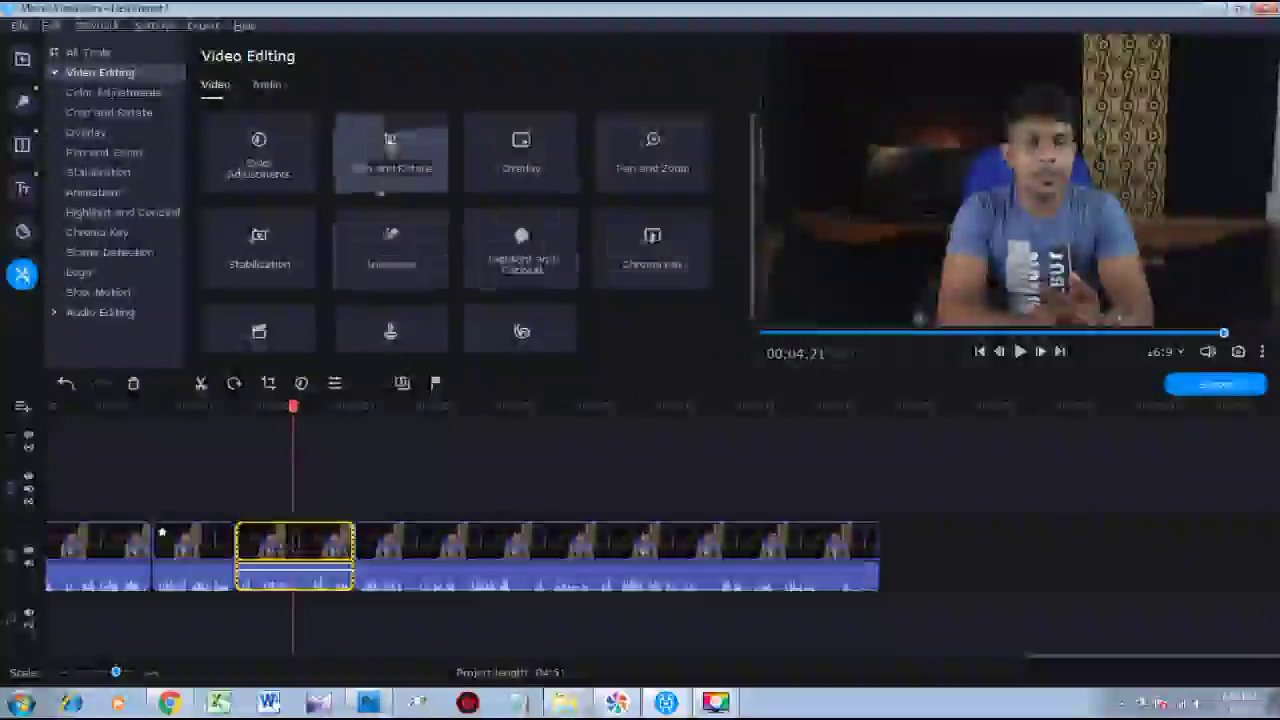
pyautogui.click(381, 186)
pyautogui.moveTo(829, 72); pyautogui.dragTo(900, 113)
pyautogui.moveTo(1027, 154); pyautogui.dragTo(1009, 134)
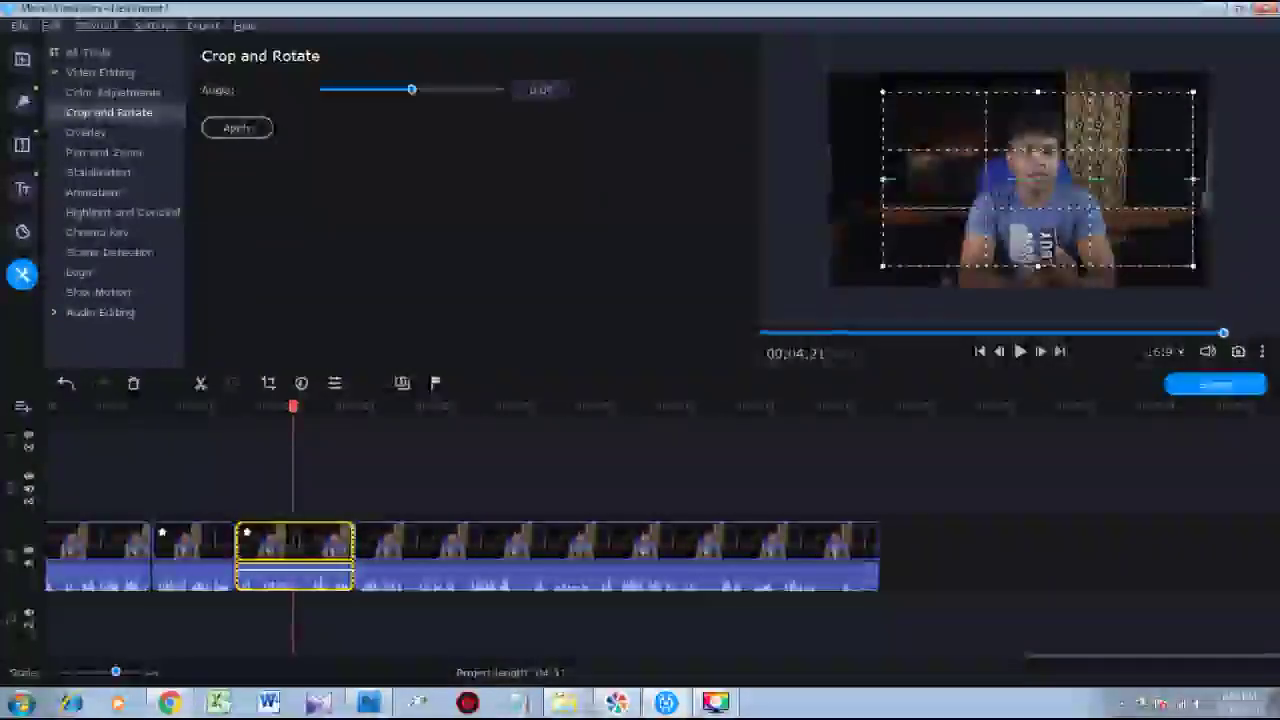
pyautogui.click(237, 128)
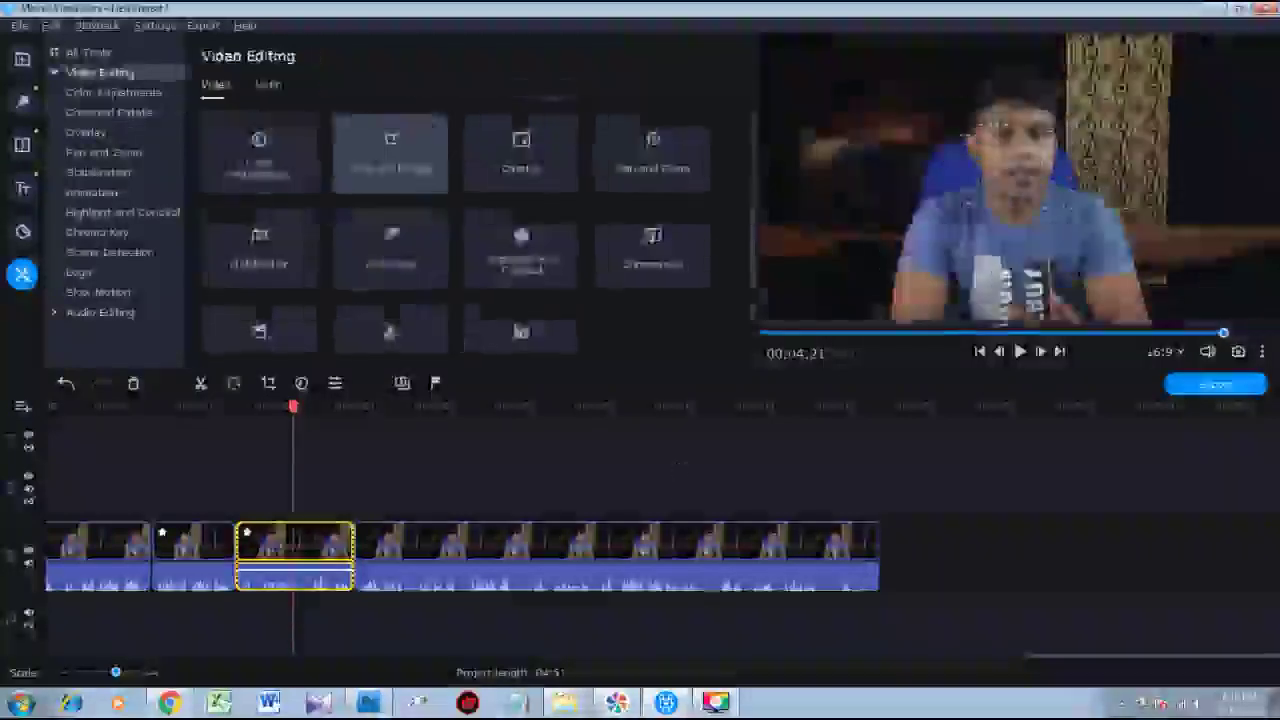
# Crop the last clip, at 00:04:39, slightly from its upper-left corner, centre the frame on the picture and apply the crop.
pyautogui.click(636, 545)
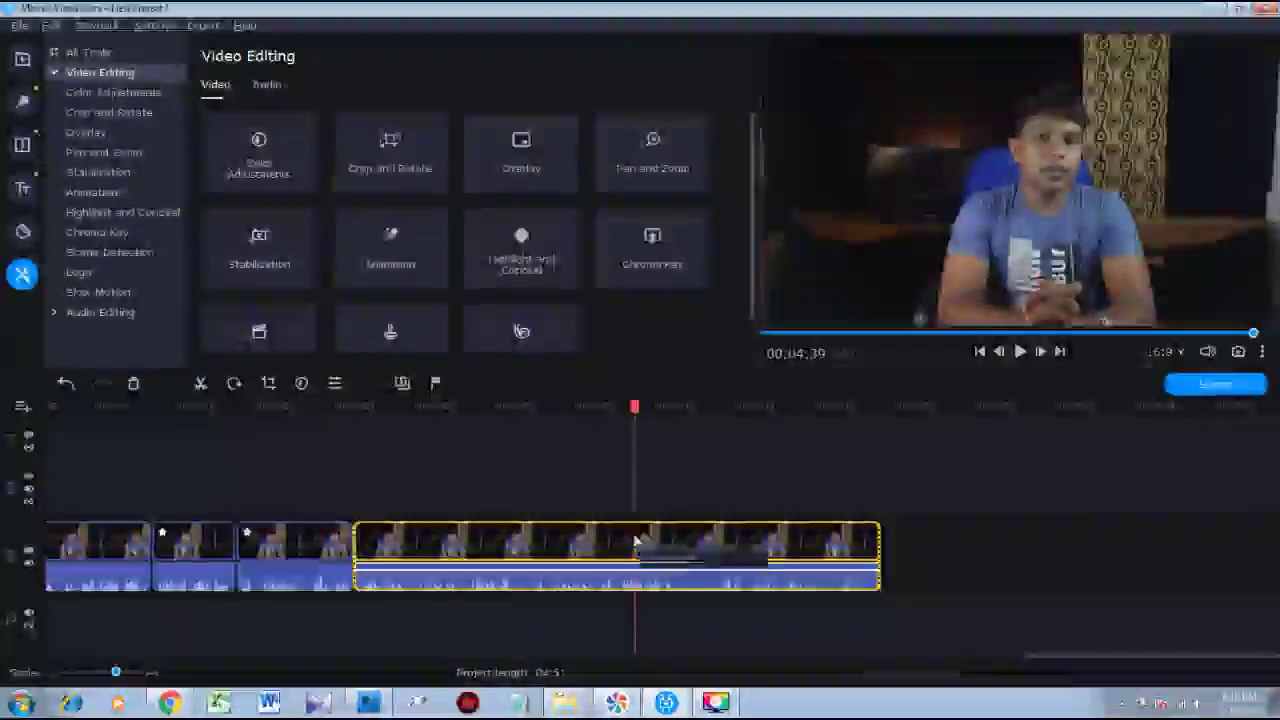
pyautogui.click(390, 150)
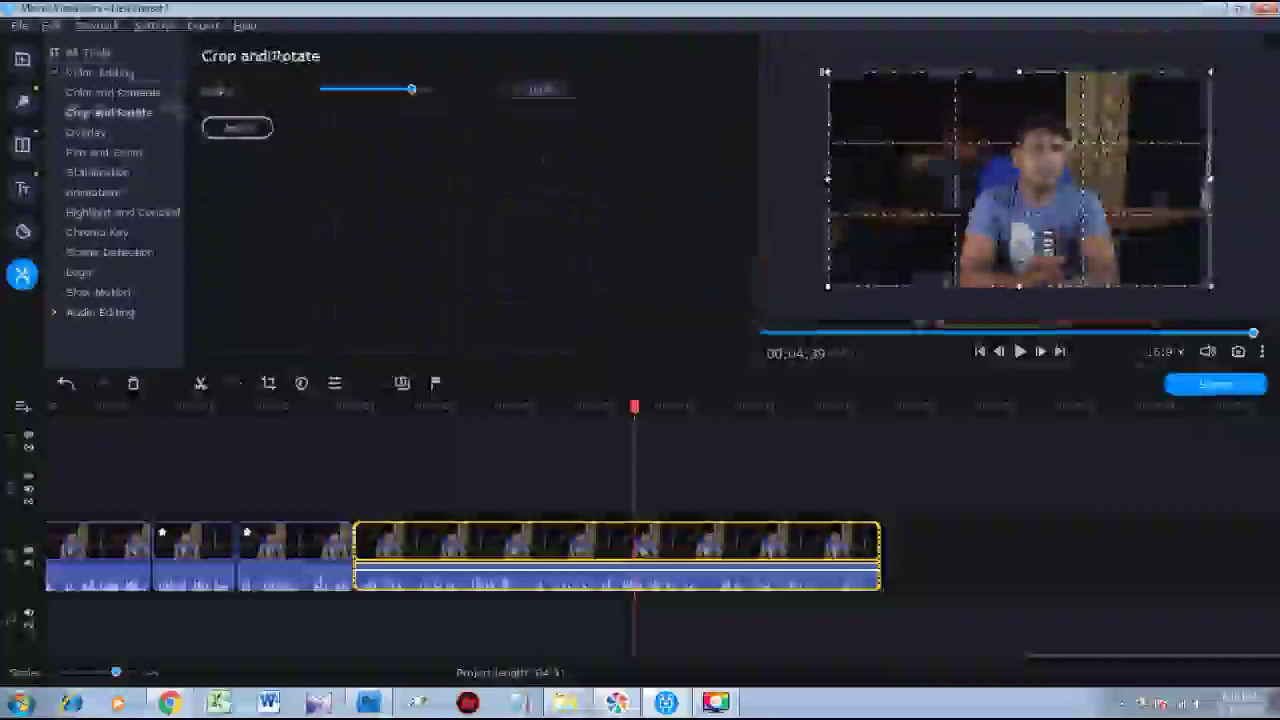
pyautogui.moveTo(833, 71); pyautogui.dragTo(870, 94)
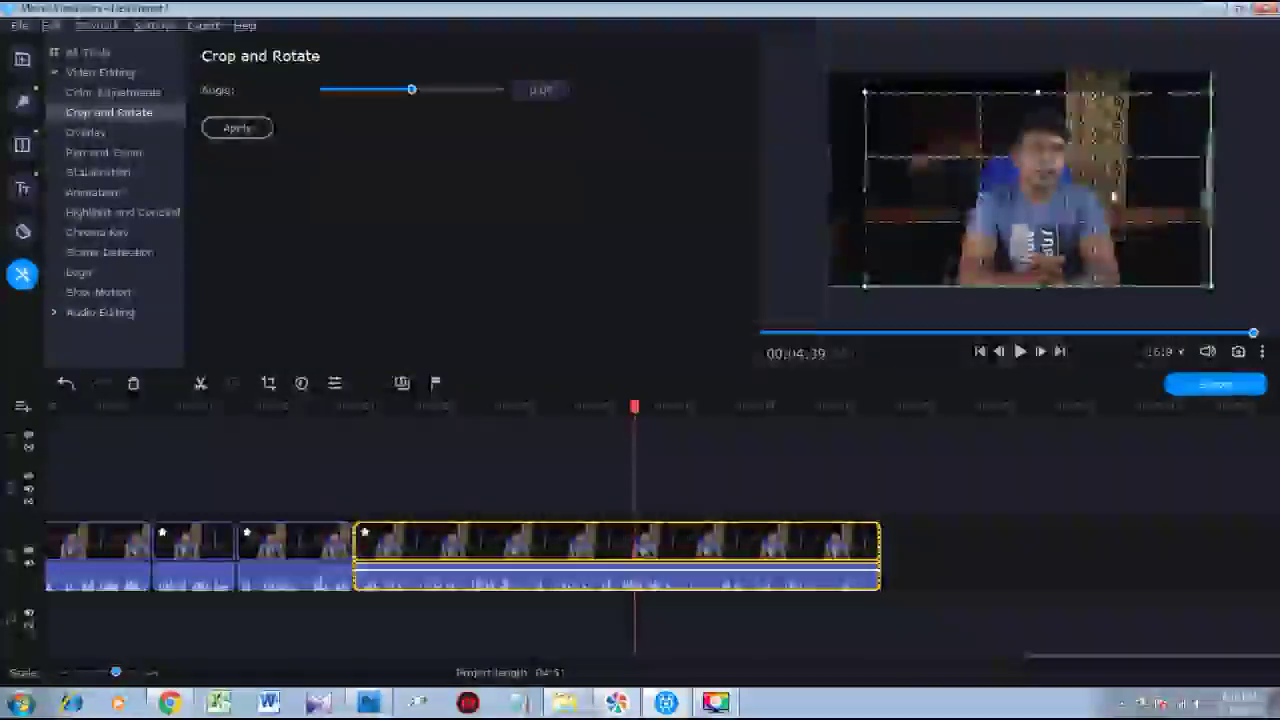
pyautogui.moveTo(1119, 198); pyautogui.dragTo(1107, 190)
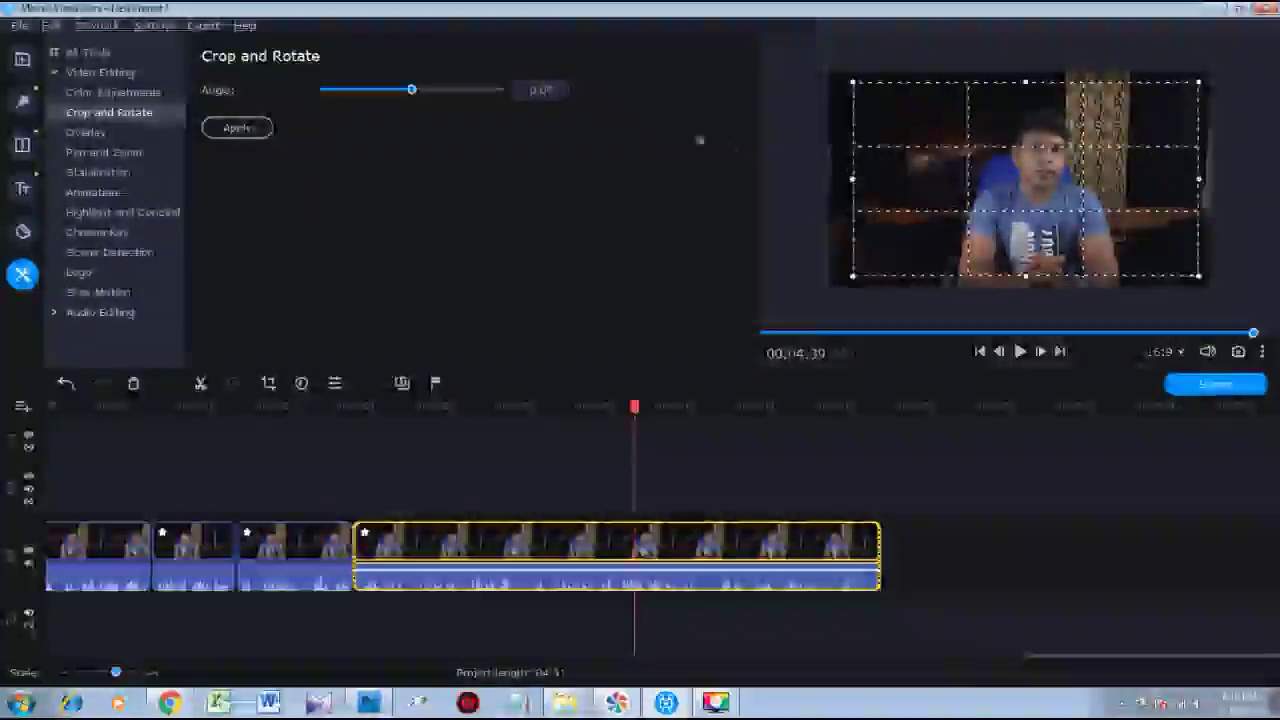
pyautogui.click(238, 128)
# Return to the start of the timeline and preview the first phone screen recording in the Media Bin through to near its end.
pyautogui.scroll(10, 638, 421)
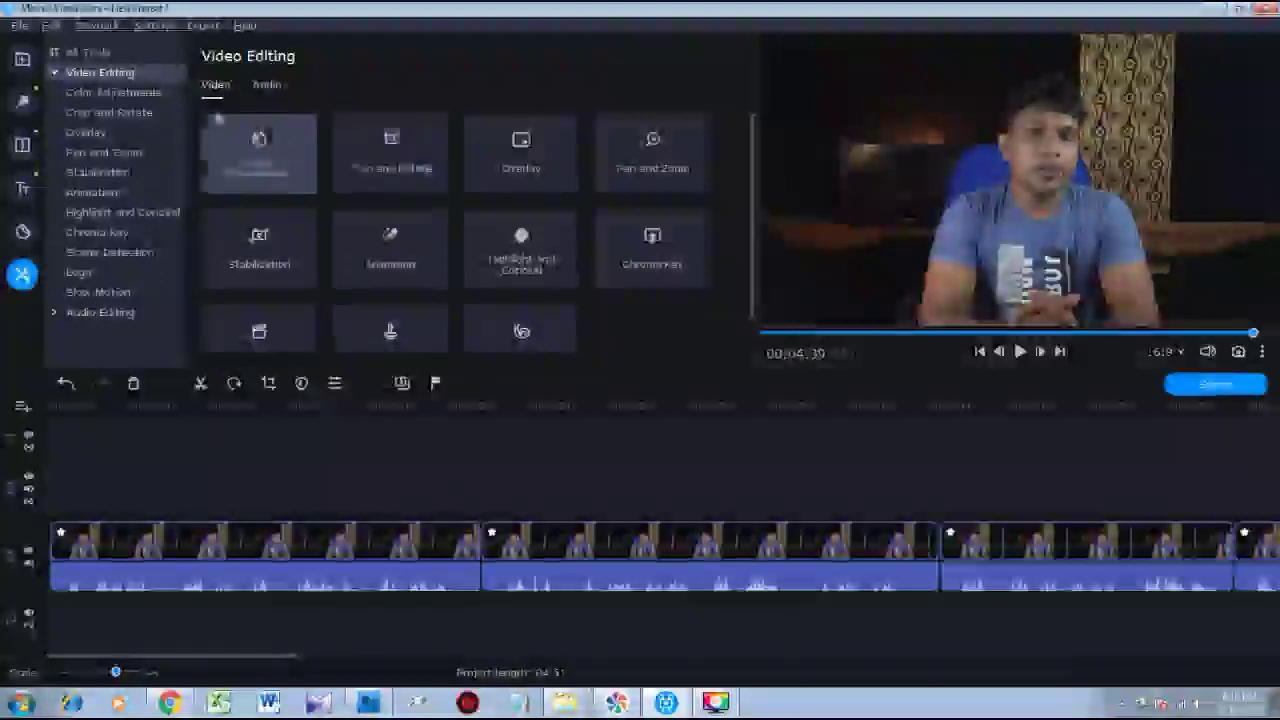
pyautogui.click(88, 52)
pyautogui.click(22, 58)
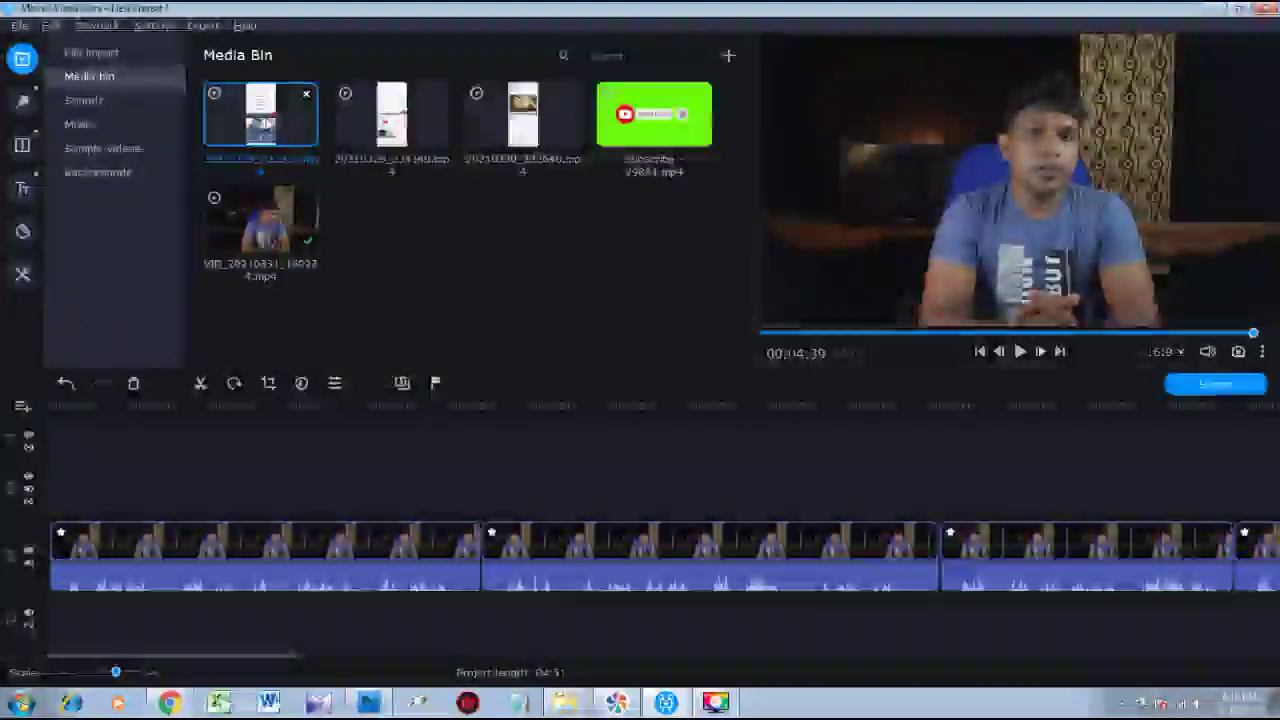
pyautogui.click(282, 133)
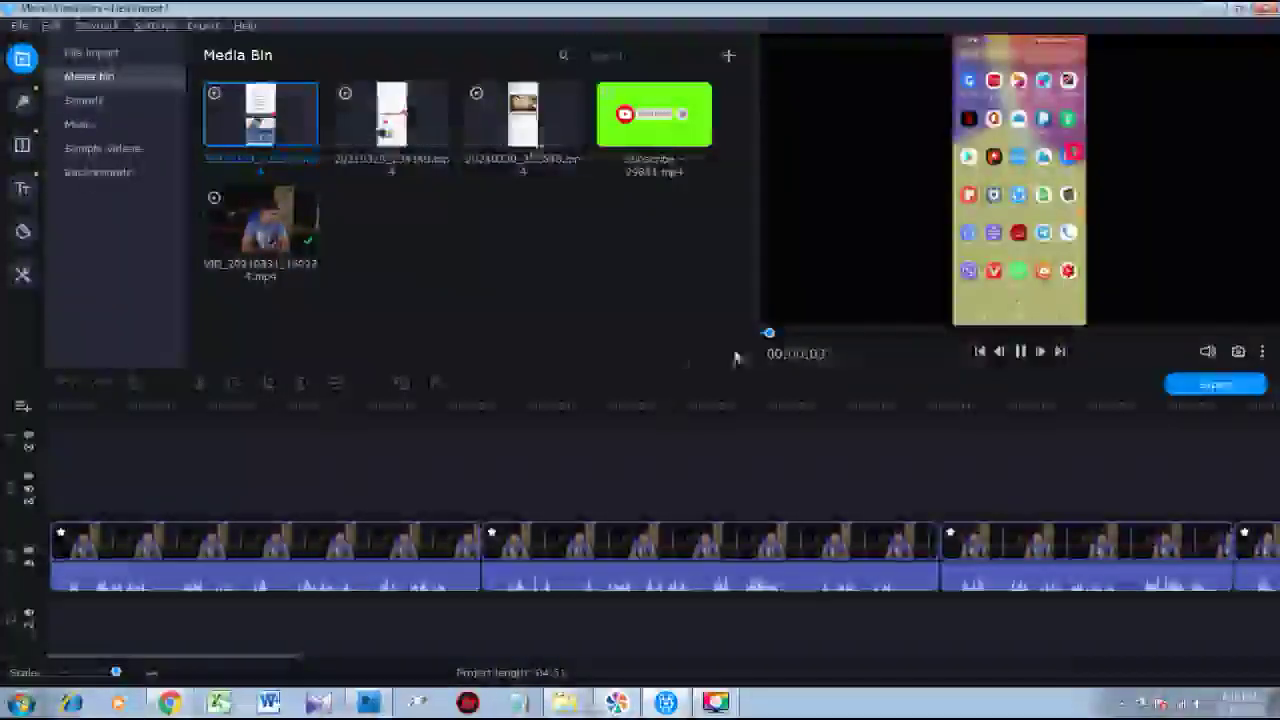
pyautogui.moveTo(826, 340); pyautogui.dragTo(1268, 345)
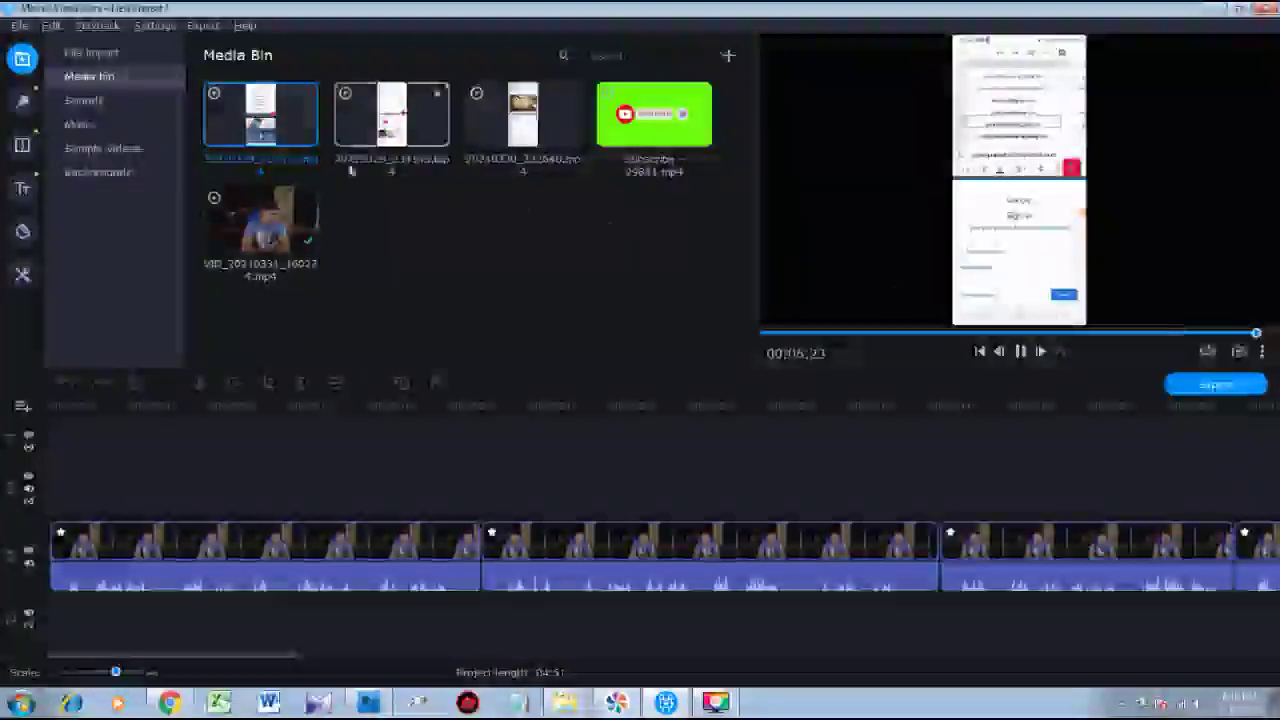
# Preview the second phone screen recording in the Media Bin from its beginning through to its end.
pyautogui.click(380, 145)
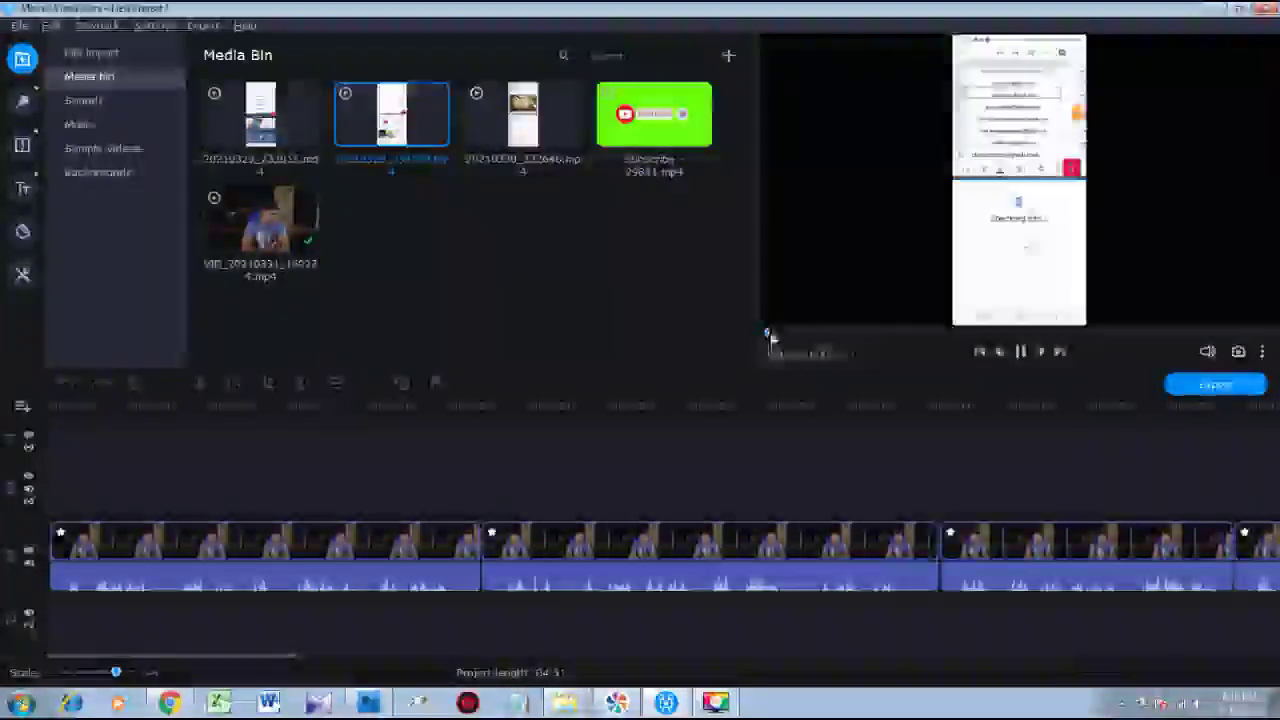
pyautogui.moveTo(766, 334); pyautogui.dragTo(960, 337)
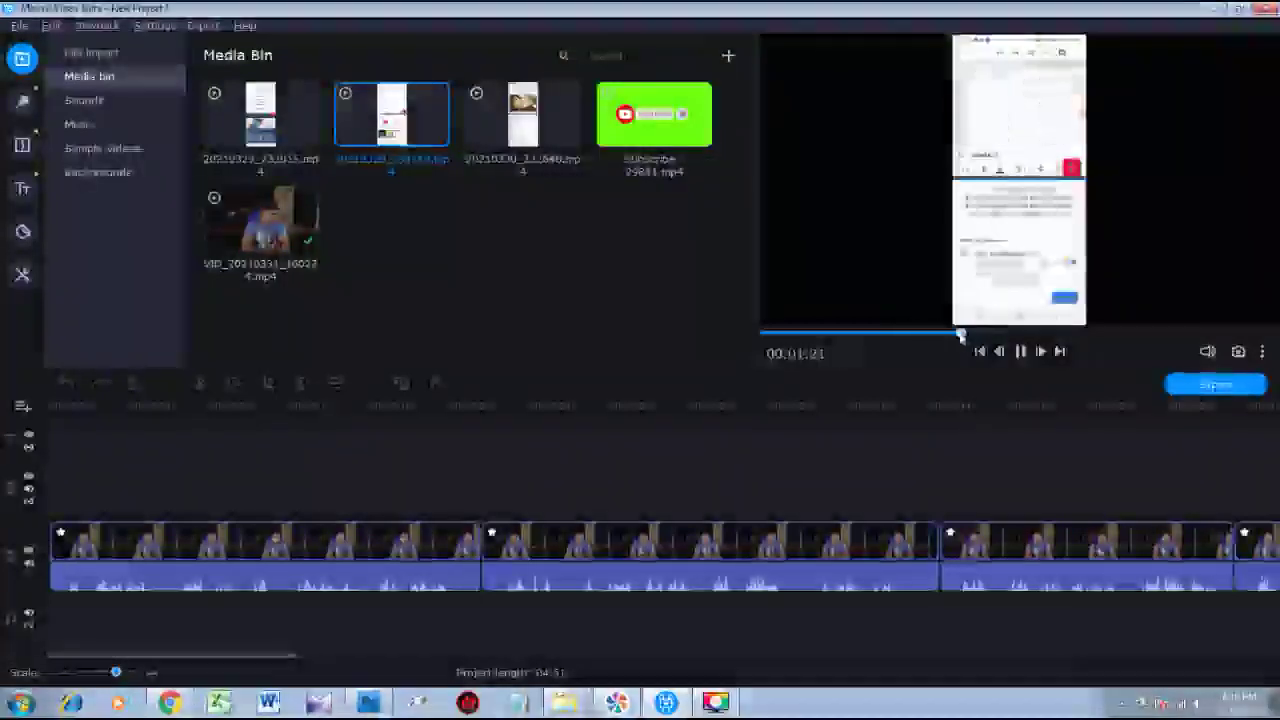
pyautogui.click(798, 336)
pyautogui.click(780, 337)
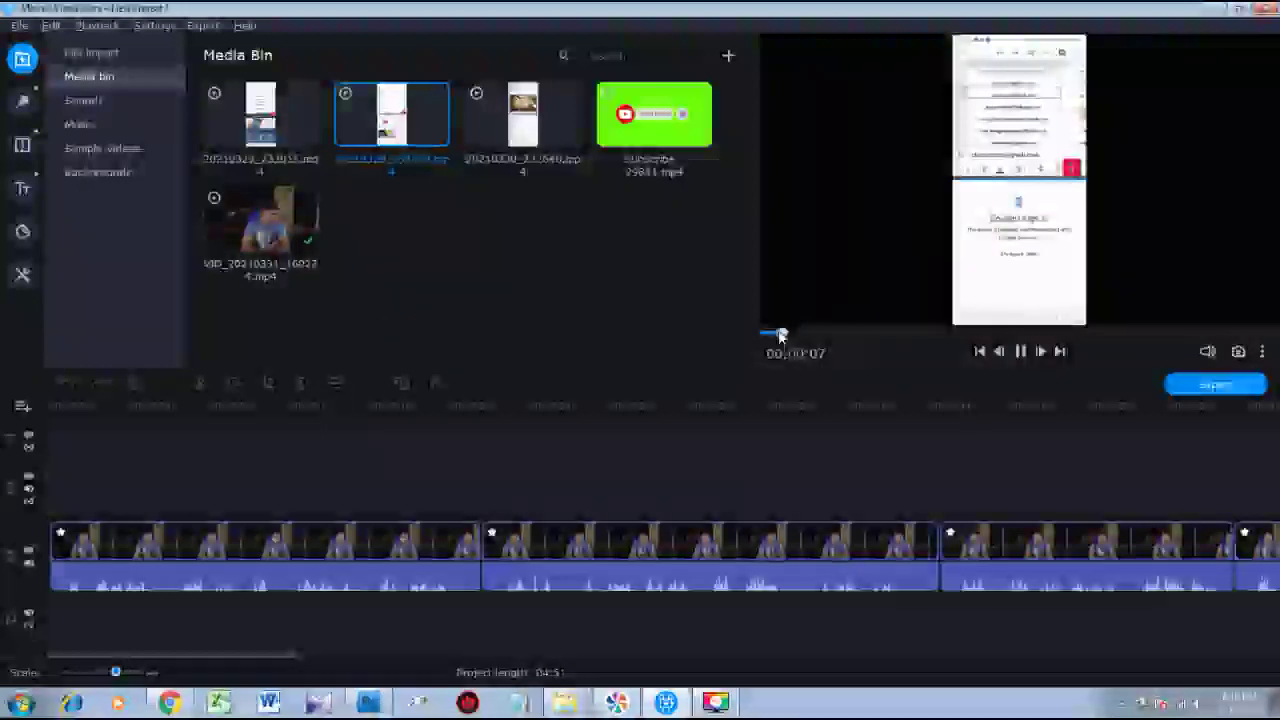
pyautogui.click(760, 334)
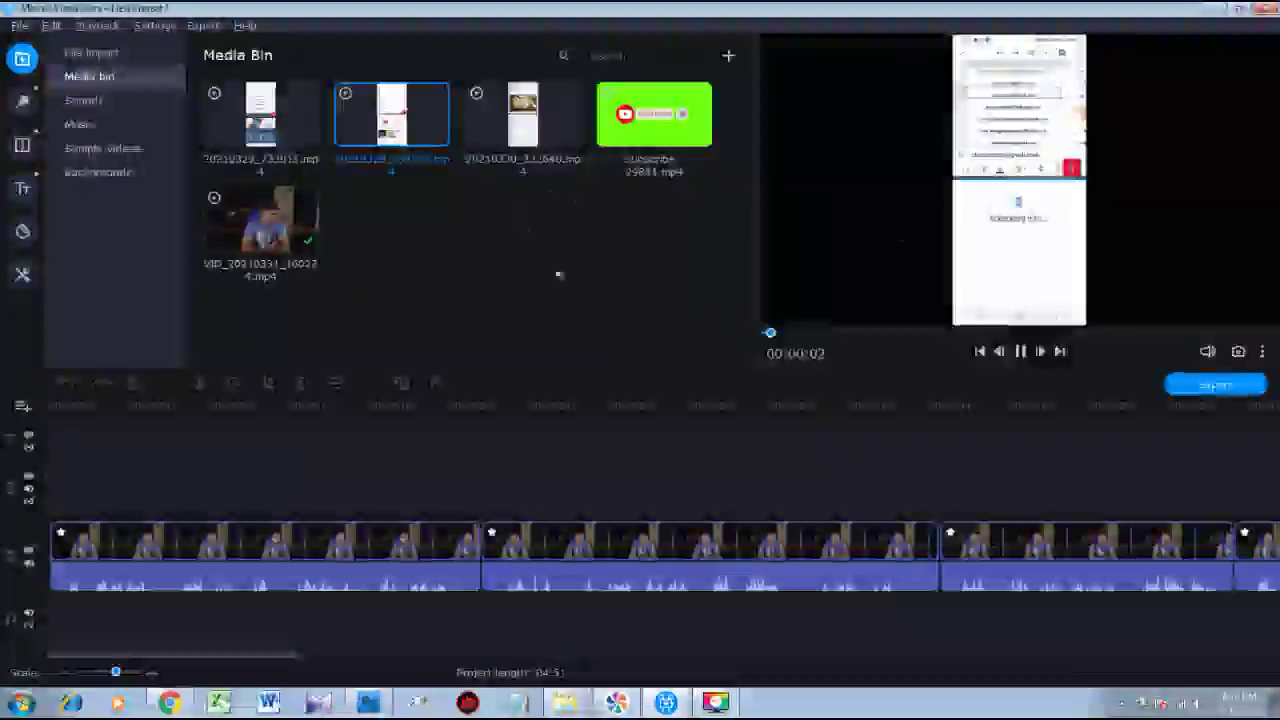
pyautogui.moveTo(813, 340); pyautogui.dragTo(1031, 337)
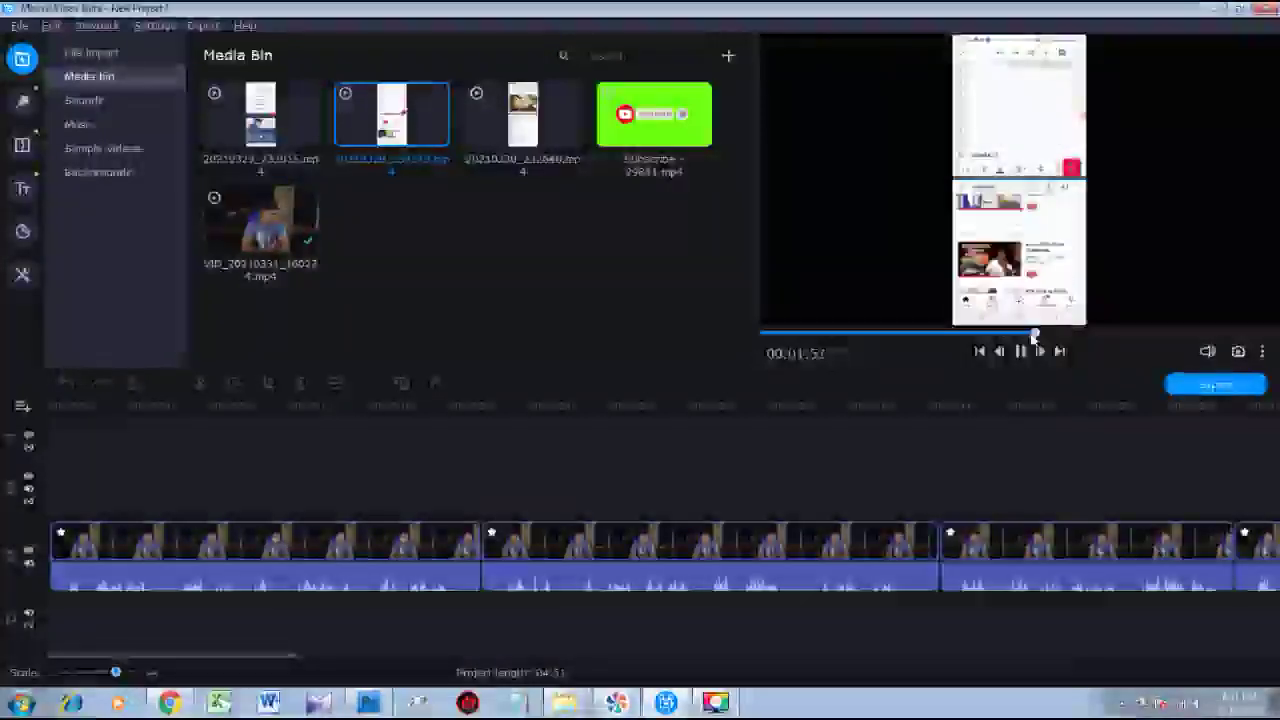
pyautogui.click(1064, 335)
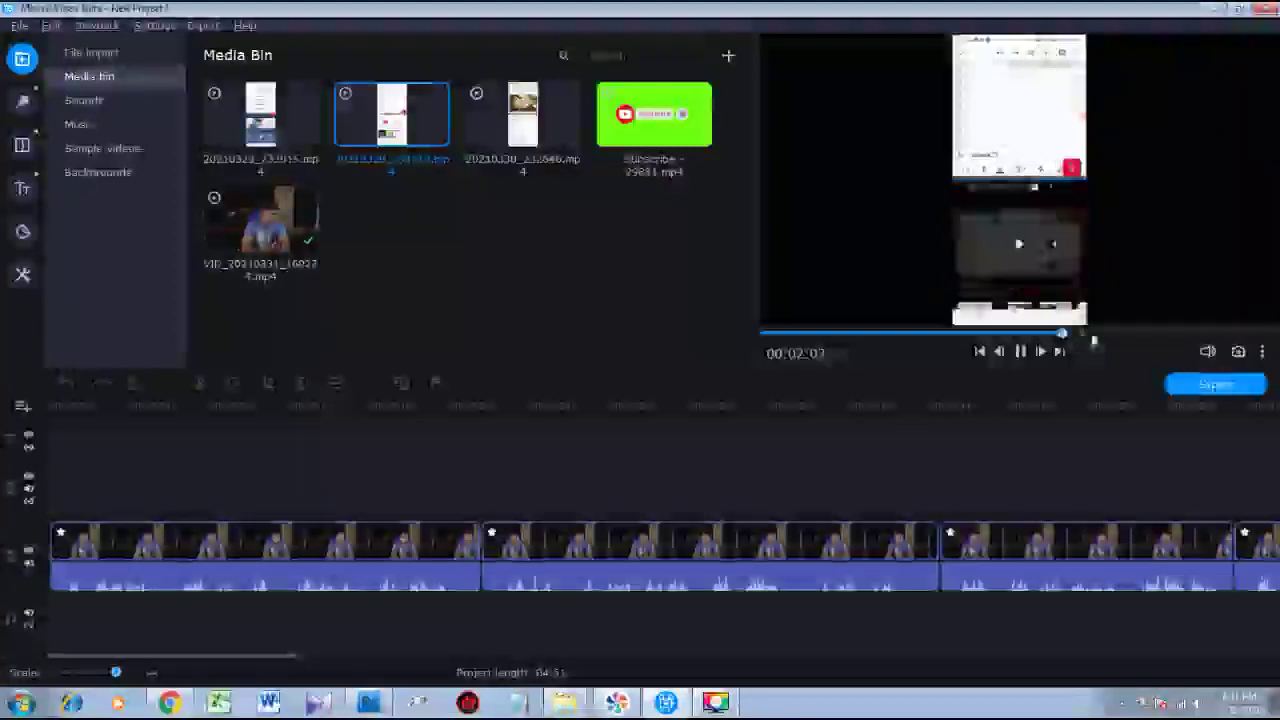
pyautogui.moveTo(1093, 341); pyautogui.dragTo(1270, 340)
# Preview the third phone screen recording in the Media Bin through to its end.
pyautogui.click(522, 115)
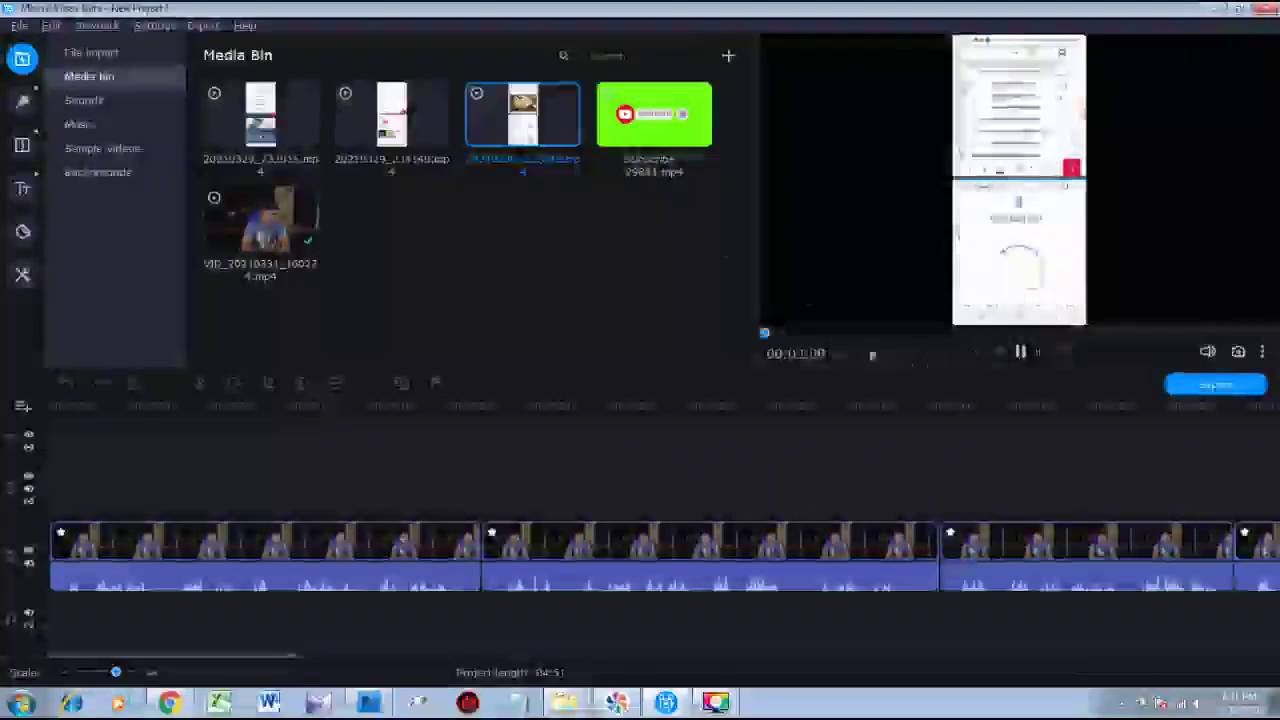
pyautogui.moveTo(770, 334); pyautogui.dragTo(1214, 338)
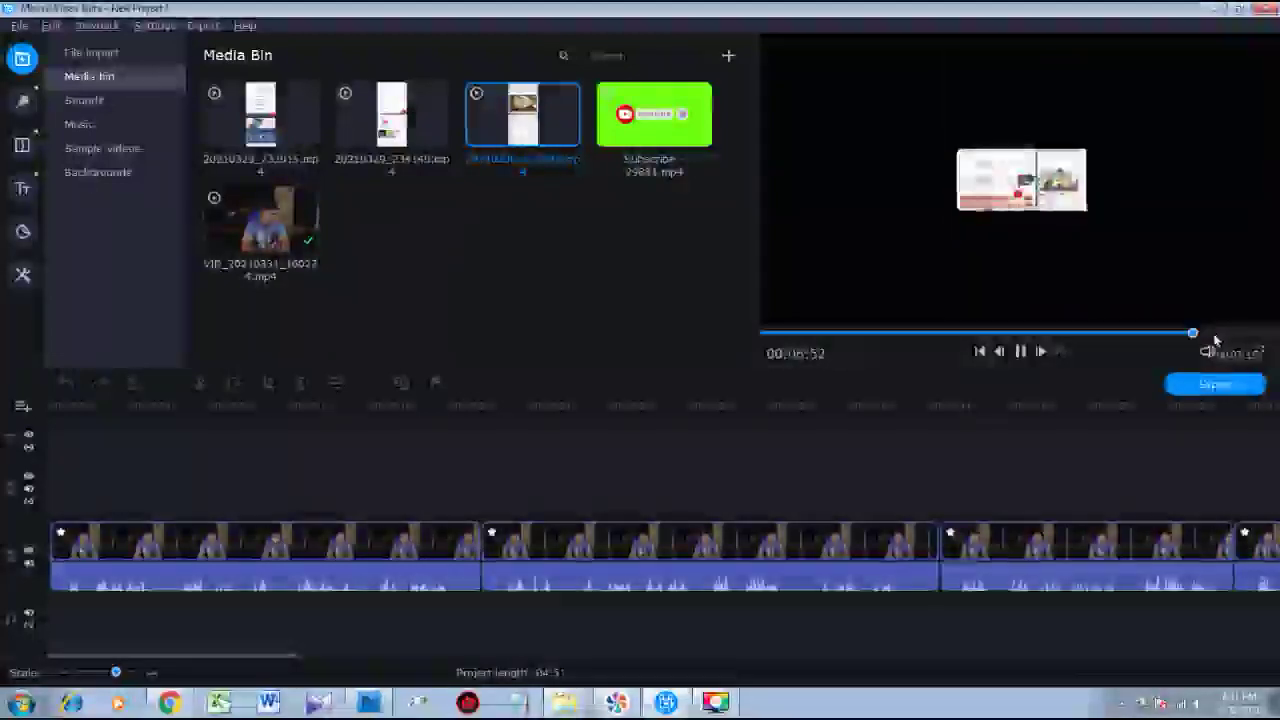
pyautogui.click(1214, 338)
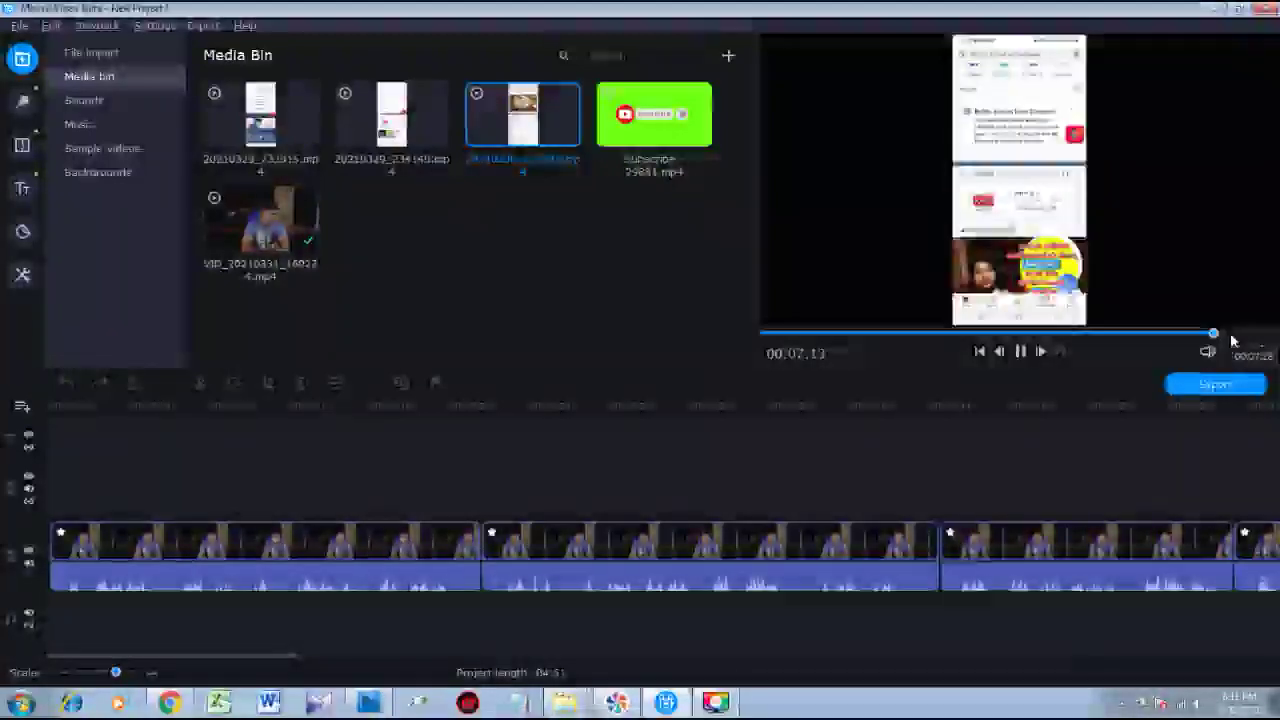
pyautogui.click(1230, 335)
pyautogui.click(1246, 335)
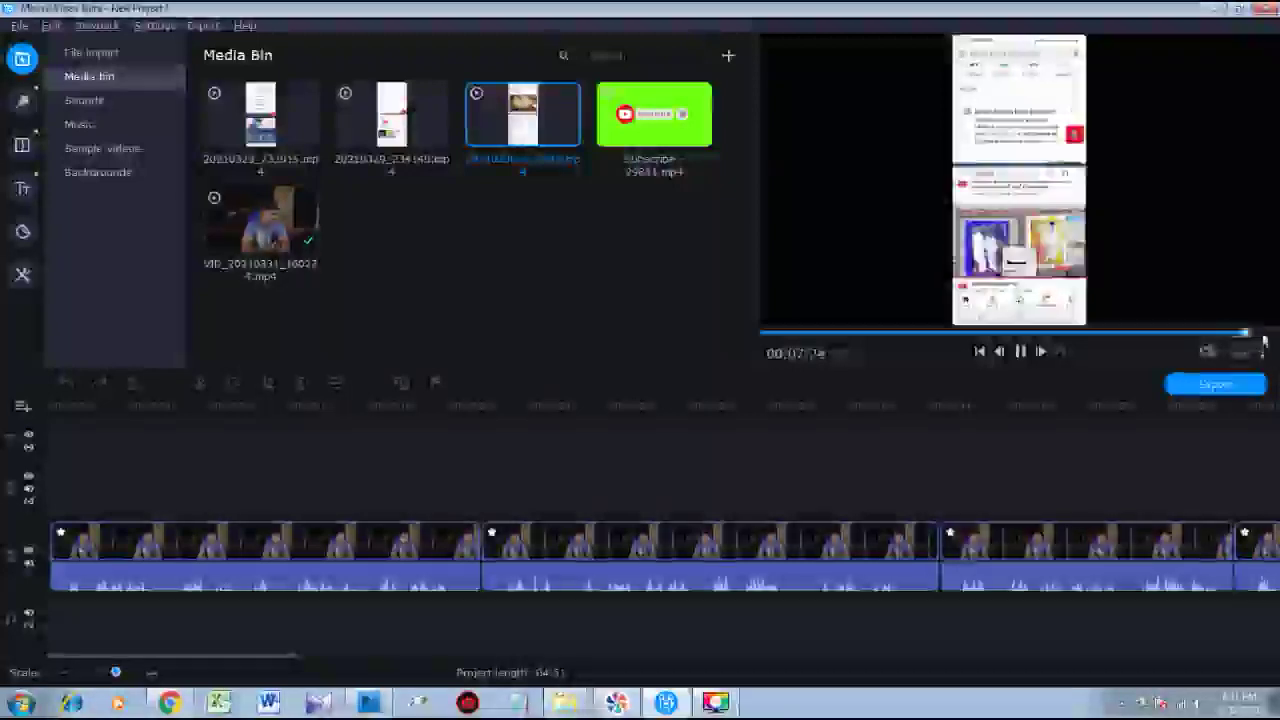
pyautogui.click(1262, 336)
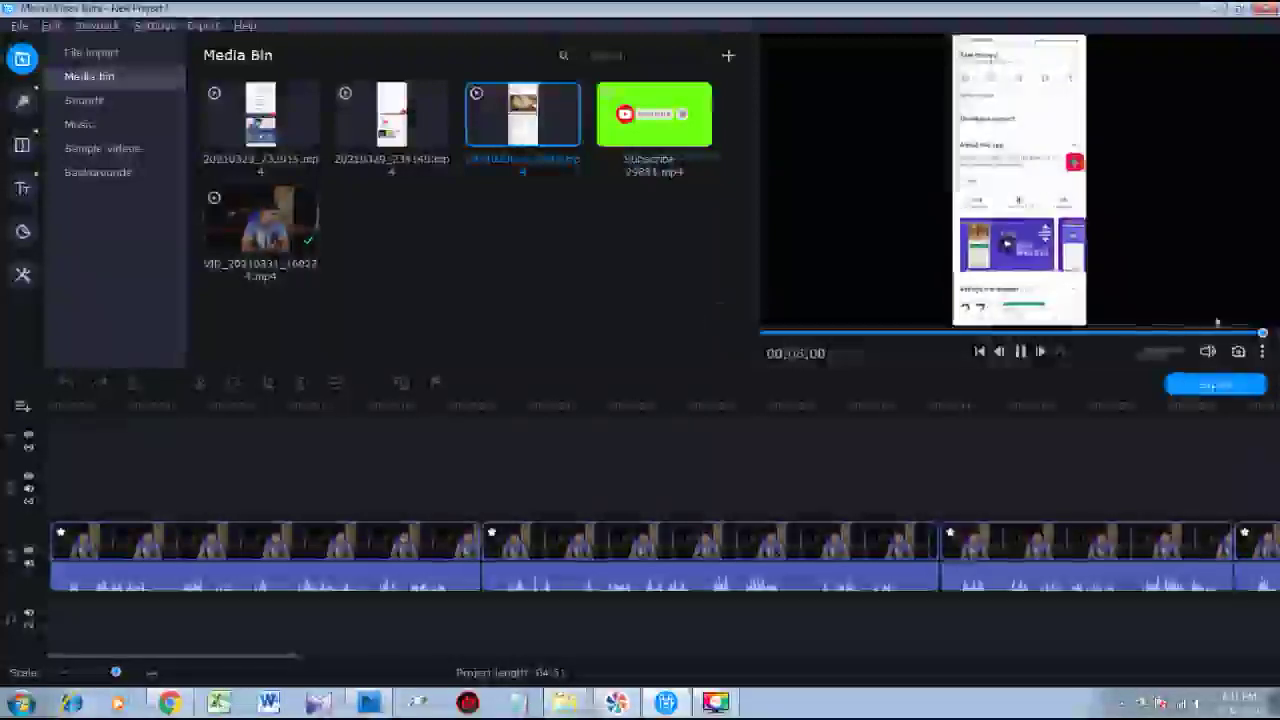
# Recheck the last part of the third phone recording, from about 00:07:17 to the Split Screen app page, and dismiss the web notification.
pyautogui.click(1240, 335)
pyautogui.click(1219, 334)
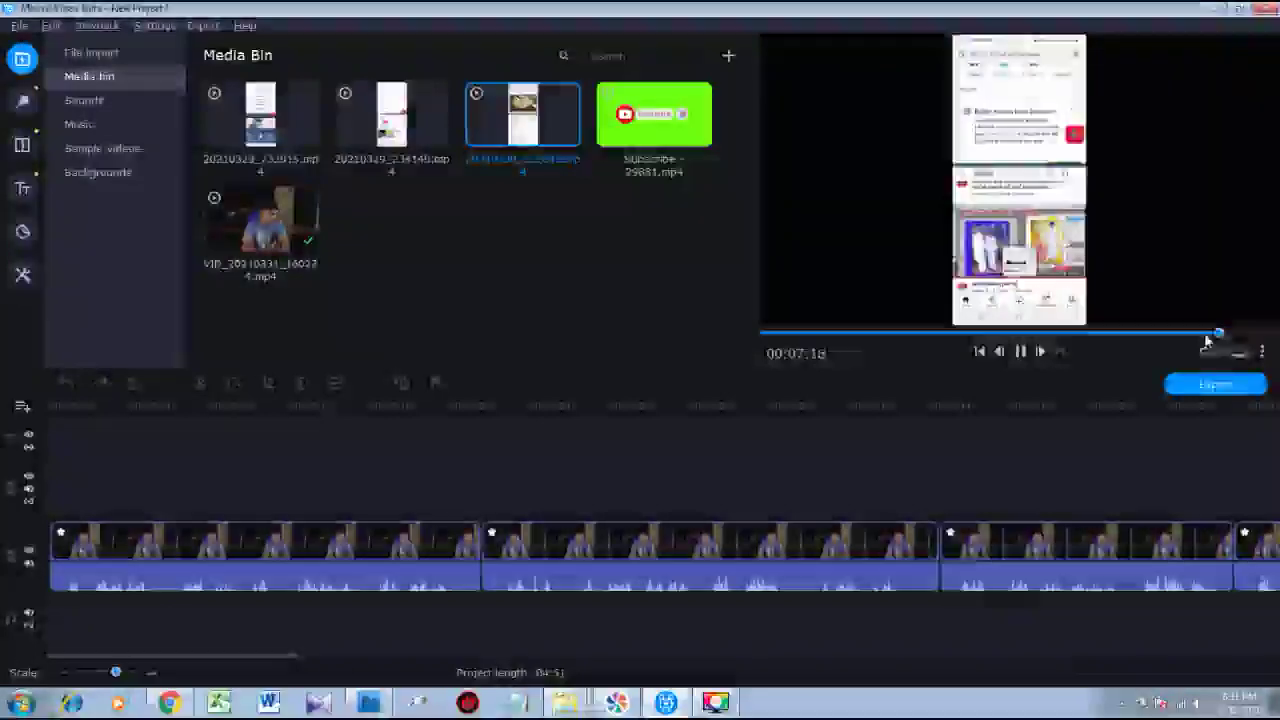
pyautogui.click(1205, 335)
pyautogui.click(1218, 334)
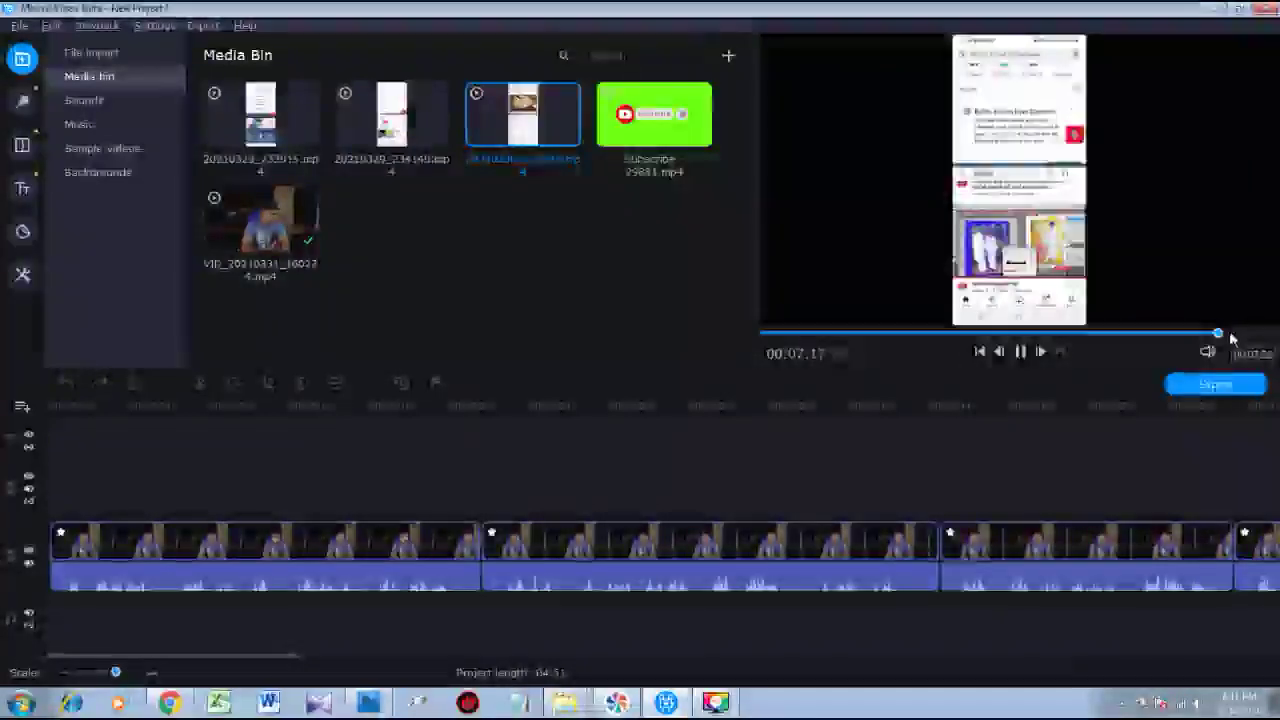
pyautogui.click(1242, 336)
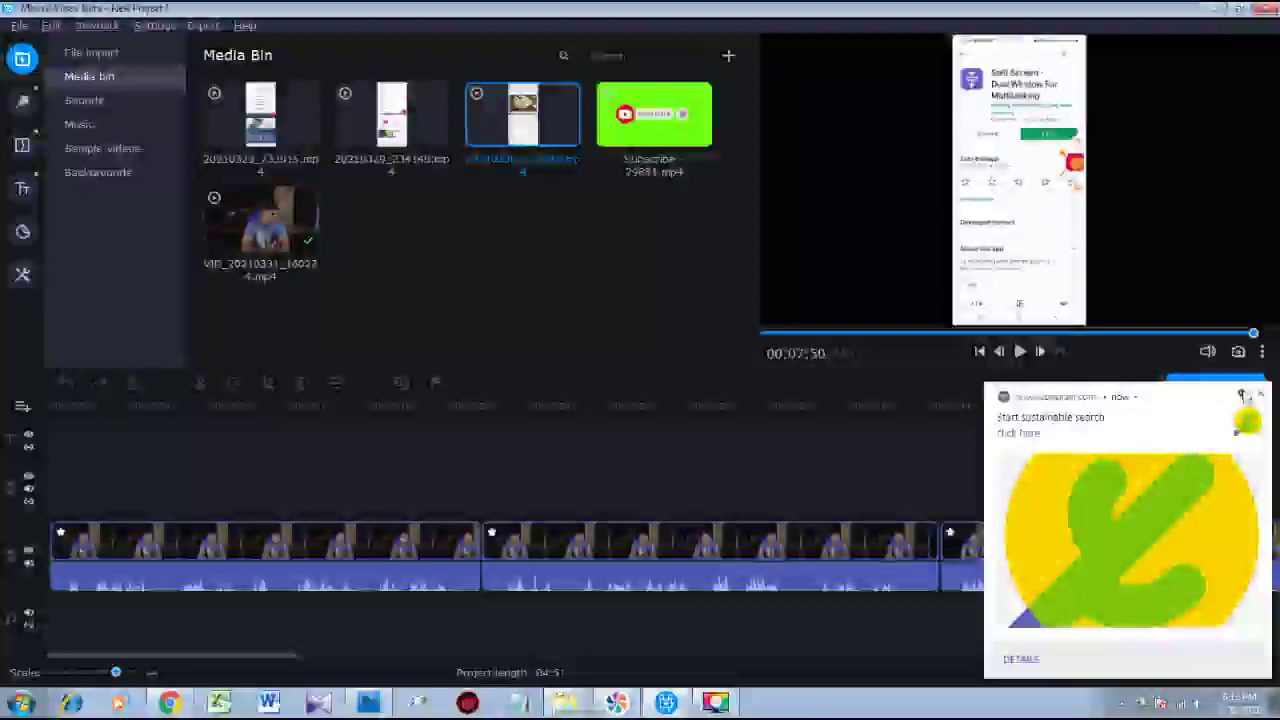
pyautogui.click(1260, 392)
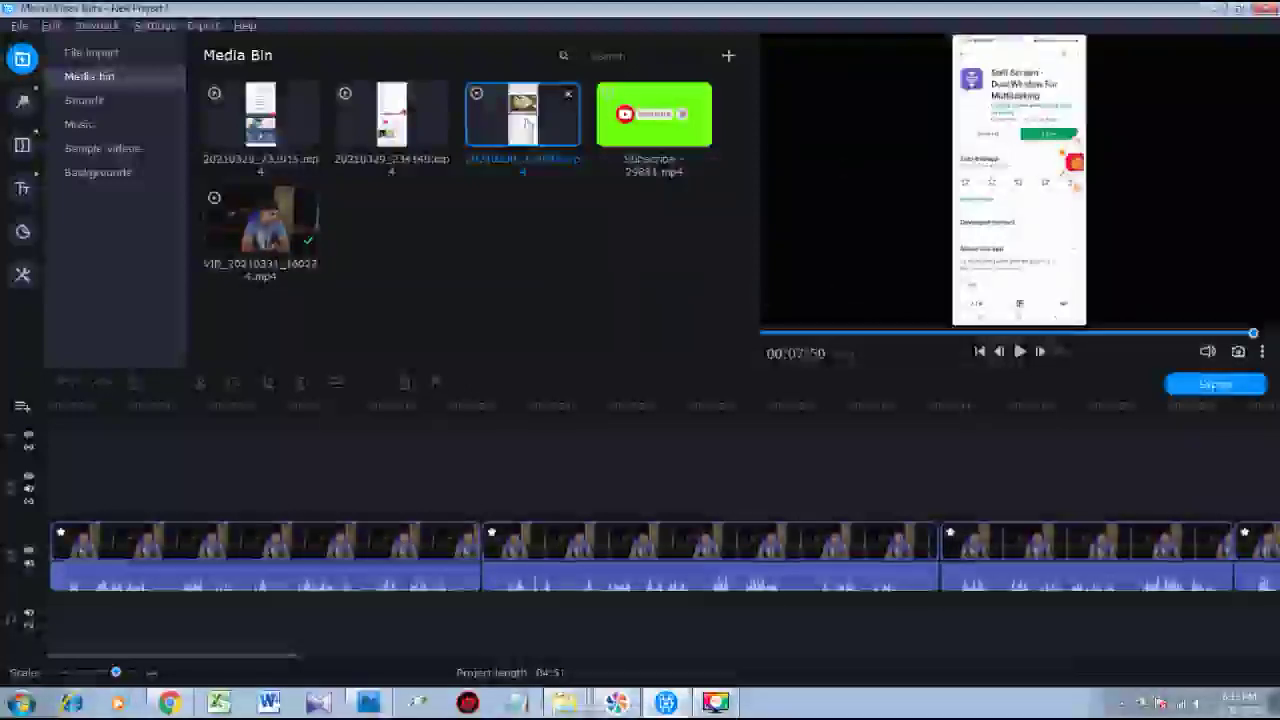
# Place the third phone screen recording on the overlay track at 00:00:10, above the first talking-head clip.
pyautogui.moveTo(522, 115); pyautogui.dragTo(266, 458)
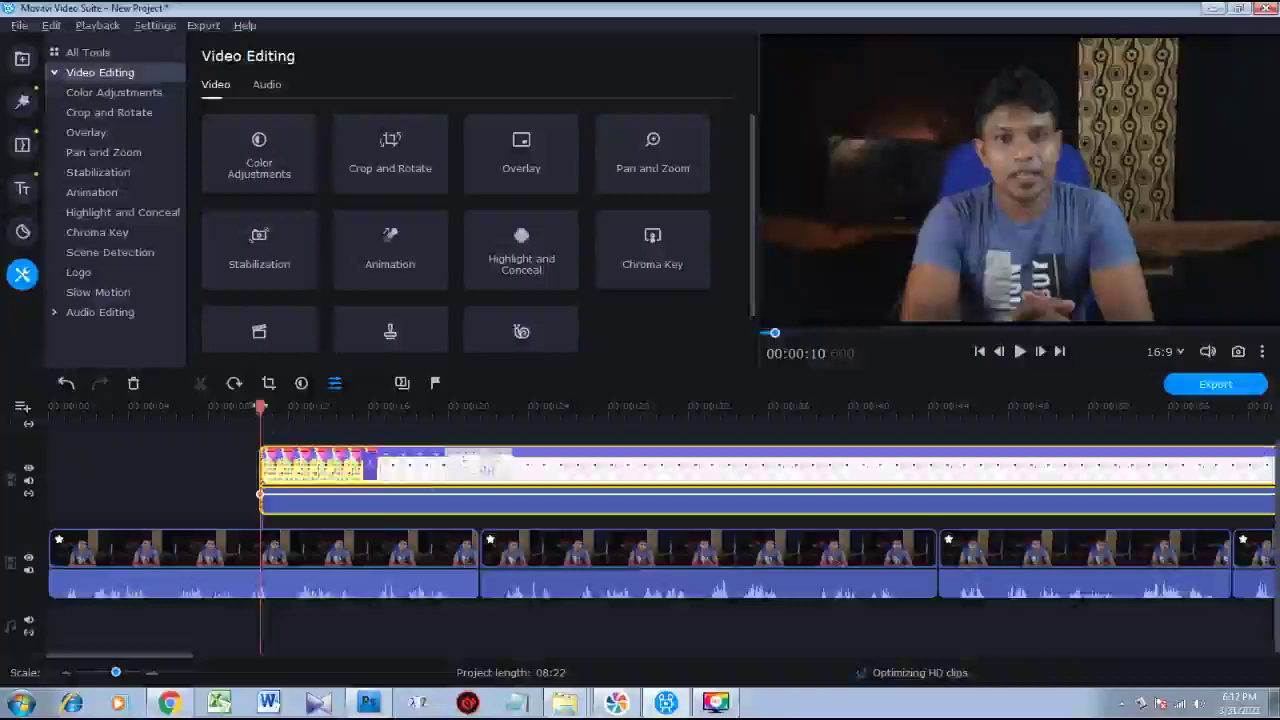
pyautogui.hscroll(5, 987, 515)
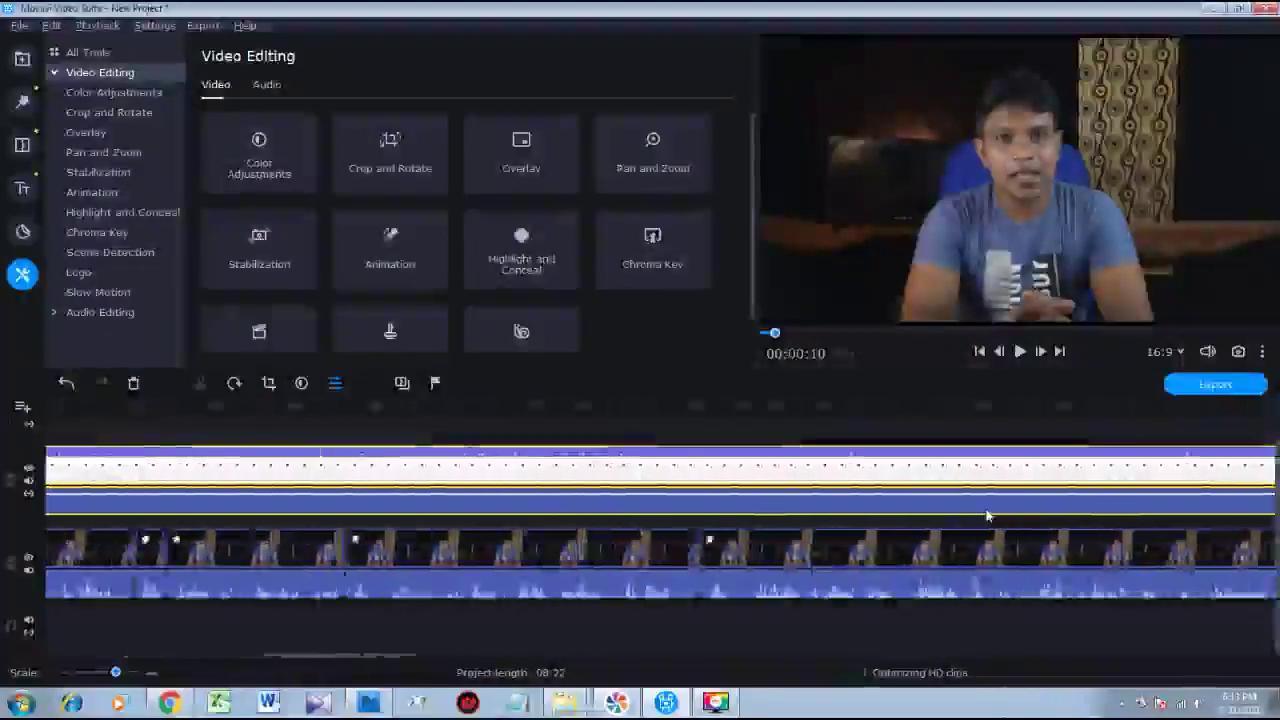
pyautogui.hscroll(5, 985, 515)
pyautogui.hscroll(5, 980, 515)
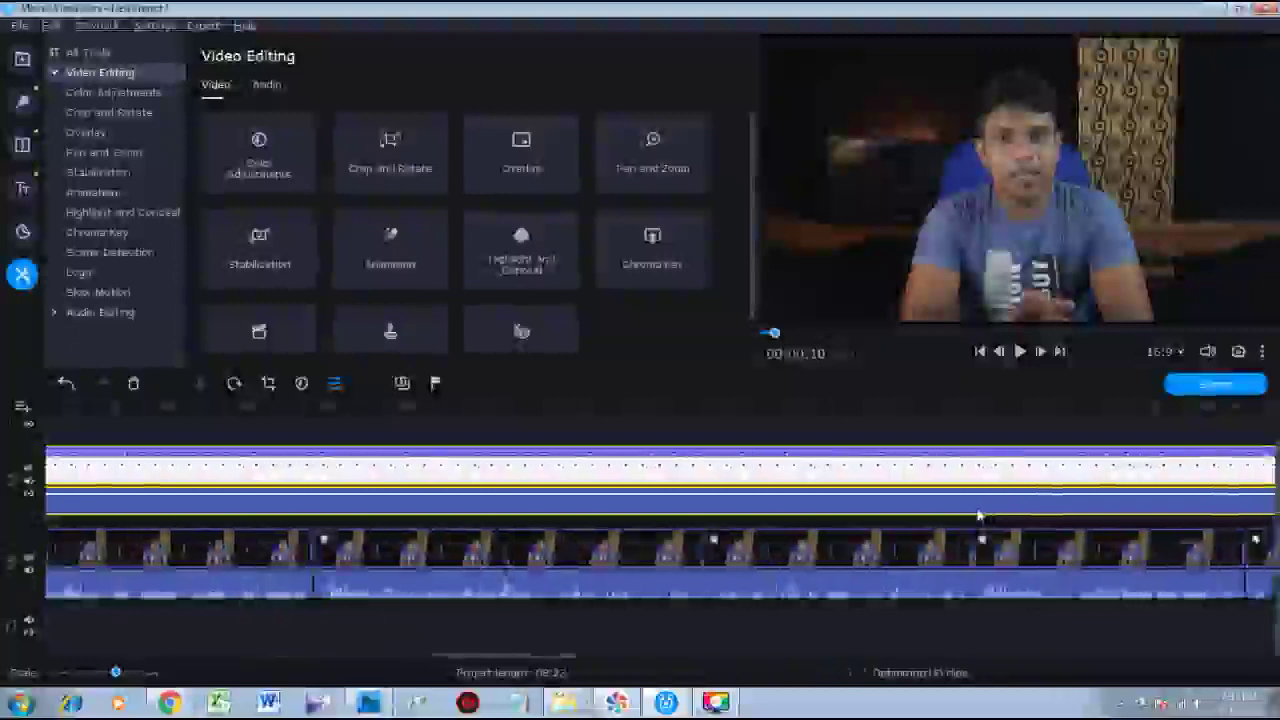
pyautogui.hscroll(6, 978, 515)
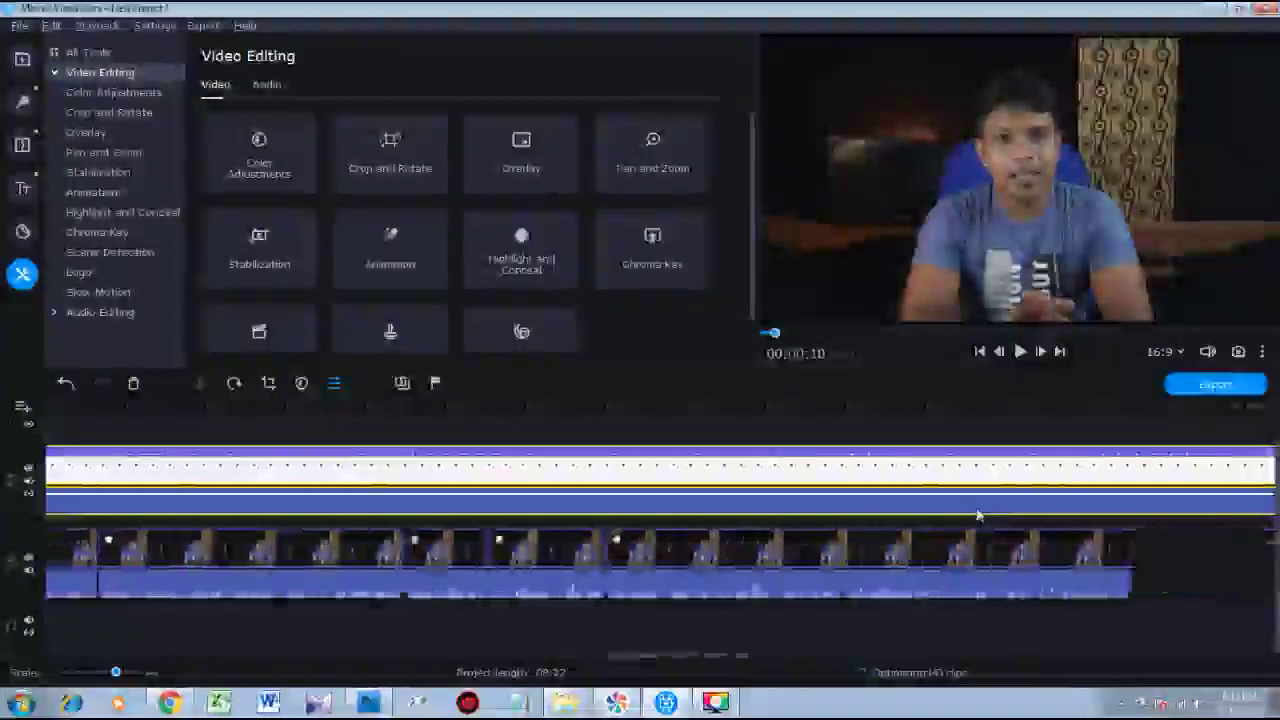
pyautogui.hscroll(5, 918, 490)
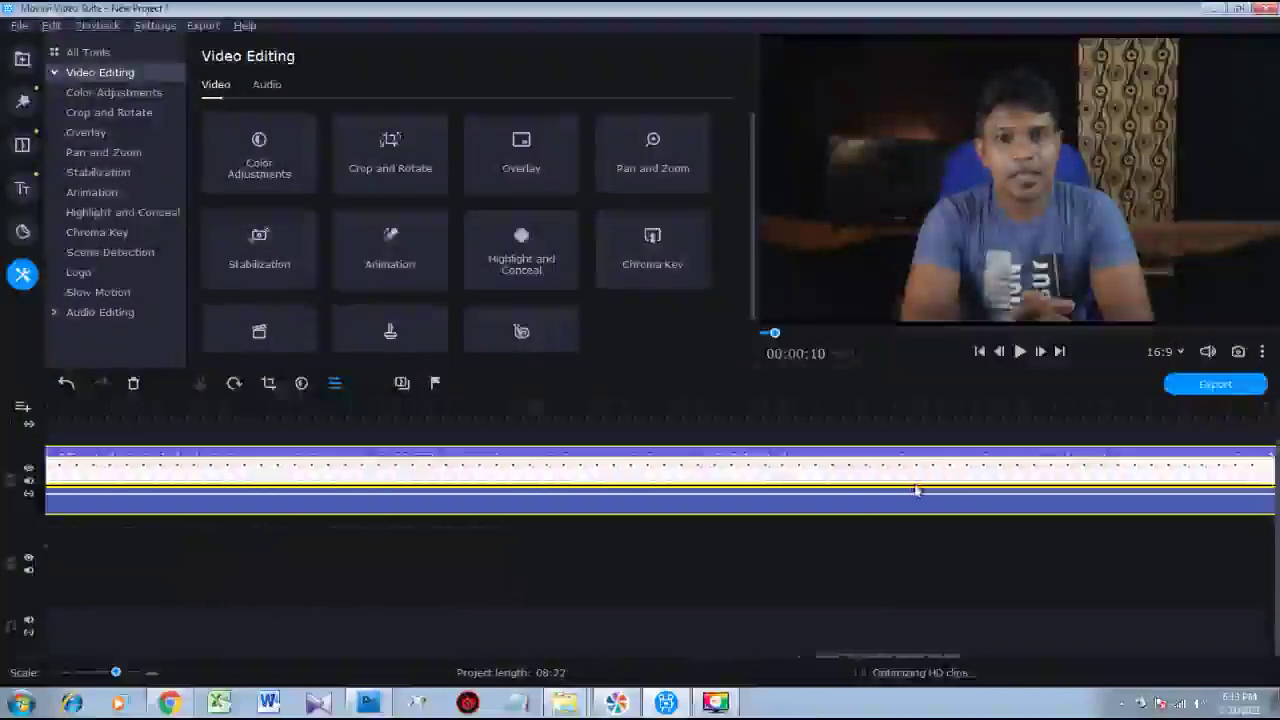
pyautogui.hscroll(6, 914, 493)
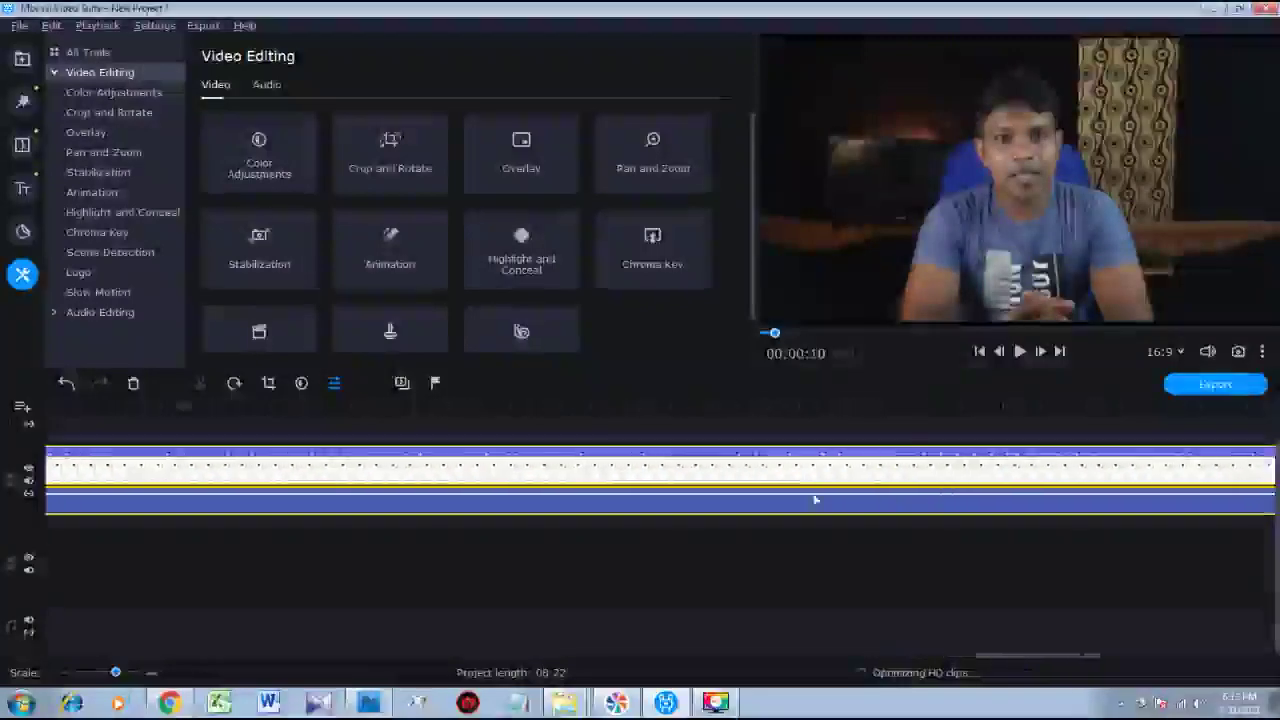
pyautogui.hscroll(2, 815, 499)
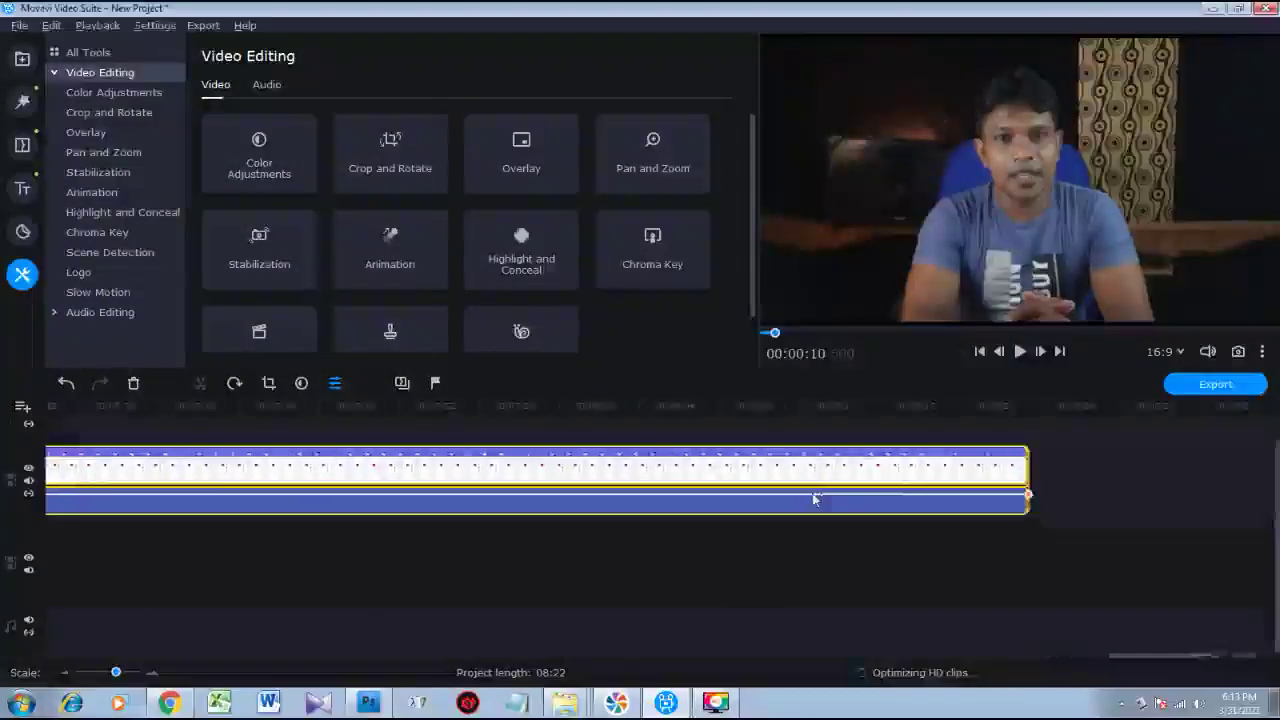
# Split the overlay recording at 00:07:54 on the Split Screen app page and move the cut-off end to 00:04:51, right after the last talking-head clip.
pyautogui.click(592, 407)
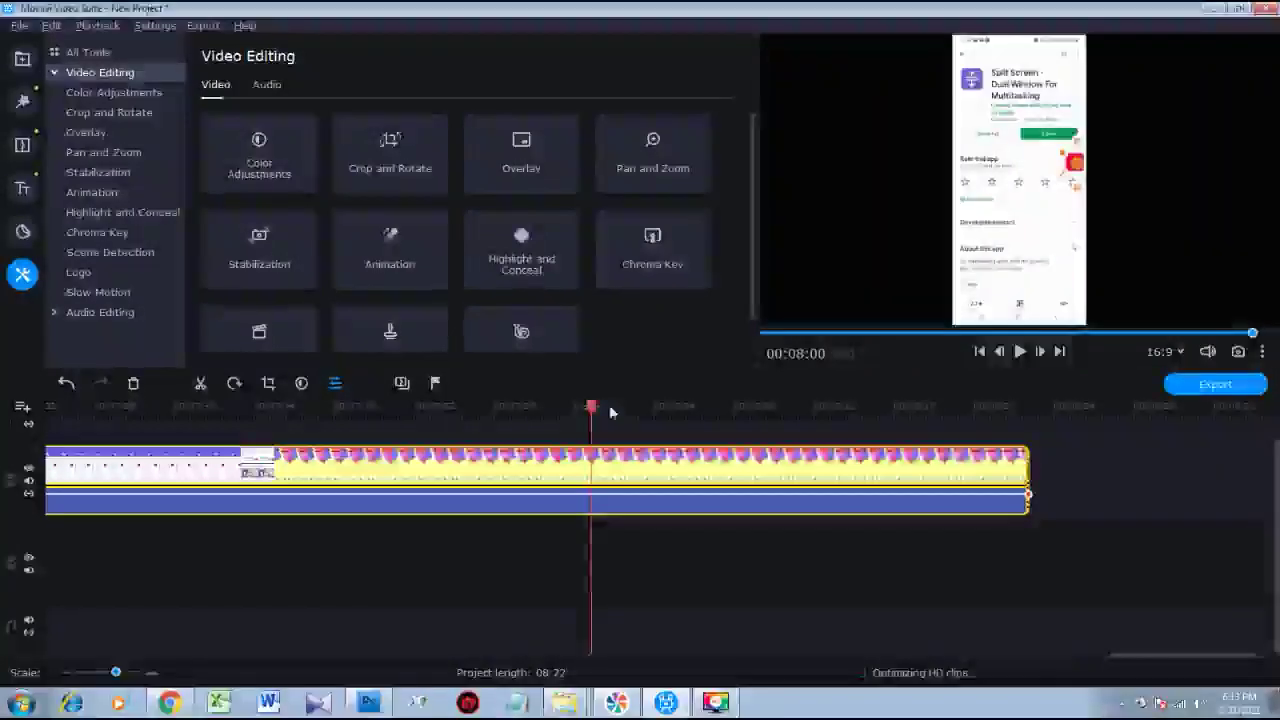
pyautogui.click(436, 407)
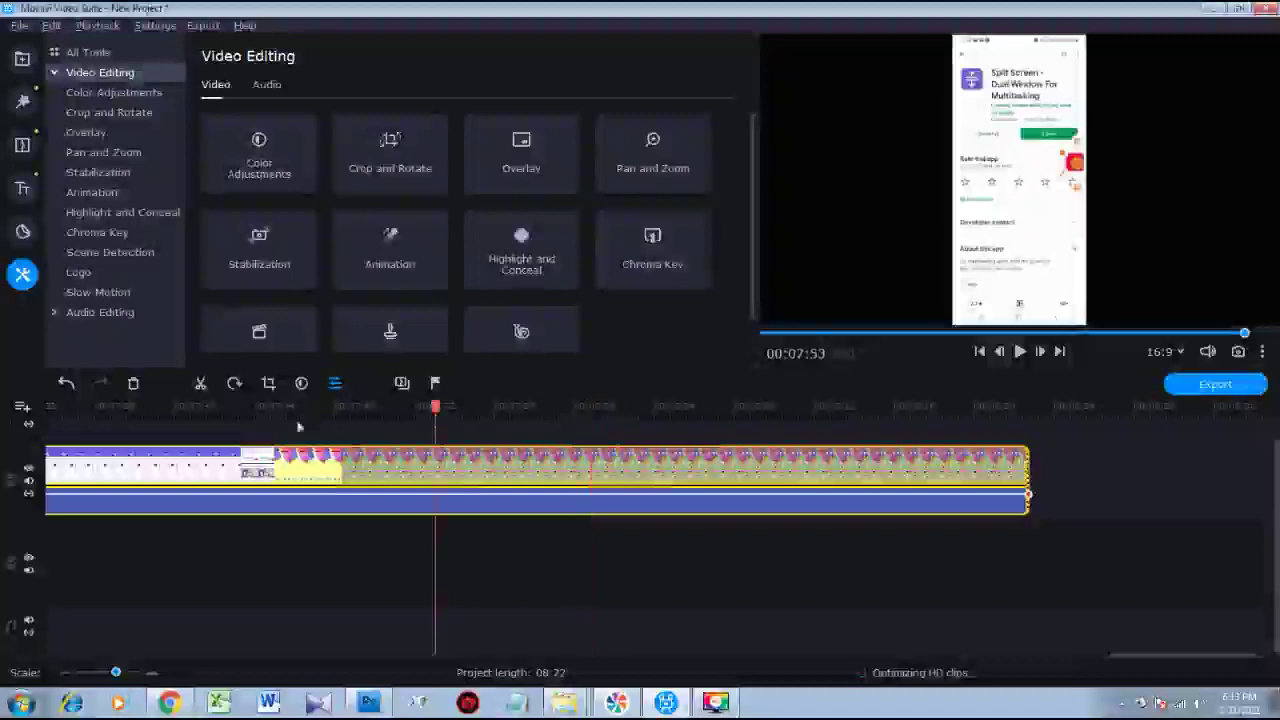
pyautogui.click(264, 407)
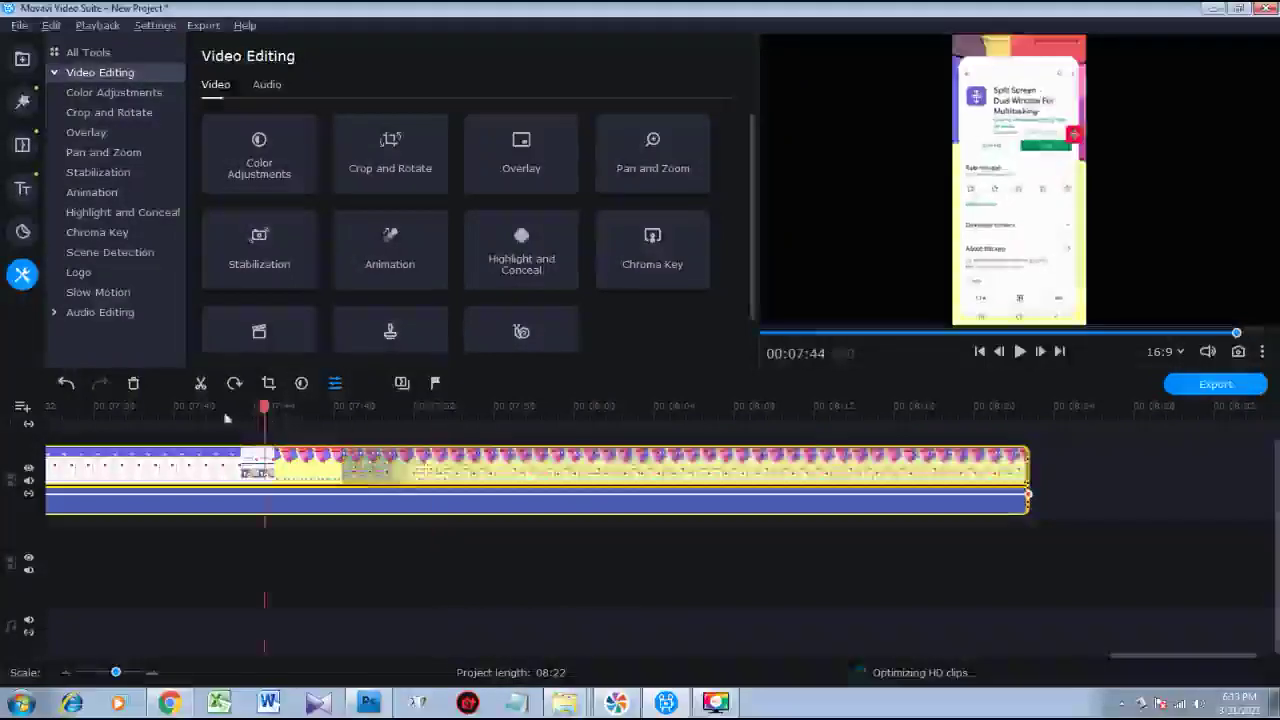
pyautogui.click(220, 408)
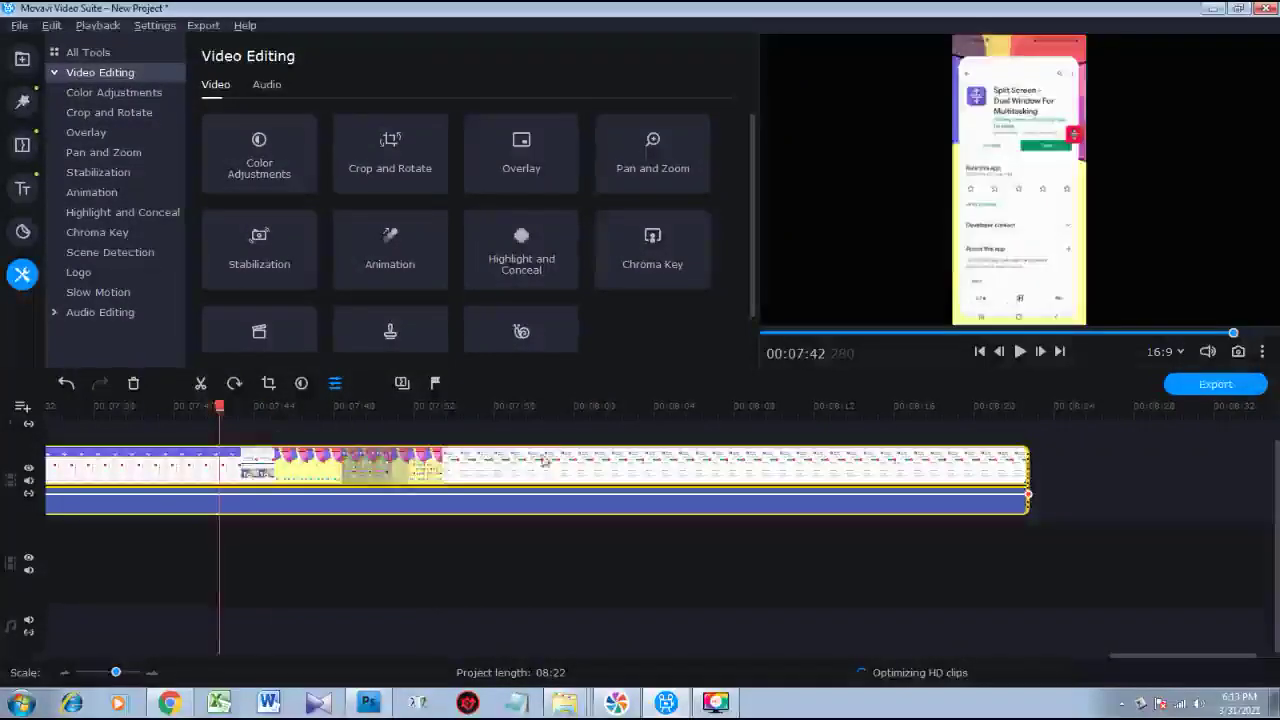
pyautogui.scroll(2, 545, 461)
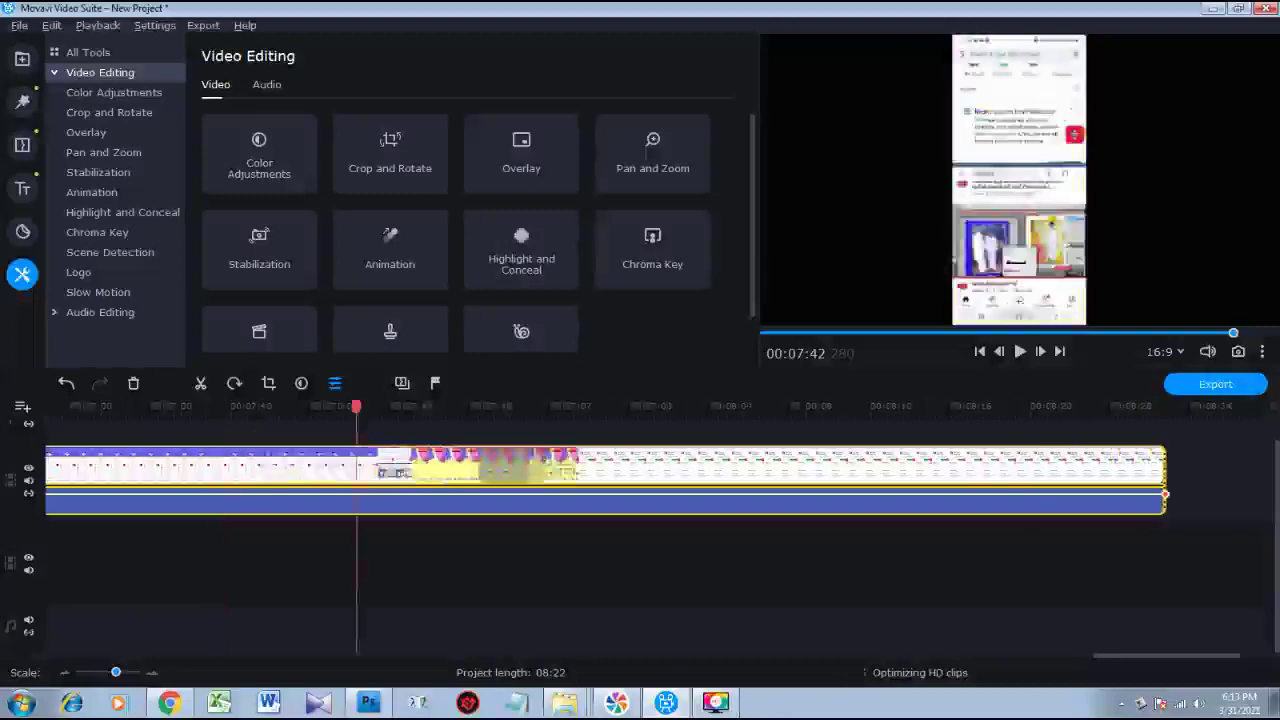
pyautogui.click(377, 414)
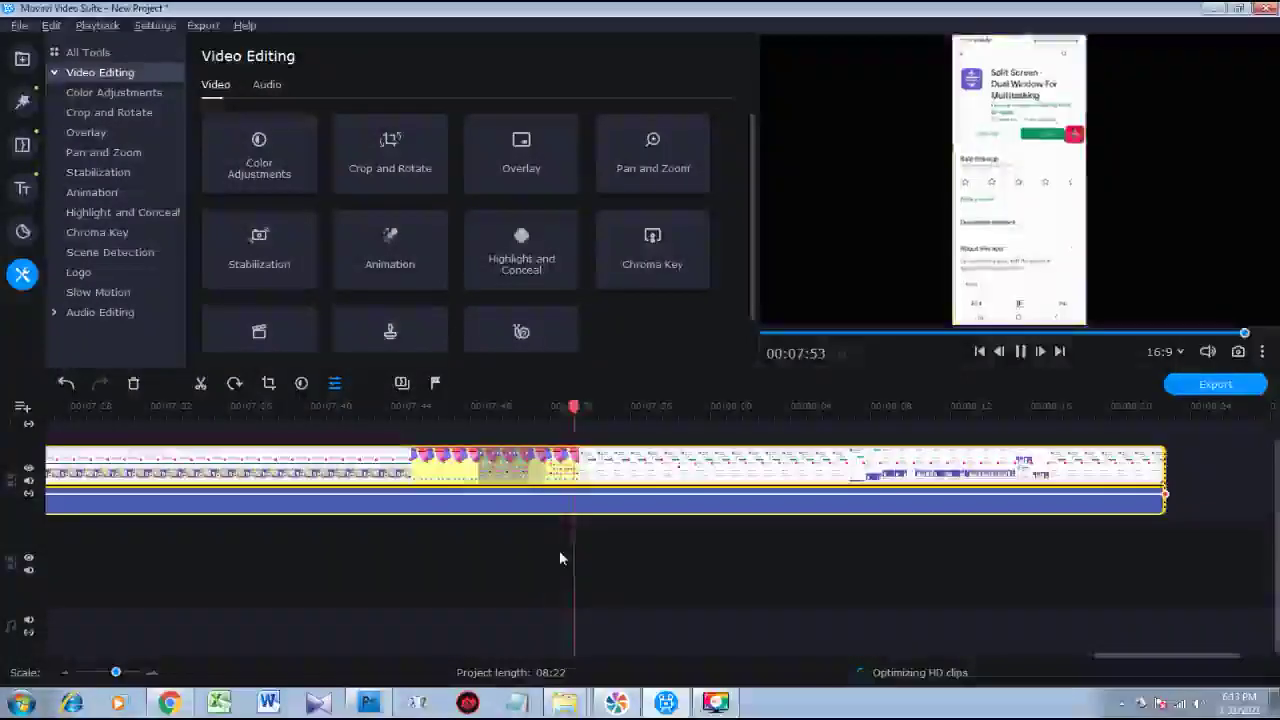
pyautogui.press('space')
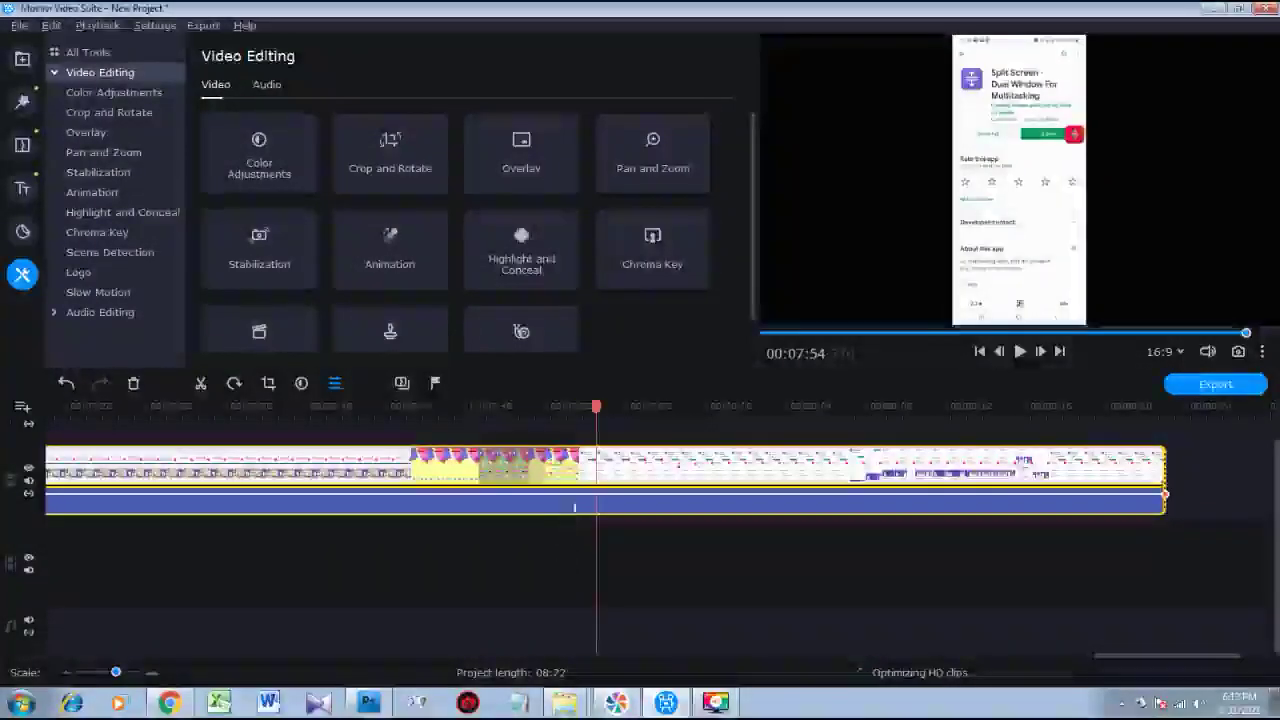
pyautogui.click(200, 383)
pyautogui.press('Delete')
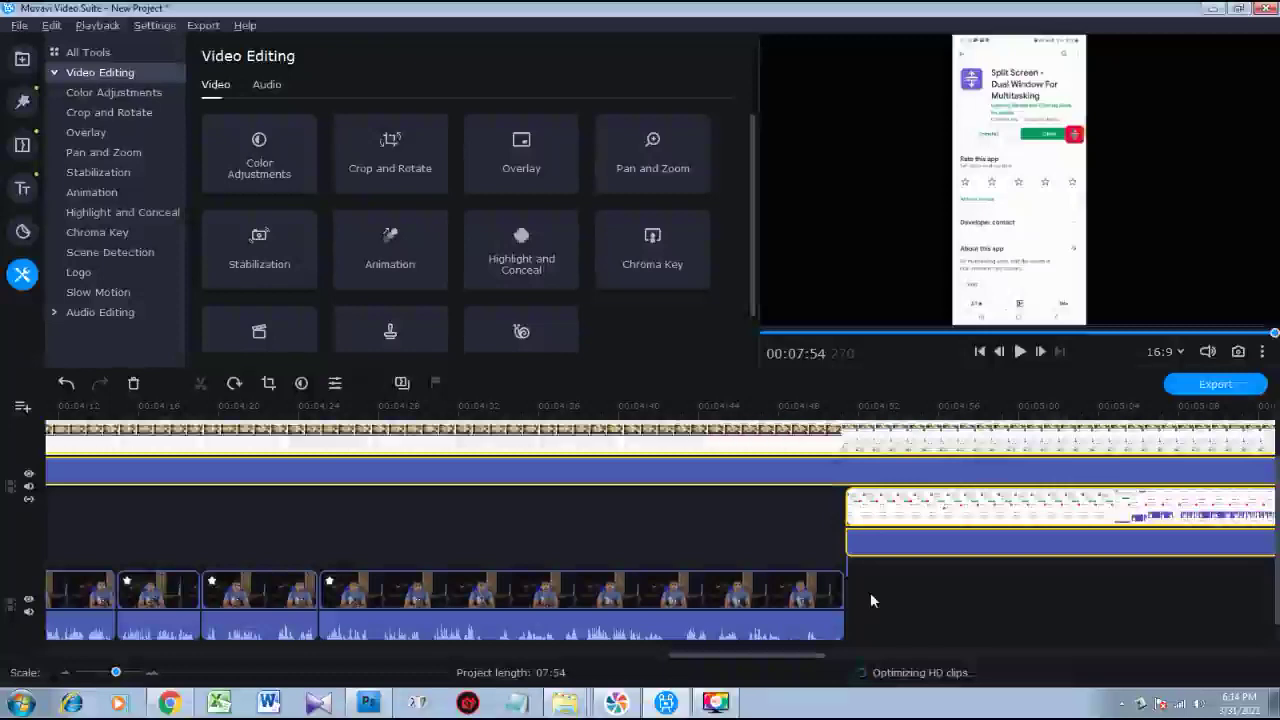
# Play the timeline from 00:04:51 to check how the moved recording segment and the long overlay recording show together.
pyautogui.click(886, 503)
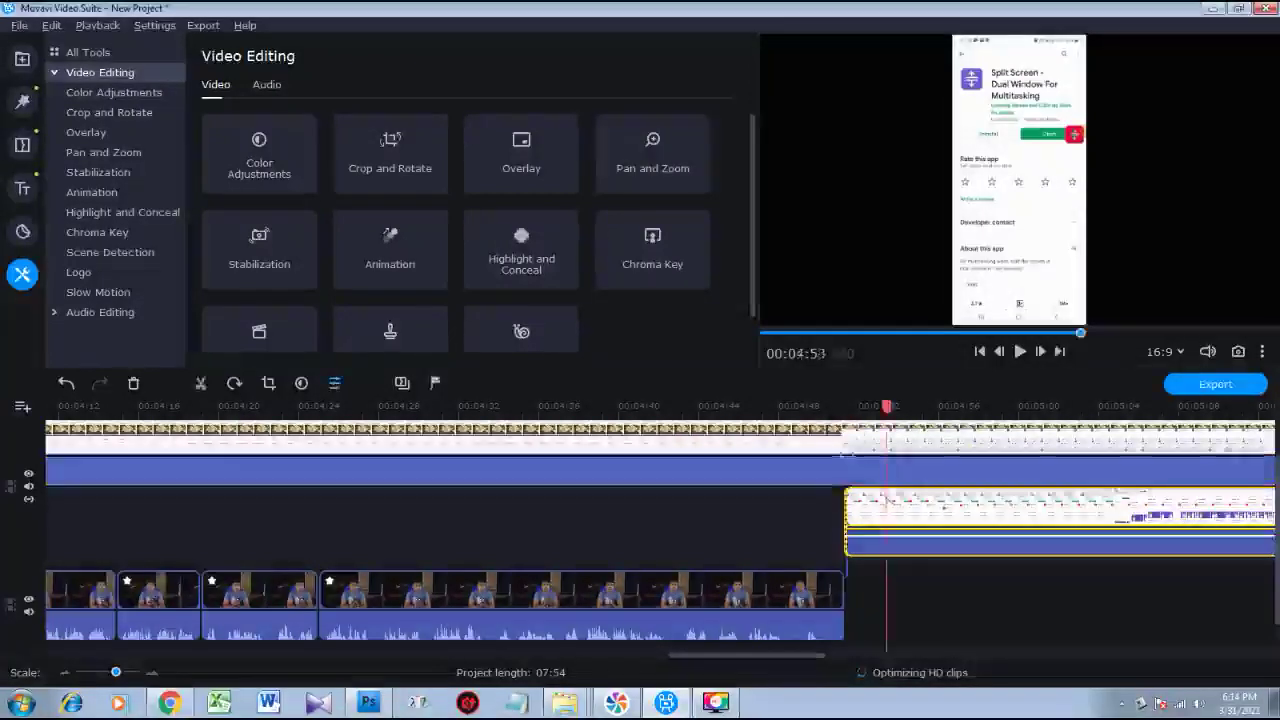
pyautogui.click(843, 462)
pyautogui.press('space')
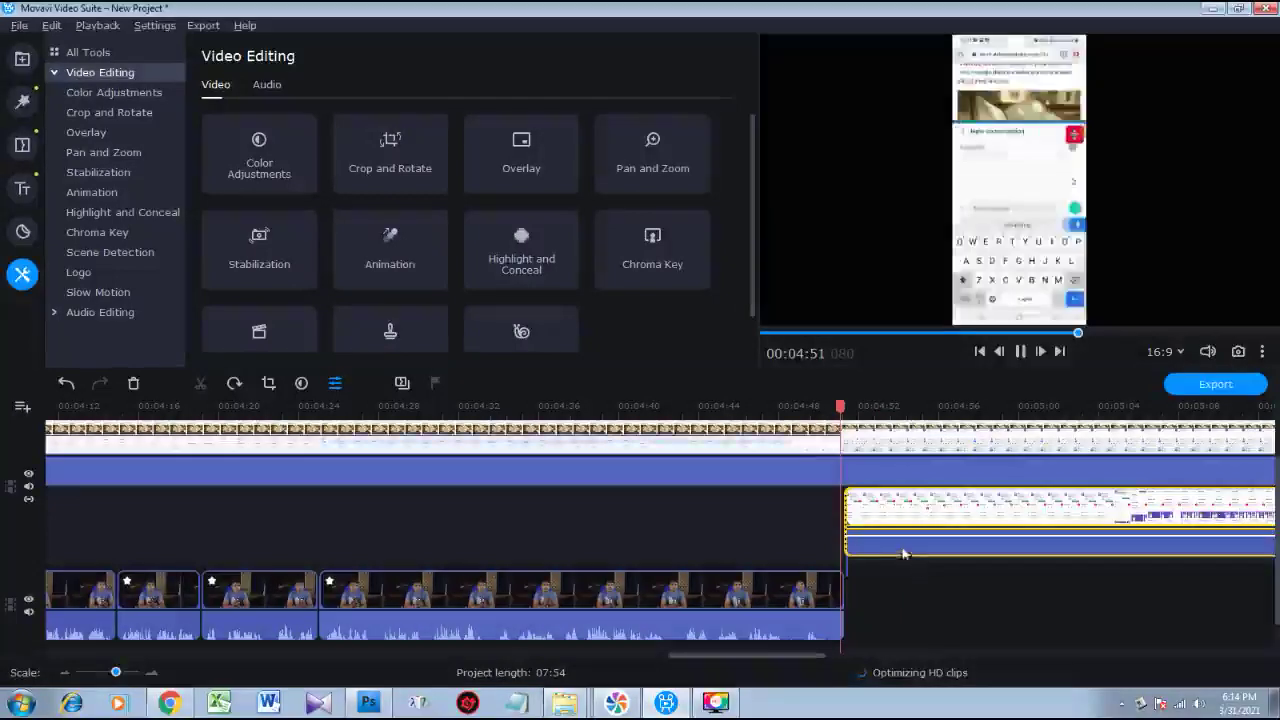
pyautogui.scroll(3, 881, 497)
pyautogui.scroll(-2, 881, 503)
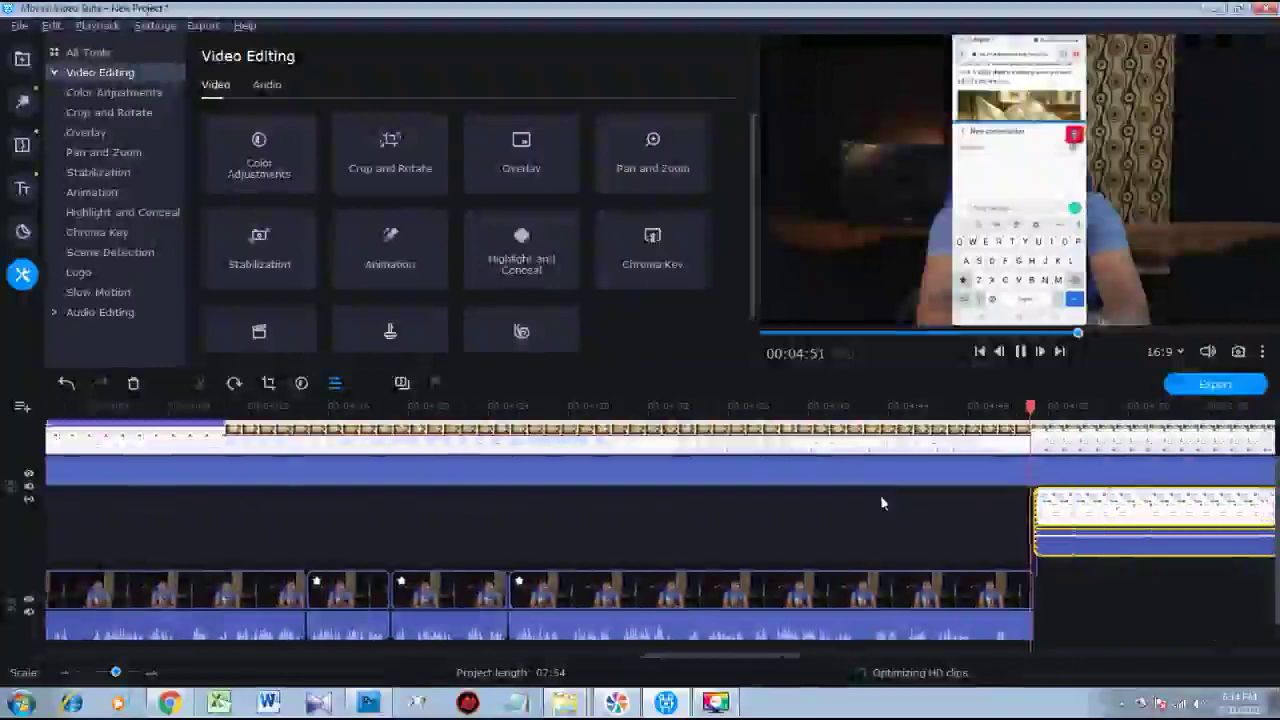
pyautogui.scroll(-2, 880, 500)
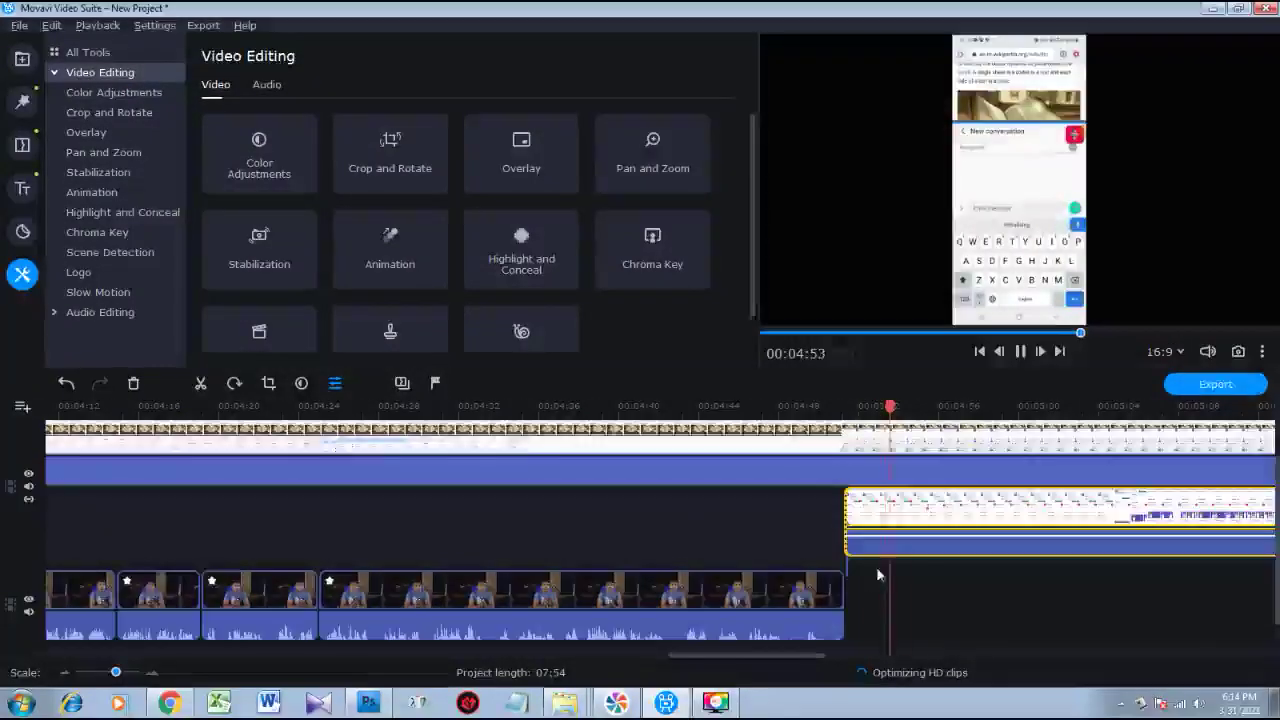
pyautogui.press('space')
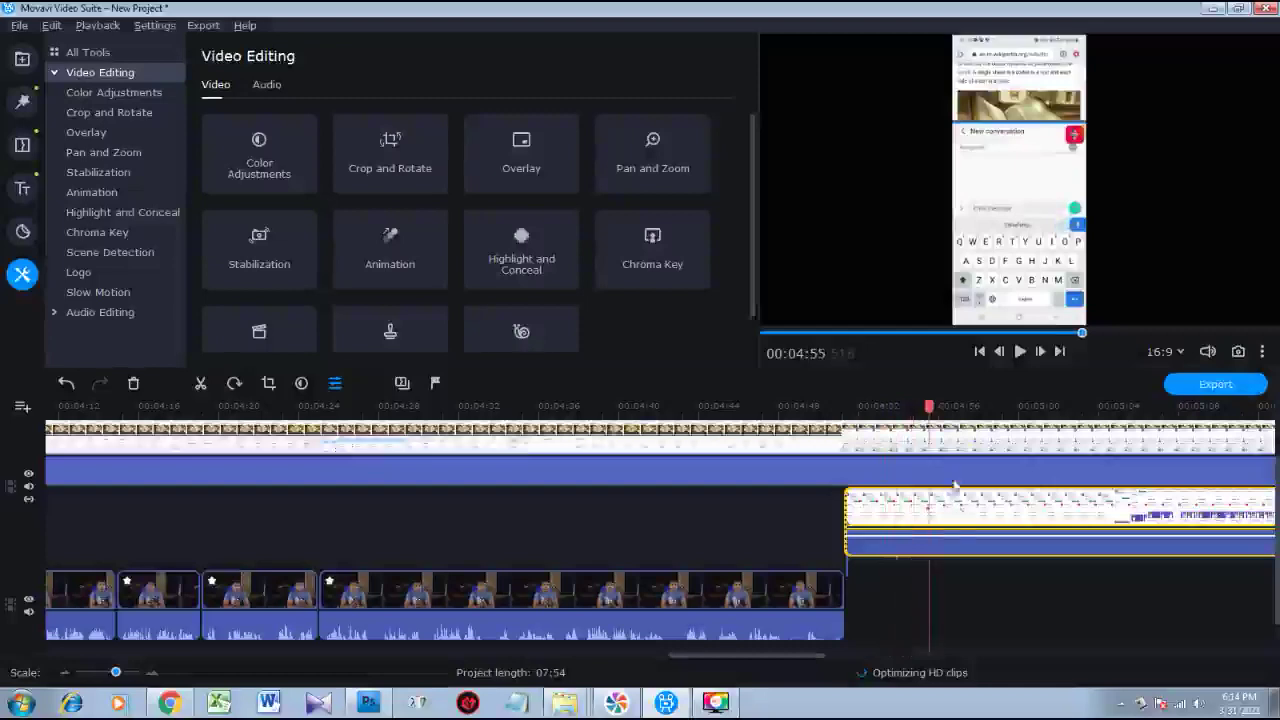
# Move the short phone recording segment on the overlay track from 00:04:51 to about 00:00:10, above the first talking-head clips.
pyautogui.scroll(2, 956, 520)
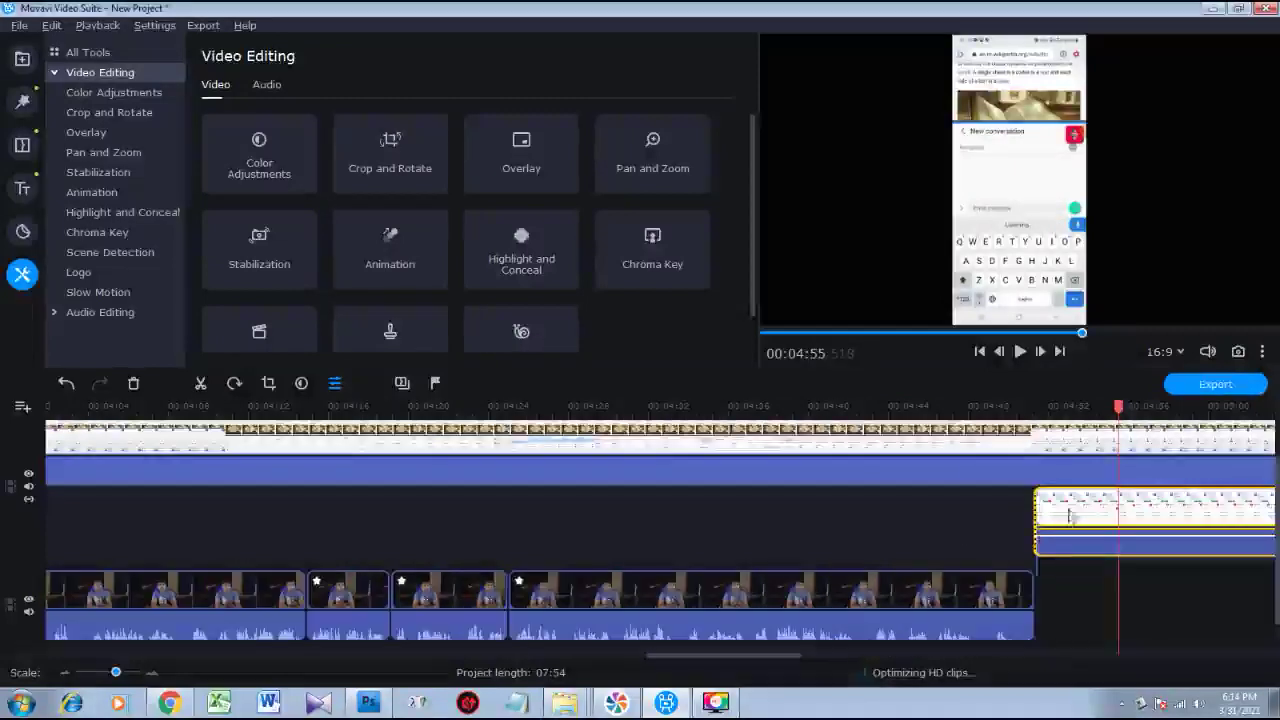
pyautogui.moveTo(1072, 512); pyautogui.dragTo(590, 518)
pyautogui.scroll(5, 602, 520)
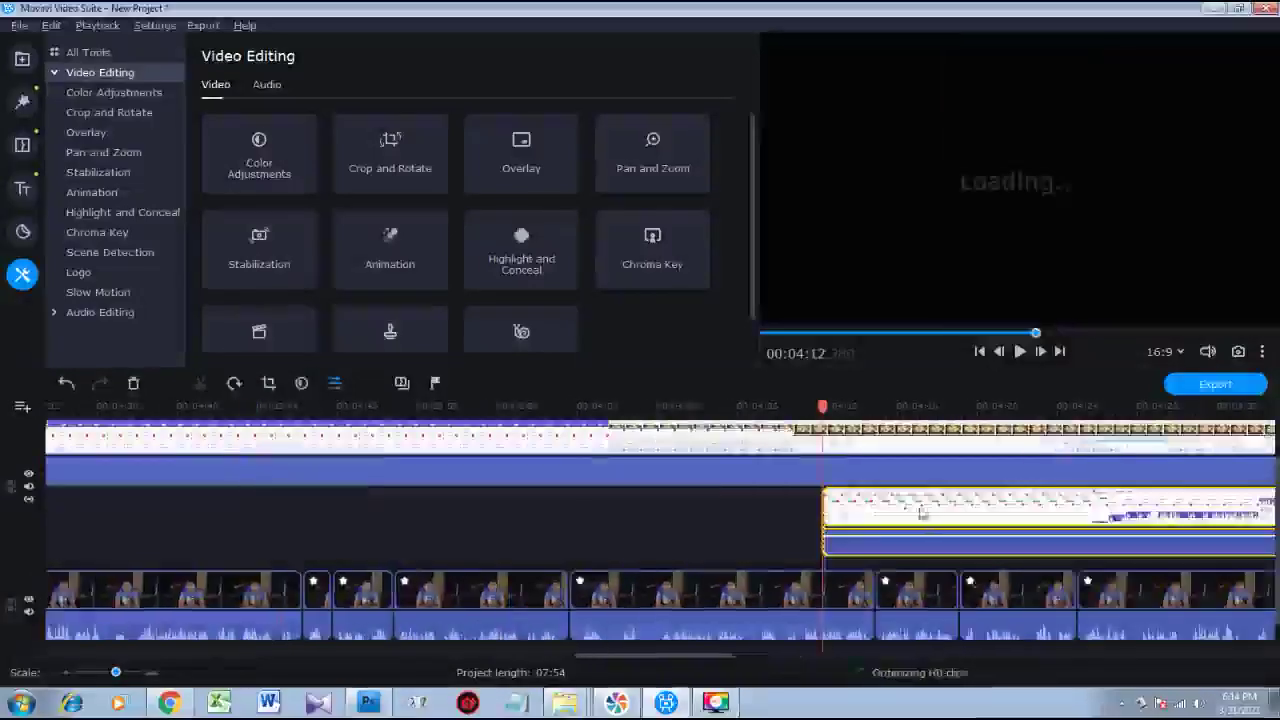
pyautogui.scroll(-1, 923, 514)
pyautogui.scroll(-3, 795, 513)
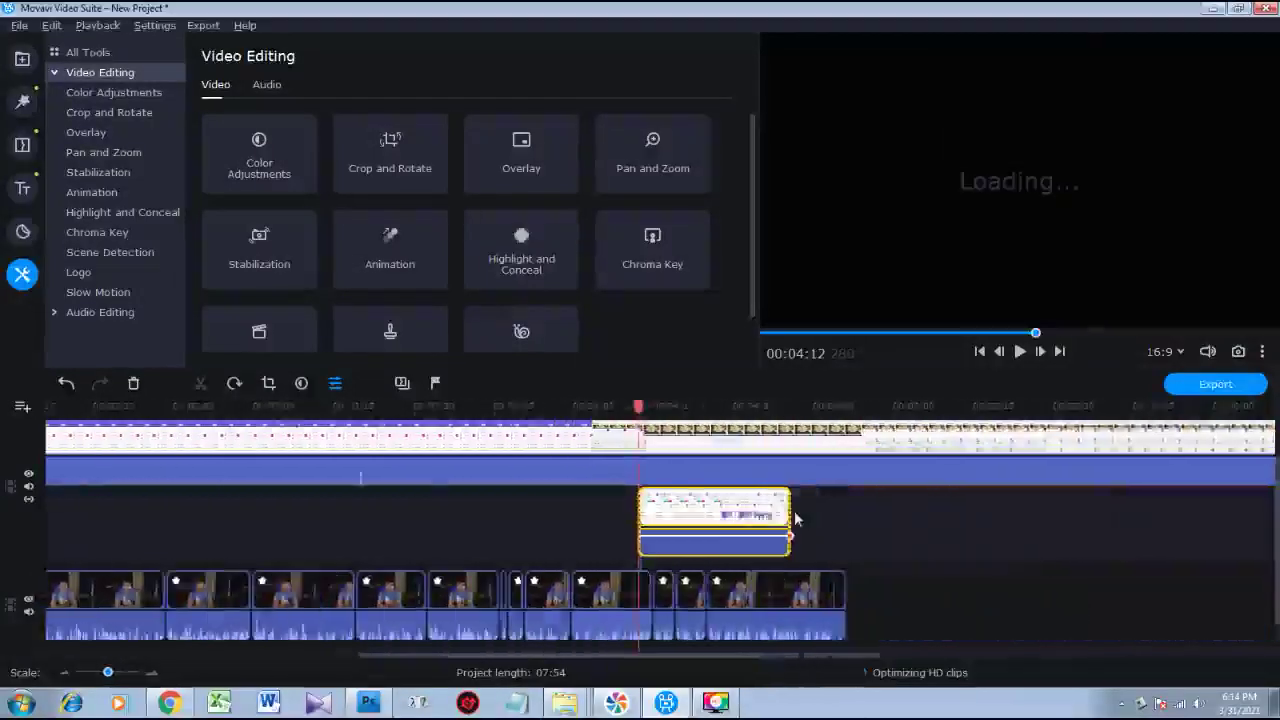
pyautogui.scroll(-1, 793, 518)
pyautogui.scroll(-2, 693, 518)
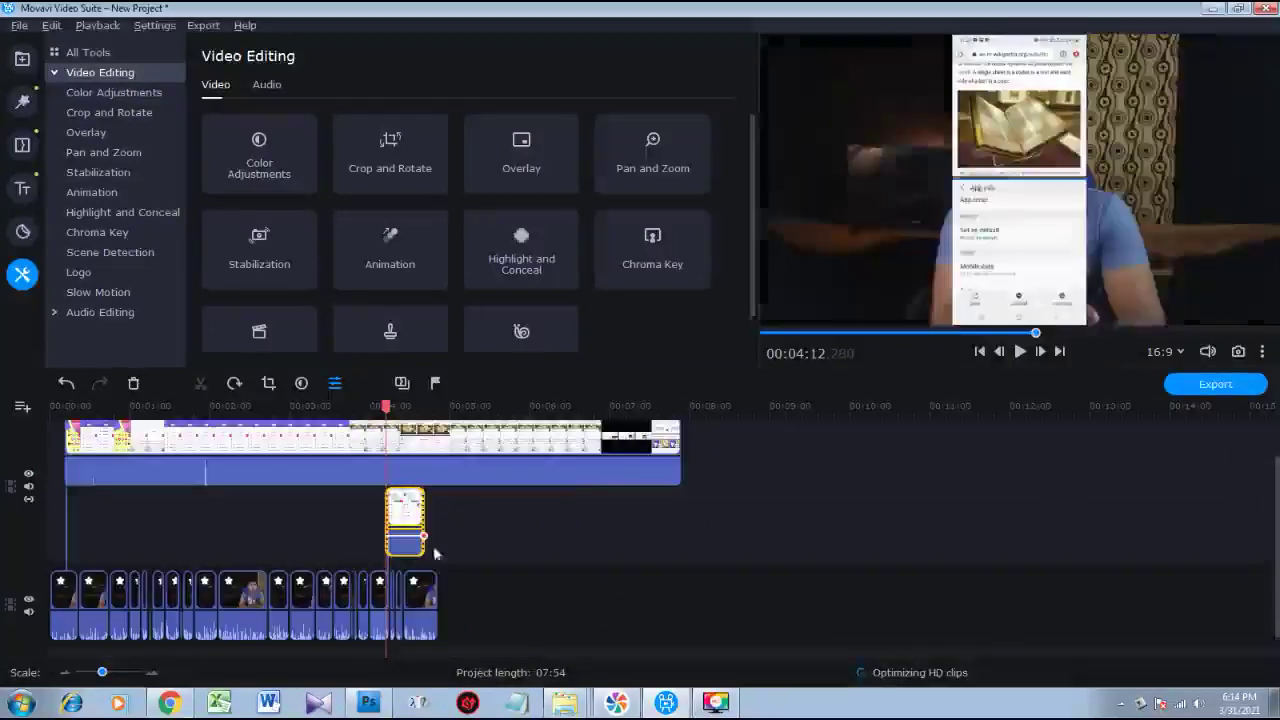
pyautogui.moveTo(406, 508); pyautogui.dragTo(86, 508)
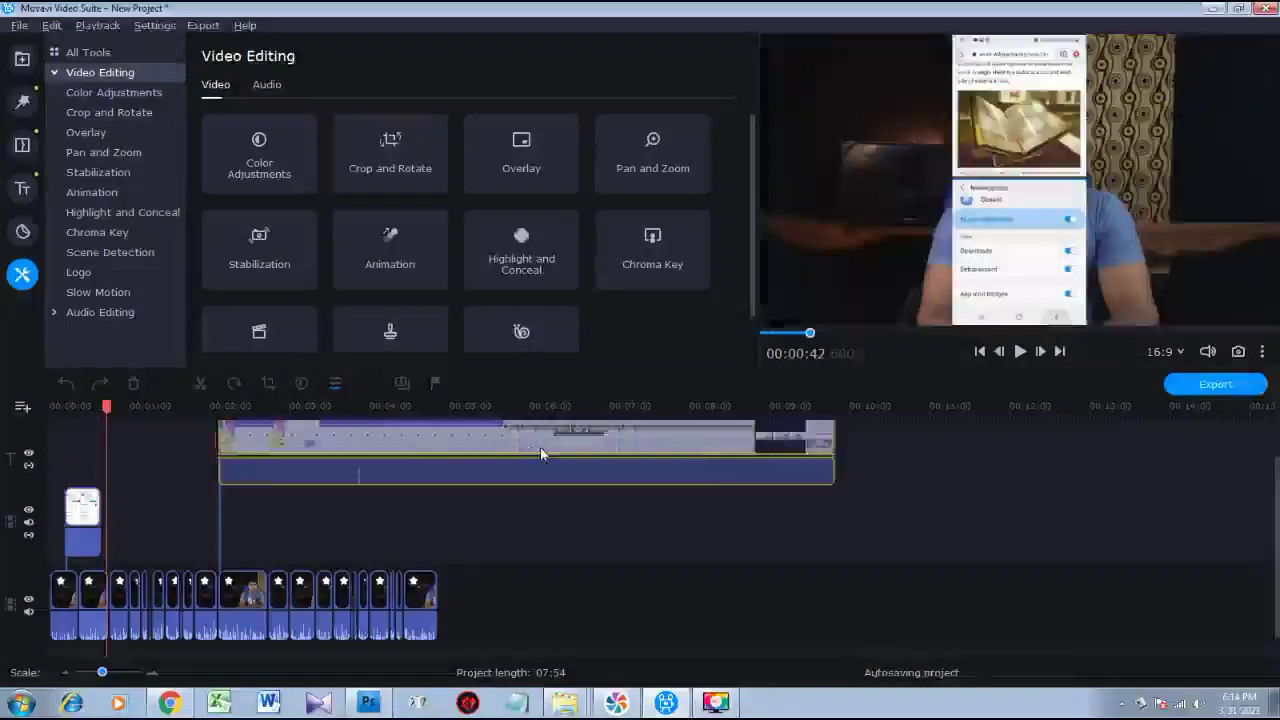
# Move the long phone recording from the overlay track to the main track at 00:04:51, right after the last talking-head clip.
pyautogui.moveTo(540, 453); pyautogui.dragTo(493, 606)
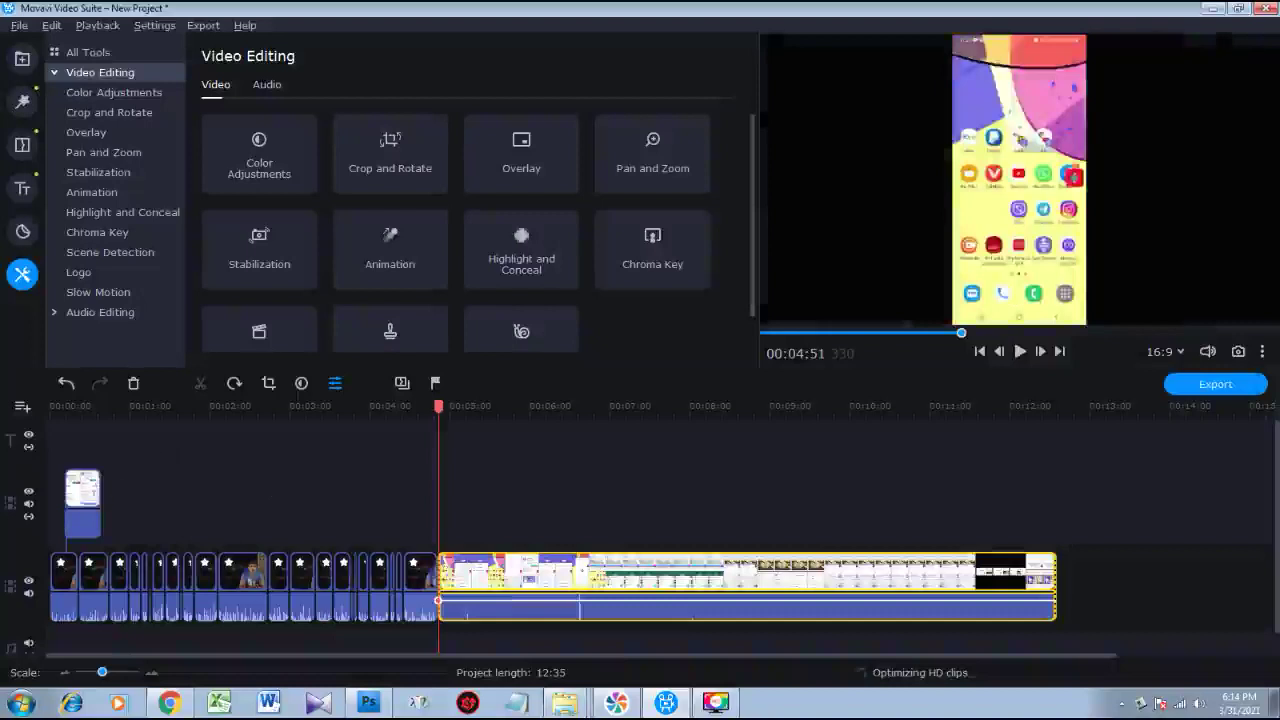
pyautogui.scroll(2, 78, 498)
pyautogui.scroll(5, 223, 497)
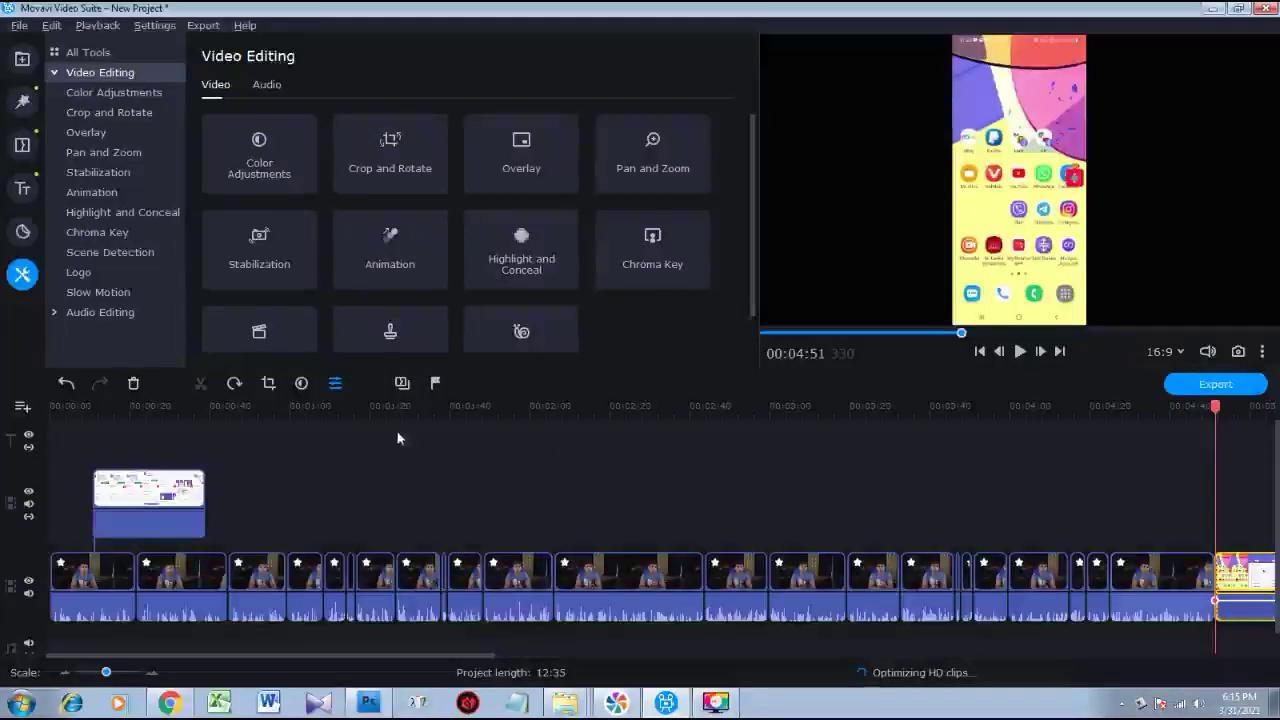
# Apply Crop and Rotate to the short overlay recording with the crop frame extended to the full height of the phone screen.
pyautogui.click(160, 503)
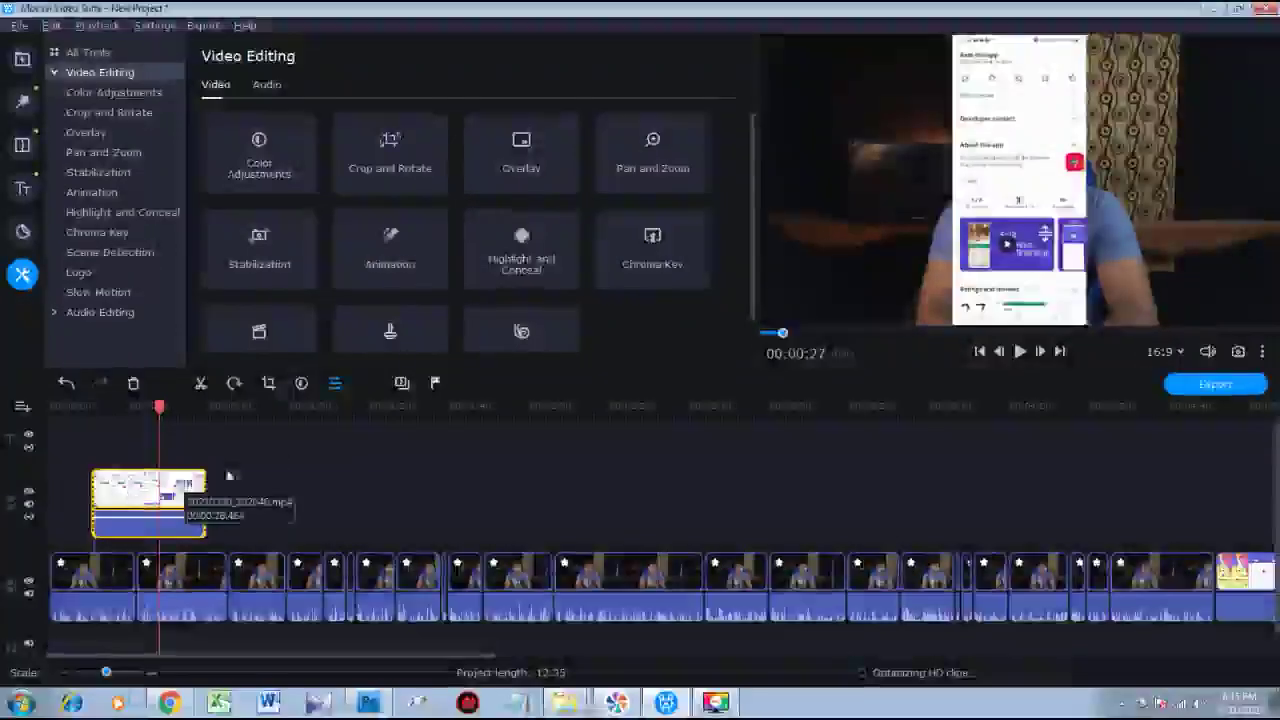
pyautogui.moveTo(160, 406); pyautogui.dragTo(90, 406)
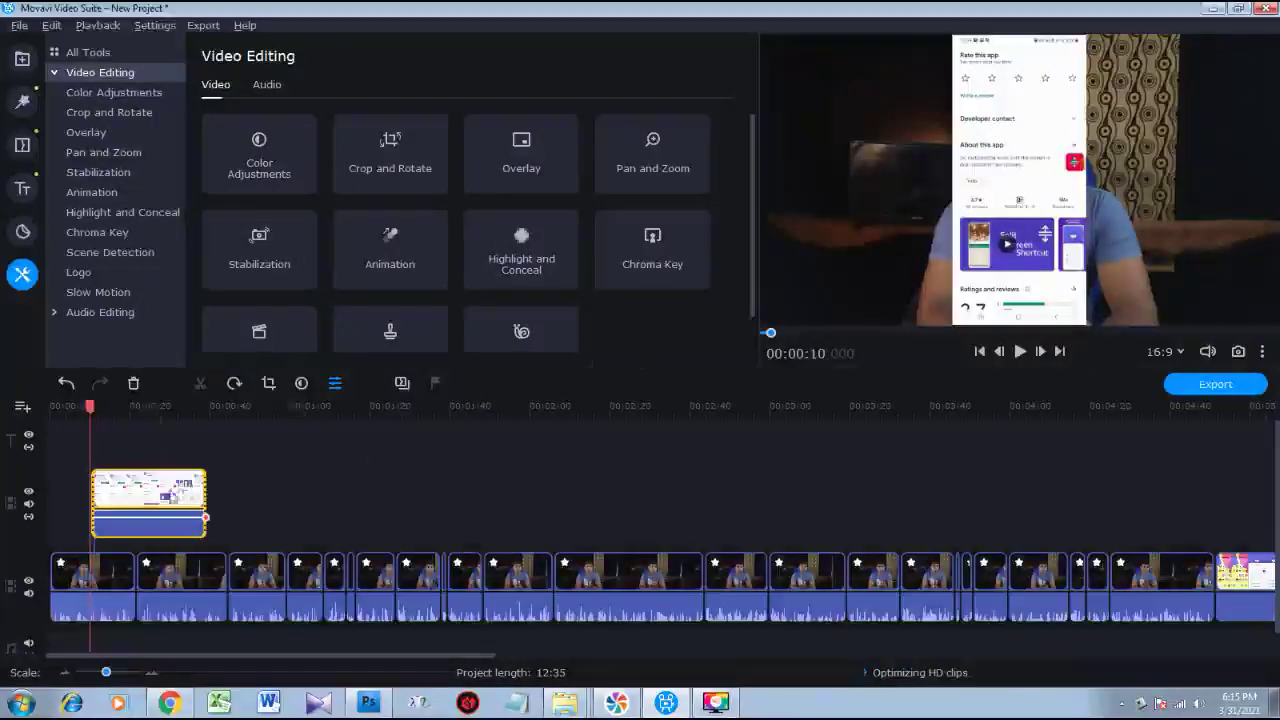
pyautogui.click(150, 488)
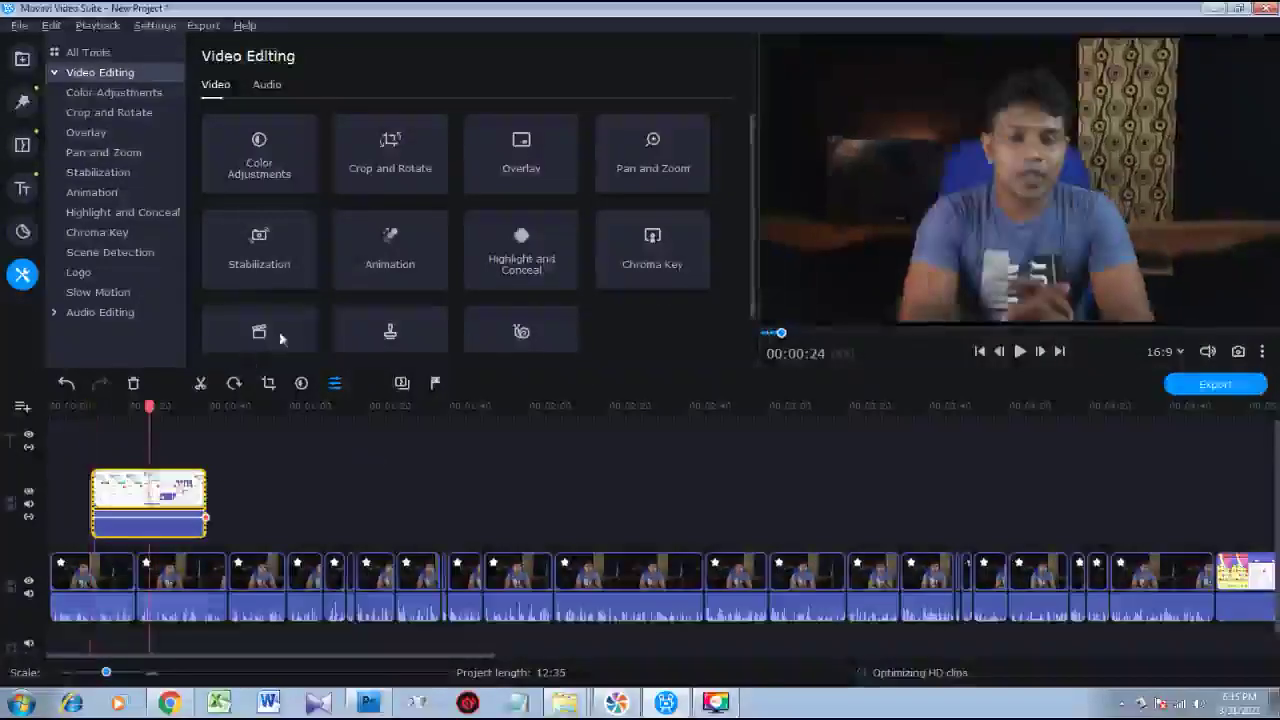
pyautogui.click(389, 160)
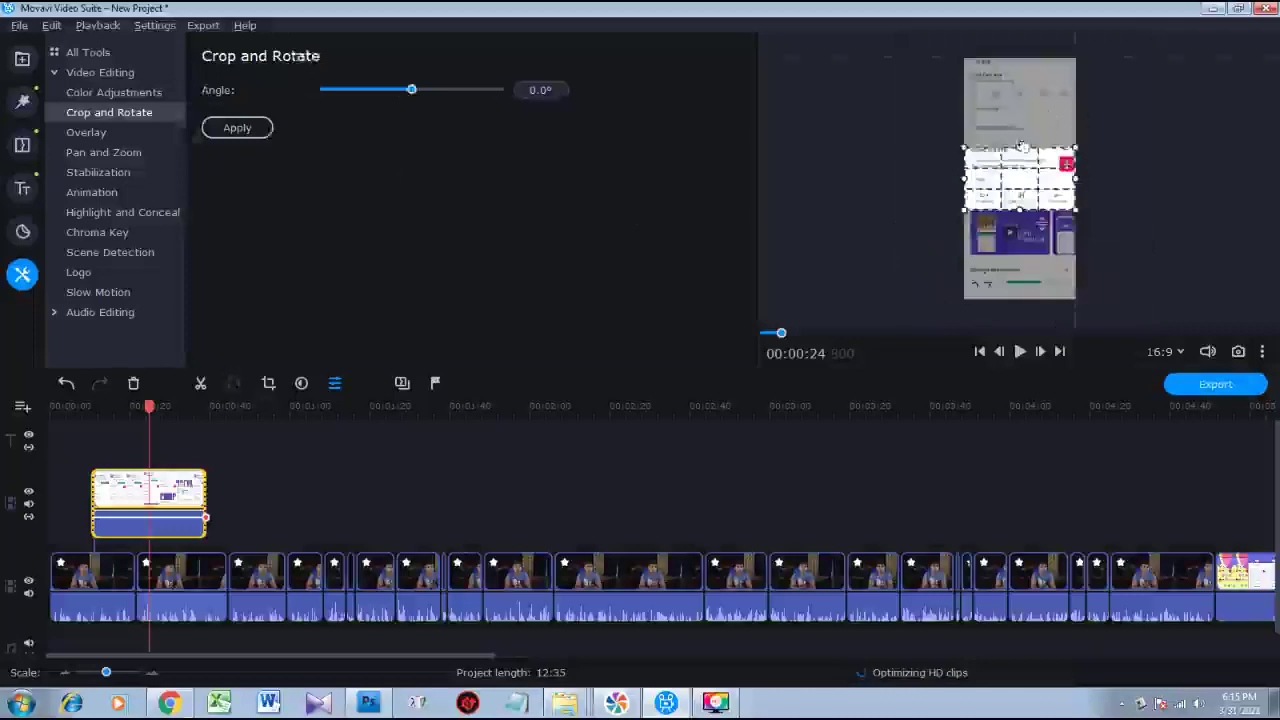
pyautogui.moveTo(1022, 147); pyautogui.dragTo(1020, 58)
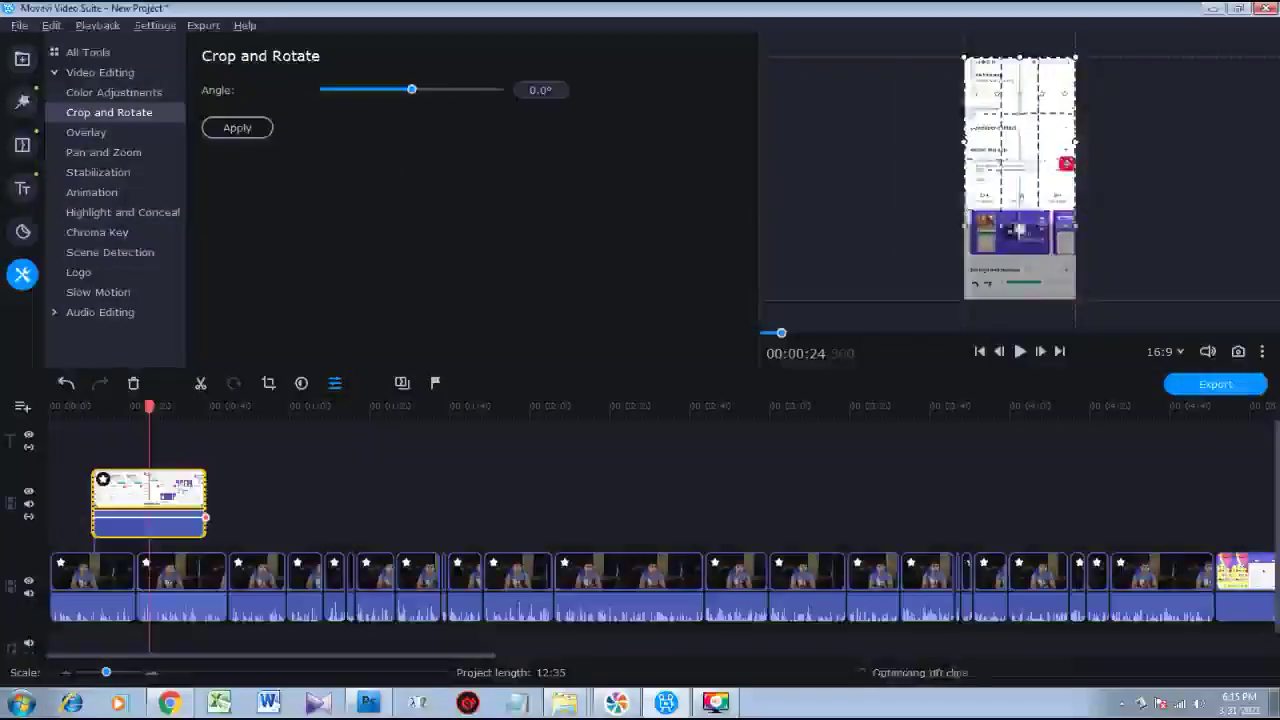
pyautogui.moveTo(1020, 229); pyautogui.dragTo(1018, 300)
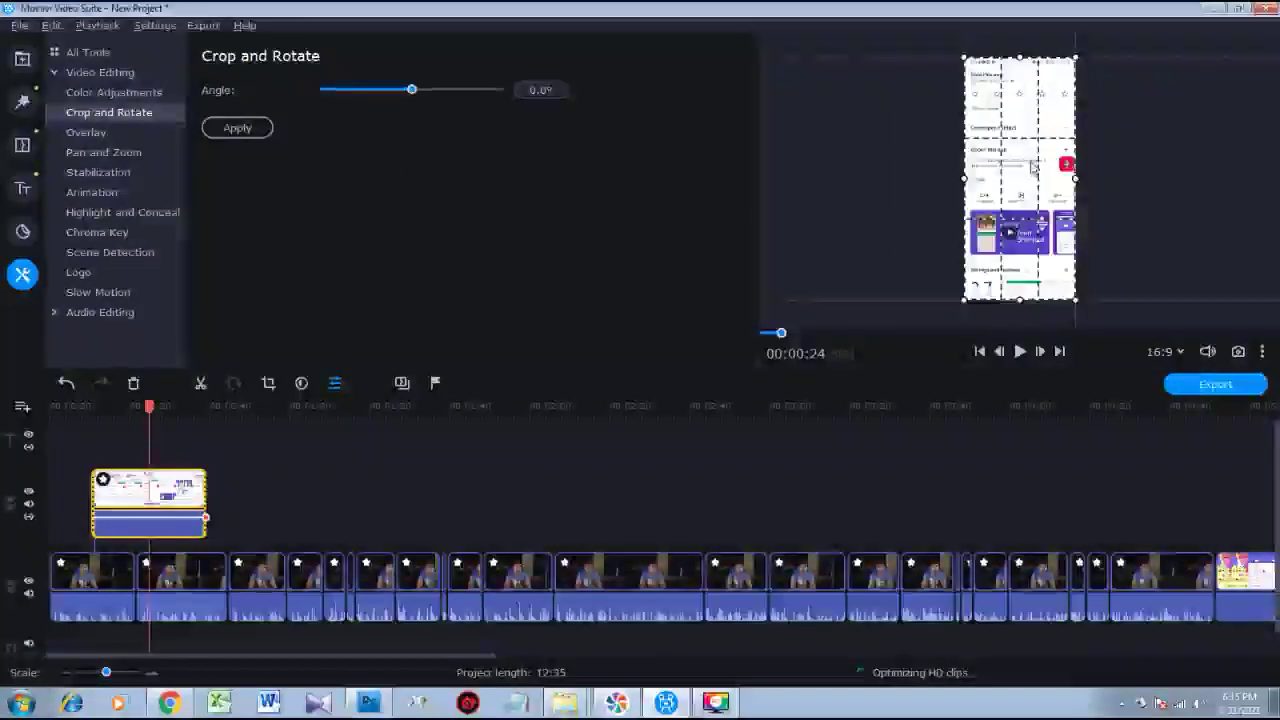
pyautogui.click(242, 128)
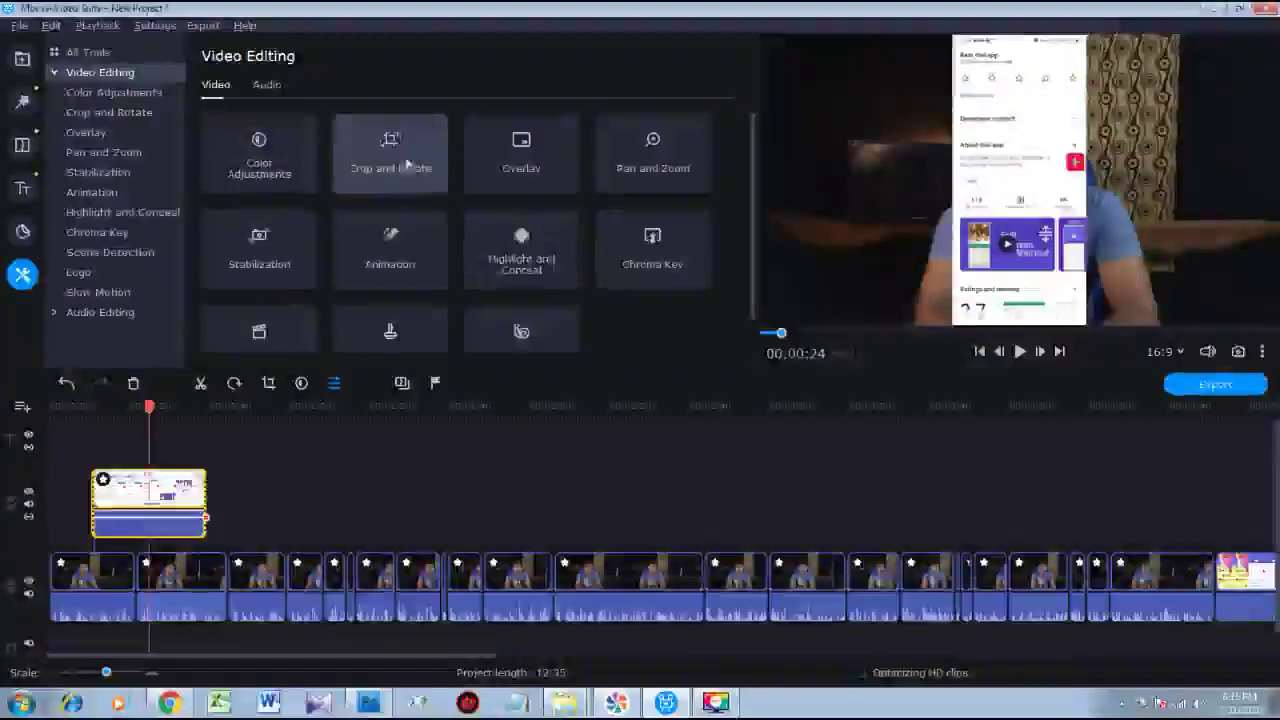
# Shrink the overlay recording as Picture in picture and place it at the left side of the frame, beside the speaker.
pyautogui.click(489, 149)
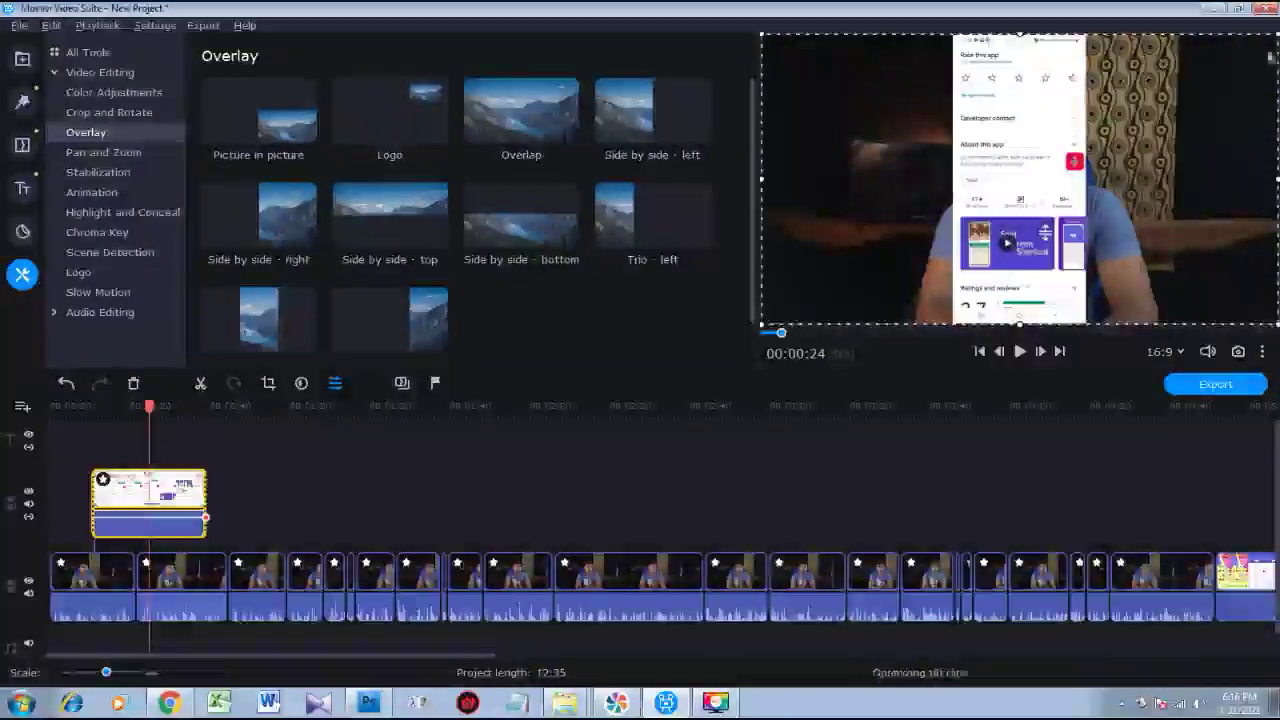
pyautogui.moveTo(1272, 36); pyautogui.dragTo(1158, 101)
pyautogui.moveTo(987, 195); pyautogui.dragTo(881, 162)
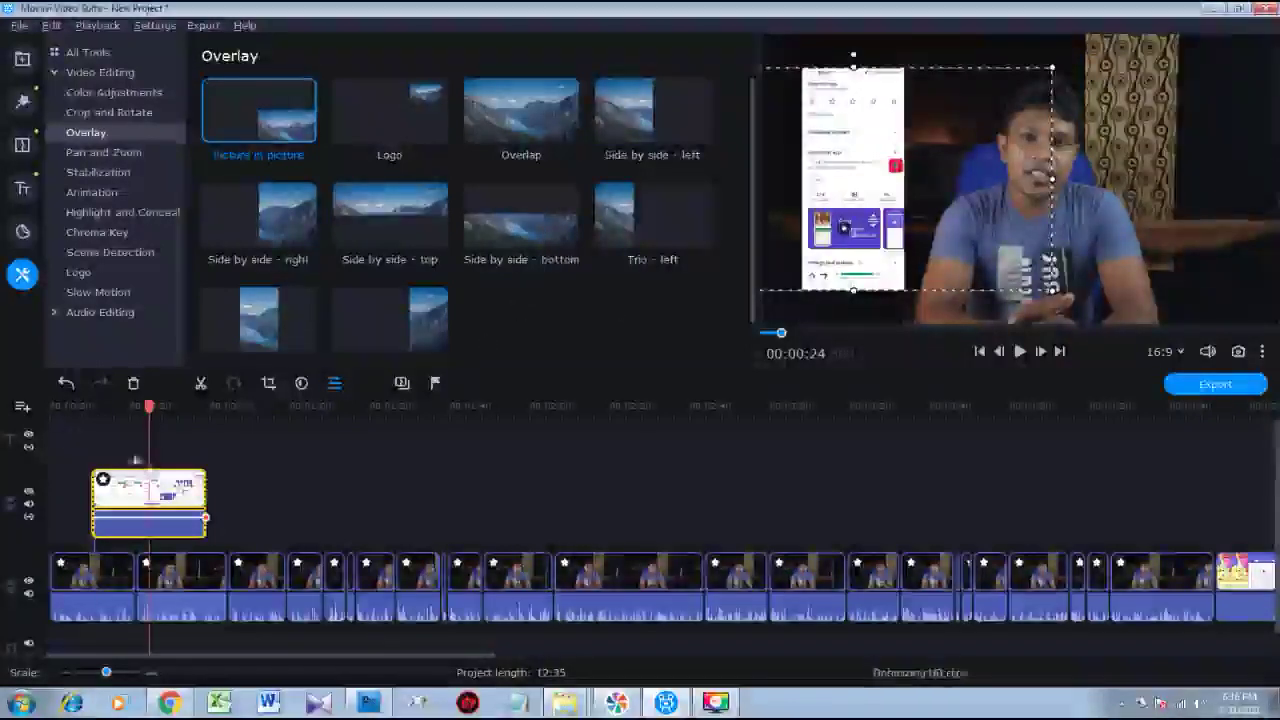
# Play the opening from about 00:00:03 to 00:00:25 to check how the resized phone overlay fits the speech.
pyautogui.click(93, 452)
pyautogui.moveTo(152, 409); pyautogui.dragTo(62, 408)
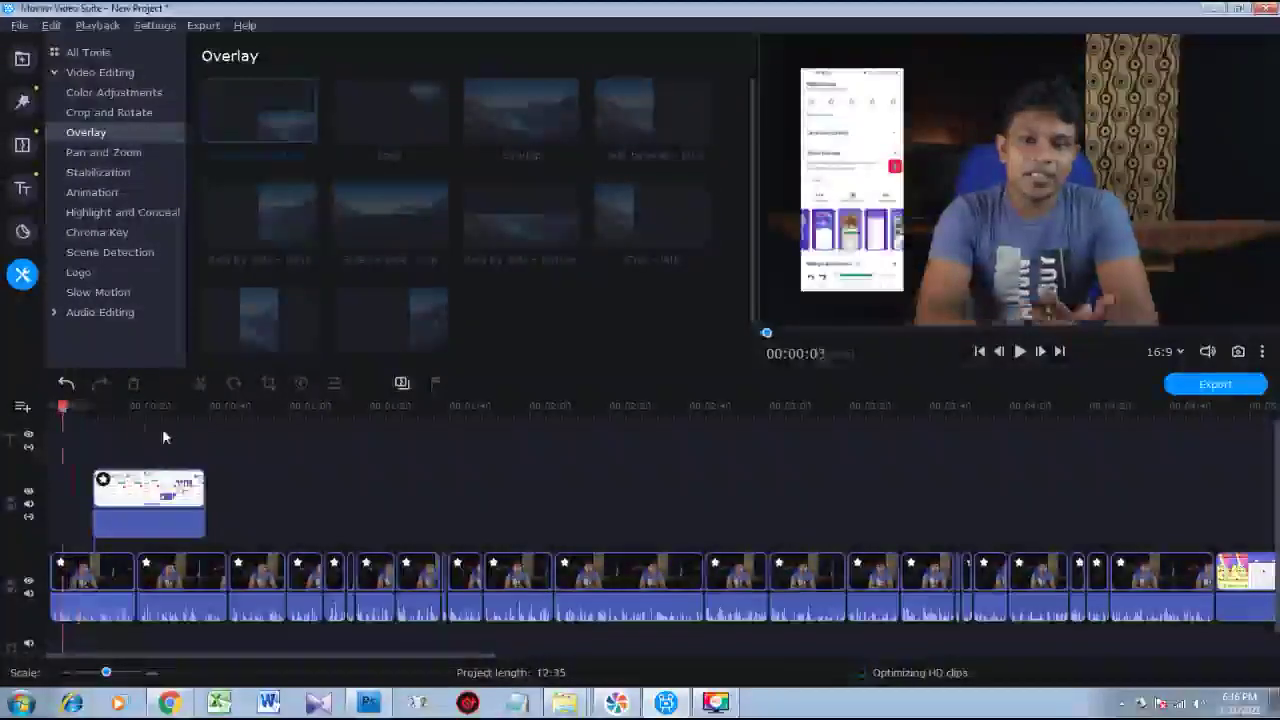
pyautogui.press('space')
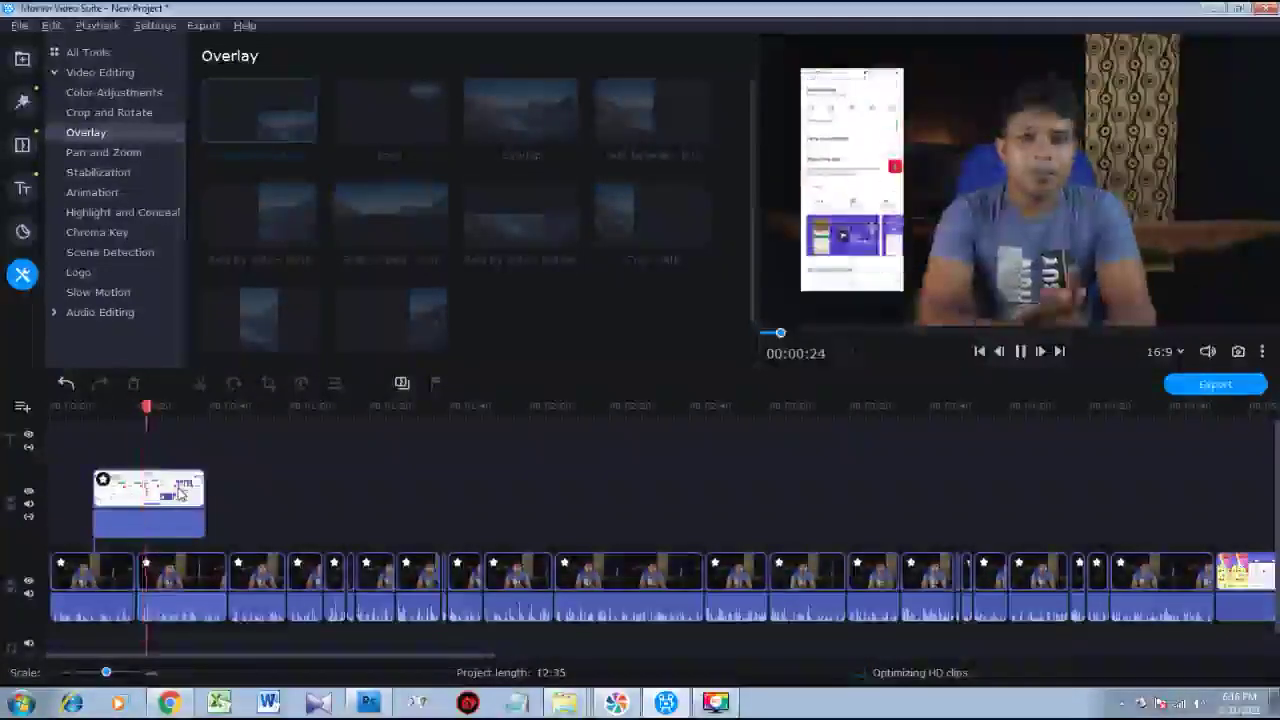
pyautogui.press('space')
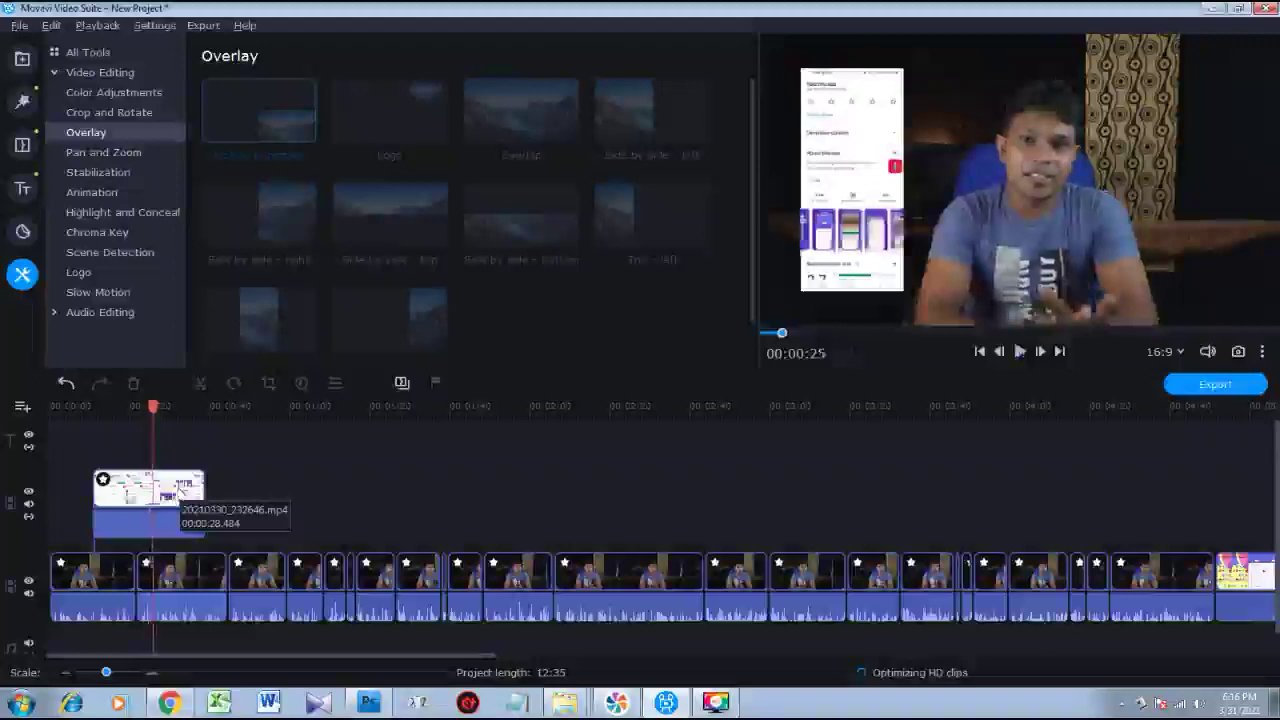
# Try to trim the end of the overlay recording at about 00:00:26.
pyautogui.click(100, 72)
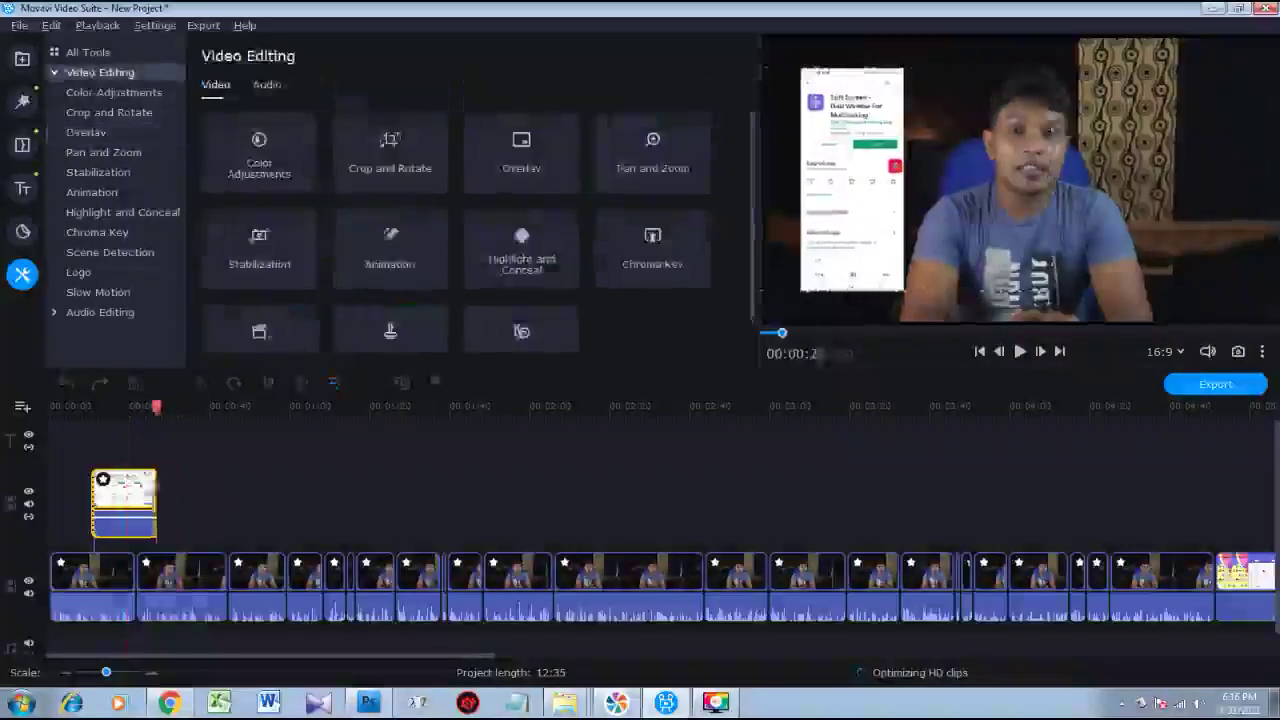
pyautogui.moveTo(155, 487); pyautogui.dragTo(403, 548)
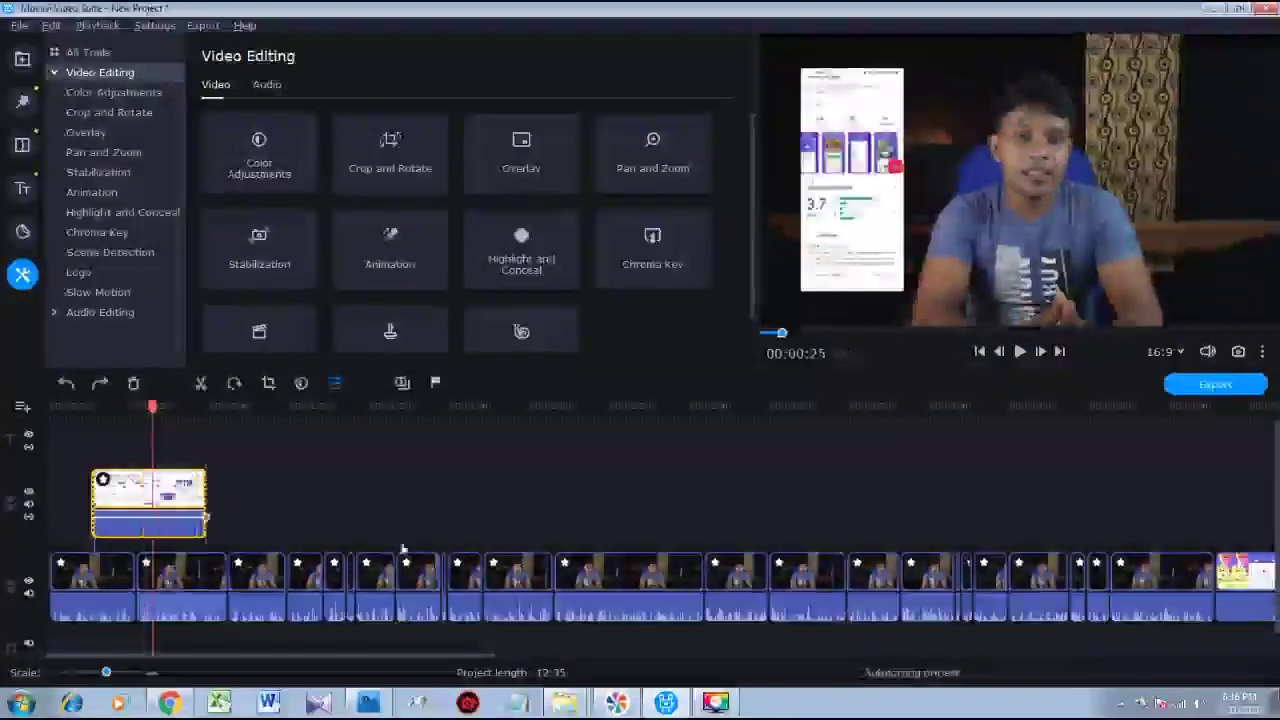
# Play on from 00:00:25 and trim the end of the overlay recording to about 00:00:33.
pyautogui.press('space')
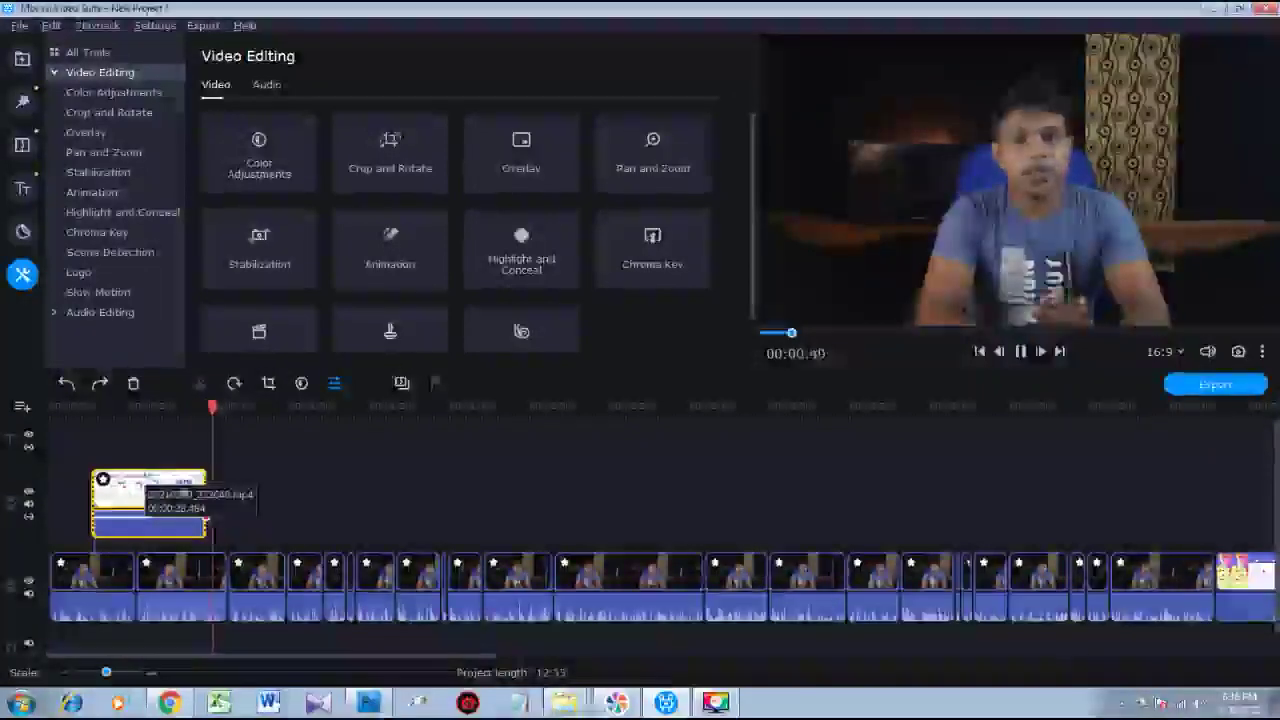
pyautogui.click(167, 405)
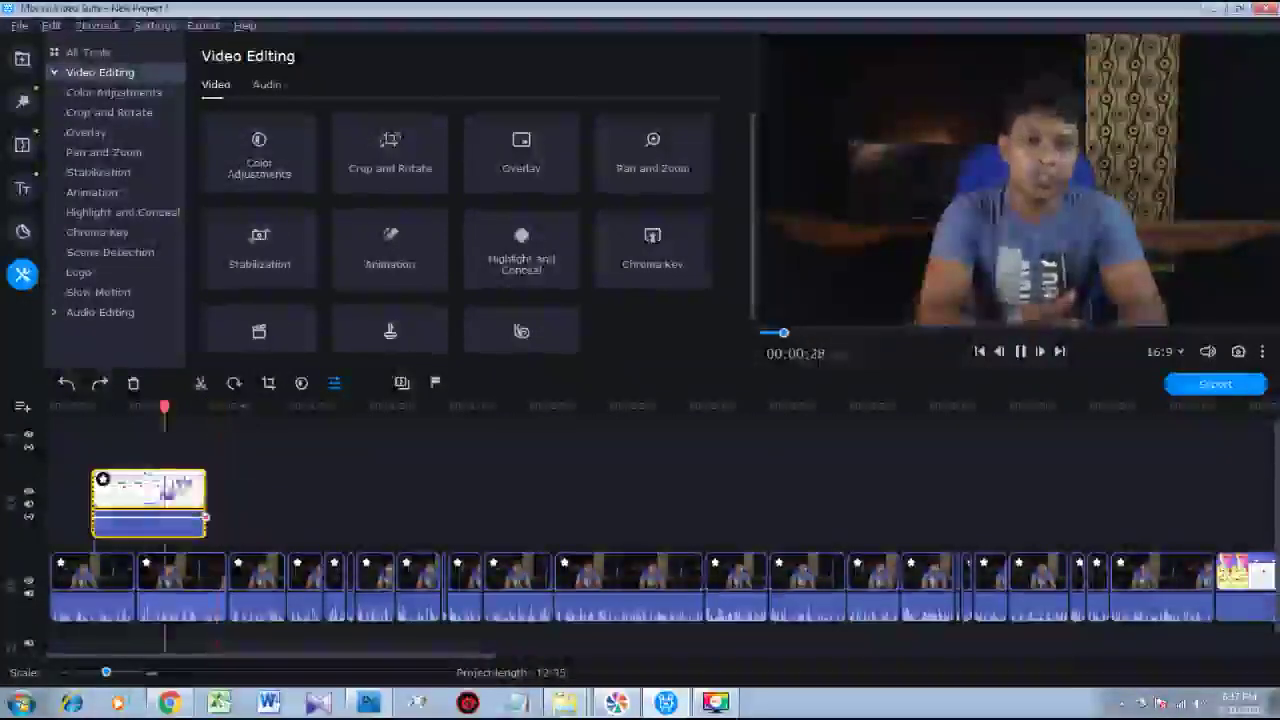
pyautogui.moveTo(205, 490); pyautogui.dragTo(183, 490)
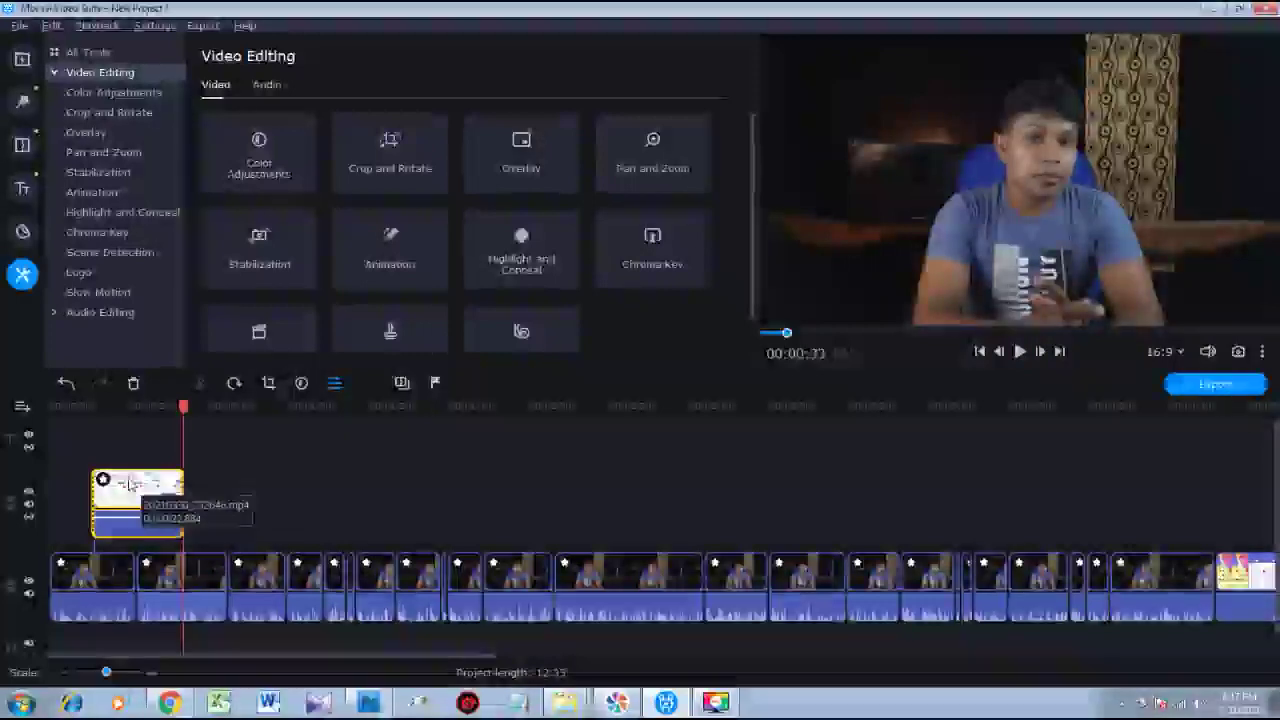
# Replay the opening from about 00:00:07 and trim a little off the start of the second talking-head clip.
pyautogui.moveTo(184, 404); pyautogui.dragTo(76, 406)
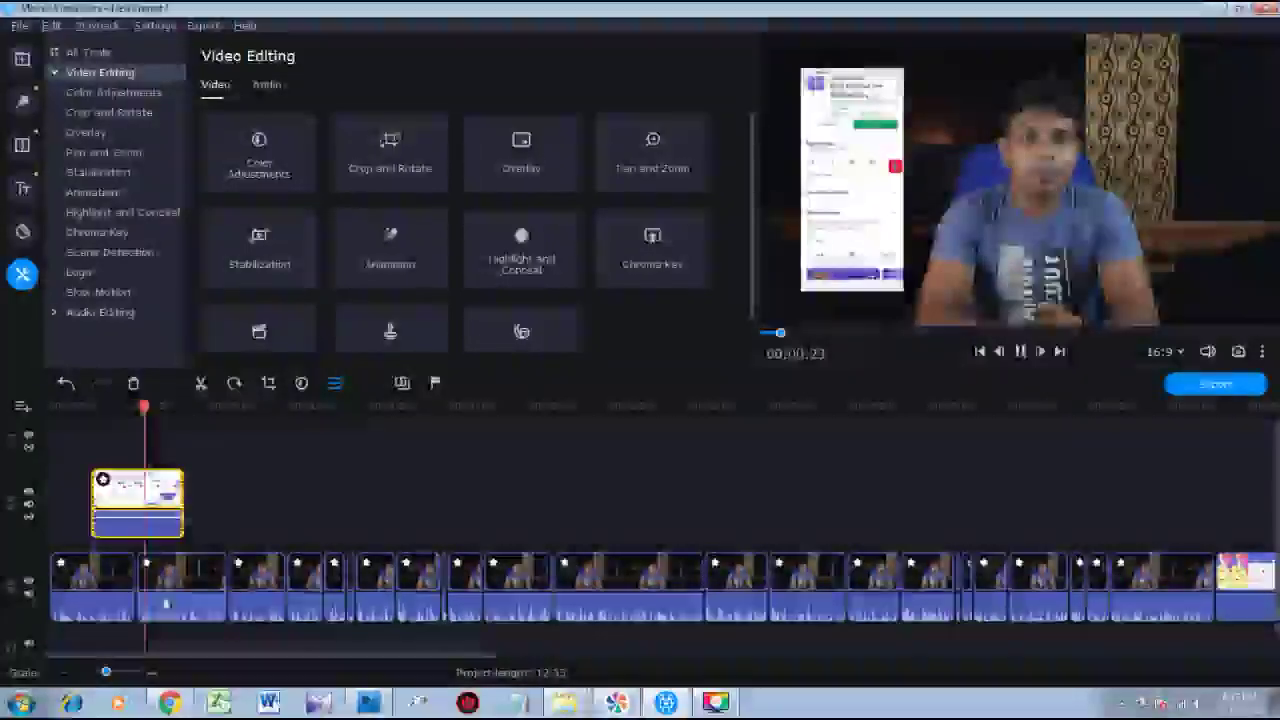
pyautogui.click(200, 585)
pyautogui.moveTo(136, 577); pyautogui.dragTo(140, 577)
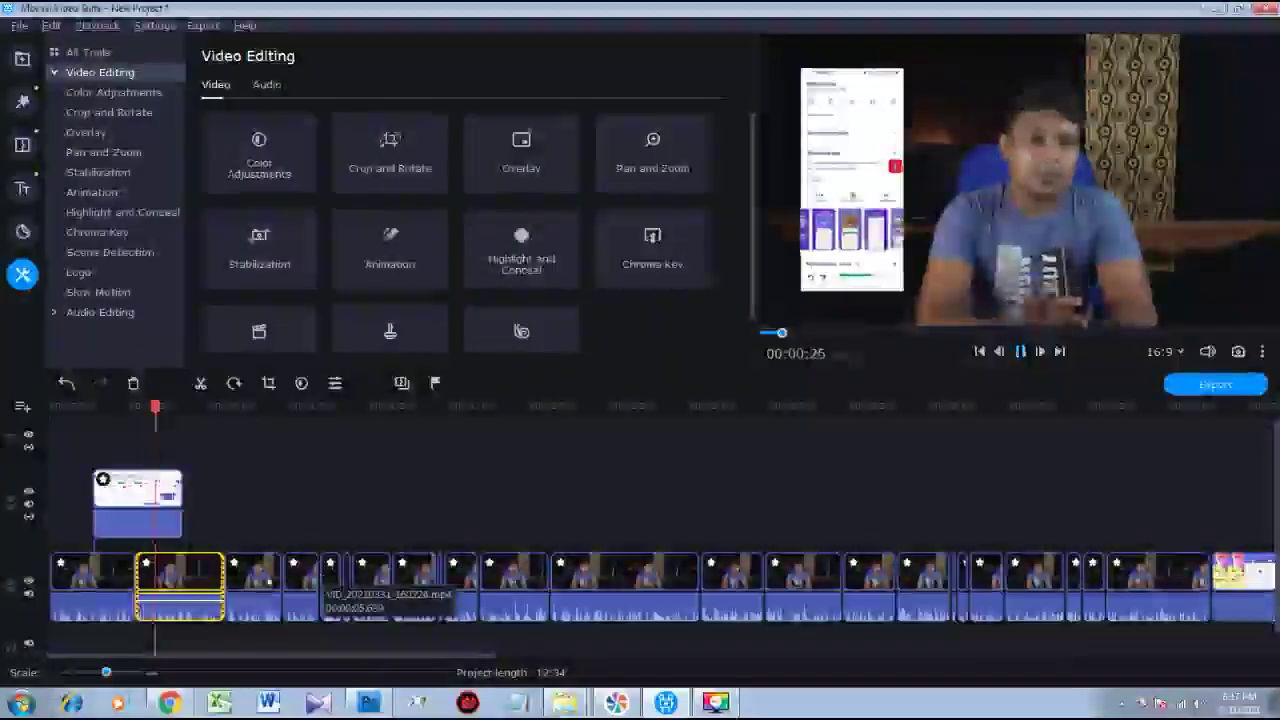
# Move the overlay recording so it starts at 00:00:24, above the second talking-head clip.
pyautogui.press('space')
pyautogui.moveTo(140, 497); pyautogui.dragTo(178, 496)
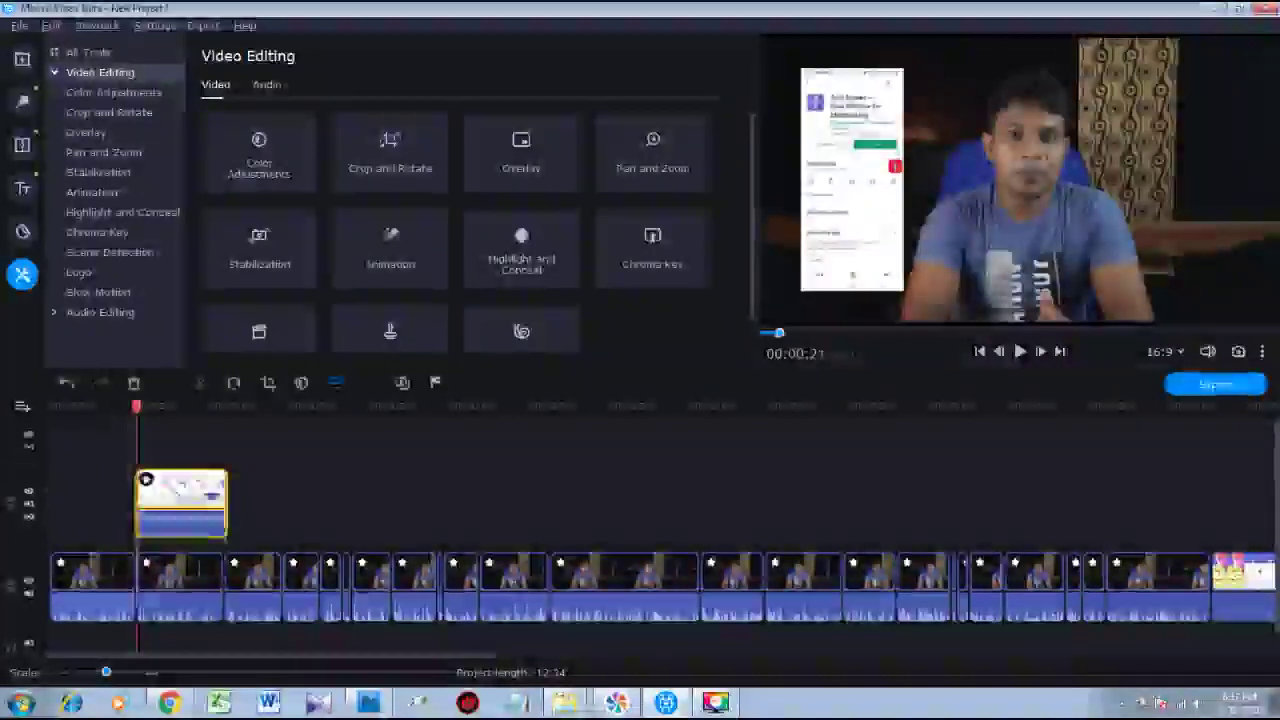
pyautogui.press('space')
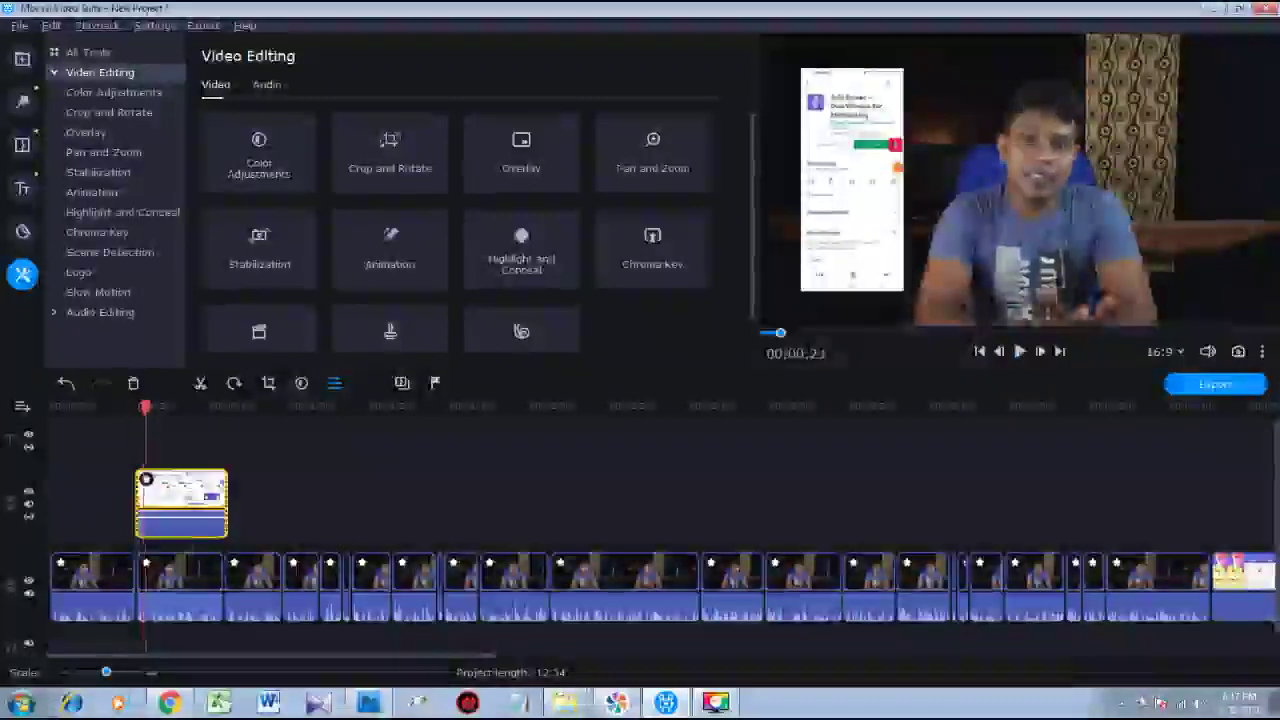
pyautogui.moveTo(180, 491); pyautogui.dragTo(192, 498)
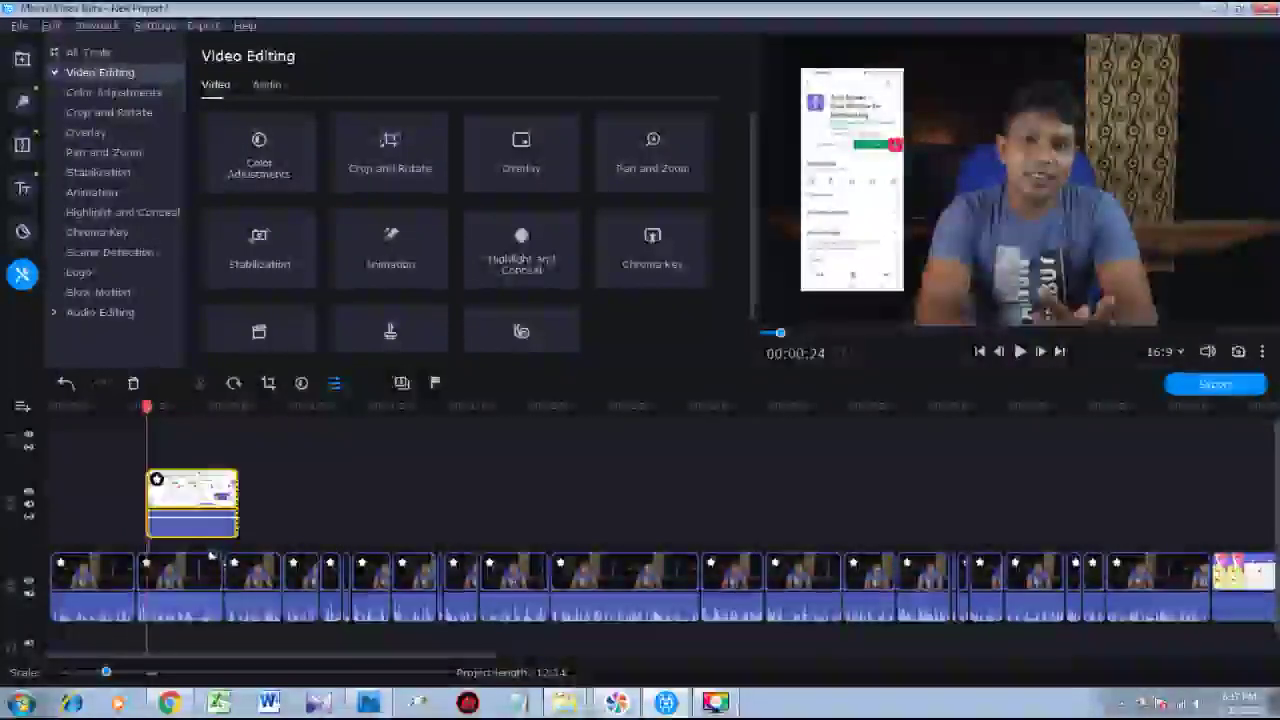
# Play from 00:00:18 to check the overlay timing and trim the recording's end to about 00:00:33.
pyautogui.moveTo(149, 408); pyautogui.dragTo(123, 408)
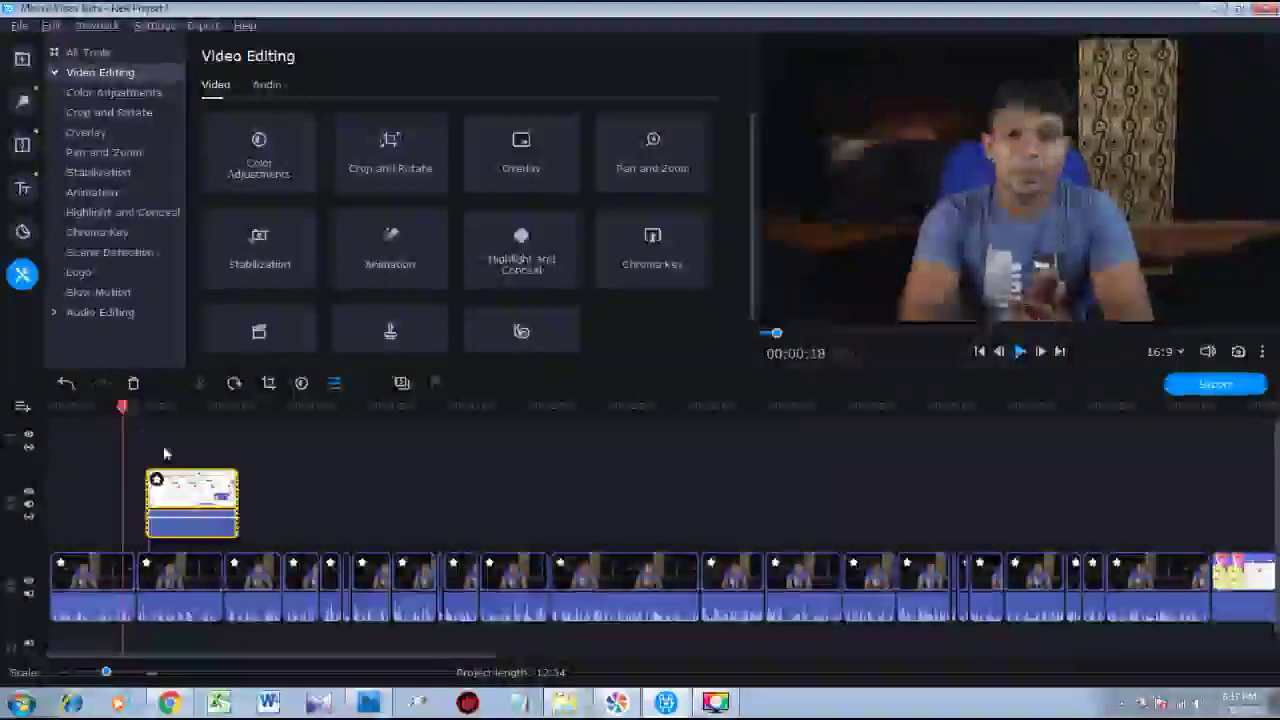
pyautogui.press('space')
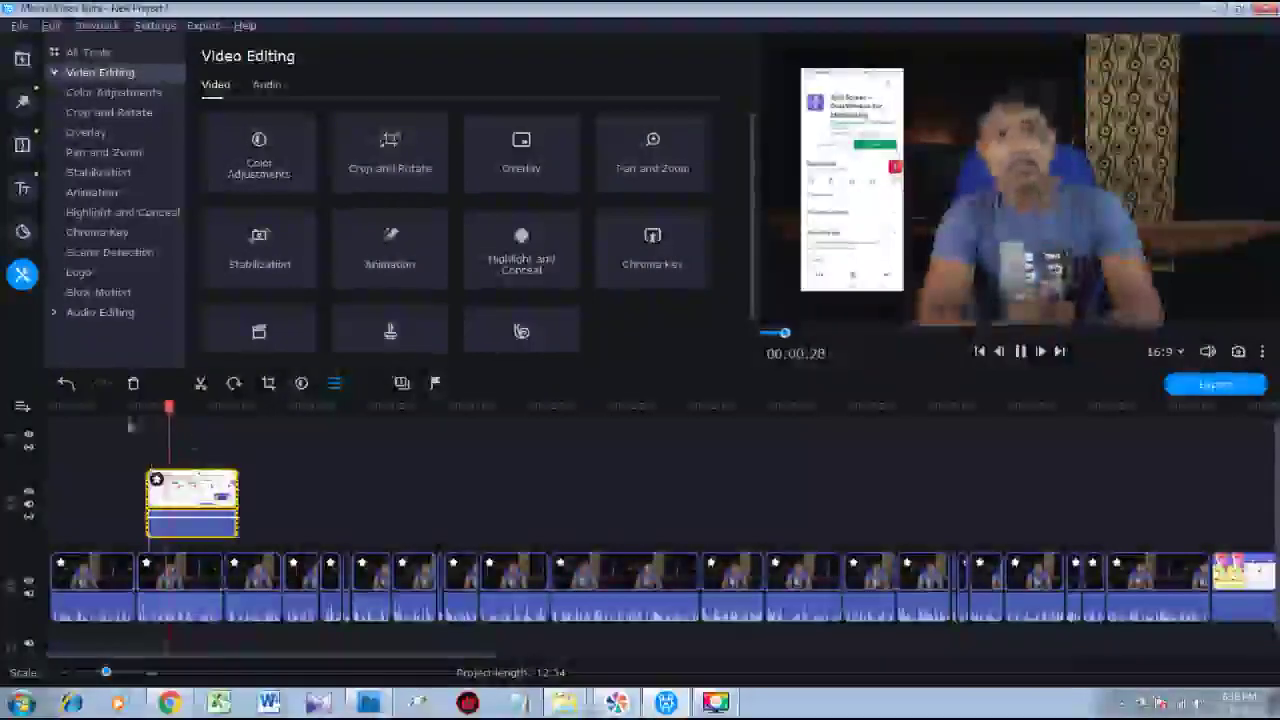
pyautogui.click(209, 489)
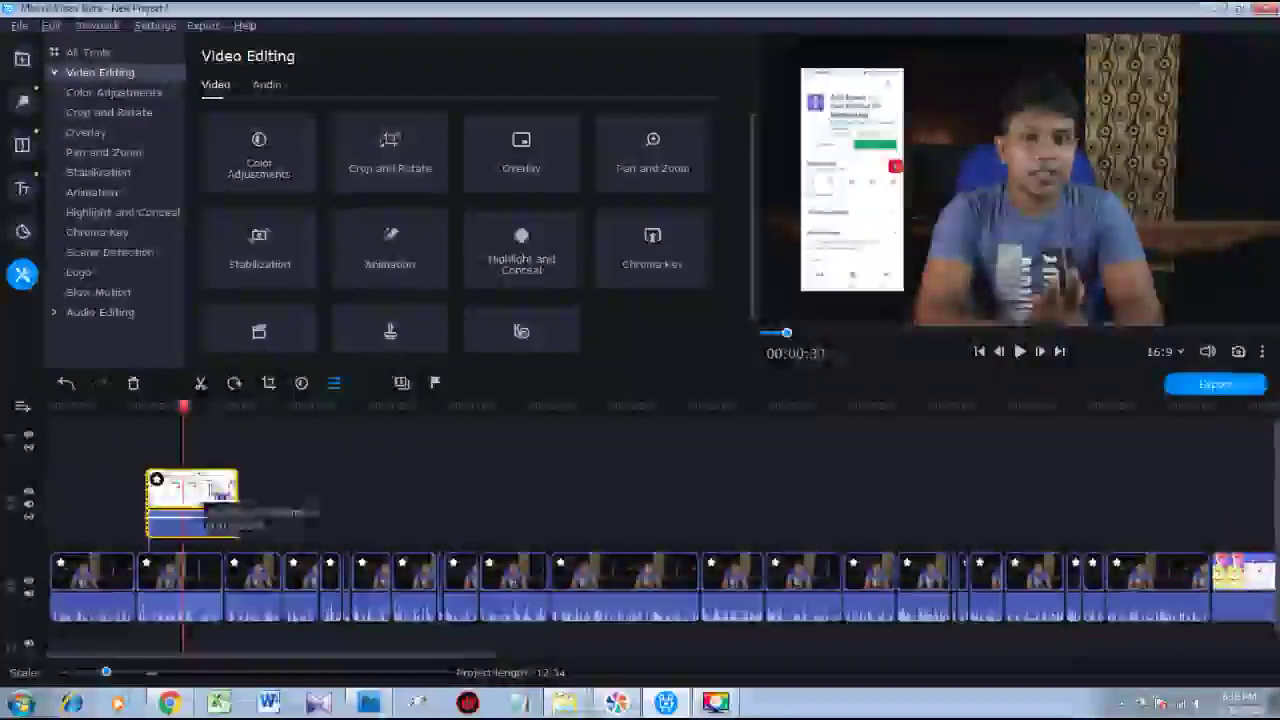
pyautogui.moveTo(237, 495); pyautogui.dragTo(184, 495)
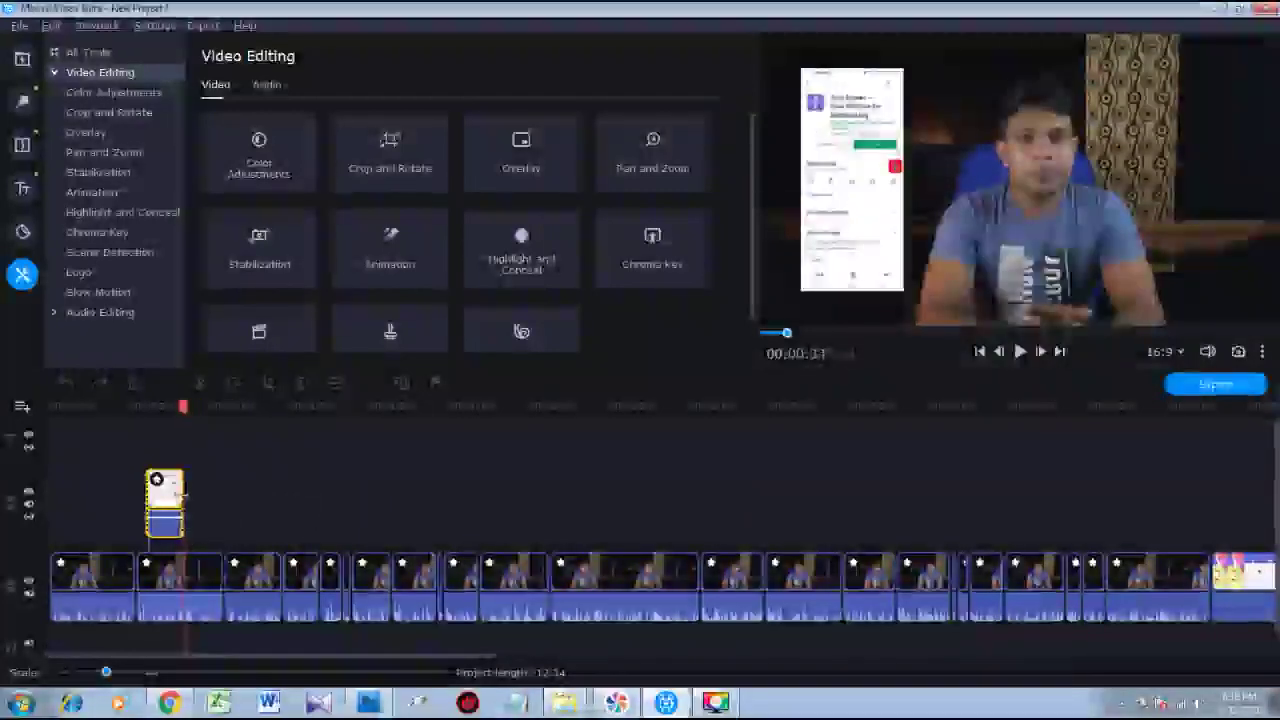
# Replay the overlay section from about 00:00:17 and trim a little off the end of the first talking-head clip.
pyautogui.moveTo(181, 410); pyautogui.dragTo(120, 410)
pyautogui.press('space')
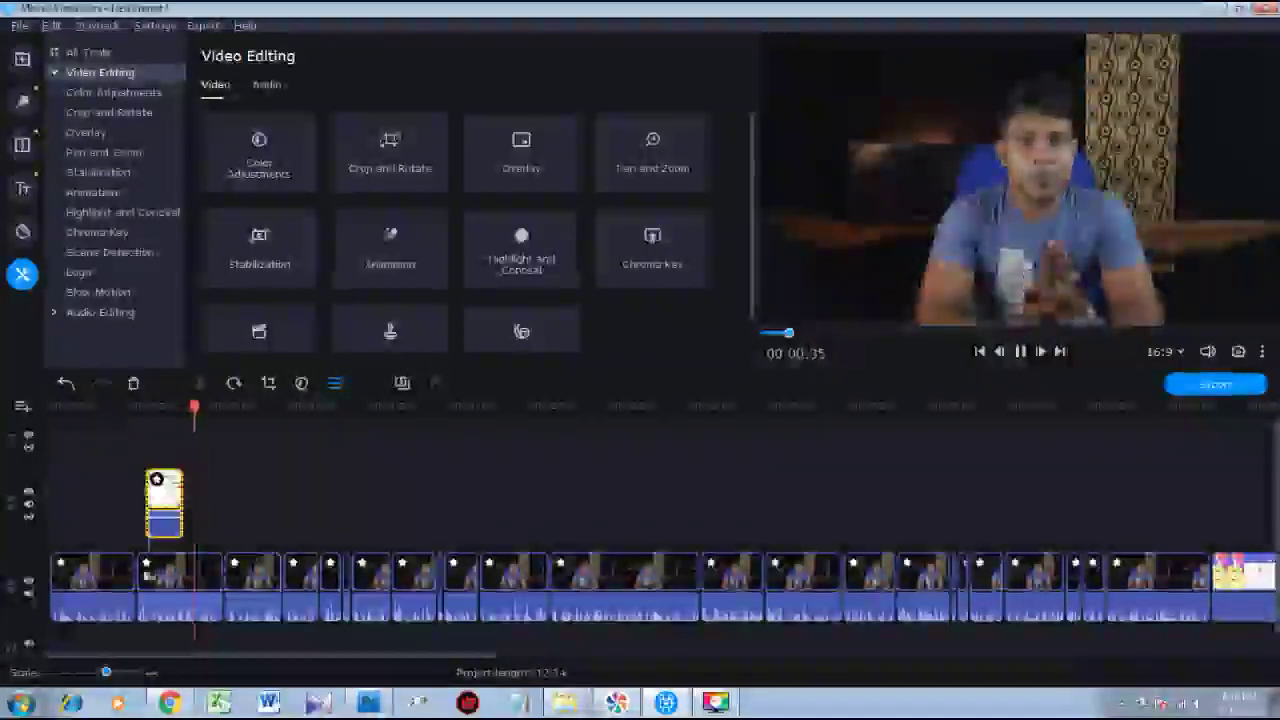
pyautogui.click(115, 591)
pyautogui.moveTo(132, 572); pyautogui.dragTo(124, 572)
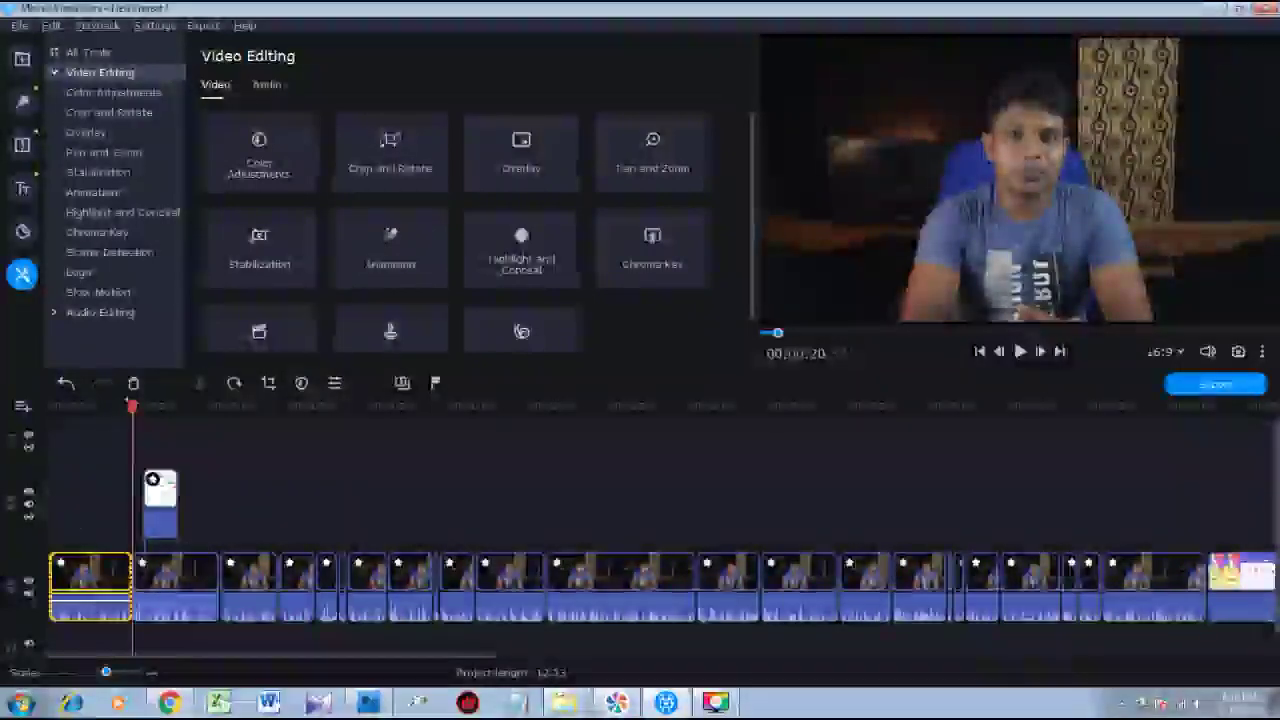
# Play the timeline from the very start to check the trimmed cut and the phone overlay.
pyautogui.click(48, 406)
pyautogui.press('space')
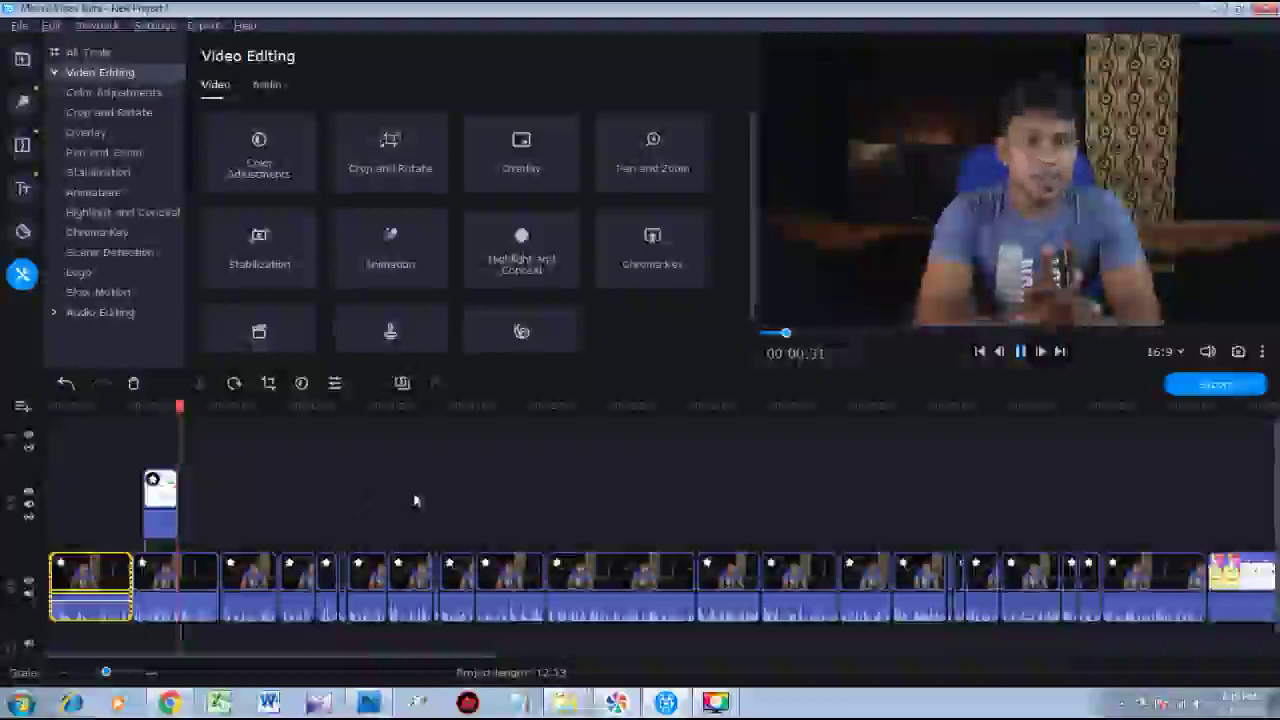
# Split the long screen-recording clip at 00:11:36 and 00:11:41 to isolate a short segment of the black-bordered footage.
pyautogui.press('space')
pyautogui.scroll(-7, 930, 476)
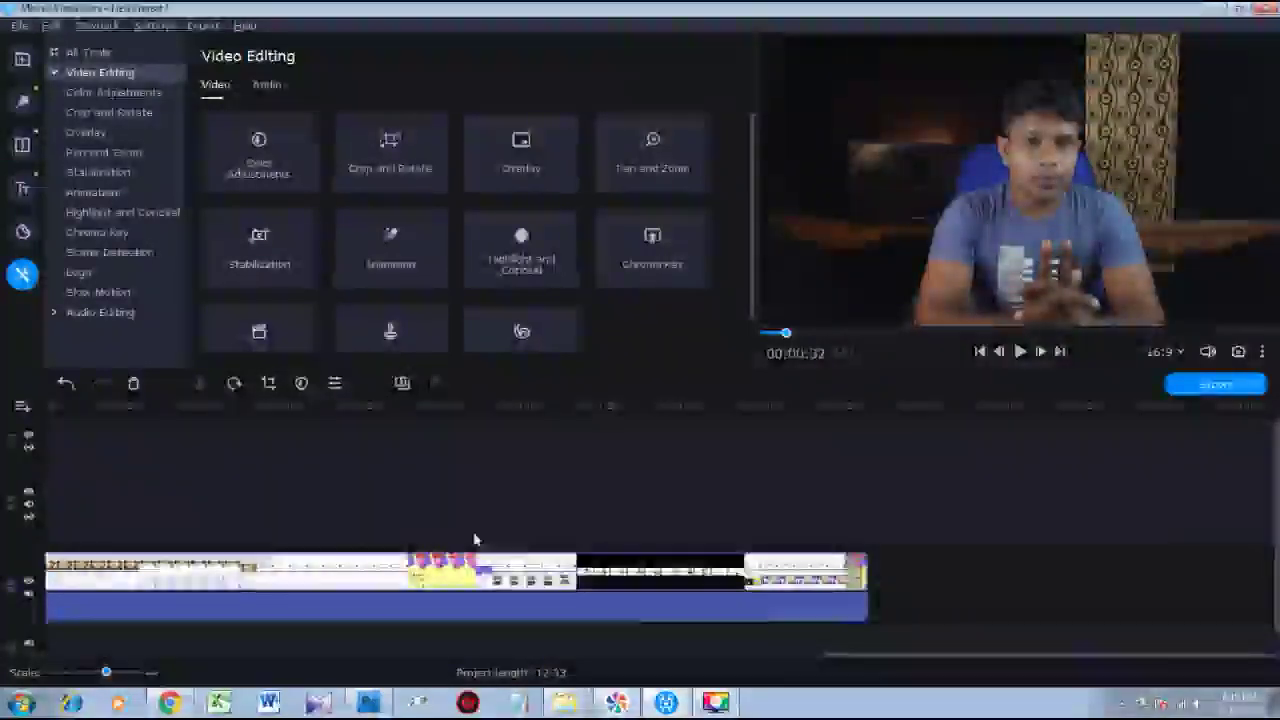
pyautogui.scroll(3, 543, 517)
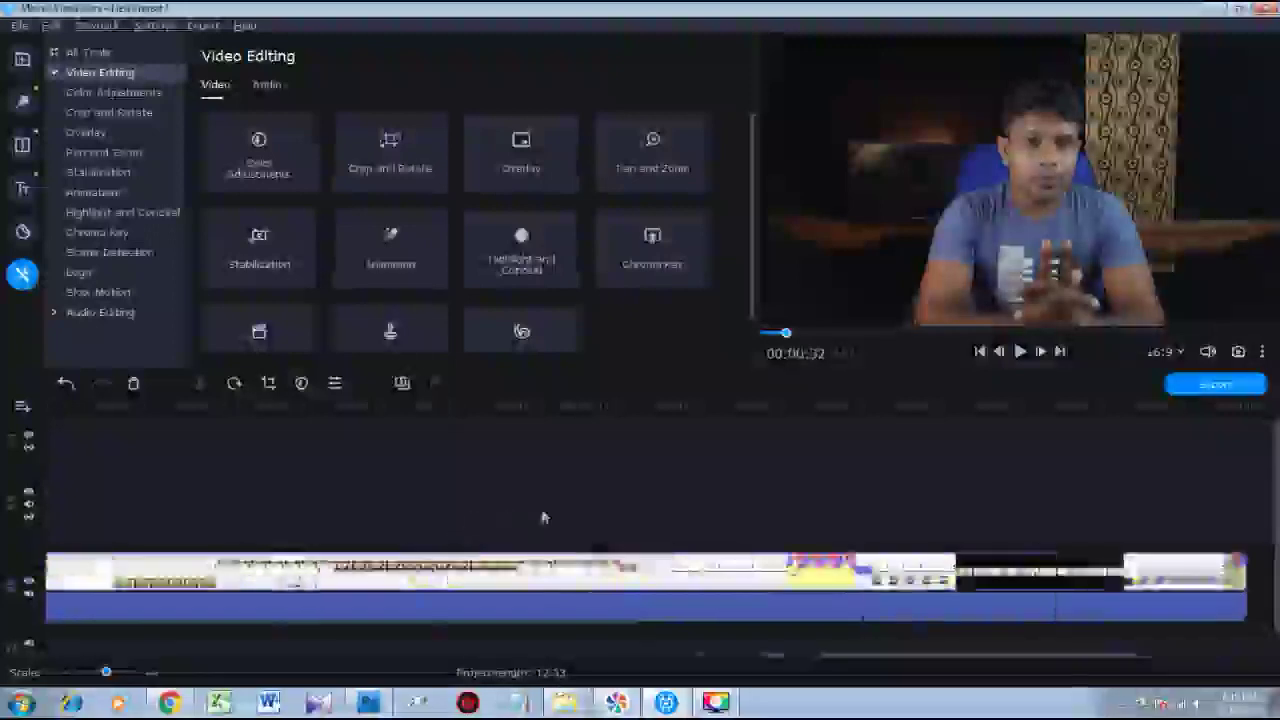
pyautogui.click(1012, 582)
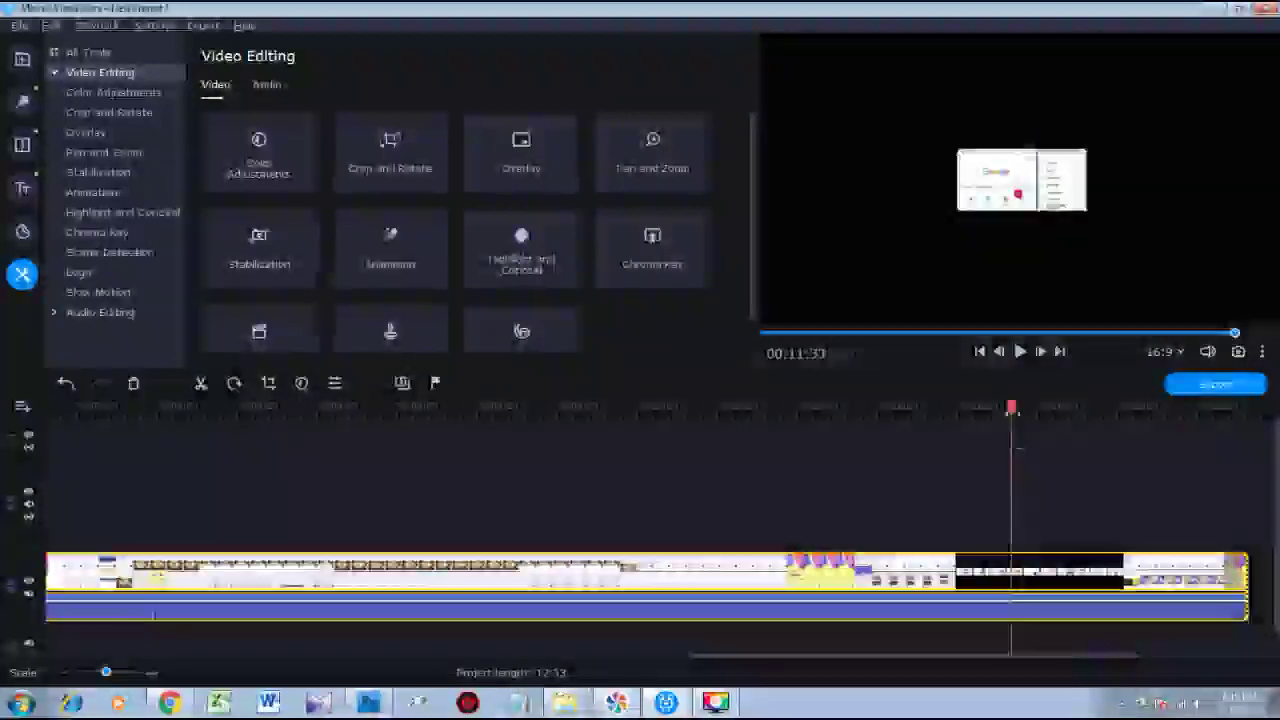
pyautogui.moveTo(1011, 408); pyautogui.dragTo(961, 430)
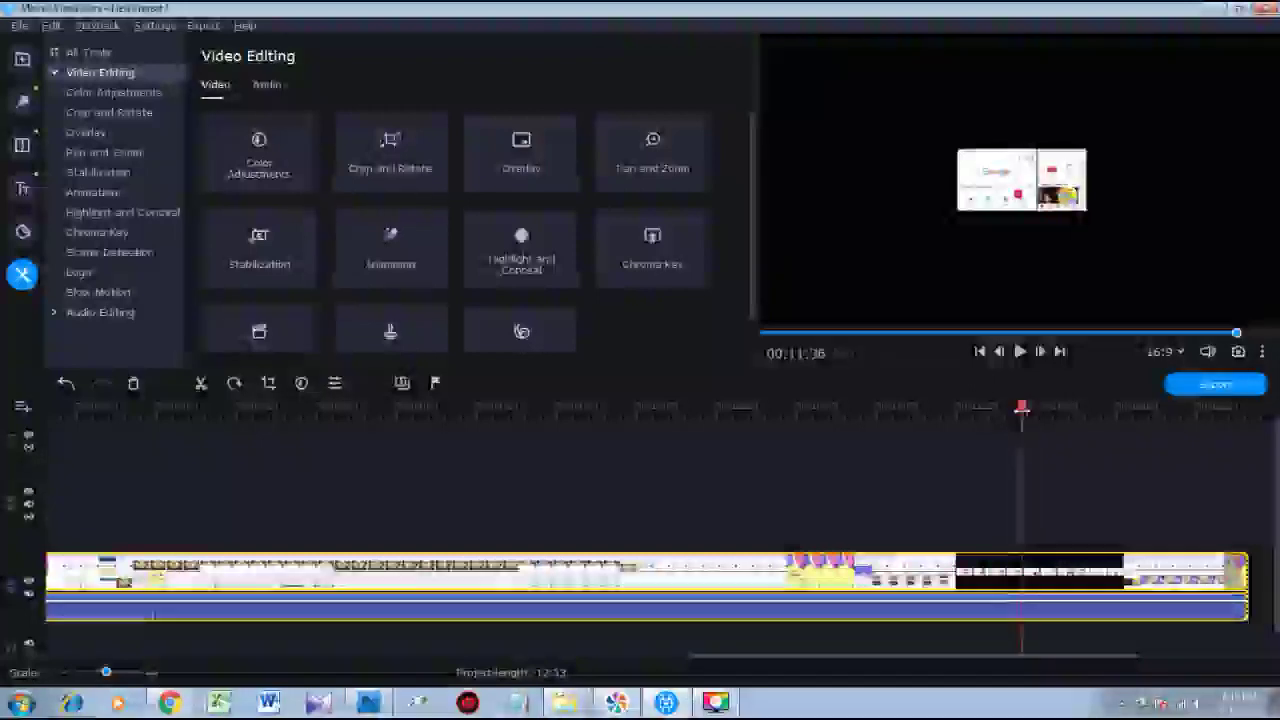
pyautogui.click(203, 386)
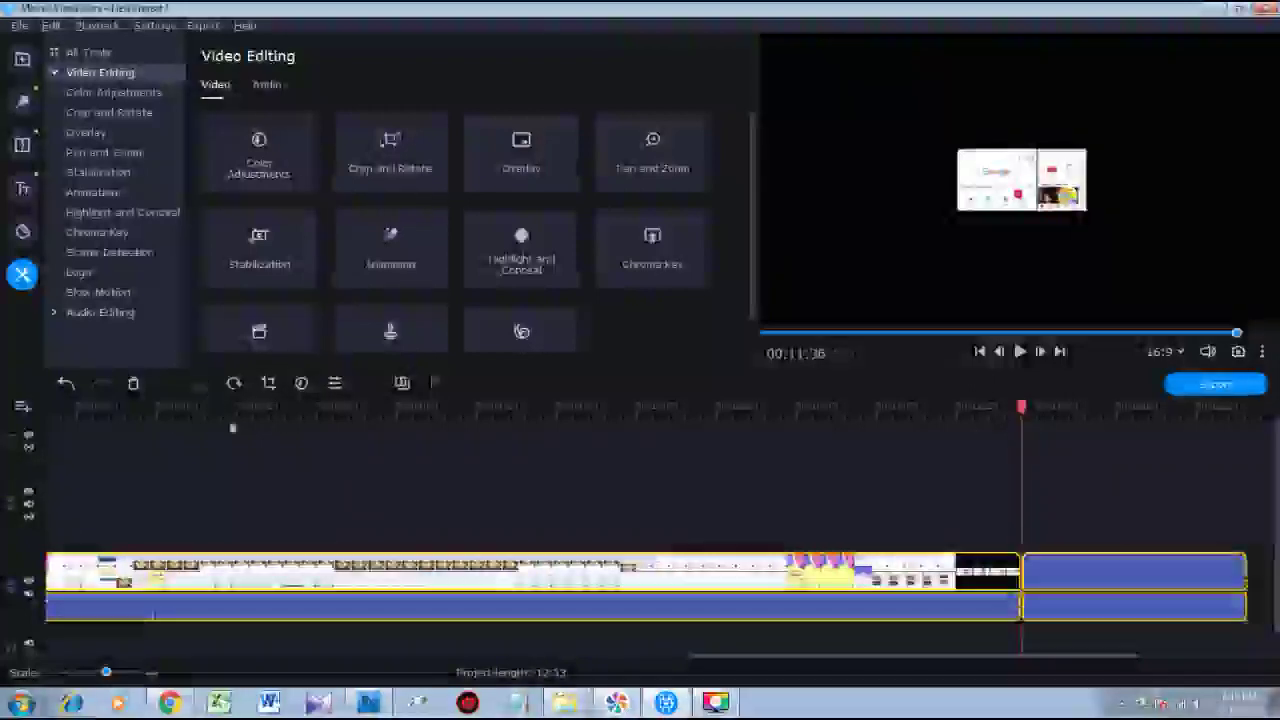
pyautogui.moveTo(1025, 407); pyautogui.dragTo(1040, 407)
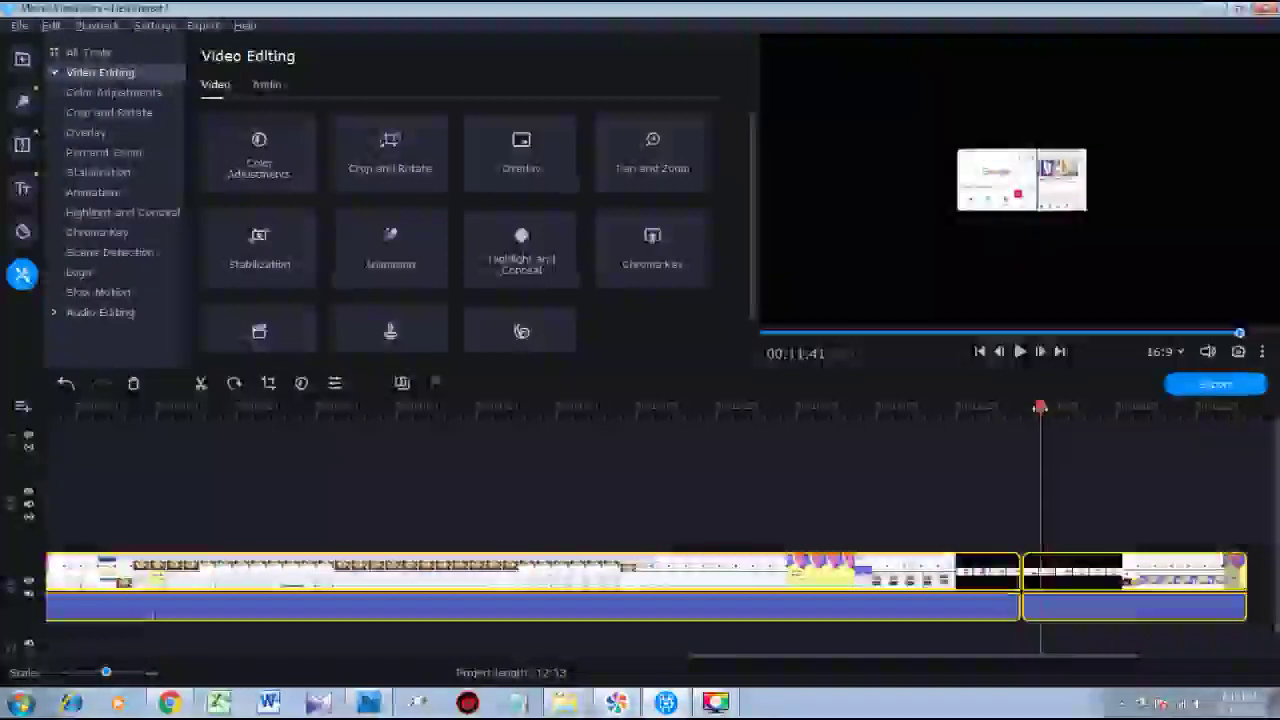
pyautogui.click(200, 384)
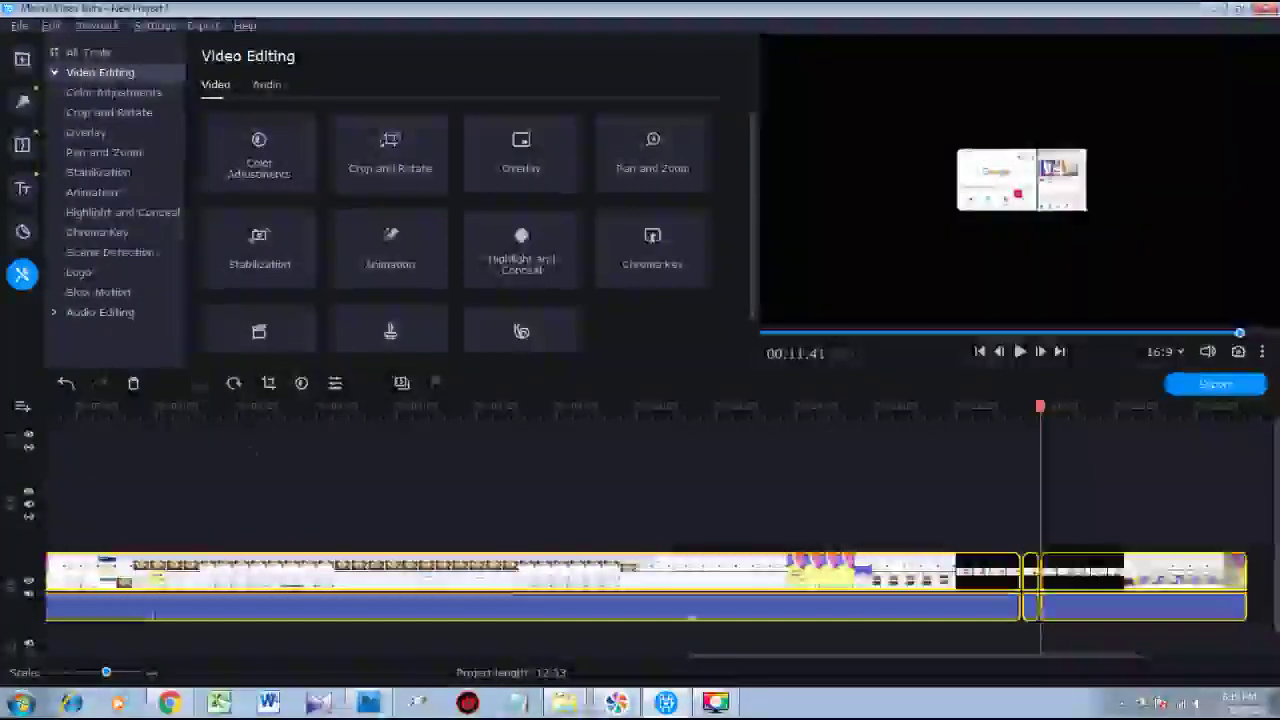
# Move the isolated segment to the overlay track at about 00:00:09 and crop away its black borders around the browser screens.
pyautogui.click(1032, 570)
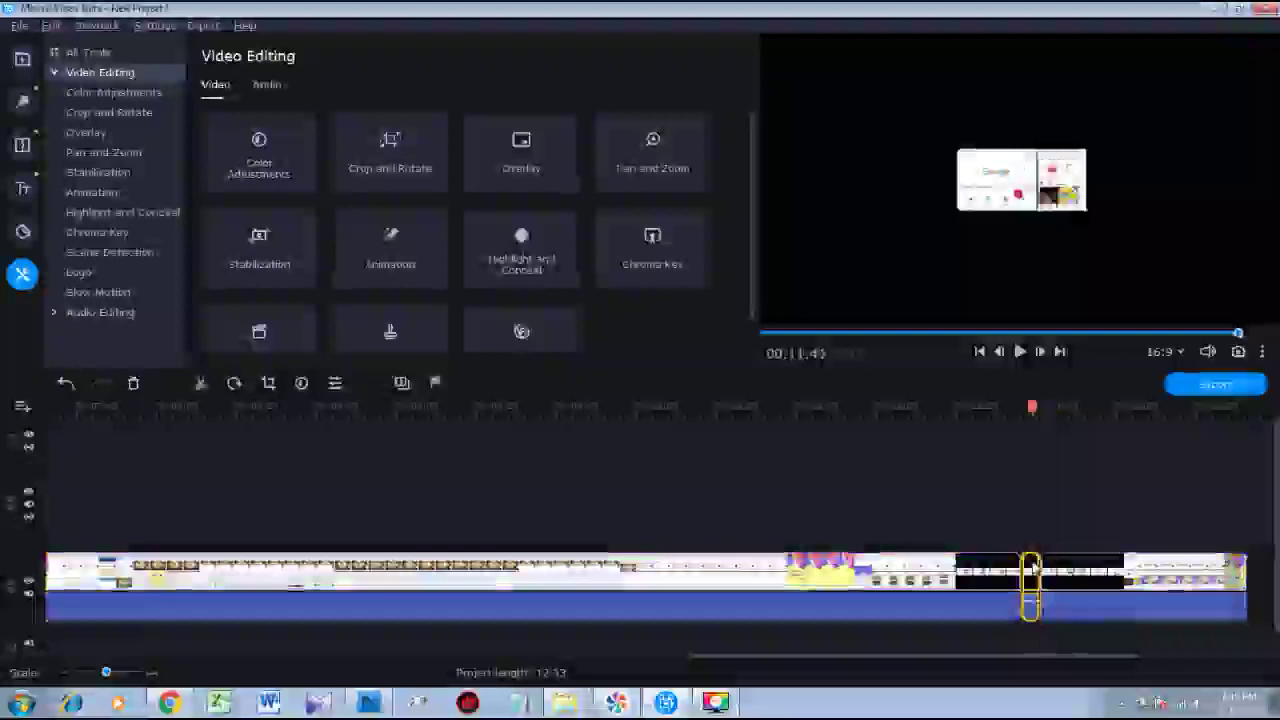
pyautogui.moveTo(1033, 565); pyautogui.dragTo(96, 505)
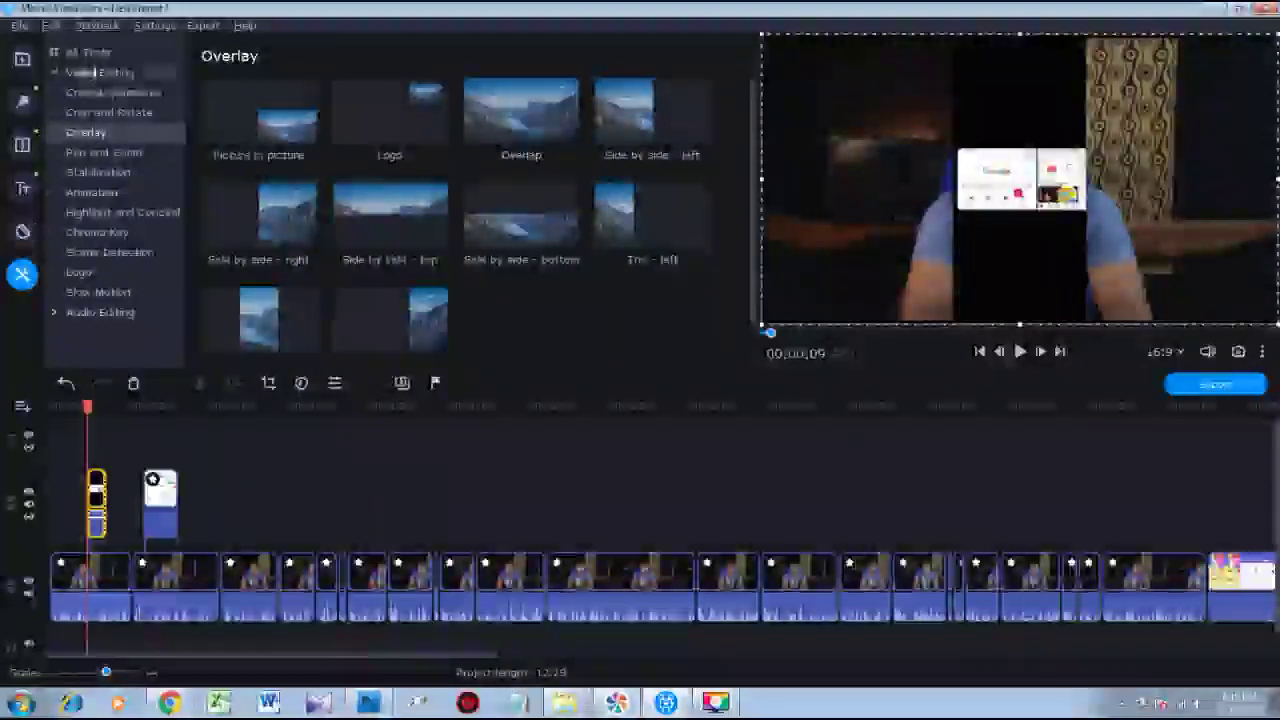
pyautogui.click(92, 78)
pyautogui.click(420, 168)
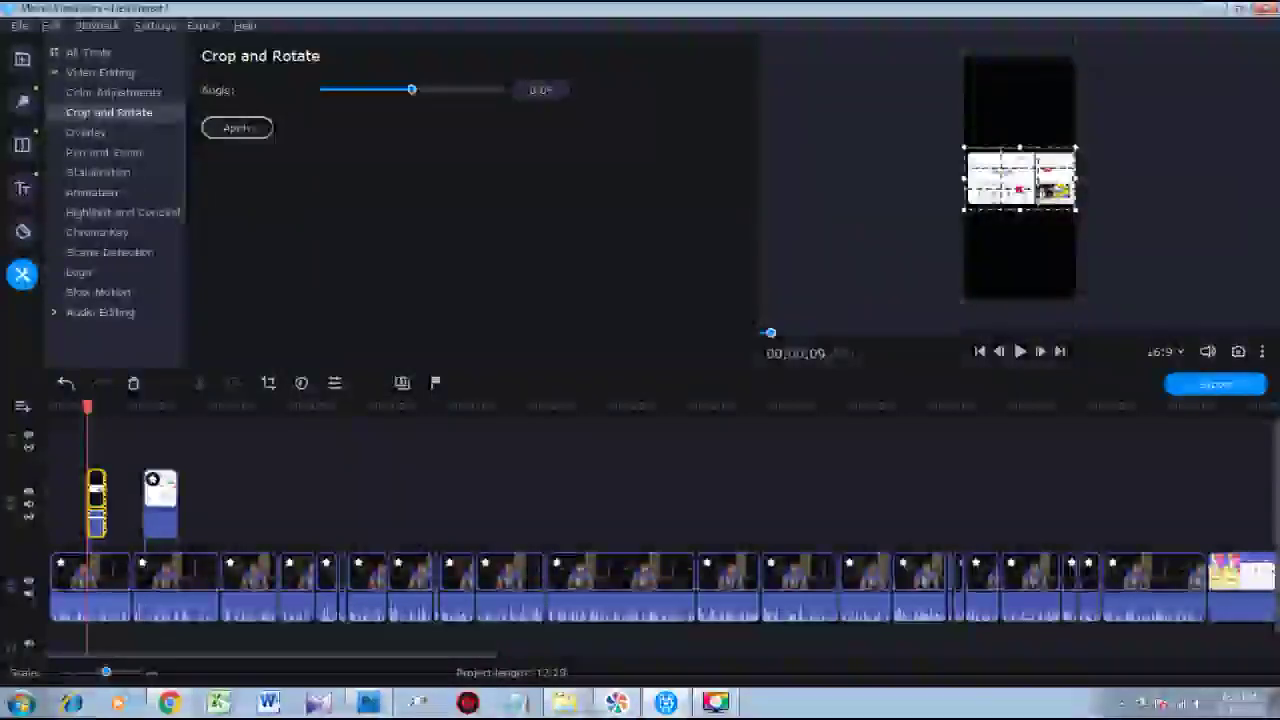
pyautogui.click(237, 128)
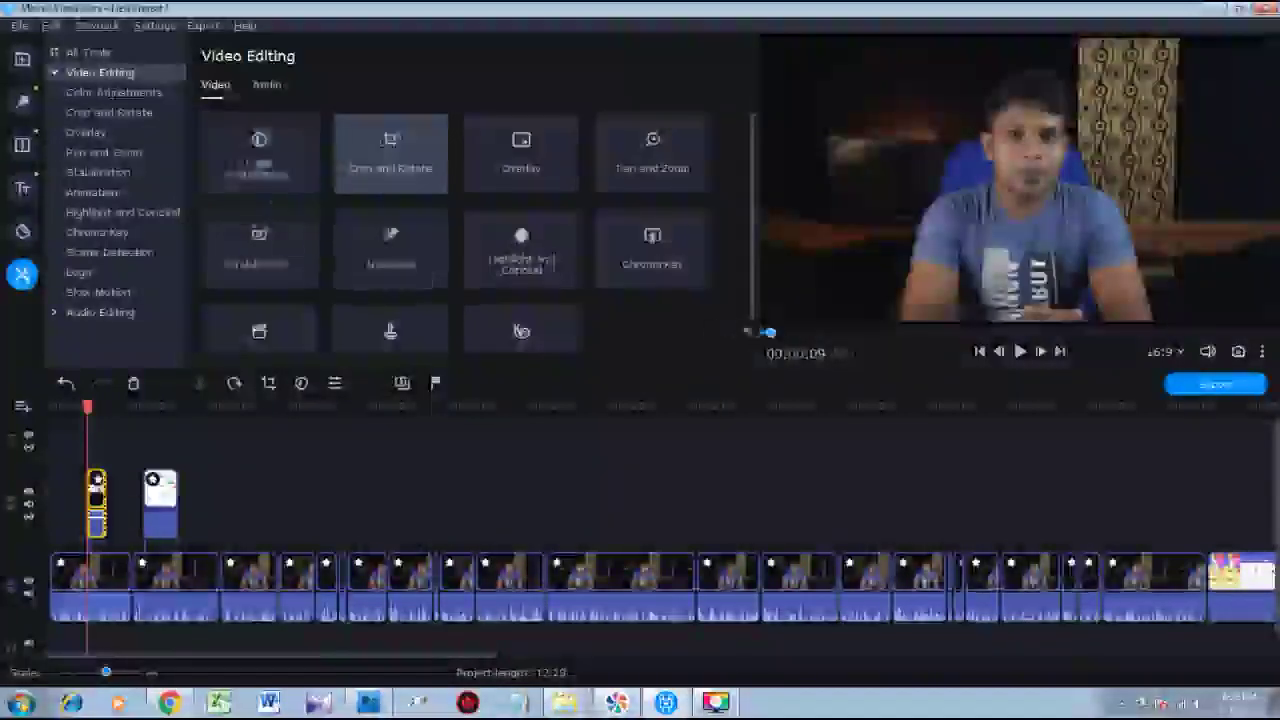
# Play back the opening section to check the timing of the cropped browser overlay.
pyautogui.click(98, 497)
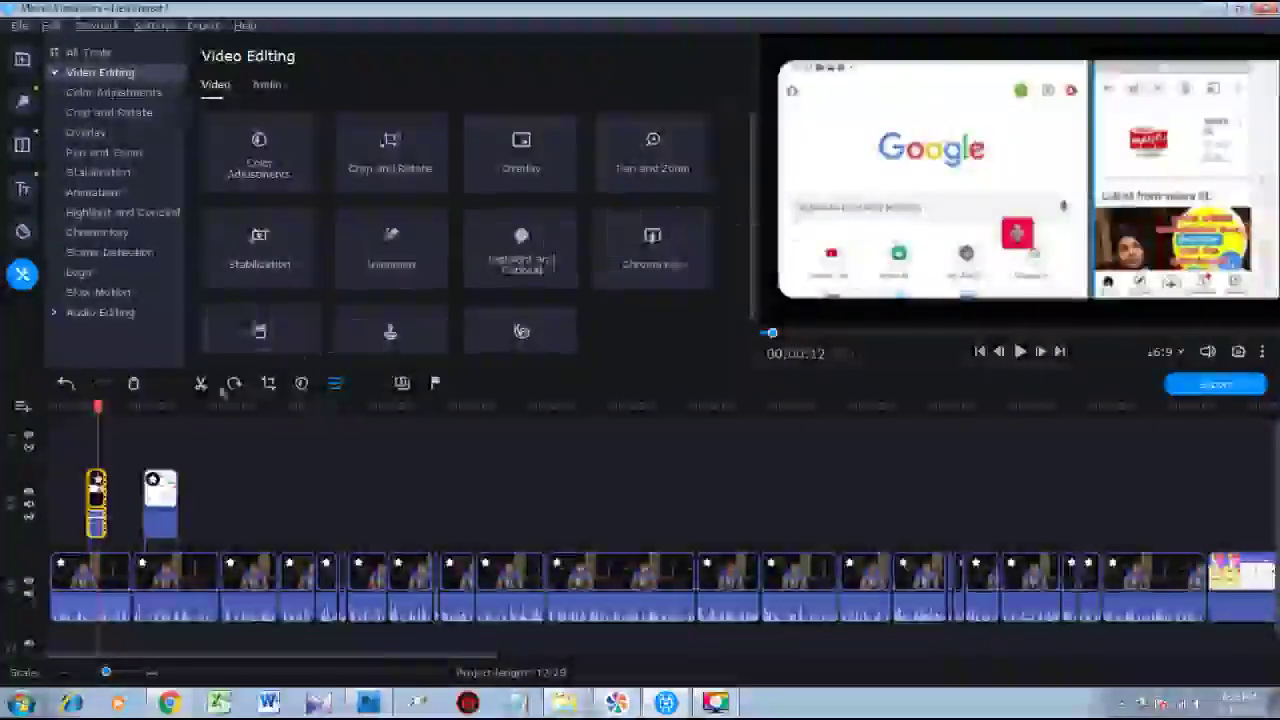
pyautogui.moveTo(98, 406); pyautogui.dragTo(68, 406)
pyautogui.press('space')
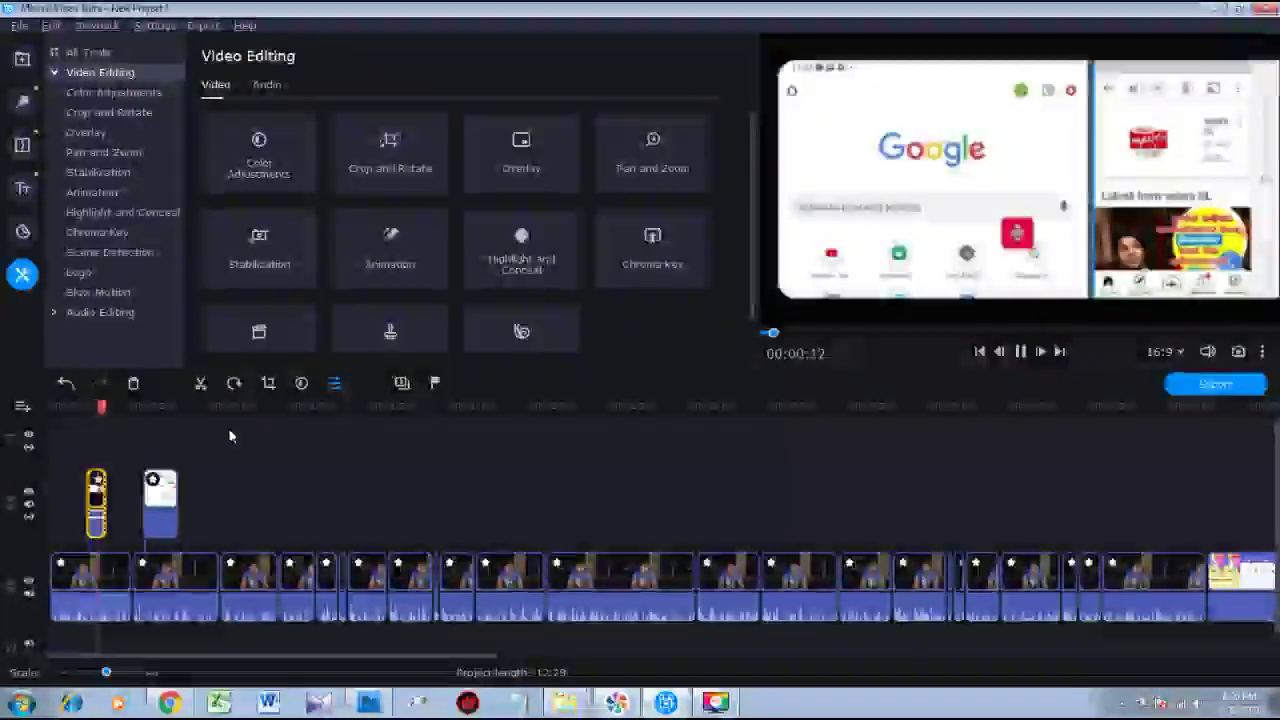
pyautogui.press('space')
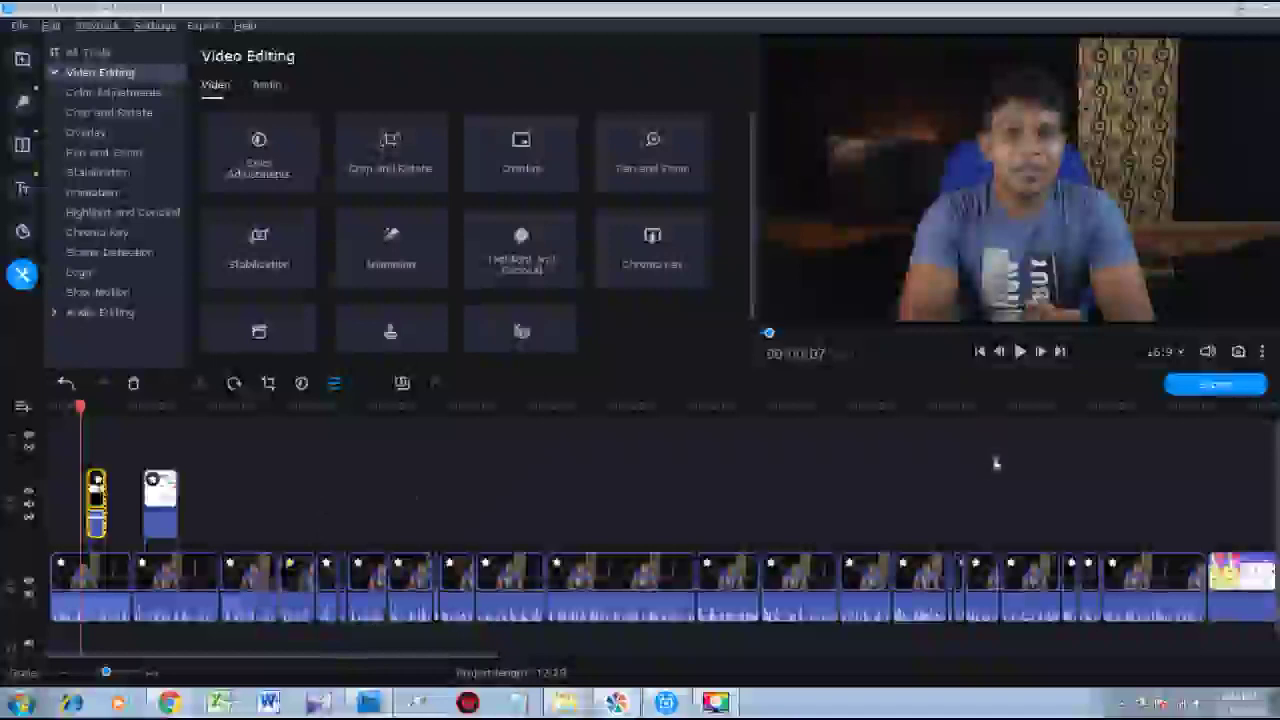
pyautogui.click(1020, 351)
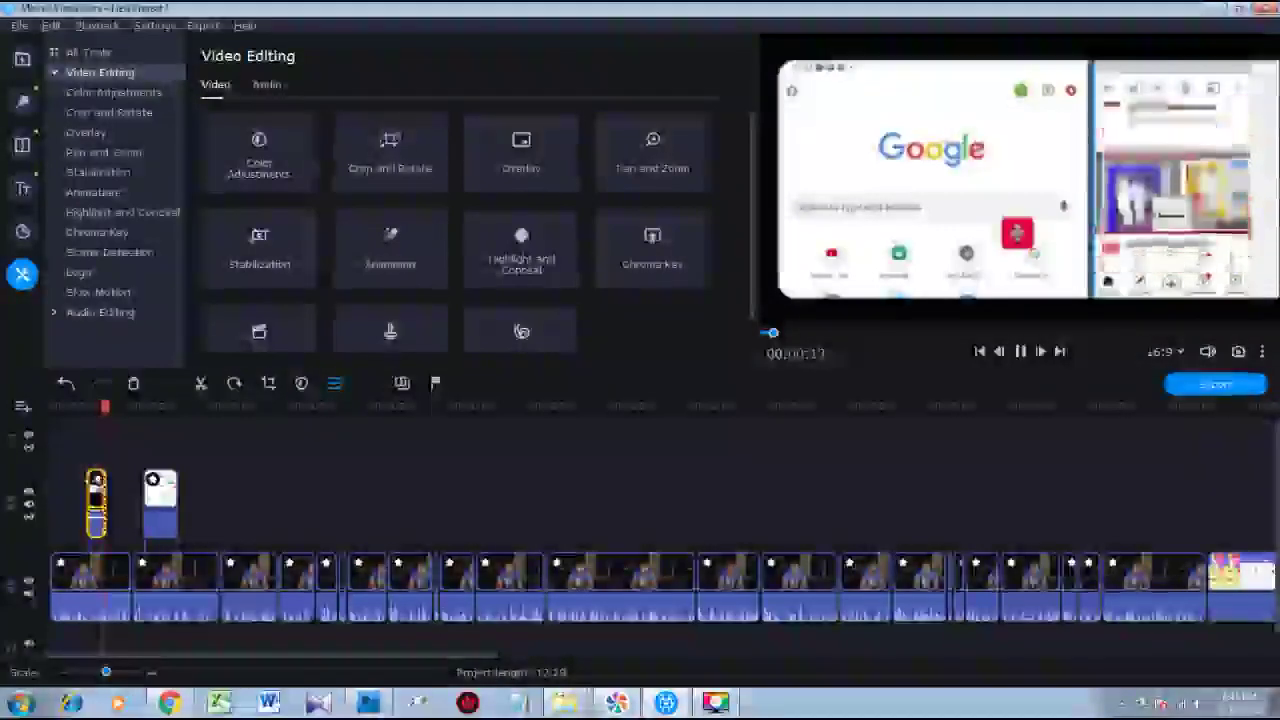
# Shift the cropped browser overlay to start at about 00:00:11 and play back the following section.
pyautogui.moveTo(97, 494); pyautogui.dragTo(108, 496)
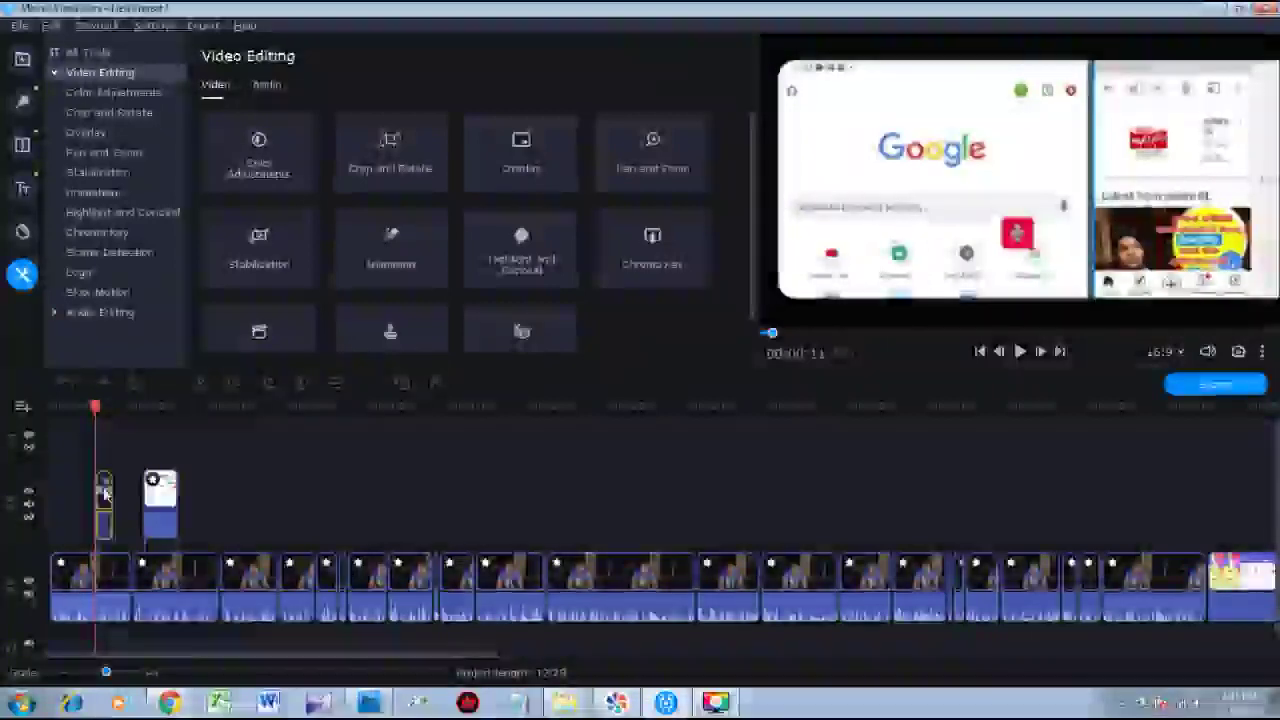
pyautogui.click(106, 495)
pyautogui.press('space')
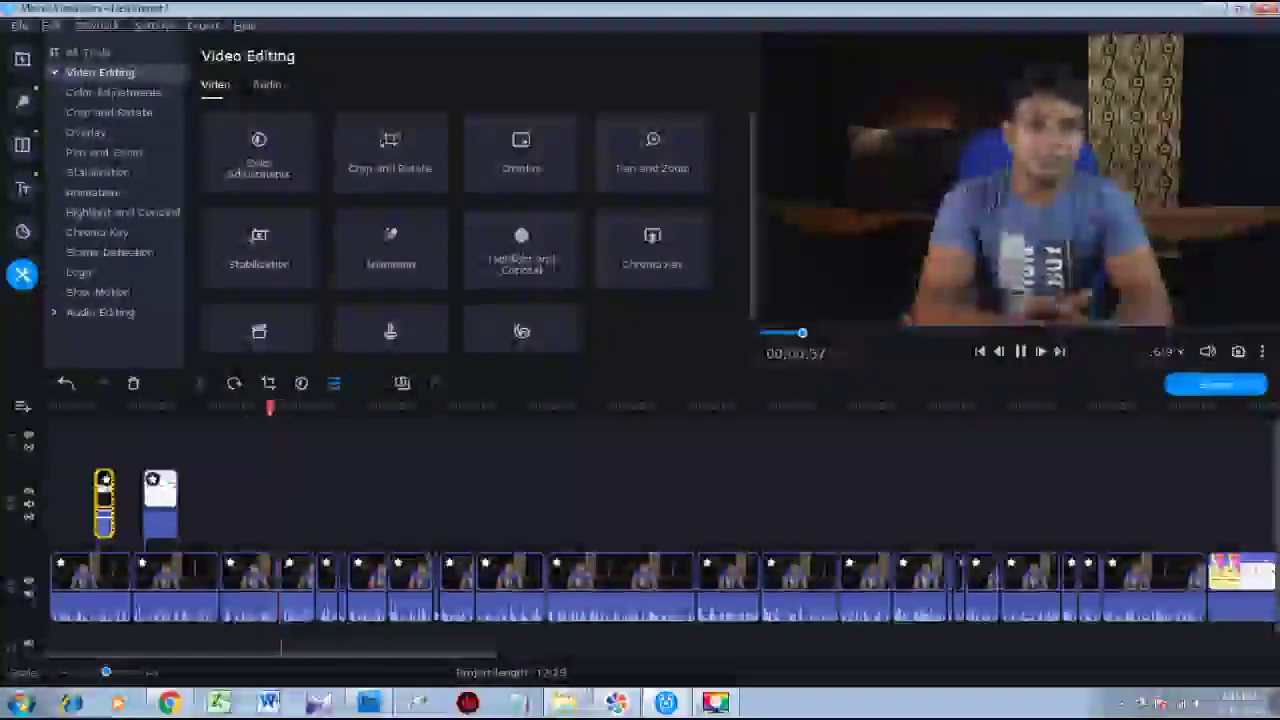
# Add the green-screen subscribe animation from the media bin to the overlay track at 00:00:42.
pyautogui.click(201, 421)
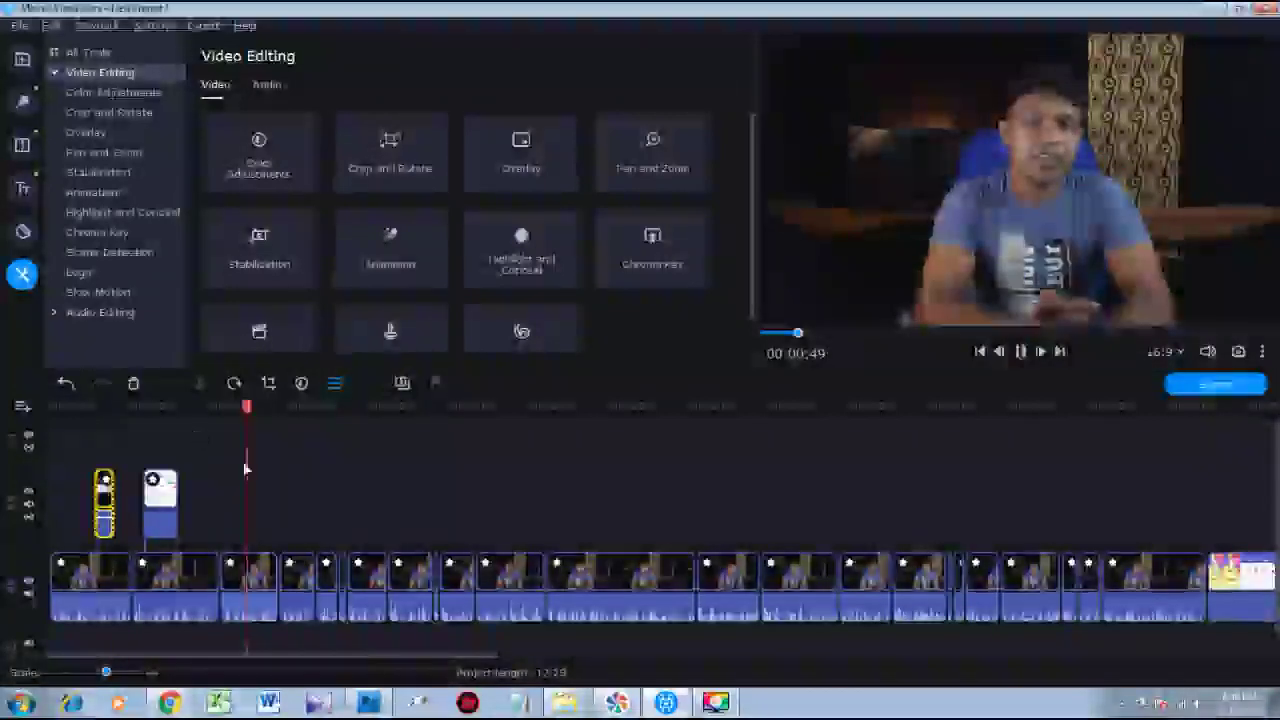
pyautogui.press('space')
pyautogui.moveTo(248, 408); pyautogui.dragTo(219, 408)
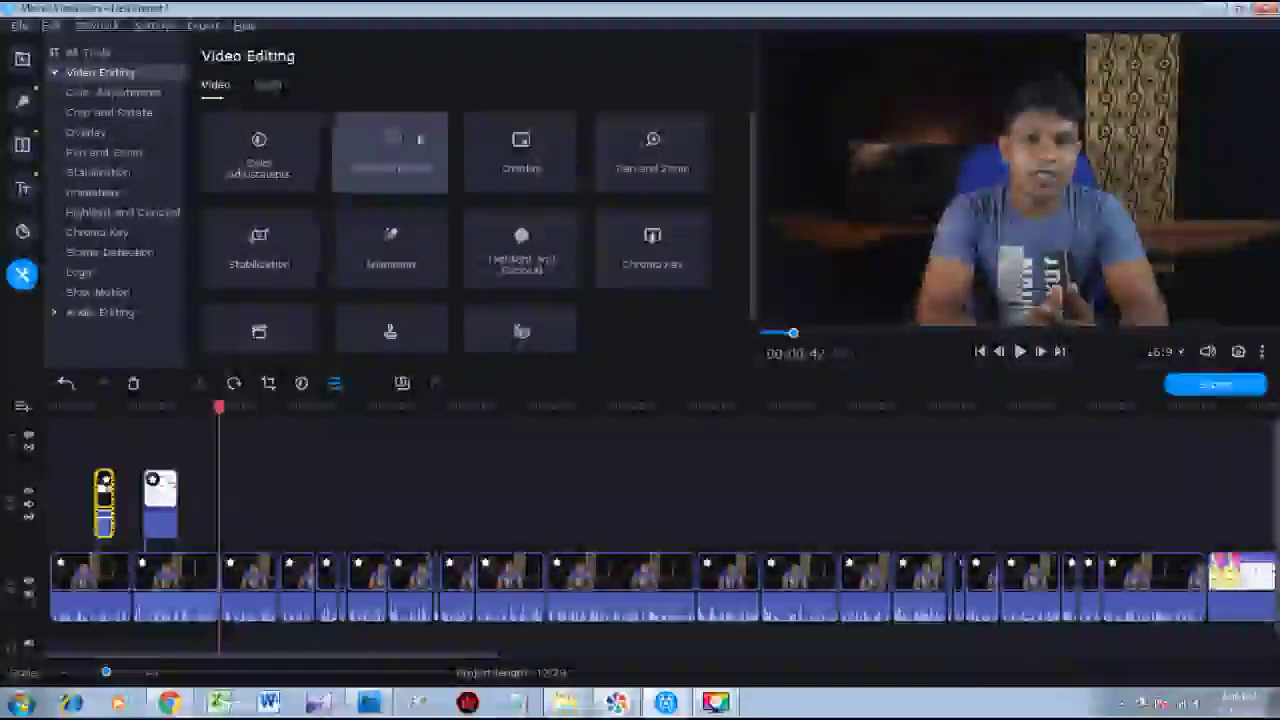
pyautogui.click(105, 57)
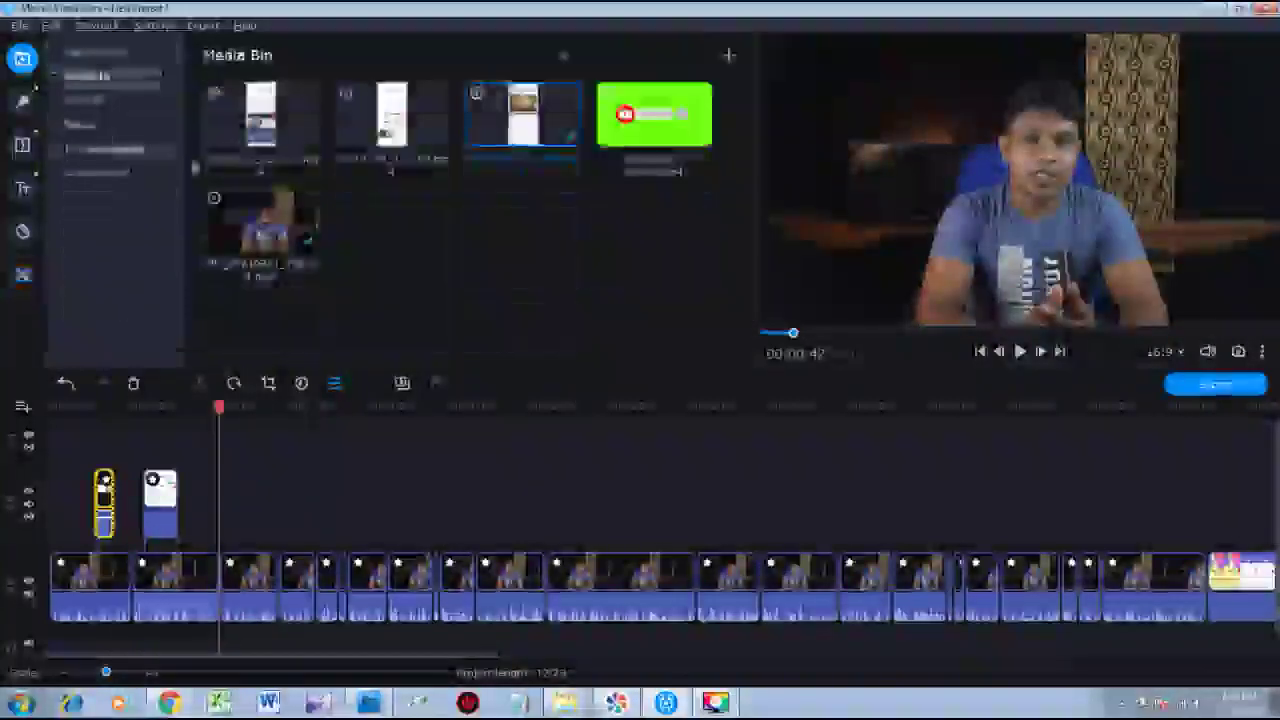
pyautogui.moveTo(651, 114); pyautogui.dragTo(440, 457)
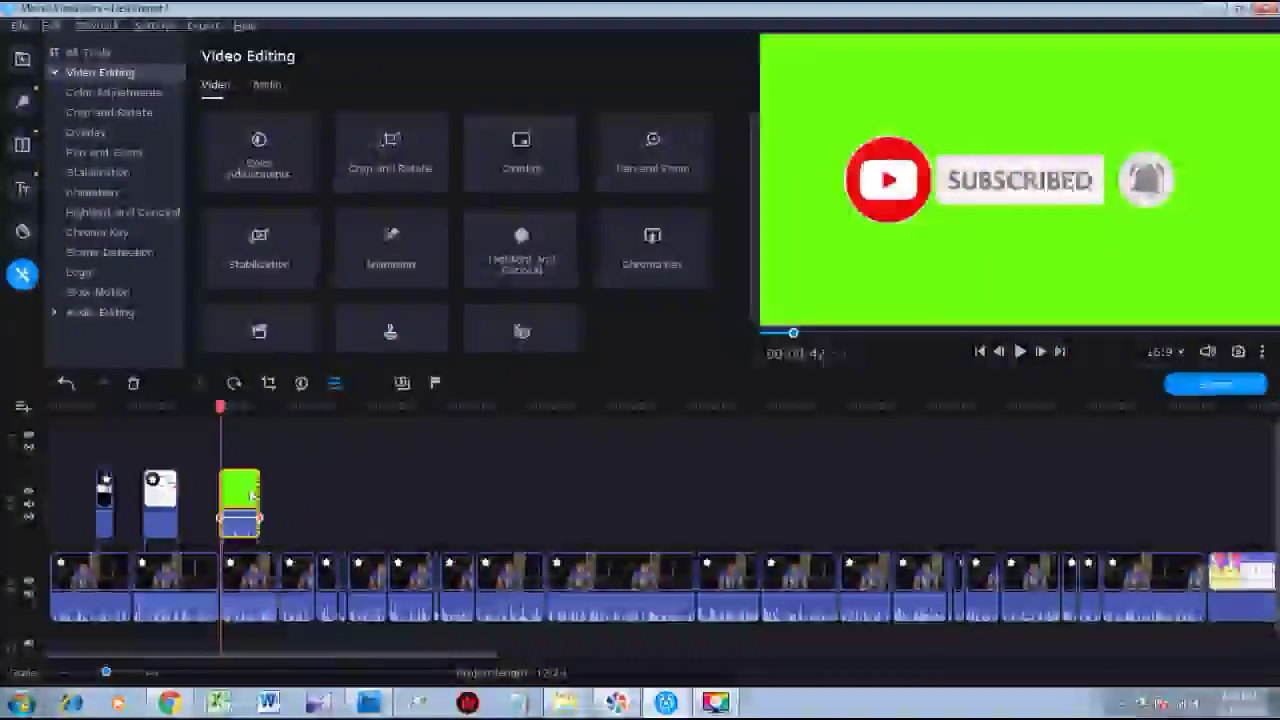
pyautogui.click(405, 152)
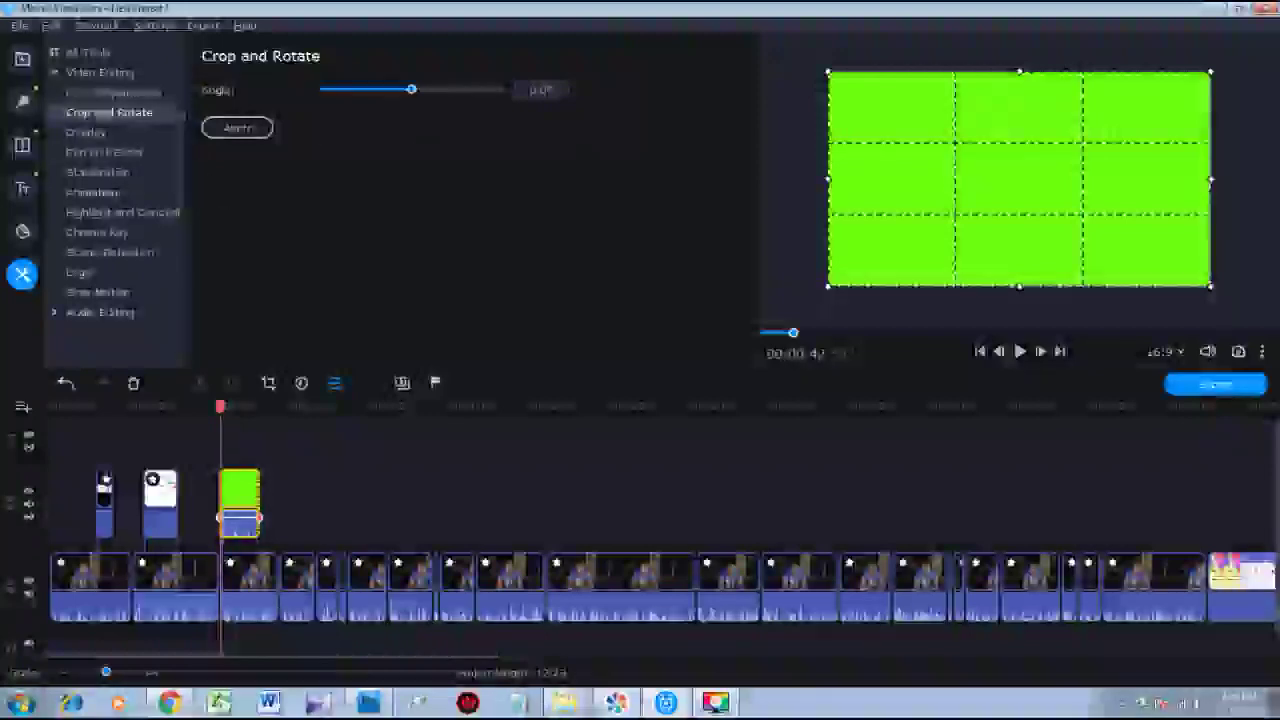
pyautogui.click(246, 495)
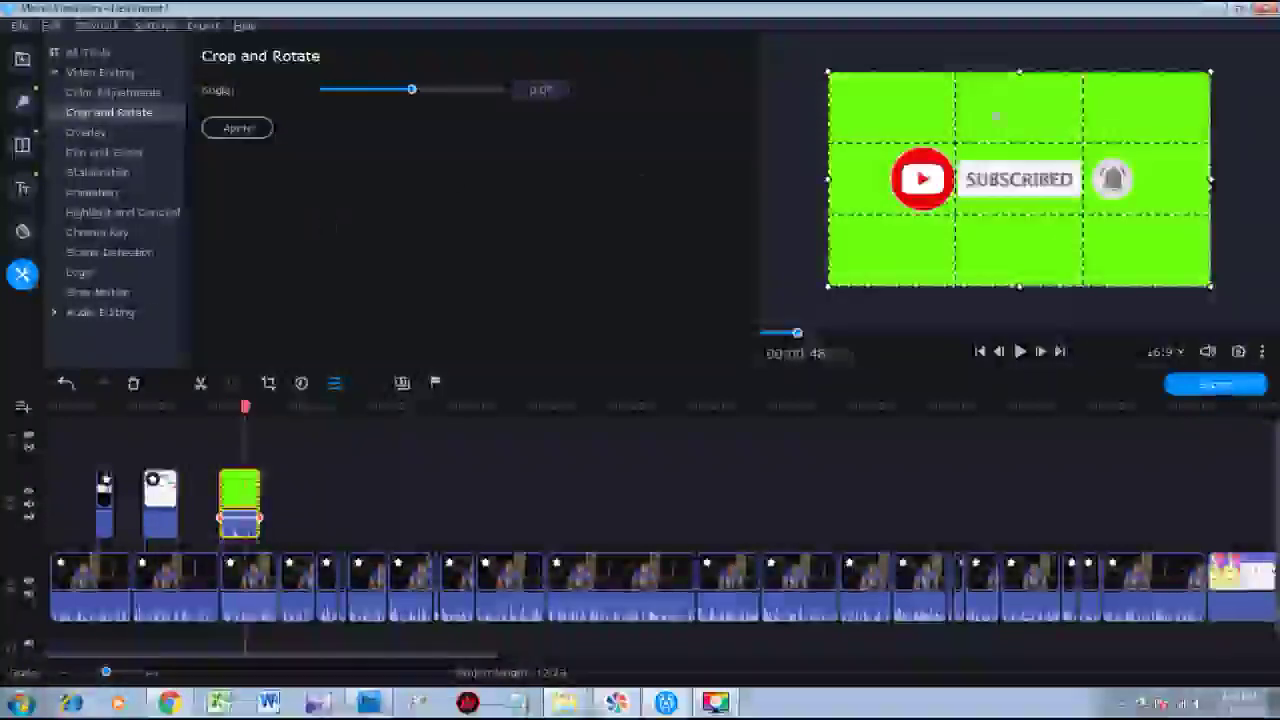
pyautogui.click(100, 93)
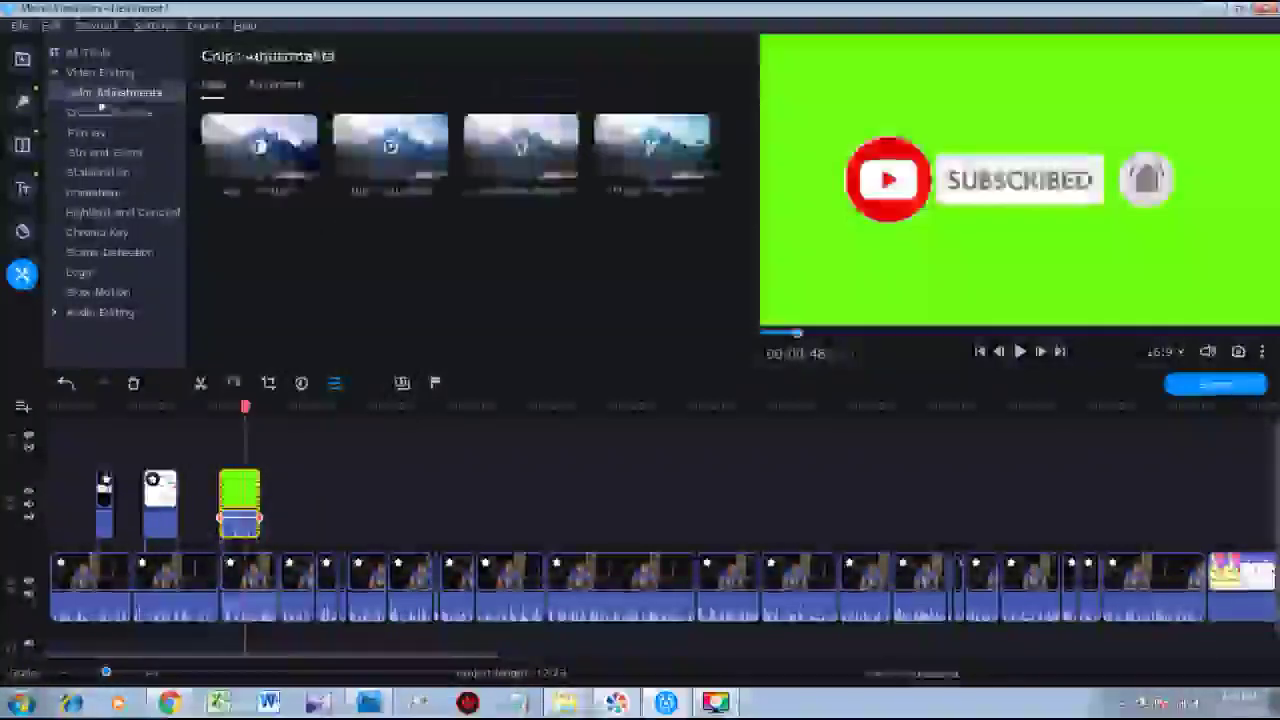
pyautogui.click(92, 132)
pyautogui.click(97, 115)
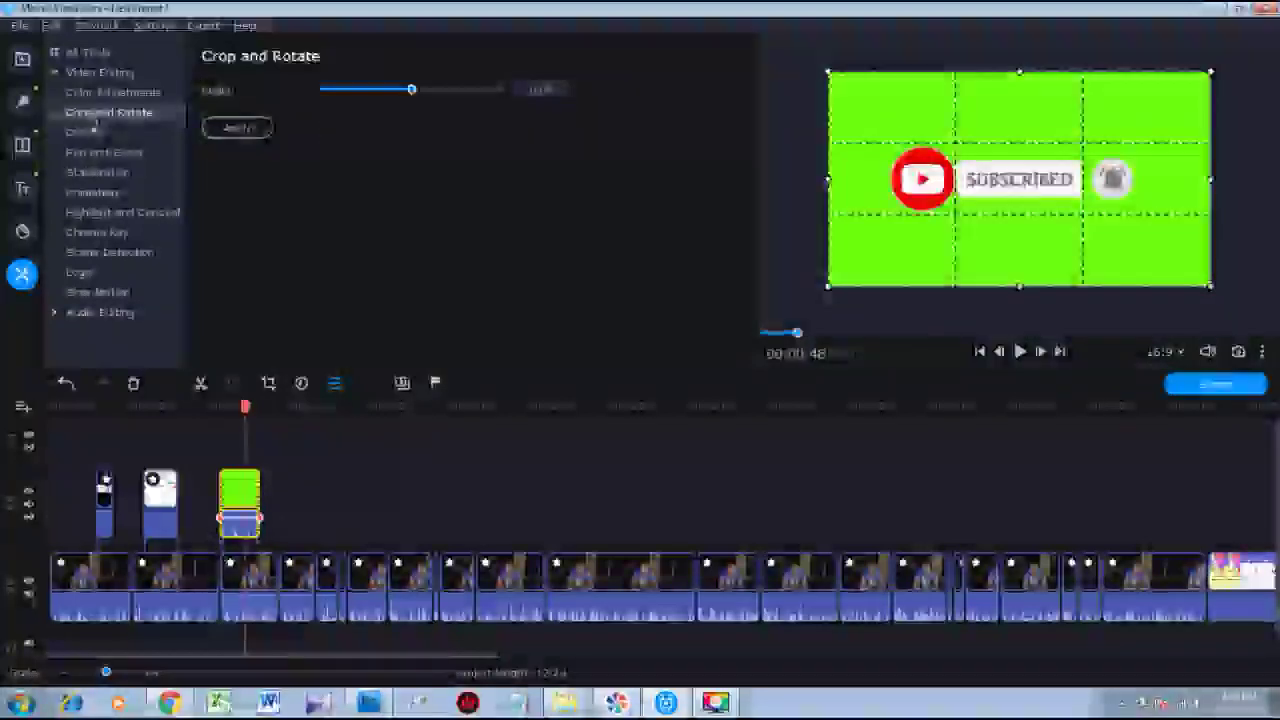
# Shrink the subscribe overlay to under half the frame width and place it at mid-height on the presenter's left side of the picture.
pyautogui.click(87, 132)
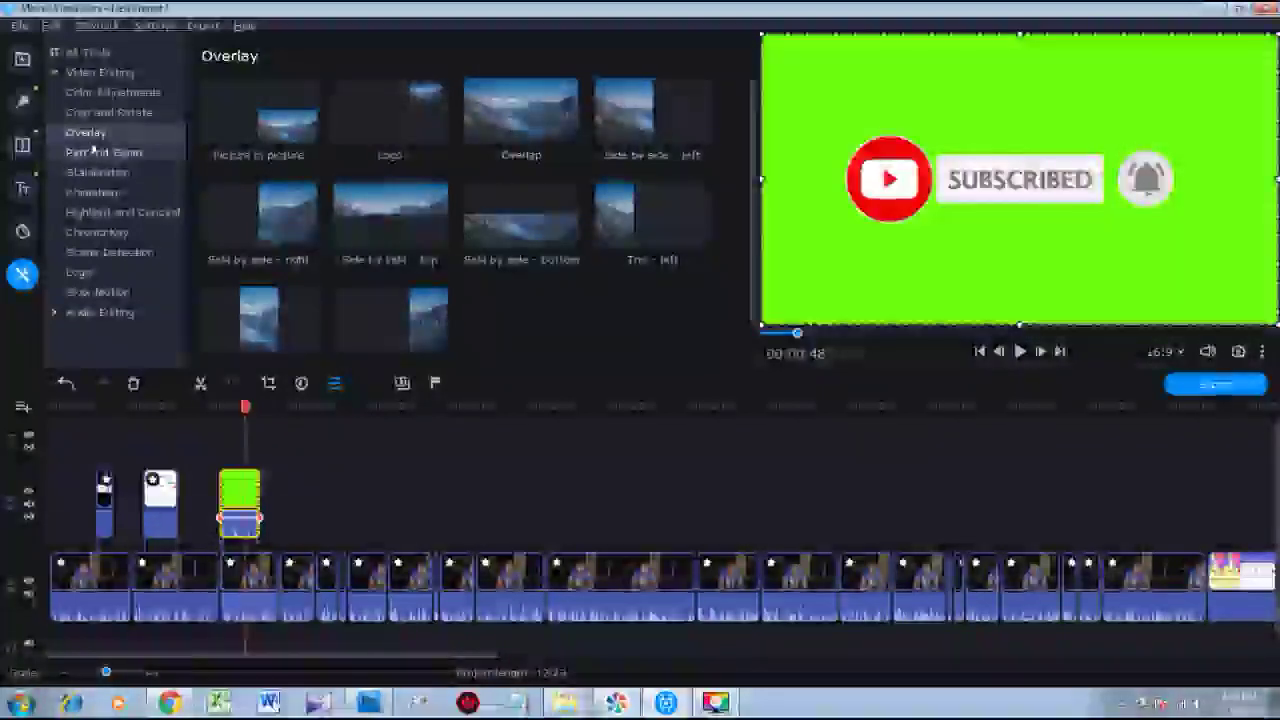
pyautogui.click(95, 52)
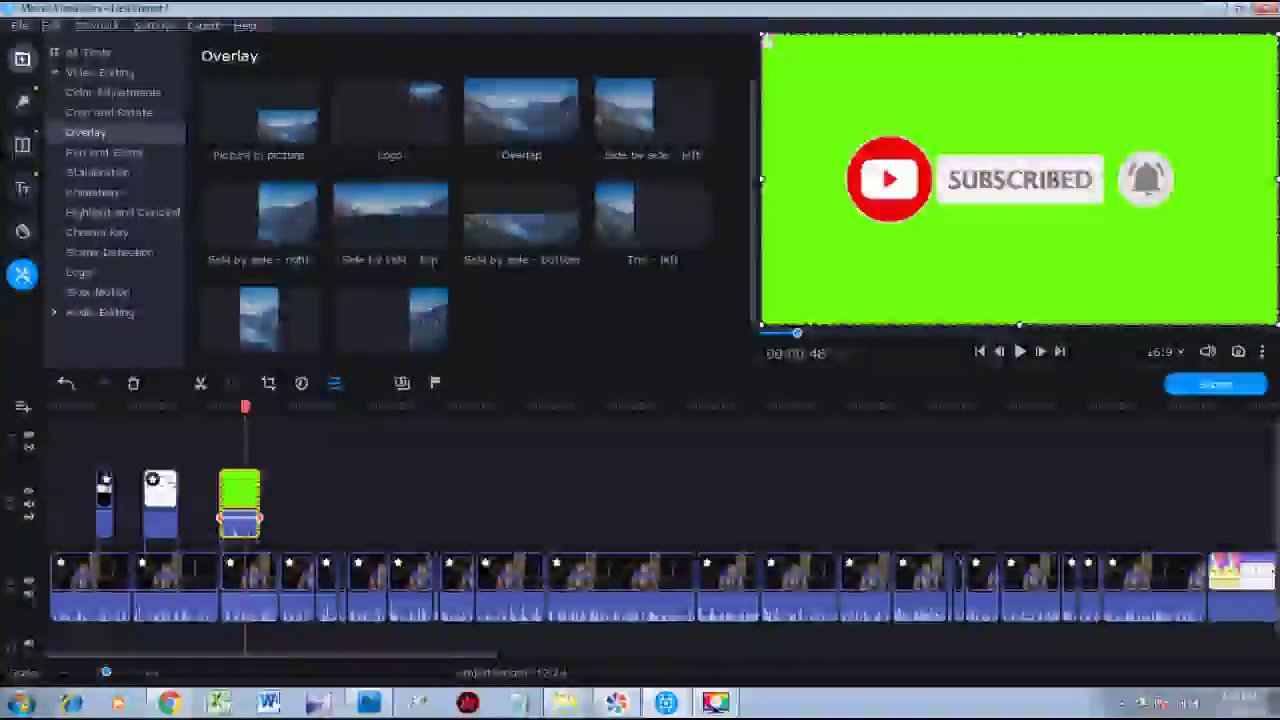
pyautogui.moveTo(762, 34); pyautogui.dragTo(1072, 207)
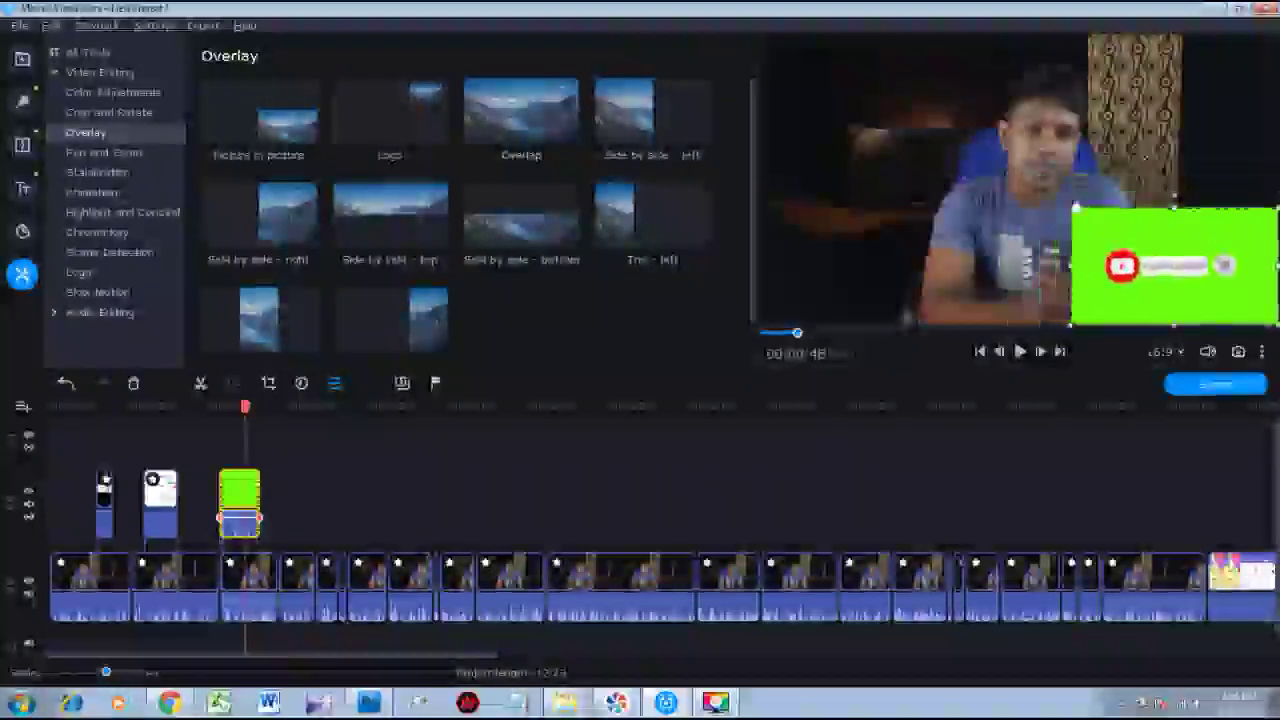
pyautogui.moveTo(1215, 264); pyautogui.dragTo(905, 166)
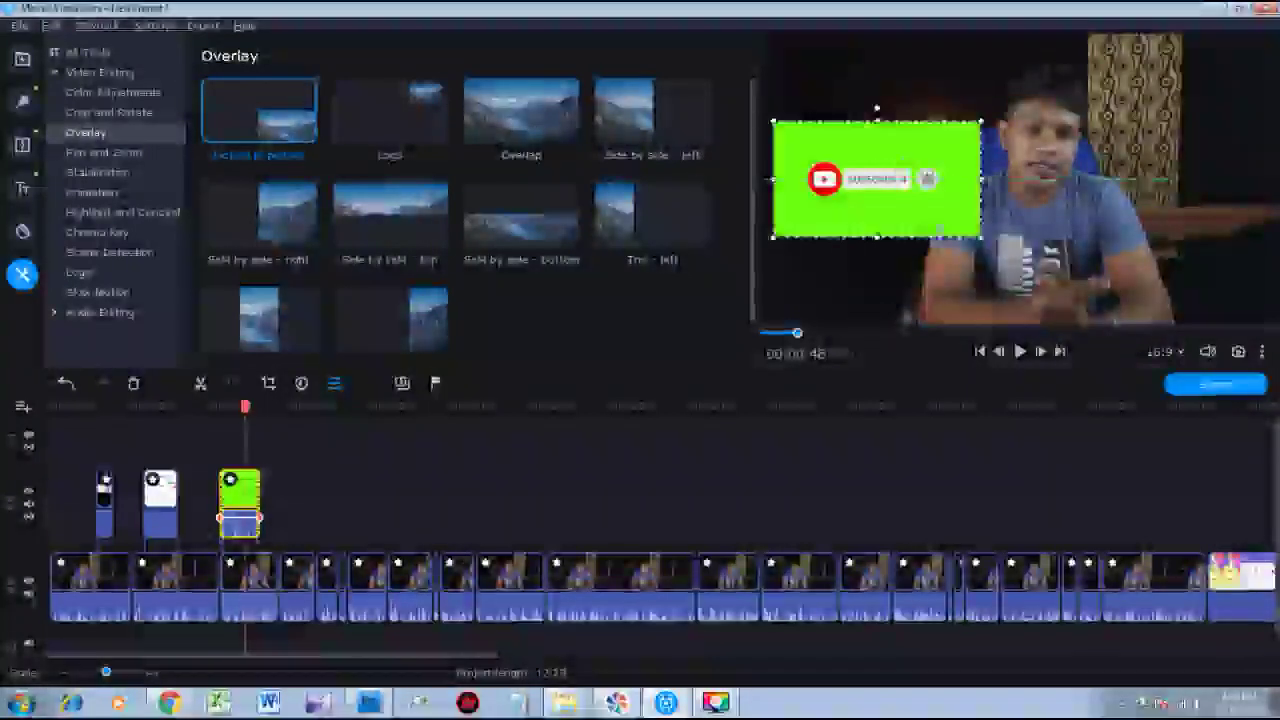
# Key out the subscribe overlay's green background with Chroma Key and play back the section from just before the overlay.
pyautogui.click(80, 152)
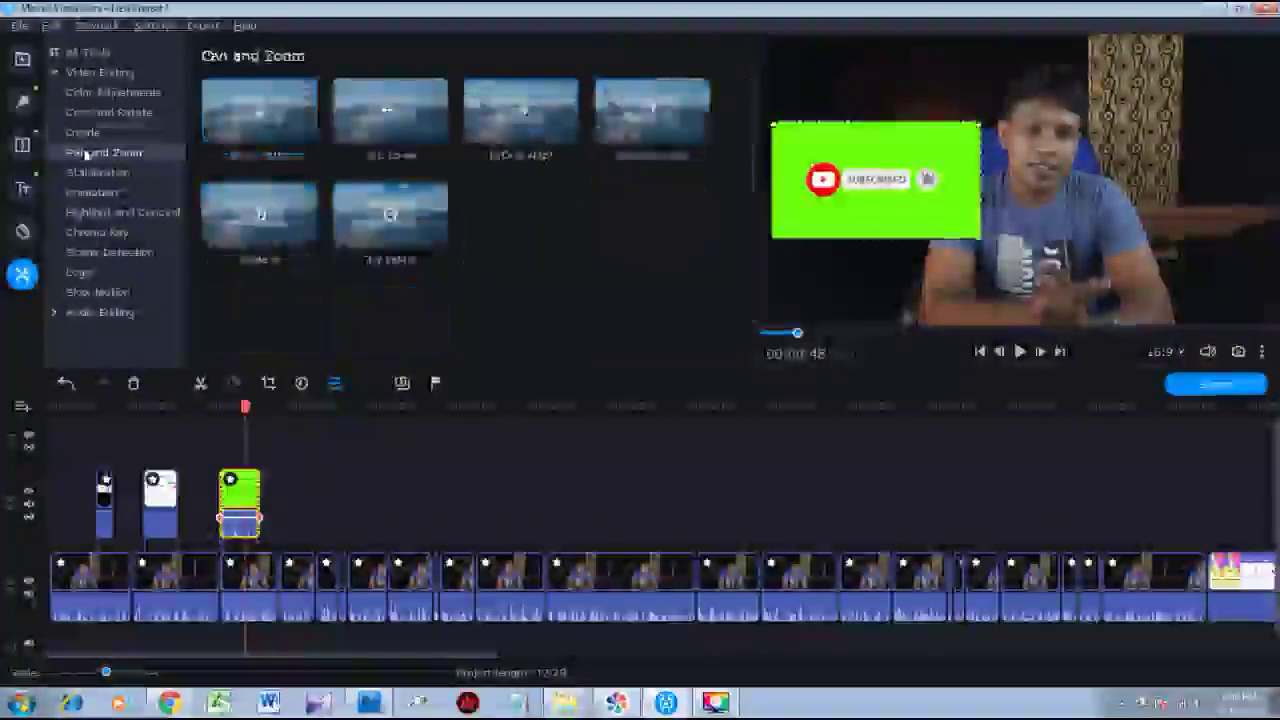
pyautogui.click(85, 172)
pyautogui.click(85, 192)
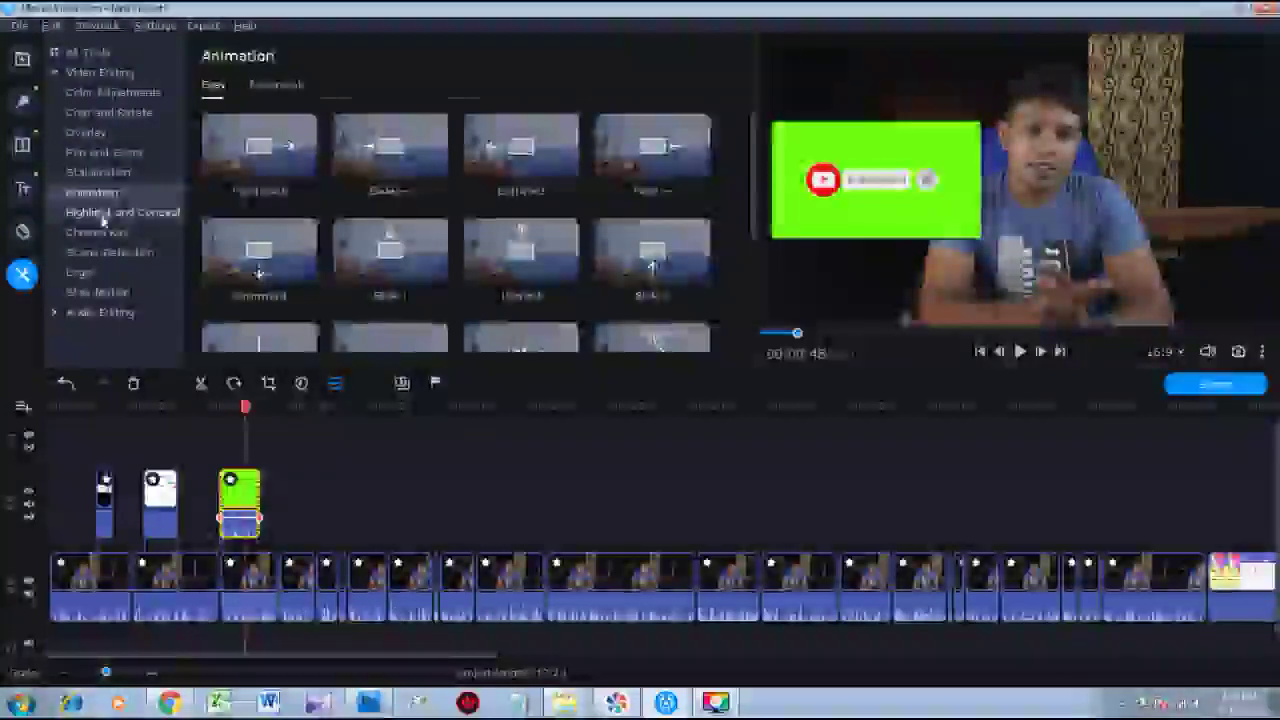
pyautogui.click(104, 212)
pyautogui.click(97, 232)
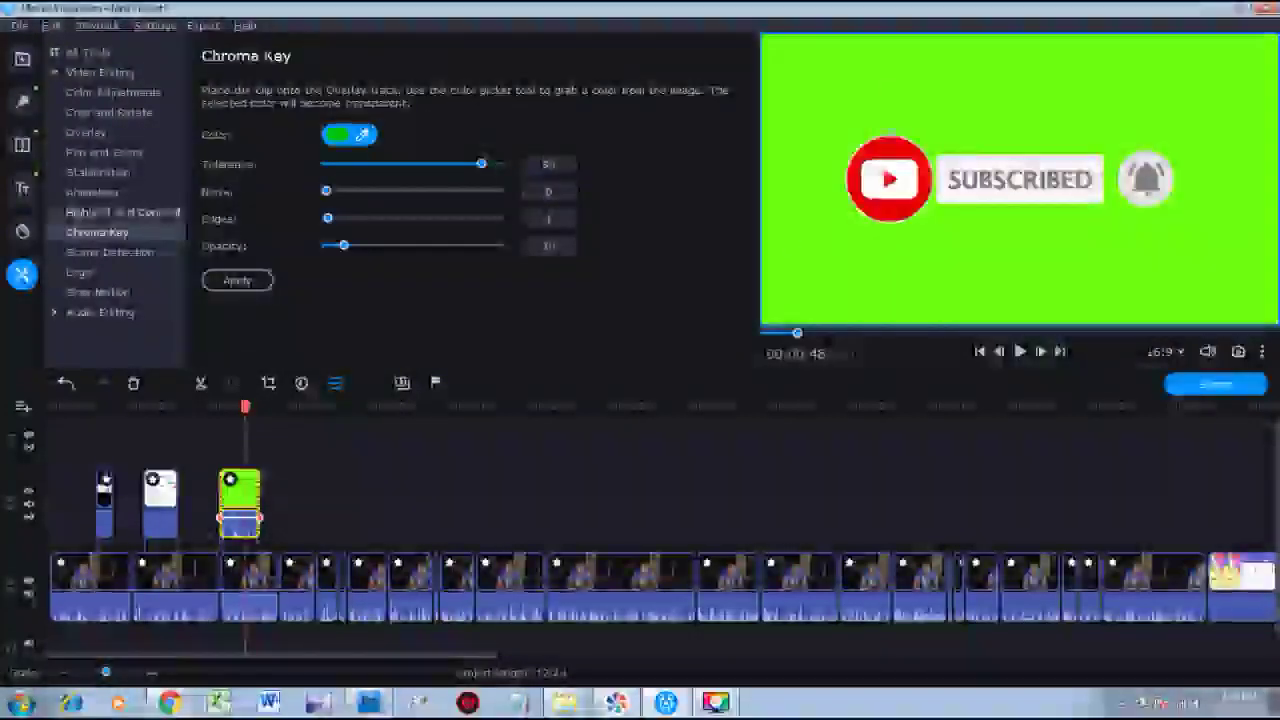
pyautogui.click(812, 155)
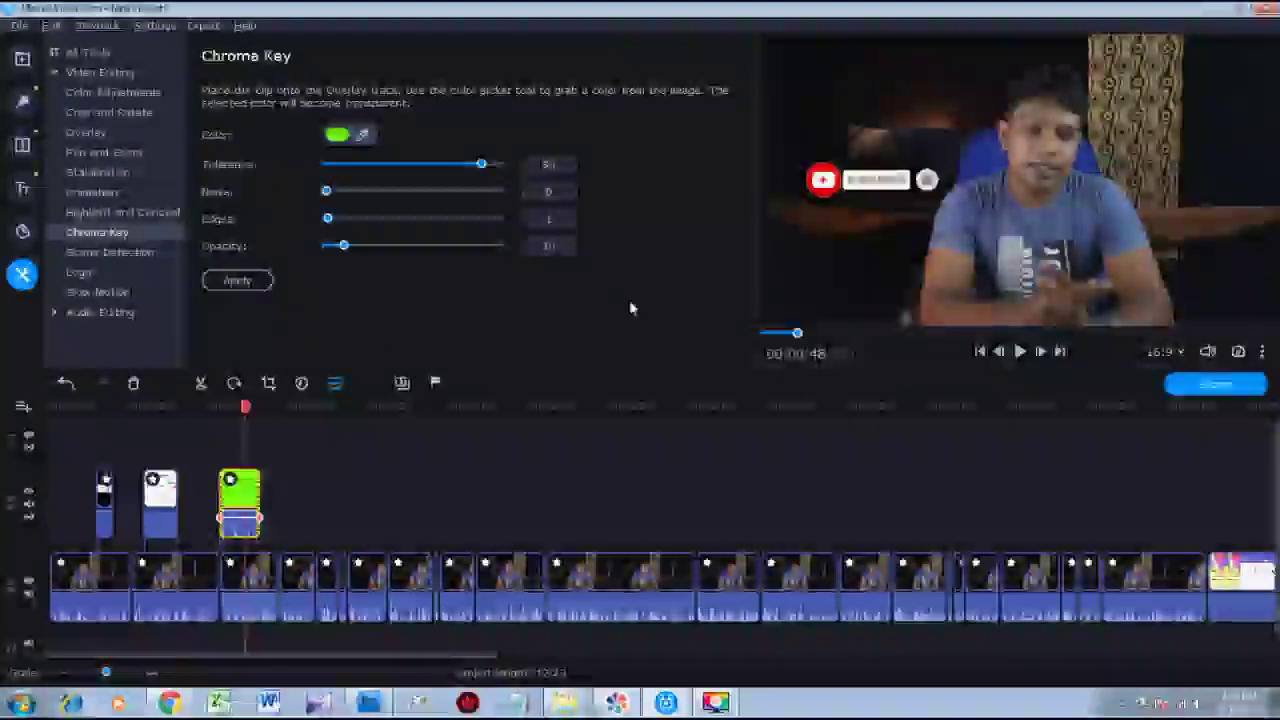
pyautogui.click(237, 282)
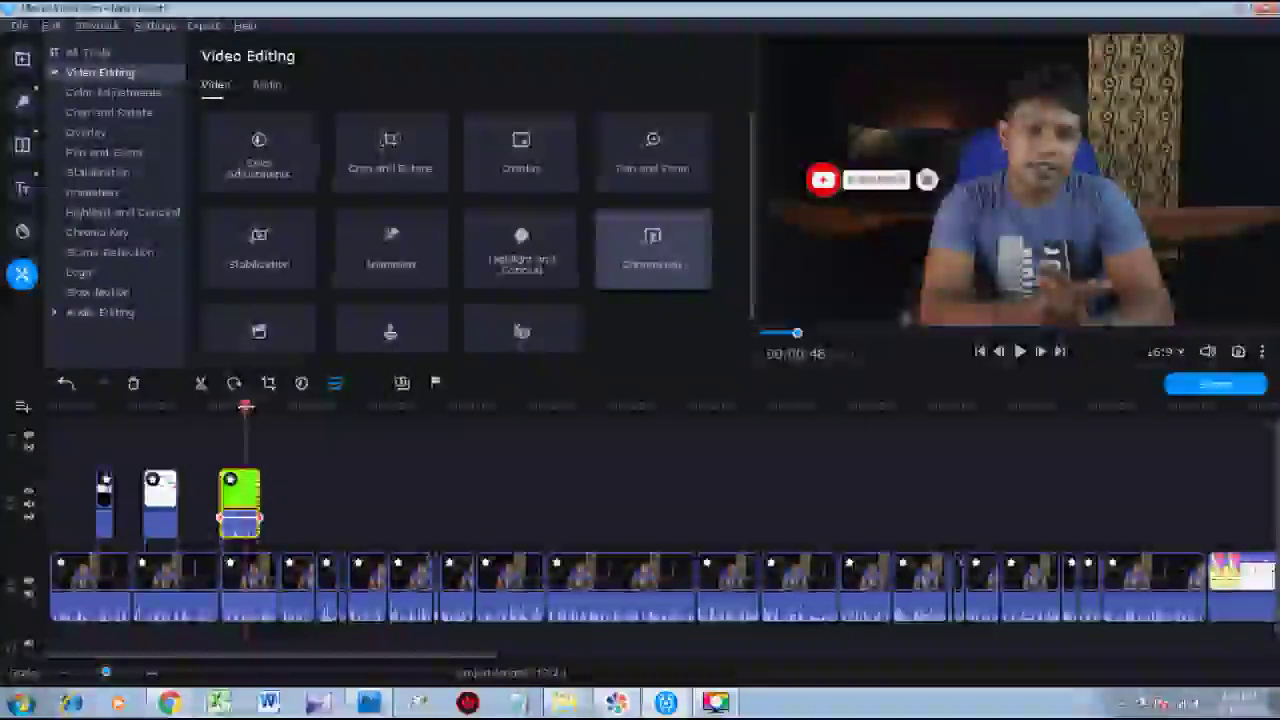
pyautogui.moveTo(246, 406); pyautogui.dragTo(197, 406)
pyautogui.press('space')
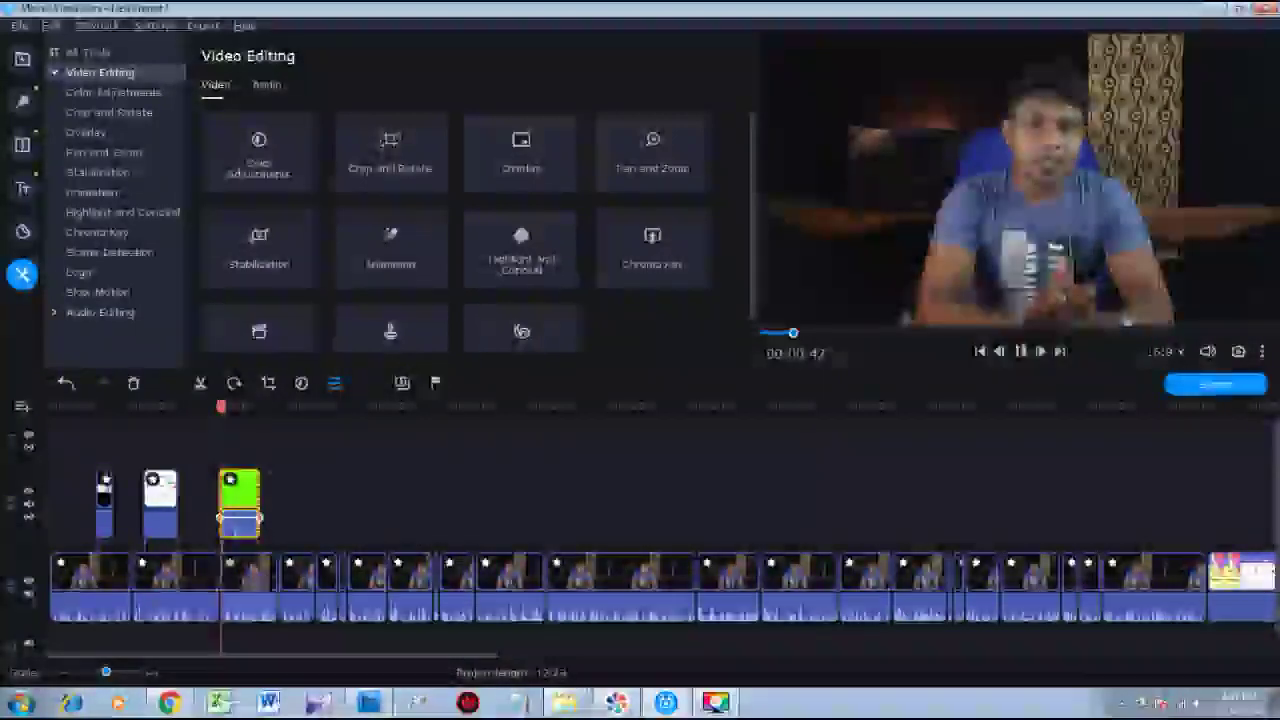
# Trim the end of the second presenter clip slightly, move the subscribe overlay to start at 00:00:45, and play back that section.
pyautogui.click(212, 576)
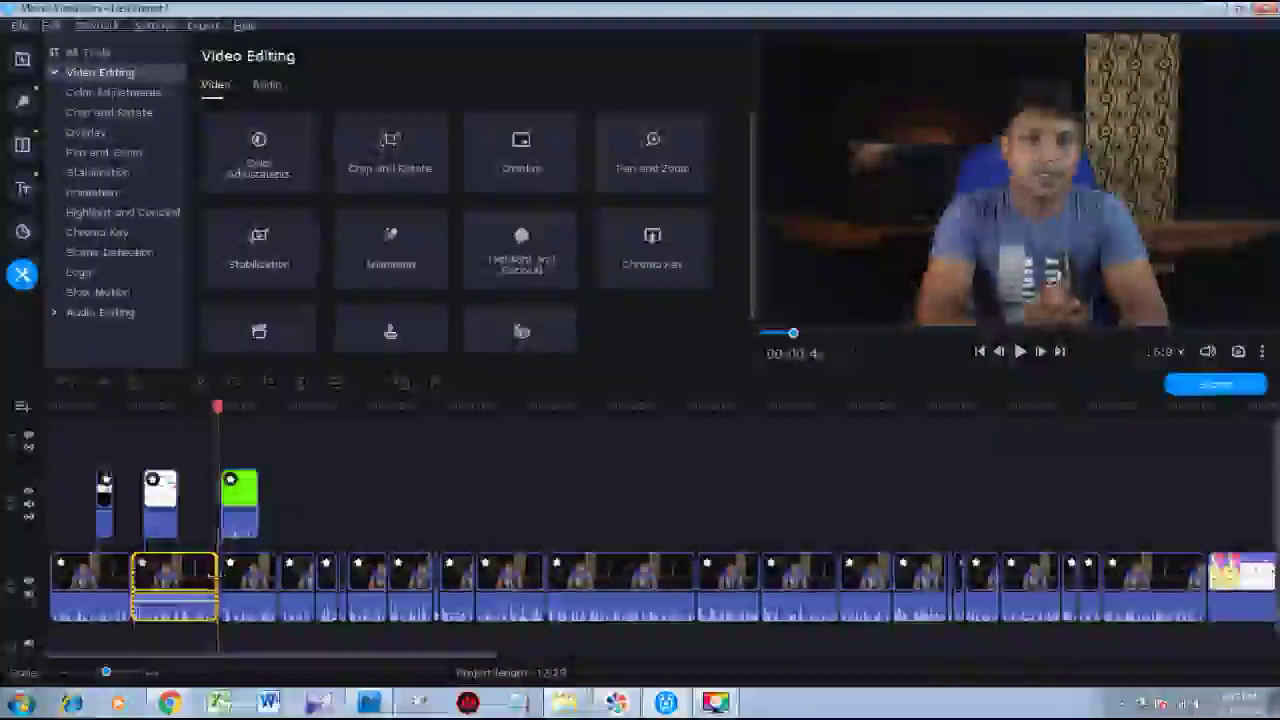
pyautogui.moveTo(212, 577); pyautogui.dragTo(210, 577)
pyautogui.moveTo(244, 505); pyautogui.dragTo(264, 494)
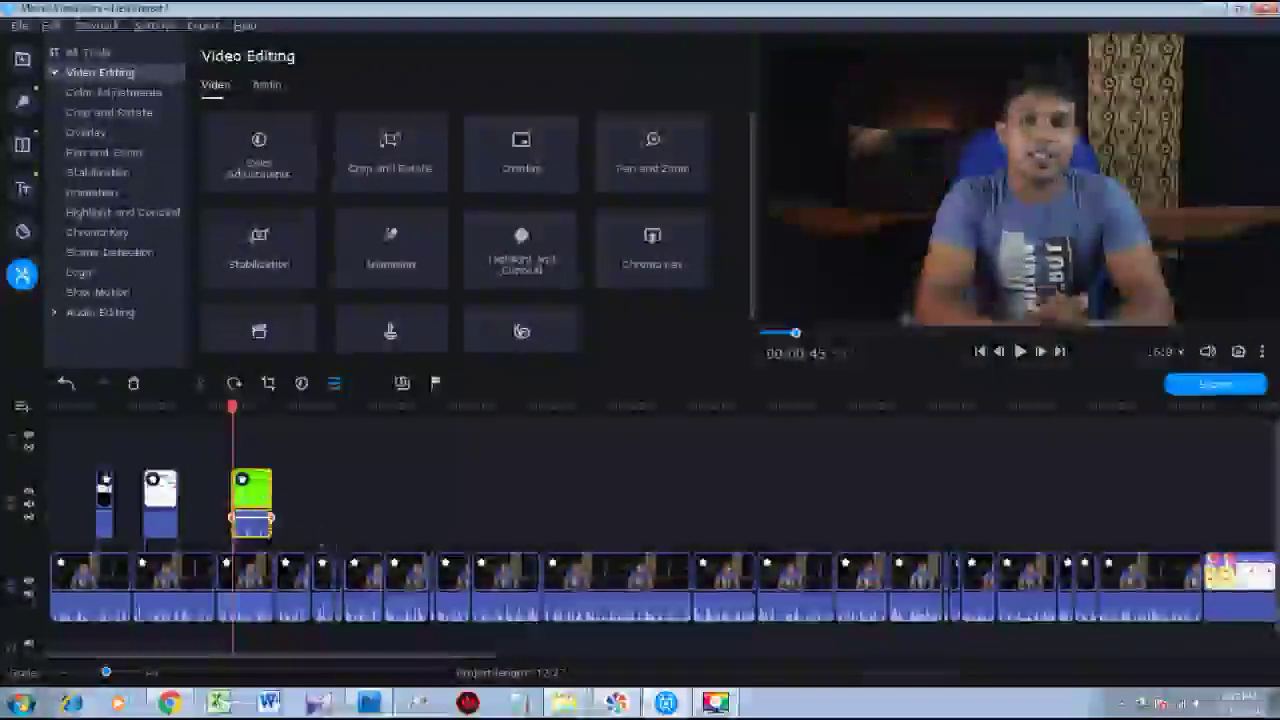
pyautogui.moveTo(233, 408); pyautogui.dragTo(209, 408)
pyautogui.press('space')
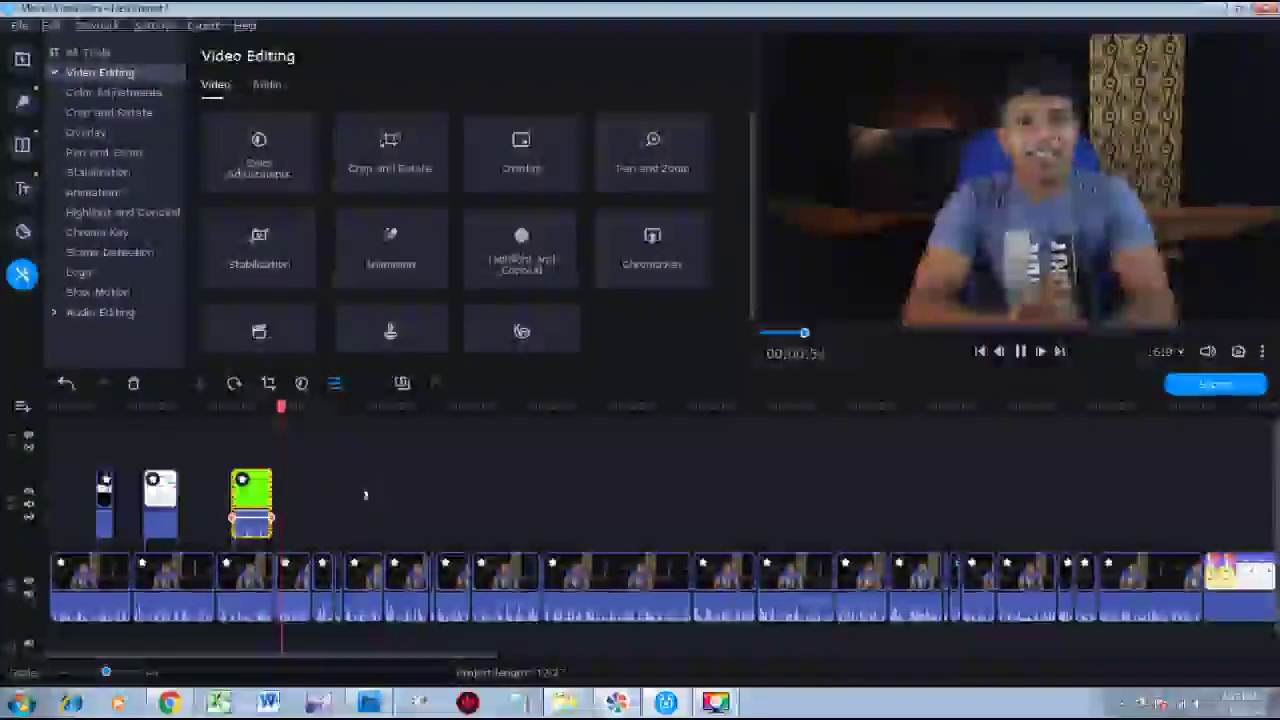
pyautogui.press('space')
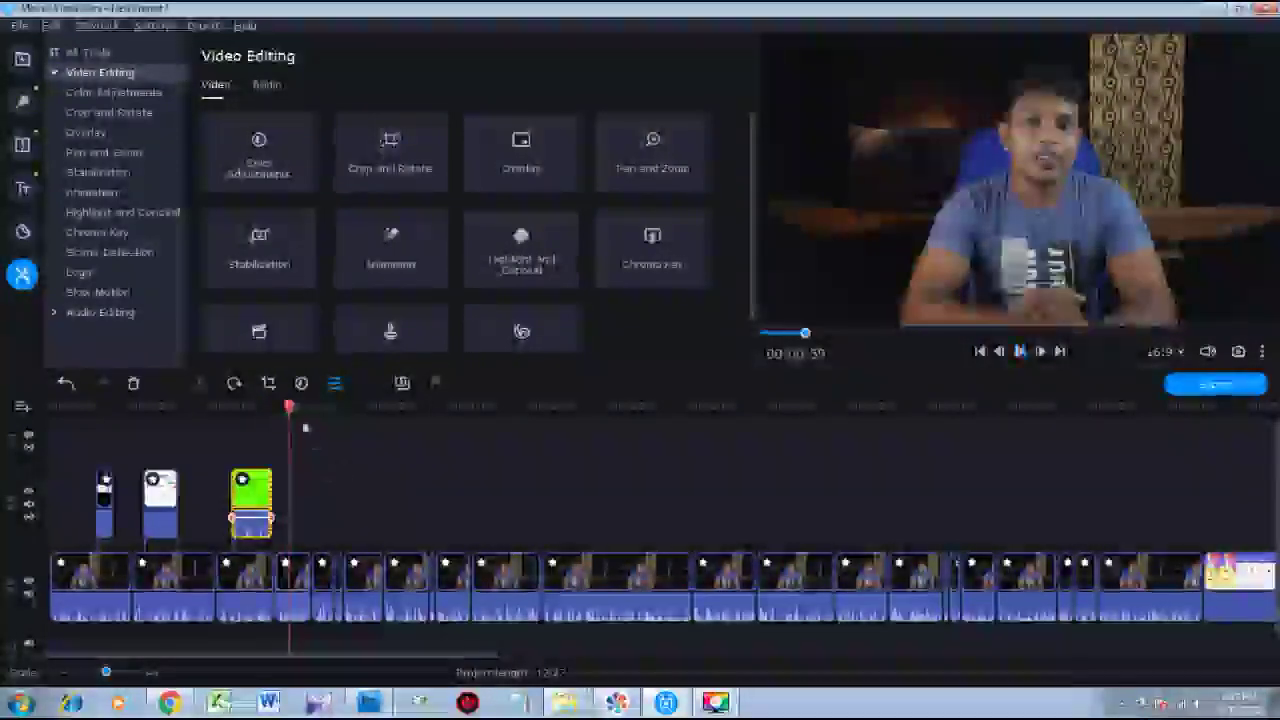
# Play back the first cutaway's section and browse the opening presenter clip's video tools from Color Adjustments to Highlight and Conceal.
pyautogui.moveTo(288, 408); pyautogui.dragTo(114, 436)
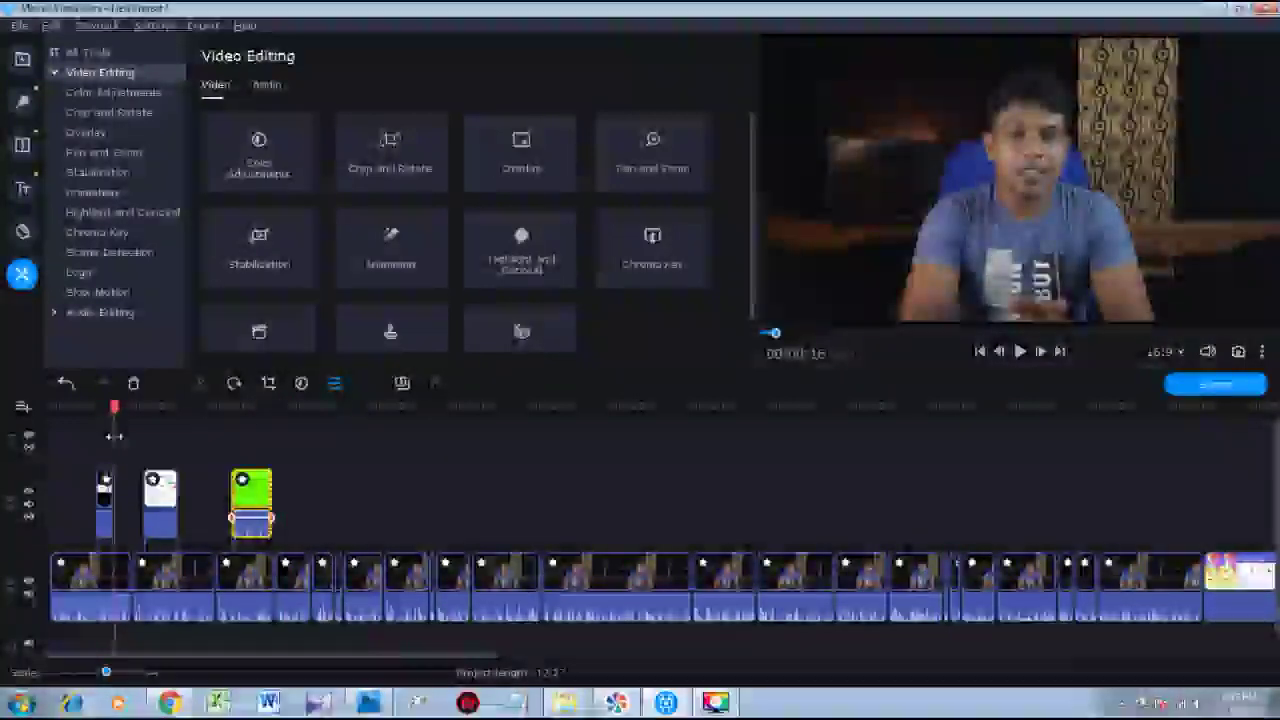
pyautogui.moveTo(114, 436); pyautogui.dragTo(87, 445)
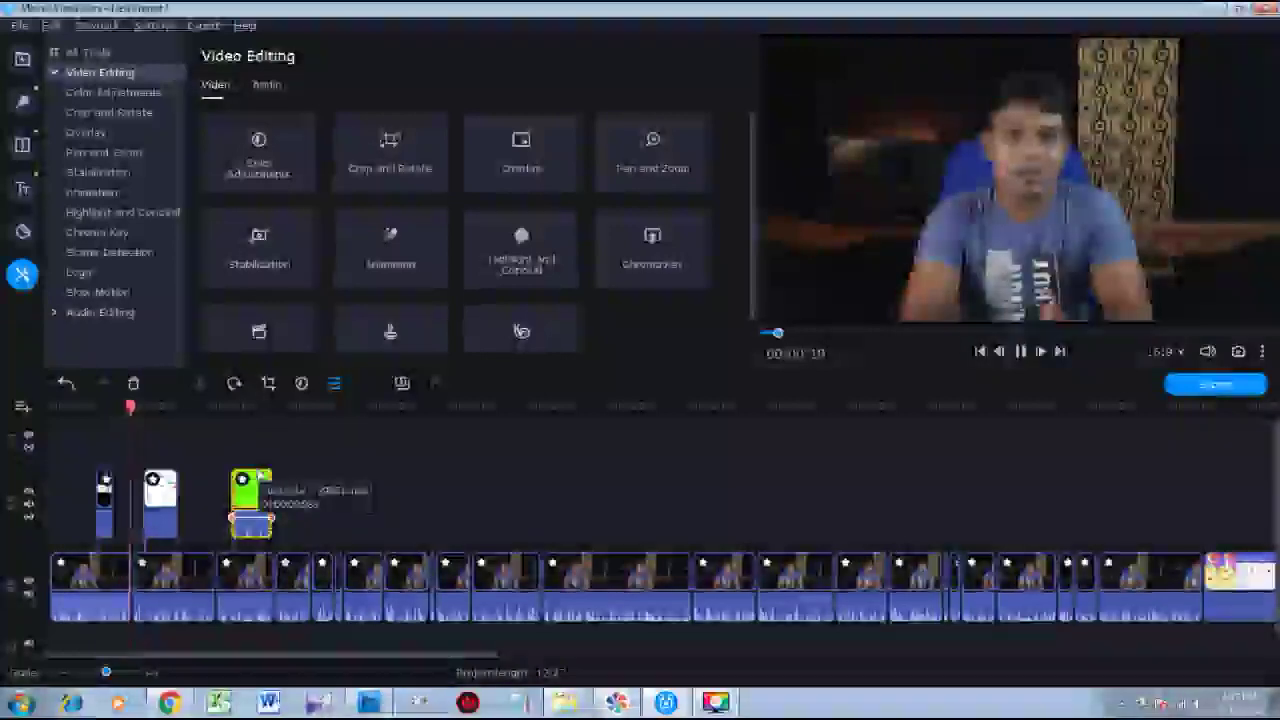
pyautogui.click(115, 580)
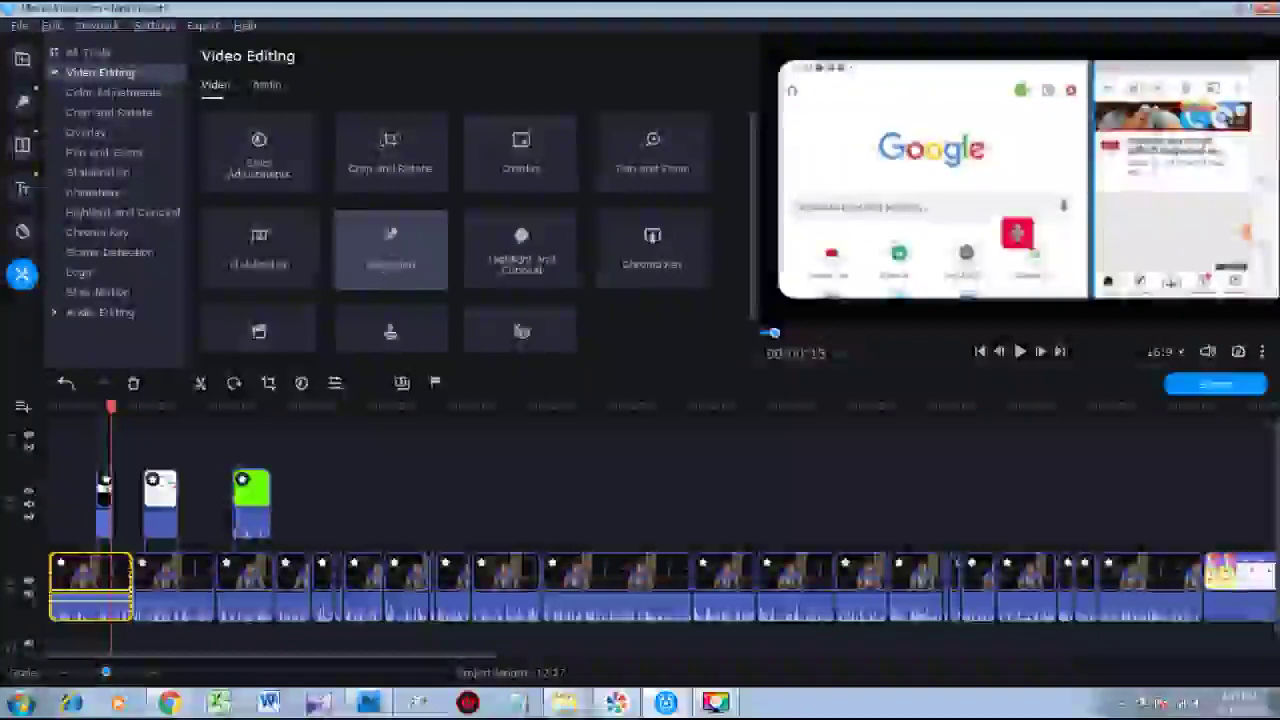
pyautogui.click(112, 96)
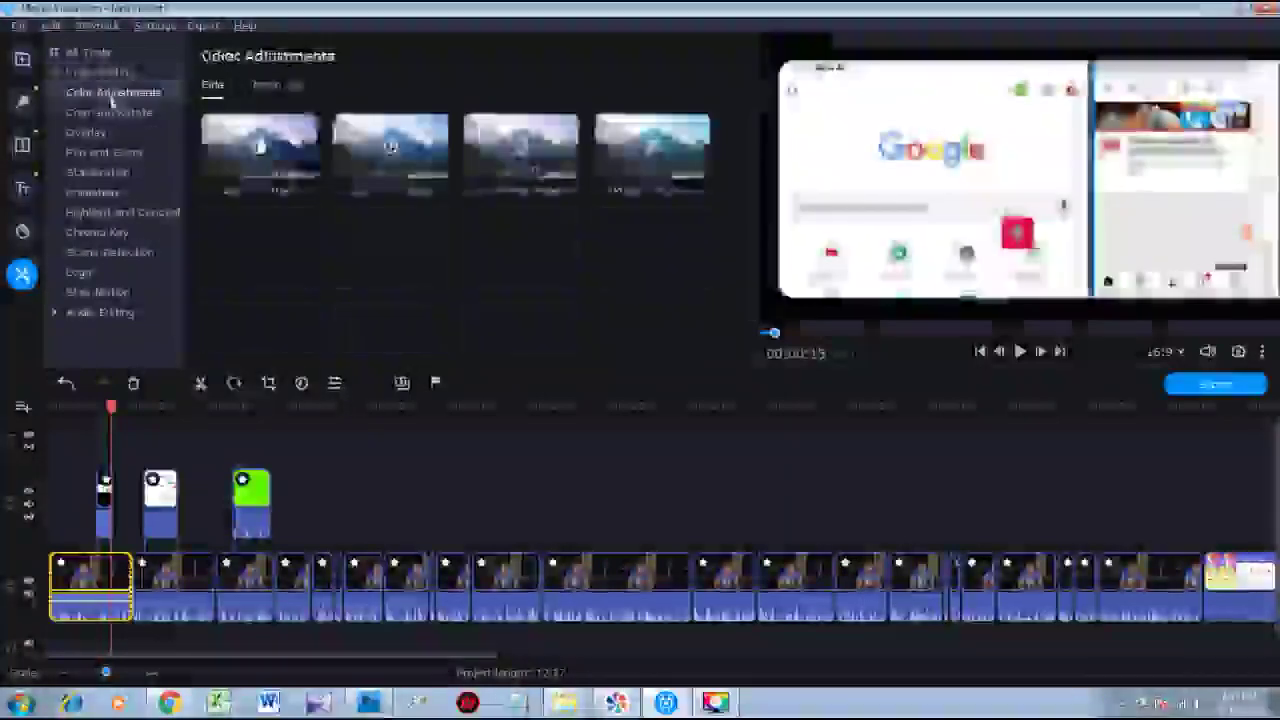
pyautogui.click(110, 112)
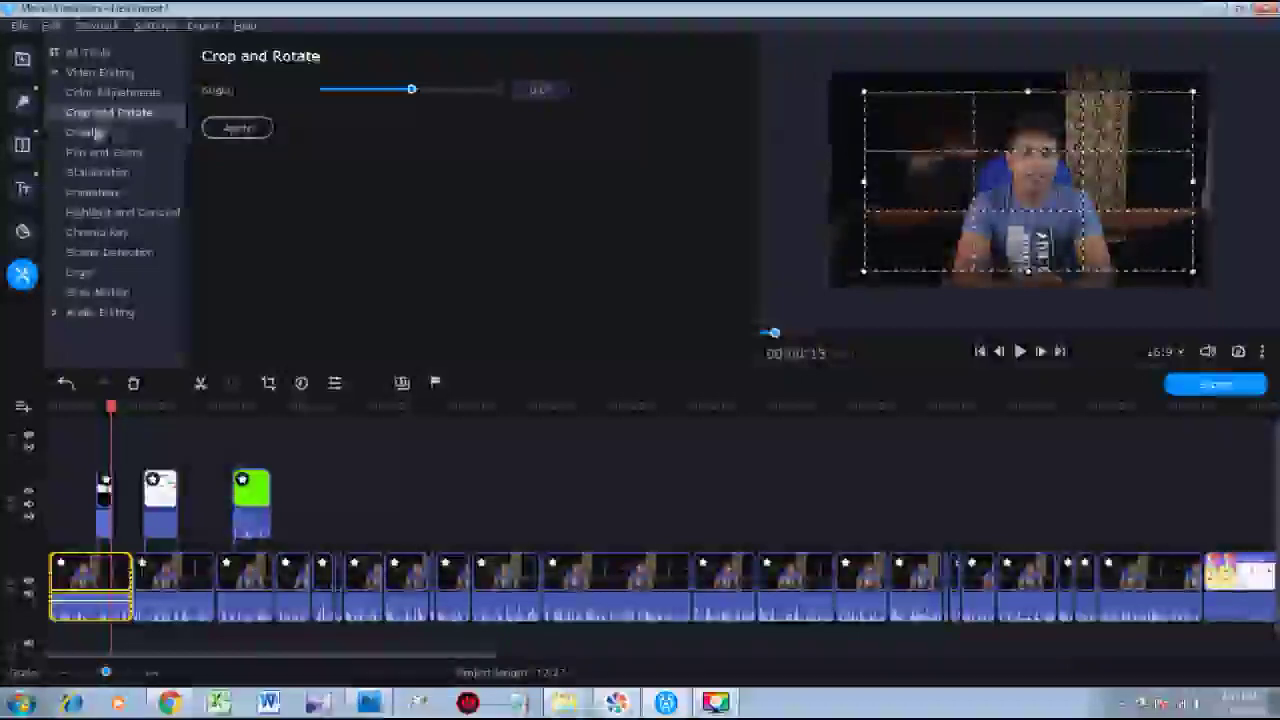
pyautogui.click(88, 132)
pyautogui.click(100, 152)
pyautogui.click(94, 172)
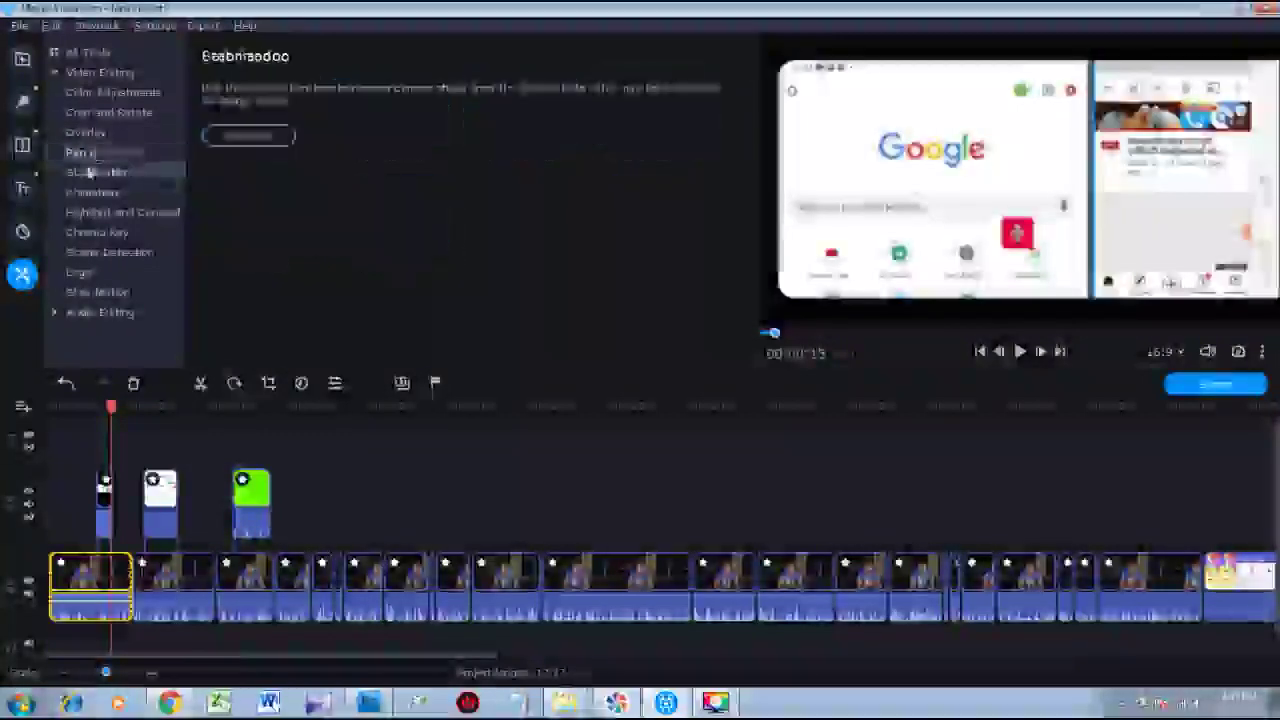
pyautogui.click(92, 192)
pyautogui.click(96, 212)
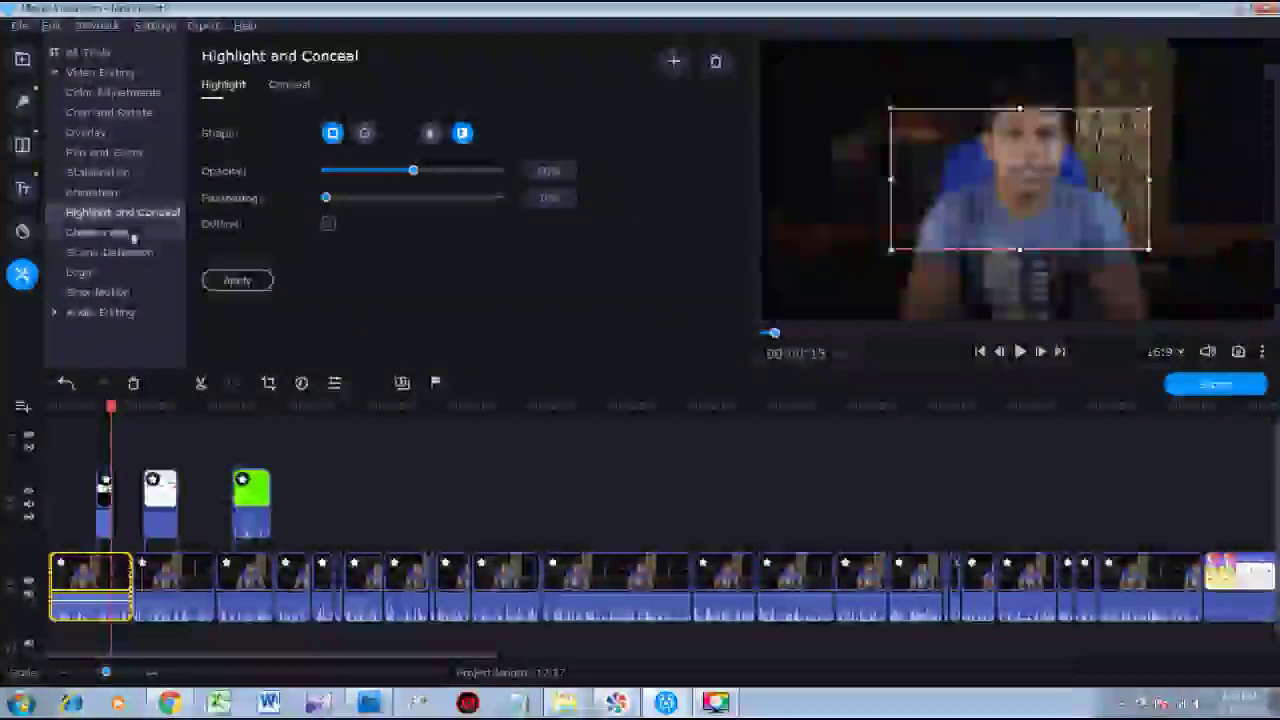
pyautogui.click(108, 194)
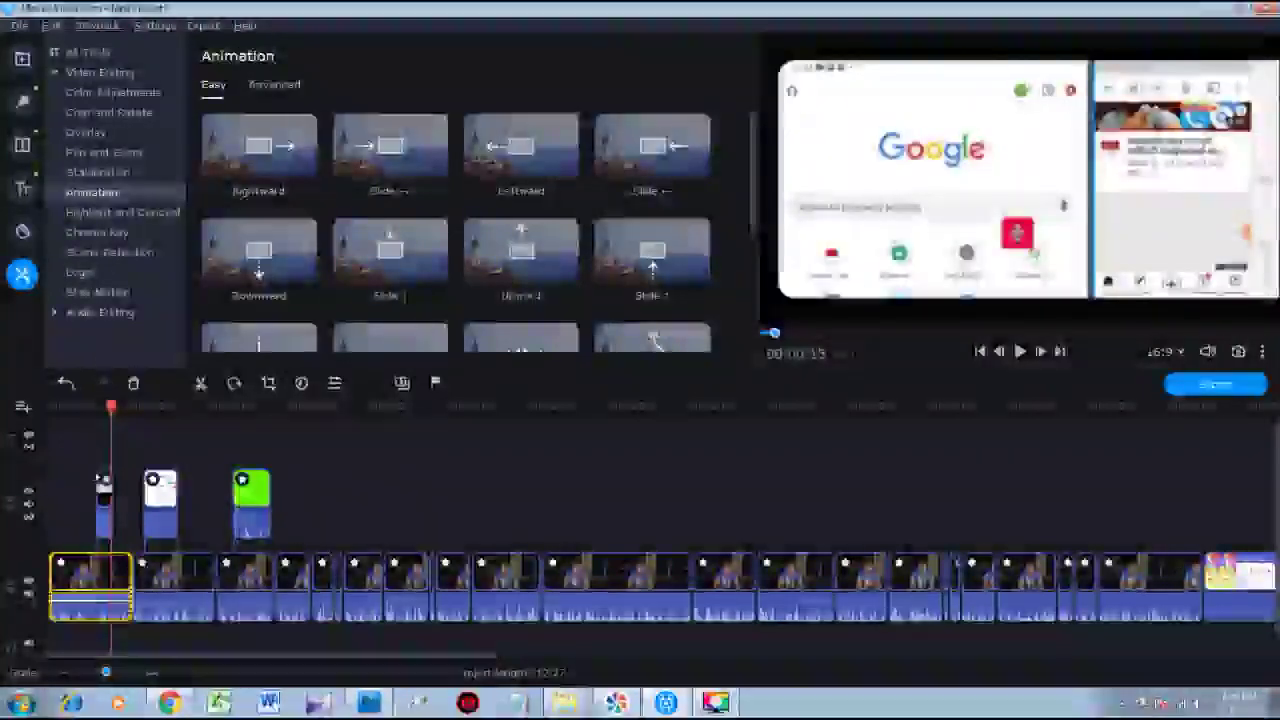
# Preview the rightward Slide animation with the first screen-recording overlay selected and play back that overlay's section.
pyautogui.click(104, 490)
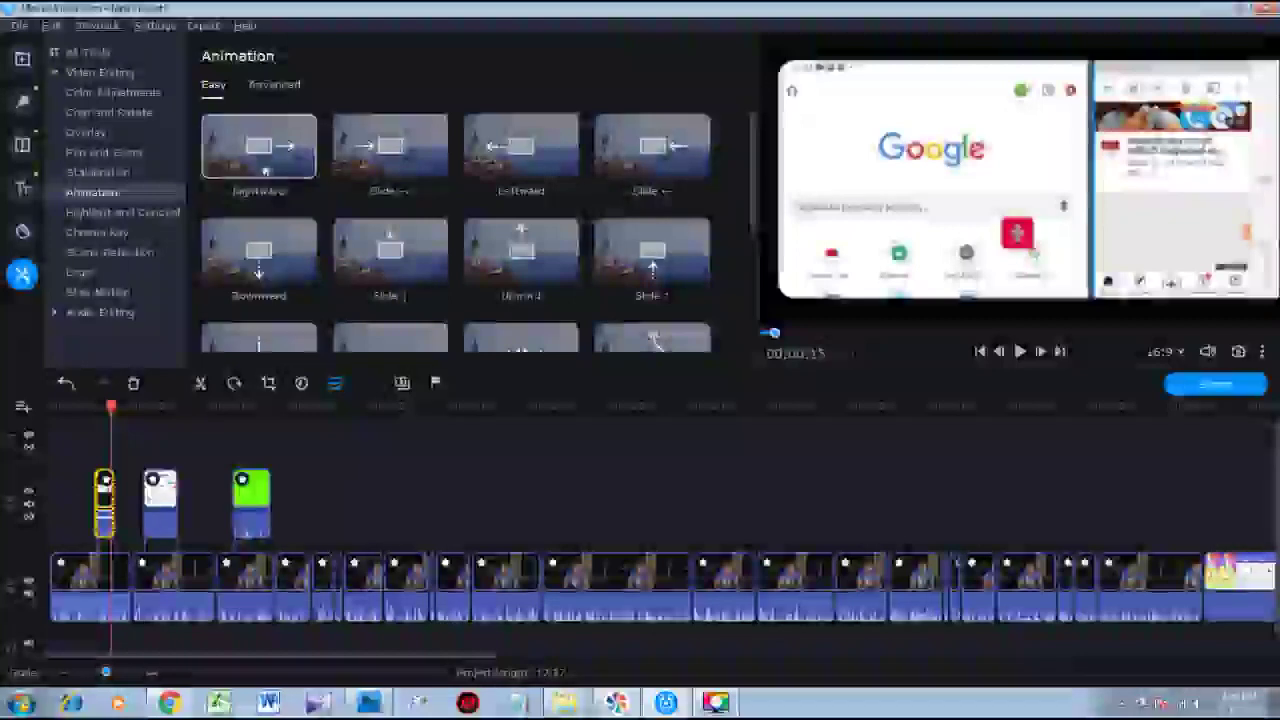
pyautogui.click(395, 163)
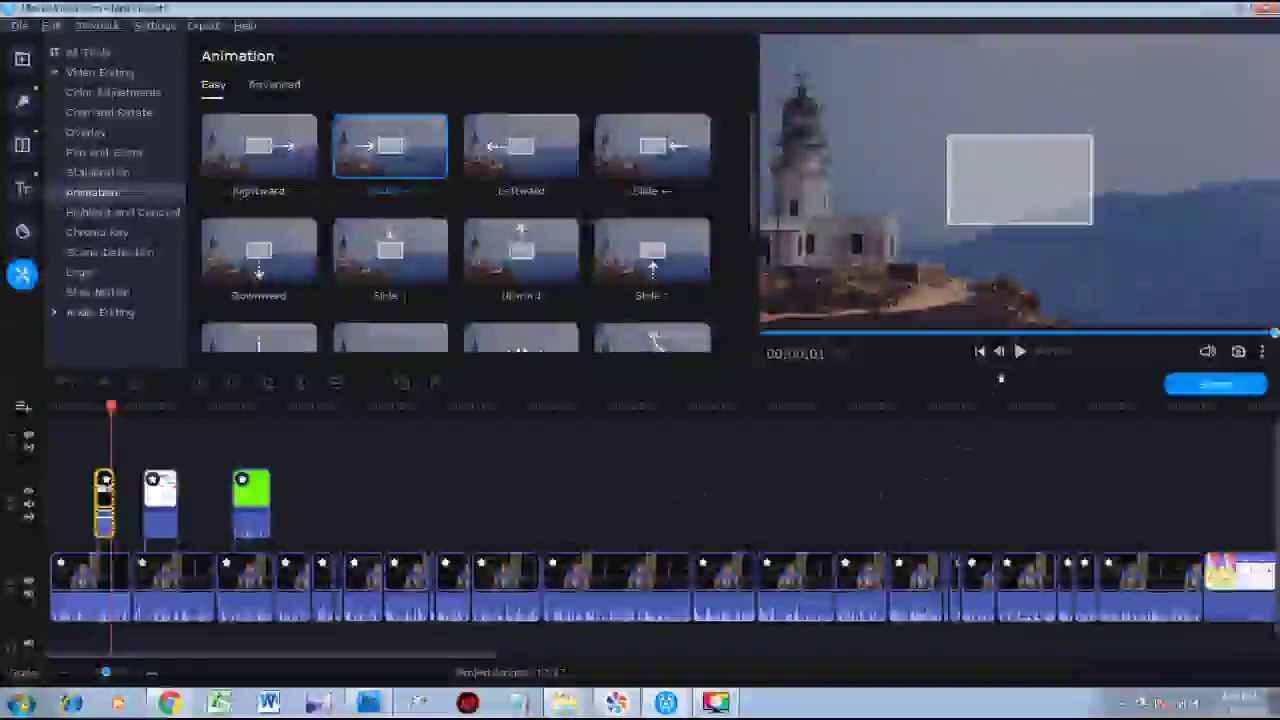
pyautogui.click(482, 506)
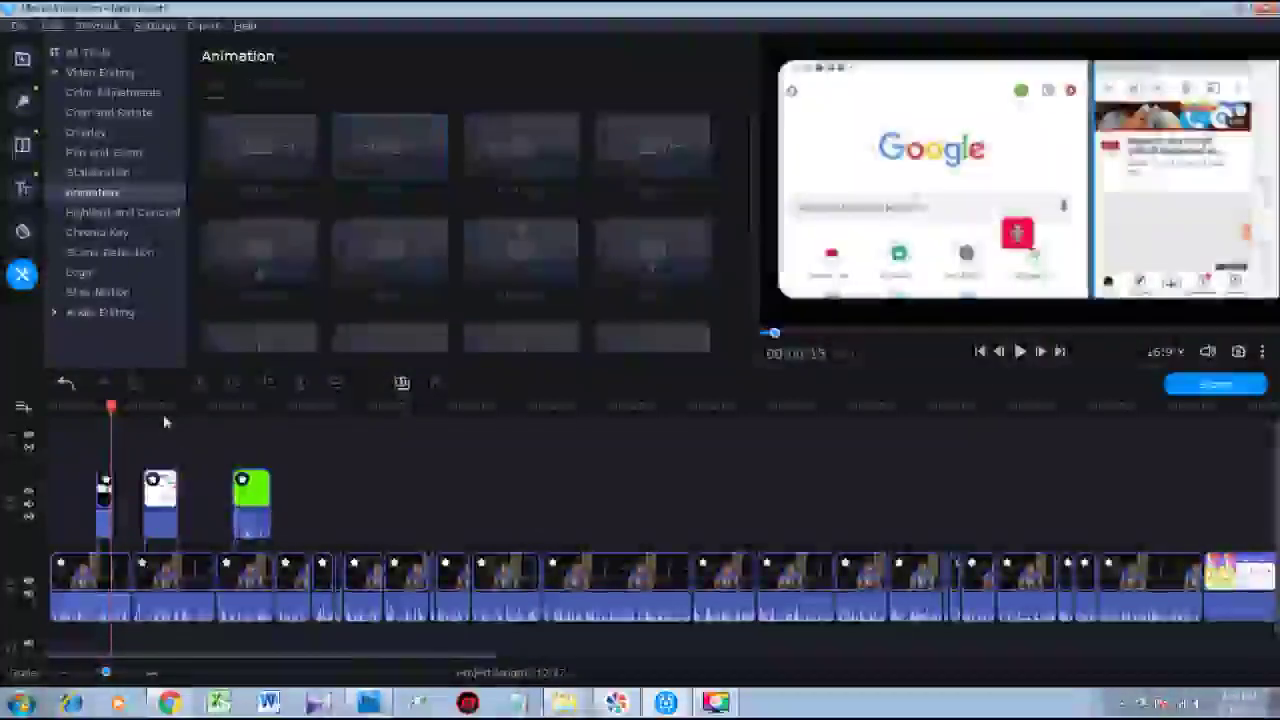
pyautogui.moveTo(110, 406); pyautogui.dragTo(78, 407)
pyautogui.press('space')
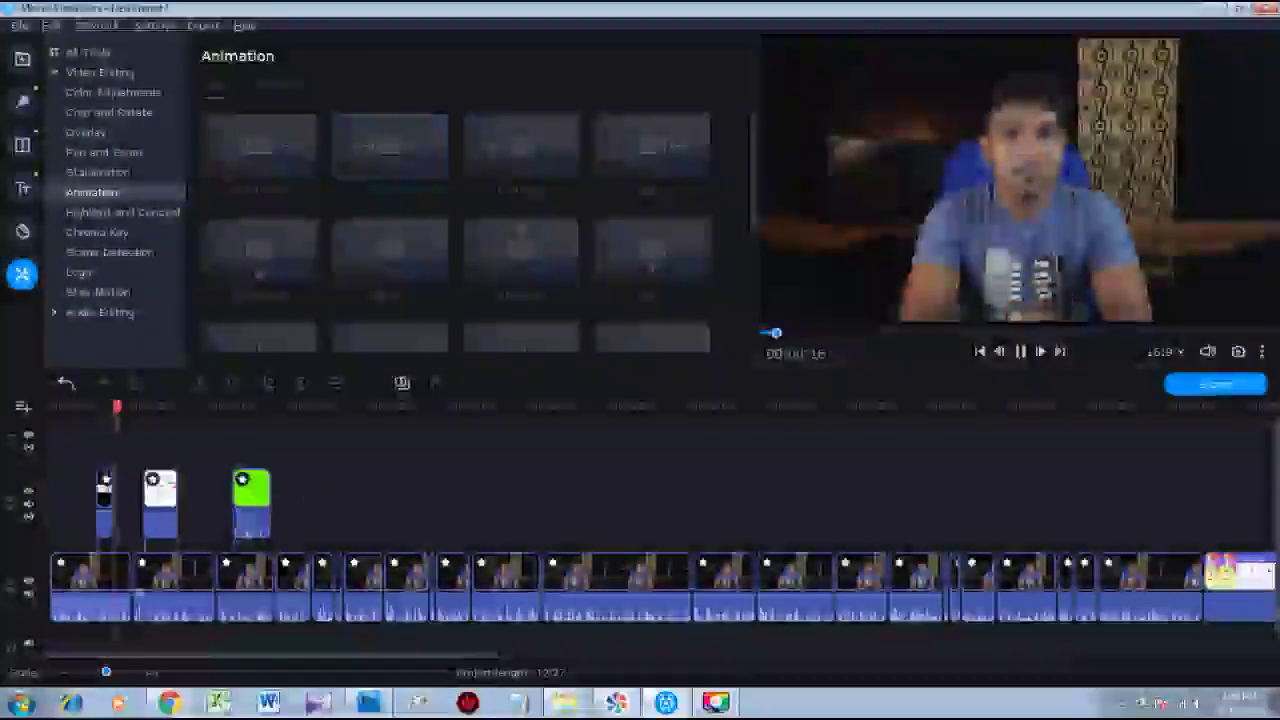
# Browse the Easy animations for the first overlay, preview the rightward Slide again, and open the overlay's clip properties.
pyautogui.click(104, 500)
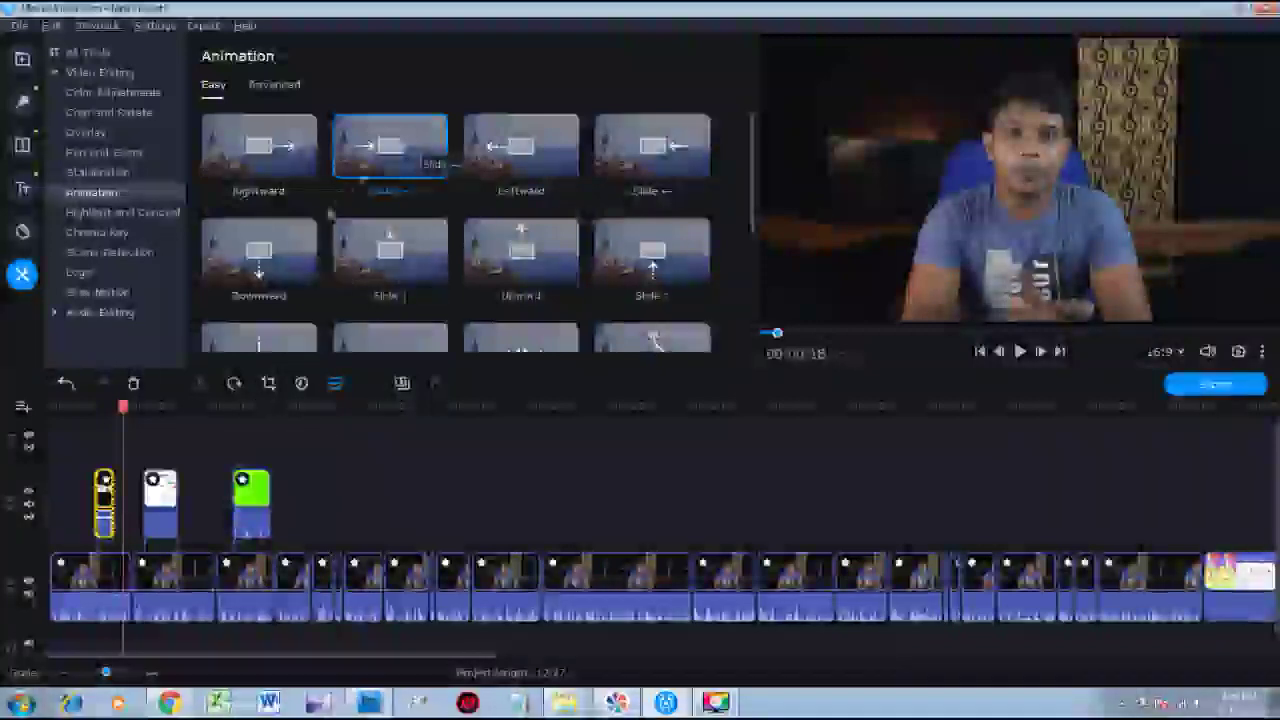
pyautogui.scroll(-5, 400, 158)
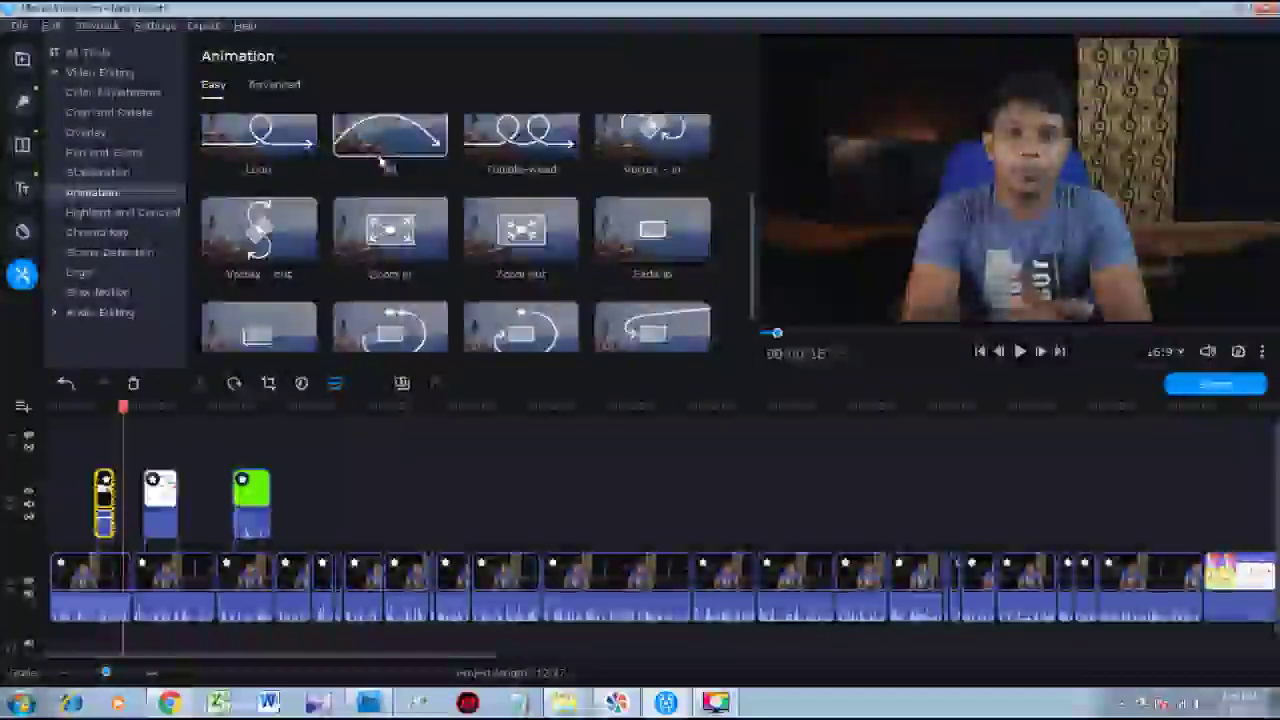
pyautogui.scroll(3, 386, 157)
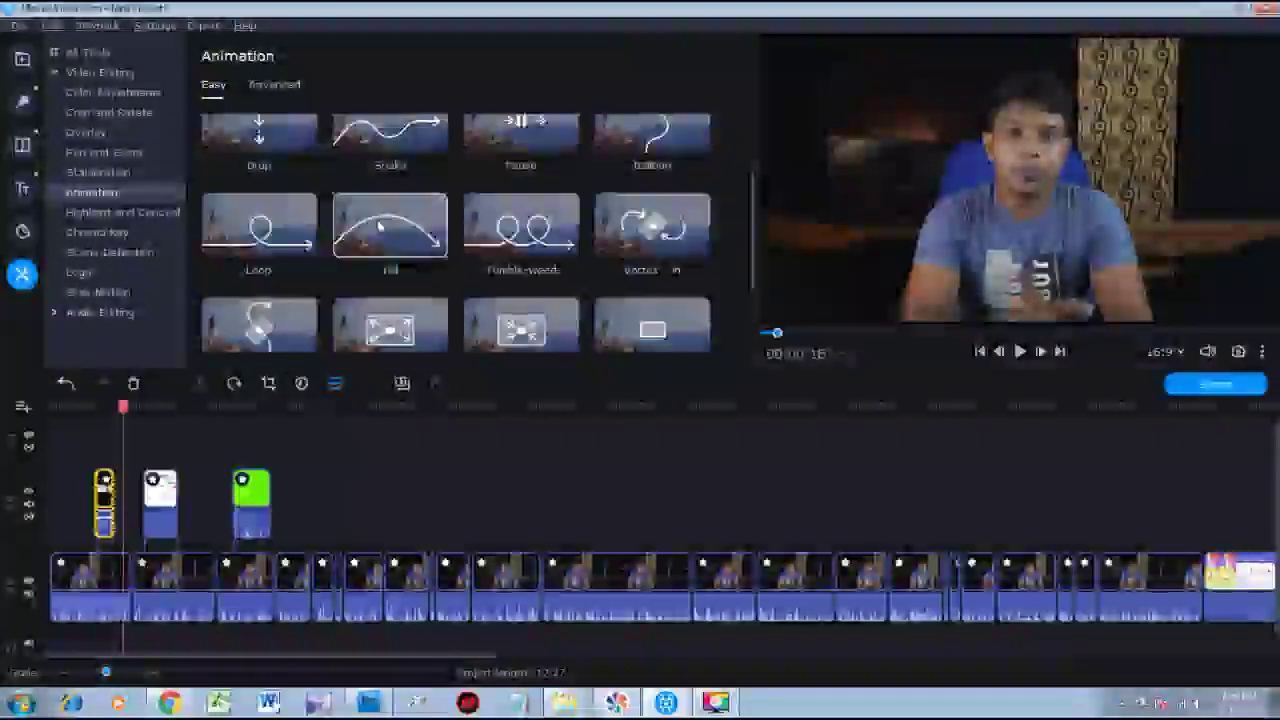
pyautogui.scroll(5, 379, 226)
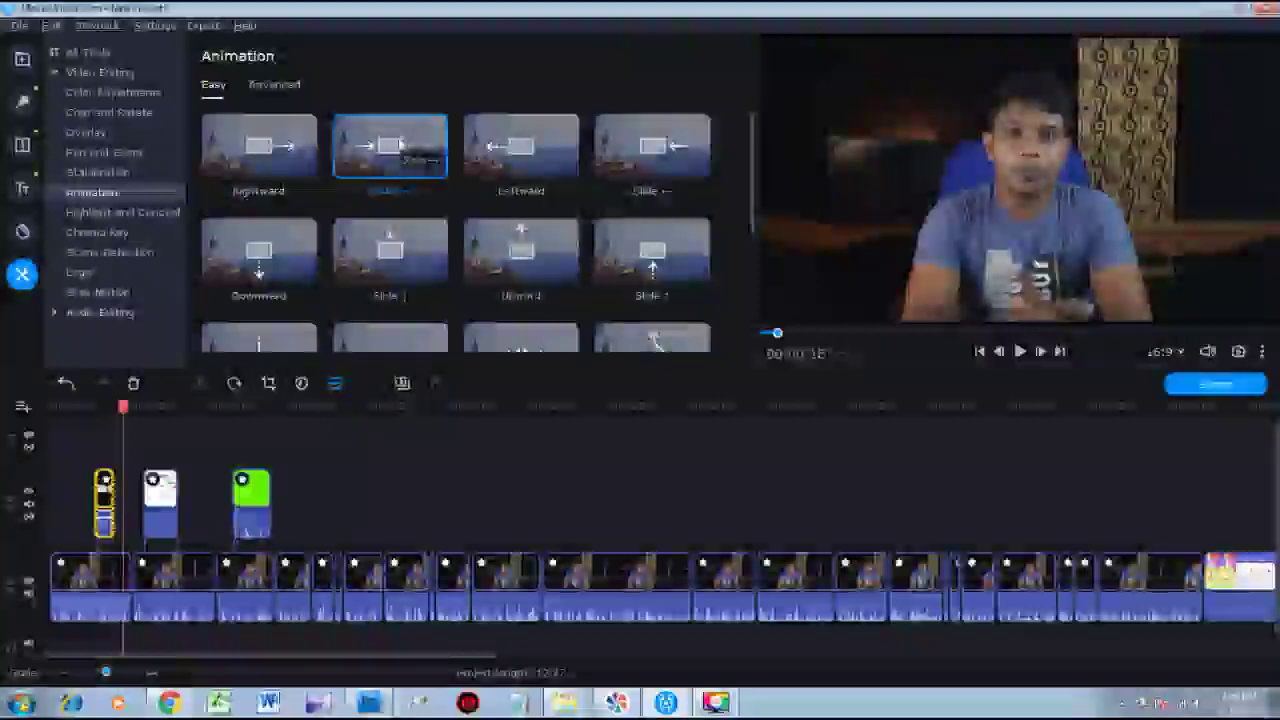
pyautogui.click(378, 158)
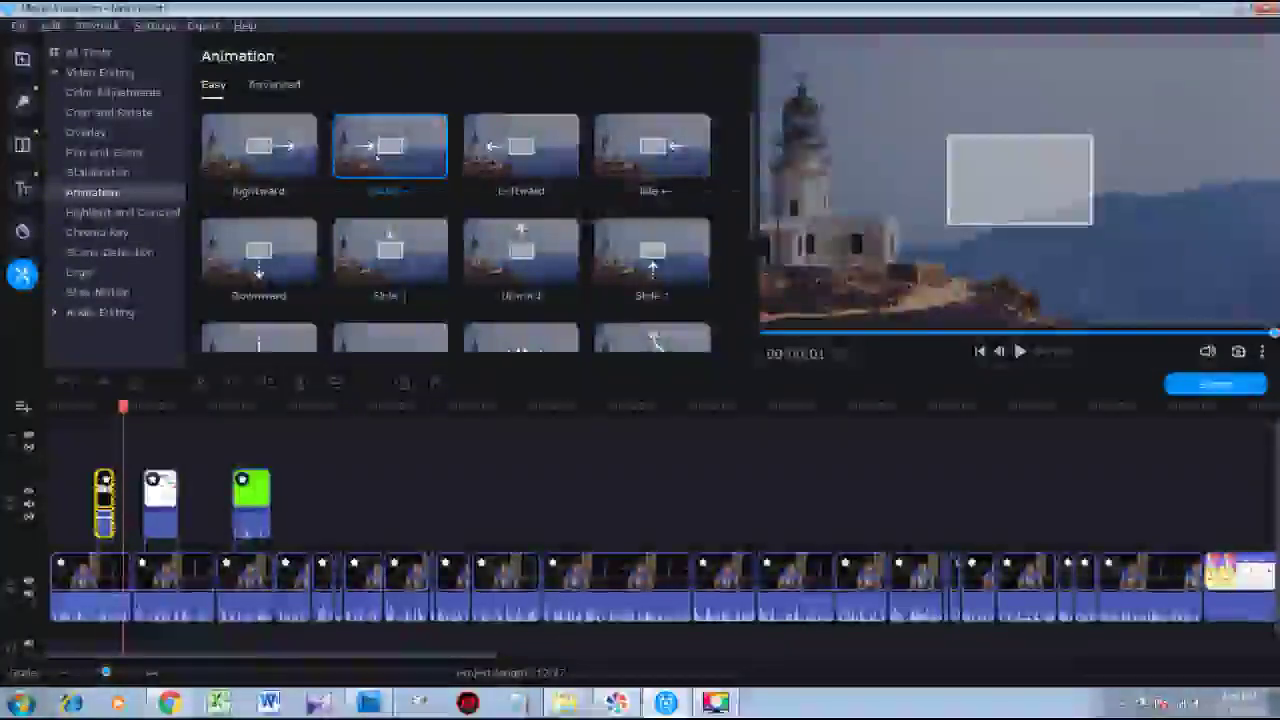
pyautogui.click(104, 500)
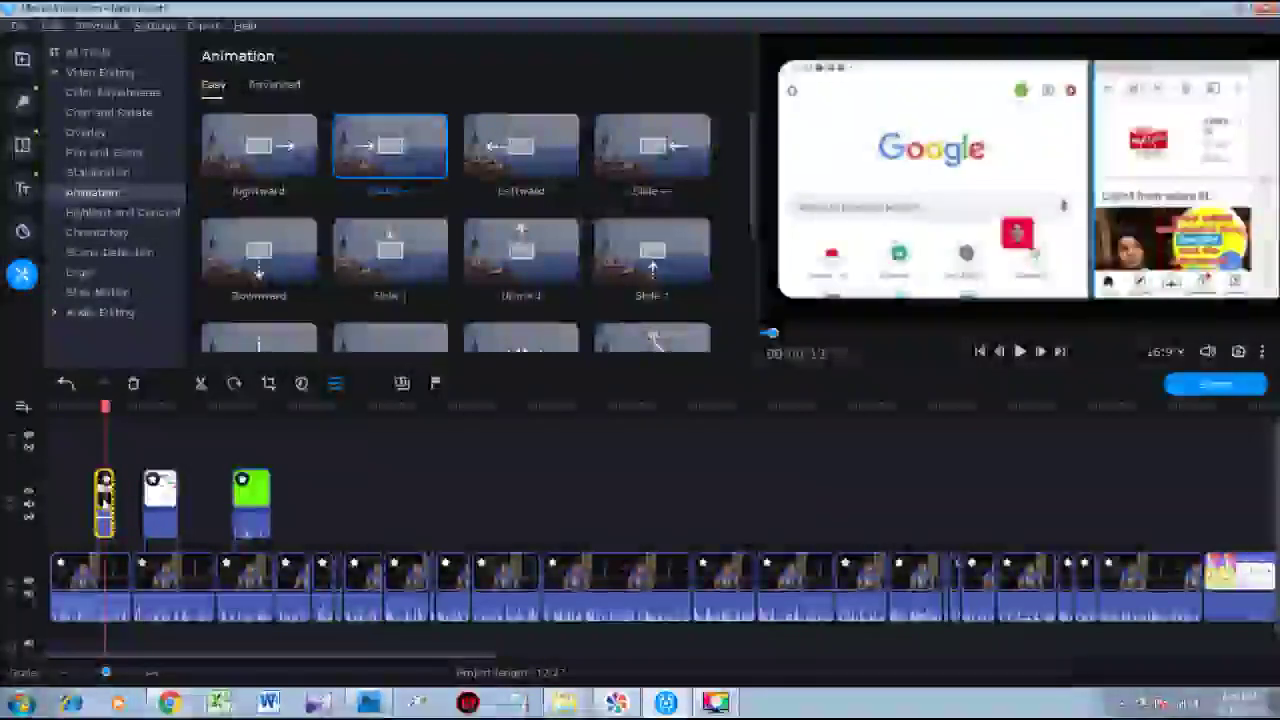
pyautogui.doubleClick(104, 500)
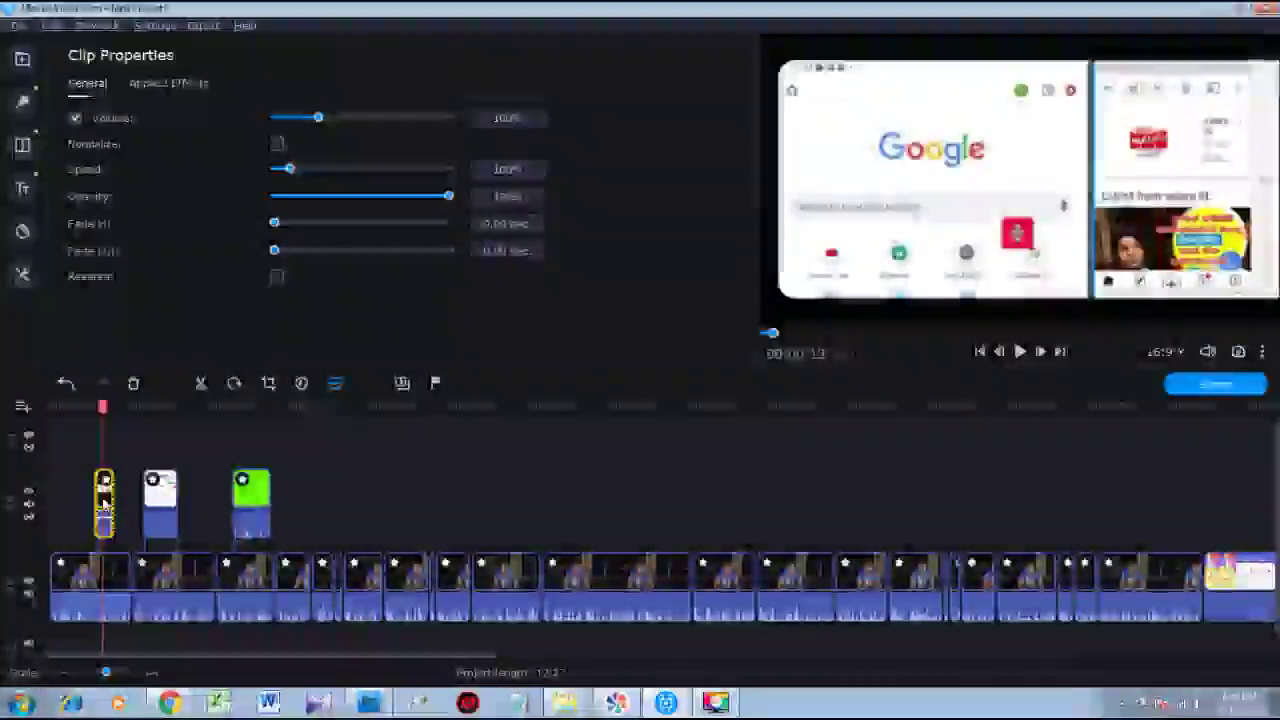
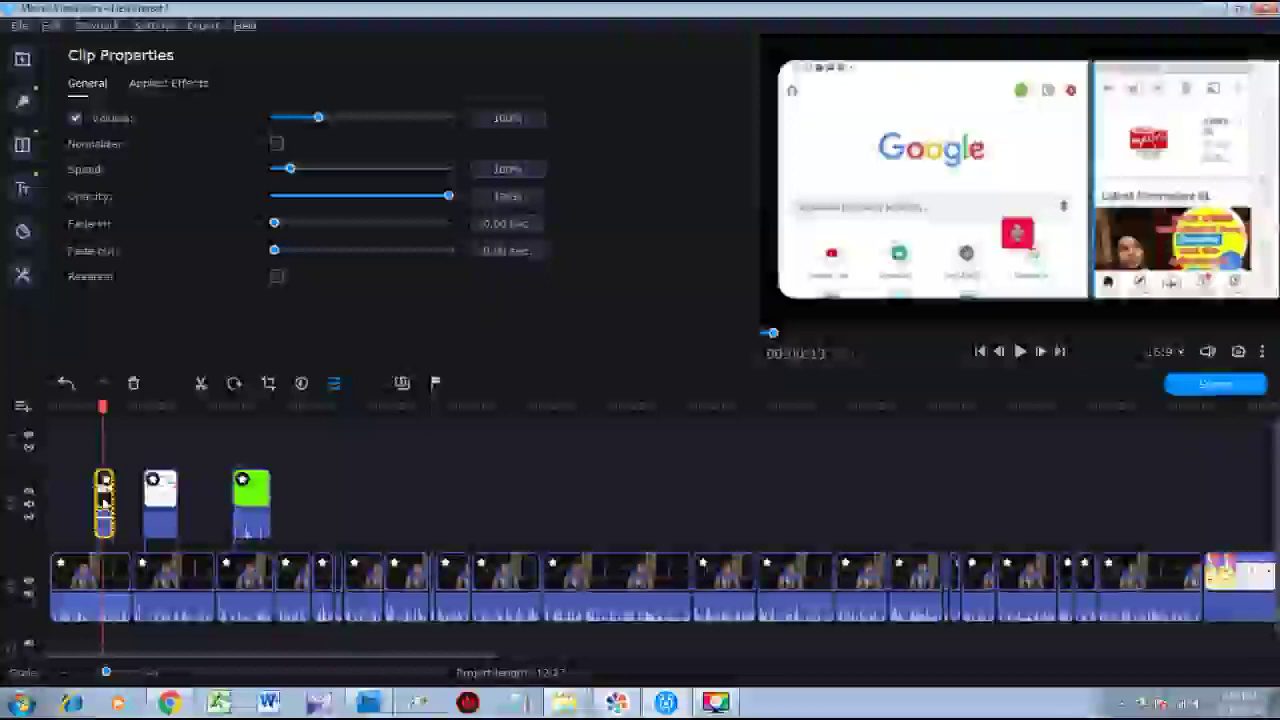
# Browse the opening presenter clip's remaining tools from Highlight and Conceal through Audio Editing, plus the stickers and filters.
pyautogui.click(127, 578)
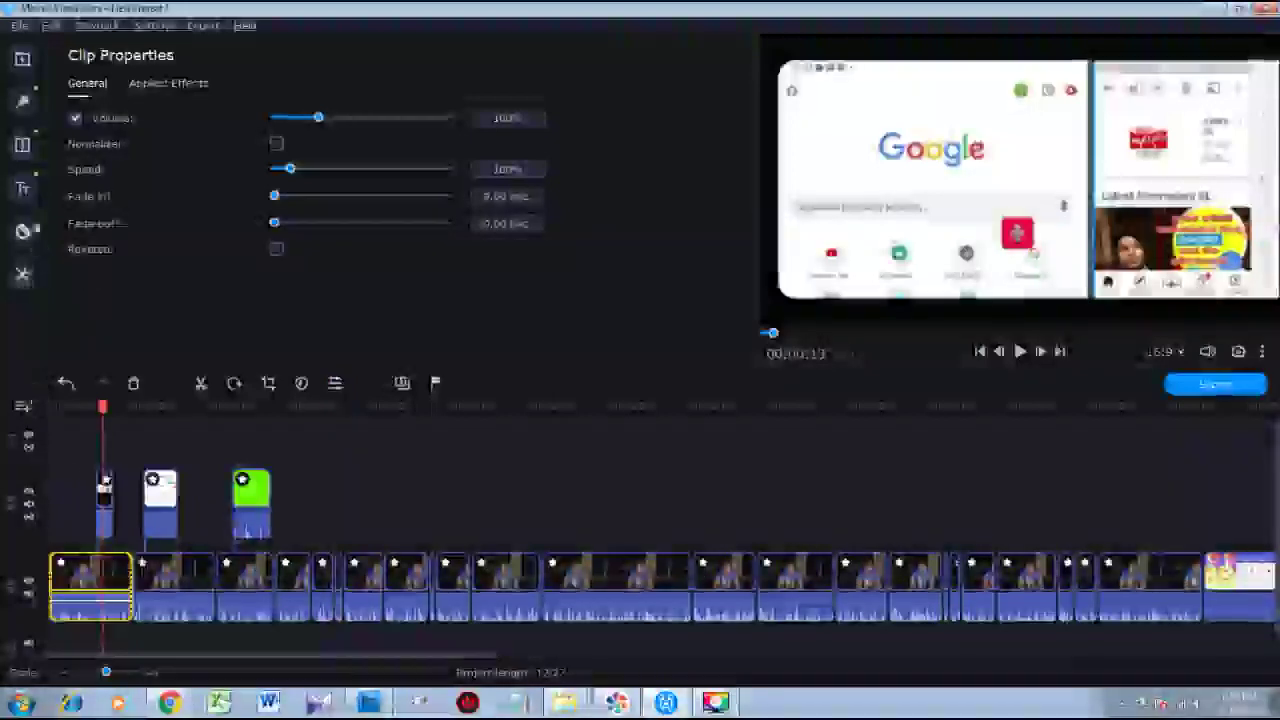
pyautogui.click(23, 274)
pyautogui.click(155, 213)
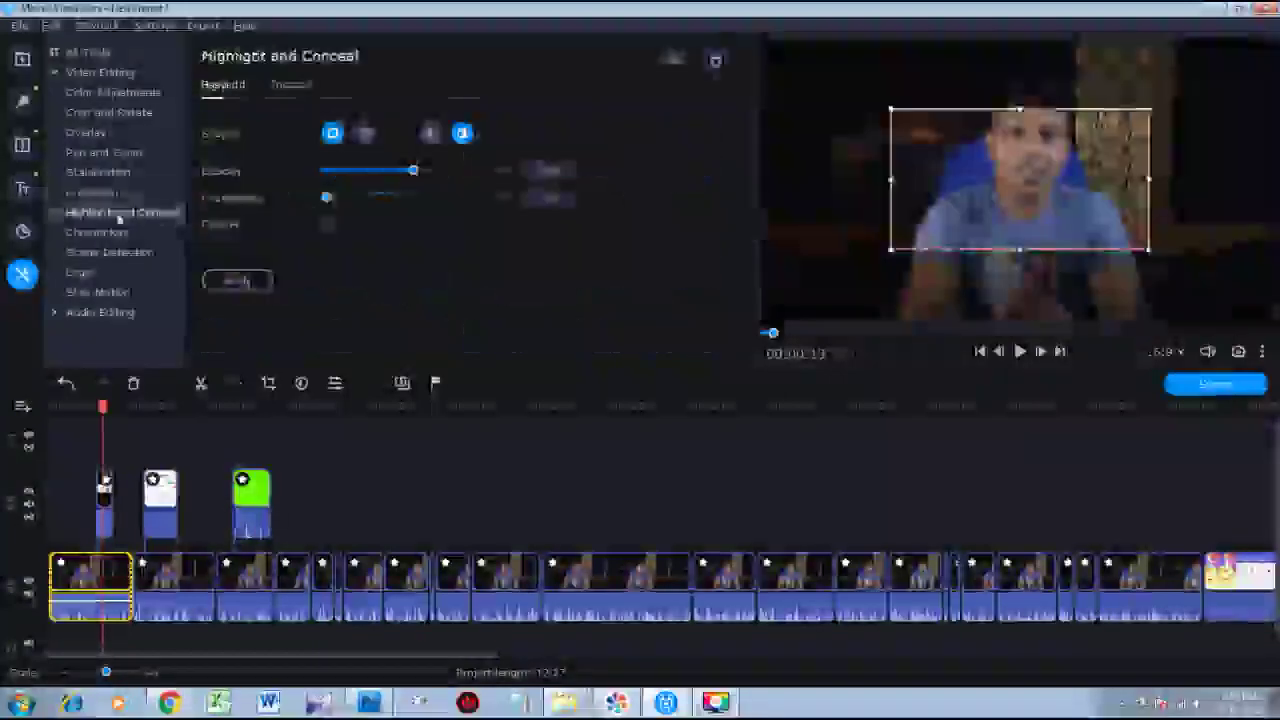
pyautogui.click(85, 232)
pyautogui.click(110, 251)
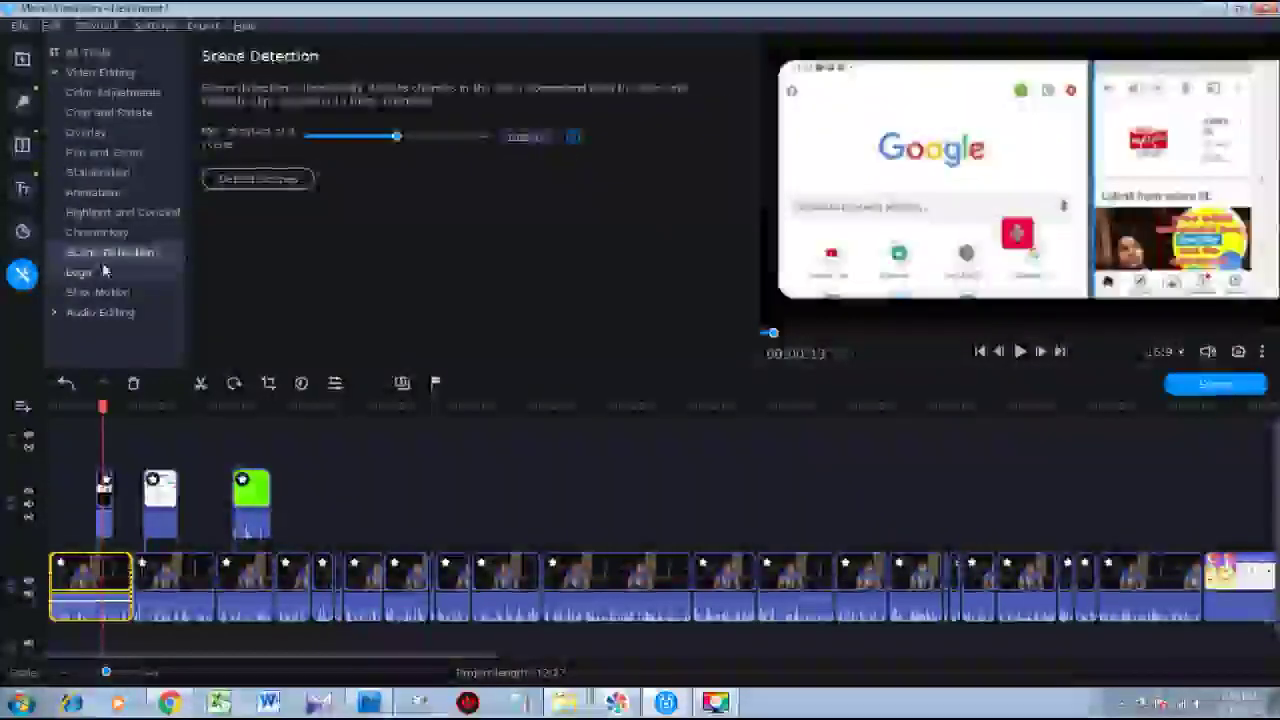
pyautogui.click(103, 272)
pyautogui.click(100, 291)
pyautogui.click(96, 314)
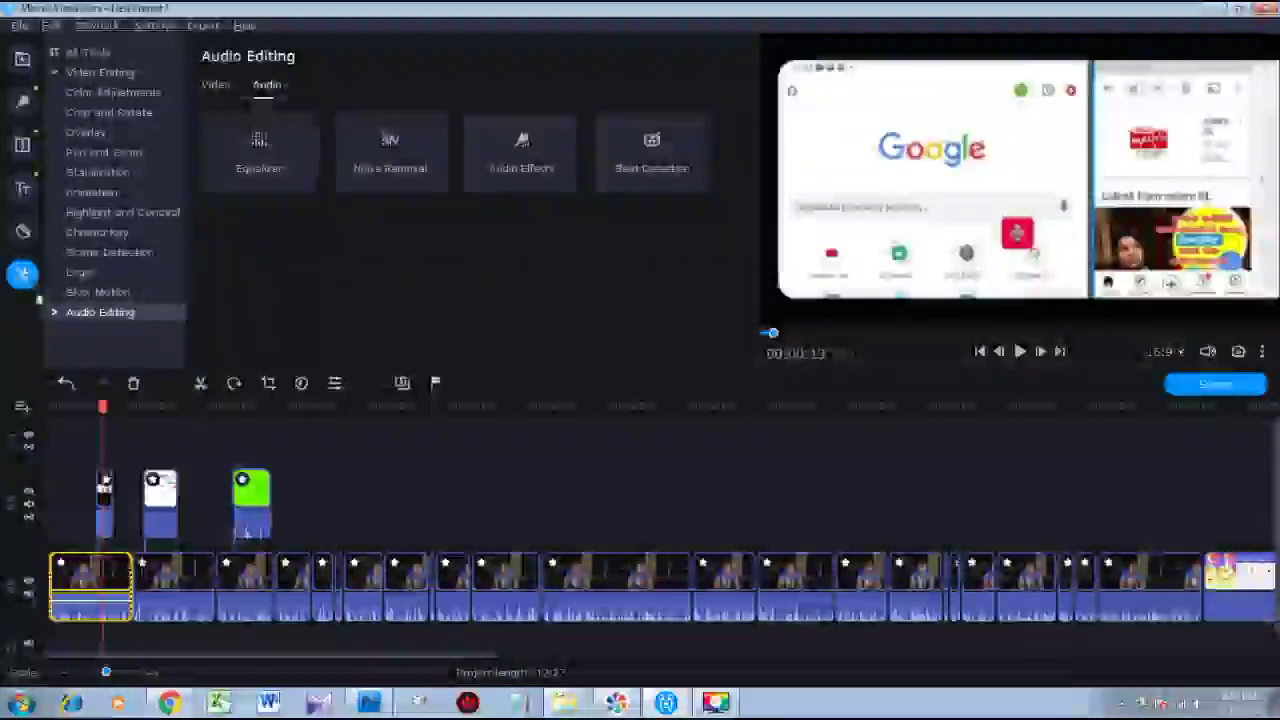
pyautogui.click(22, 231)
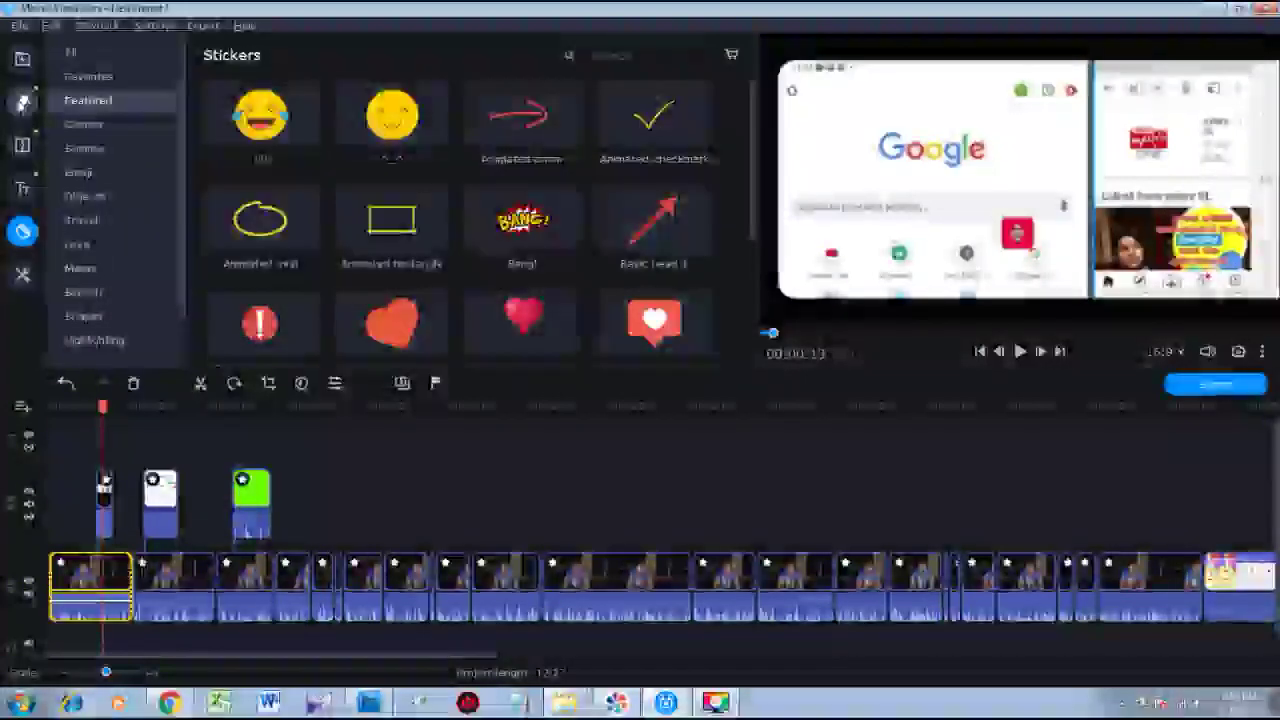
pyautogui.click(22, 101)
# Preview featured transitions including Disintegrate, Fade to black, Ken Burns - smooth, Parallax and Ripple - smooth.
pyautogui.click(22, 145)
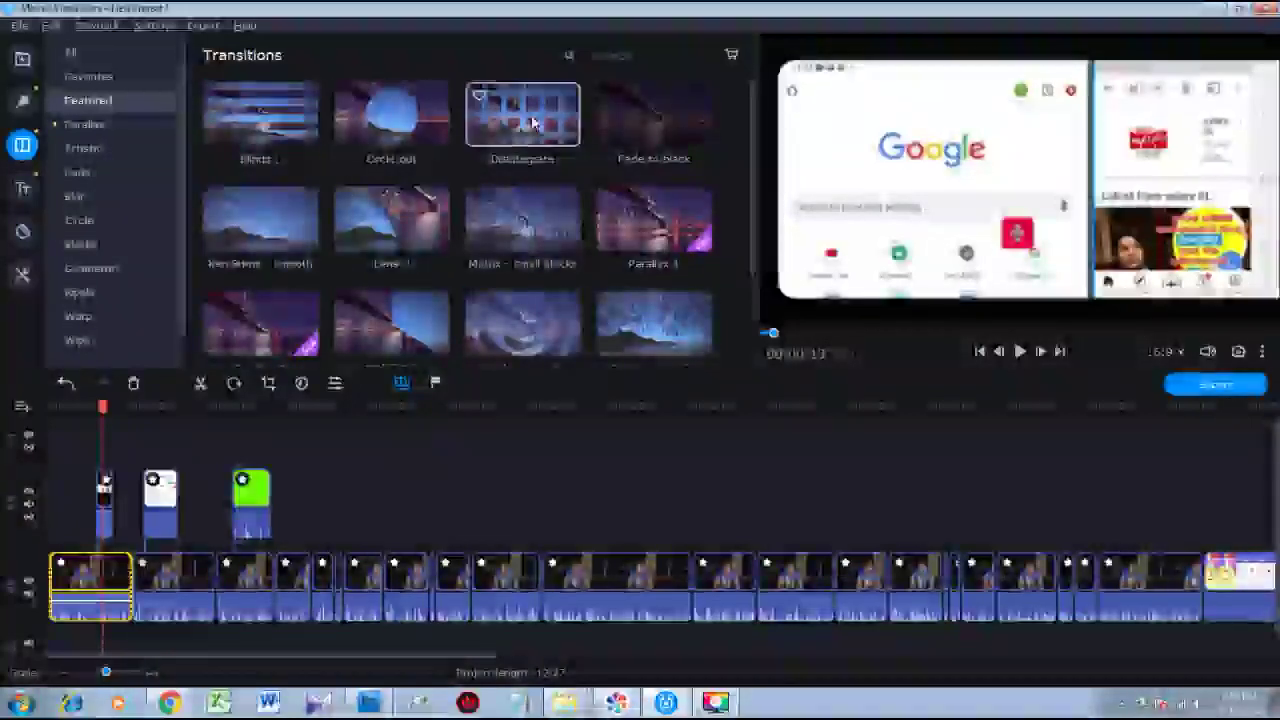
pyautogui.click(532, 122)
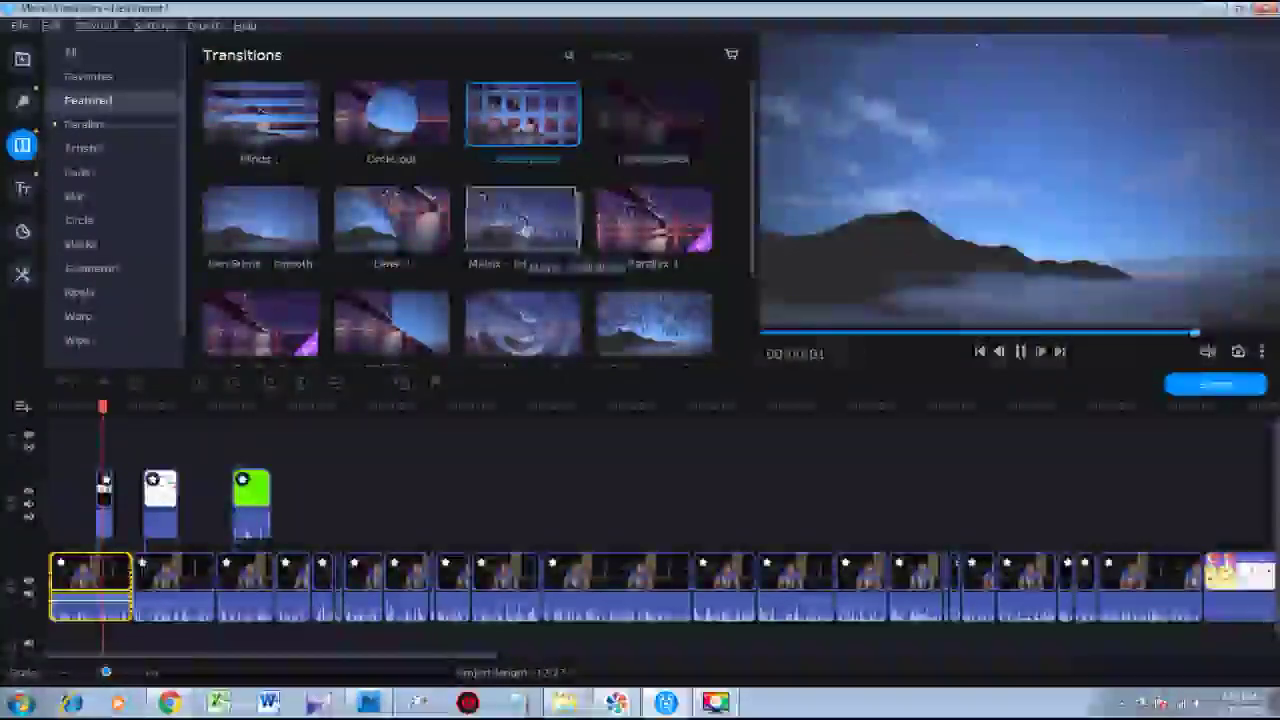
pyautogui.click(640, 140)
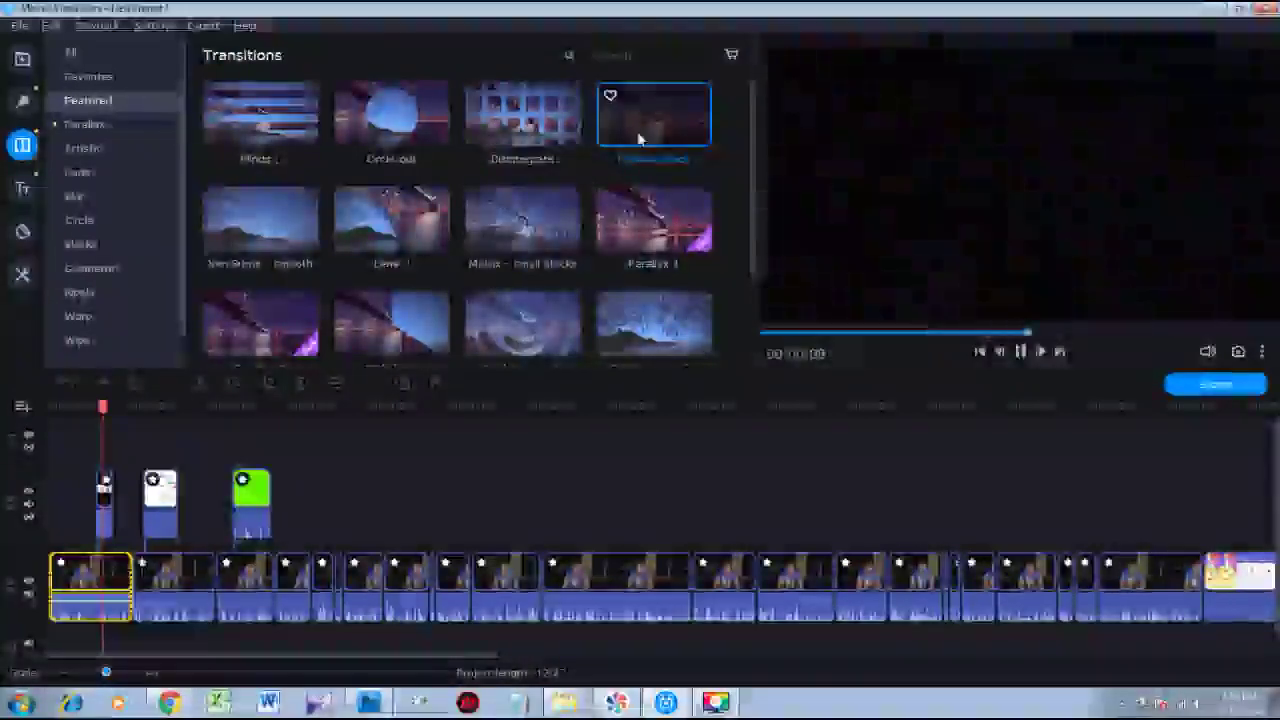
pyautogui.click(260, 222)
pyautogui.scroll(-2, 560, 189)
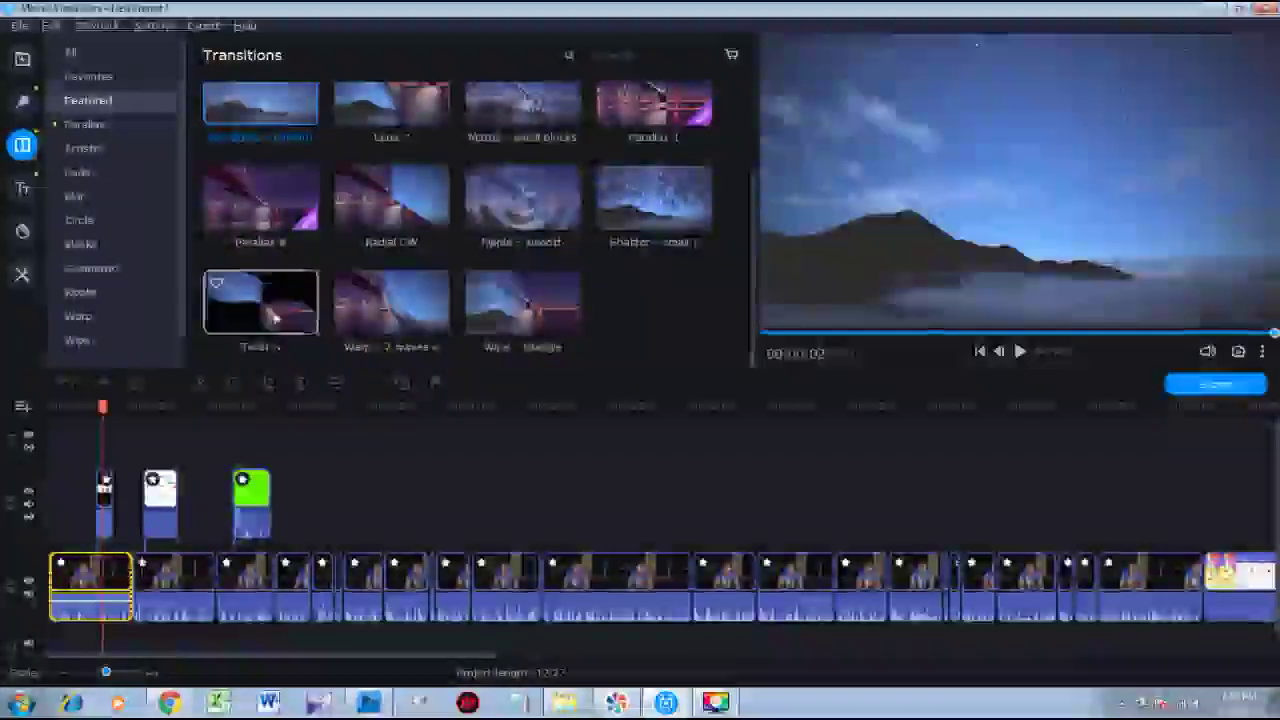
pyautogui.click(265, 195)
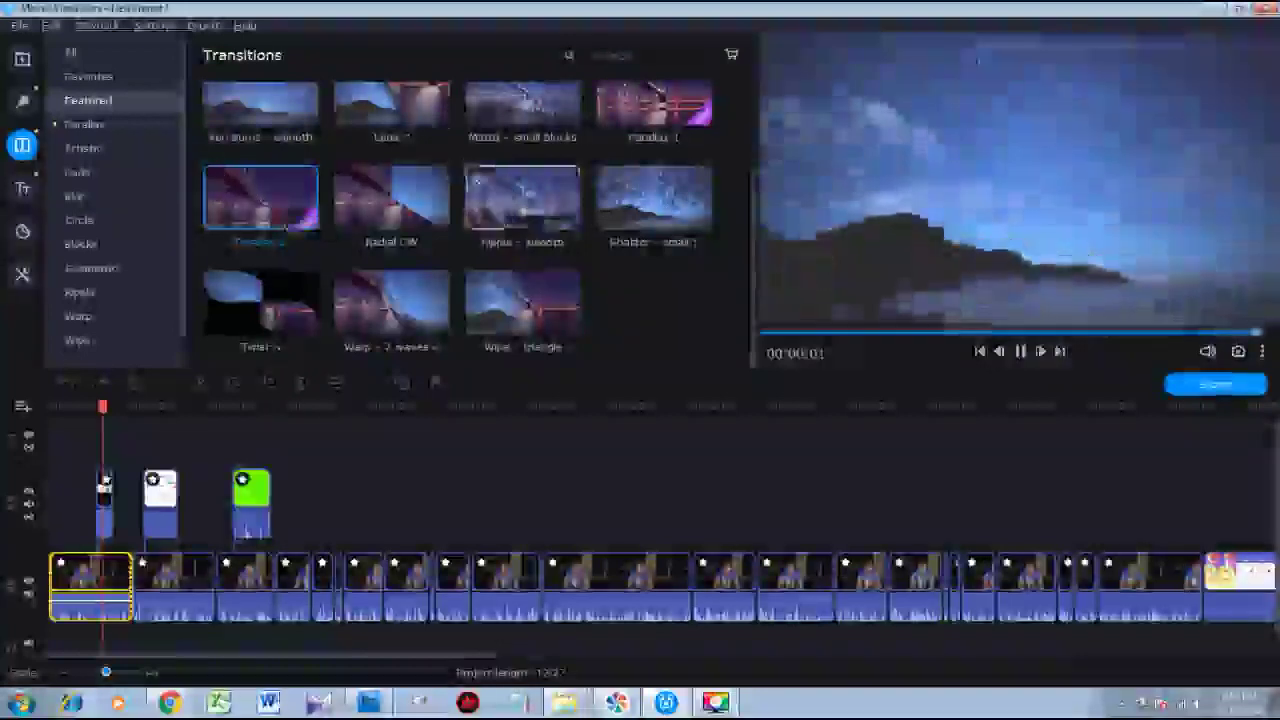
pyautogui.click(525, 210)
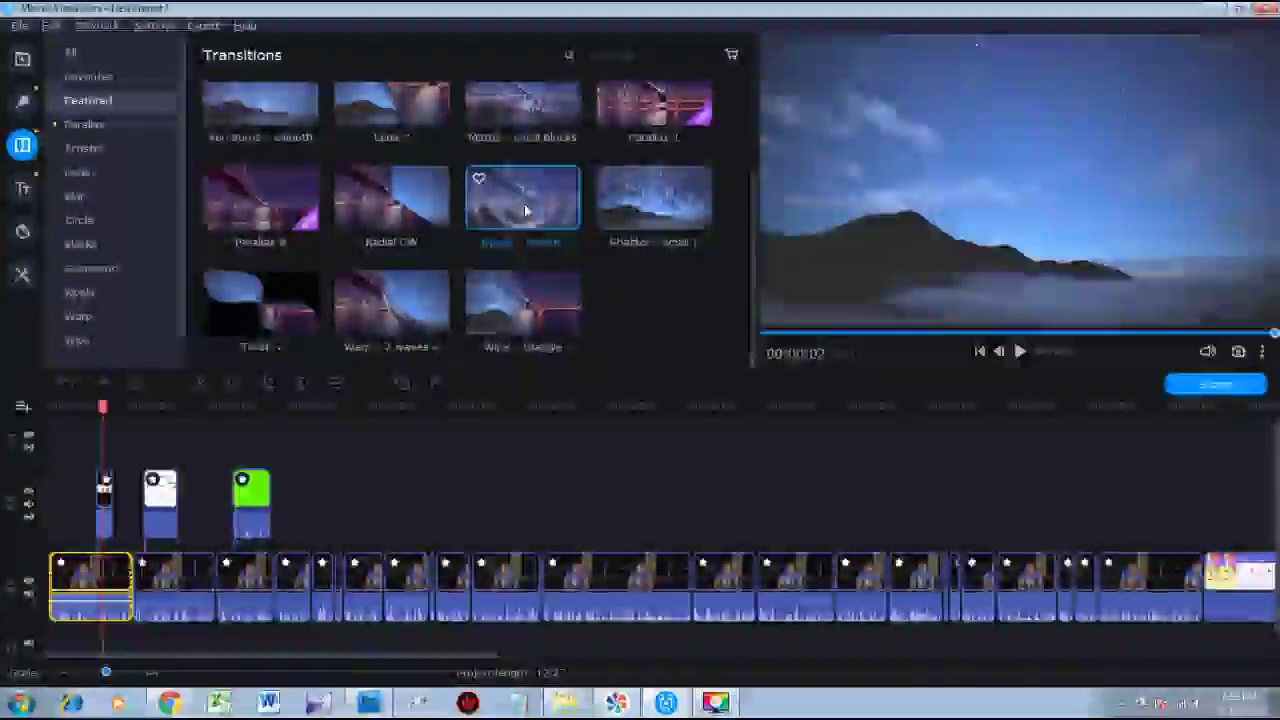
# Preview the featured Shatter transition, add it between the first two presenter clips, and play back the join.
pyautogui.press('Right')
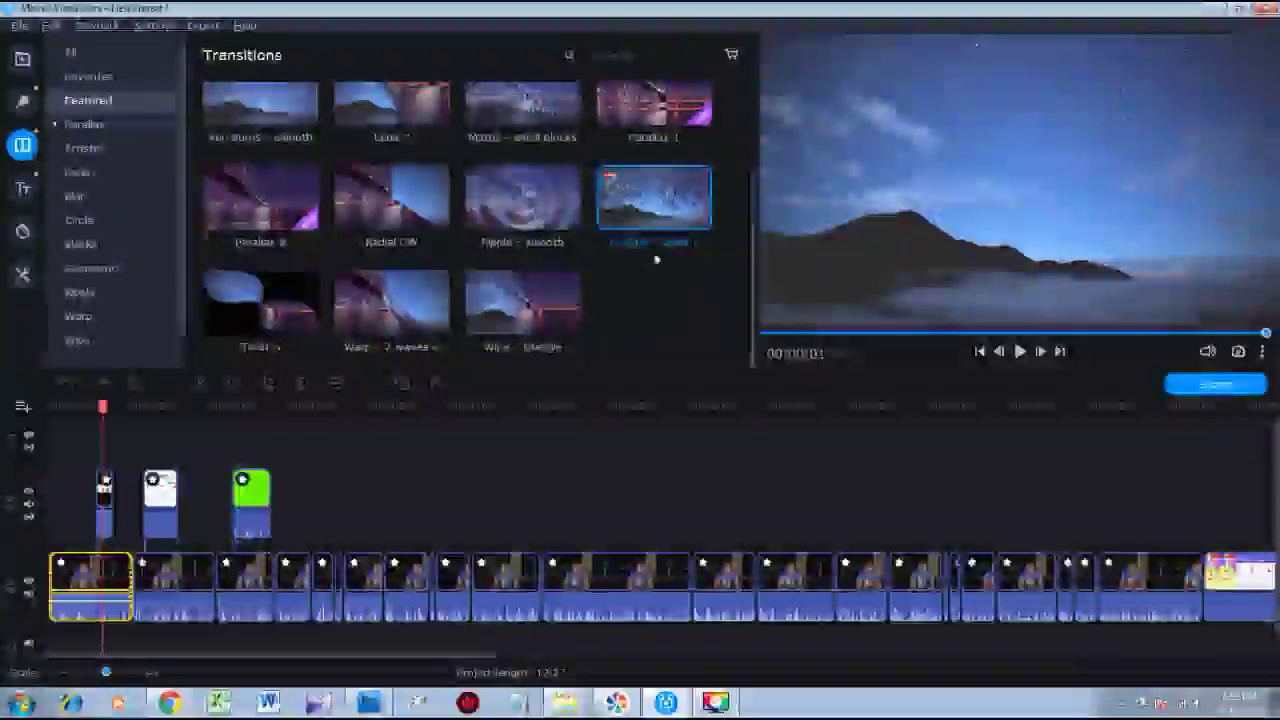
pyautogui.moveTo(654, 200); pyautogui.dragTo(85, 565)
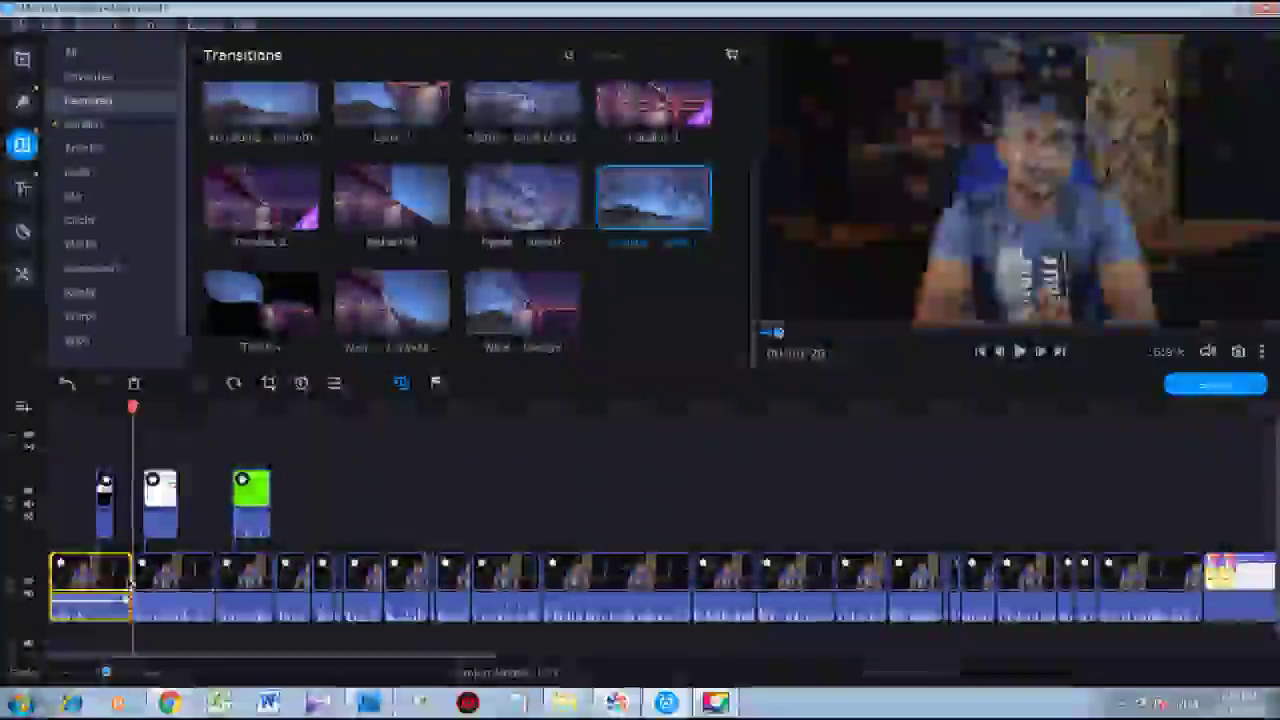
pyautogui.moveTo(132, 407); pyautogui.dragTo(104, 407)
pyautogui.press('space')
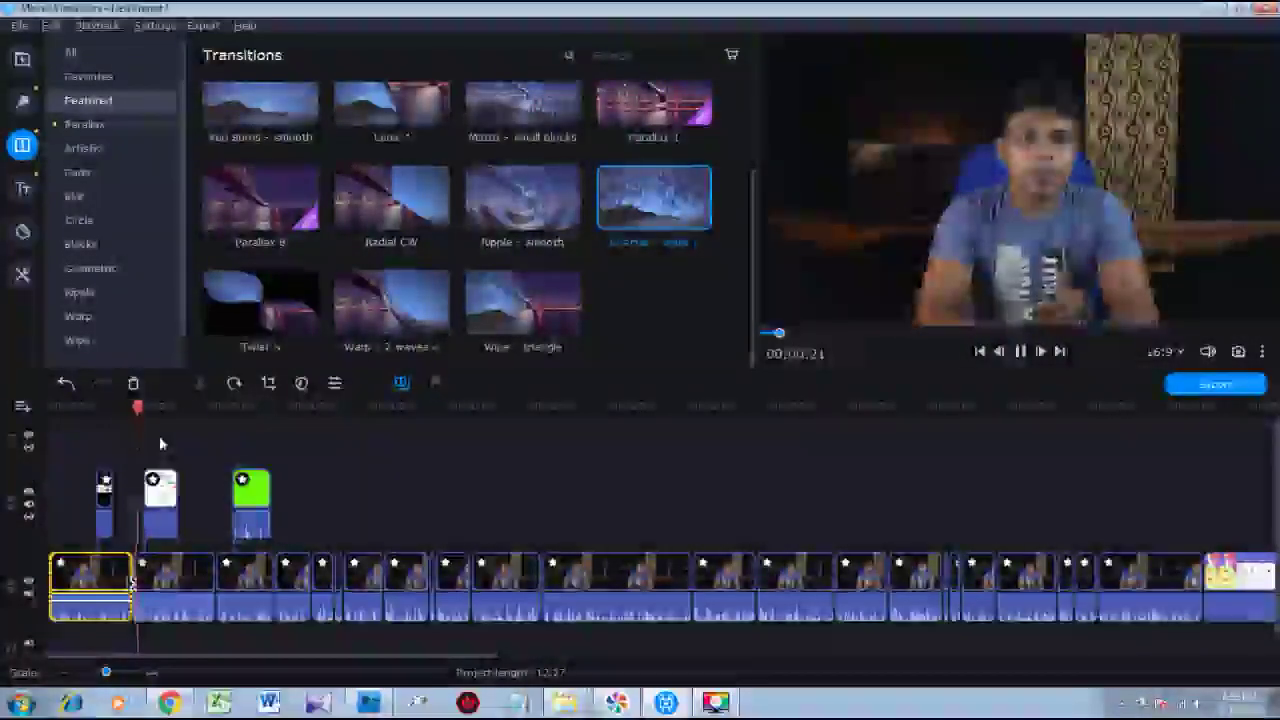
pyautogui.press('space')
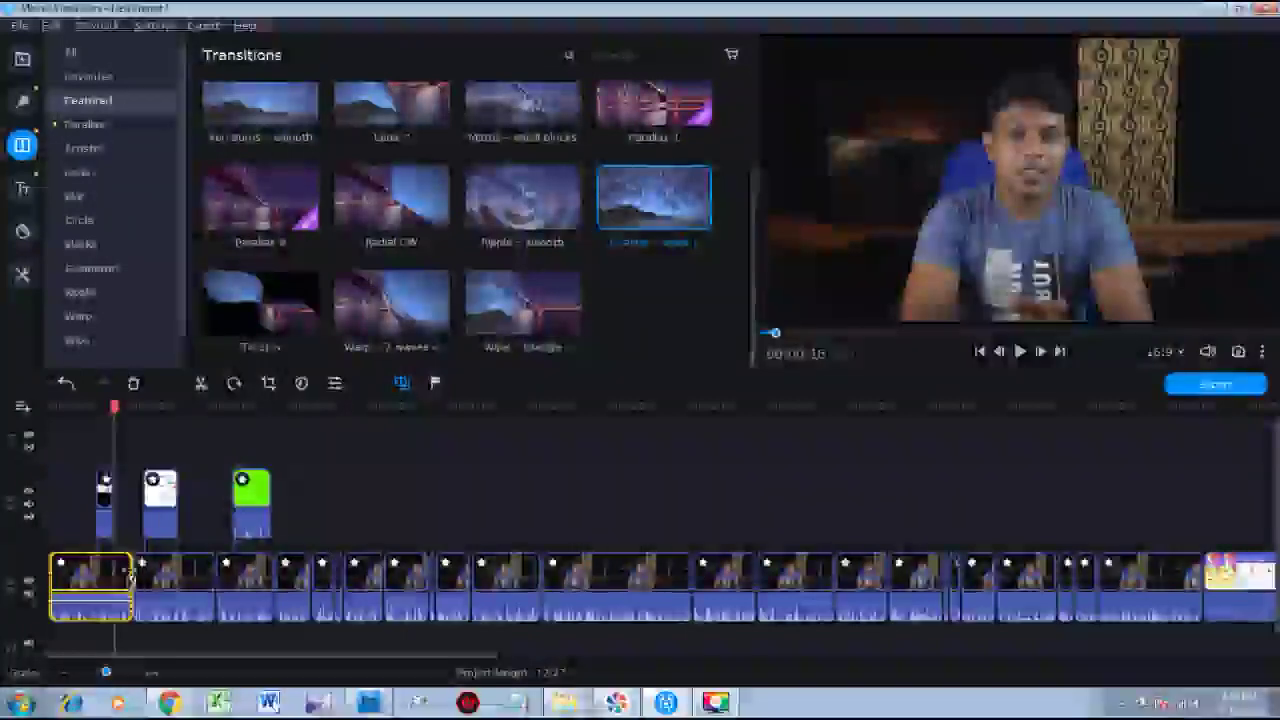
pyautogui.press('space')
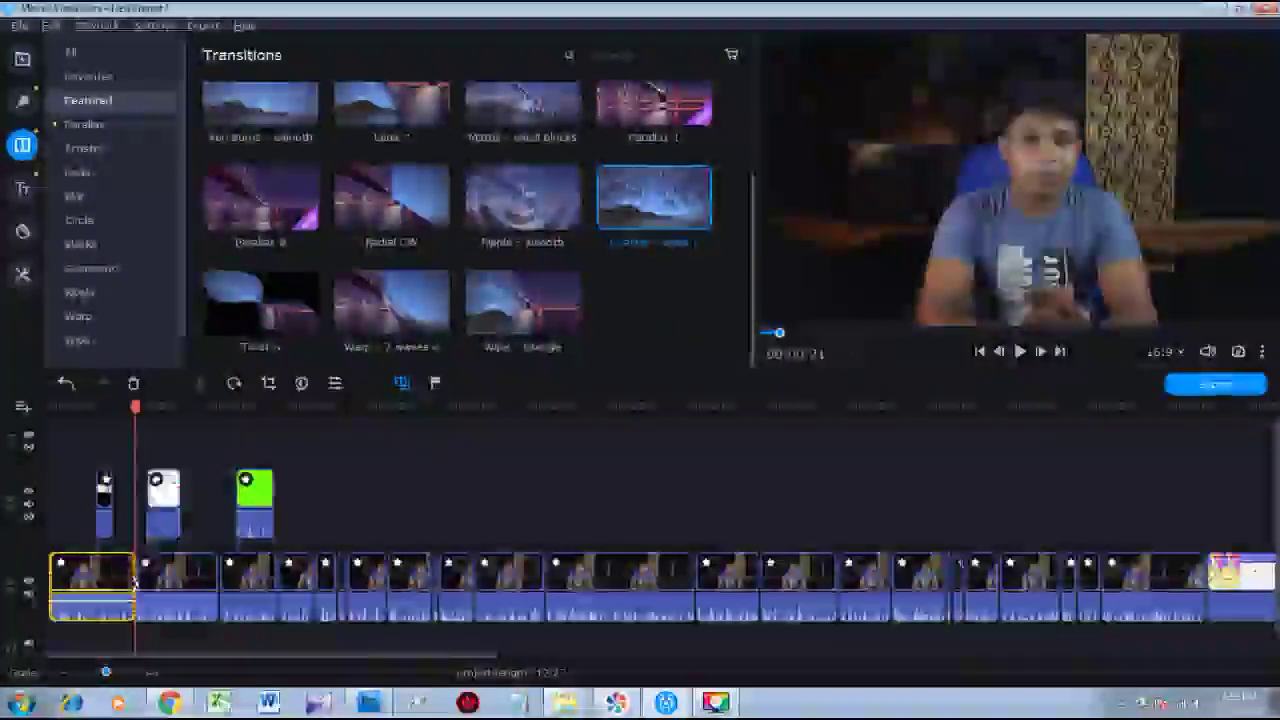
pyautogui.press('space')
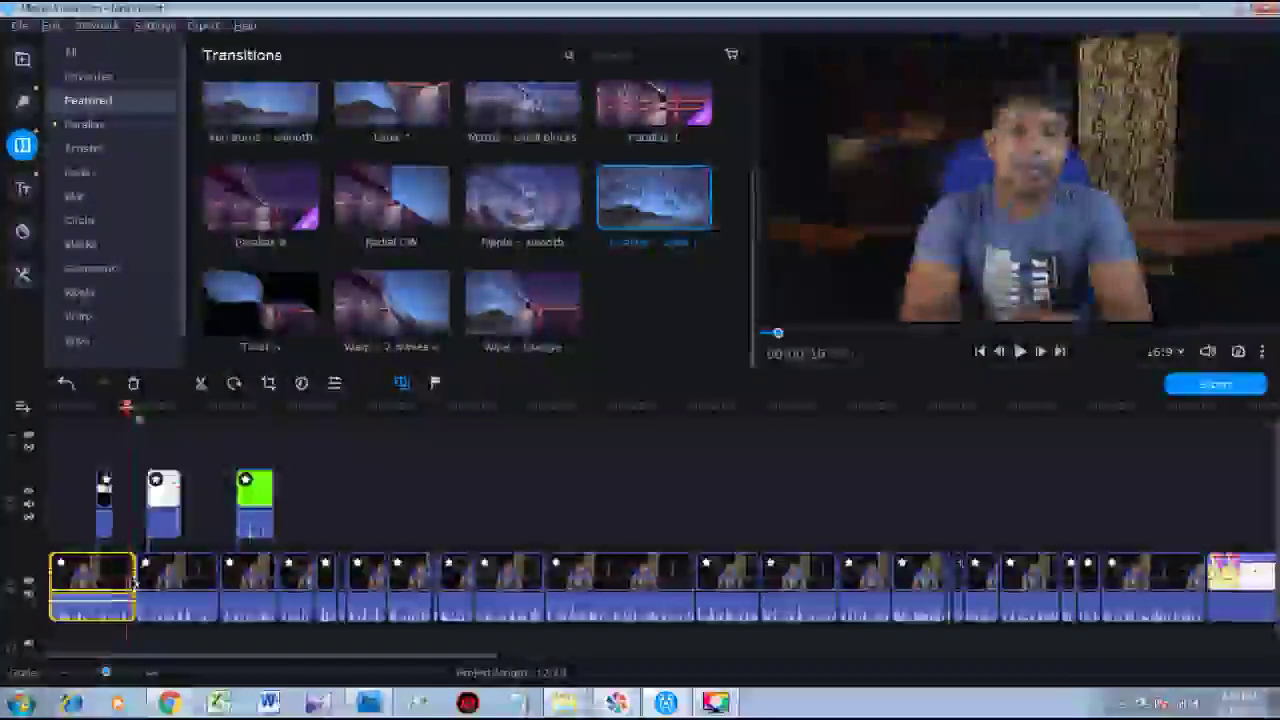
pyautogui.press('space')
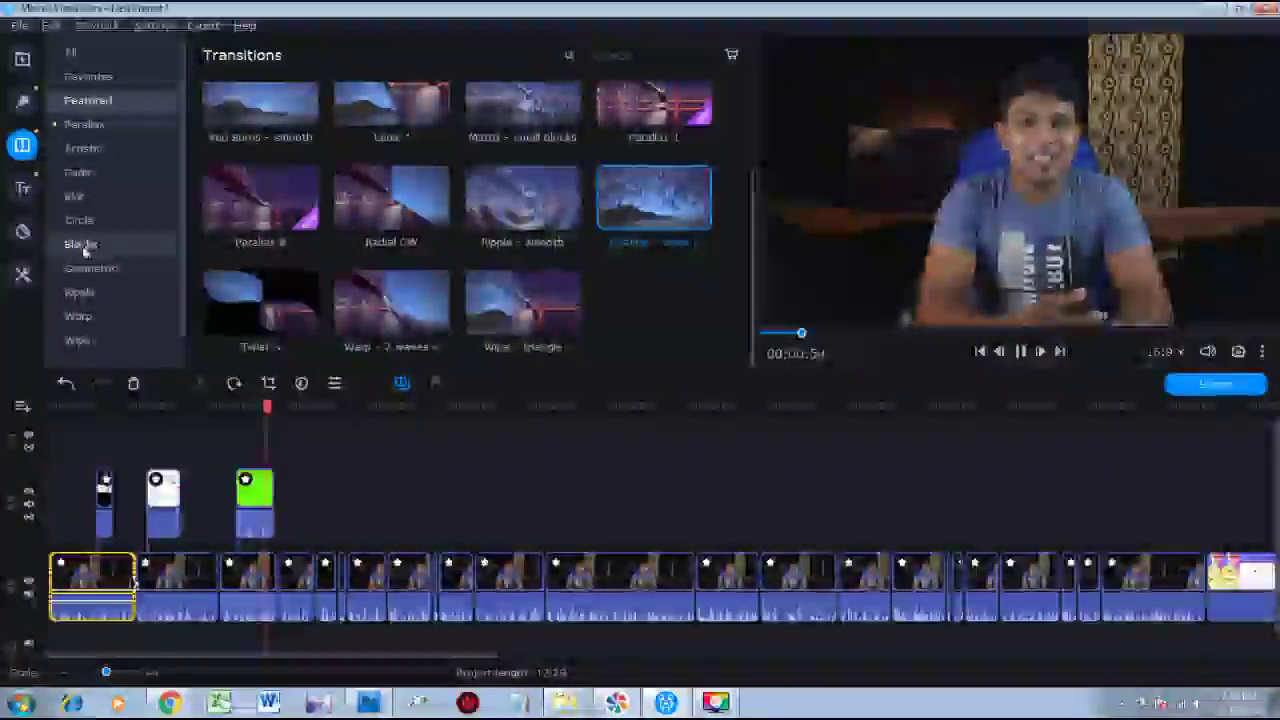
# Browse the featured and favorite filters, the transitions and the featured titles while the video plays.
pyautogui.click(22, 101)
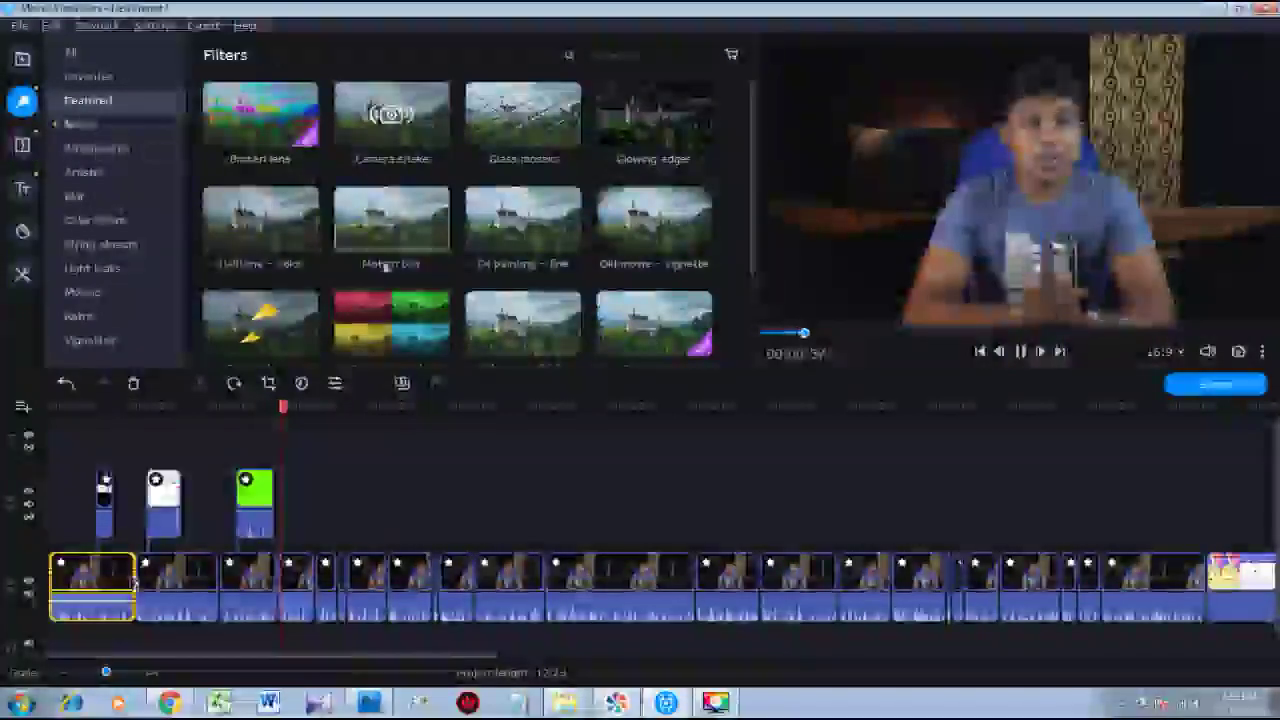
pyautogui.scroll(-3, 258, 228)
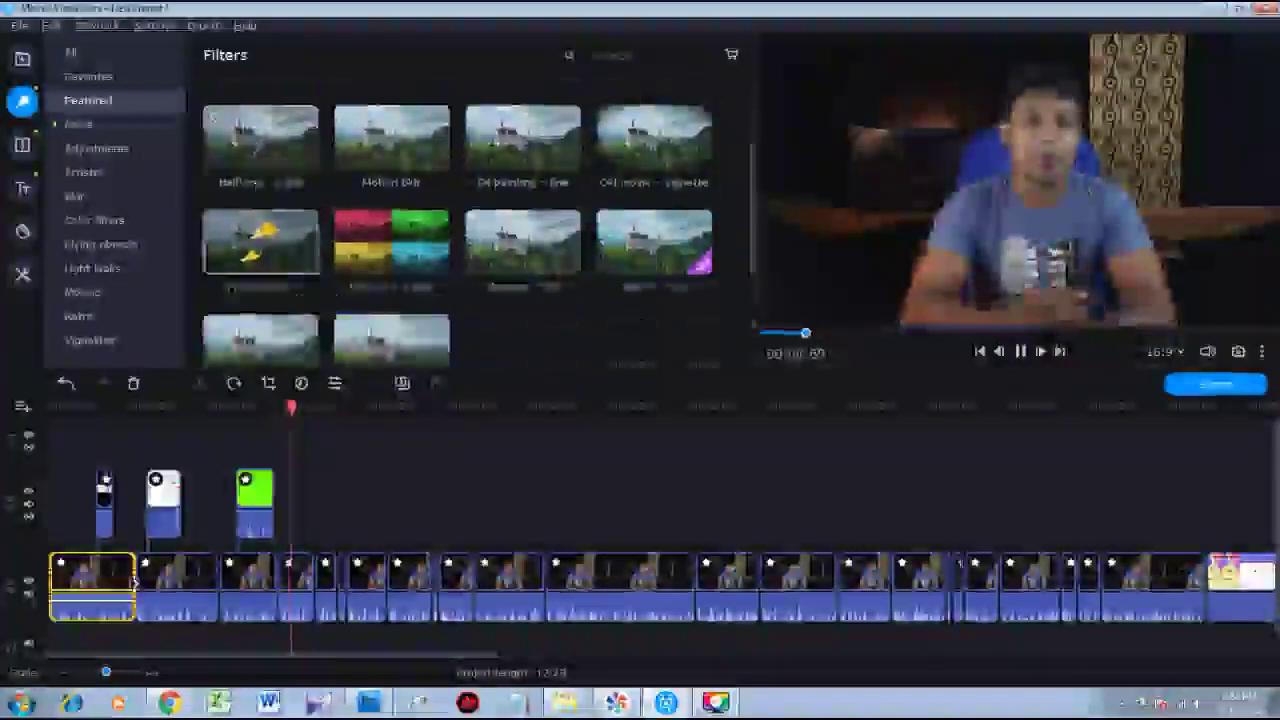
pyautogui.click(88, 76)
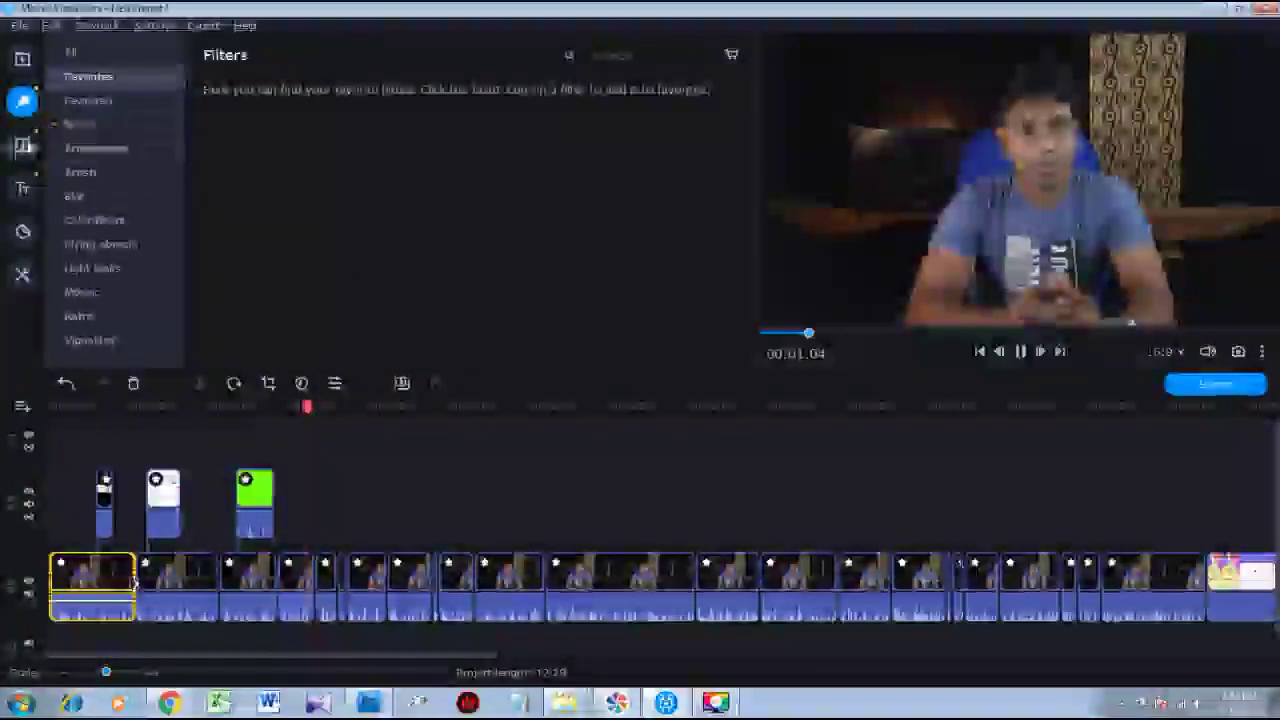
pyautogui.click(22, 145)
pyautogui.click(22, 188)
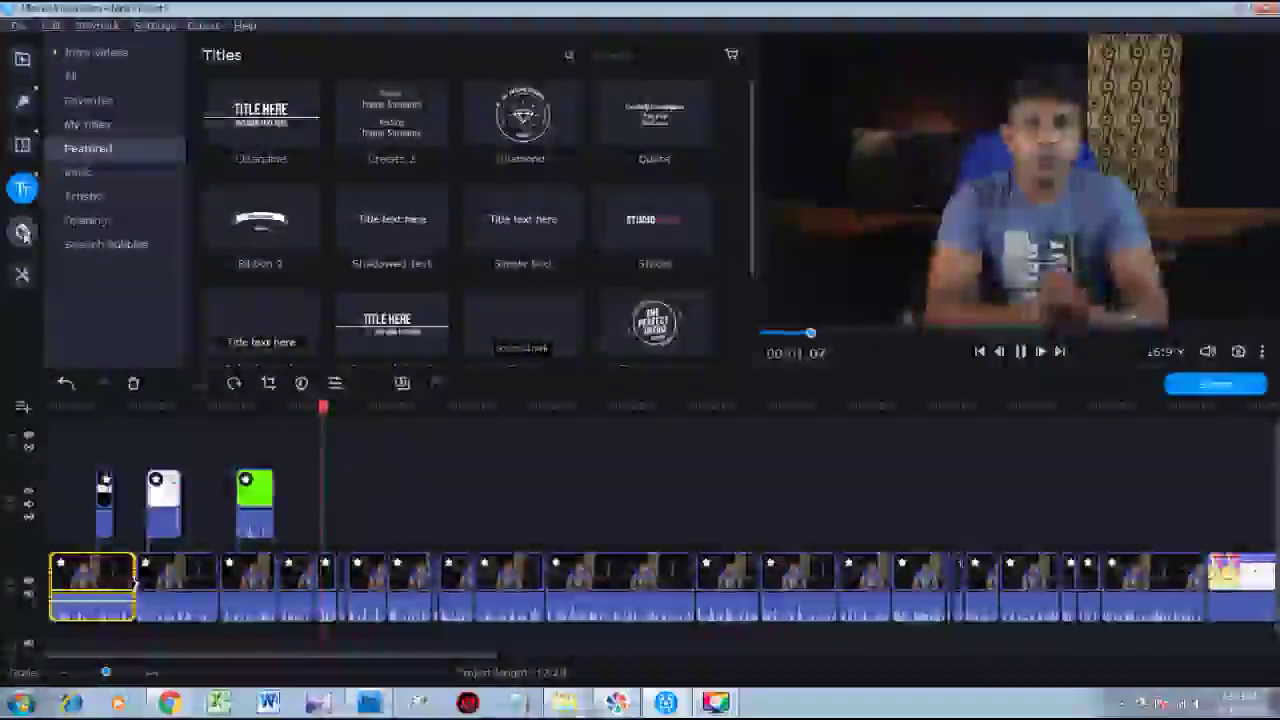
pyautogui.press('space')
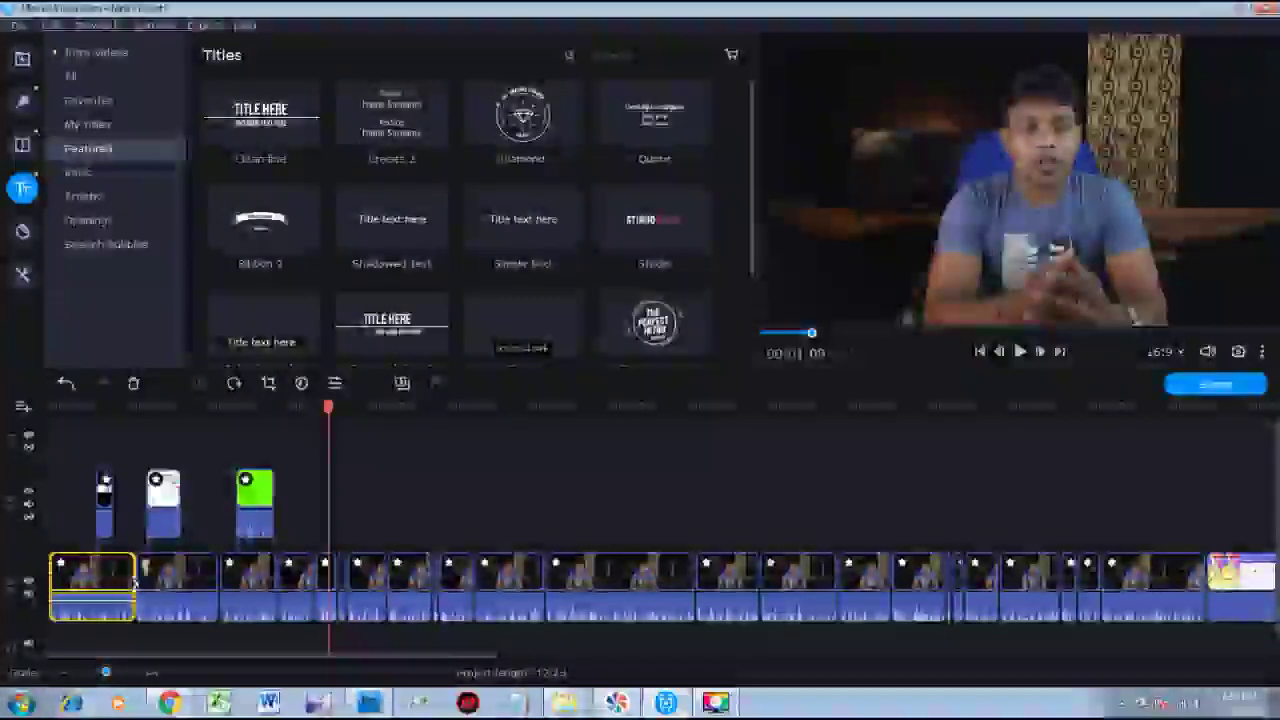
# Split the opening presenter clip at 5 seconds and insert the featured Studio title at the cut.
pyautogui.click(76, 569)
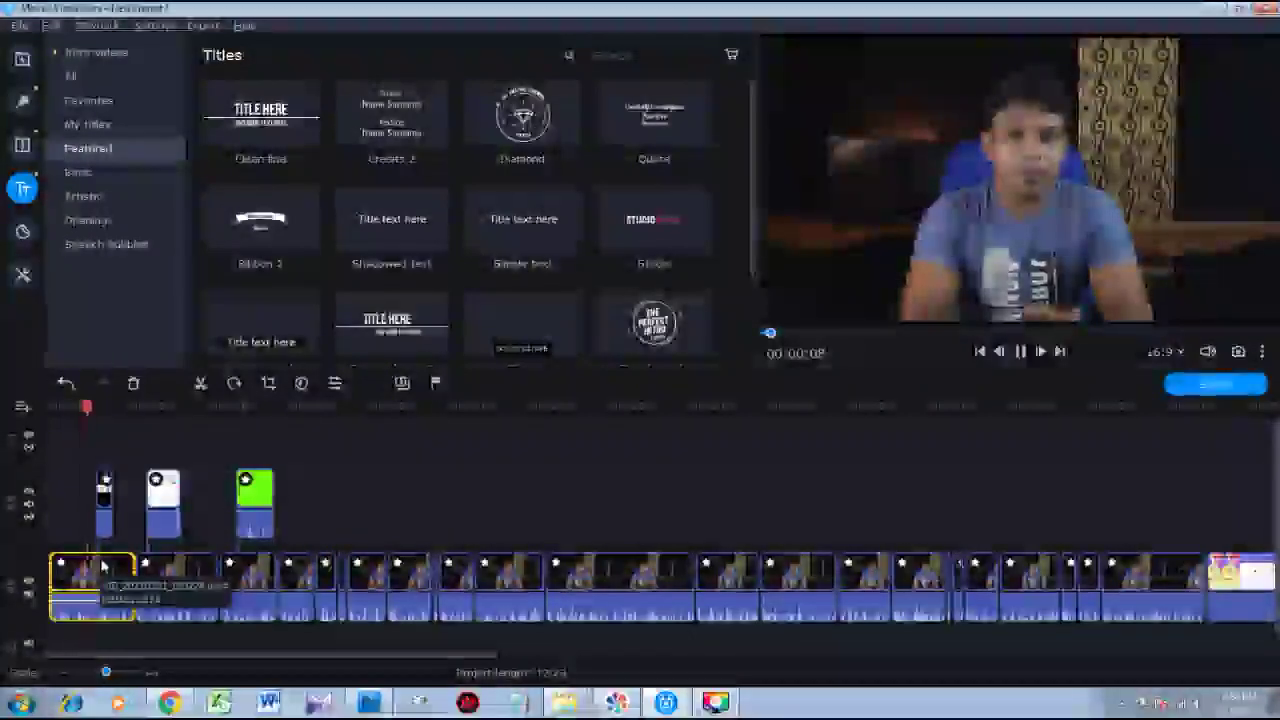
pyautogui.press('space')
pyautogui.moveTo(88, 406); pyautogui.dragTo(62, 406)
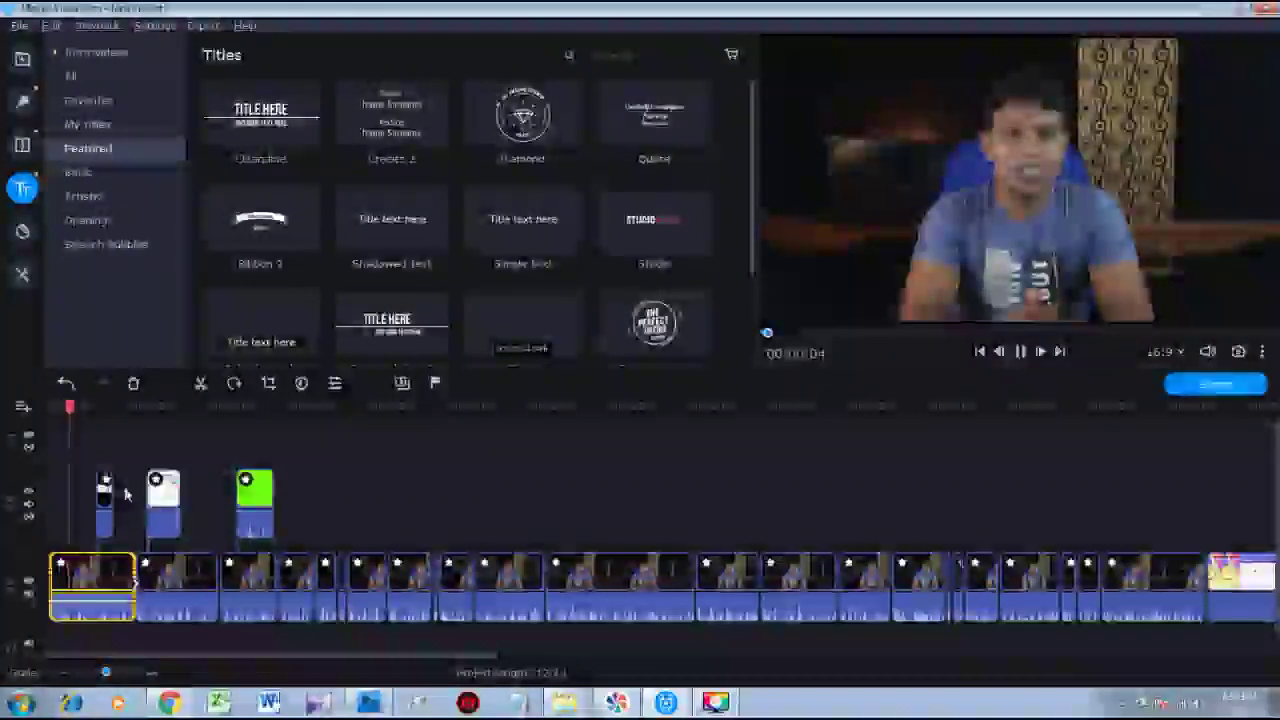
pyautogui.click(200, 383)
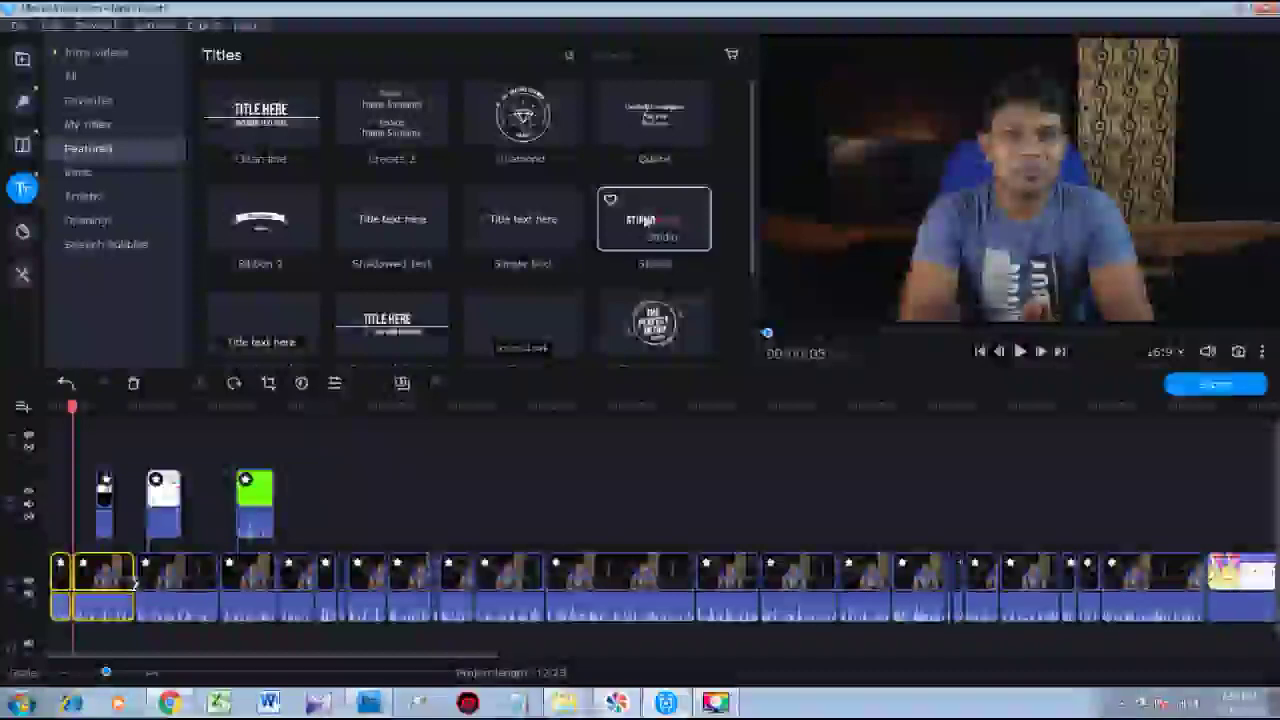
pyautogui.click(645, 222)
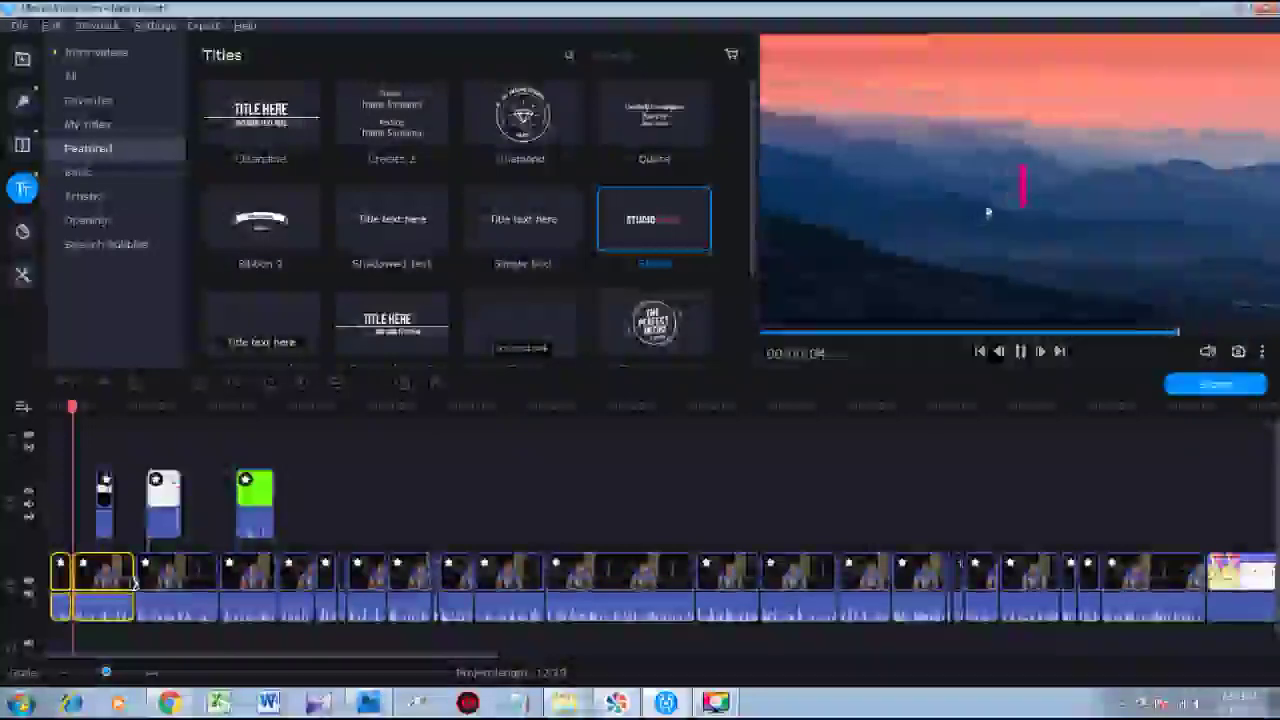
pyautogui.moveTo(654, 222); pyautogui.dragTo(70, 540)
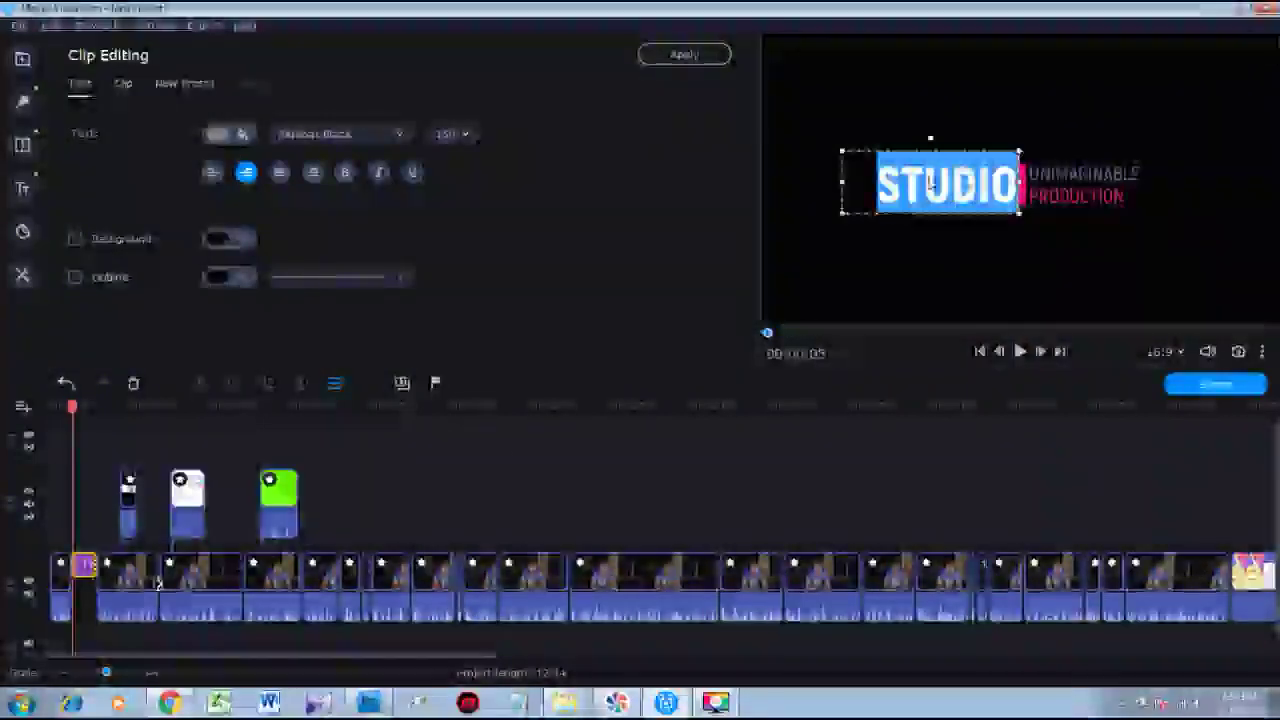
# Replace the title's STUDIO text with "SALARA SL" and widen its text box so it fits on one line.
pyautogui.press('BackSpace')
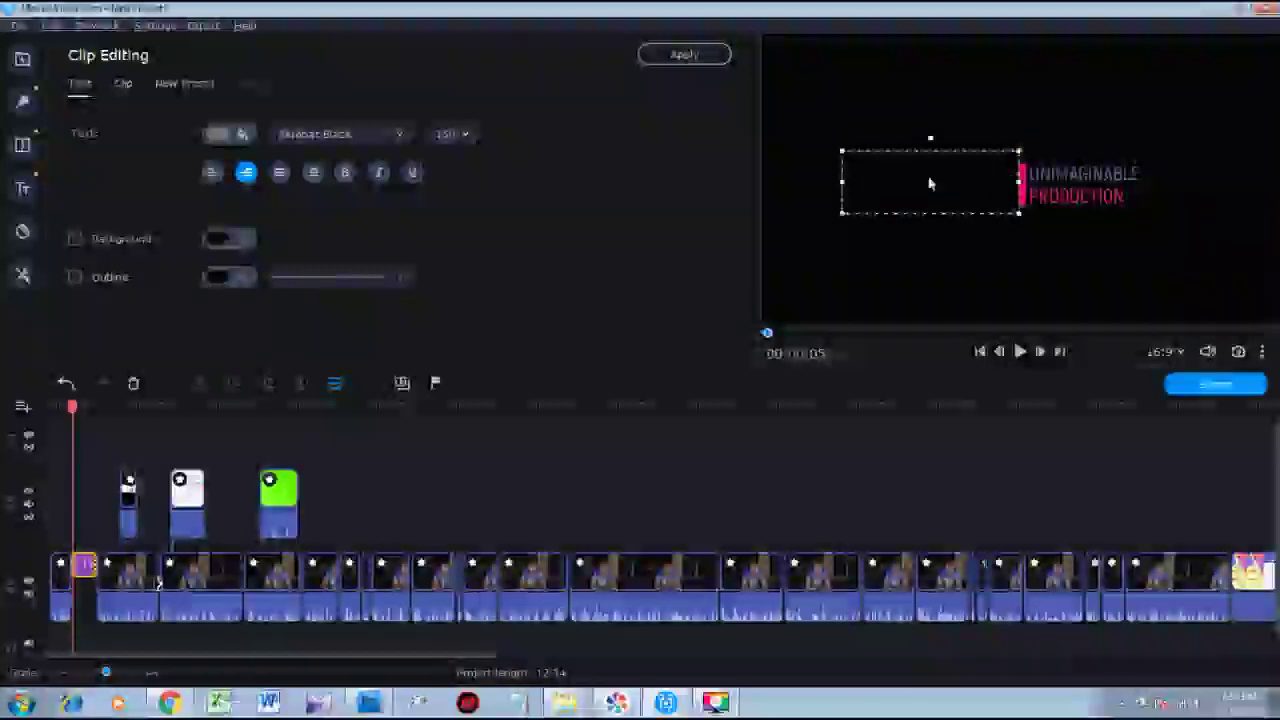
pyautogui.write('SALARR')
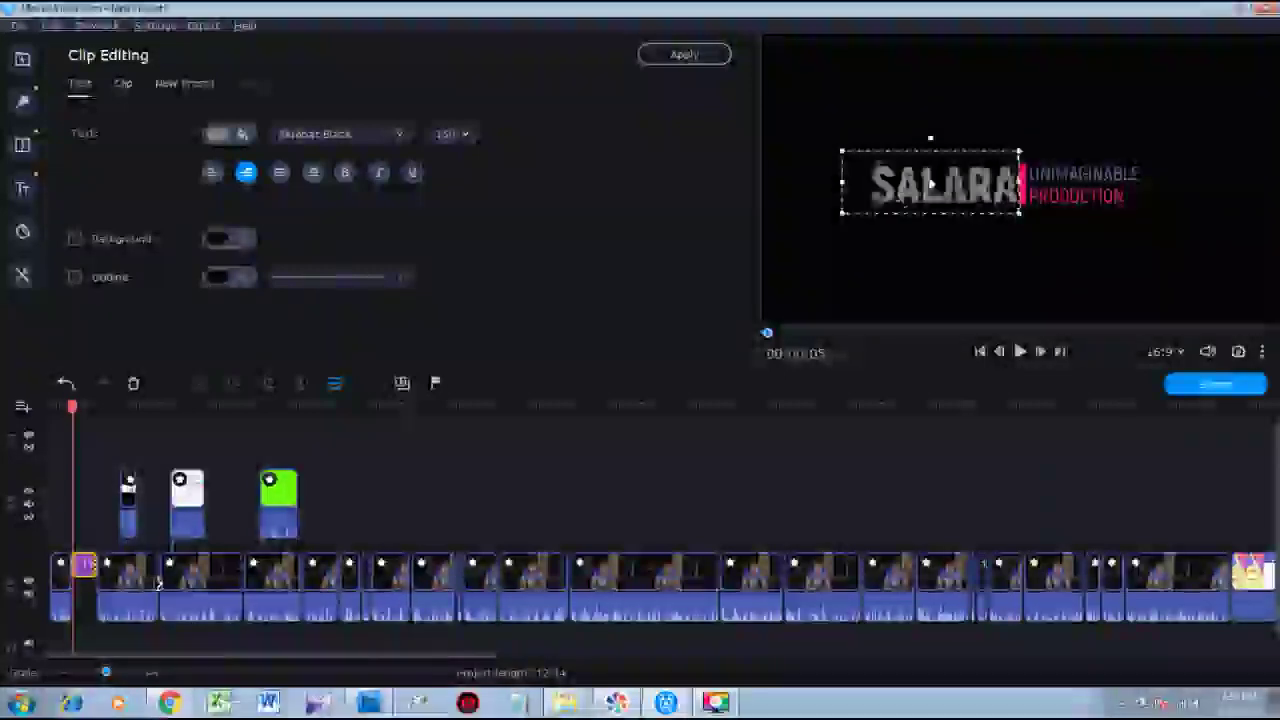
pyautogui.press('Return')
pyautogui.write('L')
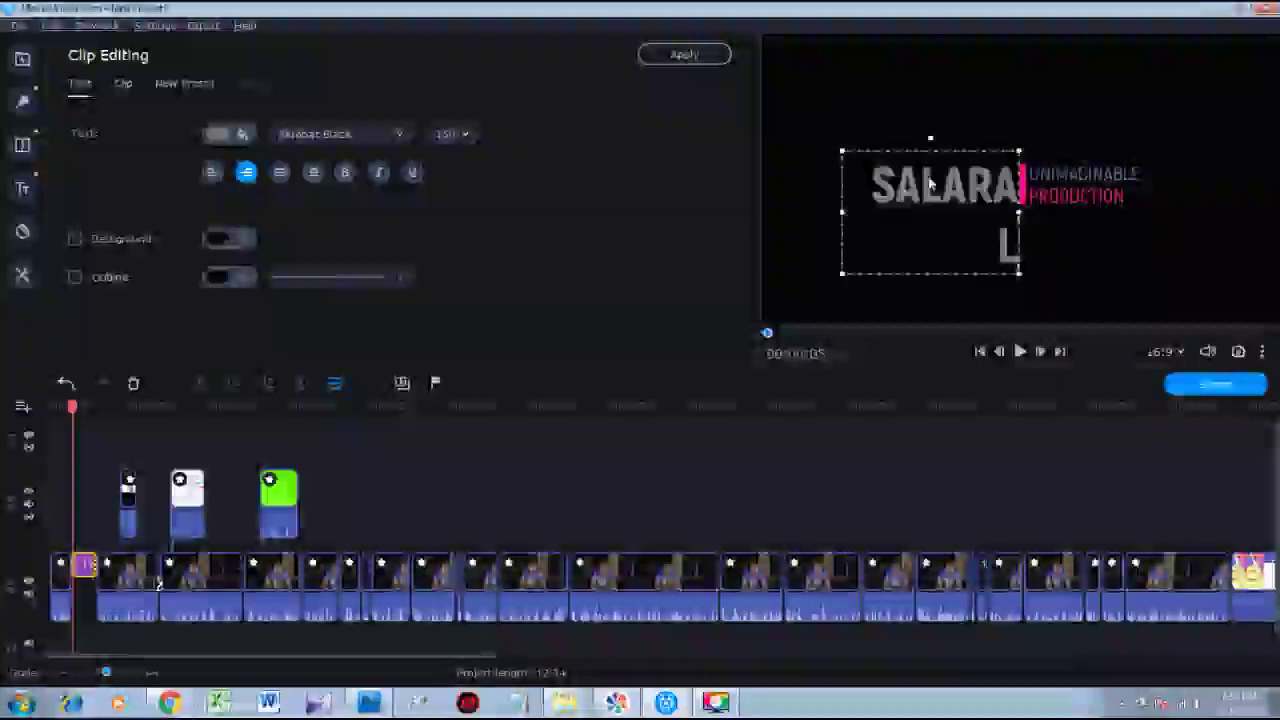
pyautogui.press('BackSpace')
pyautogui.write('SL')
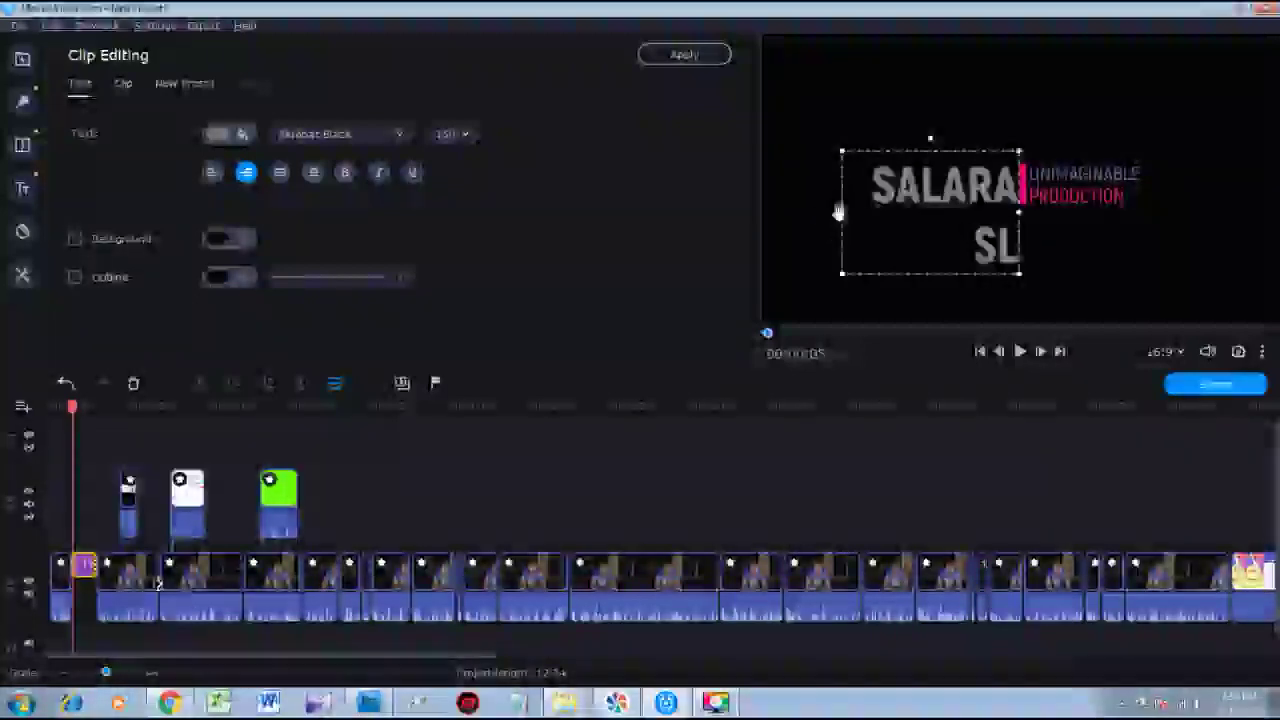
pyautogui.moveTo(842, 212); pyautogui.dragTo(800, 212)
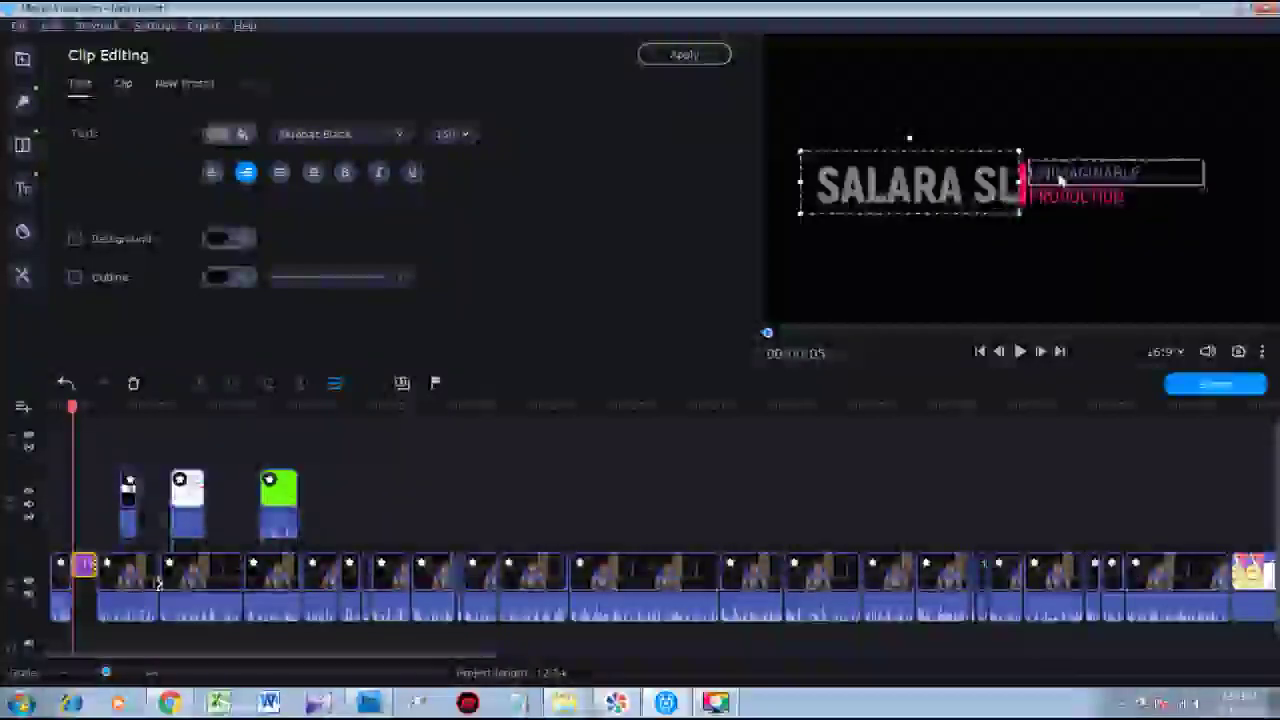
# Remove the title's UNIMAGINABLE line, move PRODUCTION up beside the main text, and play back the edited section.
pyautogui.click(1100, 175)
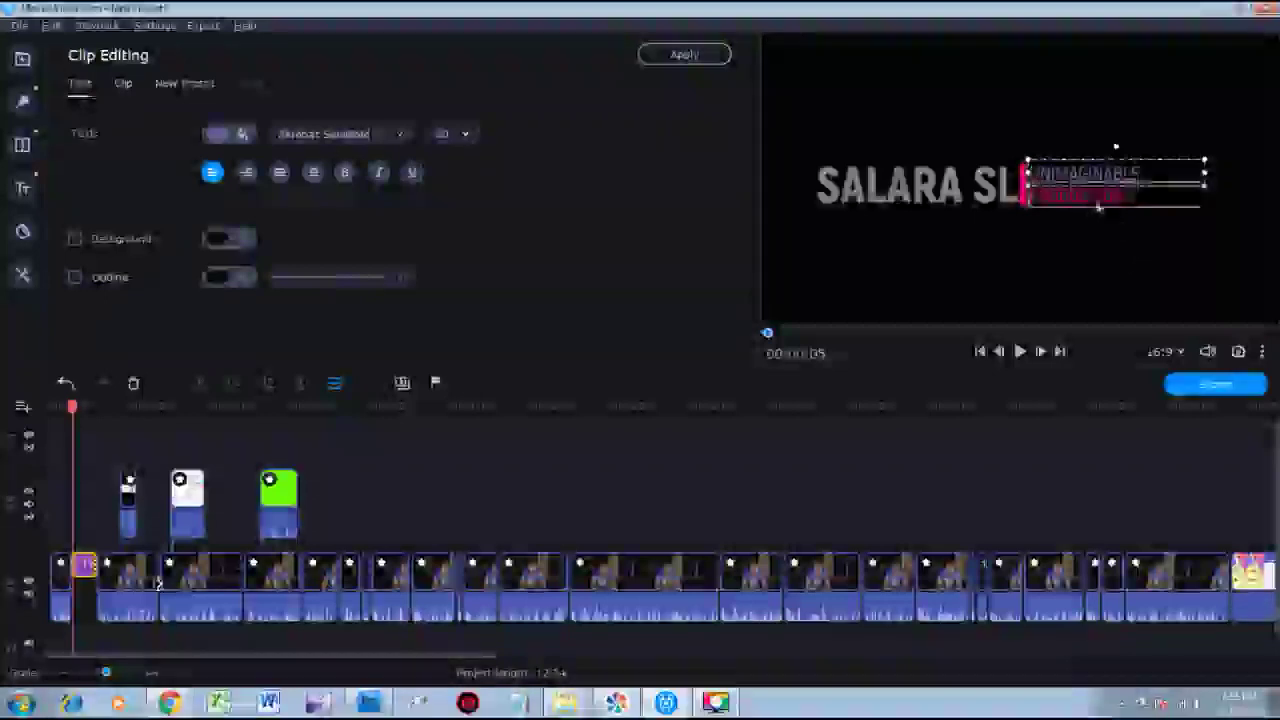
pyautogui.doubleClick(1122, 176)
pyautogui.press('Delete')
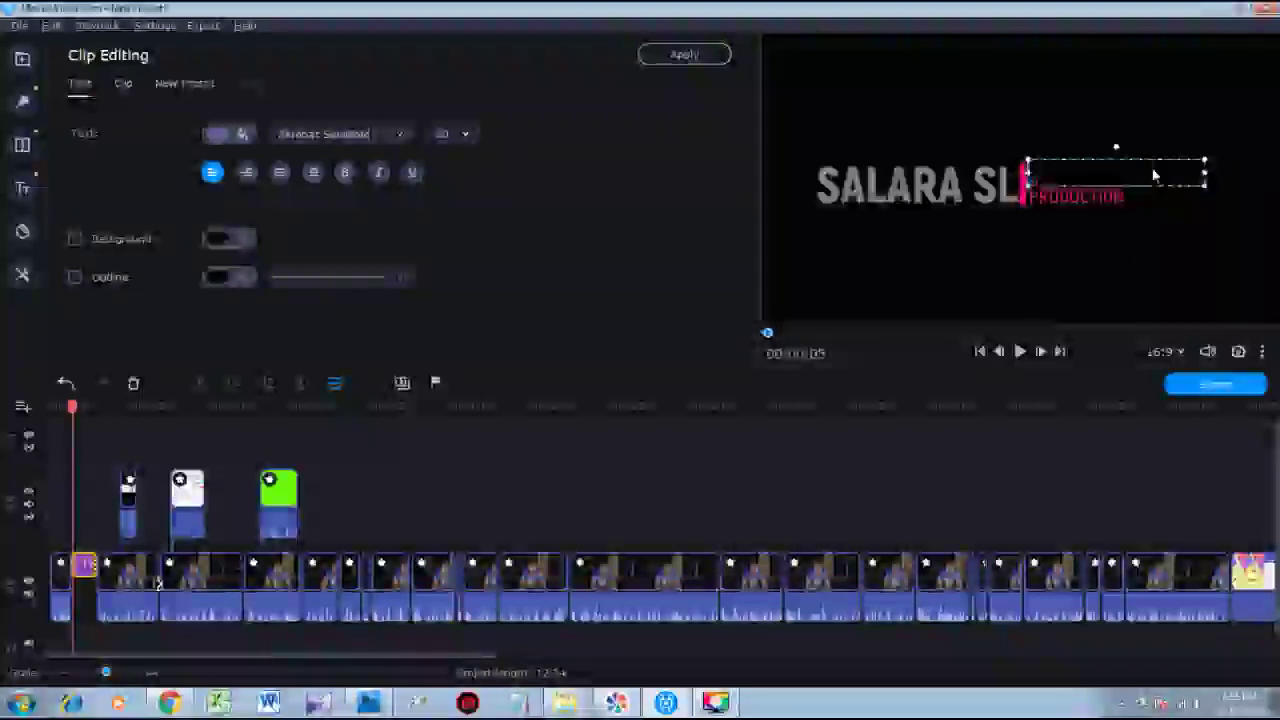
pyautogui.press('Delete')
pyautogui.moveTo(1089, 196); pyautogui.dragTo(1100, 188)
pyautogui.click(1071, 251)
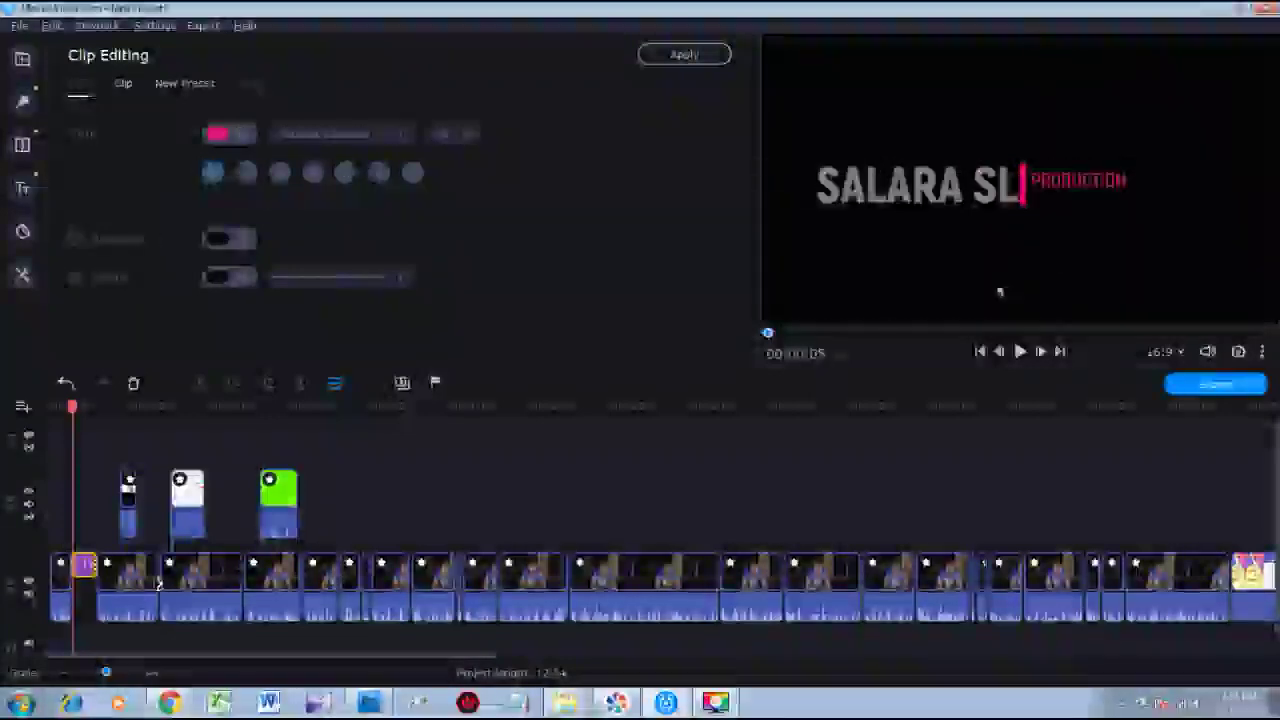
pyautogui.press('space')
pyautogui.click(22, 188)
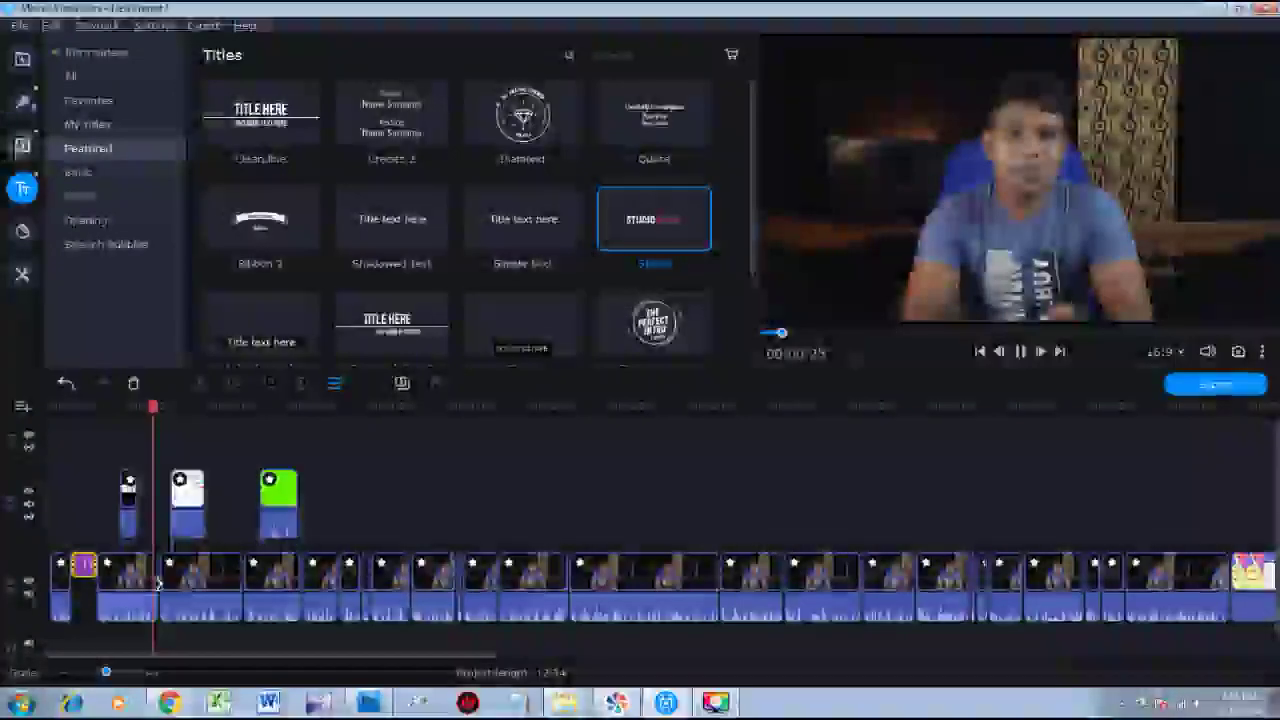
# Save the project in the Projects folder under a new file name.
pyautogui.click(19, 25)
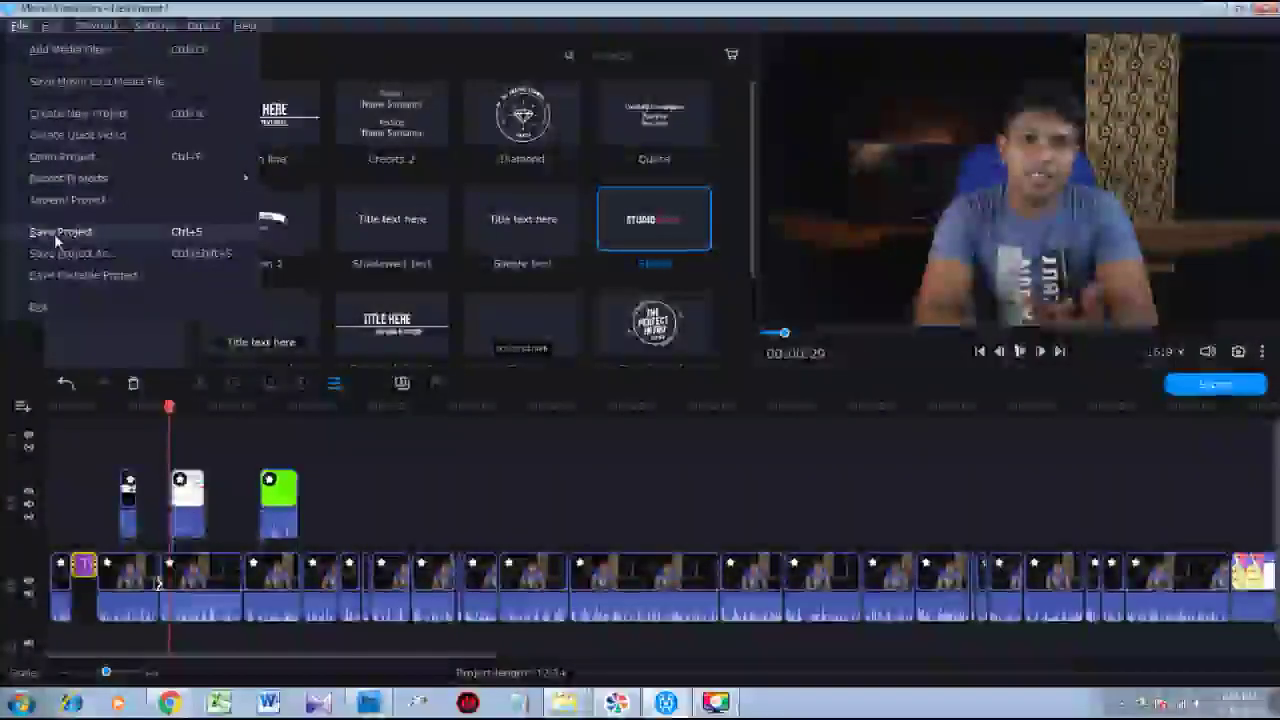
pyautogui.click(57, 236)
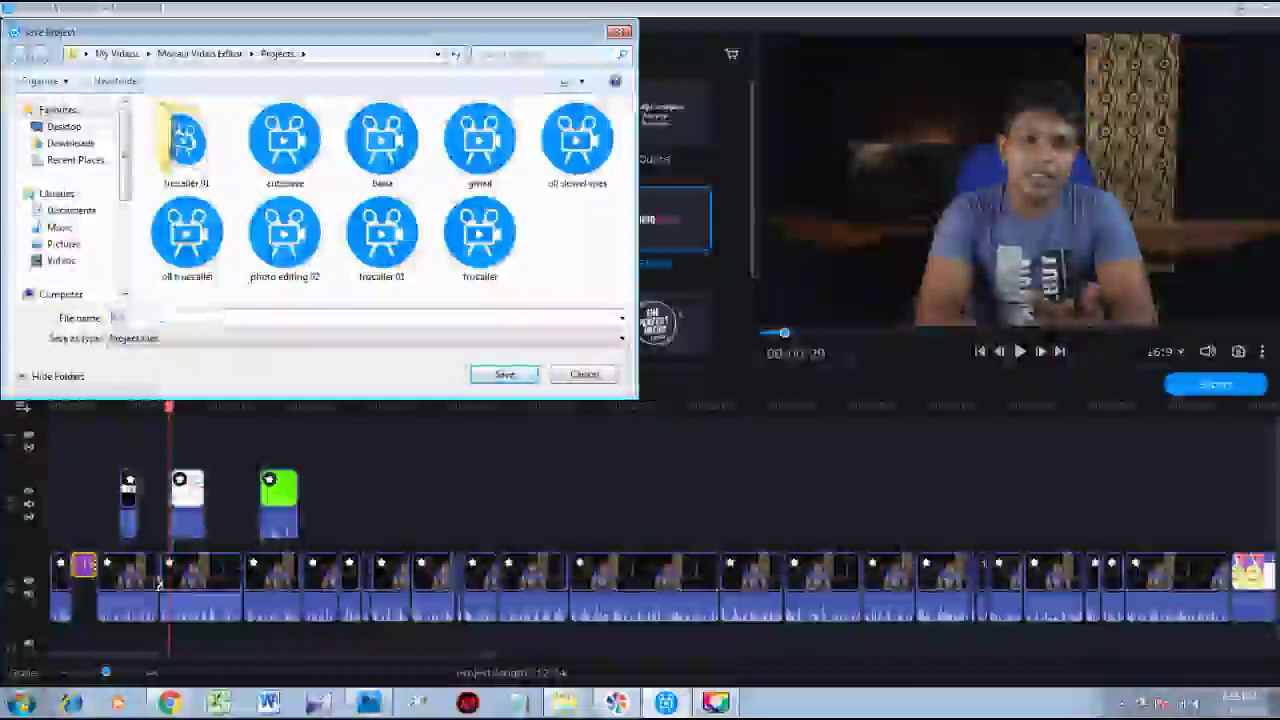
pyautogui.write('duji')
pyautogui.write(' app')
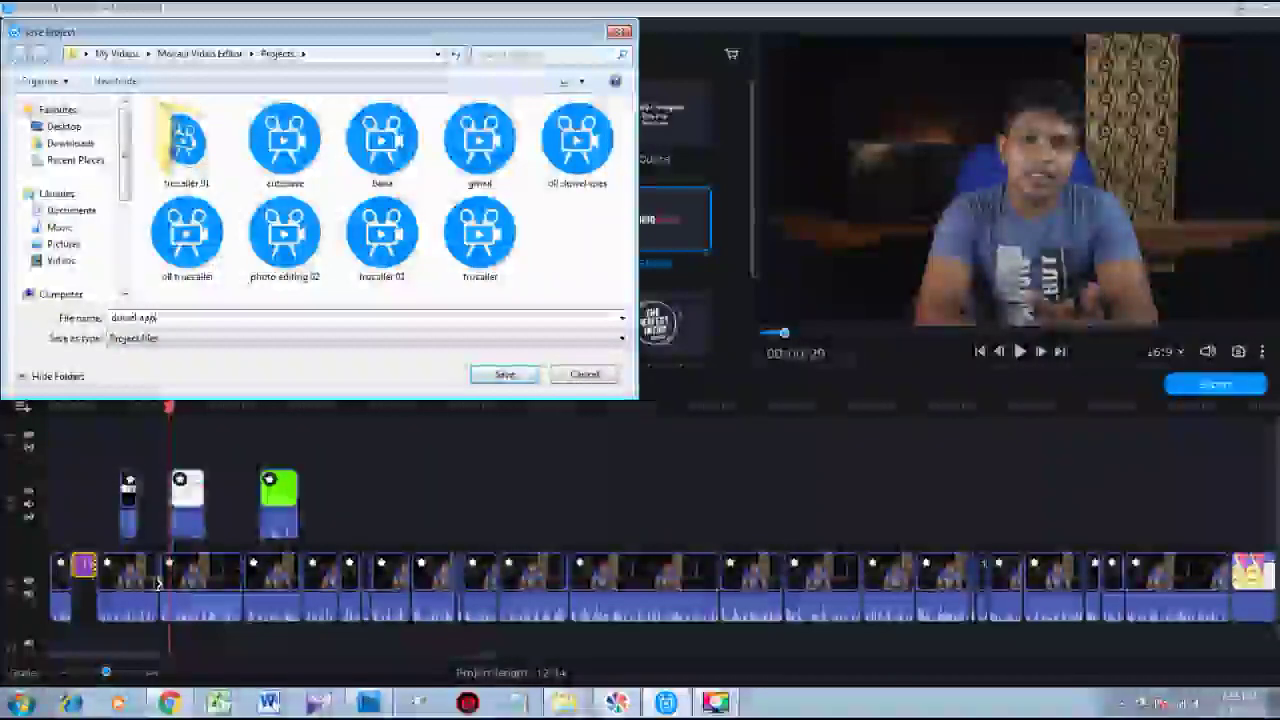
pyautogui.write('l')
pyautogui.click(506, 375)
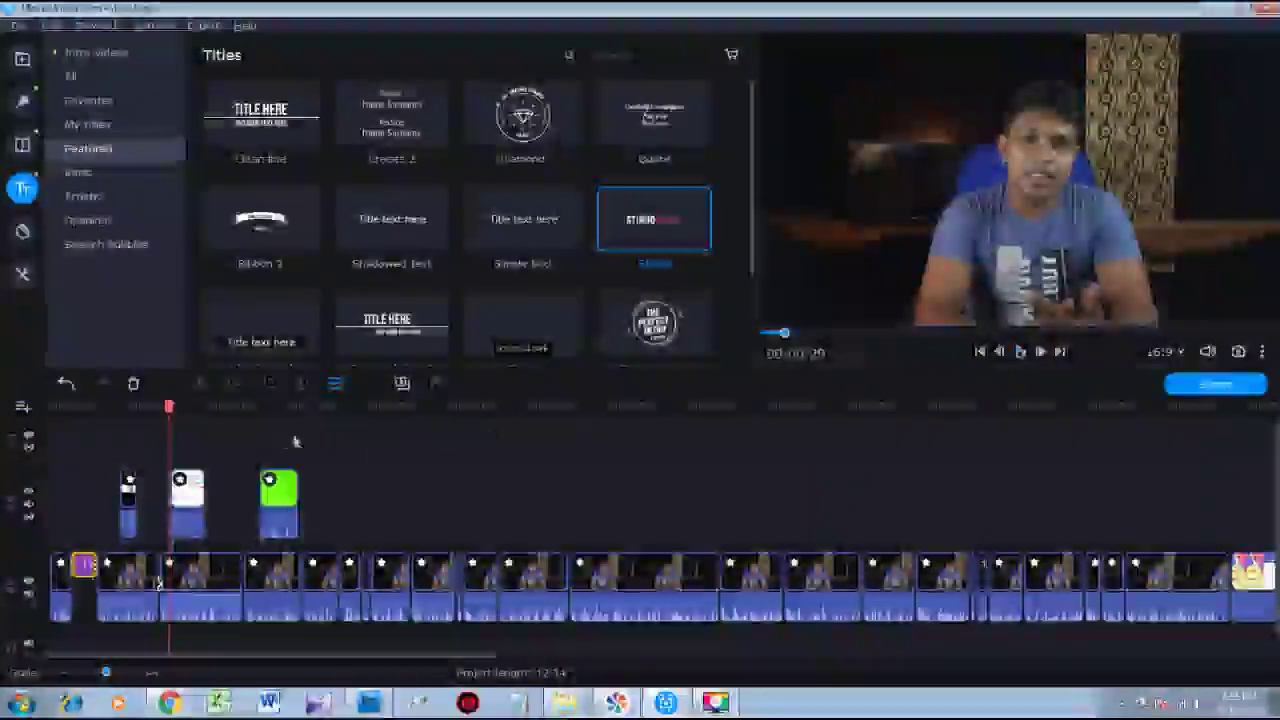
# Split the presenter clip following the Shatter transition at 41 seconds and trim the start of the piece after the cut.
pyautogui.press('space')
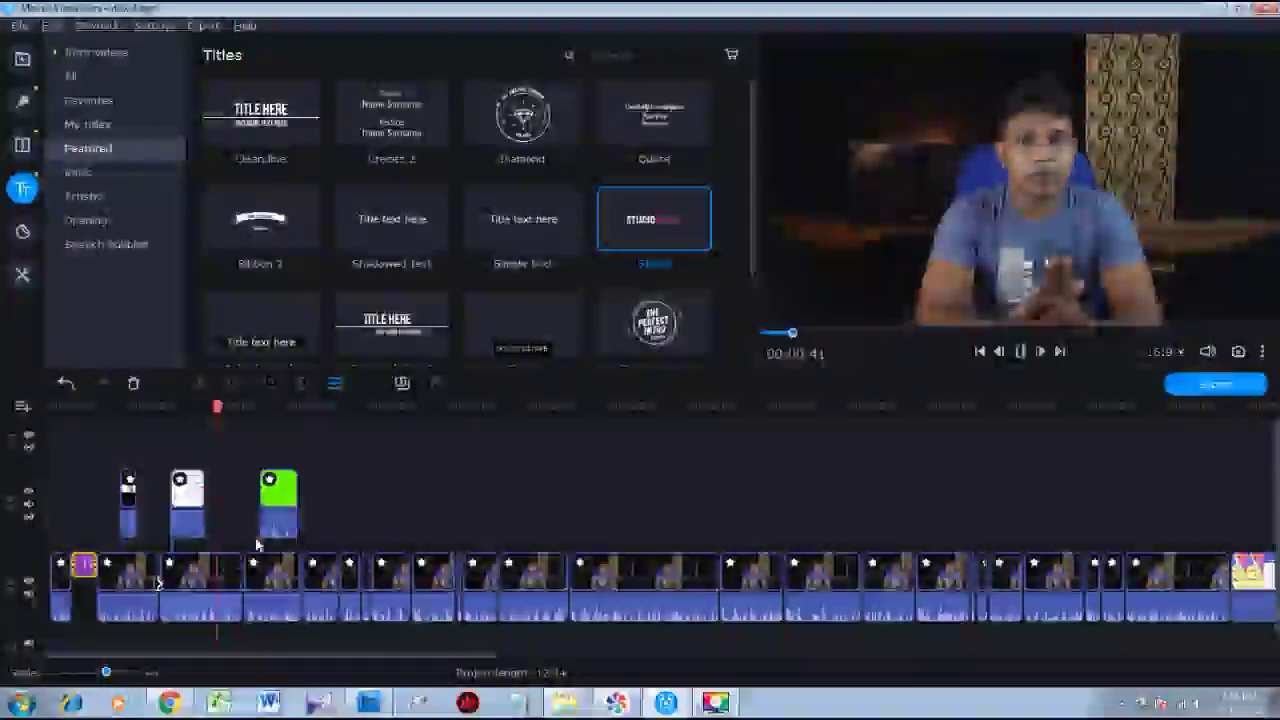
pyautogui.press('space')
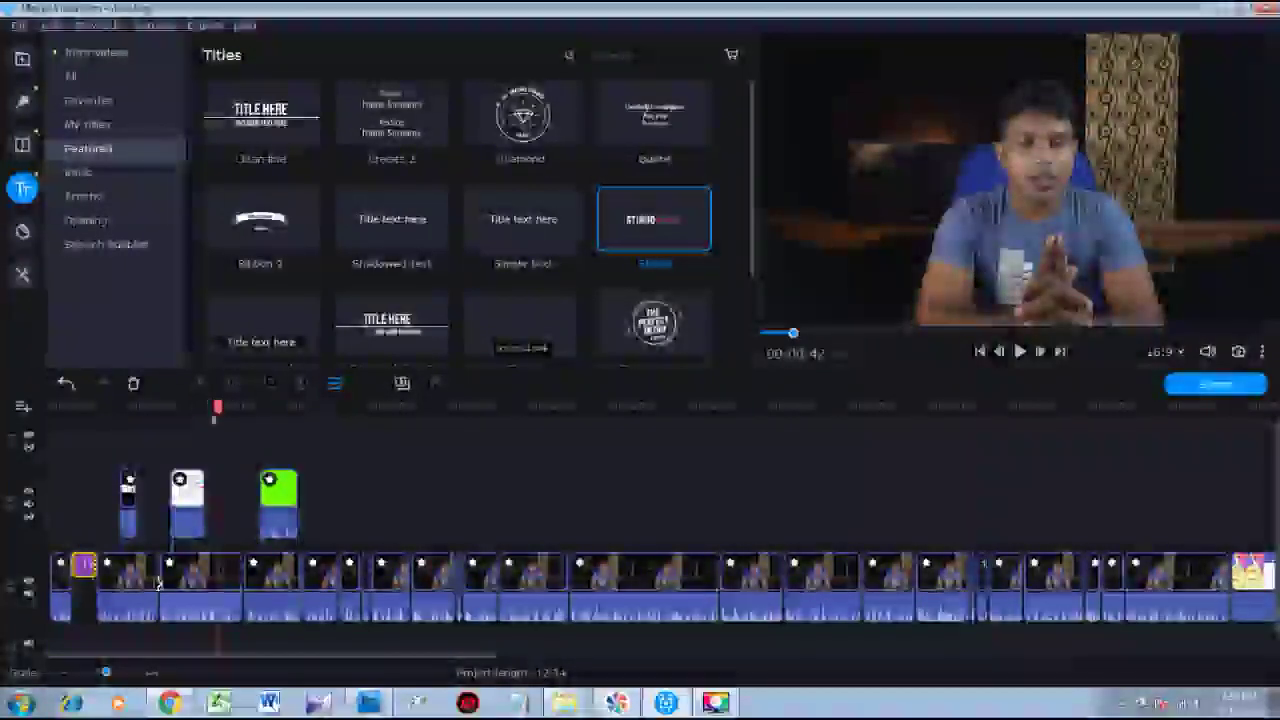
pyautogui.click(219, 570)
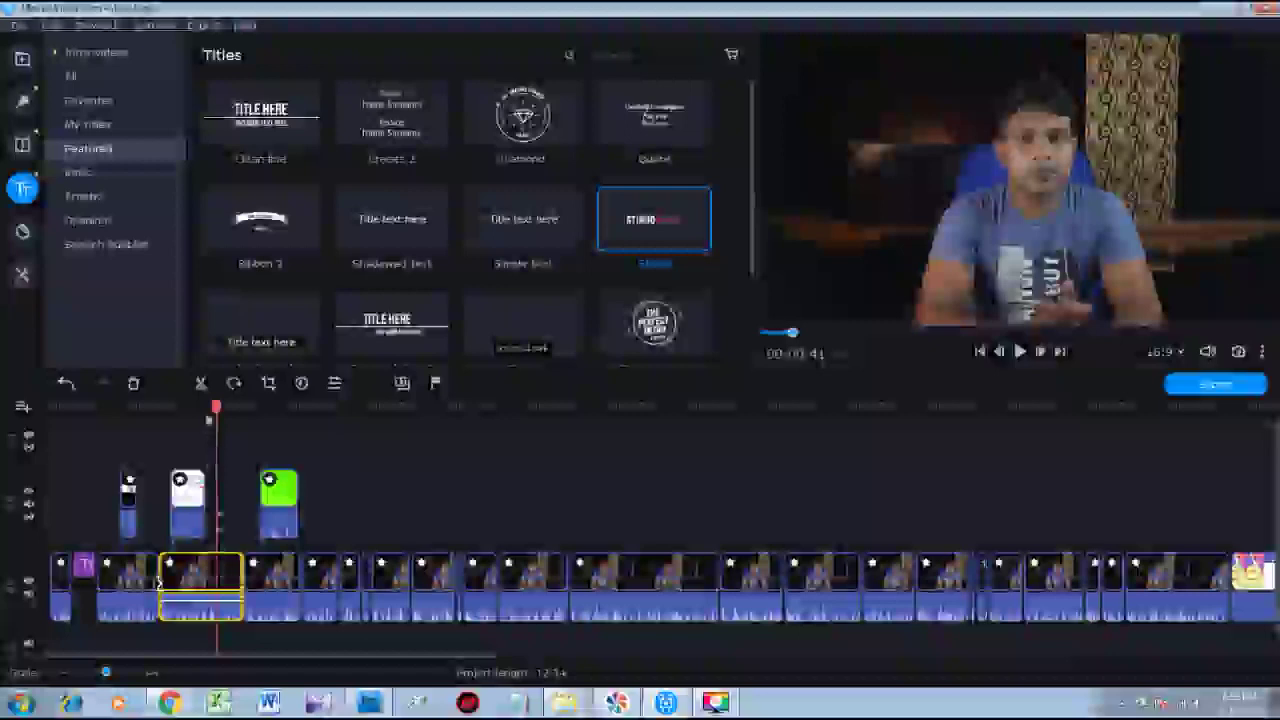
pyautogui.hotkey('ctrl', 'b')
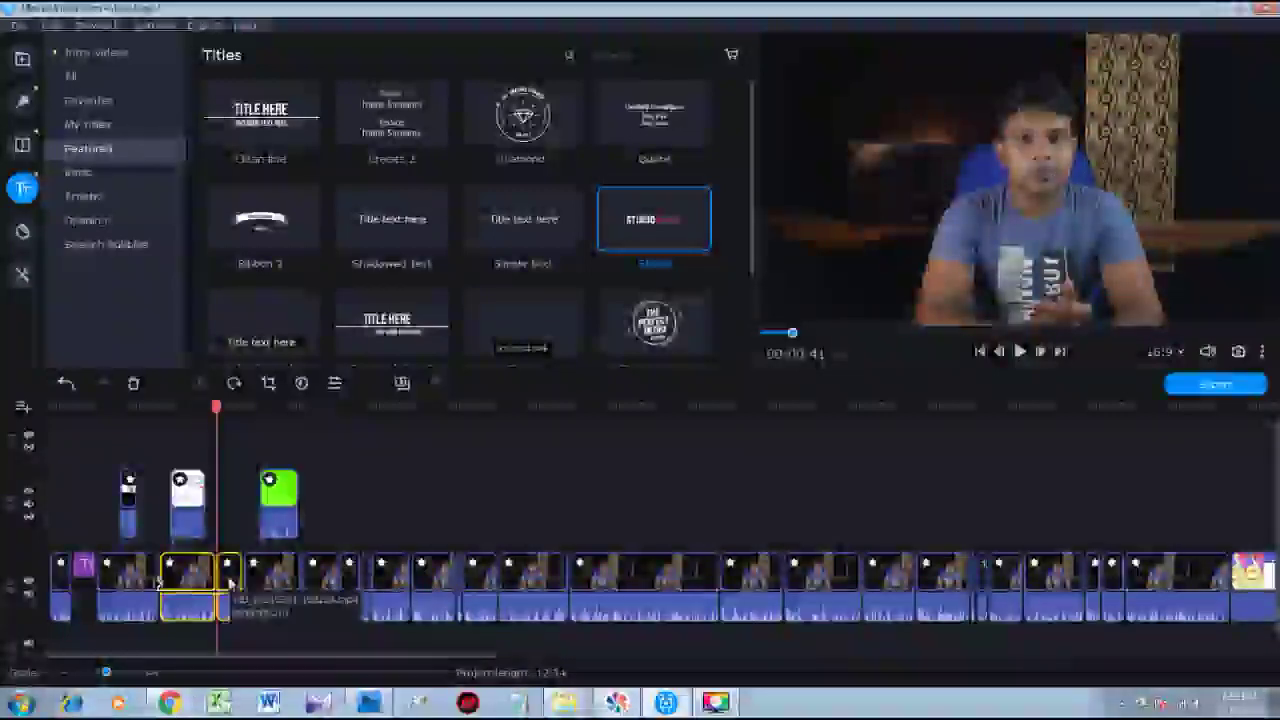
pyautogui.click(228, 582)
pyautogui.moveTo(217, 582); pyautogui.dragTo(222, 582)
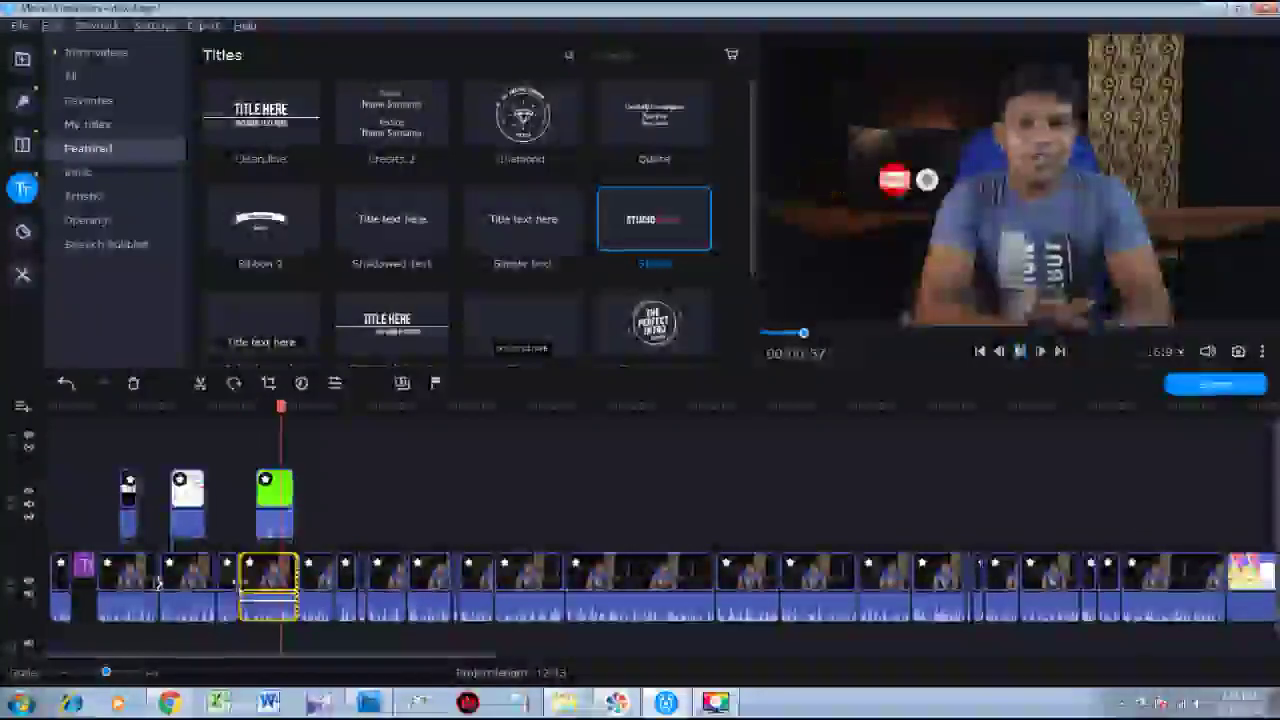
# Trim the presenter clip under the green subscribe overlay slightly and play the section through to 1:10.
pyautogui.click(241, 583)
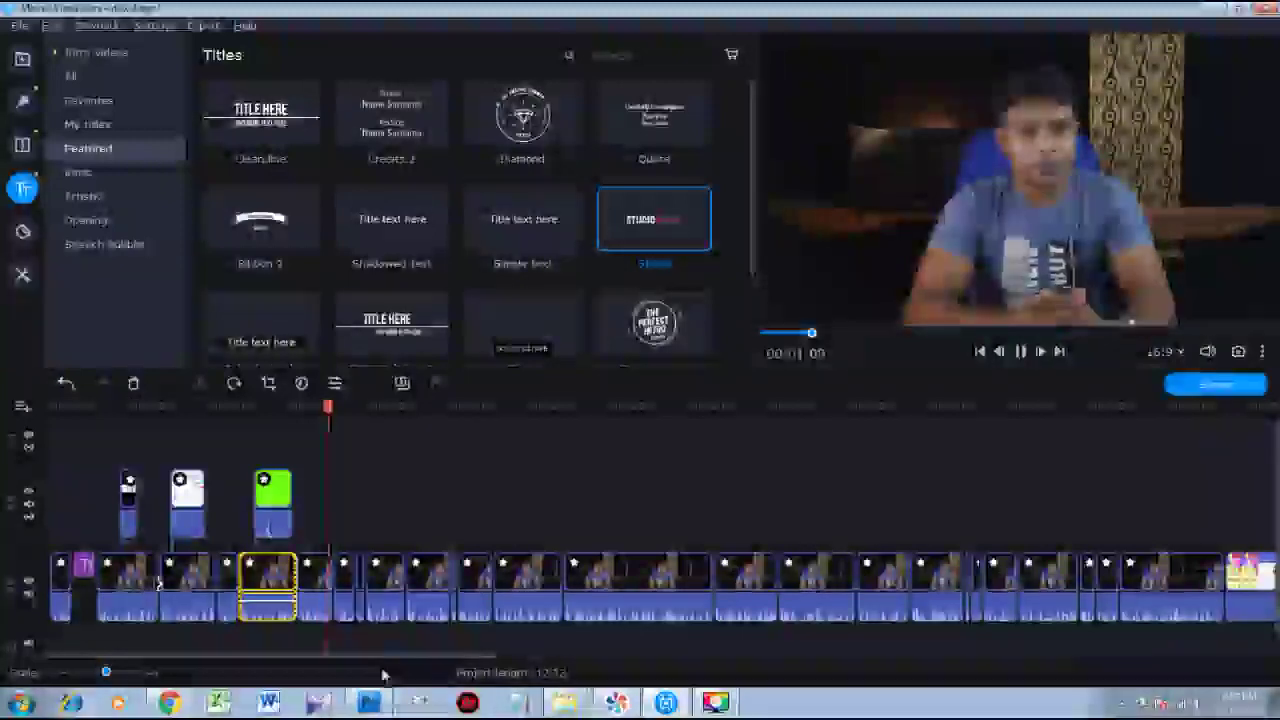
pyautogui.click(1020, 351)
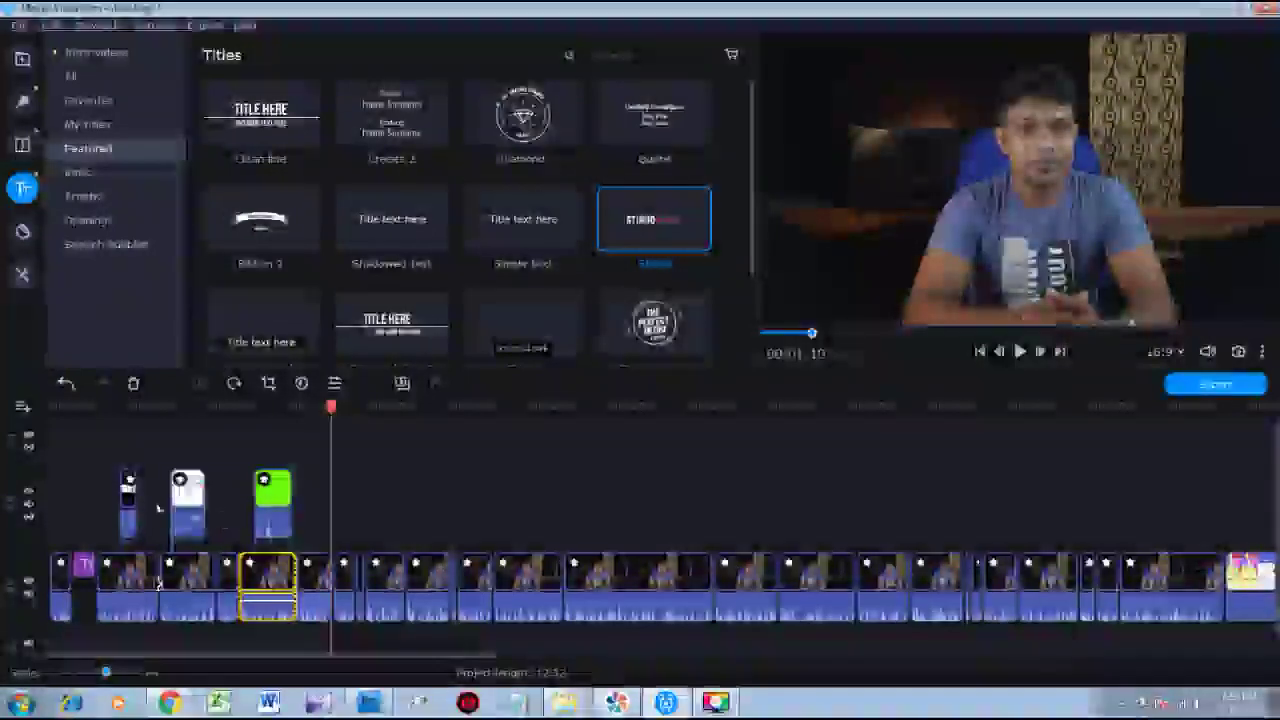
# Split the last screen-recording clip at the end of the timeline at 11:58.
pyautogui.scroll(-10, 1134, 523)
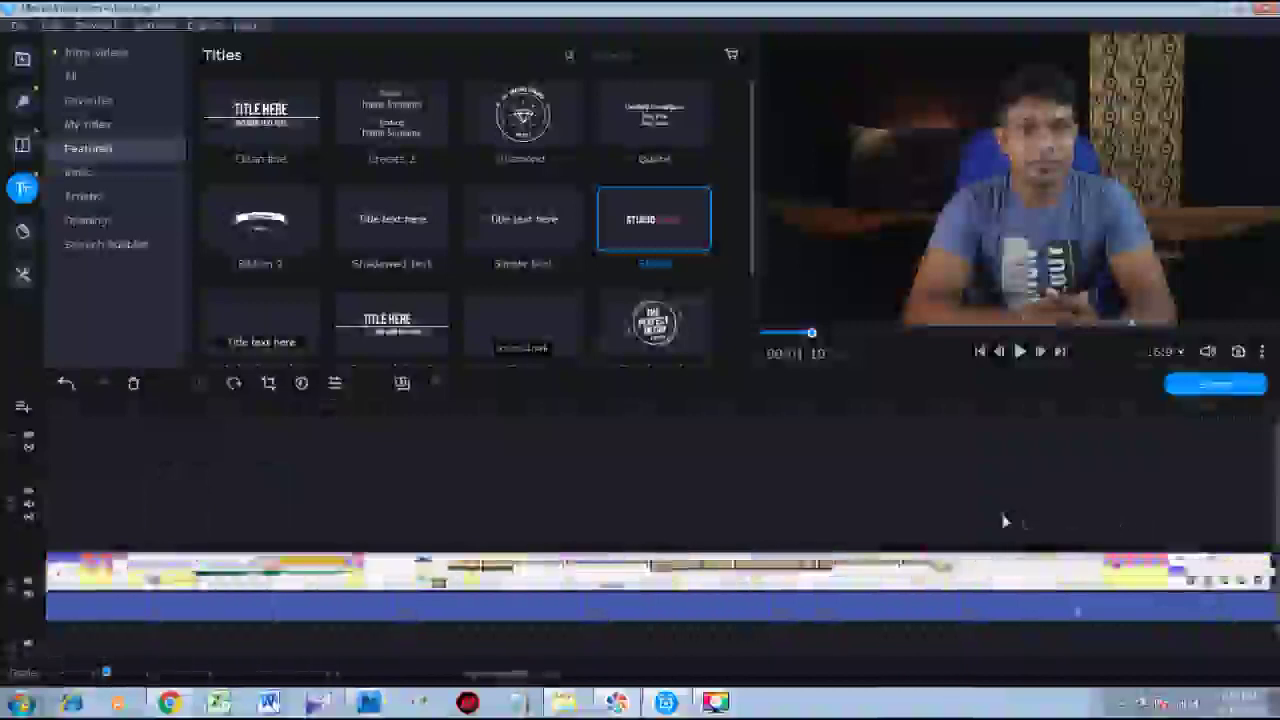
pyautogui.click(700, 576)
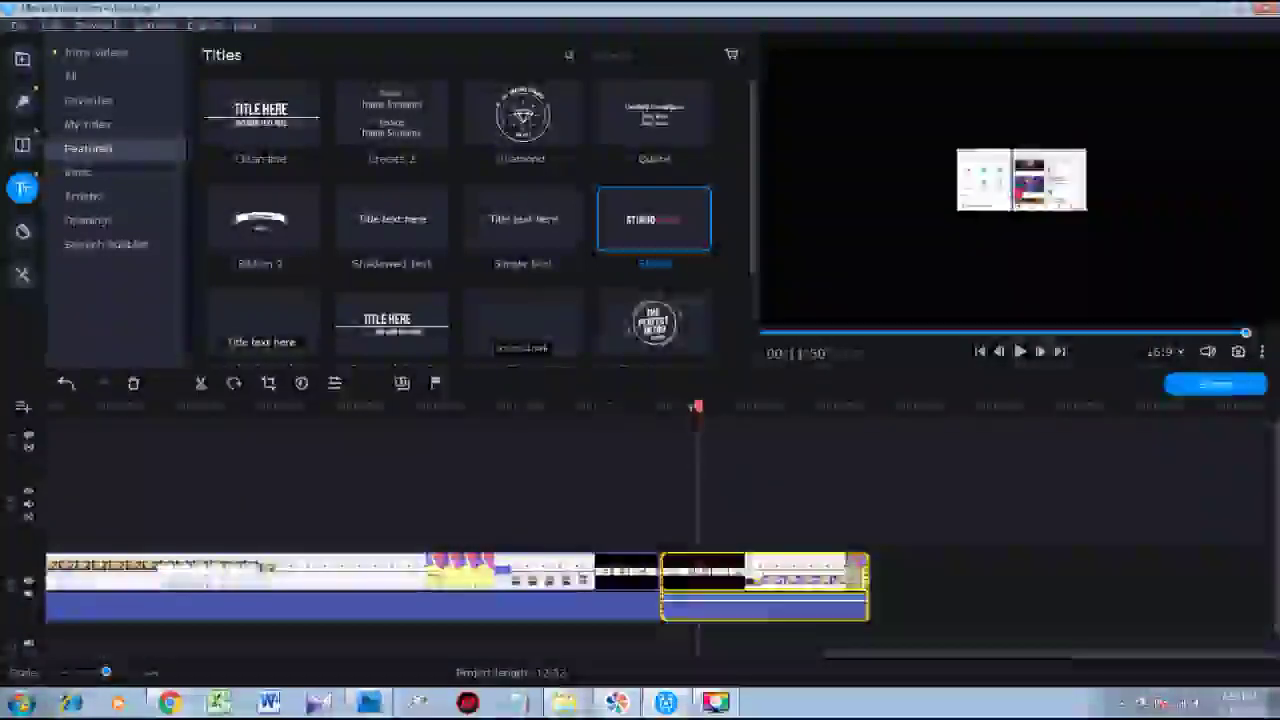
pyautogui.moveTo(696, 407); pyautogui.dragTo(719, 408)
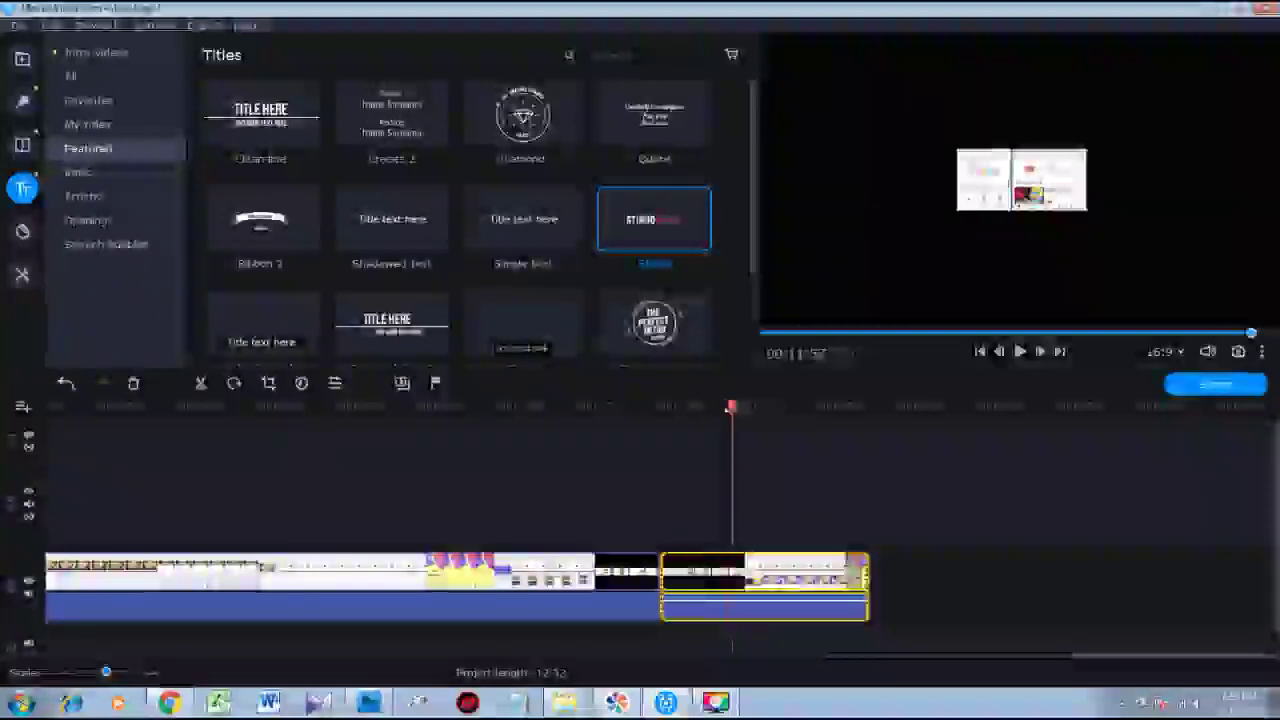
pyautogui.click(200, 385)
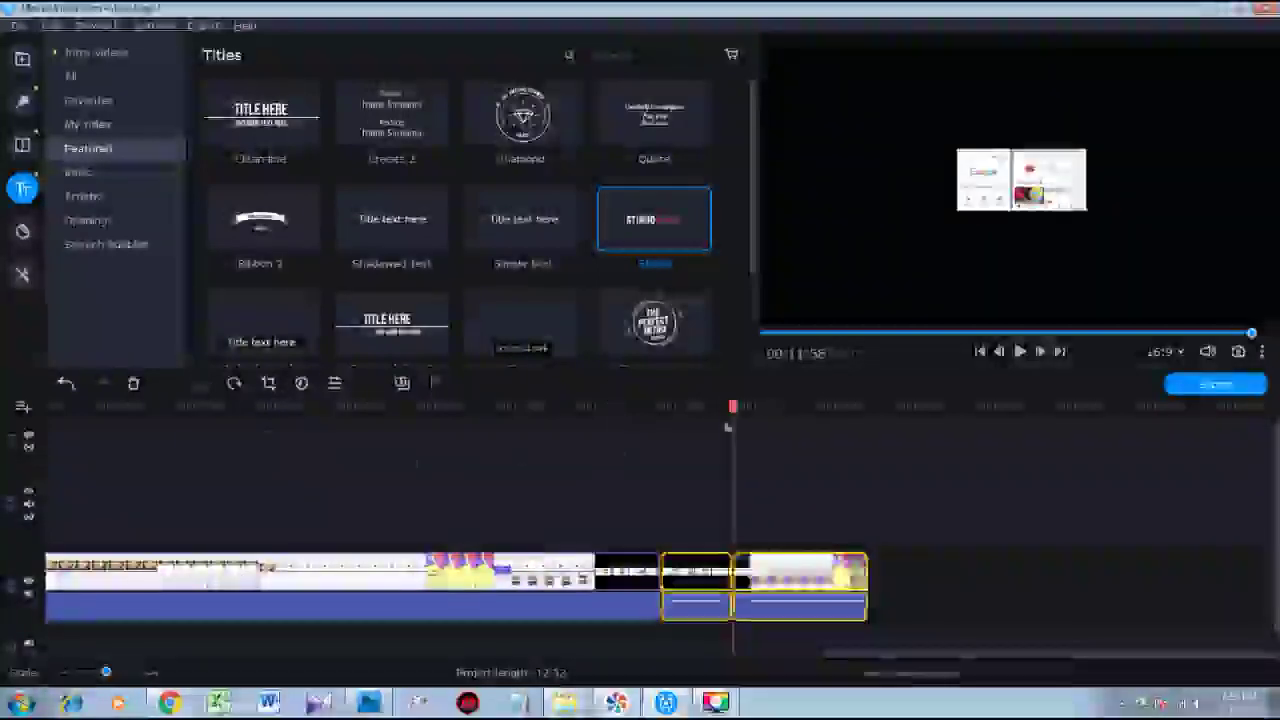
# Split the screen-recording piece before the 11:58 cut again at 11:44.
pyautogui.moveTo(731, 408); pyautogui.dragTo(716, 408)
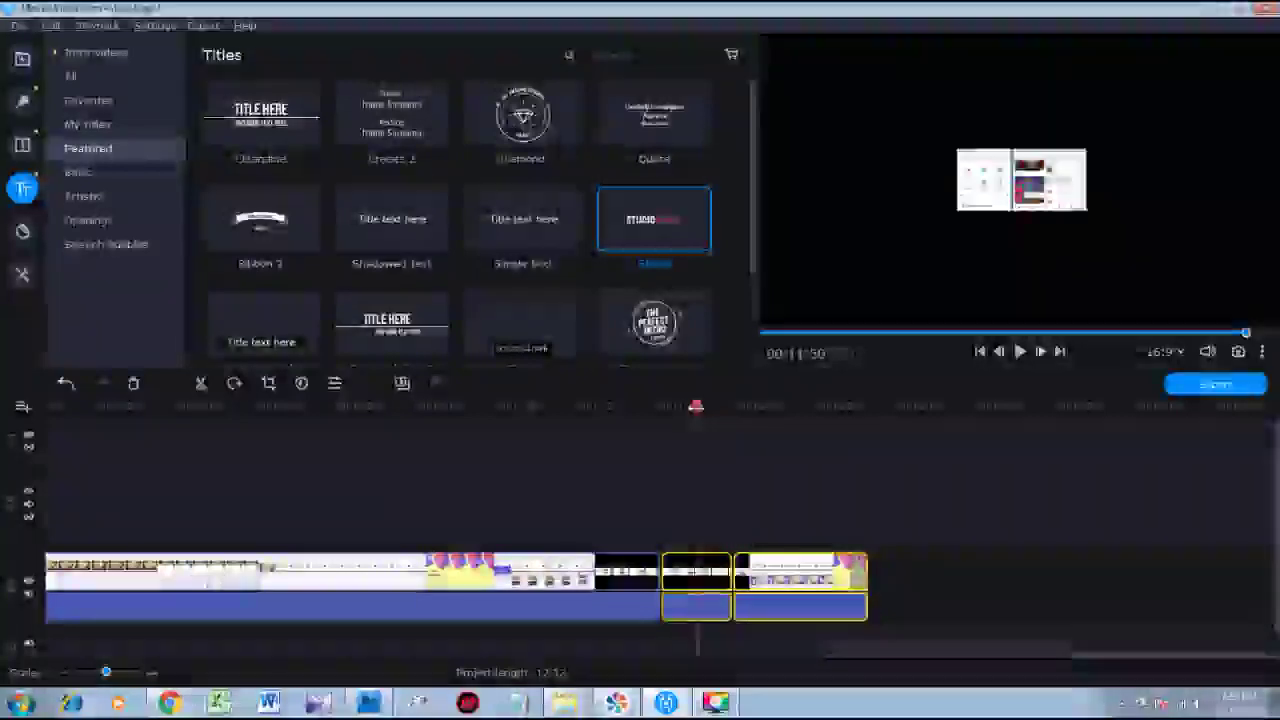
pyautogui.moveTo(704, 407); pyautogui.dragTo(680, 409)
pyautogui.press('Left')
pyautogui.press('Left')
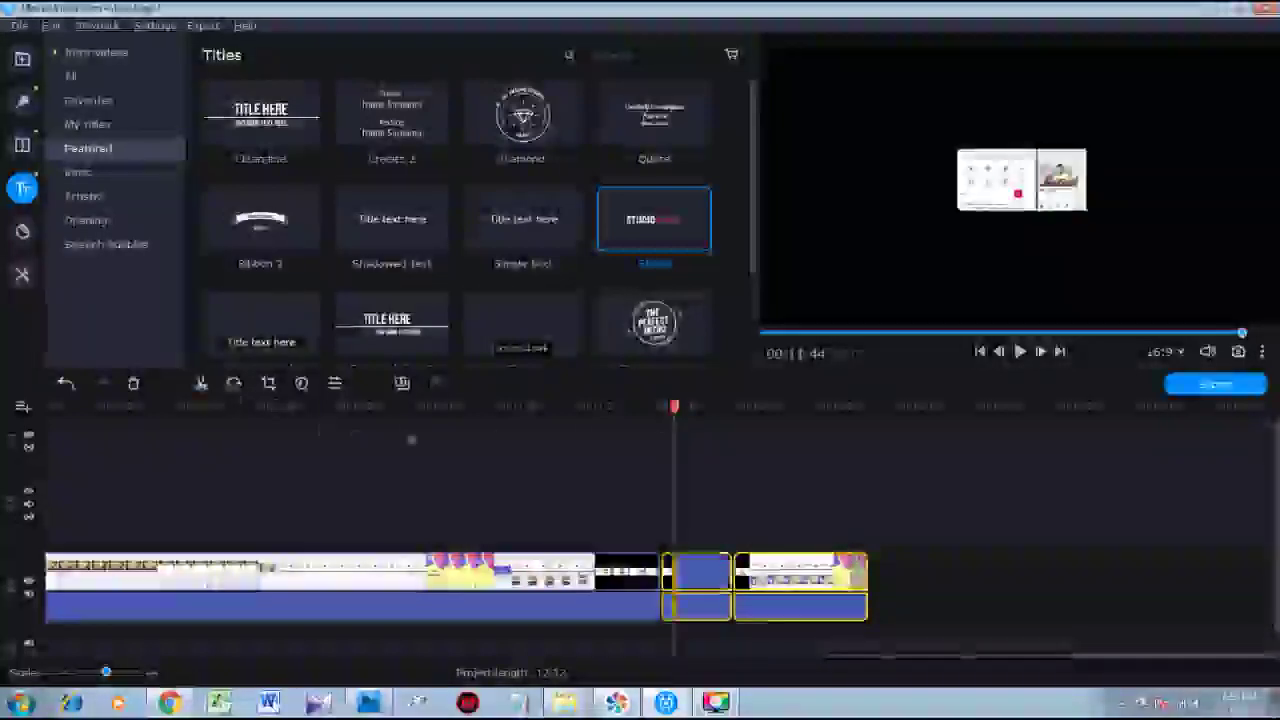
pyautogui.click(200, 384)
# Find the end of the wanted screen-recording moment and split the clip there at 11:47.
pyautogui.press('Right')
pyautogui.press('Right')
pyautogui.press('Right')
pyautogui.press('Right')
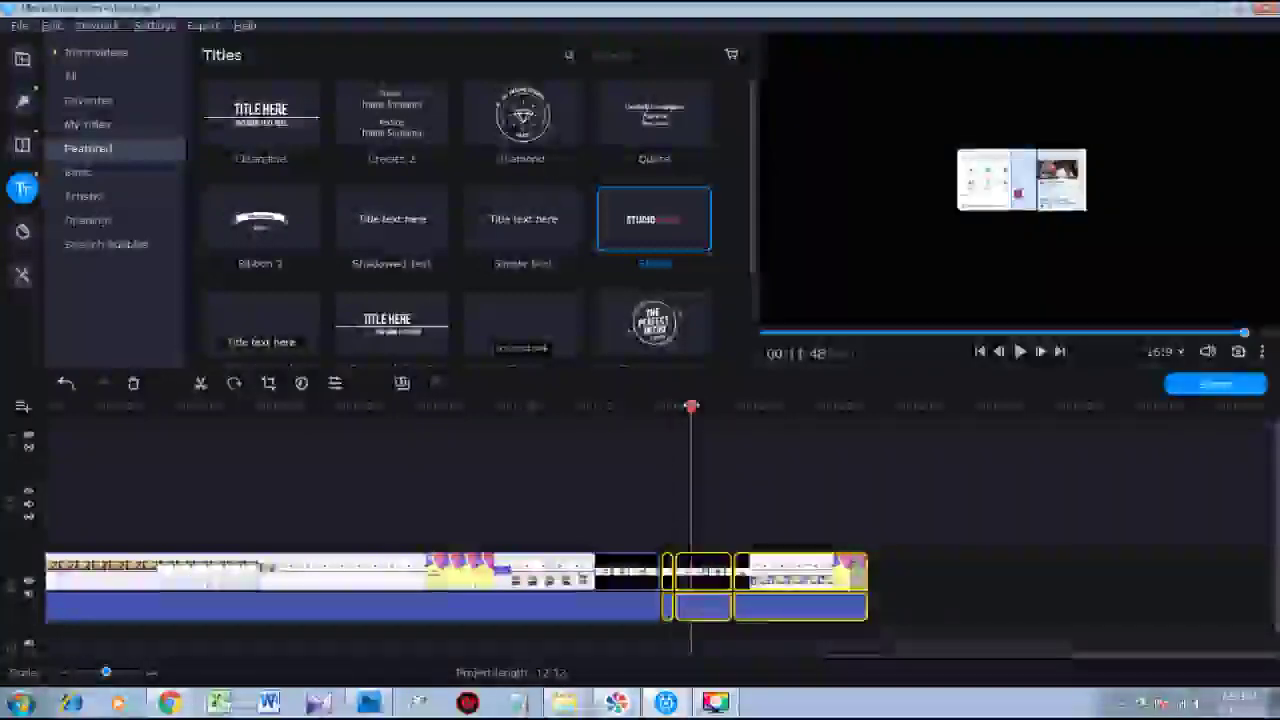
pyautogui.press('Left')
pyautogui.press('Left')
pyautogui.press('Left')
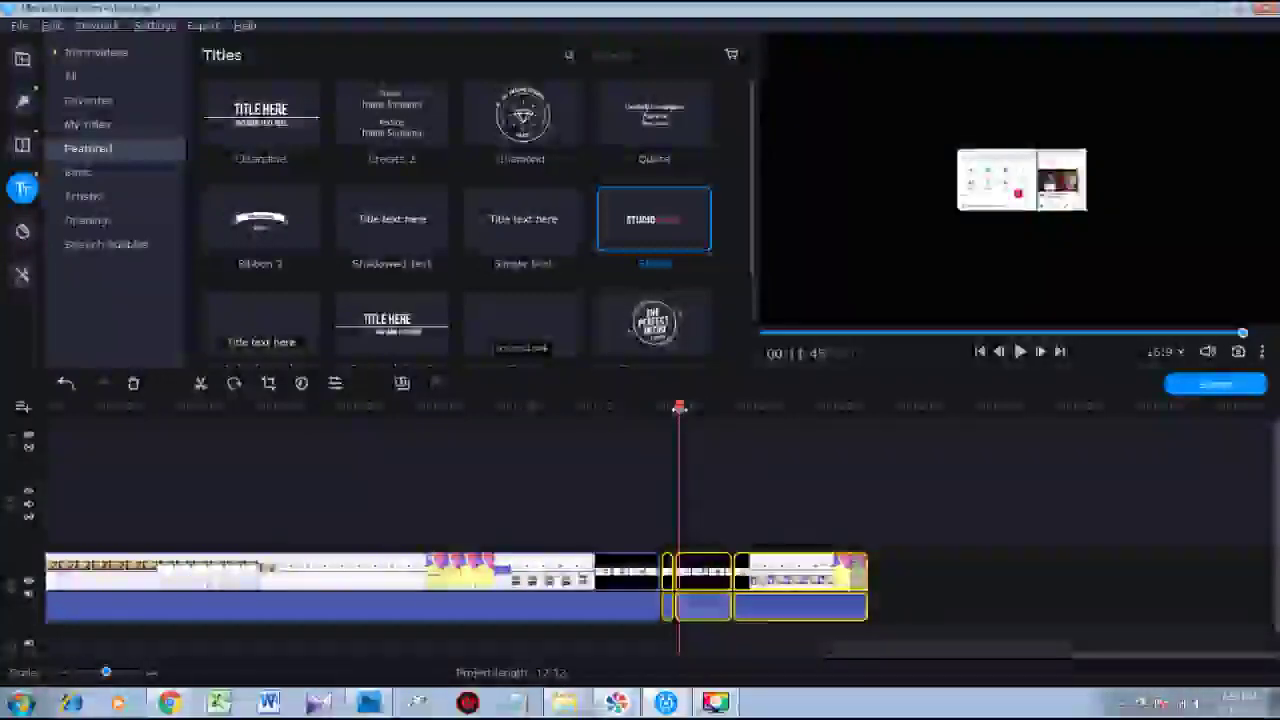
pyautogui.press('Right')
pyautogui.press('Right')
pyautogui.press('Right')
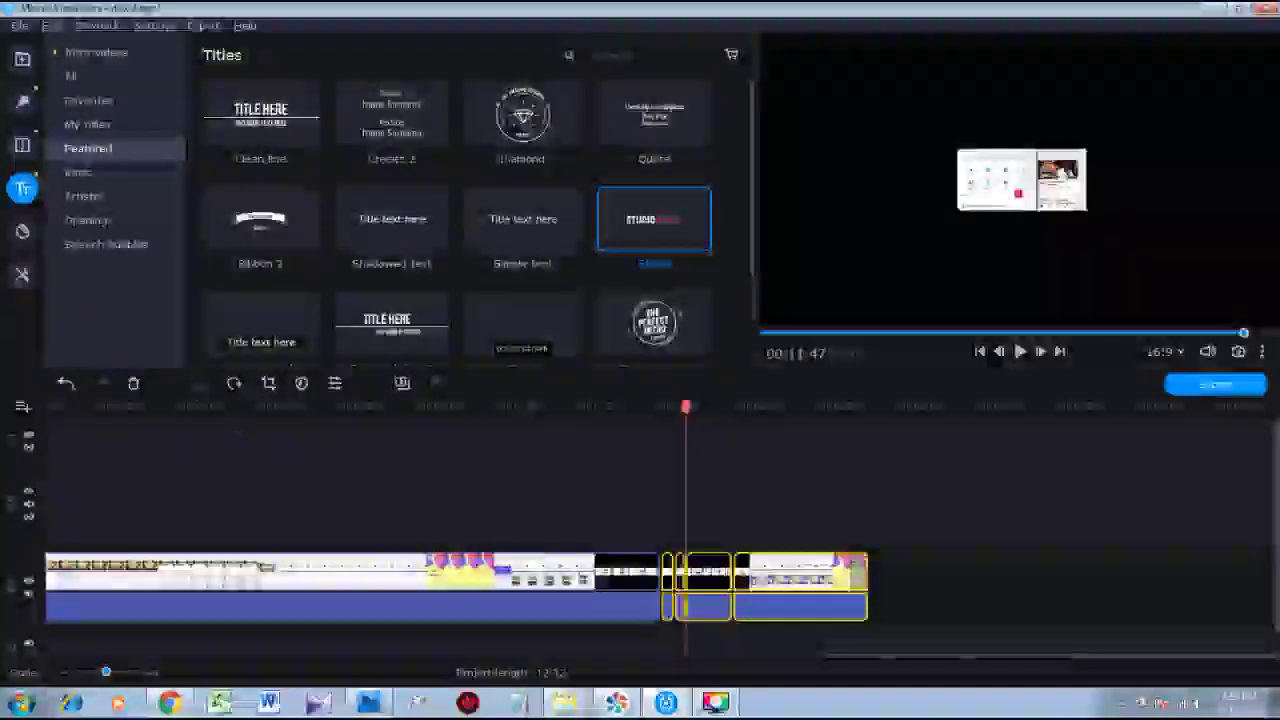
pyautogui.click(200, 384)
# Move the short screen-recording piece between the 11:44 and 11:47 cuts onto the overlay track at about 1:12.
pyautogui.click(680, 586)
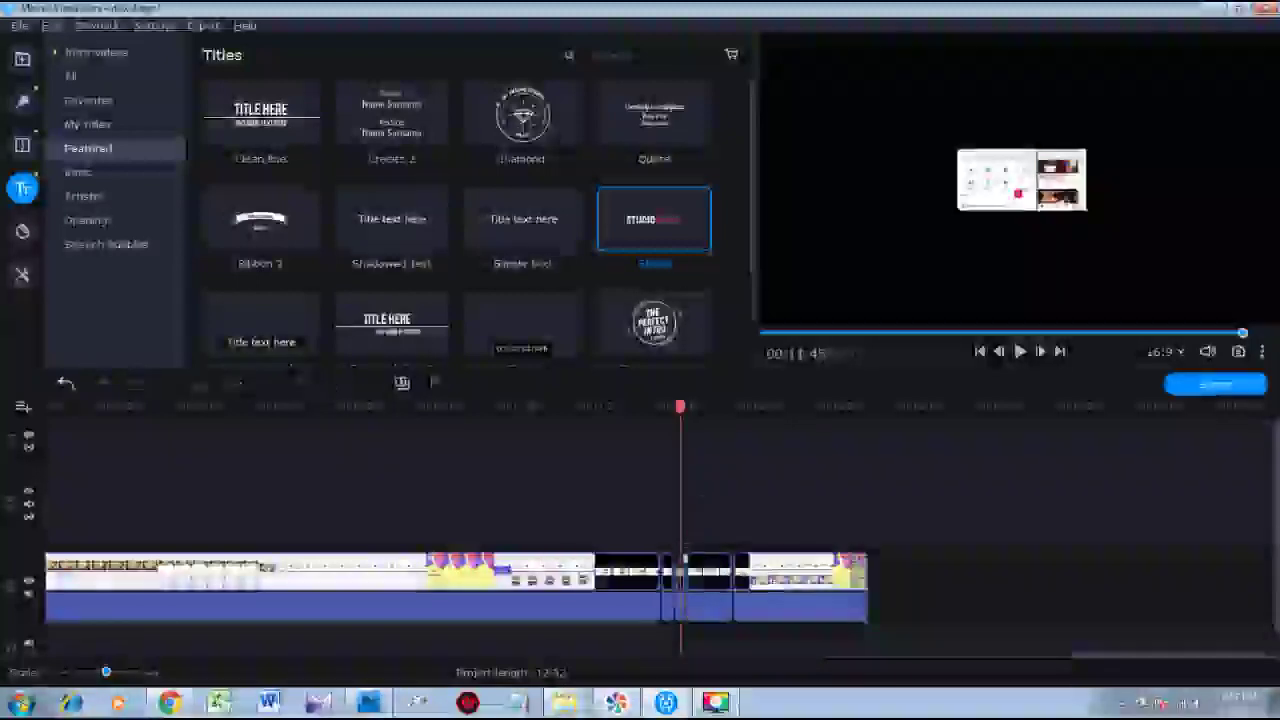
pyautogui.press('Delete')
pyautogui.scroll(10, 153, 531)
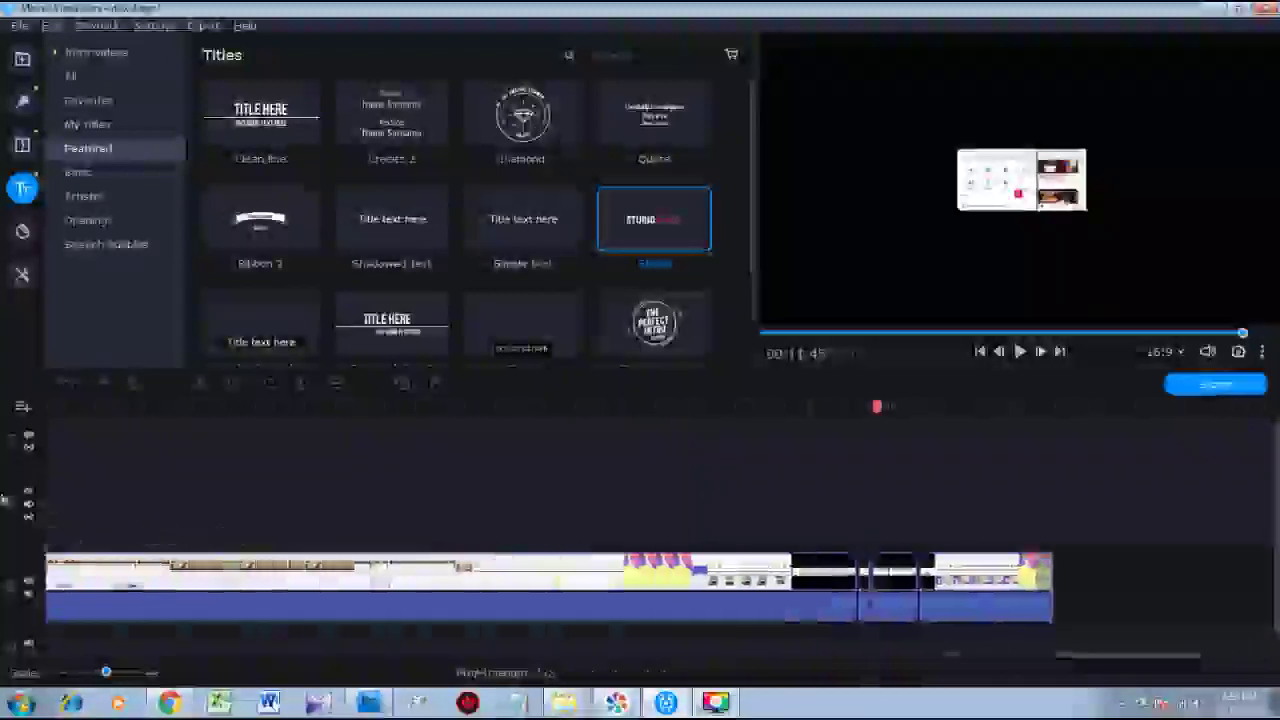
pyautogui.scroll(10, 56, 530)
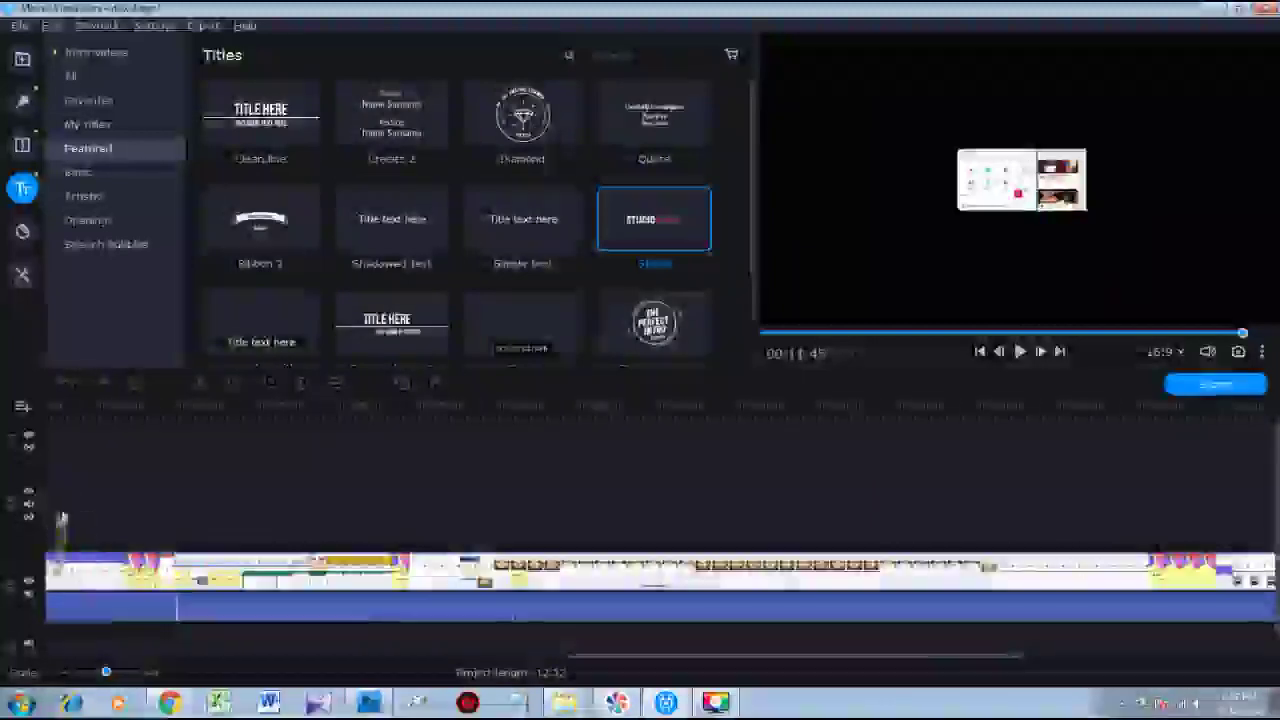
pyautogui.moveTo(32, 548); pyautogui.dragTo(349, 490)
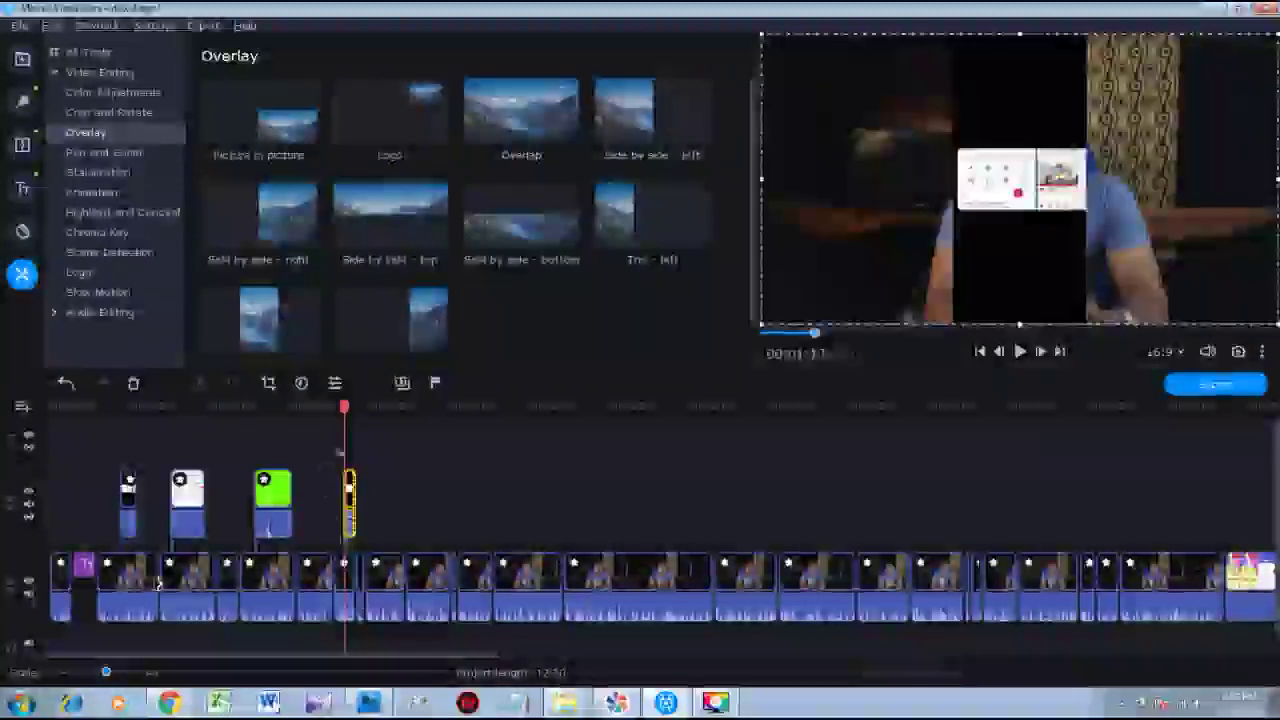
# Play back the new cutaway section and trim the end of the presenter clip that finishes near 1:10.
pyautogui.press('space')
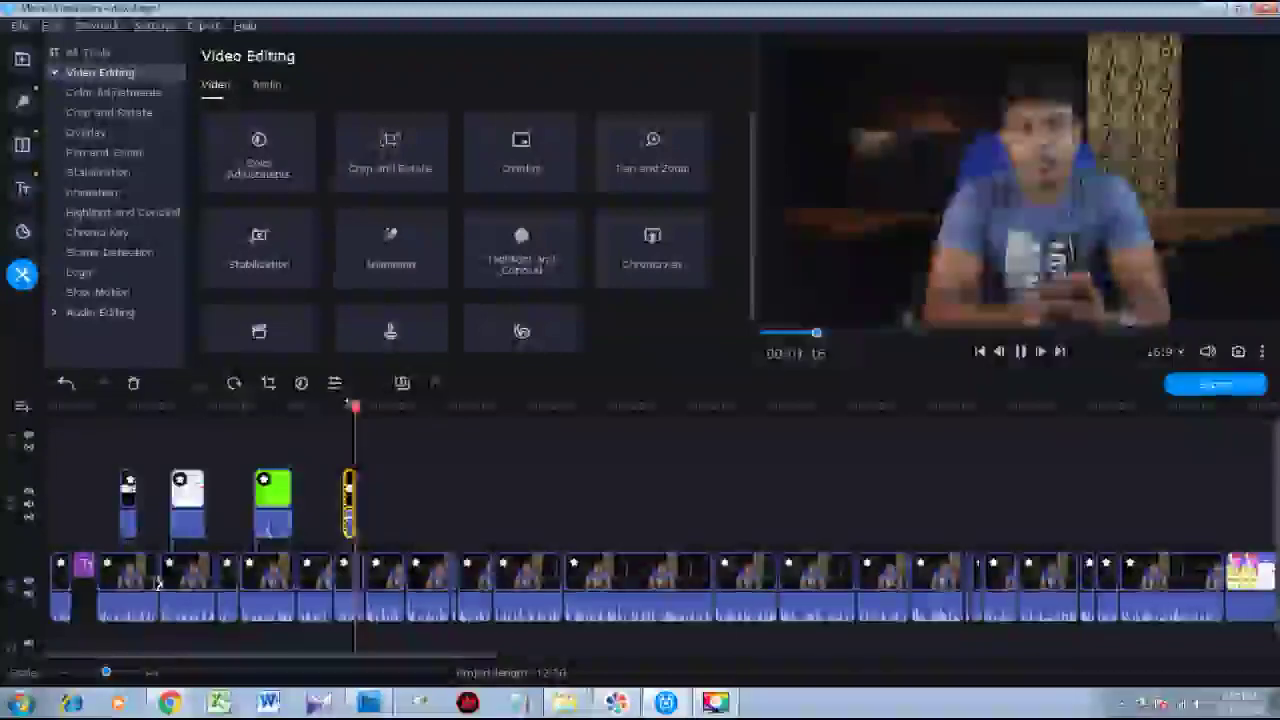
pyautogui.moveTo(356, 414); pyautogui.dragTo(282, 418)
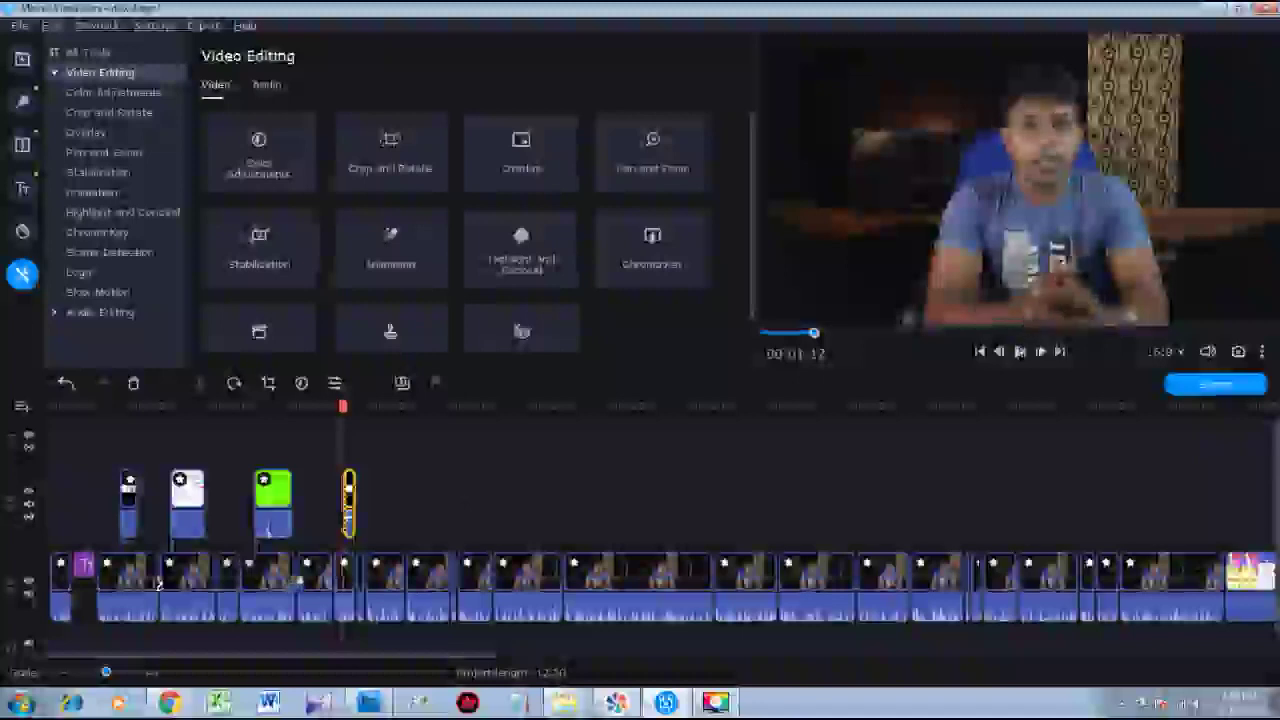
pyautogui.click(312, 578)
pyautogui.moveTo(328, 568); pyautogui.dragTo(326, 569)
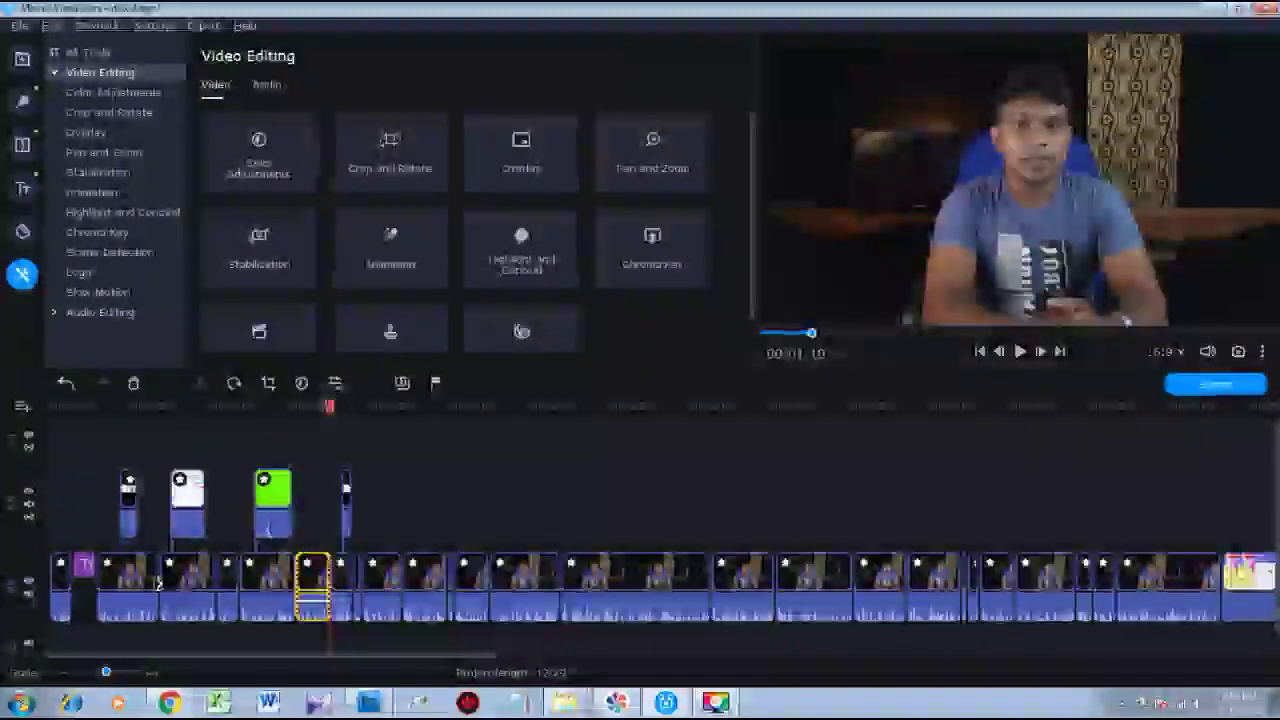
# Move the short screen-recording cutaway earlier on the overlay track to about 1:03 and play back the section.
pyautogui.moveTo(322, 408); pyautogui.dragTo(449, 408)
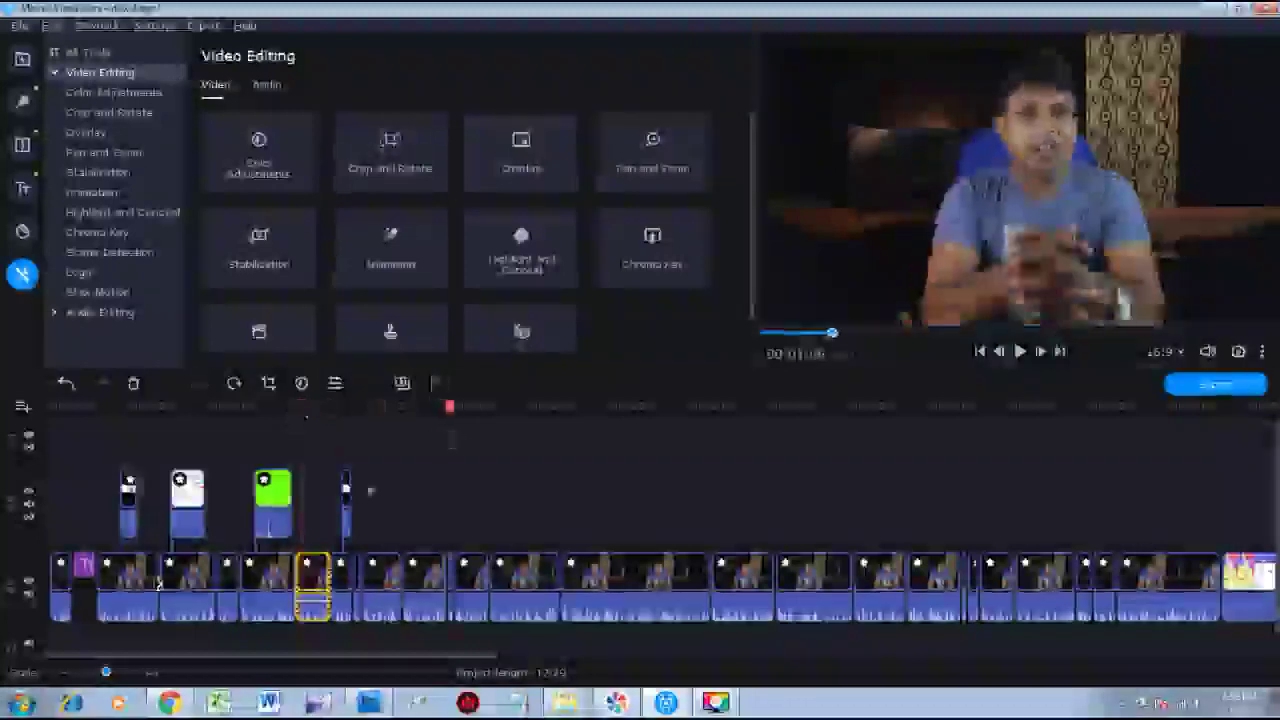
pyautogui.click(346, 503)
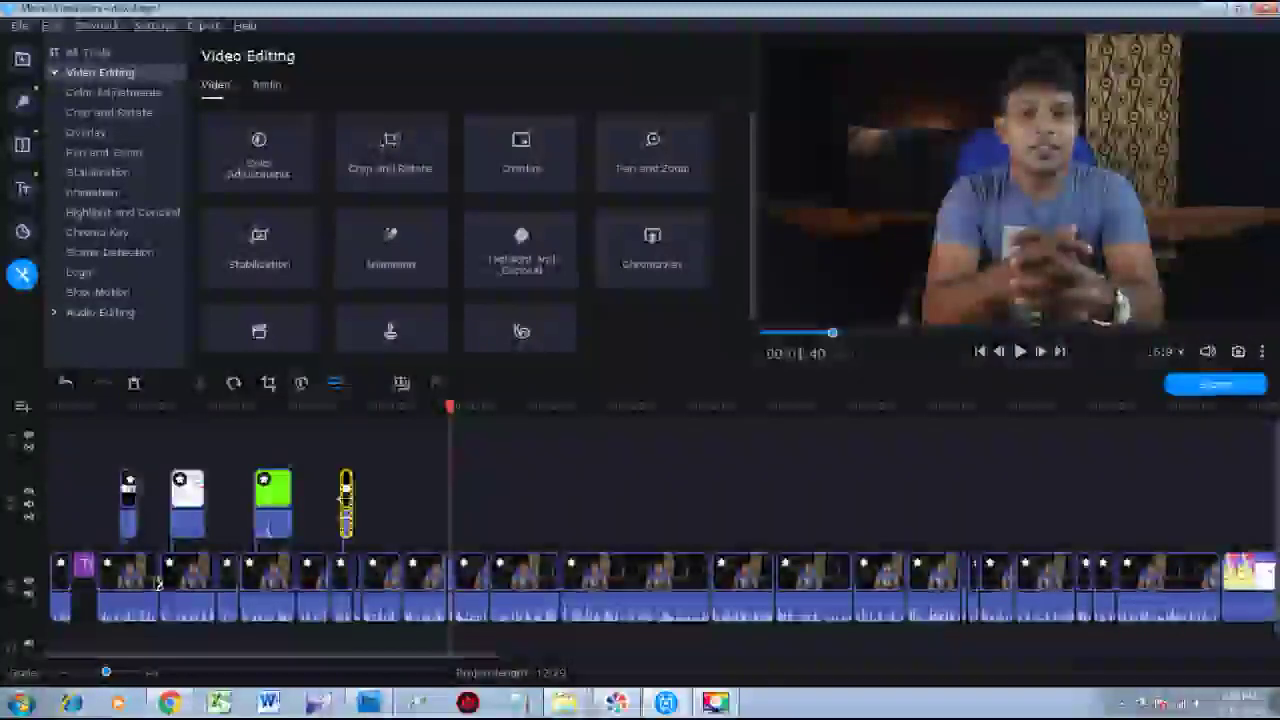
pyautogui.moveTo(332, 499)
pyautogui.mouseDown()
pyautogui.moveTo(346, 500)
pyautogui.moveTo(314, 490)
pyautogui.mouseUp()
pyautogui.click(454, 499)
pyautogui.click(349, 490)
pyautogui.click(285, 405)
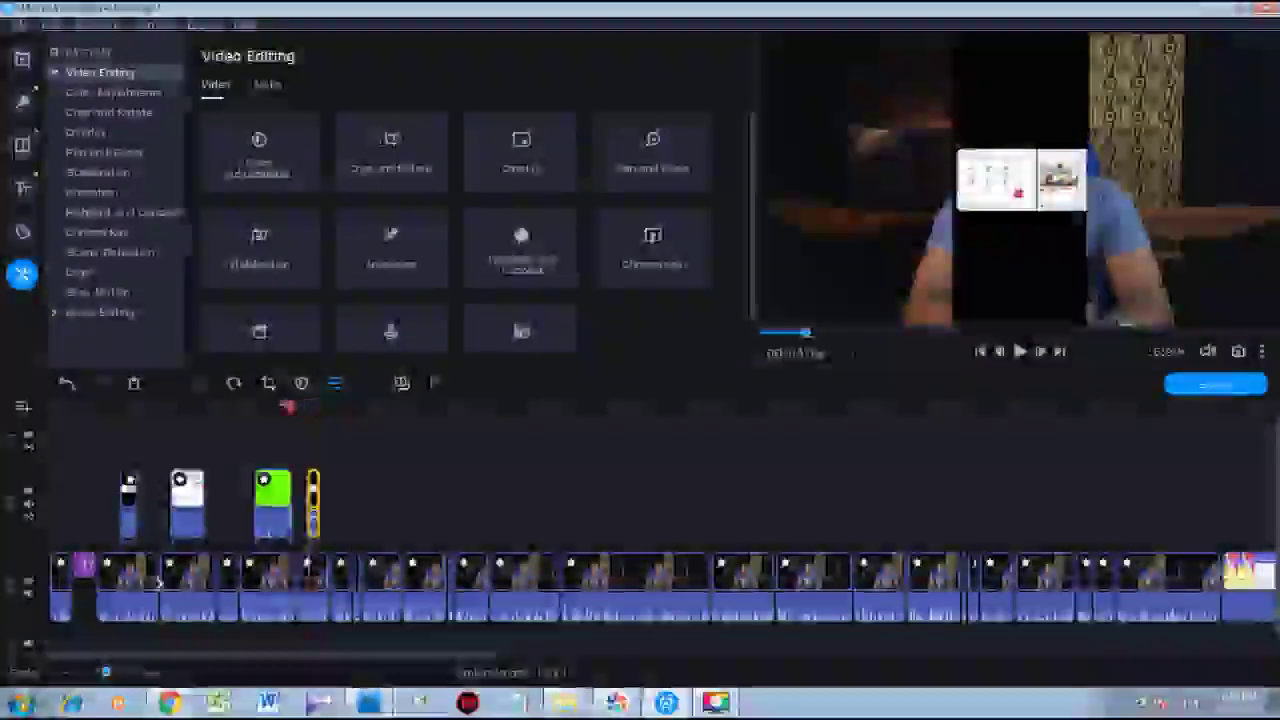
pyautogui.press('space')
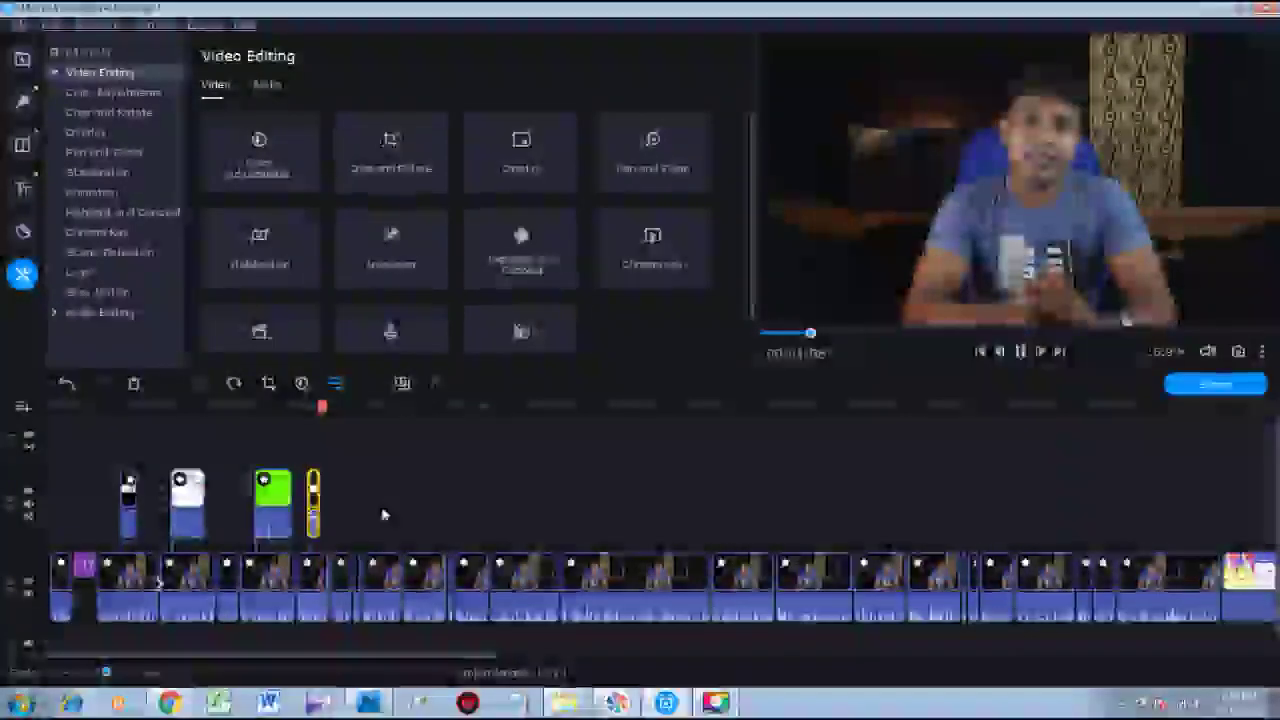
pyautogui.click(1020, 351)
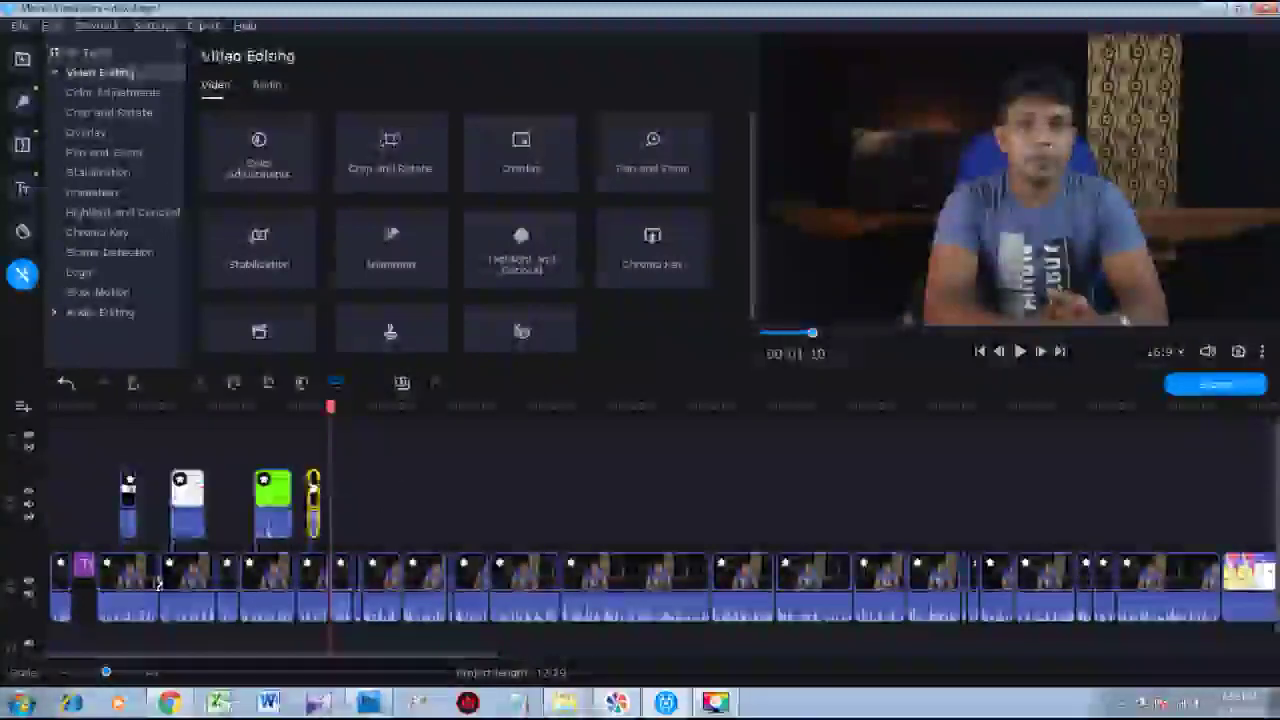
# Crop the short cutaway to its wide screen content and shrink it into a picture-in-picture inset beside the presenter.
pyautogui.click(405, 157)
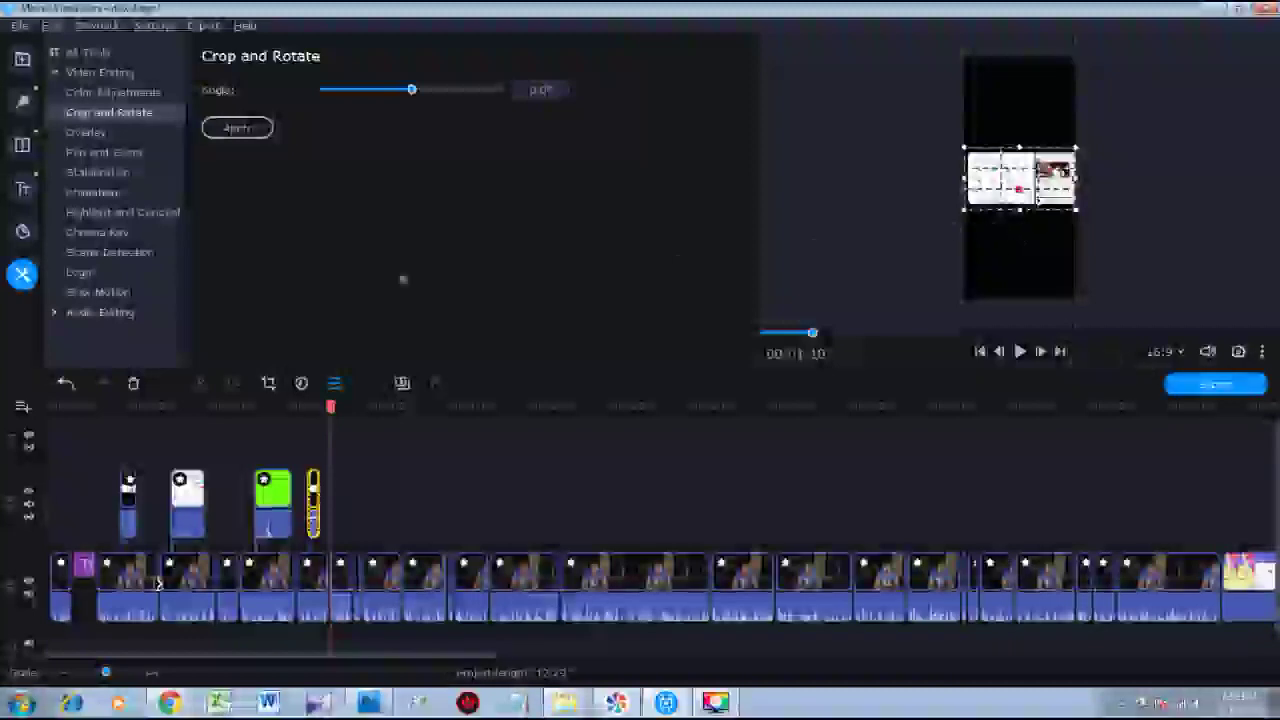
pyautogui.click(238, 128)
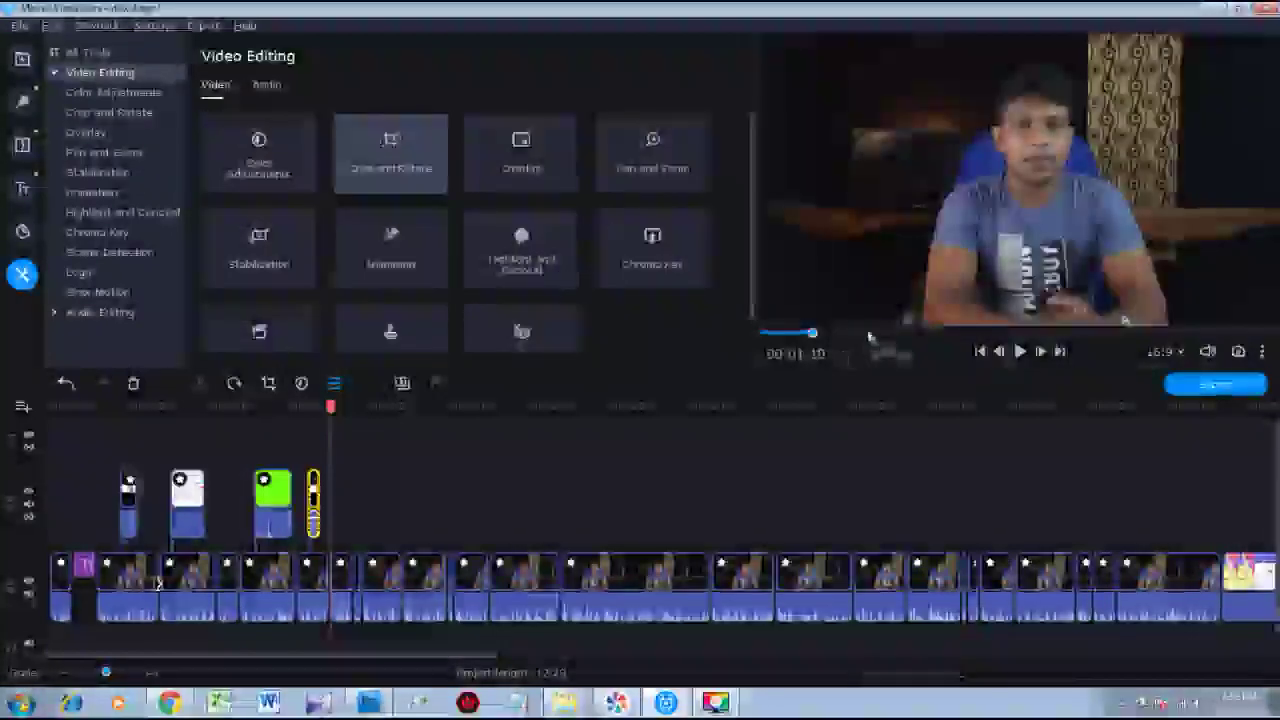
pyautogui.moveTo(331, 406); pyautogui.dragTo(305, 406)
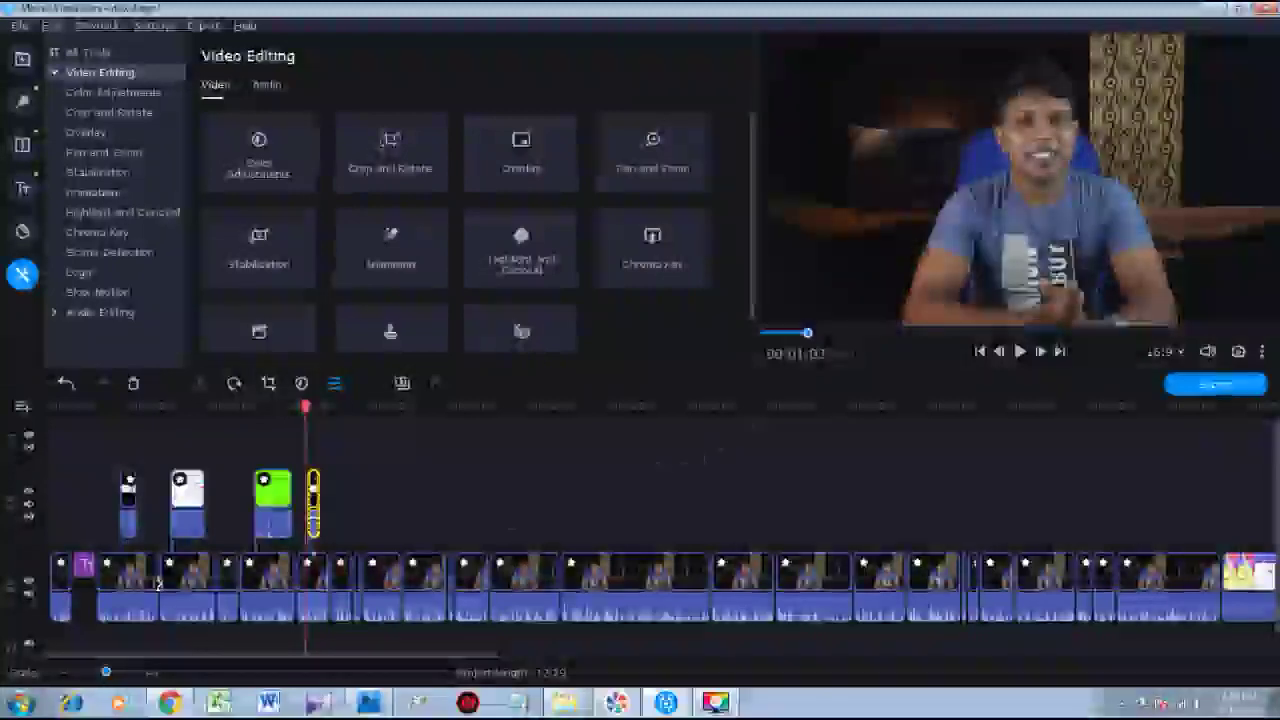
pyautogui.click(520, 150)
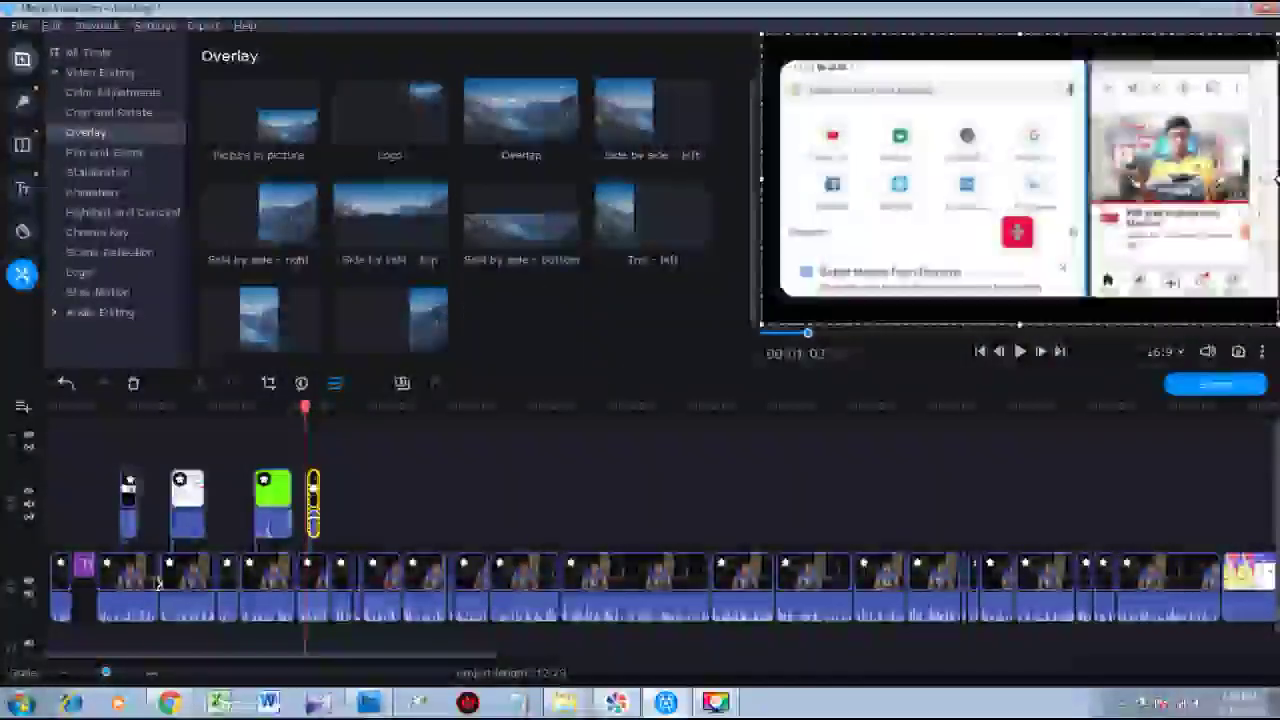
pyautogui.moveTo(762, 35); pyautogui.dragTo(1072, 208)
pyautogui.moveTo(1260, 259); pyautogui.dragTo(966, 187)
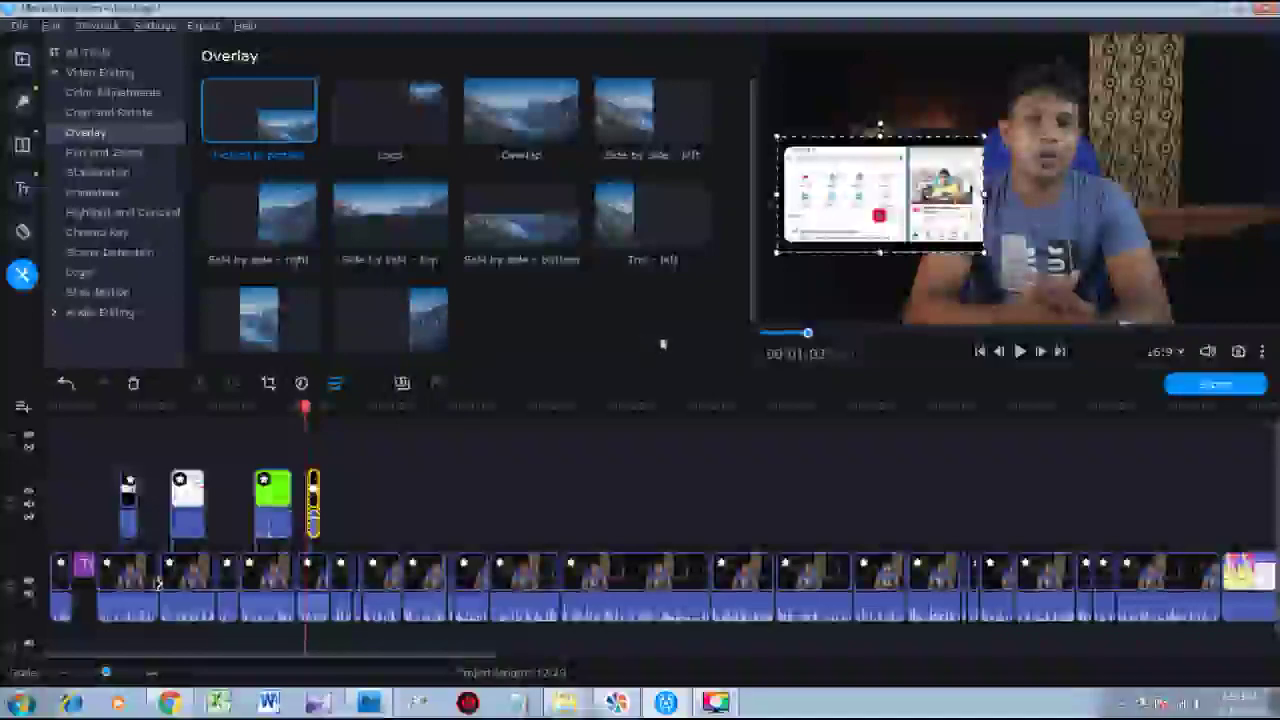
pyautogui.click(740, 495)
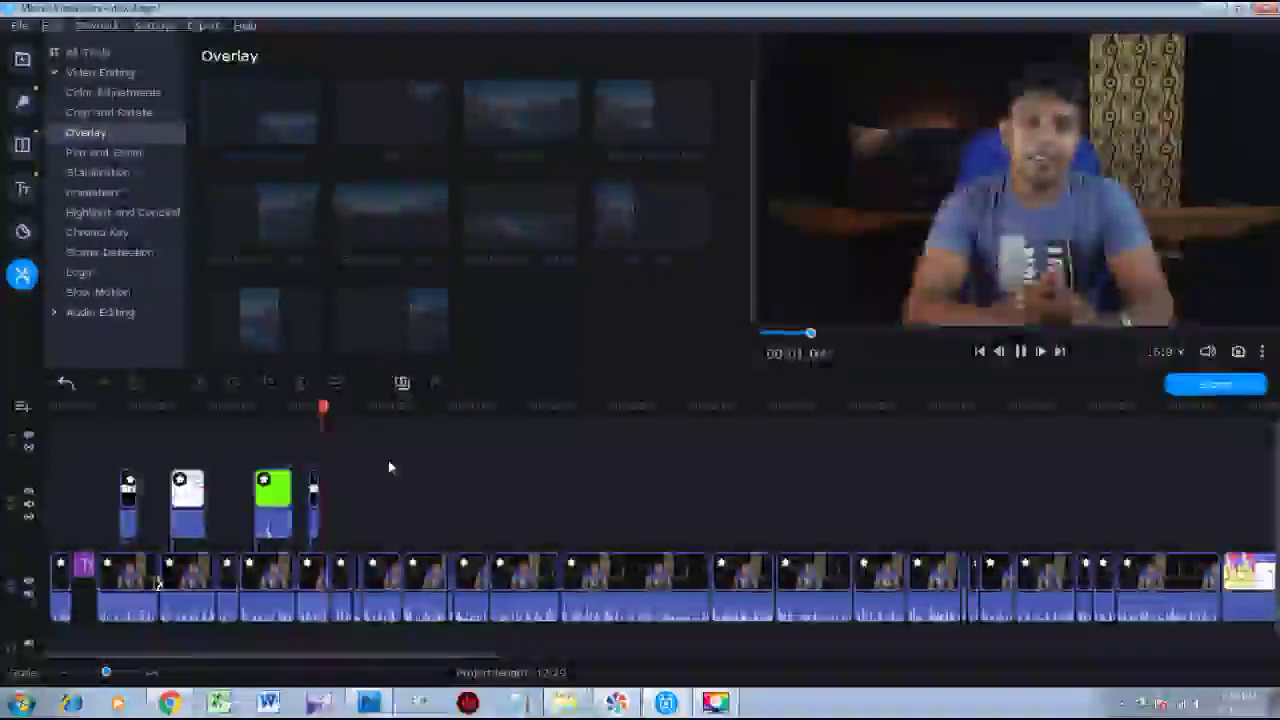
# Crop the presenter clip beneath the cutaway more tightly so the presenter sits larger and farther from the inset, and review the result.
pyautogui.click(314, 597)
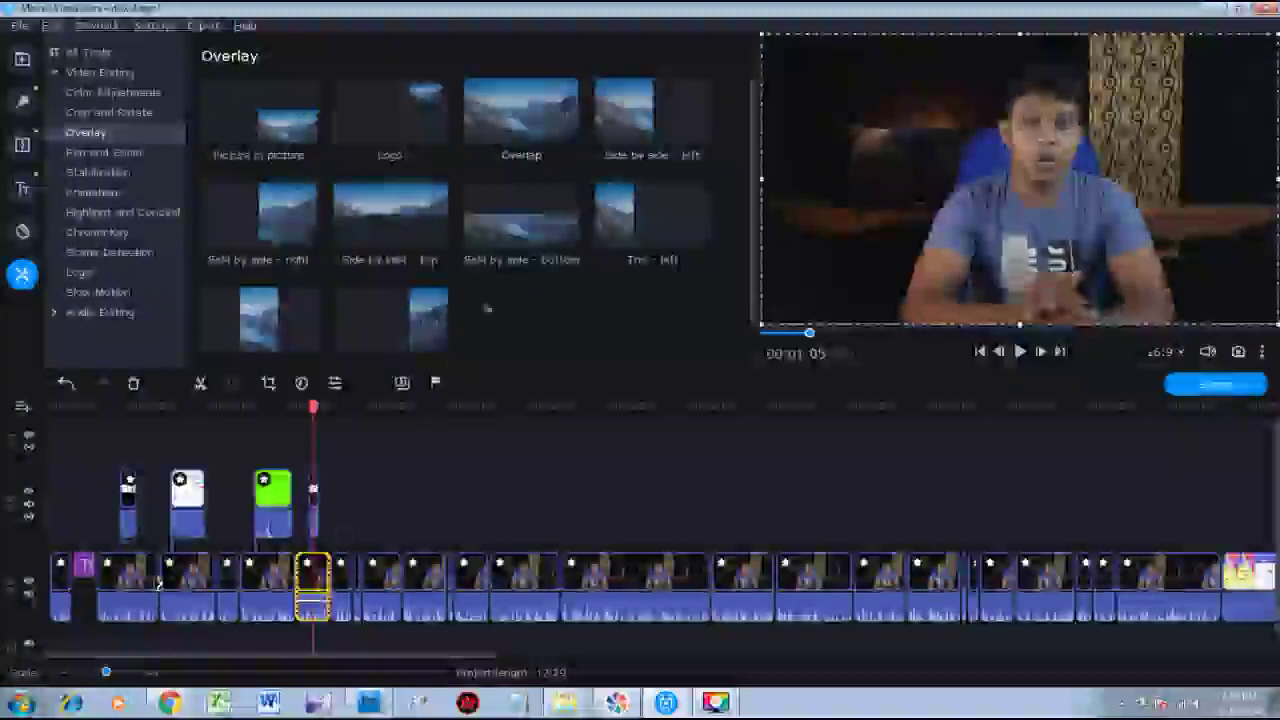
pyautogui.click(104, 115)
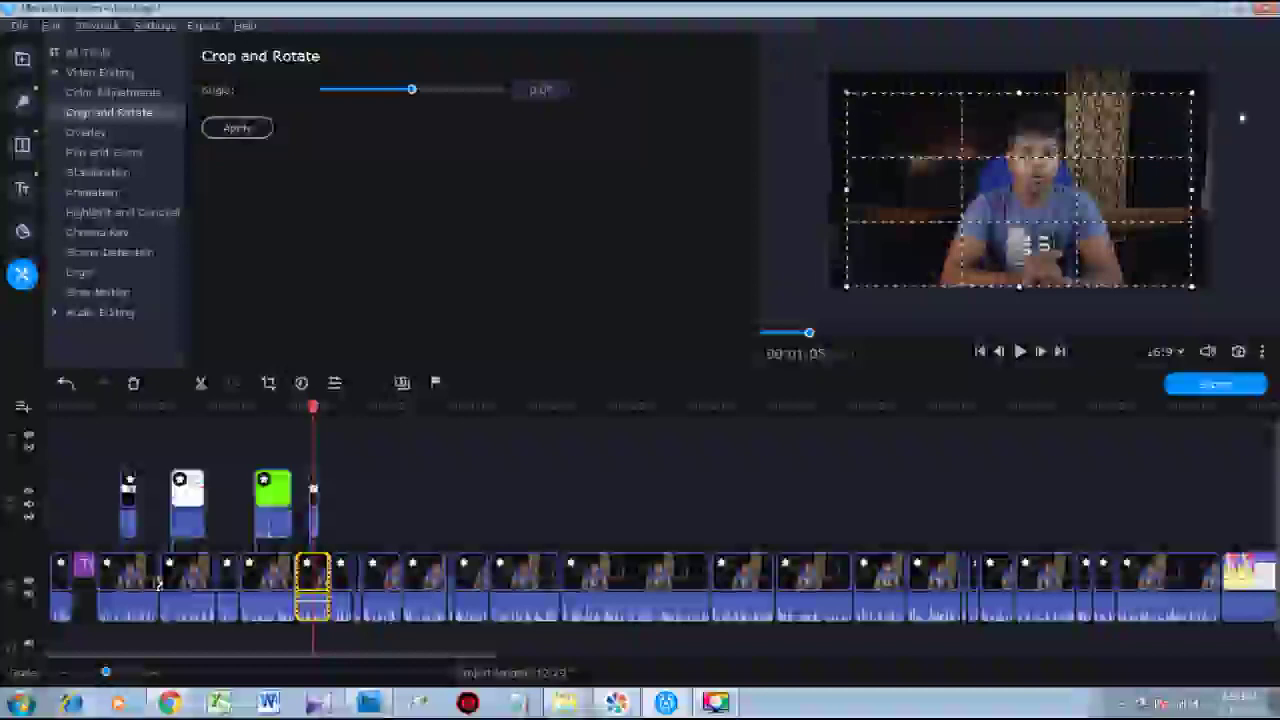
pyautogui.moveTo(1192, 287); pyautogui.dragTo(1151, 264)
pyautogui.moveTo(1094, 206); pyautogui.dragTo(1082, 213)
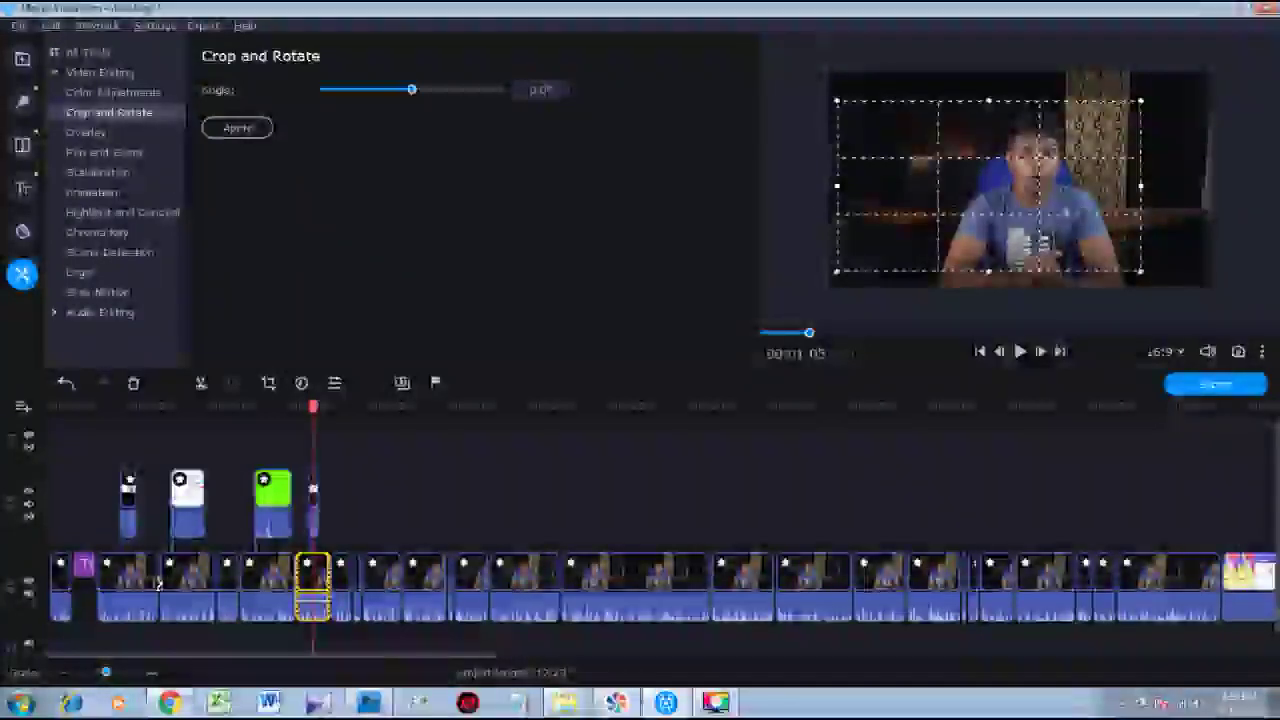
pyautogui.click(237, 128)
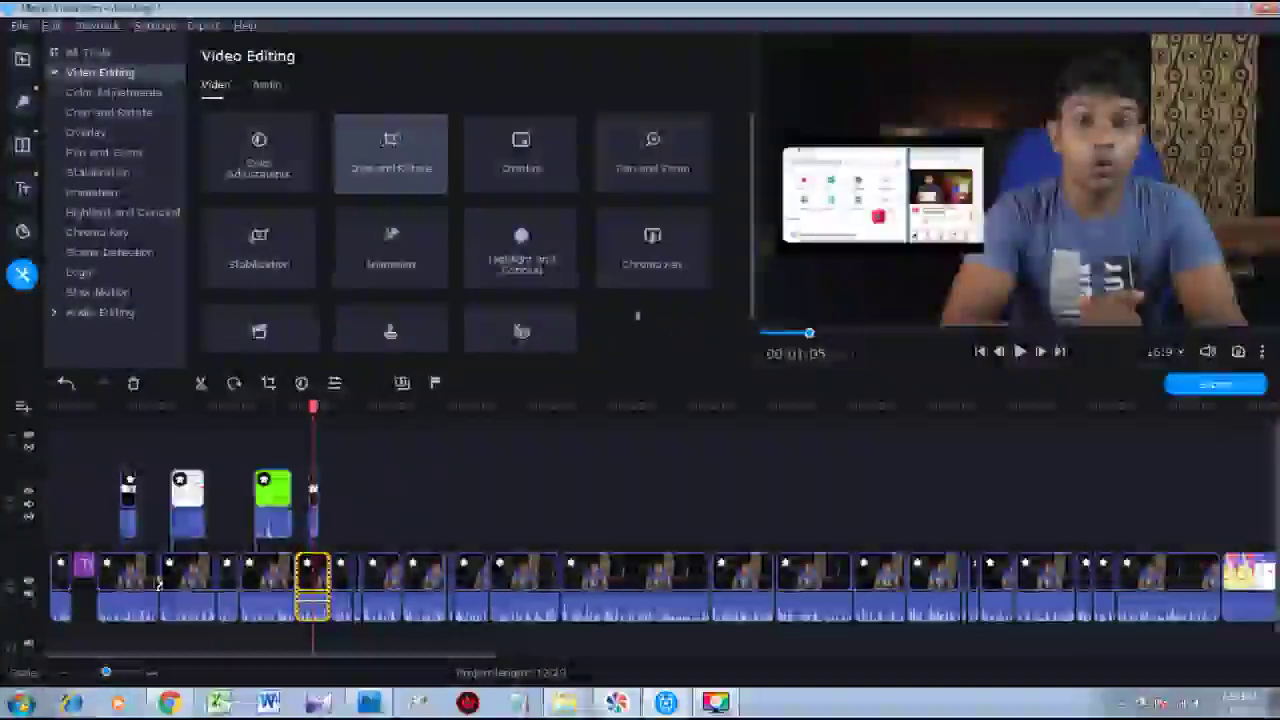
pyautogui.press('space')
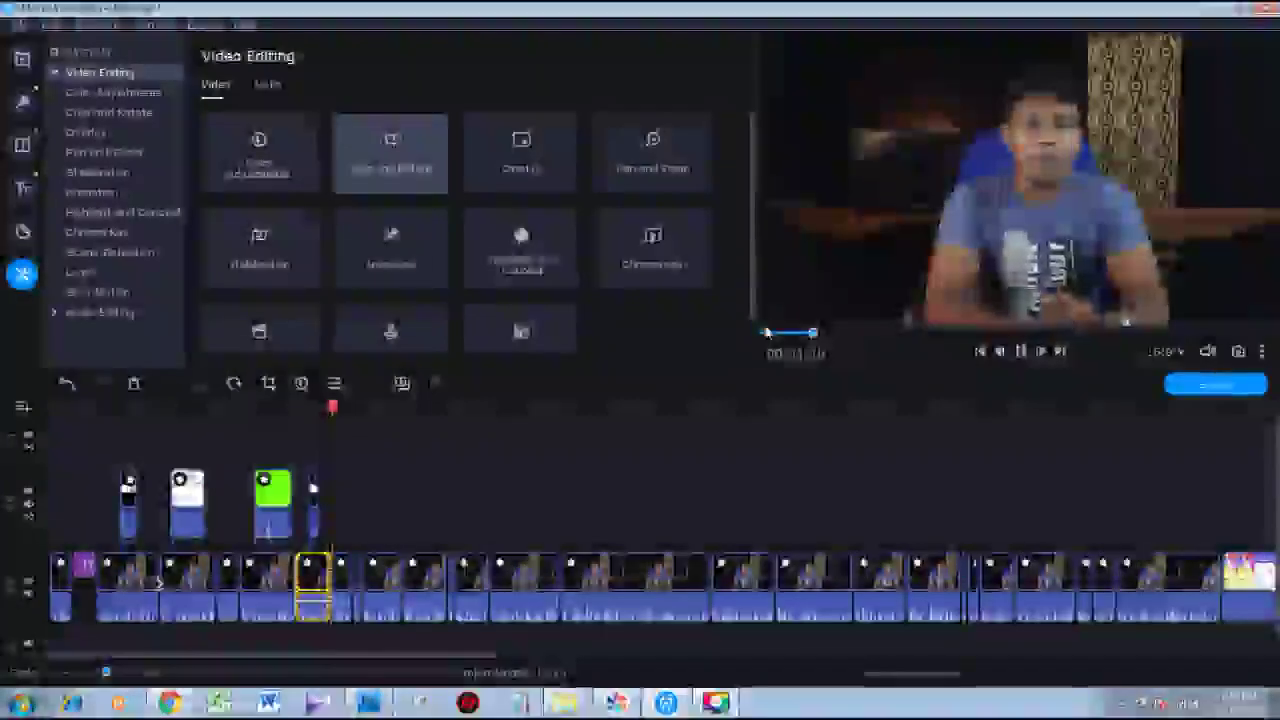
pyautogui.click(319, 586)
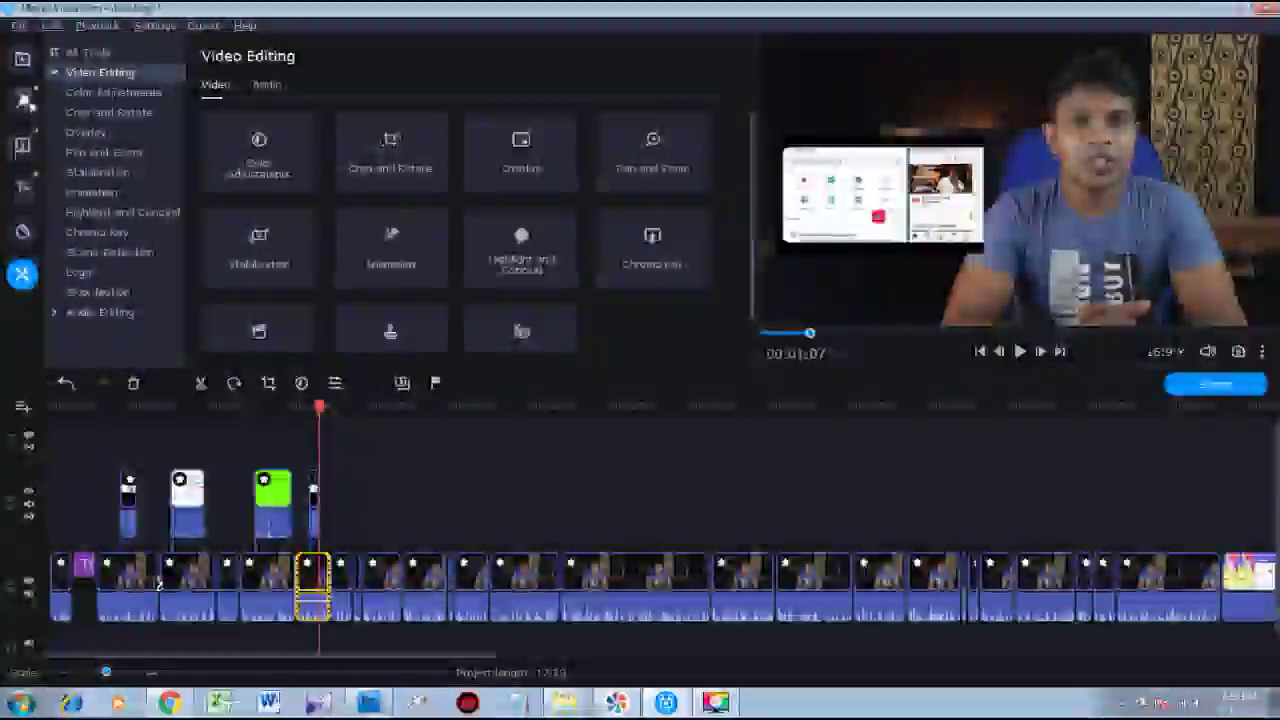
# Add a featured transition at the end of the presenter clip finishing near 1:10 and play back the cut.
pyautogui.click(22, 145)
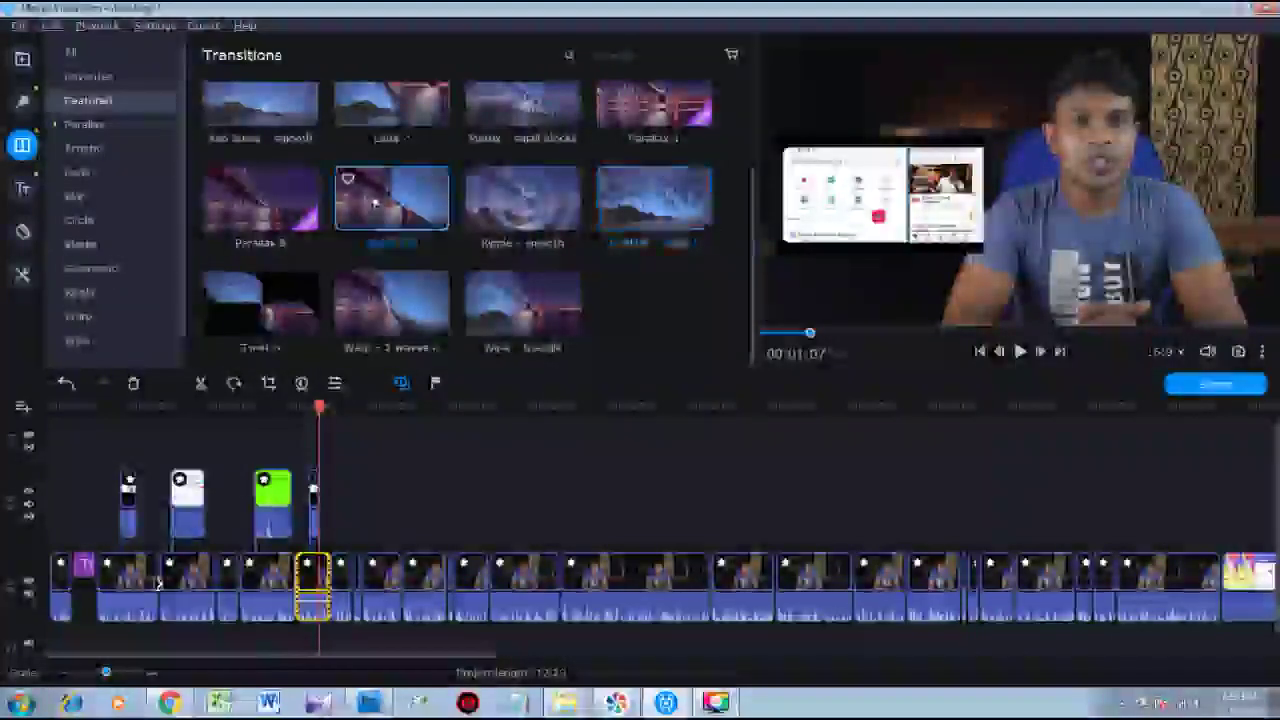
pyautogui.click(383, 206)
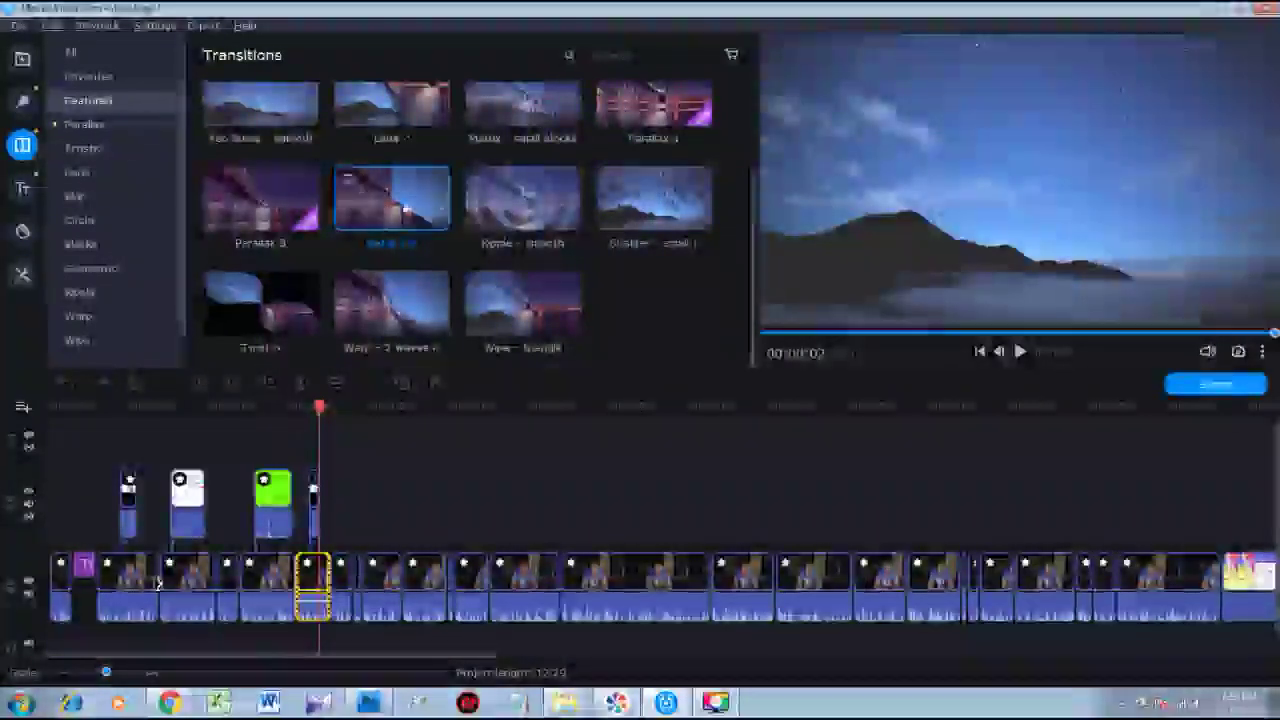
pyautogui.moveTo(404, 208); pyautogui.dragTo(330, 580)
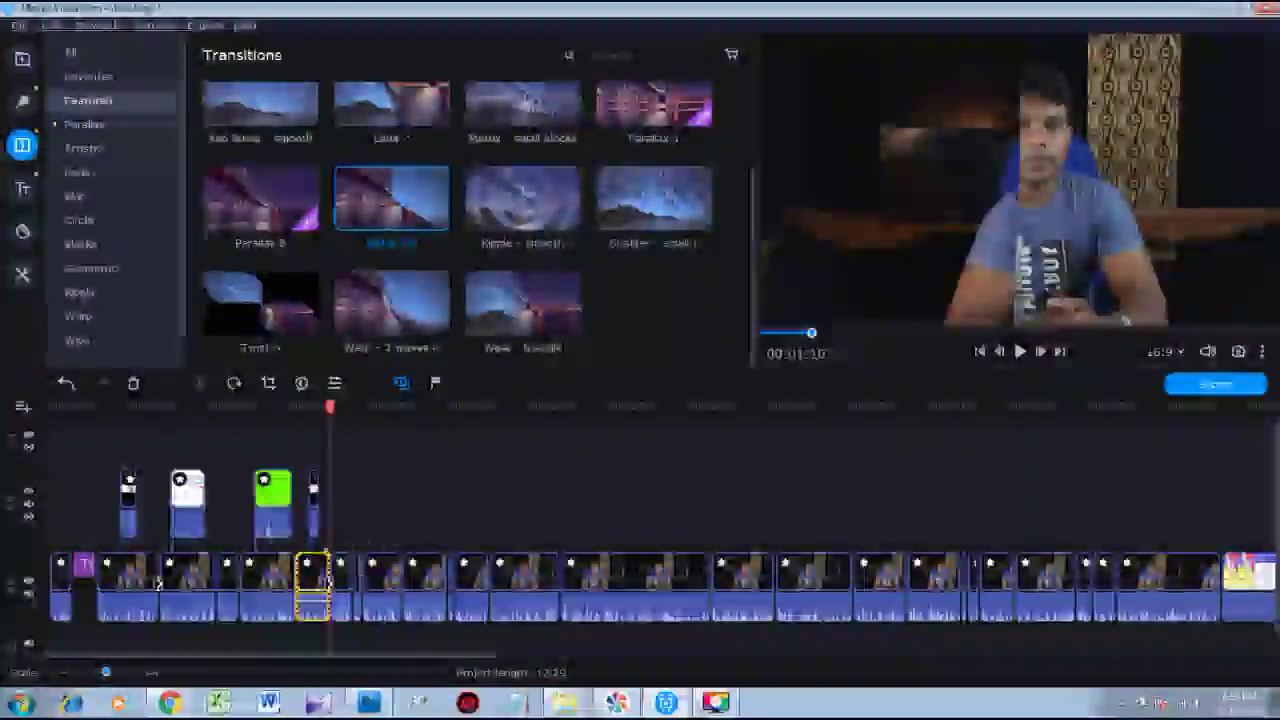
pyautogui.press('space')
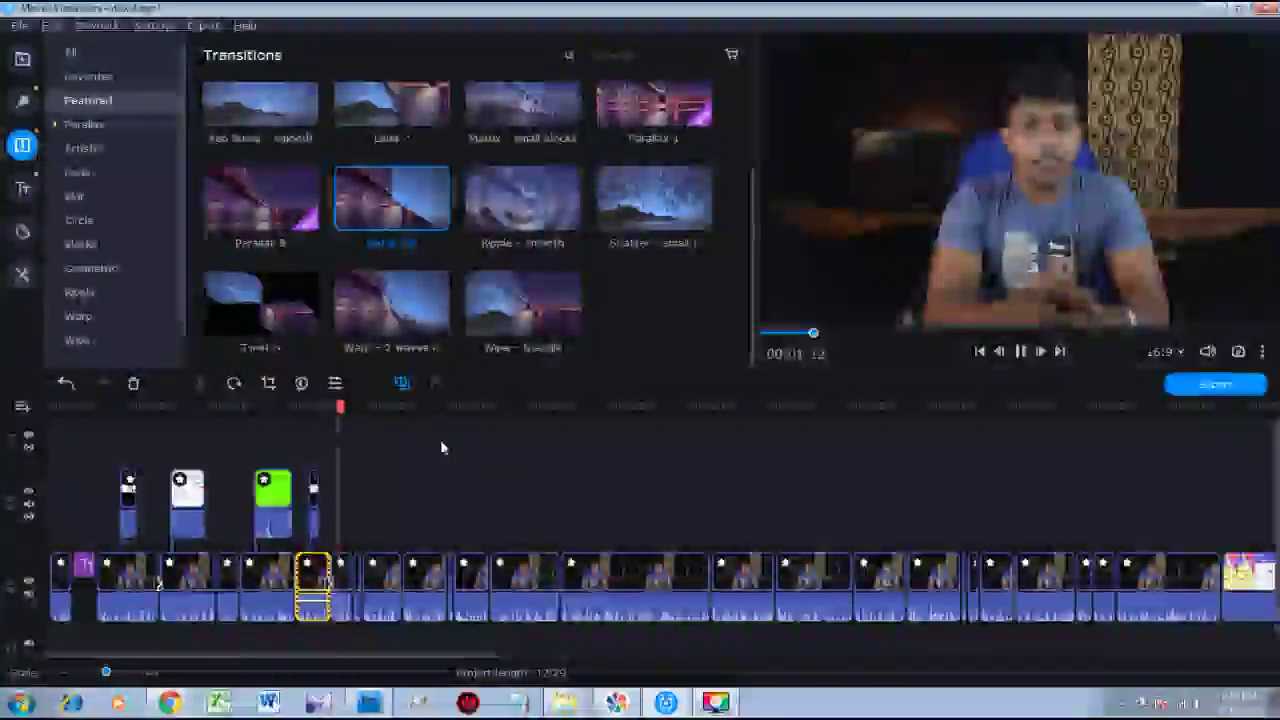
pyautogui.press('space')
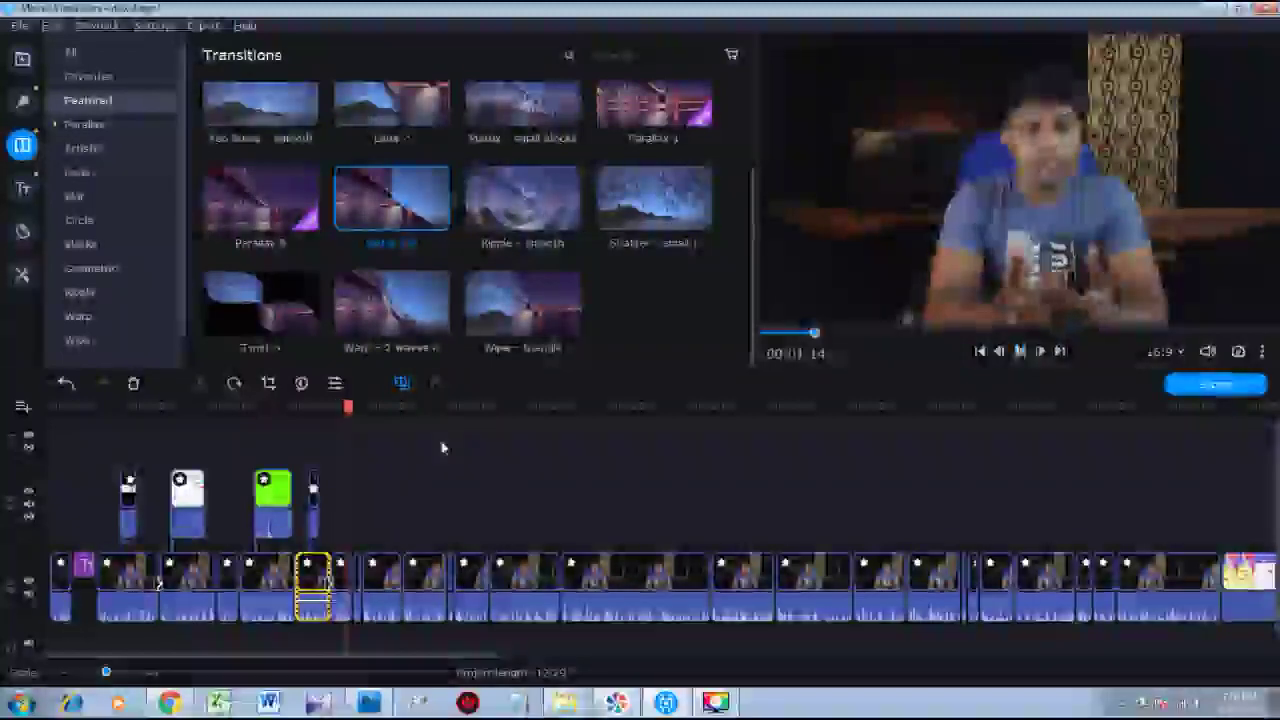
pyautogui.moveTo(346, 421); pyautogui.dragTo(330, 421)
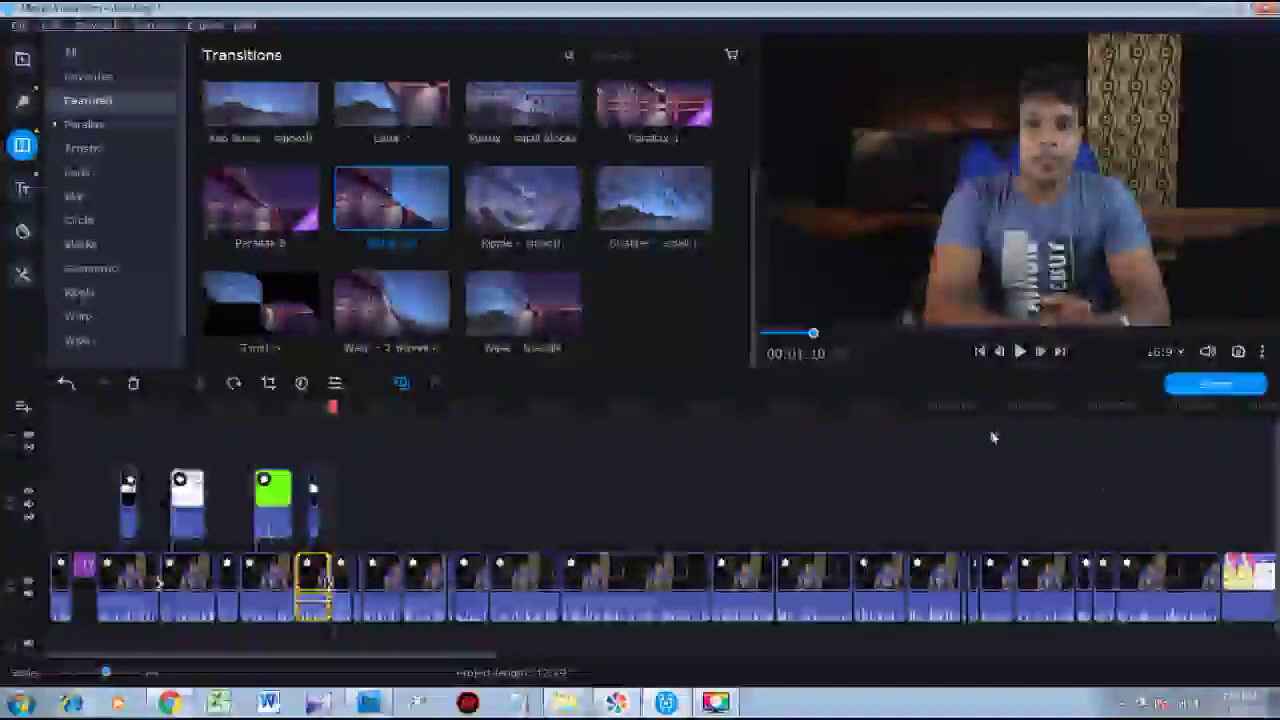
# Browse the long screen recording on the main track and play the presenter section from 1:10 to about 1:19.
pyautogui.scroll(-4, 991, 435)
pyautogui.scroll(-3, 932, 487)
pyautogui.scroll(2, 856, 462)
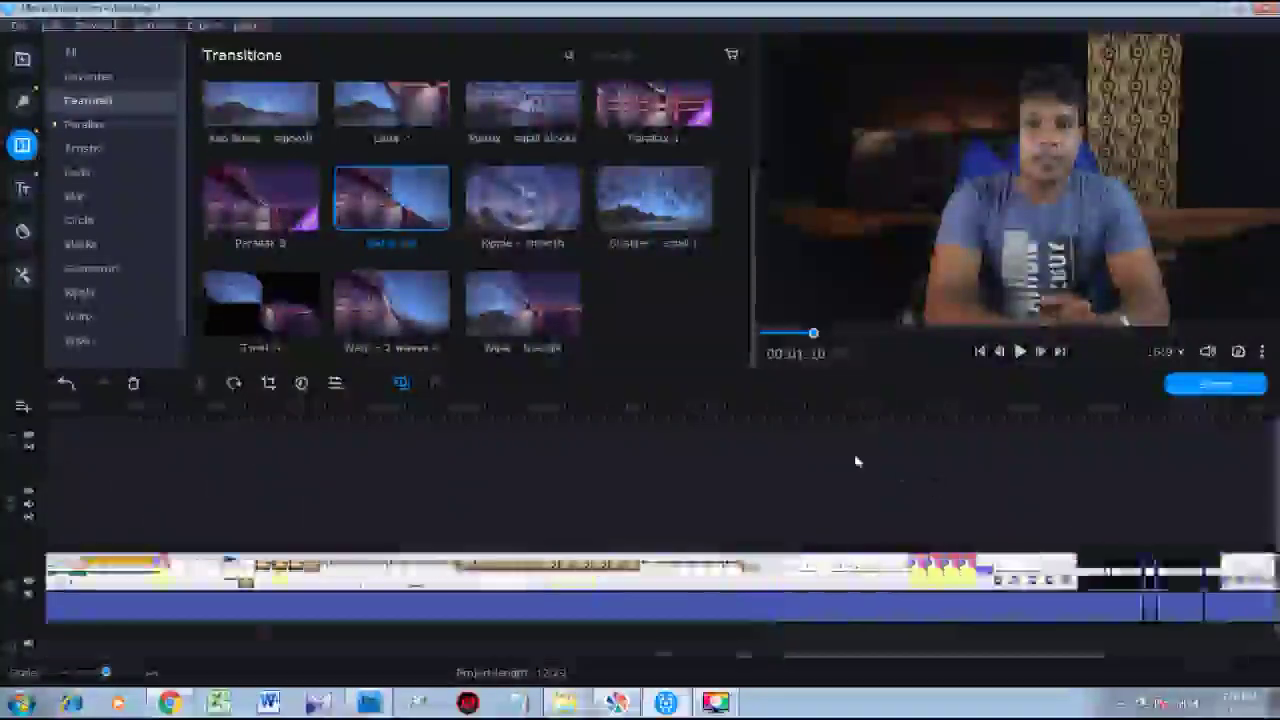
pyautogui.scroll(6, 580, 600)
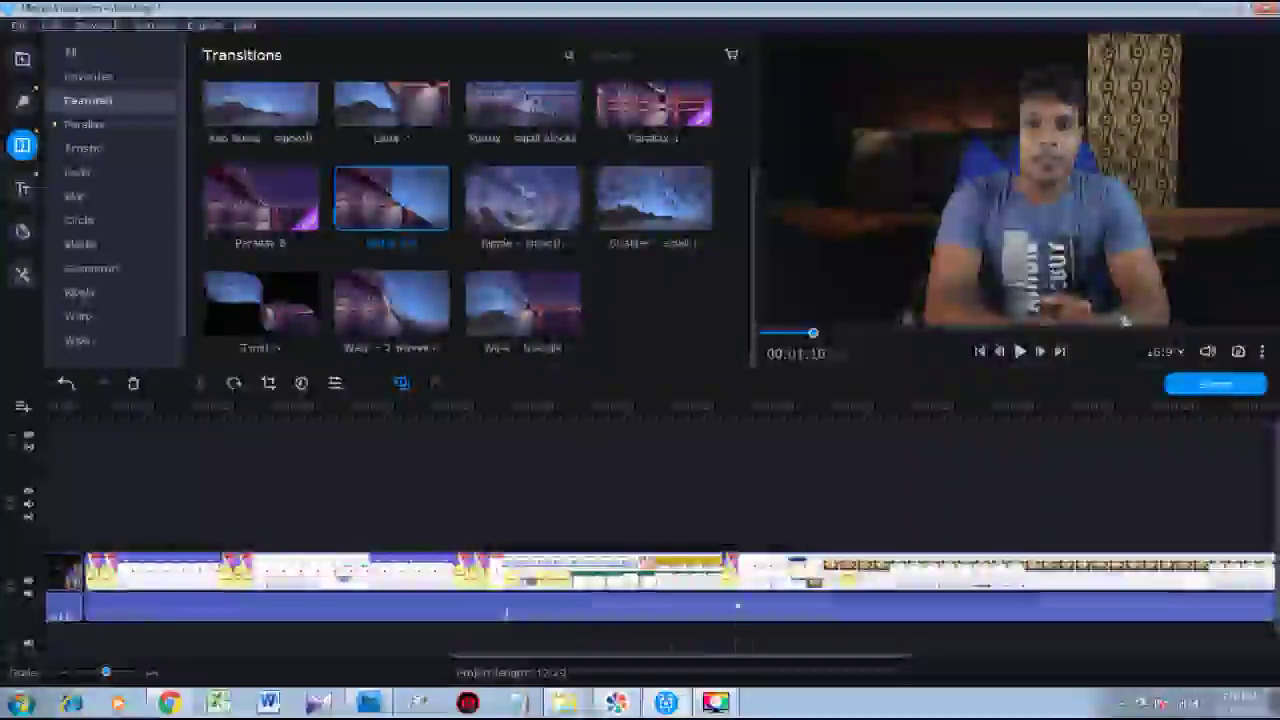
pyautogui.scroll(6, 333, 513)
pyautogui.press('space')
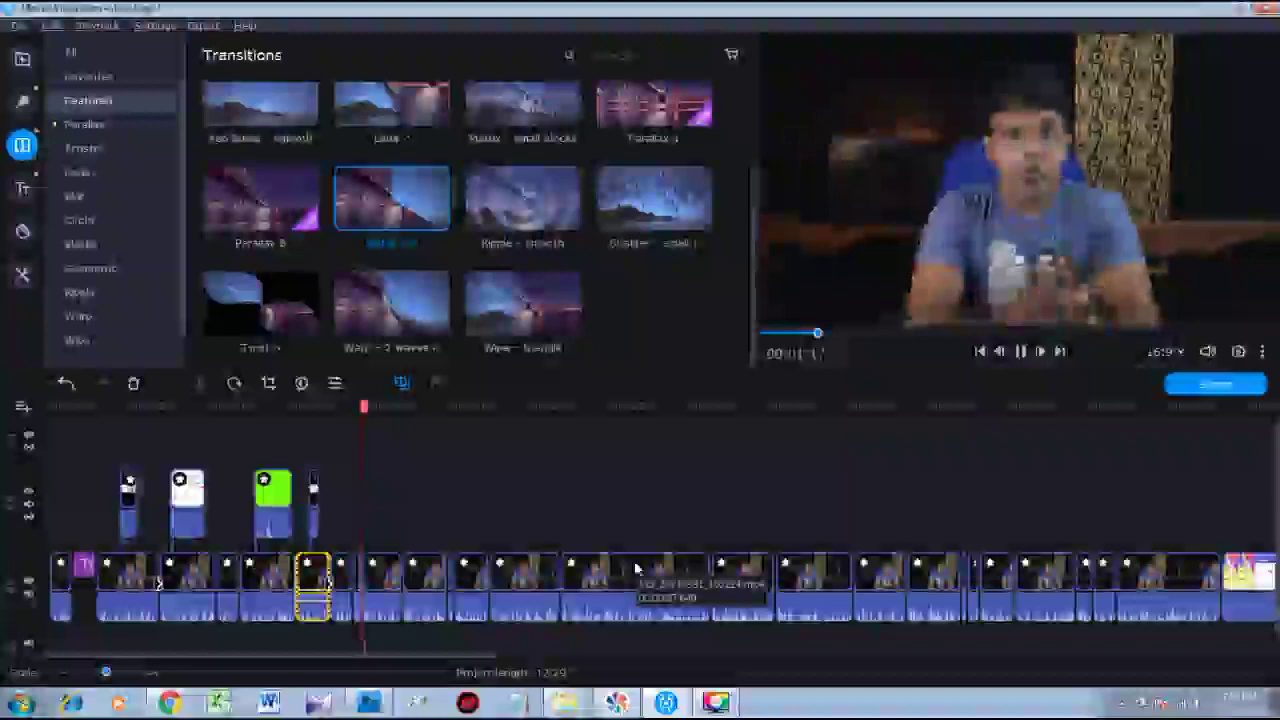
pyautogui.press('space')
pyautogui.scroll(-5, 826, 520)
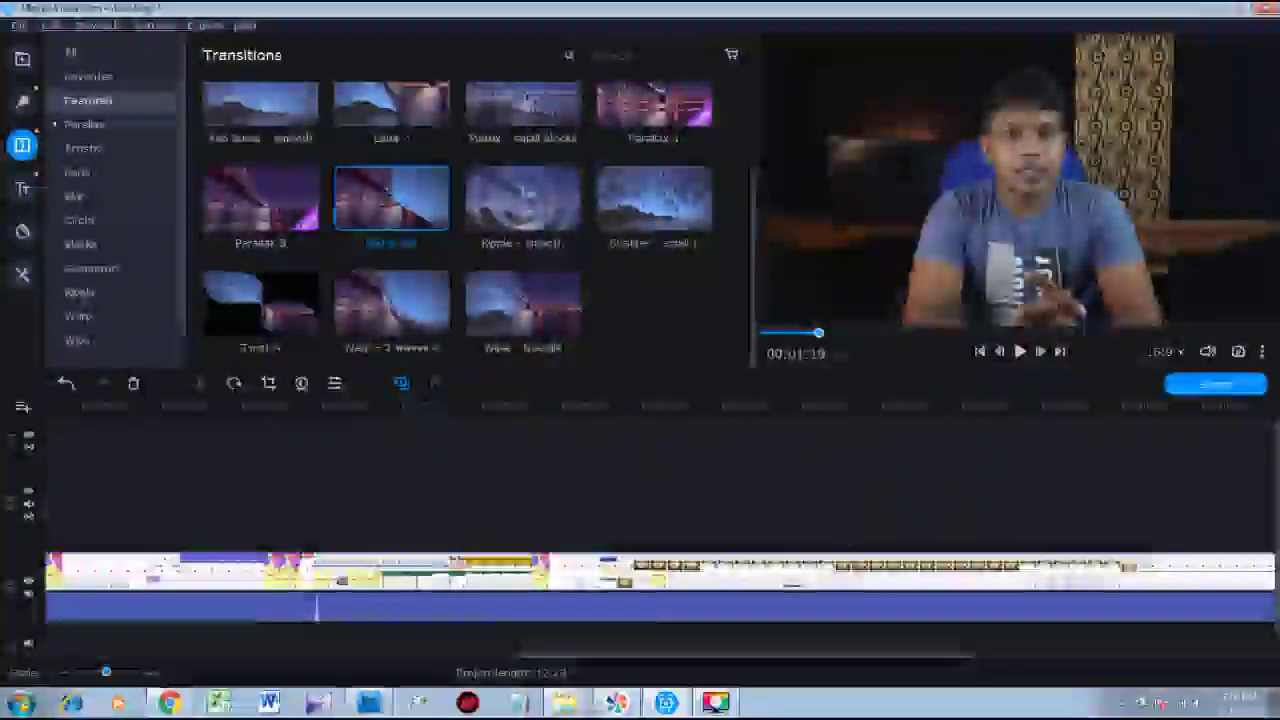
# Play the screen recording from about 8:47 to find the typing section and split it at about 9:39.
pyautogui.click(836, 410)
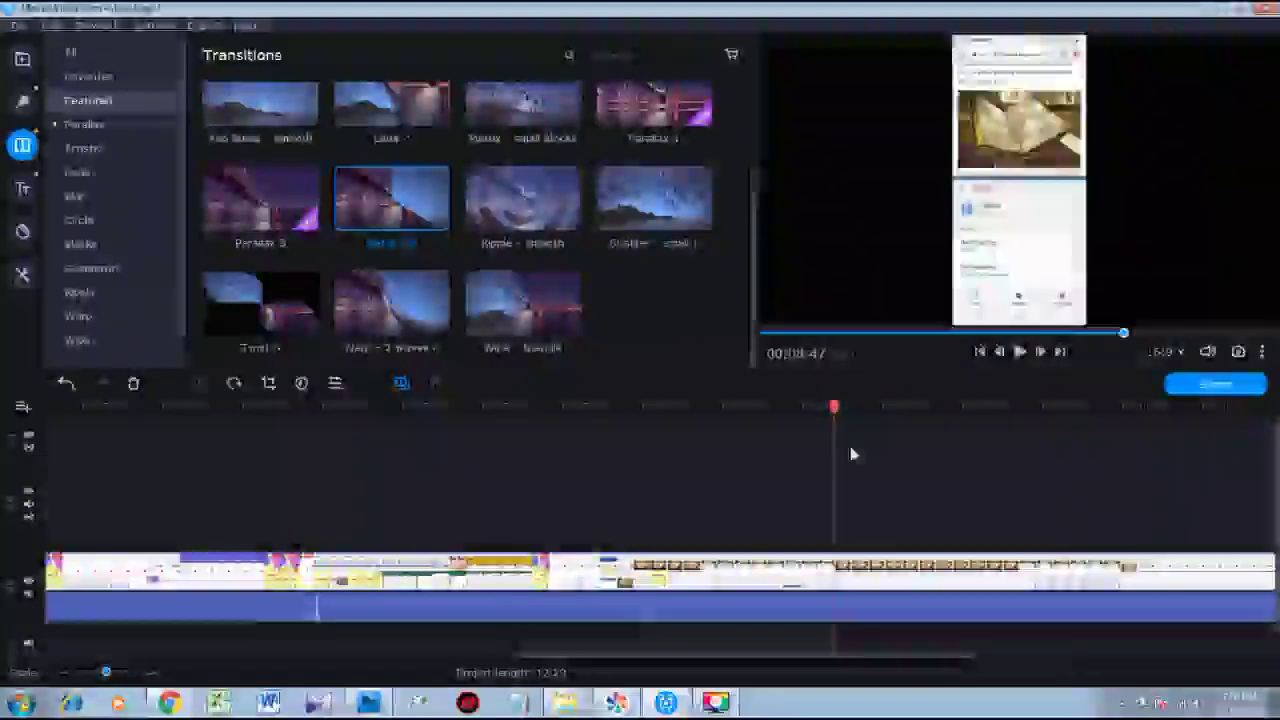
pyautogui.press('space')
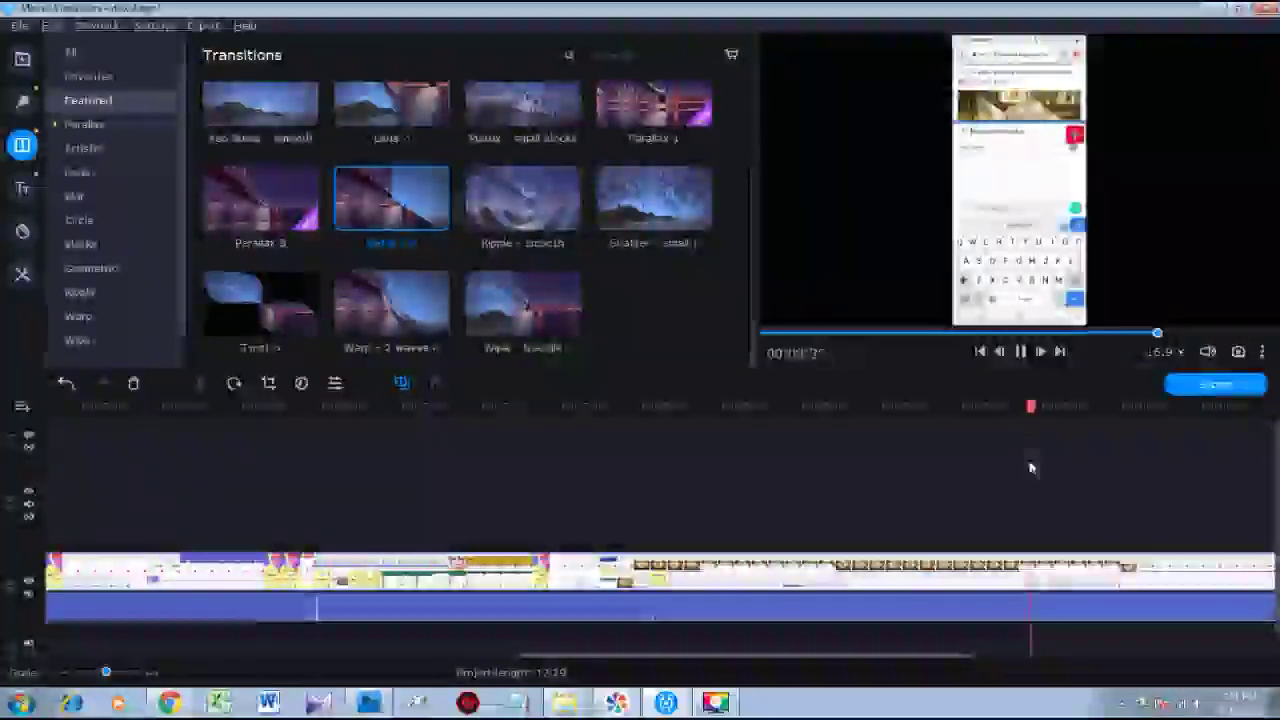
pyautogui.click(1028, 407)
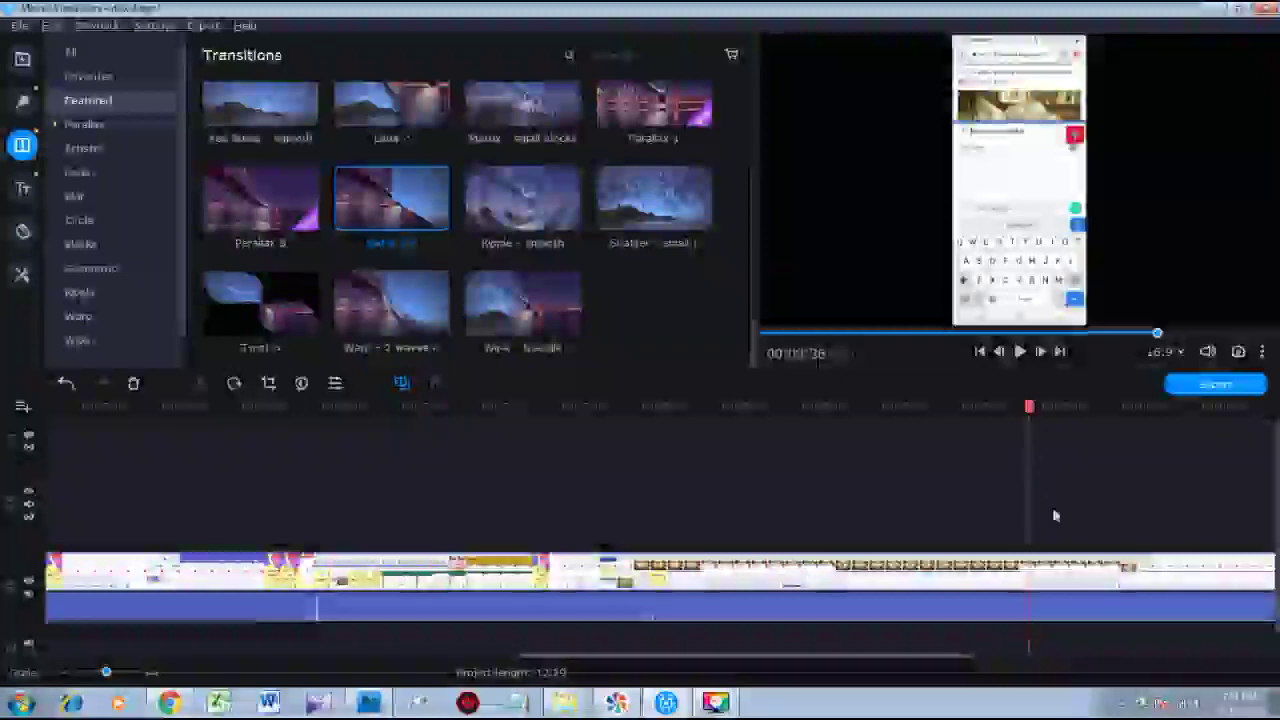
pyautogui.press('space')
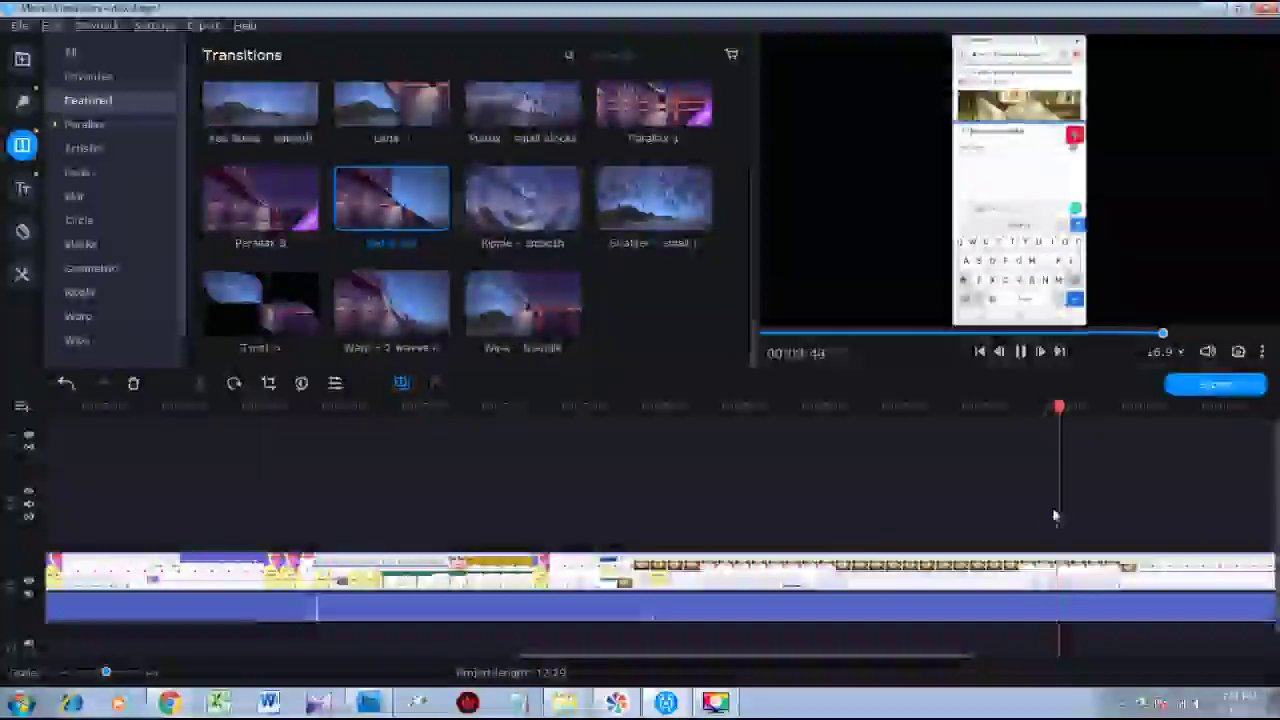
pyautogui.press('space')
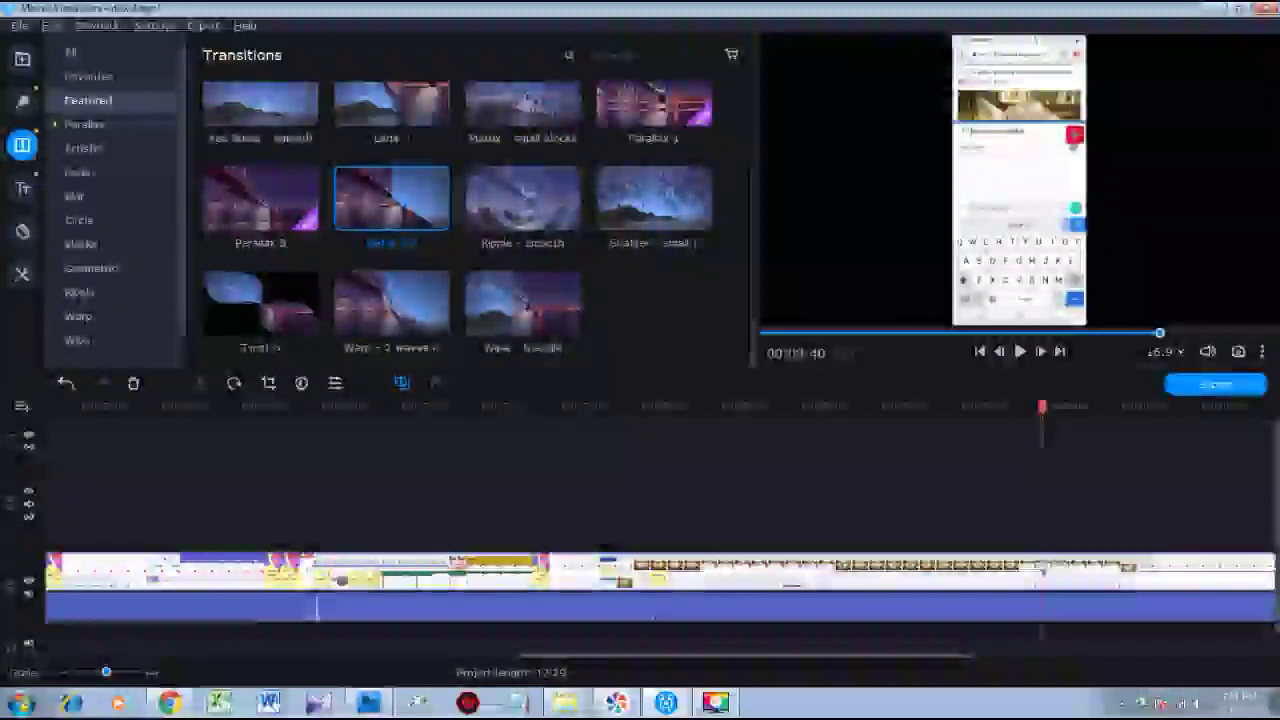
pyautogui.click(1046, 580)
pyautogui.click(201, 383)
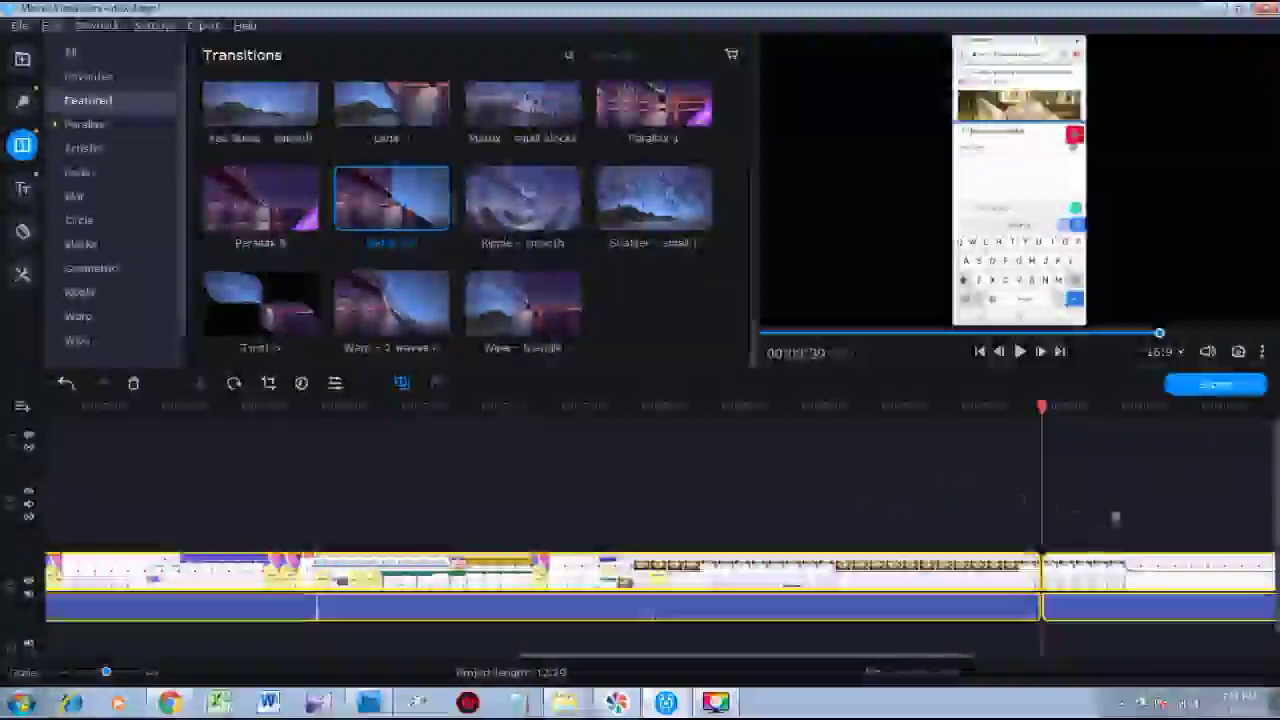
# Play the recording past the split and trim a few seconds off the start of the second piece.
pyautogui.click(1020, 351)
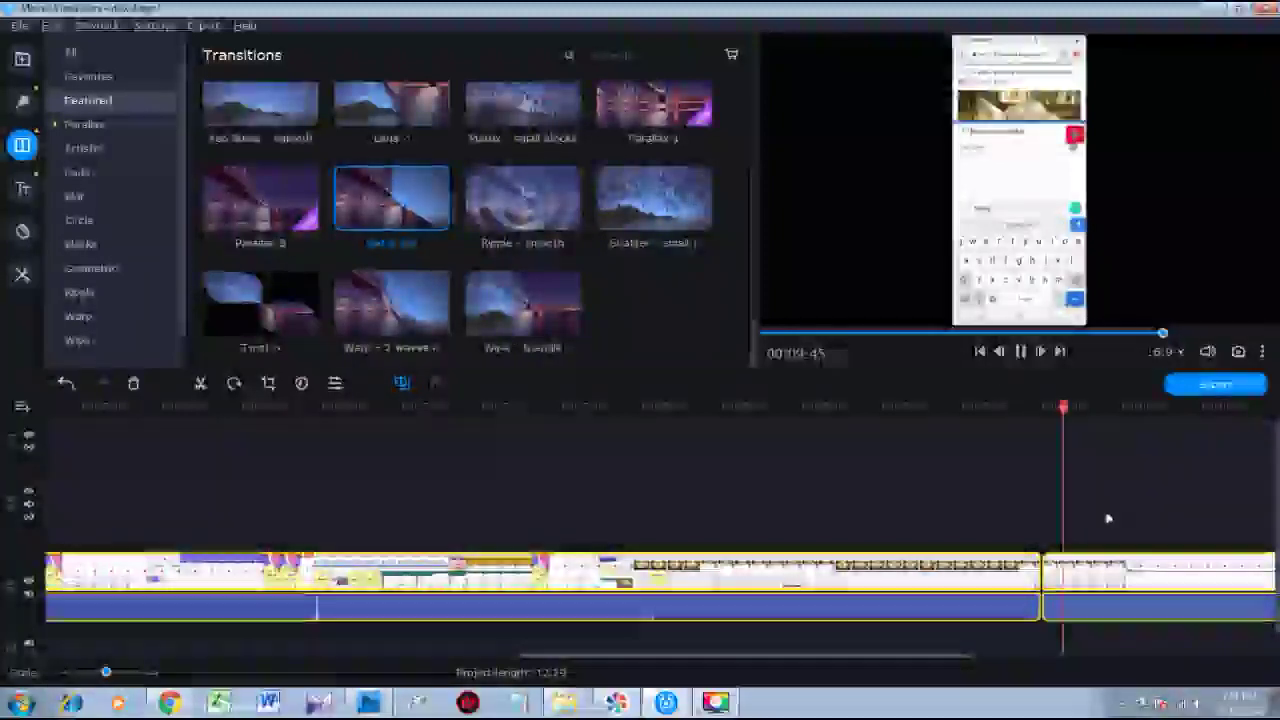
pyautogui.moveTo(1068, 407); pyautogui.dragTo(1051, 406)
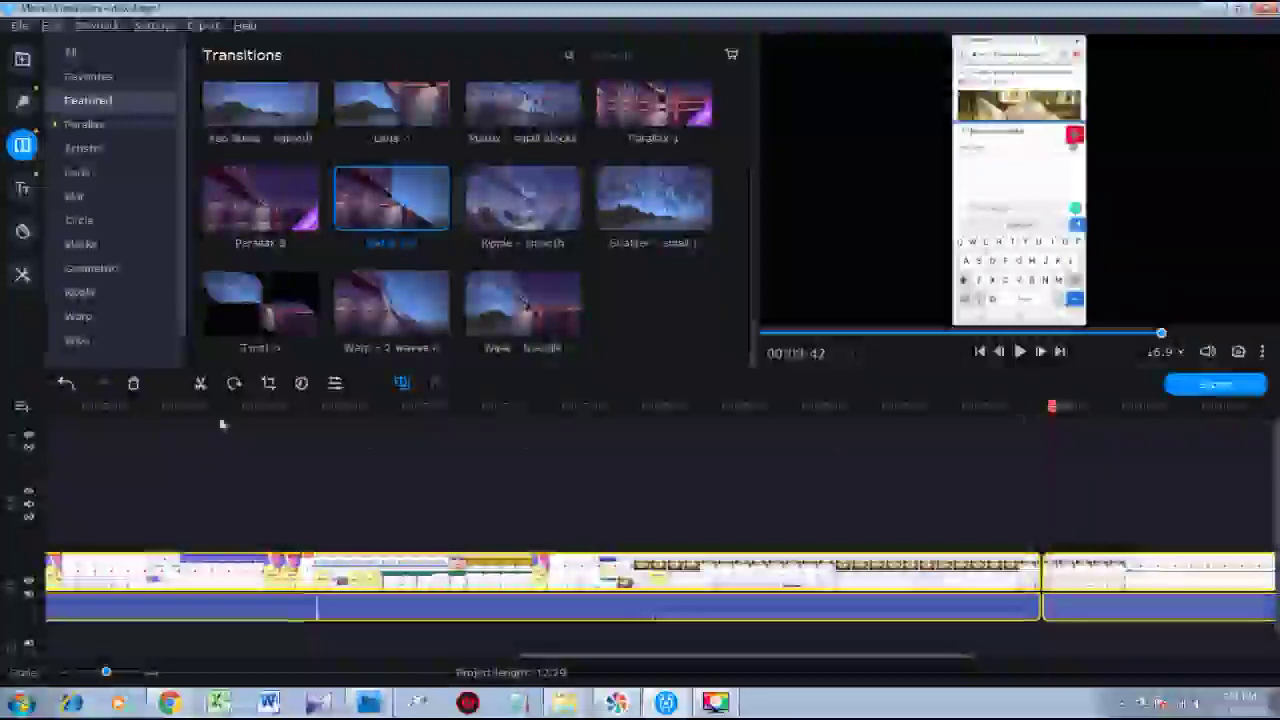
pyautogui.click(1079, 584)
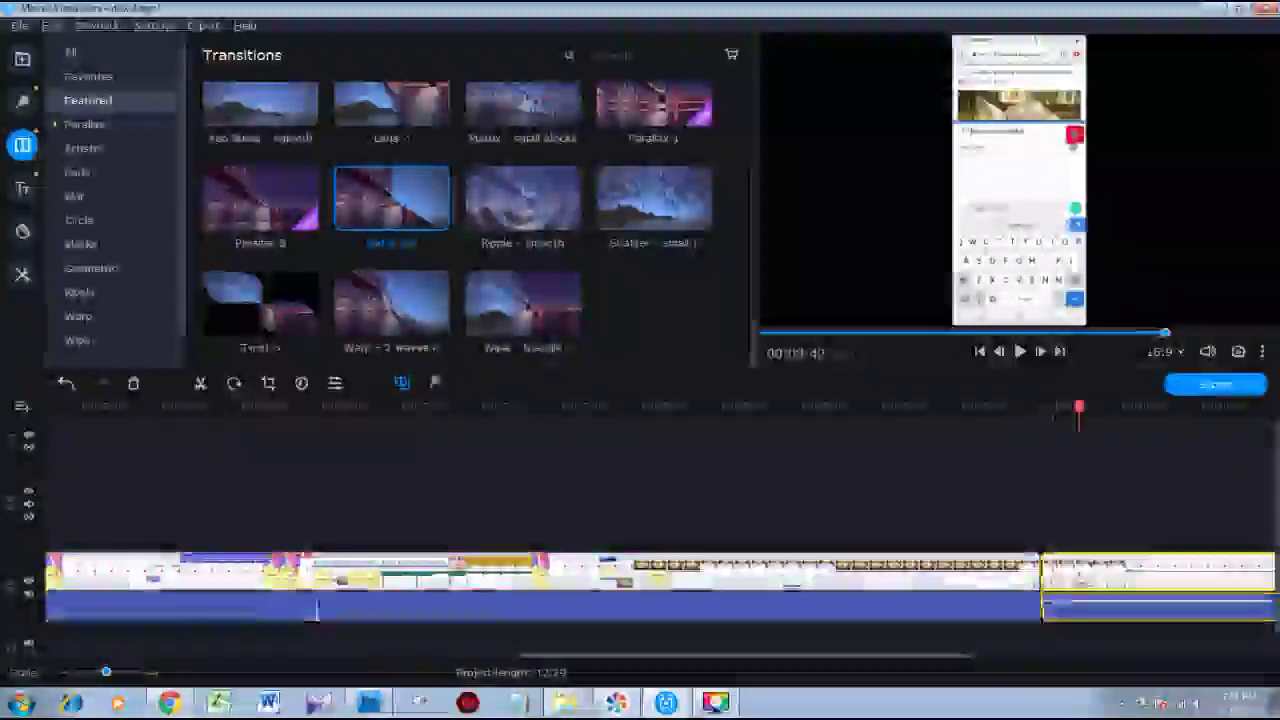
pyautogui.moveTo(1042, 572); pyautogui.dragTo(1048, 572)
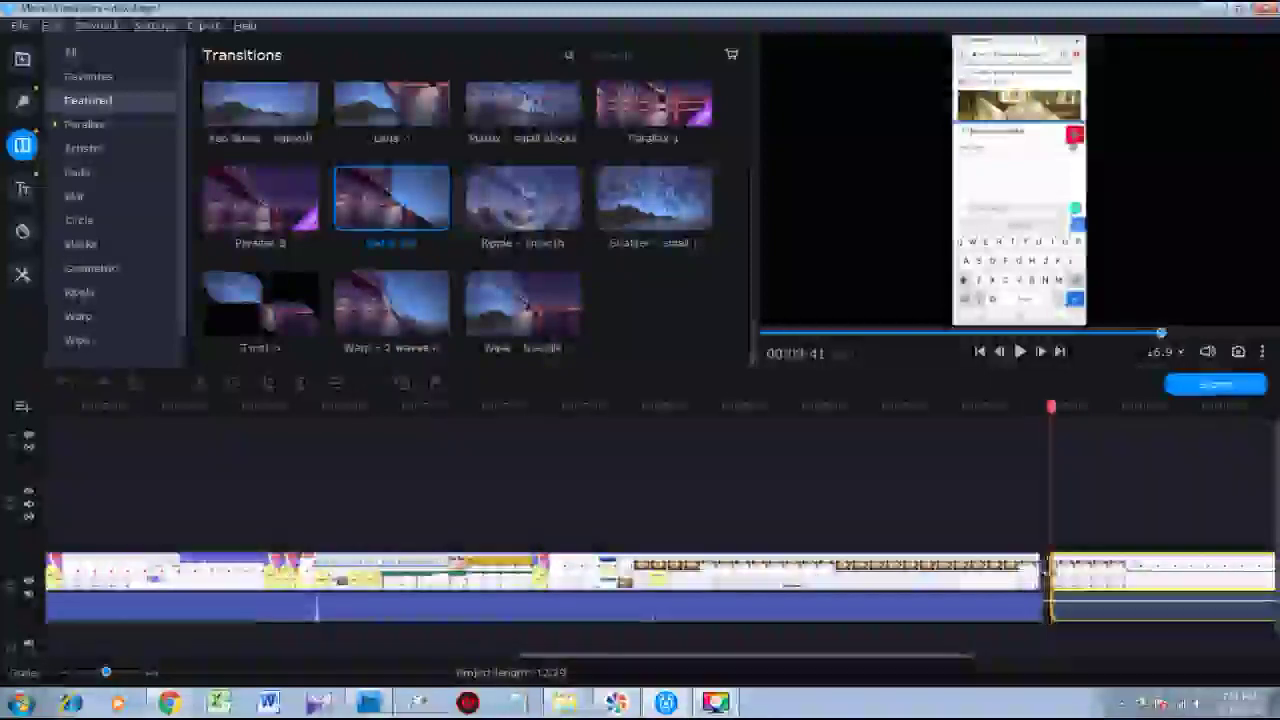
pyautogui.click(1160, 575)
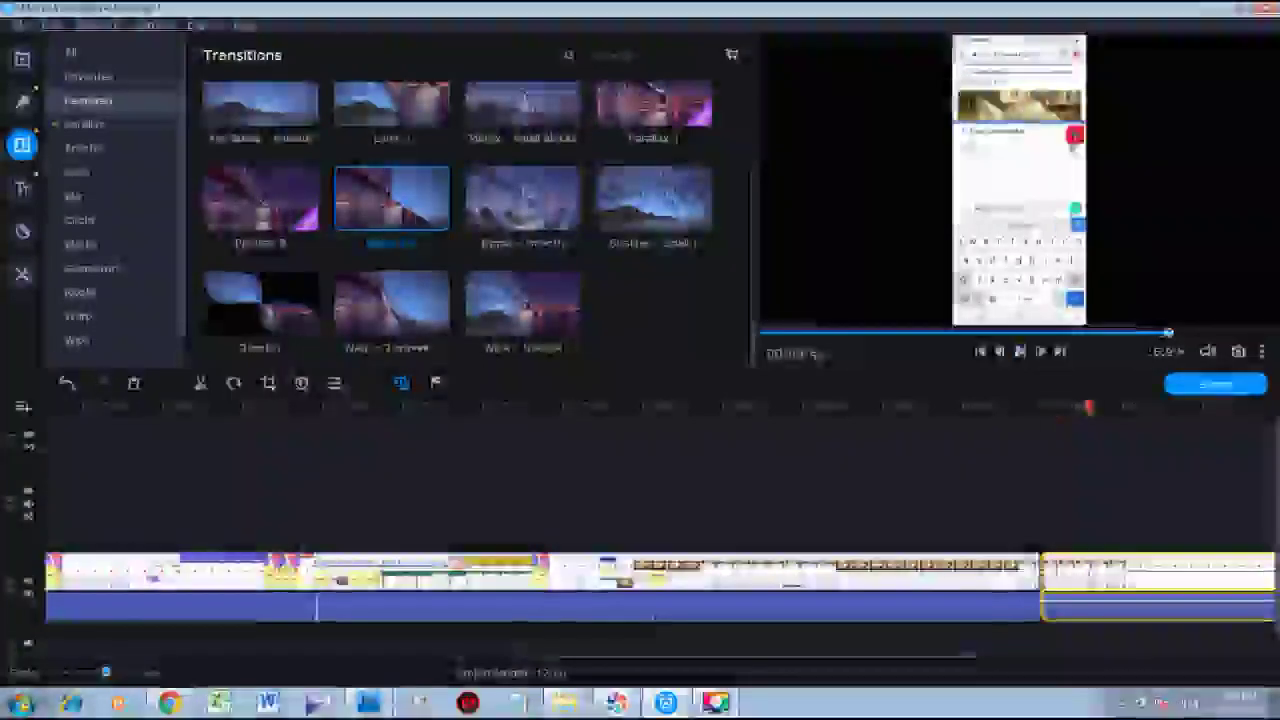
pyautogui.moveTo(1042, 584); pyautogui.dragTo(1060, 584)
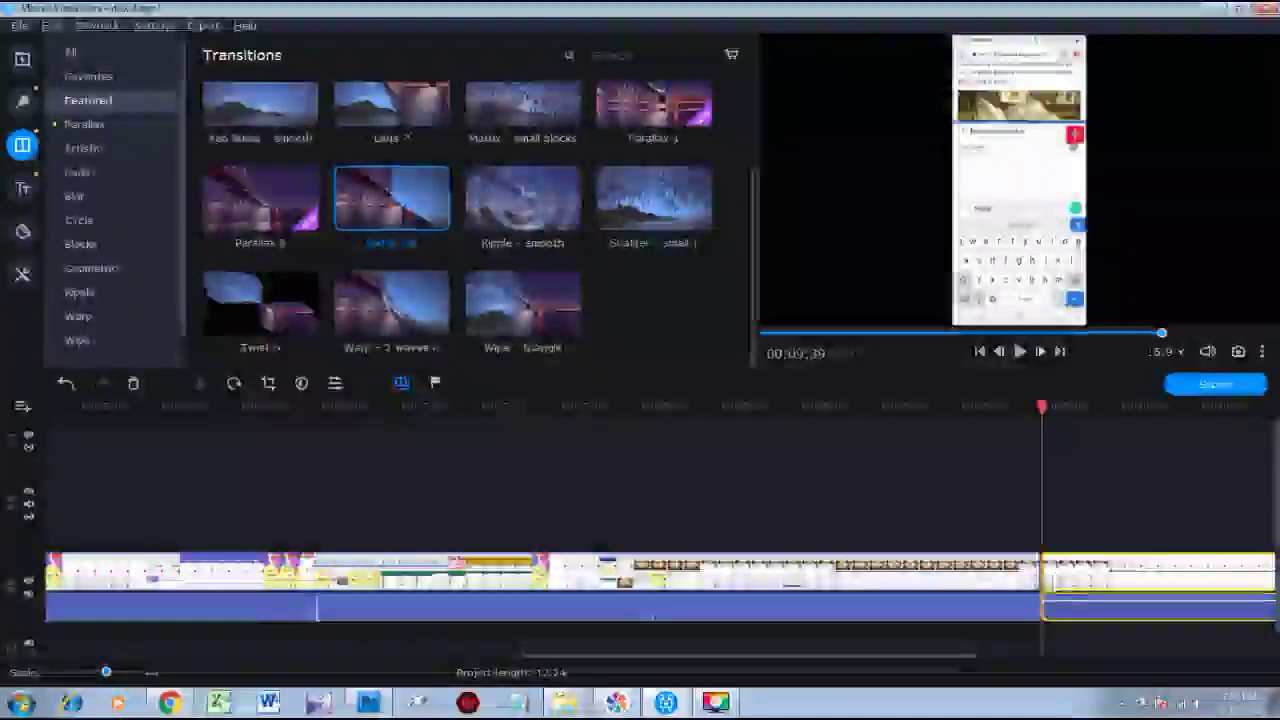
# Play the trimmed typing section and split the recording again at about 9:53.
pyautogui.press('space')
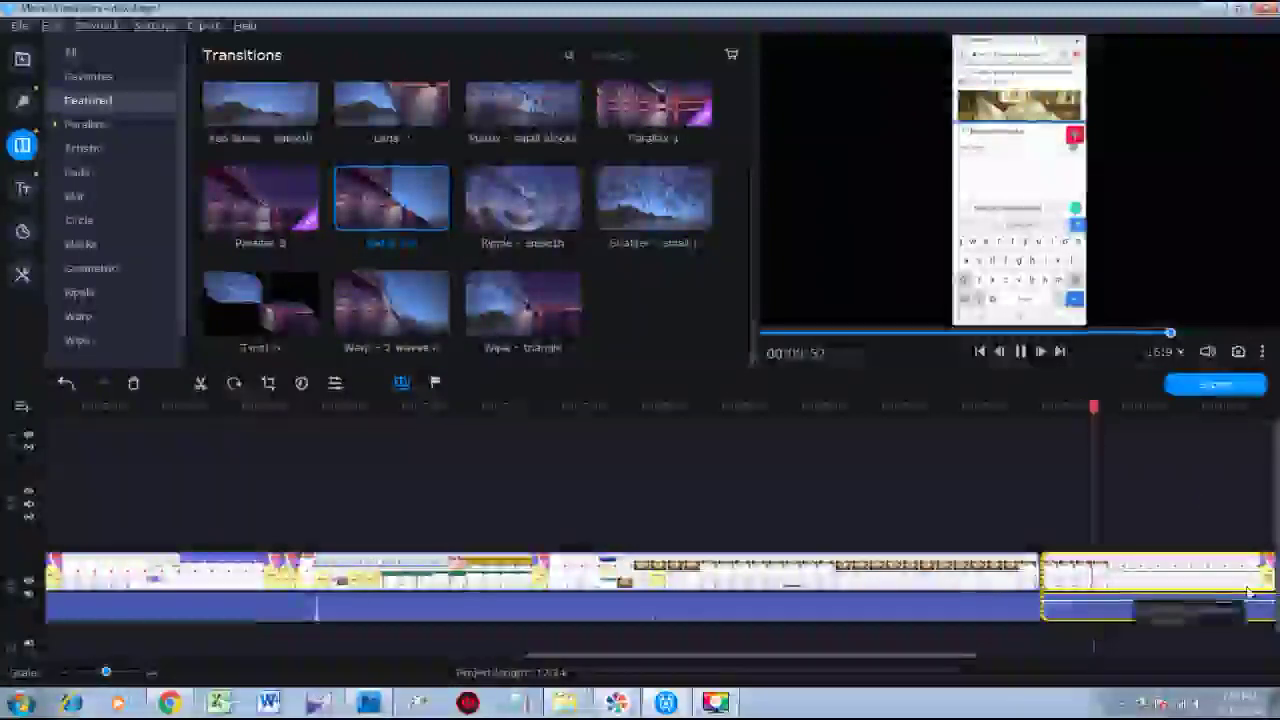
pyautogui.press('space')
pyautogui.click(200, 383)
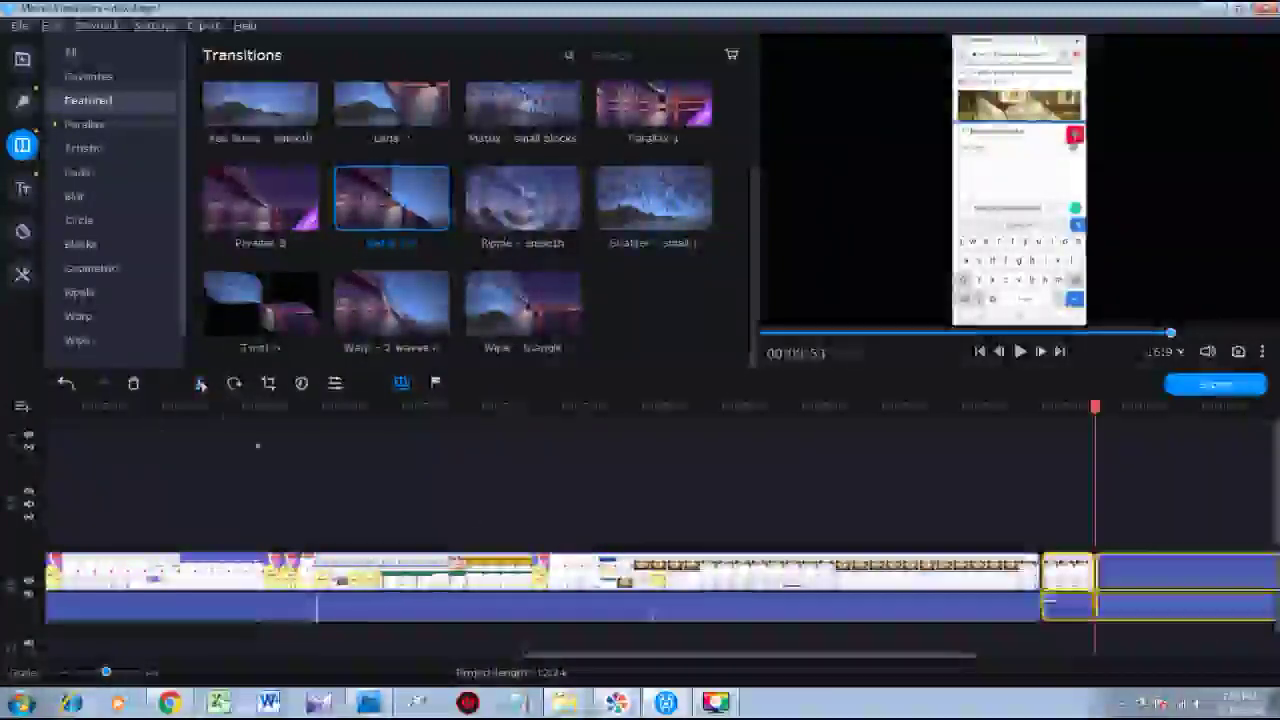
# Move the short typing clip onto the overlay track above the presenter, play it back and start it at about 1:23.
pyautogui.moveTo(1070, 580); pyautogui.dragTo(182, 583)
pyautogui.moveTo(356, 502); pyautogui.dragTo(258, 502)
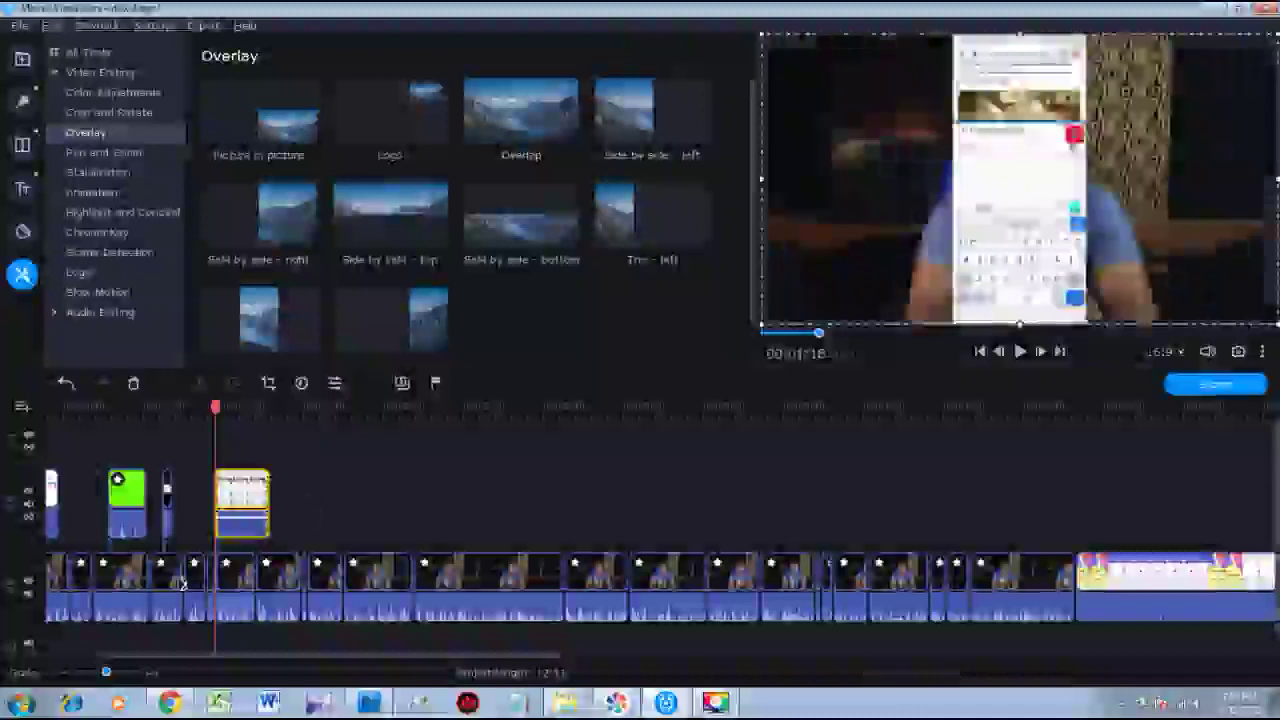
pyautogui.click(360, 466)
pyautogui.press('space')
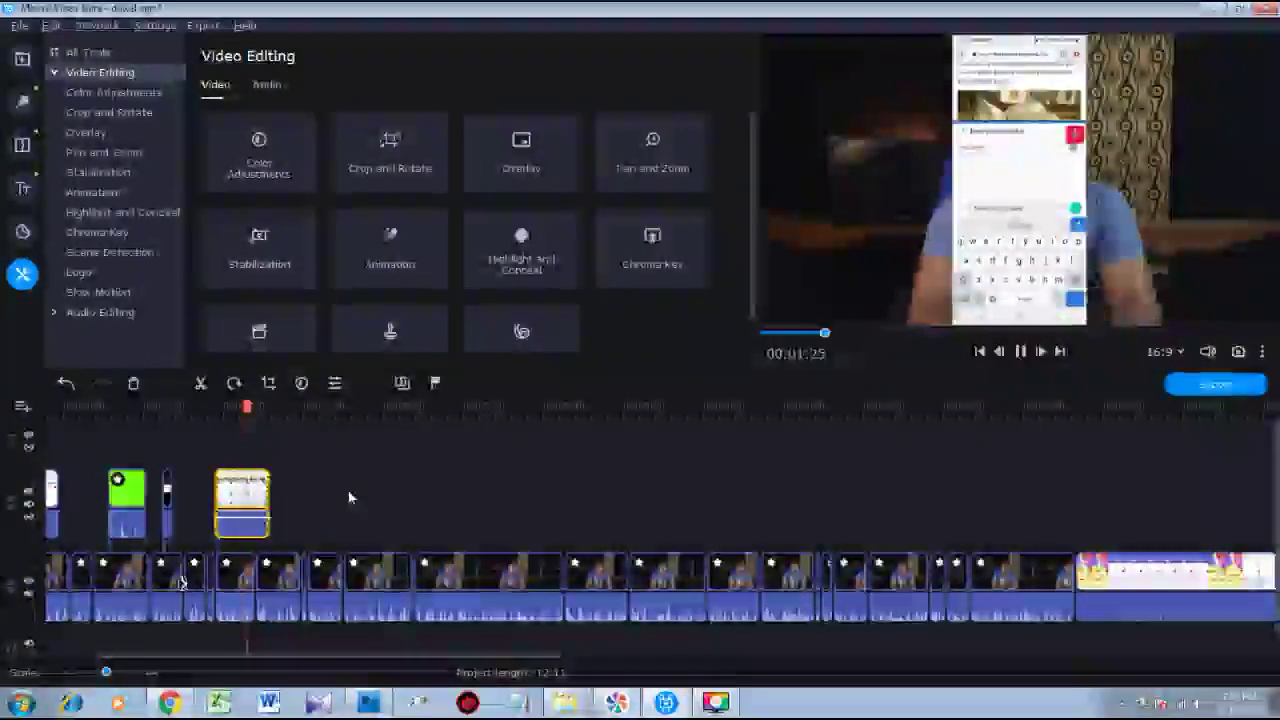
pyautogui.click(237, 440)
pyautogui.moveTo(237, 497); pyautogui.dragTo(262, 497)
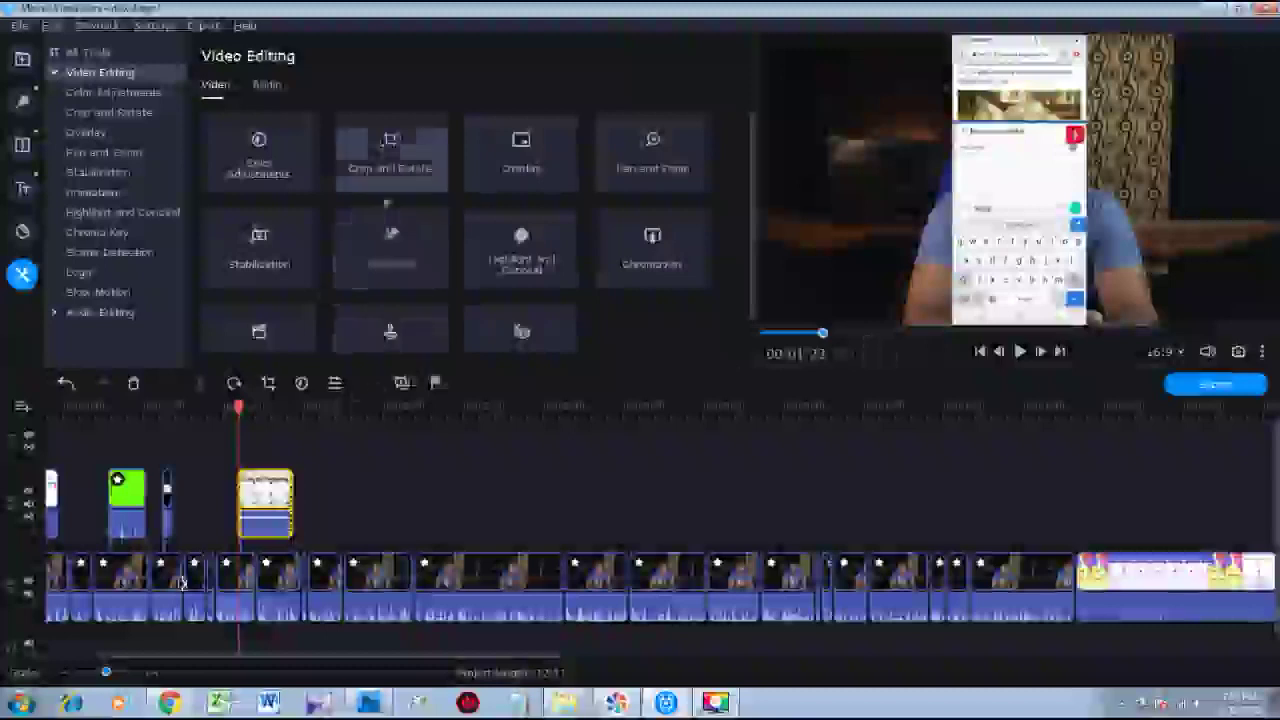
# Expand the typing clip's crop frame to the full height of the portrait recording and apply the crop.
pyautogui.click(390, 180)
pyautogui.moveTo(1019, 148); pyautogui.dragTo(1018, 57)
pyautogui.moveTo(1019, 146); pyautogui.dragTo(1020, 214)
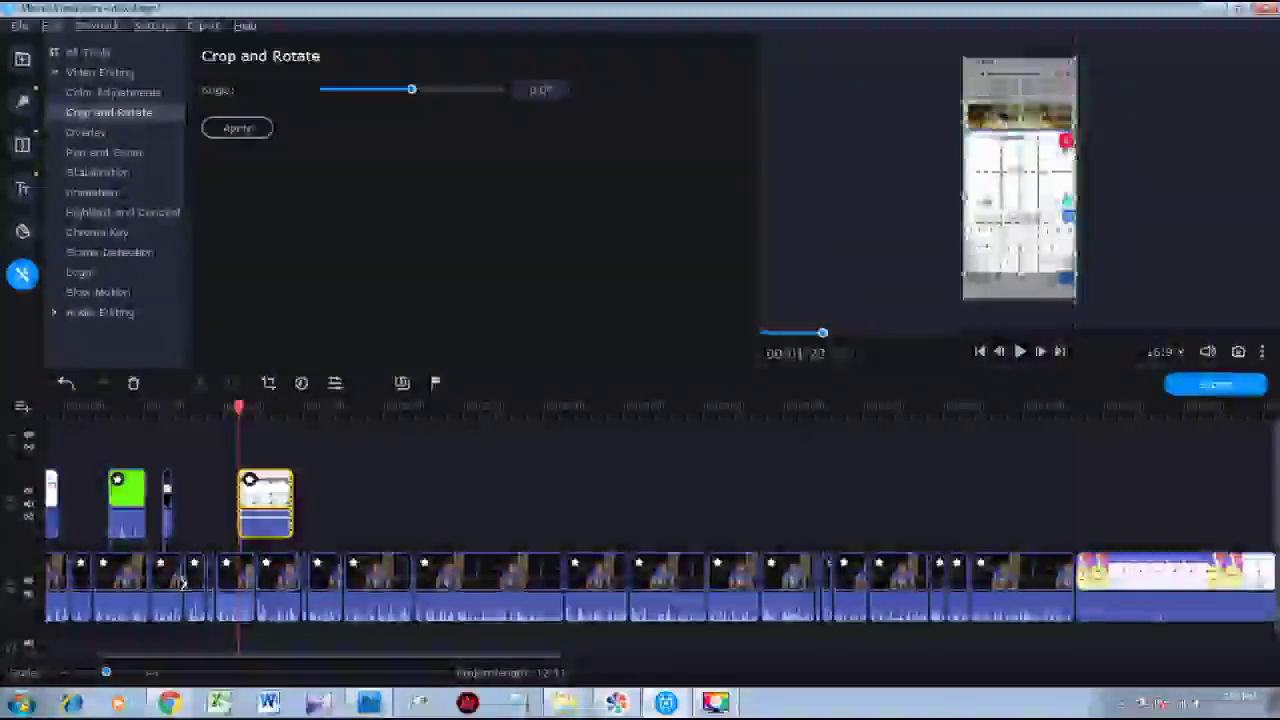
pyautogui.moveTo(1019, 122); pyautogui.dragTo(1020, 60)
pyautogui.moveTo(1020, 272); pyautogui.dragTo(1022, 303)
pyautogui.click(260, 130)
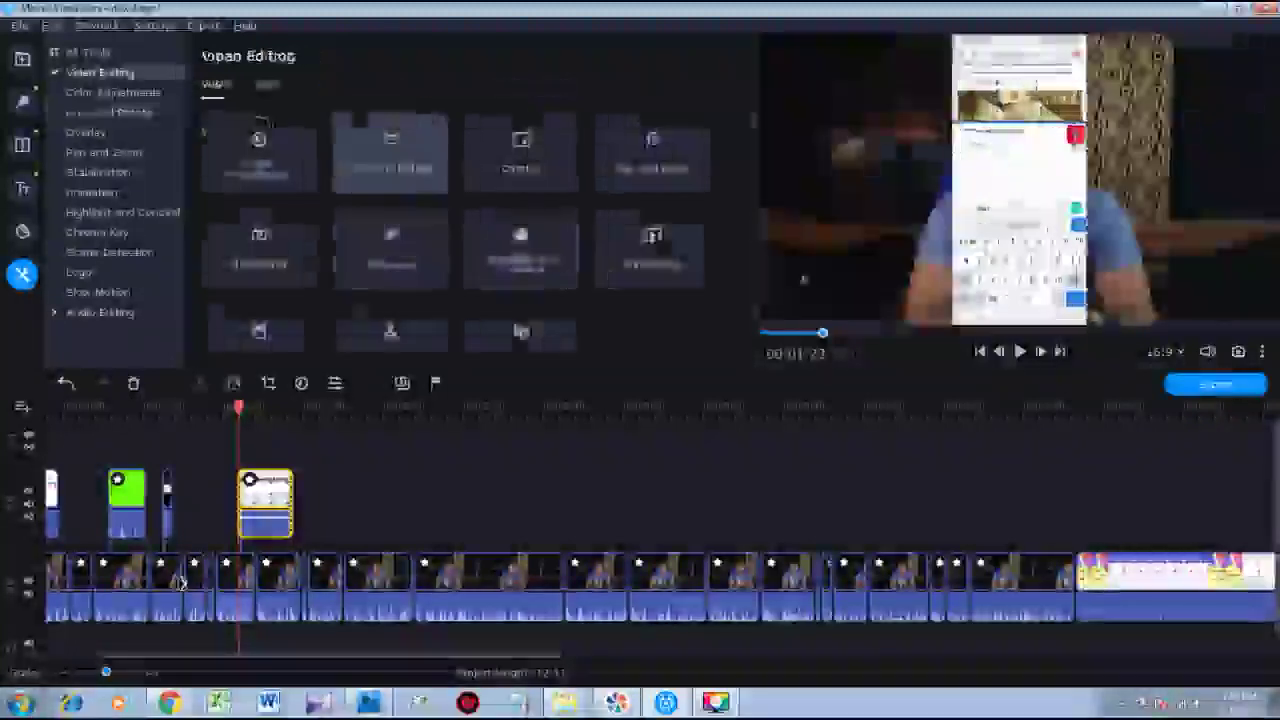
# Make the typing clip a full-height picture-in-picture overlay along the right side of the frame beside the presenter, and play it back.
pyautogui.click(521, 155)
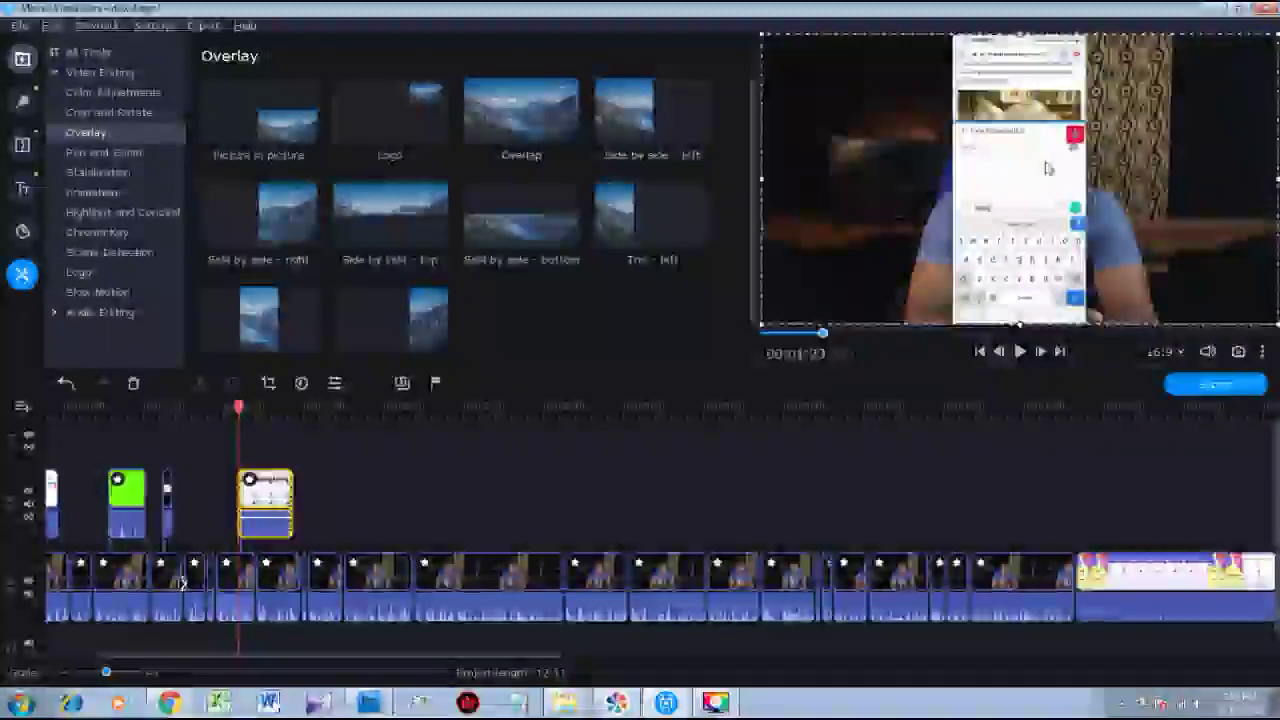
pyautogui.moveTo(1274, 180); pyautogui.dragTo(1250, 190)
pyautogui.click(258, 118)
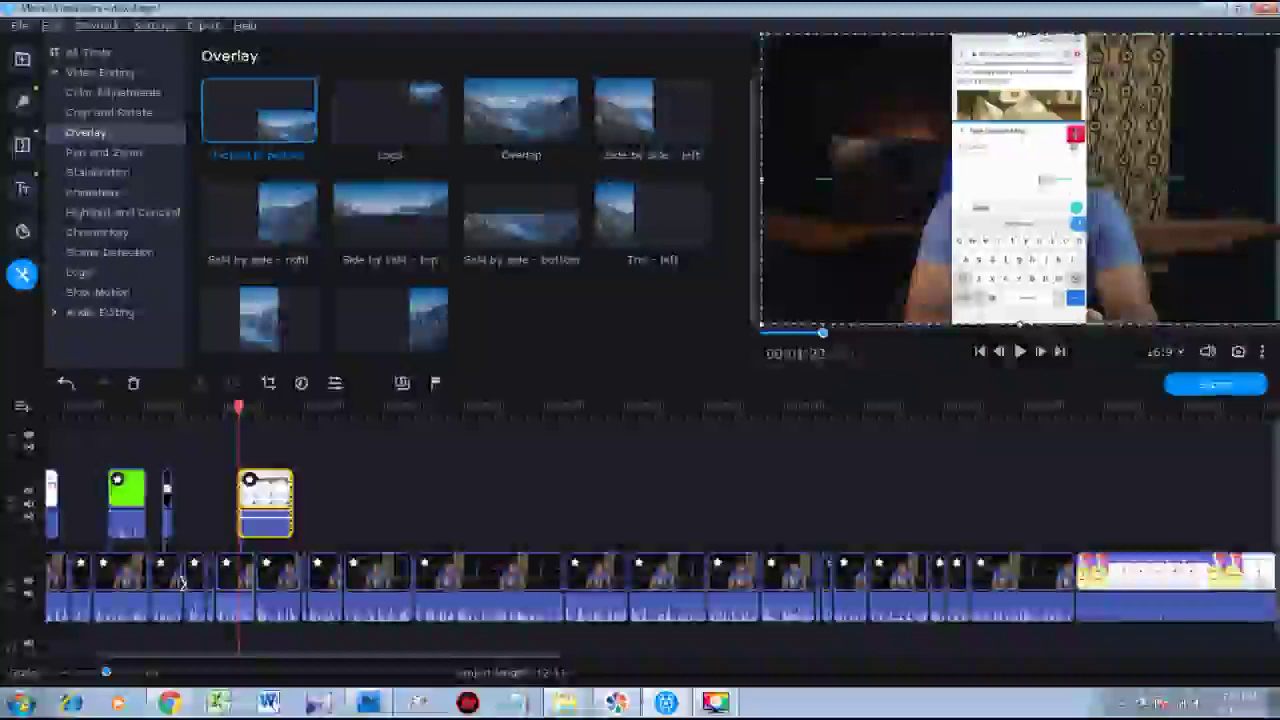
pyautogui.moveTo(912, 176); pyautogui.dragTo(1220, 176)
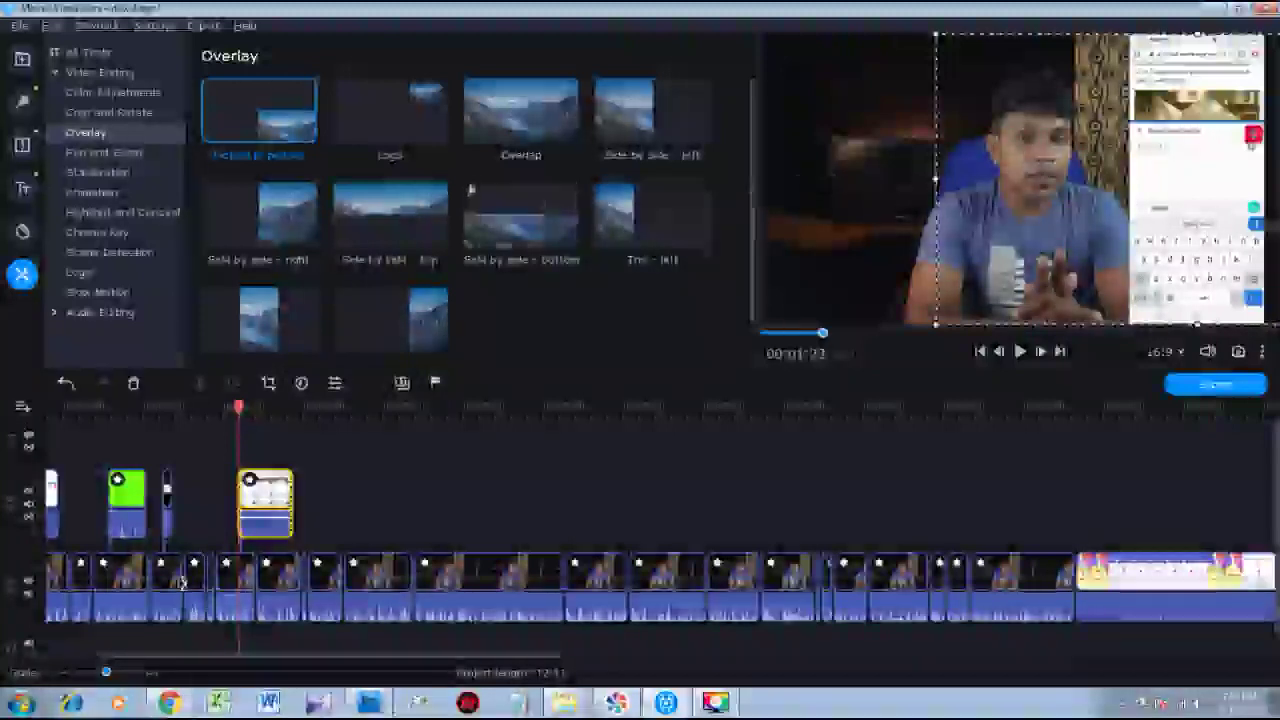
pyautogui.click(461, 455)
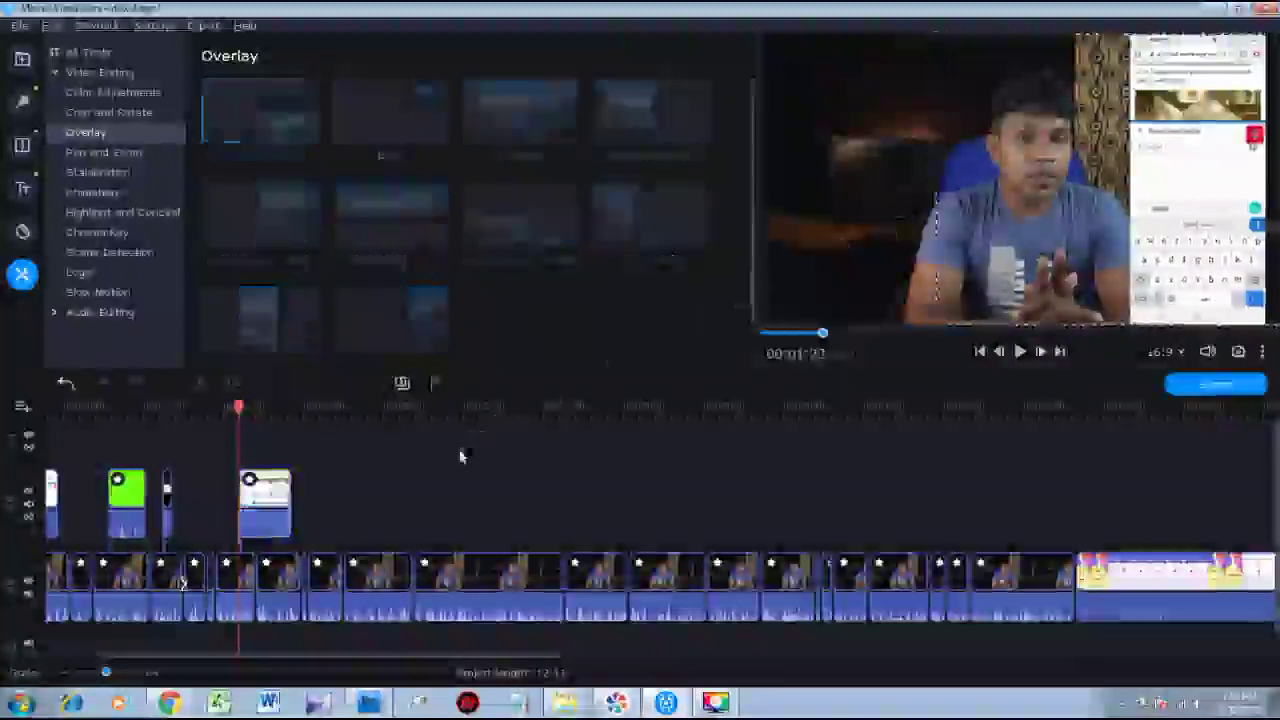
pyautogui.press('space')
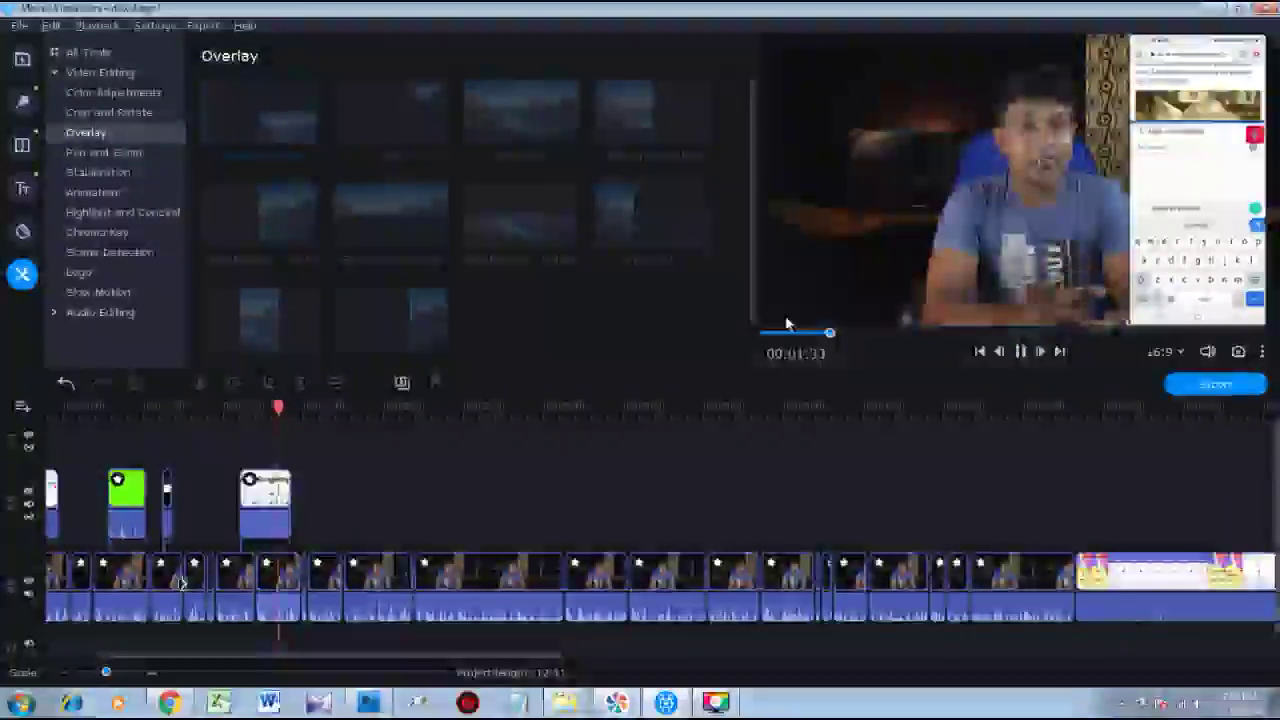
pyautogui.press('space')
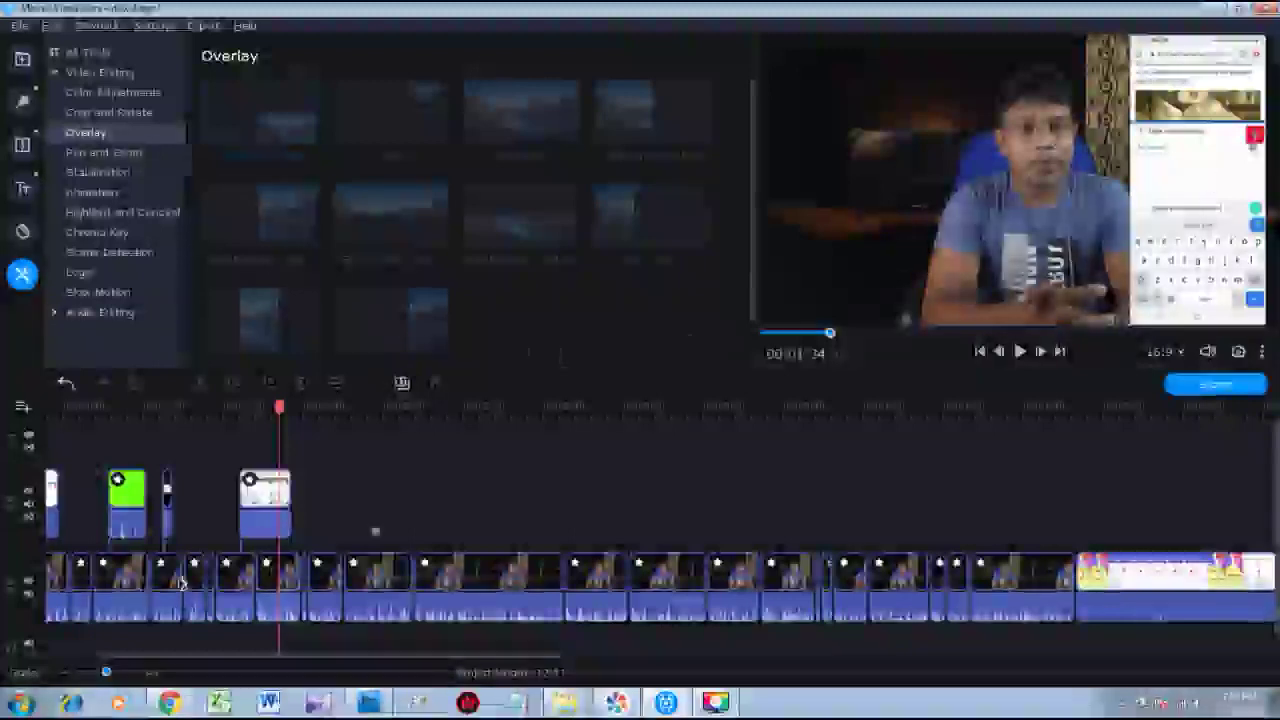
# Select the typing overlay and the presenter clip beneath it, and play the section from about 1:23 to 1:29 to check the framing.
pyautogui.click(255, 500)
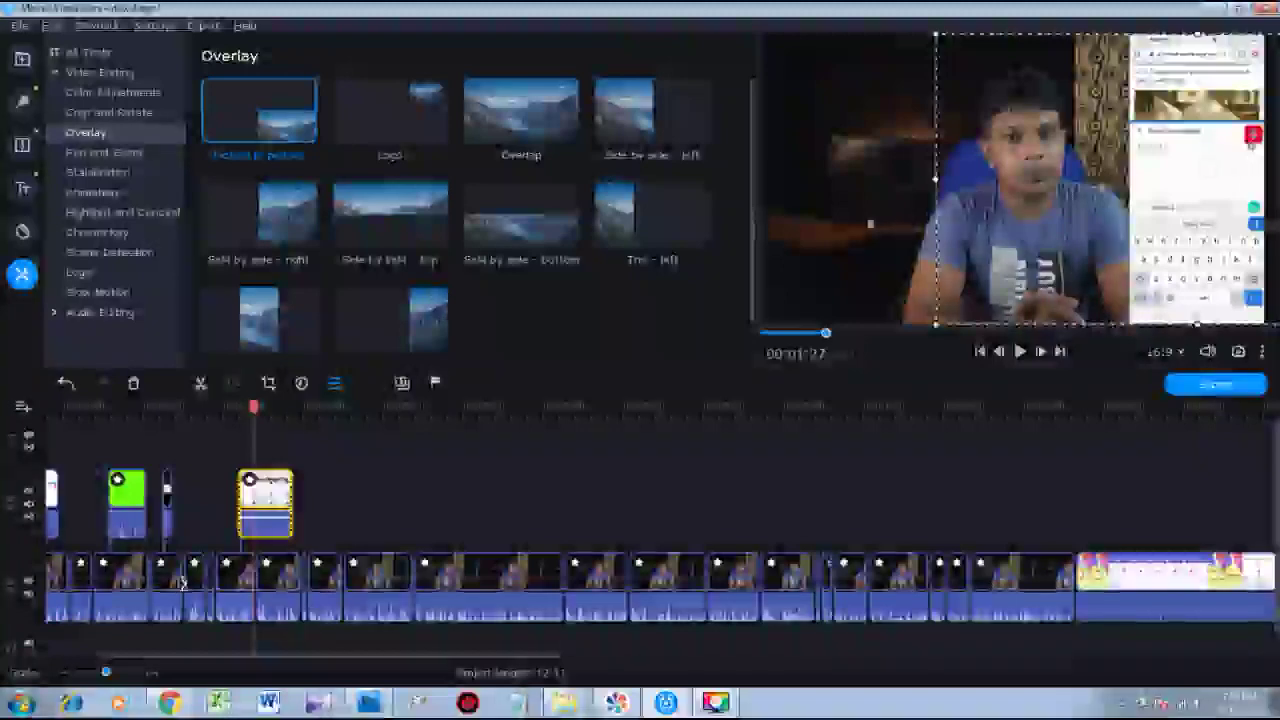
pyautogui.click(272, 583)
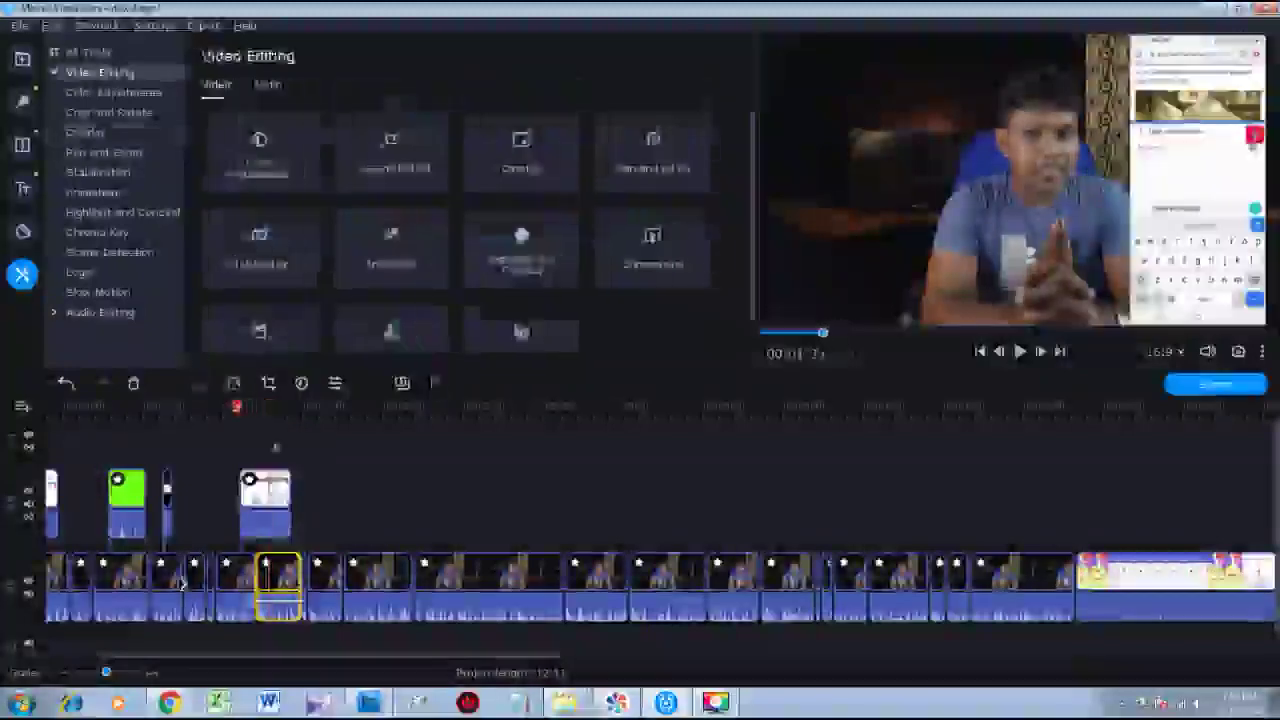
pyautogui.press('space')
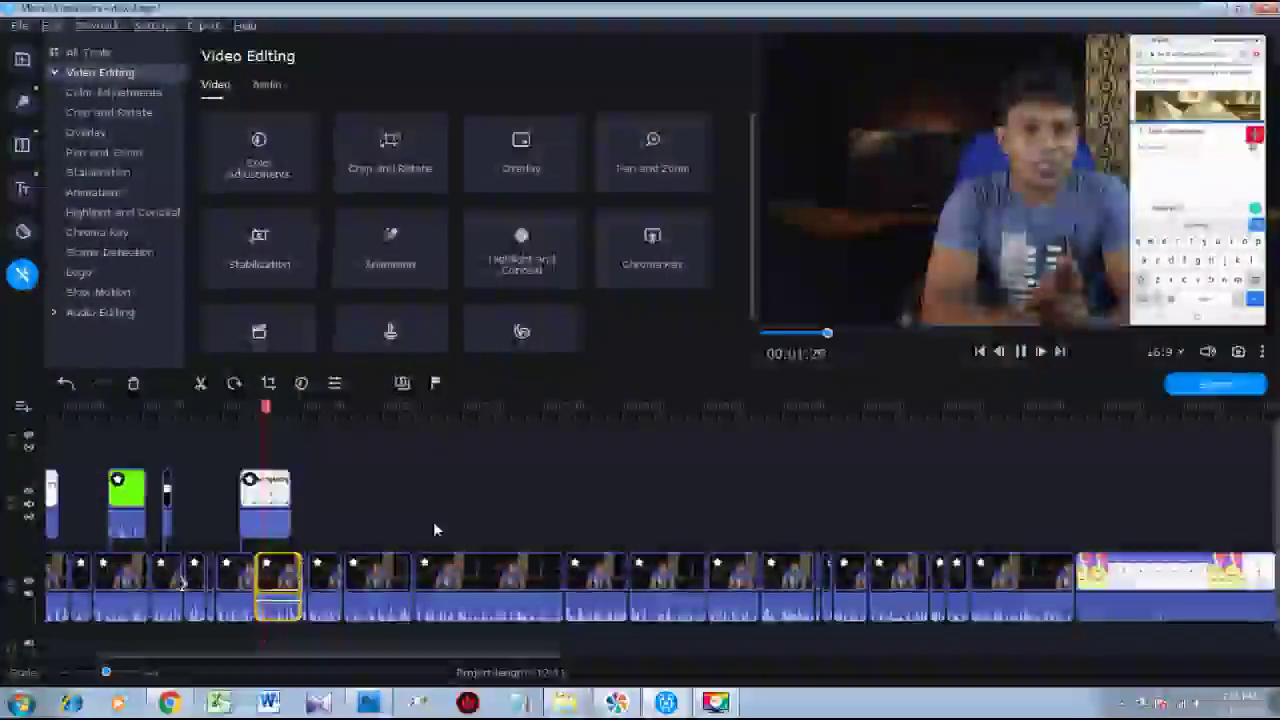
pyautogui.press('space')
# Shift the crop frame of the presenter clip at 1:22 rightward, apply it and play back to about 1:28.
pyautogui.click(233, 406)
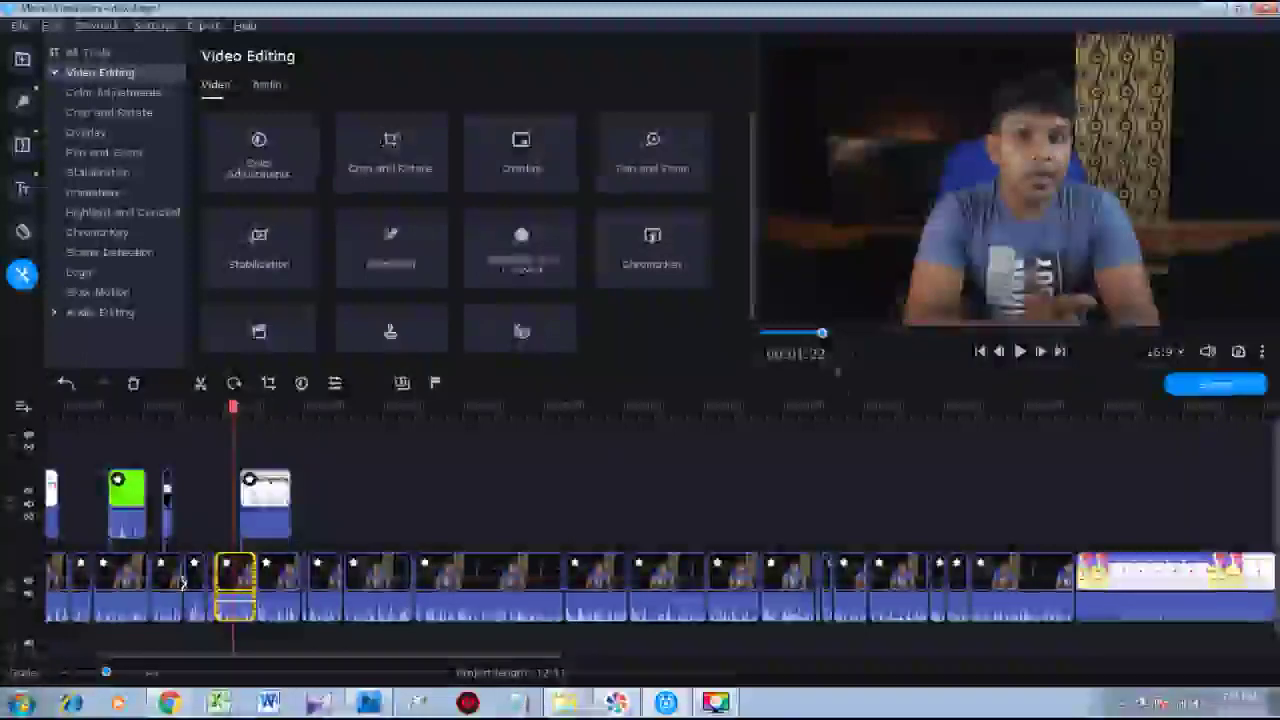
pyautogui.click(390, 152)
pyautogui.moveTo(1057, 185); pyautogui.dragTo(1107, 185)
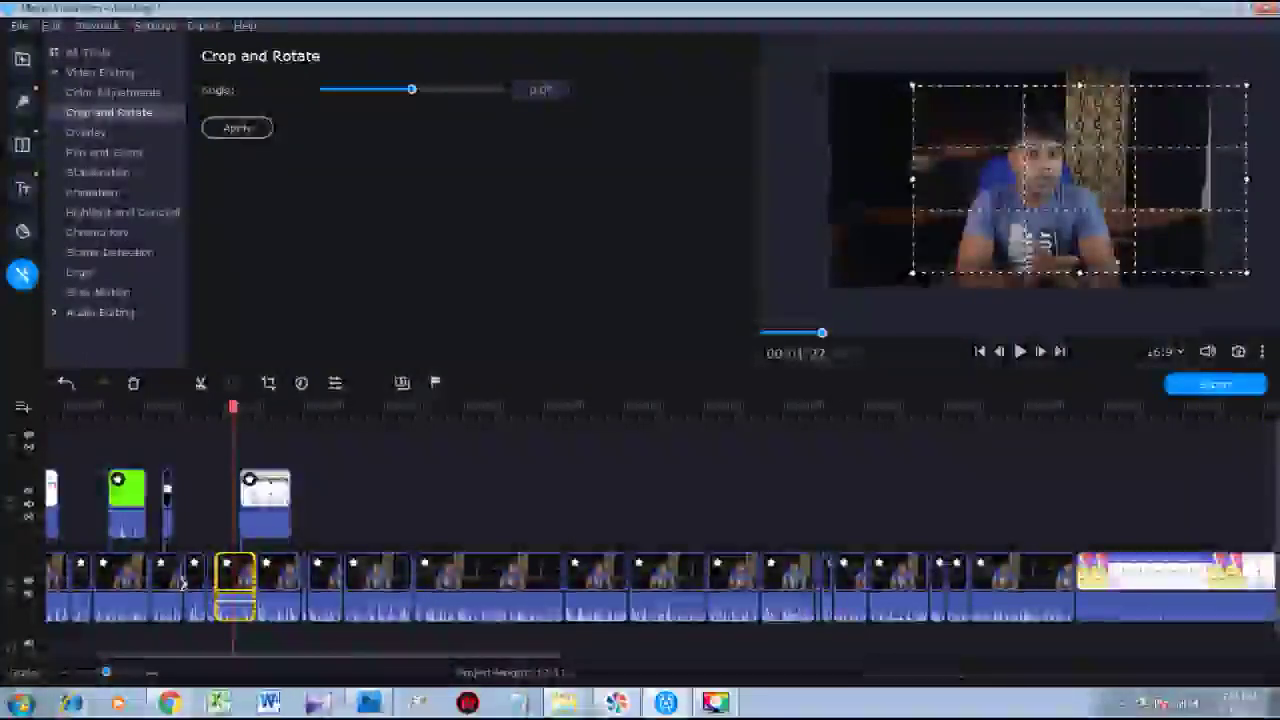
pyautogui.click(237, 127)
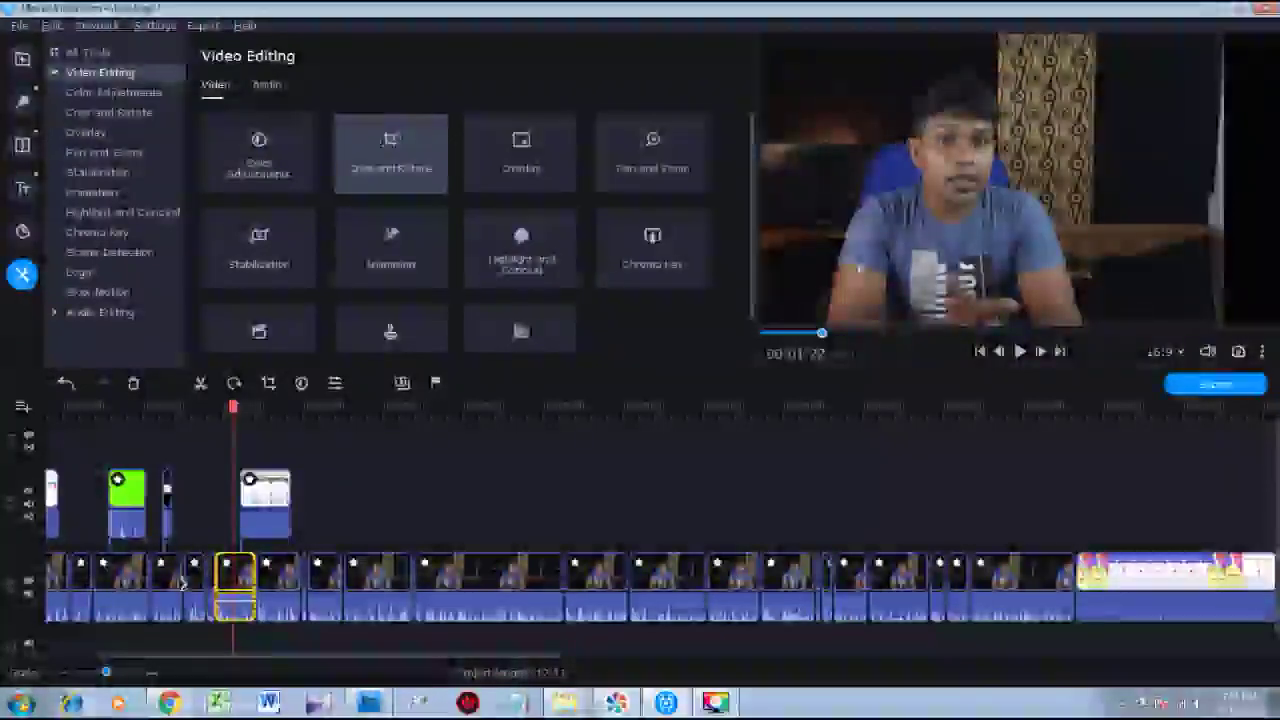
pyautogui.press('space')
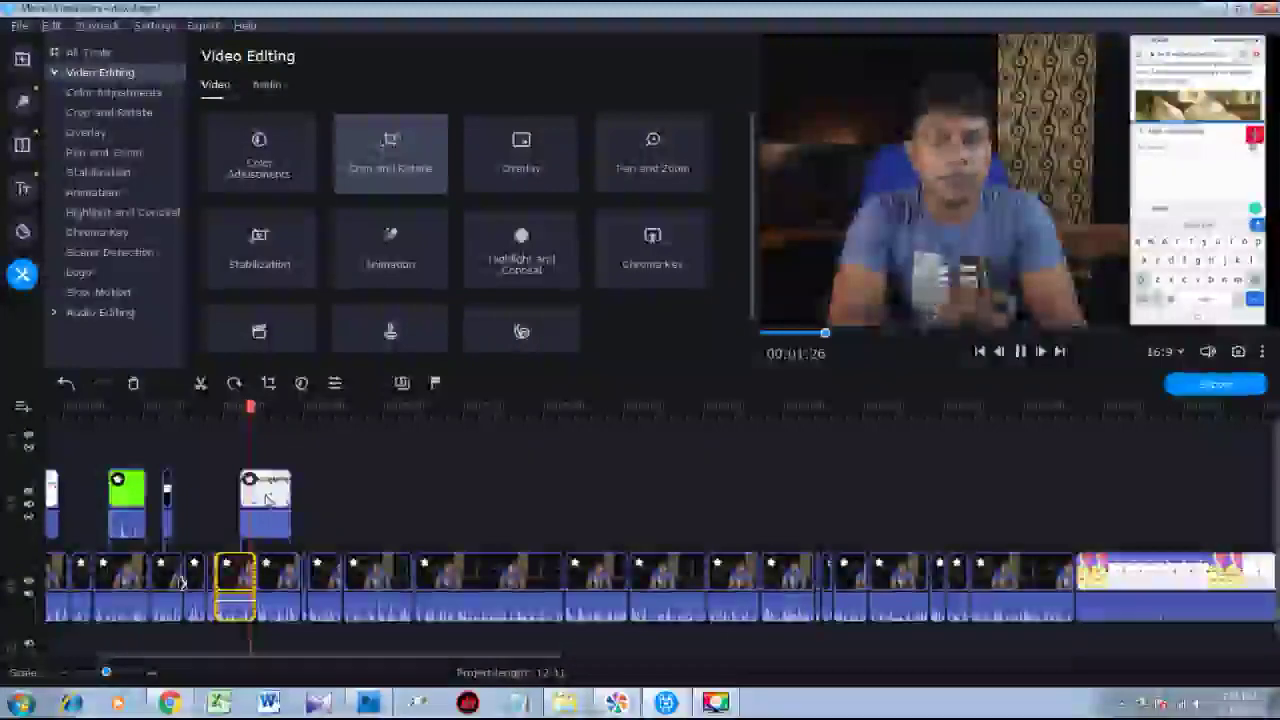
pyautogui.press('space')
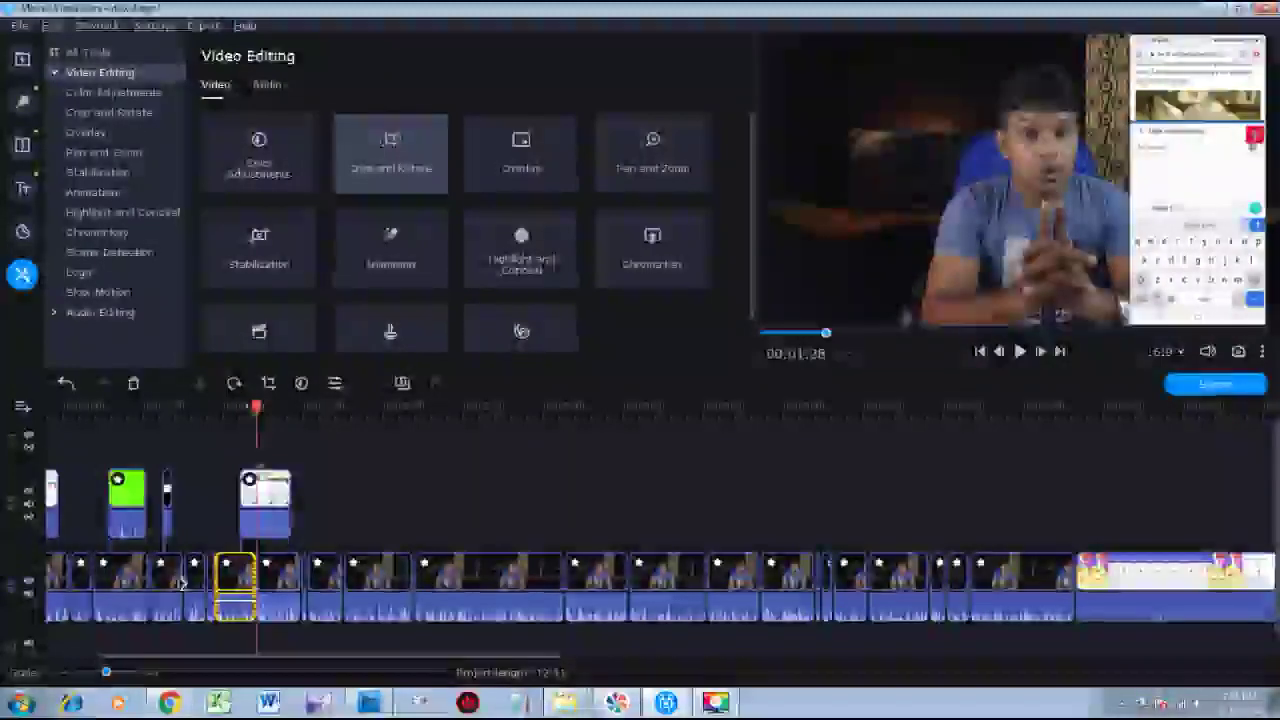
# Split the presenter clip where the typing overlay starts, crop the first part tighter with the presenter nearer the centre, and play it back.
pyautogui.moveTo(255, 408); pyautogui.dragTo(238, 408)
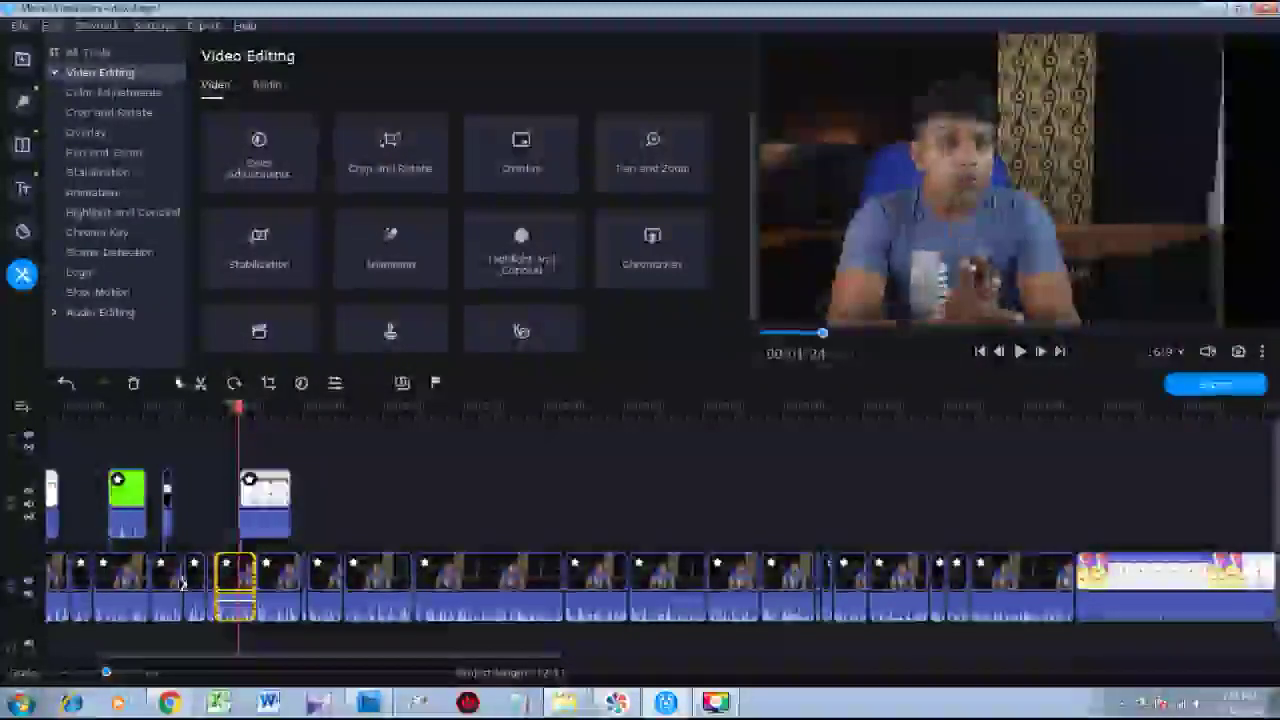
pyautogui.click(200, 386)
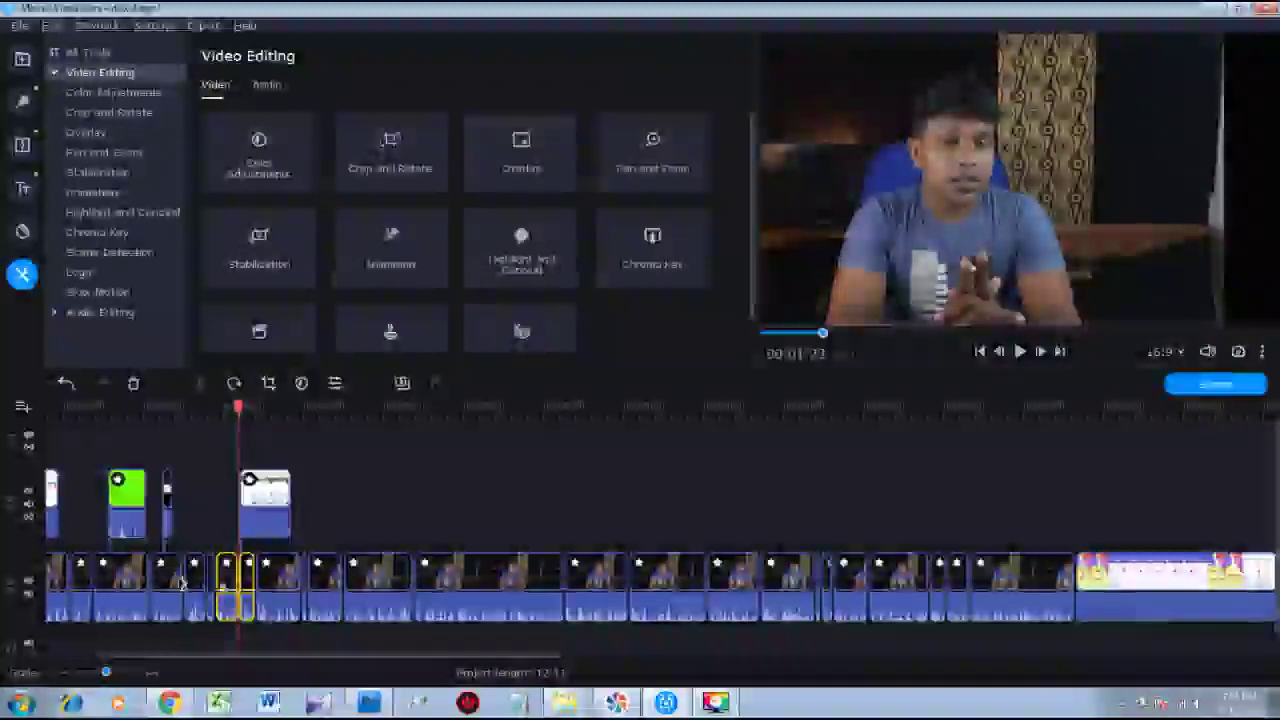
pyautogui.click(224, 583)
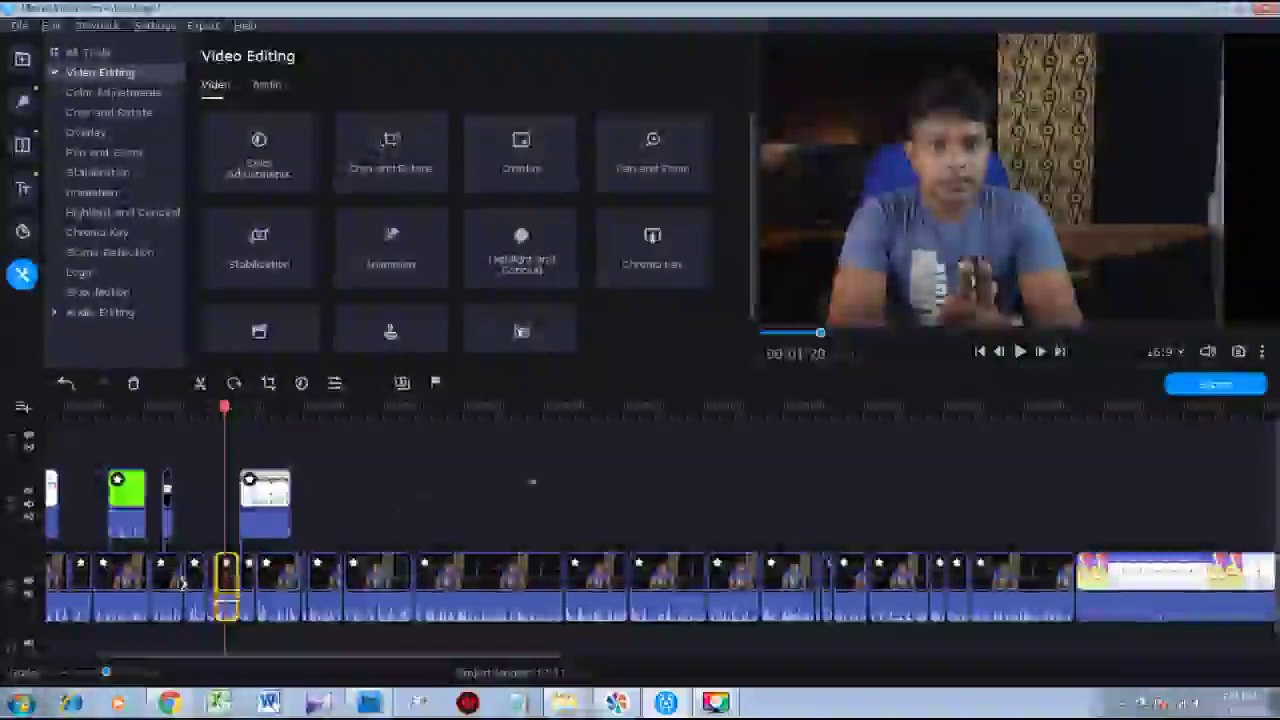
pyautogui.click(389, 140)
pyautogui.moveTo(1246, 85); pyautogui.dragTo(1200, 109)
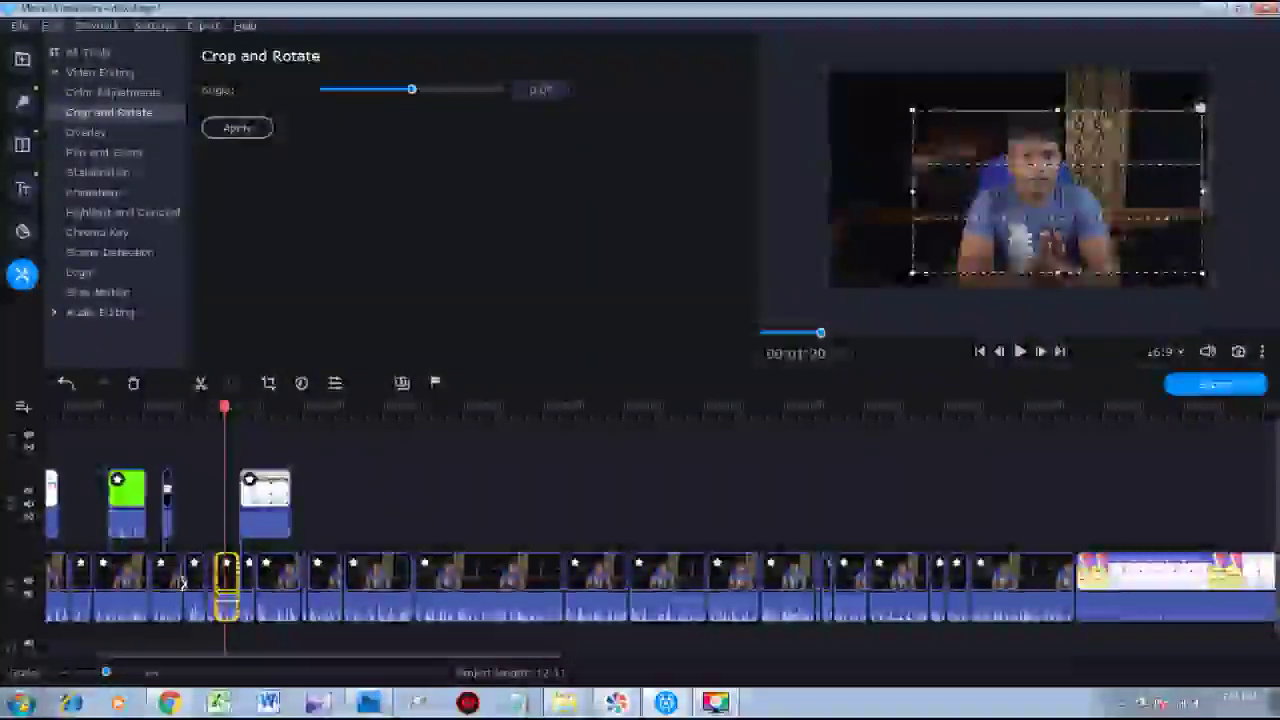
pyautogui.moveTo(1079, 163); pyautogui.dragTo(1062, 158)
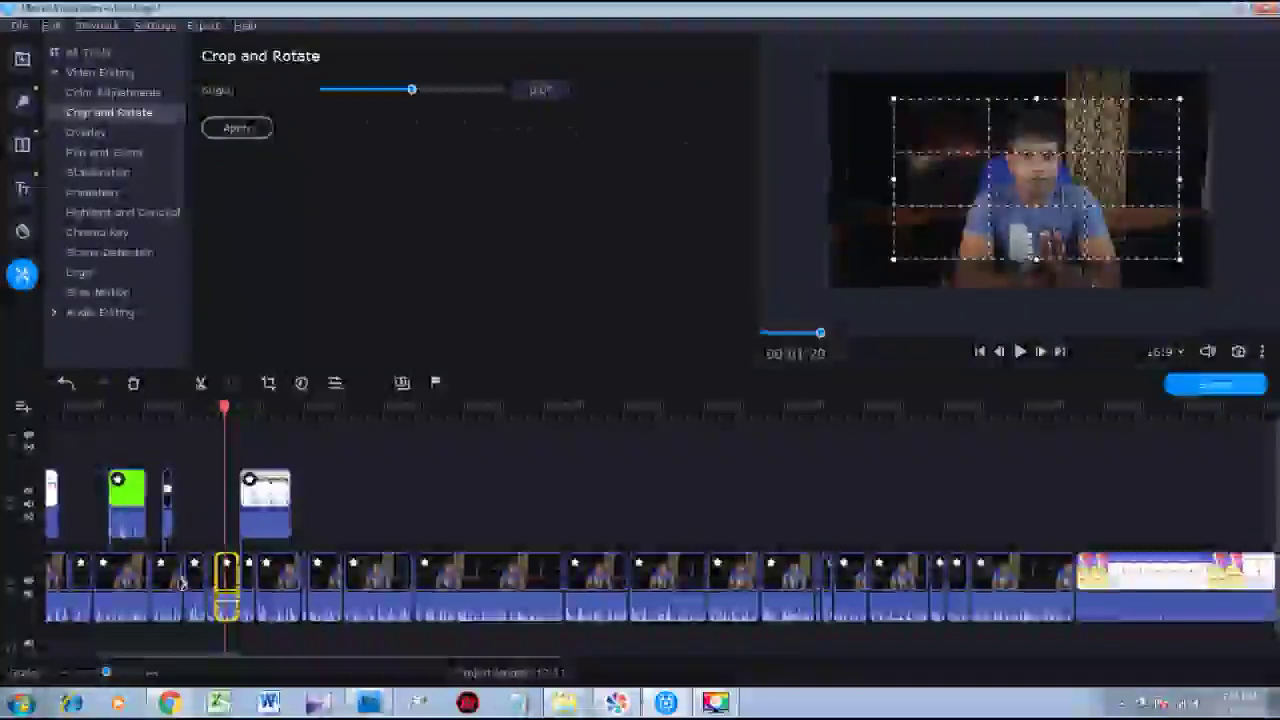
pyautogui.click(262, 130)
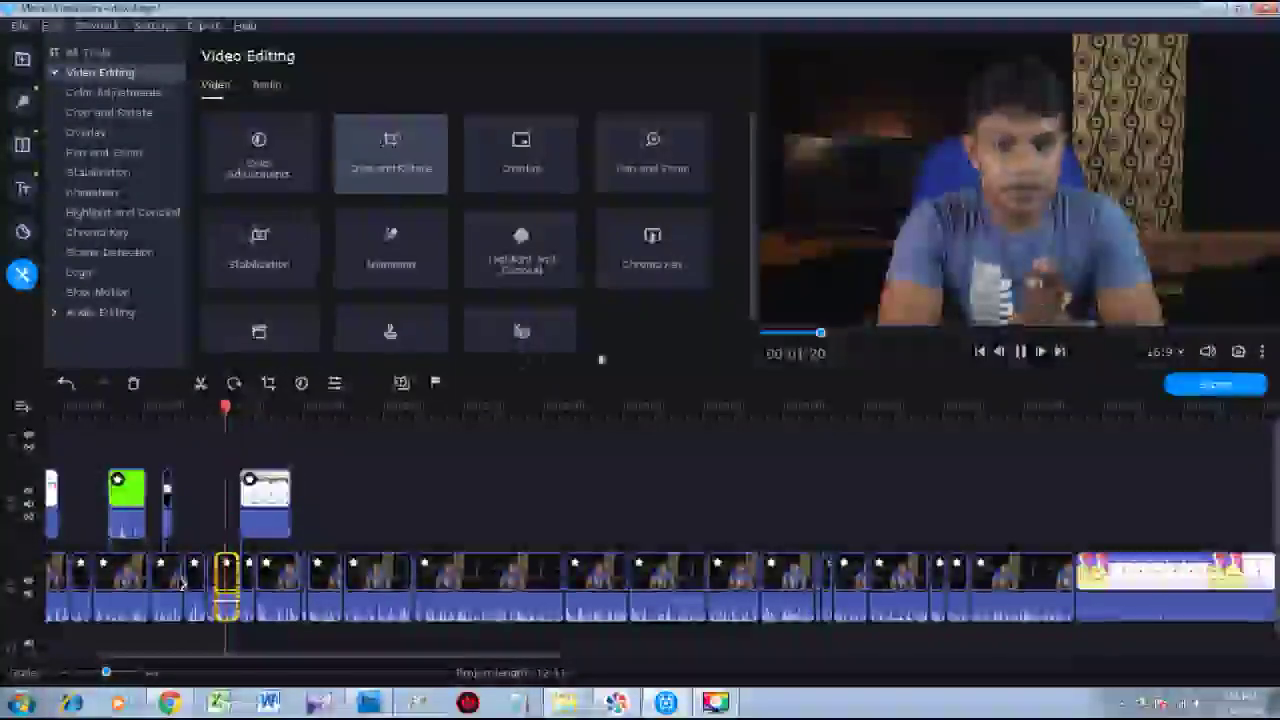
pyautogui.press('space')
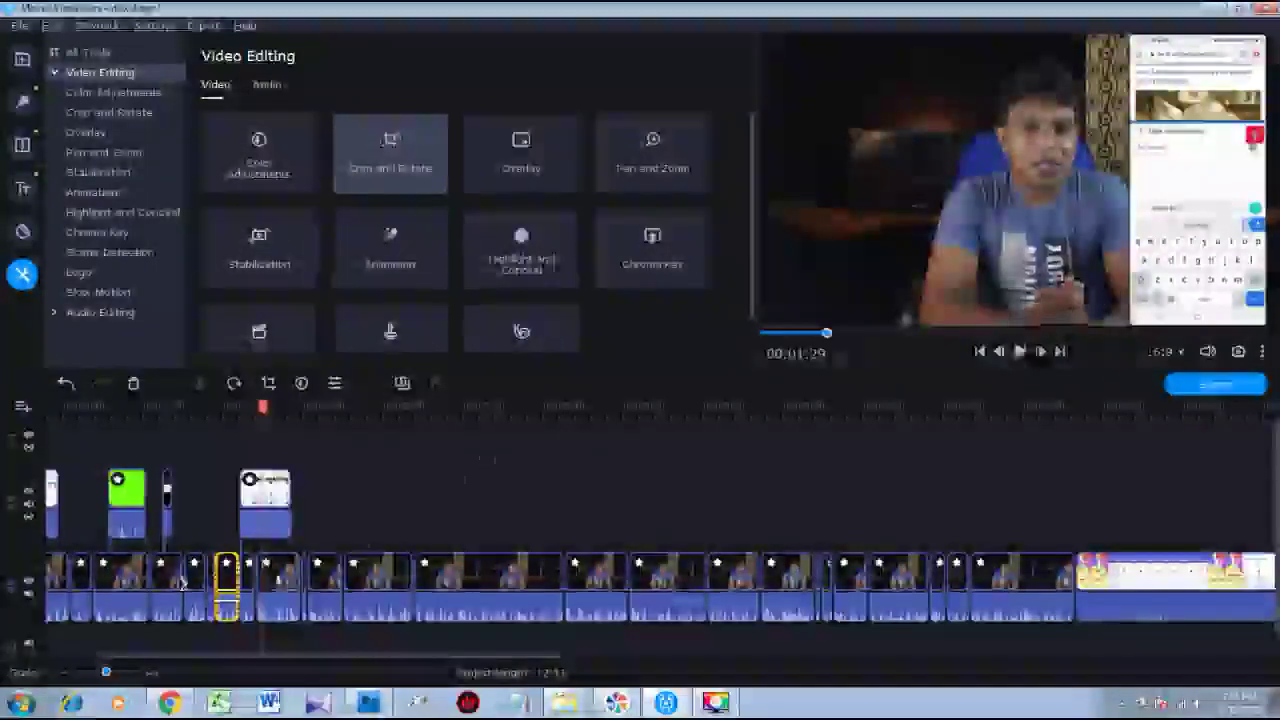
# Tighten the crop of the presenter clip at about 1:31 so the presenter sits larger and clear of the typing overlay.
pyautogui.click(390, 155)
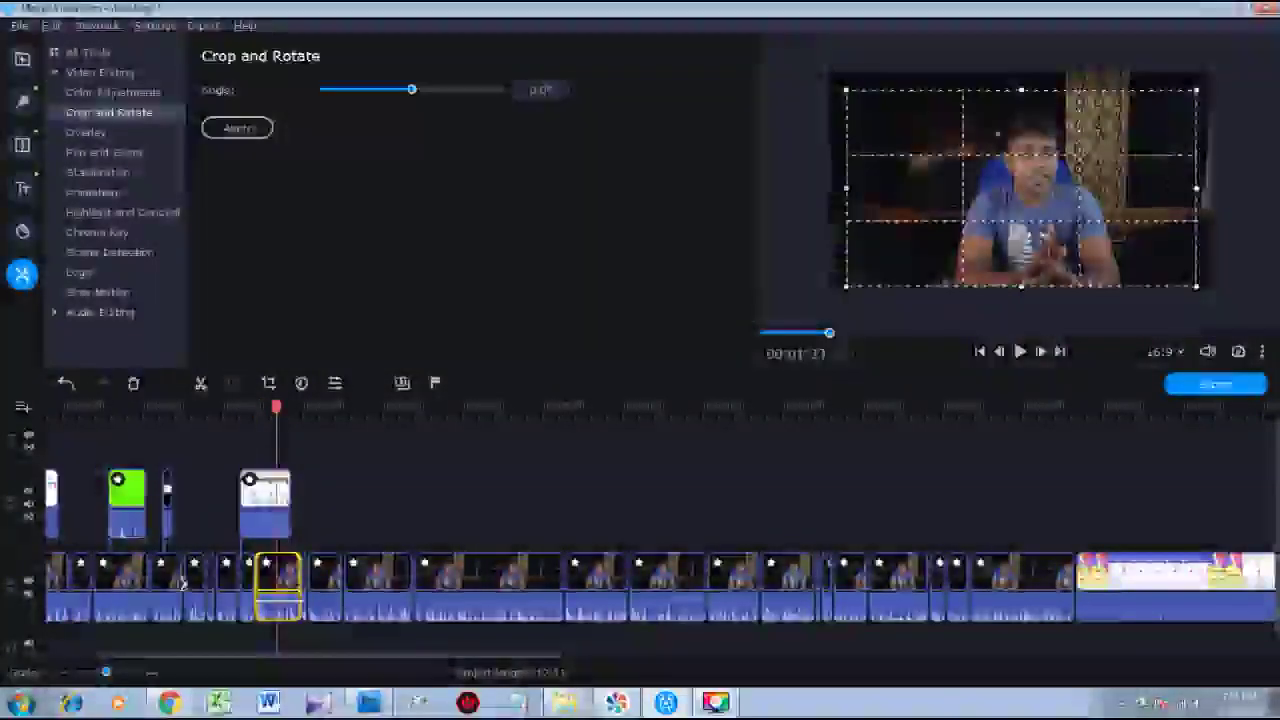
pyautogui.moveTo(864, 100); pyautogui.dragTo(909, 114)
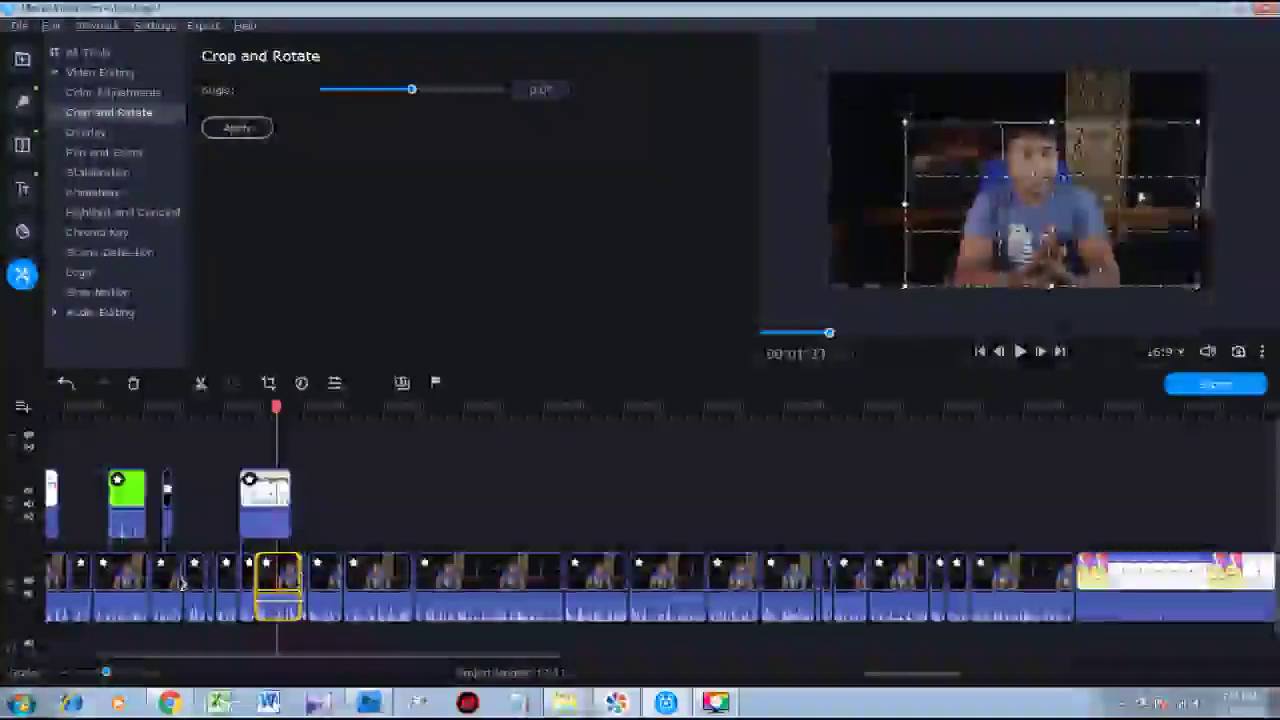
pyautogui.moveTo(1140, 200); pyautogui.dragTo(1141, 186)
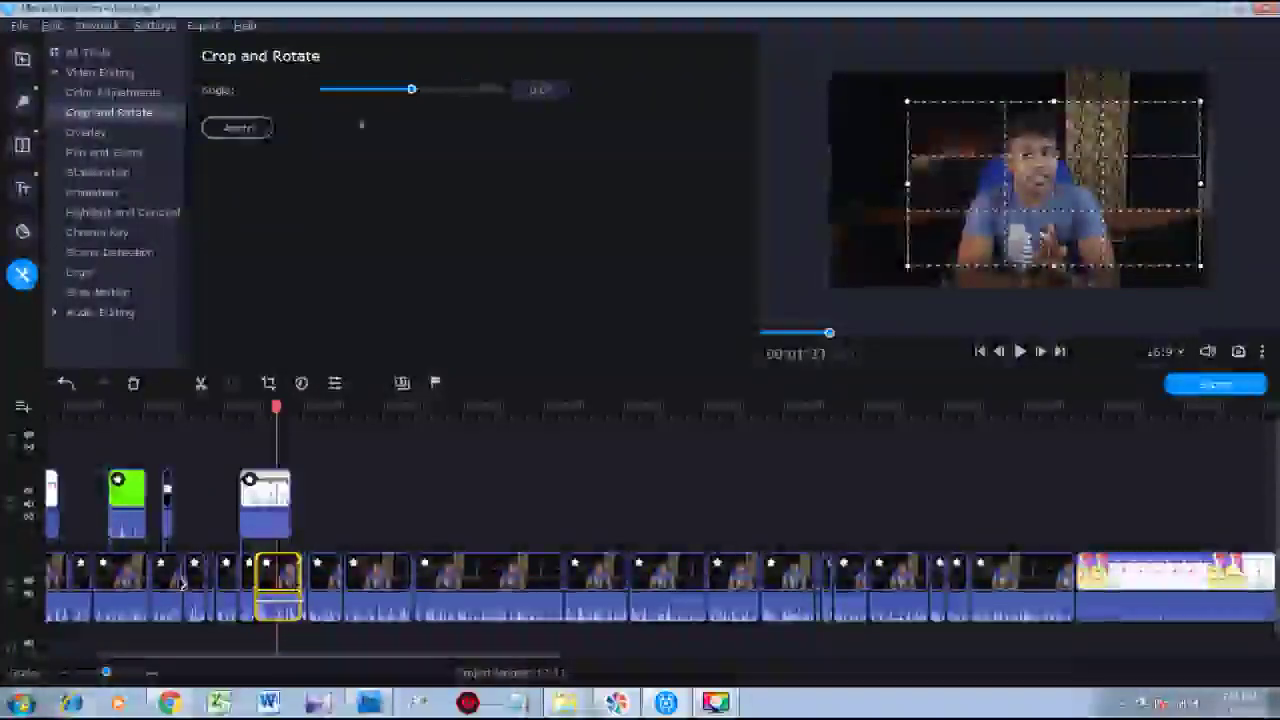
pyautogui.click(257, 131)
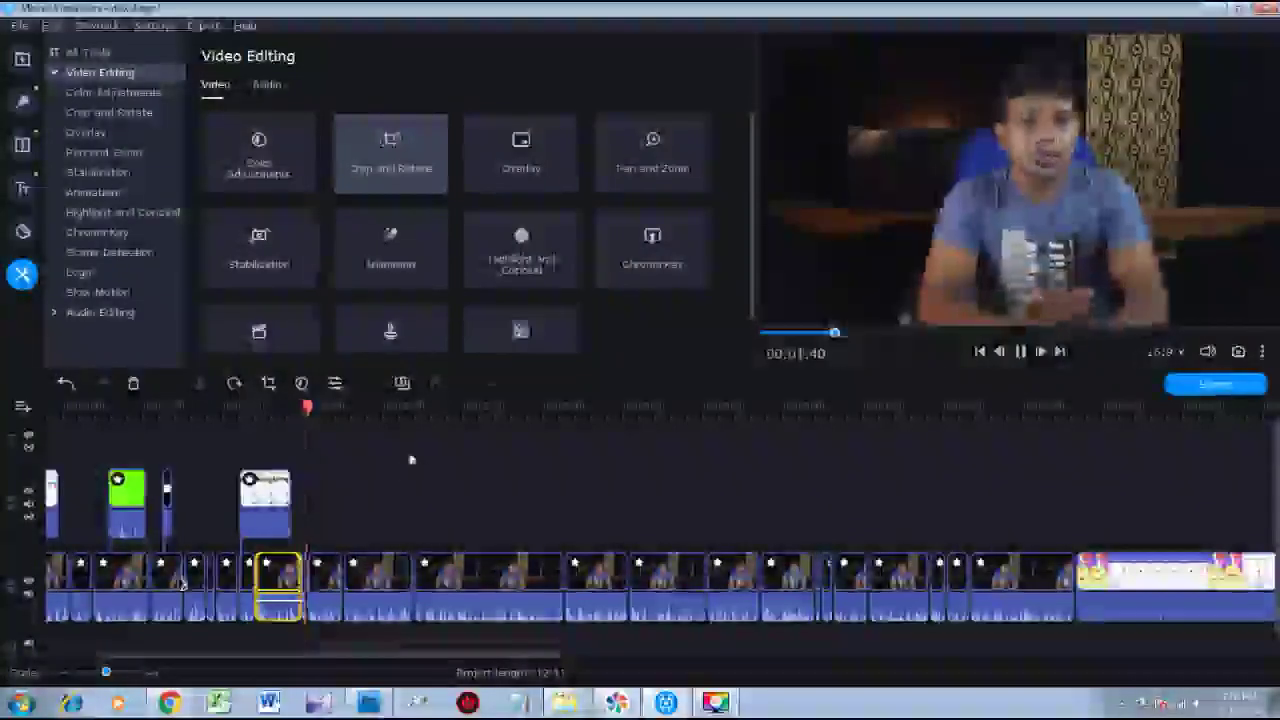
# Split the presenter clip at 1:36, where the typing overlay ends.
pyautogui.moveTo(310, 407); pyautogui.dragTo(301, 408)
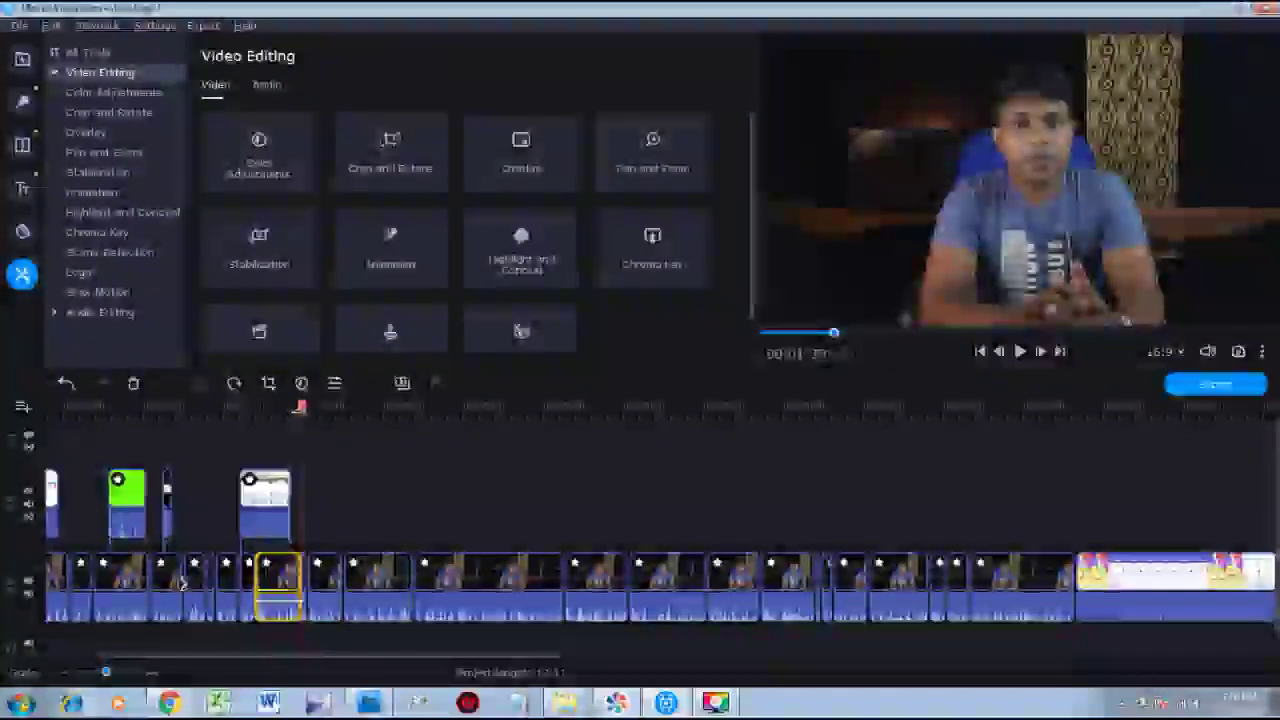
pyautogui.click(290, 407)
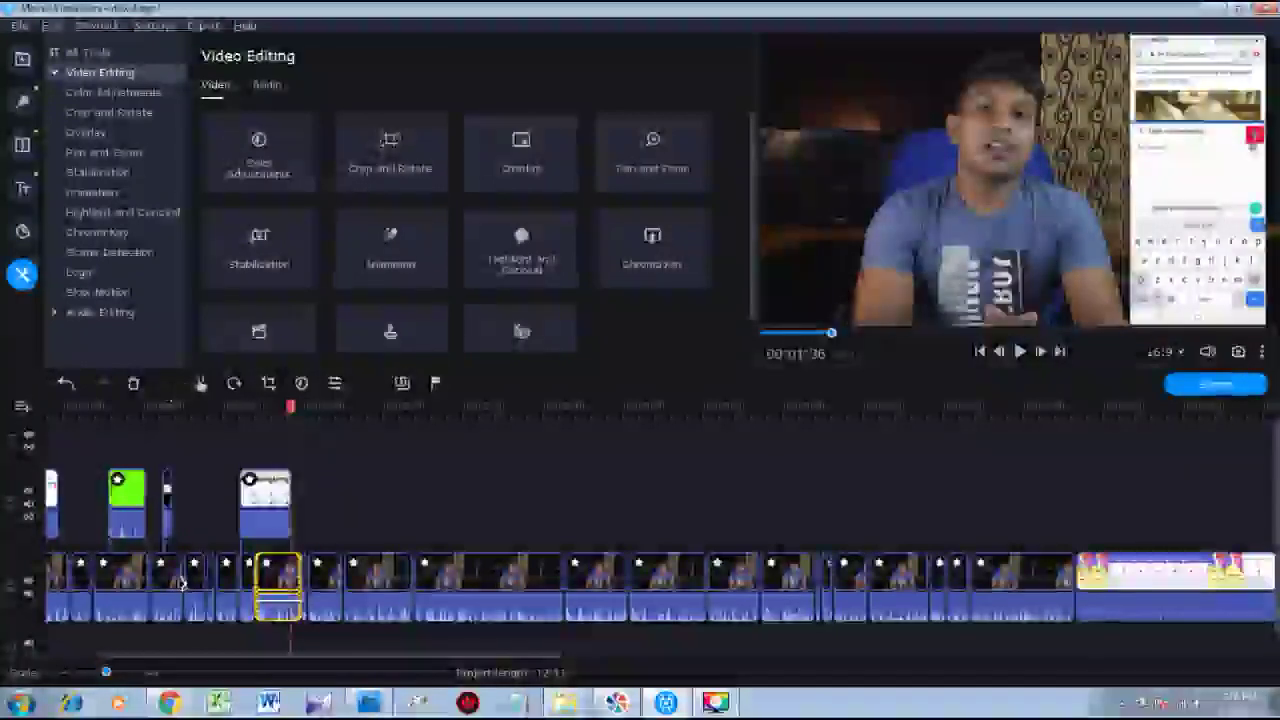
pyautogui.click(201, 384)
pyautogui.click(266, 563)
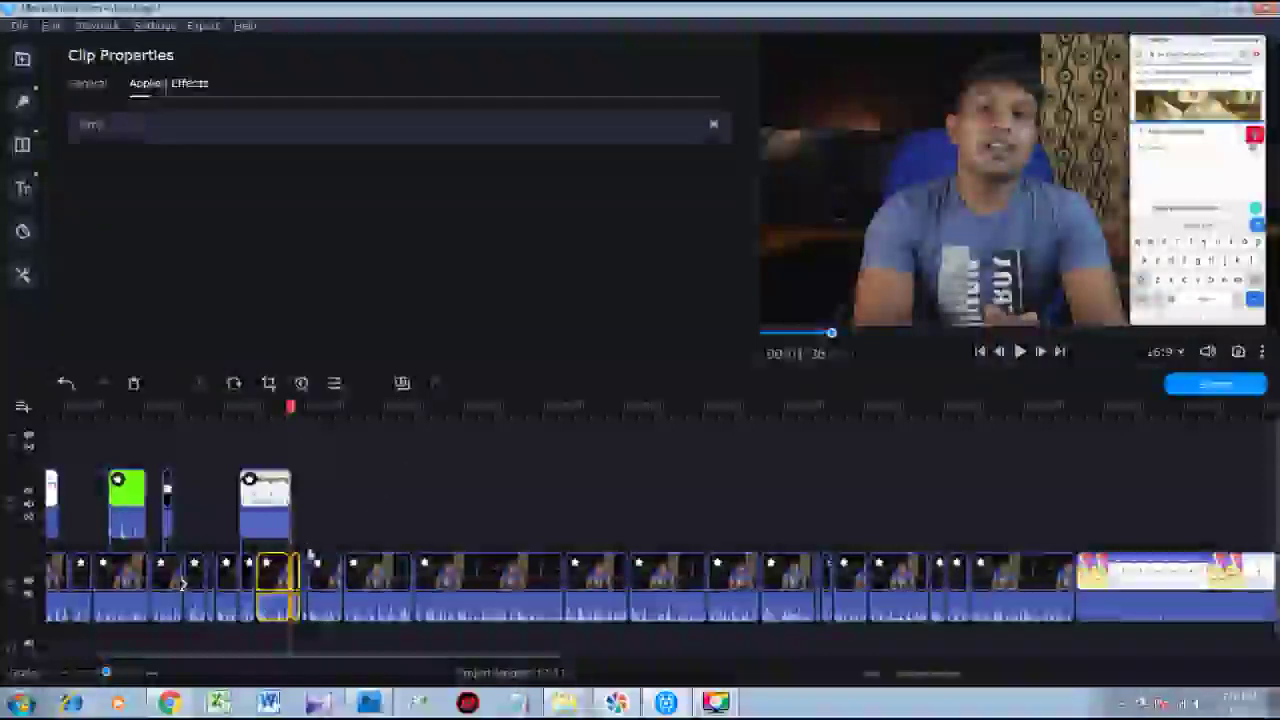
pyautogui.click(306, 547)
# Move the crop frame of the short presenter piece after 1:36 so the presenter sits nearer the centre, and apply it.
pyautogui.click(298, 572)
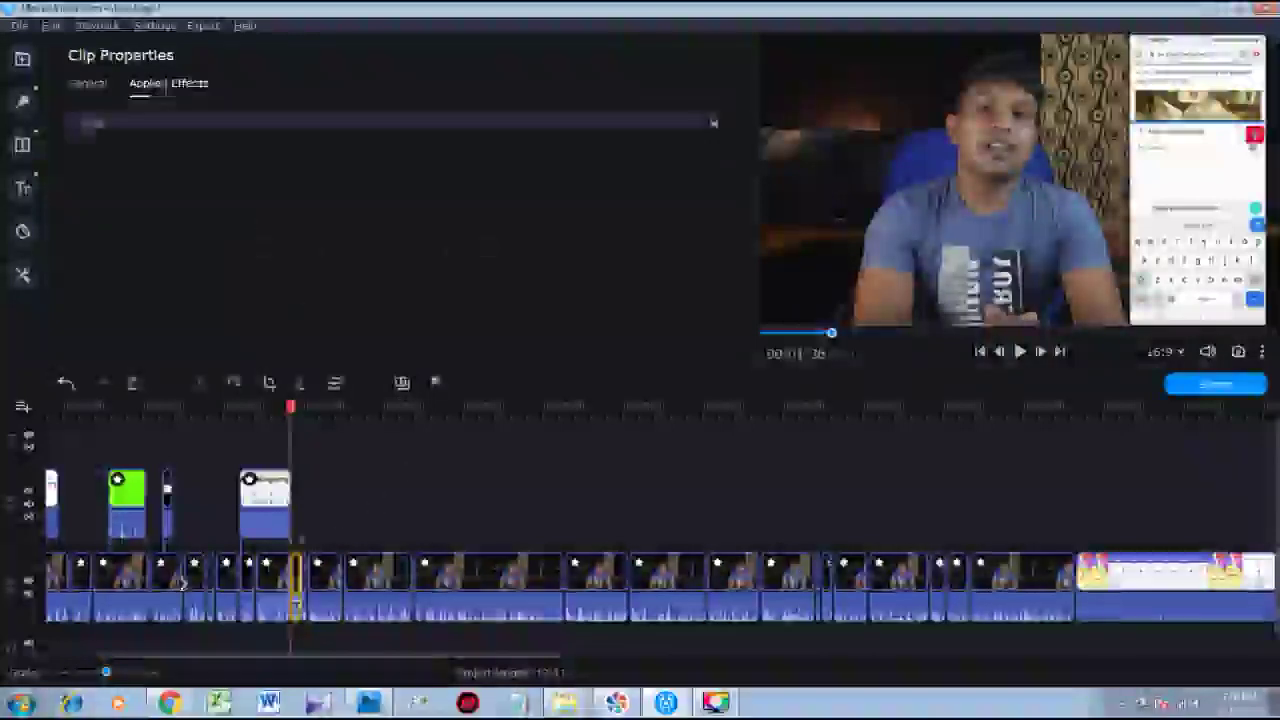
pyautogui.click(90, 84)
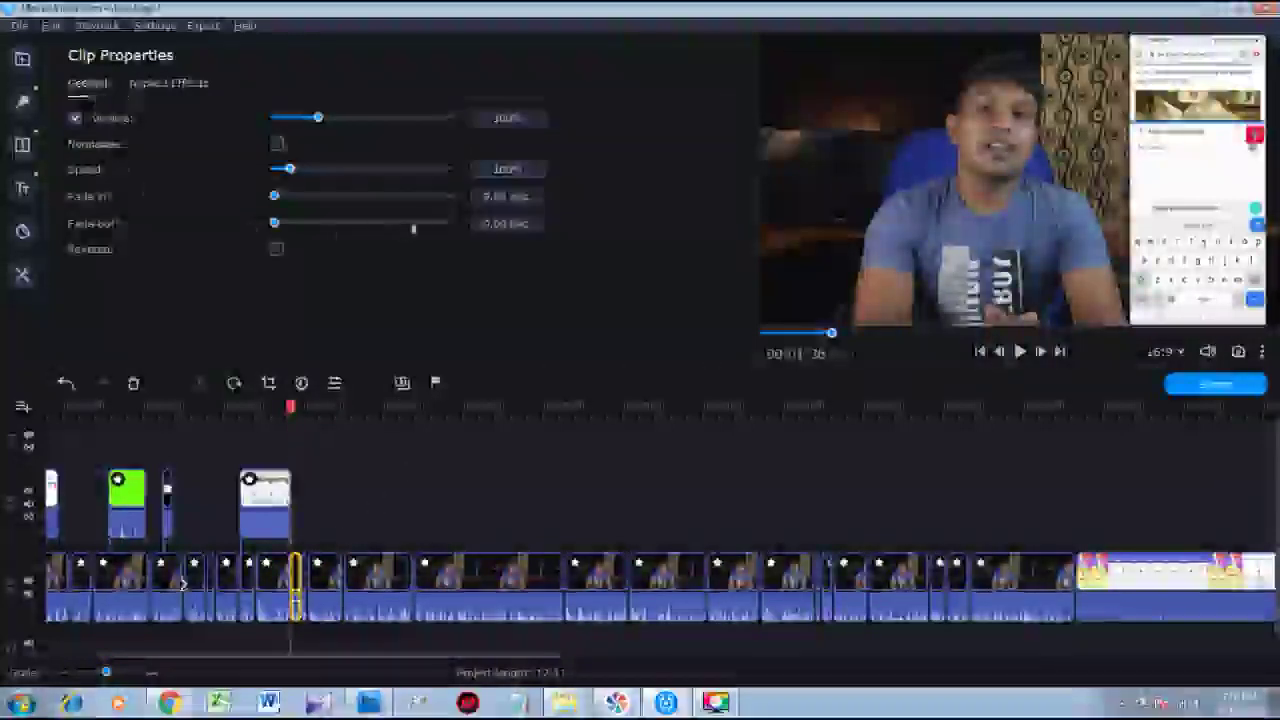
pyautogui.click(23, 145)
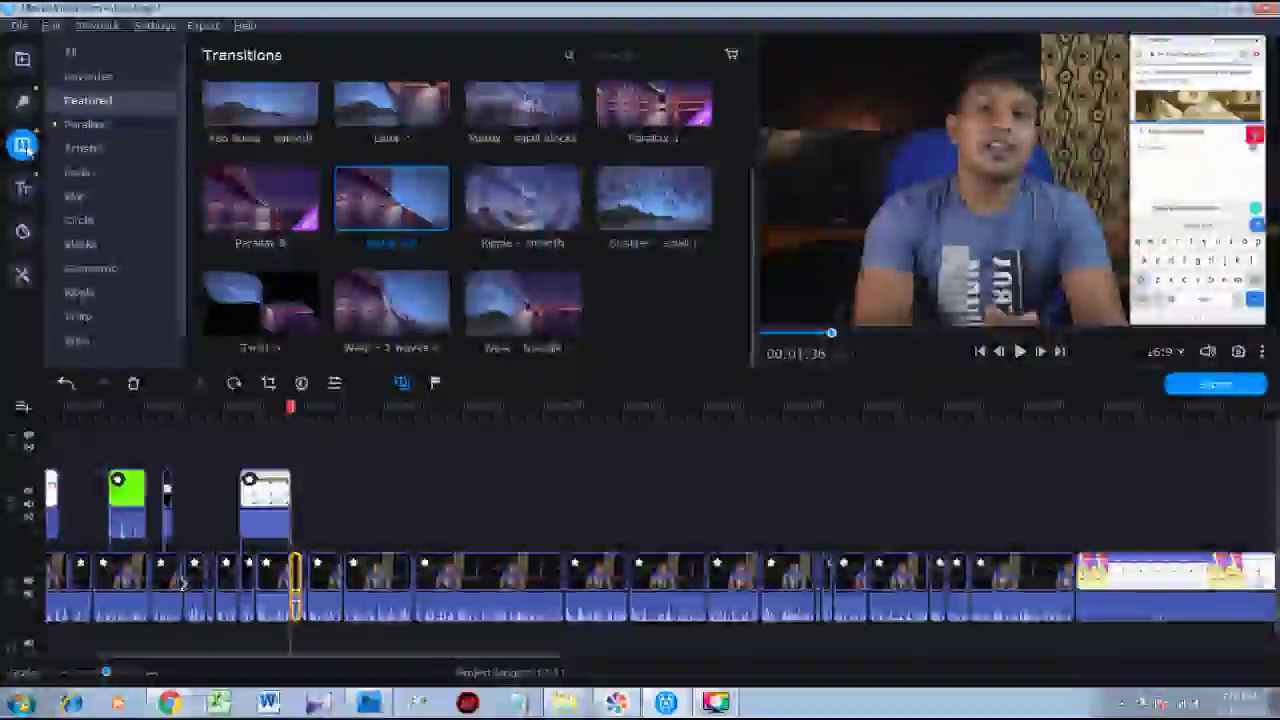
pyautogui.click(23, 274)
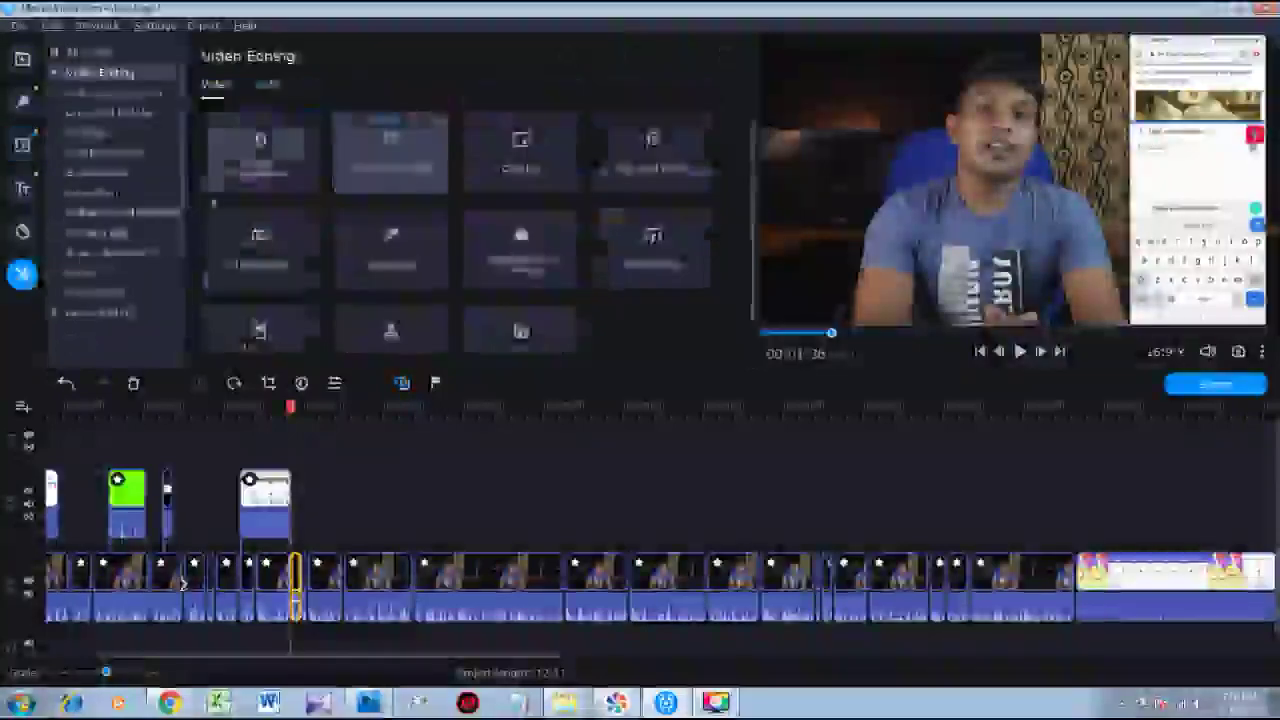
pyautogui.click(395, 167)
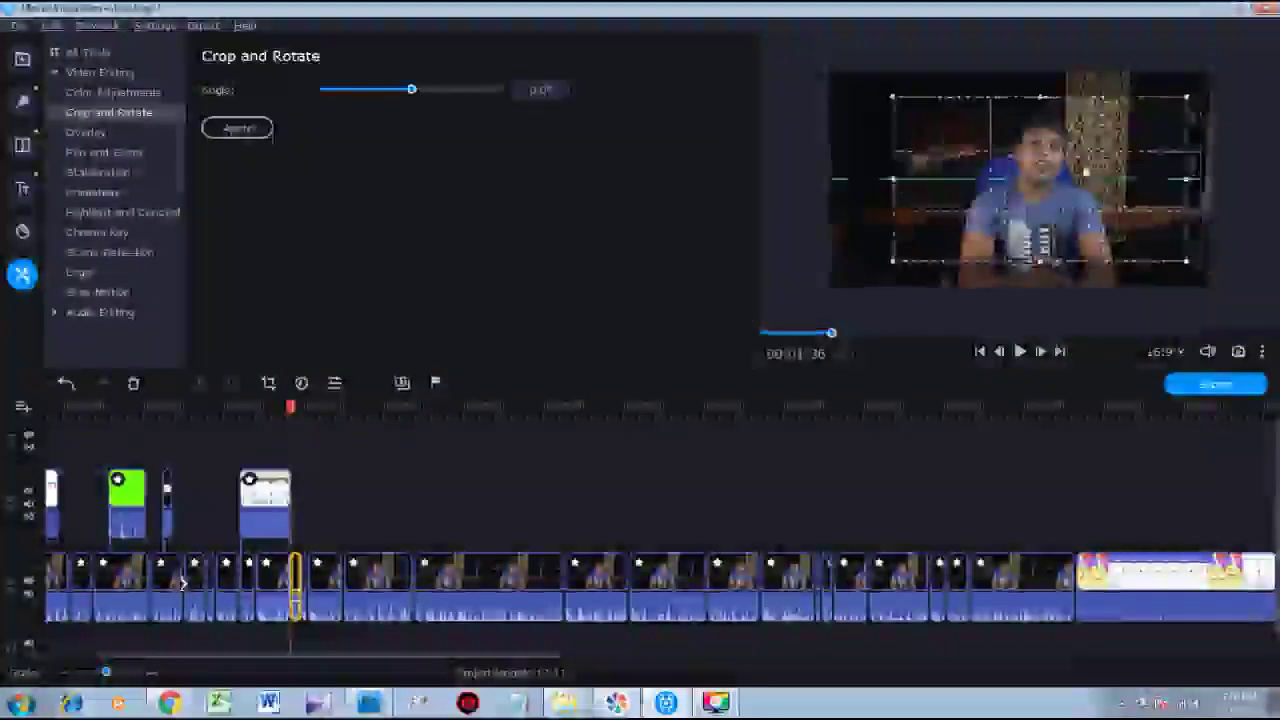
pyautogui.click(237, 128)
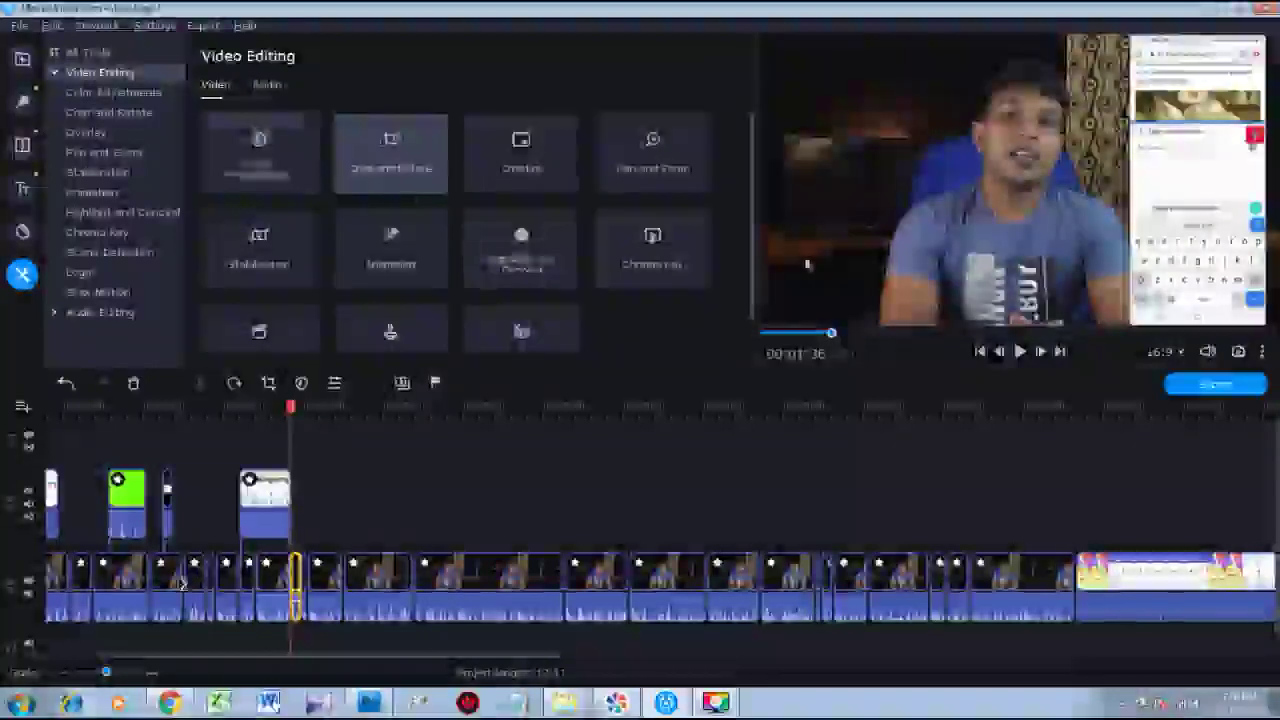
# Play the video from 1:36 to about 2:16 to review the presenter section after the typing overlay.
pyautogui.press('space')
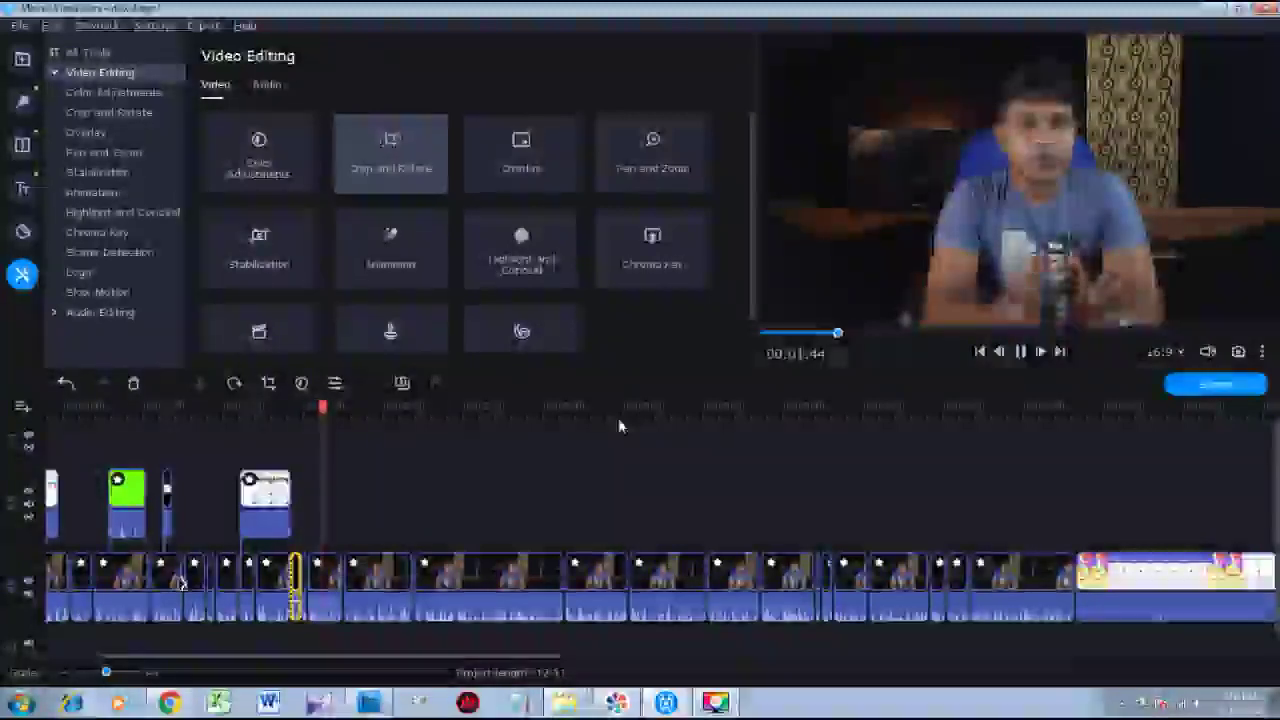
pyautogui.click(511, 490)
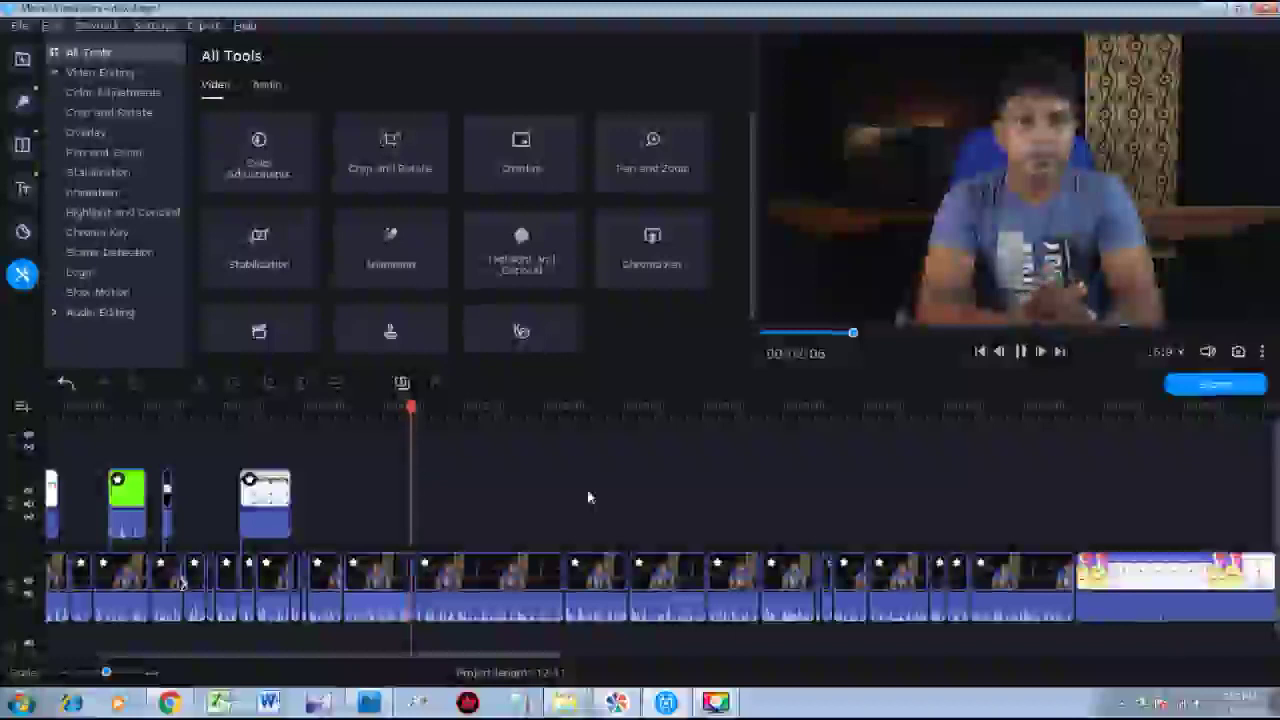
pyautogui.press('space')
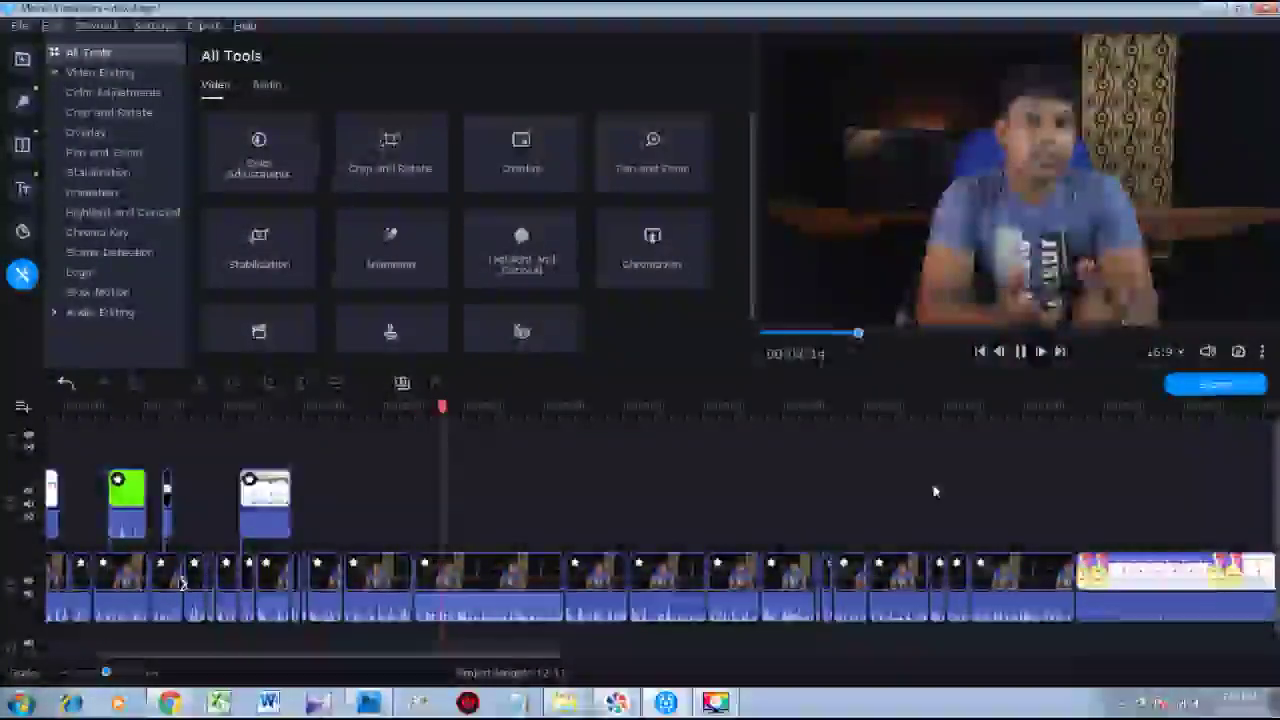
pyautogui.press('space')
# Split the long phone screen recording on the main track at 6:58.
pyautogui.scroll(-5, 940, 492)
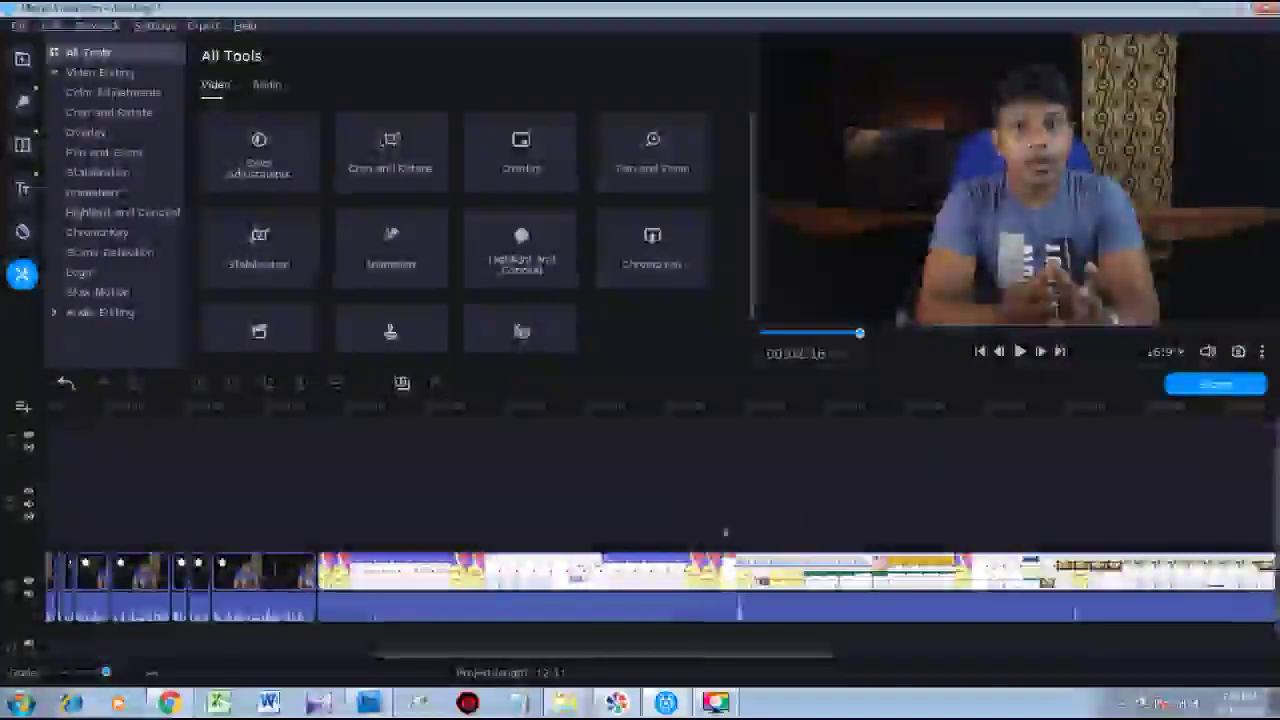
pyautogui.scroll(10, 725, 533)
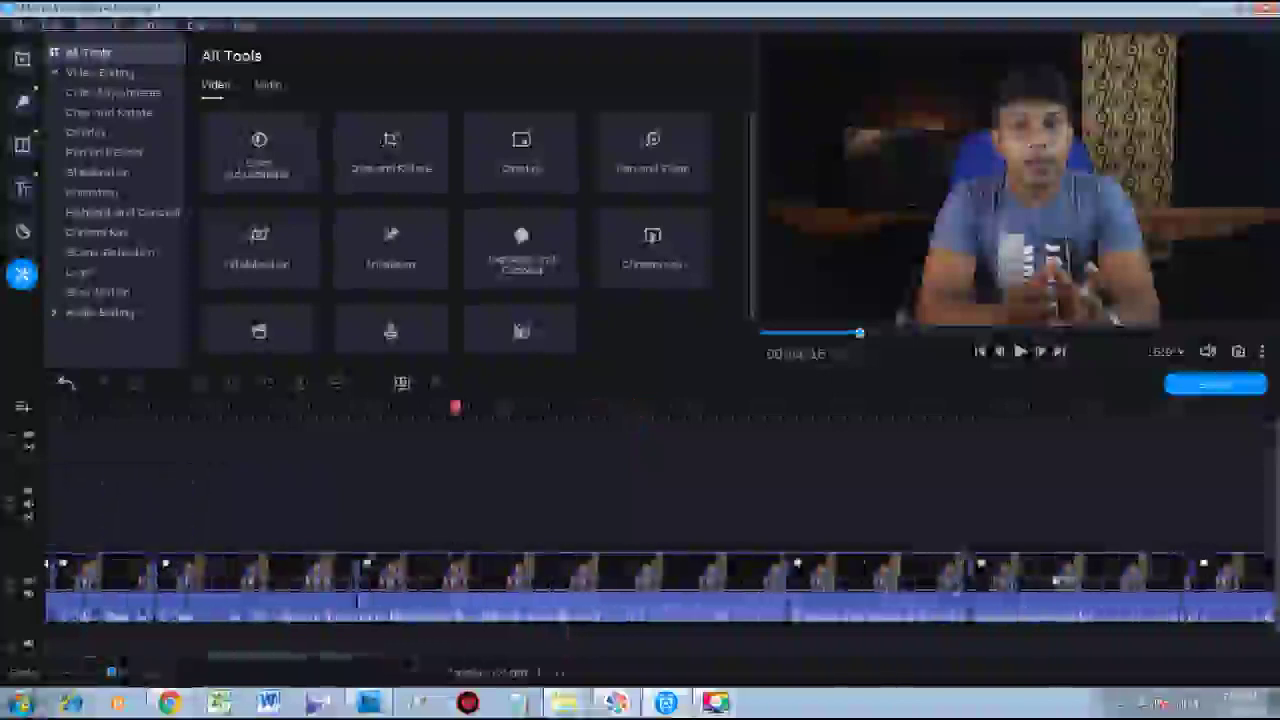
pyautogui.scroll(-10, 660, 588)
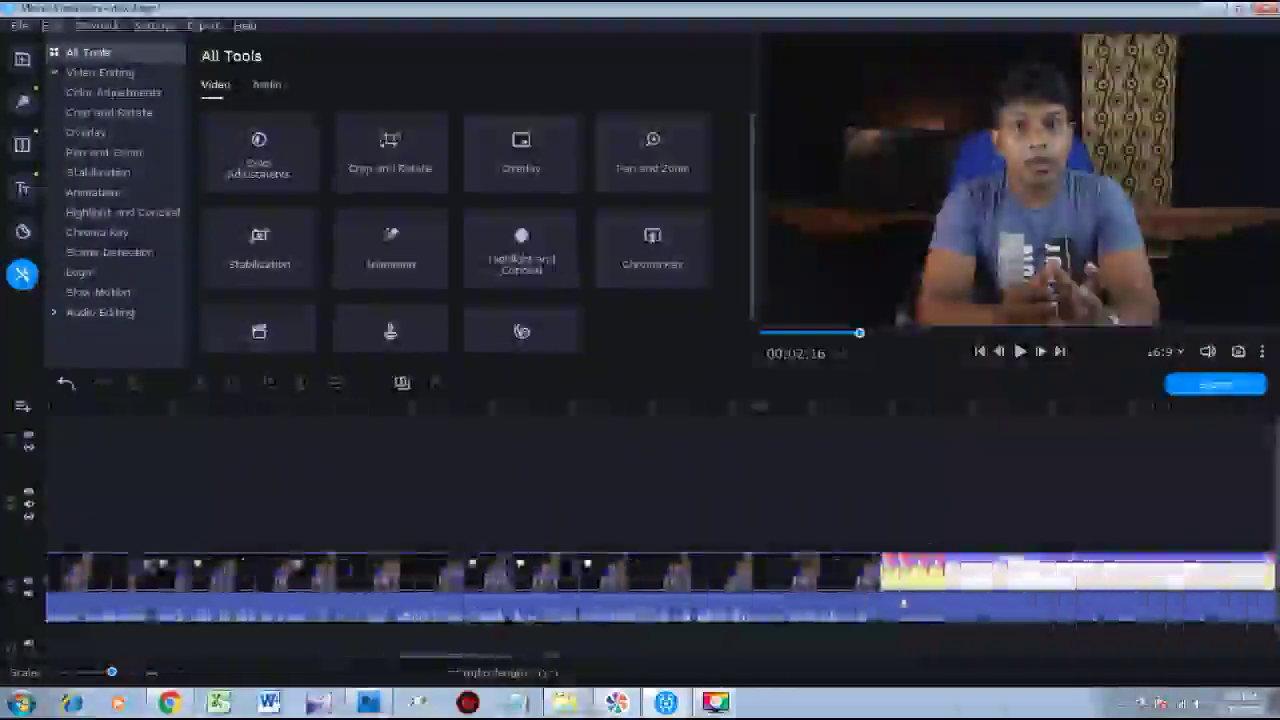
pyautogui.scroll(-10, 903, 603)
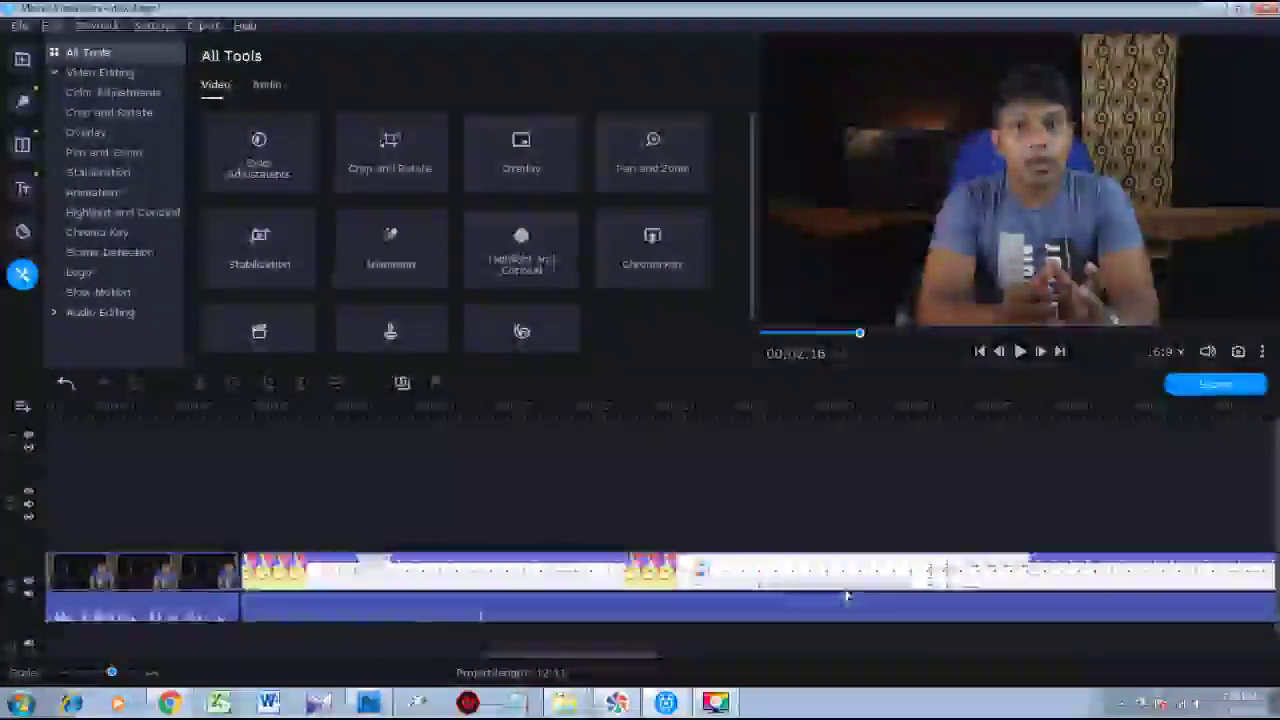
pyautogui.scroll(-10, 846, 597)
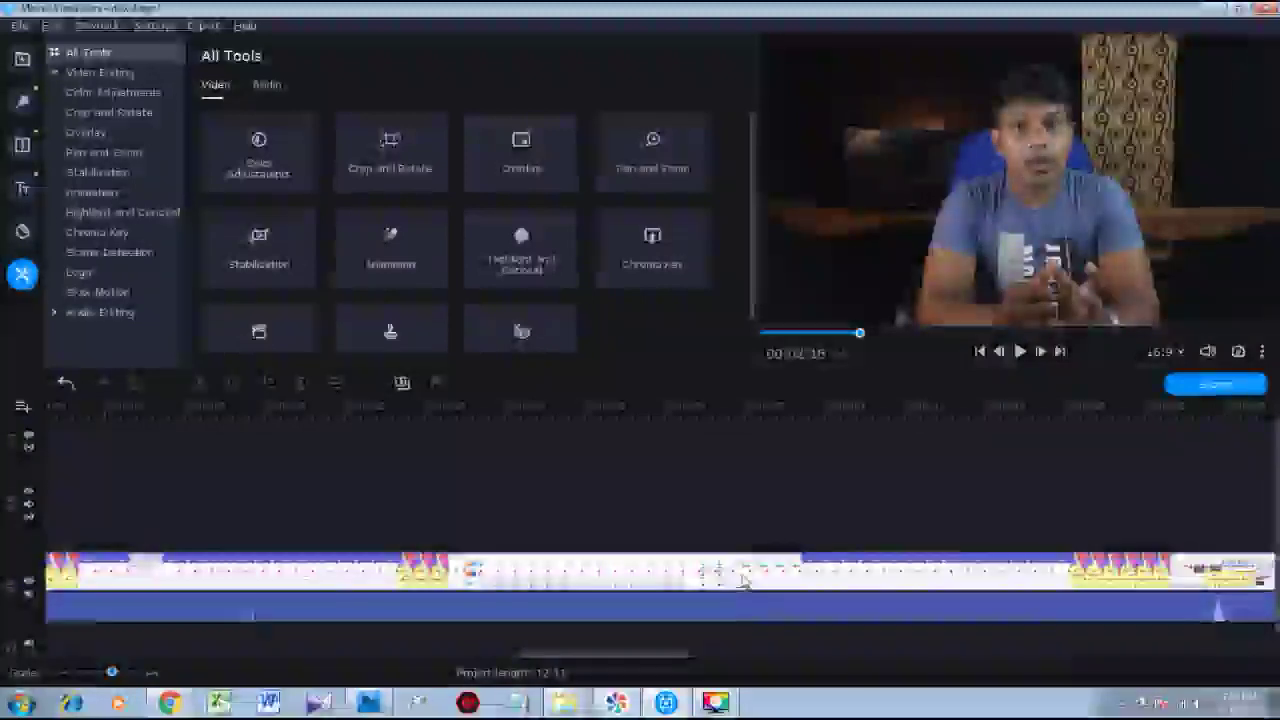
pyautogui.scroll(-5, 742, 580)
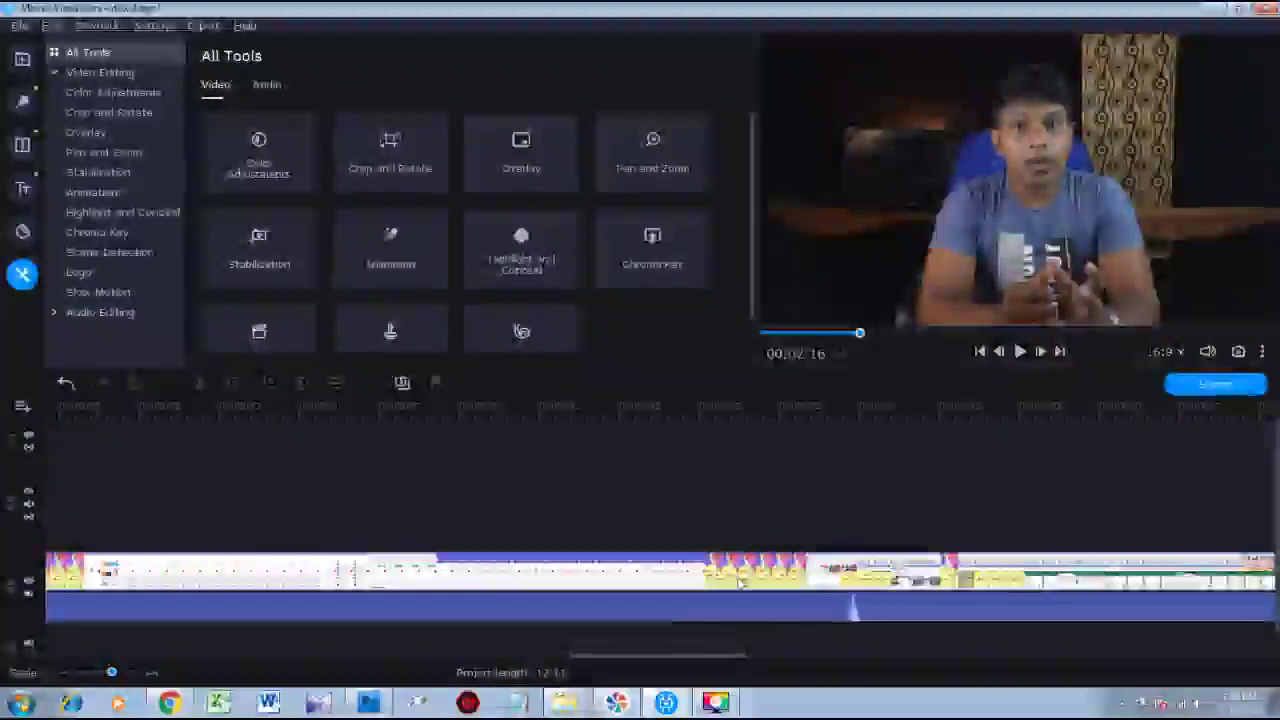
pyautogui.scroll(-5, 740, 582)
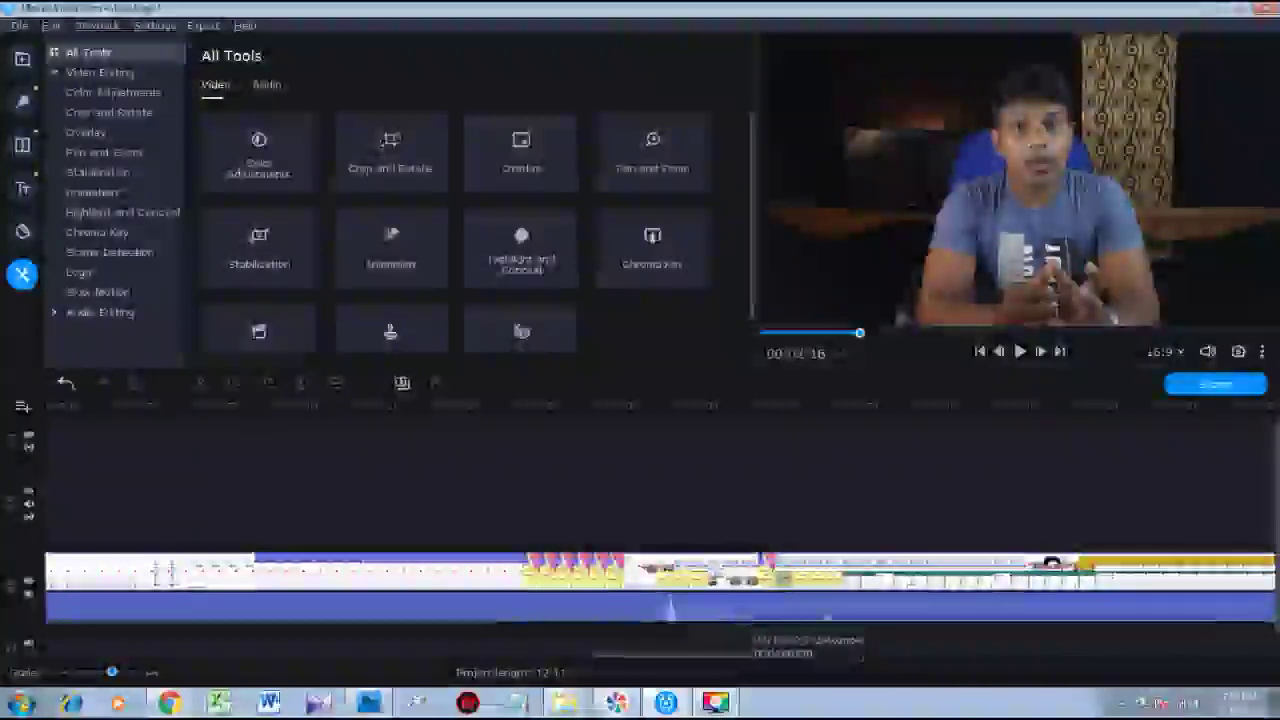
pyautogui.click(1019, 408)
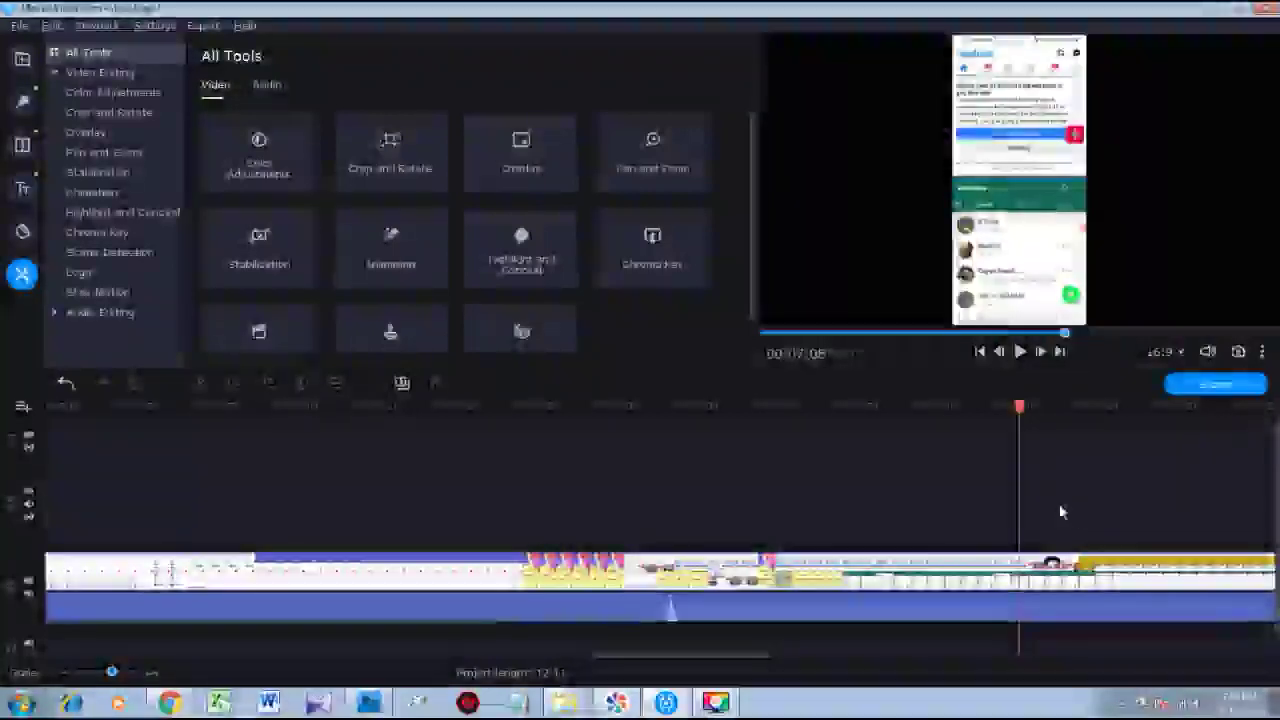
pyautogui.click(1011, 406)
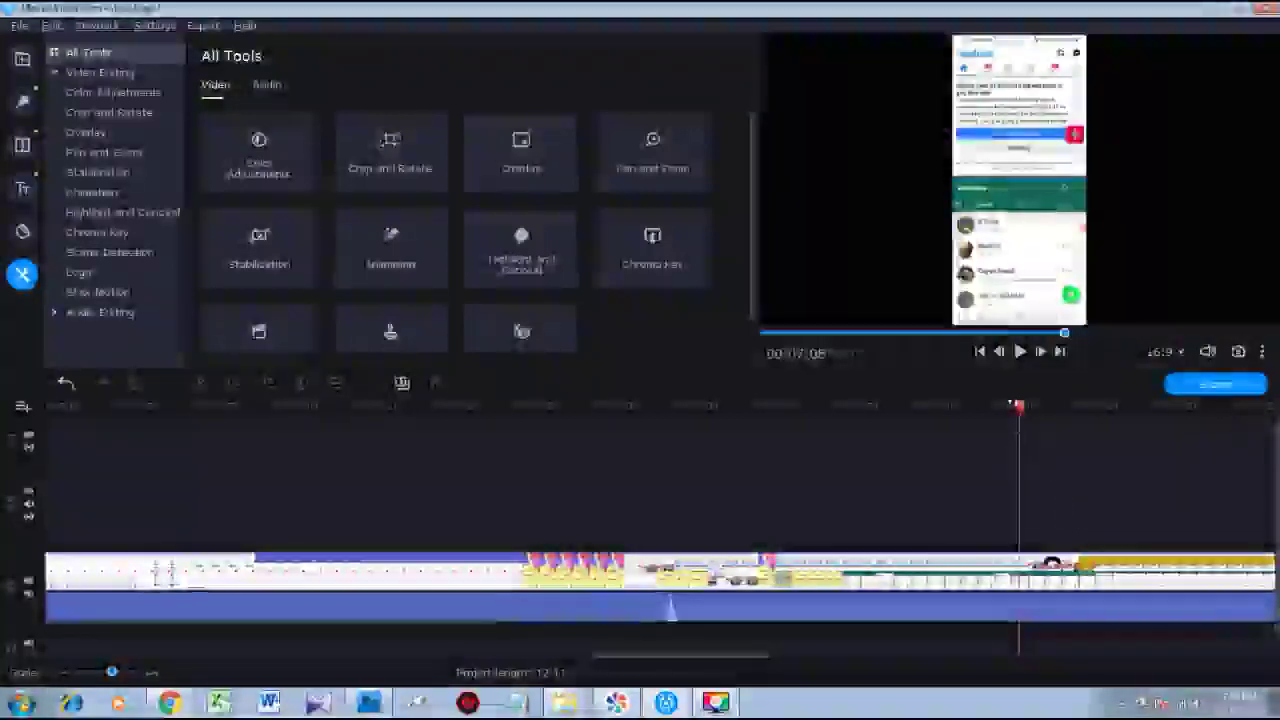
pyautogui.moveTo(1010, 408); pyautogui.dragTo(895, 420)
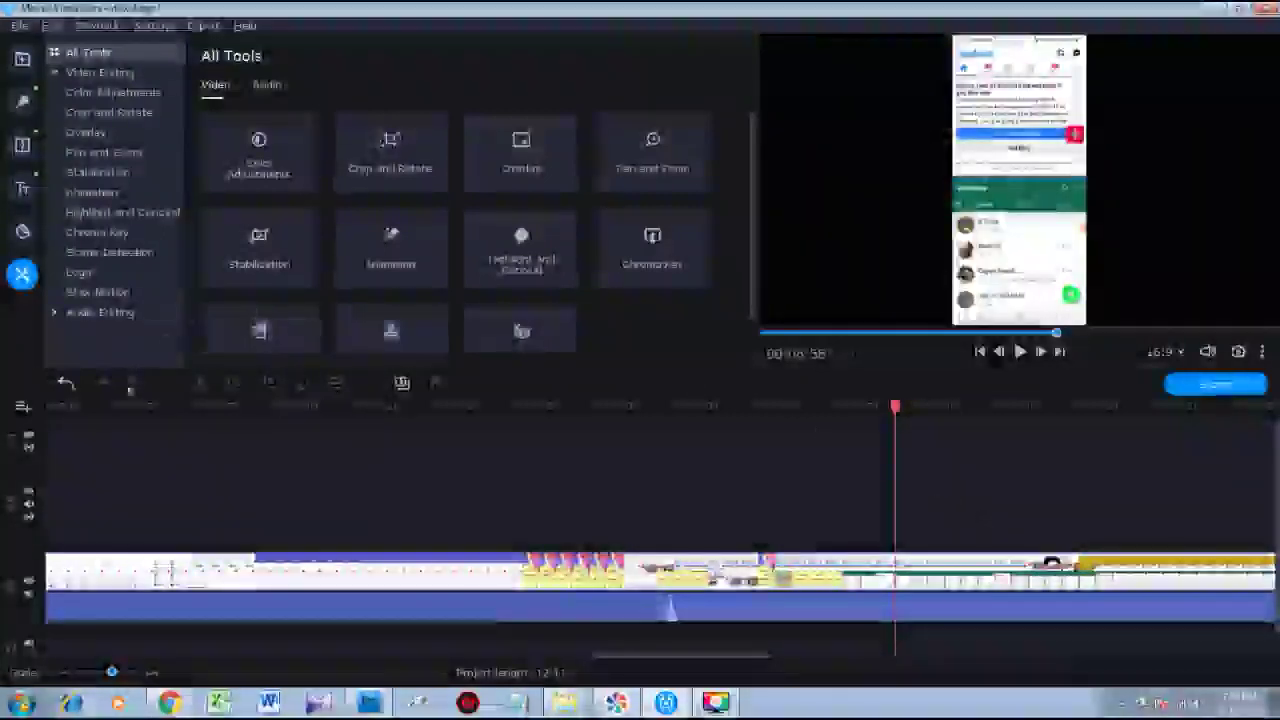
pyautogui.click(896, 560)
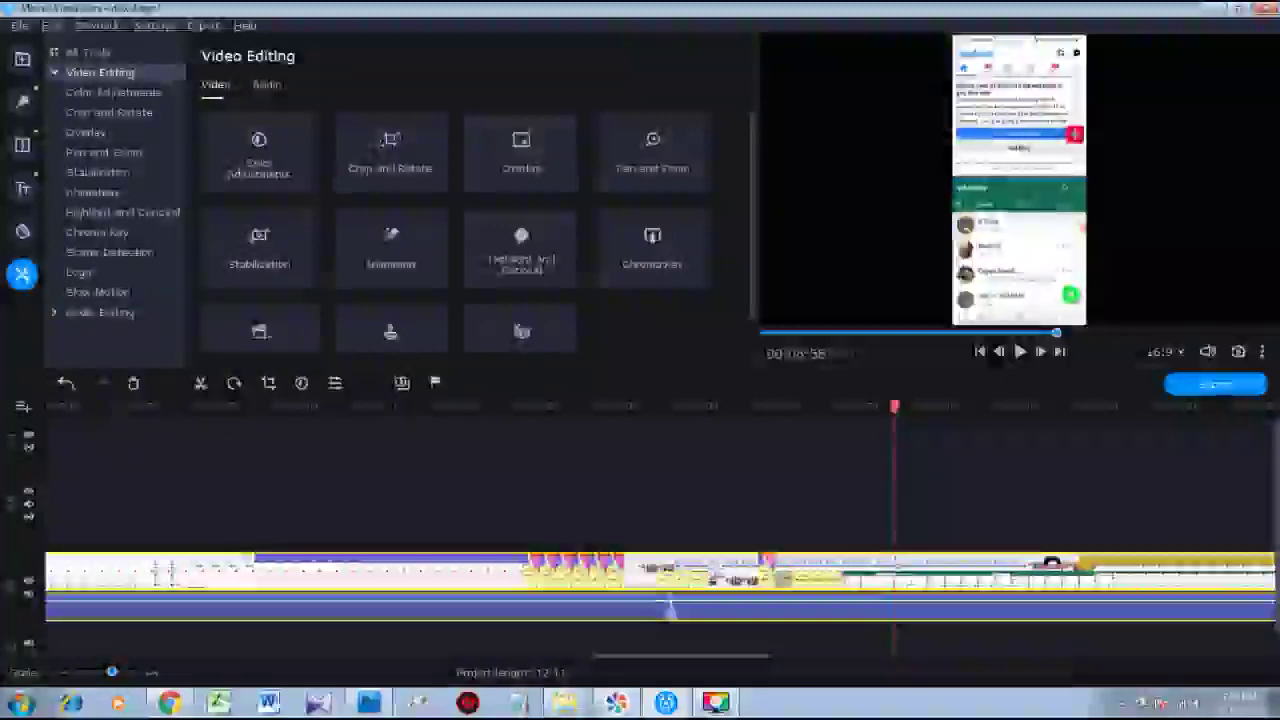
pyautogui.hotkey('ctrl', 'b')
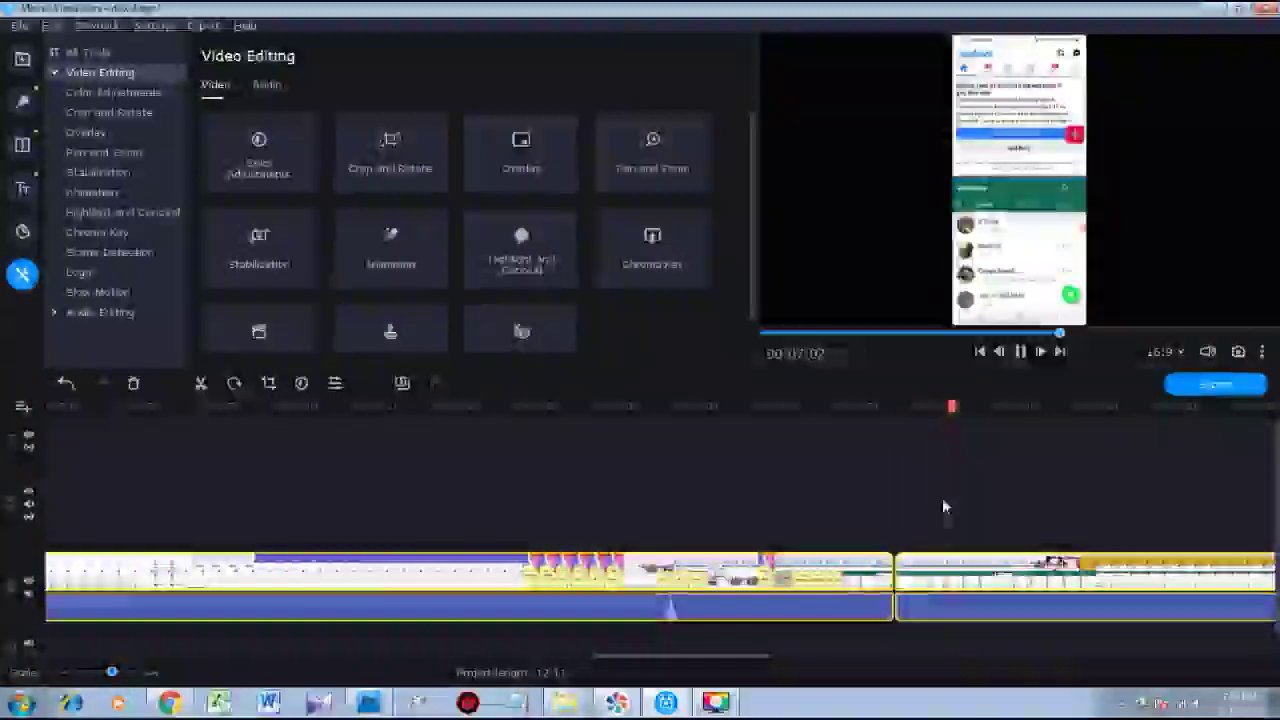
# Play the phone recording from about 7:05 and split it at 7:12.
pyautogui.click(984, 407)
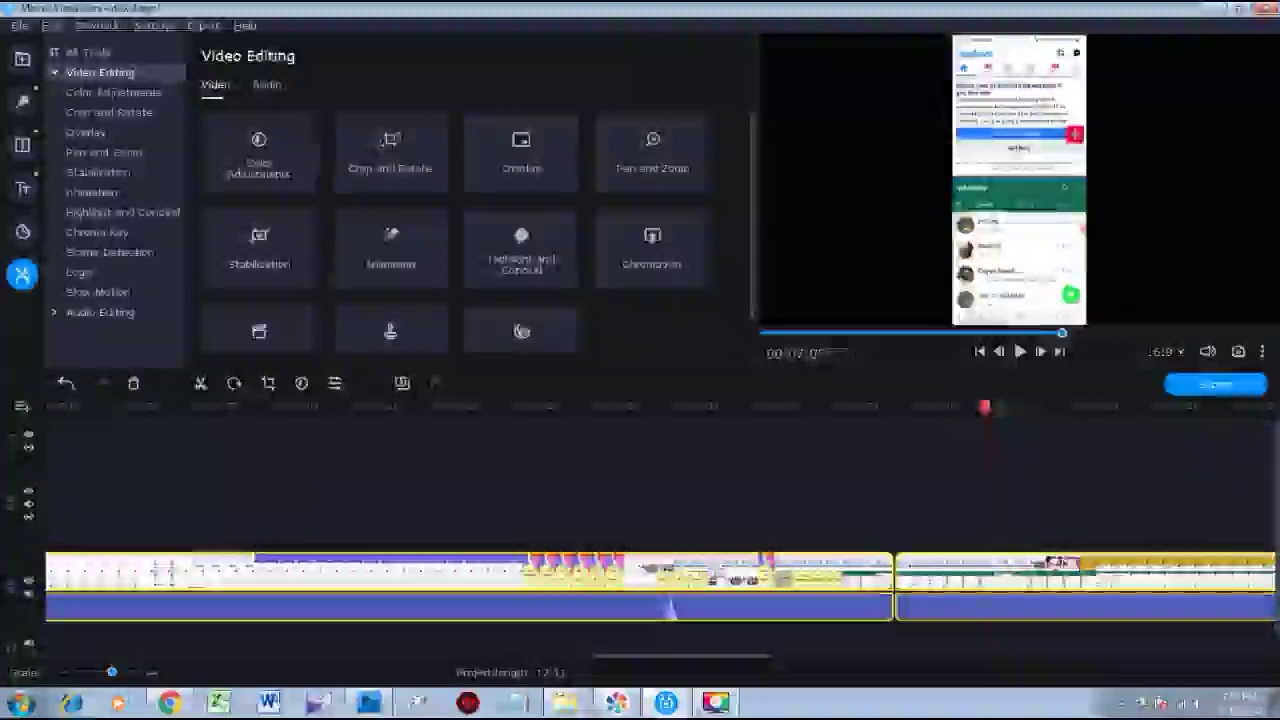
pyautogui.press('space')
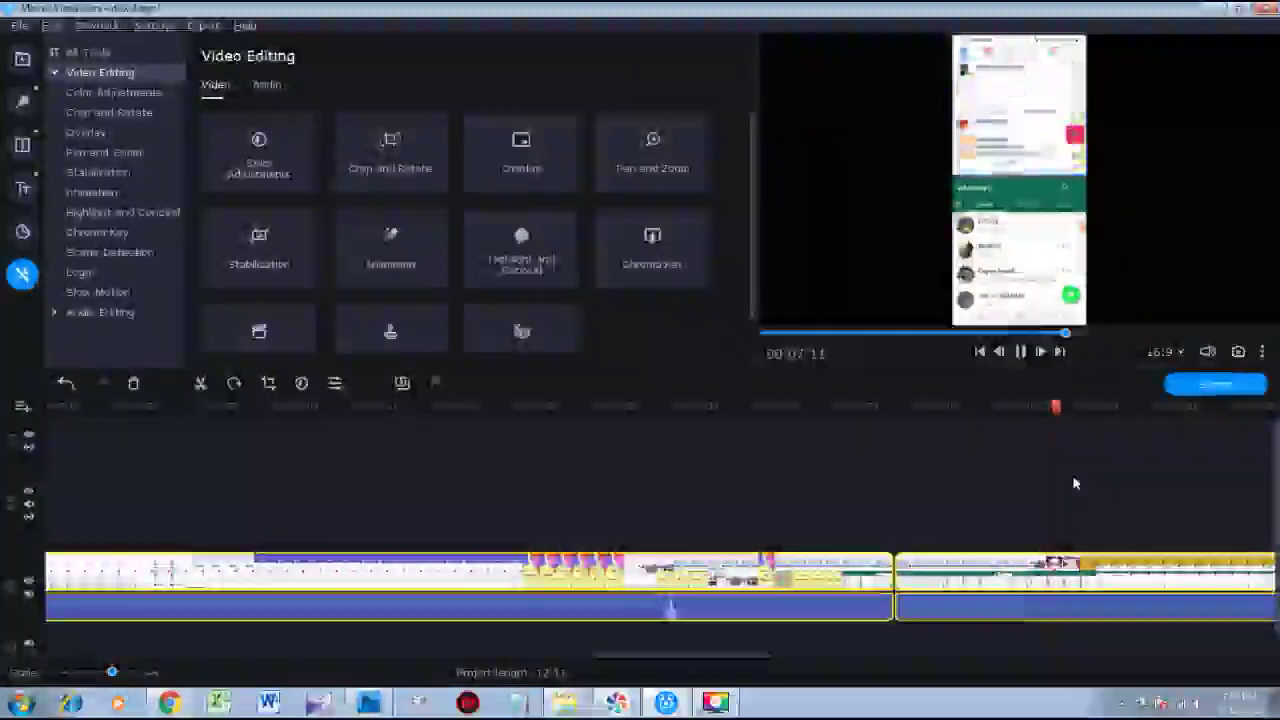
pyautogui.press('space')
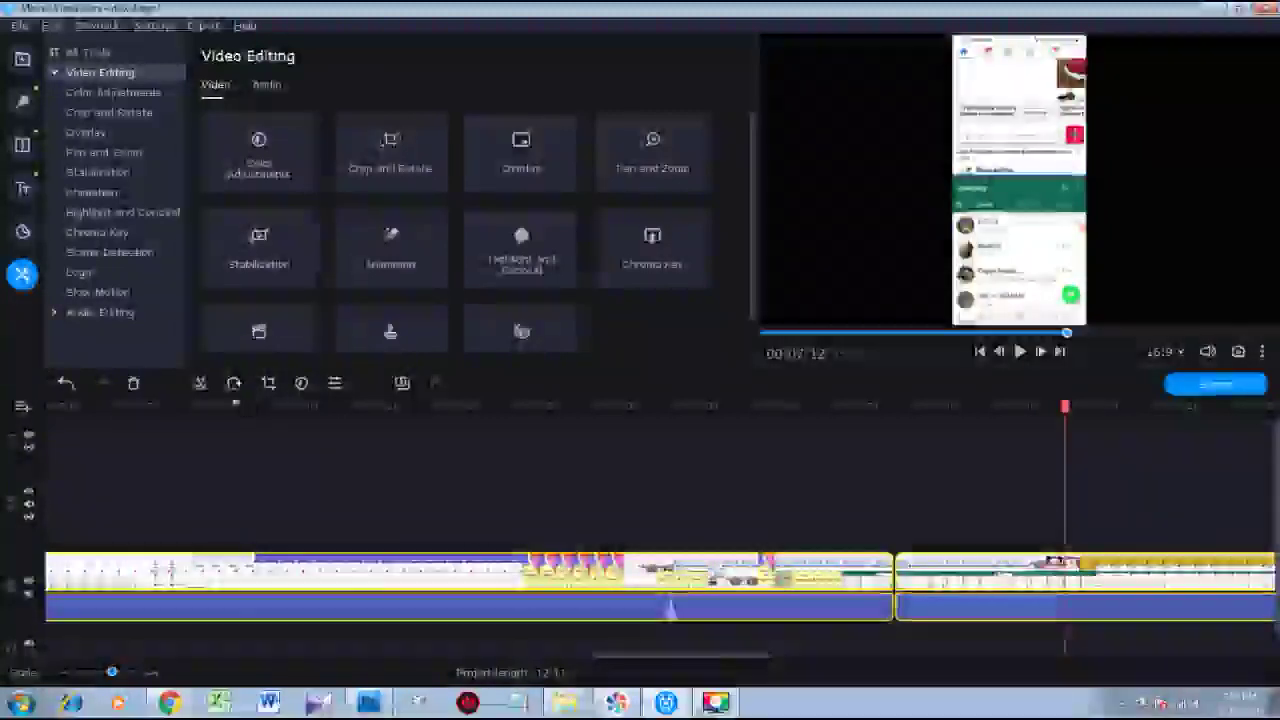
pyautogui.hotkey('ctrl', 'b')
# Split the phone recording at 7:06 and move the 7:06–7:12 piece to the overlay track, in the gap before the typing overlay.
pyautogui.moveTo(1072, 418); pyautogui.dragTo(991, 432)
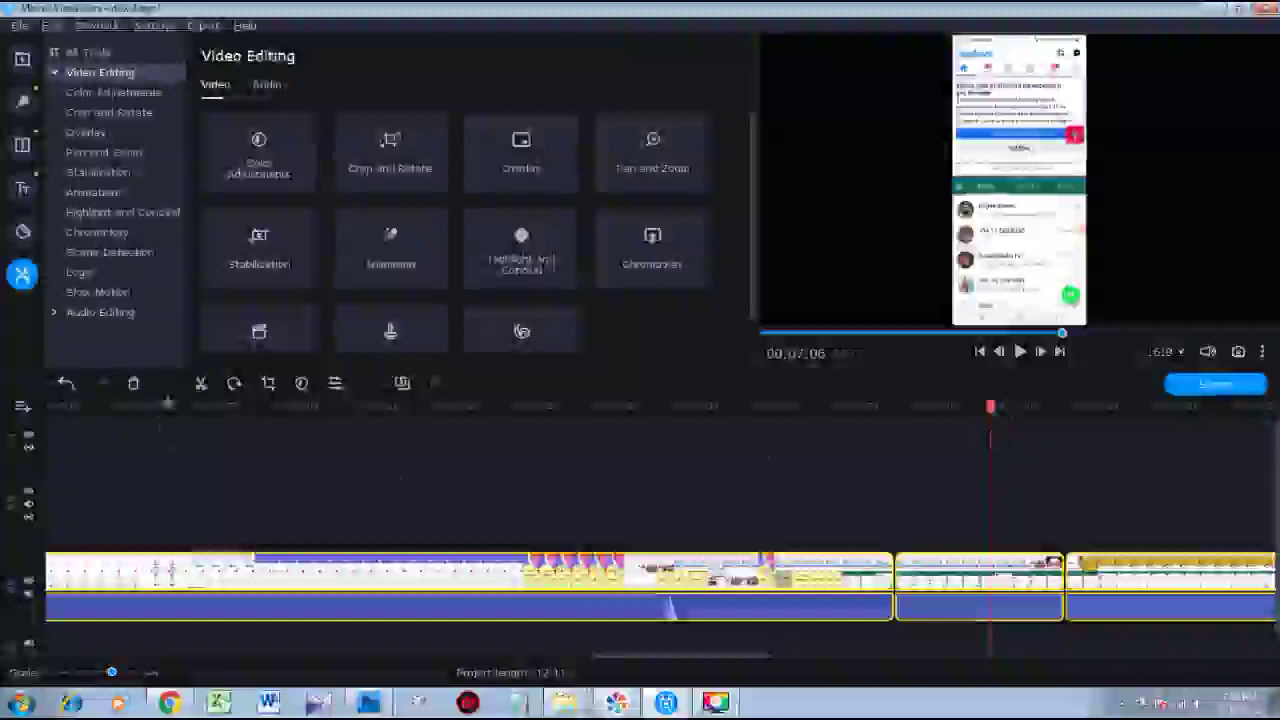
pyautogui.click(203, 385)
pyautogui.click(1038, 580)
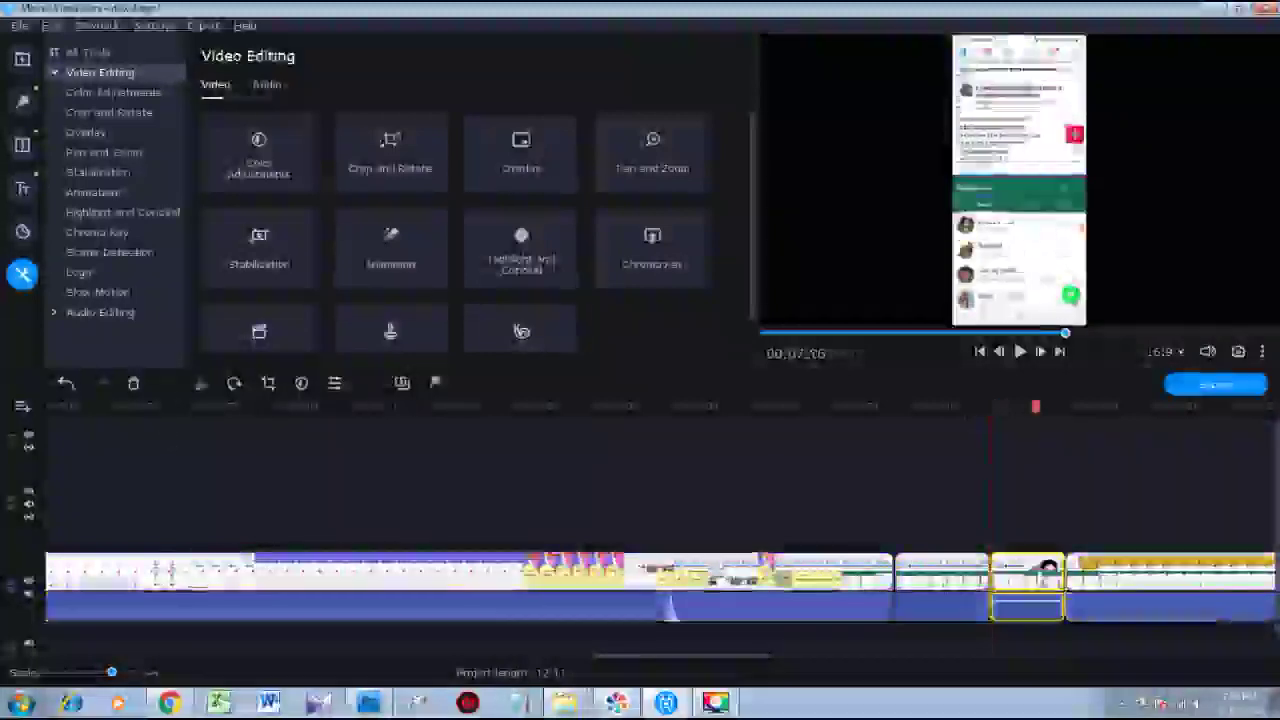
pyautogui.moveTo(1040, 578); pyautogui.dragTo(588, 488)
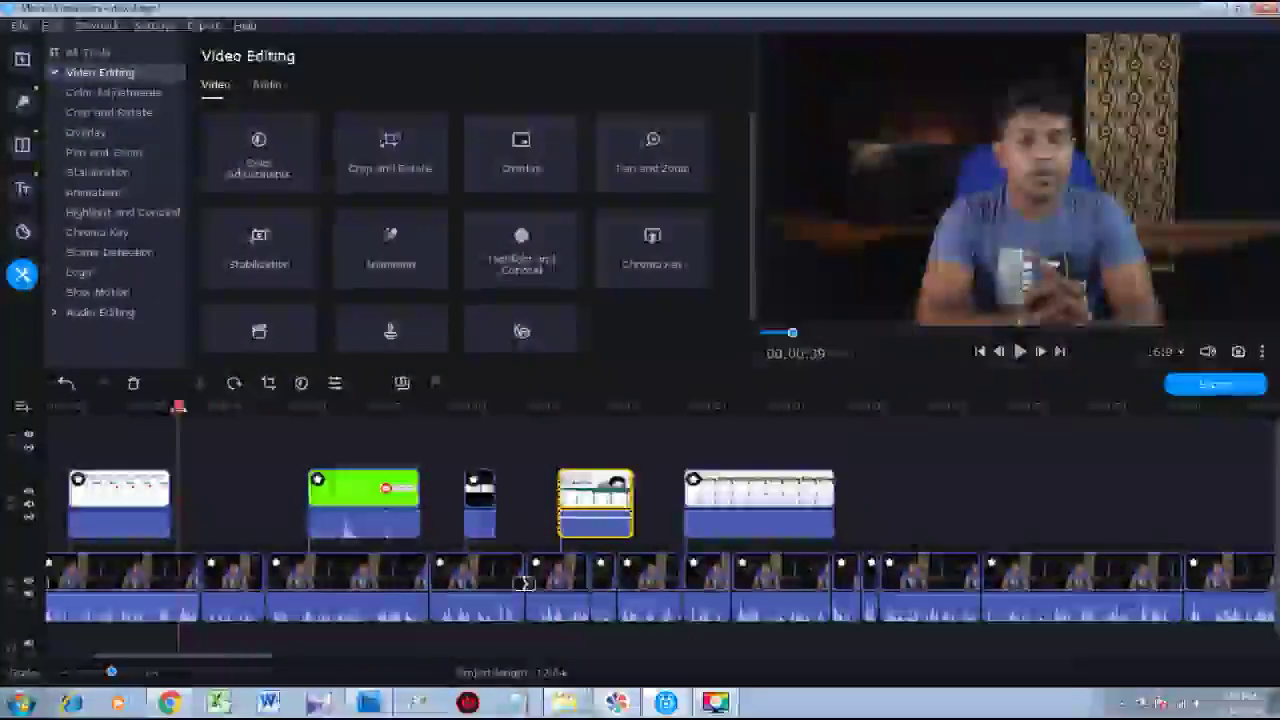
# Review the presenter section before the new phone overlay and move that overlay earlier so it starts at about 1:11.
pyautogui.press('space')
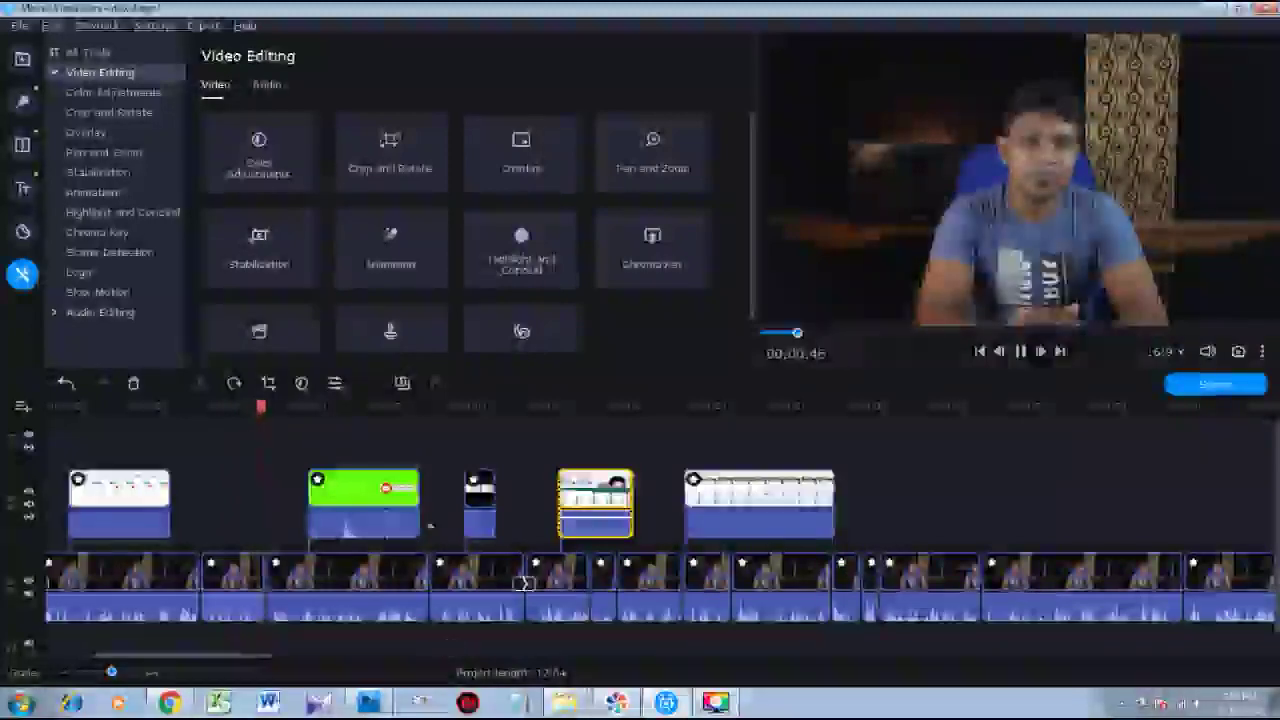
pyautogui.moveTo(262, 410); pyautogui.dragTo(435, 418)
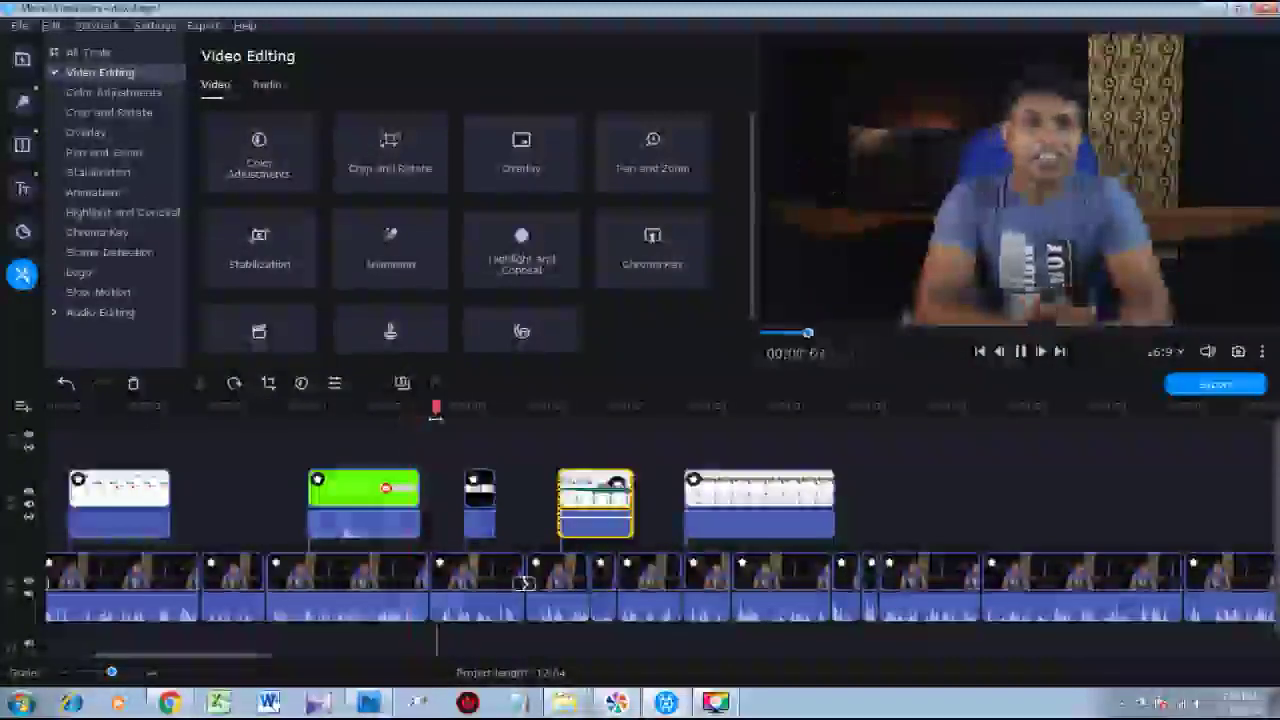
pyautogui.scroll(3, 400, 490)
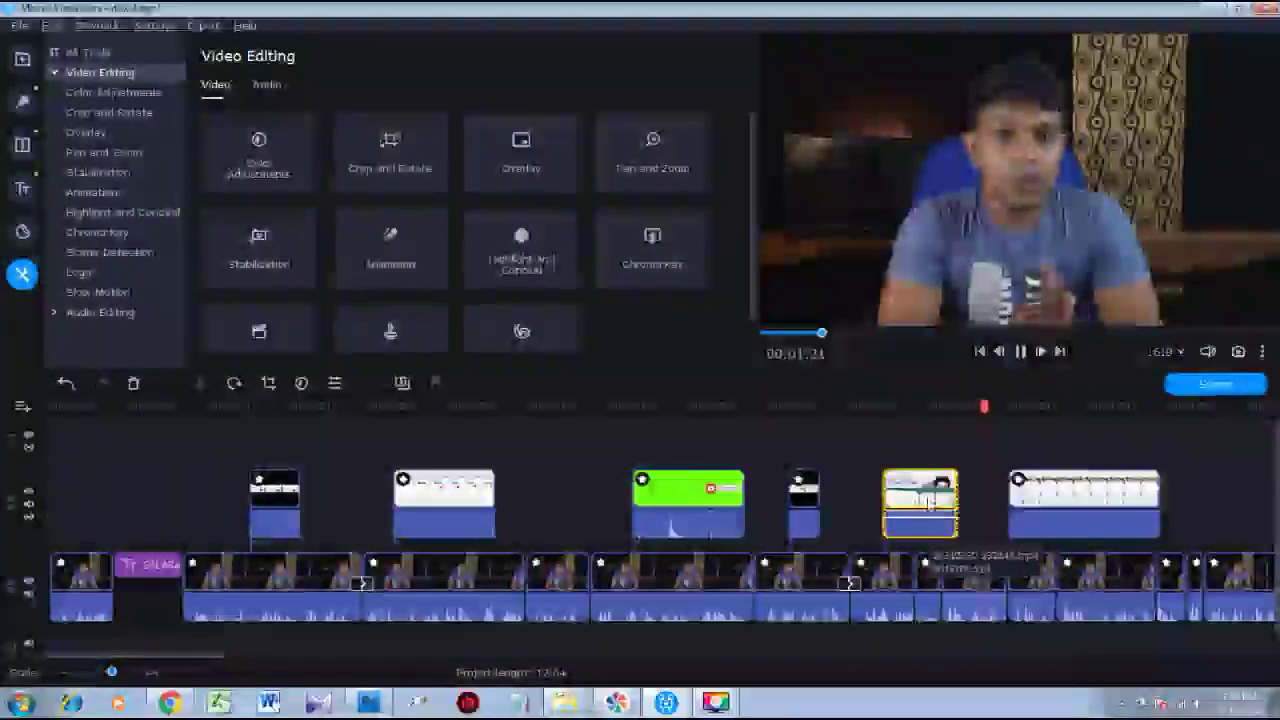
pyautogui.moveTo(999, 437); pyautogui.dragTo(819, 437)
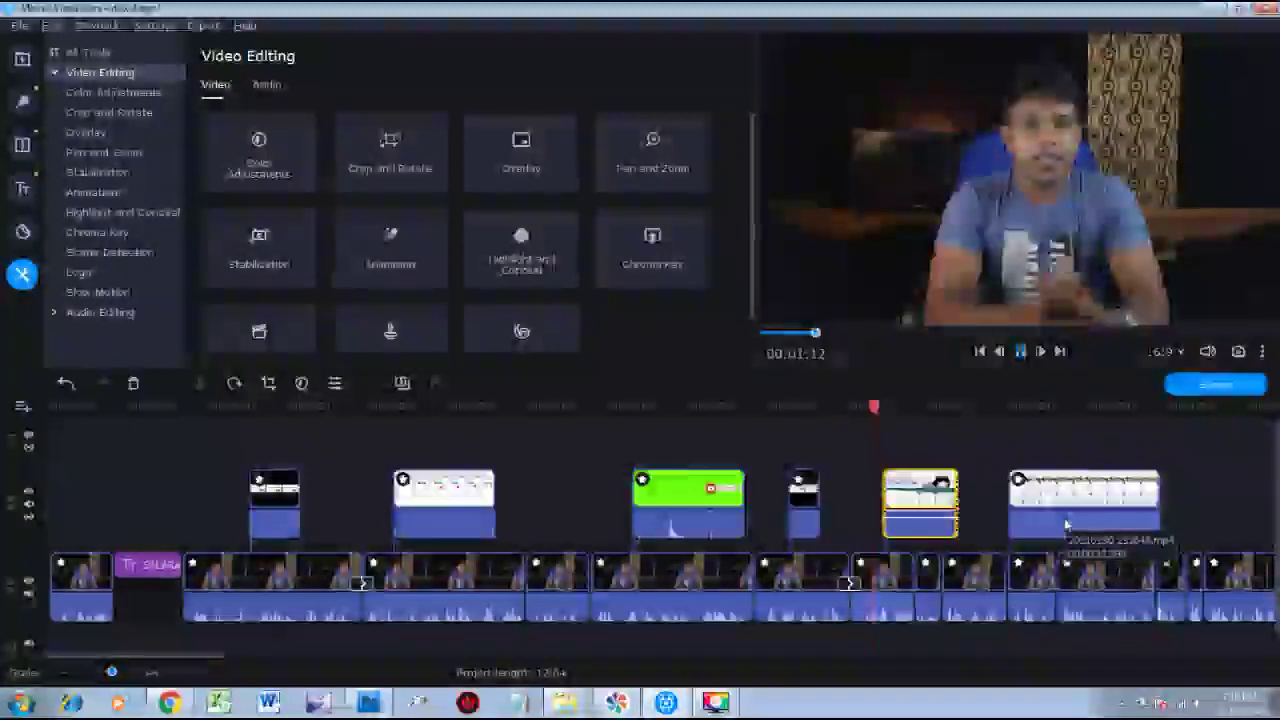
pyautogui.press('space')
pyautogui.click(928, 488)
pyautogui.moveTo(941, 488); pyautogui.dragTo(919, 487)
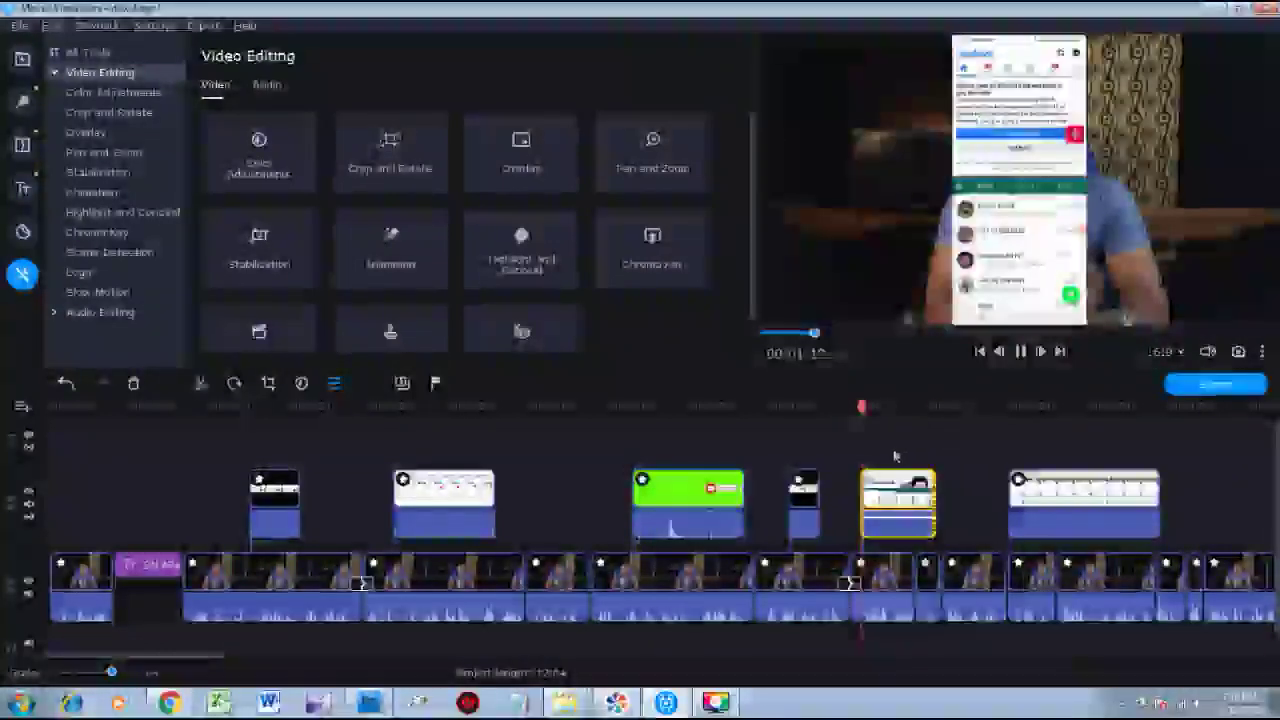
pyautogui.click(844, 407)
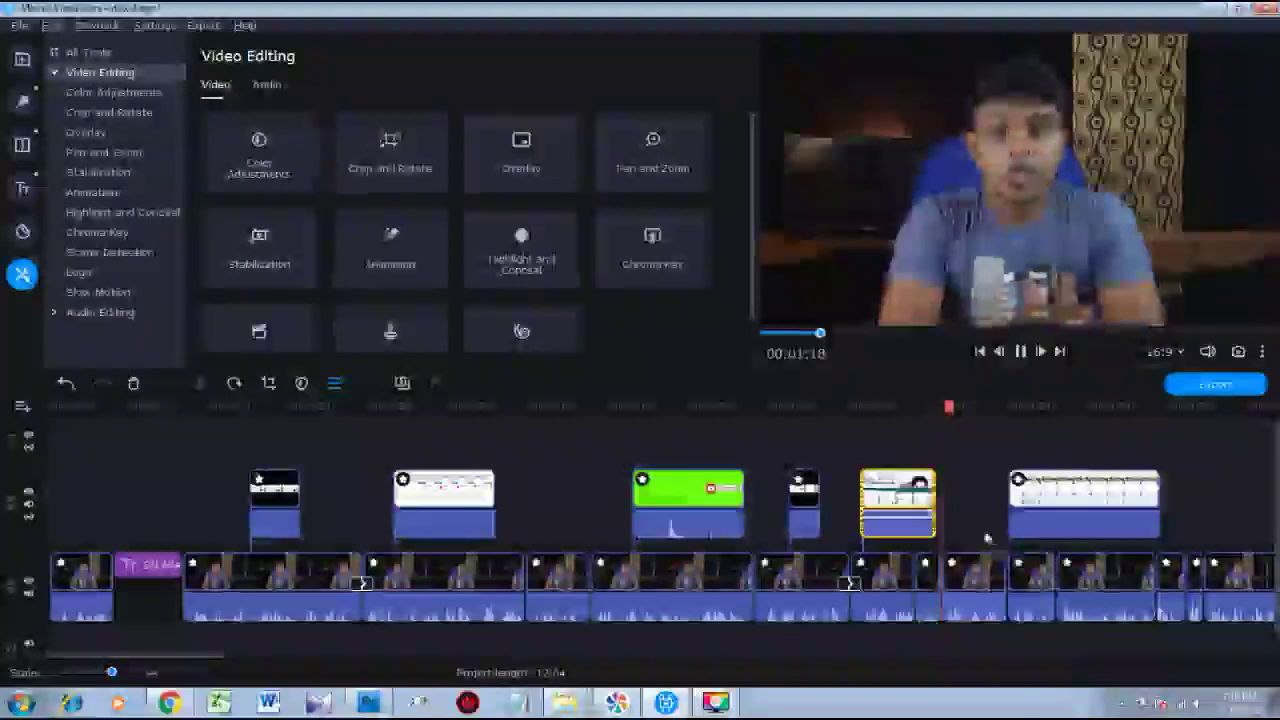
# Make the phone overlay at 1:15 a picture-in-picture inset, shrink it and place it beside the presenter with a margin from the frame edges.
pyautogui.click(910, 491)
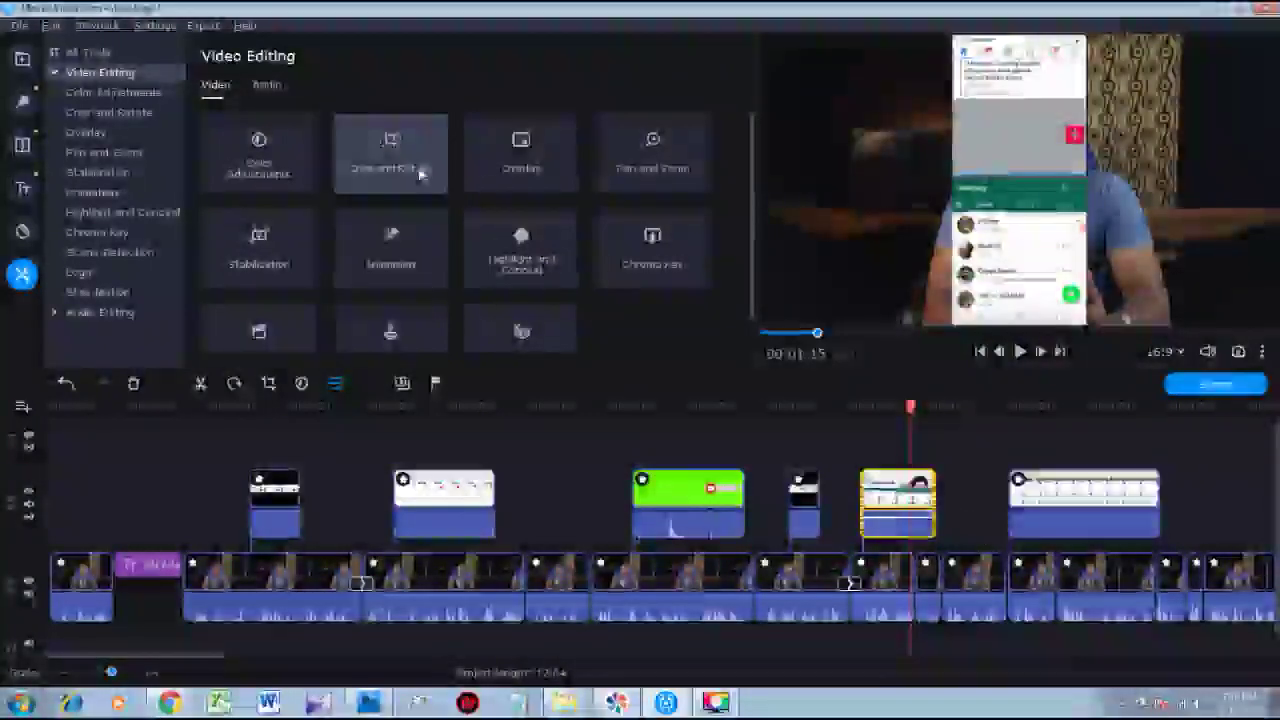
pyautogui.click(520, 155)
pyautogui.moveTo(1043, 166); pyautogui.dragTo(890, 172)
pyautogui.click(260, 120)
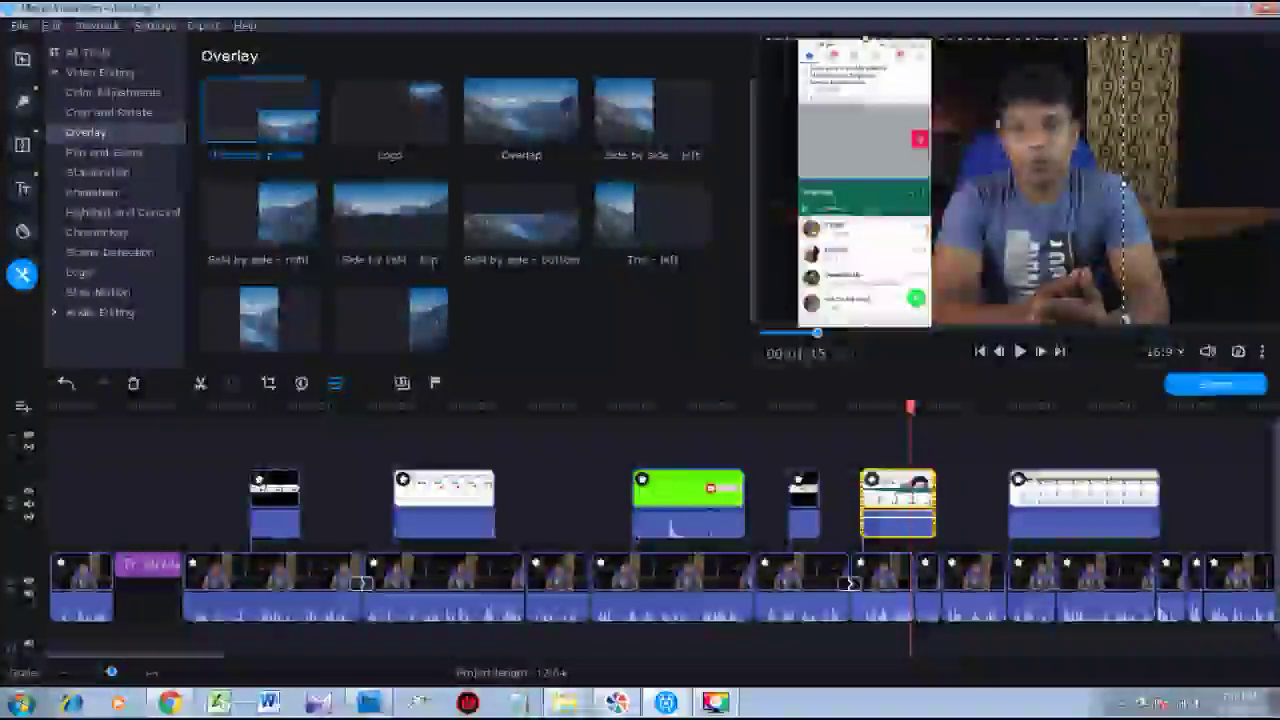
pyautogui.moveTo(1128, 41); pyautogui.dragTo(1028, 91)
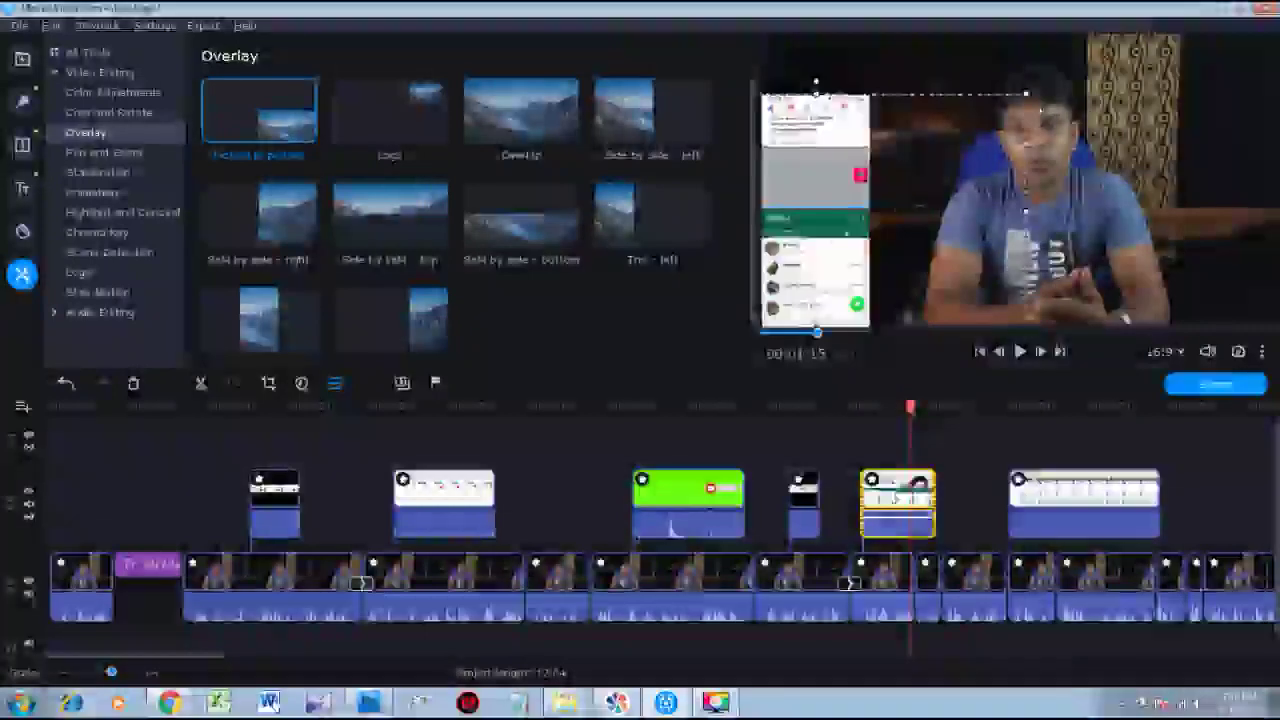
pyautogui.moveTo(848, 227); pyautogui.dragTo(883, 211)
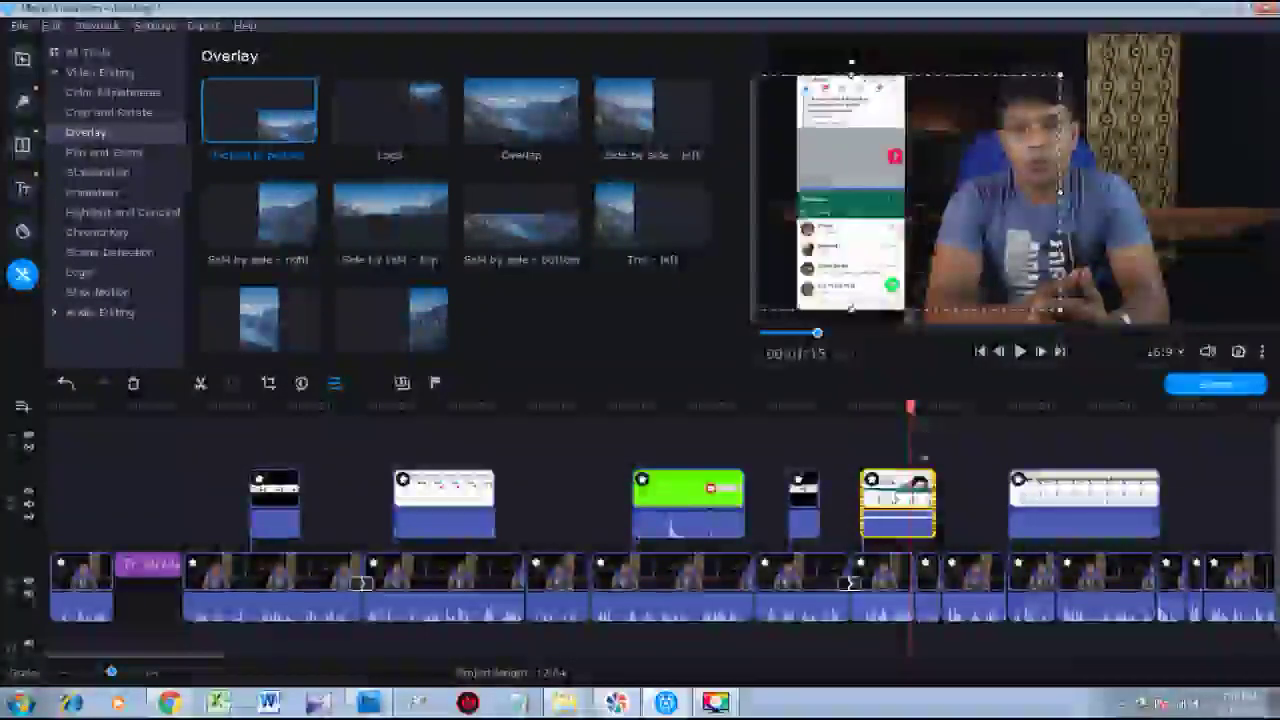
pyautogui.click(967, 458)
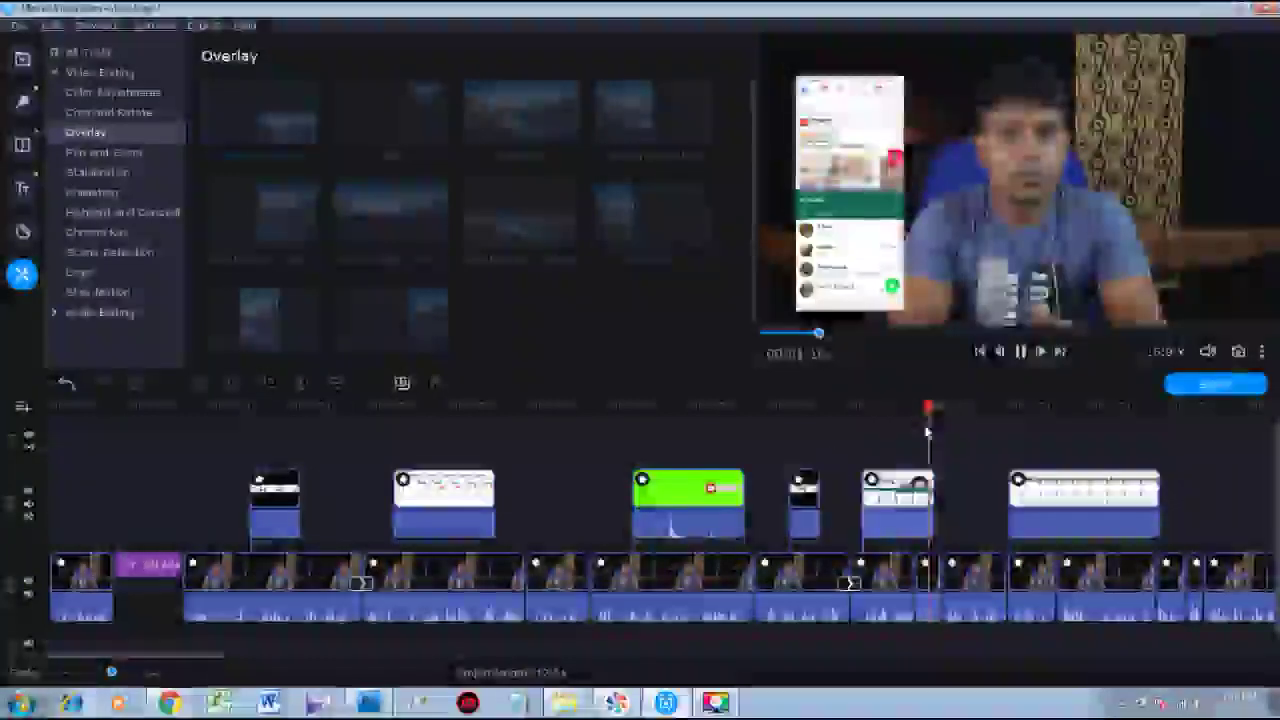
# Shrink the typing overlay's picture-in-picture inset at 1:32 slightly and move it in from the frame edges.
pyautogui.scroll(-4, 1092, 463)
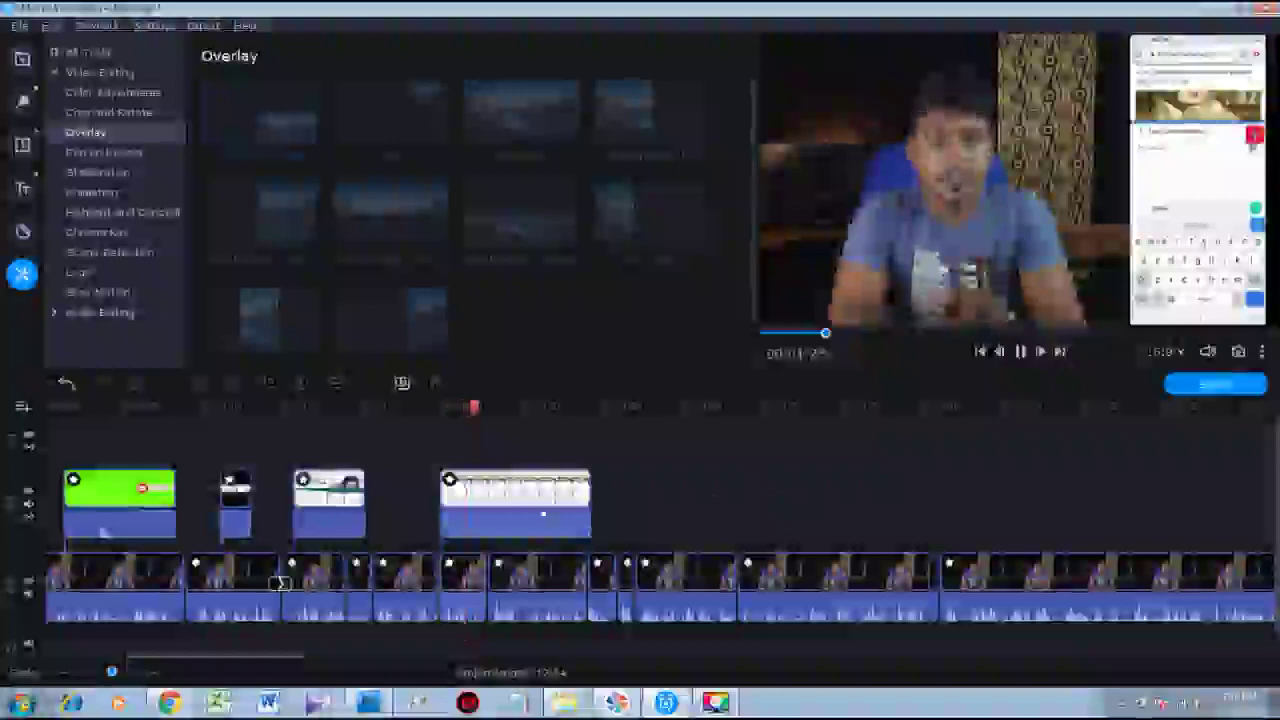
pyautogui.click(535, 509)
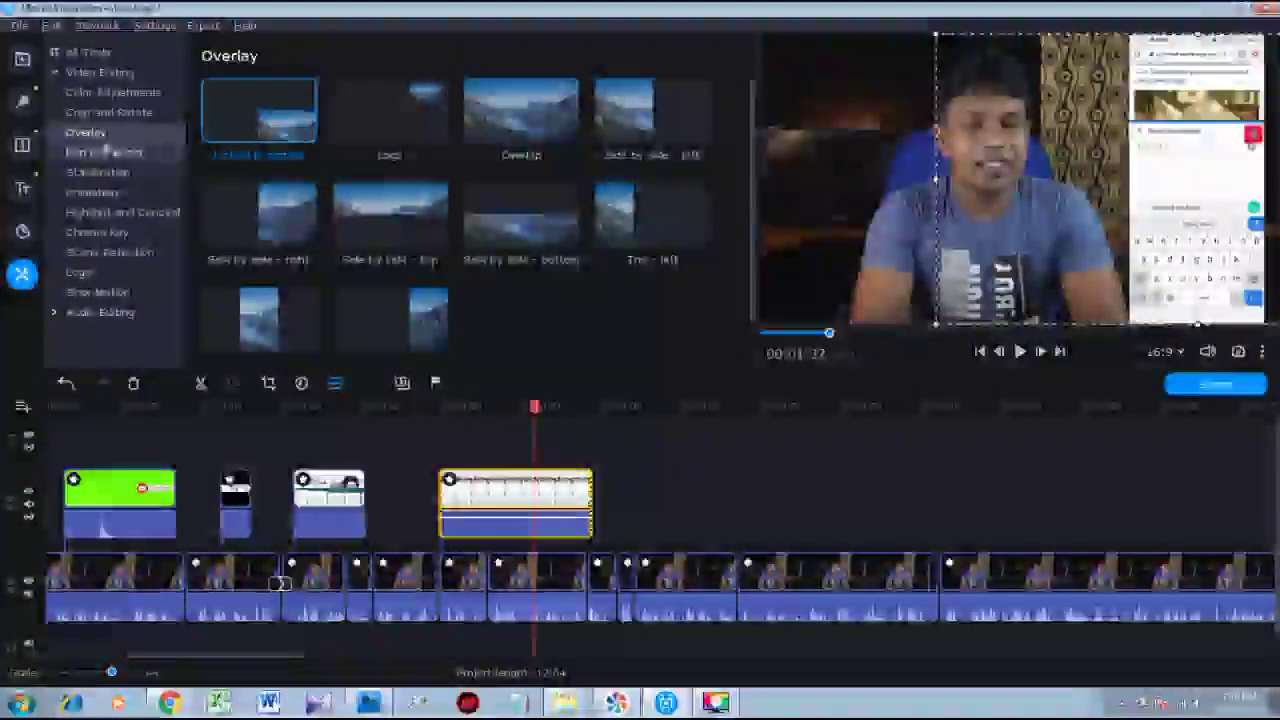
pyautogui.click(104, 151)
pyautogui.click(98, 111)
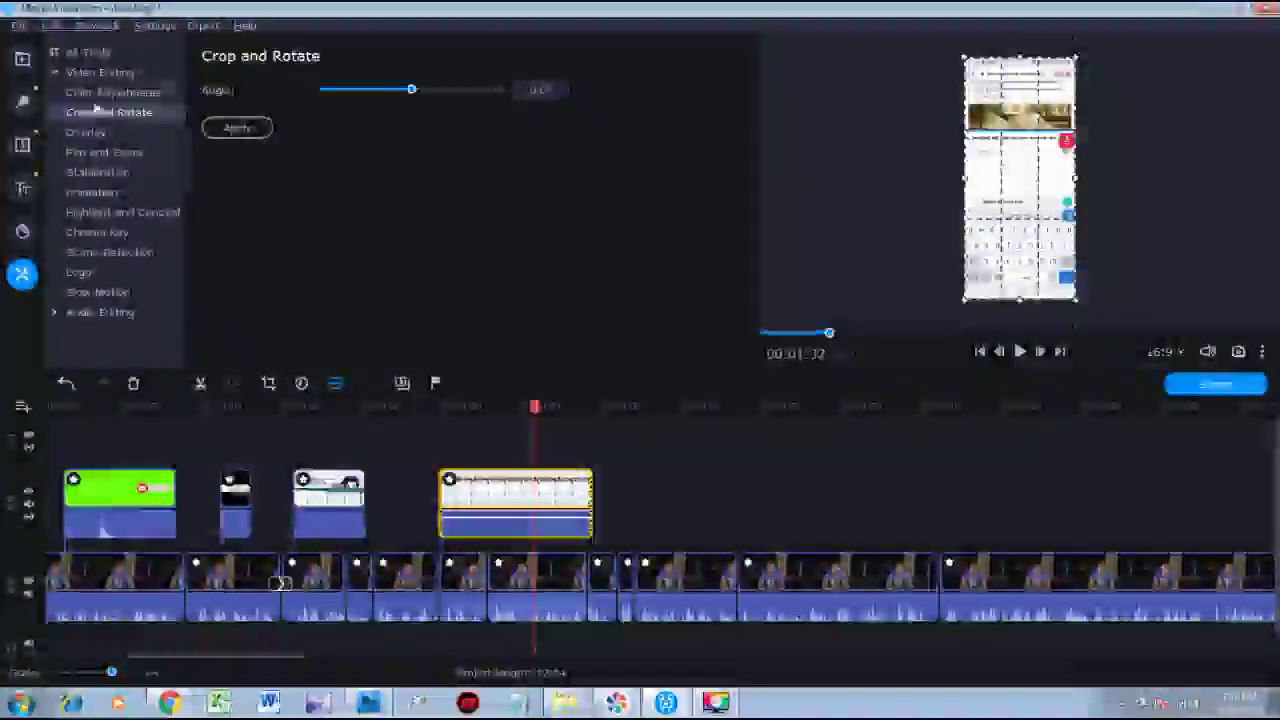
pyautogui.click(96, 93)
pyautogui.click(98, 74)
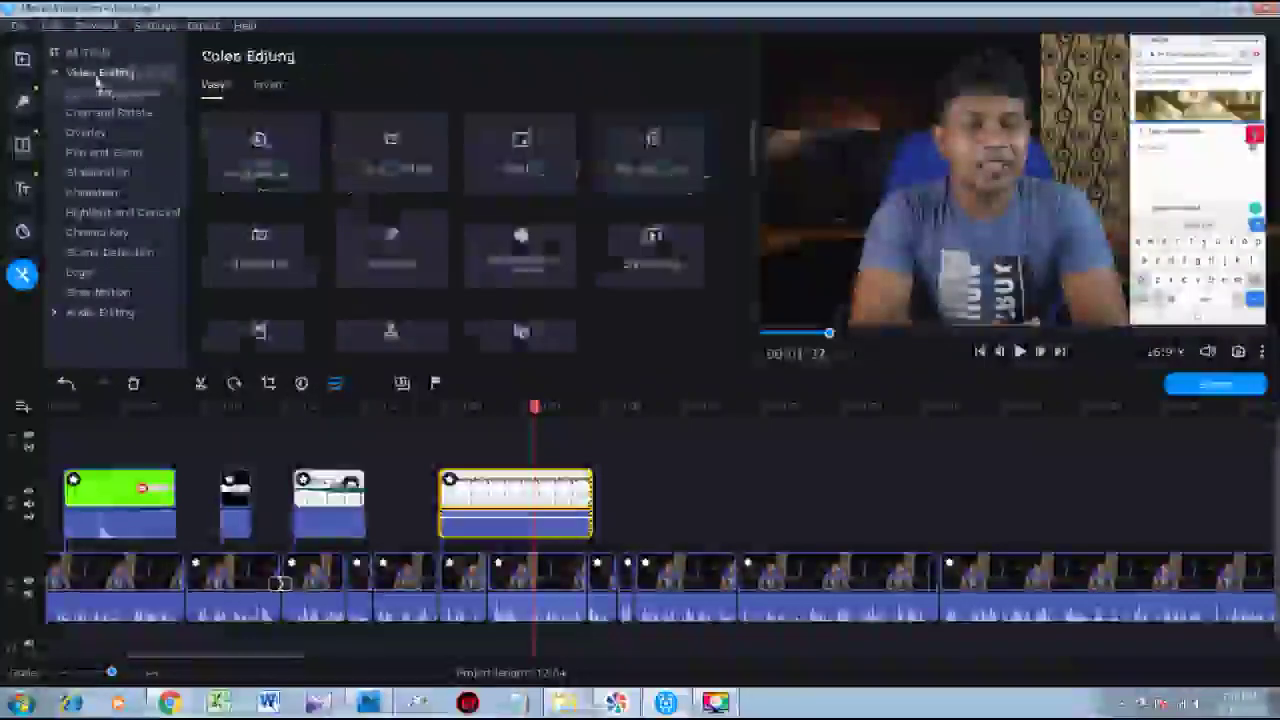
pyautogui.click(520, 150)
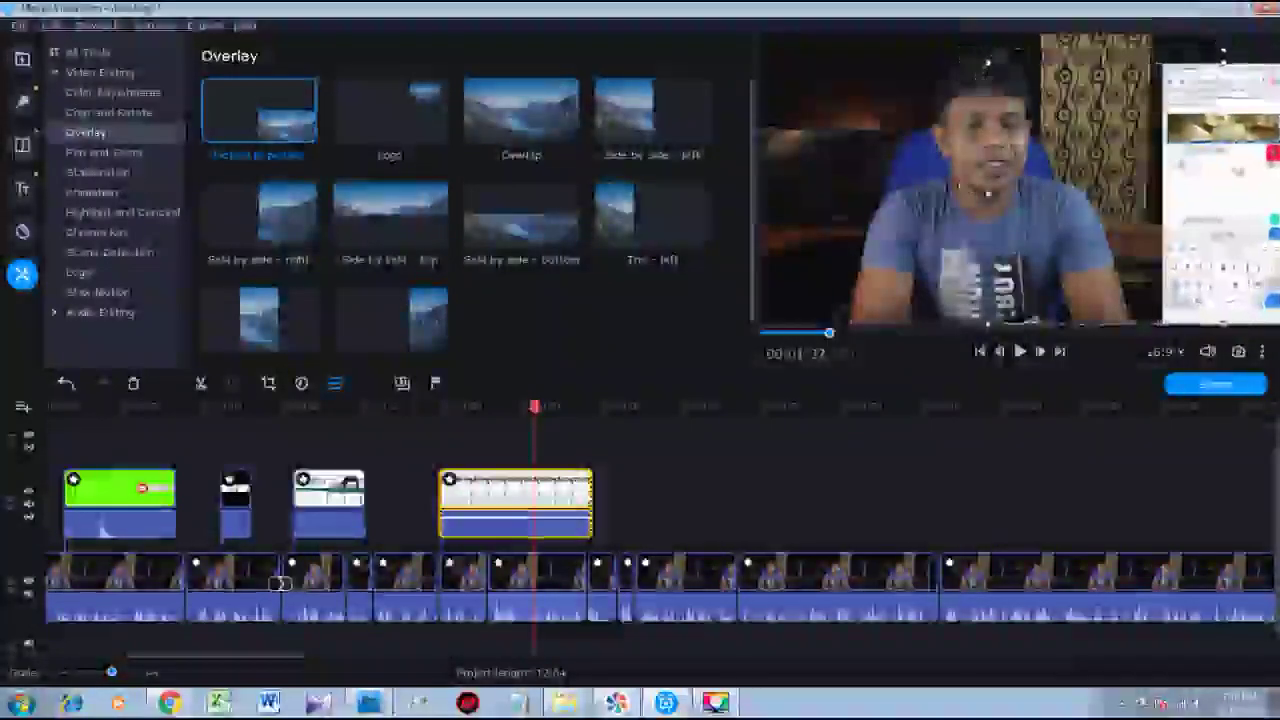
pyautogui.moveTo(1200, 161); pyautogui.dragTo(1210, 154)
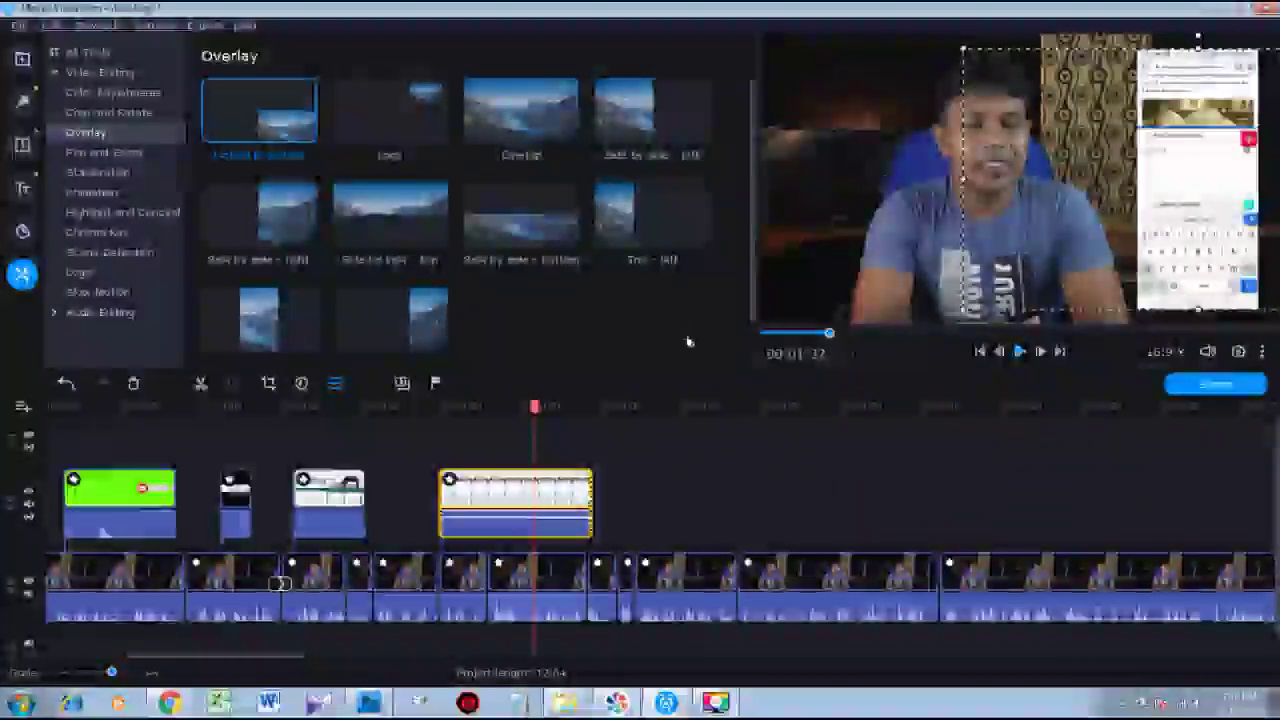
# Review the presenter section after the typing overlay and trim the end of the presenter clip back to about 2:06.
pyautogui.click(686, 340)
pyautogui.press('space')
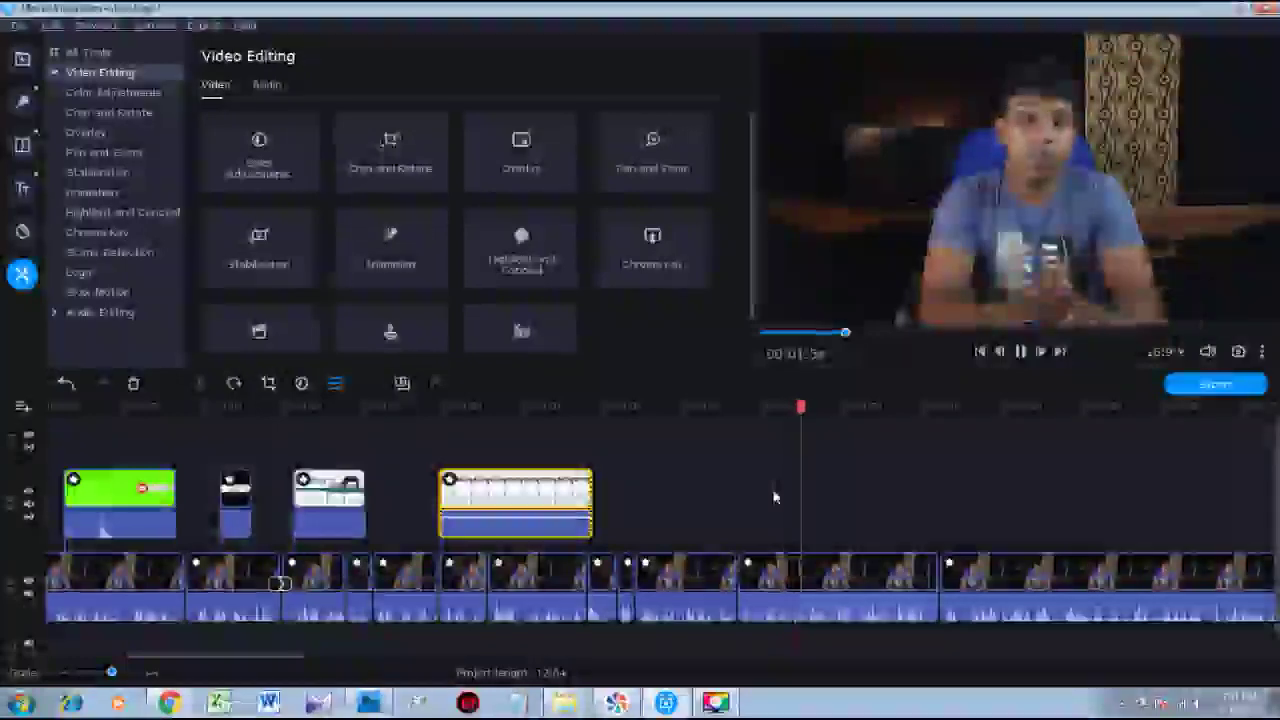
pyautogui.scroll(-5, 849, 517)
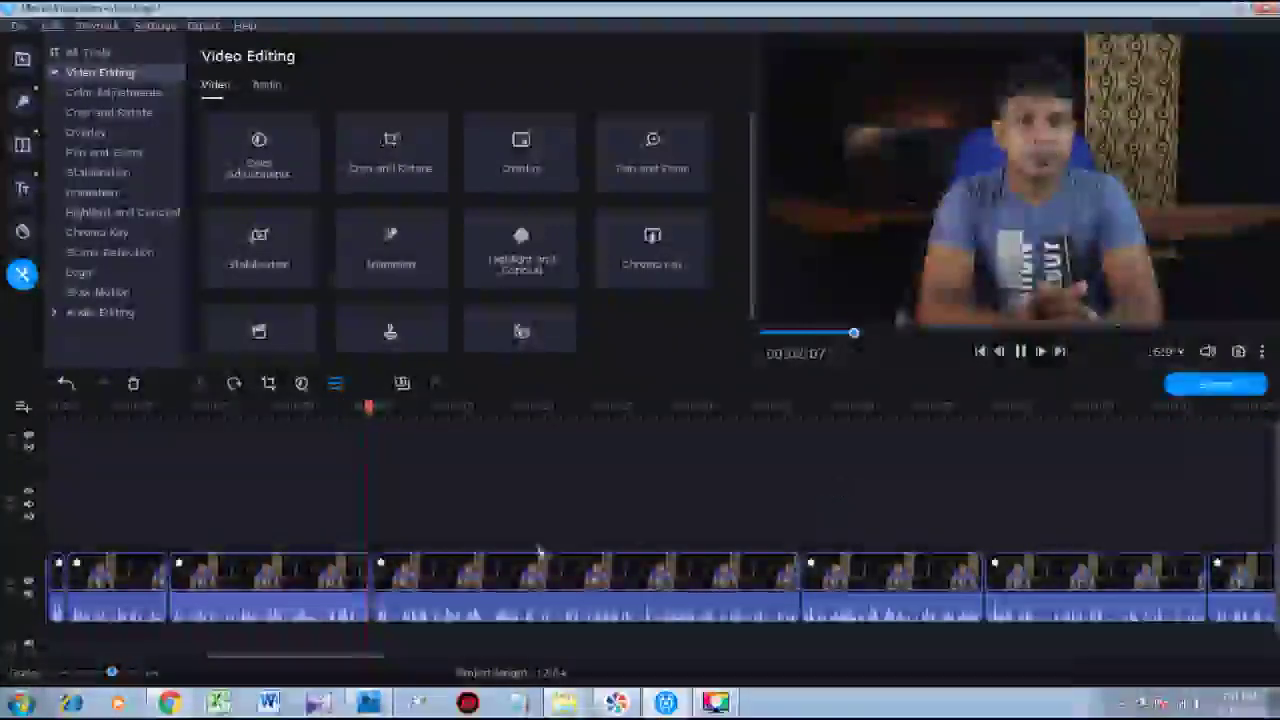
pyautogui.click(330, 583)
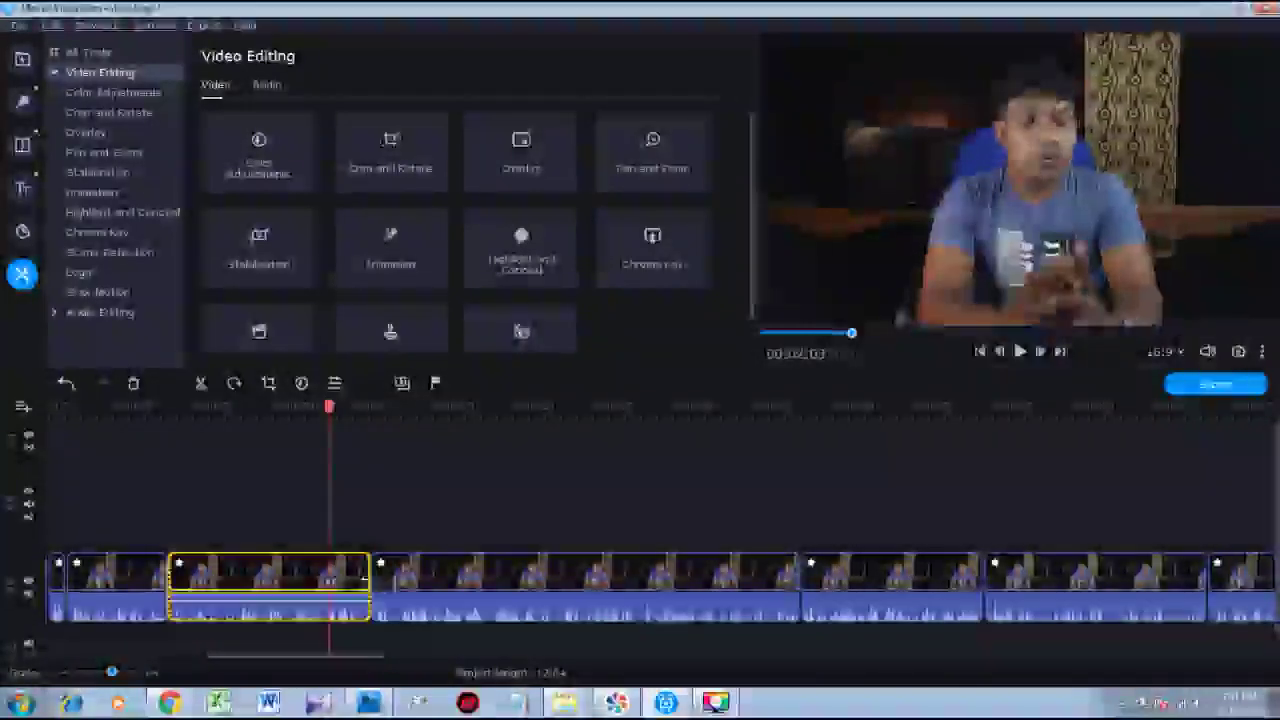
pyautogui.moveTo(369, 600); pyautogui.dragTo(363, 601)
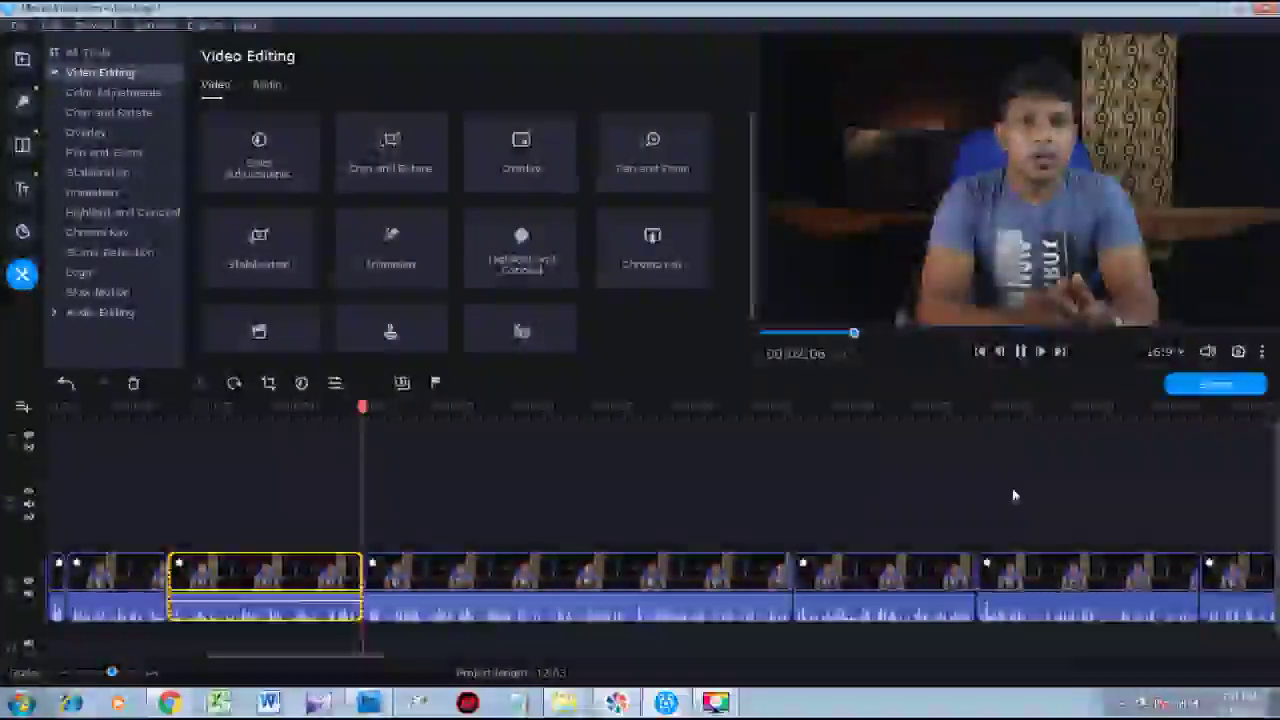
# Review the presenter footage from 2:06 to about 2:47 and look through the timeline for phone recording footage to use as a cutaway.
pyautogui.press('space')
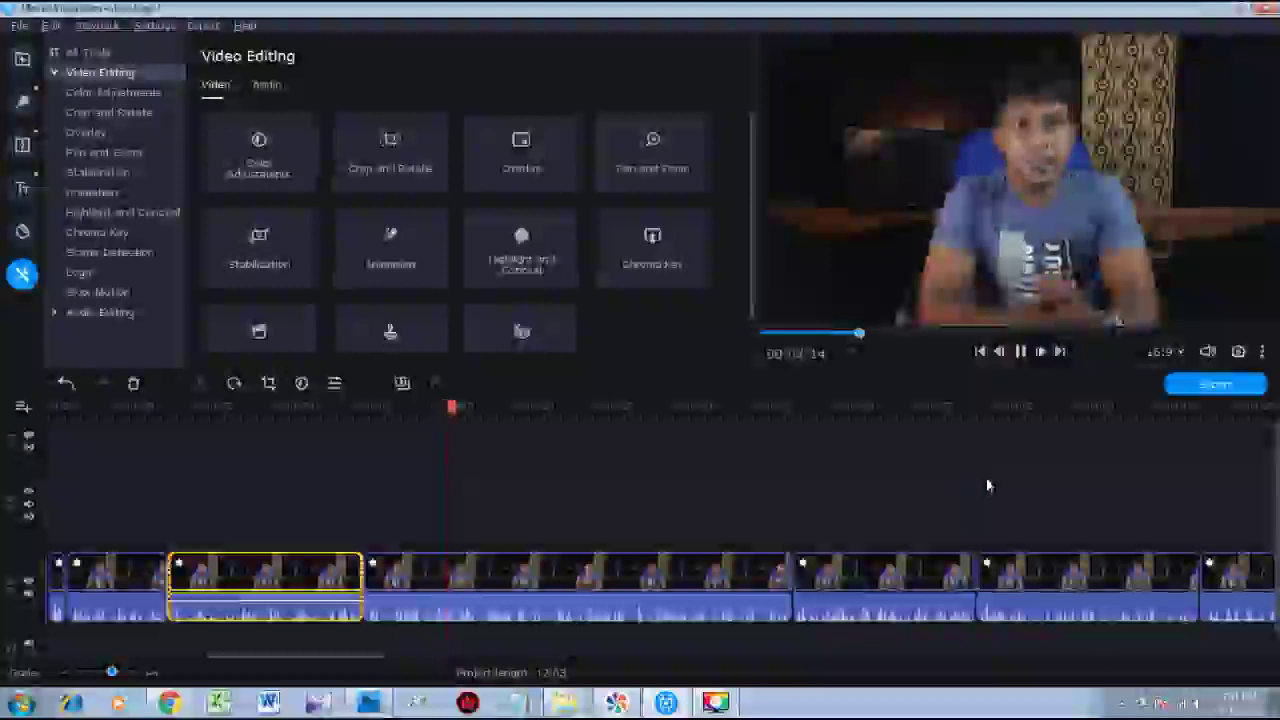
pyautogui.press('space')
pyautogui.scroll(-8, 1091, 491)
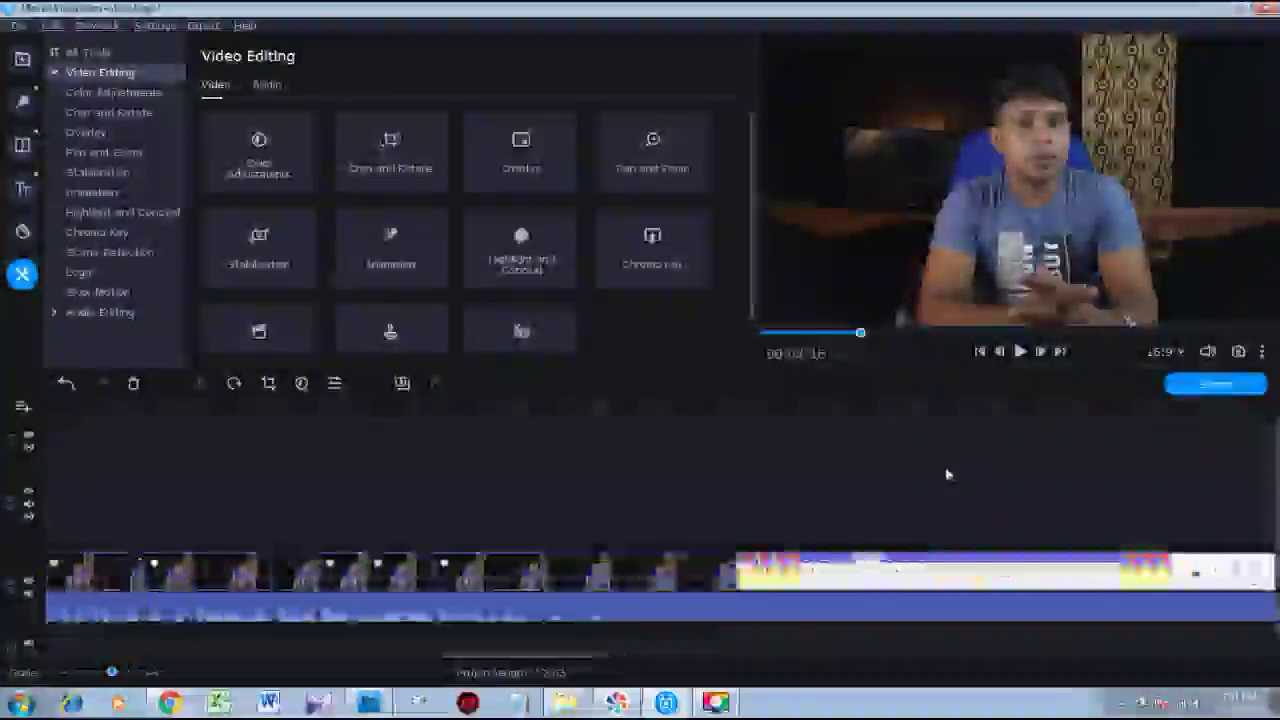
pyautogui.press('space')
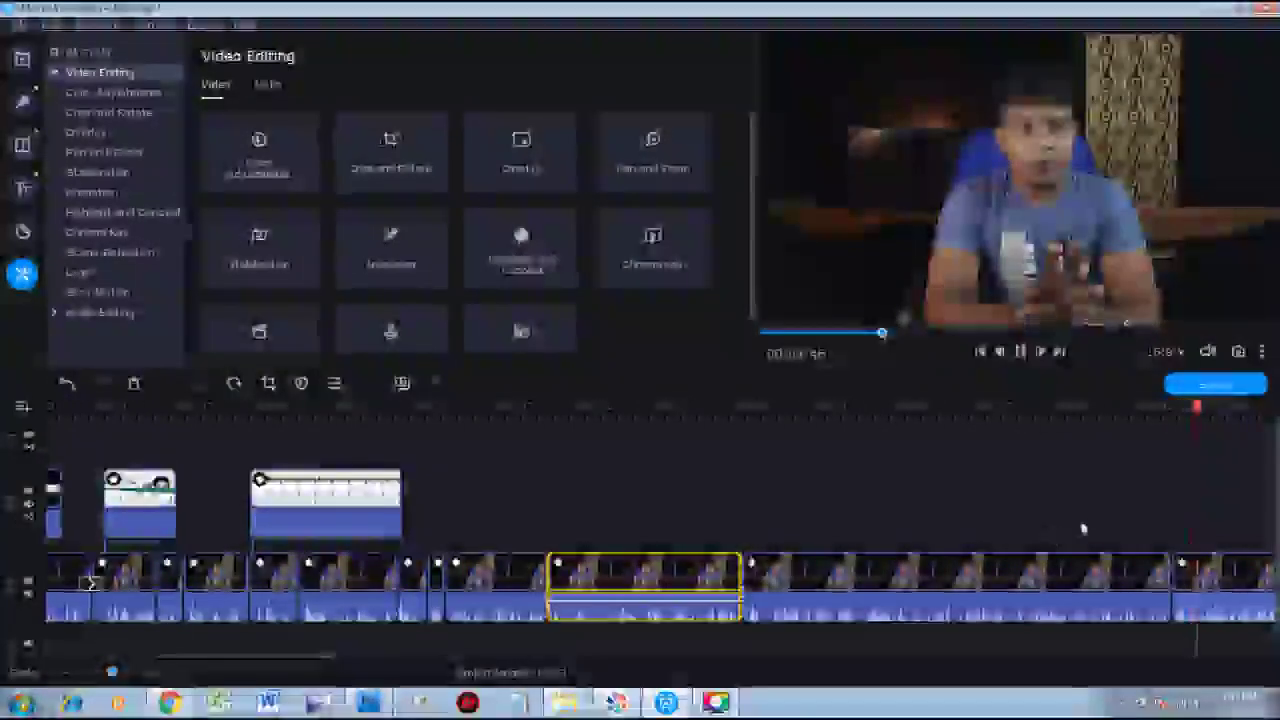
pyautogui.scroll(-5, 1010, 487)
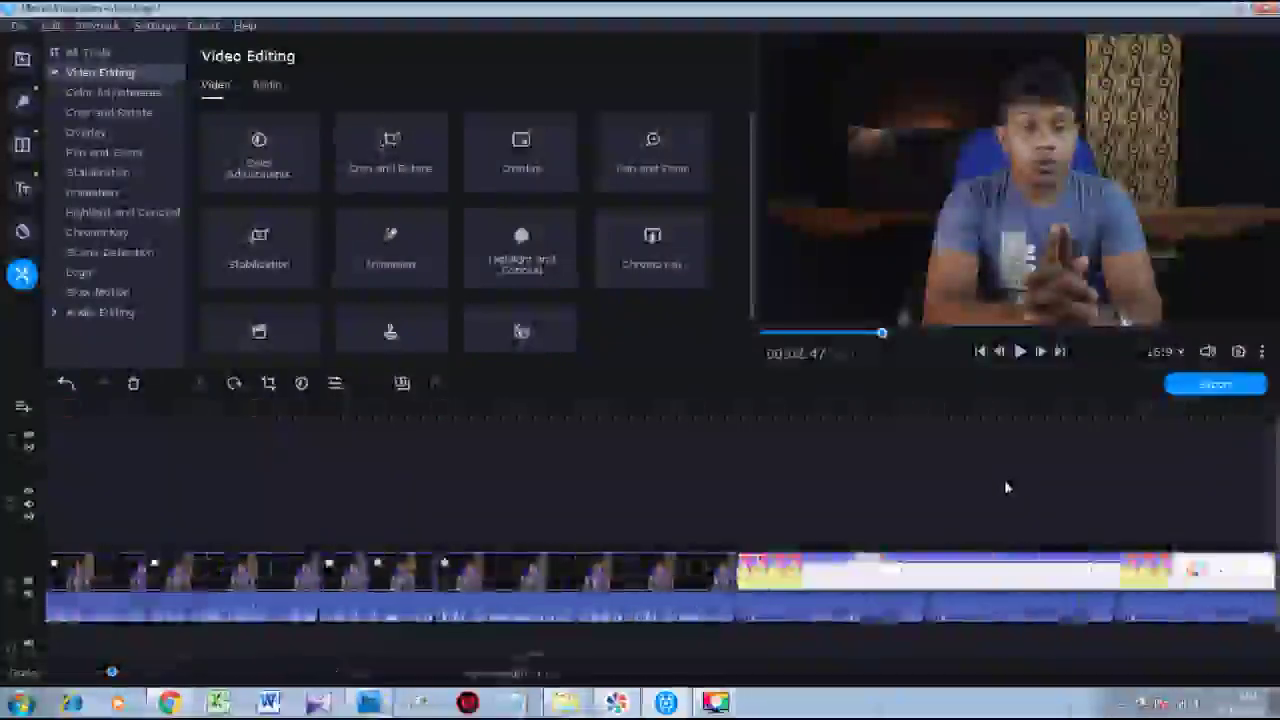
pyautogui.scroll(-4, 640, 545)
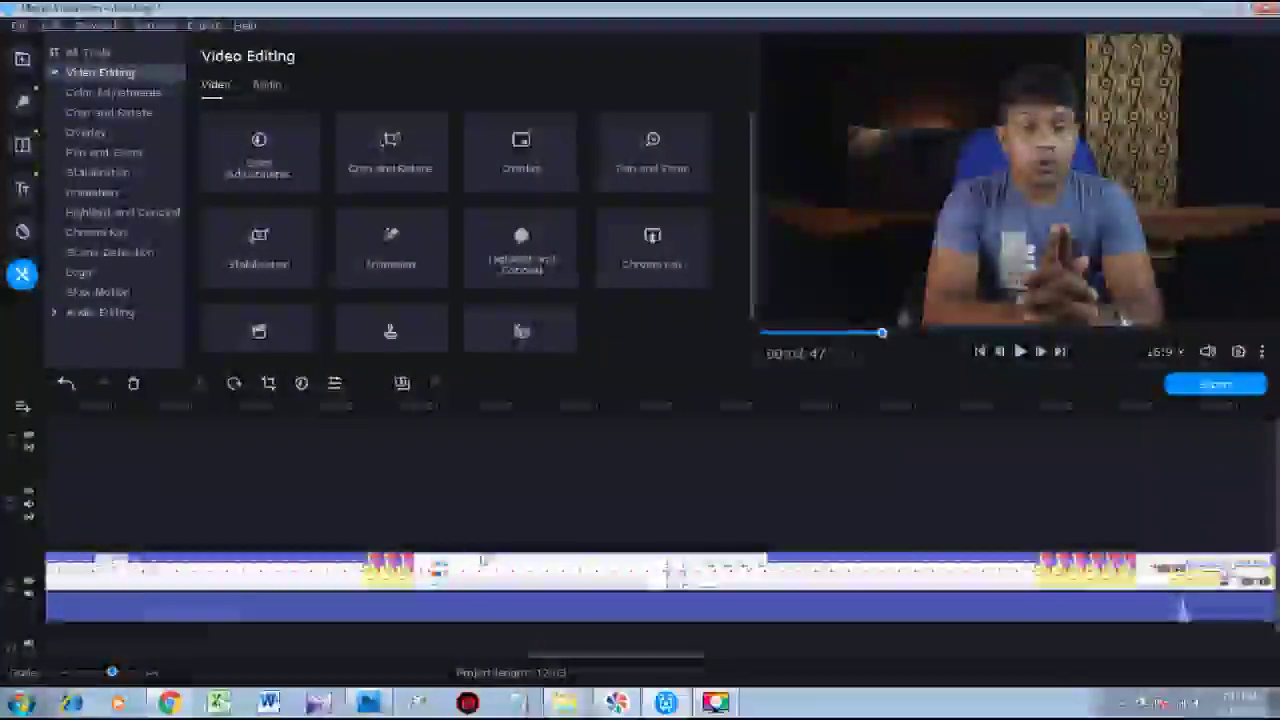
pyautogui.scroll(-5, 733, 540)
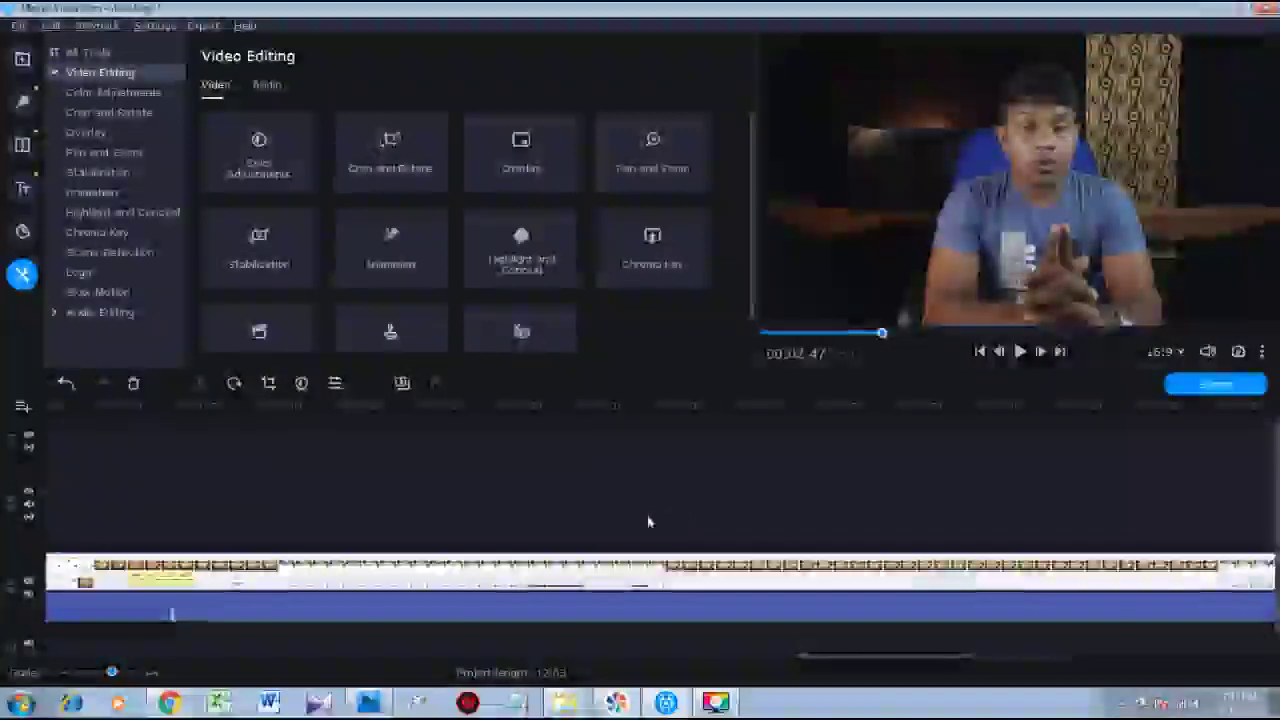
pyautogui.scroll(7, 648, 521)
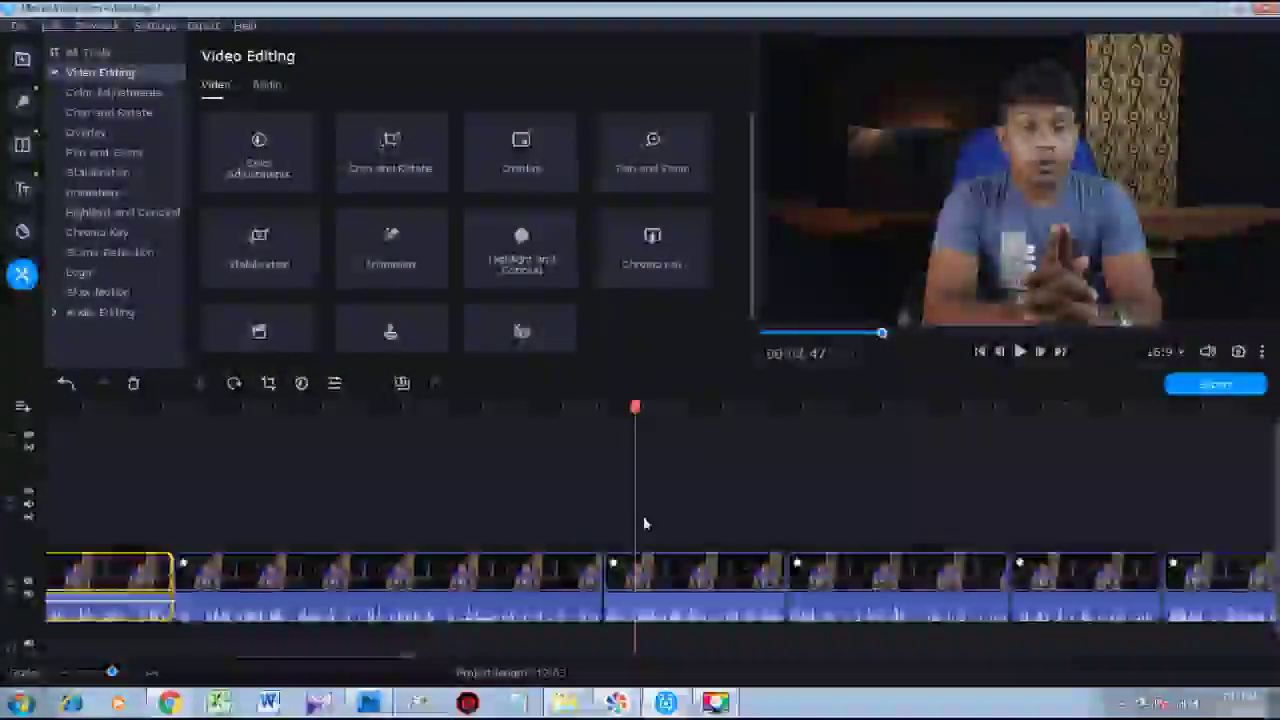
pyautogui.scroll(3, 645, 523)
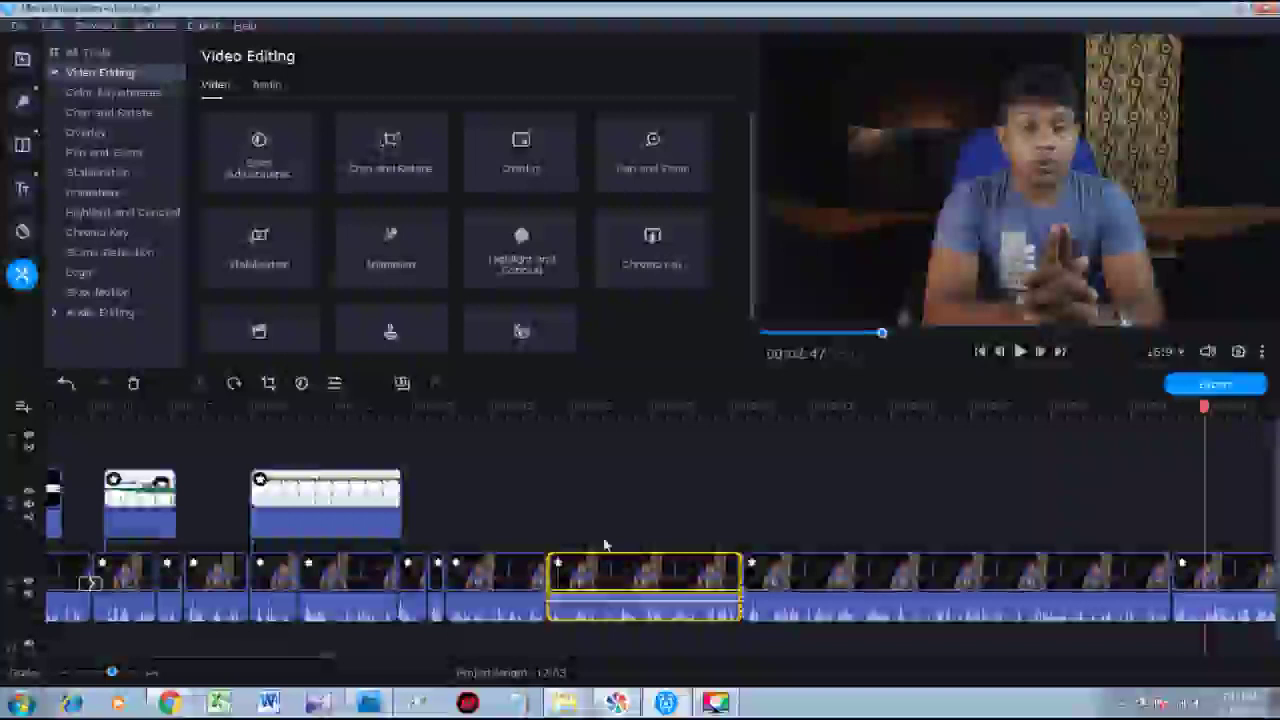
pyautogui.scroll(-8, 978, 553)
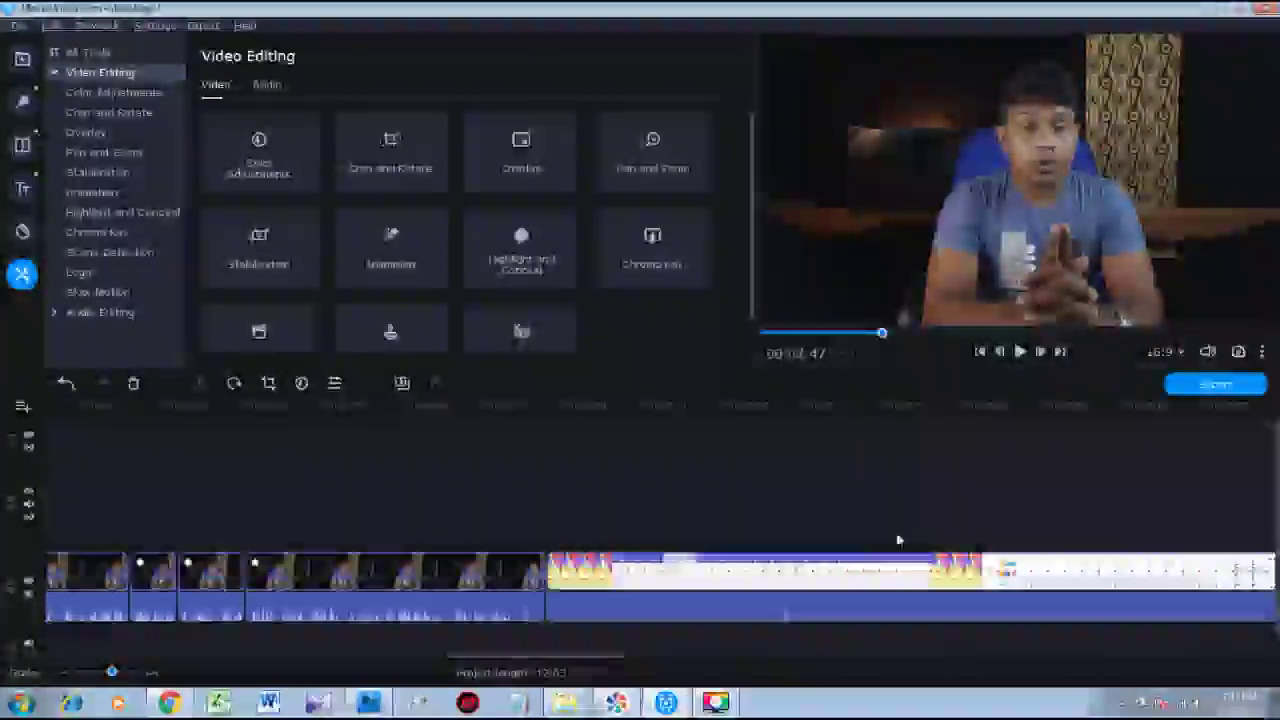
# Find the app's menu screen near the start of the phone recording and split the recording at 5:01 and 5:08.
pyautogui.click(866, 572)
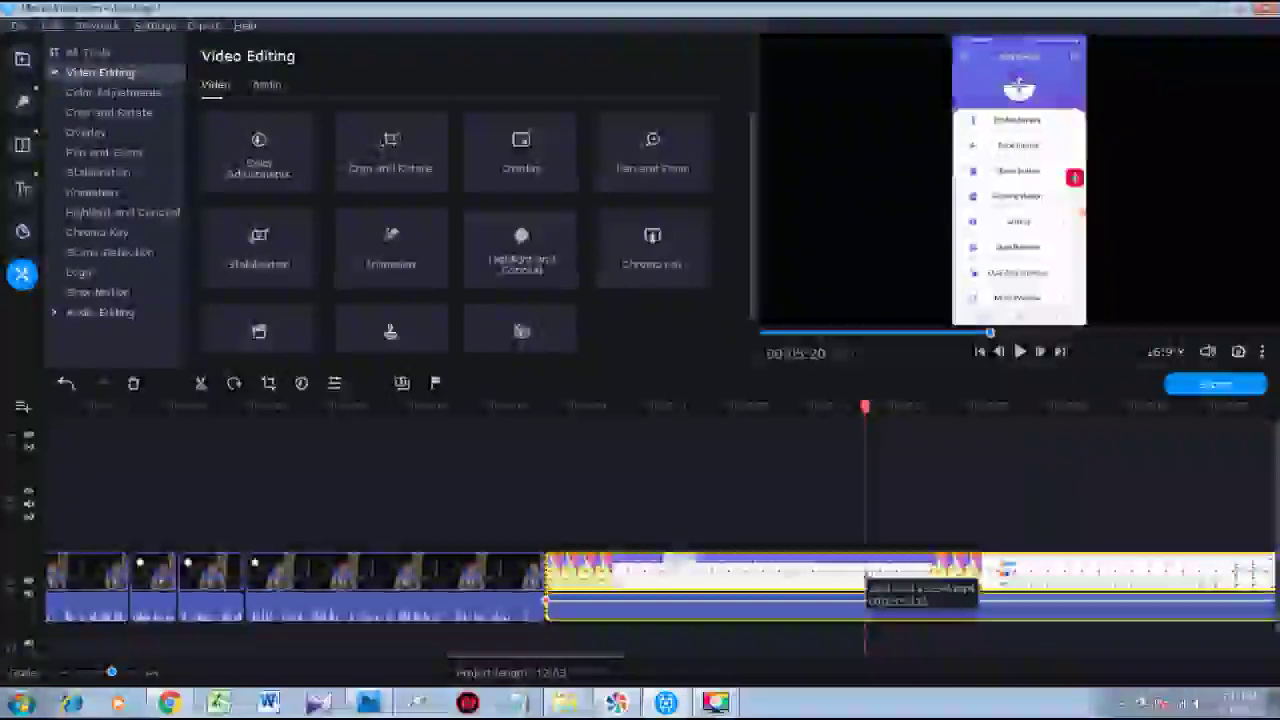
pyautogui.click(740, 566)
pyautogui.click(640, 532)
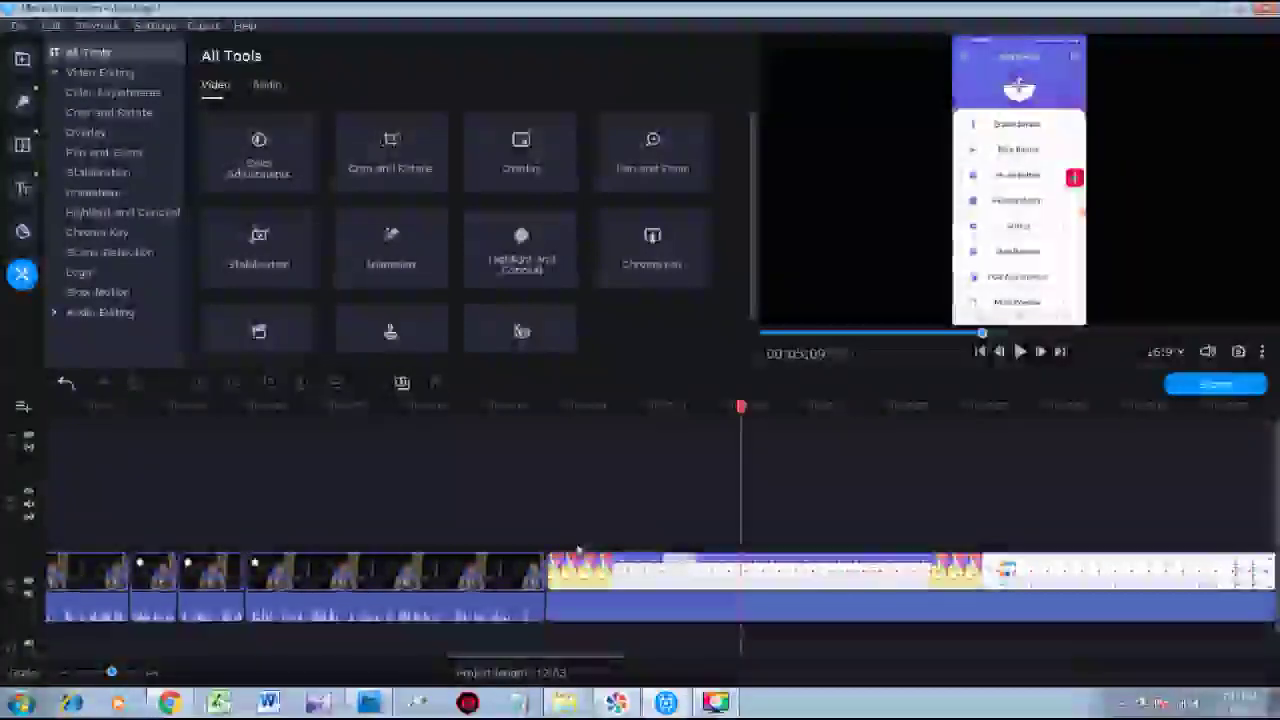
pyautogui.click(579, 553)
pyautogui.click(587, 560)
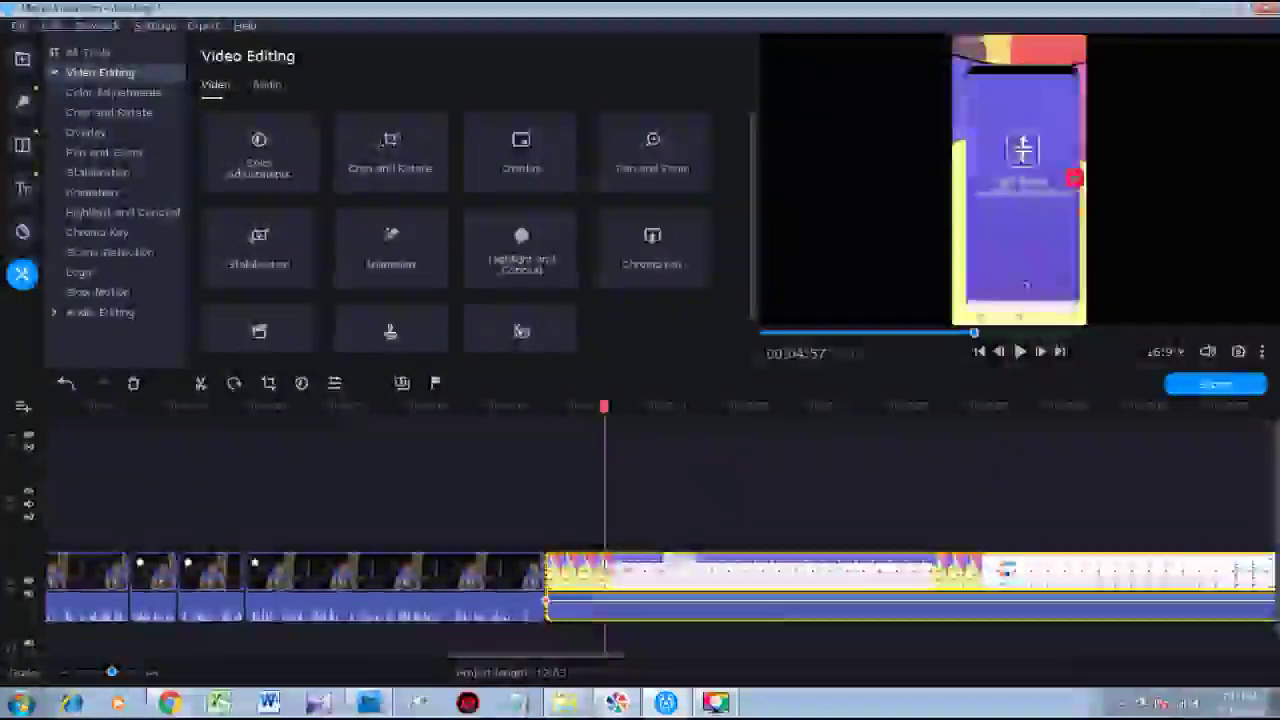
pyautogui.click(626, 565)
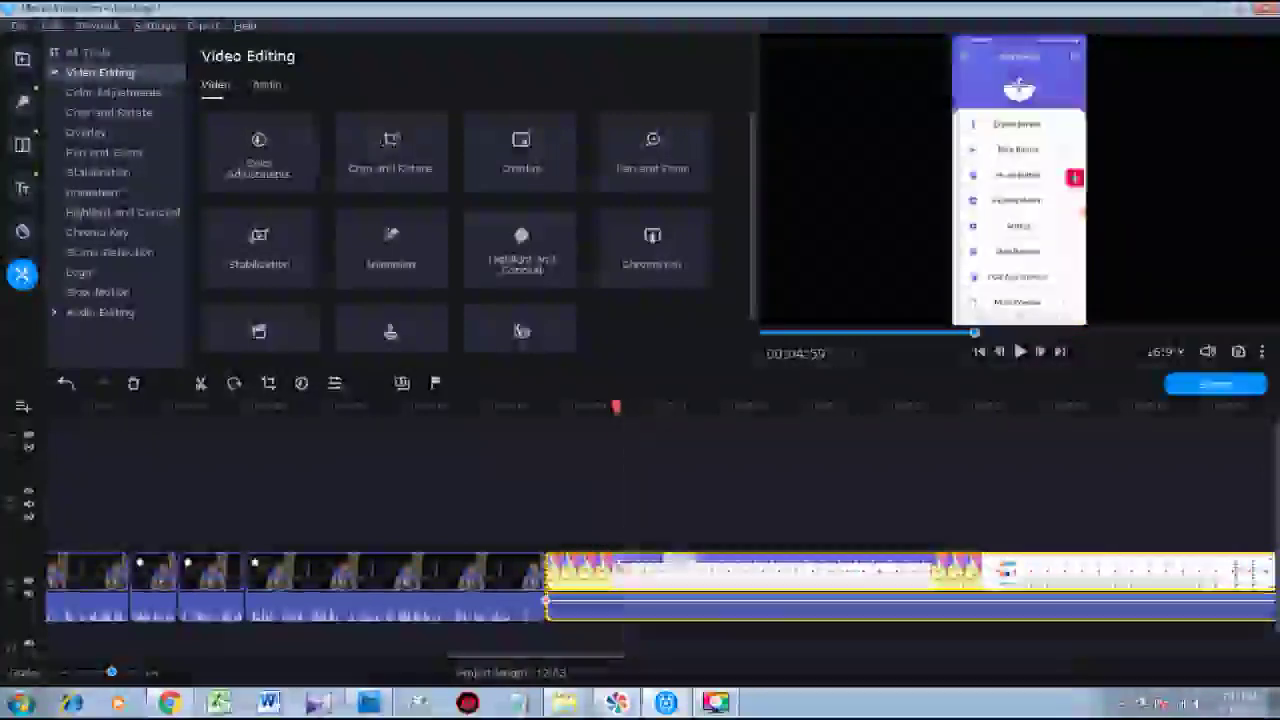
pyautogui.click(649, 567)
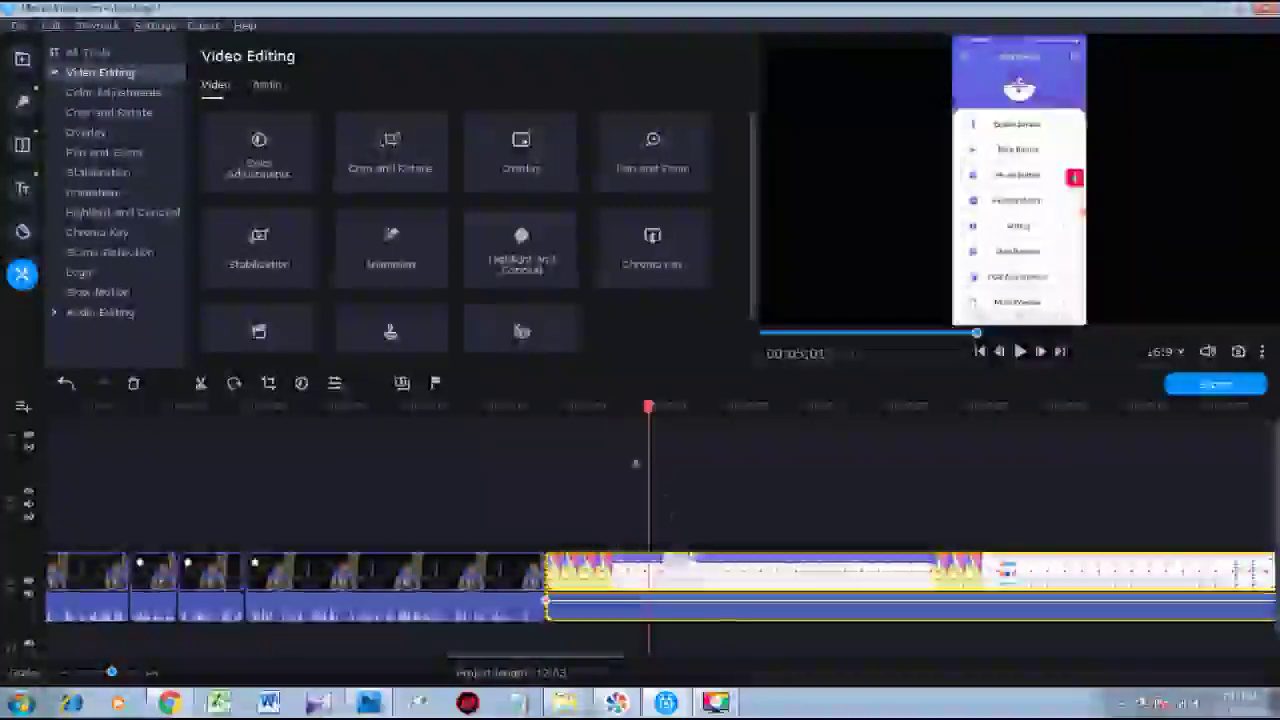
pyautogui.click(200, 383)
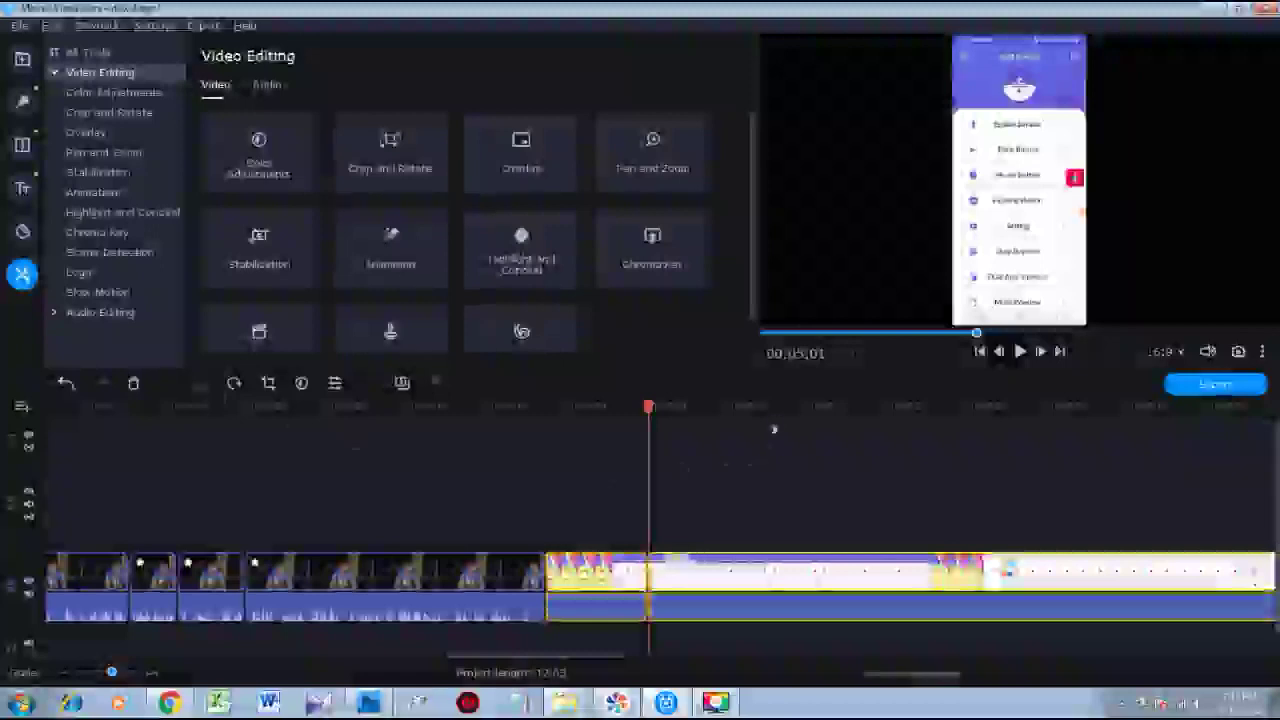
pyautogui.moveTo(651, 405); pyautogui.dragTo(733, 406)
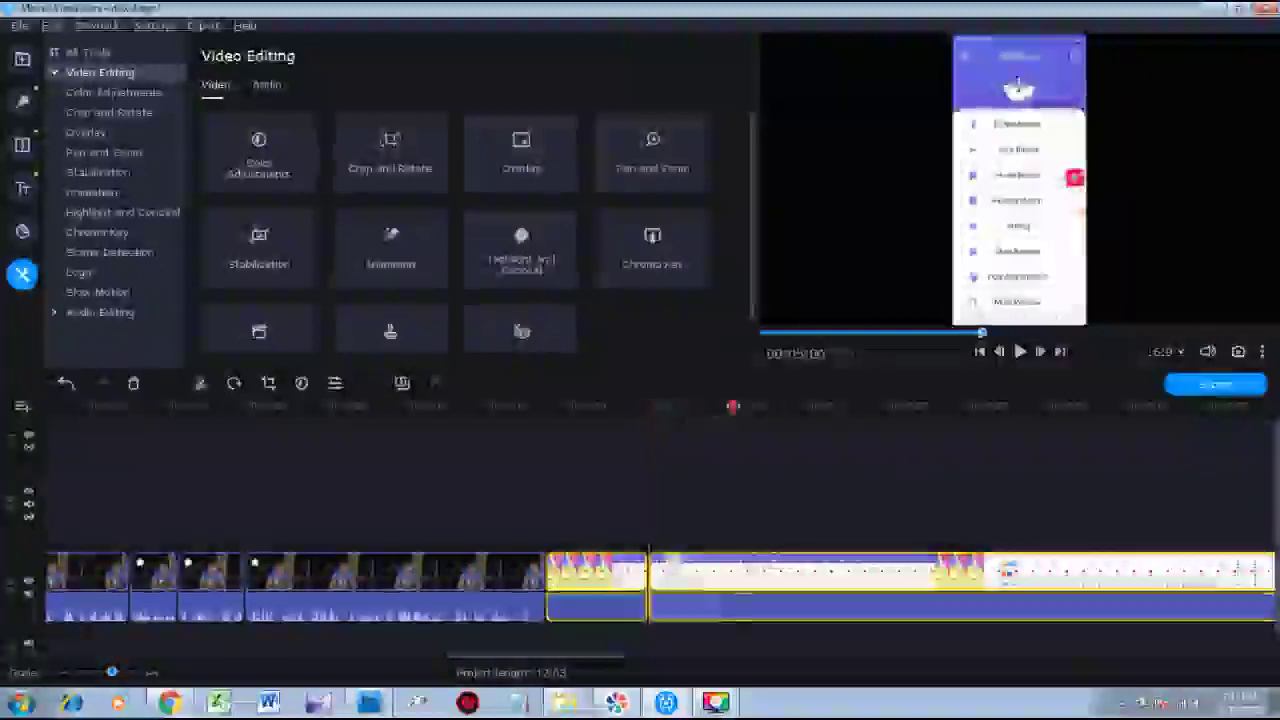
pyautogui.click(201, 384)
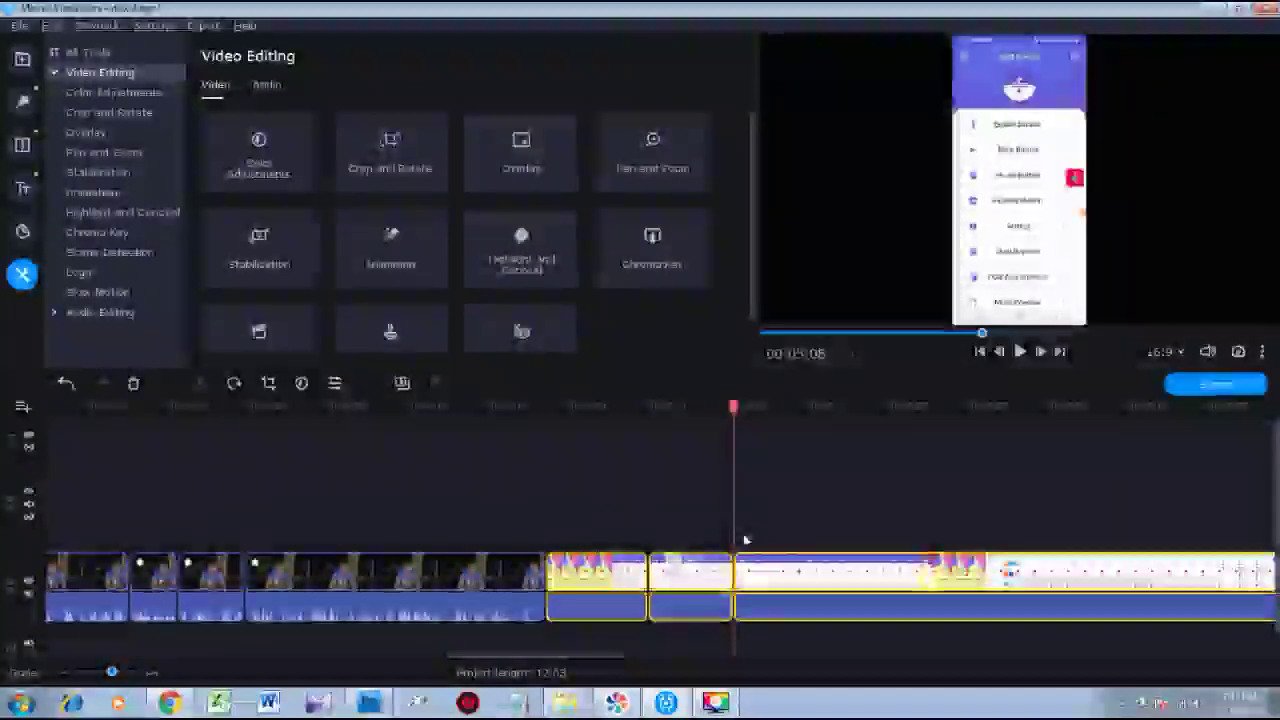
# Split the 5:01–5:08 phone piece at about 5:04 and delete its first part with the calendar-like transition screens.
pyautogui.click(697, 575)
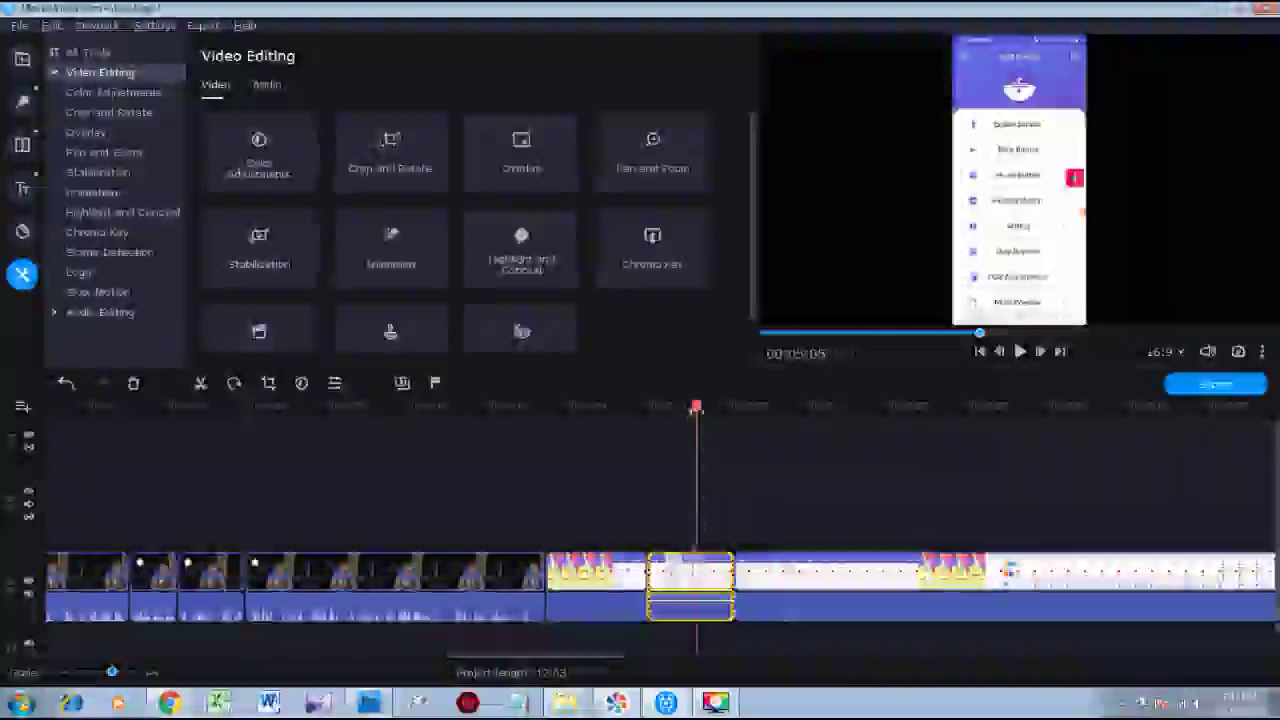
pyautogui.moveTo(697, 408)
pyautogui.mouseDown()
pyautogui.moveTo(672, 410)
pyautogui.moveTo(685, 408)
pyautogui.mouseUp()
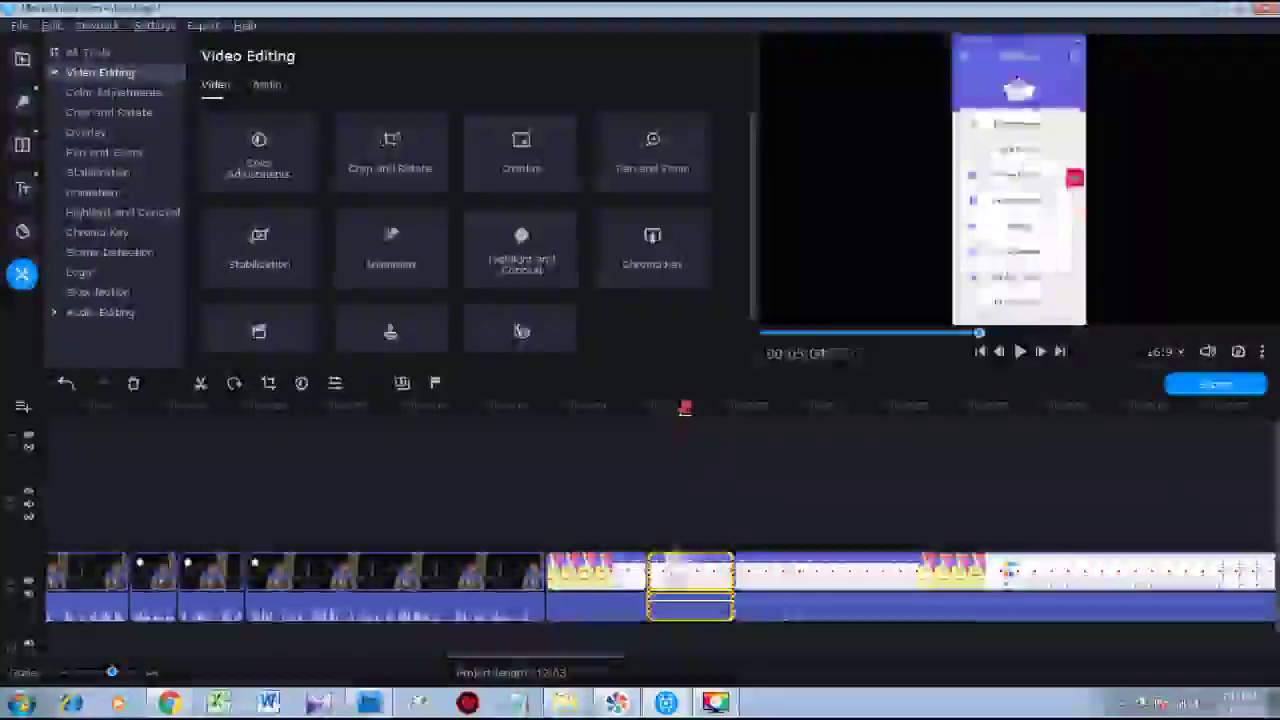
pyautogui.click(200, 384)
pyautogui.click(674, 583)
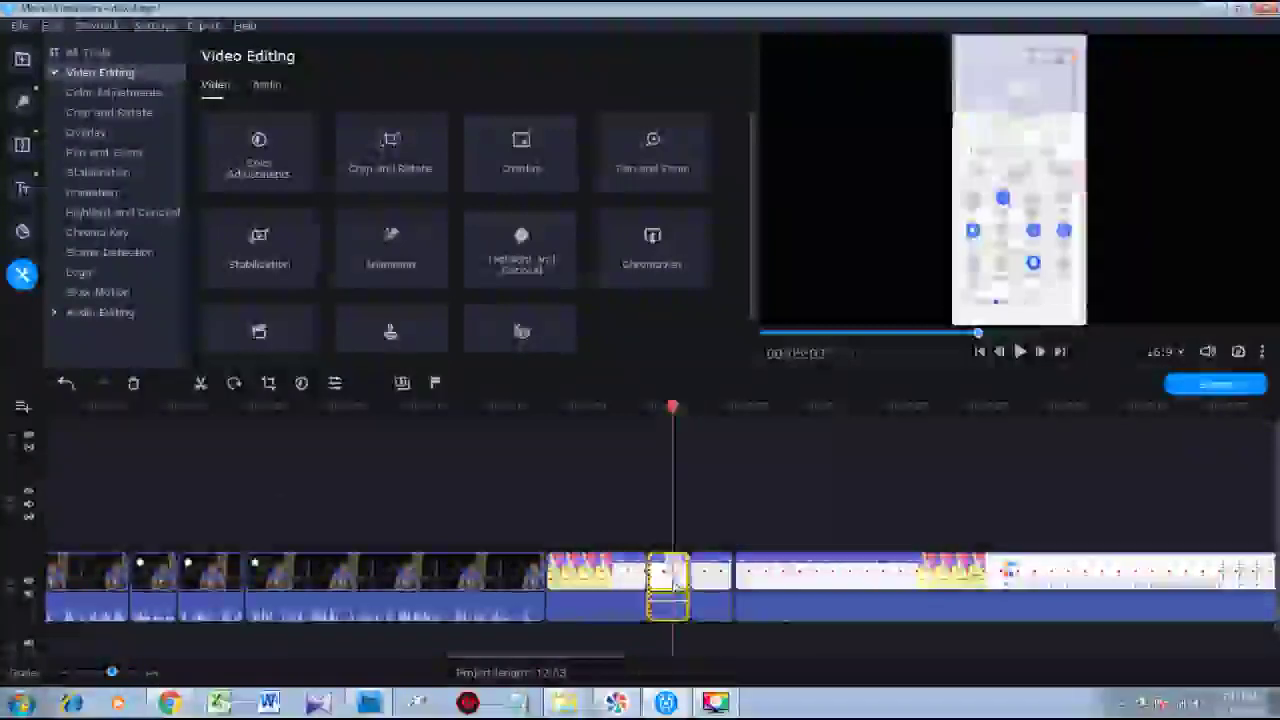
pyautogui.press('Delete')
# Move the remaining menu piece to the overlay track at about 1:57 and make it a reduced picture-in-picture inset on the presenter's left.
pyautogui.click(667, 583)
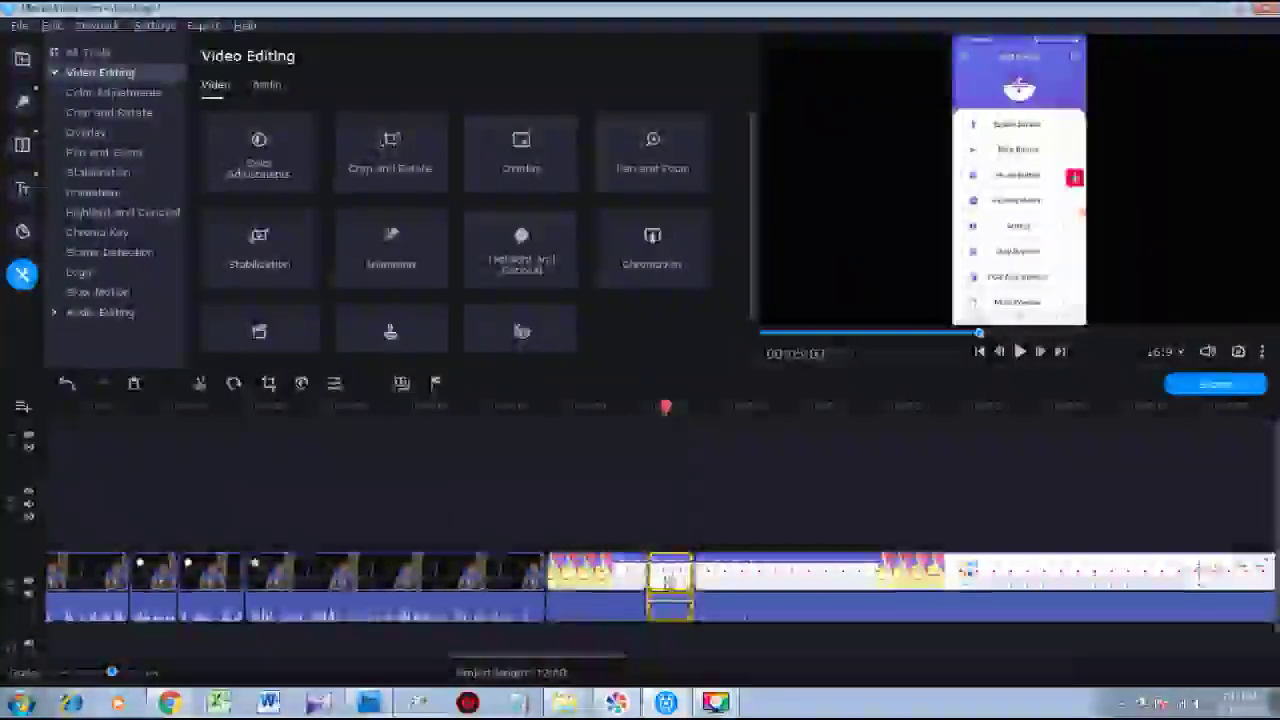
pyautogui.moveTo(667, 580); pyautogui.dragTo(341, 504)
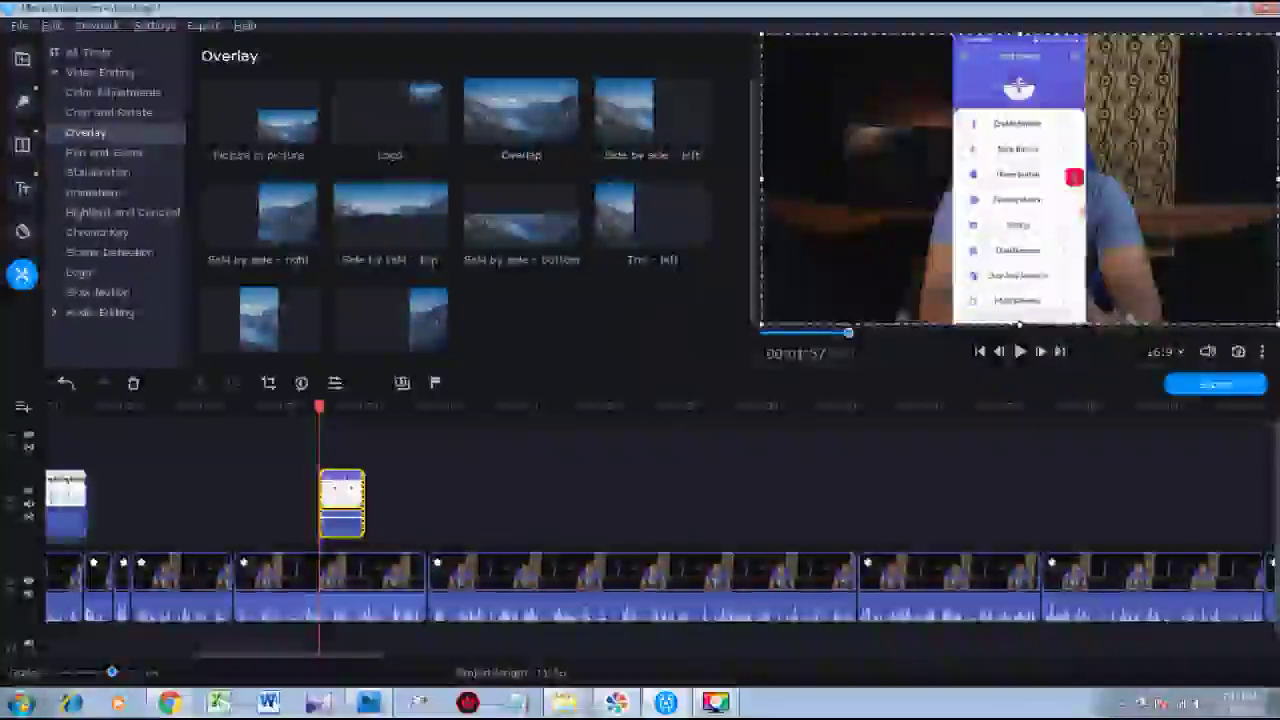
pyautogui.moveTo(763, 38); pyautogui.dragTo(820, 98)
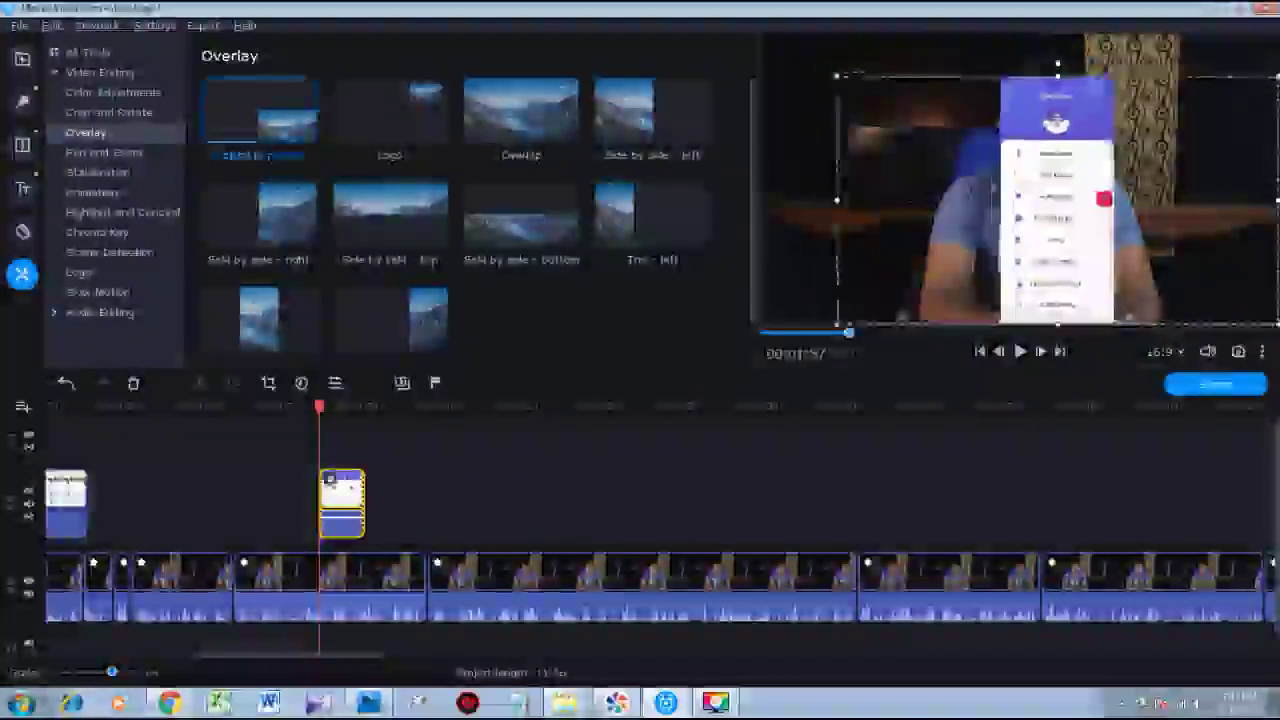
pyautogui.moveTo(1120, 204); pyautogui.dragTo(936, 183)
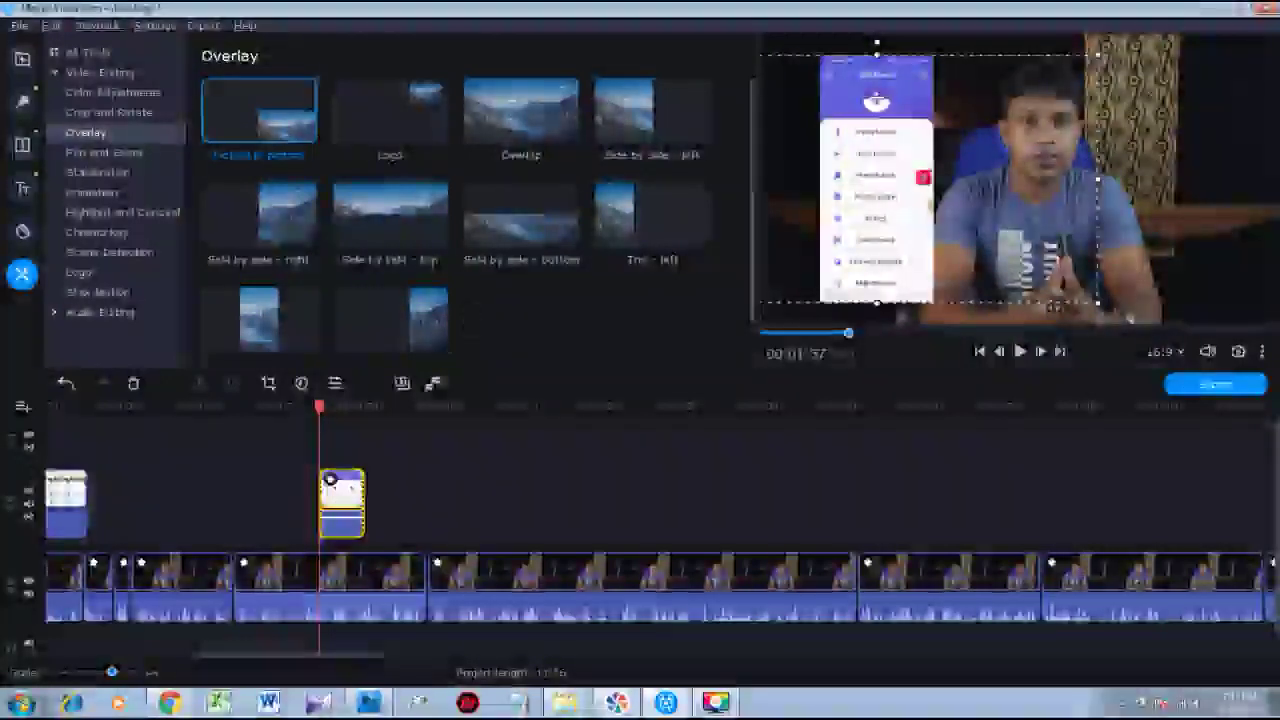
# Play the presenter footage from about 2:05 to 2:11 and scan the phone recording from about 5:20 to 6:36 for cutaway material.
pyautogui.click(476, 489)
pyautogui.press('space')
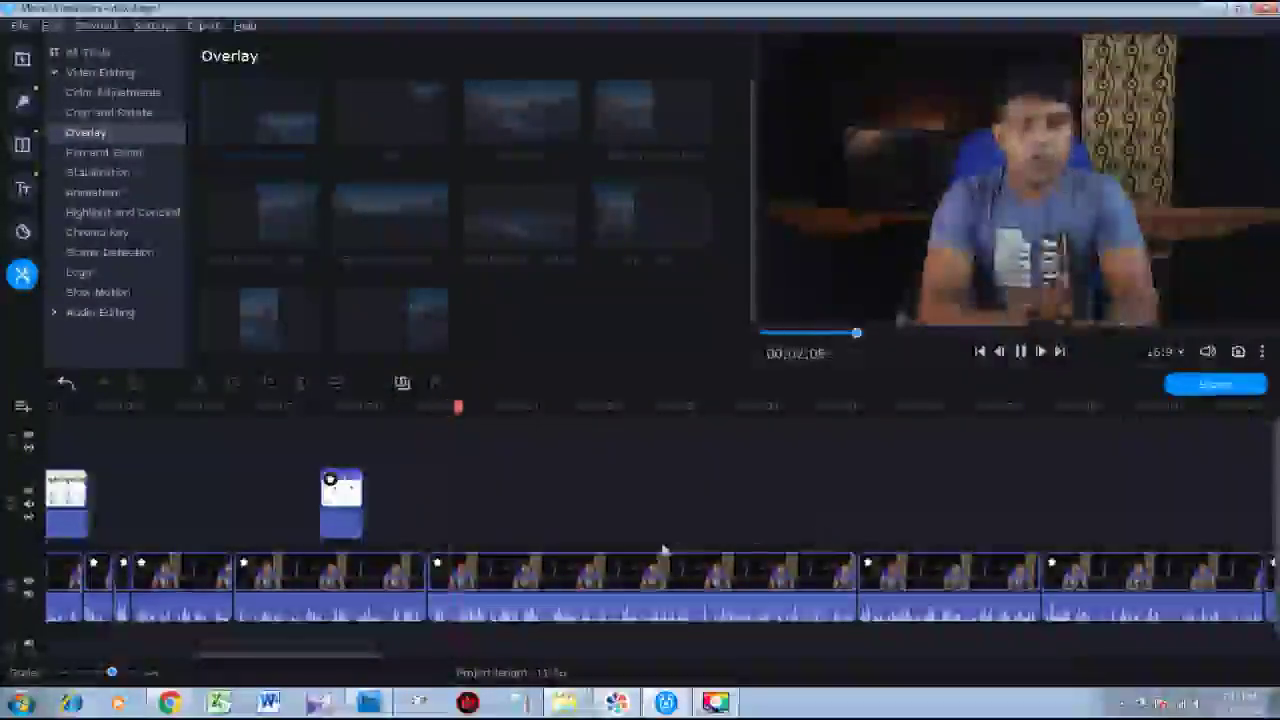
pyautogui.press('space')
pyautogui.scroll(-5, 1026, 523)
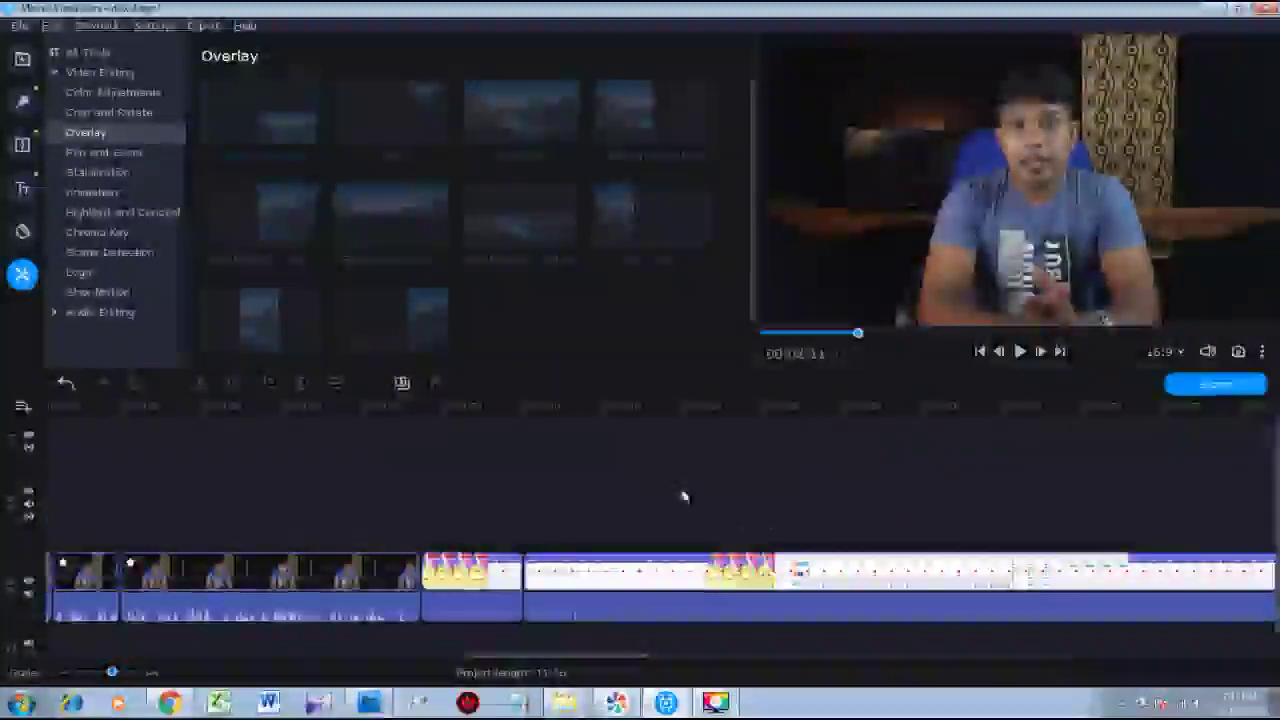
pyautogui.click(720, 575)
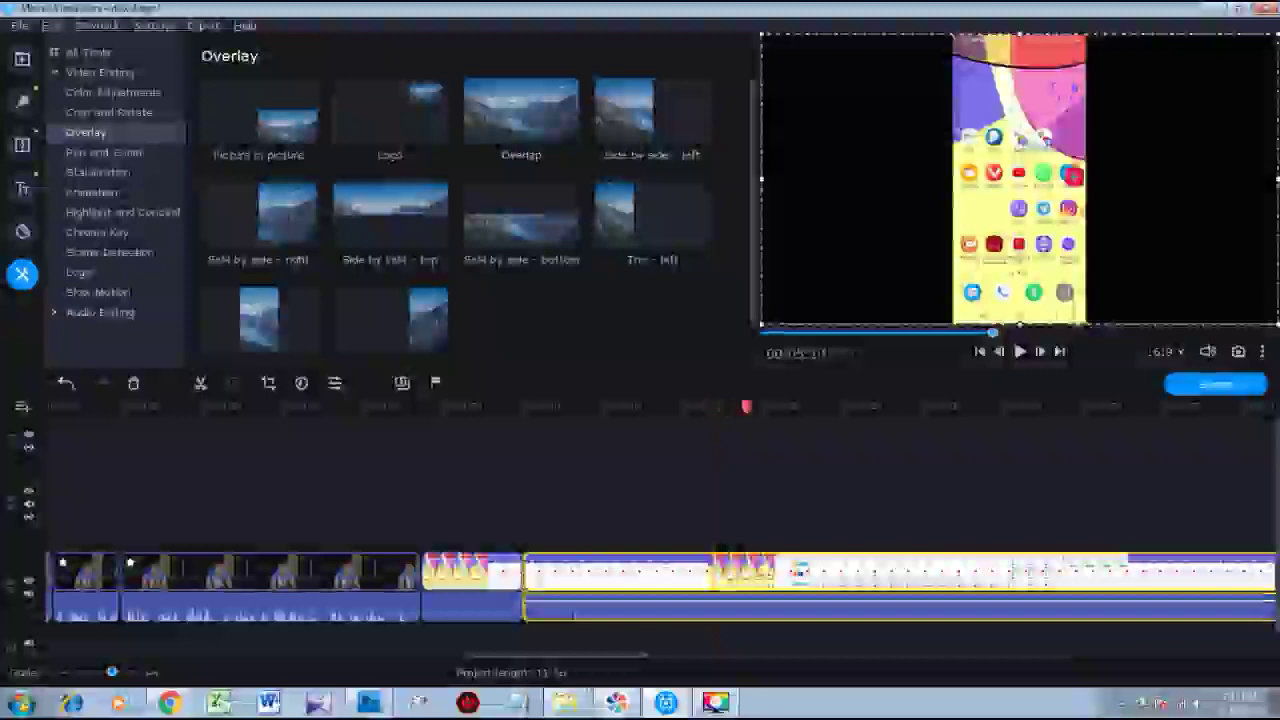
pyautogui.click(771, 568)
pyautogui.click(809, 568)
pyautogui.click(864, 568)
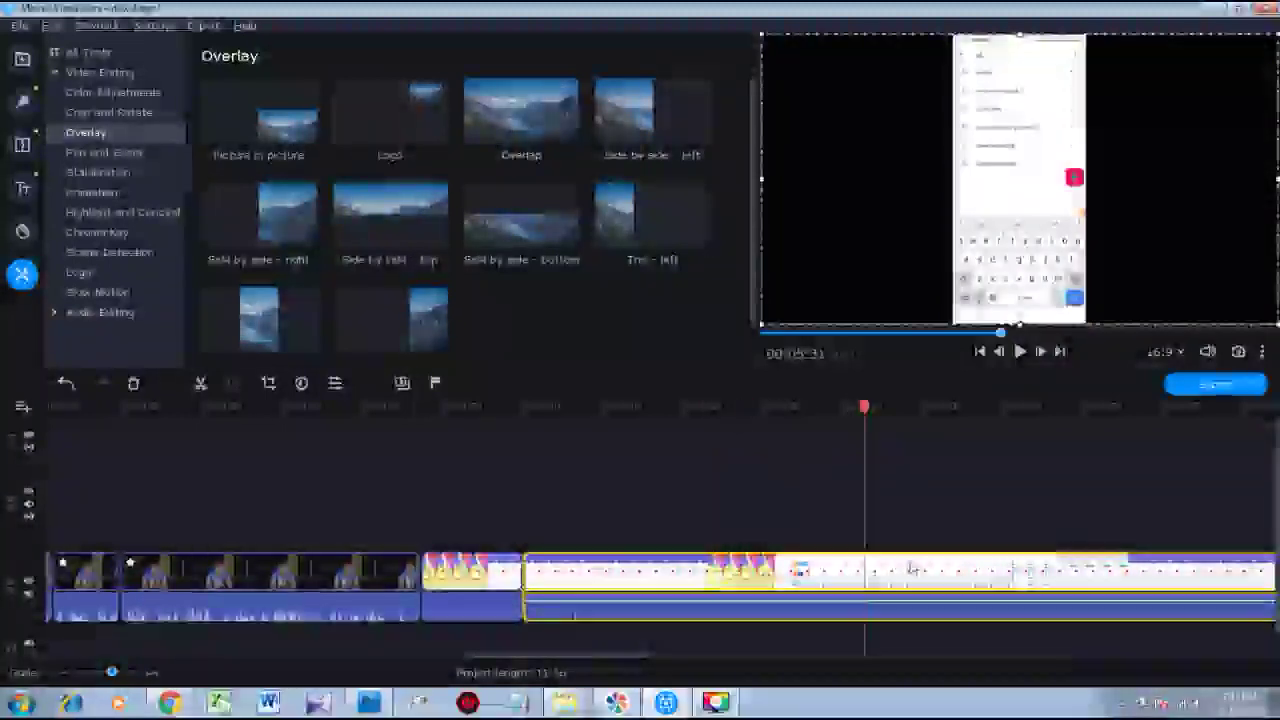
pyautogui.click(891, 568)
pyautogui.click(922, 570)
pyautogui.click(968, 572)
pyautogui.click(1014, 572)
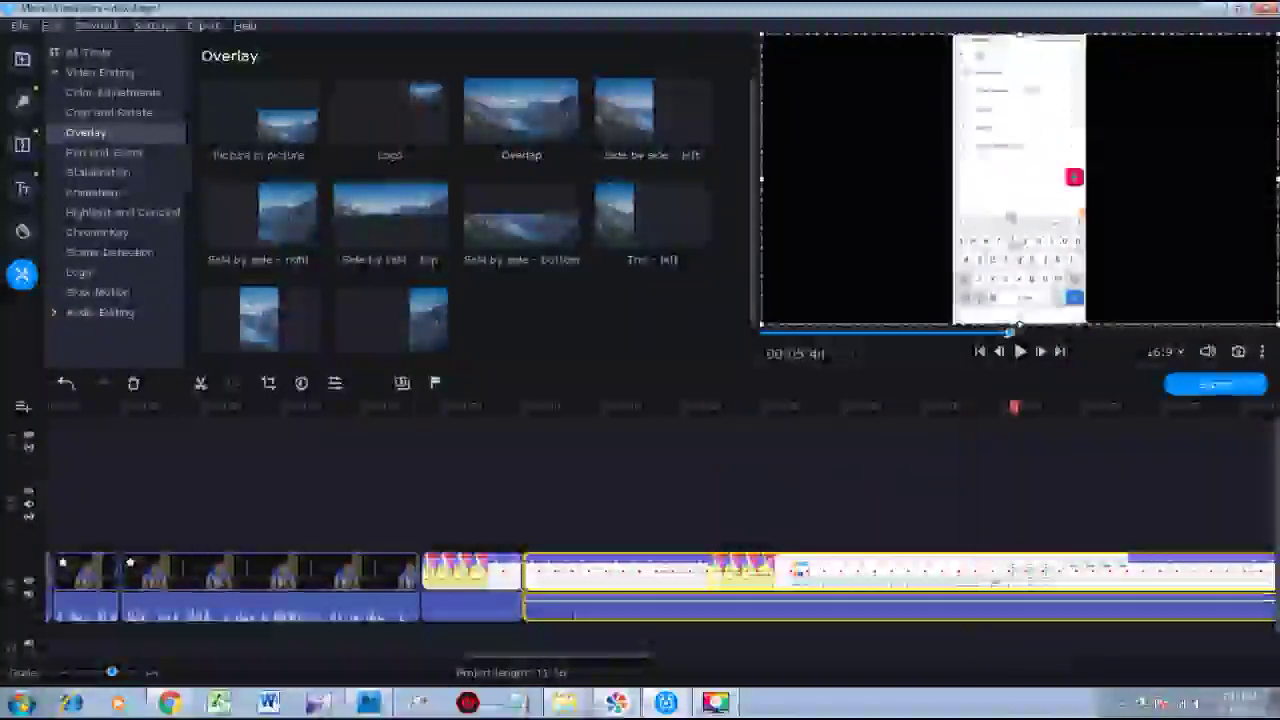
pyautogui.click(1060, 577)
pyautogui.click(1114, 580)
pyautogui.click(1158, 582)
pyautogui.scroll(-2, 1176, 582)
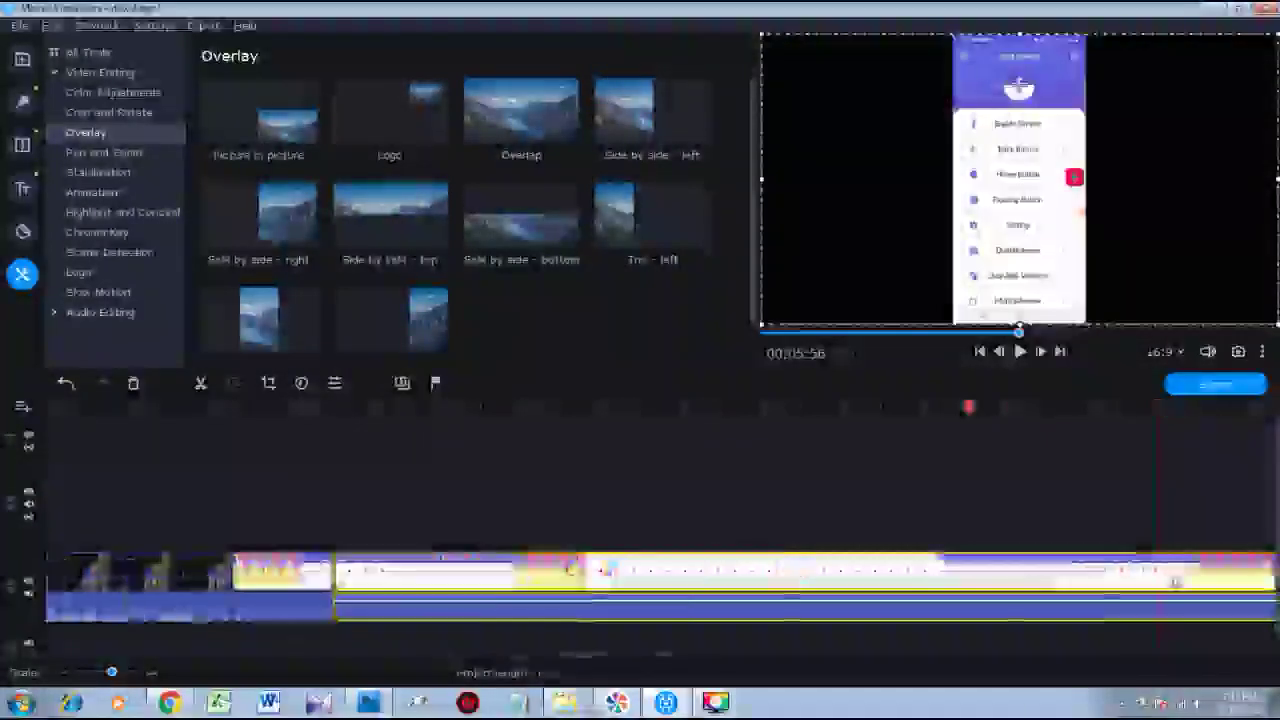
pyautogui.scroll(-4, 1175, 581)
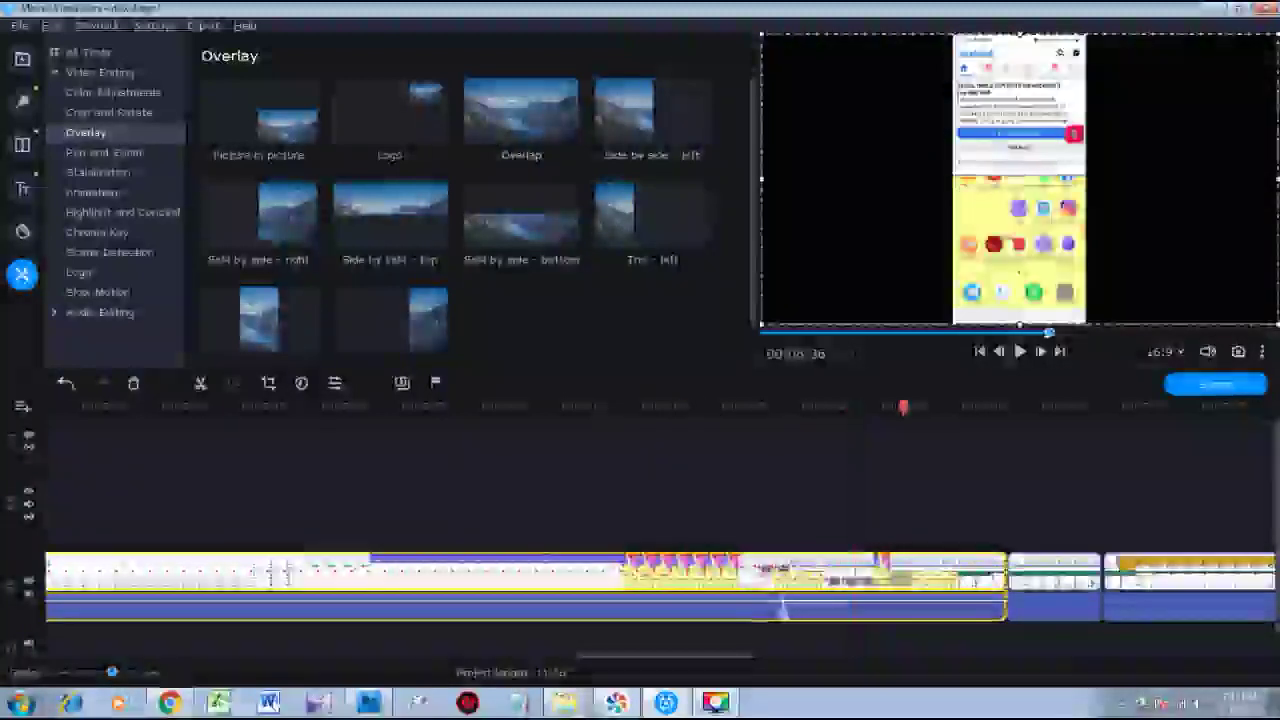
# Split the phone recording at 6:15, where the app's menu screen shows, and delete the home-screen and multi-window piece that follows.
pyautogui.moveTo(937, 406); pyautogui.dragTo(1006, 406)
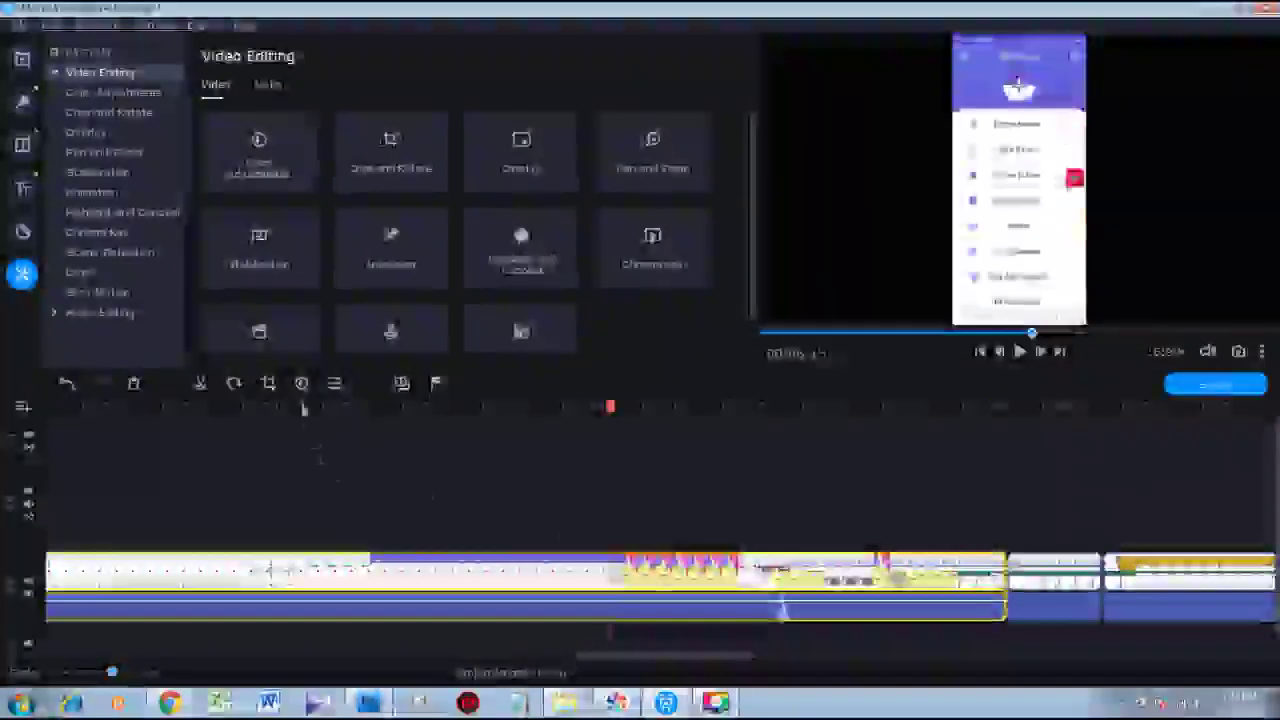
pyautogui.hotkey('ctrl', 'b')
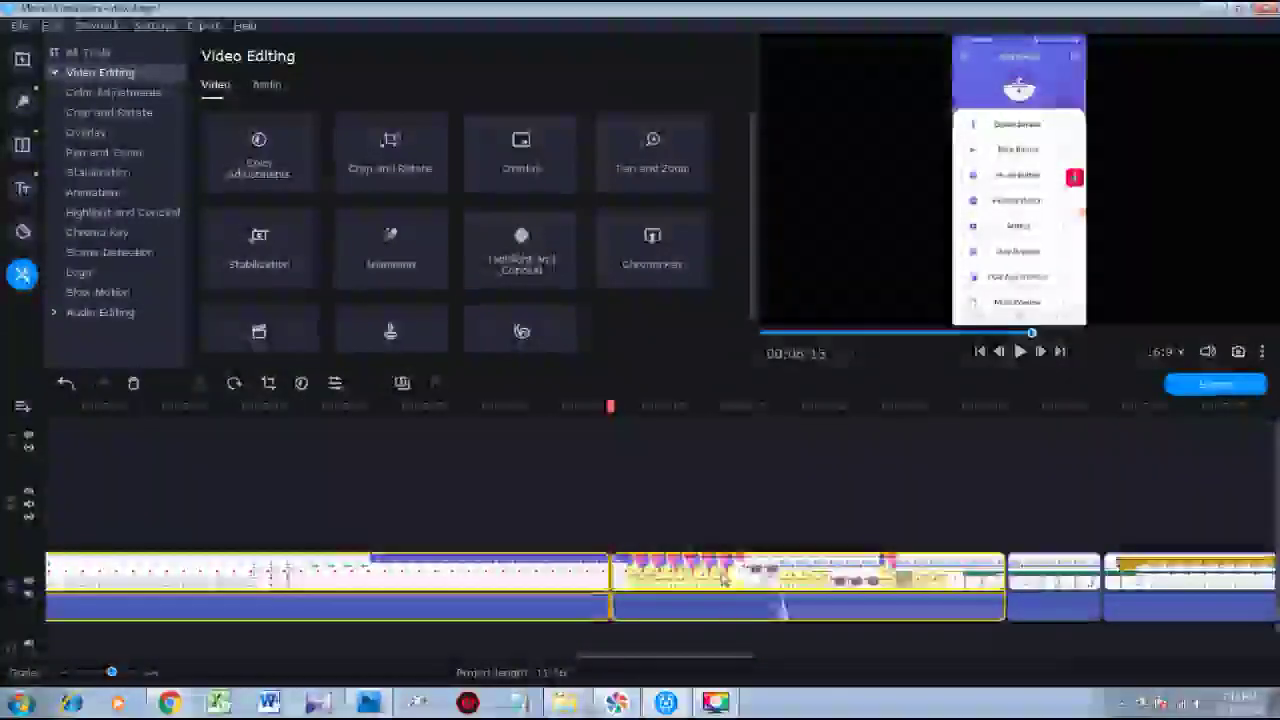
pyautogui.click(722, 578)
pyautogui.click(783, 608)
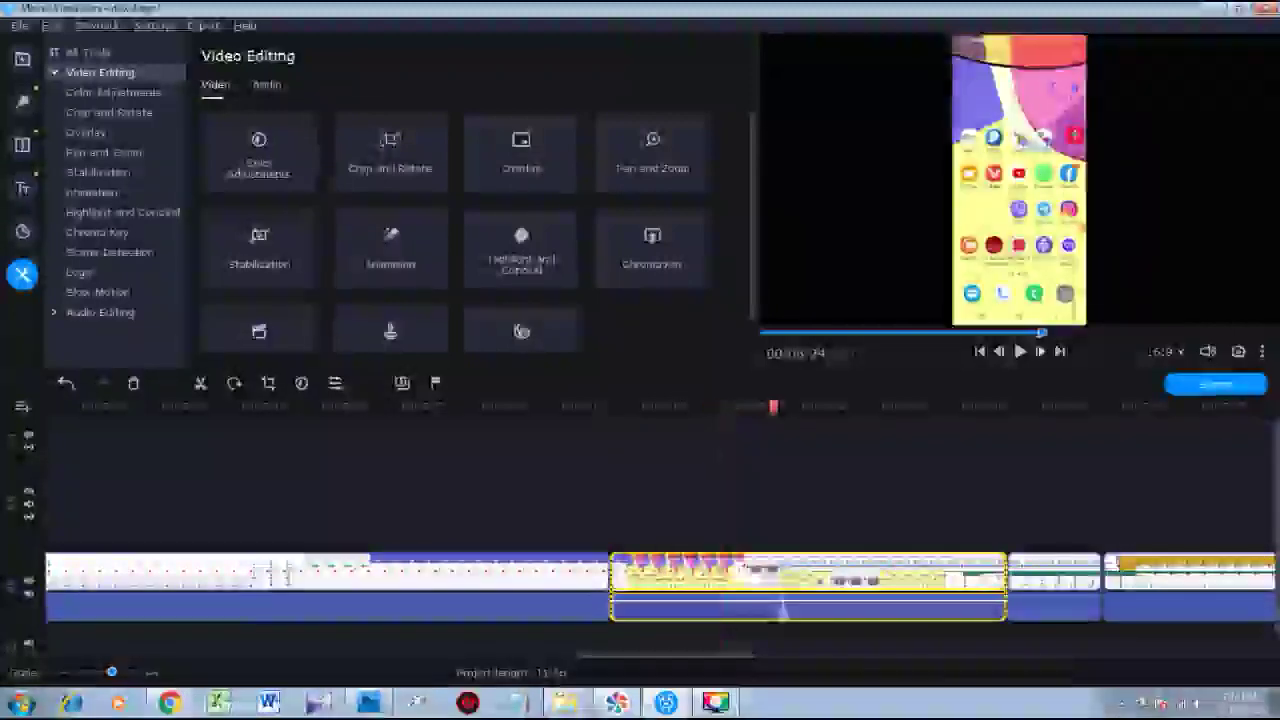
pyautogui.moveTo(785, 406); pyautogui.dragTo(900, 406)
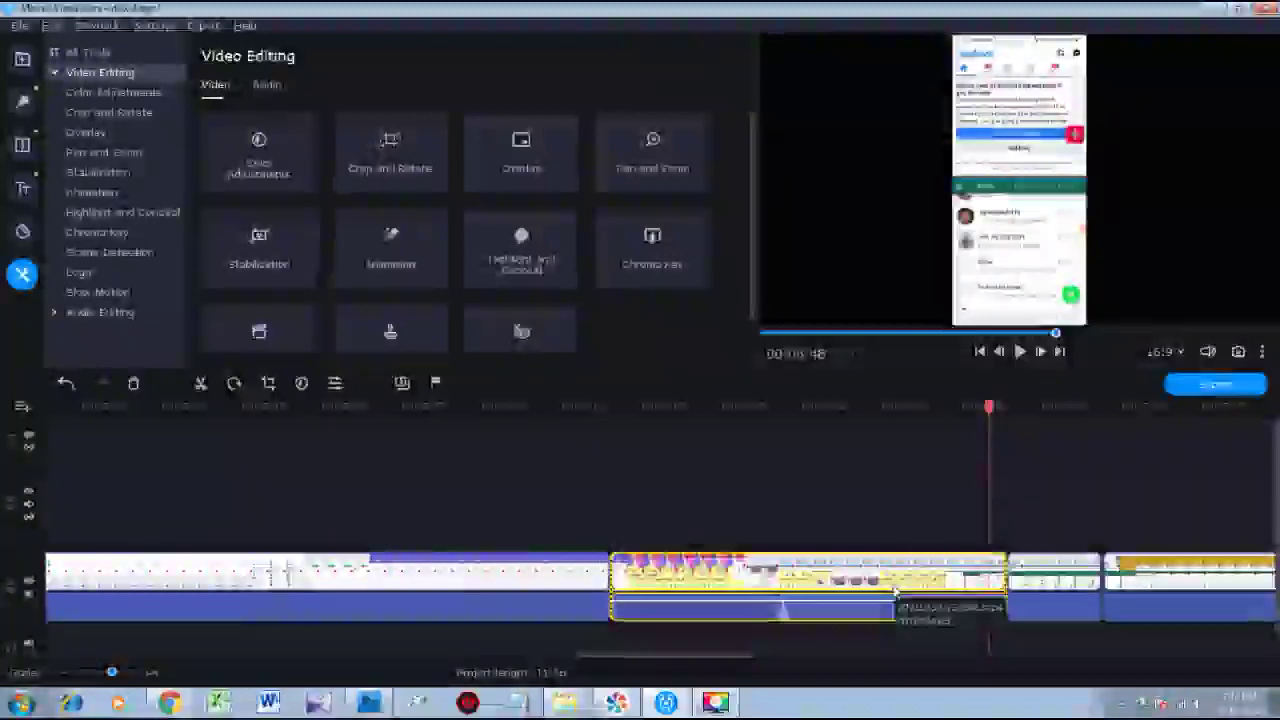
pyautogui.press('Delete')
# Check the short split-screen chat piece that follows the 6:15 cut and delete it.
pyautogui.click(660, 580)
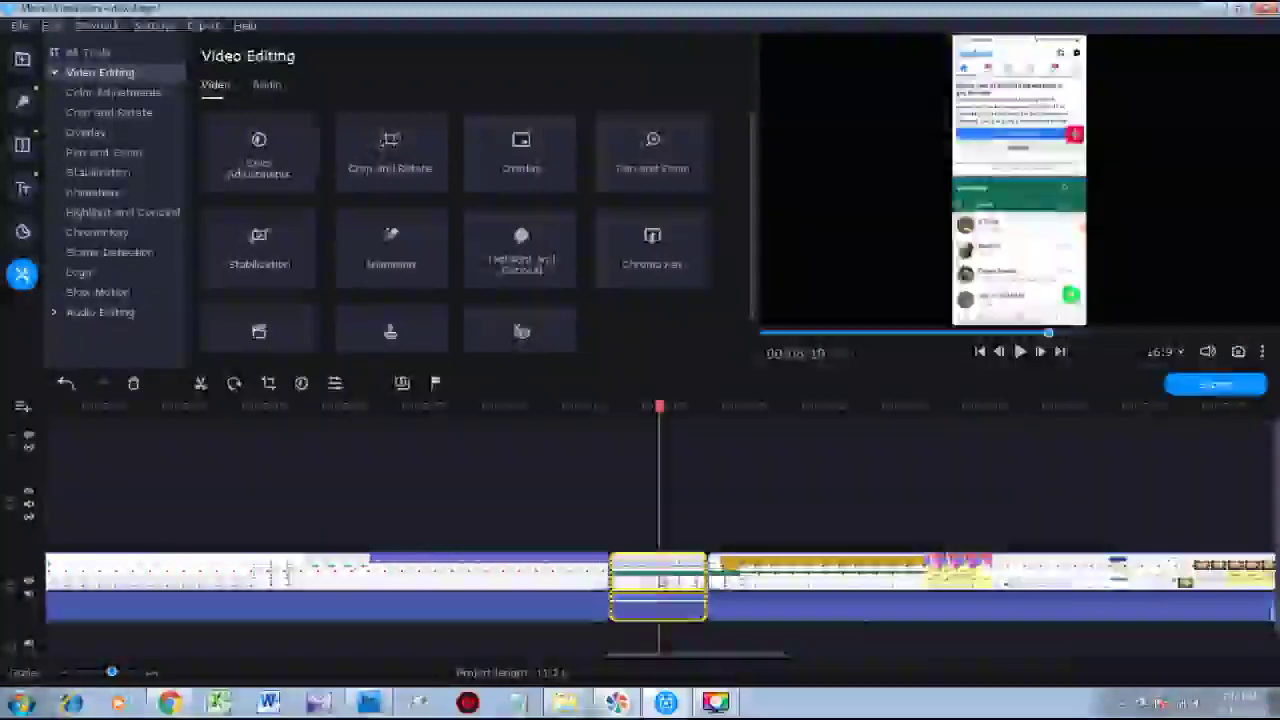
pyautogui.click(623, 580)
pyautogui.click(651, 580)
pyautogui.doubleClick(677, 580)
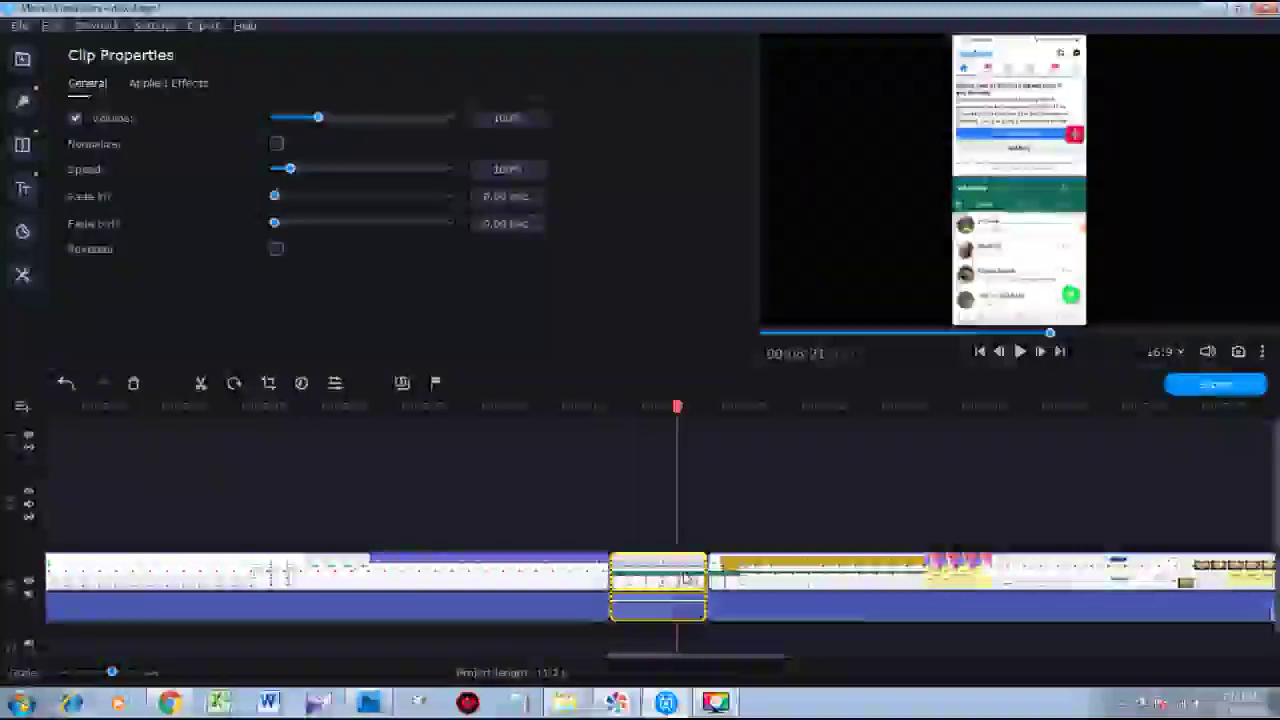
pyautogui.press('Delete')
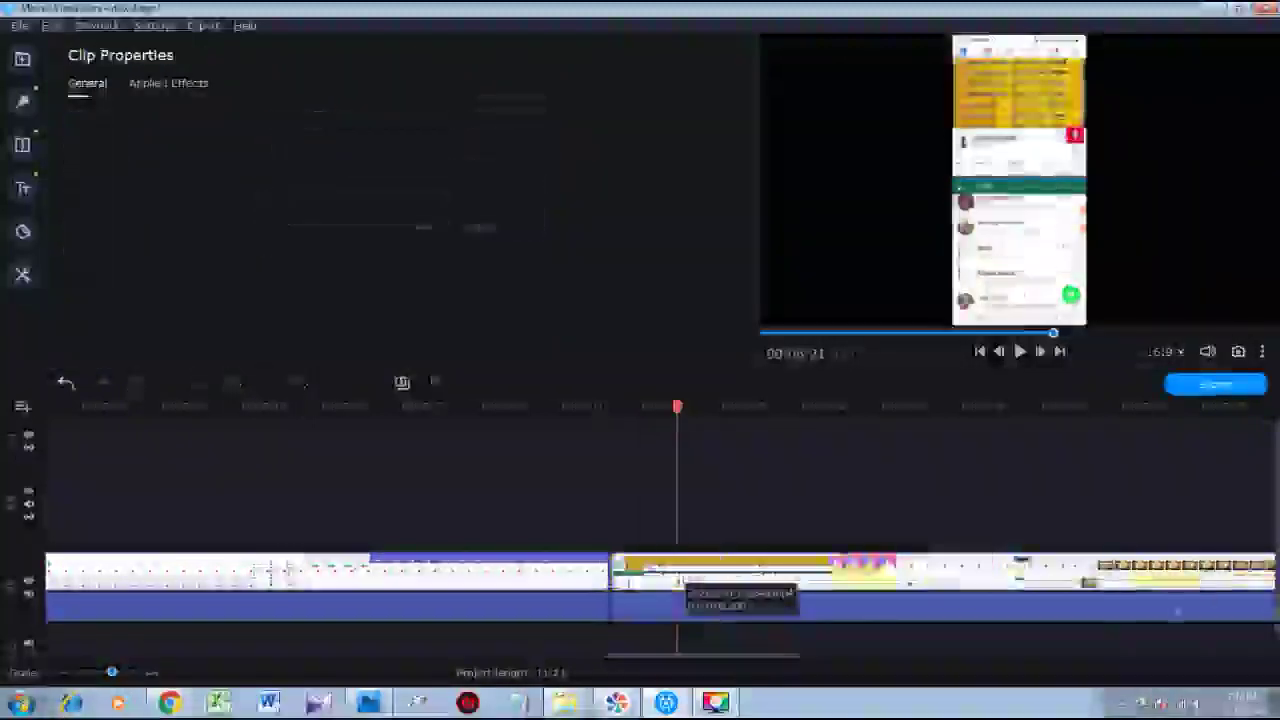
# Look through the long split-screen phone piece following the 6:15 cut up to its end and delete the whole piece.
pyautogui.click(631, 572)
pyautogui.click(647, 570)
pyautogui.click(670, 574)
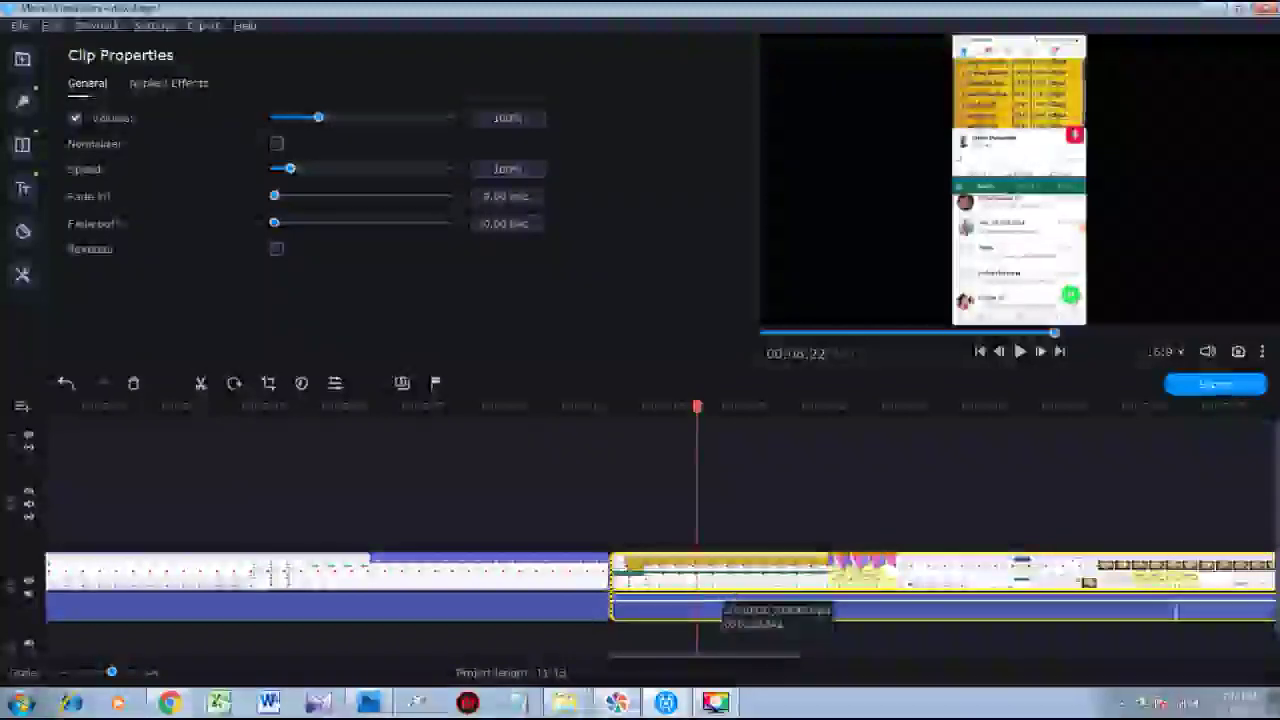
pyautogui.click(716, 572)
pyautogui.click(797, 572)
pyautogui.click(820, 572)
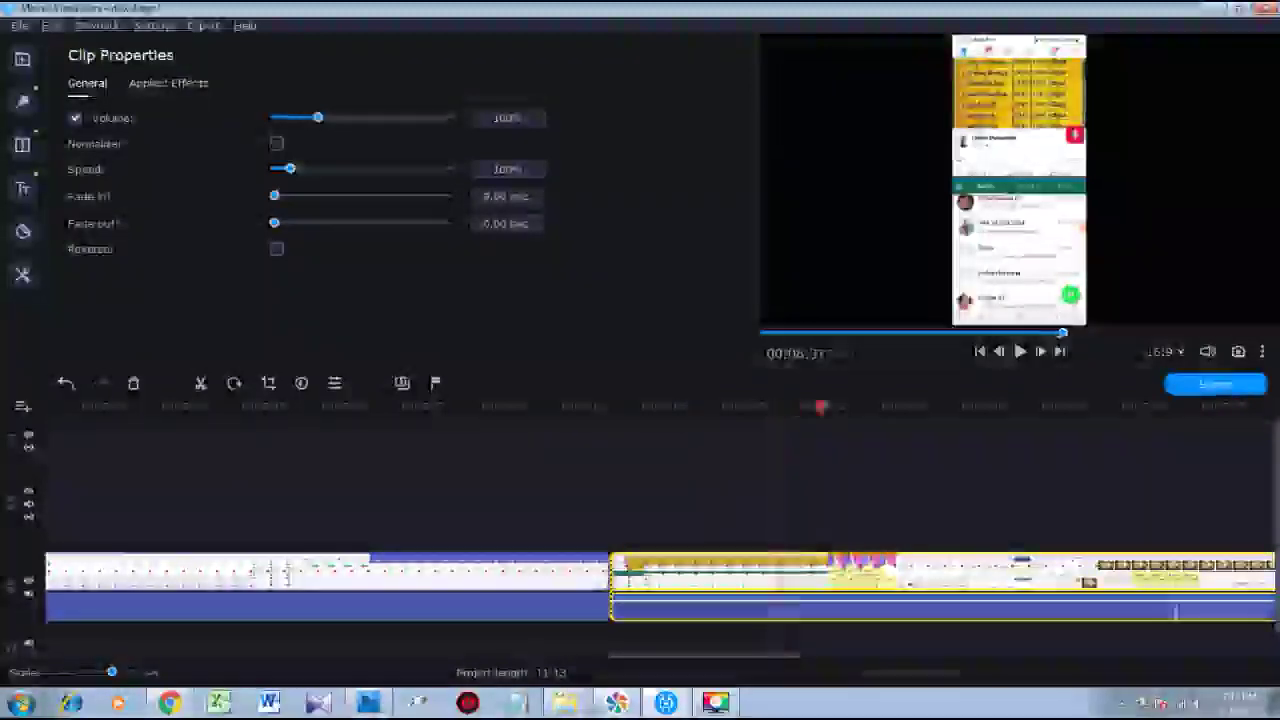
pyautogui.click(843, 571)
pyautogui.click(858, 570)
pyautogui.click(900, 572)
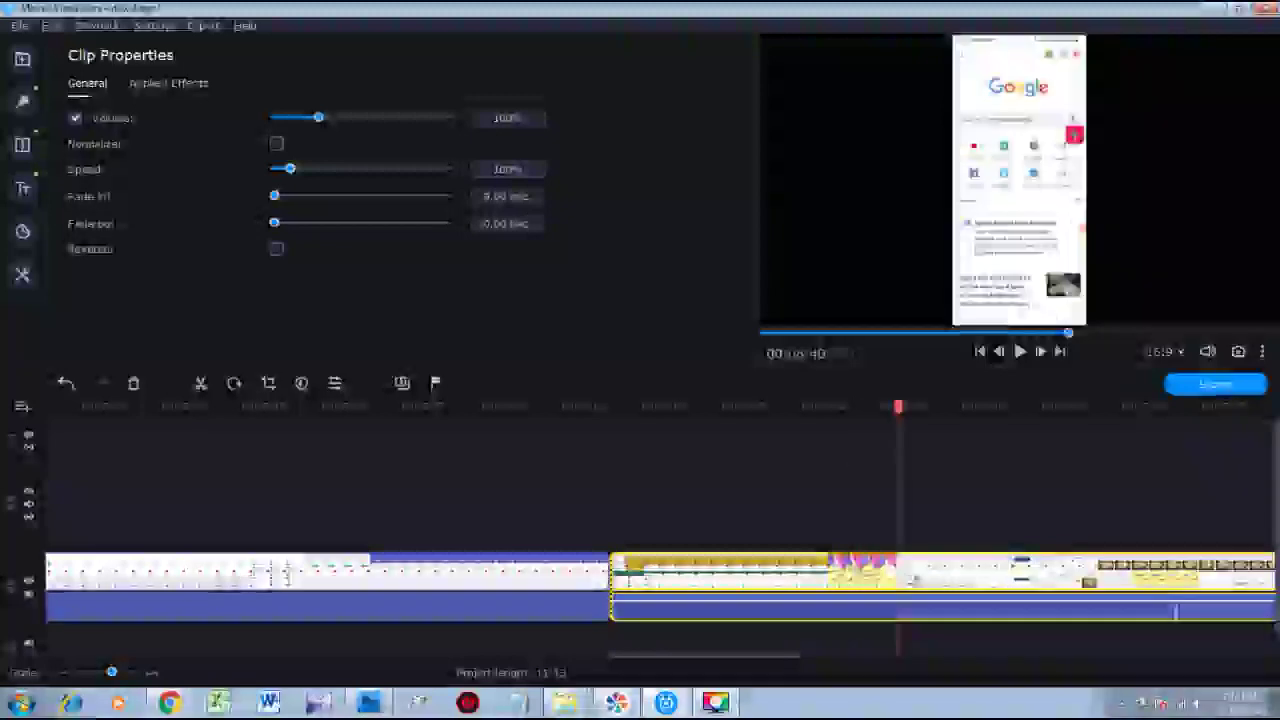
pyautogui.click(917, 575)
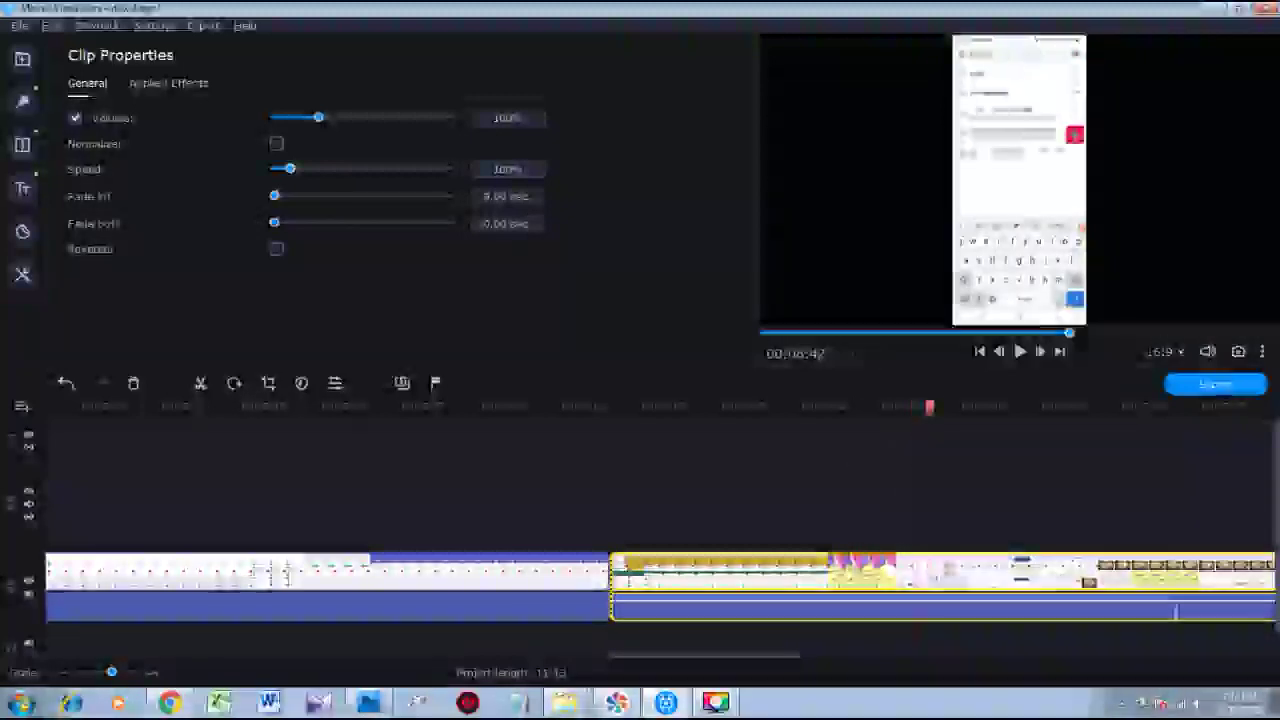
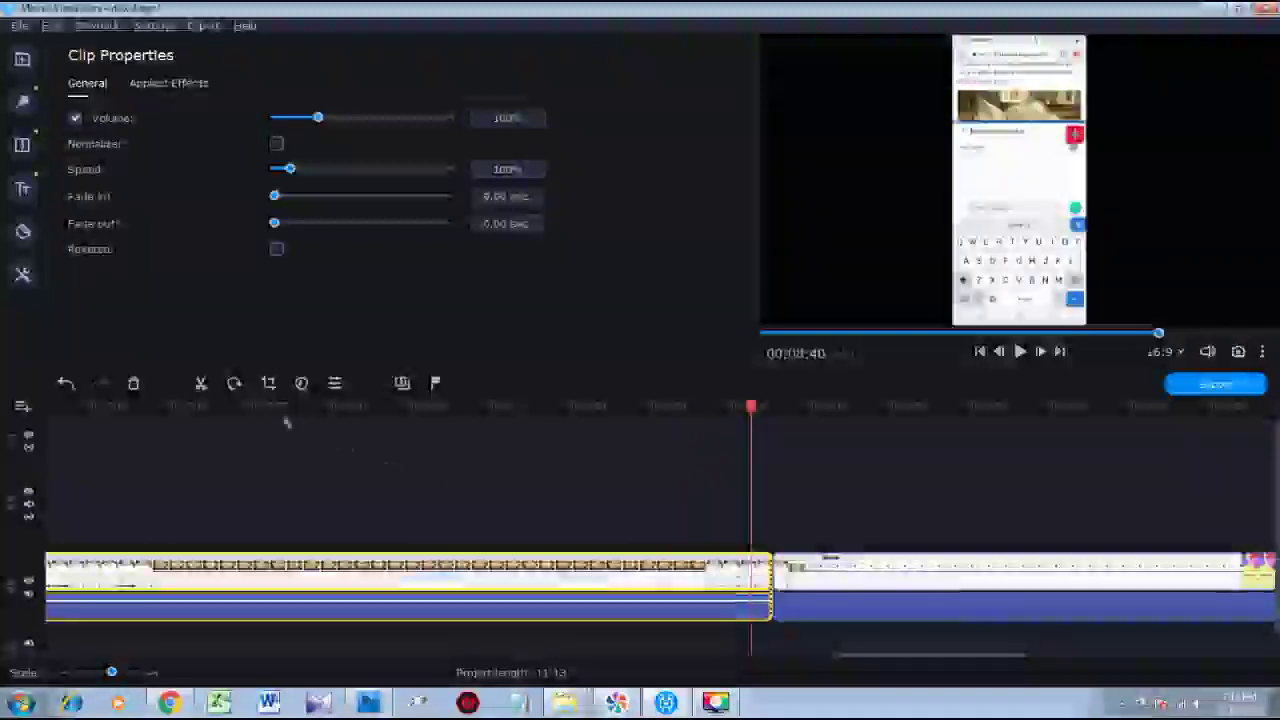
pyautogui.press('Delete')
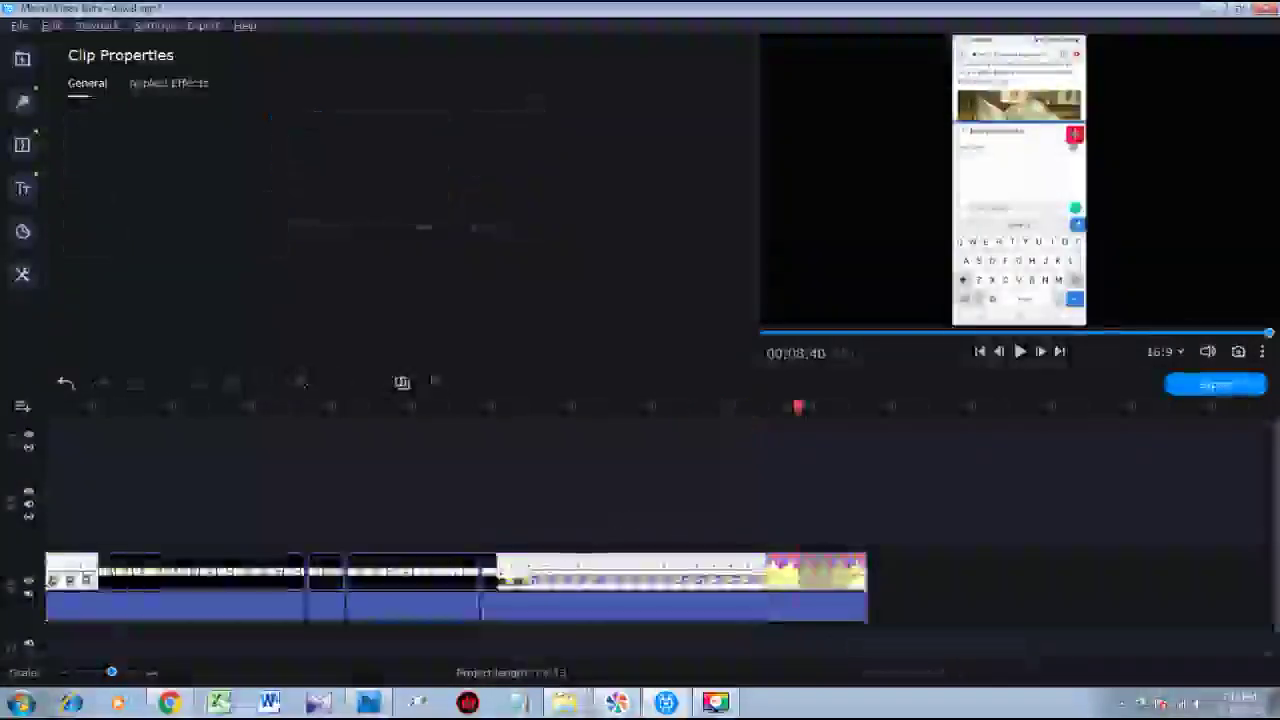
# Review the final phone recording clip from about 8:15 to 8:44 and the short landscape split-screen clip before it.
pyautogui.click(523, 570)
pyautogui.click(546, 570)
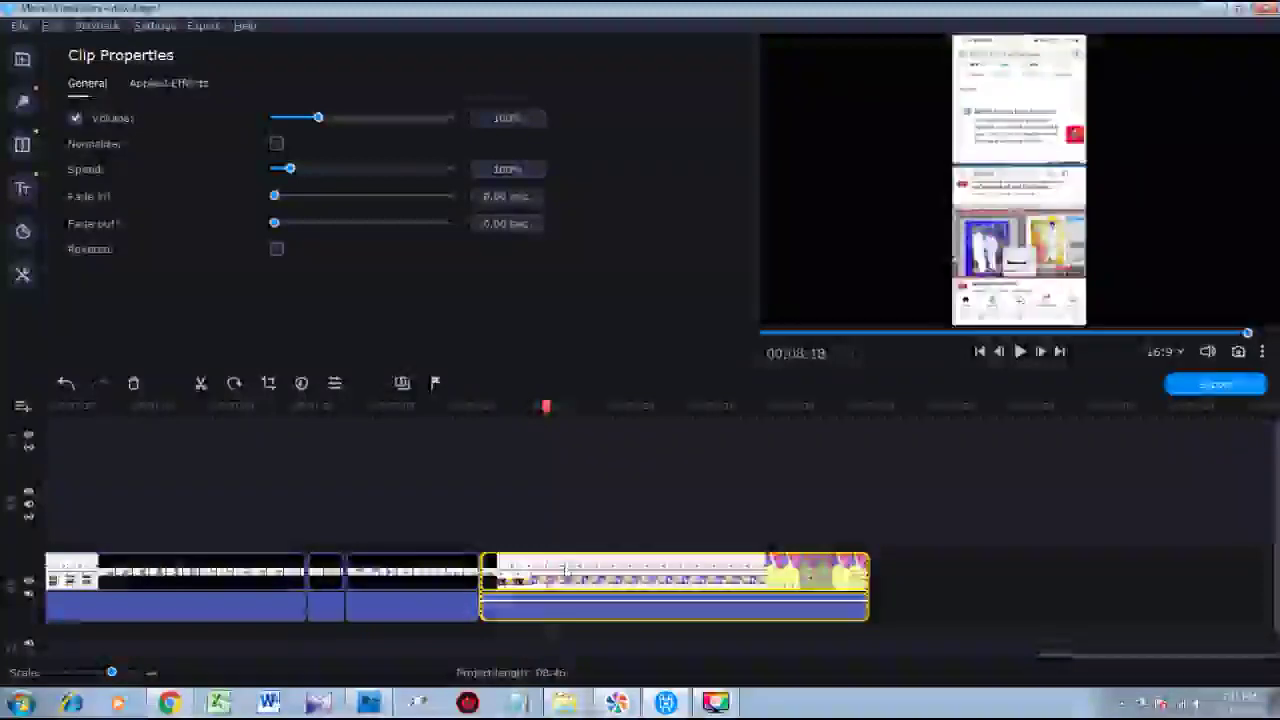
pyautogui.moveTo(568, 406); pyautogui.dragTo(587, 406)
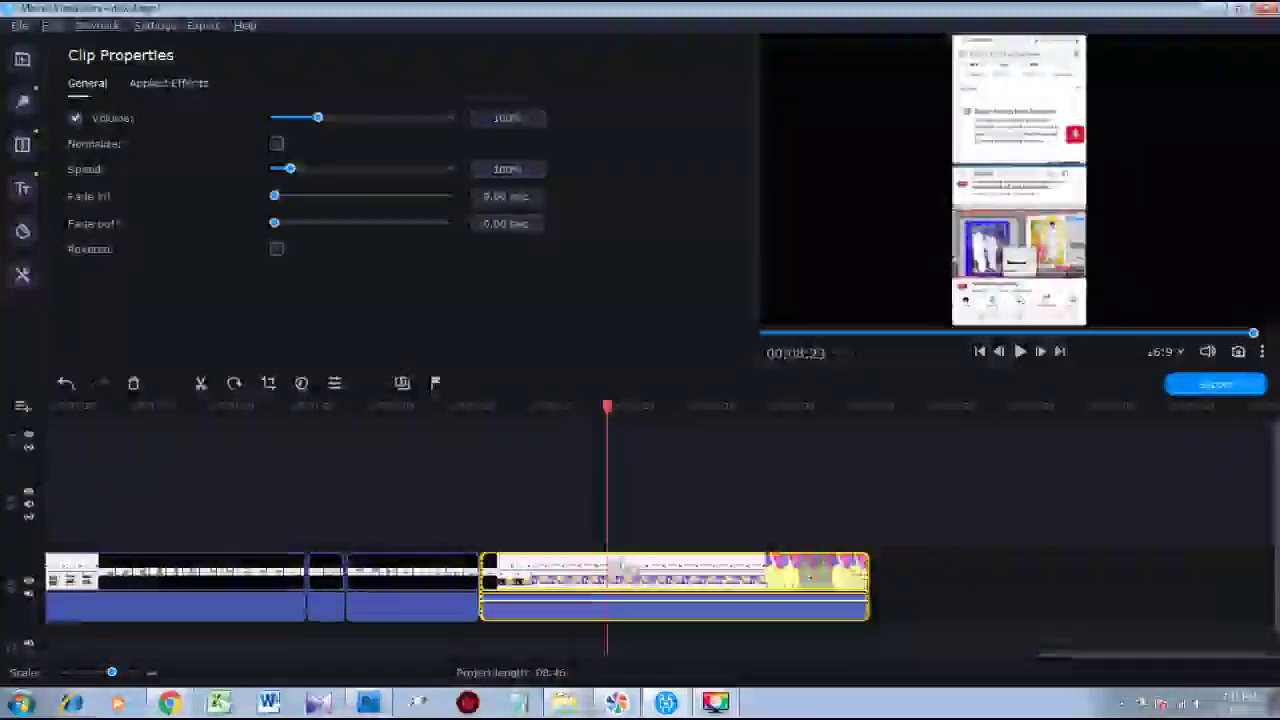
pyautogui.click(626, 572)
pyautogui.click(665, 406)
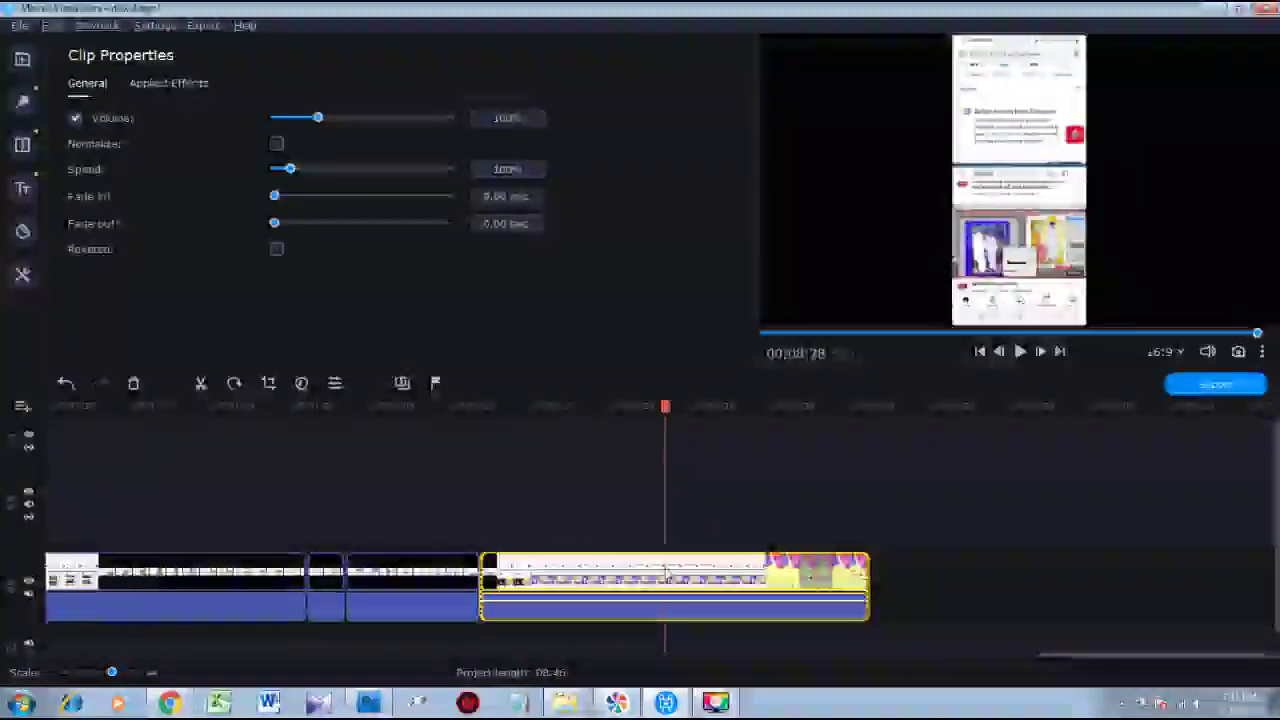
pyautogui.click(517, 570)
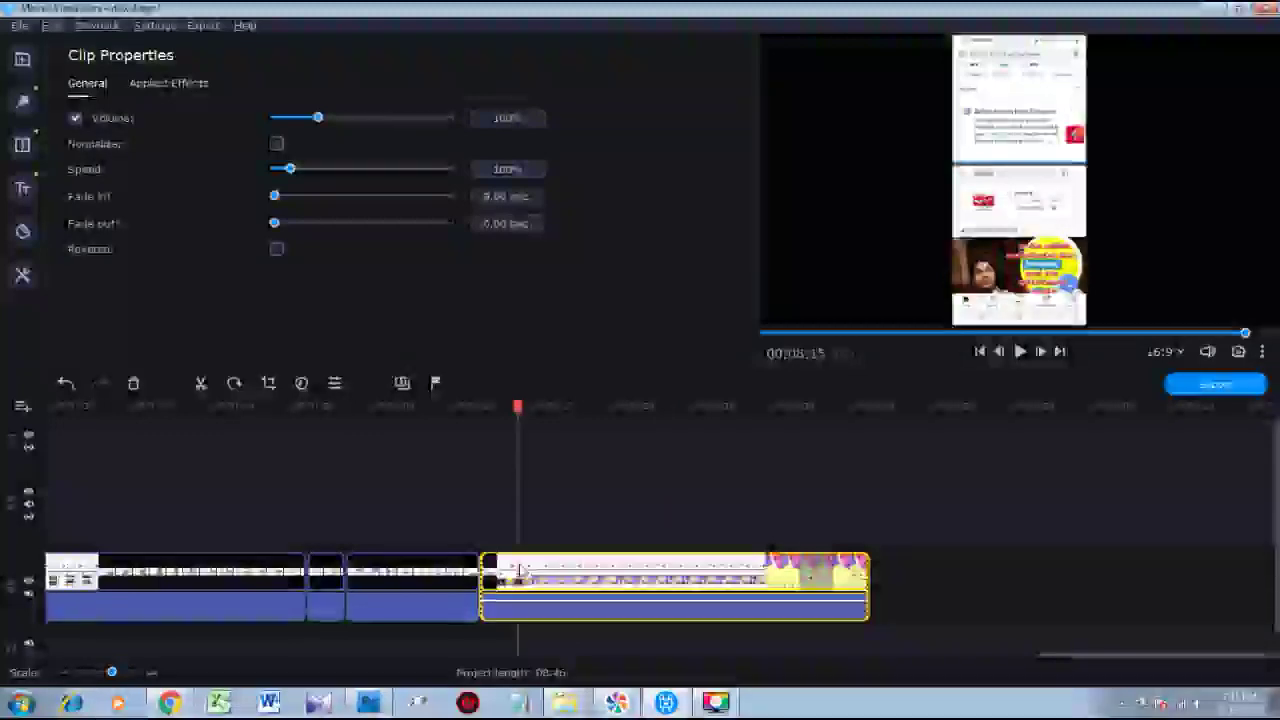
pyautogui.click(603, 628)
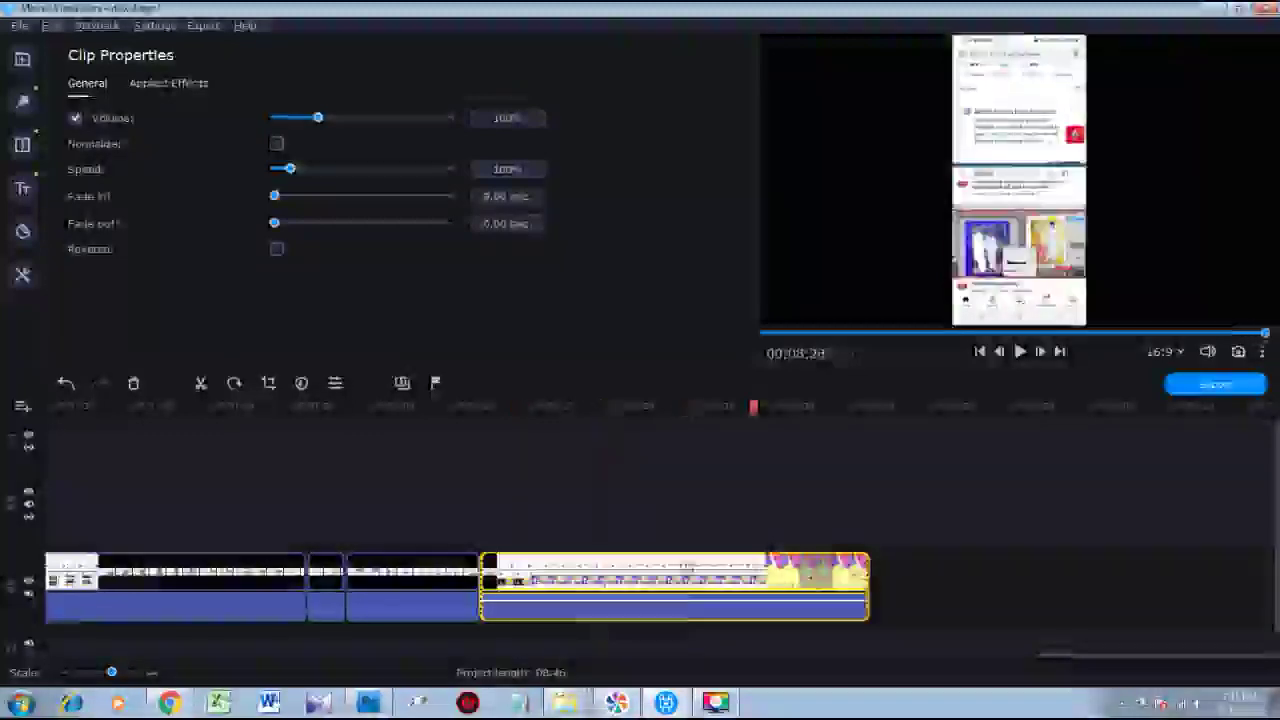
pyautogui.moveTo(766, 560); pyautogui.dragTo(851, 570)
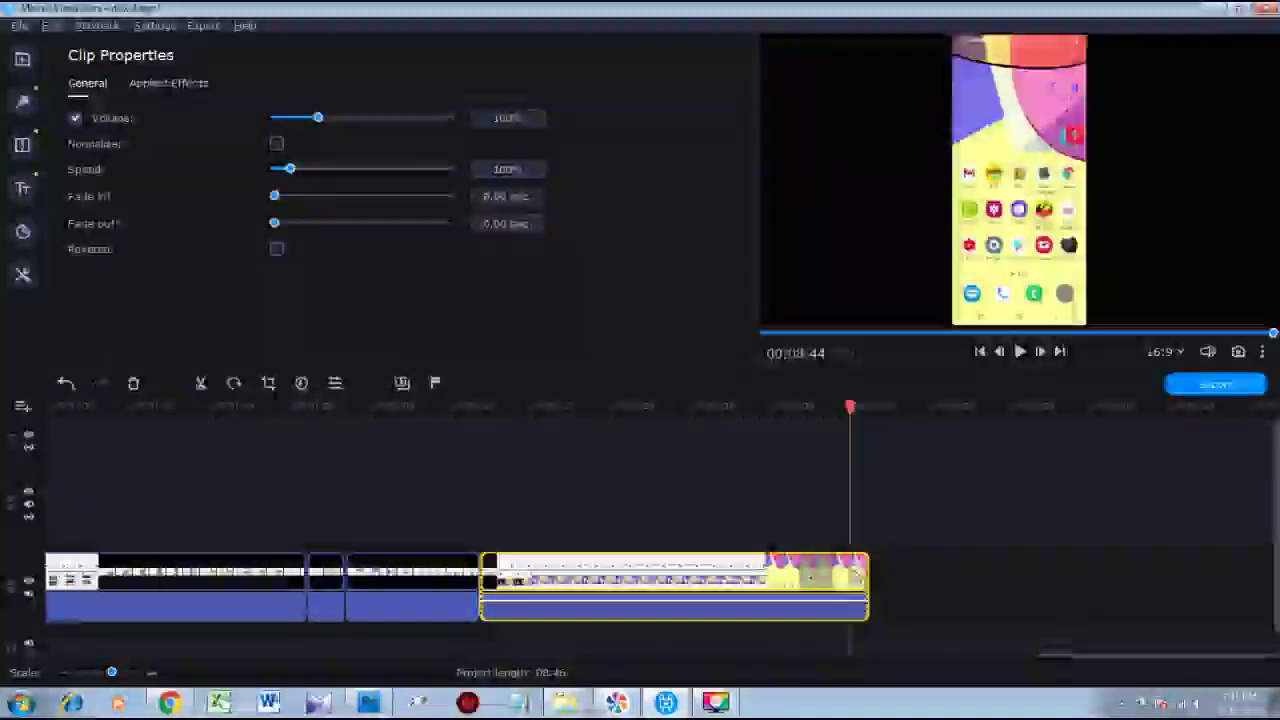
pyautogui.moveTo(850, 406); pyautogui.dragTo(778, 406)
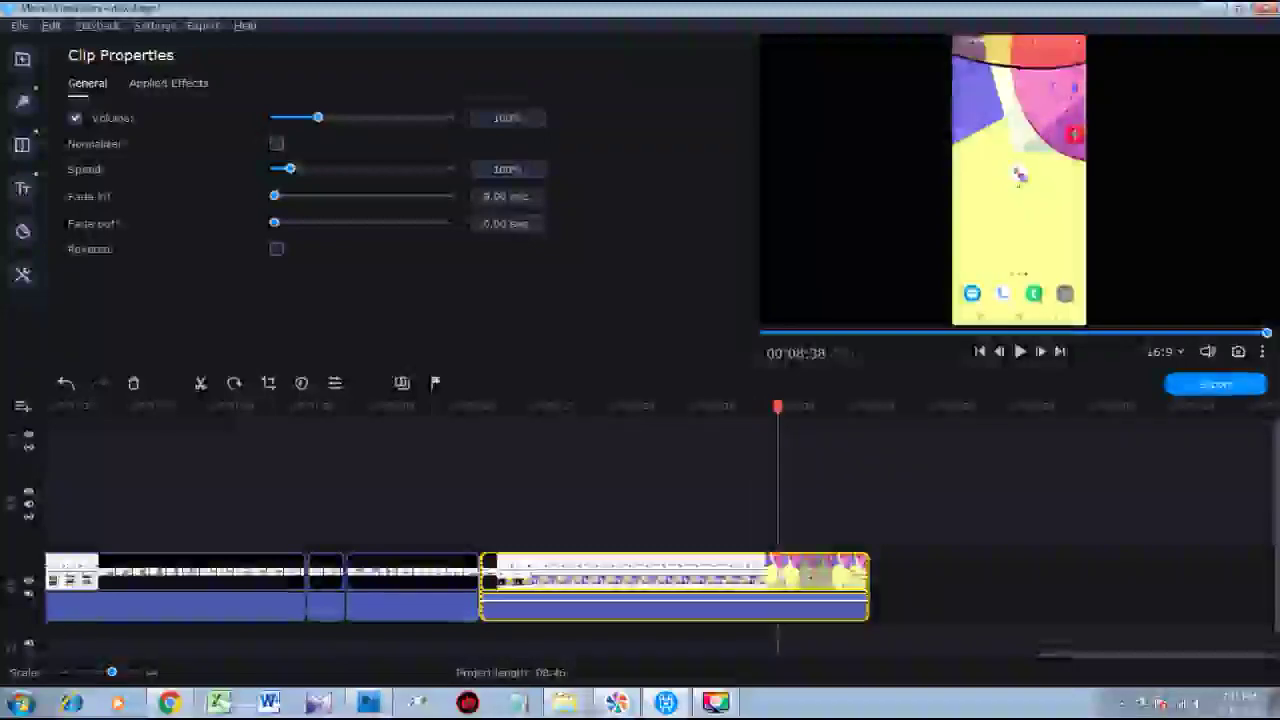
pyautogui.click(388, 585)
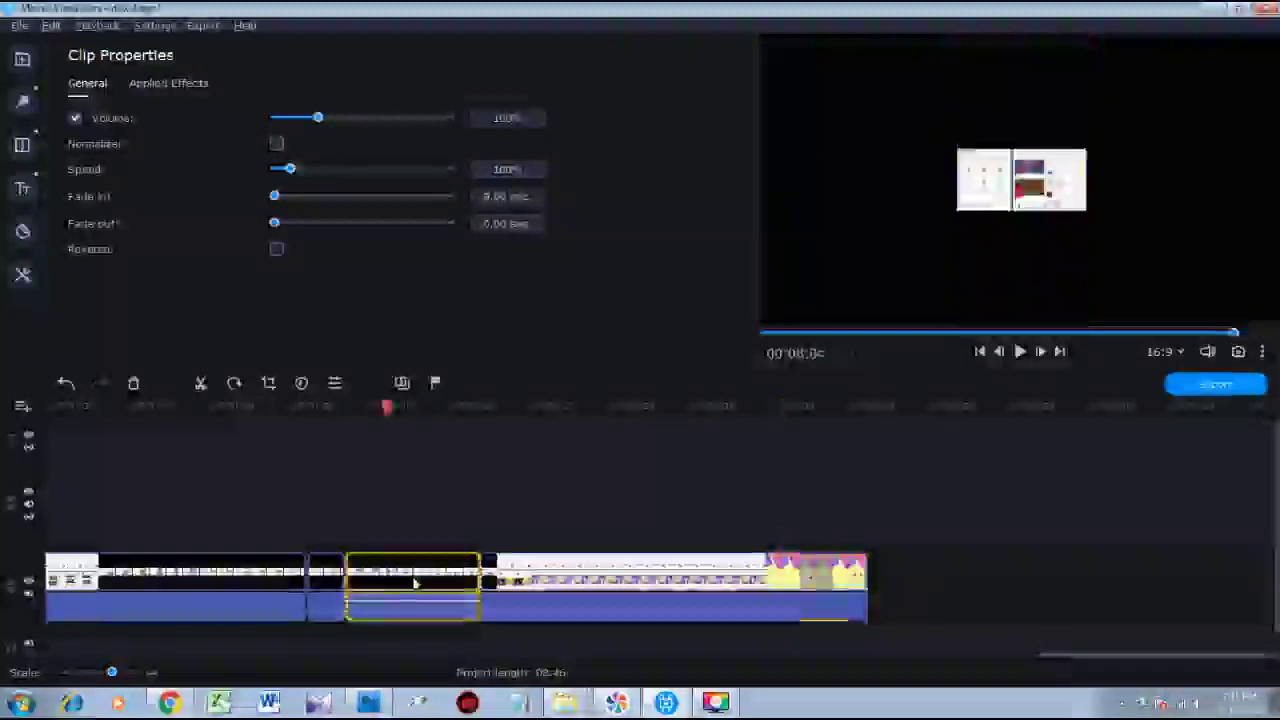
pyautogui.scroll(3, 322, 588)
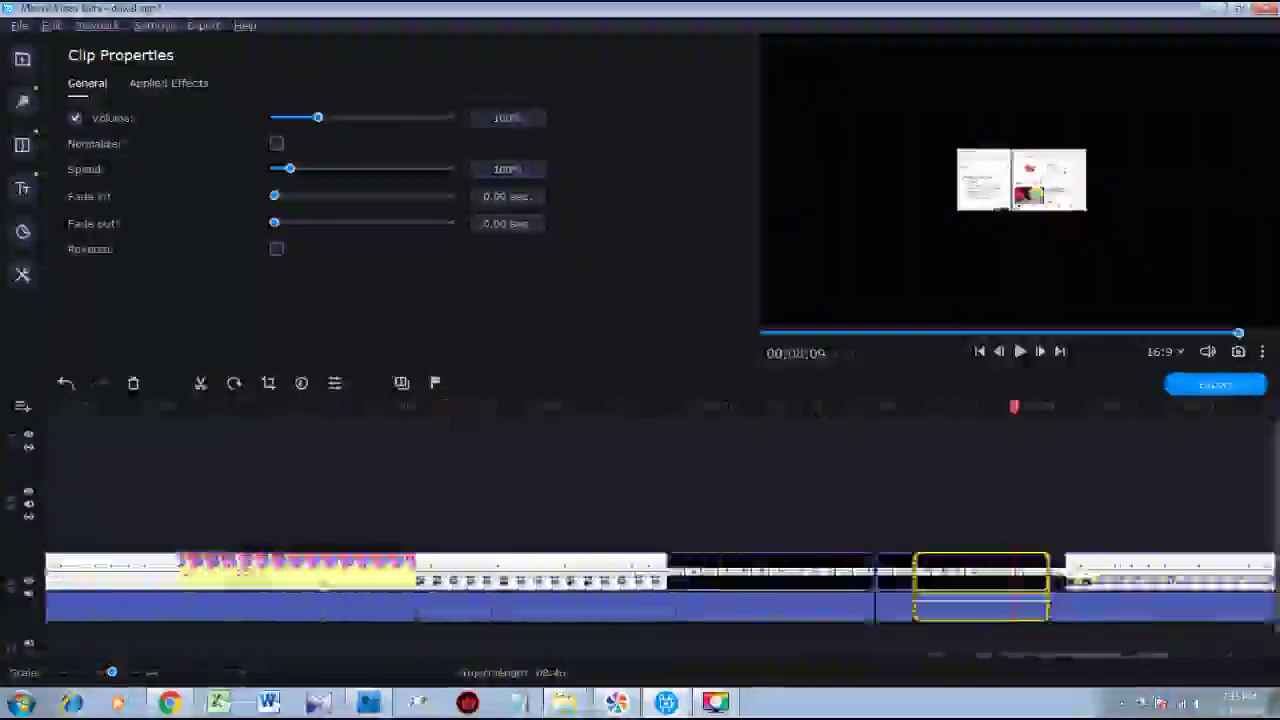
# Find the start of the landscape split-screen footage, split the recording at 7:40 and select the piece after the cut.
pyautogui.click(688, 578)
pyautogui.click(709, 581)
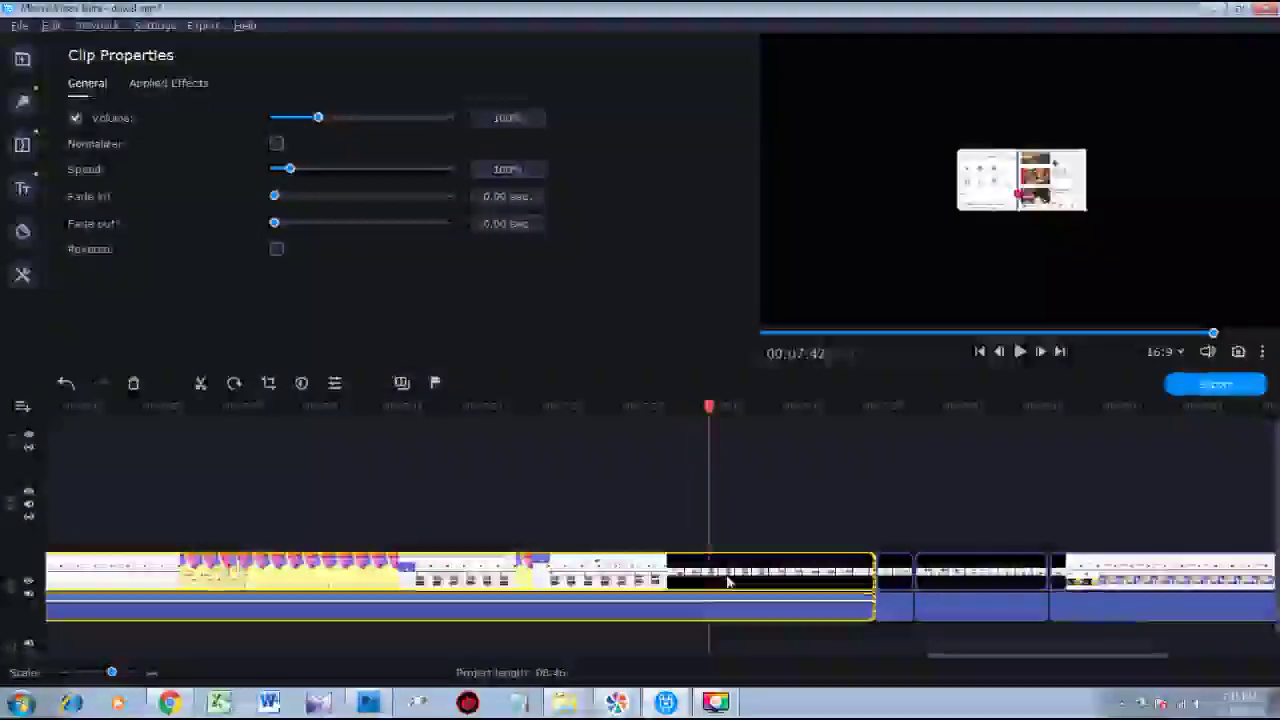
pyautogui.click(747, 578)
pyautogui.click(767, 578)
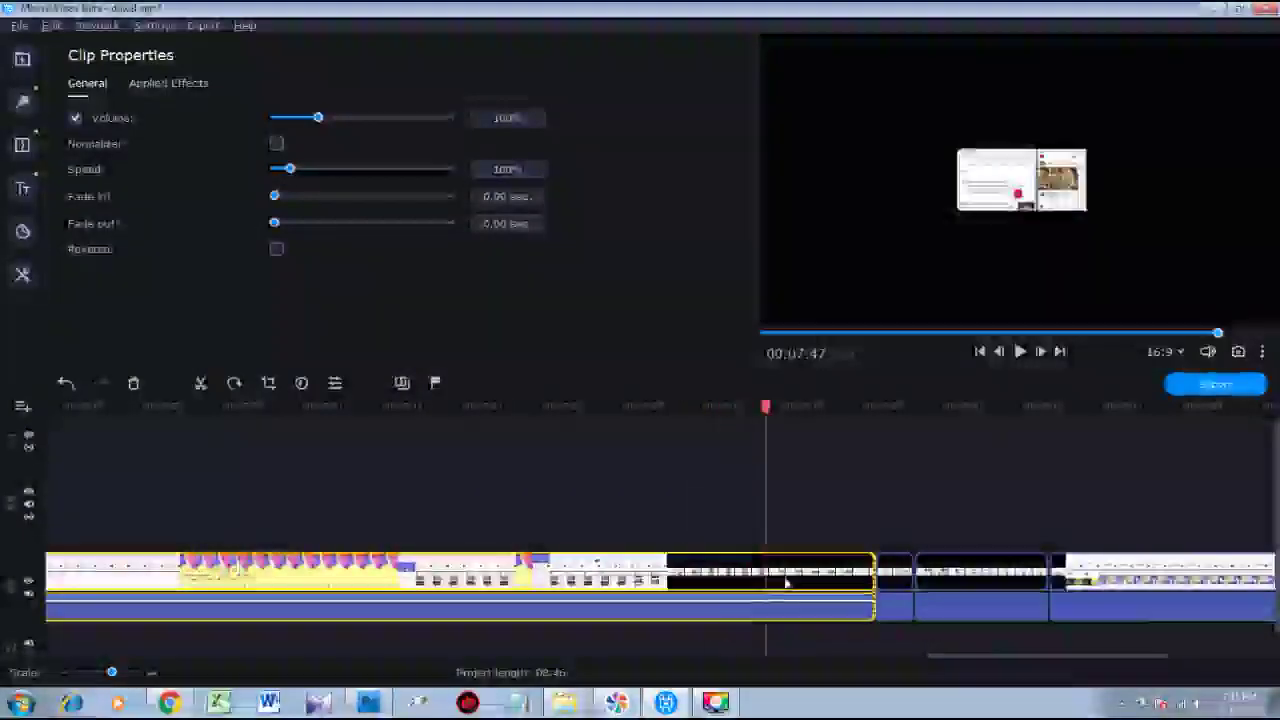
pyautogui.click(786, 578)
pyautogui.click(800, 582)
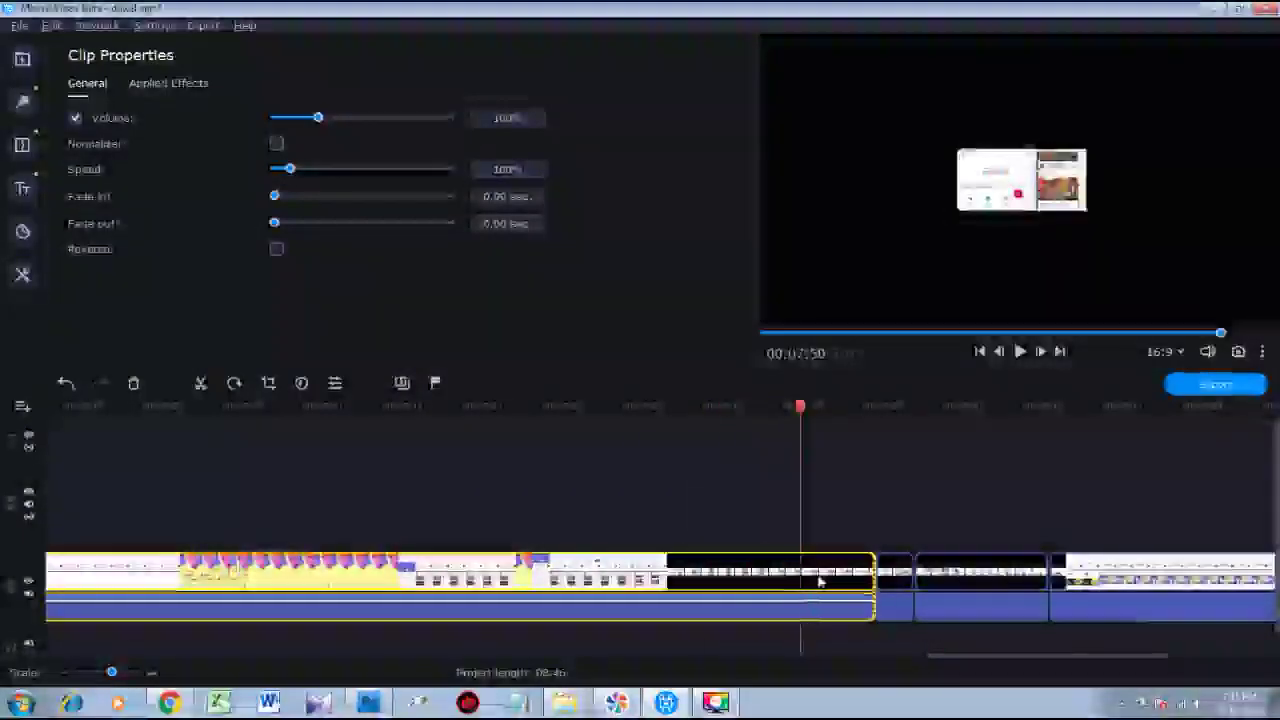
pyautogui.click(711, 582)
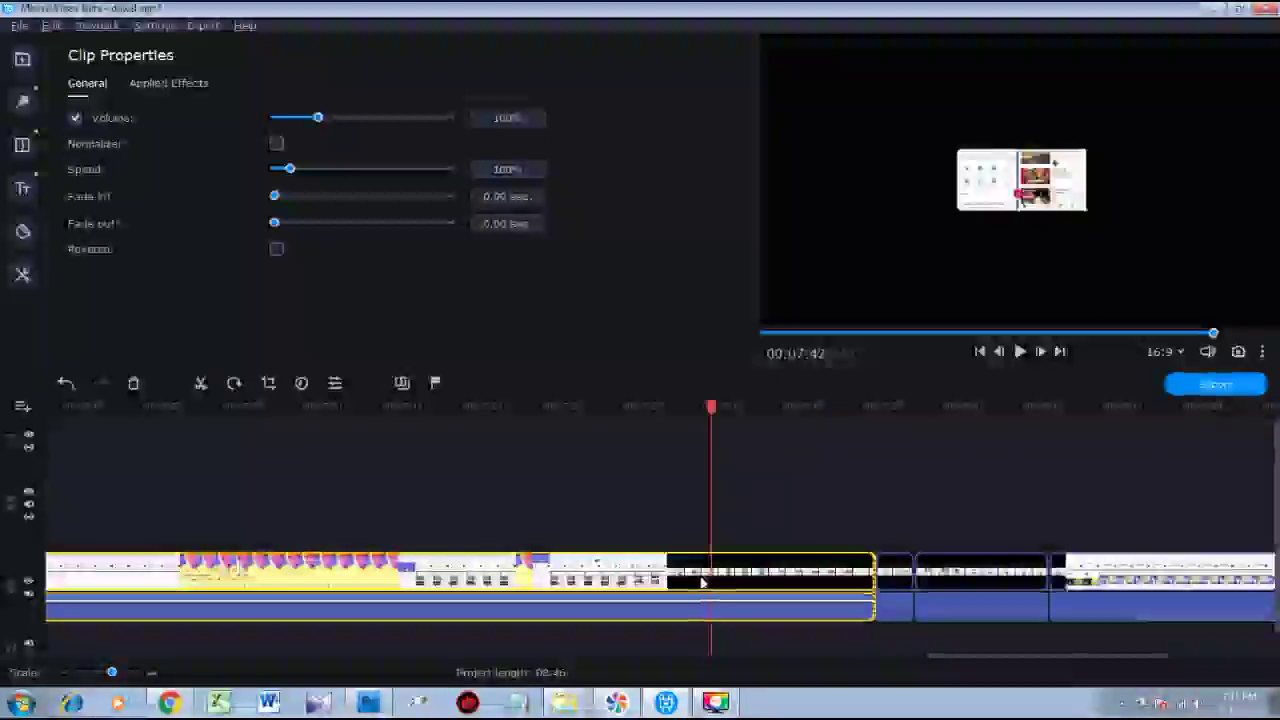
pyautogui.click(698, 582)
pyautogui.click(682, 584)
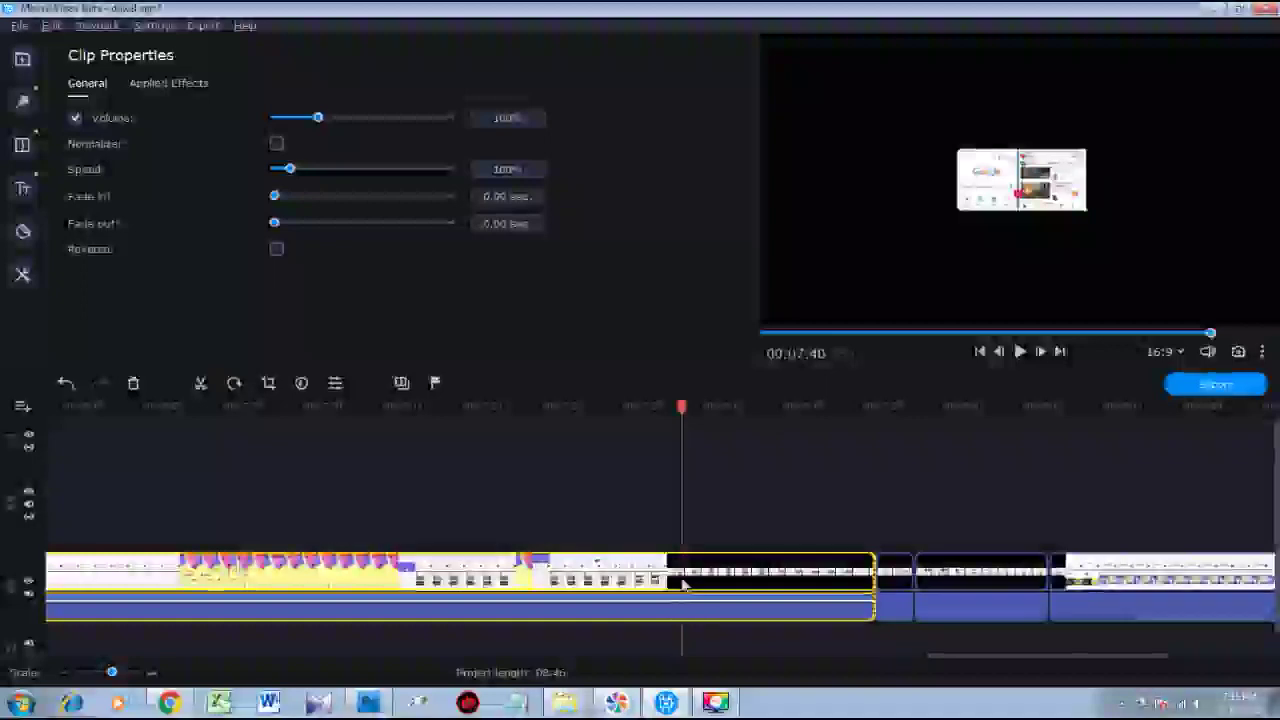
pyautogui.click(200, 384)
pyautogui.click(688, 584)
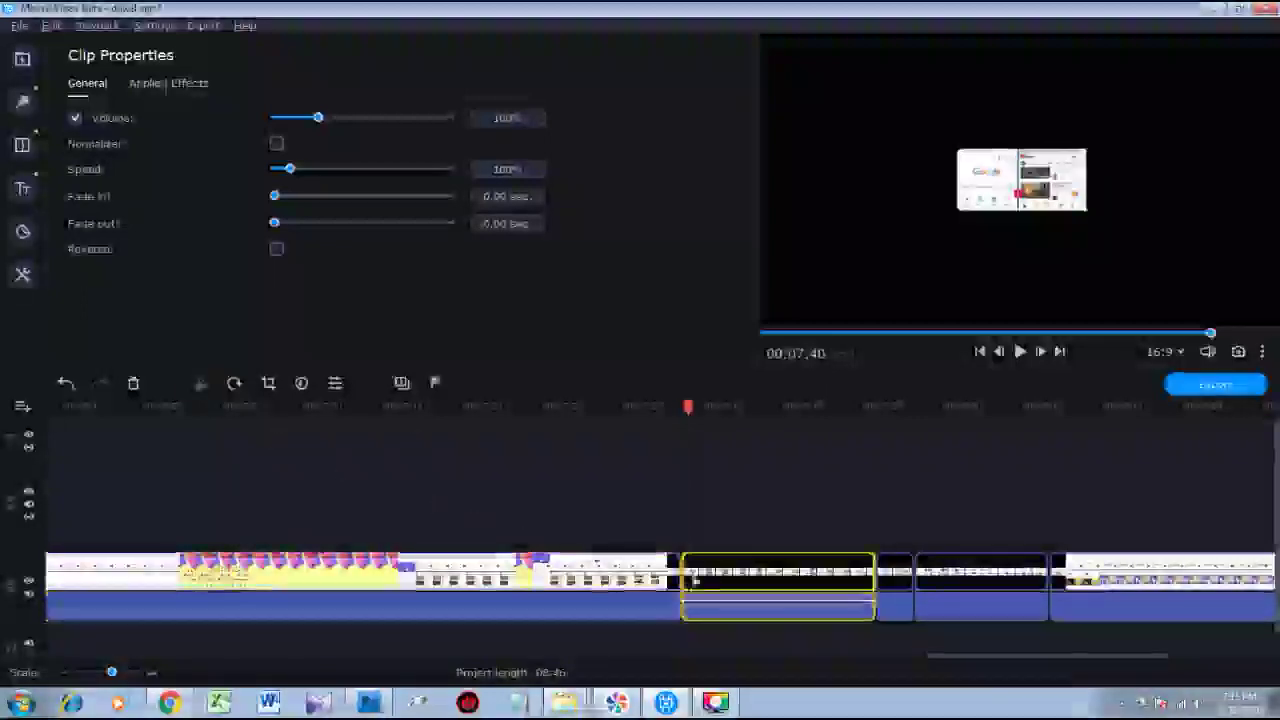
# Look through the landscape split-screen pieces following the 7:40 cut and extend the end of the first piece to about 8:03.
pyautogui.click(727, 588)
pyautogui.moveTo(770, 596); pyautogui.dragTo(818, 596)
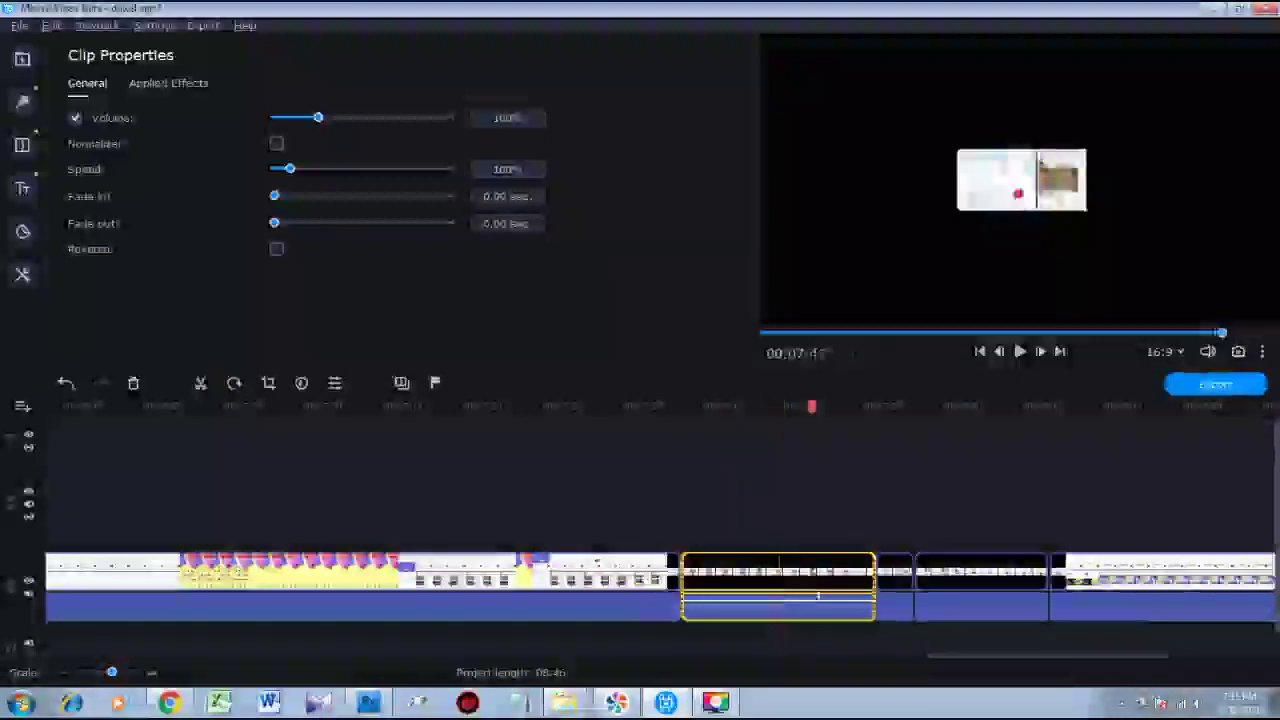
pyautogui.click(892, 588)
pyautogui.click(938, 588)
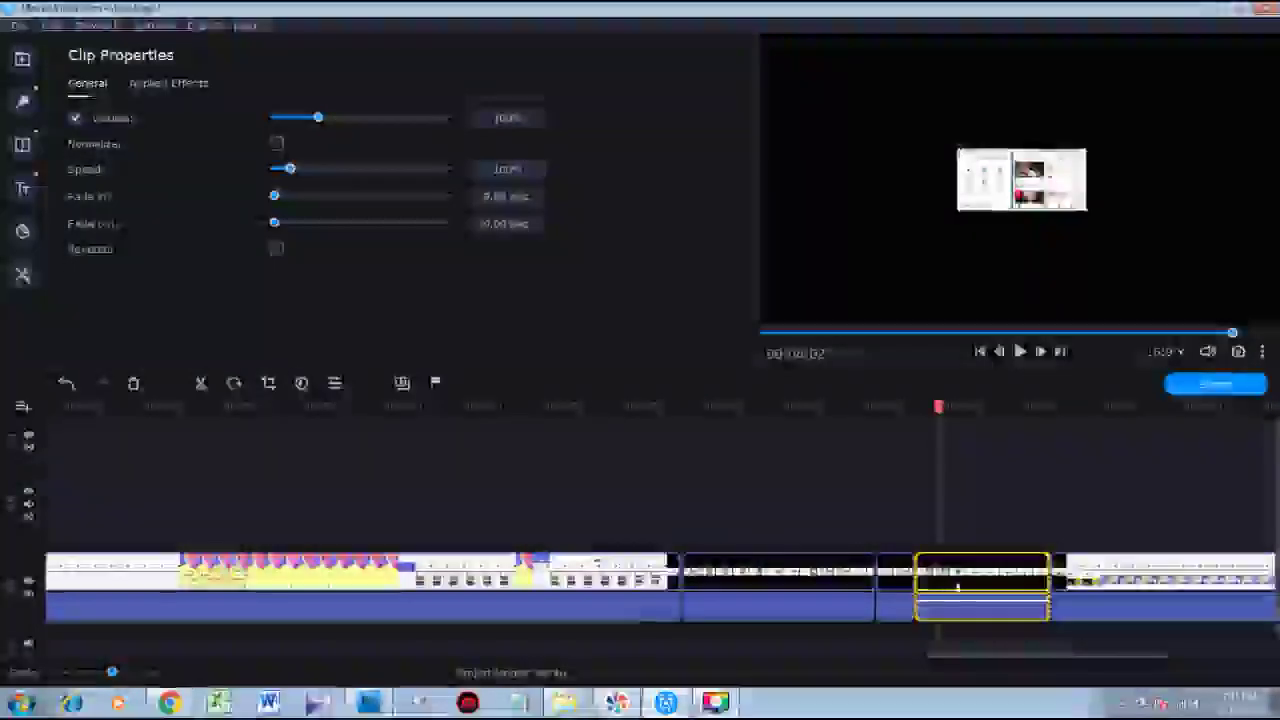
pyautogui.click(863, 585)
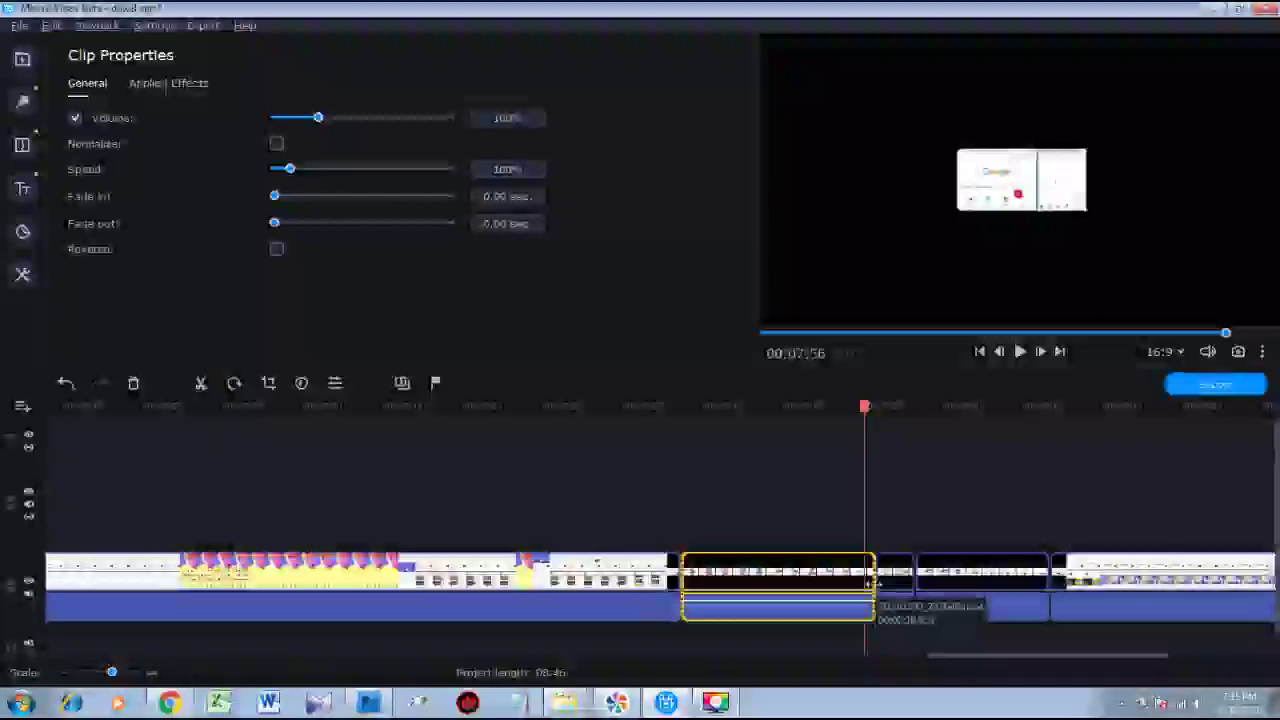
pyautogui.moveTo(873, 582); pyautogui.dragTo(947, 582)
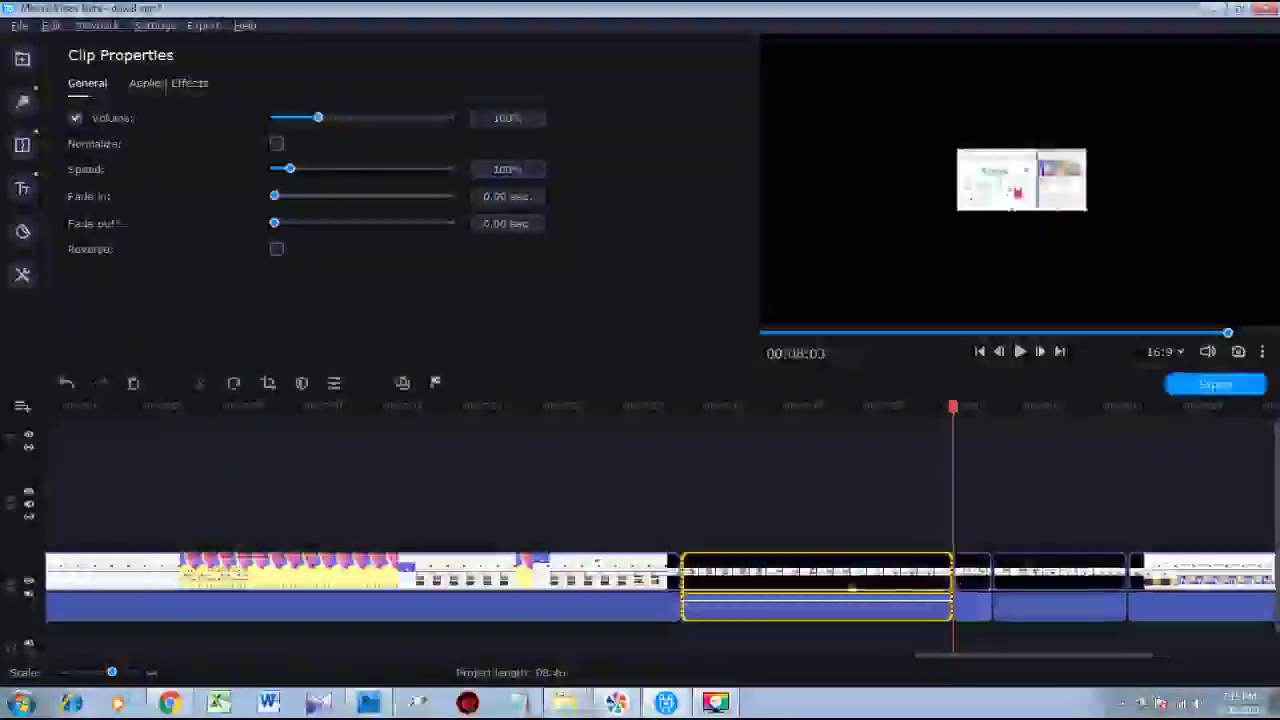
pyautogui.click(869, 588)
pyautogui.click(920, 588)
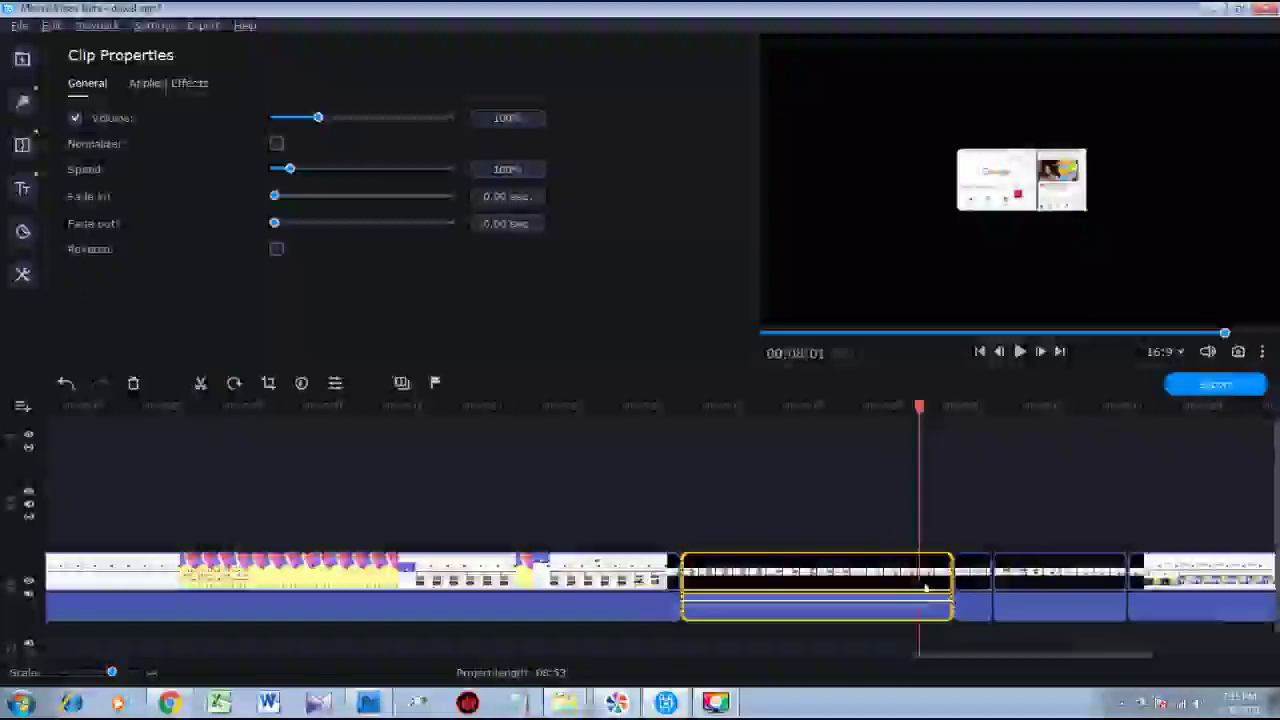
pyautogui.click(939, 588)
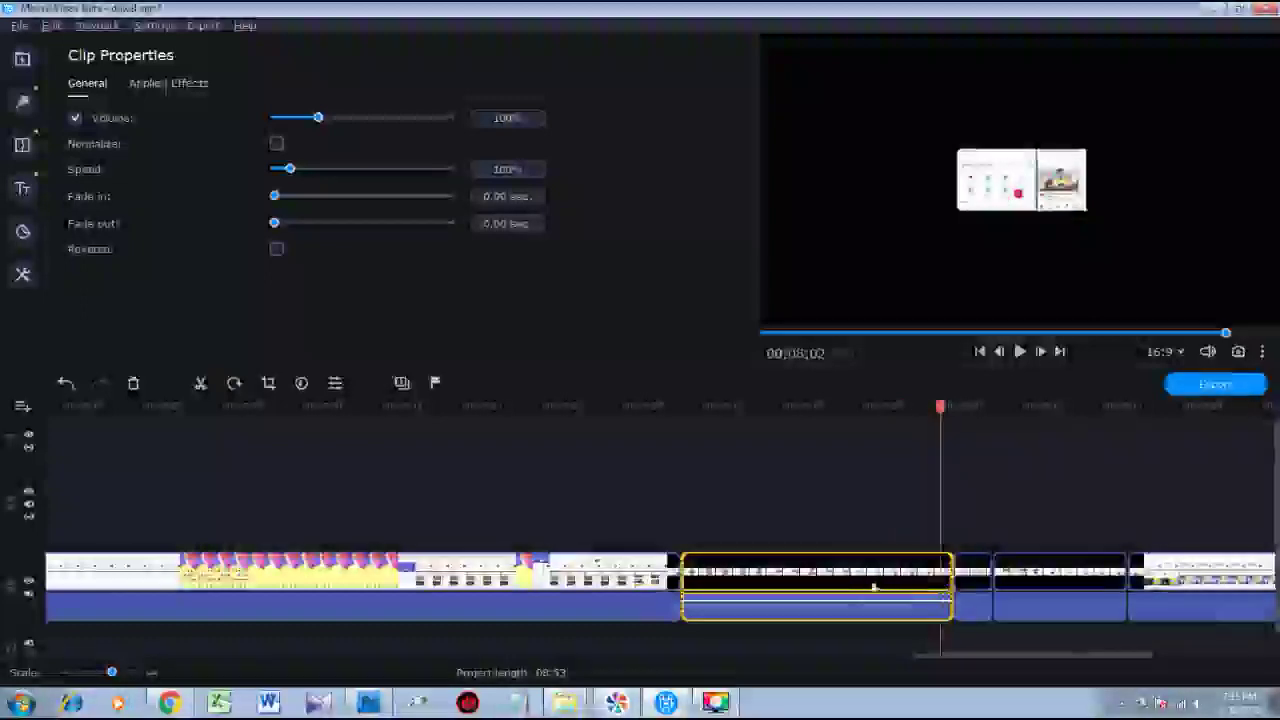
# Move the extended landscape split-screen piece to the overlay track at 2:28 above the talking-head footage and play that section.
pyautogui.moveTo(847, 586); pyautogui.dragTo(861, 503)
pyautogui.click(700, 562)
pyautogui.press('space')
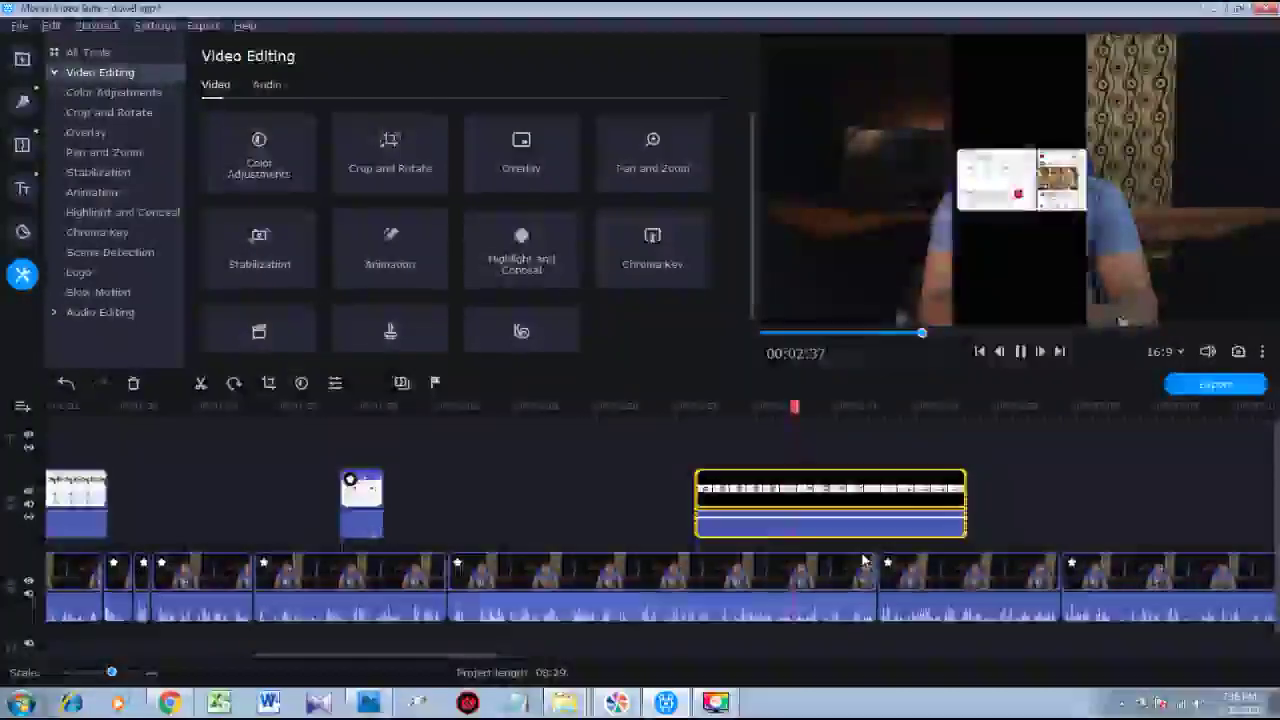
# Crop the black areas off the split-screen overlay, make it a picture-in-picture inset and enlarge it beside the speaker.
pyautogui.click(845, 500)
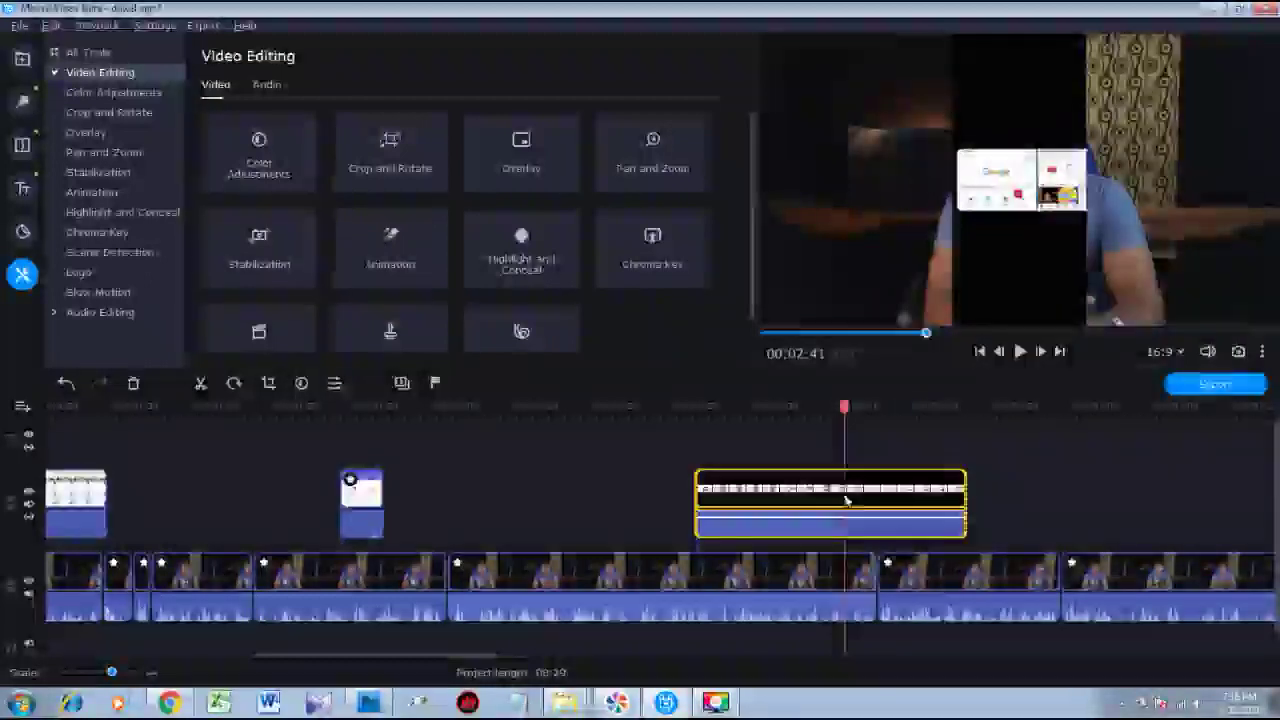
pyautogui.click(390, 155)
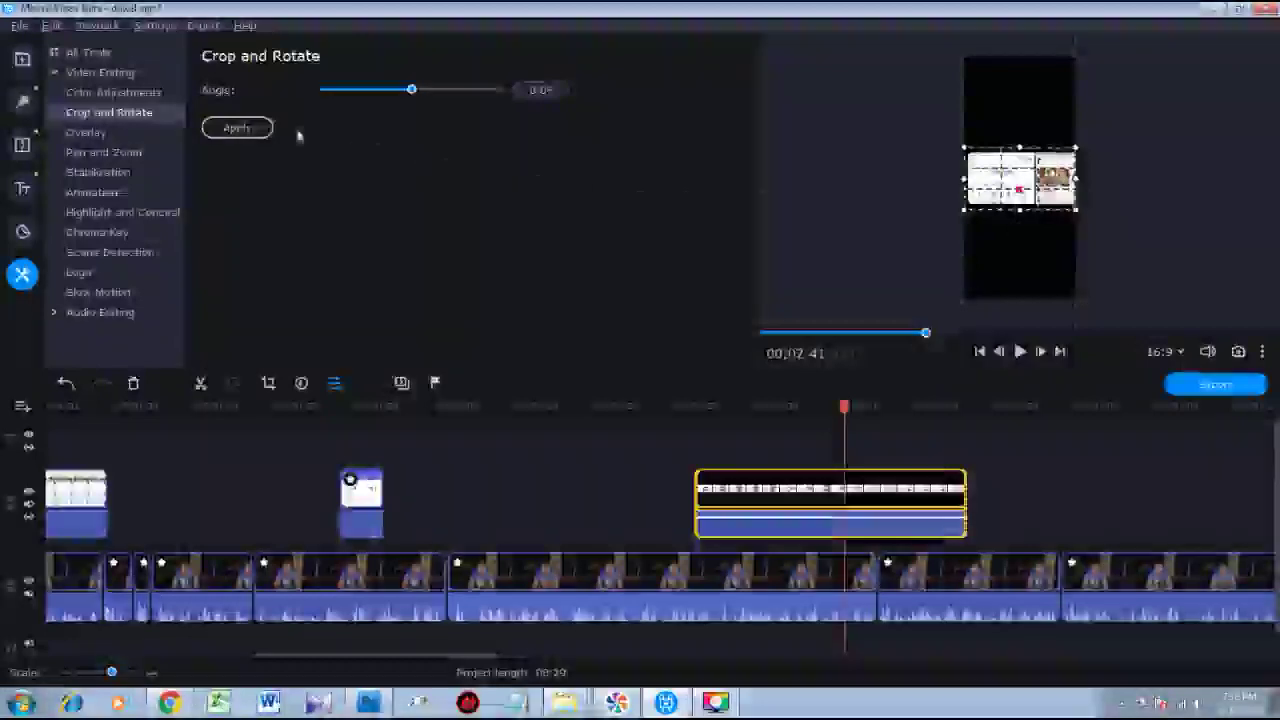
pyautogui.click(258, 133)
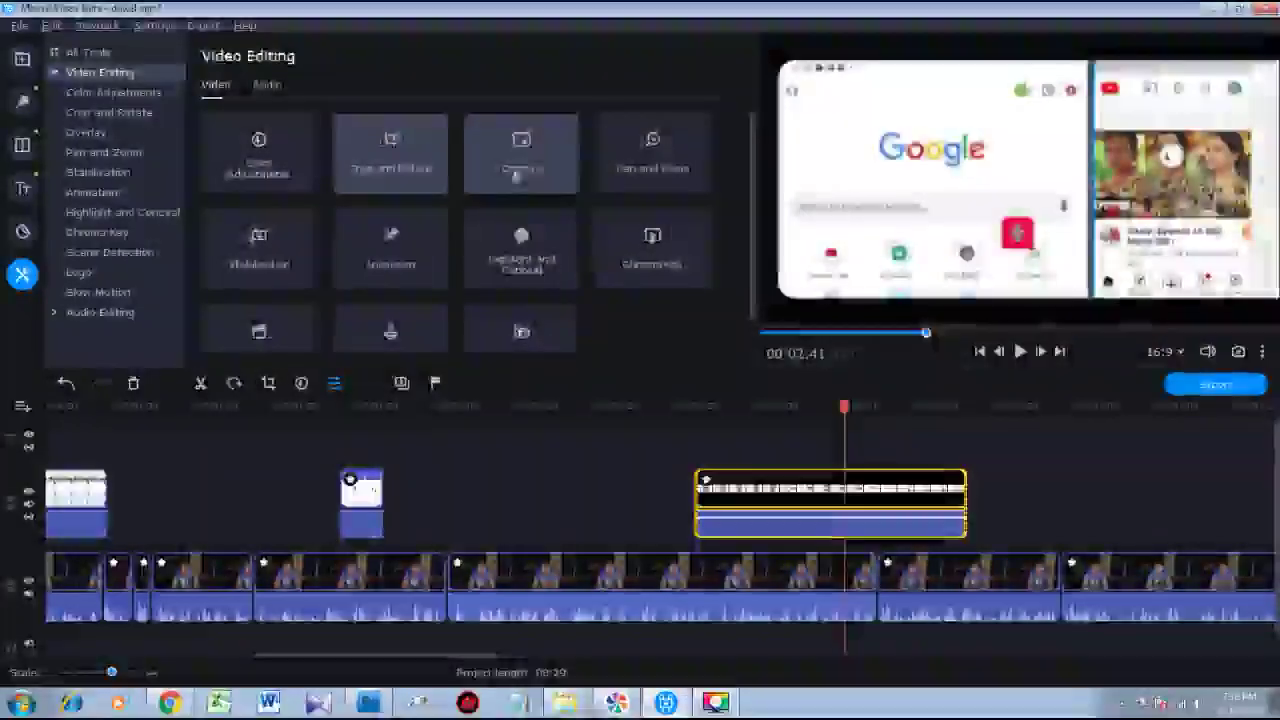
pyautogui.click(517, 176)
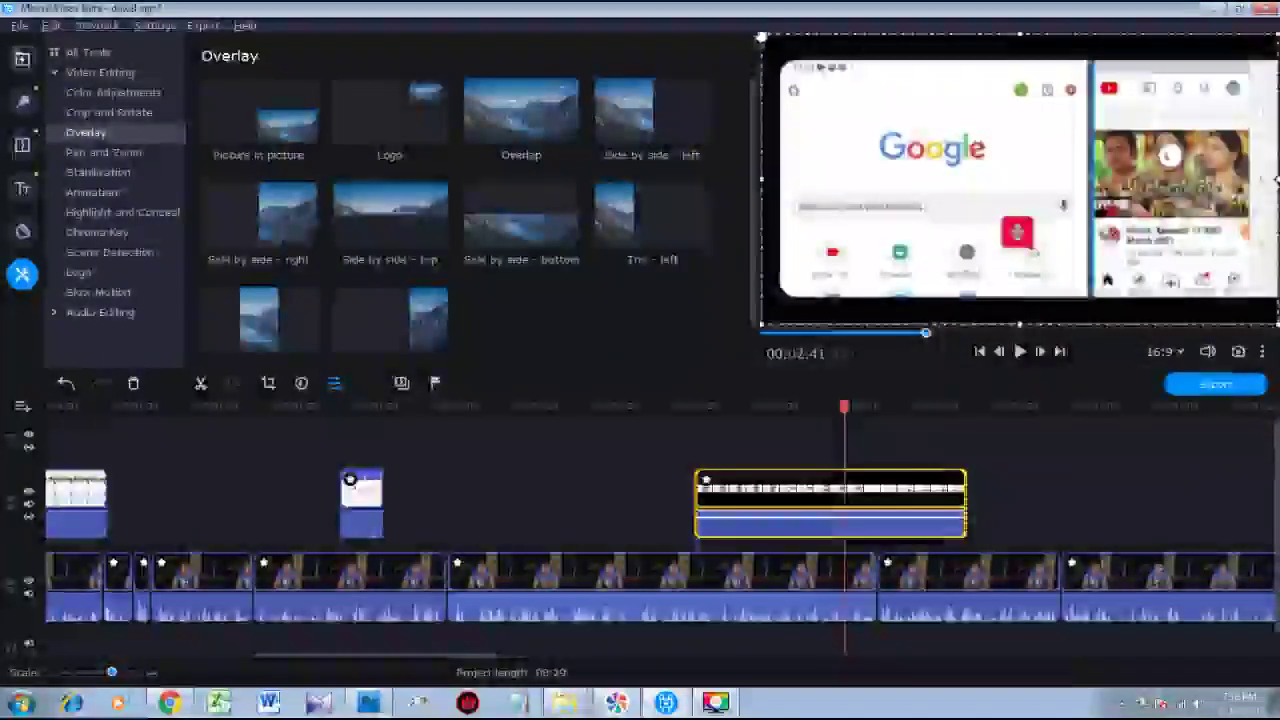
pyautogui.click(258, 118)
pyautogui.moveTo(1167, 262); pyautogui.dragTo(906, 178)
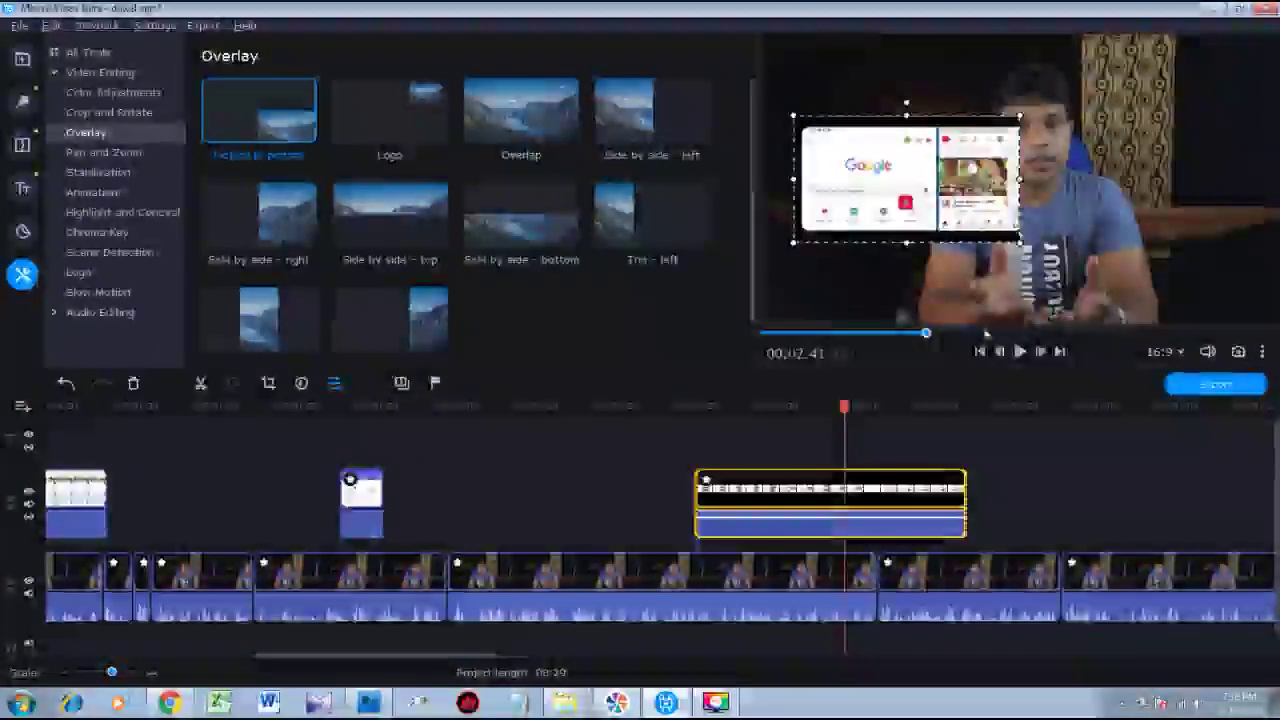
# Split the talking-head clip at 2:28, where the split-screen inset begins.
pyautogui.click(730, 586)
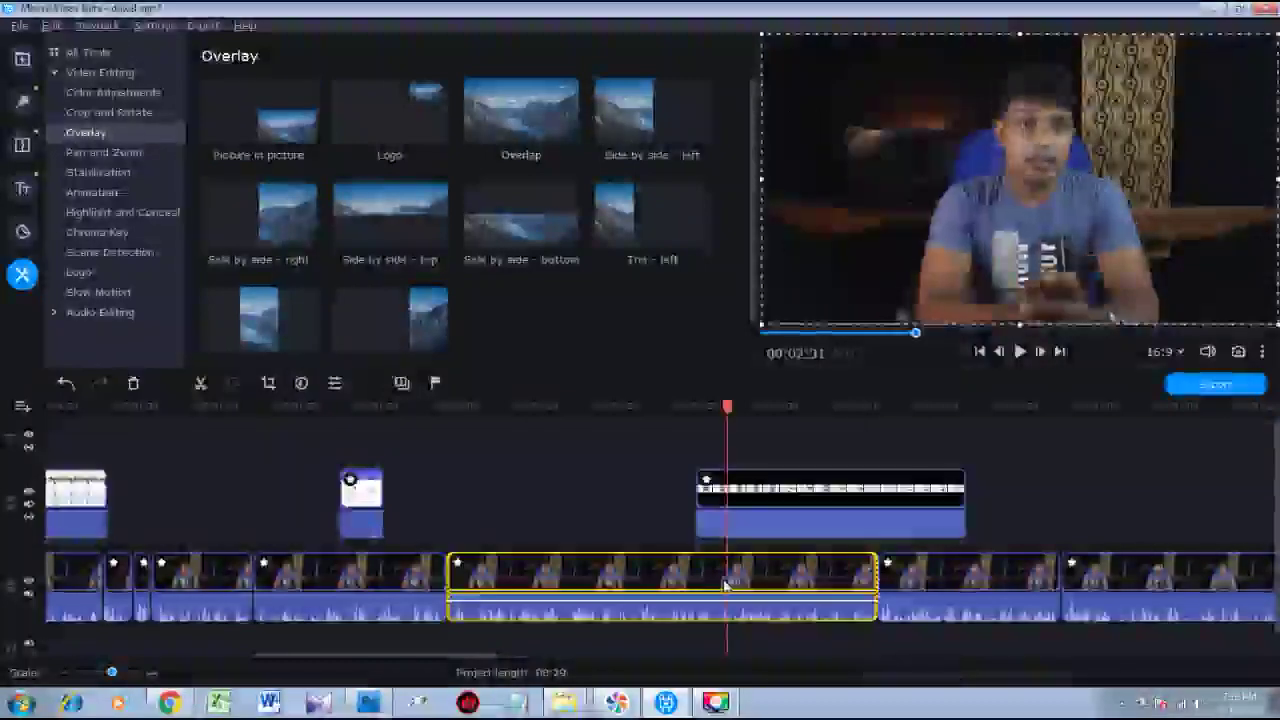
pyautogui.moveTo(727, 407); pyautogui.dragTo(697, 408)
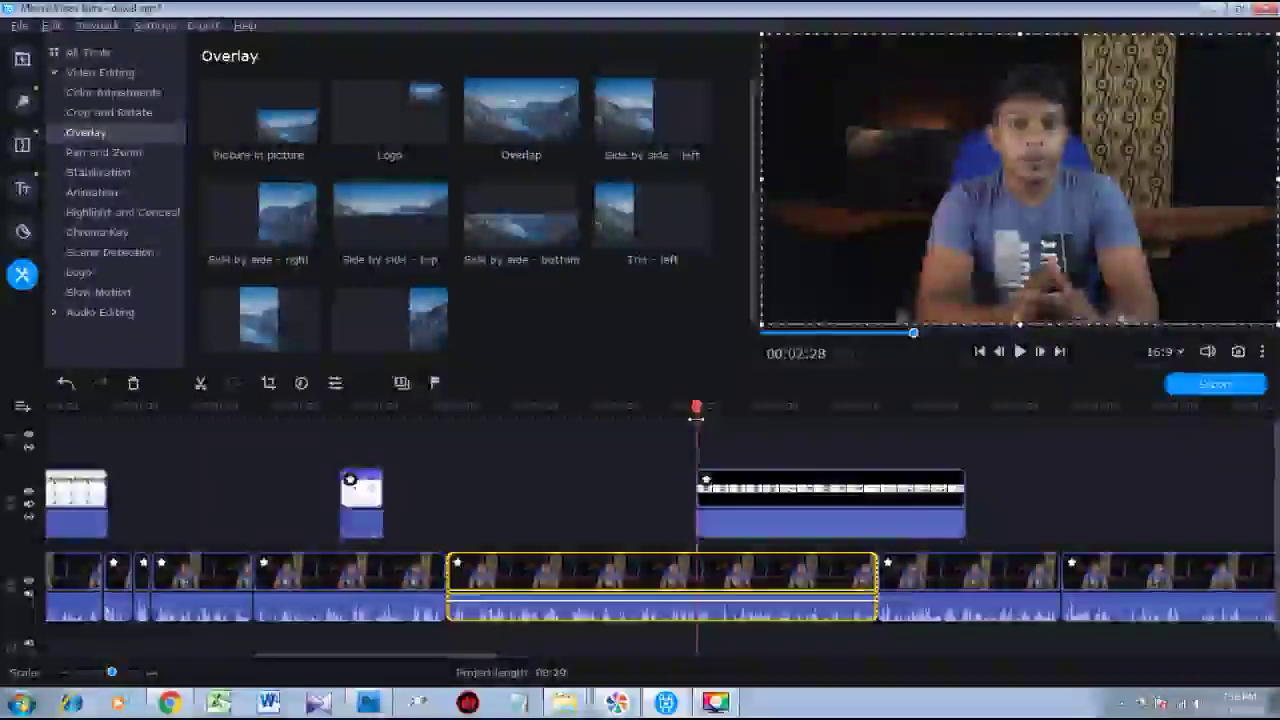
pyautogui.click(200, 383)
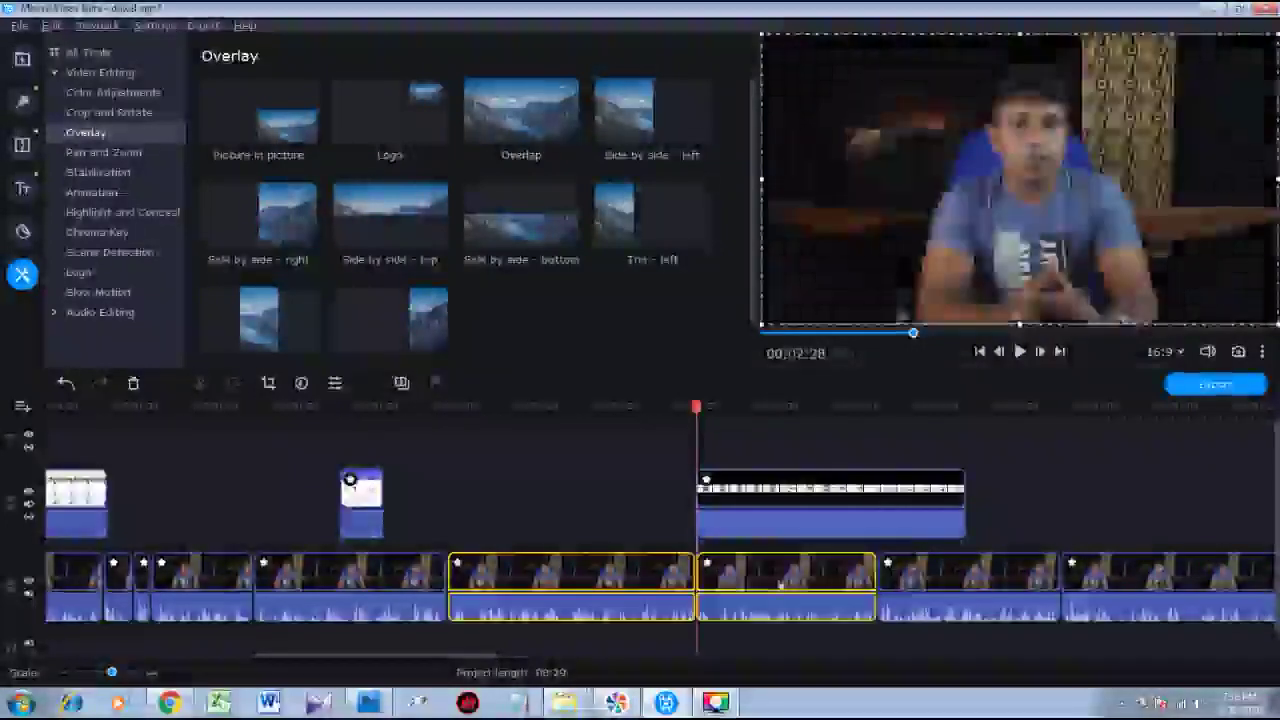
# Crop the talking-head piece after the 2:28 cut tighter, shifting the framing so the speaker clears the inset.
pyautogui.click(779, 587)
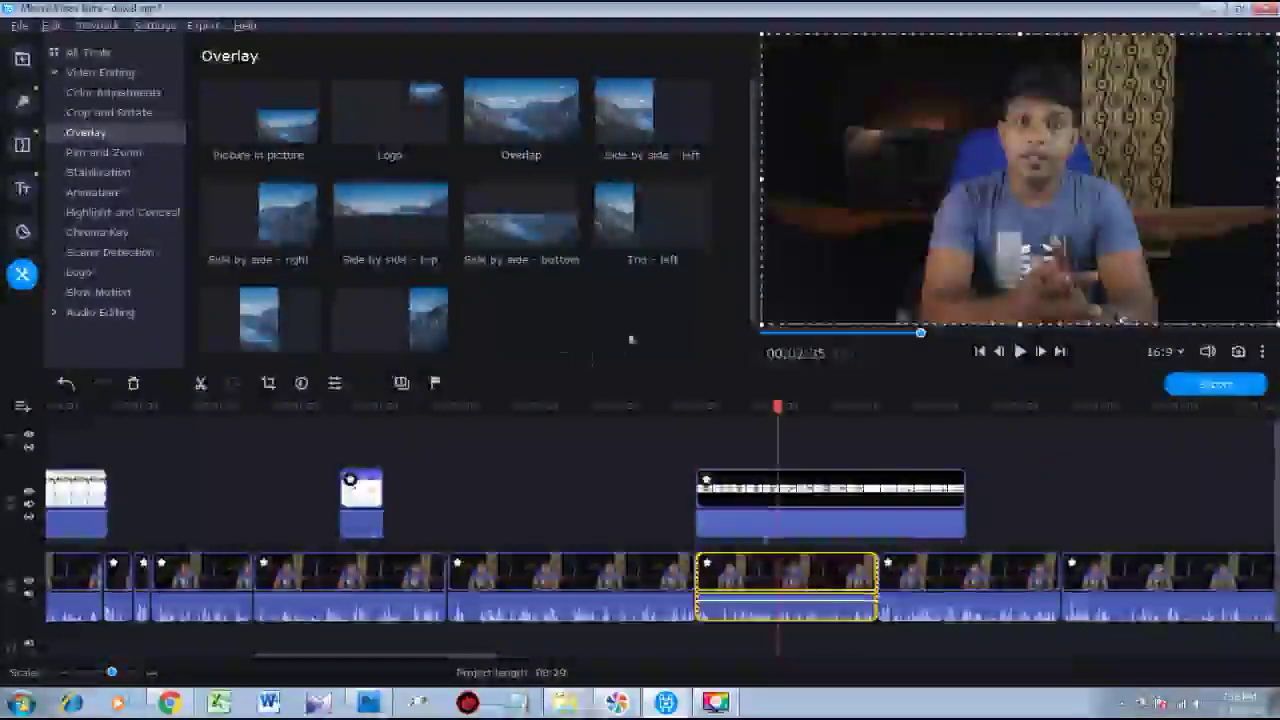
pyautogui.click(108, 112)
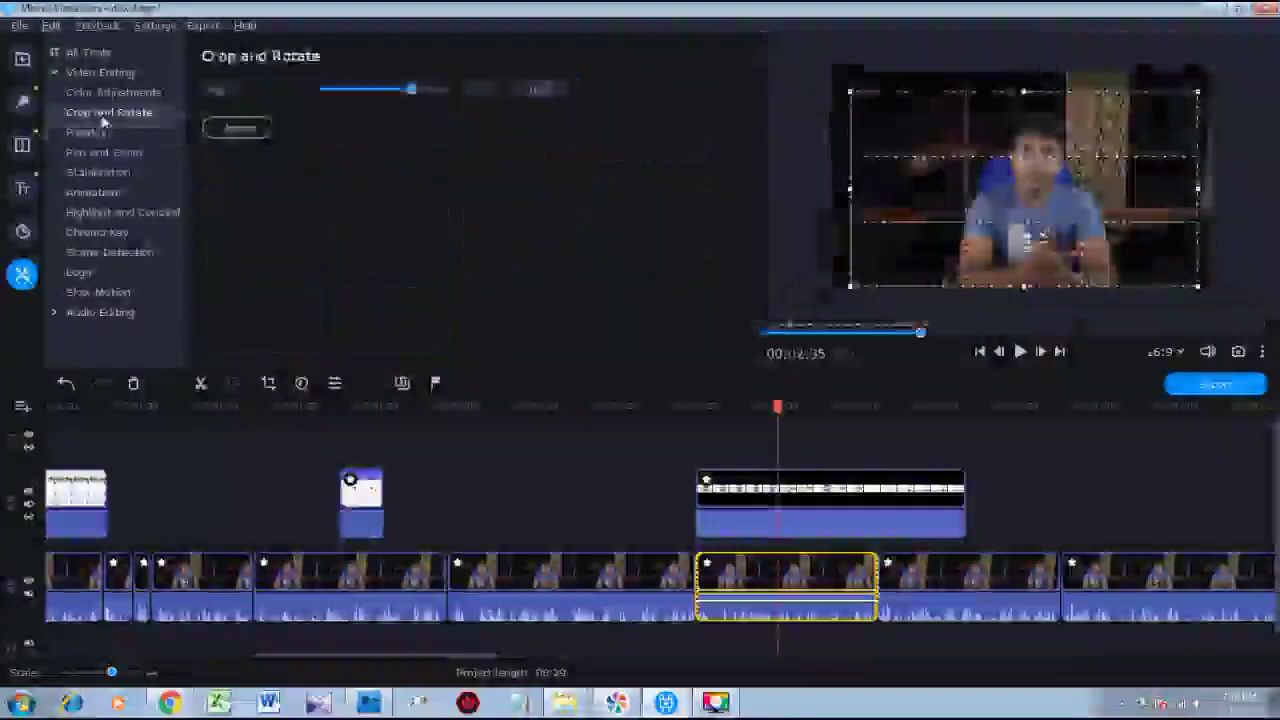
pyautogui.click(113, 92)
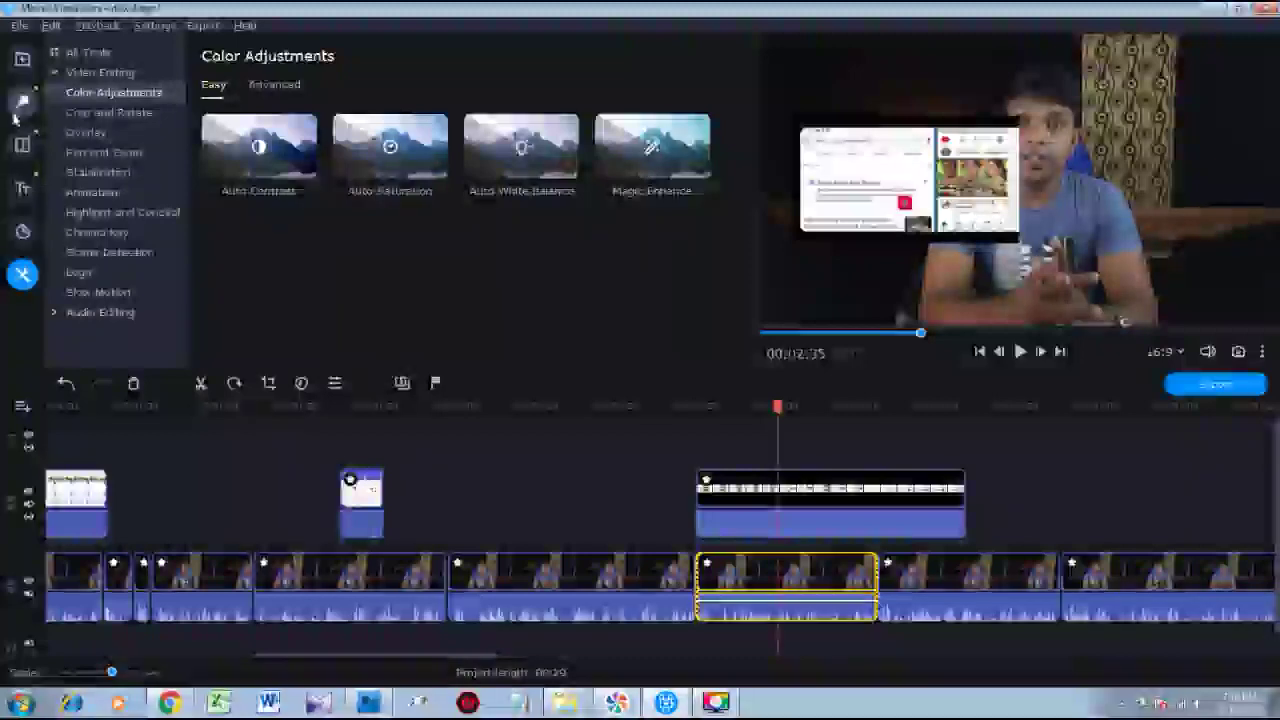
pyautogui.click(87, 52)
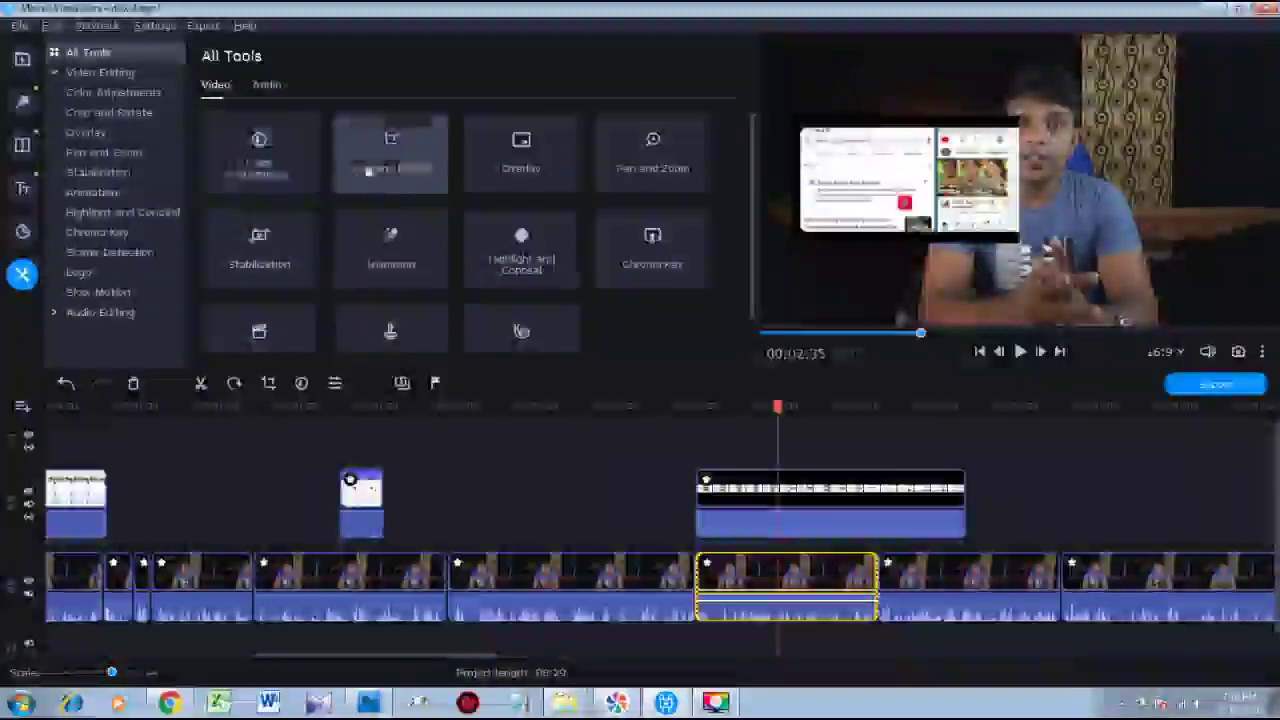
pyautogui.click(403, 163)
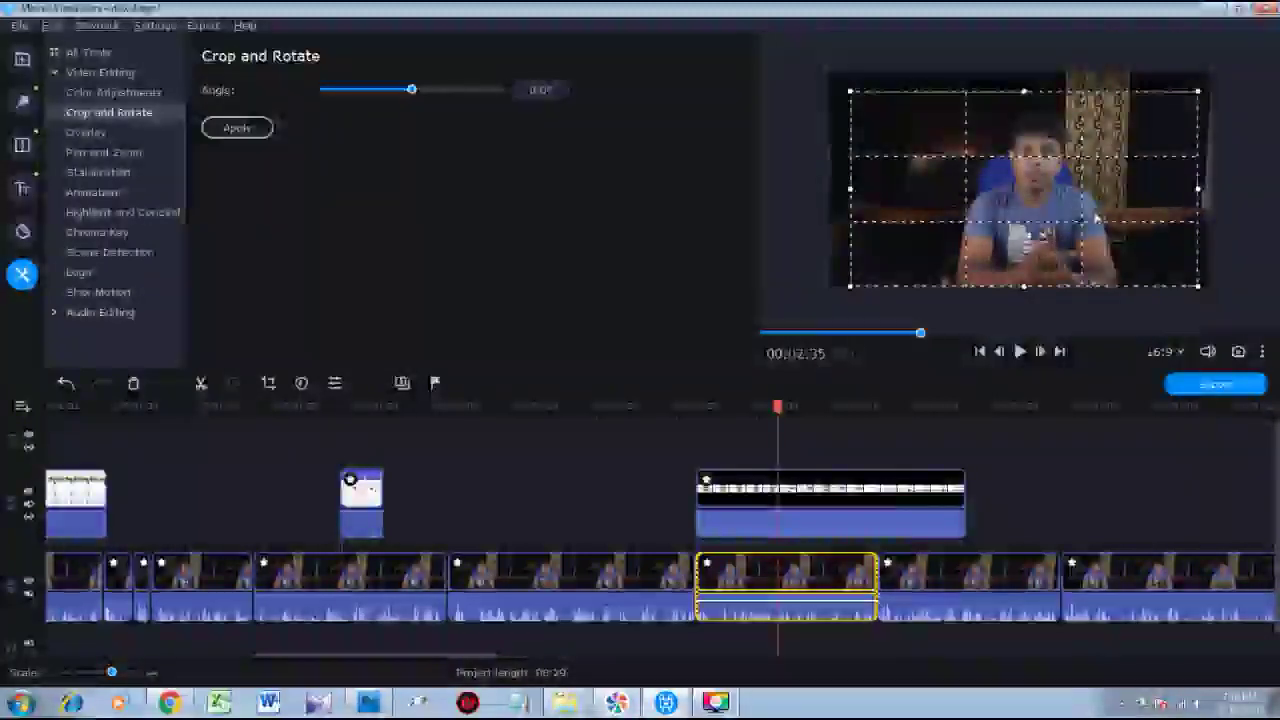
pyautogui.moveTo(851, 283); pyautogui.dragTo(903, 254)
pyautogui.moveTo(1085, 194); pyautogui.dragTo(1021, 200)
pyautogui.click(258, 130)
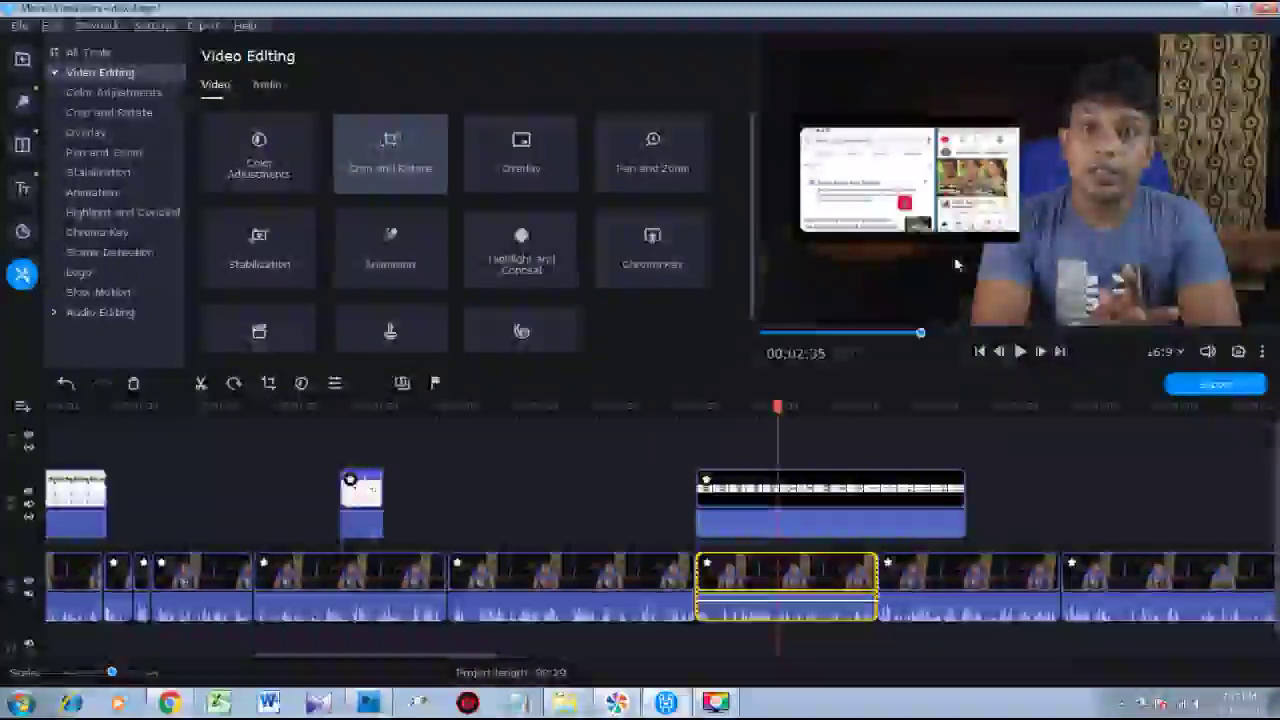
# Play the inset section, trim the inset's start up to about 2:32 and move it back to begin at 2:28.
pyautogui.press('space')
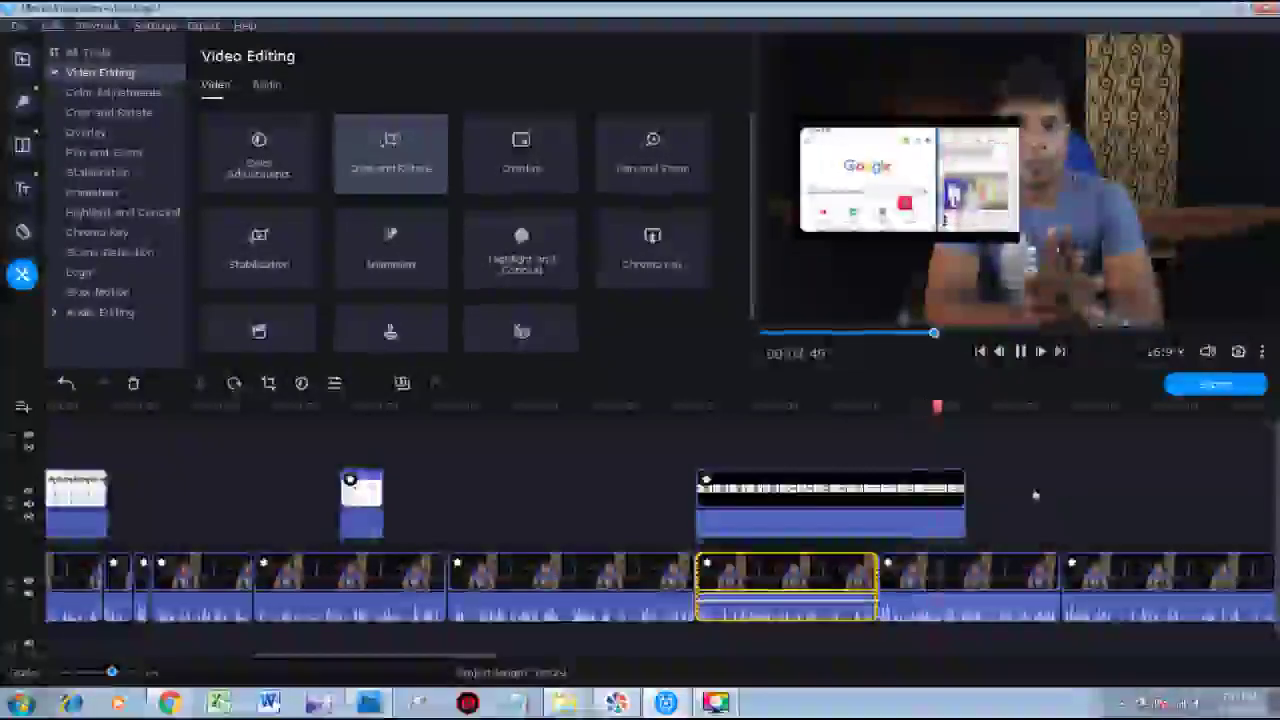
pyautogui.press('space')
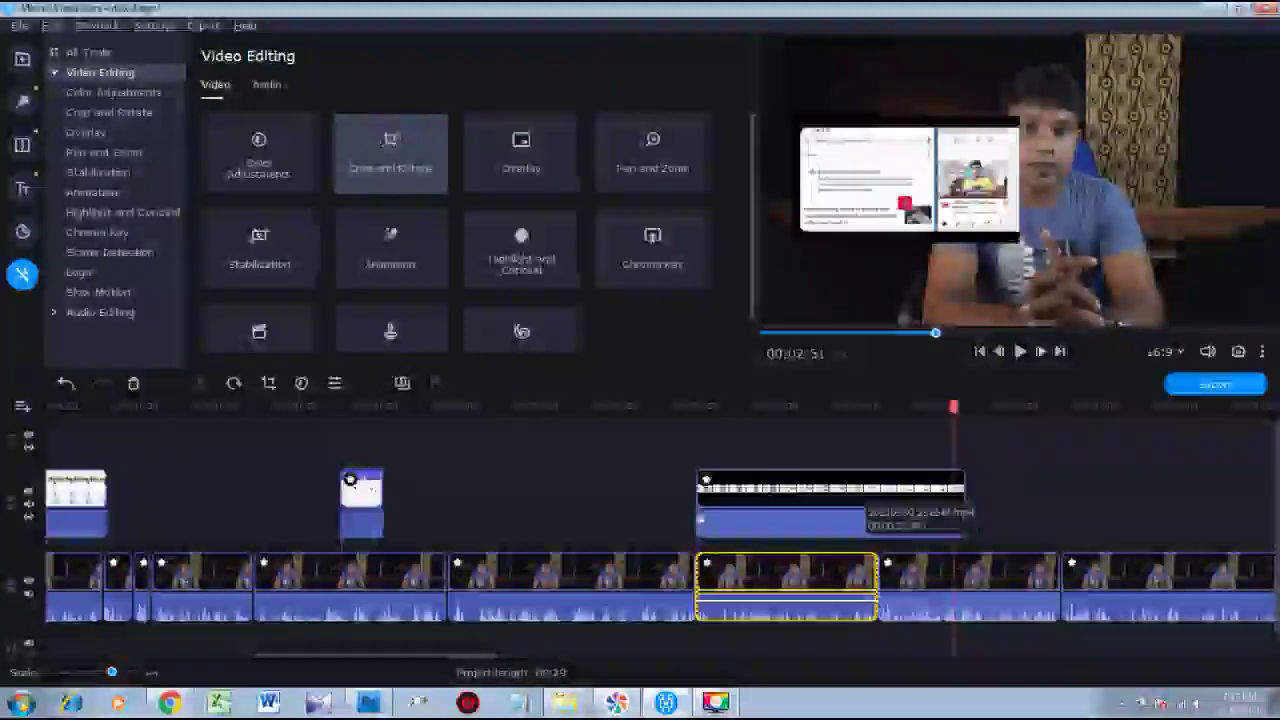
pyautogui.click(726, 496)
pyautogui.moveTo(697, 492); pyautogui.dragTo(740, 494)
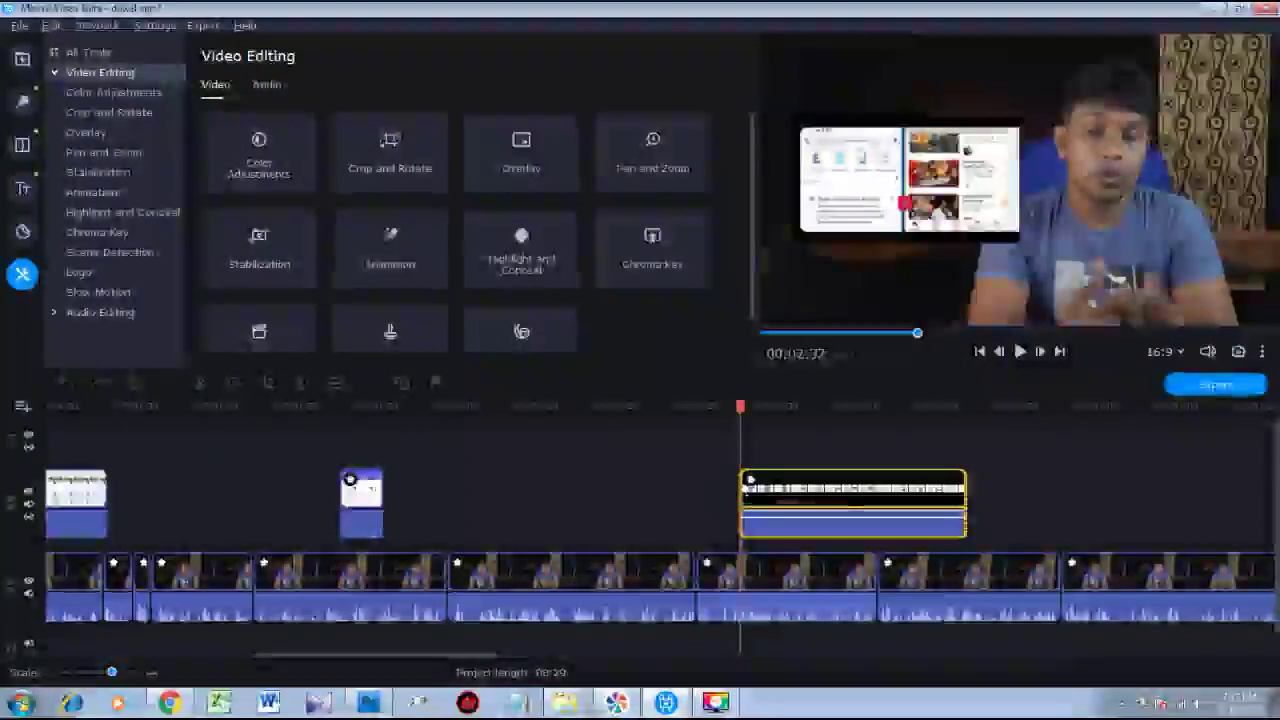
pyautogui.moveTo(845, 507); pyautogui.dragTo(802, 507)
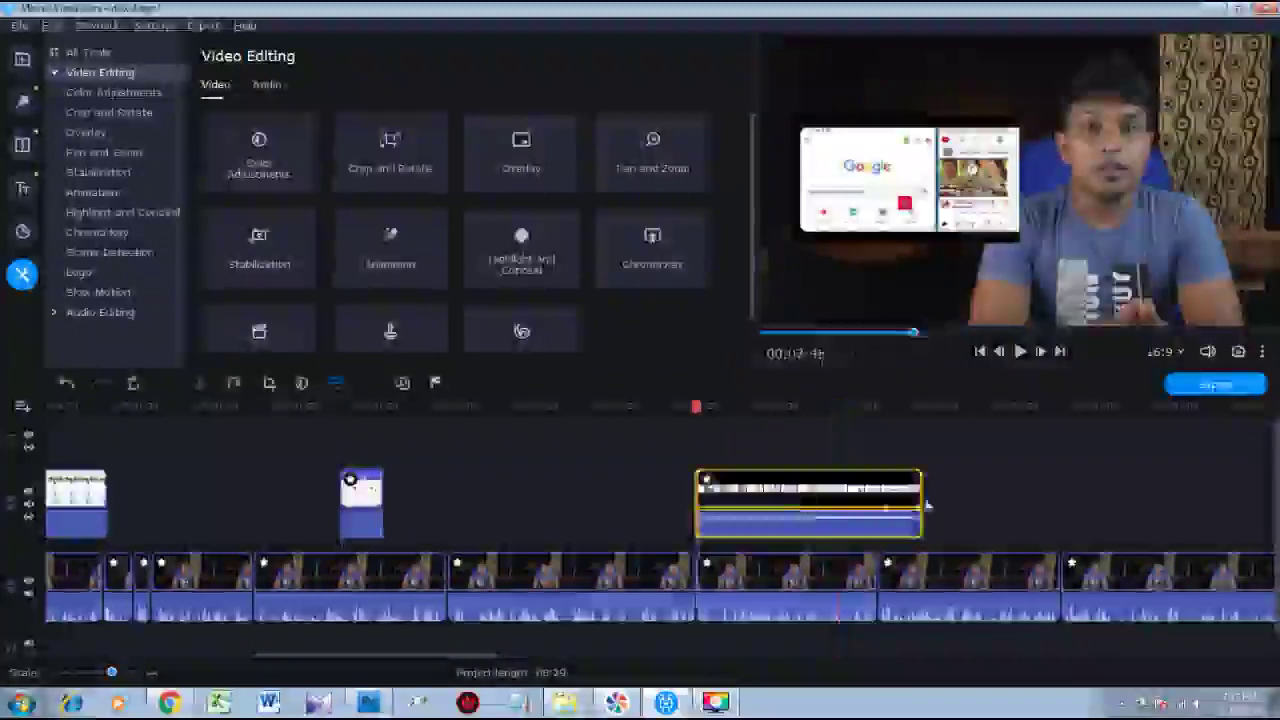
# Shorten the inset's end to the talking-head cut at 2:44 and play the footage that follows.
pyautogui.moveTo(927, 505); pyautogui.dragTo(878, 497)
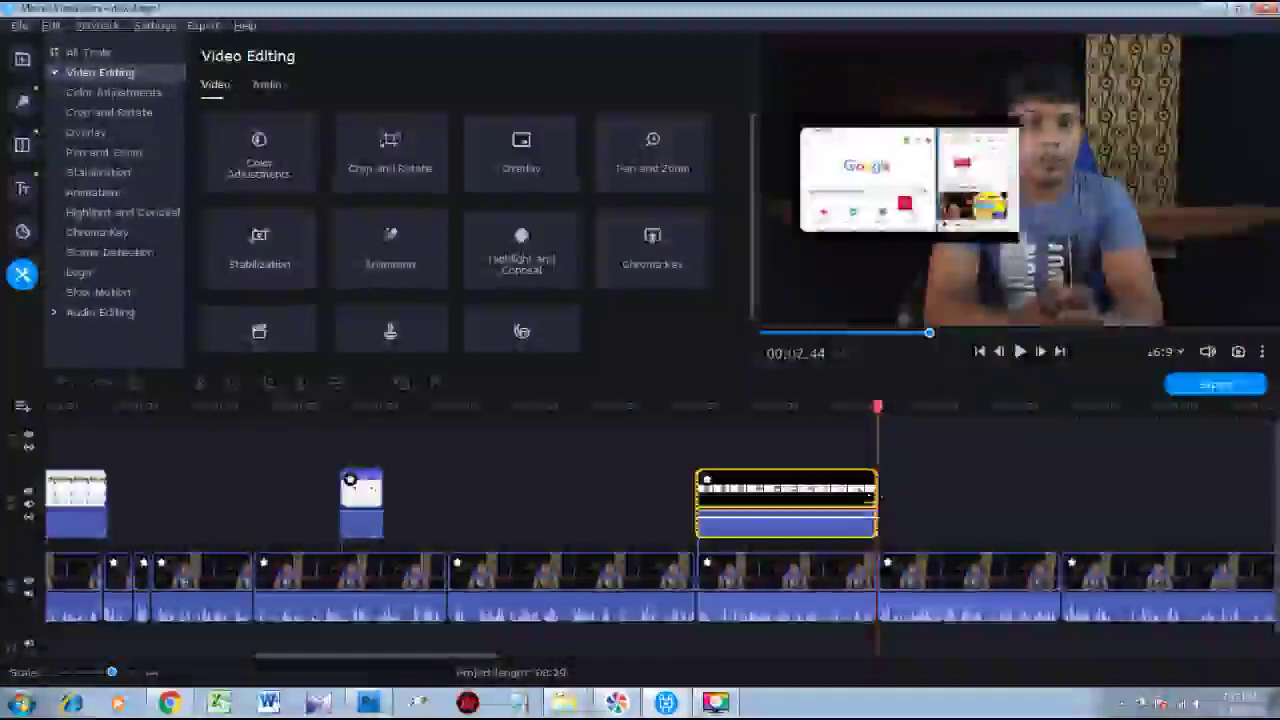
pyautogui.press('space')
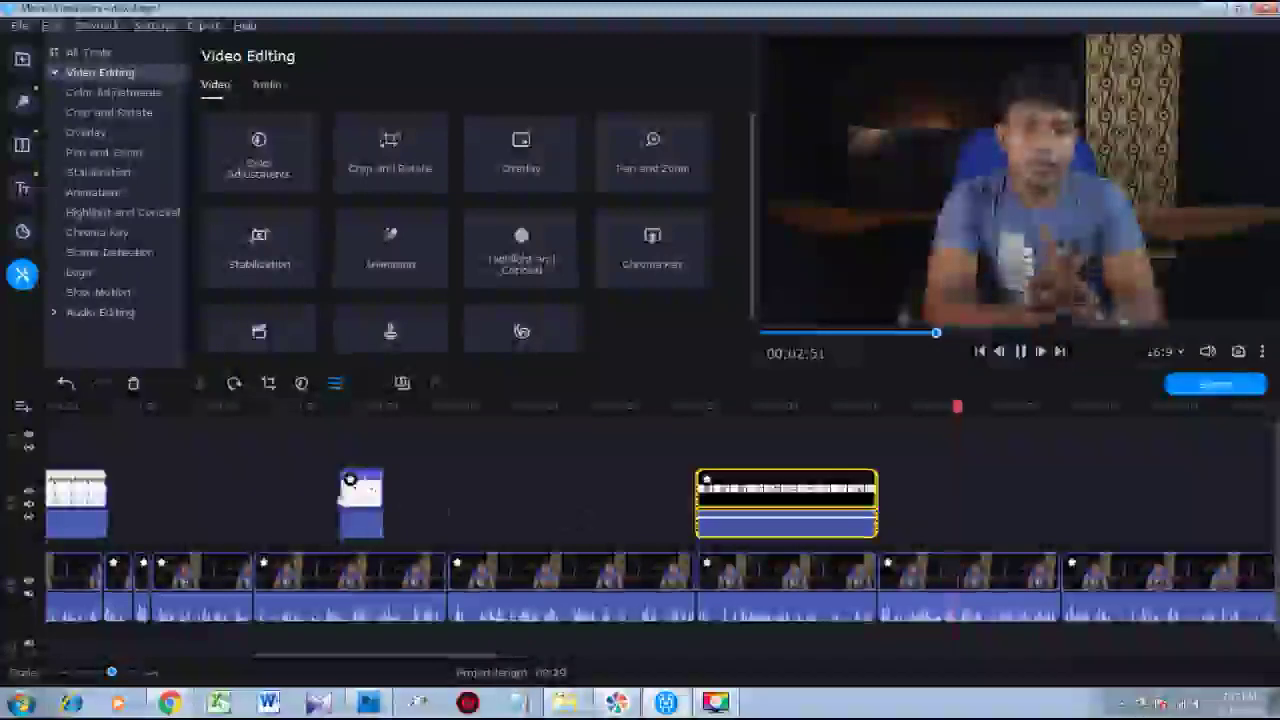
pyautogui.press('space')
# Review the unused phone recordings at the project's end, from the final clip back into the long split-screen clip around 6:48.
pyautogui.hscroll(5, 900, 540)
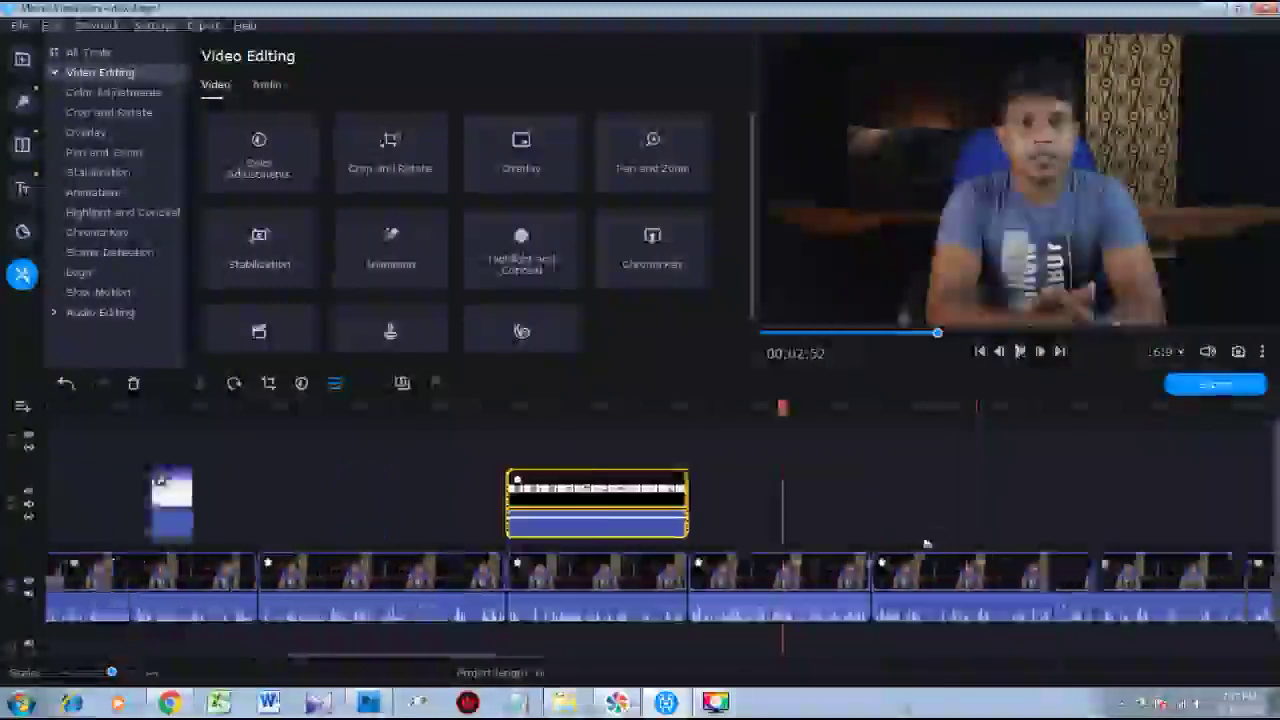
pyautogui.hscroll(10, 806, 550)
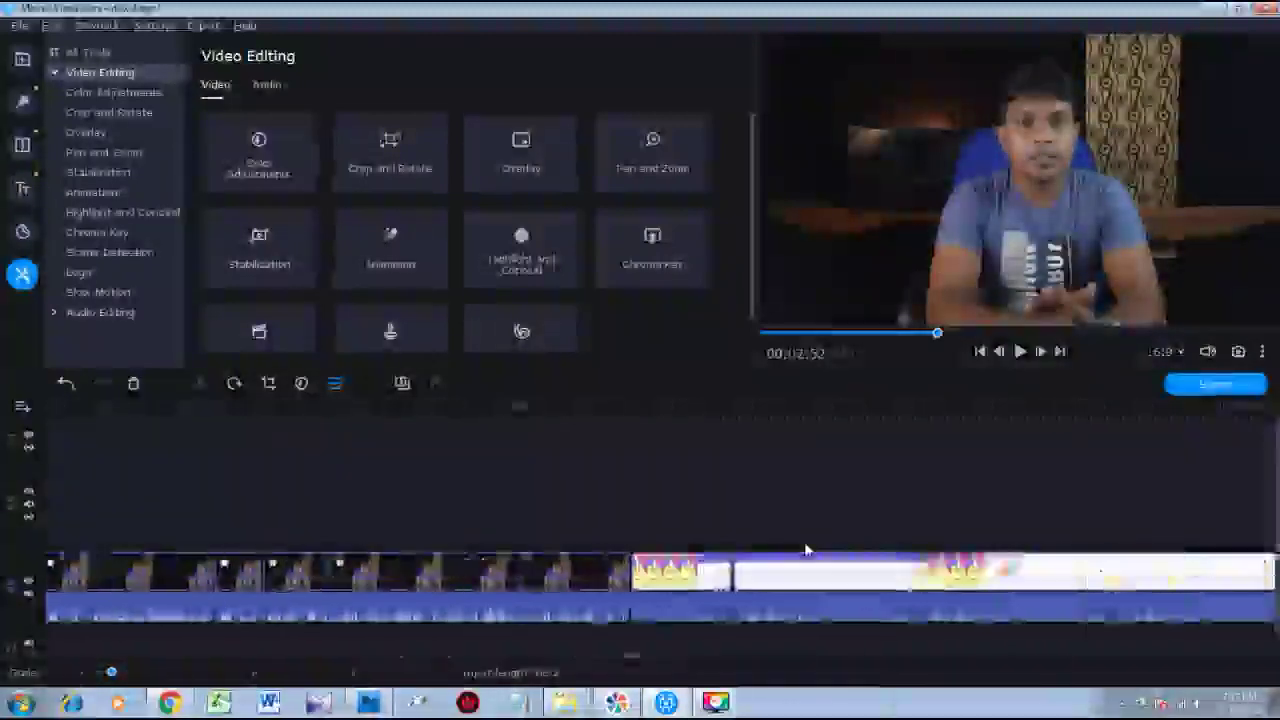
pyautogui.hscroll(3, 807, 549)
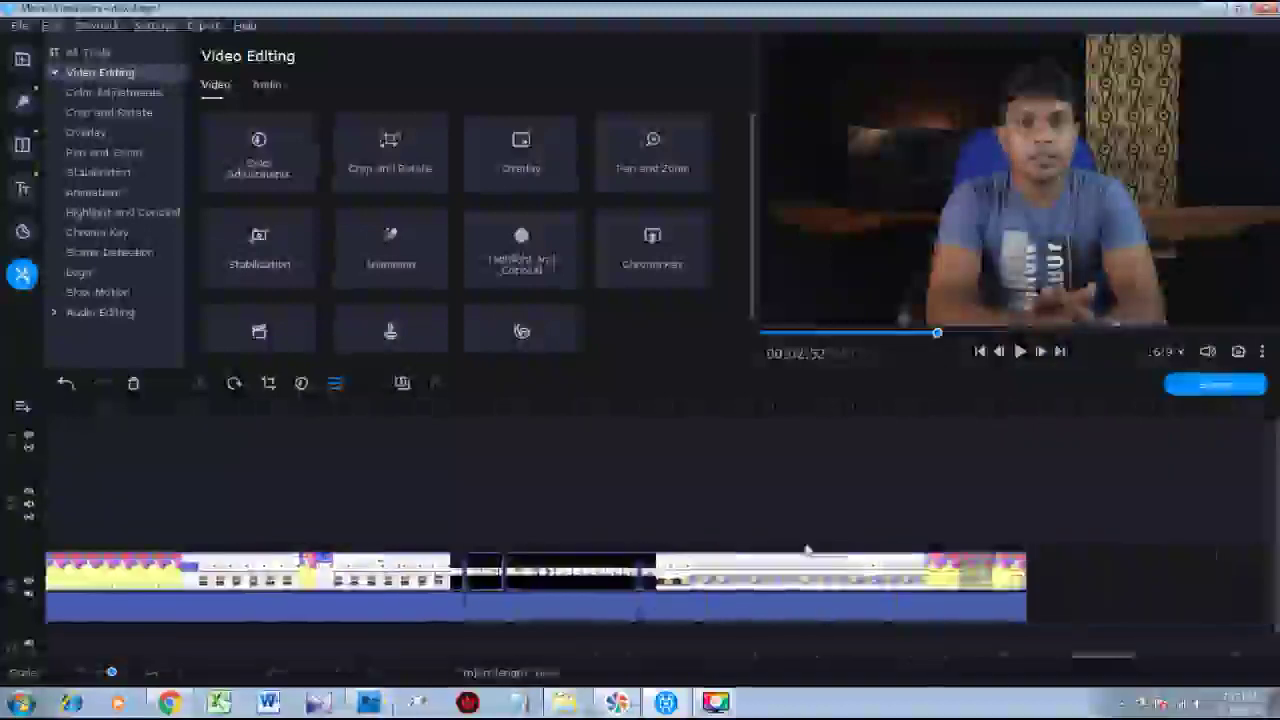
pyautogui.click(809, 556)
pyautogui.moveTo(810, 406); pyautogui.dragTo(843, 406)
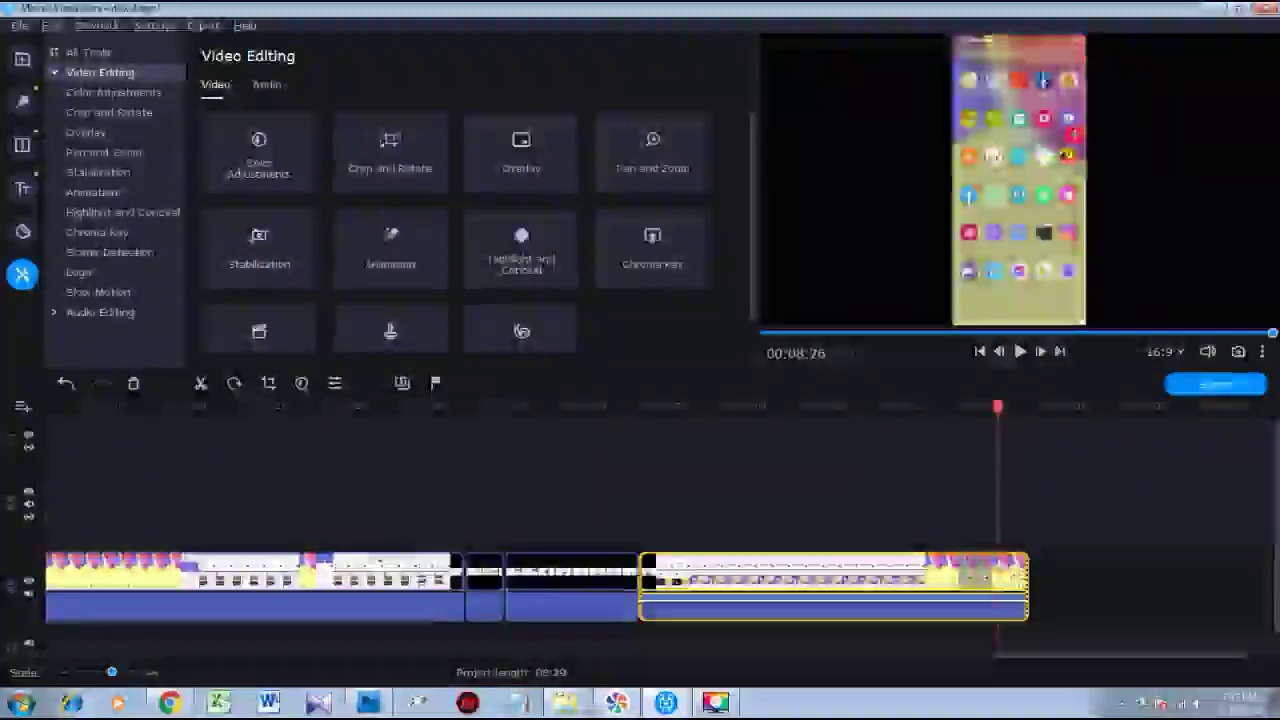
pyautogui.click(846, 570)
pyautogui.click(874, 571)
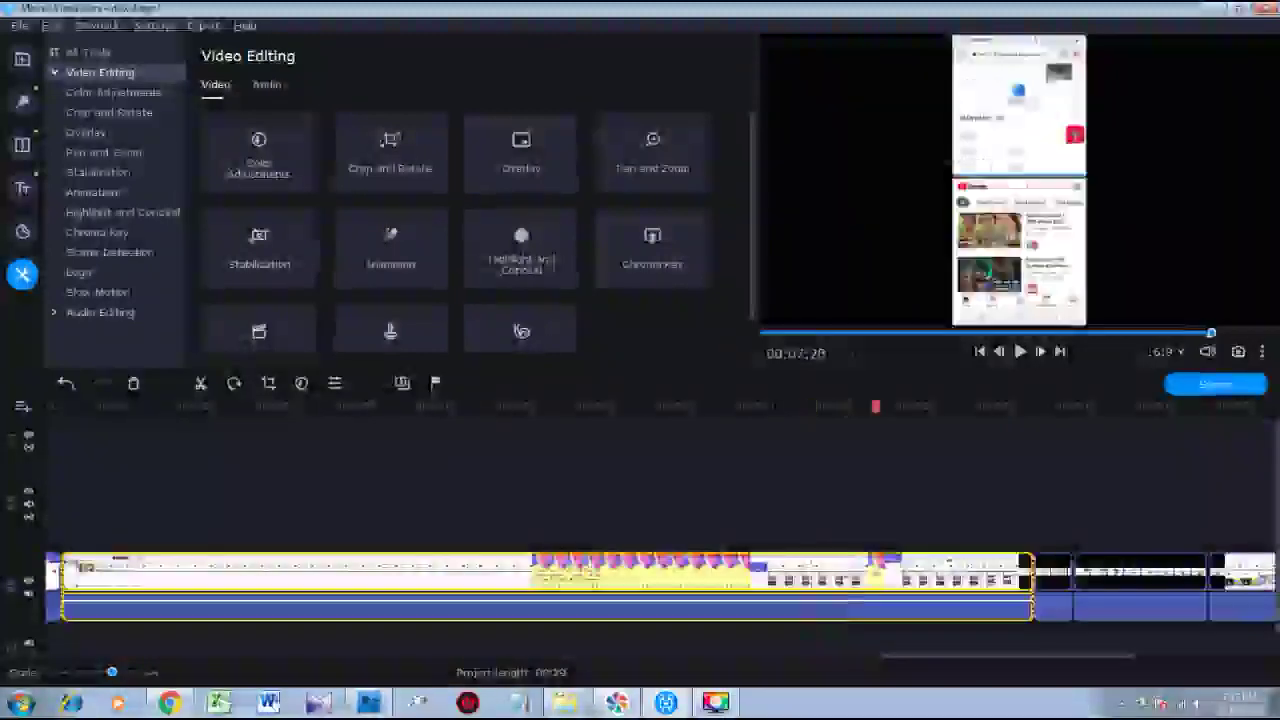
pyautogui.click(649, 572)
pyautogui.click(516, 572)
pyautogui.click(449, 565)
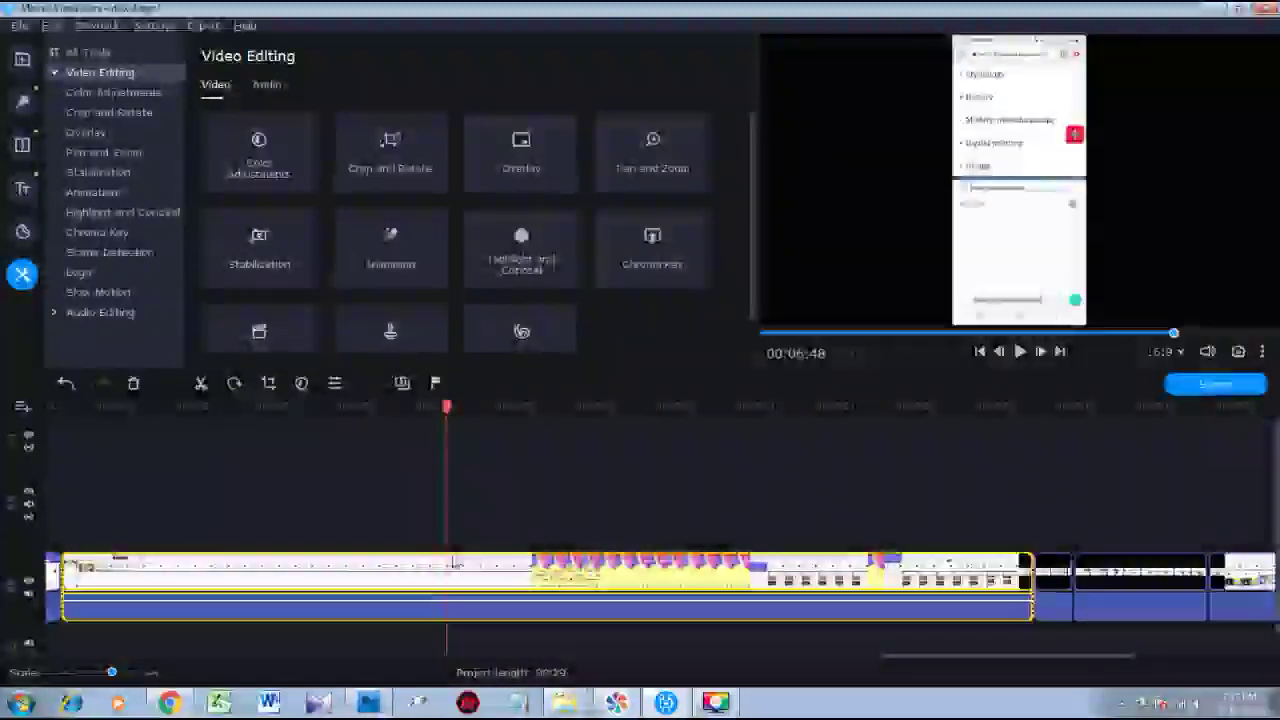
# Examine the split-screen footage following the 6:15 cut up to about 6:50 for usable cutaway material.
pyautogui.scroll(3, 451, 565)
pyautogui.scroll(1, 451, 565)
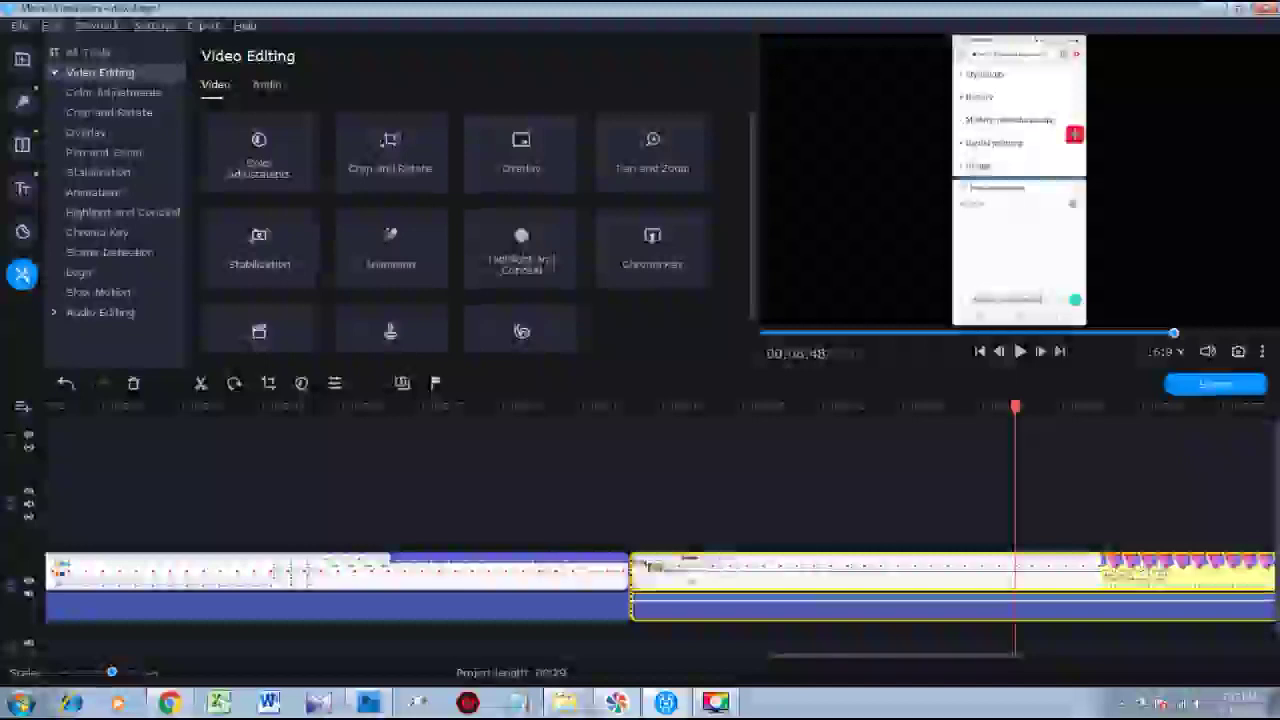
pyautogui.click(740, 568)
pyautogui.click(777, 568)
pyautogui.click(808, 568)
pyautogui.click(855, 568)
pyautogui.click(873, 568)
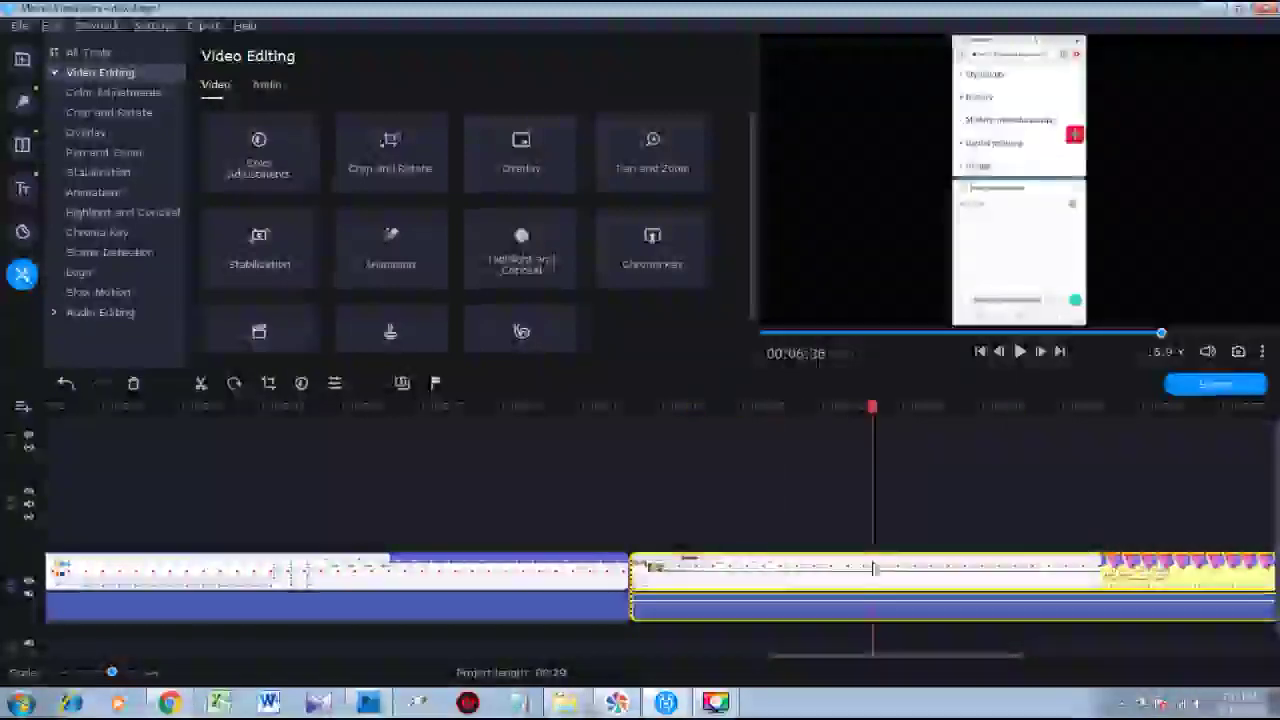
pyautogui.click(933, 568)
pyautogui.click(1017, 567)
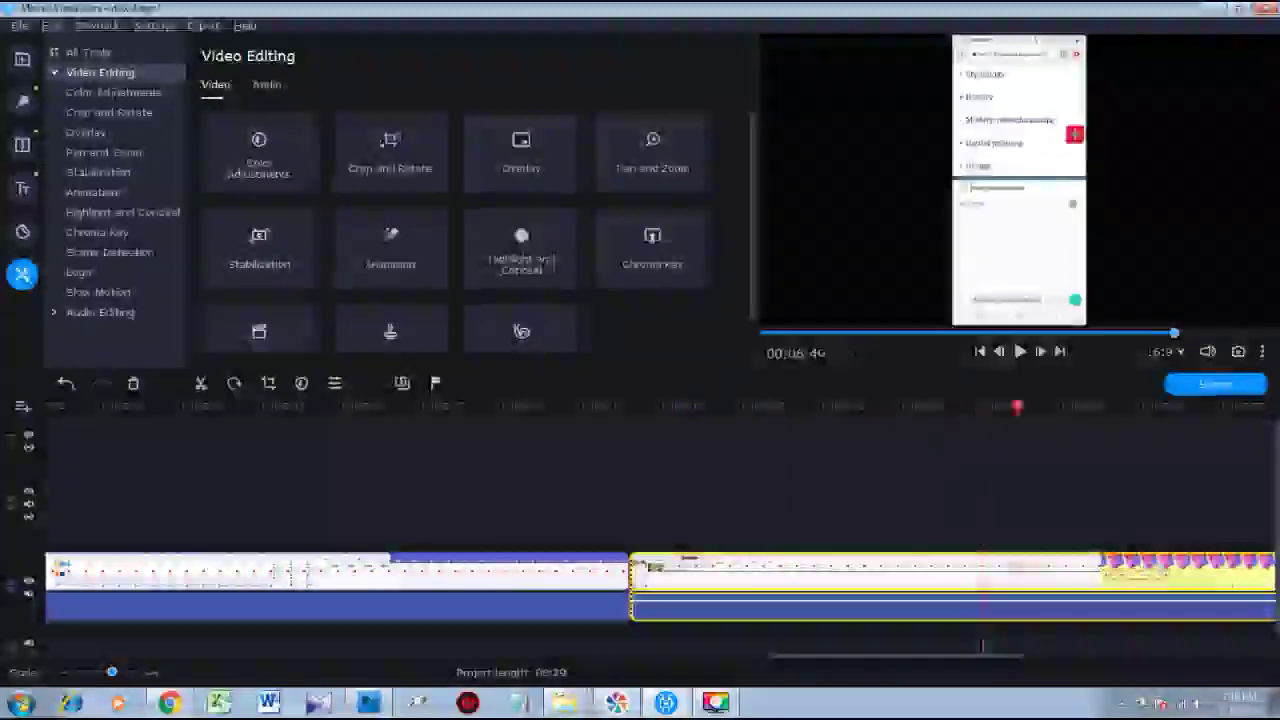
pyautogui.click(1044, 567)
# Look through the single-app phone recording before the 6:15 cut, moving back past 5:46, for the next cutaway.
pyautogui.click(368, 568)
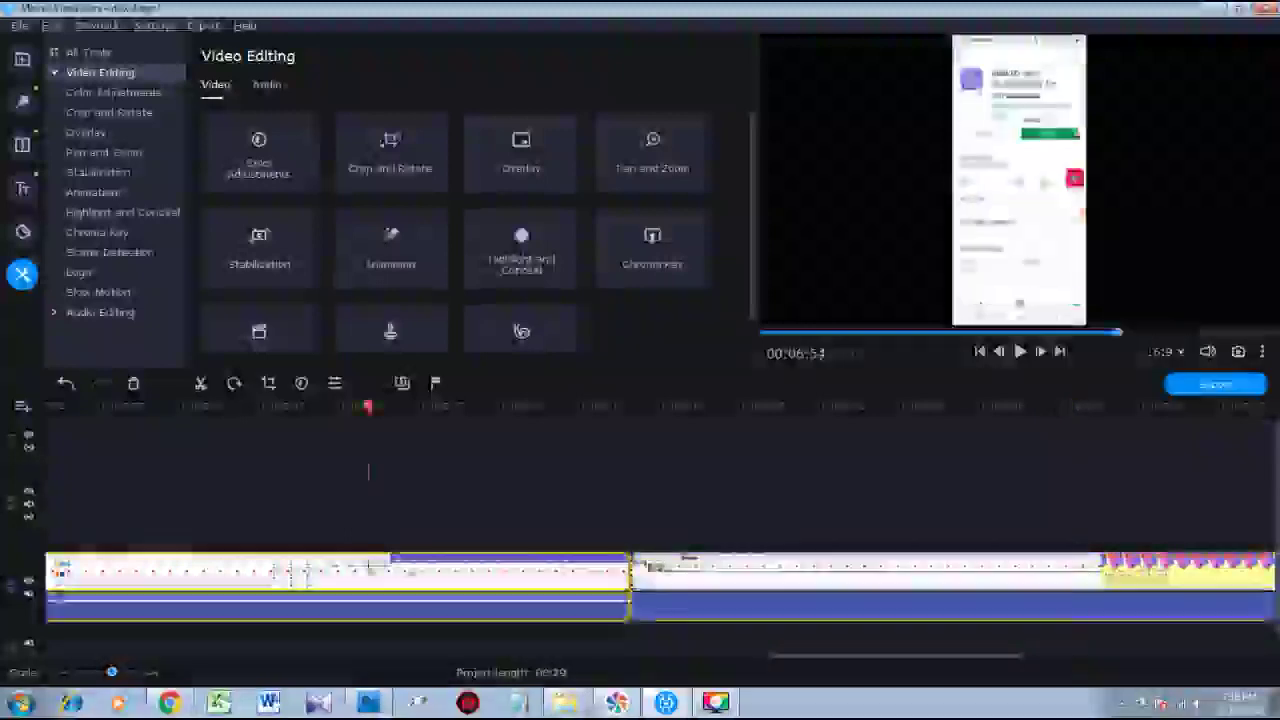
pyautogui.click(414, 568)
pyautogui.click(443, 570)
pyautogui.click(302, 569)
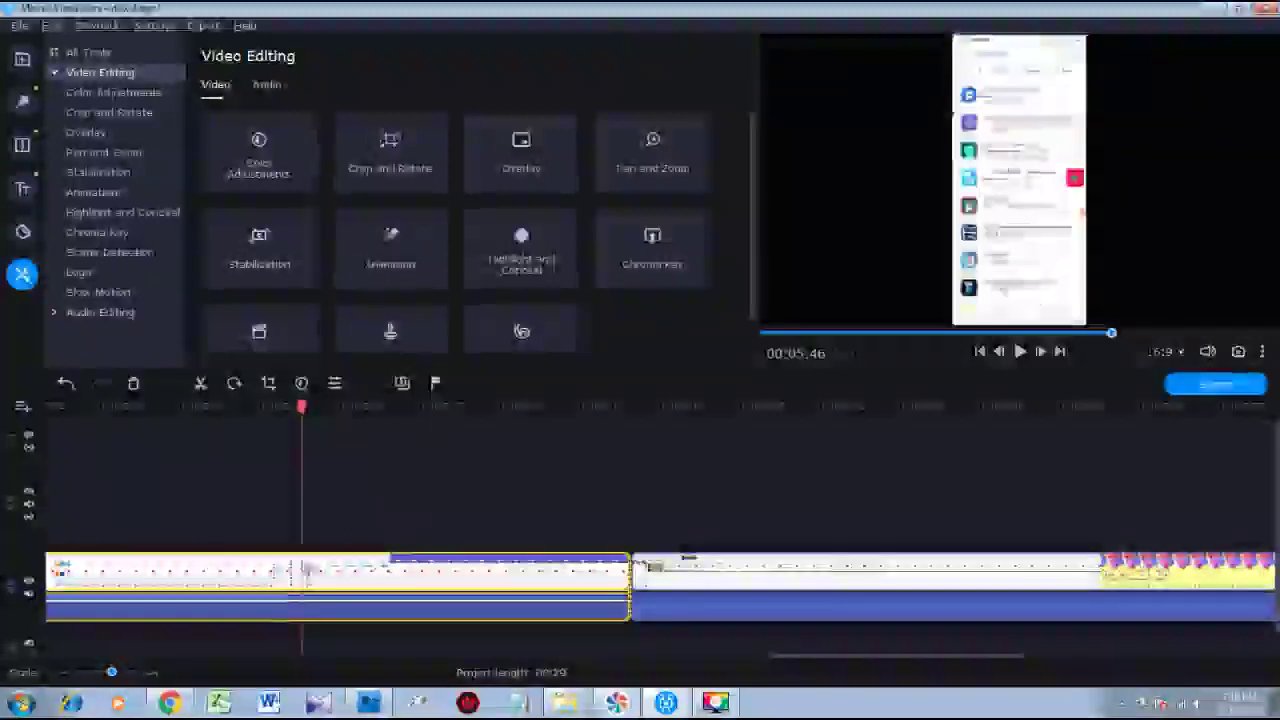
pyautogui.scroll(3, 306, 569)
pyautogui.click(640, 568)
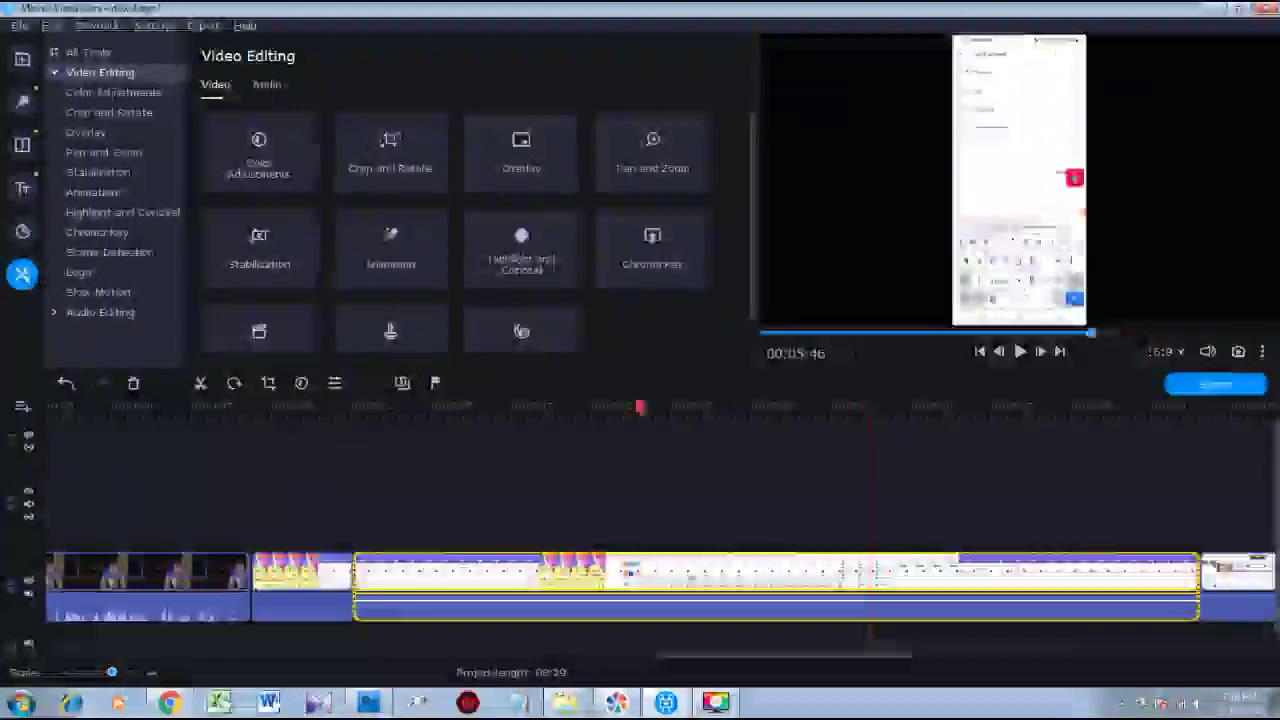
# Scrub through the selected phone screen-recording clip up to its end to review the recorded actions.
pyautogui.click(692, 569)
pyautogui.click(775, 569)
pyautogui.click(805, 569)
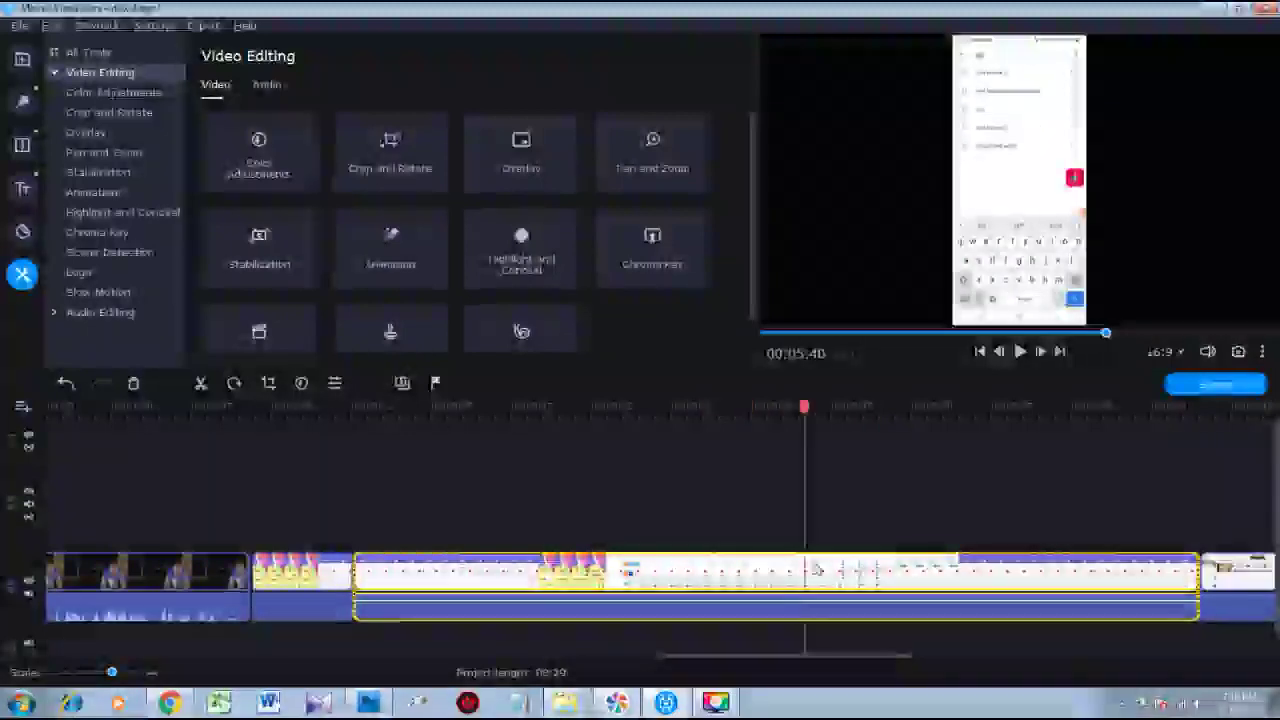
pyautogui.click(844, 569)
pyautogui.click(888, 570)
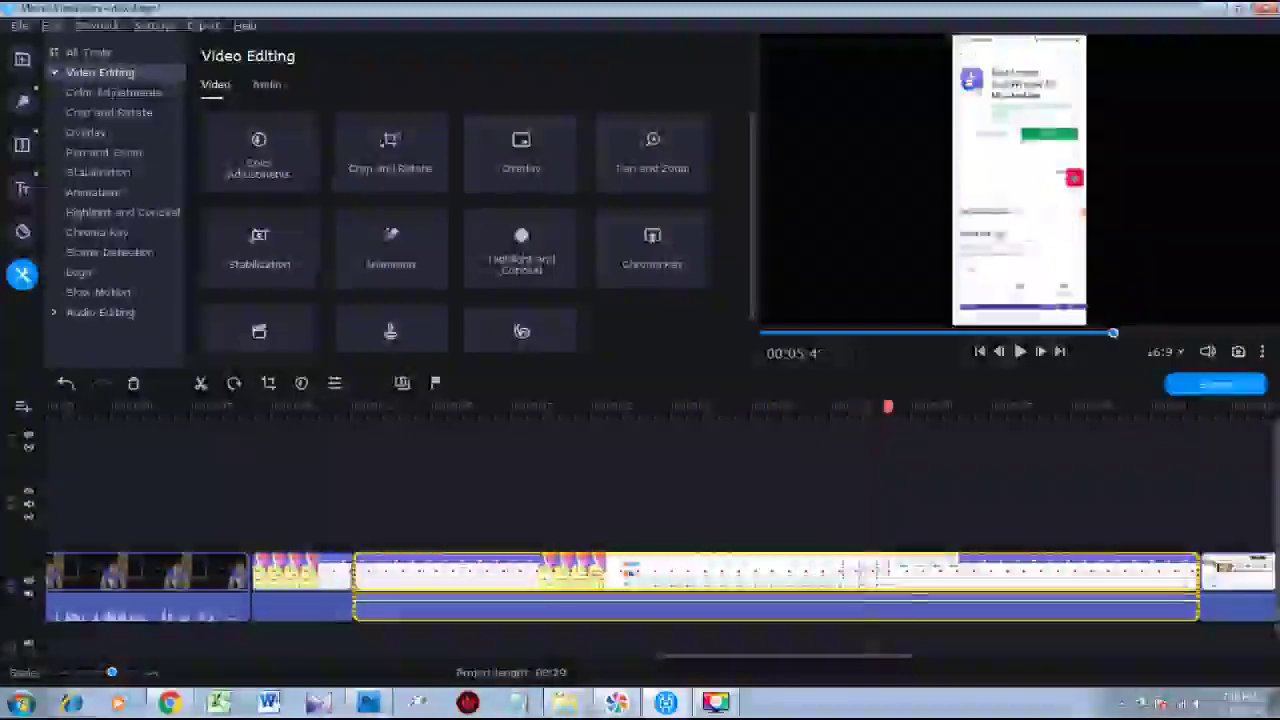
pyautogui.click(912, 571)
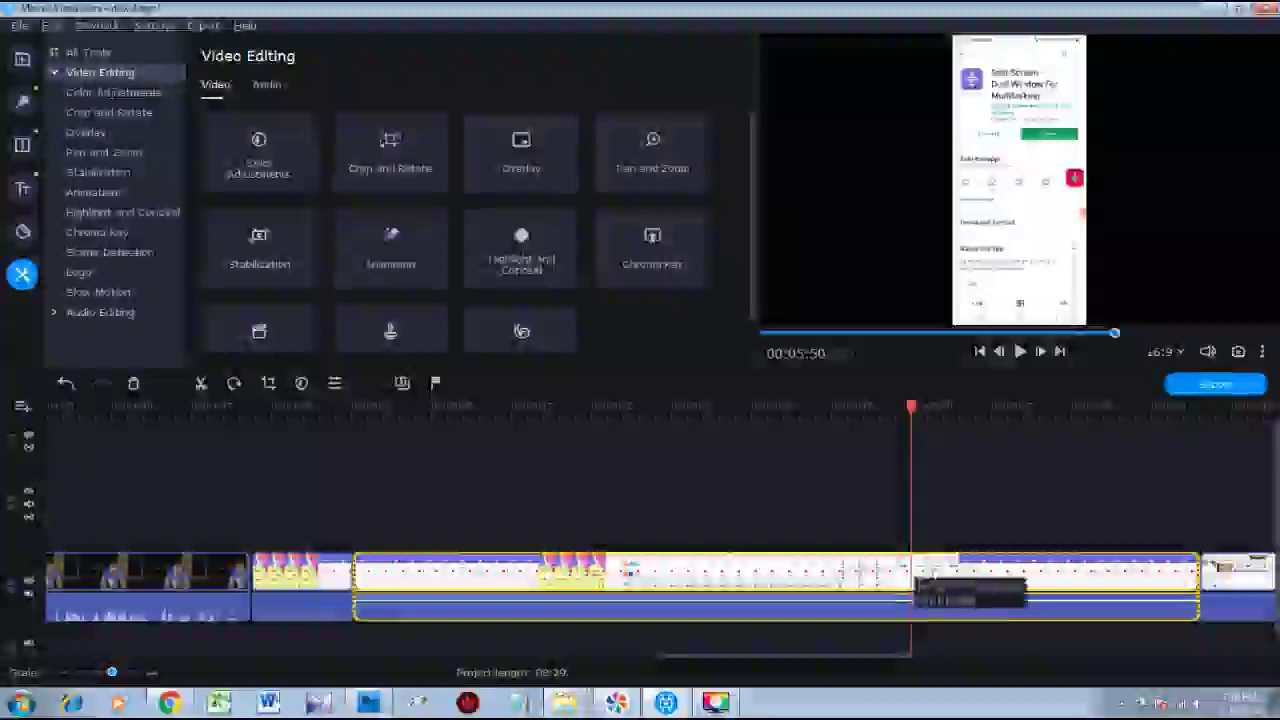
pyautogui.click(930, 572)
pyautogui.click(966, 571)
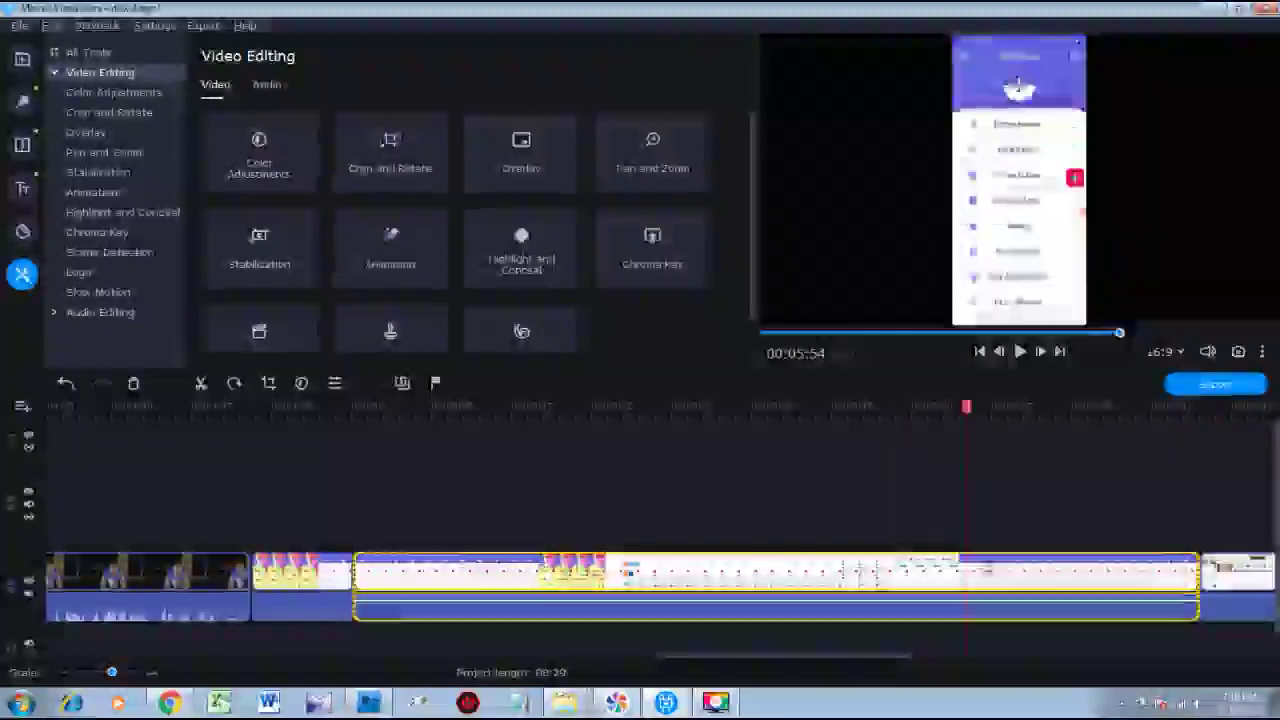
pyautogui.click(990, 572)
pyautogui.click(1078, 572)
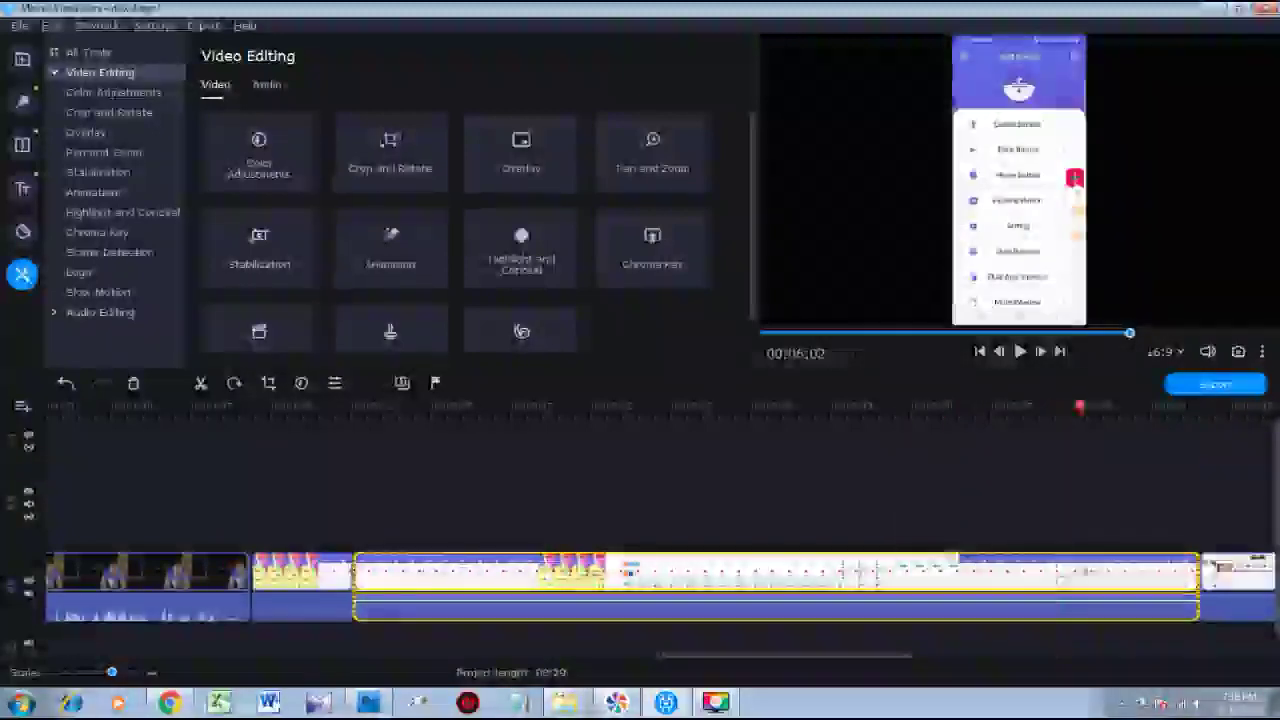
pyautogui.click(1100, 572)
pyautogui.click(1143, 570)
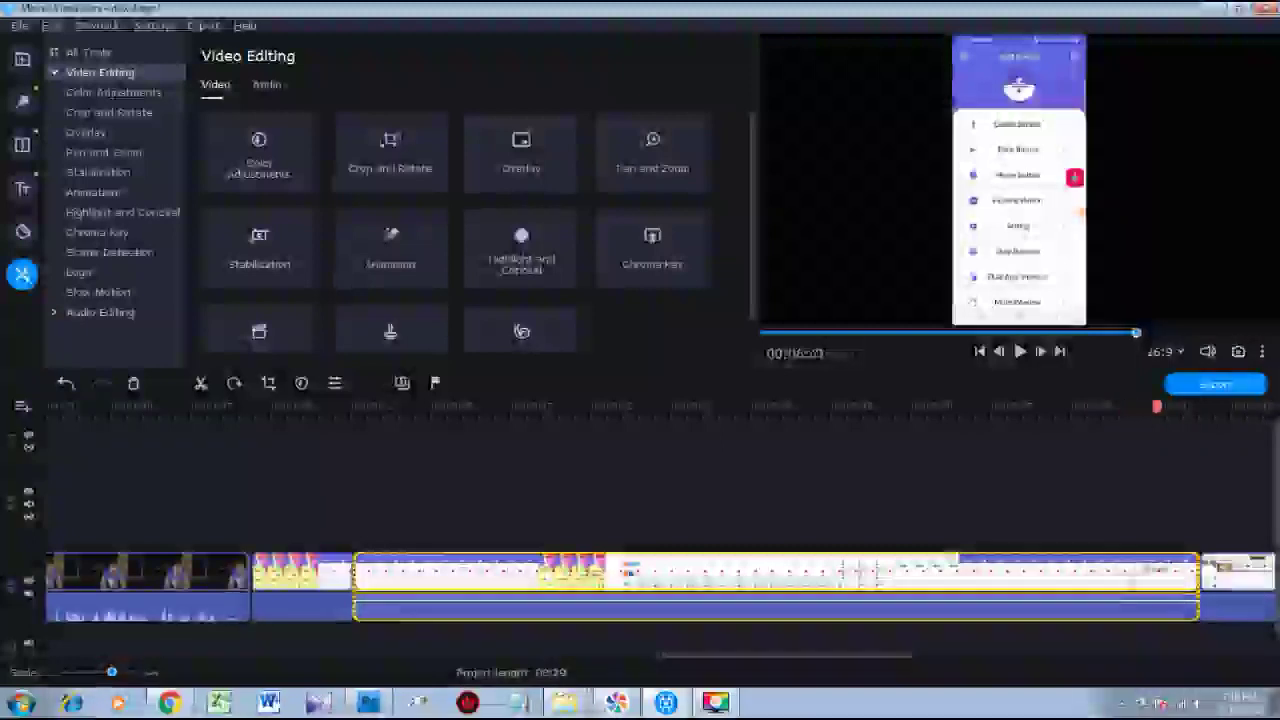
pyautogui.click(1174, 568)
pyautogui.click(1187, 568)
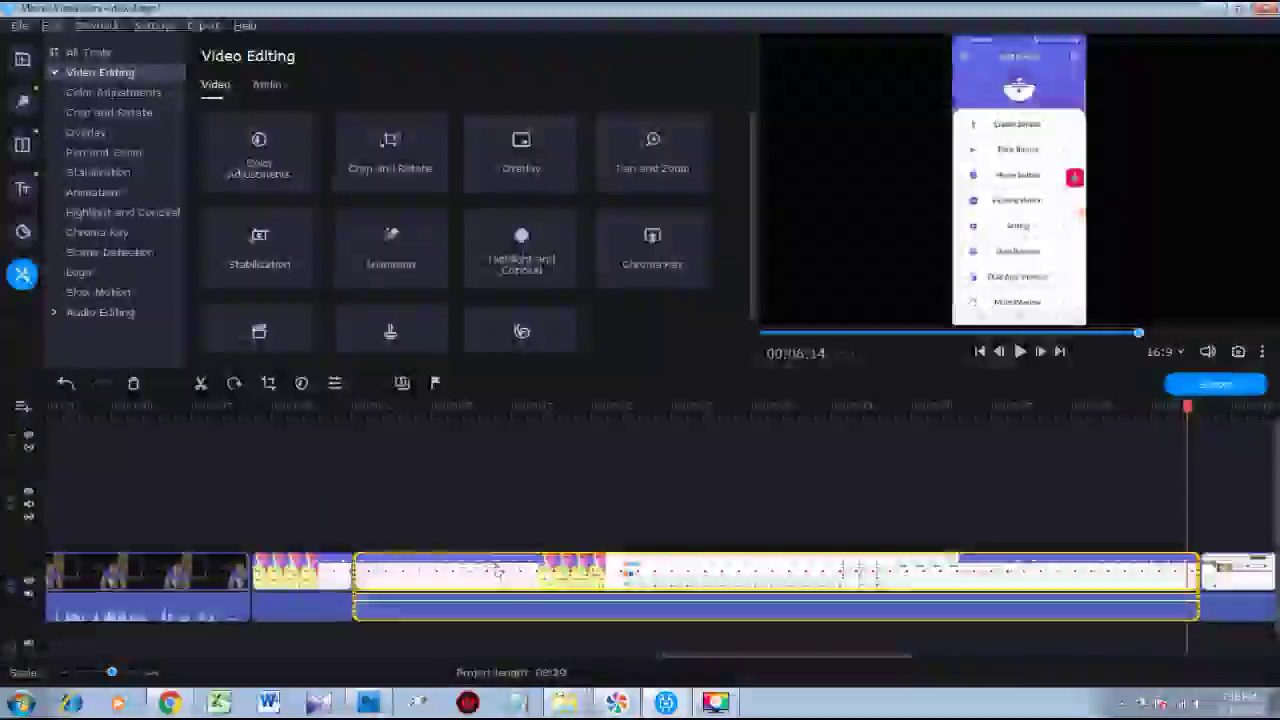
# Review the same phone recording clip again from its beginning to the app search section.
pyautogui.click(400, 570)
pyautogui.click(424, 570)
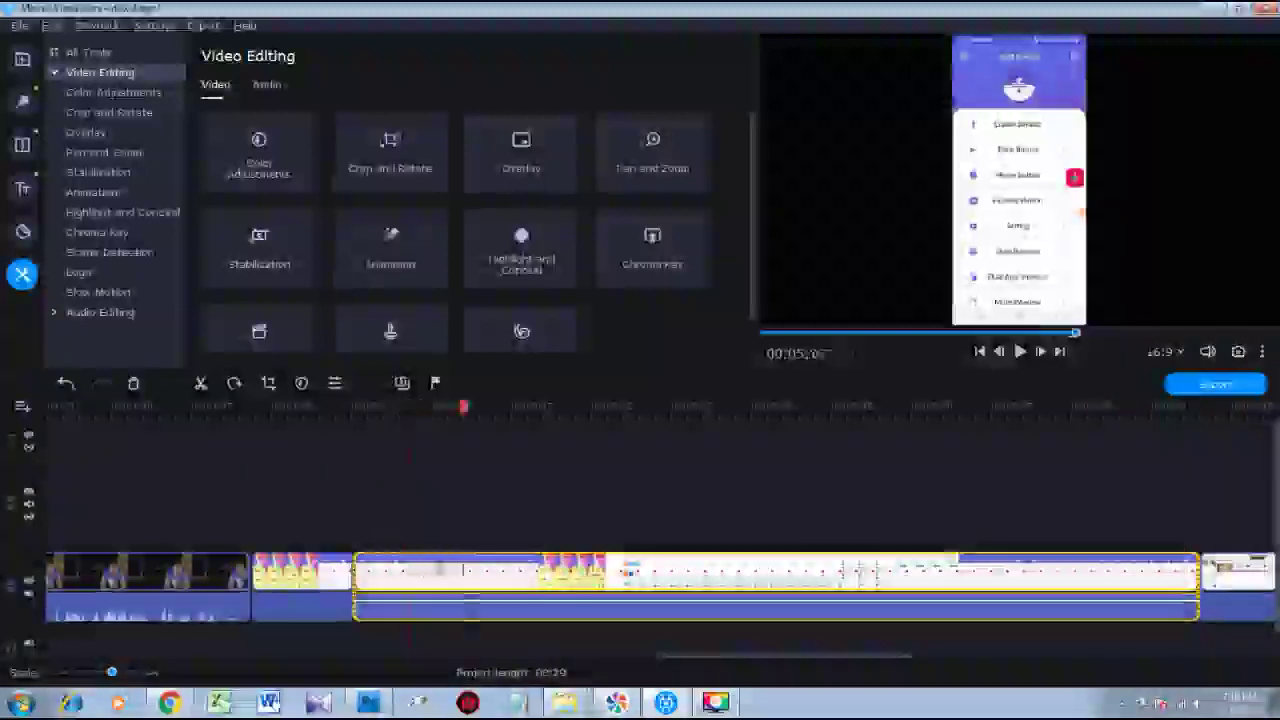
pyautogui.click(471, 570)
pyautogui.click(523, 569)
pyautogui.click(580, 569)
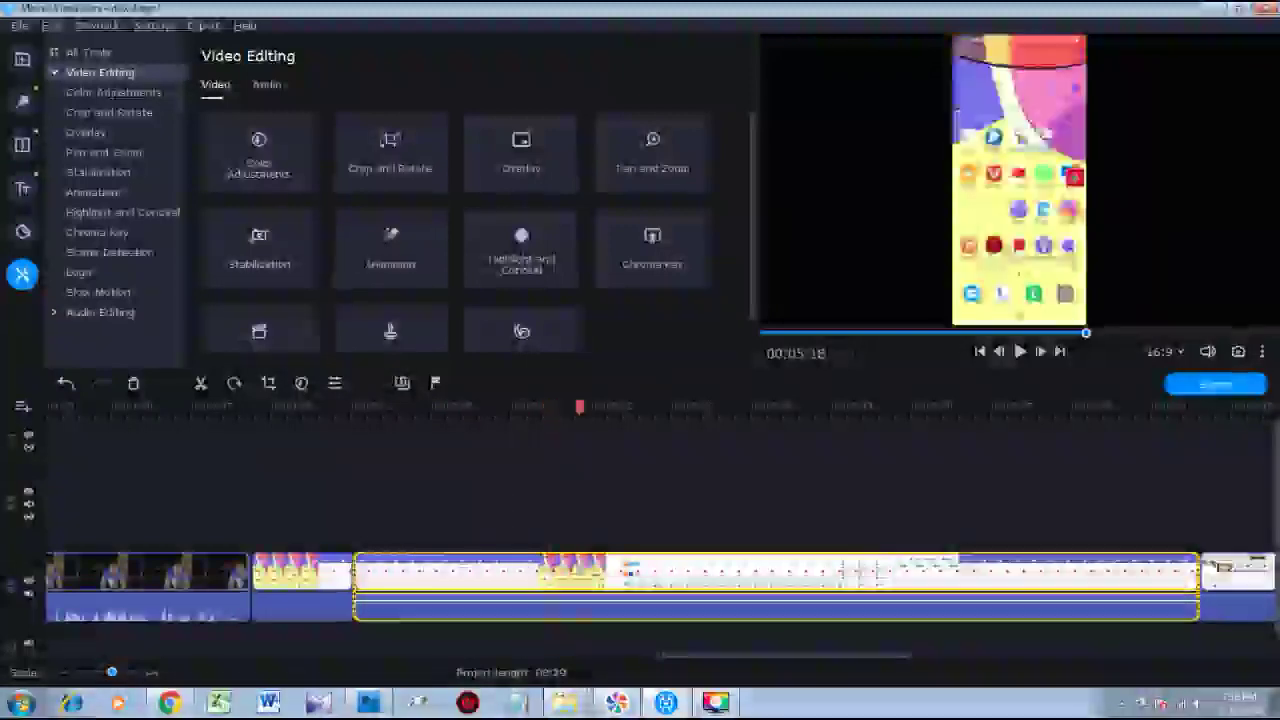
pyautogui.click(605, 569)
pyautogui.click(648, 570)
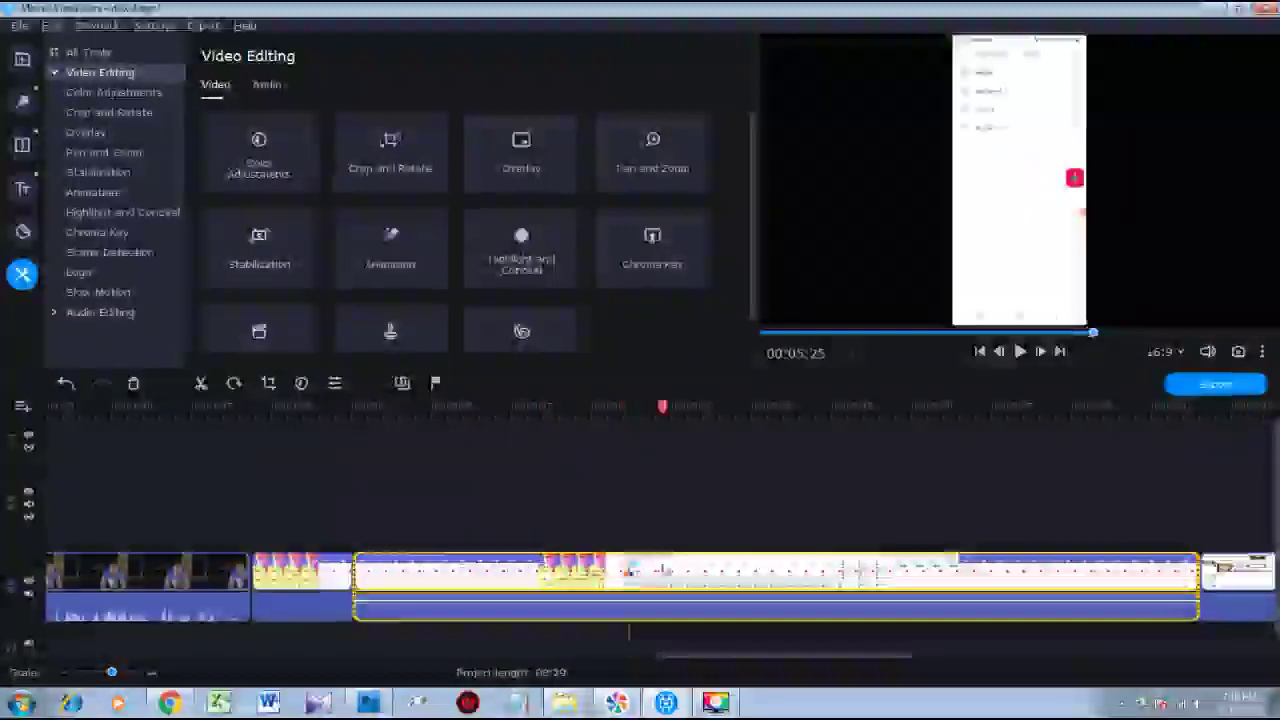
pyautogui.click(665, 570)
# Play the presenter footage from about 03:02 to 03:12 to find where a screen overlay belongs.
pyautogui.scroll(5, 169, 517)
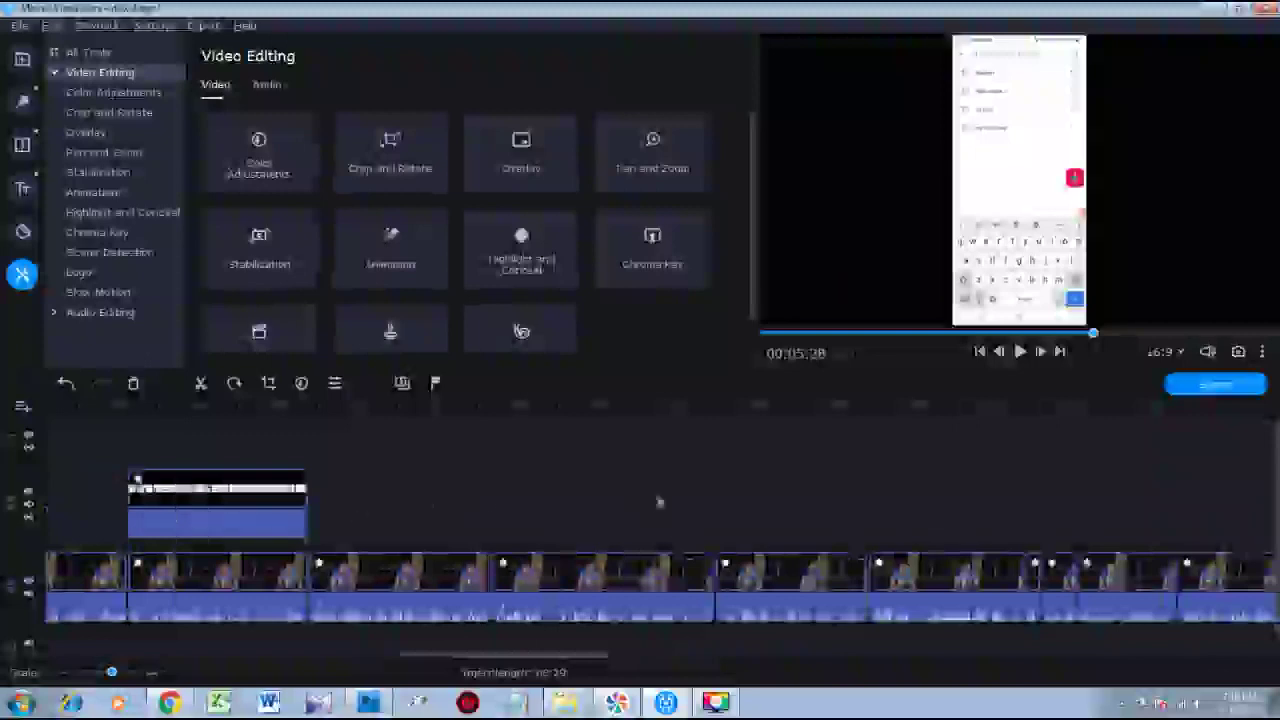
pyautogui.click(509, 428)
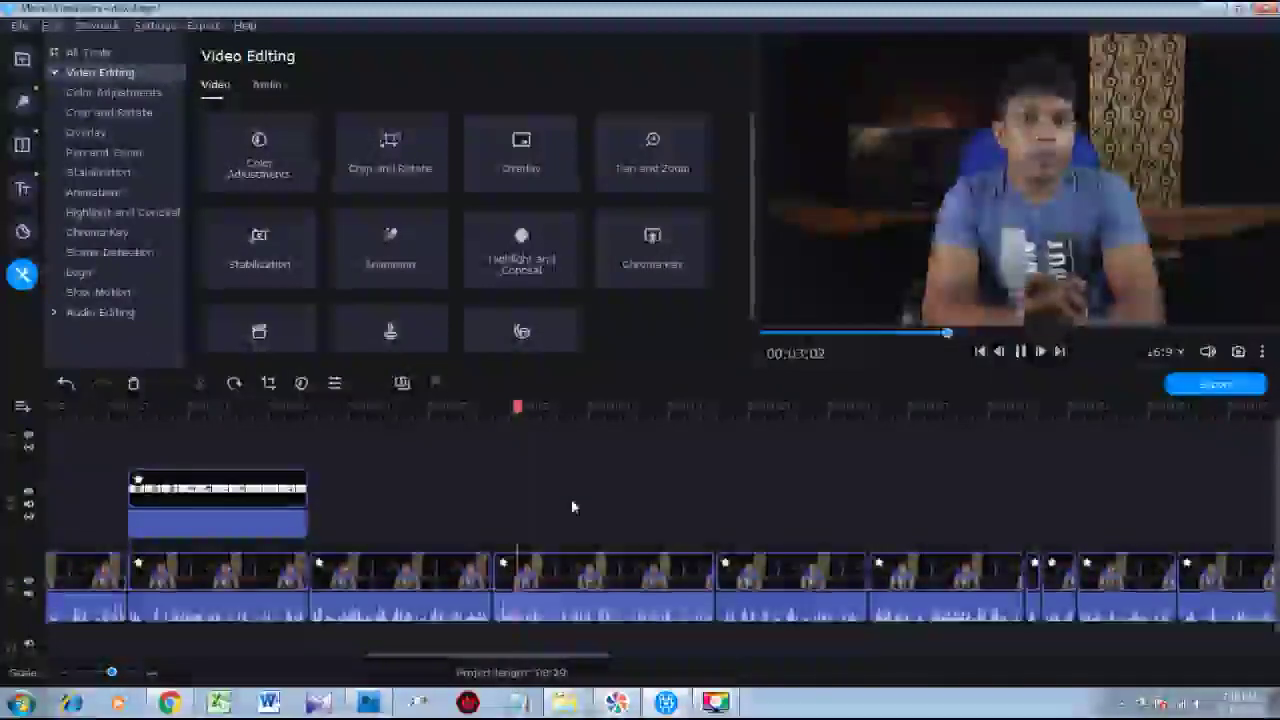
pyautogui.press('space')
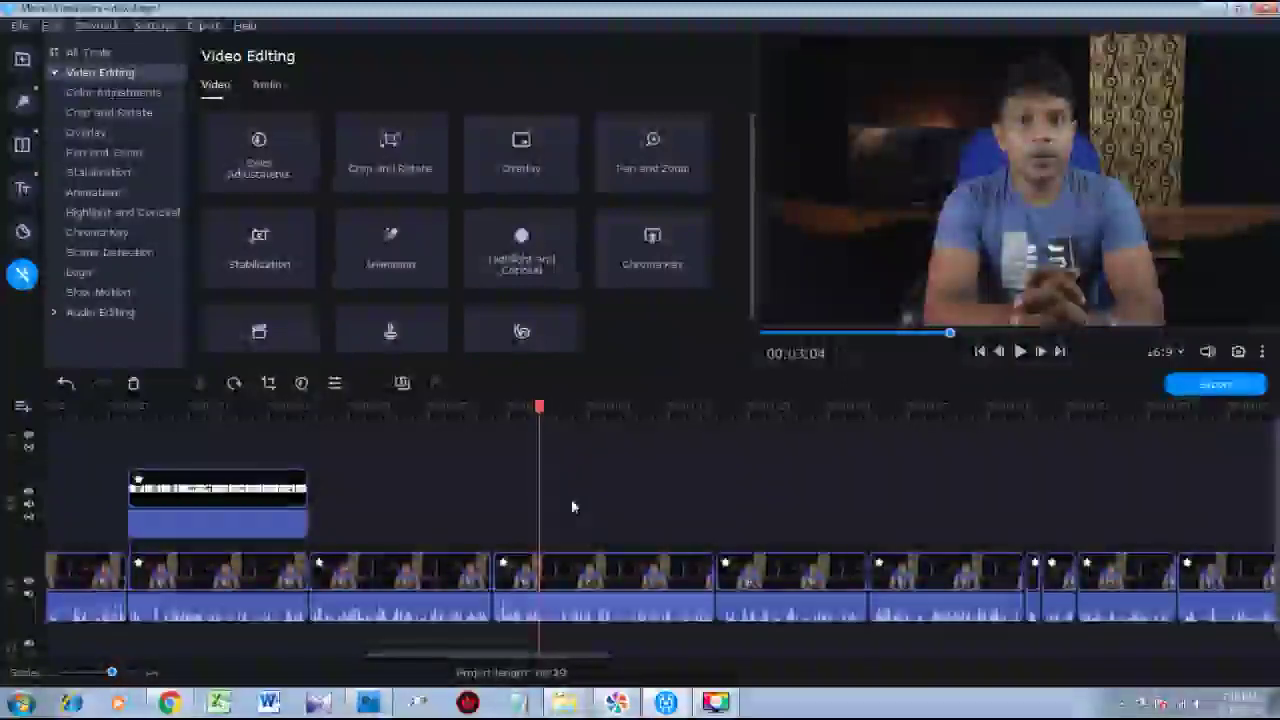
pyautogui.press('space')
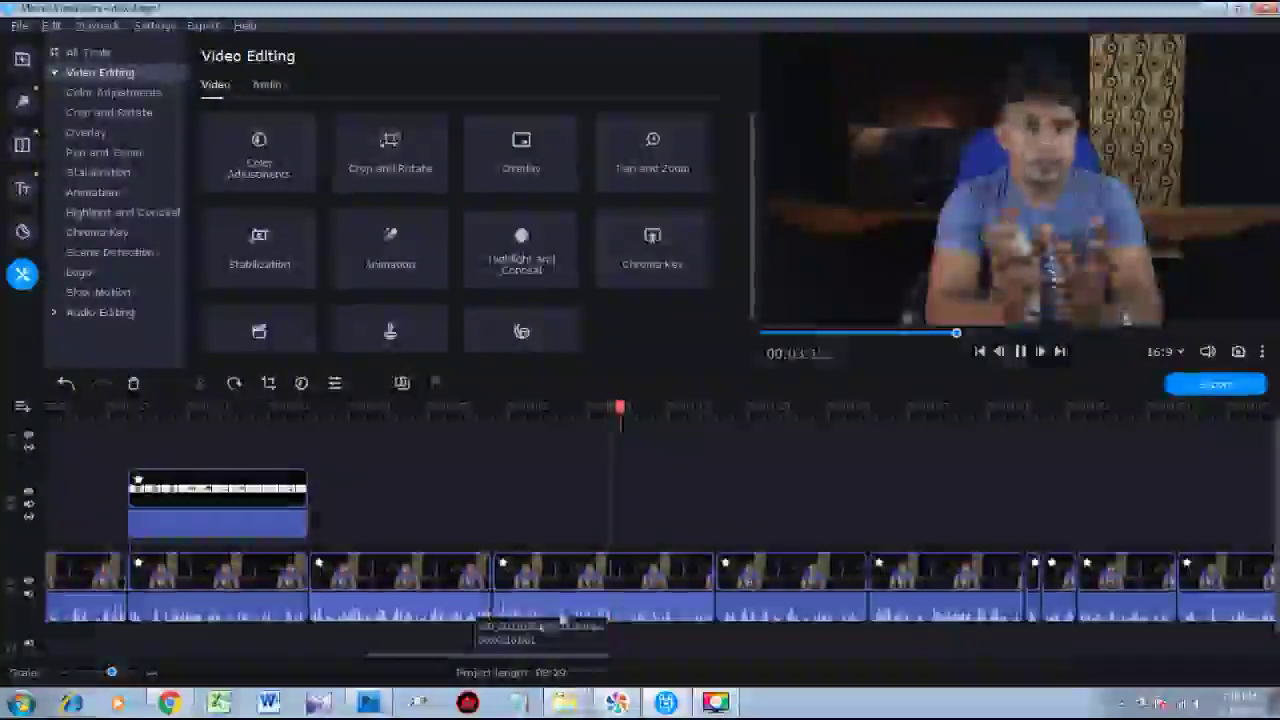
pyautogui.press('space')
# Split the following phone recording clip at 07:03, where the home screen shows only the app-pair shortcut above the dock.
pyautogui.scroll(-3, 979, 500)
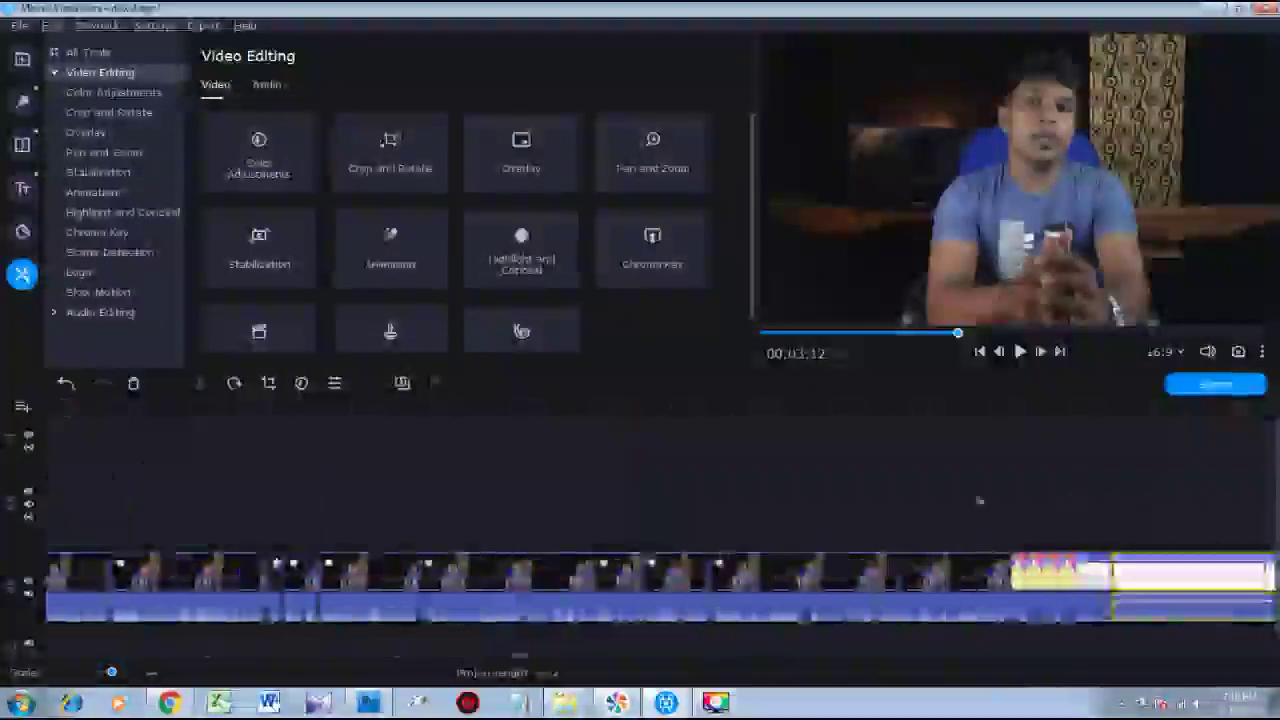
pyautogui.scroll(-5, 883, 500)
pyautogui.click(603, 572)
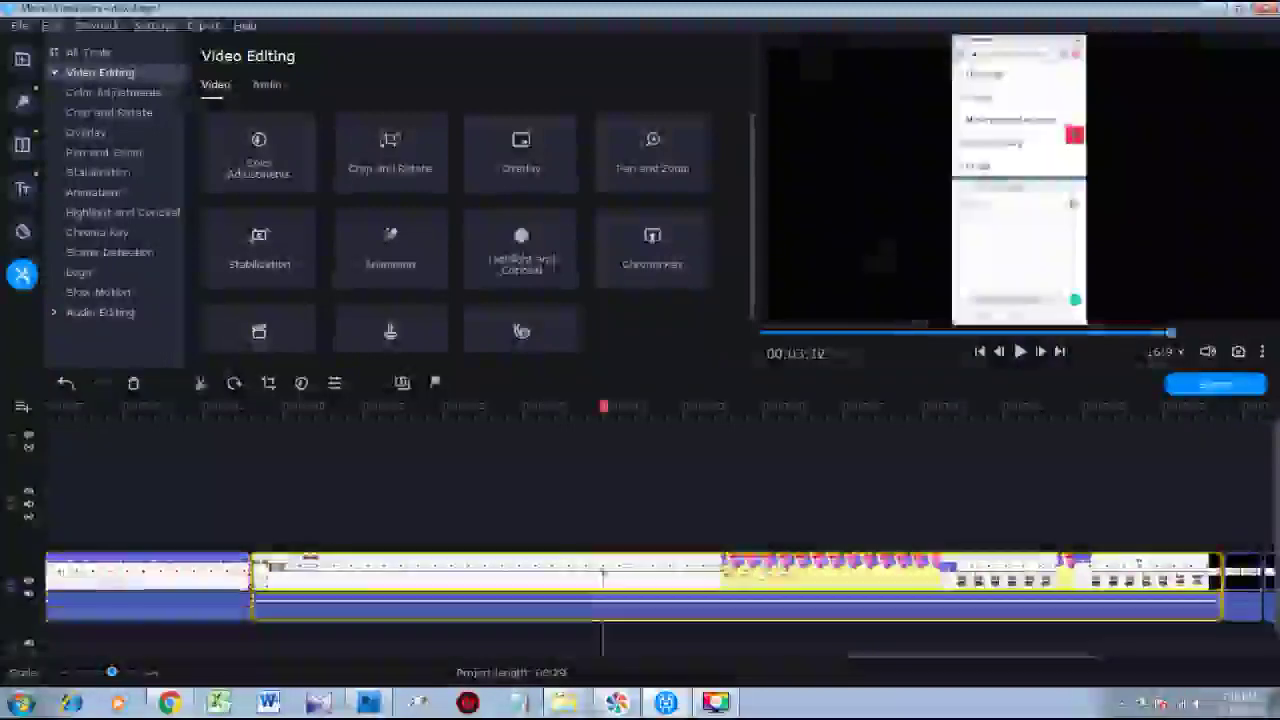
pyautogui.click(603, 575)
pyautogui.click(780, 577)
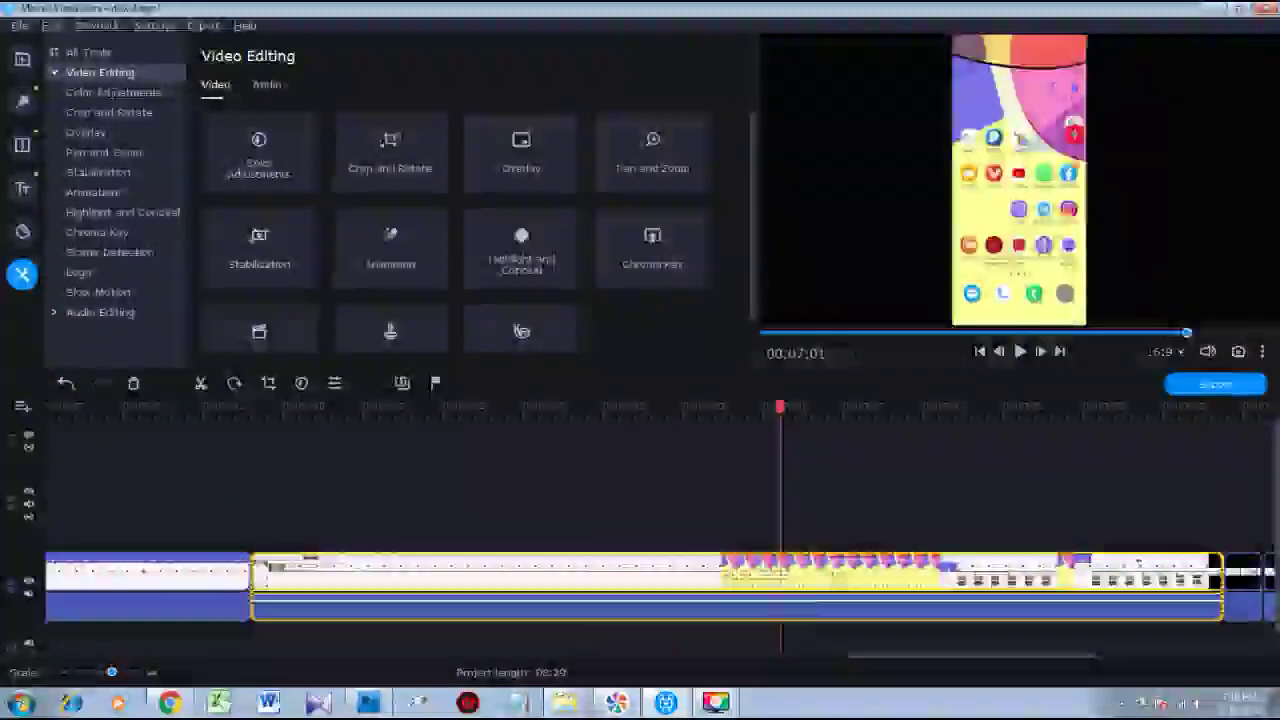
pyautogui.click(814, 580)
pyautogui.click(855, 582)
pyautogui.click(805, 568)
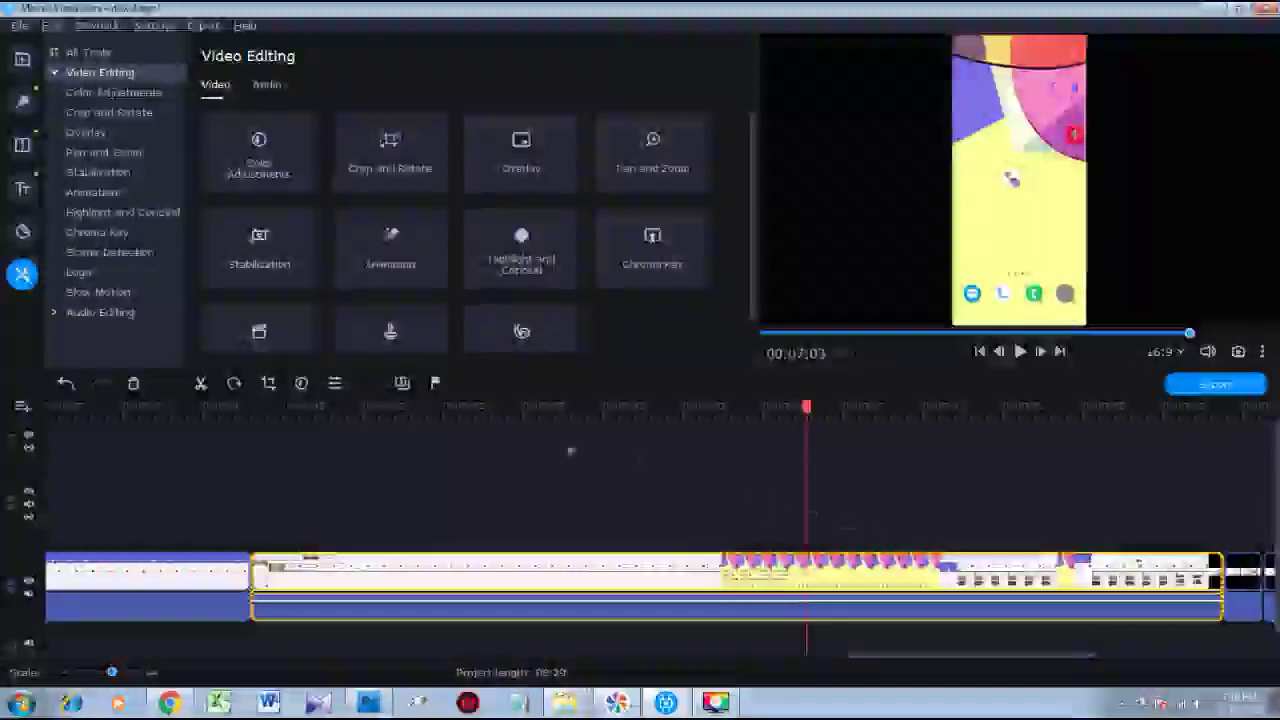
pyautogui.click(202, 386)
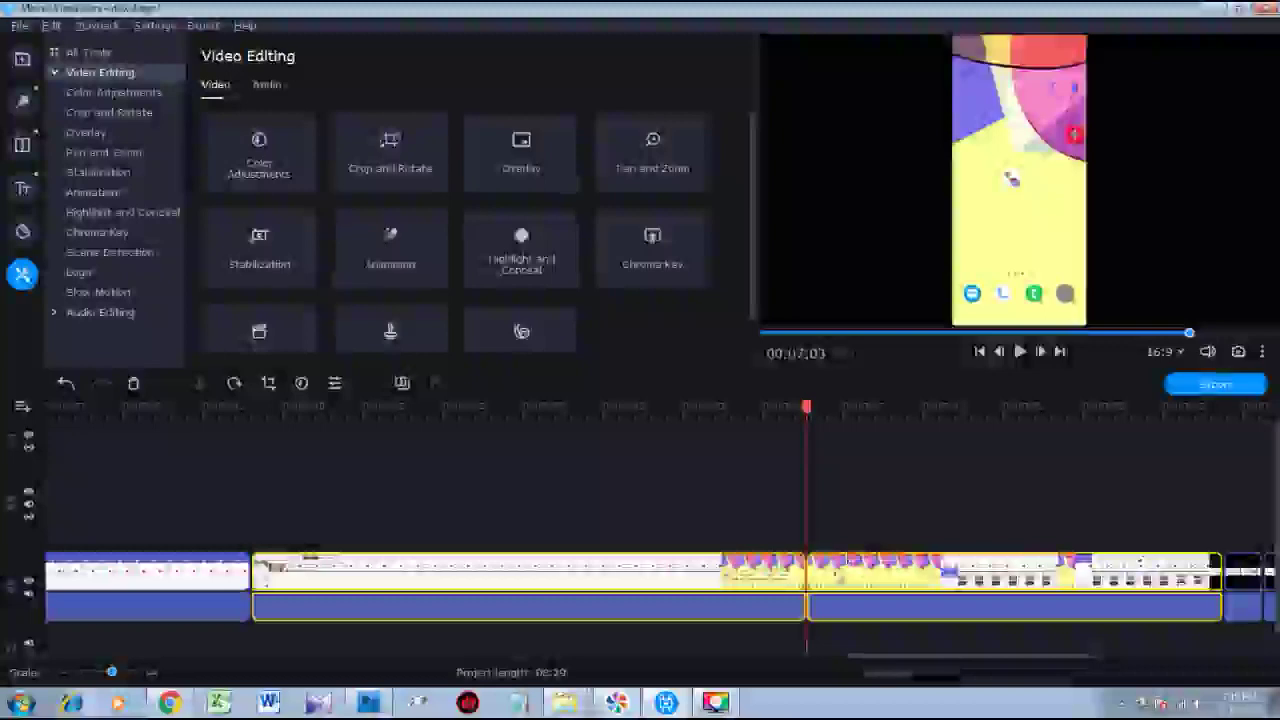
# Split the remaining part of the phone recording at 07:18, after the browser and YouTube open in split screen.
pyautogui.click(850, 578)
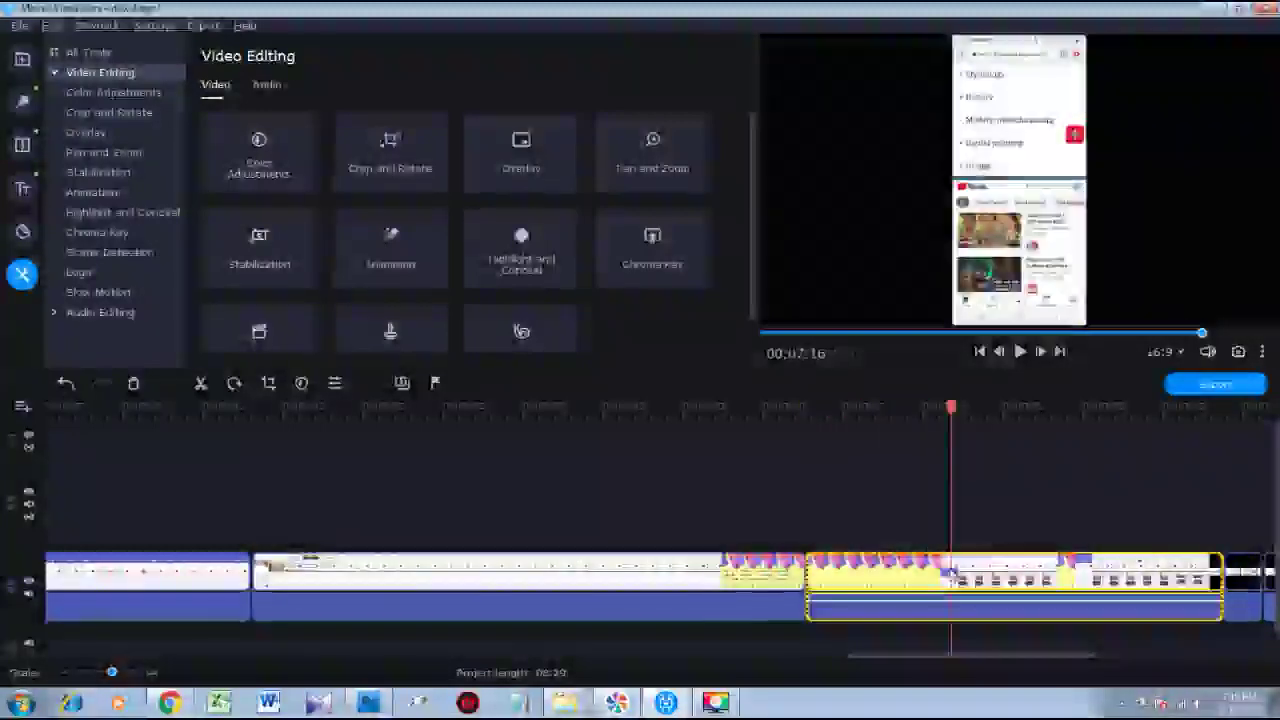
pyautogui.click(901, 572)
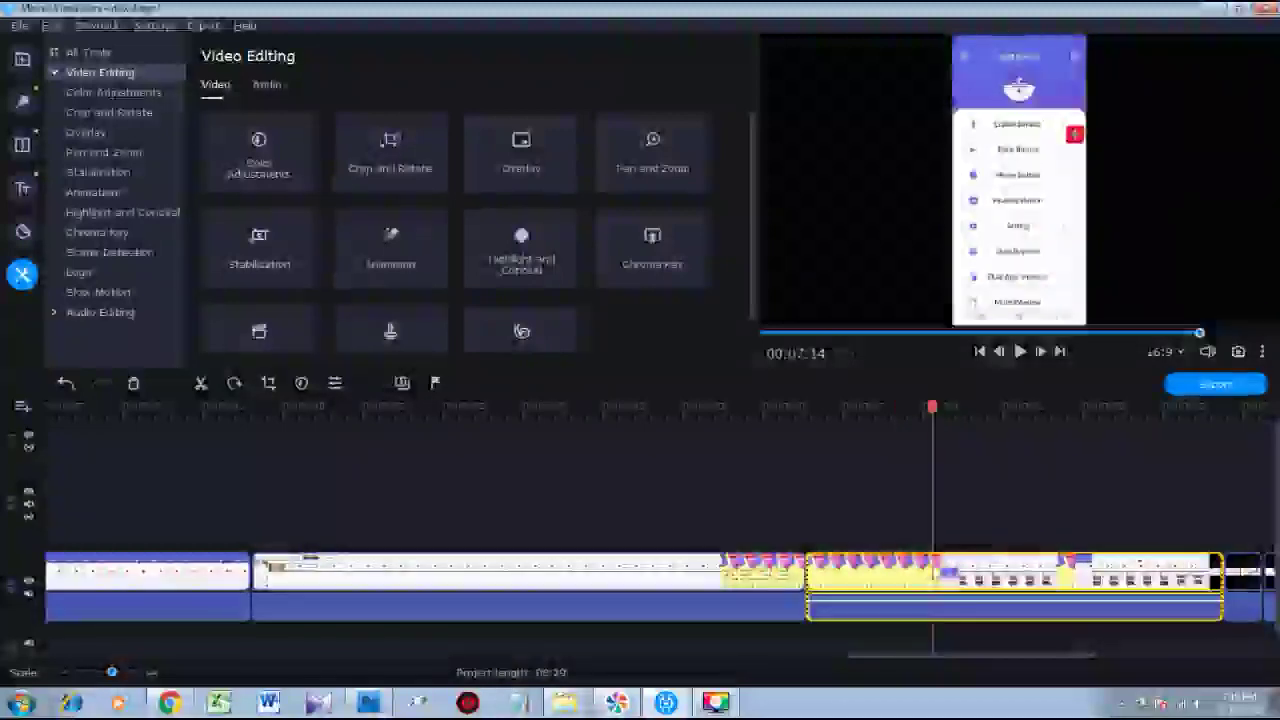
pyautogui.click(908, 575)
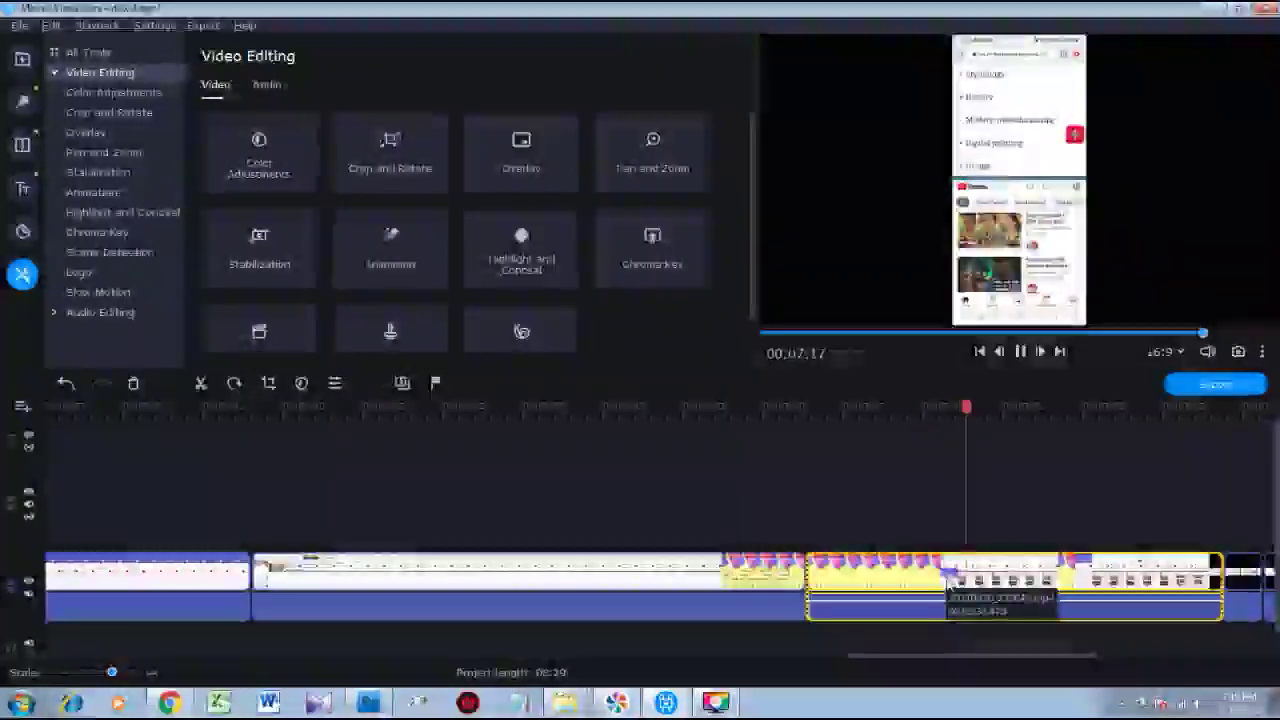
pyautogui.press('space')
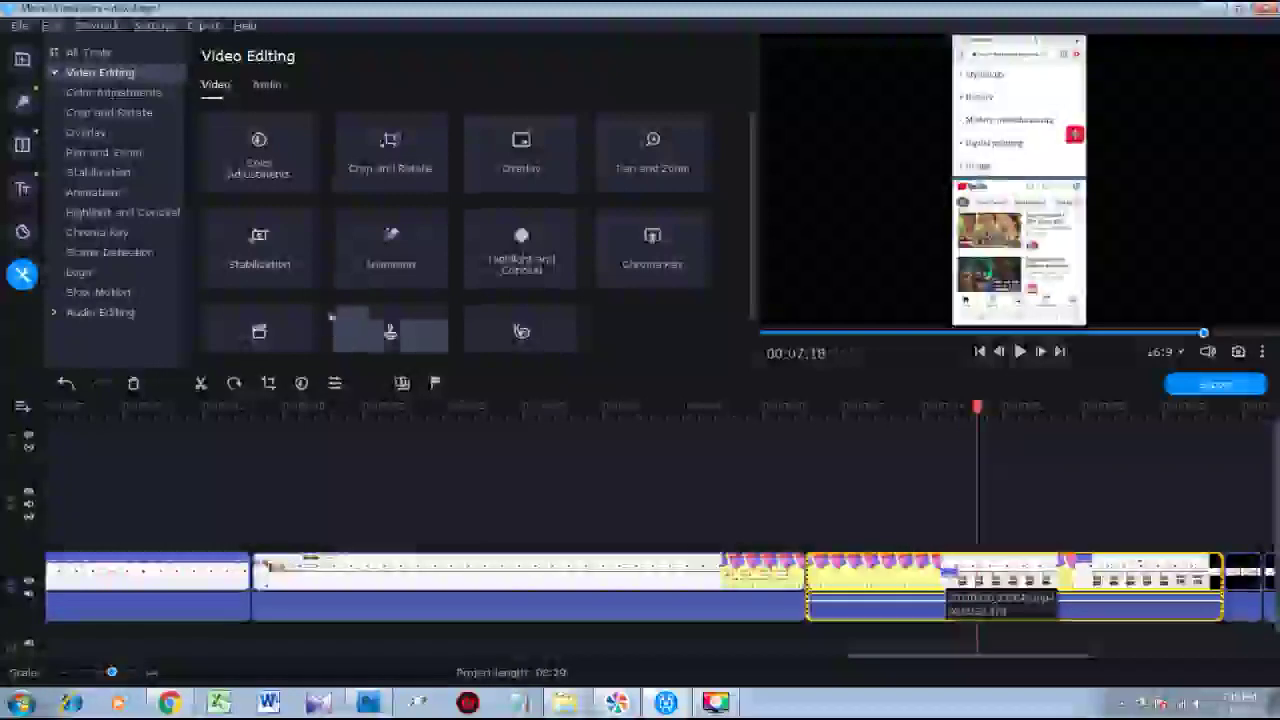
pyautogui.click(200, 385)
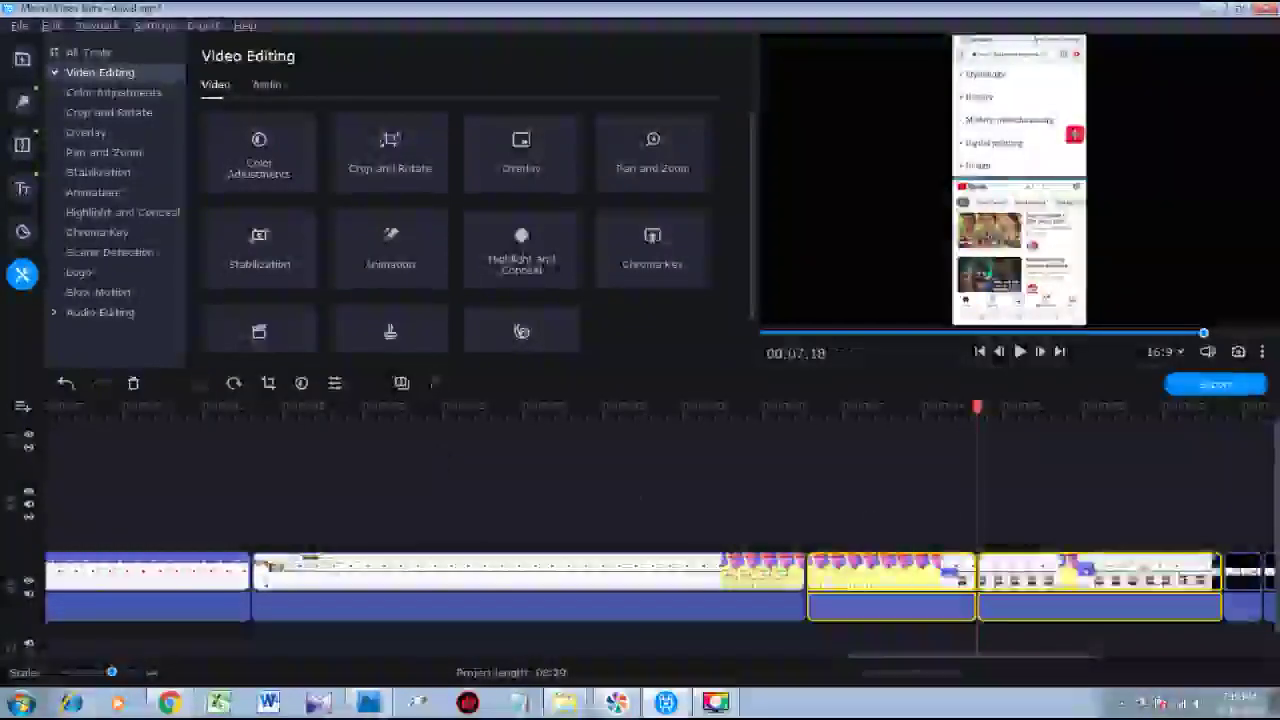
# Move the cut home-screen segment onto the overlay track at about 03:10 above the presenter footage and play it back.
pyautogui.click(826, 590)
pyautogui.moveTo(808, 590); pyautogui.dragTo(802, 528)
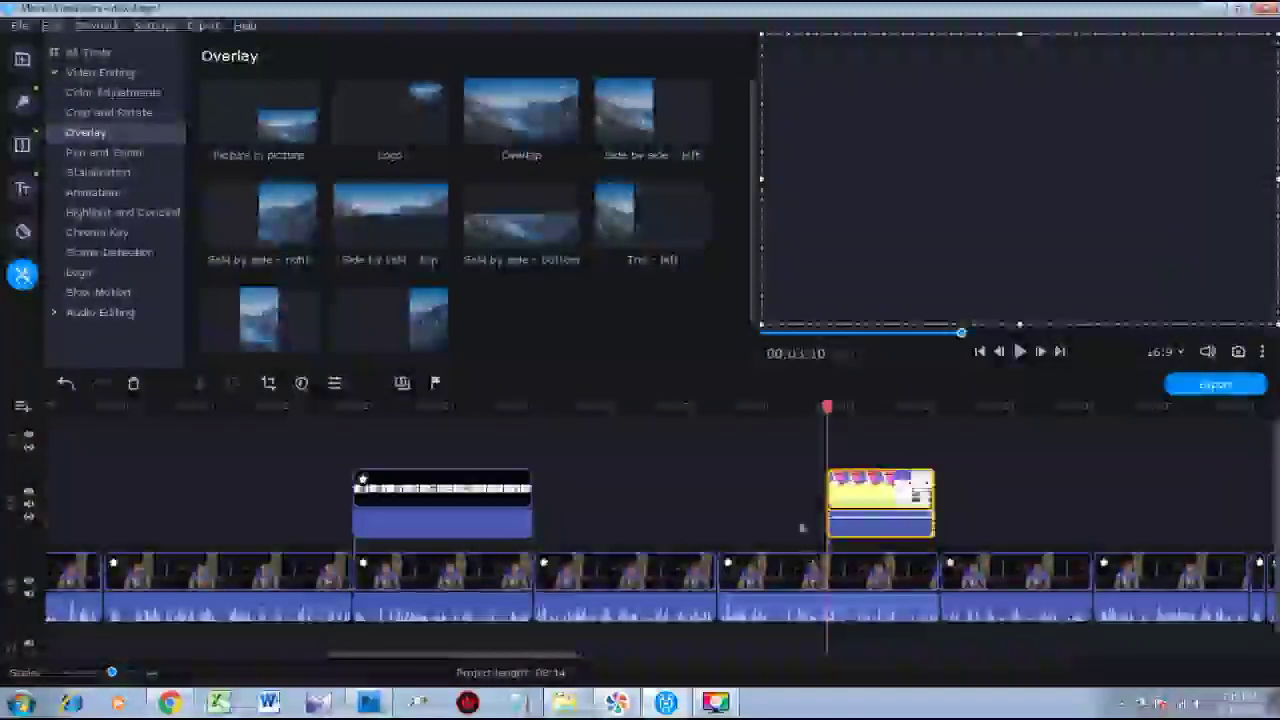
pyautogui.press('space')
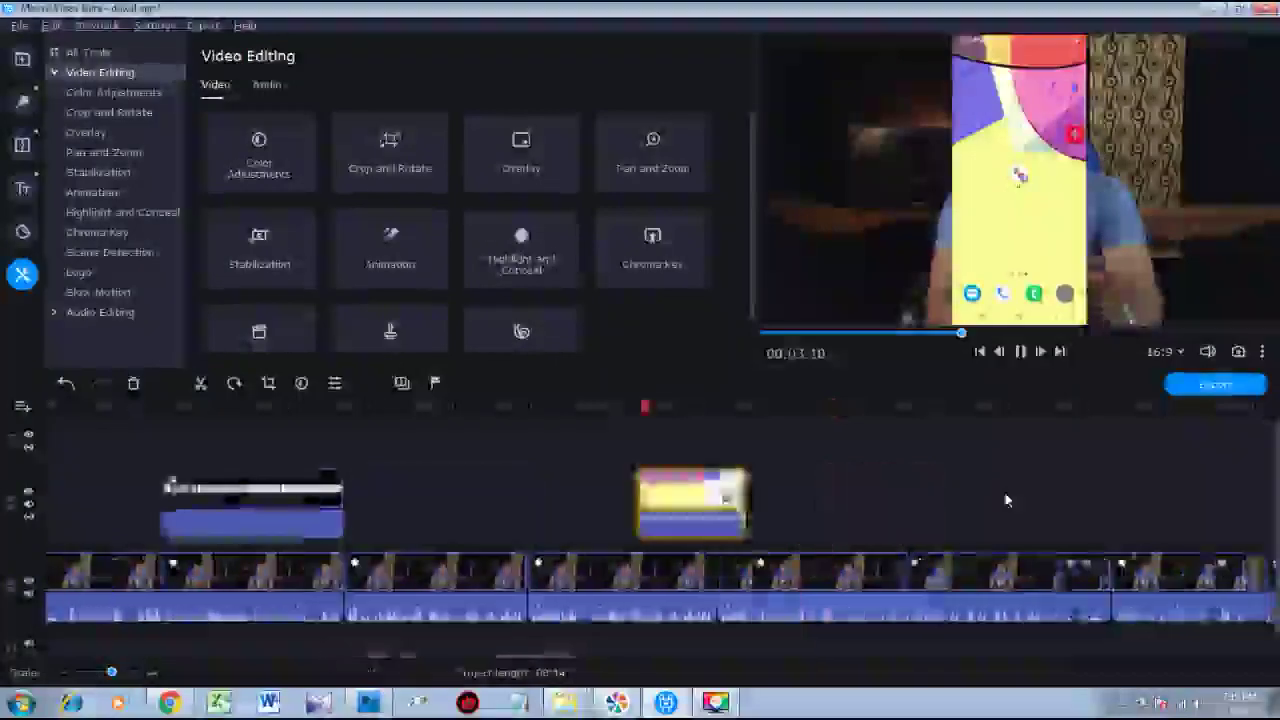
pyautogui.hscroll(4, 671, 486)
pyautogui.hscroll(-2, 466, 500)
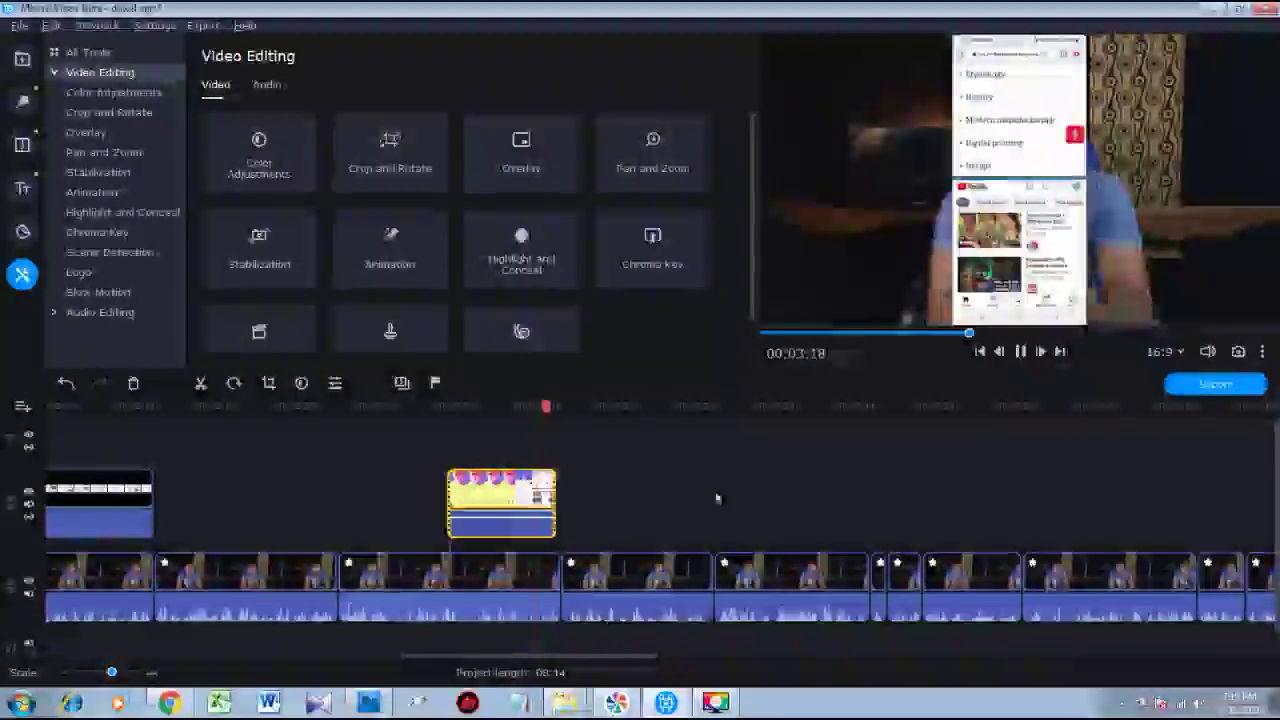
# Crop the overlay clip to a small area around the app-pair shortcut icon at 03:14.
pyautogui.click(503, 527)
pyautogui.click(390, 152)
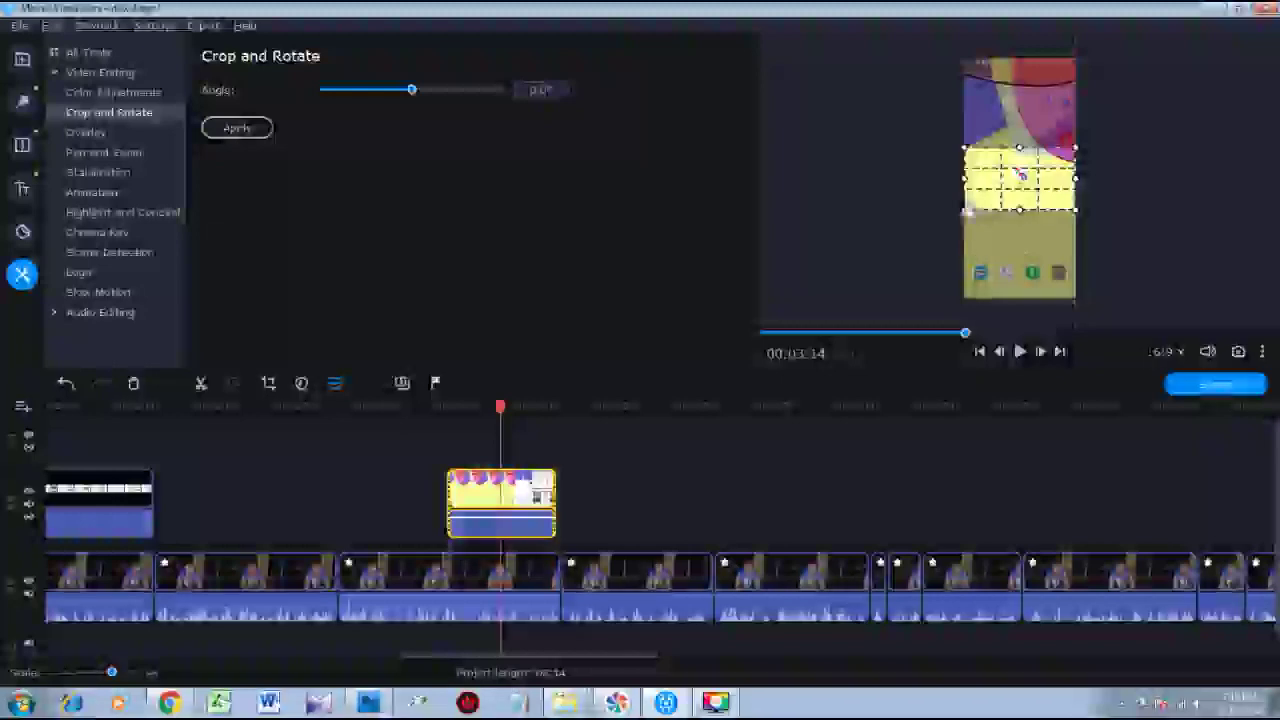
pyautogui.moveTo(965, 210); pyautogui.dragTo(1008, 171)
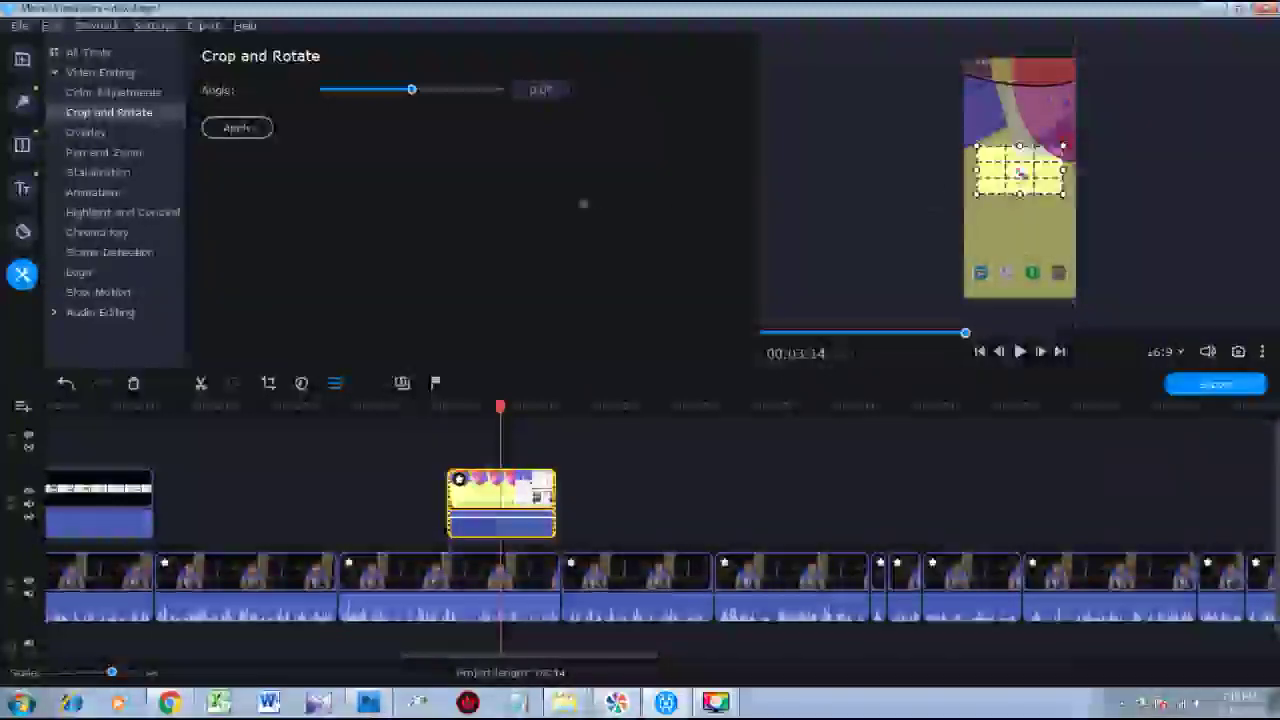
pyautogui.click(237, 128)
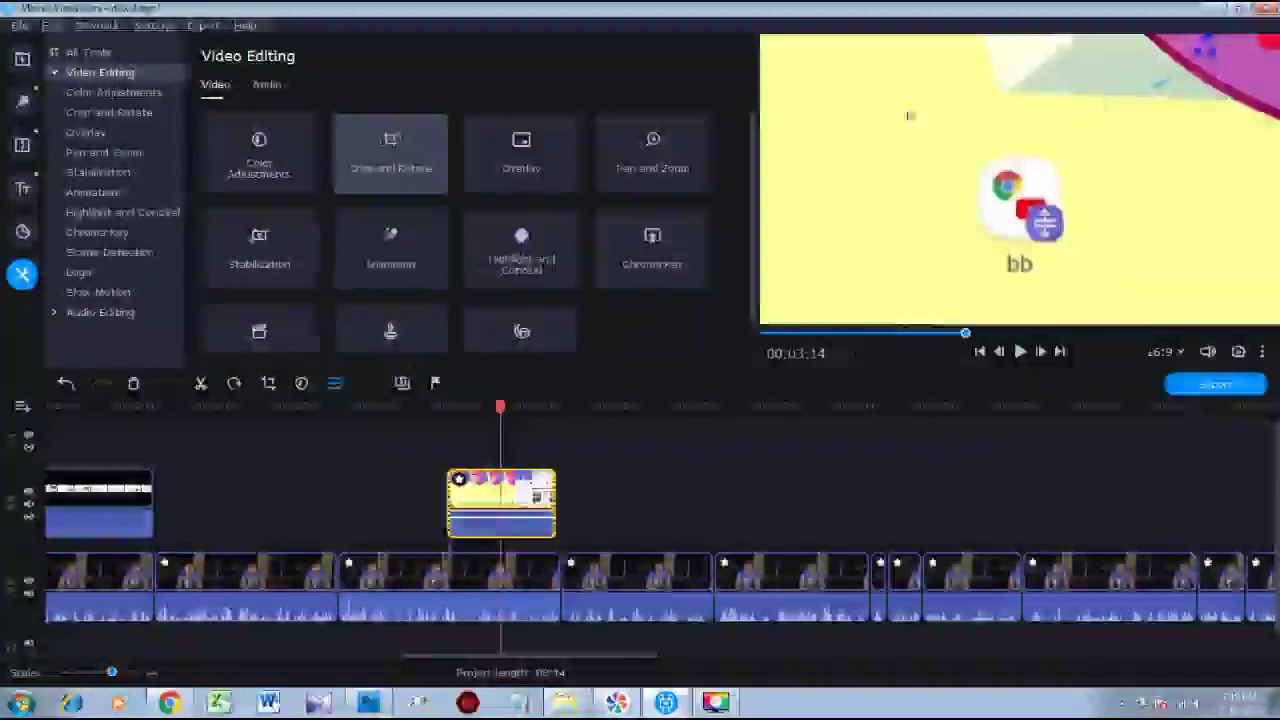
# Make the cropped clip a small picture-in-picture overlay in the empty area left of the presenter and play it back.
pyautogui.click(500, 162)
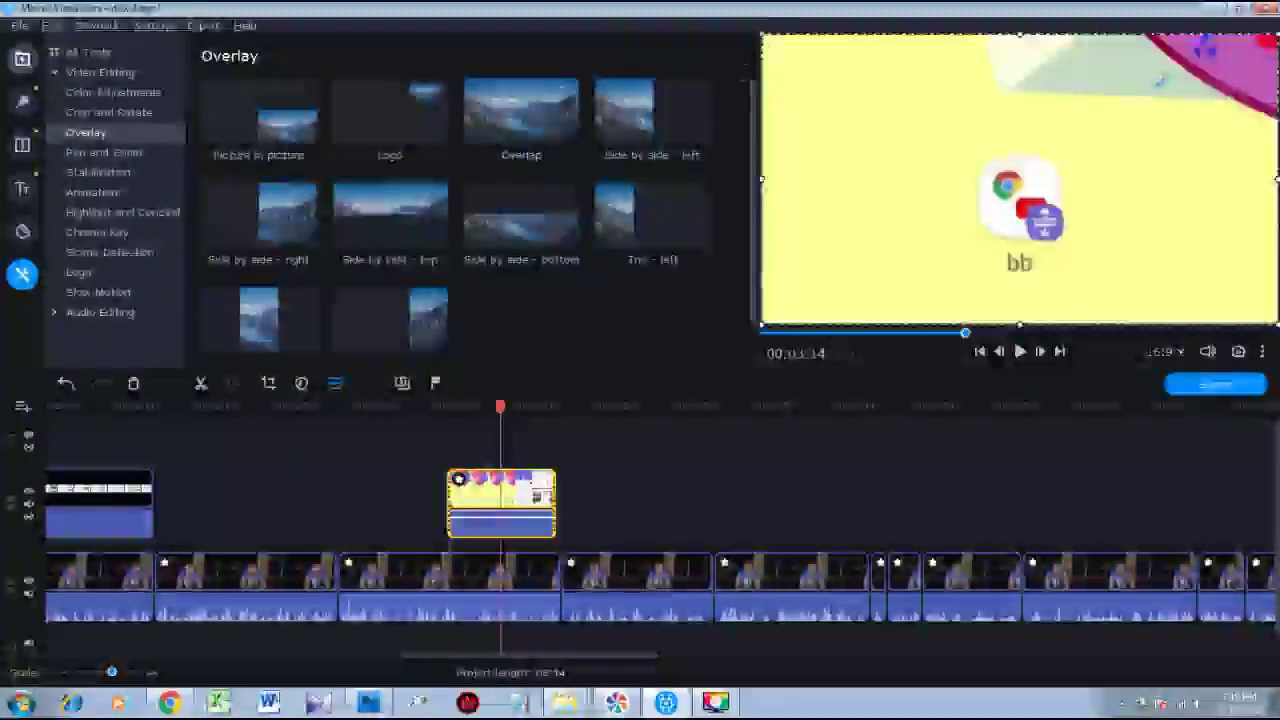
pyautogui.moveTo(763, 35); pyautogui.dragTo(1049, 196)
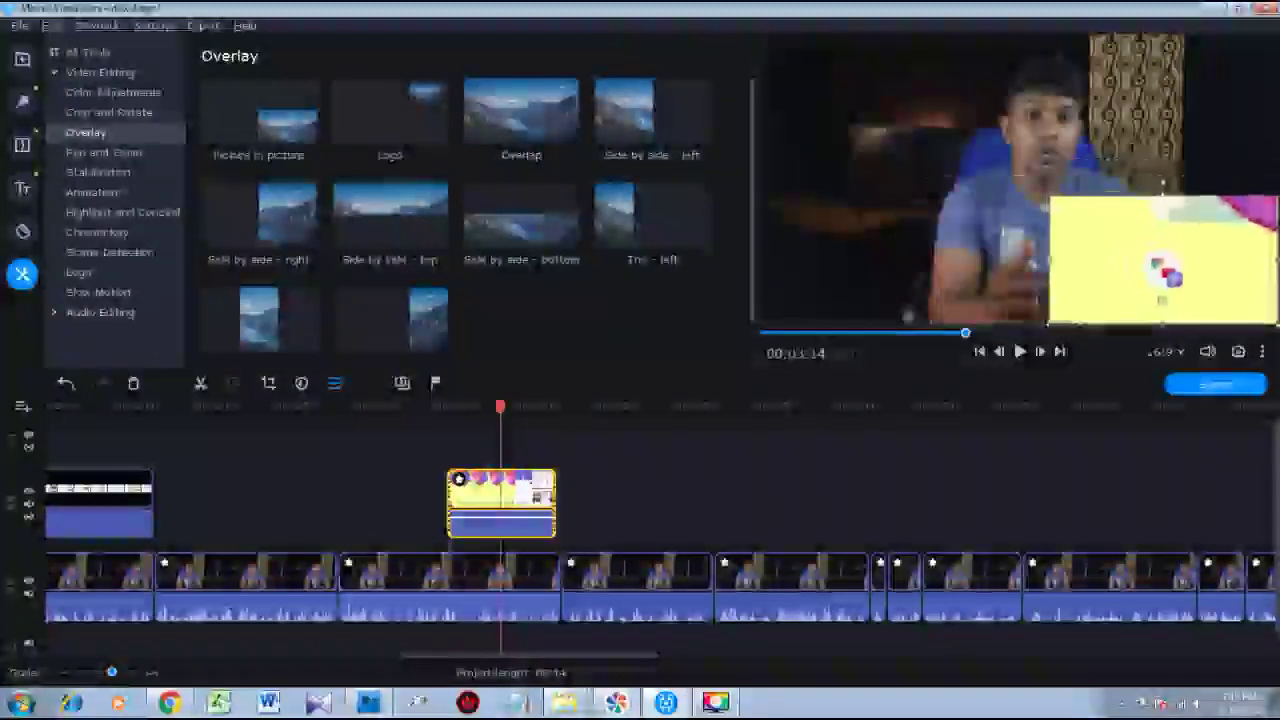
pyautogui.click(258, 112)
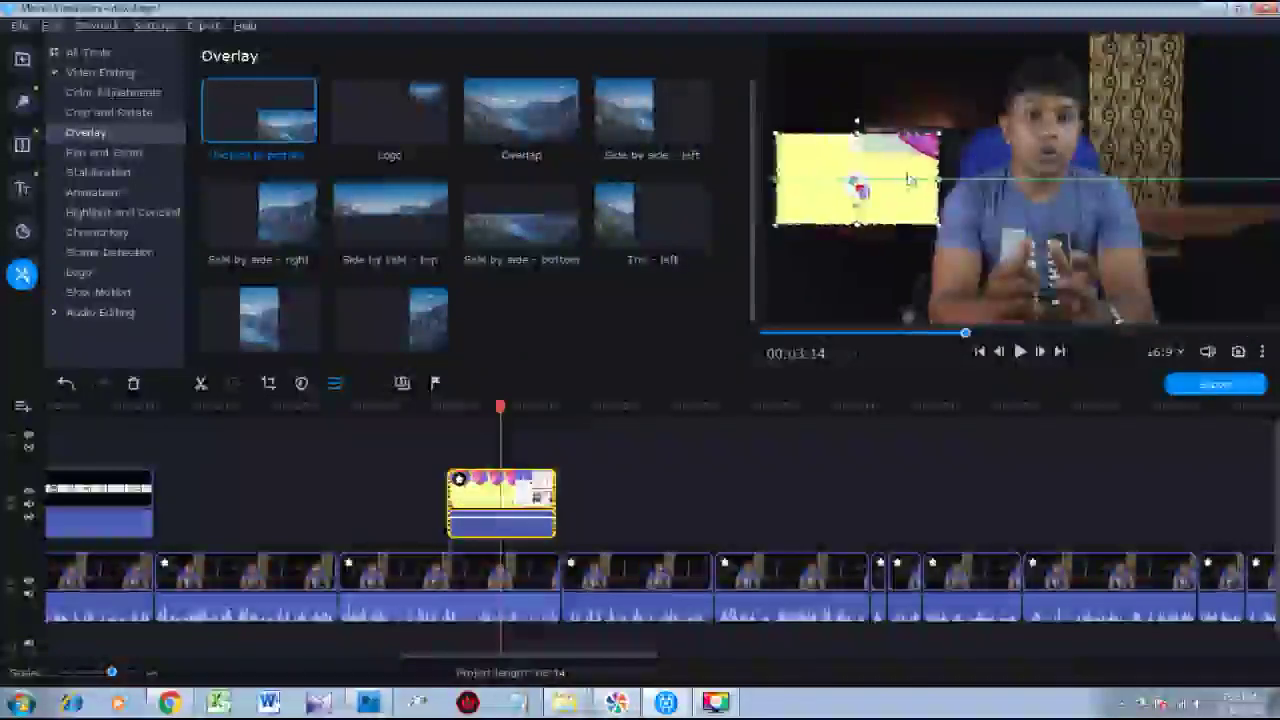
pyautogui.moveTo(908, 180); pyautogui.dragTo(910, 180)
pyautogui.press('space')
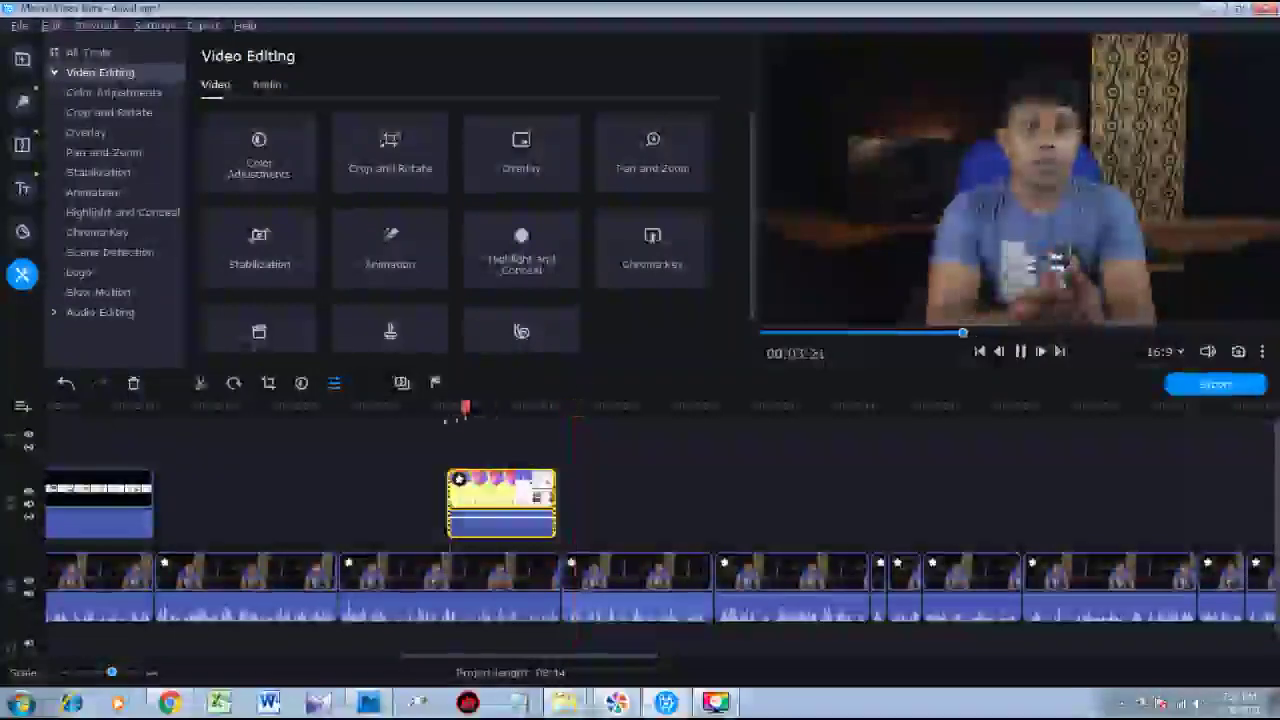
pyautogui.moveTo(455, 420)
pyautogui.mouseDown()
pyautogui.moveTo(433, 425)
pyautogui.moveTo(454, 425)
pyautogui.mouseUp()
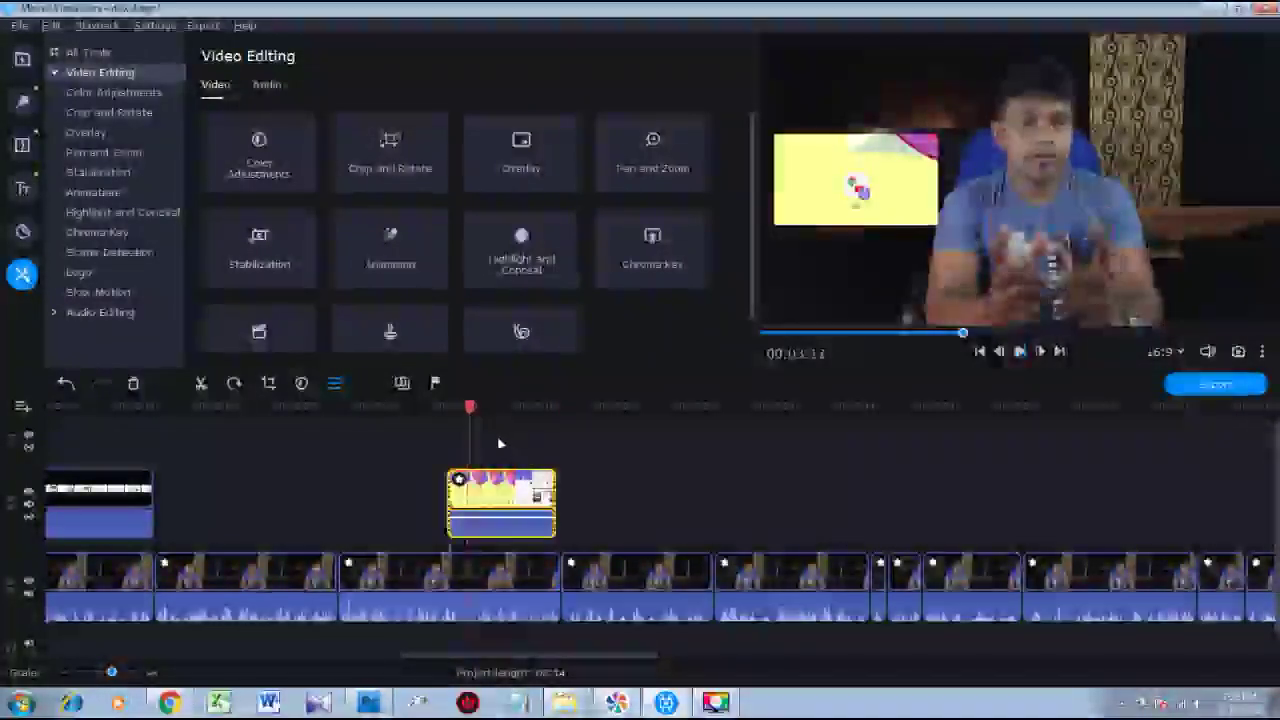
# Stop playback at about 03:12 and split the overlay clip there, just after the zoomed-in shortcut icon is shown.
pyautogui.press('space')
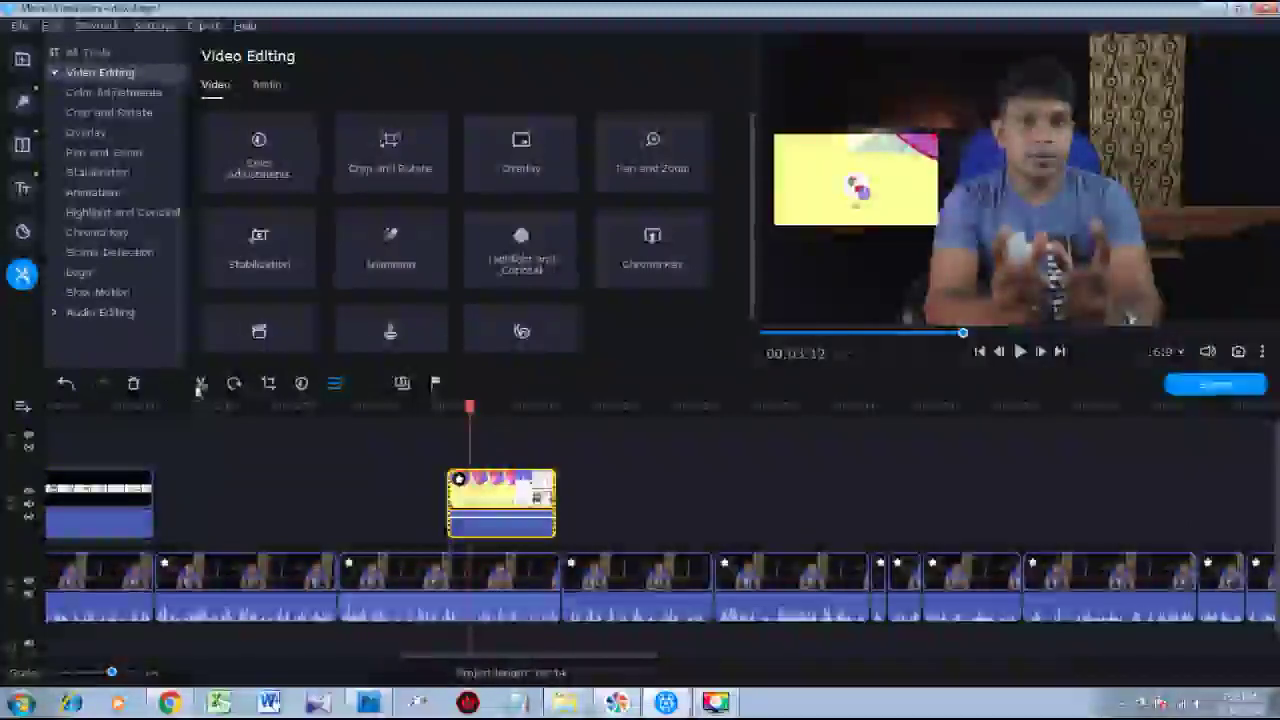
pyautogui.click(200, 383)
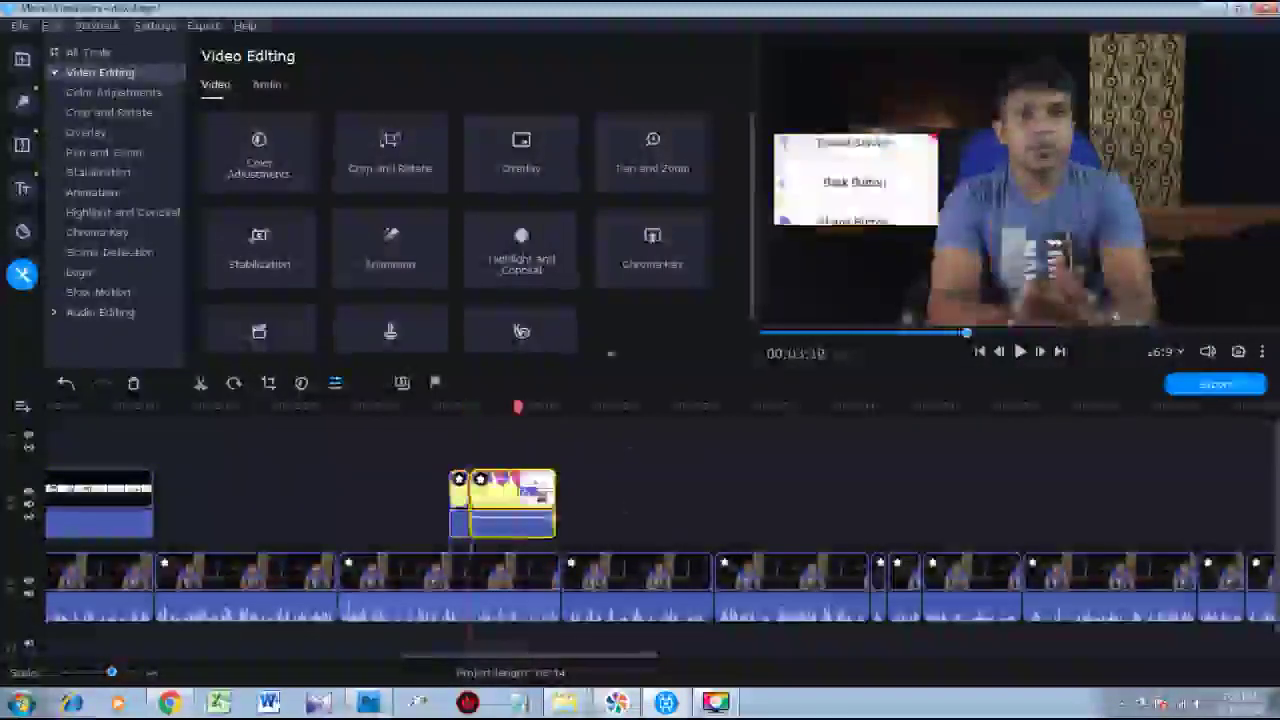
# Try to stretch the second overlay segment's frame upward beside the presenter, and undo the stretch.
pyautogui.click(521, 150)
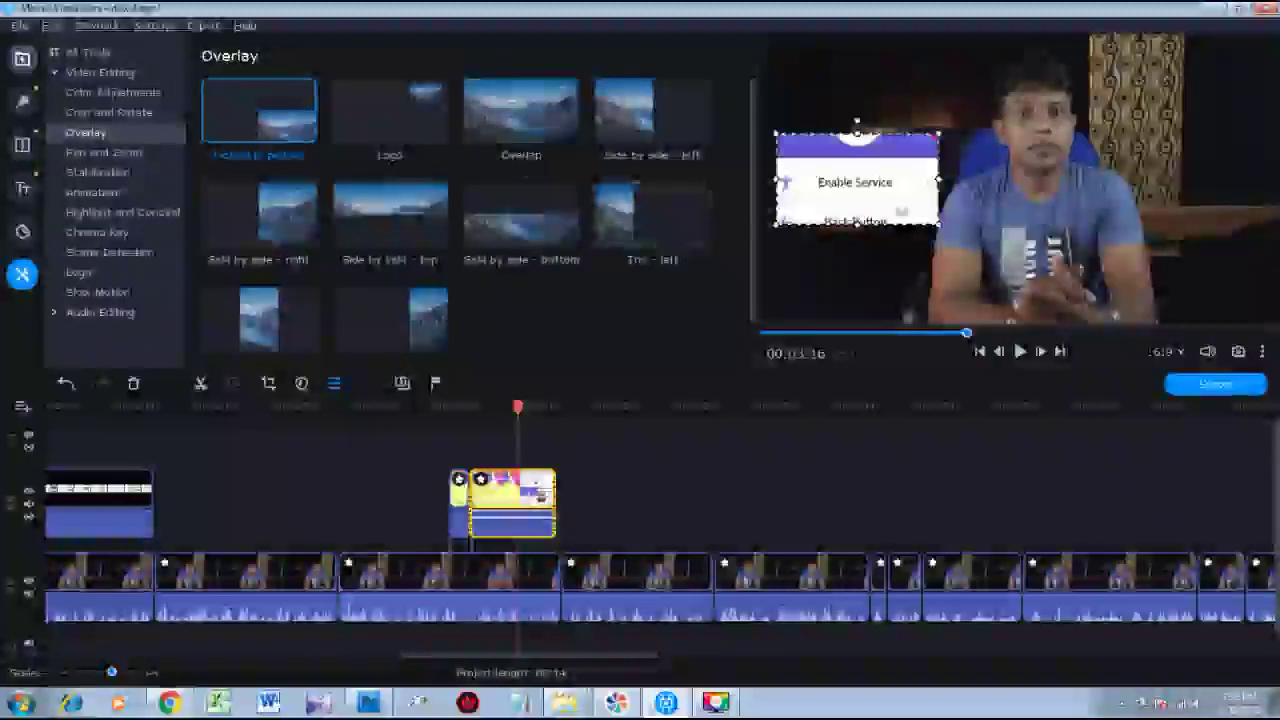
pyautogui.moveTo(858, 126); pyautogui.dragTo(858, 38)
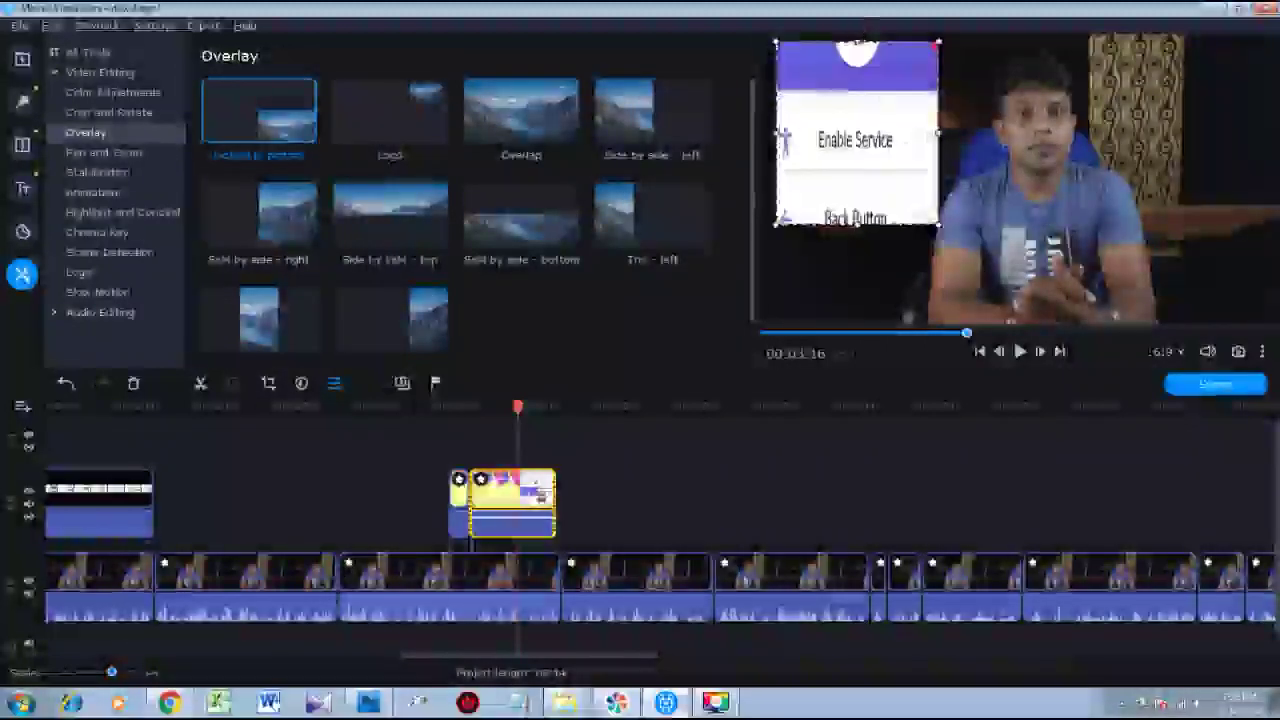
pyautogui.hotkey('ctrl', 'z')
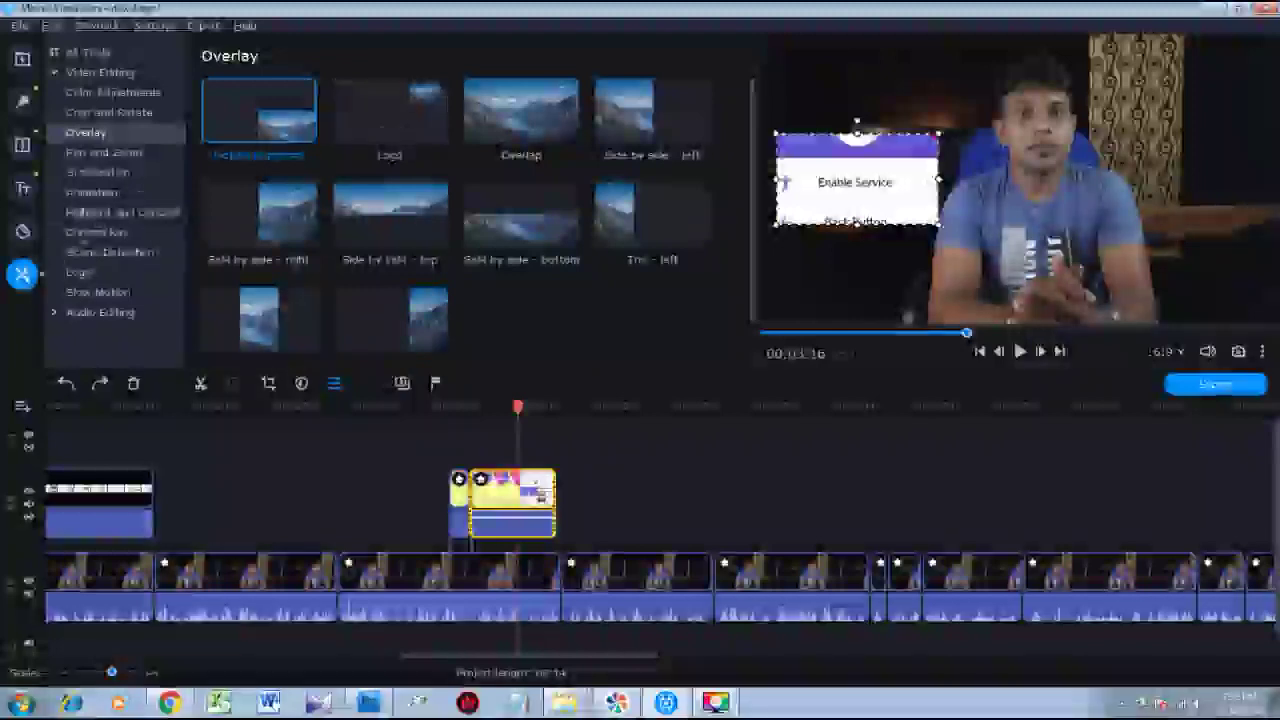
# Expand the crop of the second overlay segment to cover the whole phone screen and apply it.
pyautogui.click(90, 52)
pyautogui.click(391, 150)
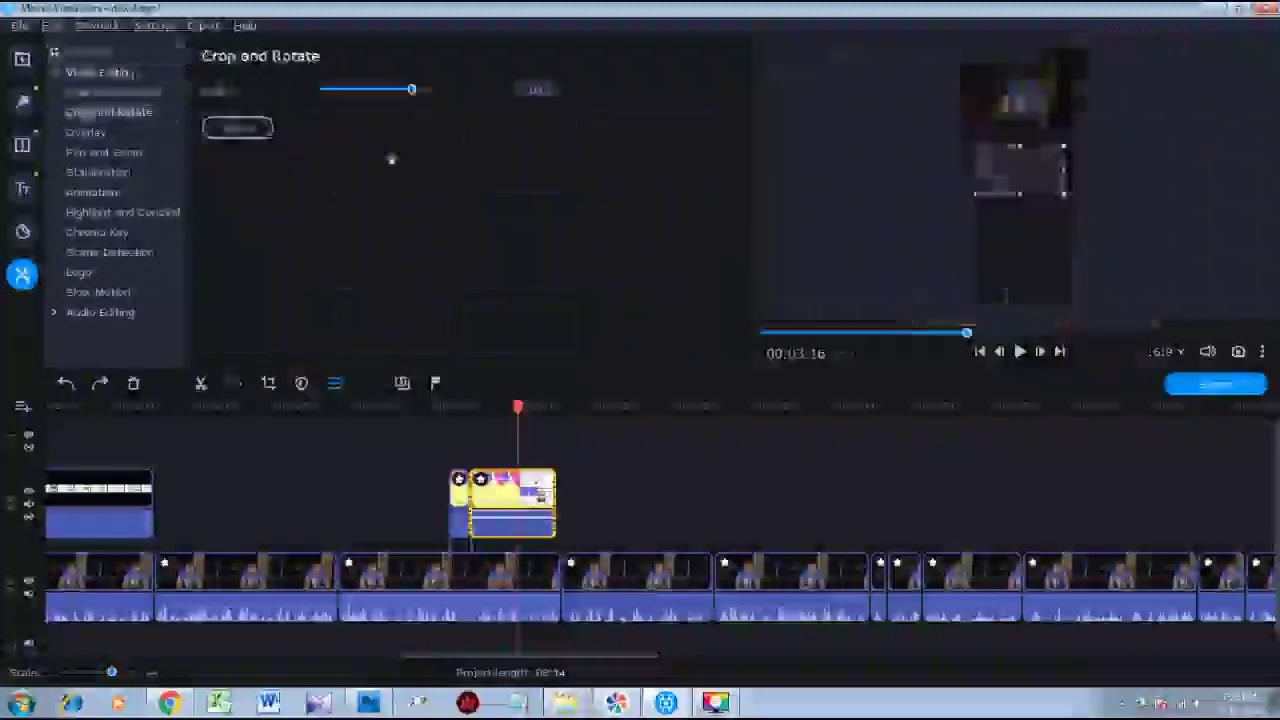
pyautogui.moveTo(1020, 146); pyautogui.dragTo(964, 57)
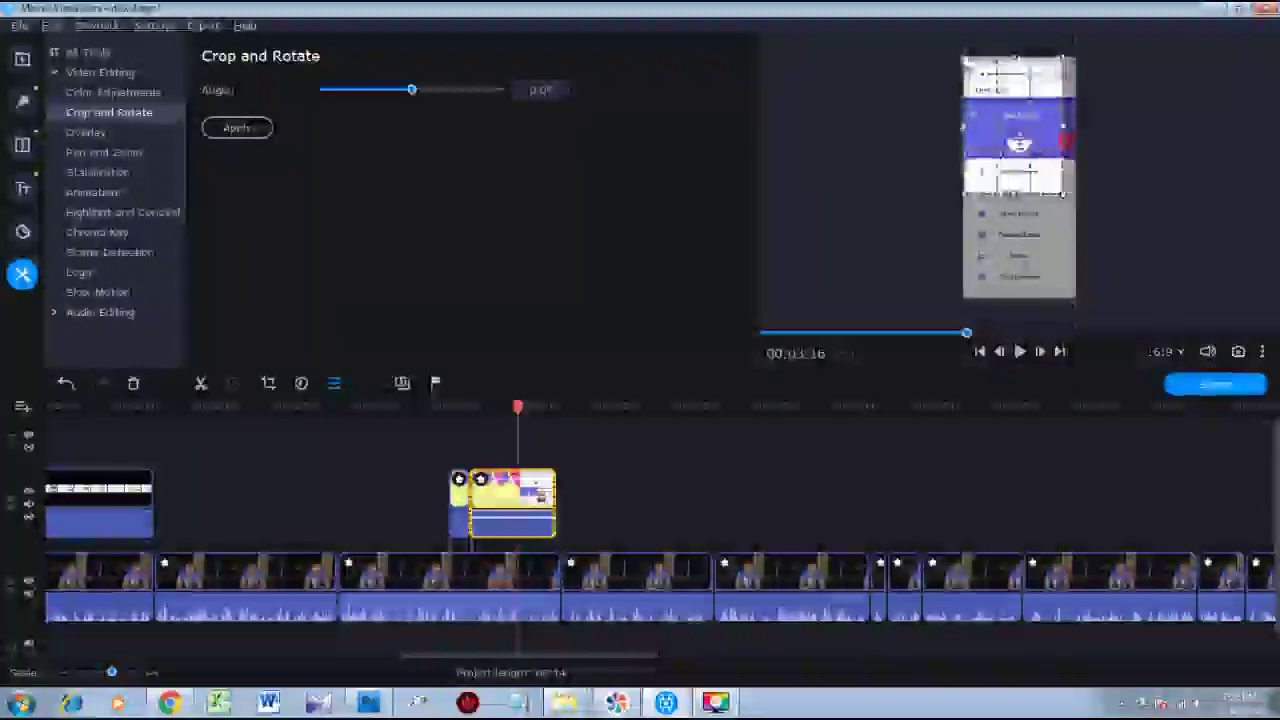
pyautogui.moveTo(1066, 196); pyautogui.dragTo(1024, 300)
pyautogui.moveTo(1090, 184); pyautogui.dragTo(1075, 181)
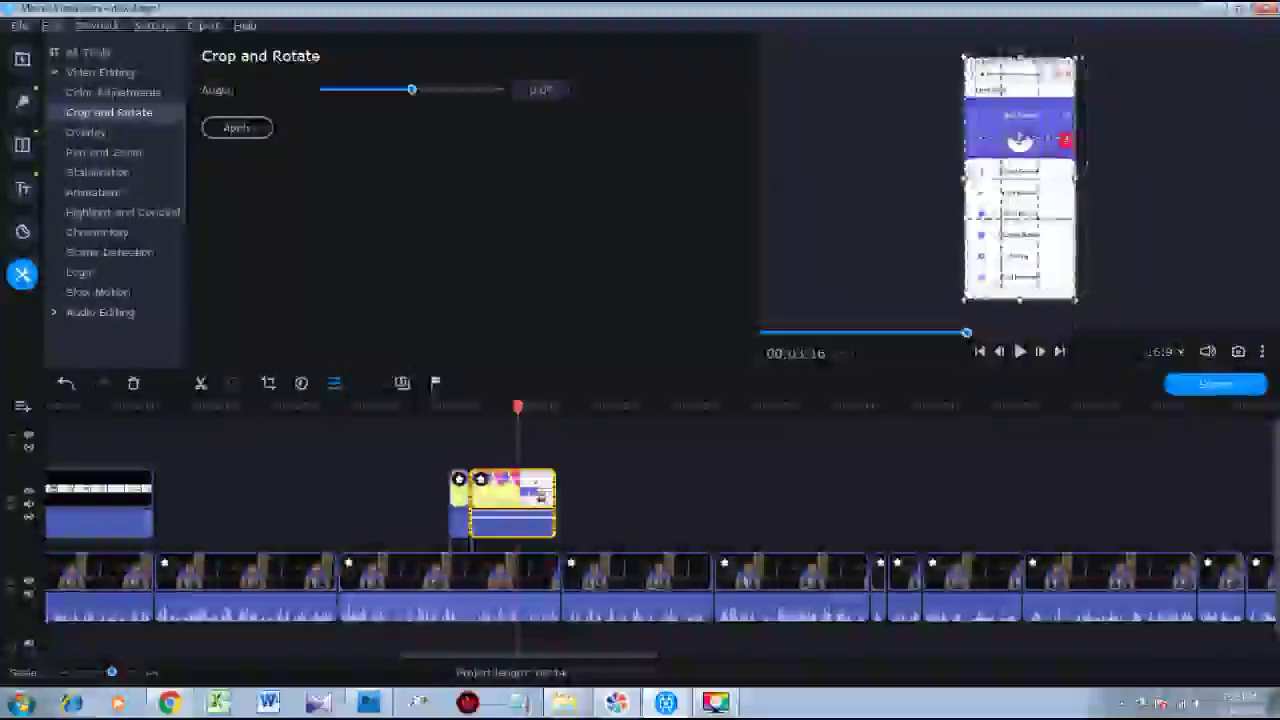
pyautogui.click(245, 128)
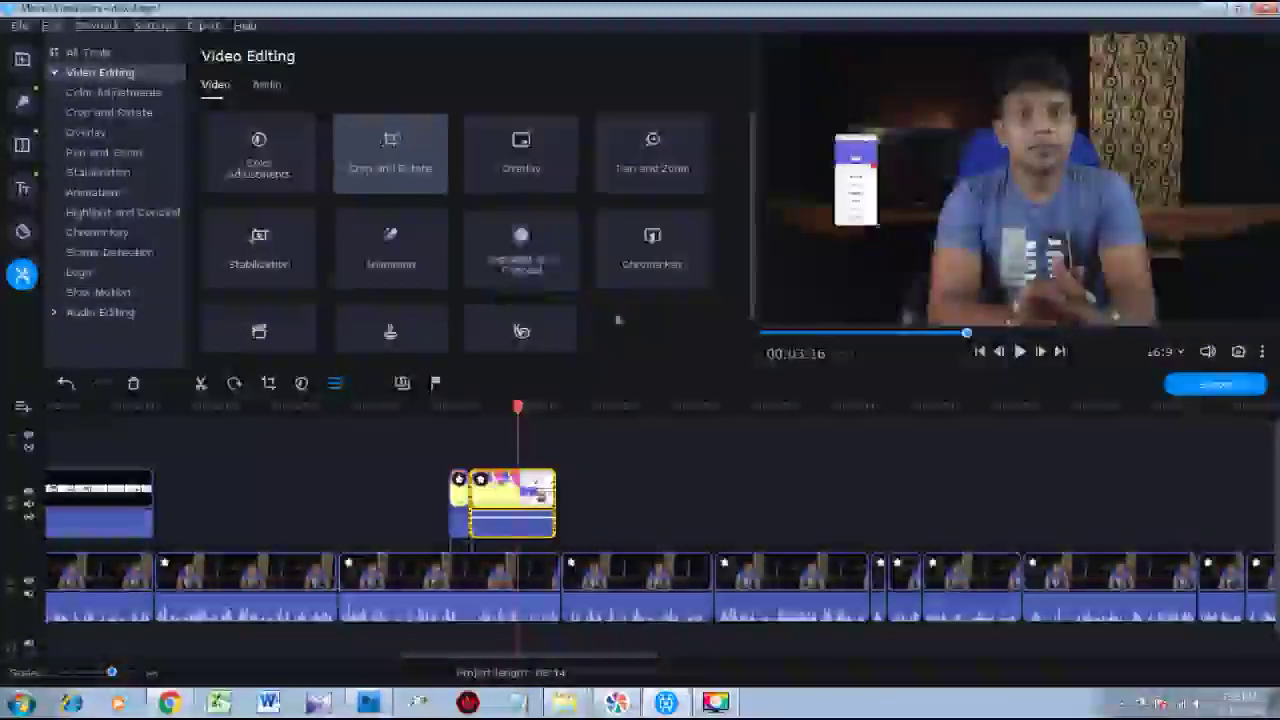
# Enlarge the full-screen phone overlay, position it in the empty area left of the presenter, and play back both overlay segments.
pyautogui.click(521, 150)
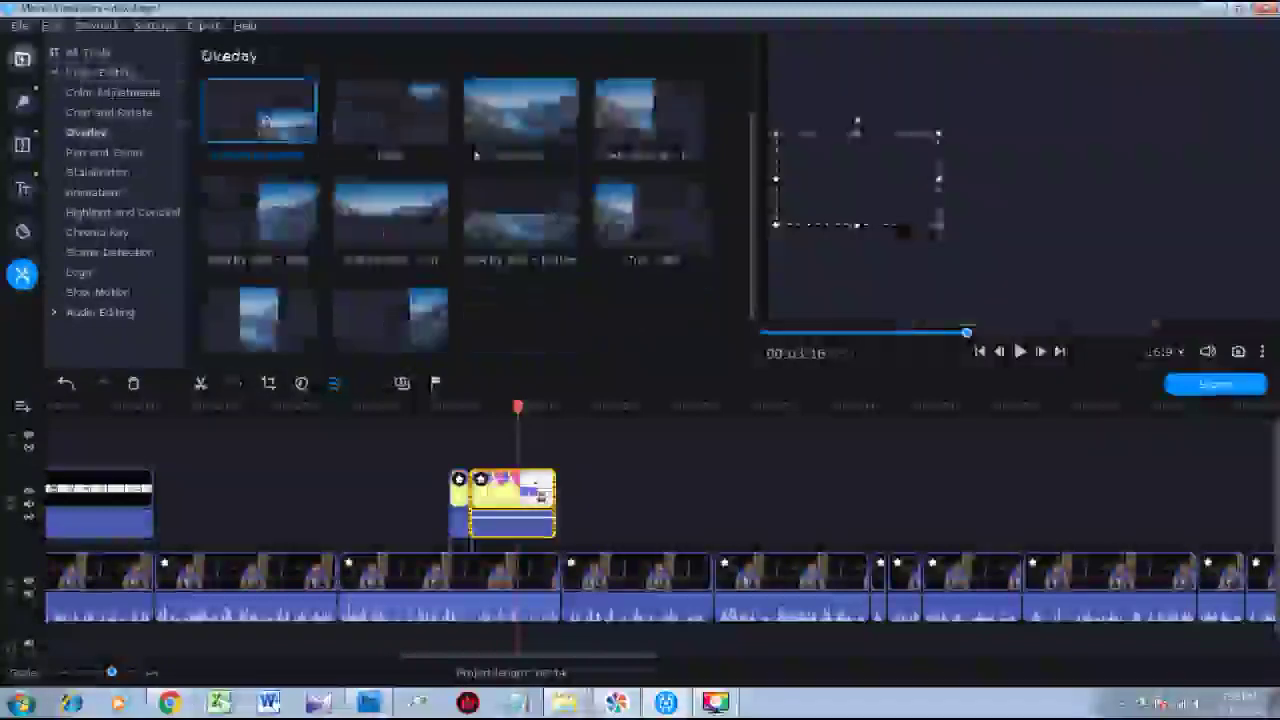
pyautogui.moveTo(932, 140); pyautogui.dragTo(846, 207)
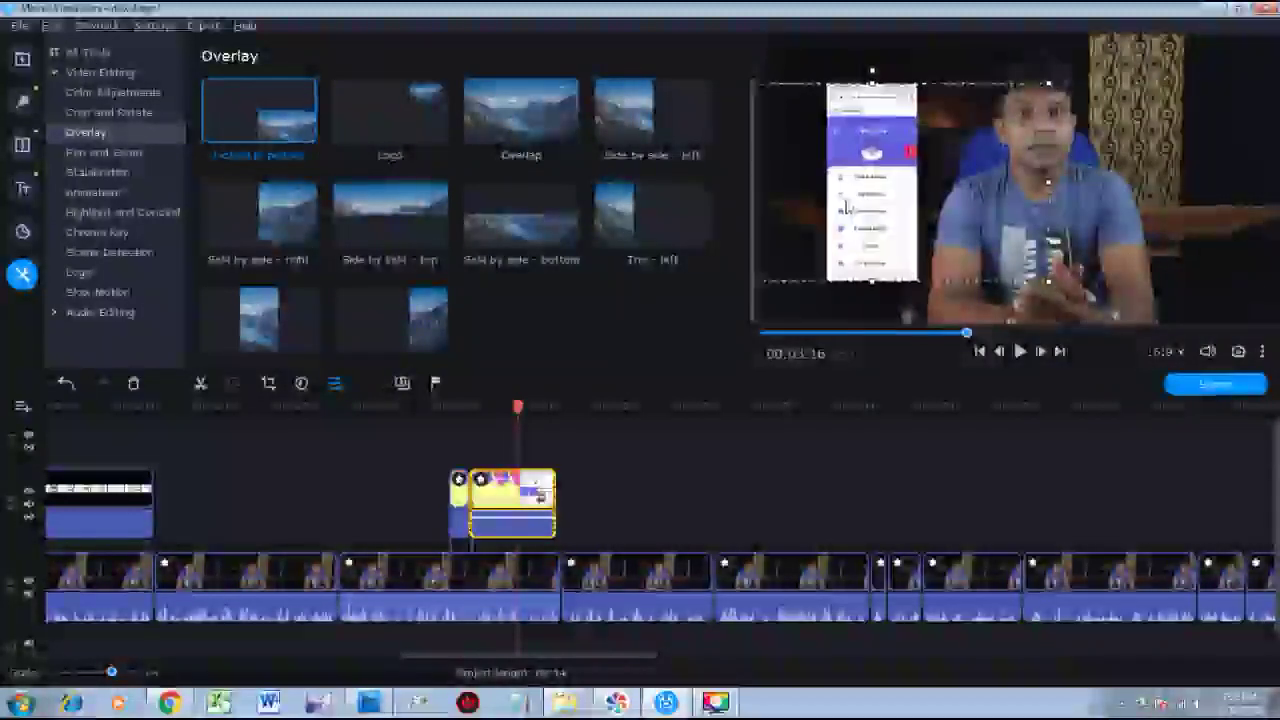
pyautogui.moveTo(1048, 281); pyautogui.dragTo(1076, 296)
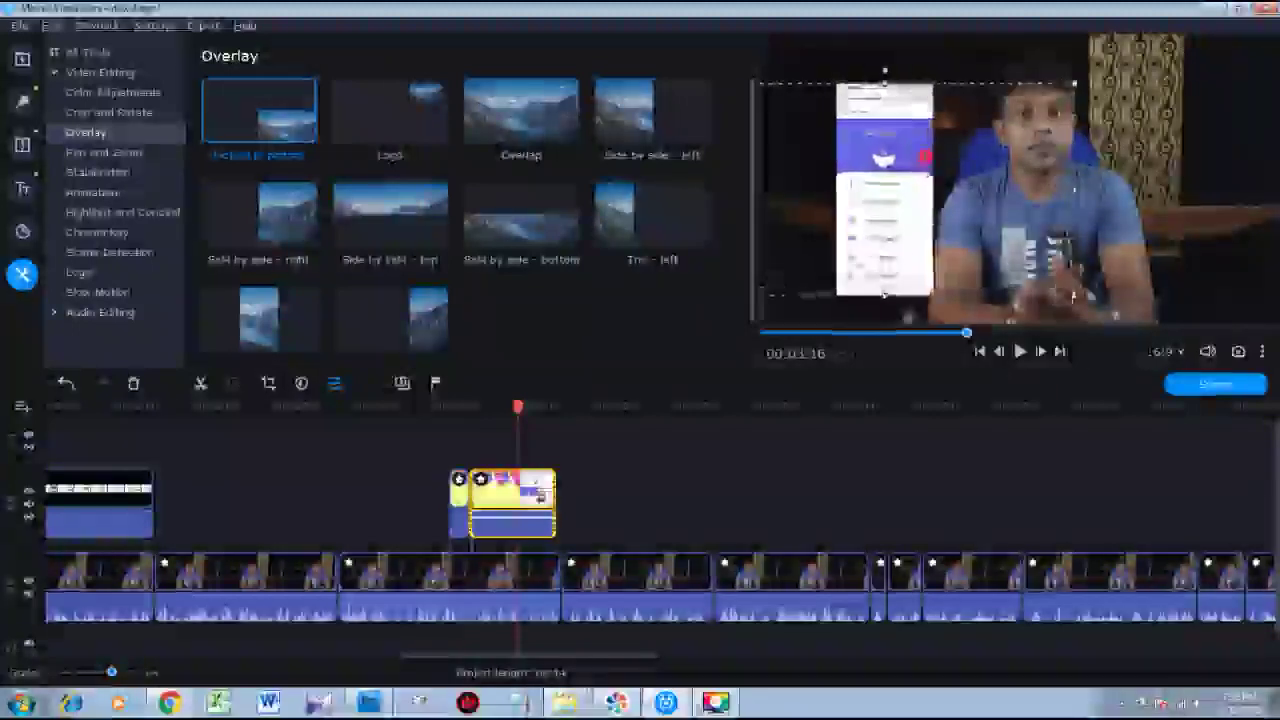
pyautogui.moveTo(895, 252); pyautogui.dragTo(888, 246)
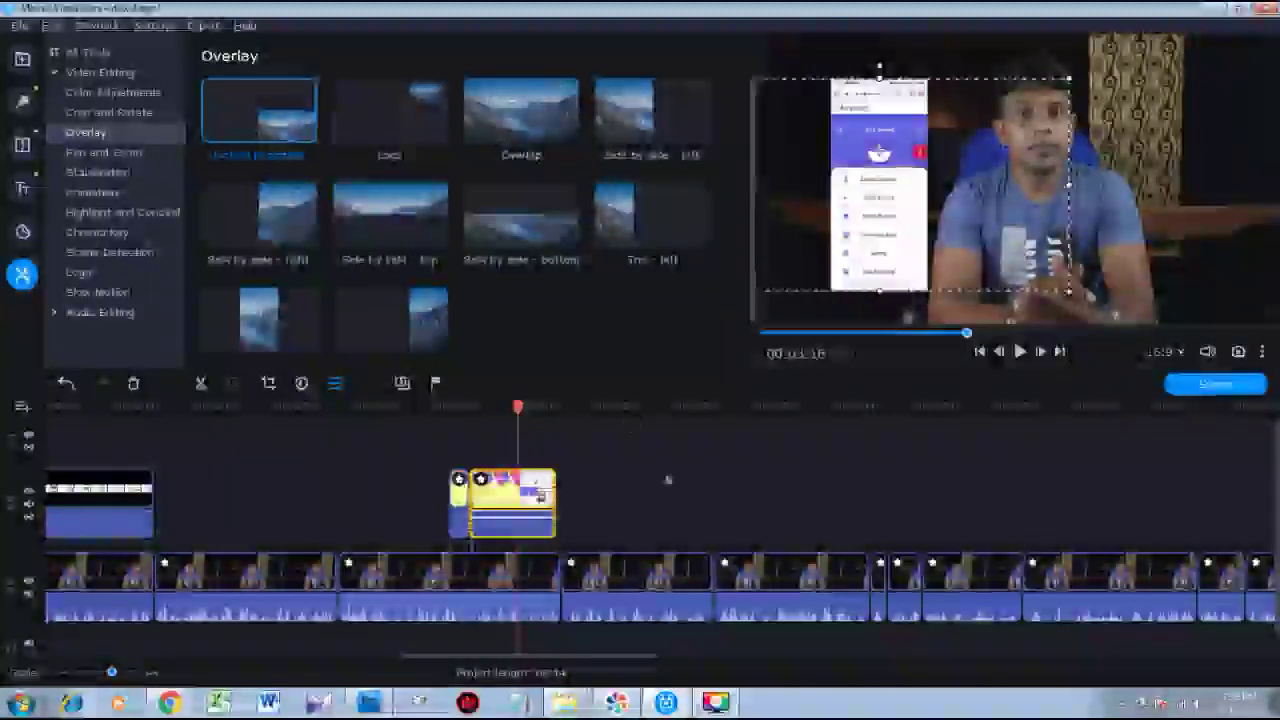
pyautogui.click(769, 488)
pyautogui.moveTo(517, 408); pyautogui.dragTo(431, 408)
pyautogui.press('space')
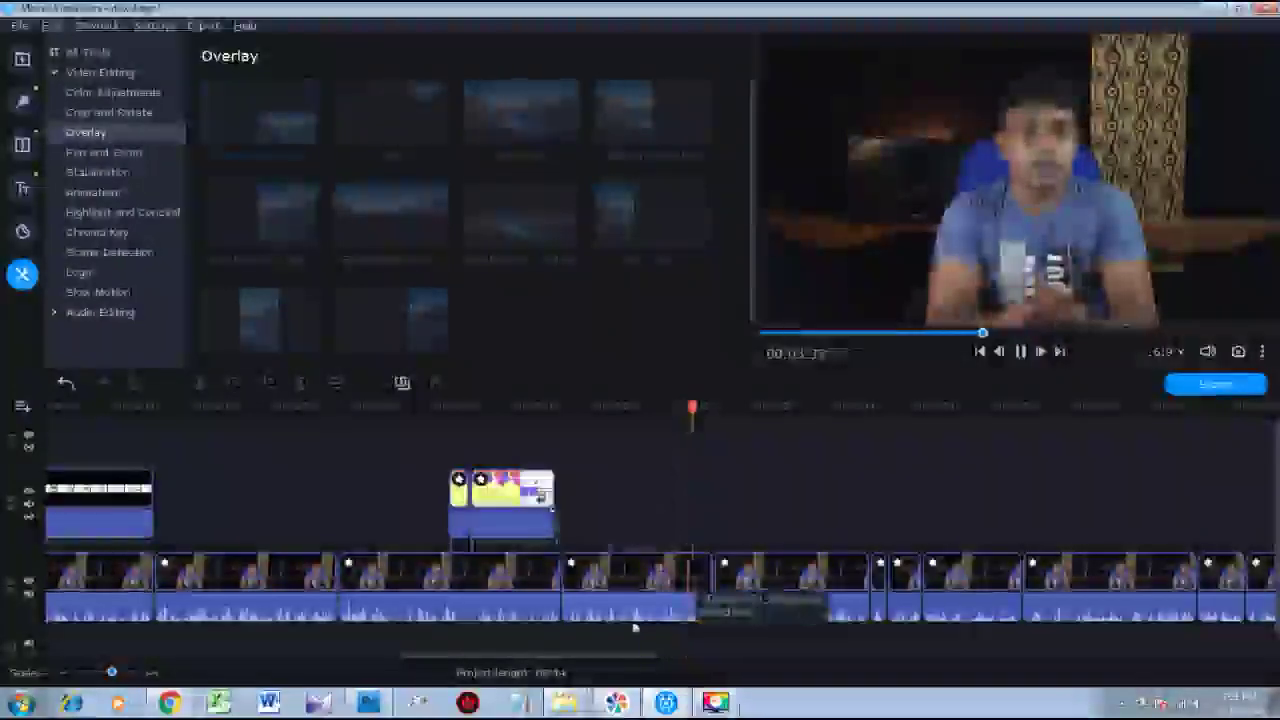
# Delete the two presenter clips that follow the overlay section one after the other, playing back the footage between the deletions.
pyautogui.click(622, 592)
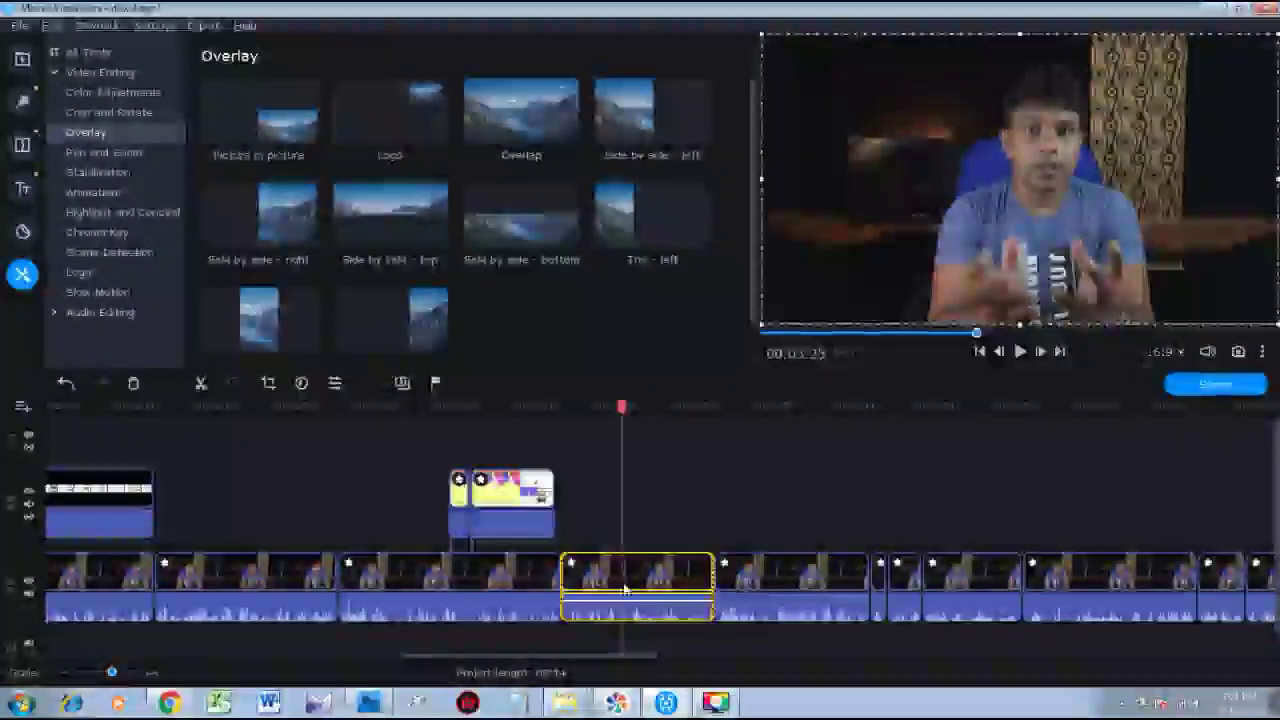
pyautogui.press('Delete')
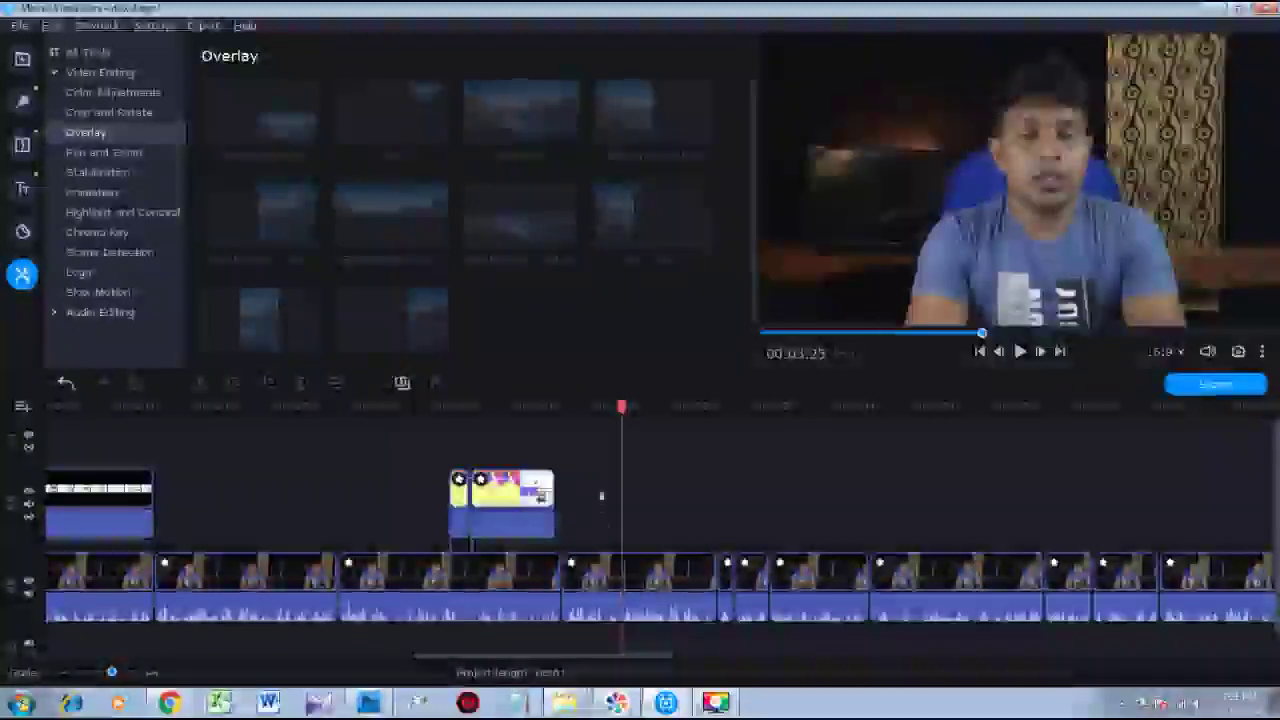
pyautogui.moveTo(586, 406); pyautogui.dragTo(557, 406)
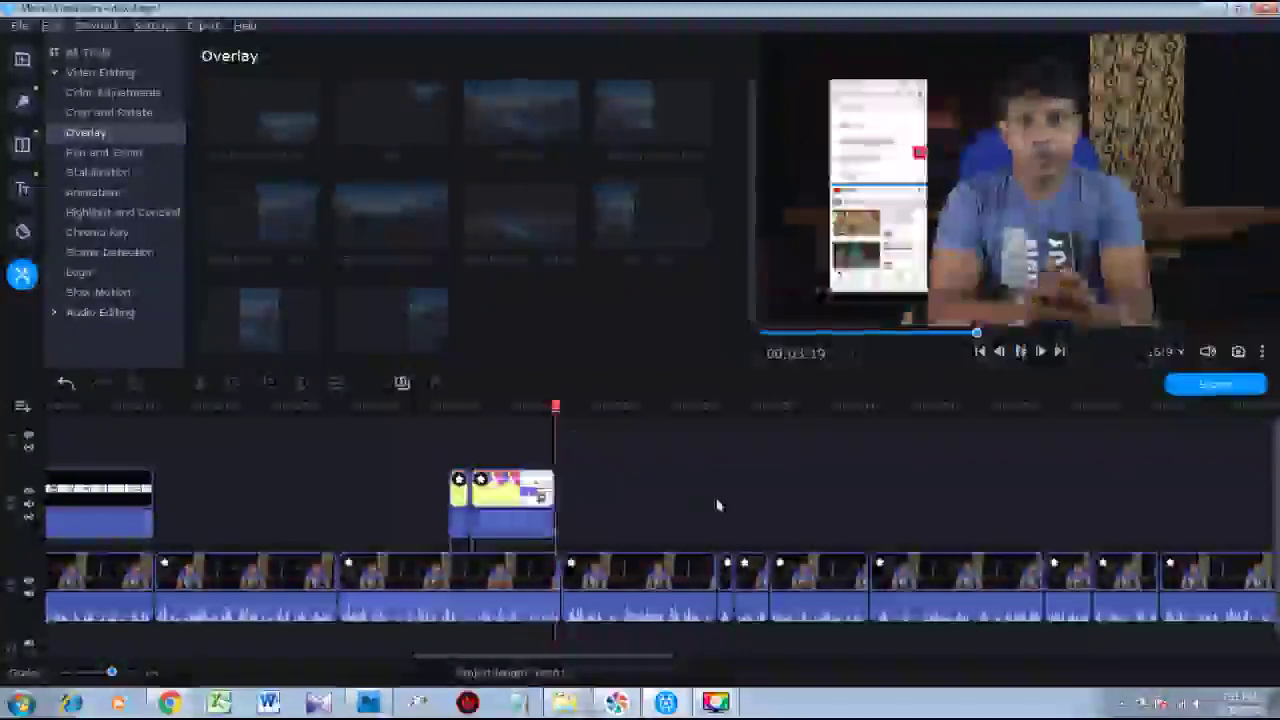
pyautogui.press('space')
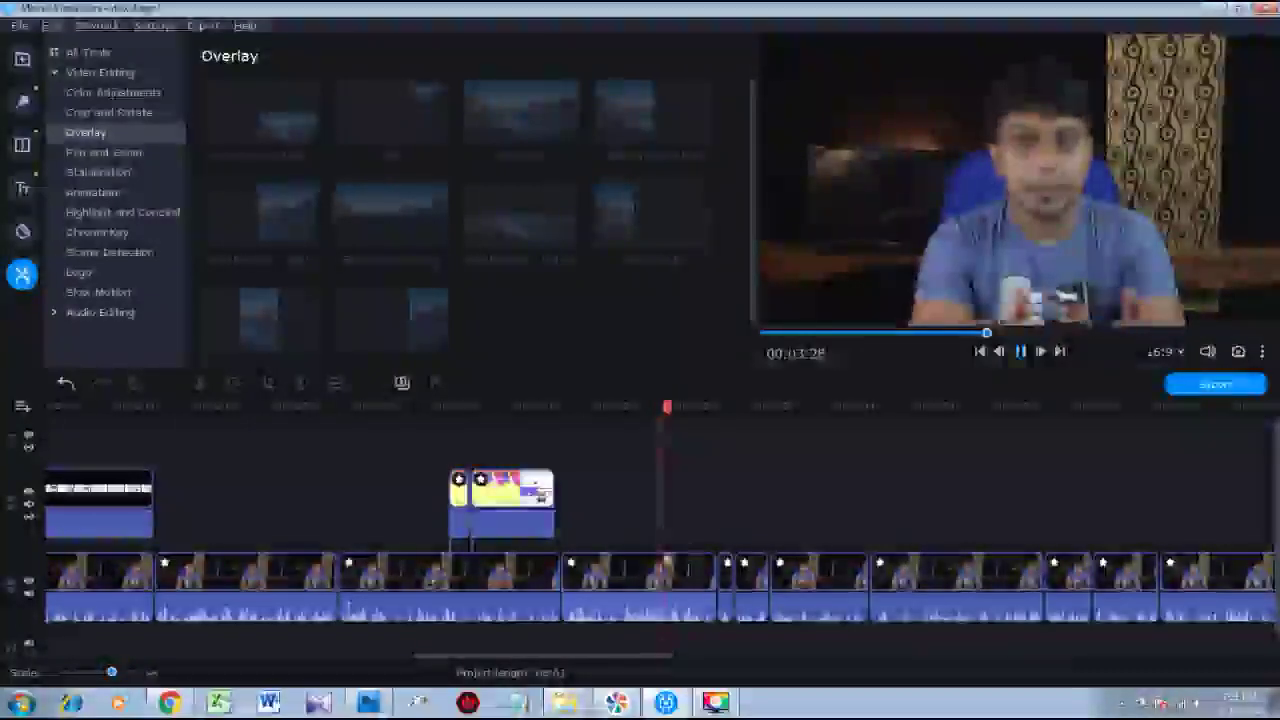
pyautogui.click(640, 575)
pyautogui.press('Delete')
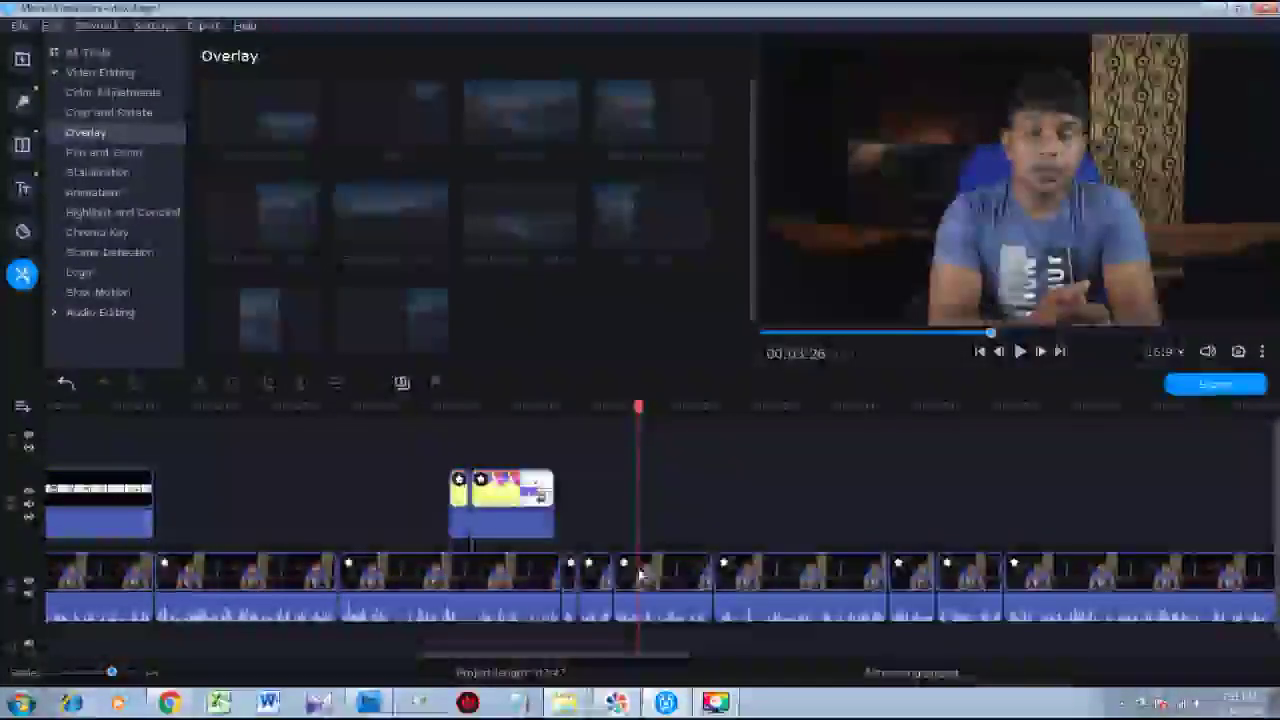
# Play back the presenter footage from the end of the phone overlay to about 03:58 to check the cuts.
pyautogui.moveTo(638, 408); pyautogui.dragTo(551, 410)
pyautogui.press('space')
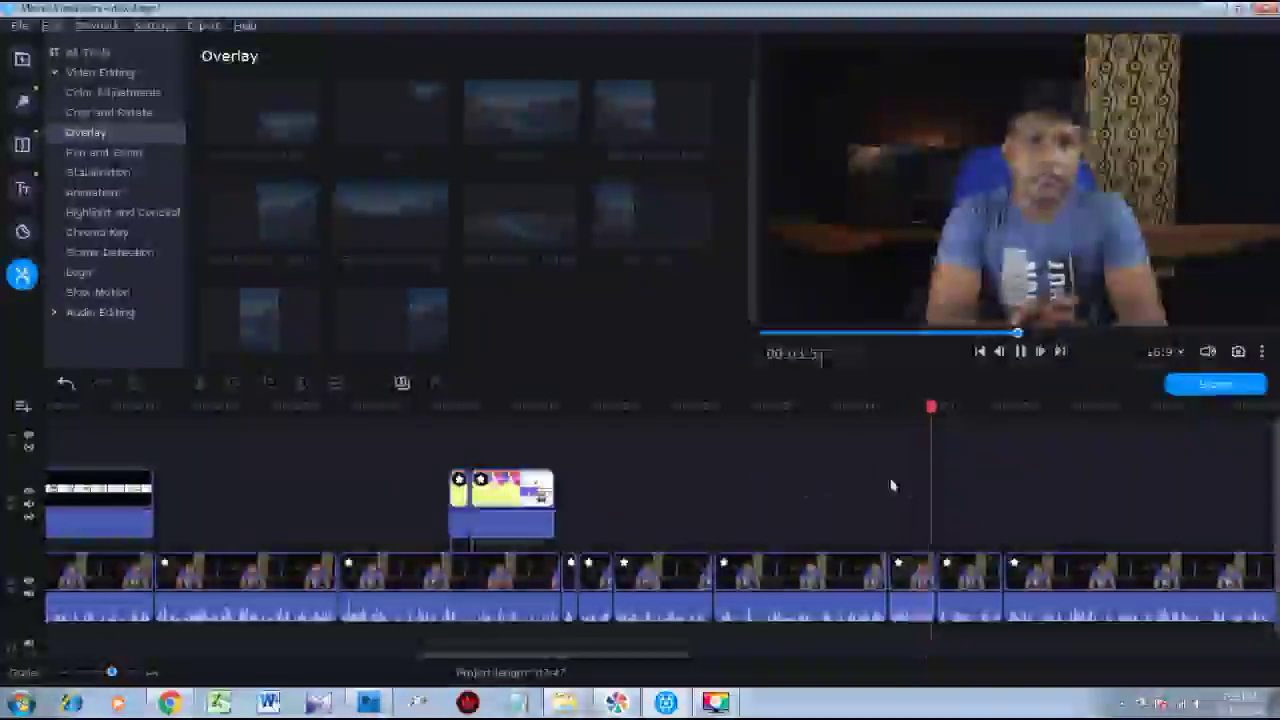
pyautogui.scroll(-3, 1043, 502)
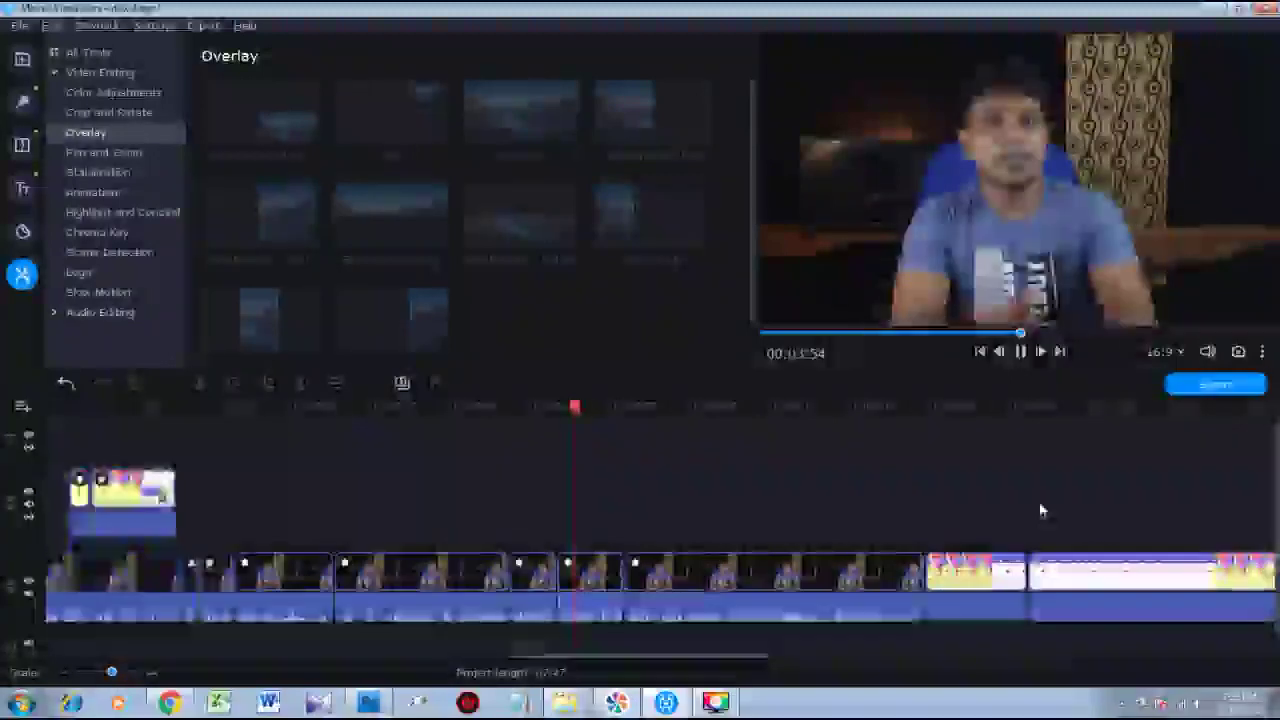
pyautogui.scroll(-2, 1039, 510)
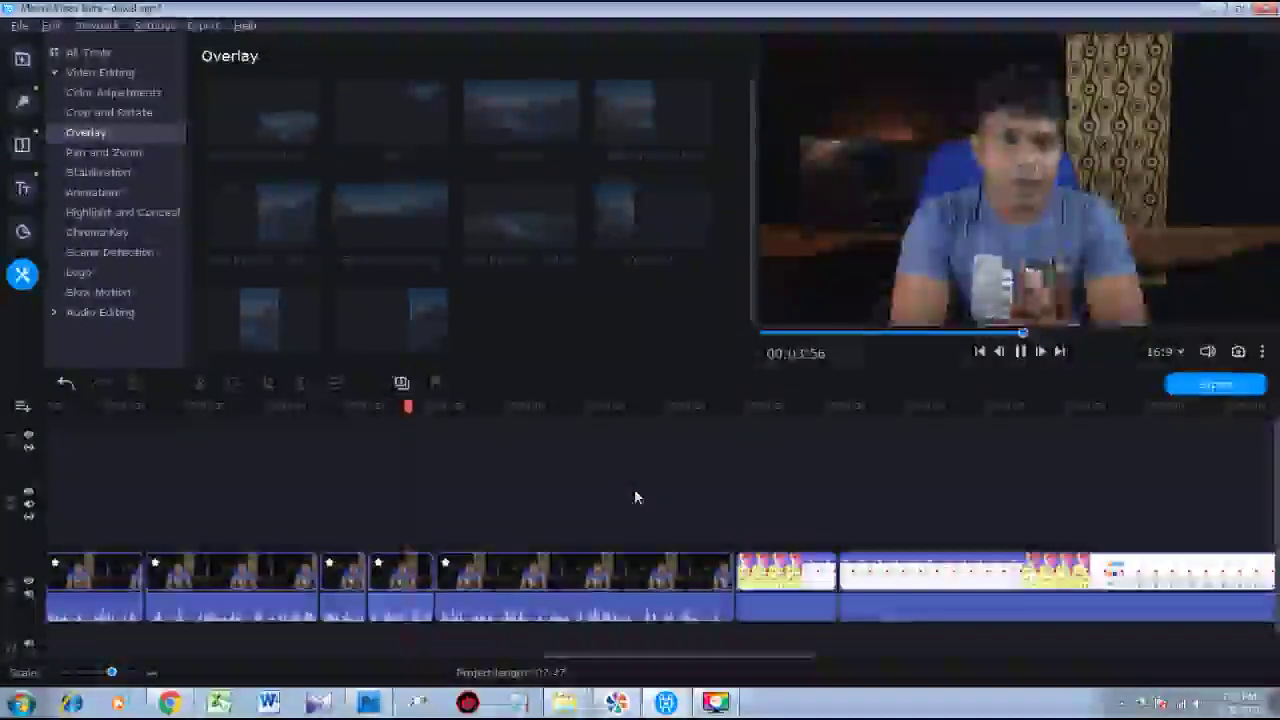
pyautogui.press('space')
# Copy the green-screen overlay clip from early in the timeline and paste it onto the overlay track at 03:58.
pyautogui.scroll(6, 361, 484)
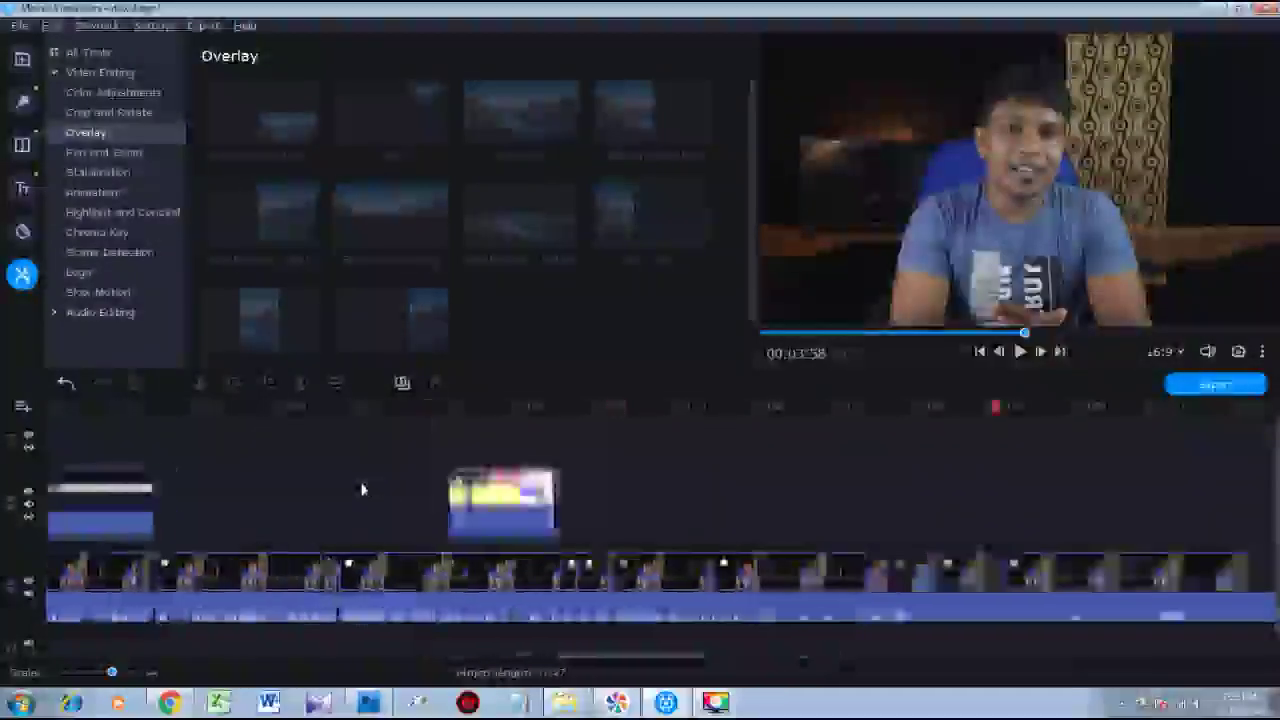
pyautogui.scroll(10, 362, 489)
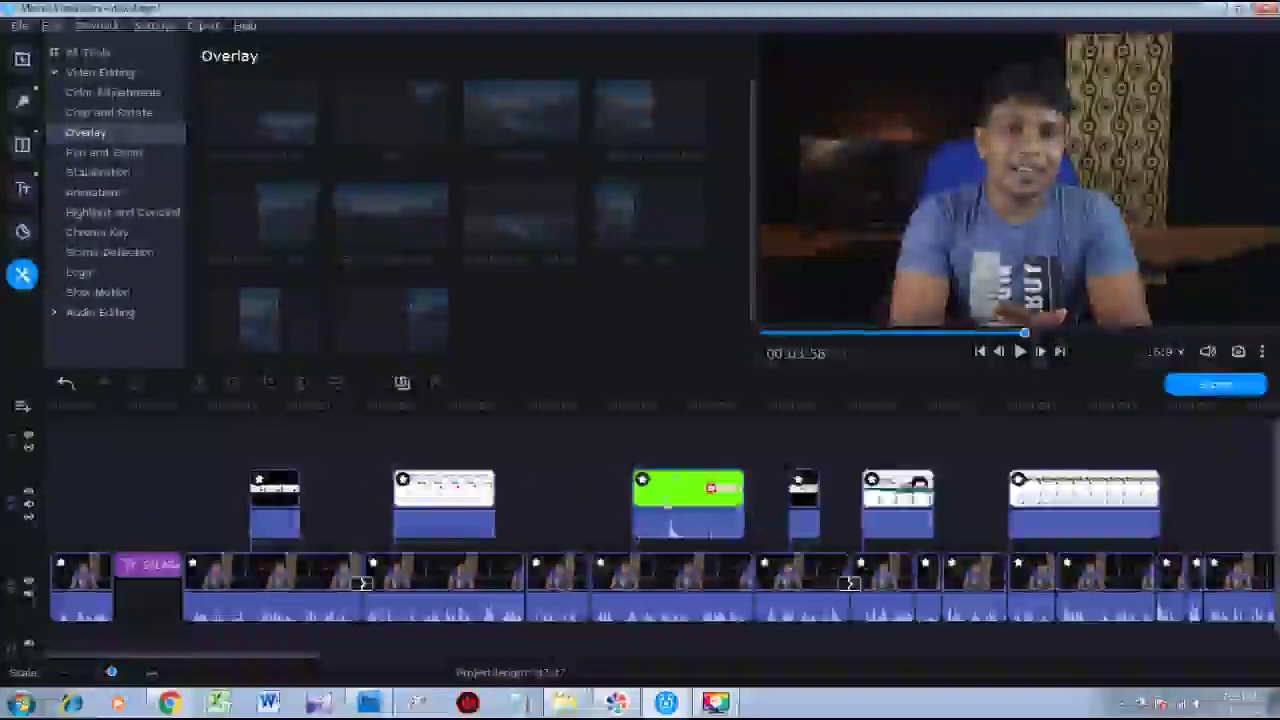
pyautogui.rightClick(668, 505)
pyautogui.click(697, 392)
pyautogui.scroll(-8, 1046, 505)
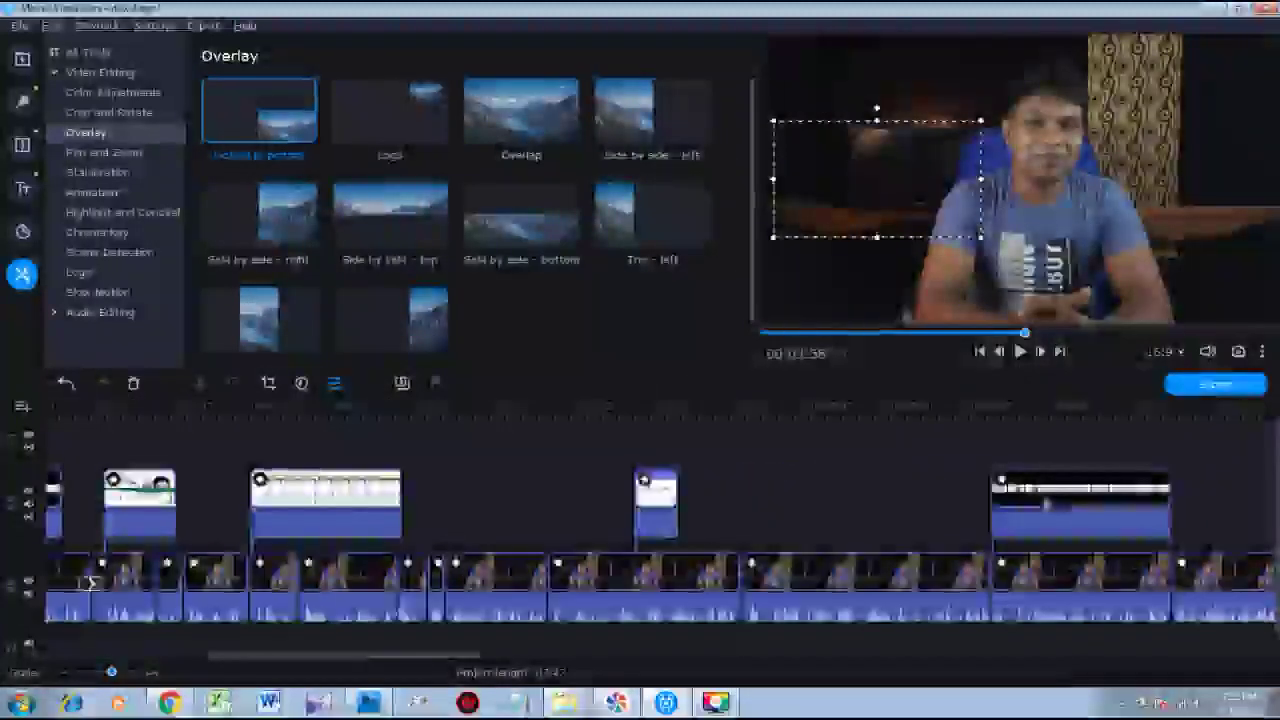
pyautogui.scroll(-12, 1047, 505)
pyautogui.click(729, 509)
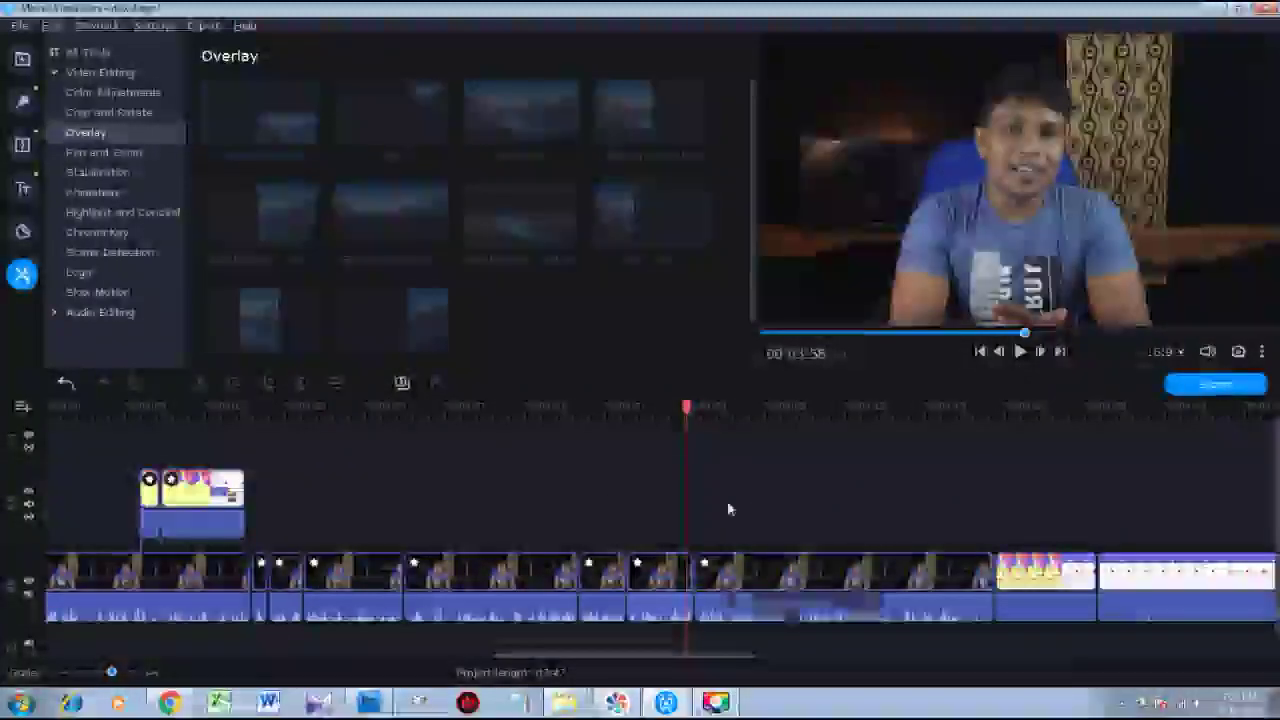
pyautogui.rightClick(727, 509)
pyautogui.click(770, 537)
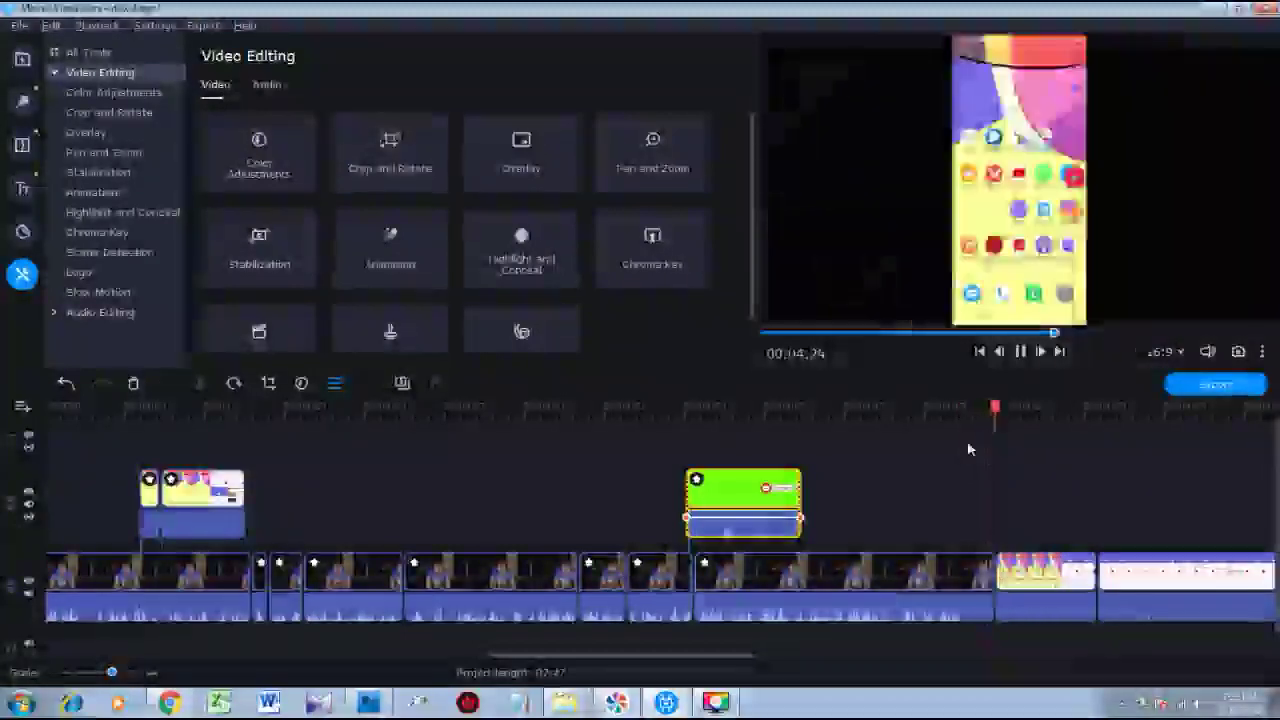
# Stop playback and insert the Studio title between the last presenter clip and the remaining phone recording, at about 04:25.
pyautogui.press('space')
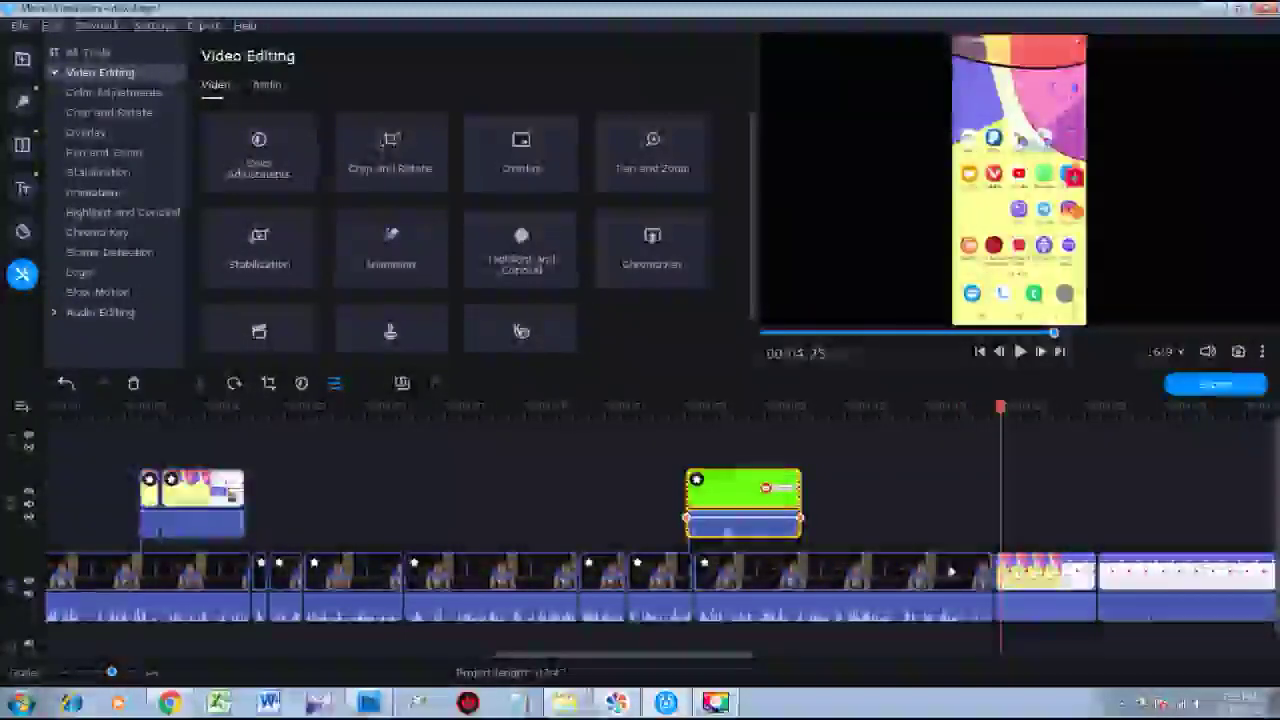
pyautogui.click(983, 574)
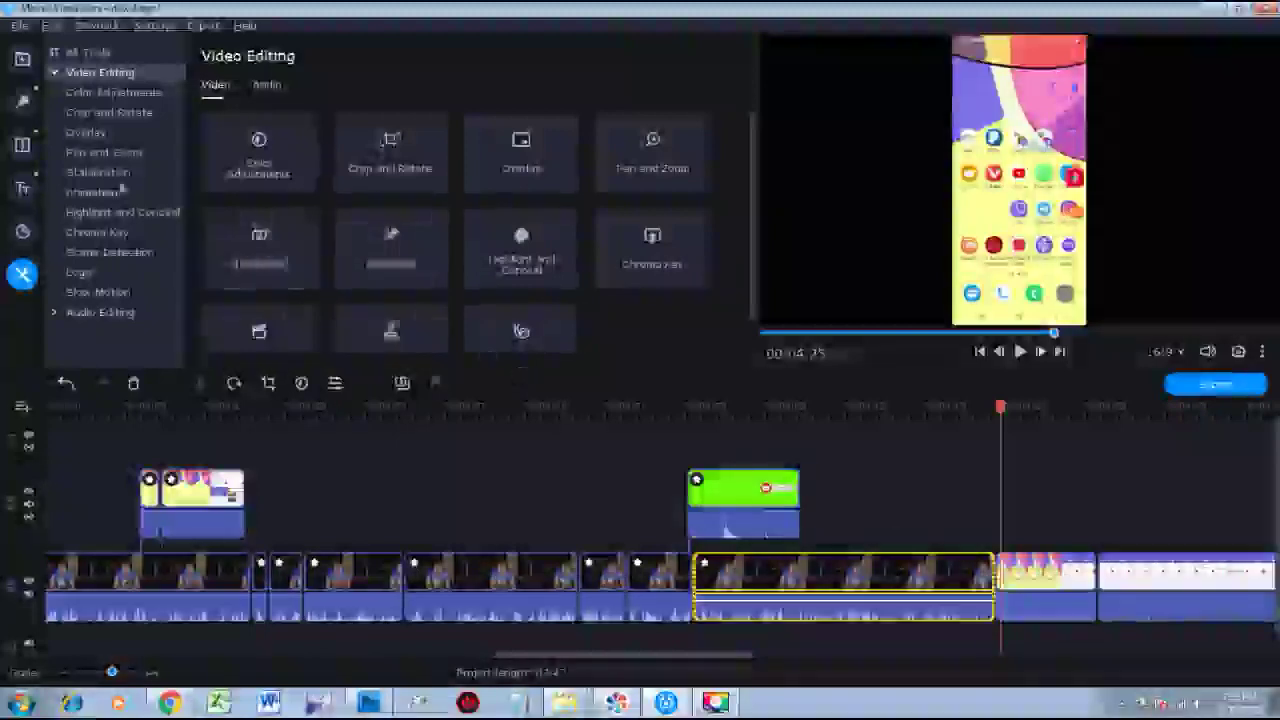
pyautogui.click(103, 94)
pyautogui.click(101, 117)
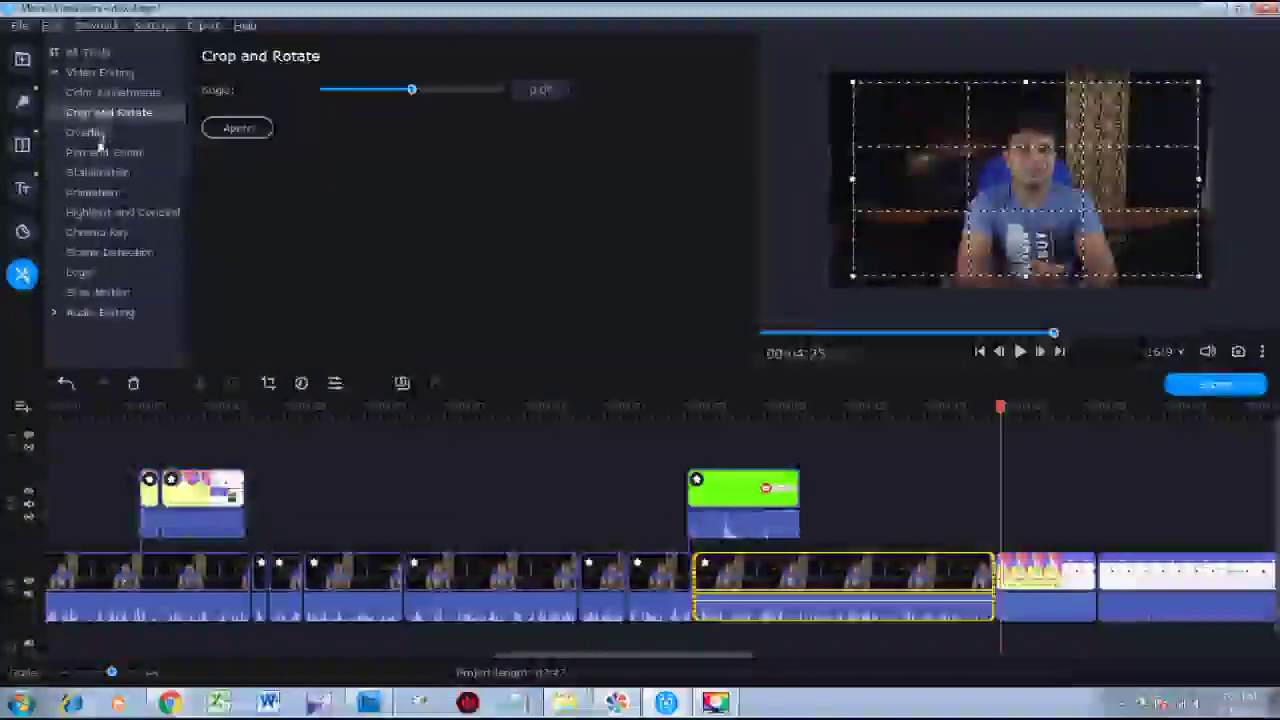
pyautogui.click(22, 188)
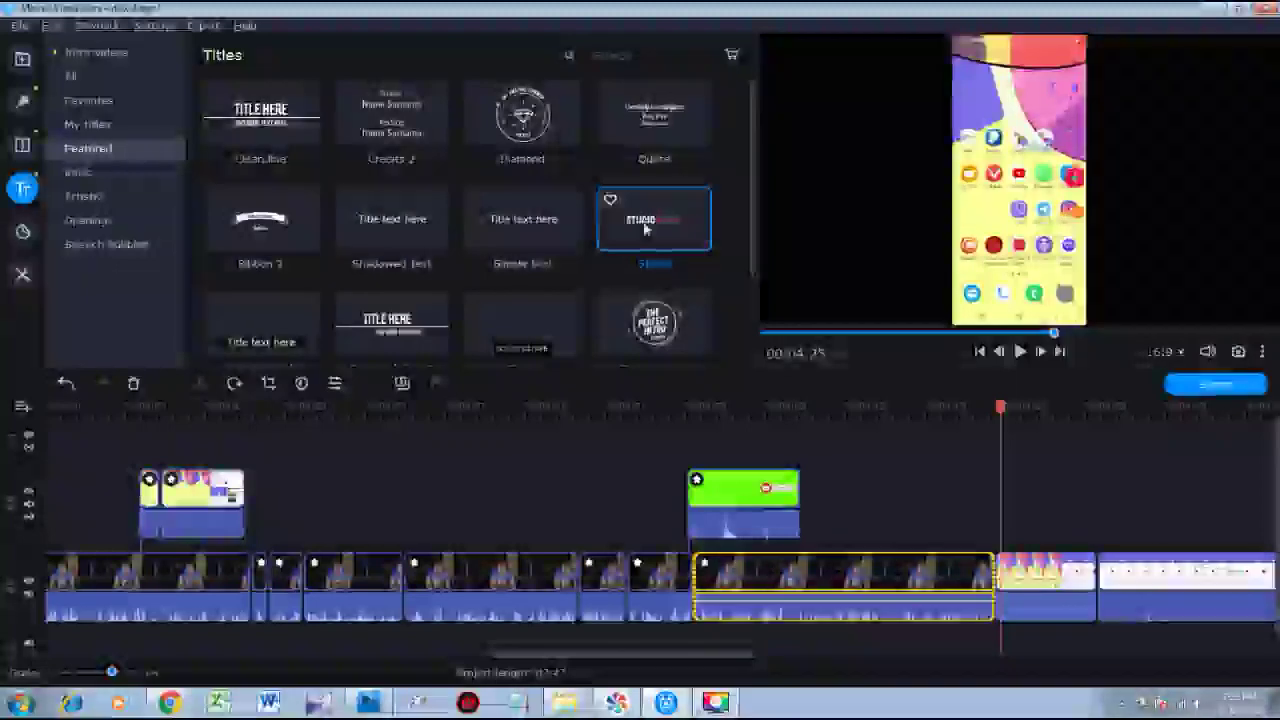
pyautogui.moveTo(645, 230); pyautogui.dragTo(972, 531)
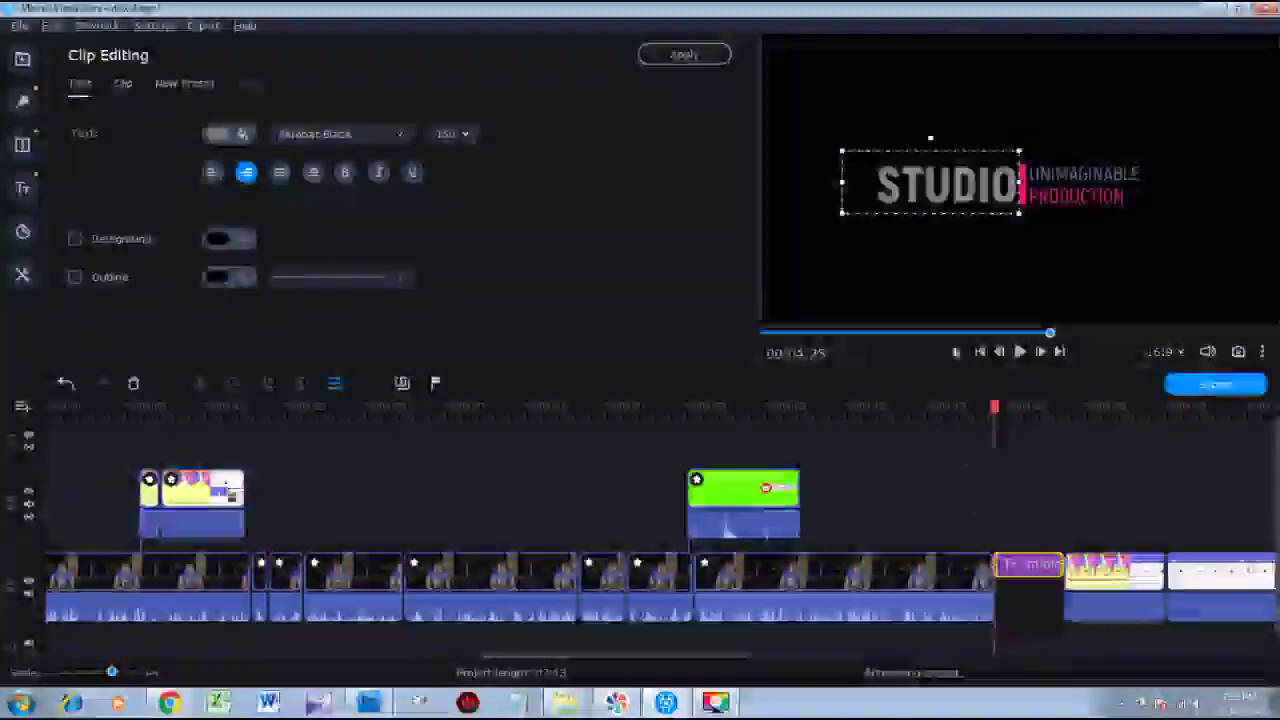
# Replace the title's STUDIO text with SALARA SL and widen its text box so it fits on one line.
pyautogui.doubleClick(968, 190)
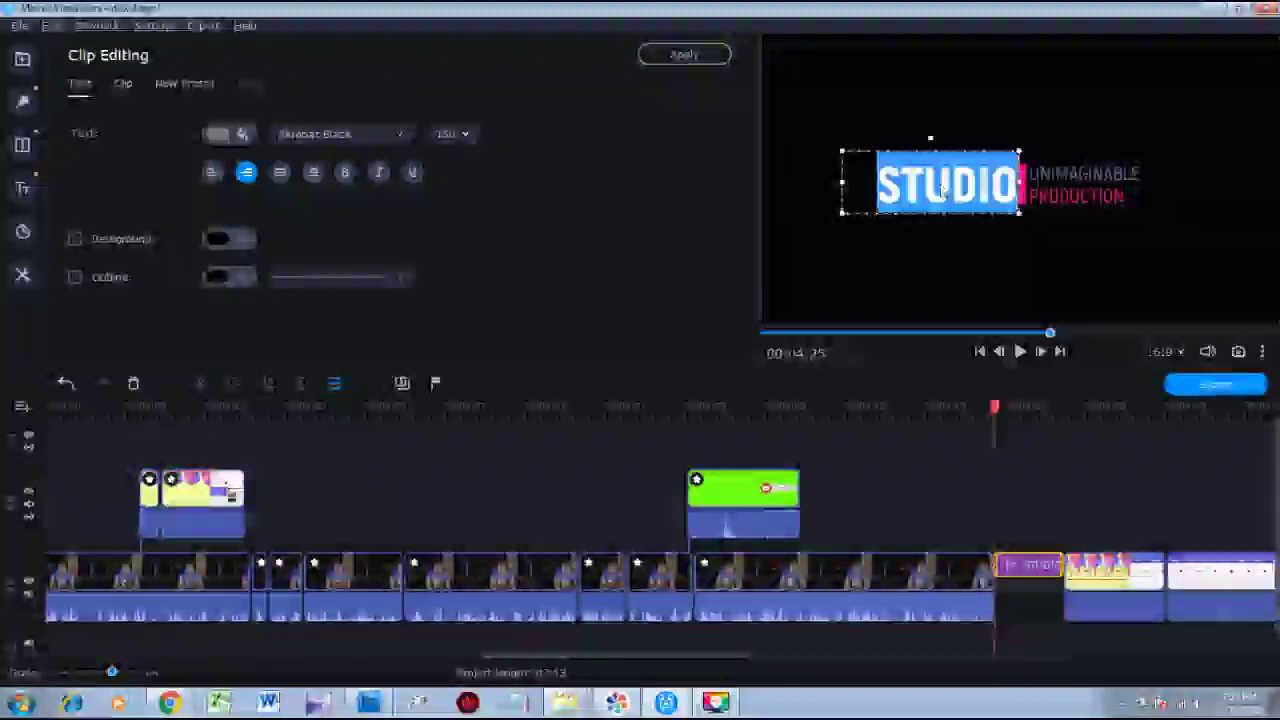
pyautogui.press('BackSpace')
pyautogui.write('SALARA')
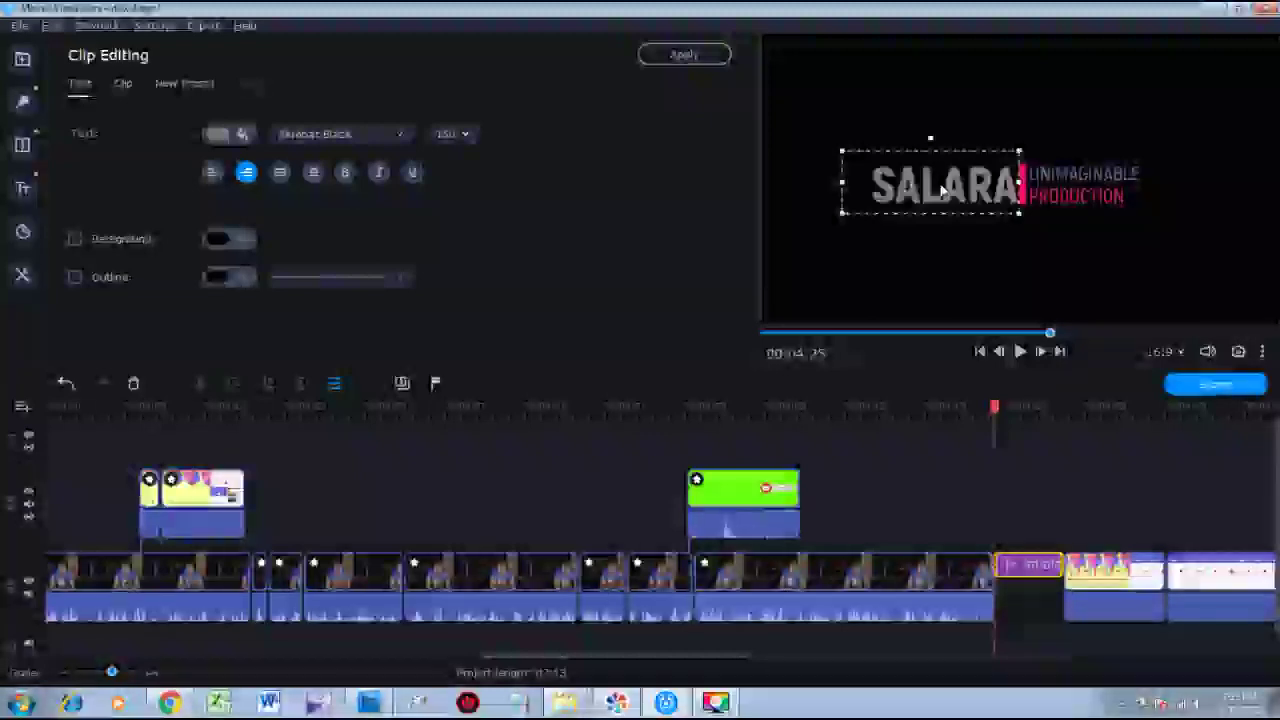
pyautogui.press('Return')
pyautogui.write('L')
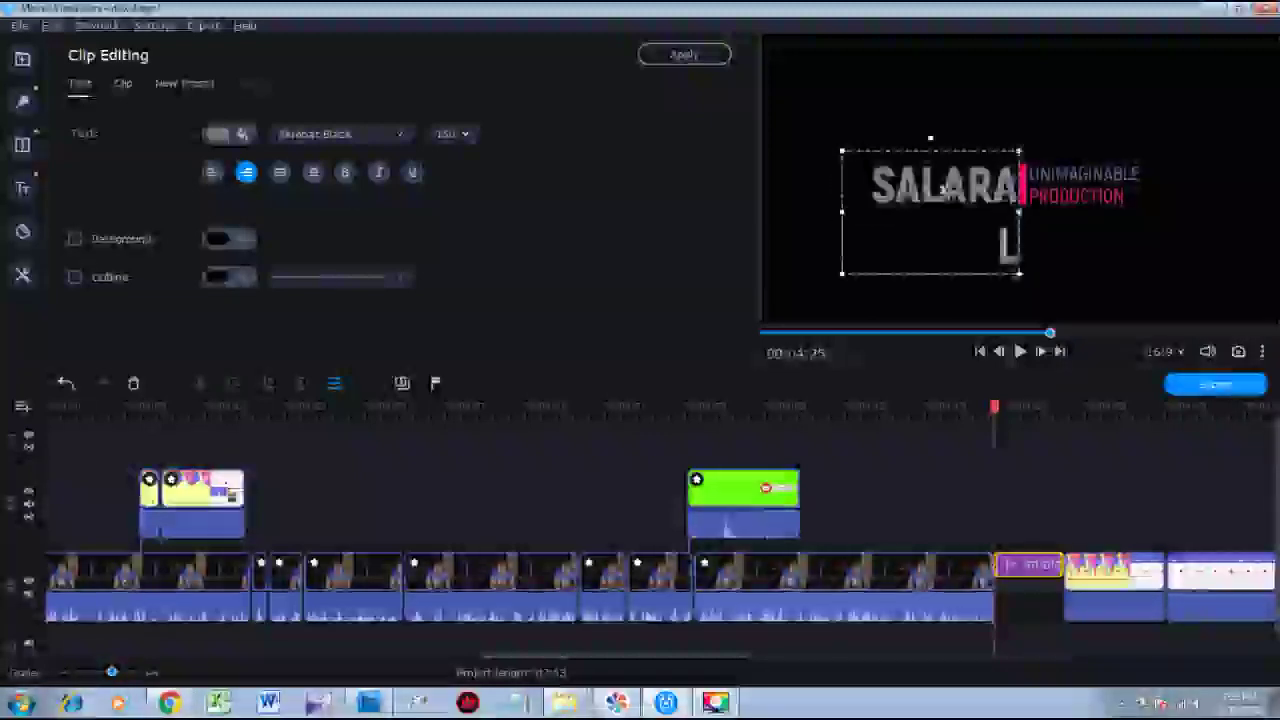
pyautogui.press('BackSpace')
pyautogui.write('SL')
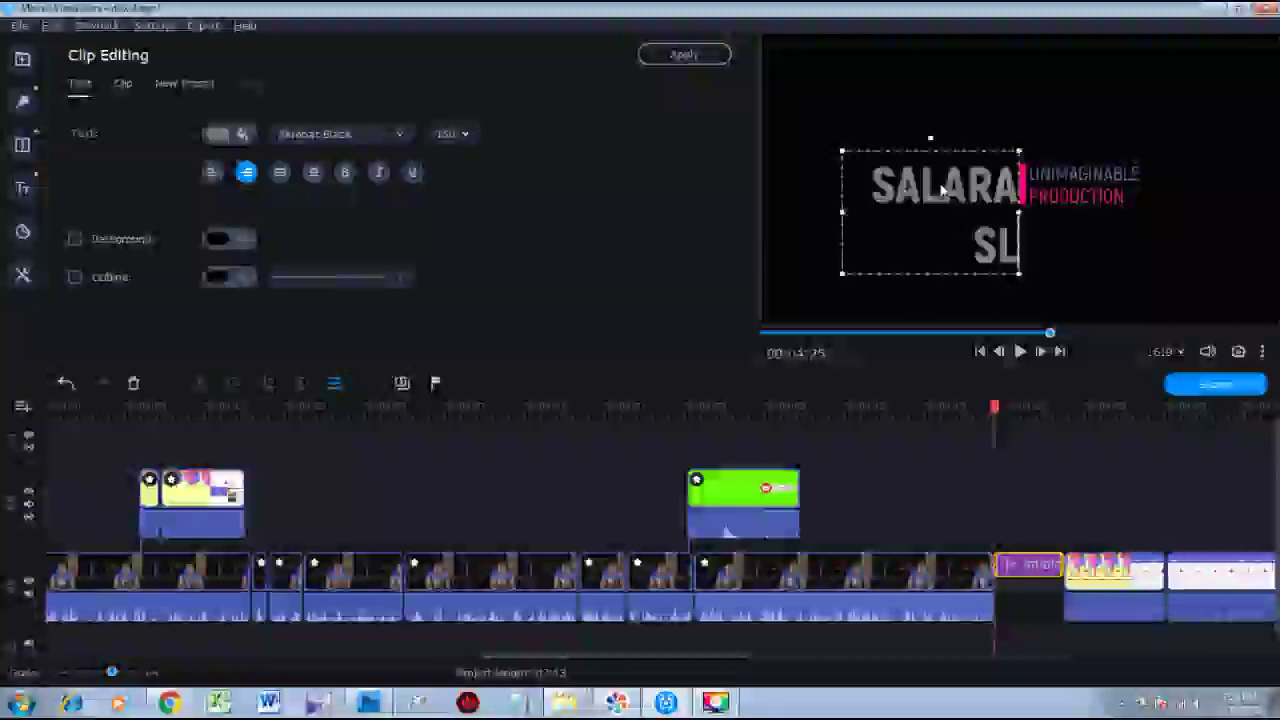
pyautogui.moveTo(843, 209); pyautogui.dragTo(809, 209)
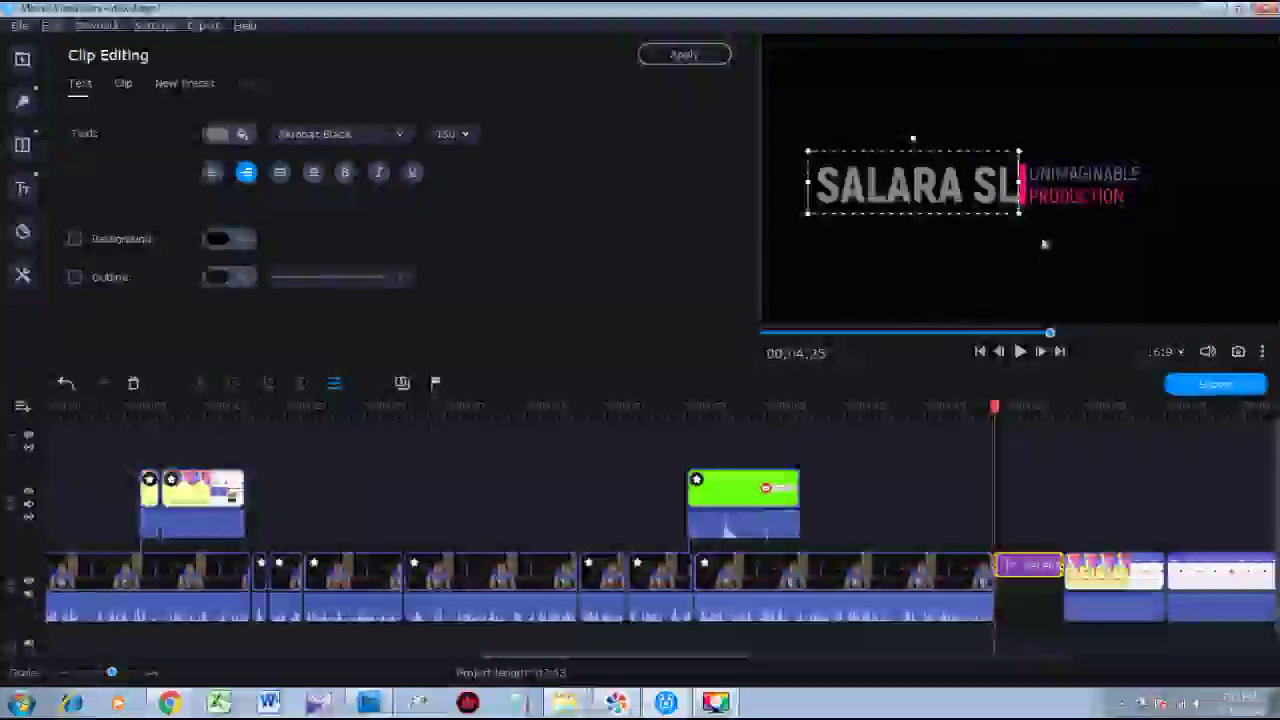
# Delete the UNIMAGINABLE text from the title and move the PRODUCTION text up and slightly outward, level with the middle of SALARA SL.
pyautogui.click(1064, 184)
pyautogui.doubleClick(1064, 184)
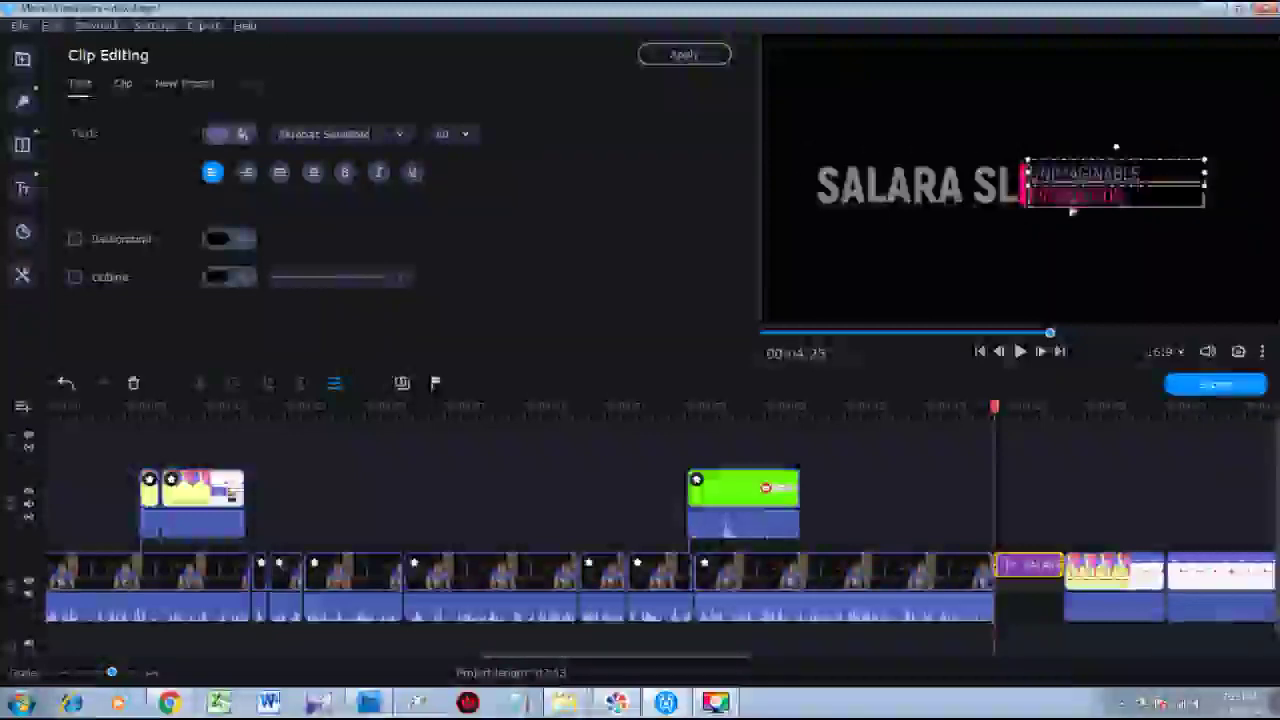
pyautogui.doubleClick(1110, 178)
pyautogui.press('BackSpace')
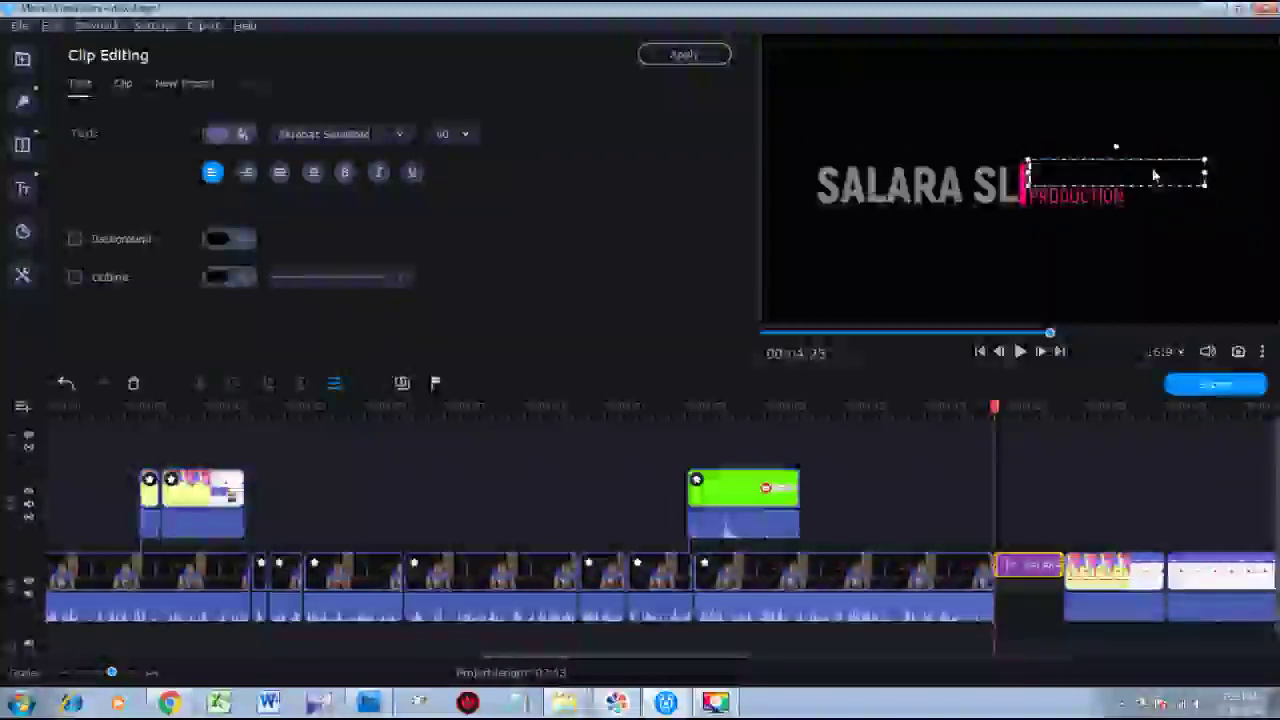
pyautogui.click(1117, 235)
pyautogui.moveTo(1095, 204); pyautogui.dragTo(1107, 194)
pyautogui.click(993, 260)
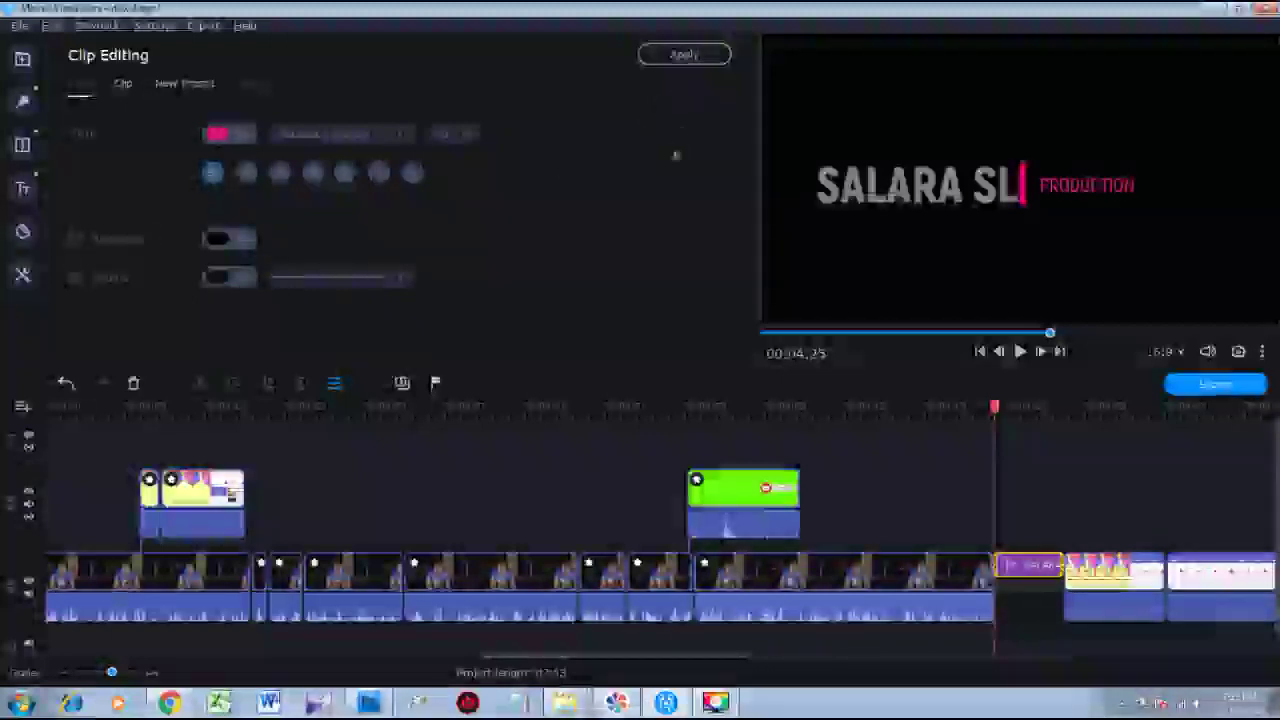
# Change the colour of the SALARA SL text to bright green.
pyautogui.click(900, 203)
pyautogui.click(217, 137)
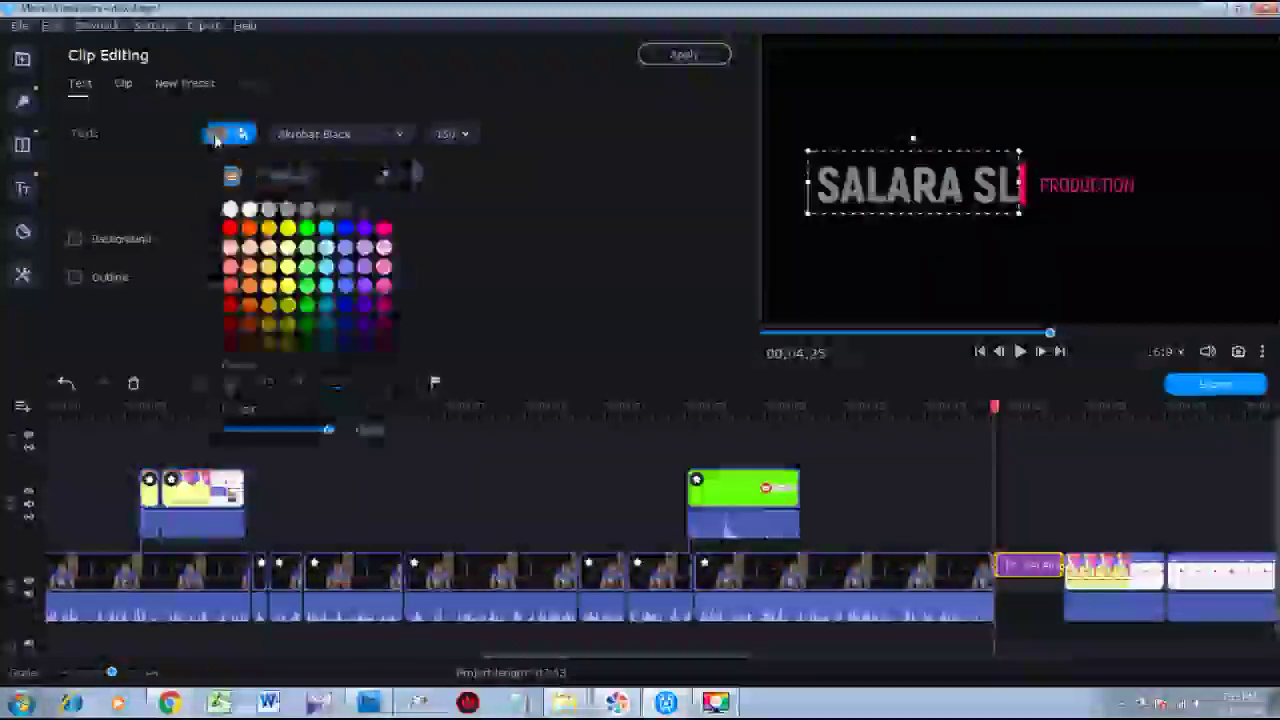
pyautogui.click(308, 229)
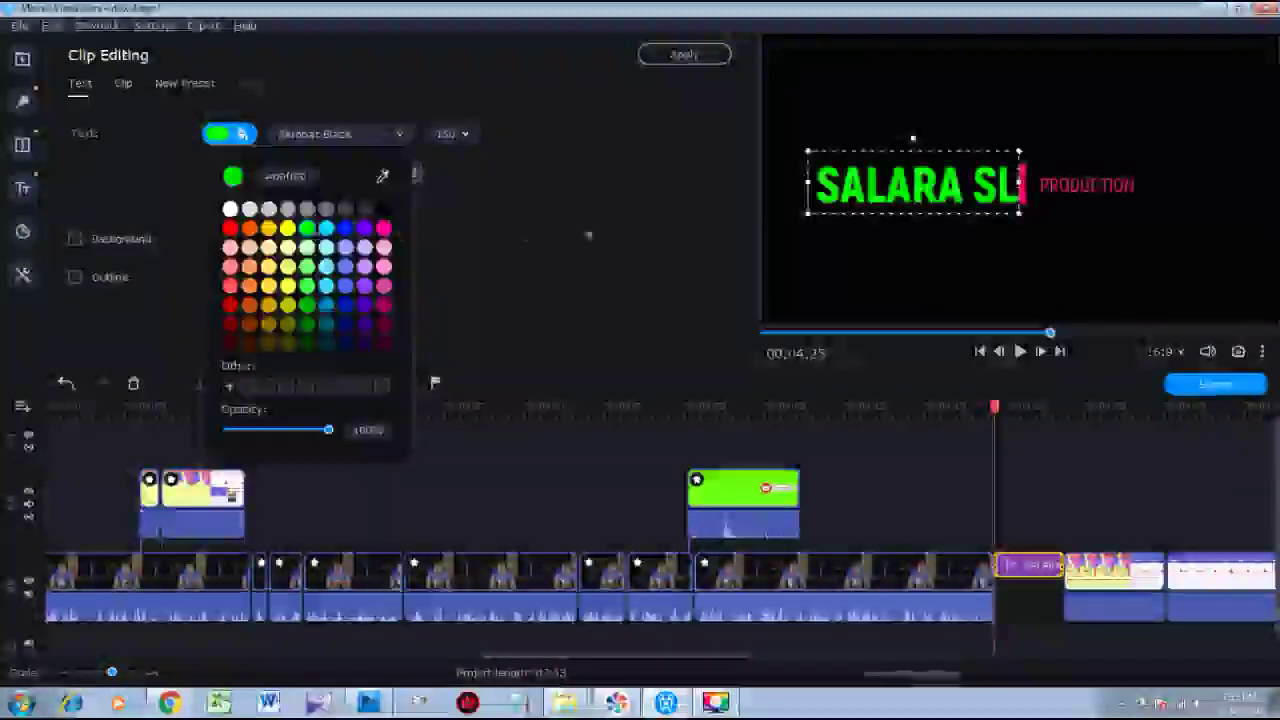
pyautogui.click(590, 235)
pyautogui.click(1055, 280)
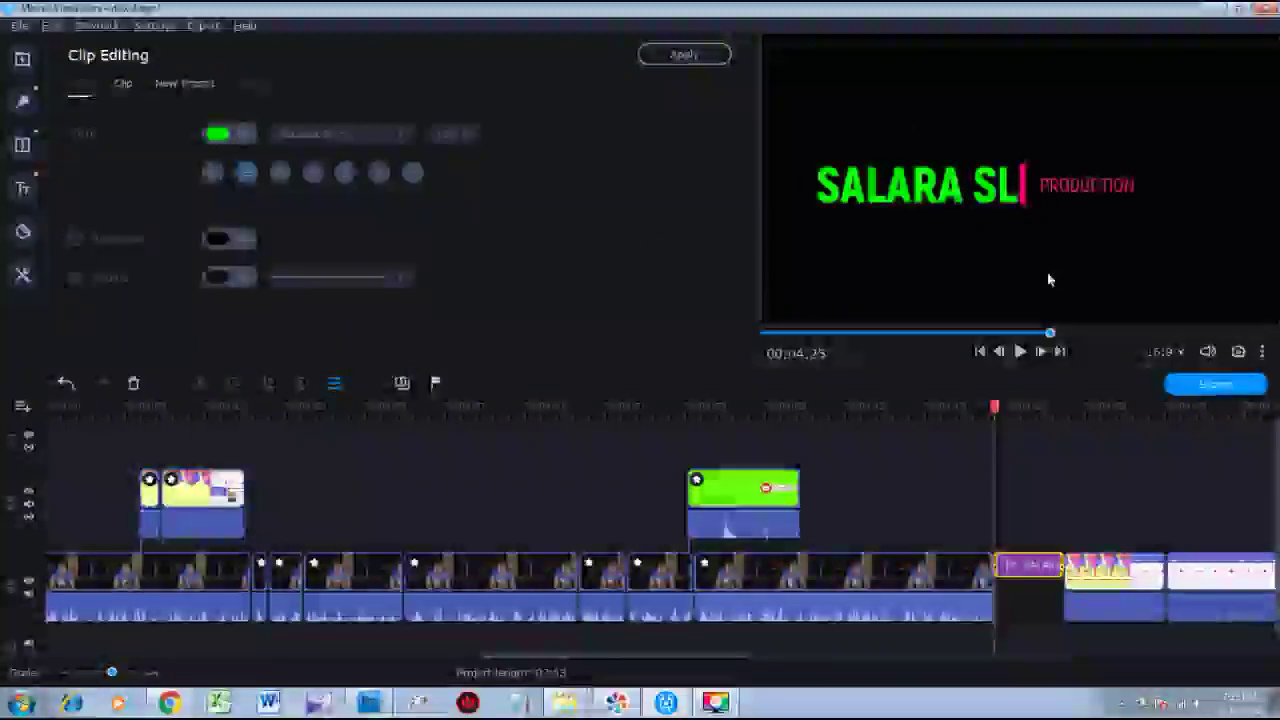
# Play back the edited title from 04:25 into the following phone recording, up to about 04:35.
pyautogui.press('space')
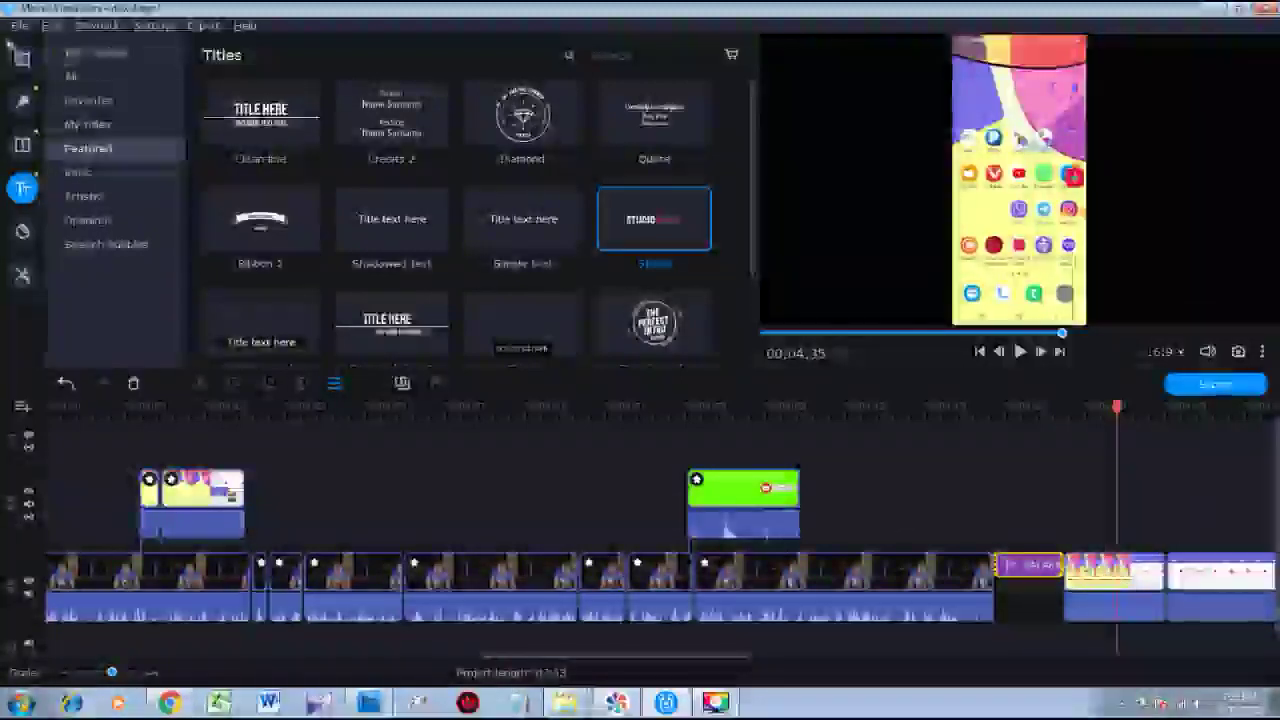
pyautogui.click(19, 25)
pyautogui.click(60, 233)
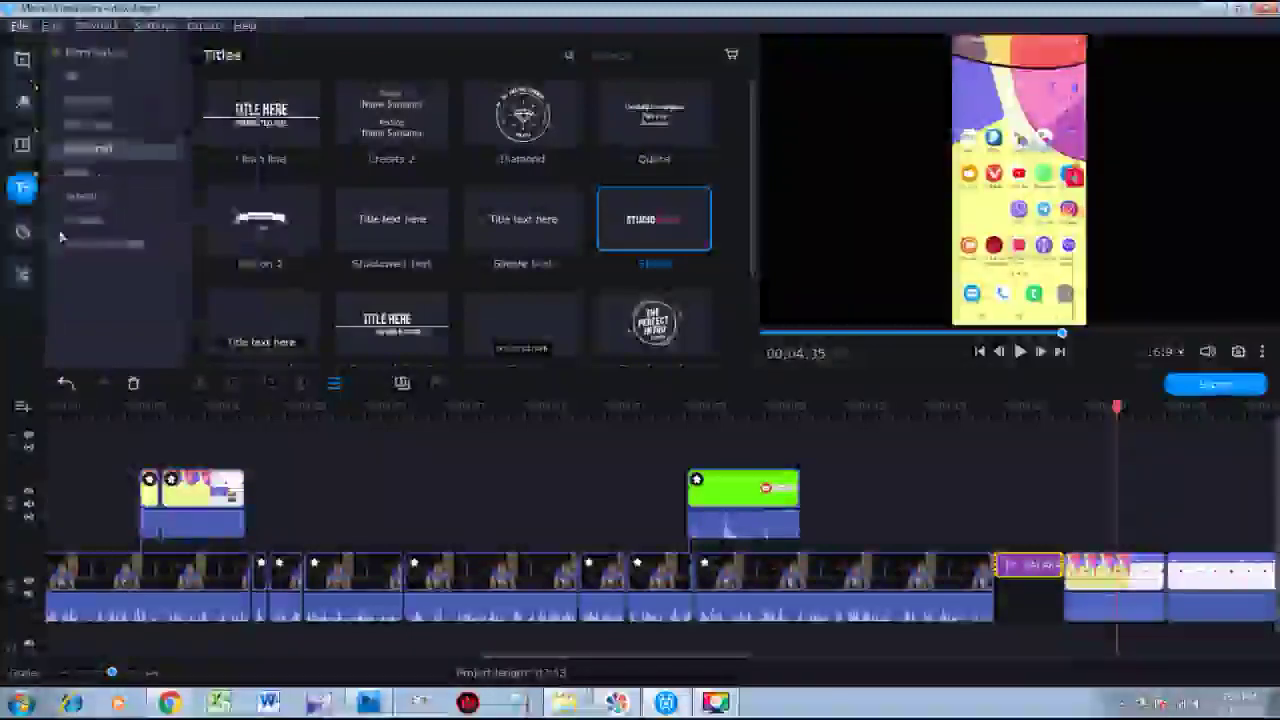
# Play through the long phone recording after the title and split it at 05:20.
pyautogui.scroll(-5, 1087, 495)
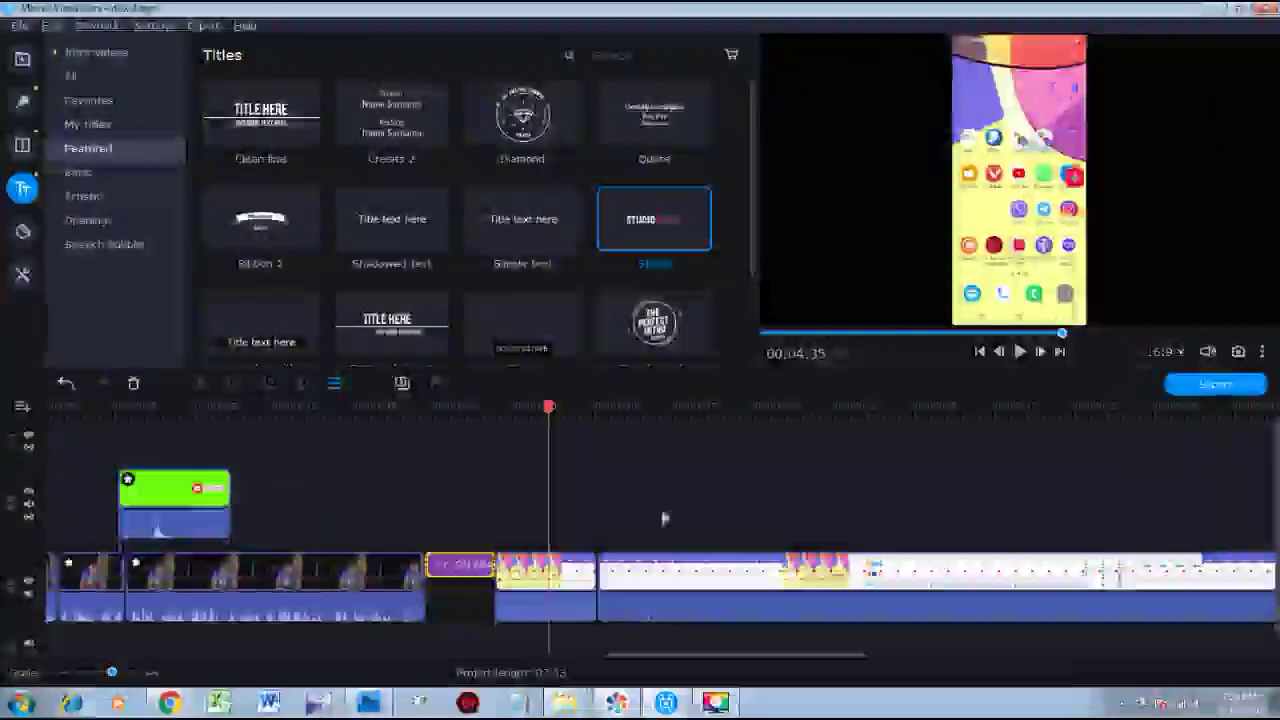
pyautogui.press('space')
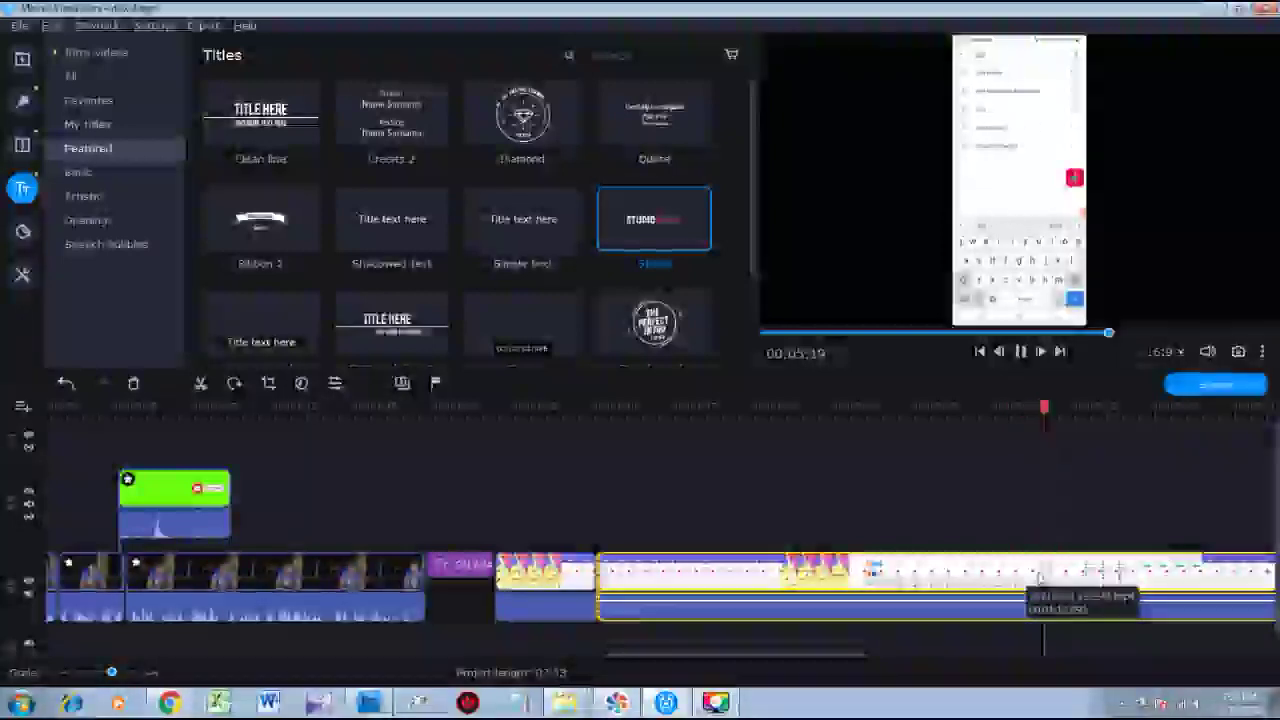
pyautogui.press('space')
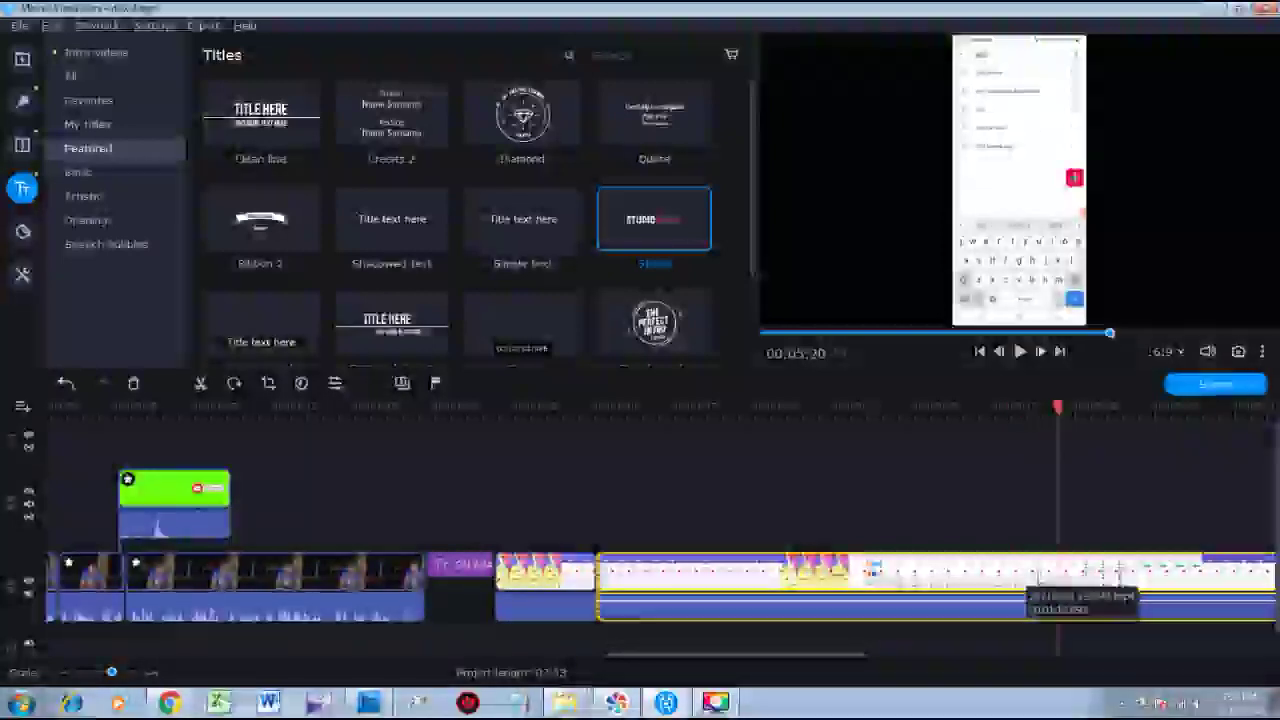
pyautogui.click(200, 384)
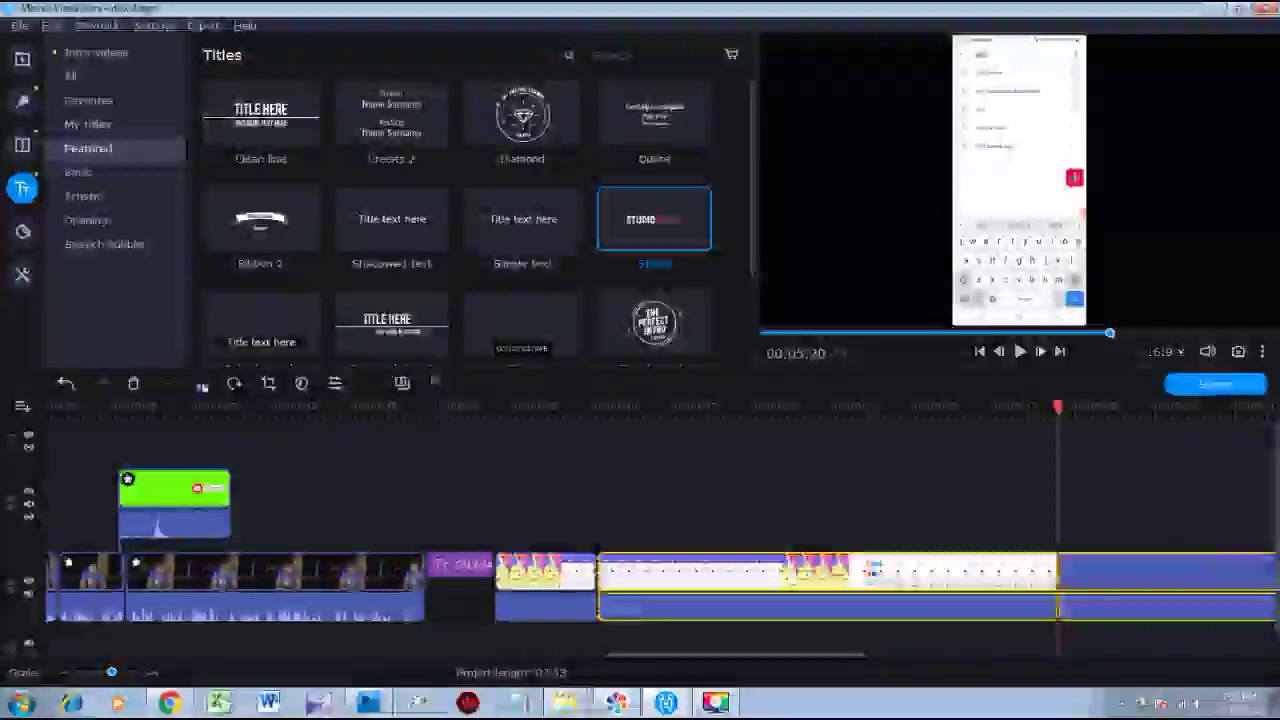
# Delete the phone recording part before the 05:20 split and the short phone clip directly after the title.
pyautogui.scroll(-3, 1131, 499)
pyautogui.scroll(-2, 1131, 499)
pyautogui.scroll(2, 746, 511)
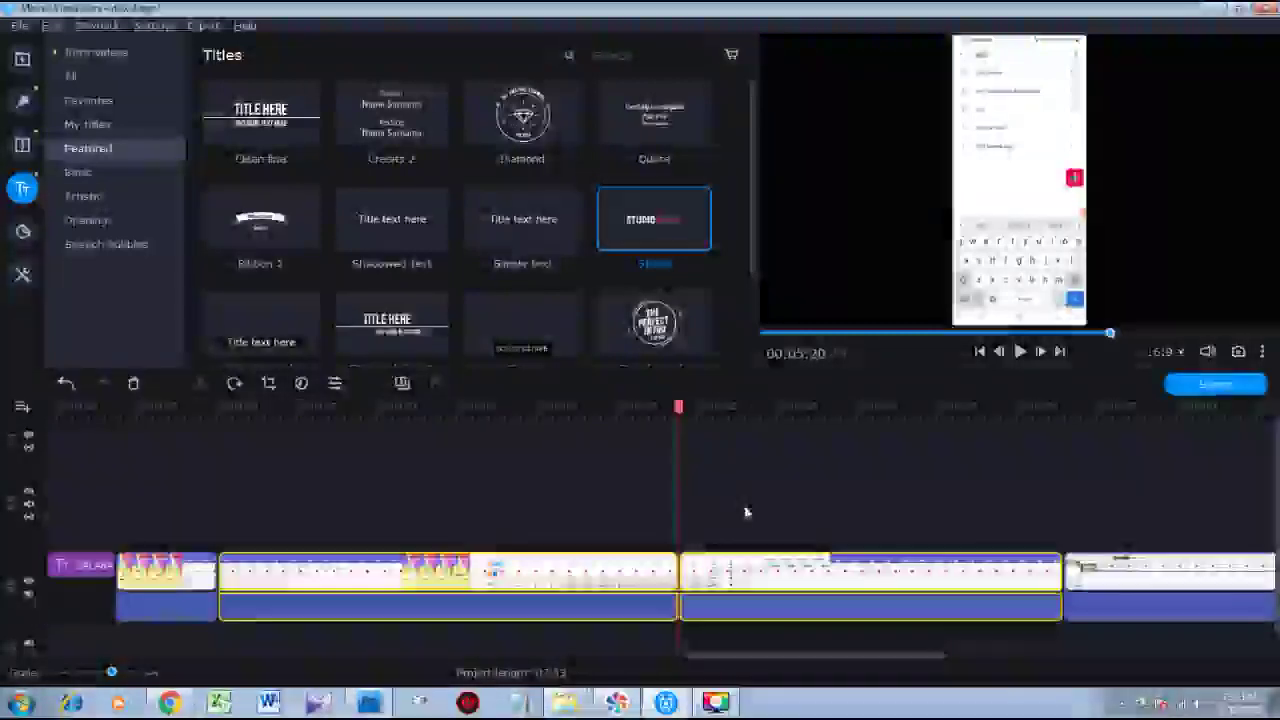
pyautogui.press('Delete')
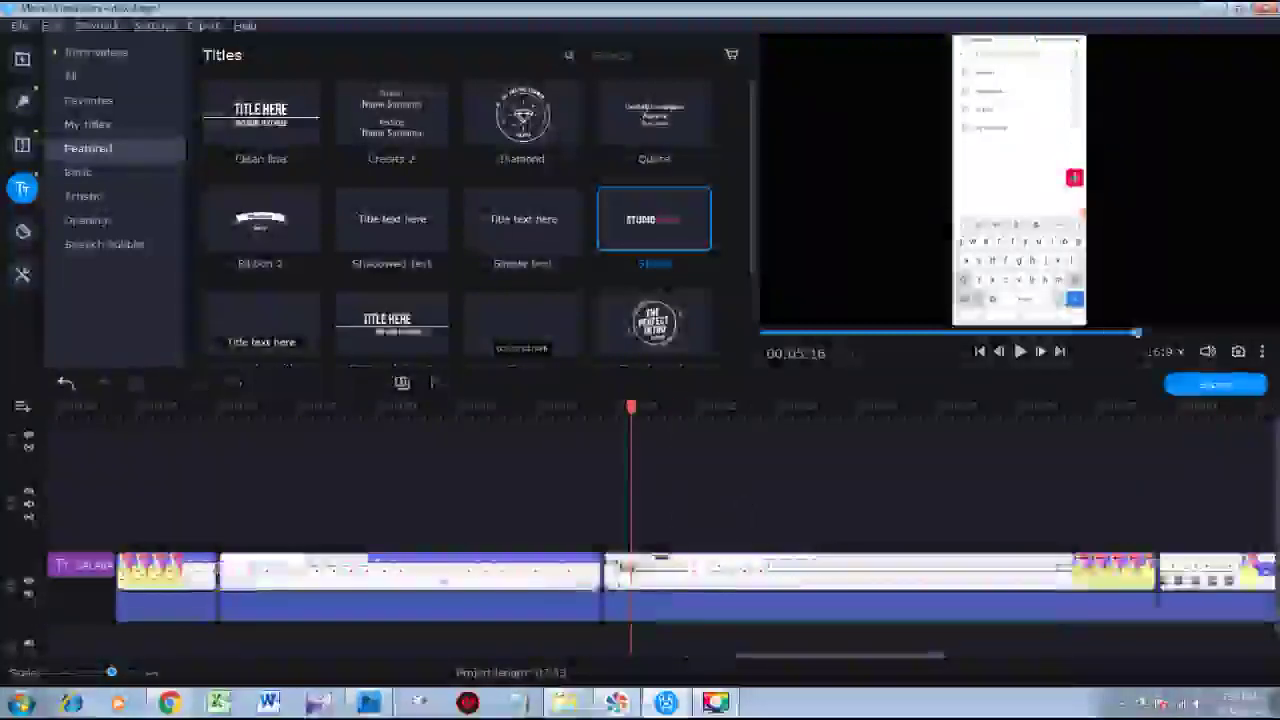
pyautogui.press('Delete')
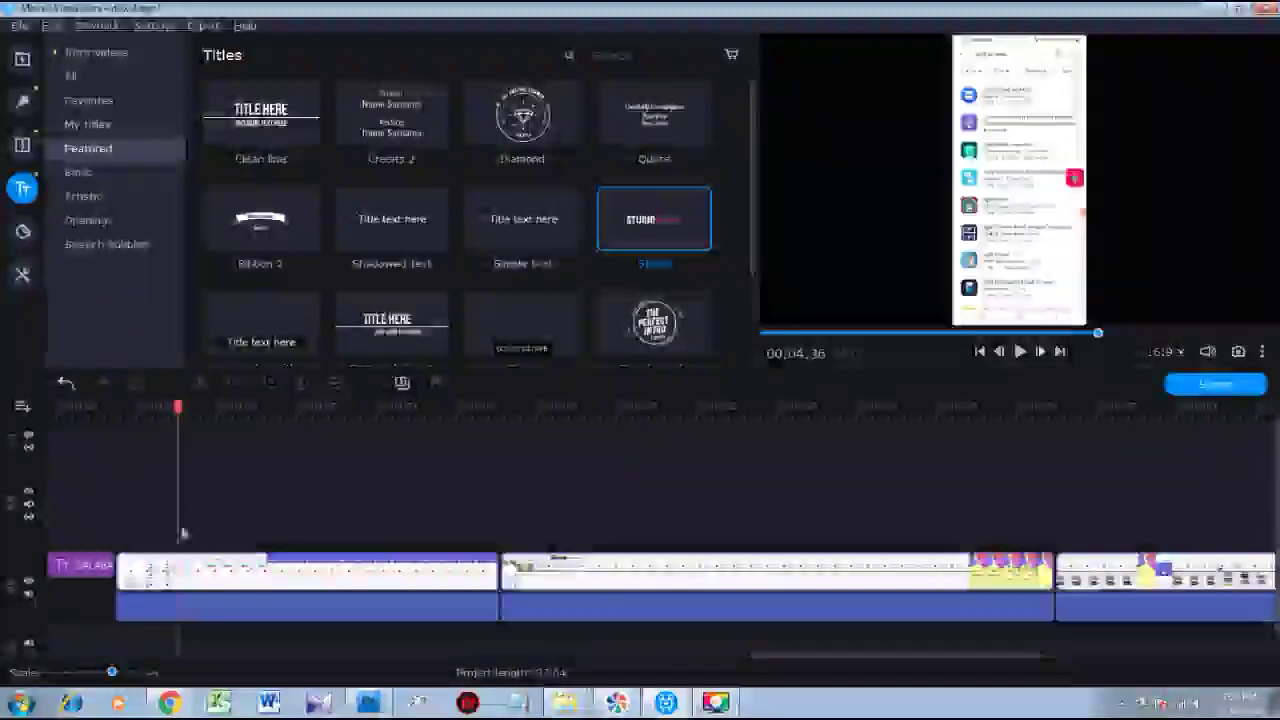
# Split the phone recording after the title at 04:39 and move both parts to an upper overlay track near the project's start.
pyautogui.click(193, 570)
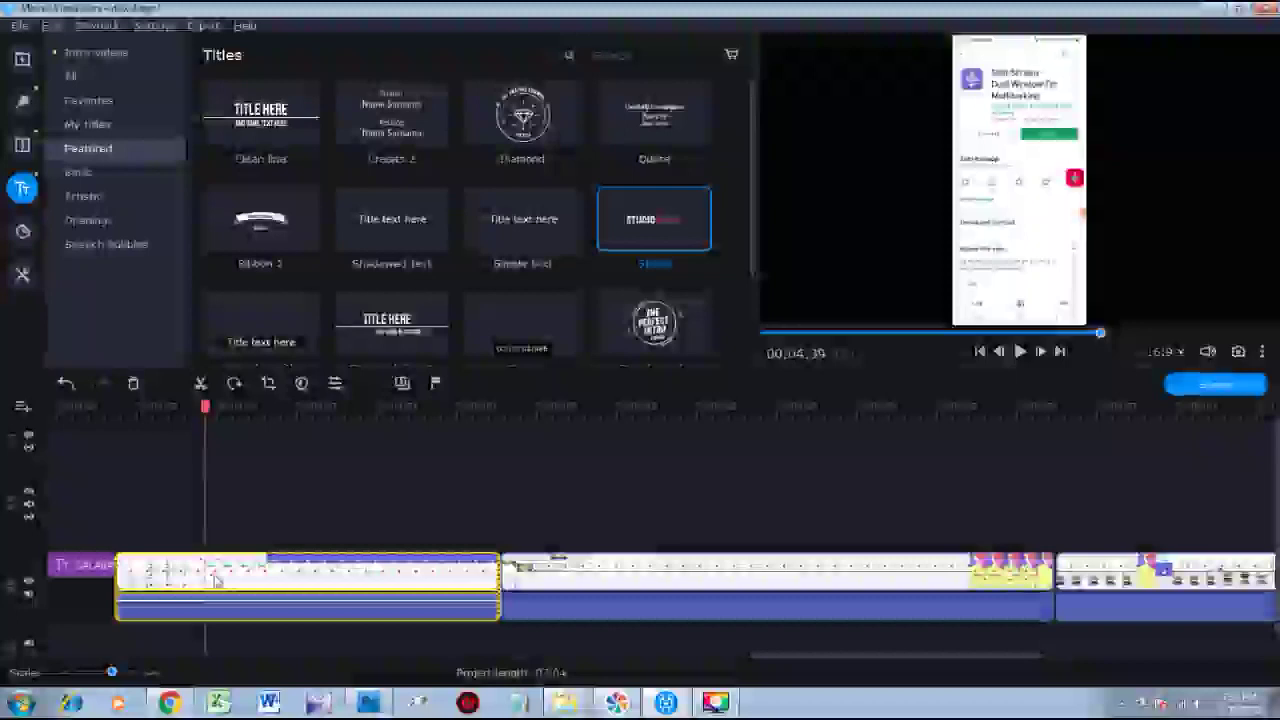
pyautogui.hotkey('ctrl', 'b')
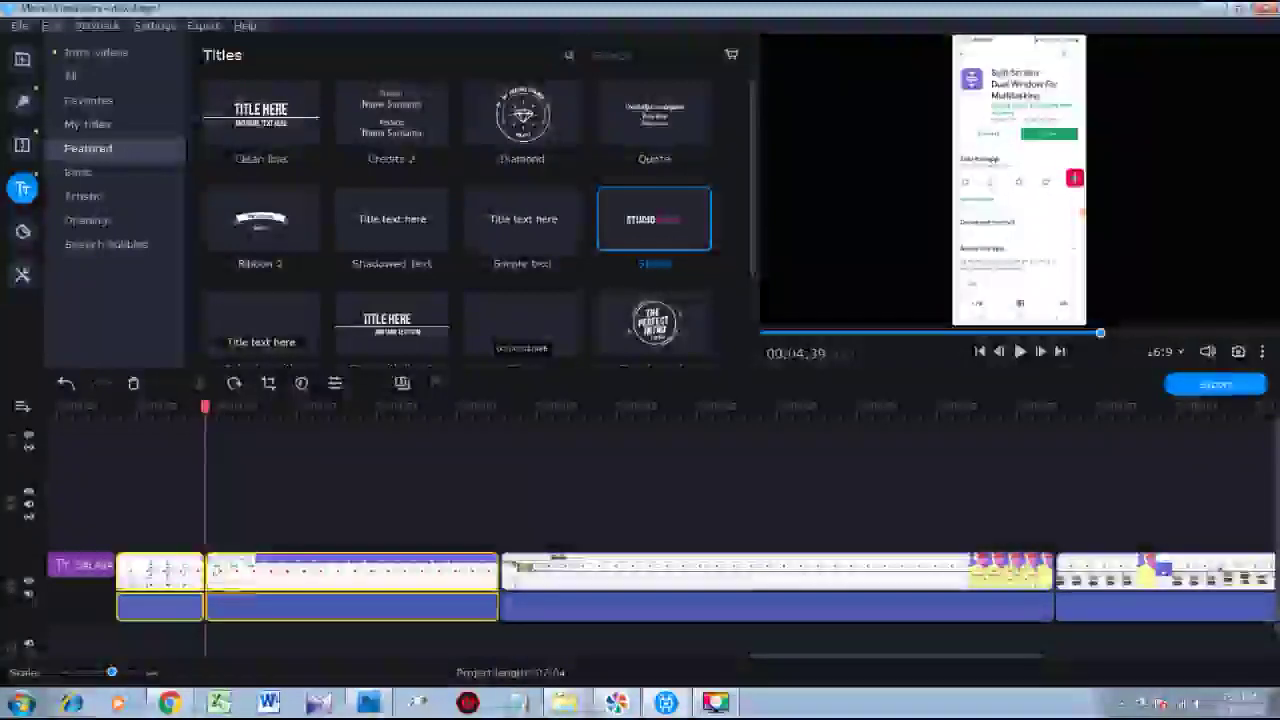
pyautogui.scroll(3, 811, 586)
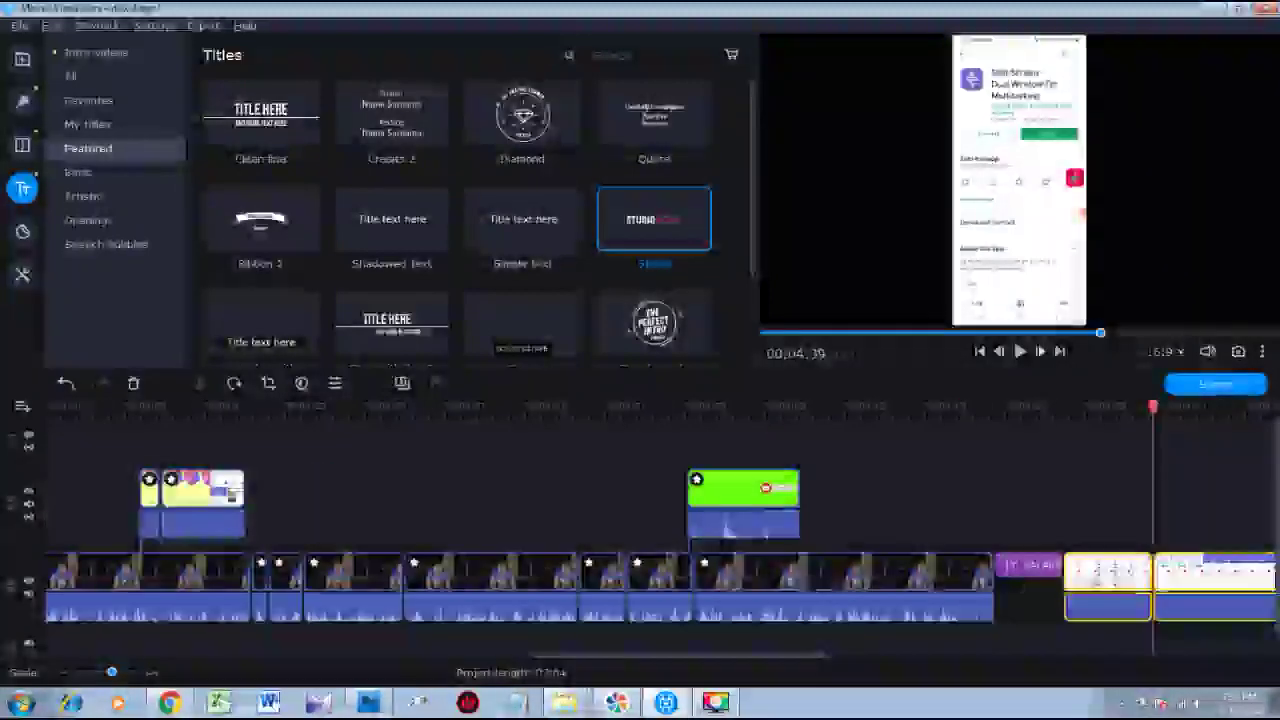
pyautogui.hscroll(-10, 660, 580)
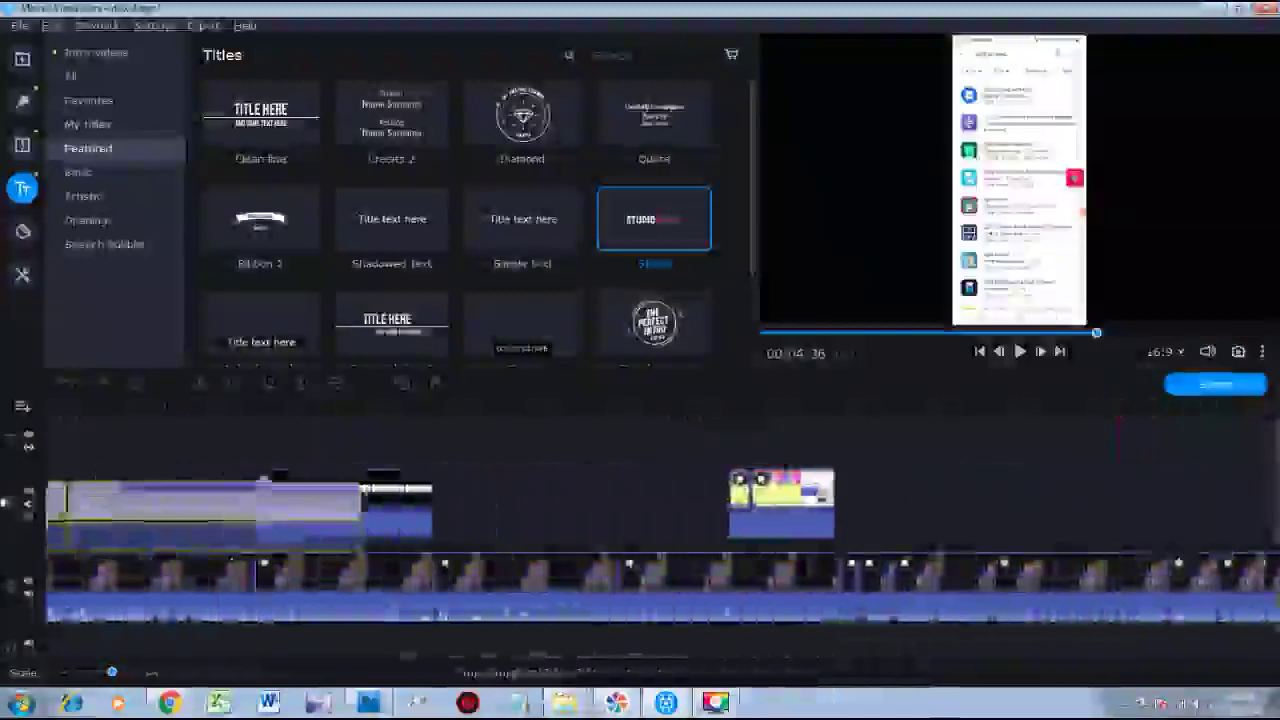
pyautogui.hscroll(-10, 851, 583)
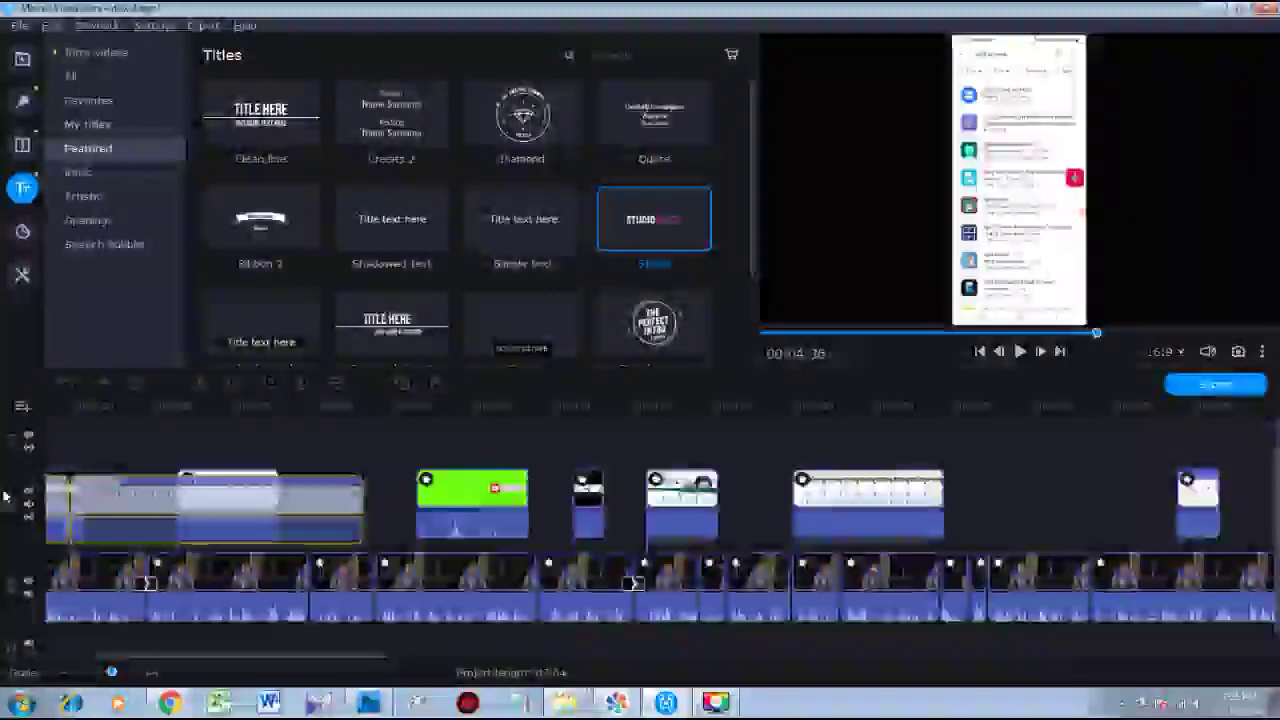
pyautogui.hscroll(-10, 851, 583)
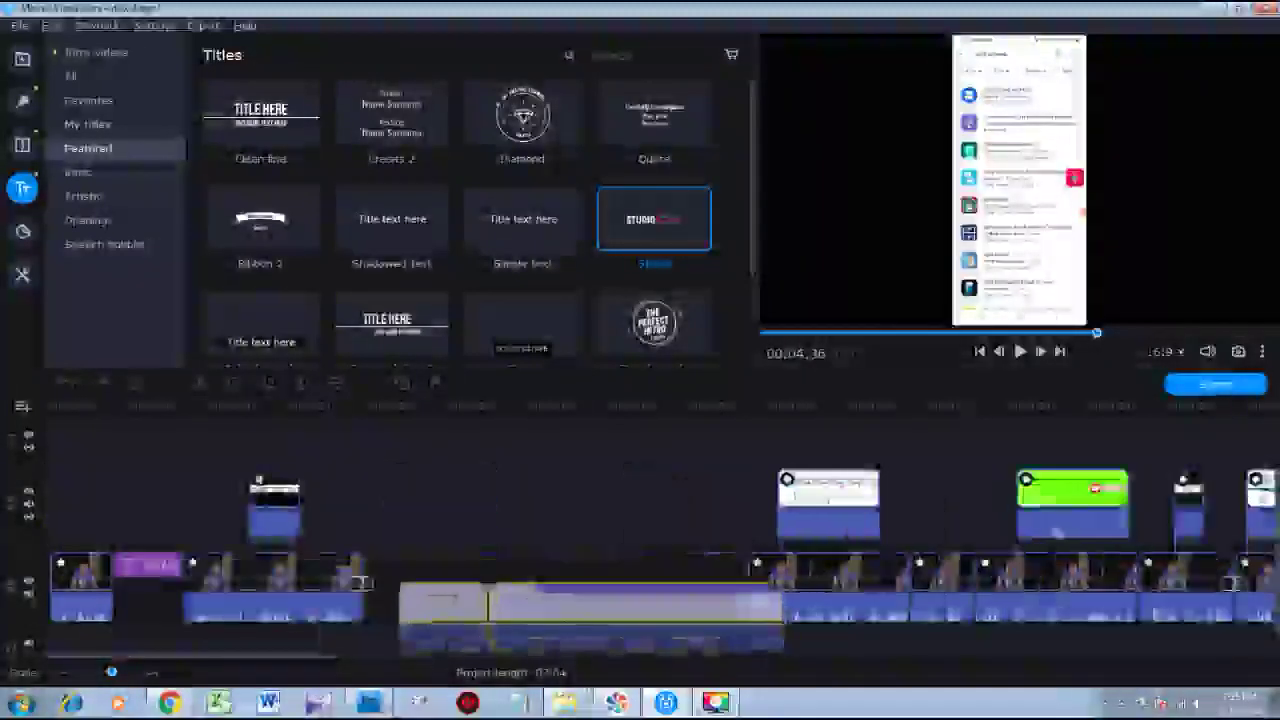
pyautogui.moveTo(425, 489); pyautogui.dragTo(150, 430)
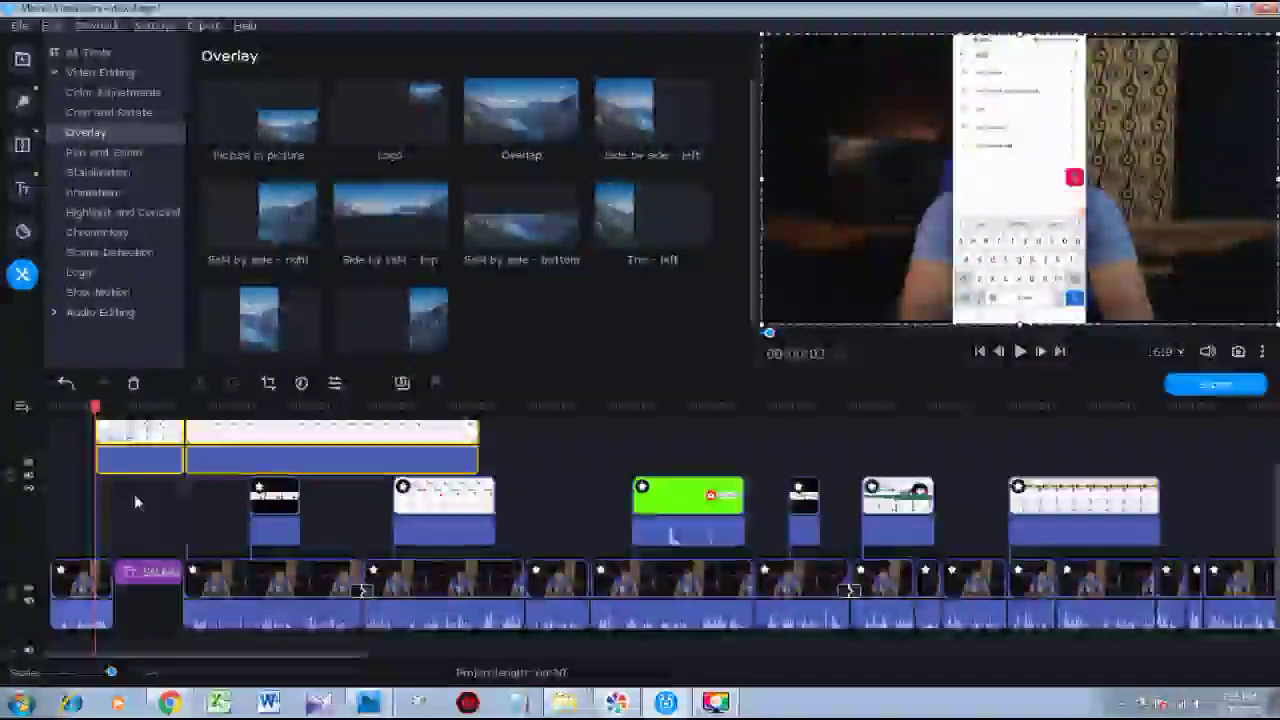
# Delete the longer of the two moved phone parts and play the project from the beginning to about 00:36.
pyautogui.click(301, 440)
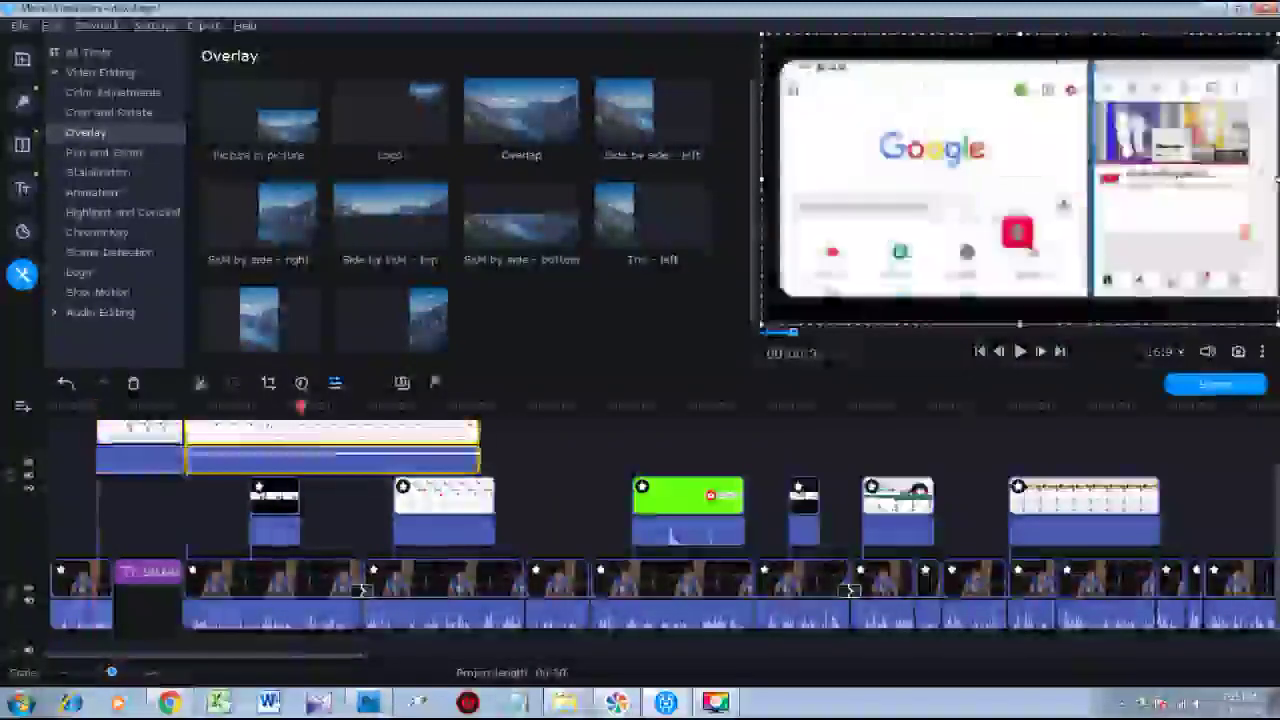
pyautogui.press('Delete')
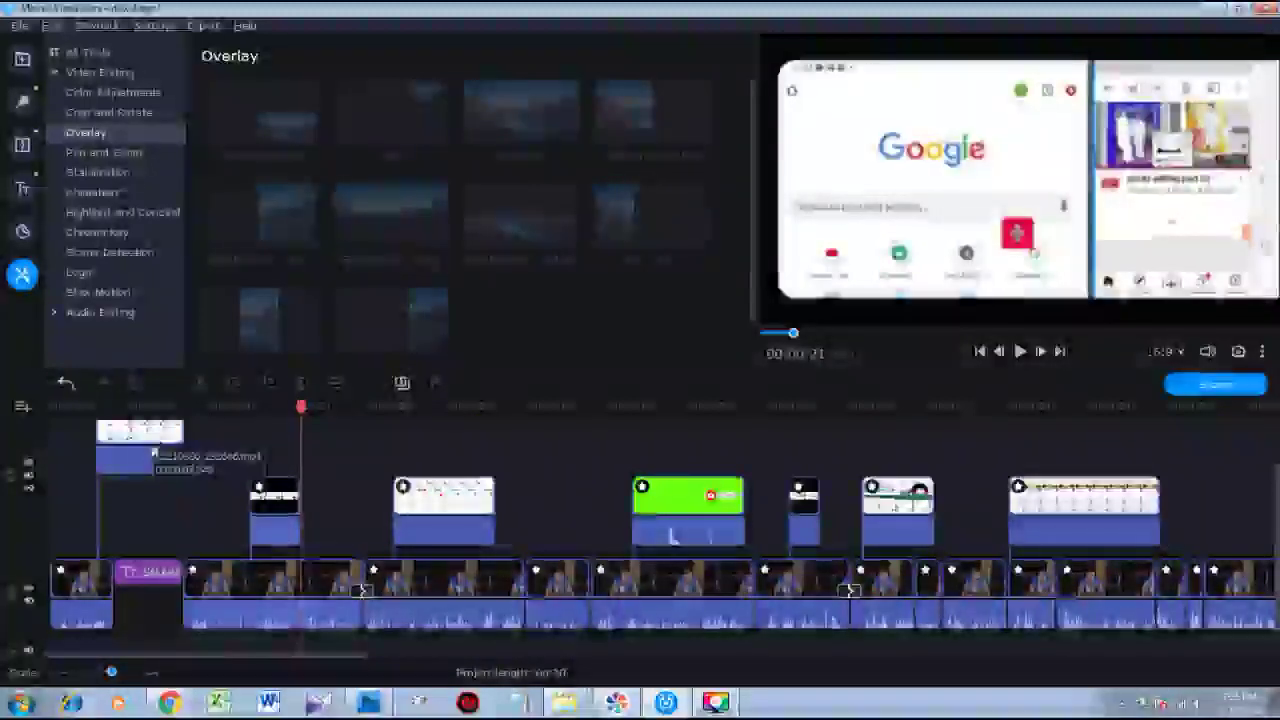
pyautogui.moveTo(298, 406); pyautogui.dragTo(153, 409)
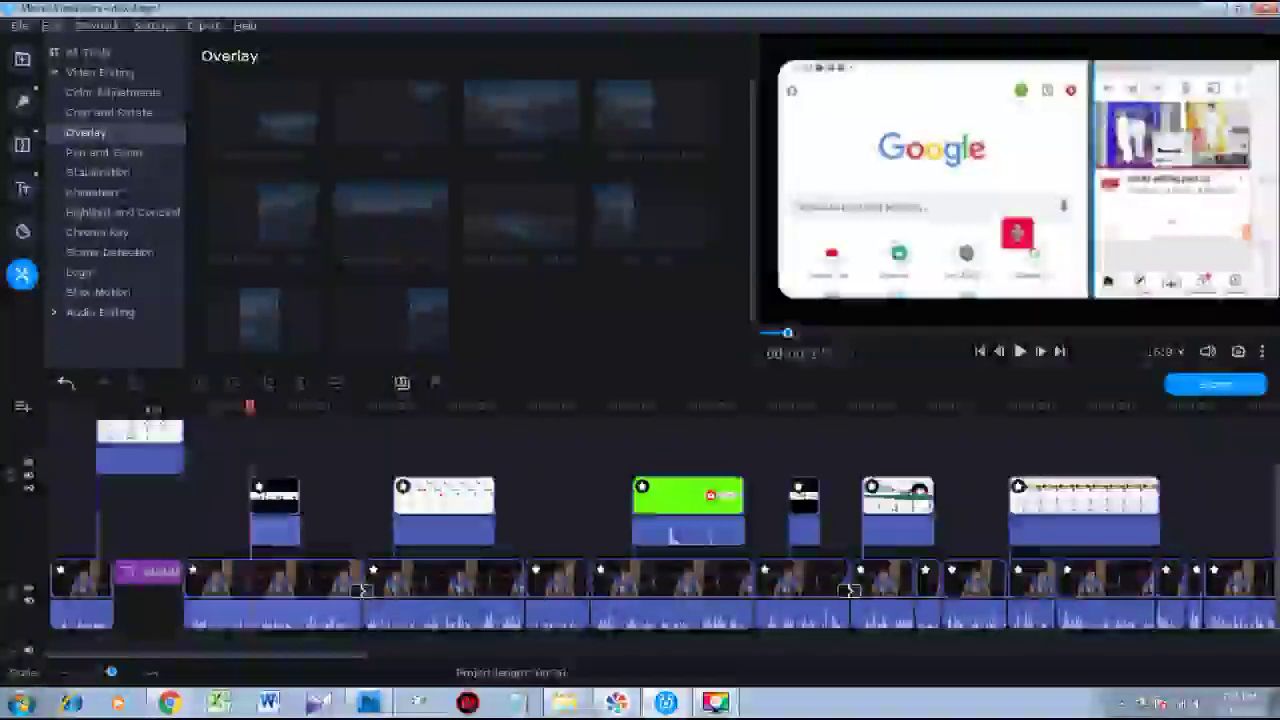
pyautogui.press('Home')
pyautogui.press('space')
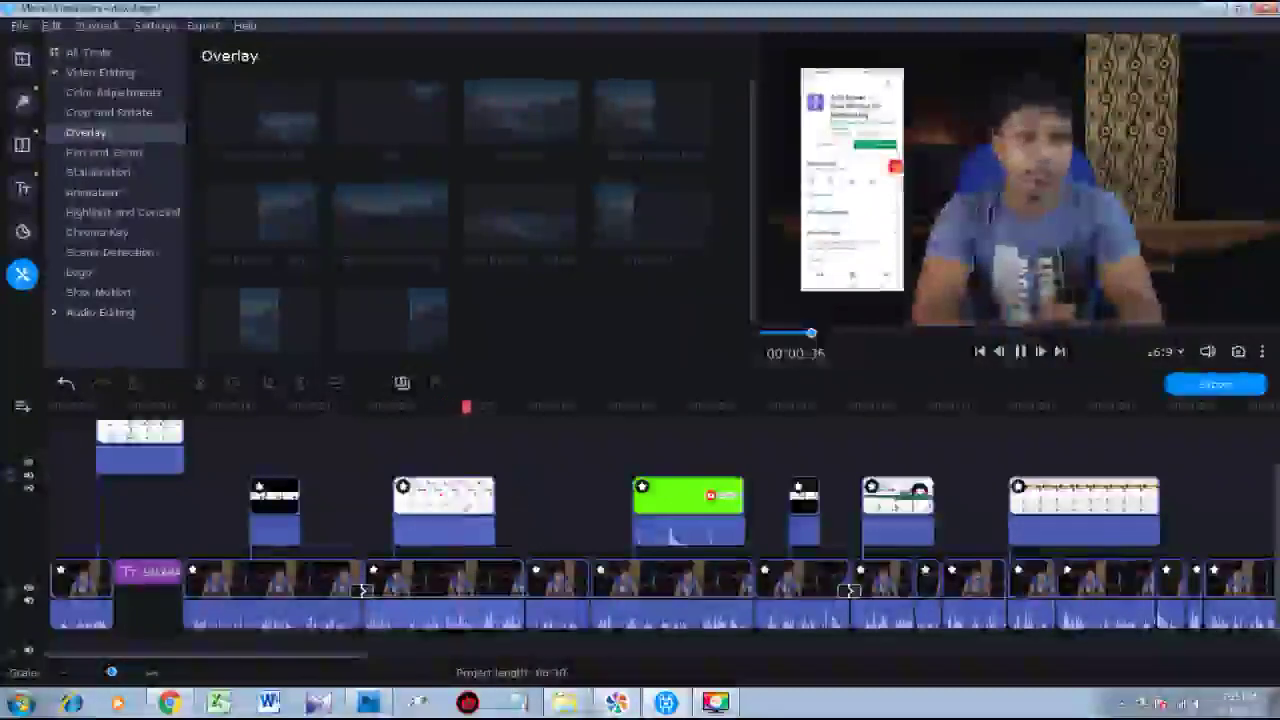
# Delete the phone overlay clip at 00:34 and move the short phone part into its place on the overlay track at about 00:31.
pyautogui.click(438, 500)
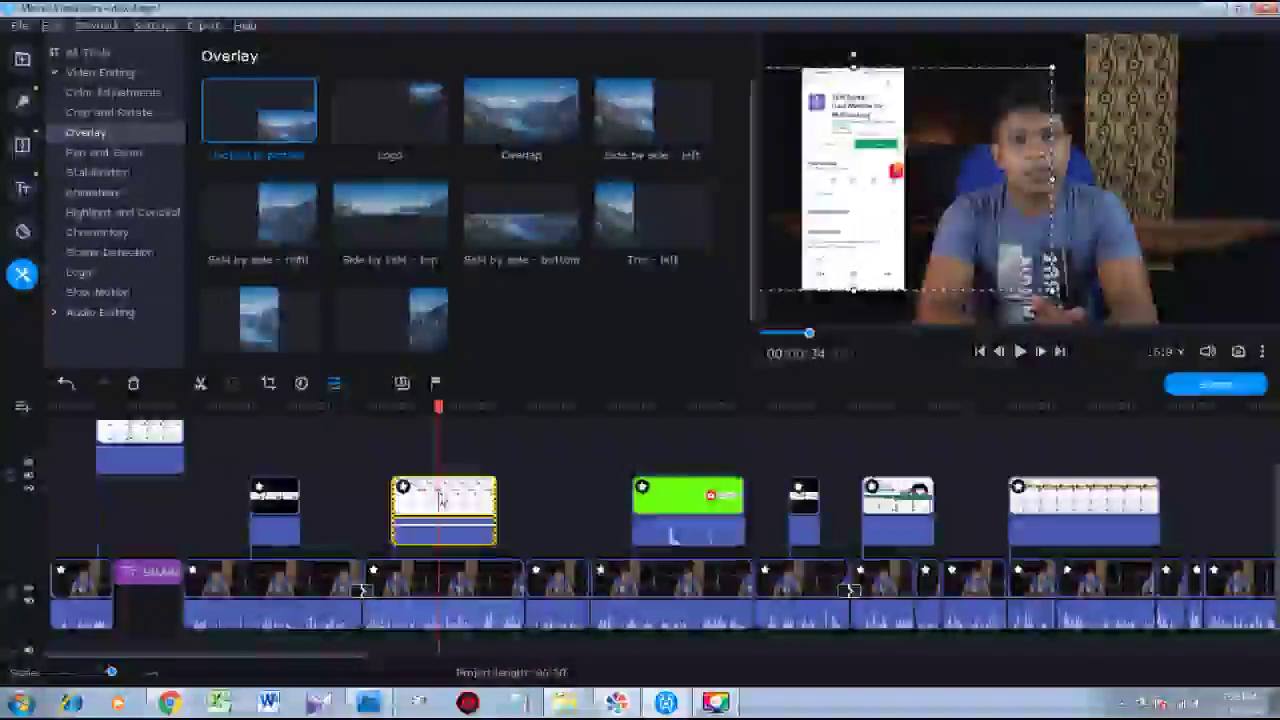
pyautogui.press('Delete')
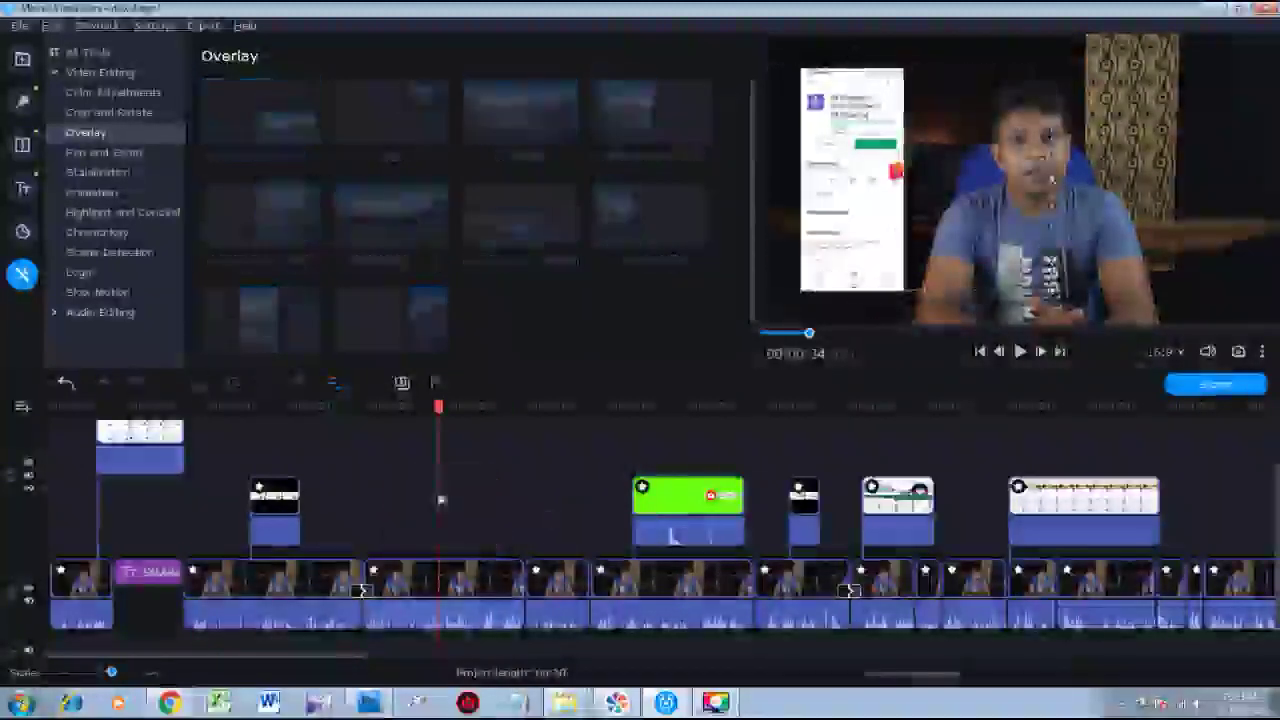
pyautogui.moveTo(116, 437); pyautogui.dragTo(449, 510)
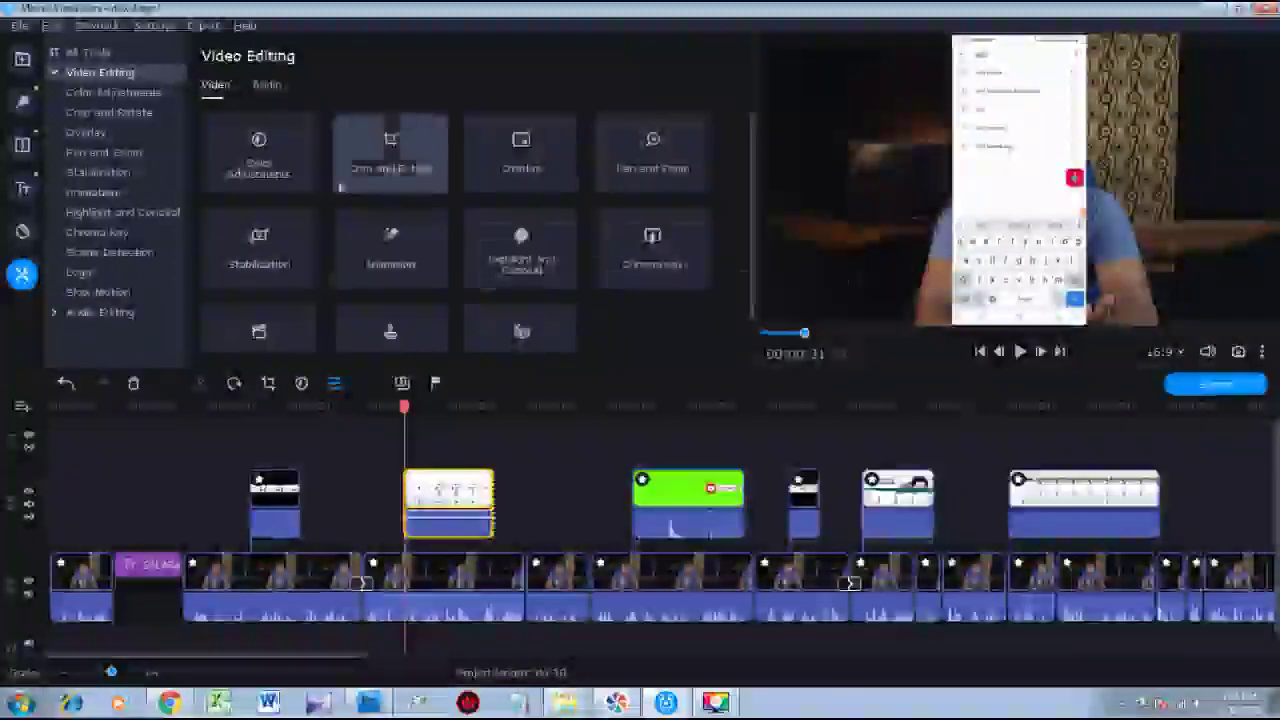
# Crop the phone overlay at 00:31 so that the frame covers the full height of the phone screen, and apply it.
pyautogui.click(388, 150)
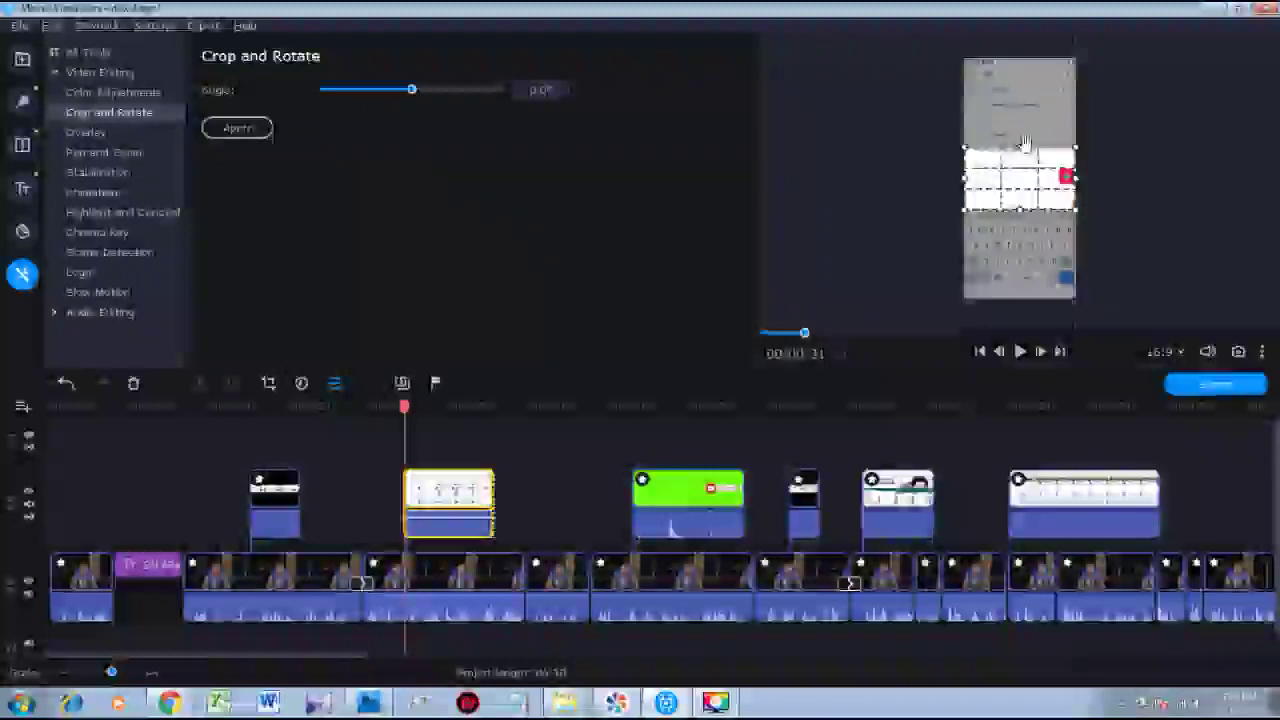
pyautogui.moveTo(1025, 137); pyautogui.dragTo(1026, 53)
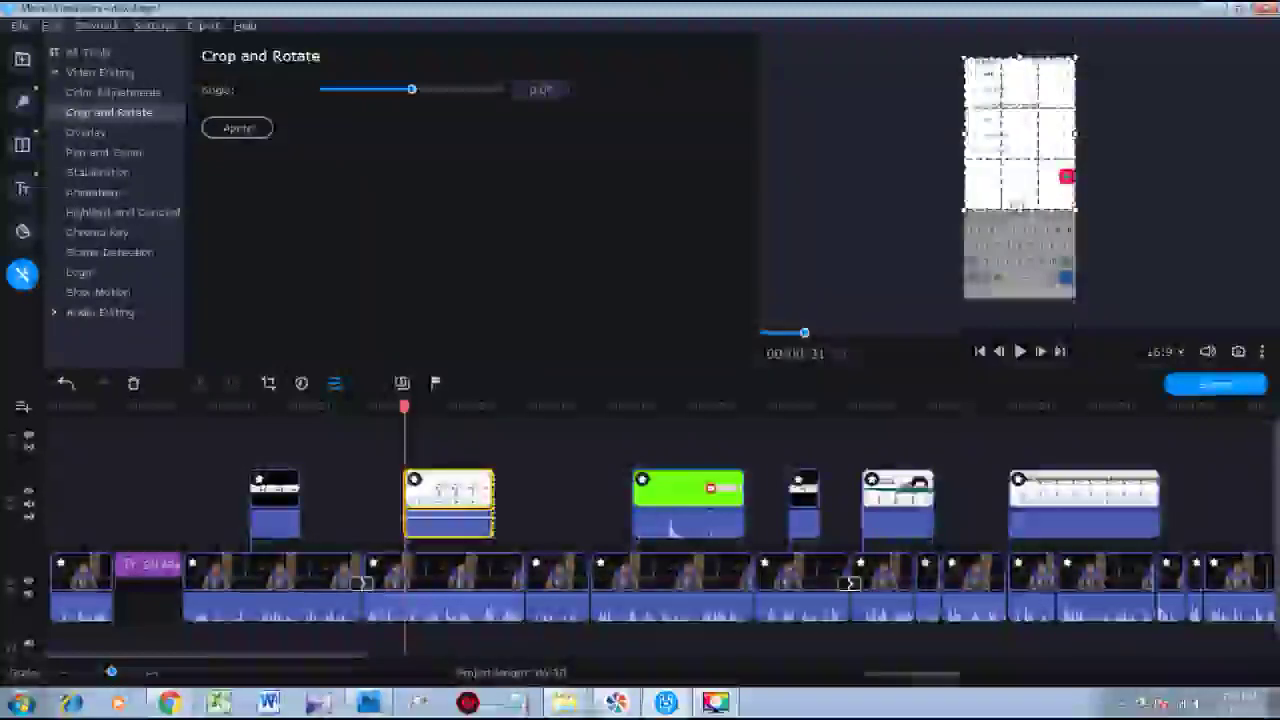
pyautogui.moveTo(1019, 209); pyautogui.dragTo(1019, 300)
pyautogui.click(240, 127)
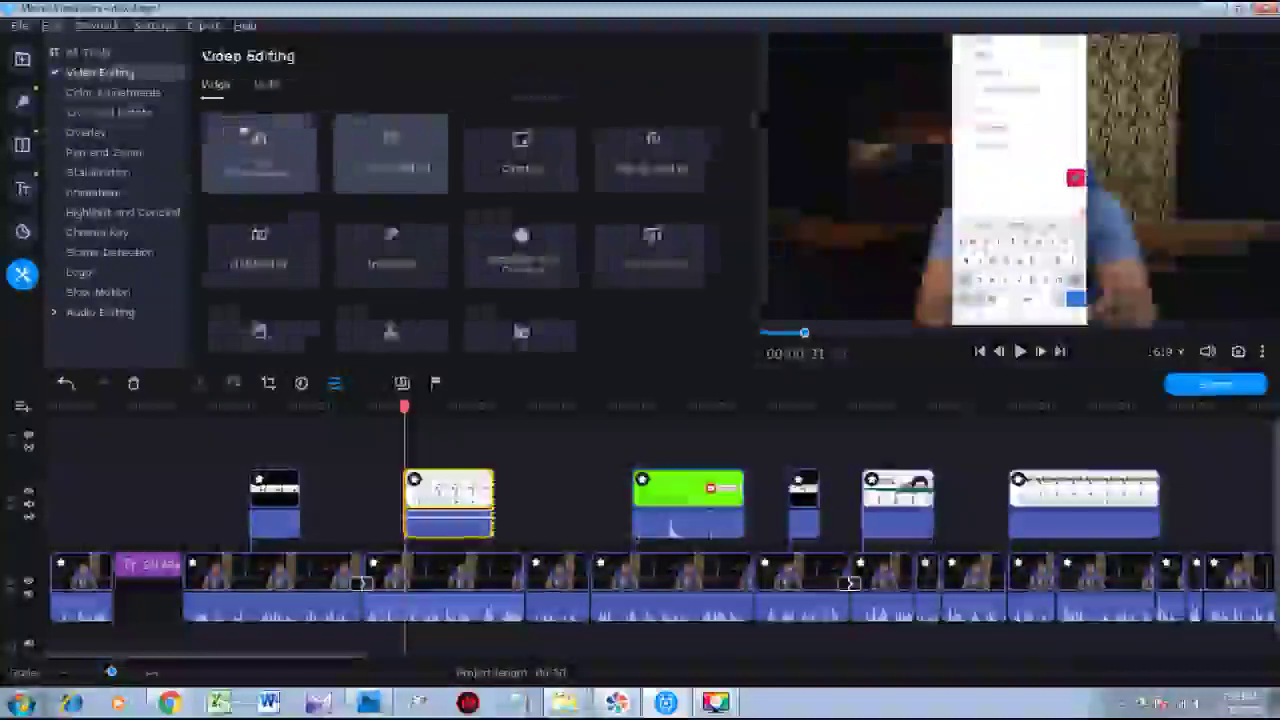
# Set the phone clip as a picture-in-picture overlay, shrink it and place it beside the presenter, and play from 00:31 to about 00:52.
pyautogui.click(521, 152)
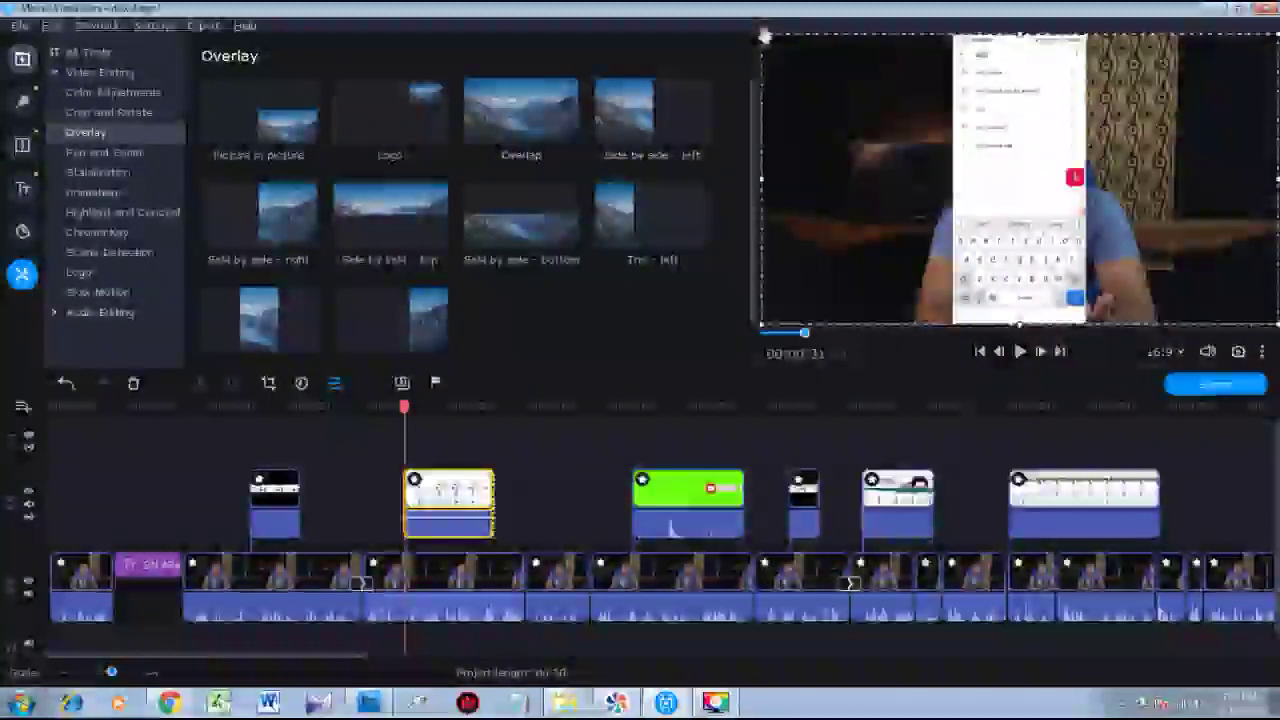
pyautogui.moveTo(762, 35); pyautogui.dragTo(846, 80)
pyautogui.moveTo(1120, 195); pyautogui.dragTo(976, 180)
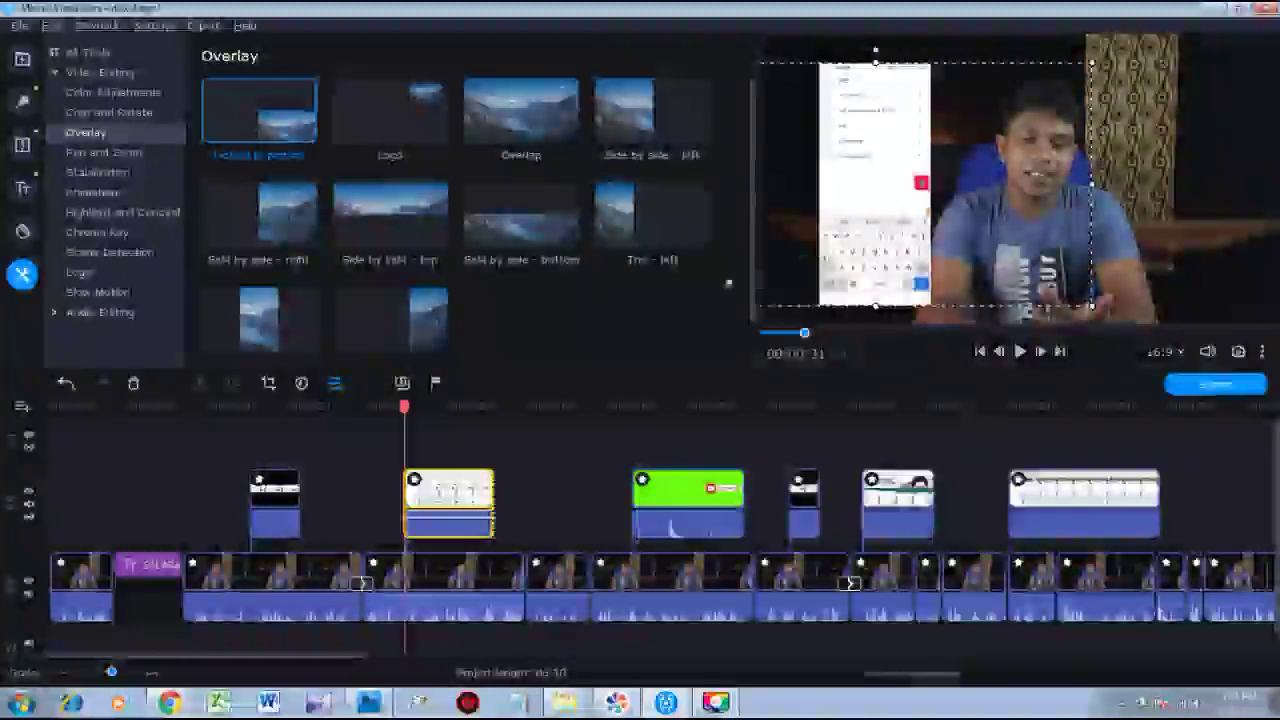
pyautogui.press('space')
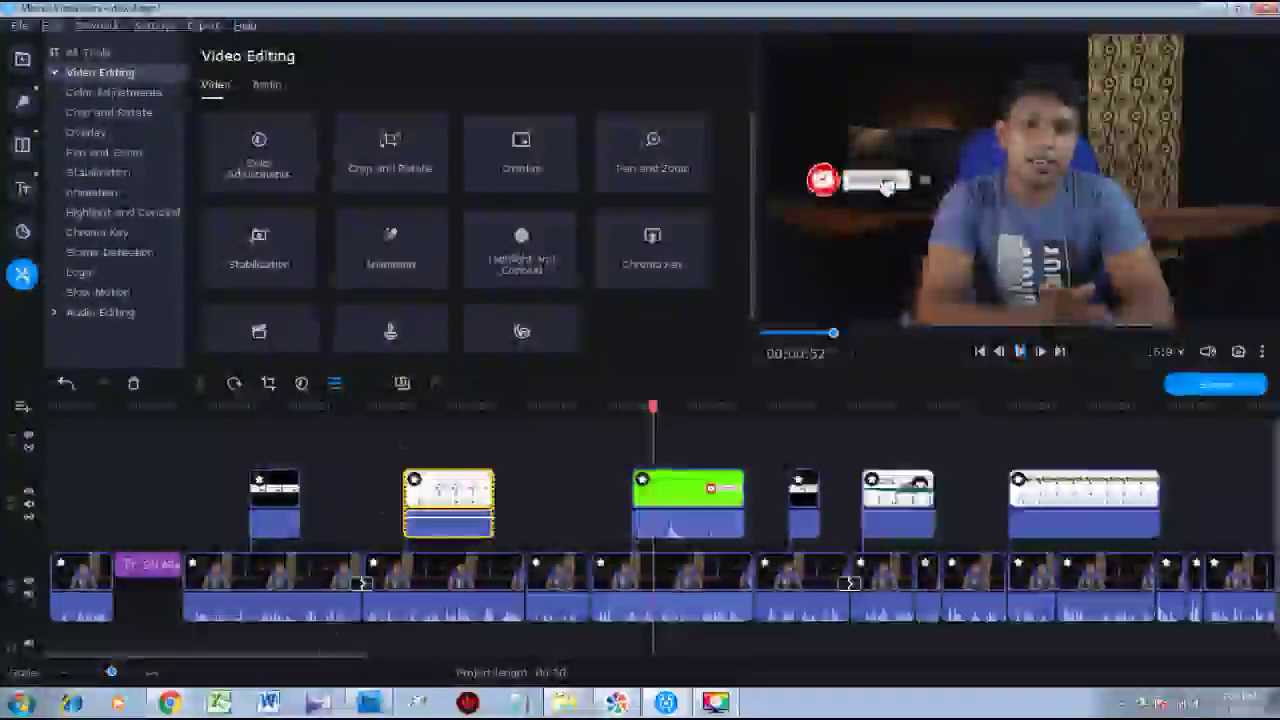
# Preview several featured transitions, try Circle out on the presenter cut at 00:41 and play across it.
pyautogui.click(568, 585)
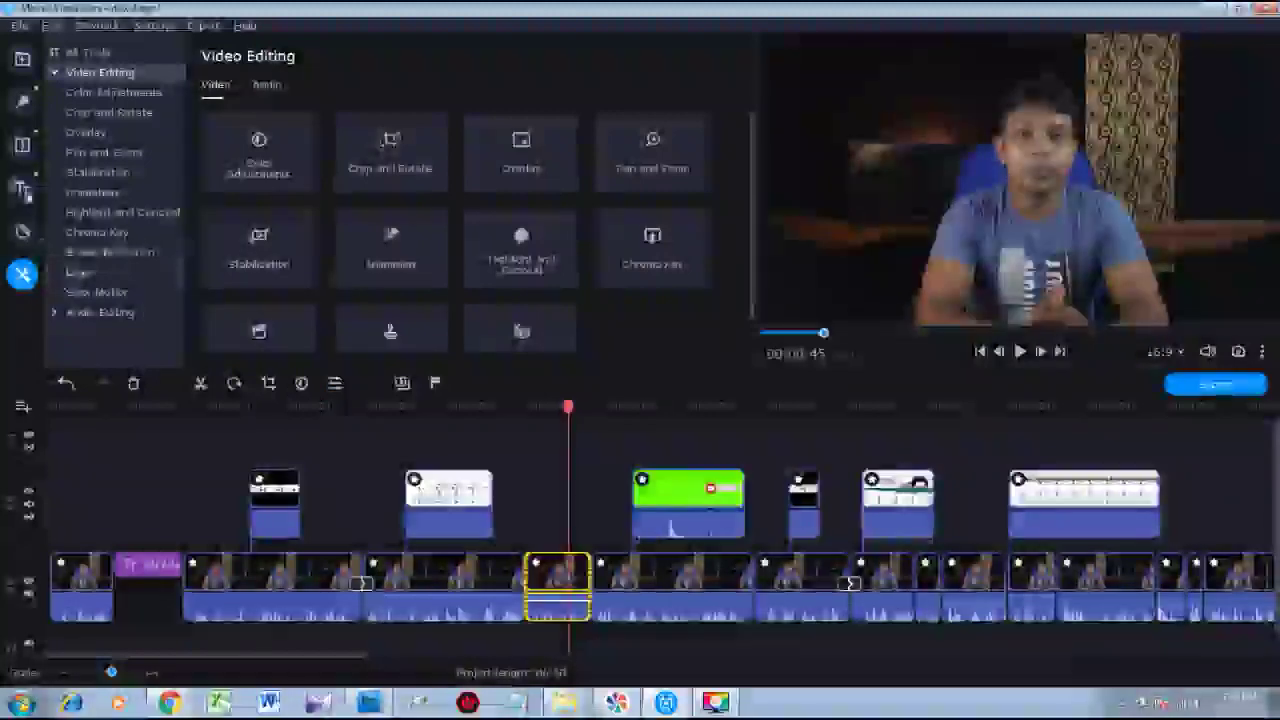
pyautogui.click(22, 146)
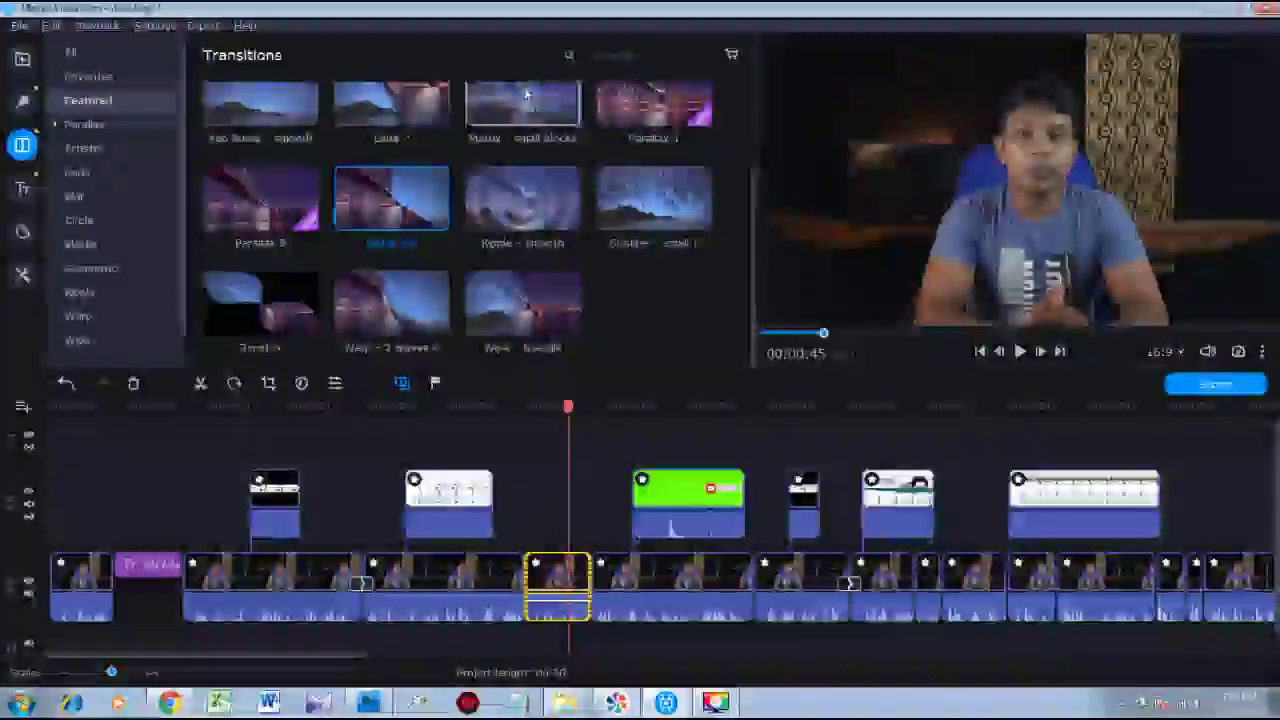
pyautogui.click(522, 322)
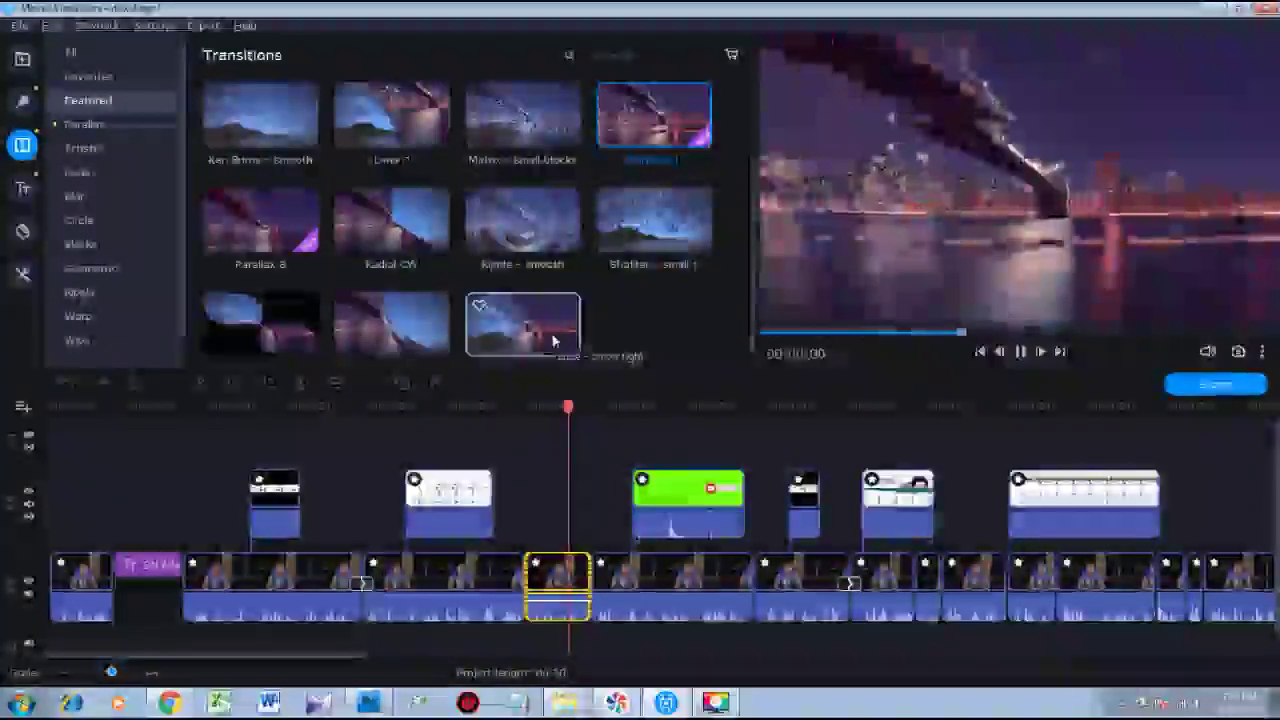
pyautogui.click(505, 245)
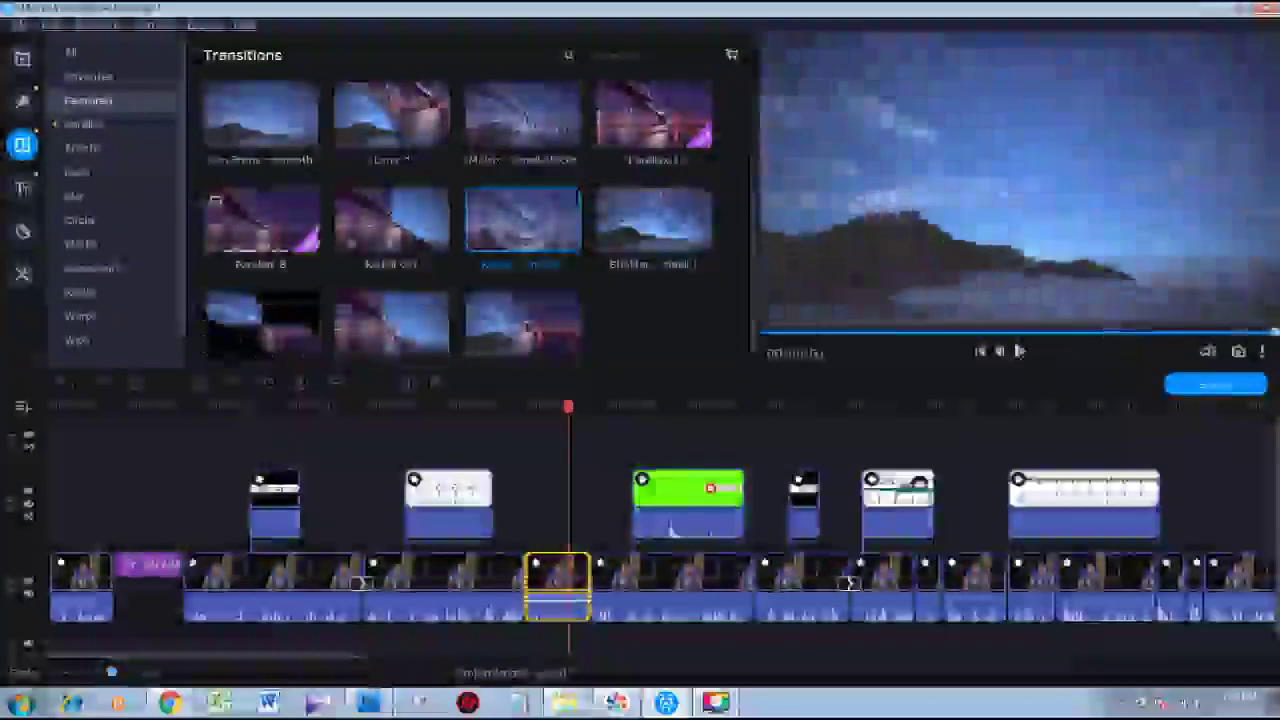
pyautogui.scroll(2, 460, 220)
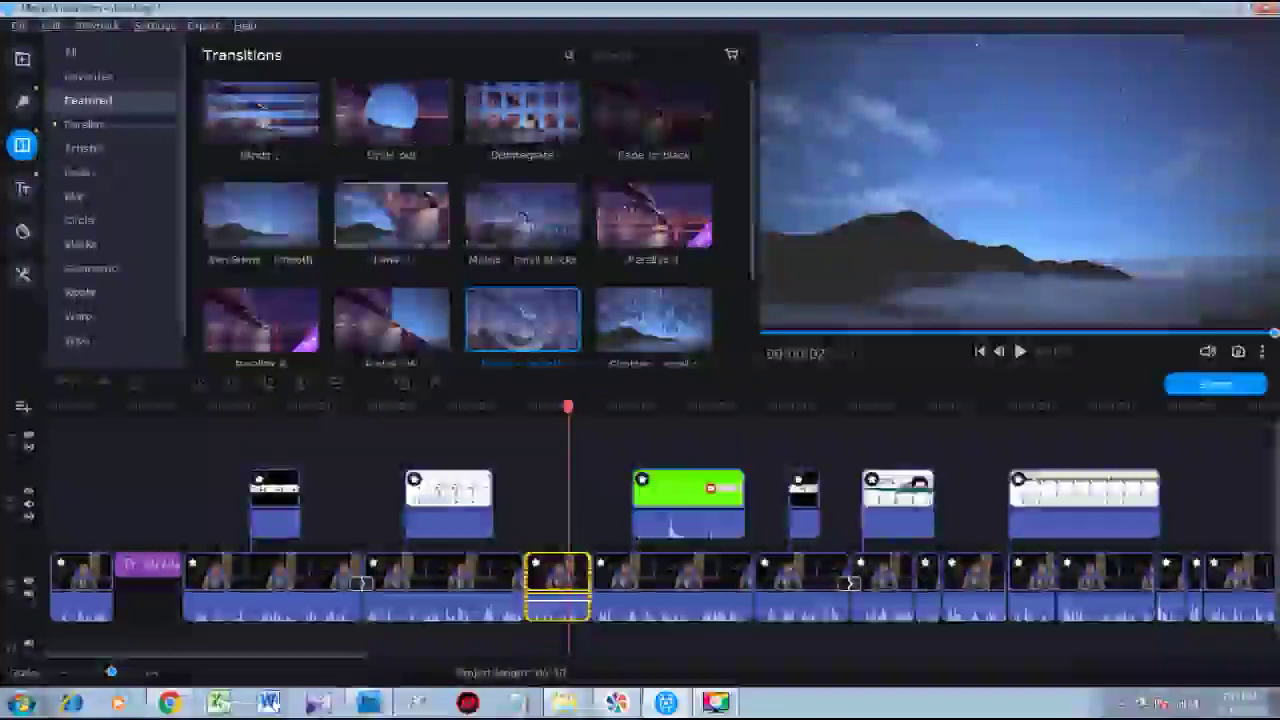
pyautogui.click(395, 145)
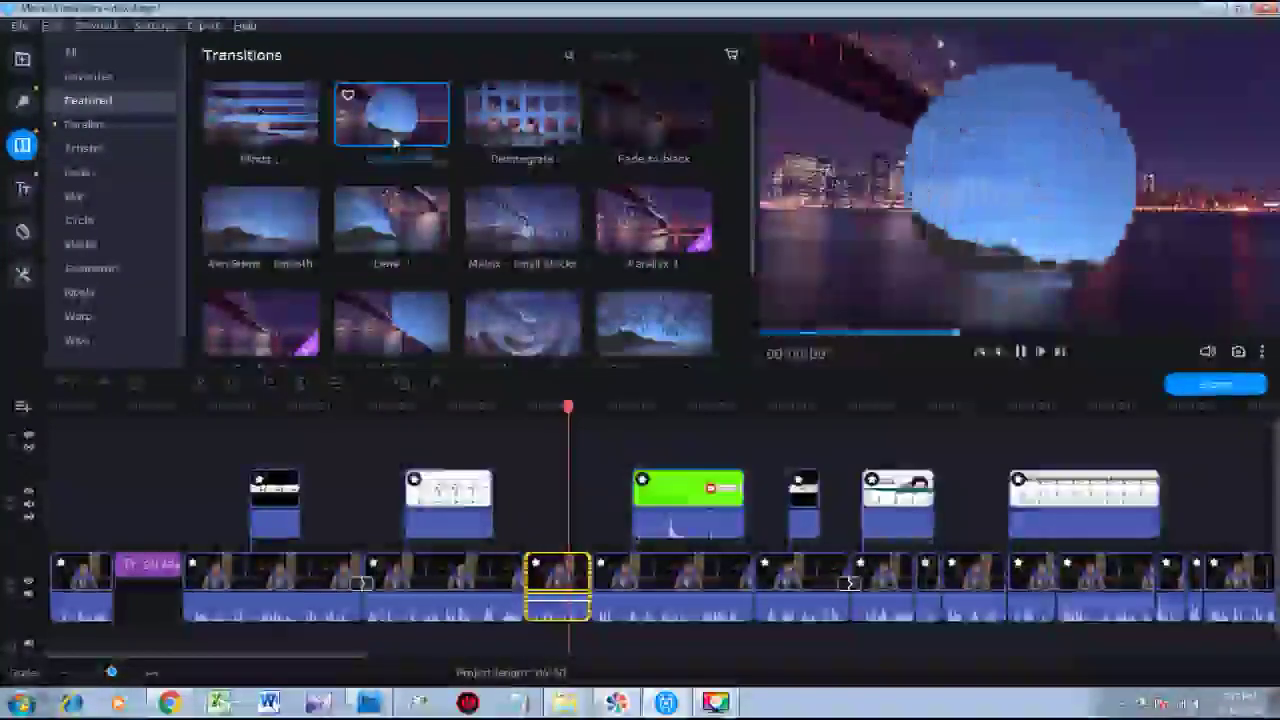
pyautogui.moveTo(395, 145); pyautogui.dragTo(520, 540)
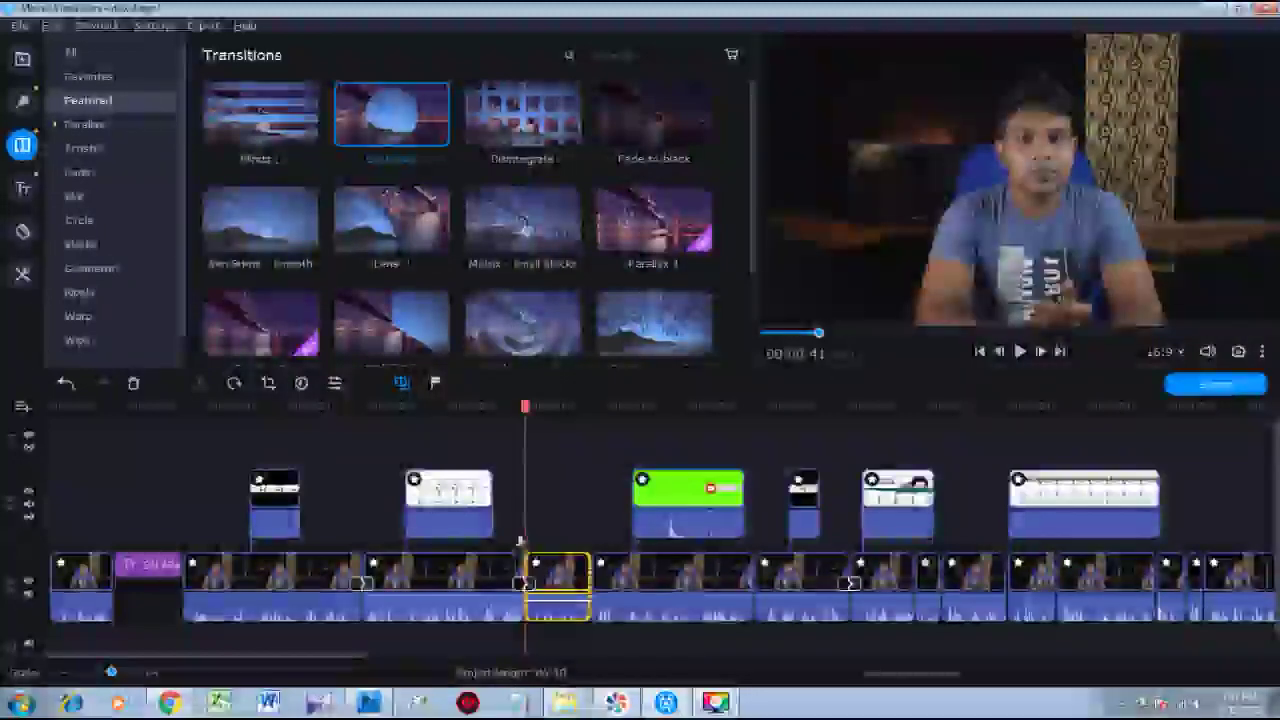
pyautogui.press('space')
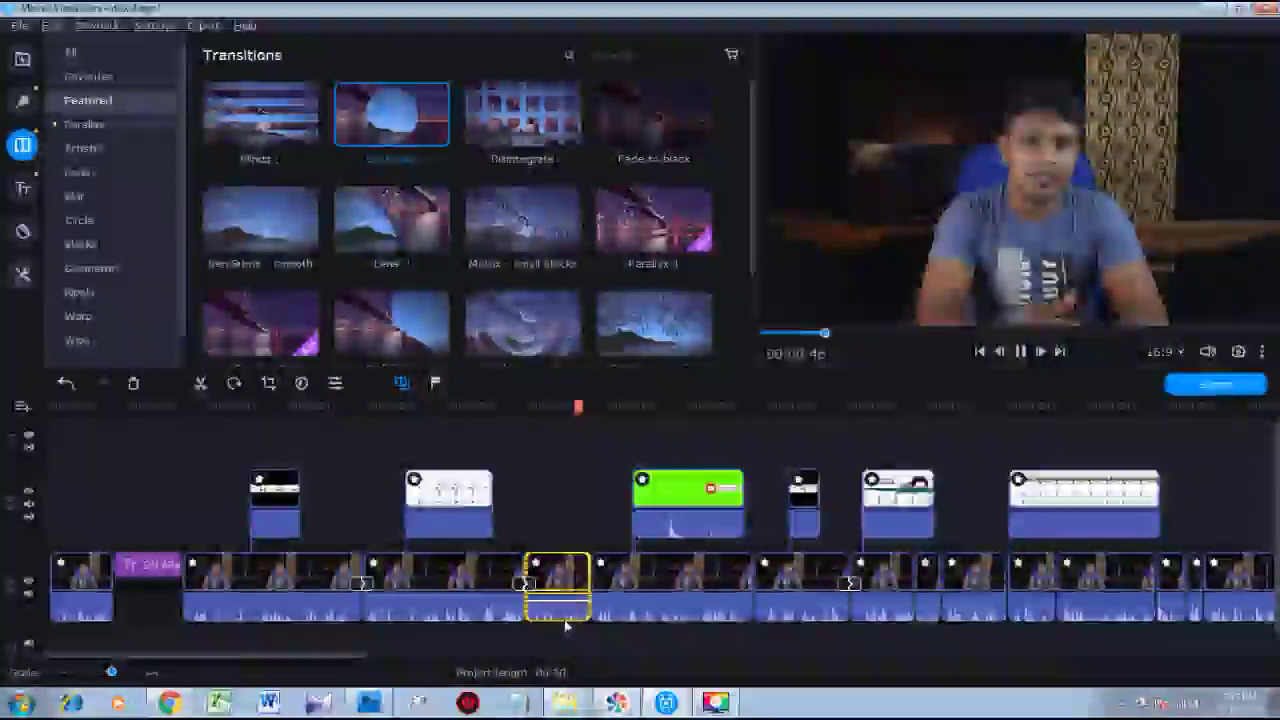
pyautogui.press('space')
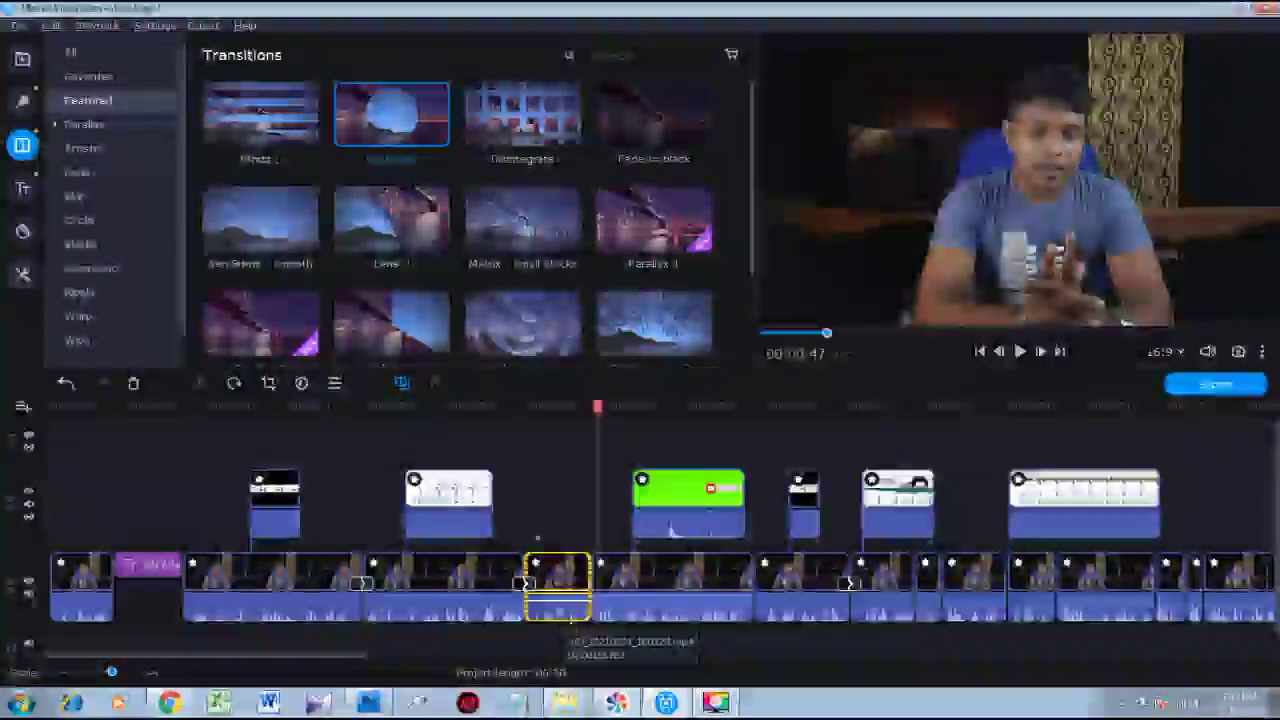
# Add the Circle out transition at the presenter cut near 00:47 and delete the transition at 00:41.
pyautogui.moveTo(420, 153); pyautogui.dragTo(569, 577)
pyautogui.click(525, 585)
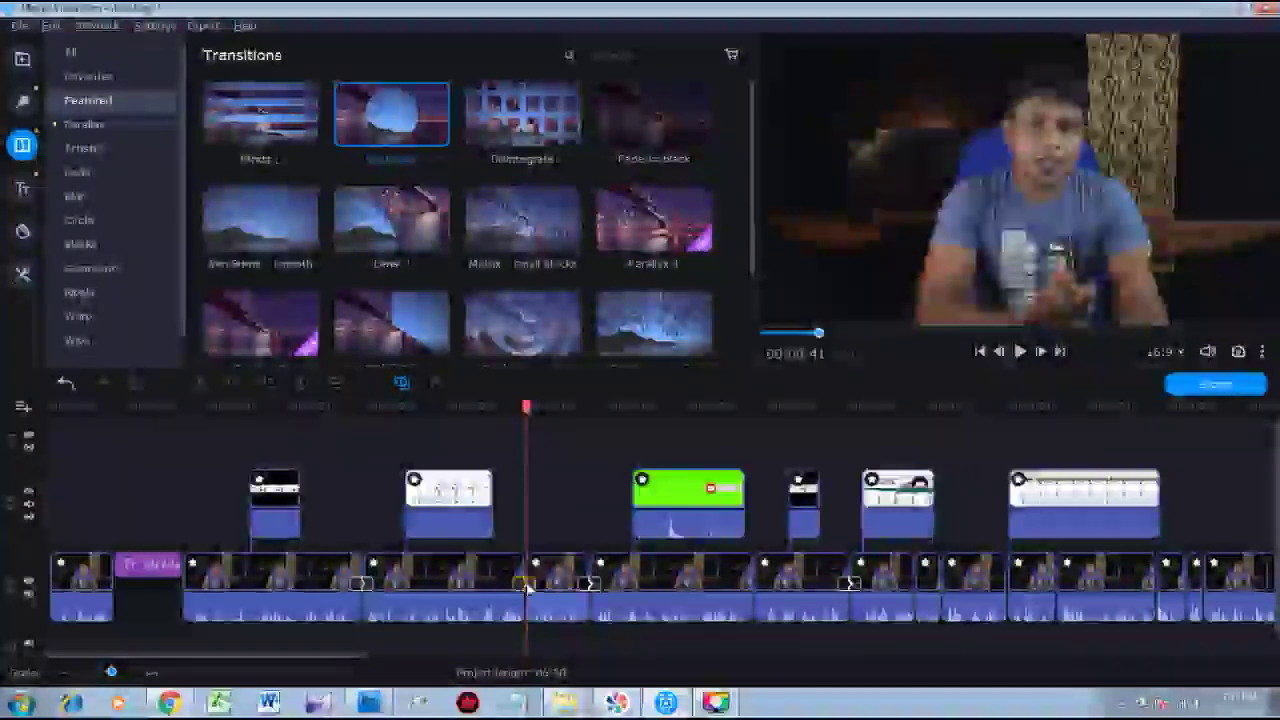
pyautogui.rightClick(527, 588)
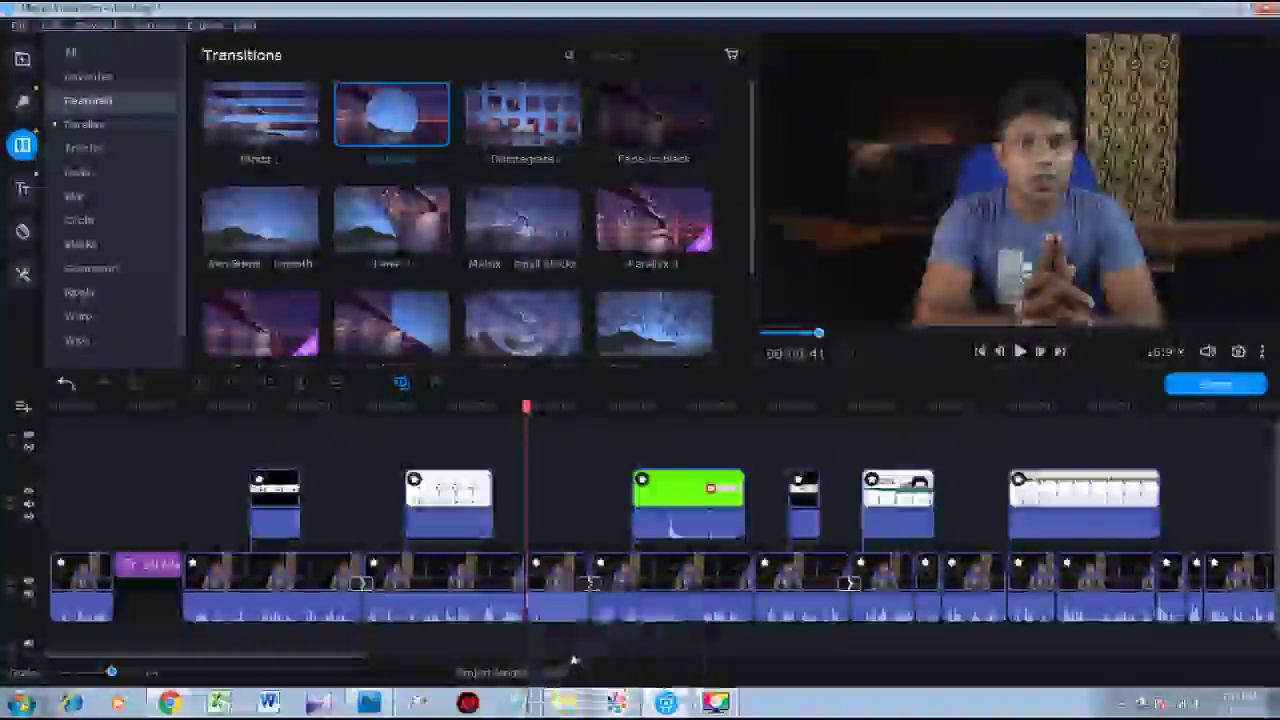
pyautogui.click(575, 665)
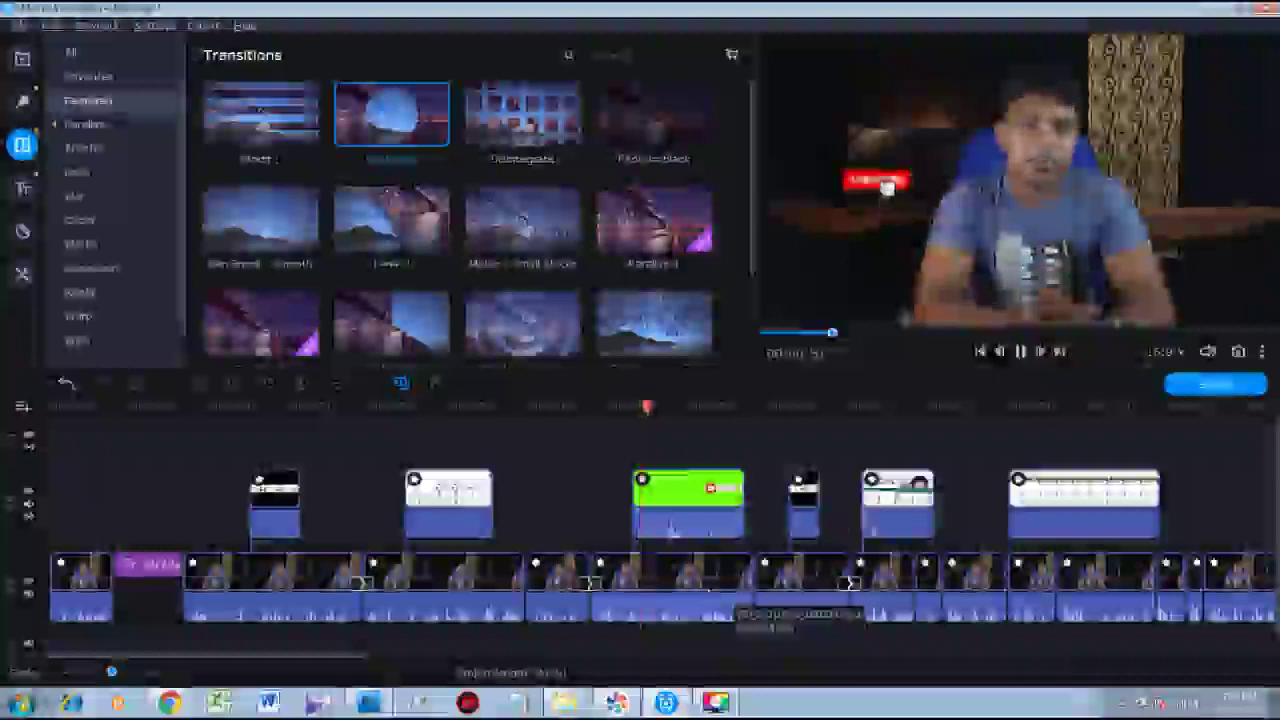
# Review the rest of the timeline up to the phone recordings after the closing title, and dismiss the ad notification.
pyautogui.hscroll(3, 788, 527)
pyautogui.hscroll(3, 690, 527)
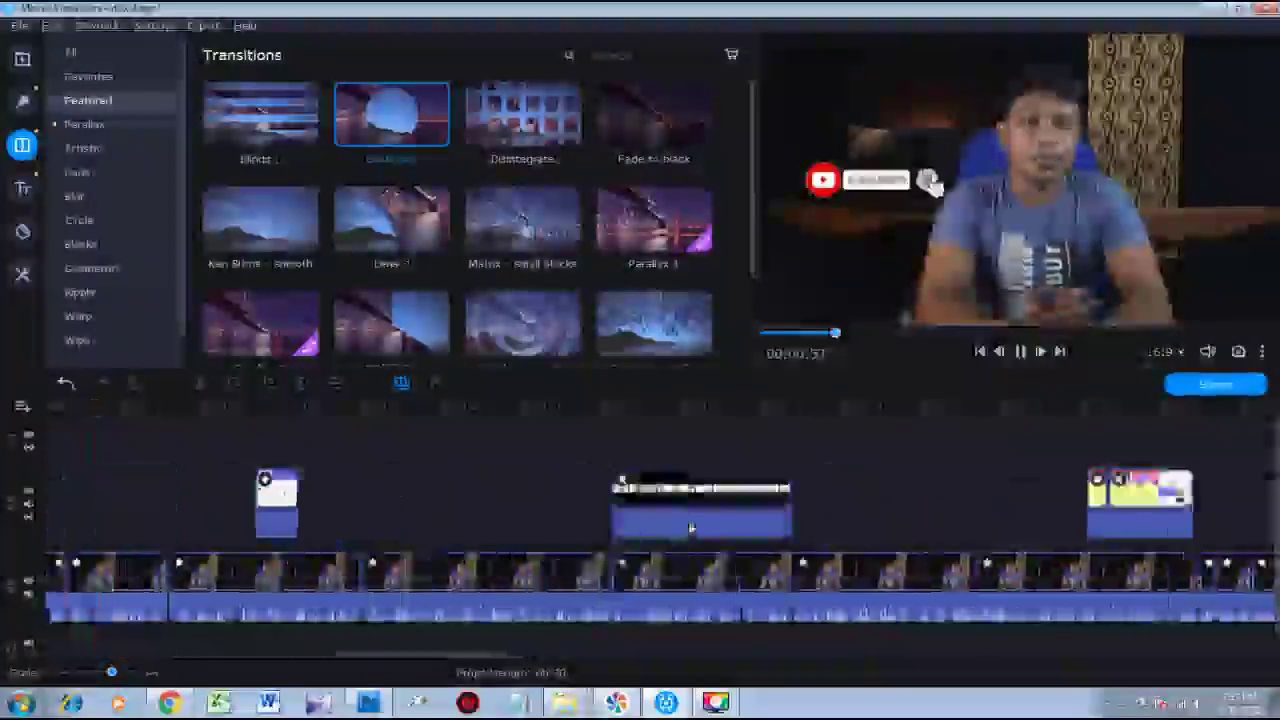
pyautogui.hscroll(8, 690, 528)
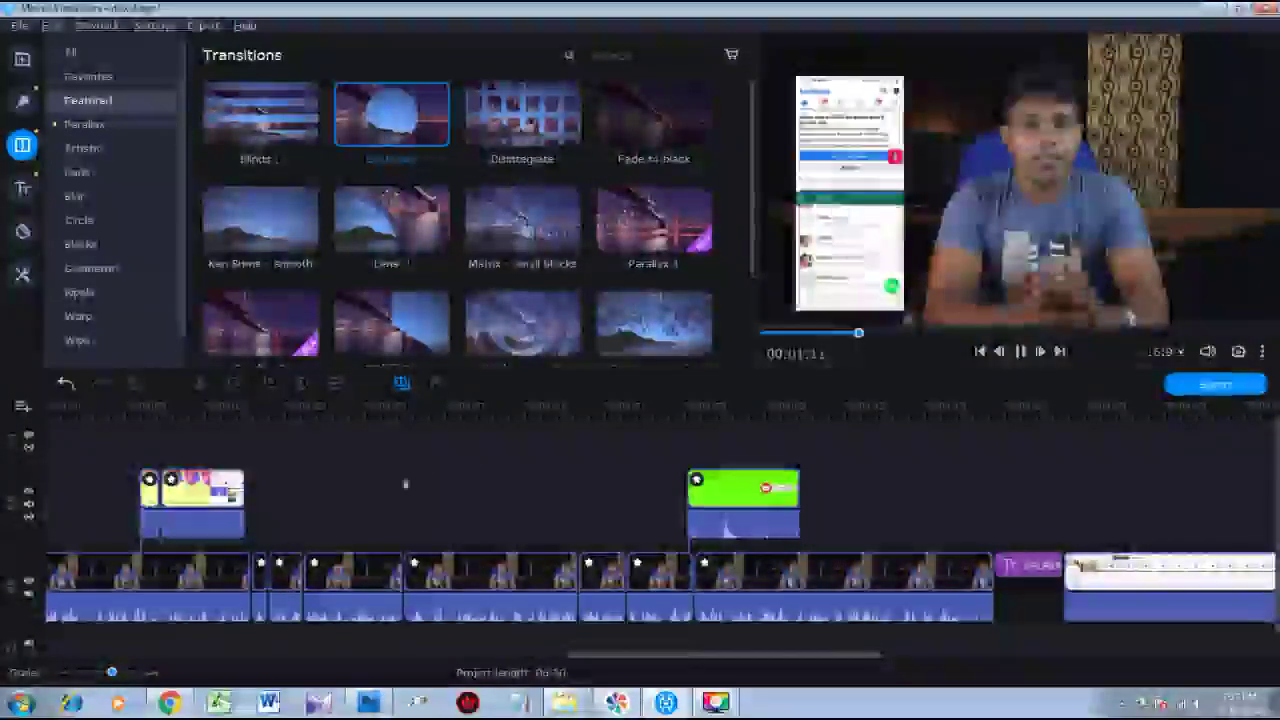
pyautogui.scroll(4, 535, 511)
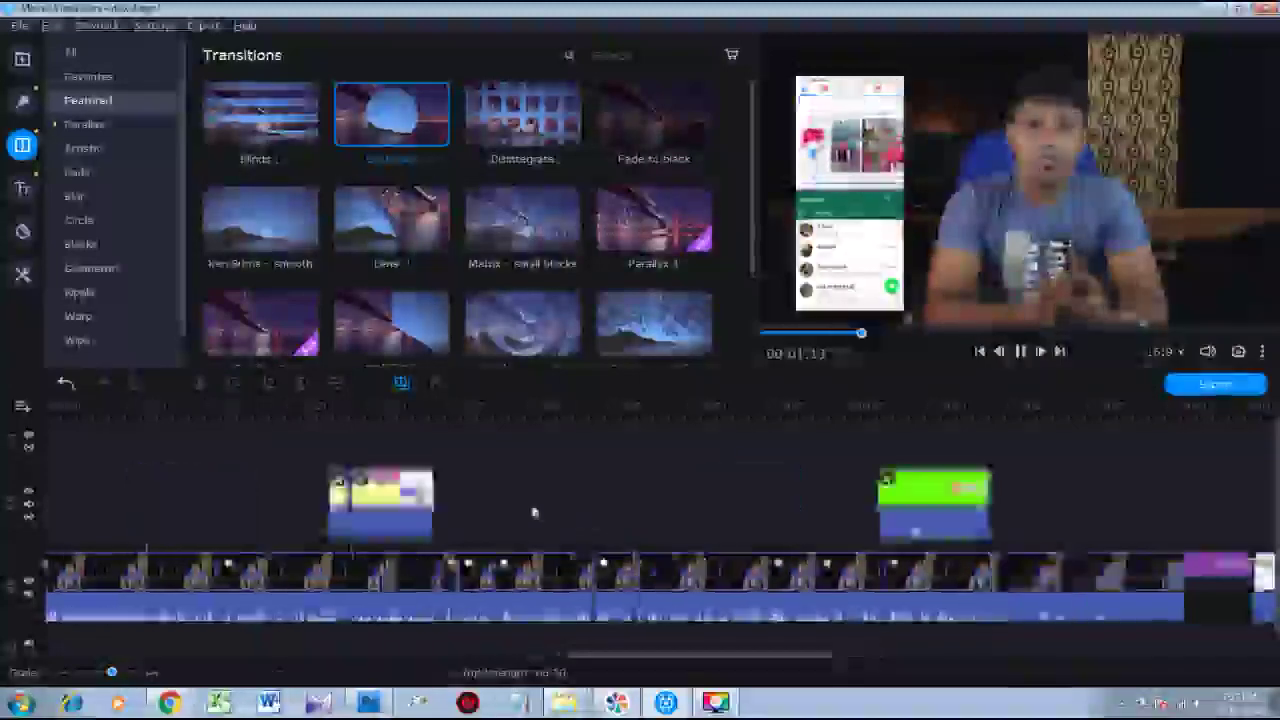
pyautogui.scroll(-2, 535, 511)
pyautogui.scroll(1, 535, 511)
pyautogui.scroll(-4, 535, 511)
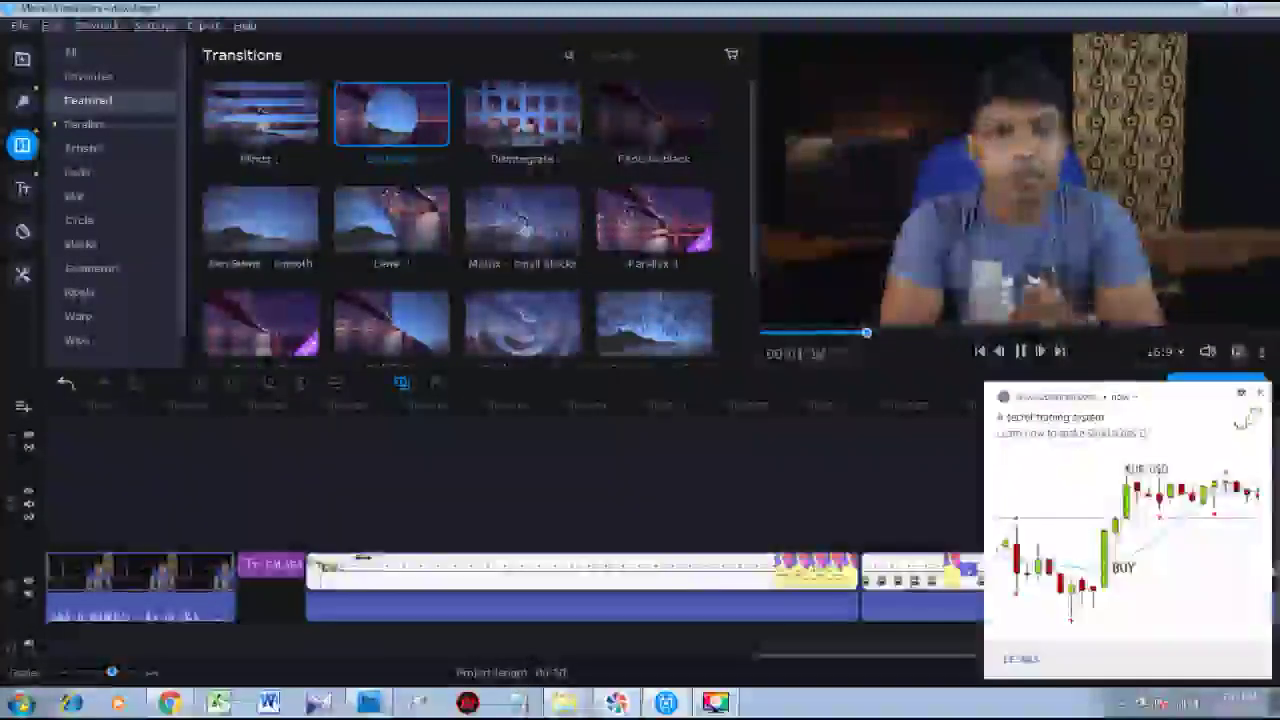
pyautogui.click(1261, 393)
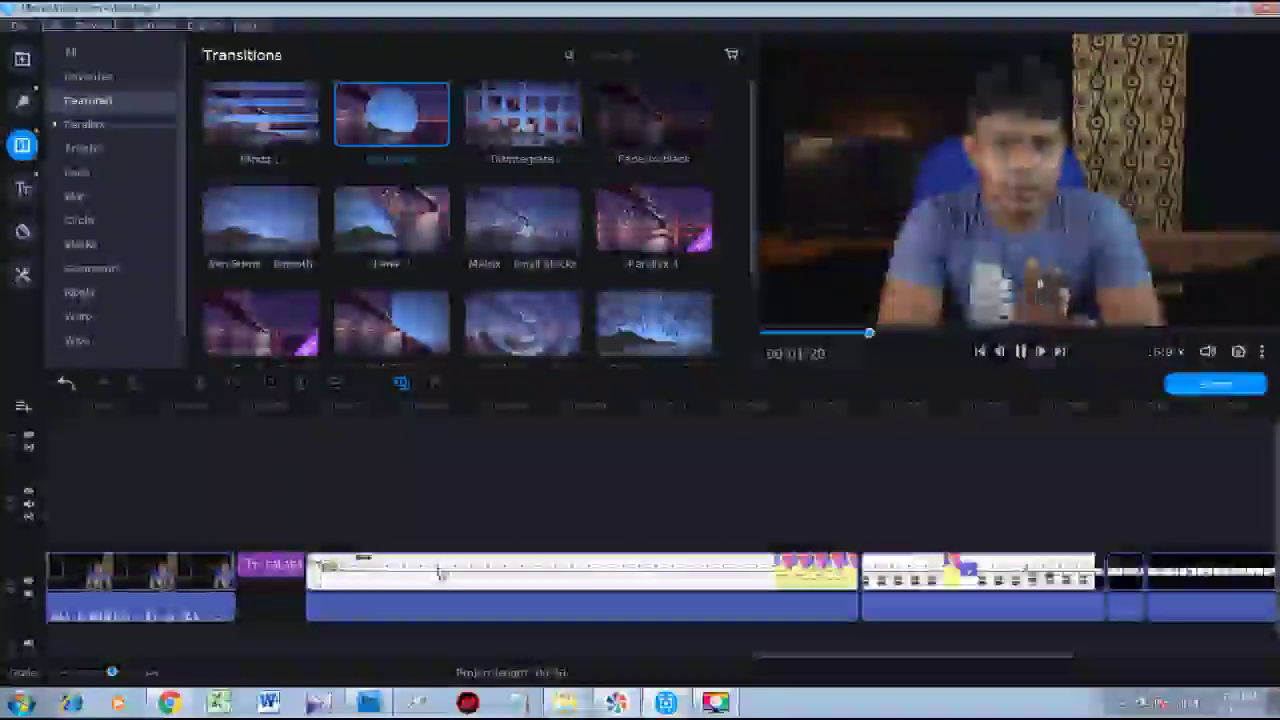
# Scrub through the first phone recording after the closing title and delete it.
pyautogui.click(363, 557)
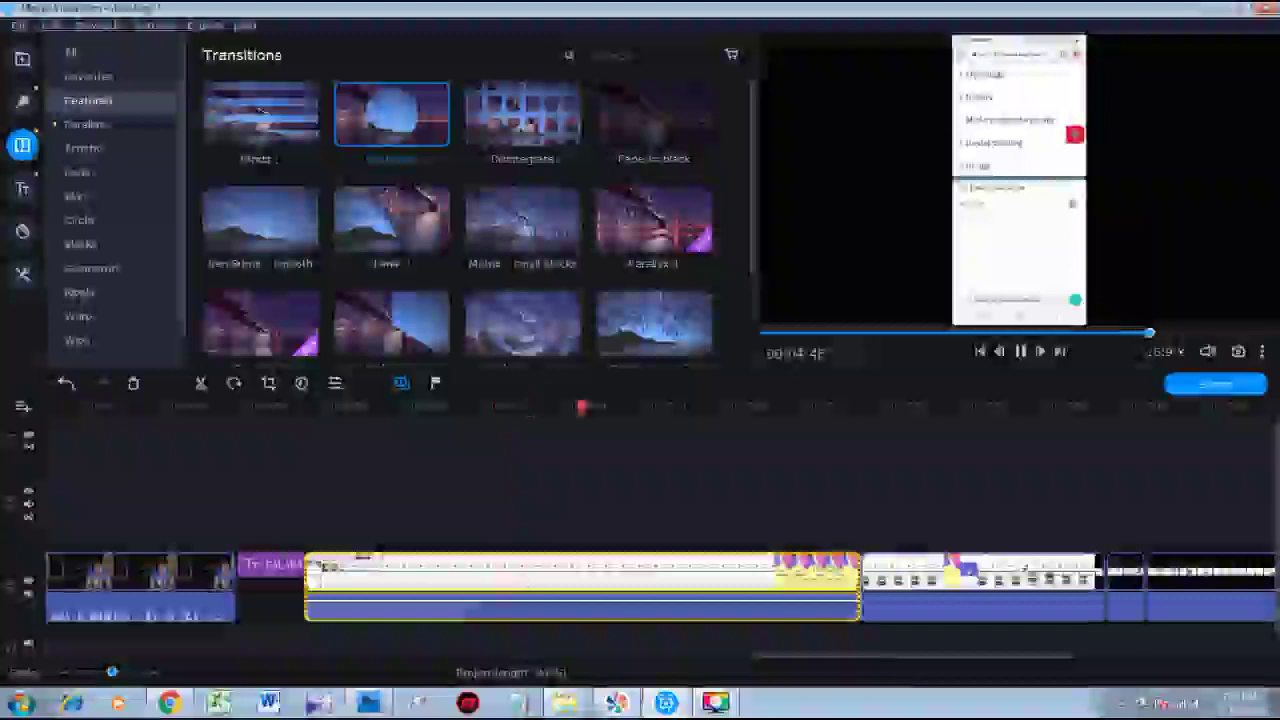
pyautogui.moveTo(581, 585); pyautogui.dragTo(838, 582)
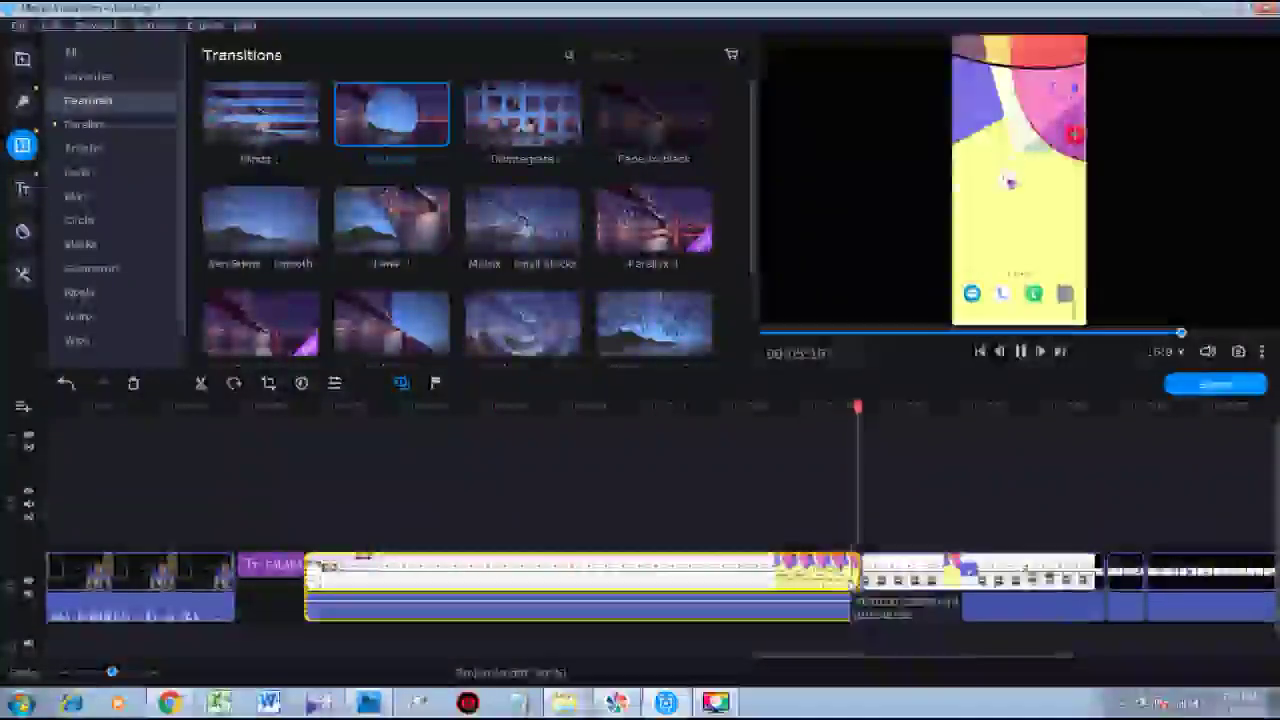
pyautogui.click(712, 572)
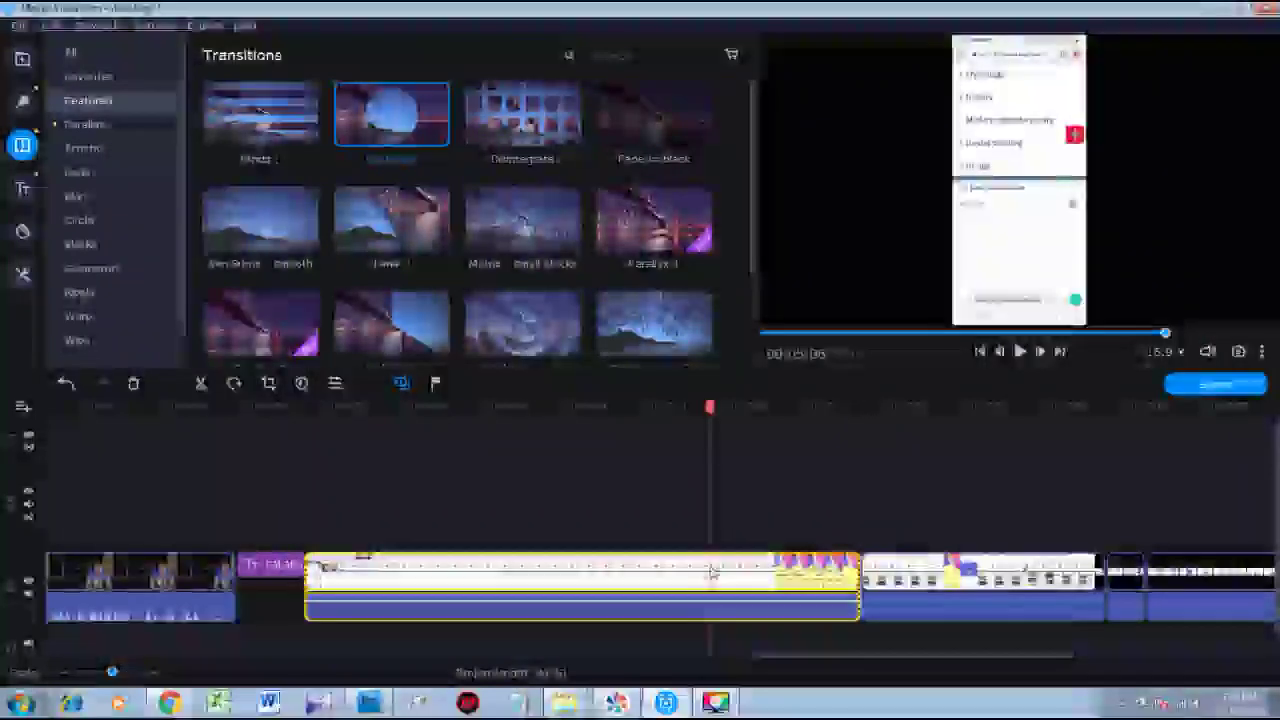
pyautogui.press('Delete')
# Scrub through the remaining phone recordings after the closing title to check their content.
pyautogui.click(319, 580)
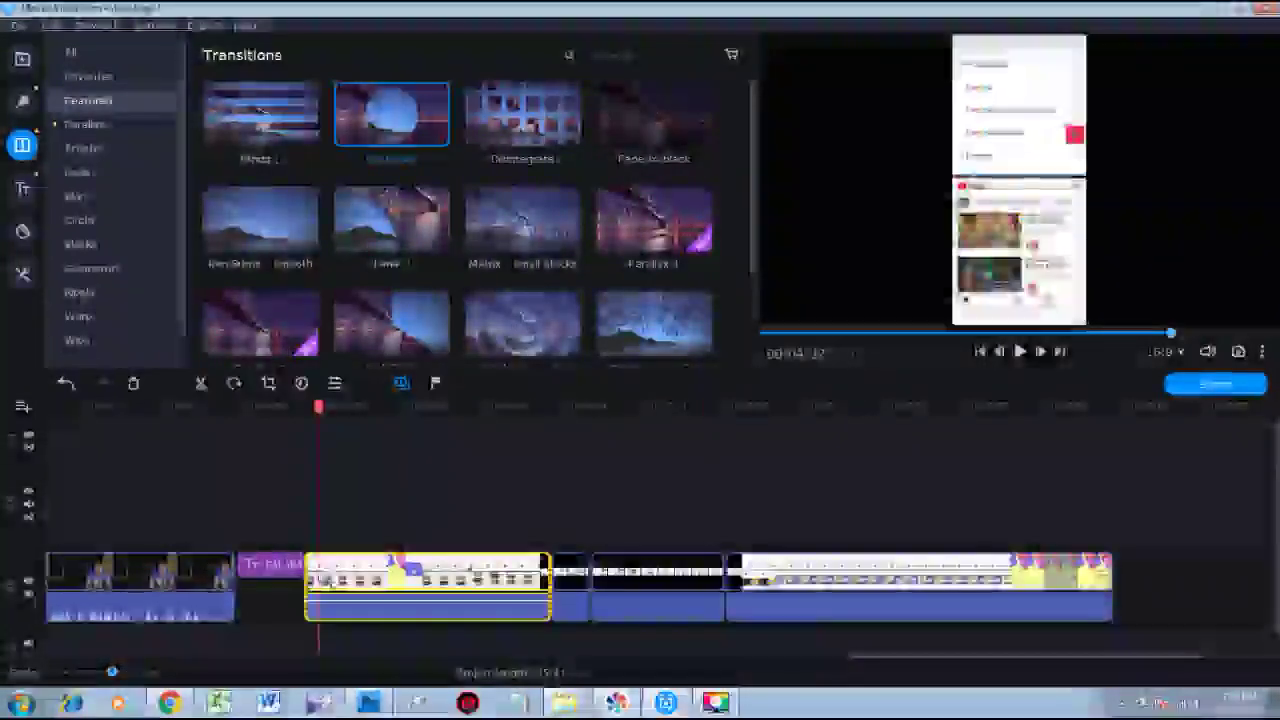
pyautogui.moveTo(320, 582); pyautogui.dragTo(412, 582)
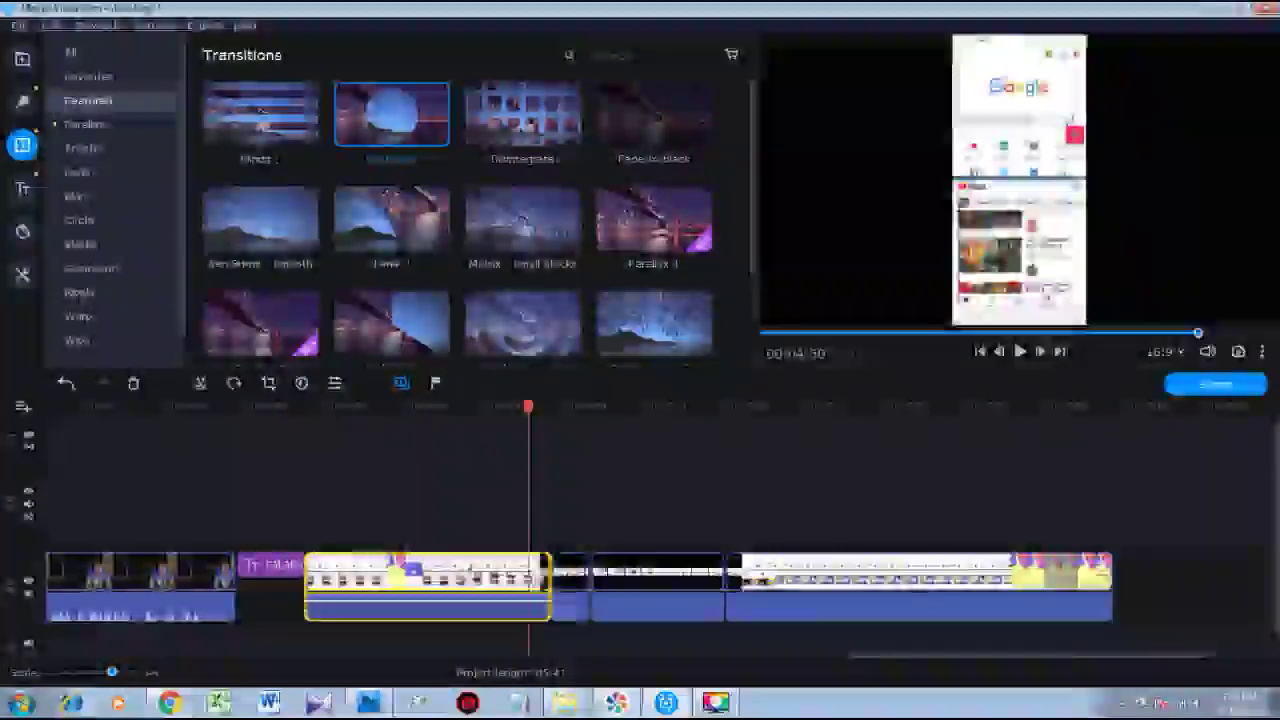
pyautogui.click(577, 580)
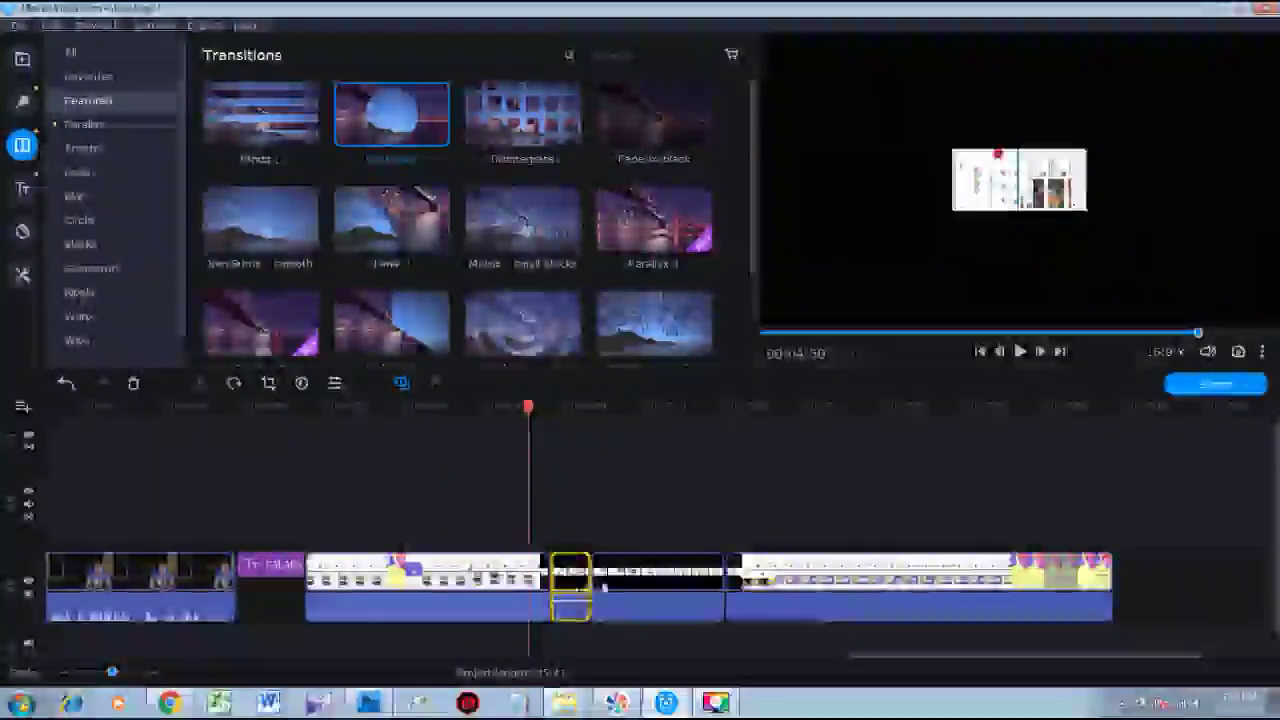
pyautogui.moveTo(628, 585); pyautogui.dragTo(708, 580)
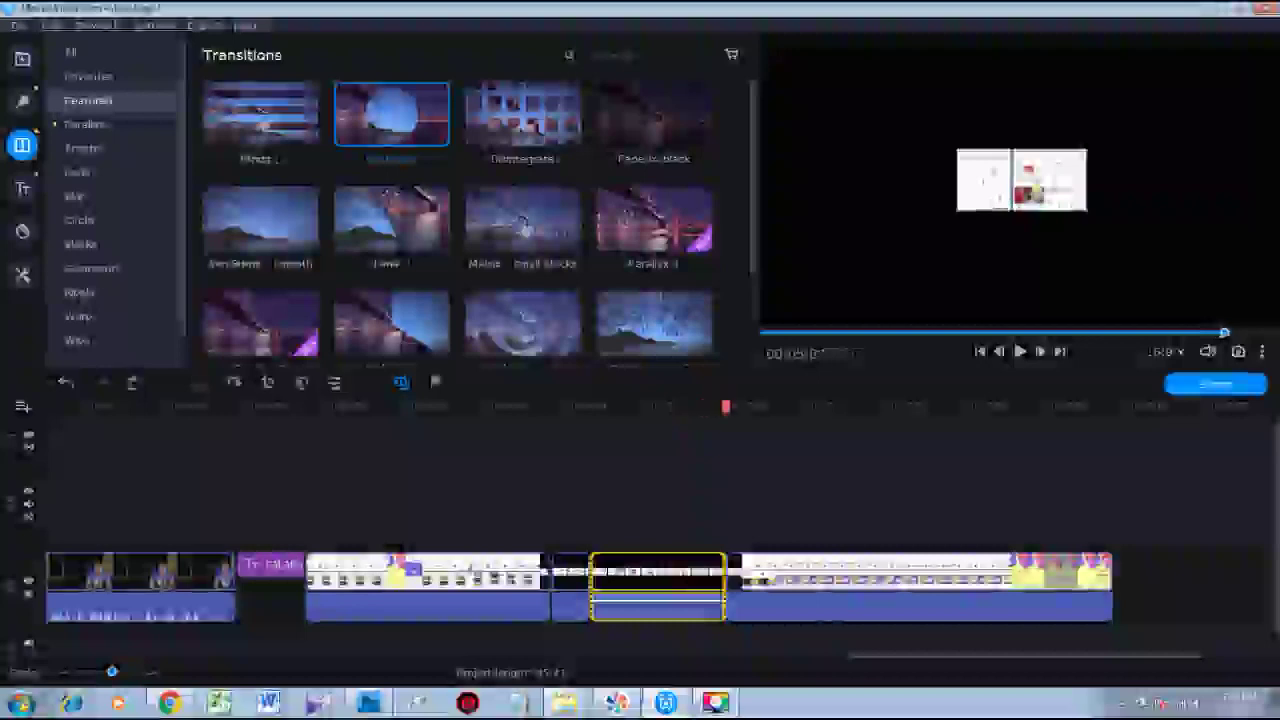
pyautogui.click(743, 580)
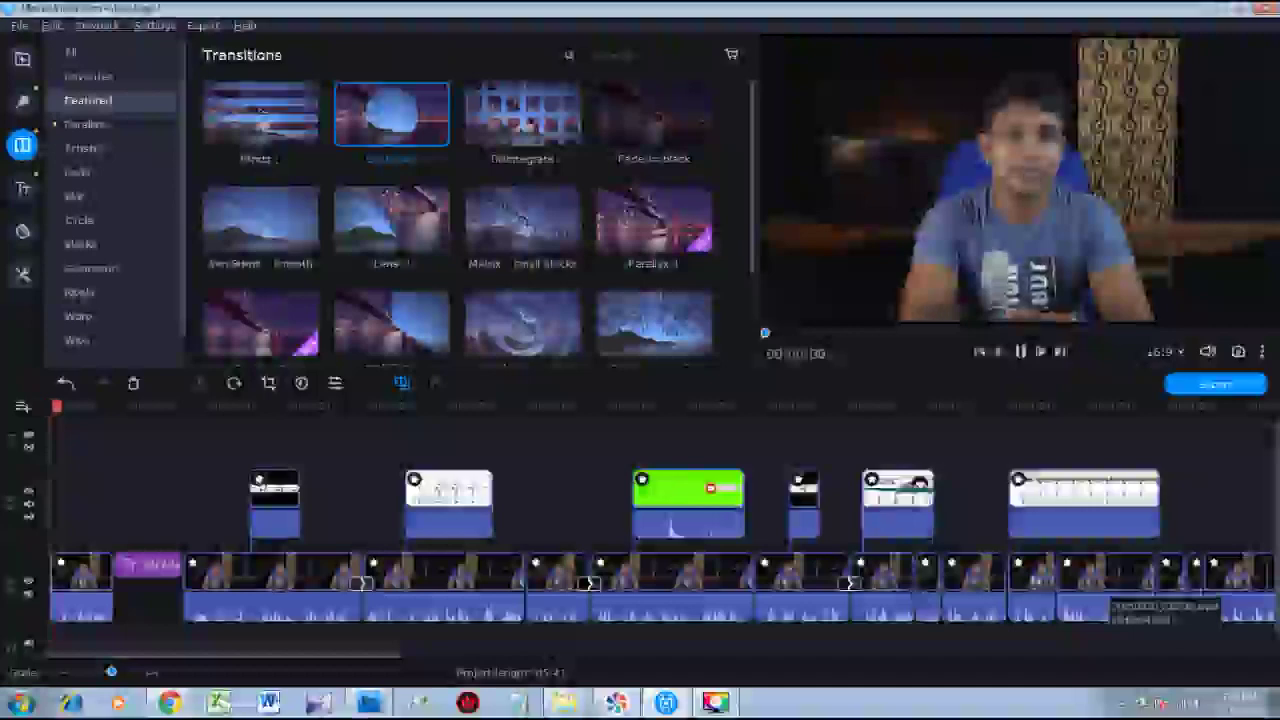
# Review the whole timeline from the opening to the remaining phone recordings after the closing title.
pyautogui.hscroll(10, 1123, 534)
pyautogui.hscroll(12, 803, 479)
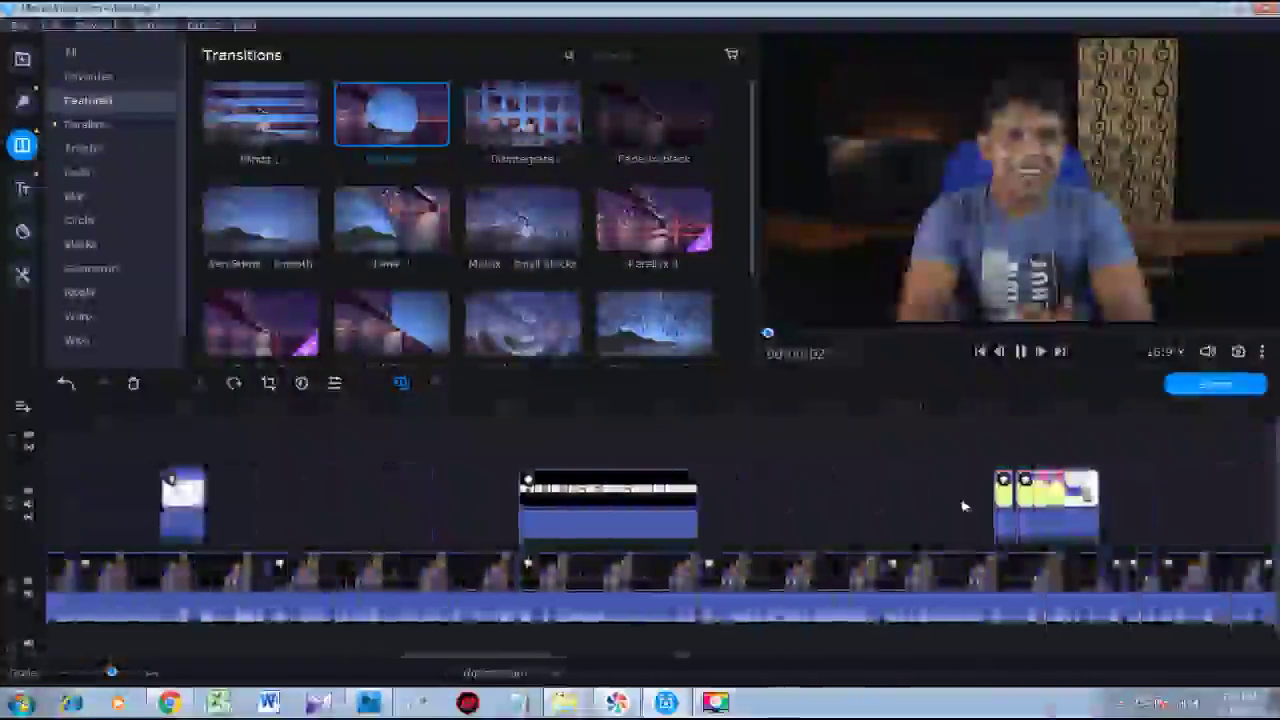
pyautogui.hscroll(8, 803, 479)
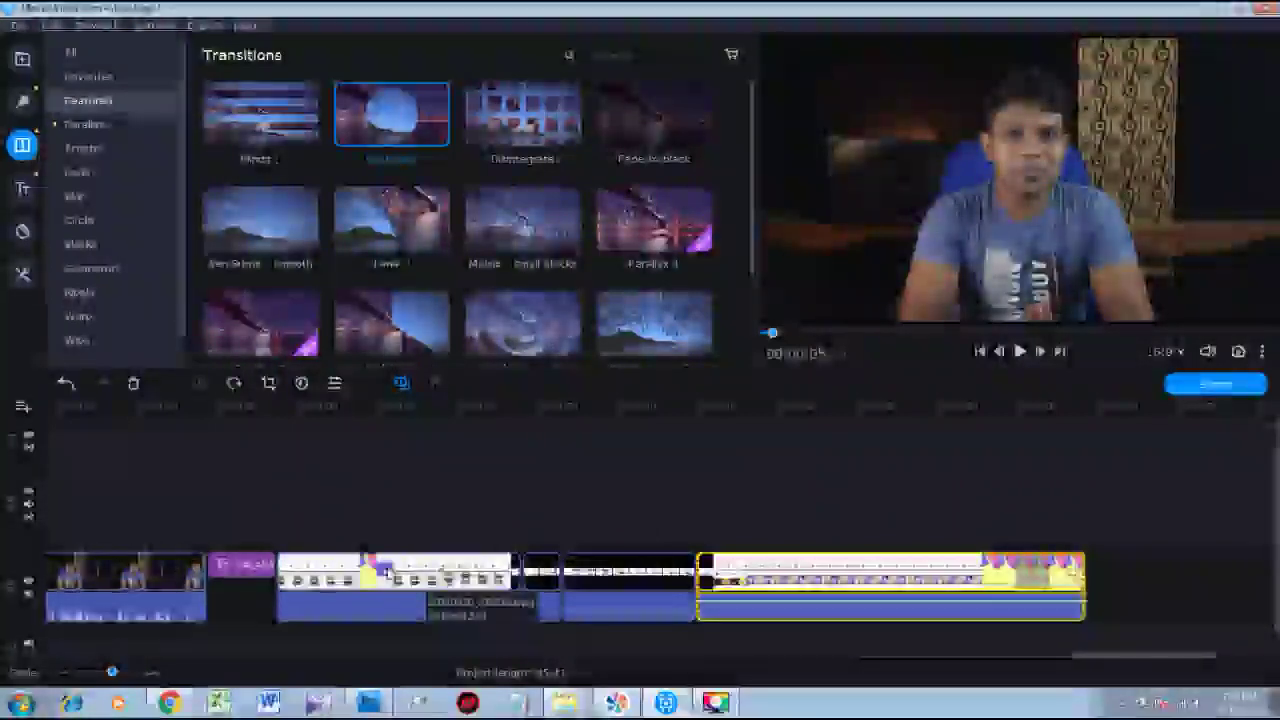
pyautogui.scroll(10, 387, 571)
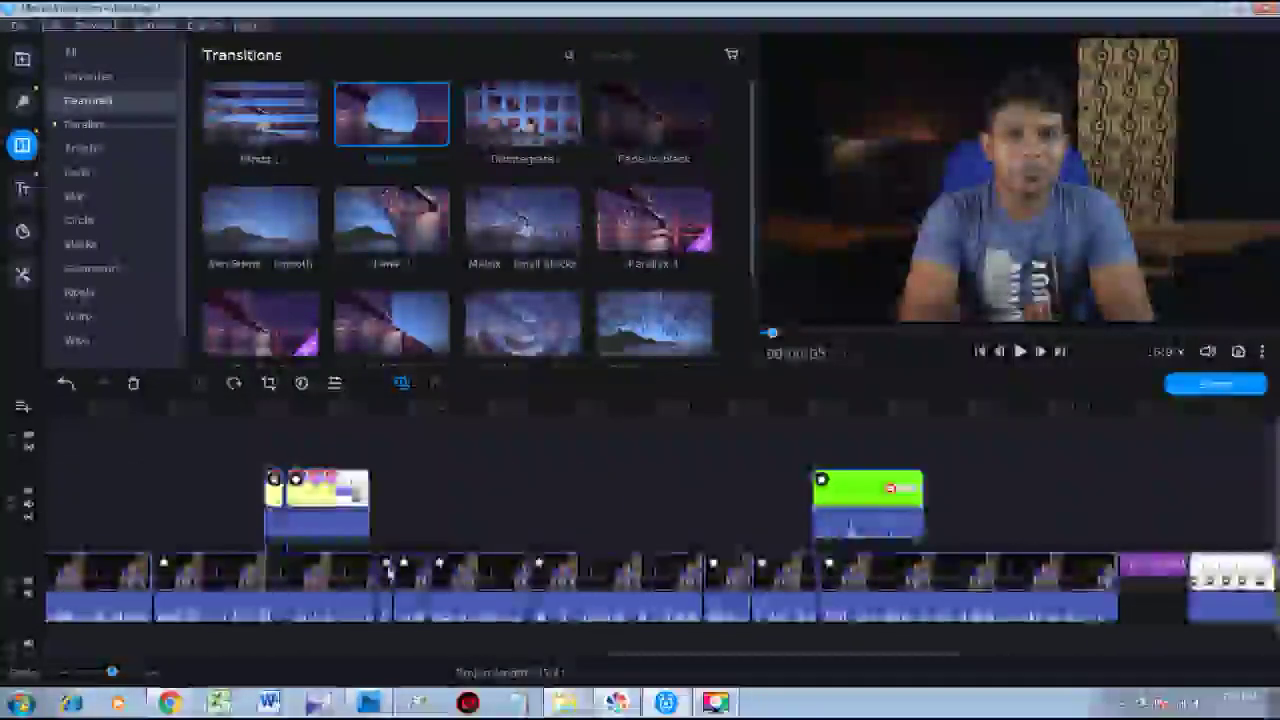
pyautogui.hscroll(-8, 388, 572)
pyautogui.hscroll(6, 305, 562)
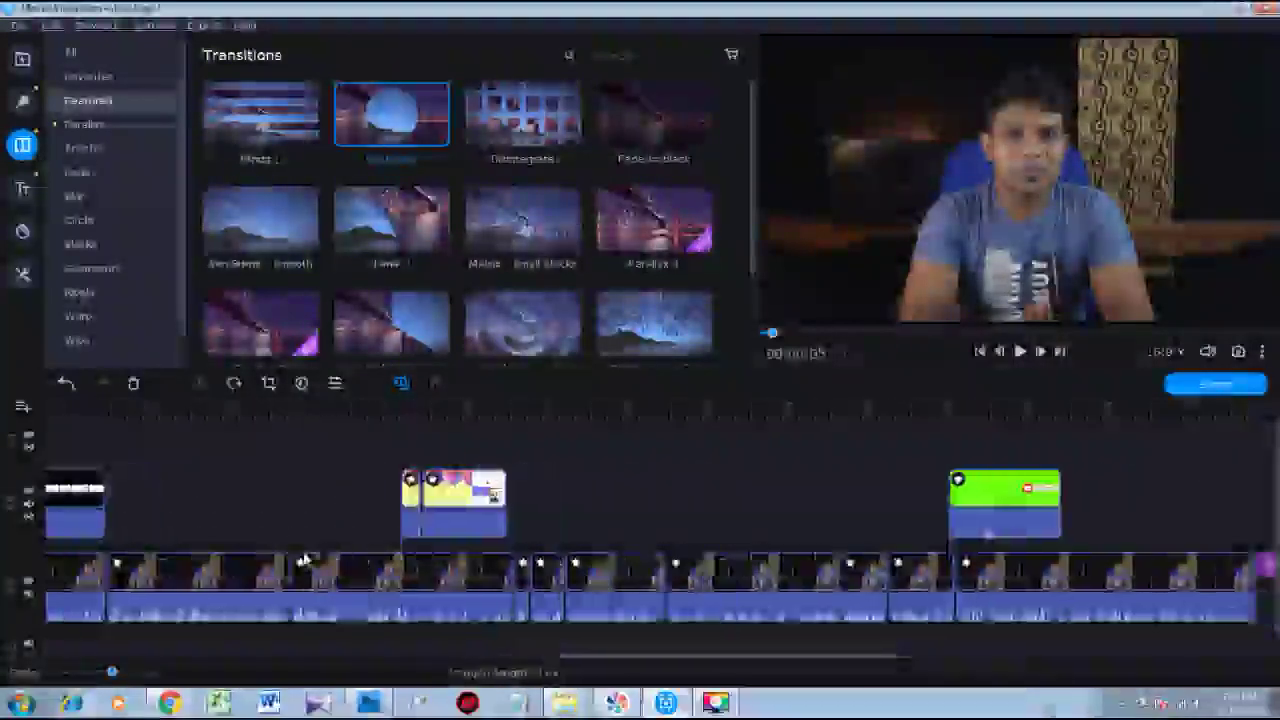
pyautogui.scroll(2, 315, 550)
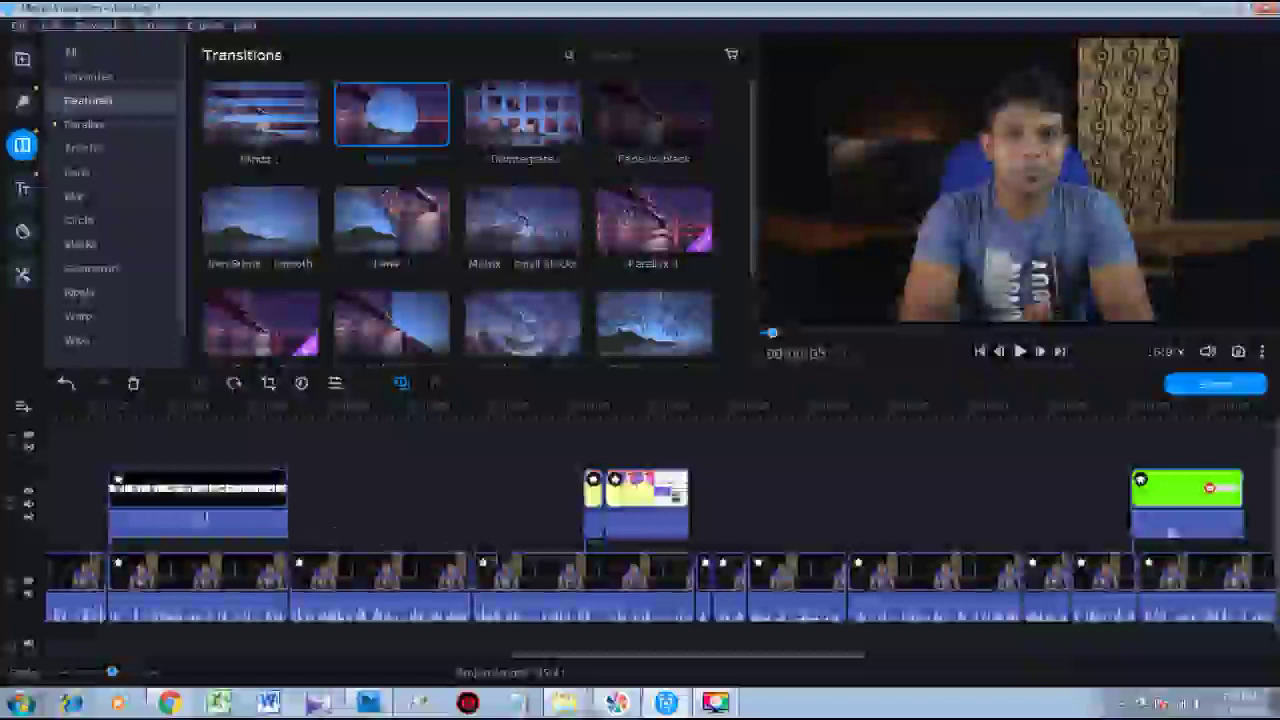
pyautogui.hscroll(-10, 640, 572)
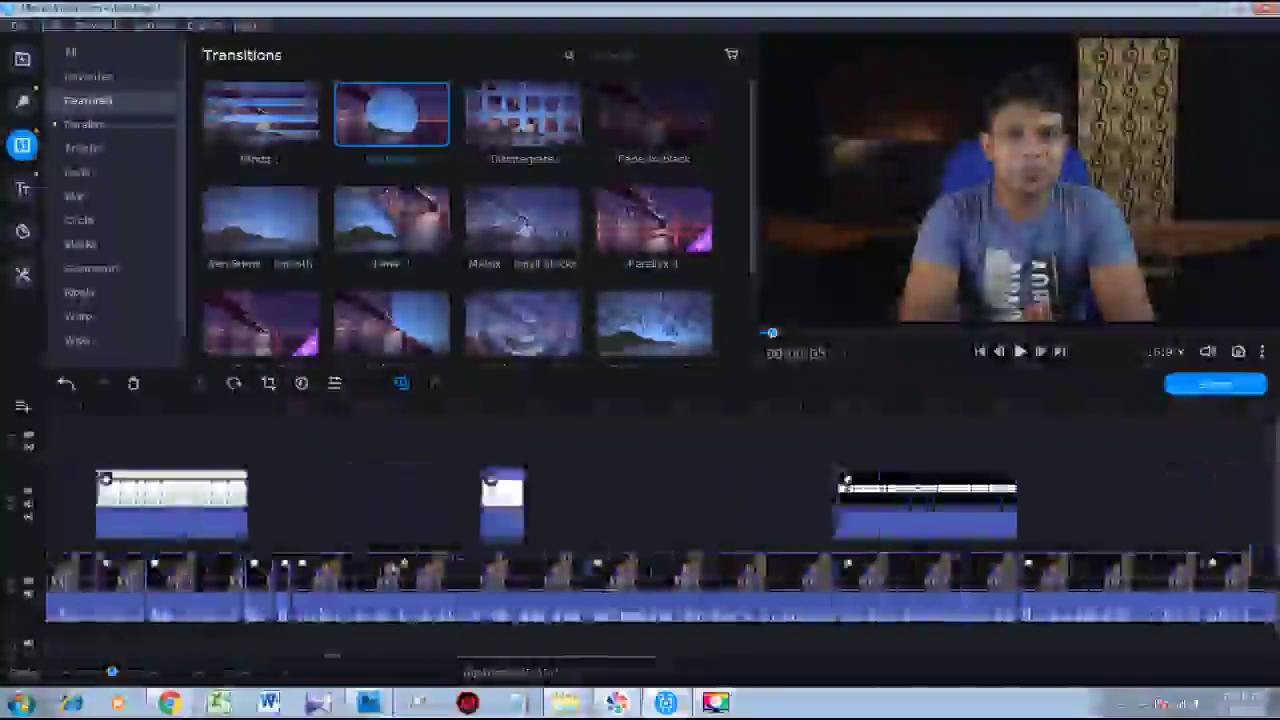
pyautogui.hscroll(12, 640, 572)
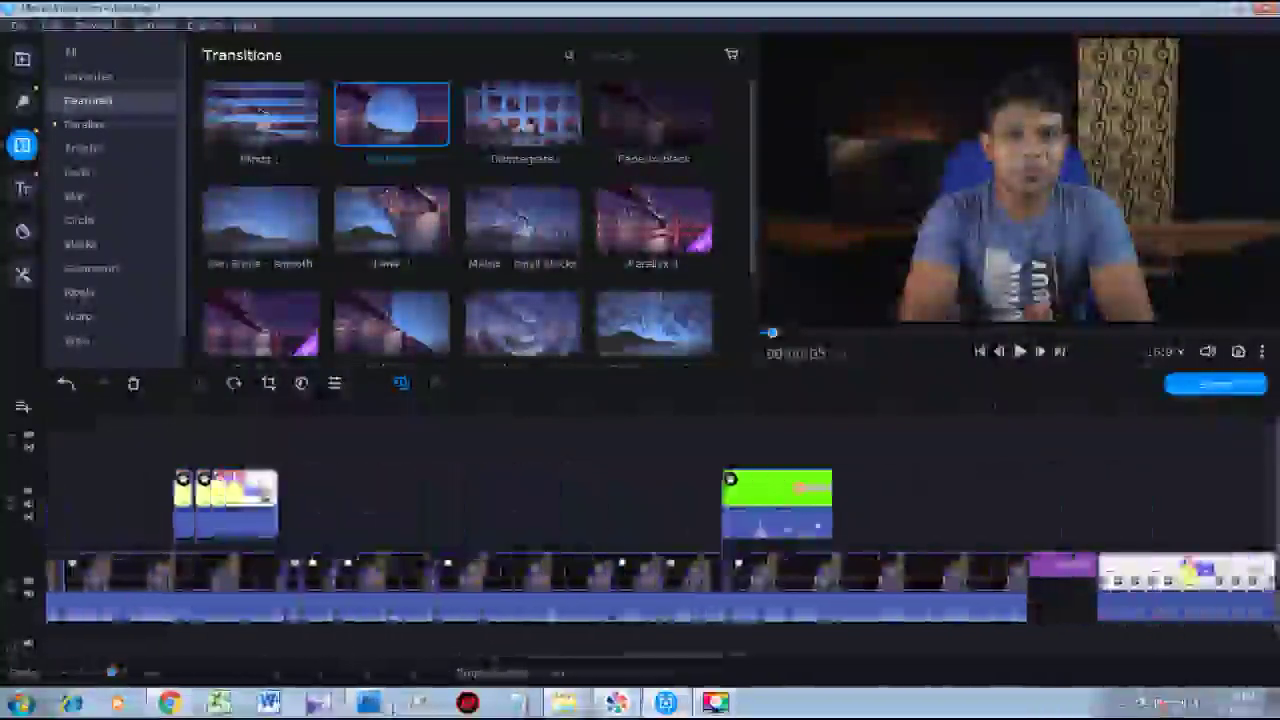
pyautogui.hscroll(12, 640, 572)
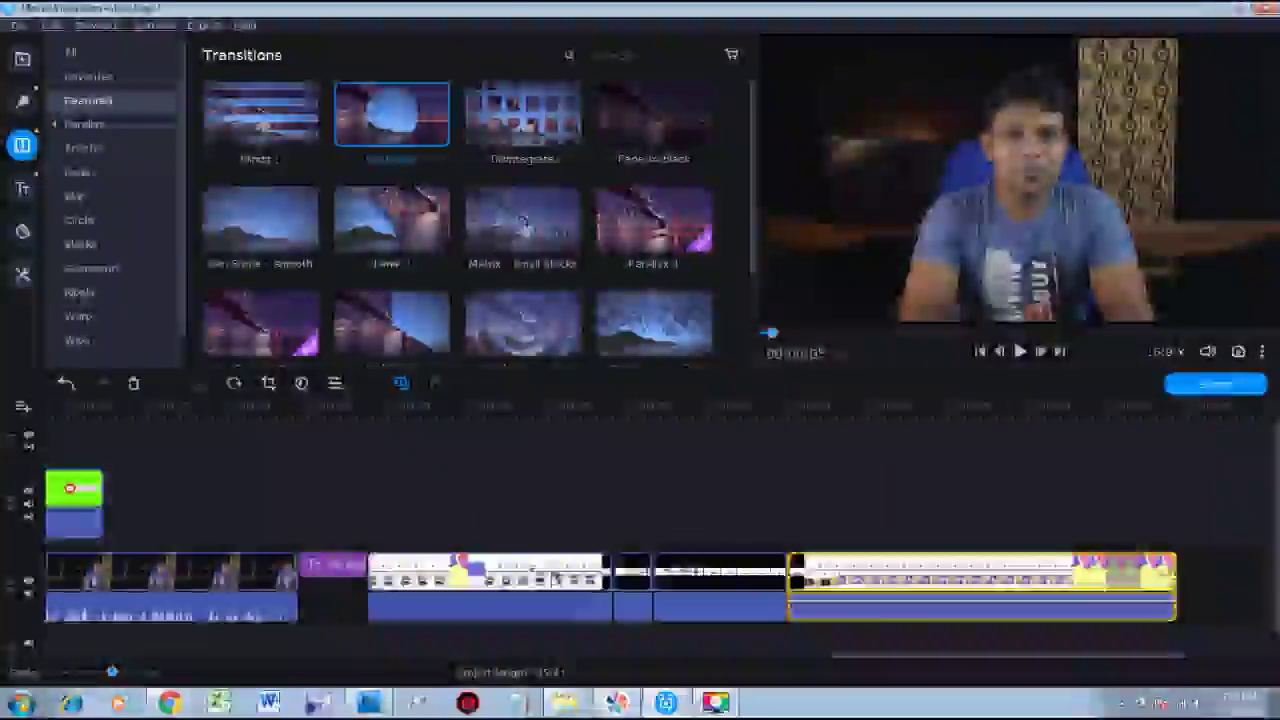
# Delete all remaining phone recordings after the closing title and save the project.
pyautogui.click(498, 576)
pyautogui.press('Delete')
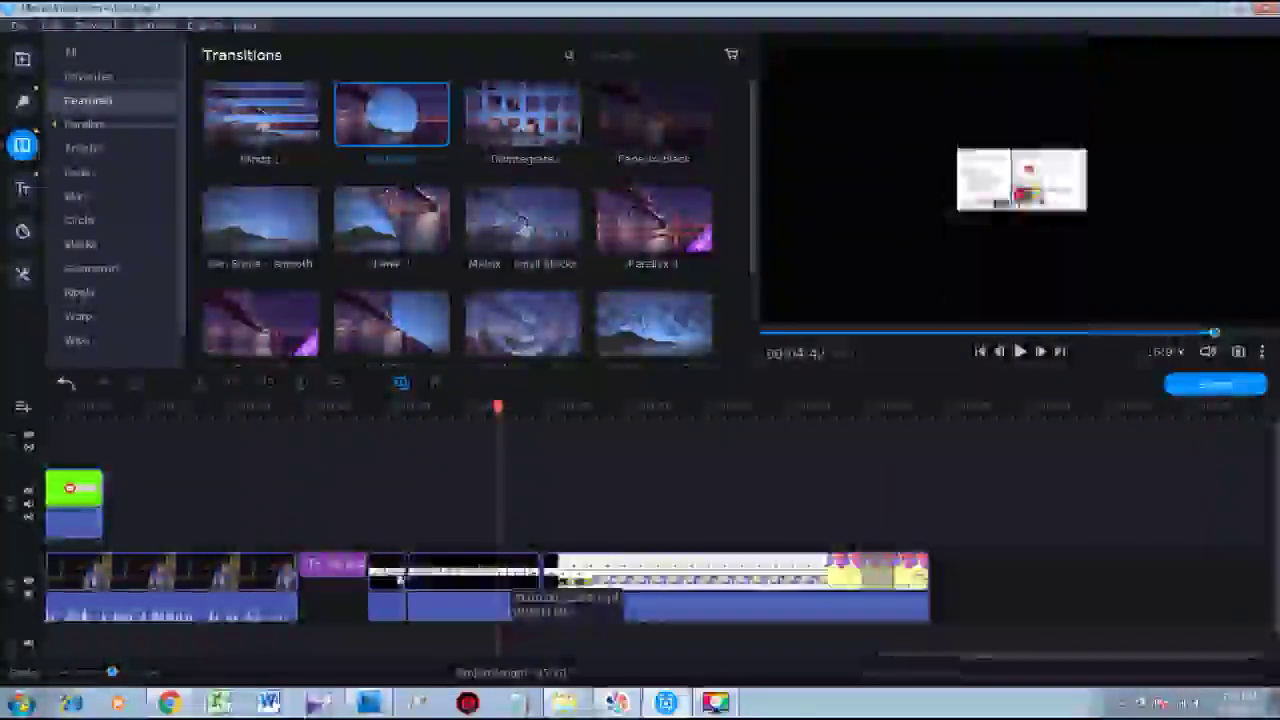
pyautogui.click(443, 578)
pyautogui.press('Delete')
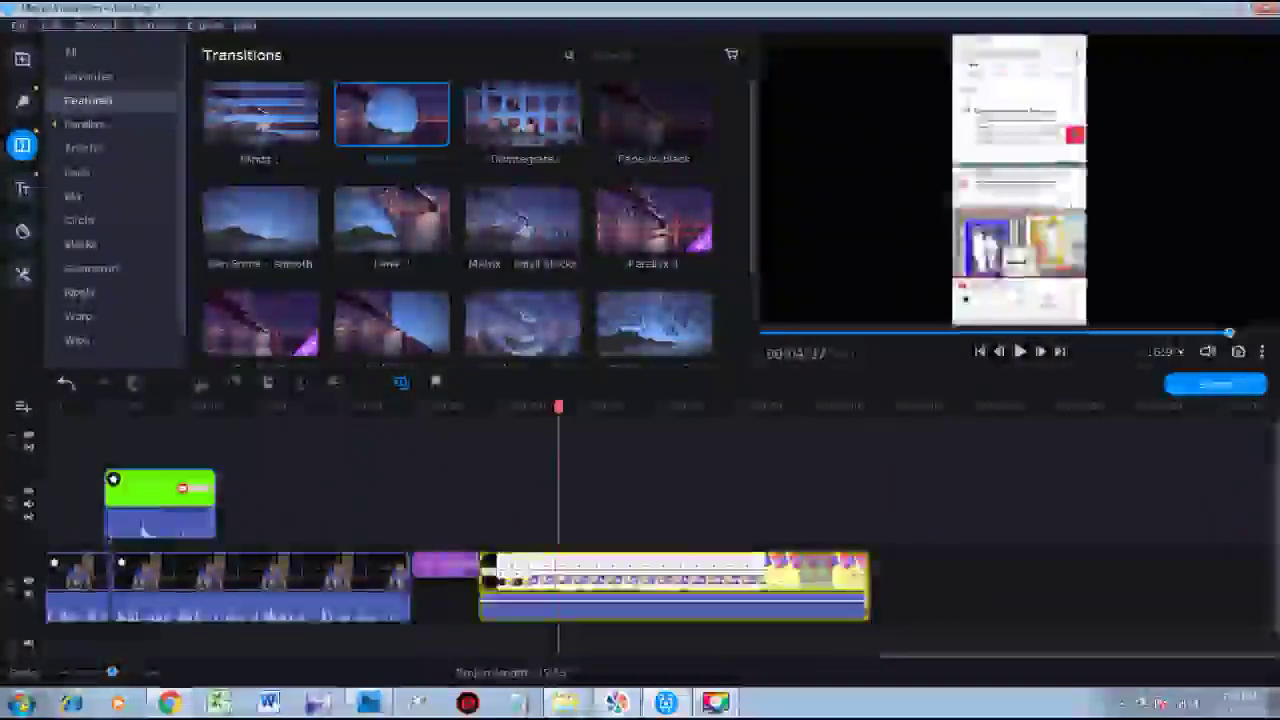
pyautogui.press('Delete')
pyautogui.hscroll(-3, 614, 537)
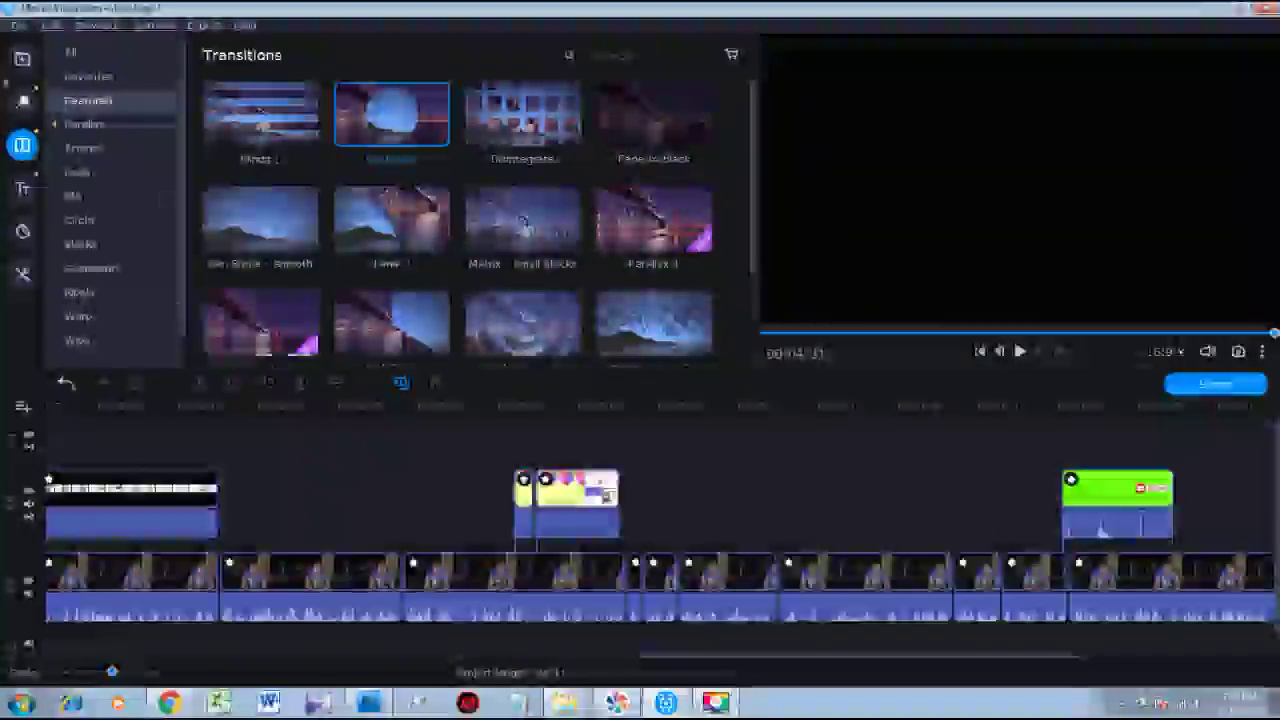
pyautogui.click(22, 27)
pyautogui.click(63, 232)
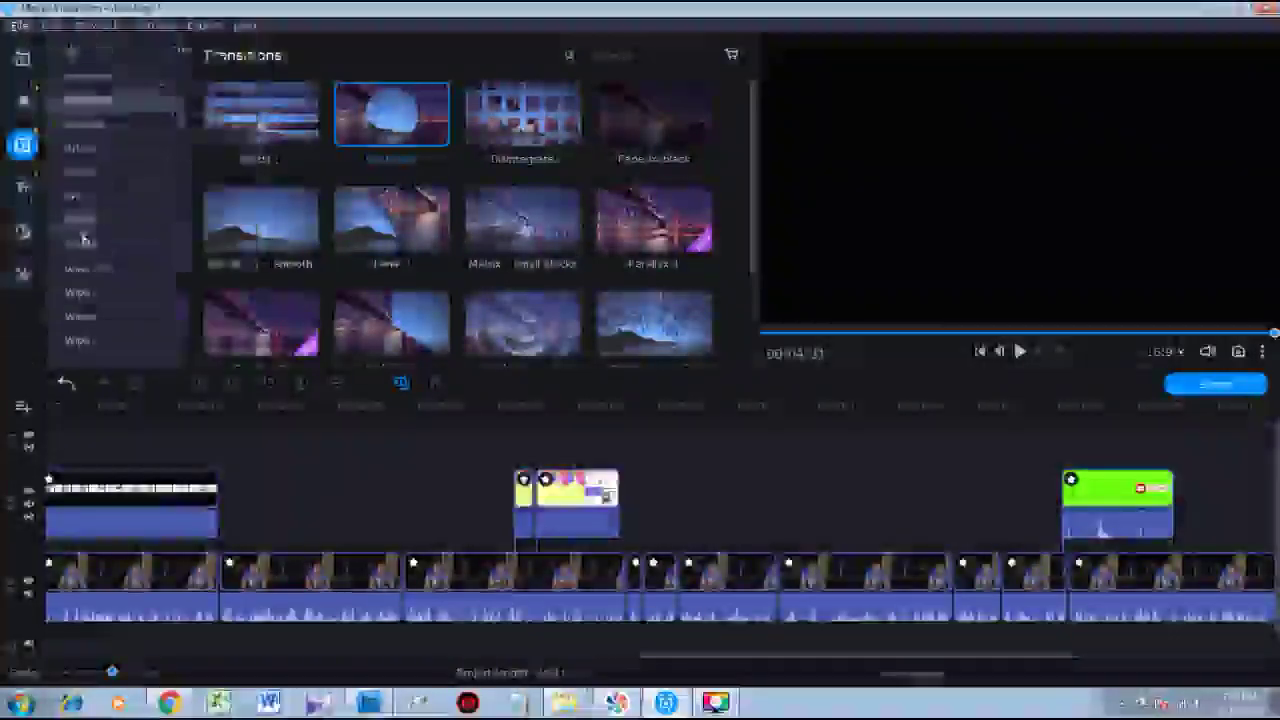
# Try twice to export the movie as an MP4 at Good quality, and close the export settings.
pyautogui.click(19, 26)
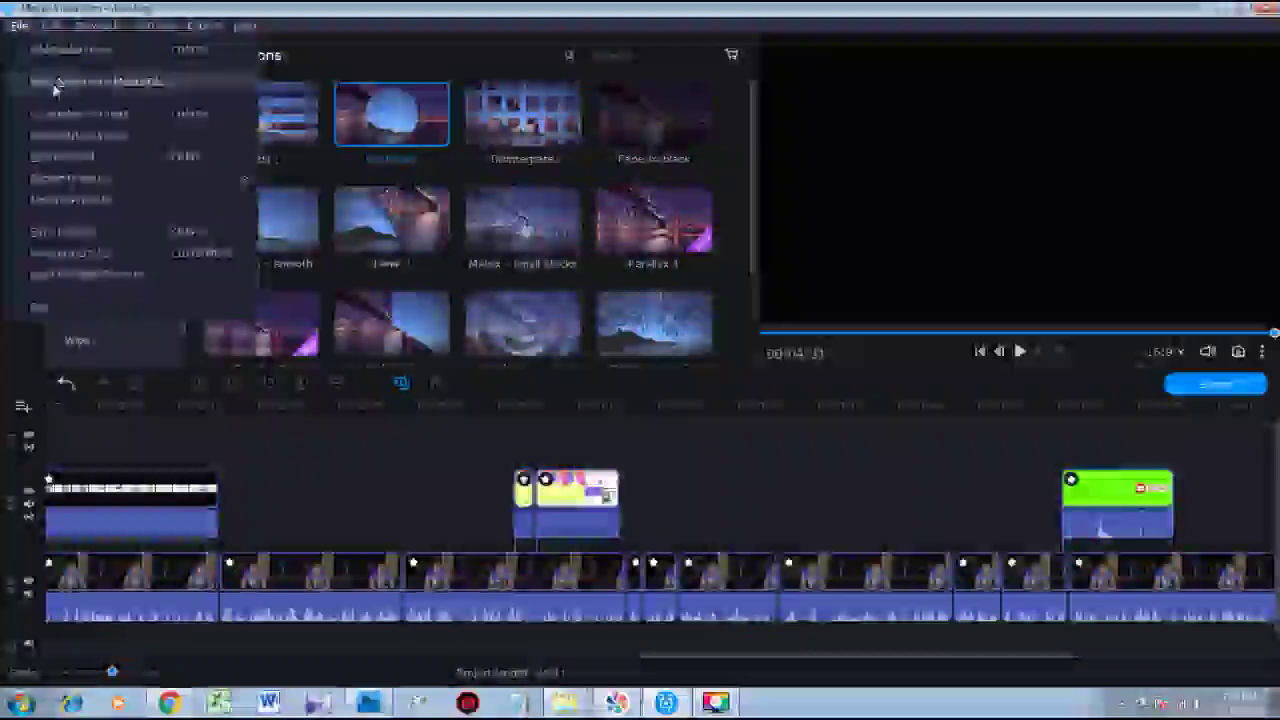
pyautogui.click(52, 87)
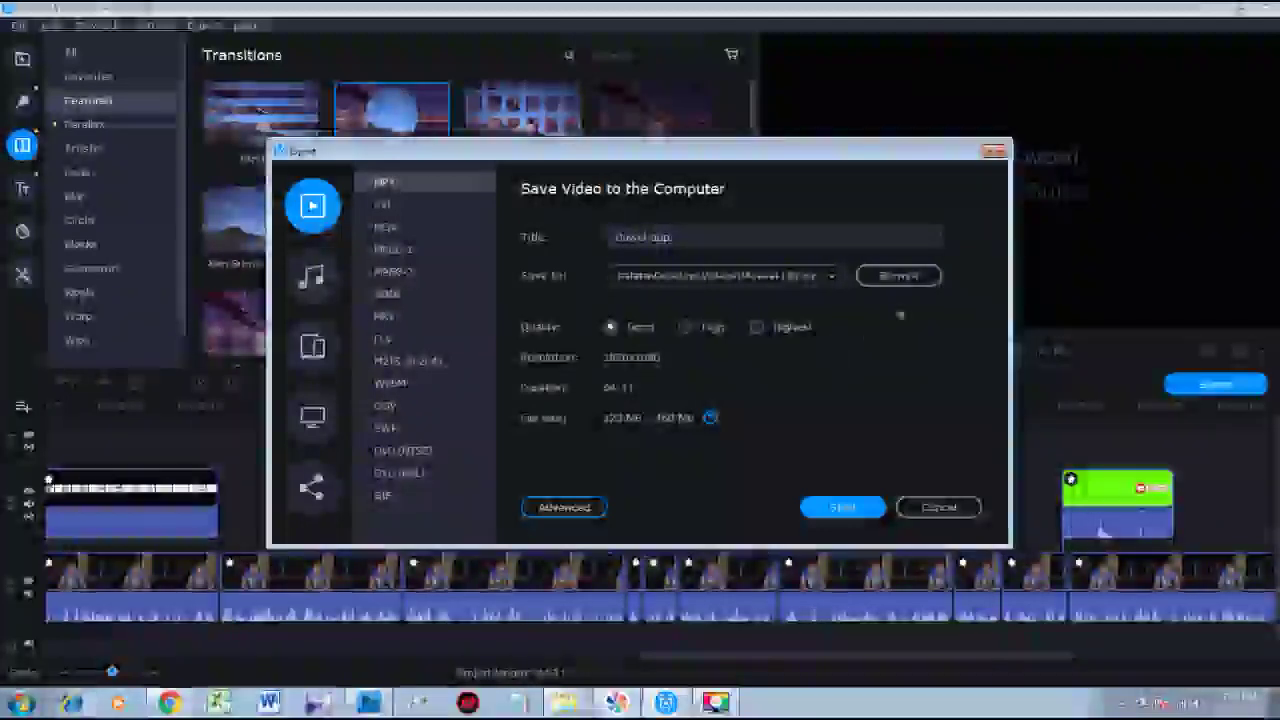
pyautogui.click(843, 508)
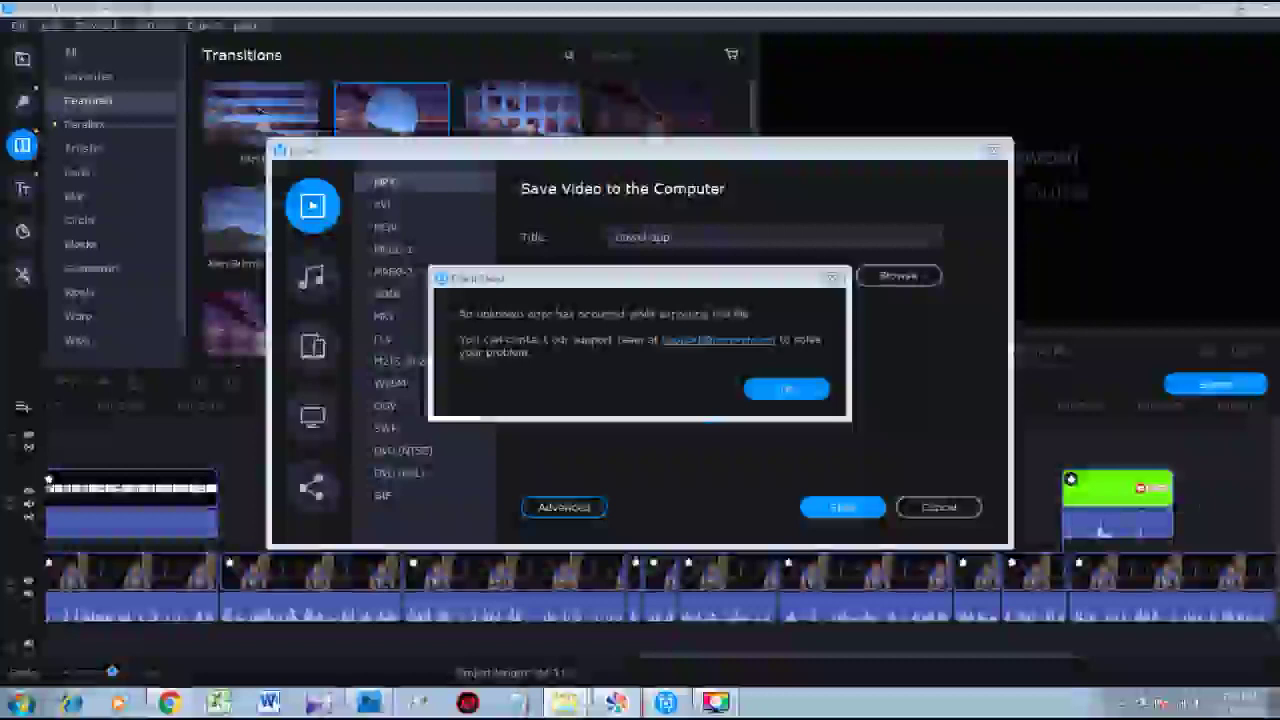
pyautogui.click(787, 390)
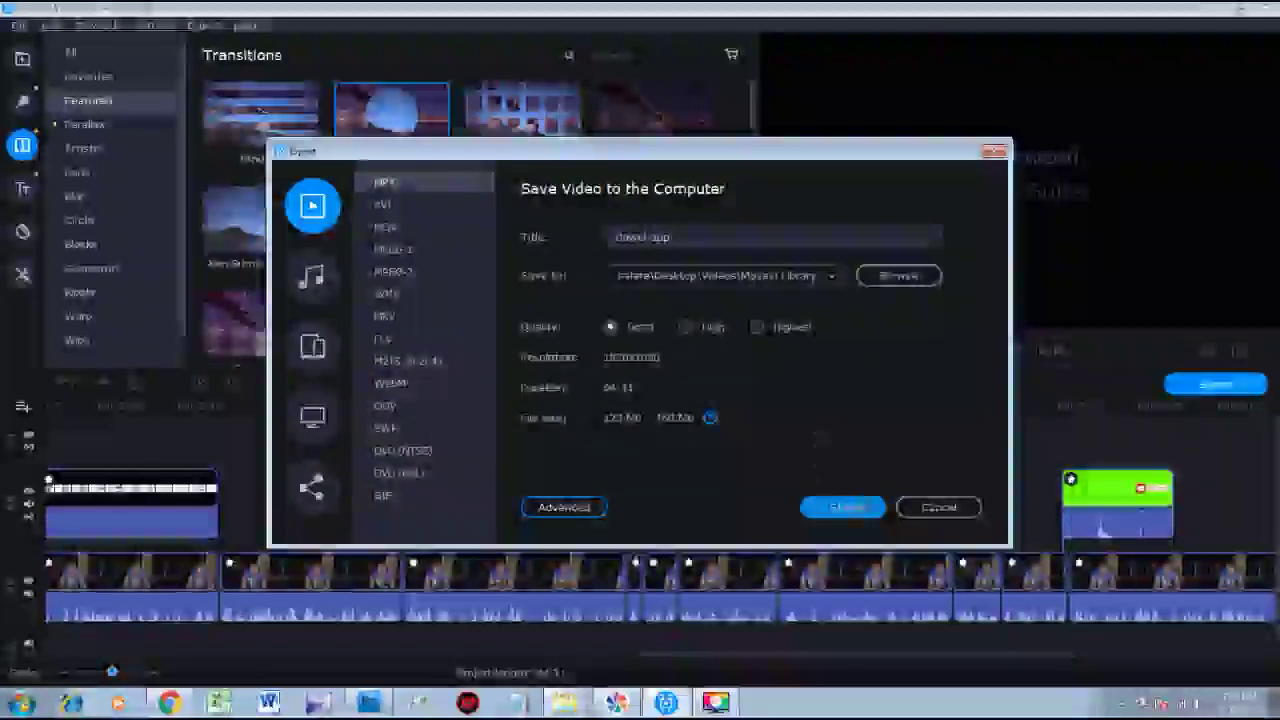
pyautogui.click(842, 508)
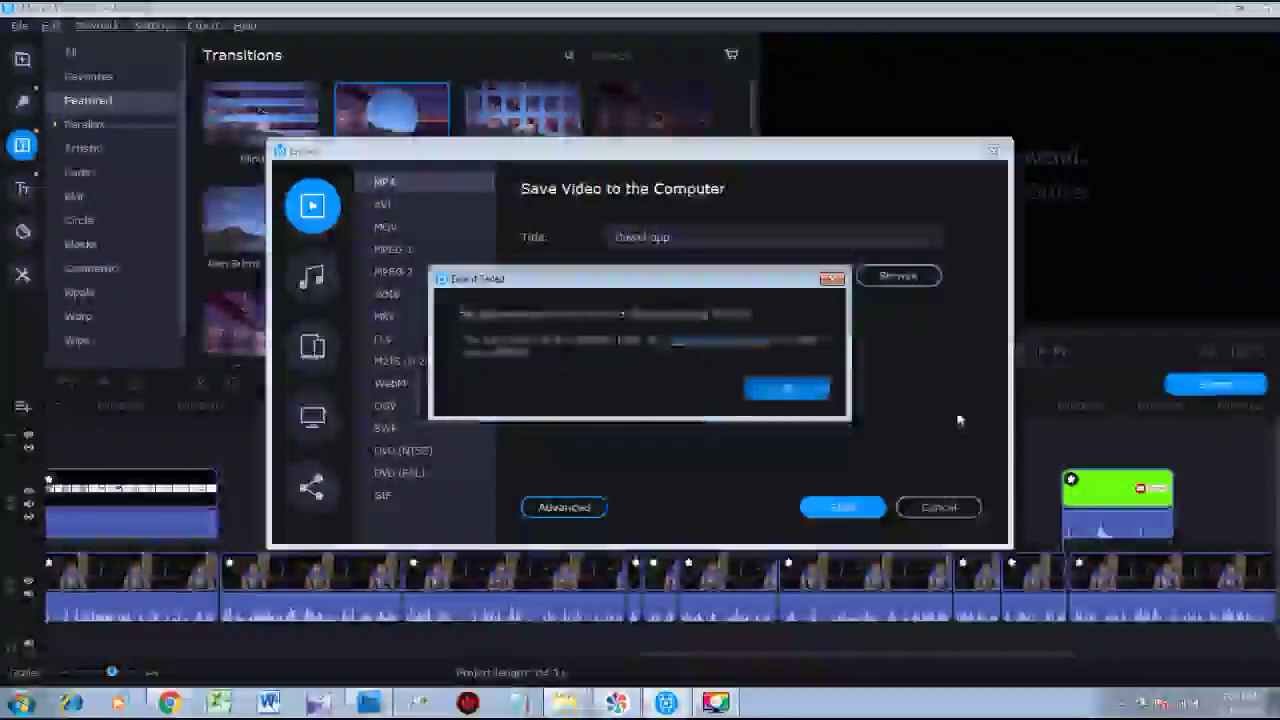
pyautogui.click(780, 395)
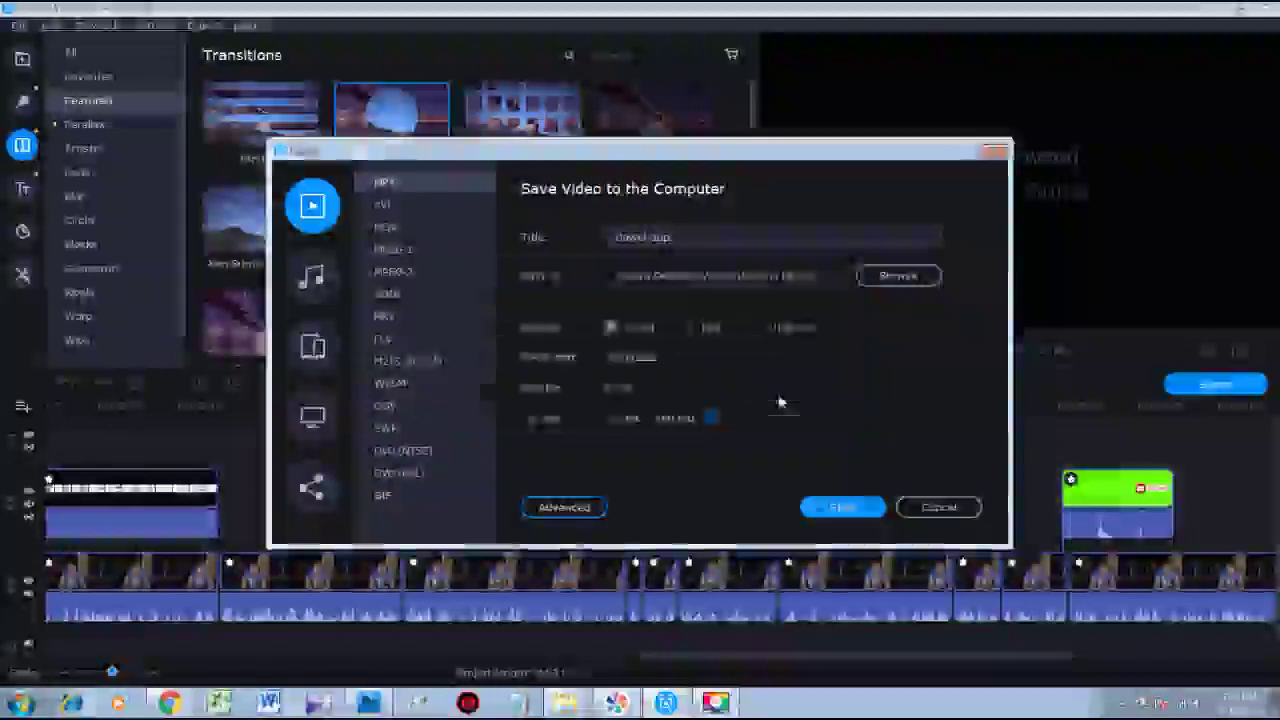
pyautogui.click(940, 508)
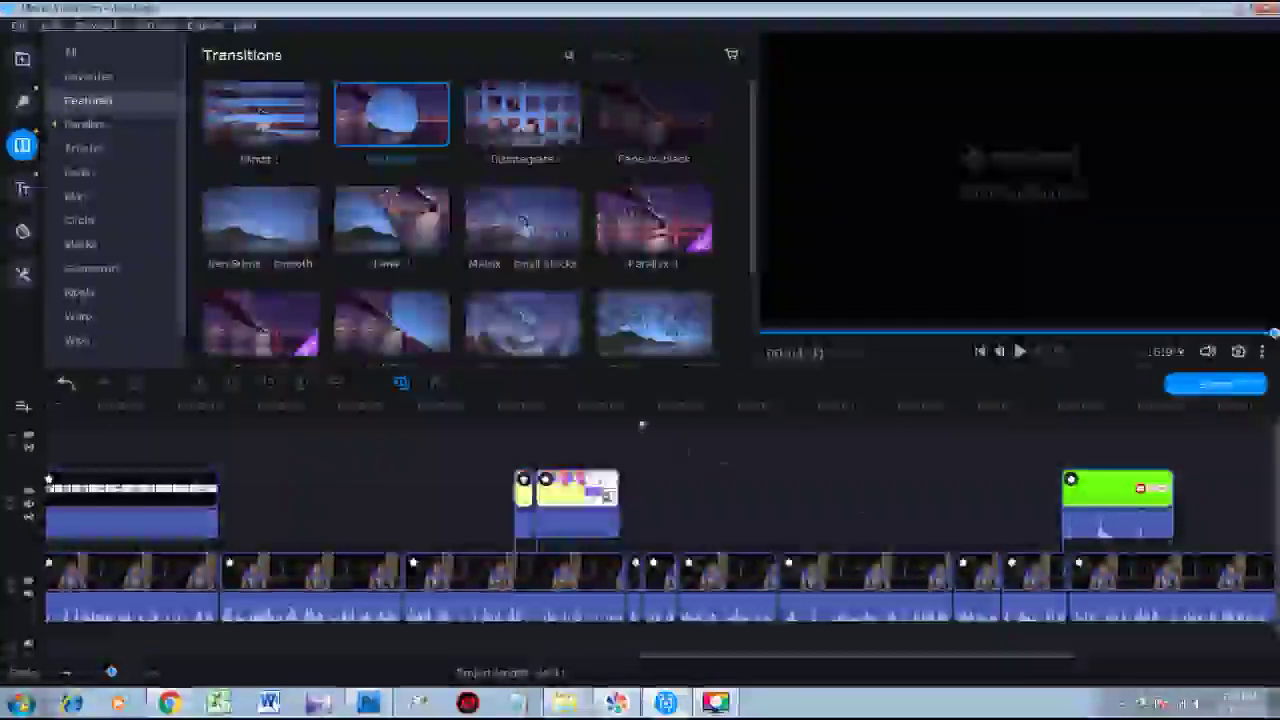
# Save the project again and close the video editor.
pyautogui.click(19, 25)
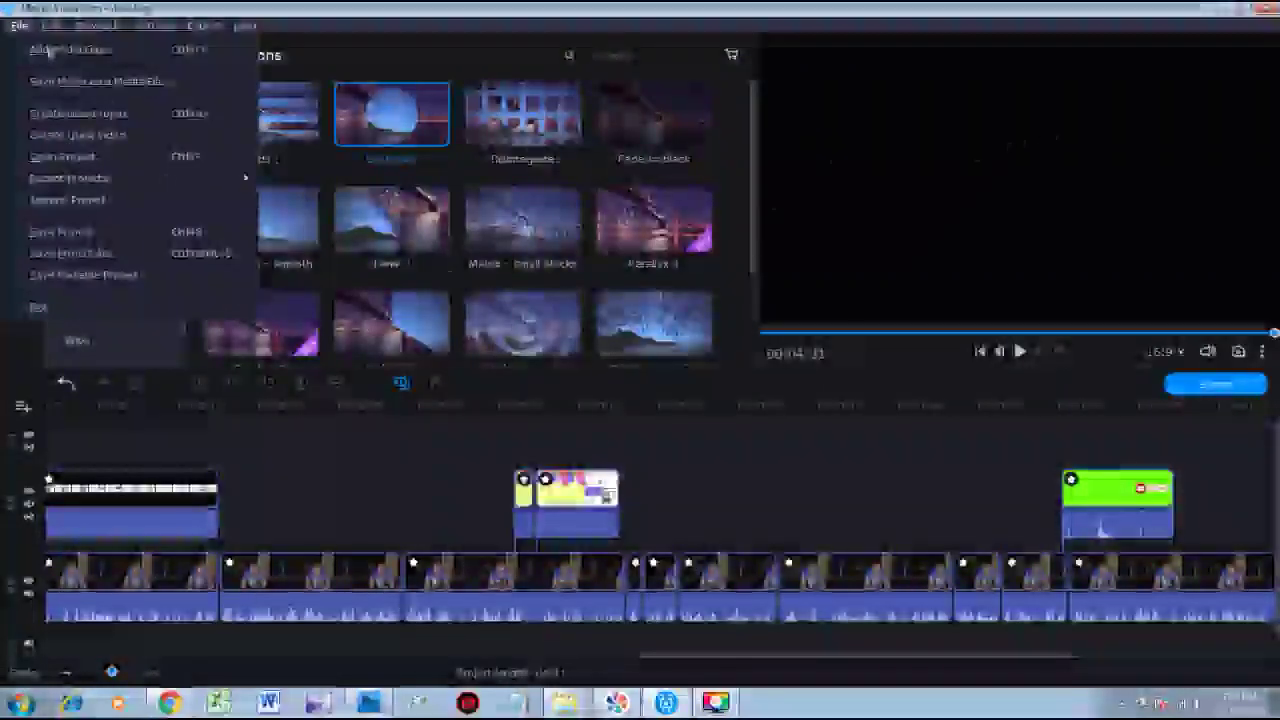
pyautogui.click(18, 26)
pyautogui.click(18, 26)
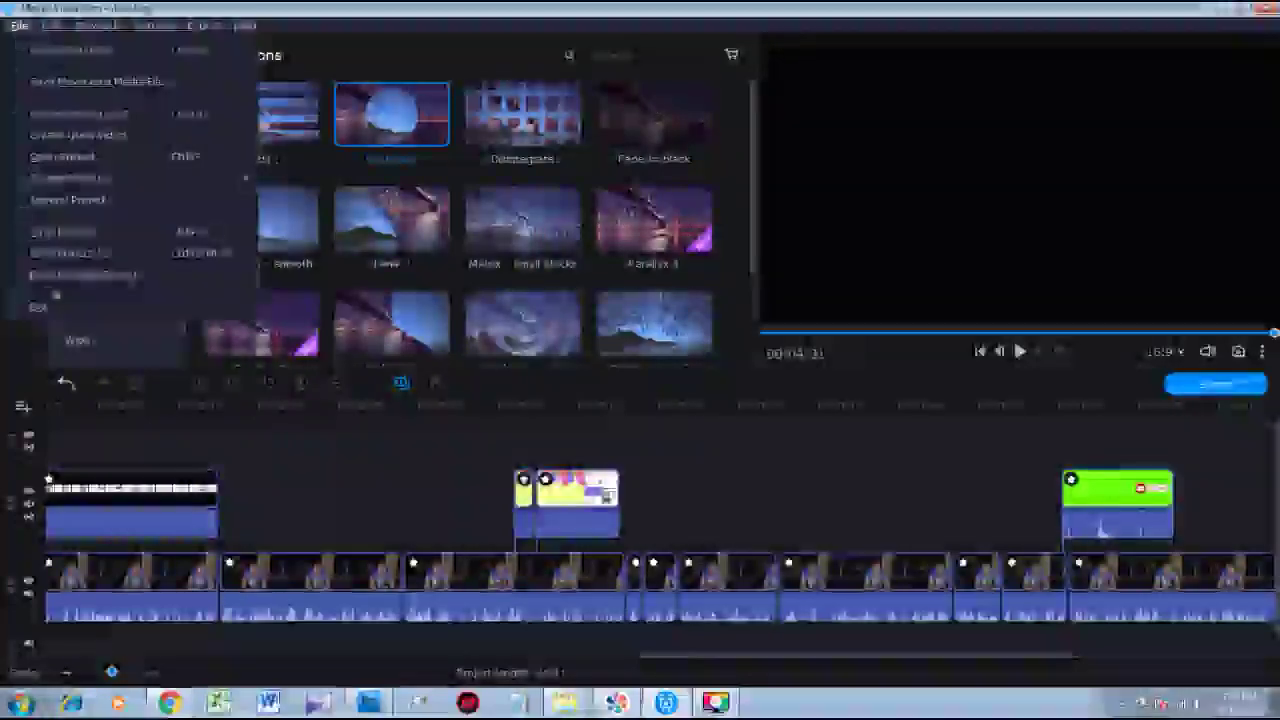
pyautogui.click(74, 238)
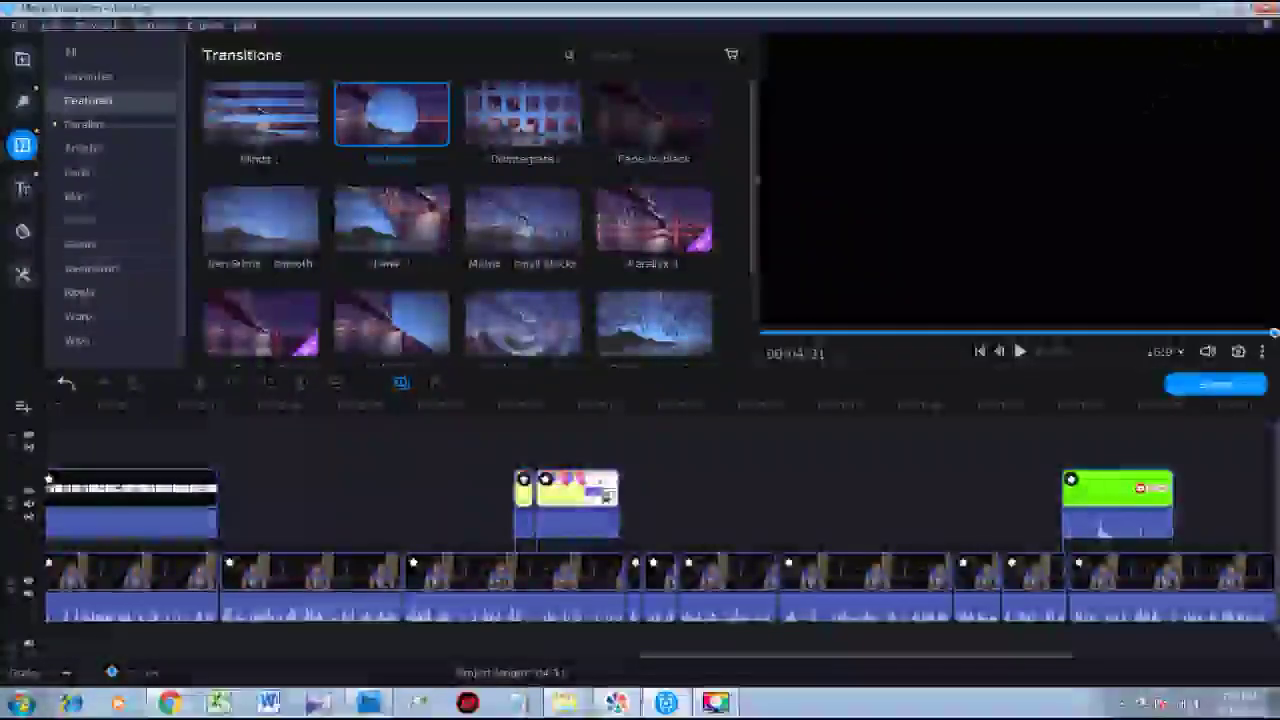
pyautogui.click(1264, 10)
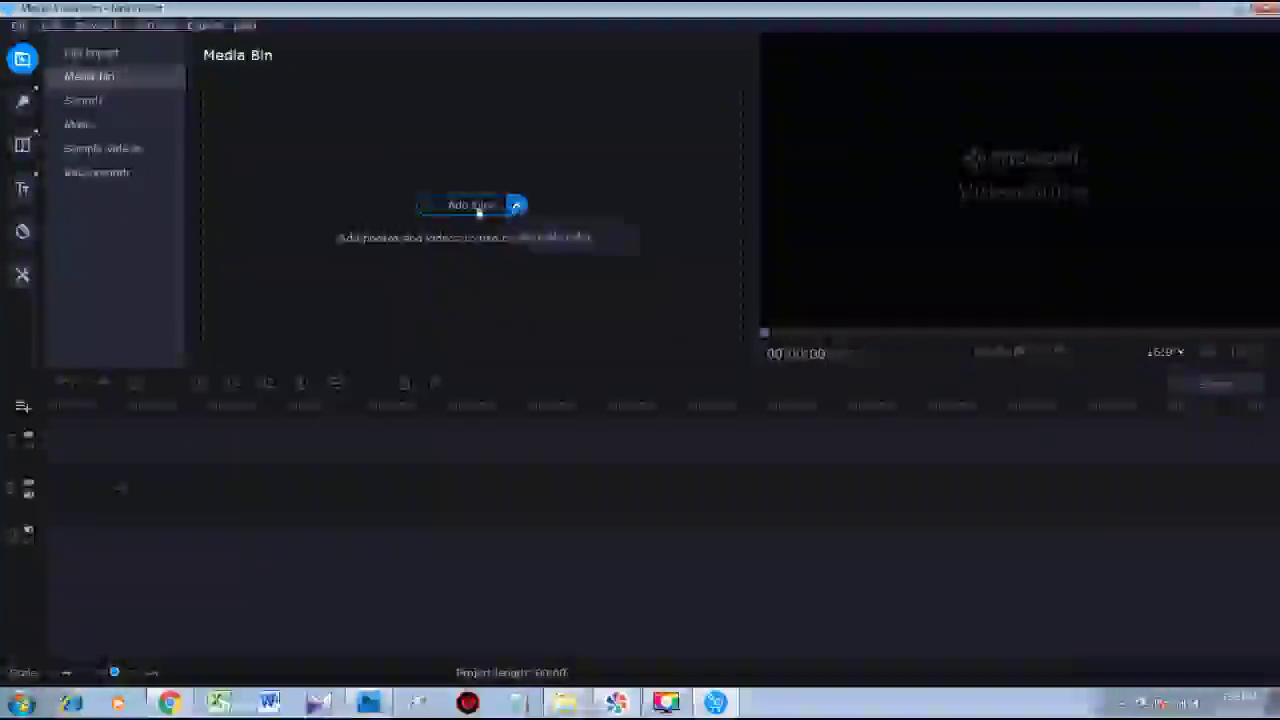
# Open the saved presenter video project from the Projects folder in the restarted editor.
pyautogui.click(473, 205)
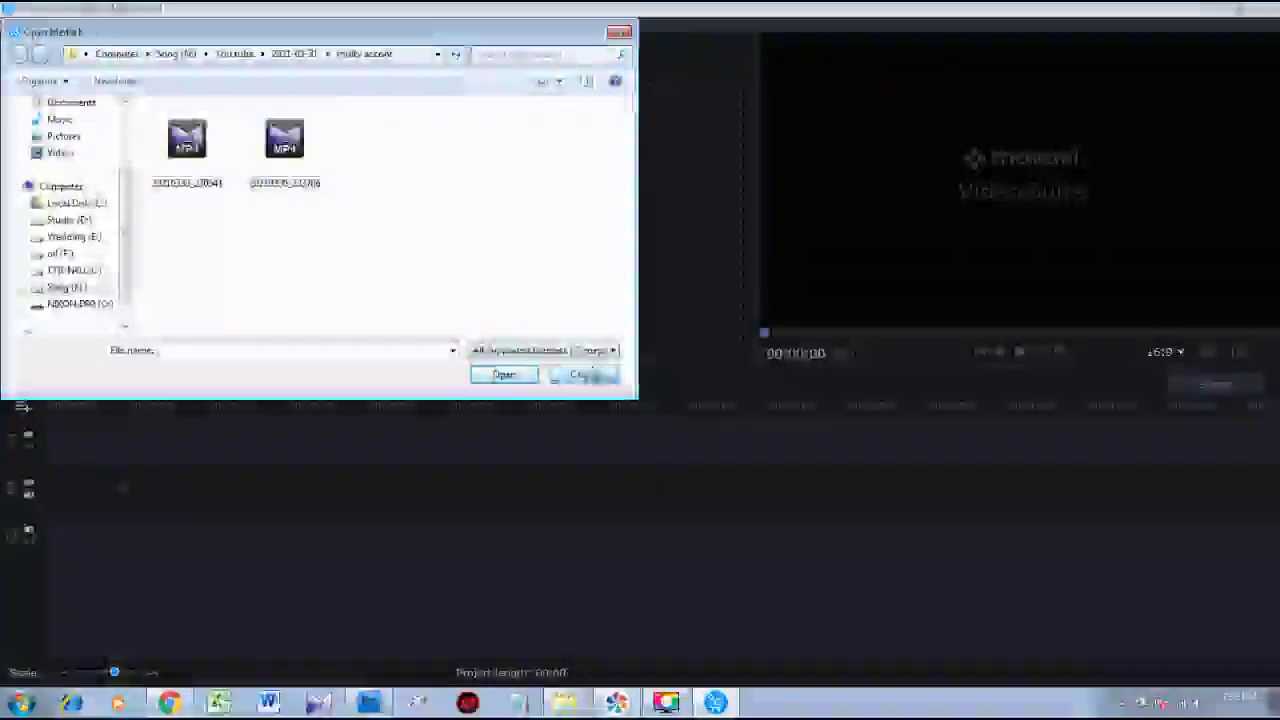
pyautogui.click(585, 374)
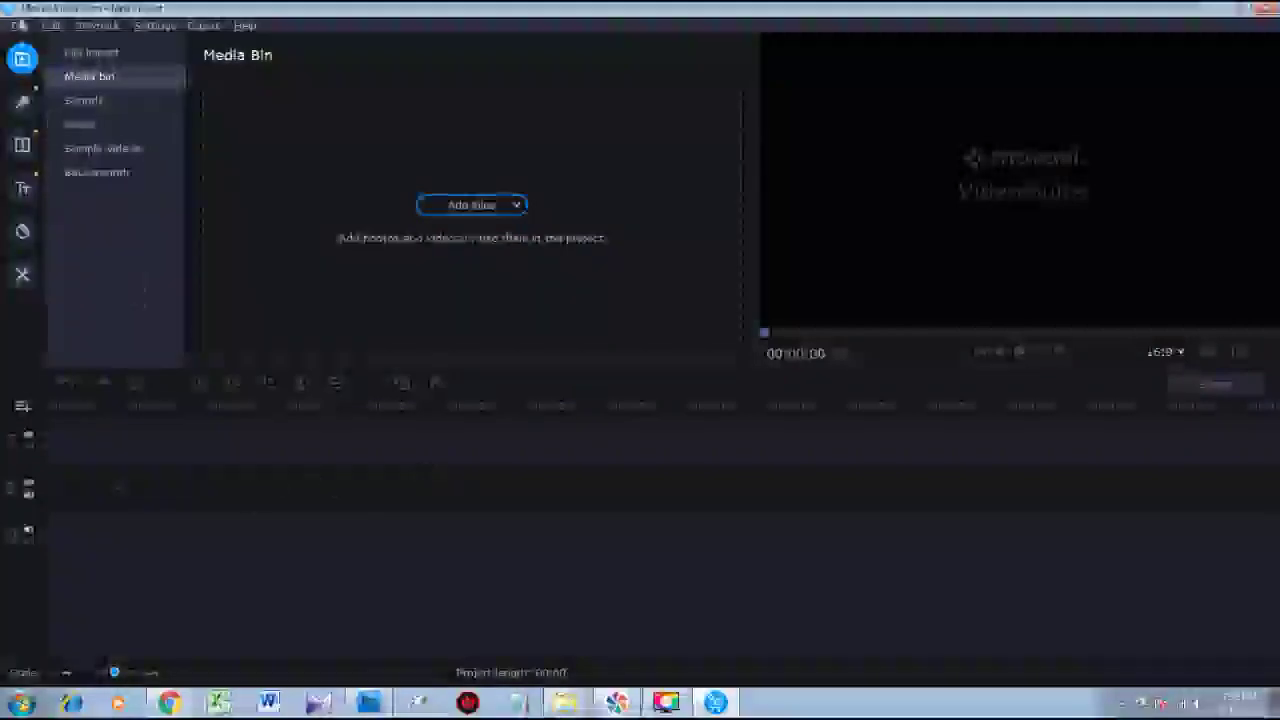
pyautogui.click(19, 25)
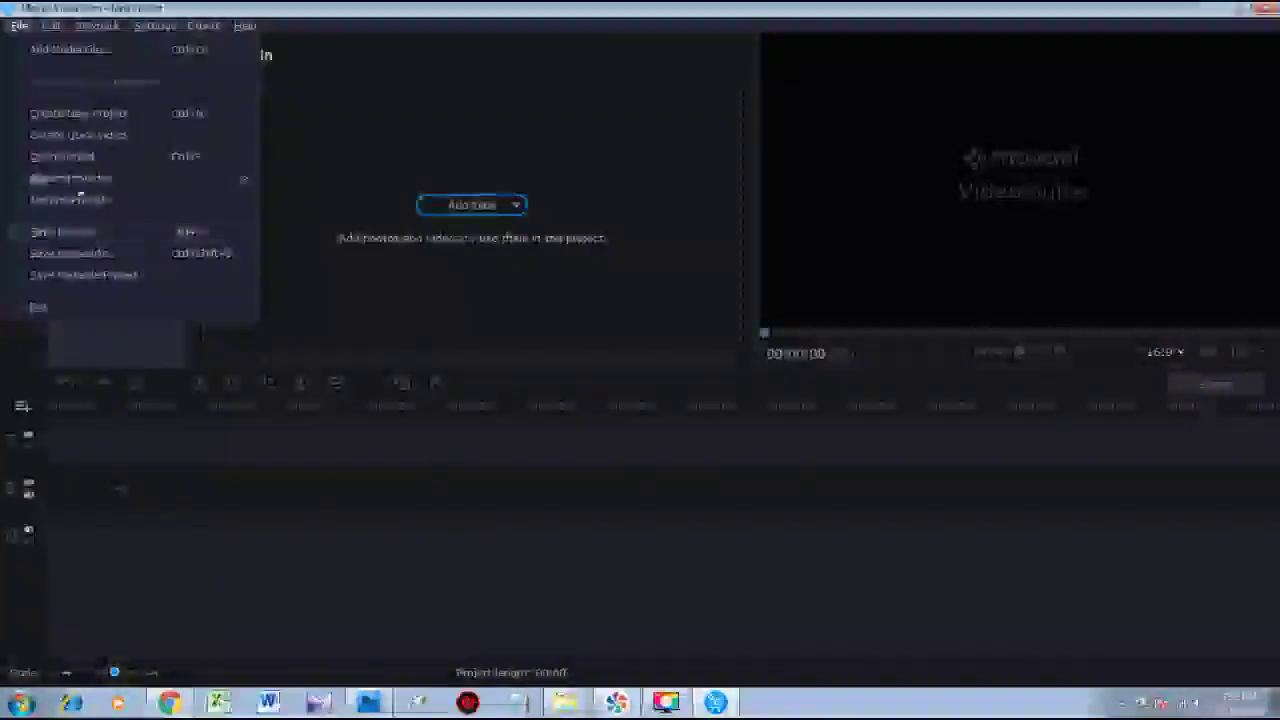
pyautogui.click(68, 157)
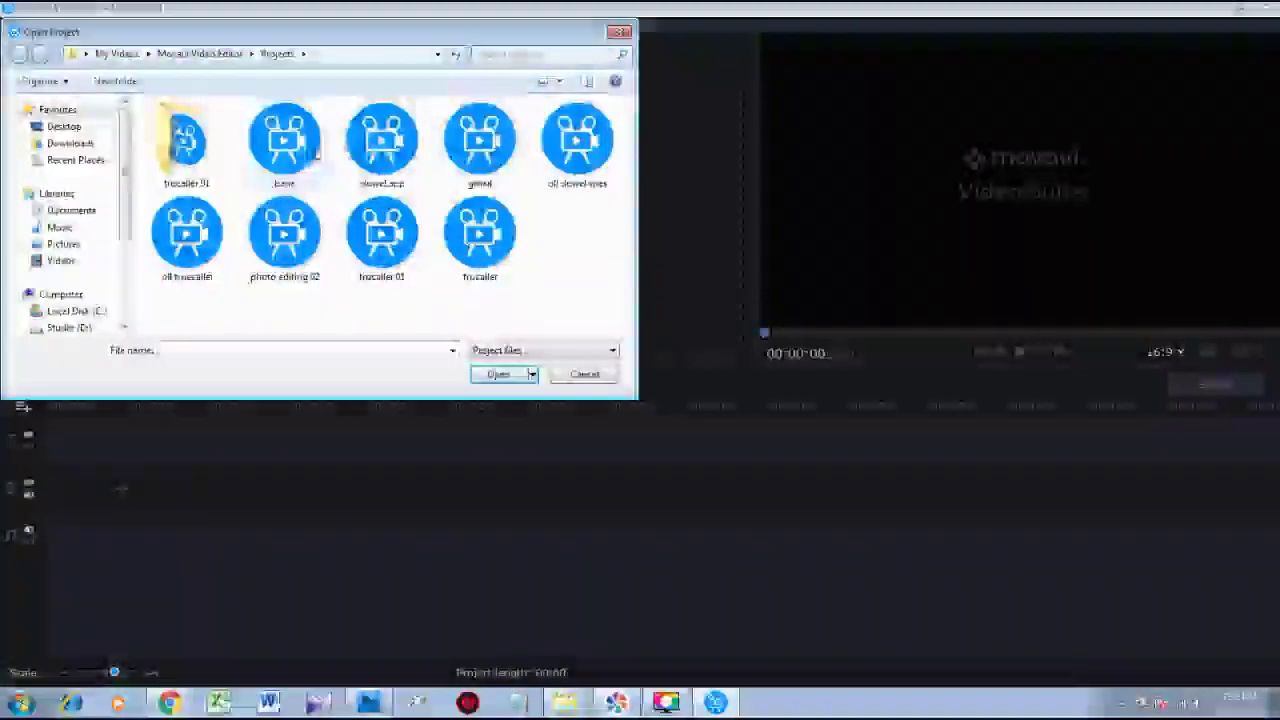
pyautogui.click(396, 171)
pyautogui.click(490, 373)
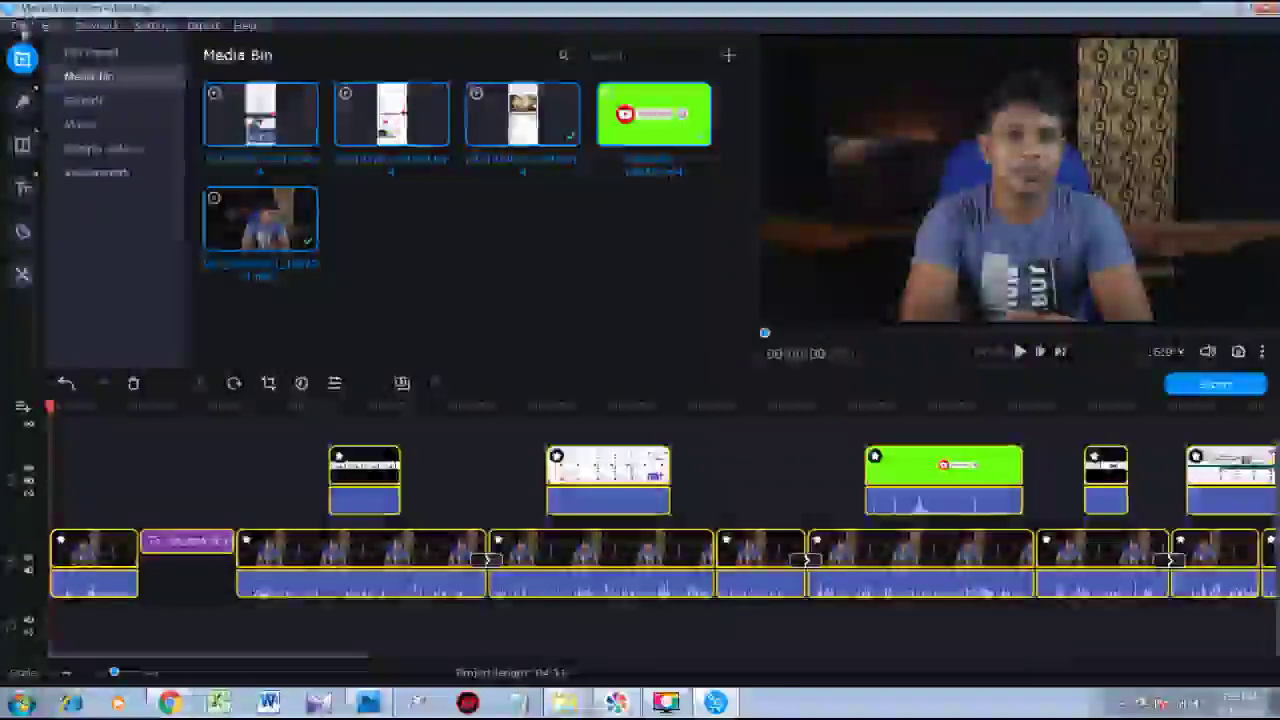
# Export the movie to the computer as an MP4 at High quality.
pyautogui.click(20, 25)
pyautogui.click(60, 83)
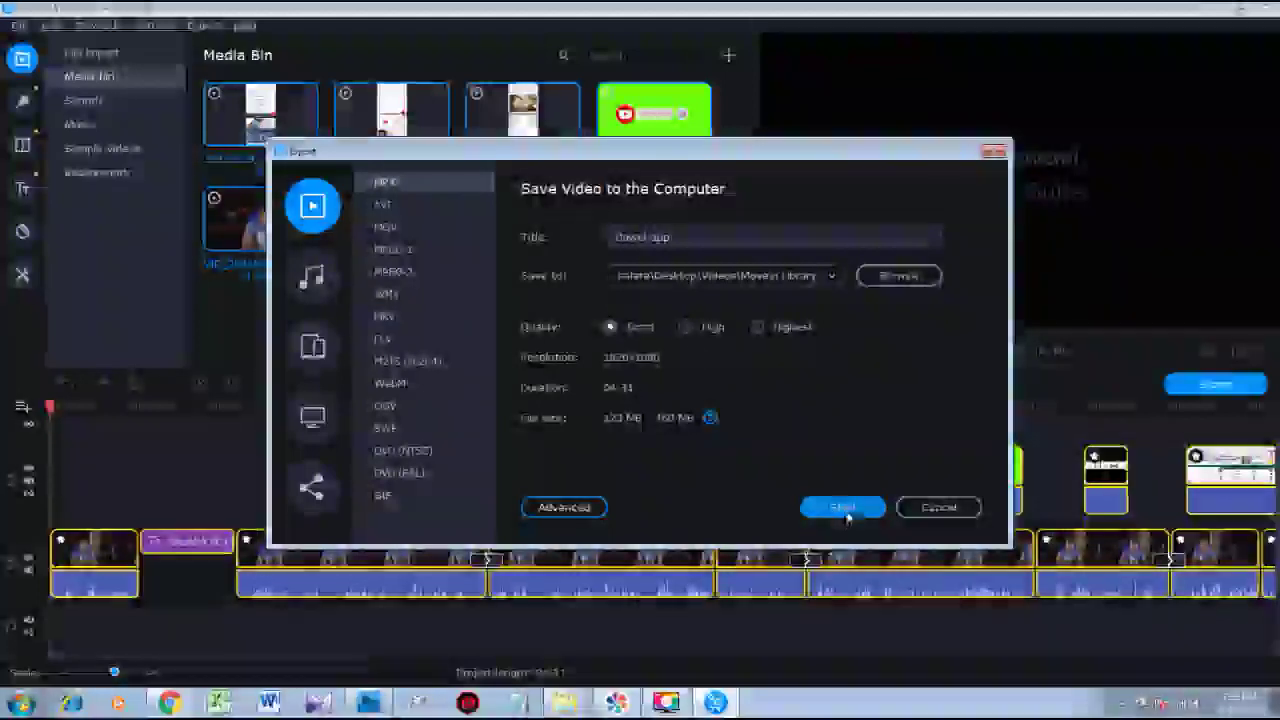
pyautogui.click(686, 327)
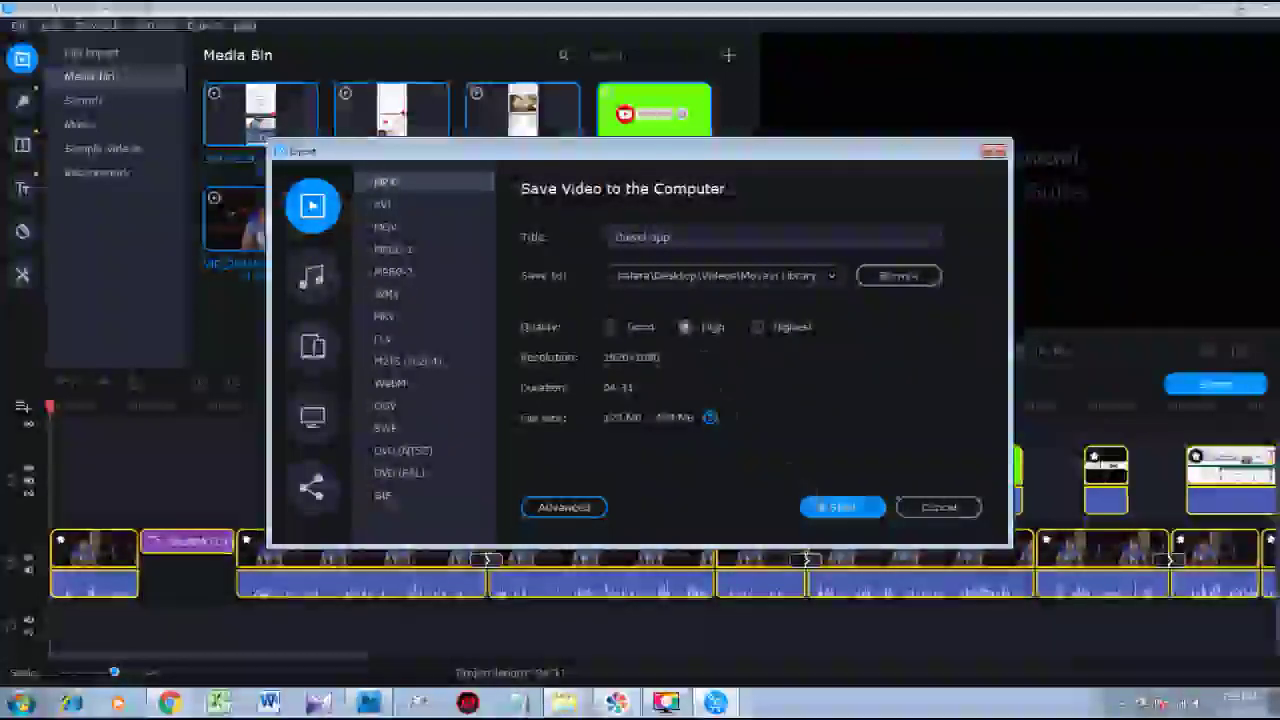
pyautogui.click(823, 507)
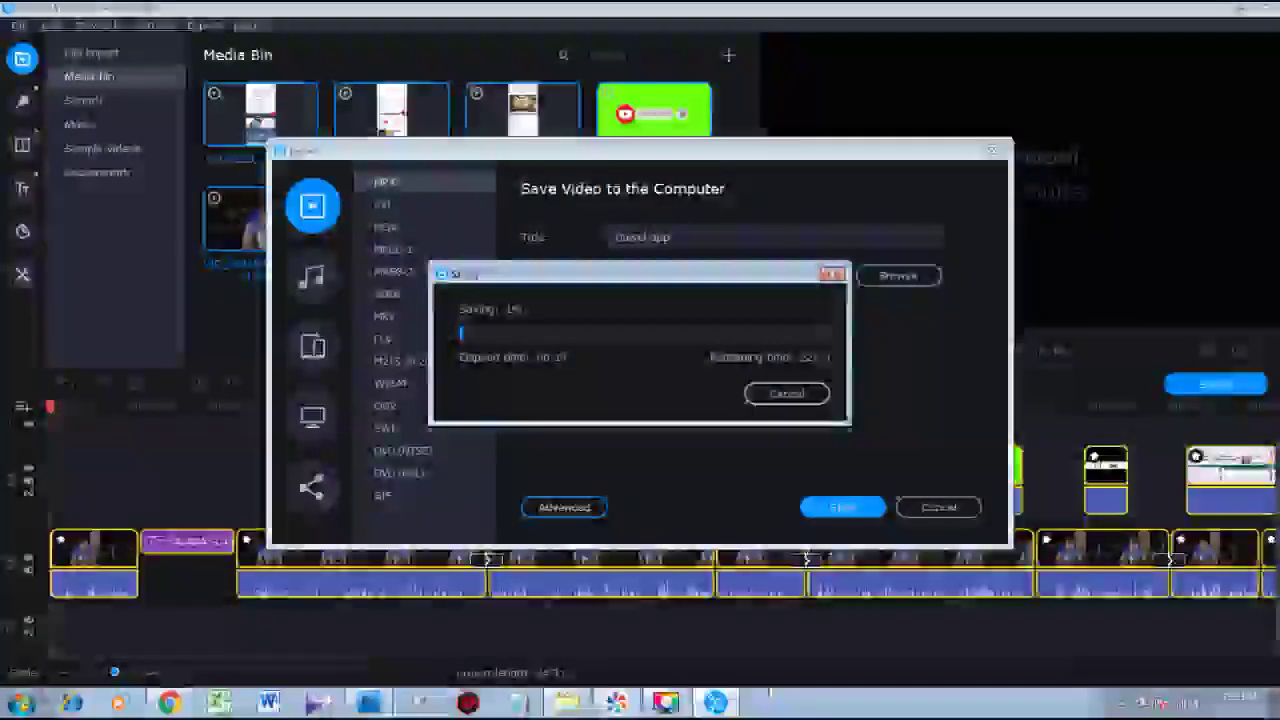
# Switch to Photoshop, bring the EPSON L130 Printer text layer to the front and place it over the desk below the phone.
pyautogui.moveTo(572, 708)
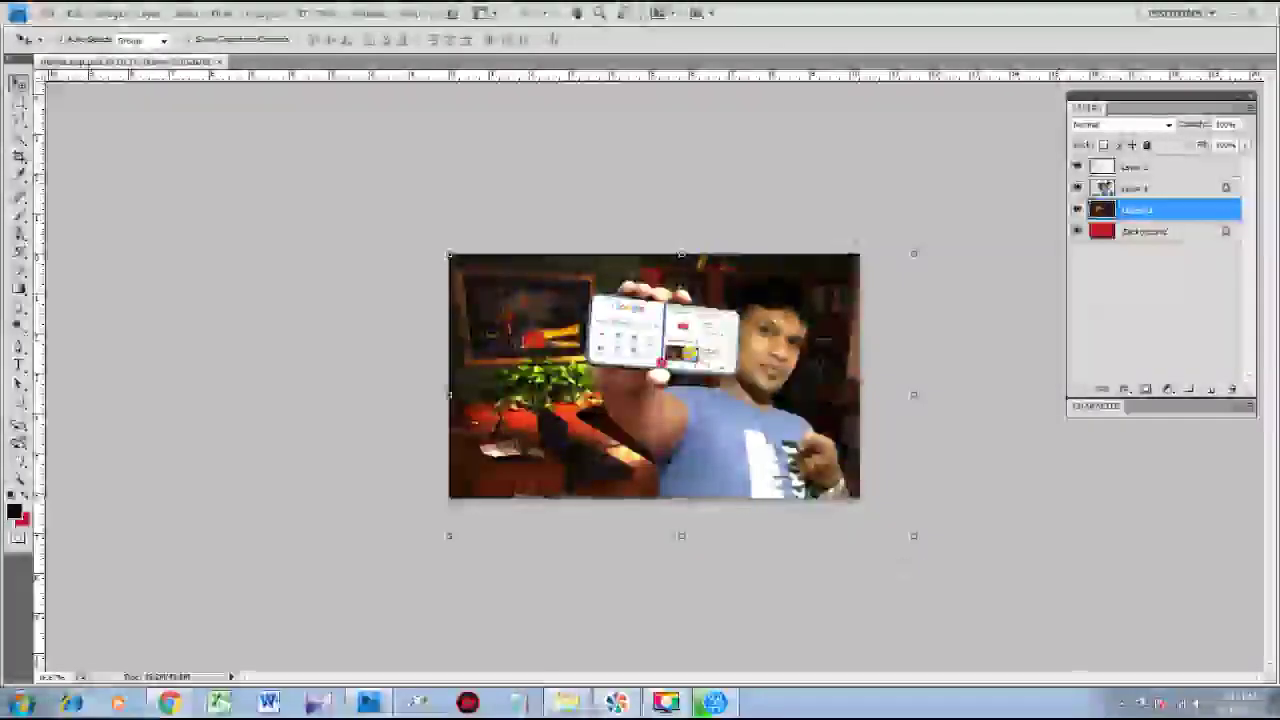
pyautogui.hotkey('ctrl', '+')
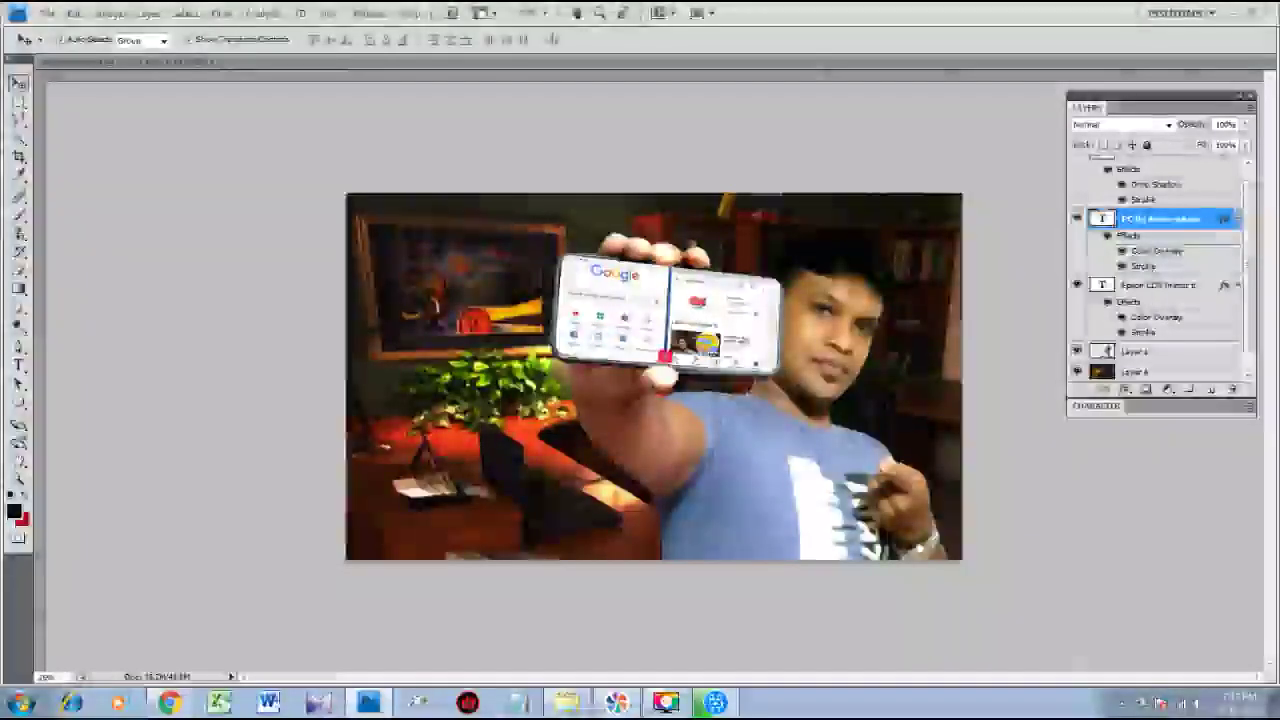
pyautogui.click(1165, 285)
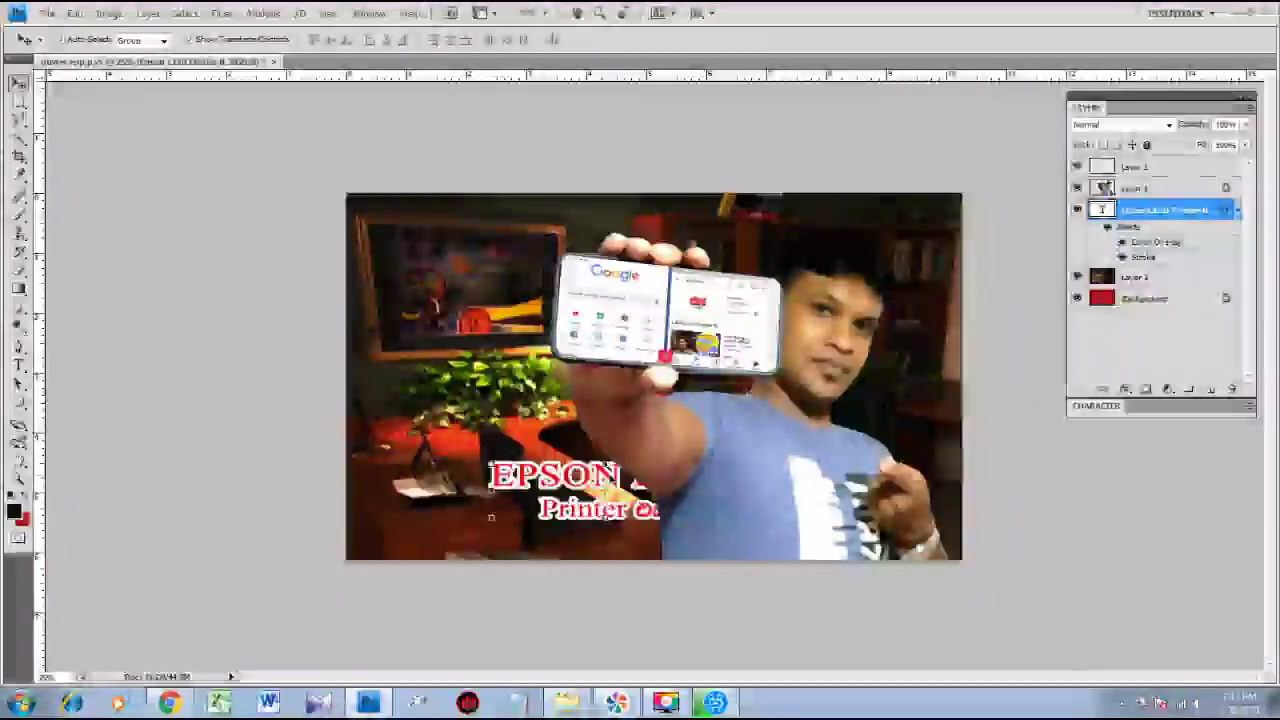
pyautogui.hotkey('ctrl', 'shift', ']')
pyautogui.moveTo(578, 484); pyautogui.dragTo(498, 441)
pyautogui.moveTo(637, 472); pyautogui.dragTo(637, 485)
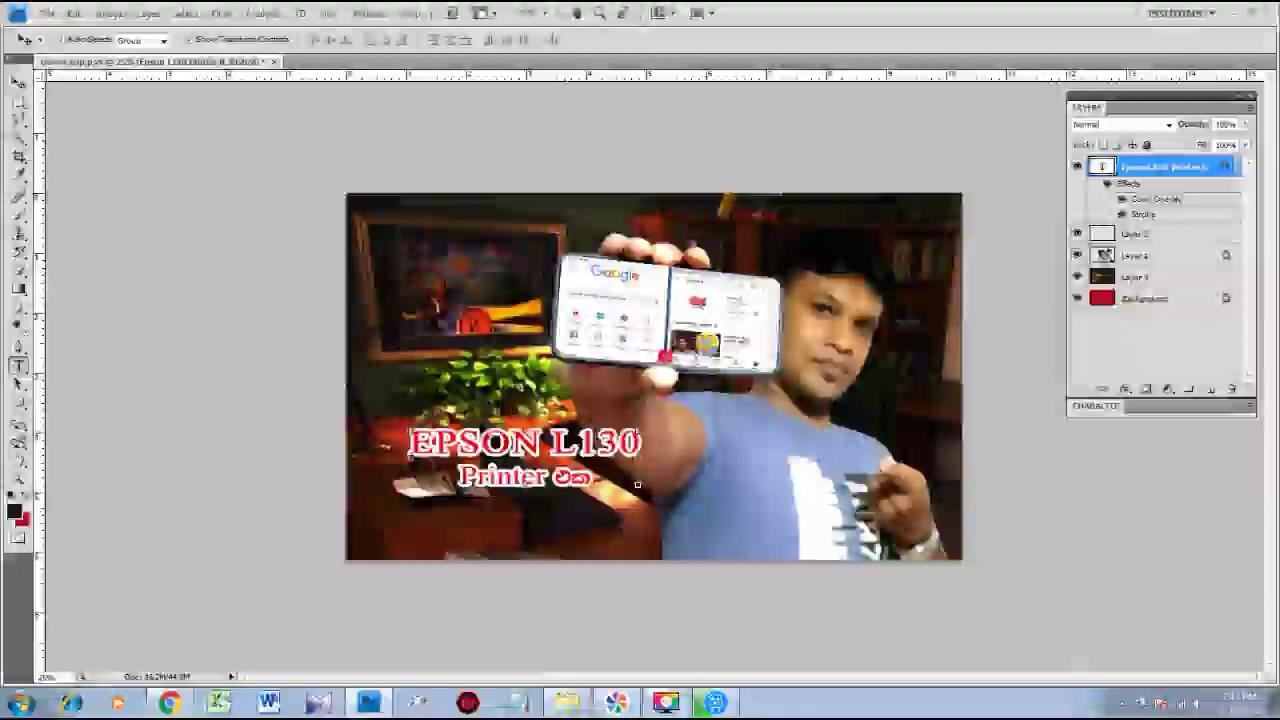
# Replace the EPSON L130 Printer text with "එකපාර වැඩ" on one line and "2ක් කරමු" below, and restore the original keyboard input language.
pyautogui.press('t')
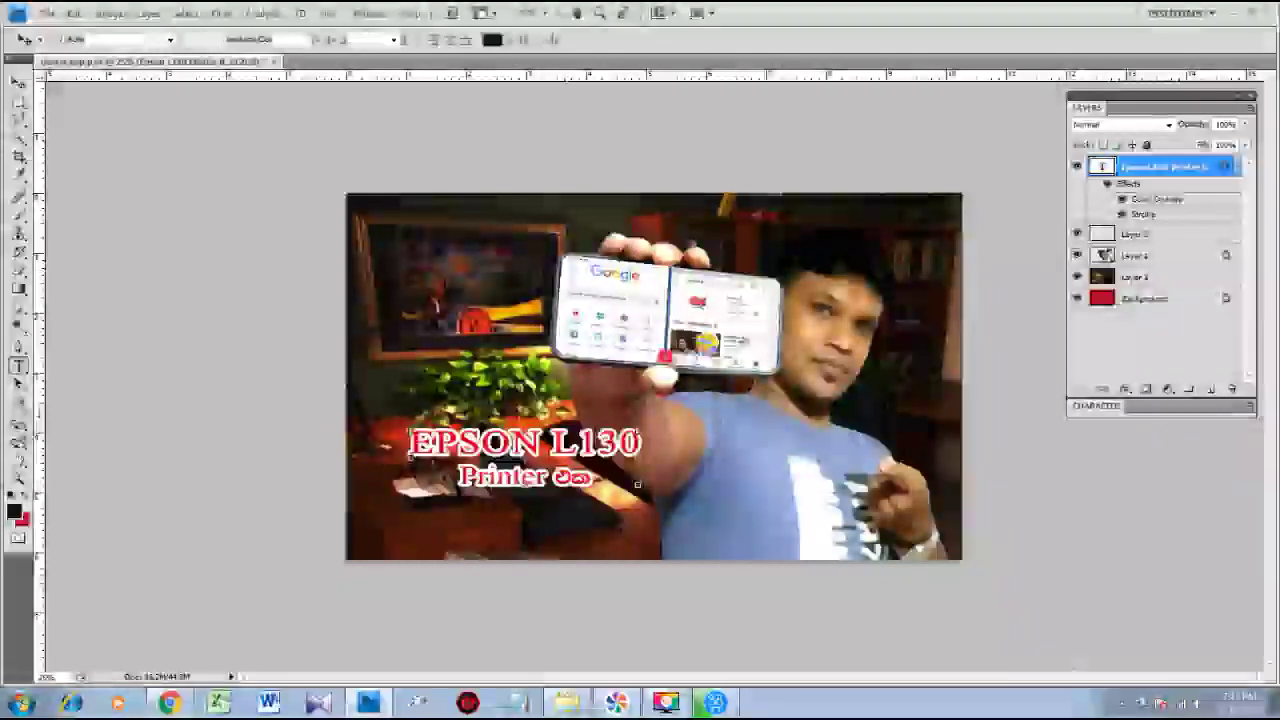
pyautogui.click(553, 479)
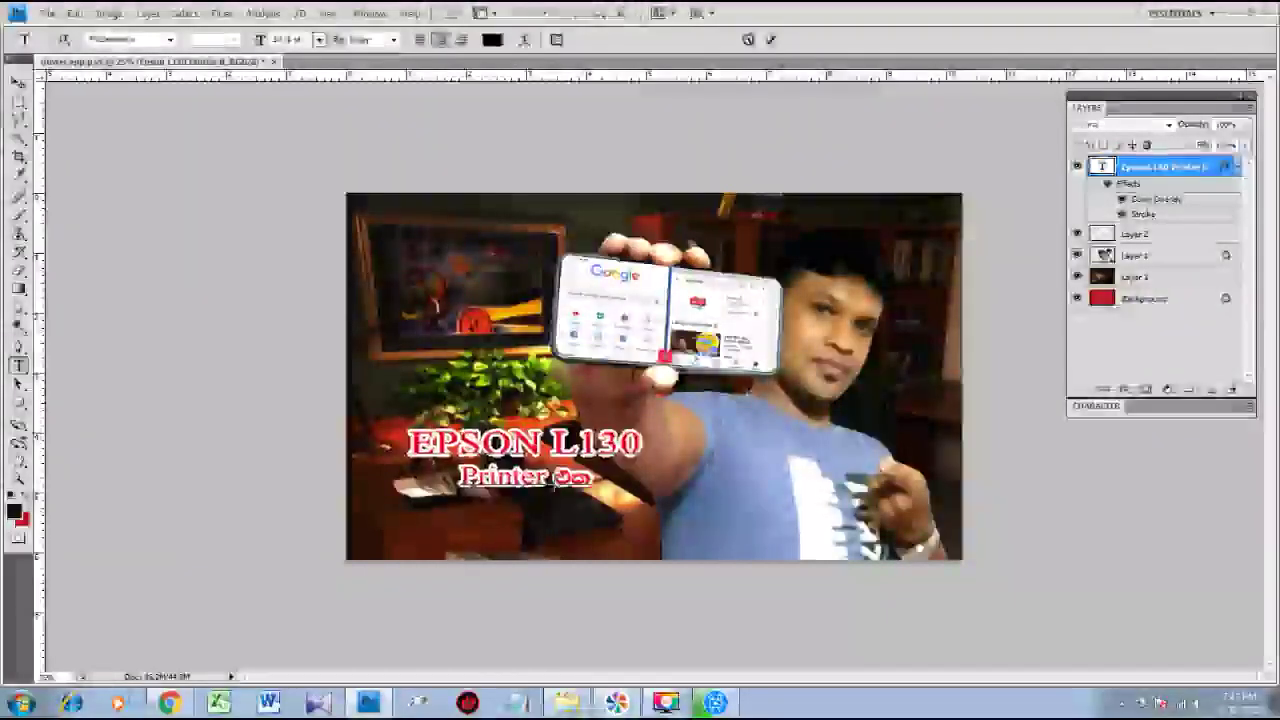
pyautogui.moveTo(553, 479); pyautogui.dragTo(384, 410)
pyautogui.press('BackSpace')
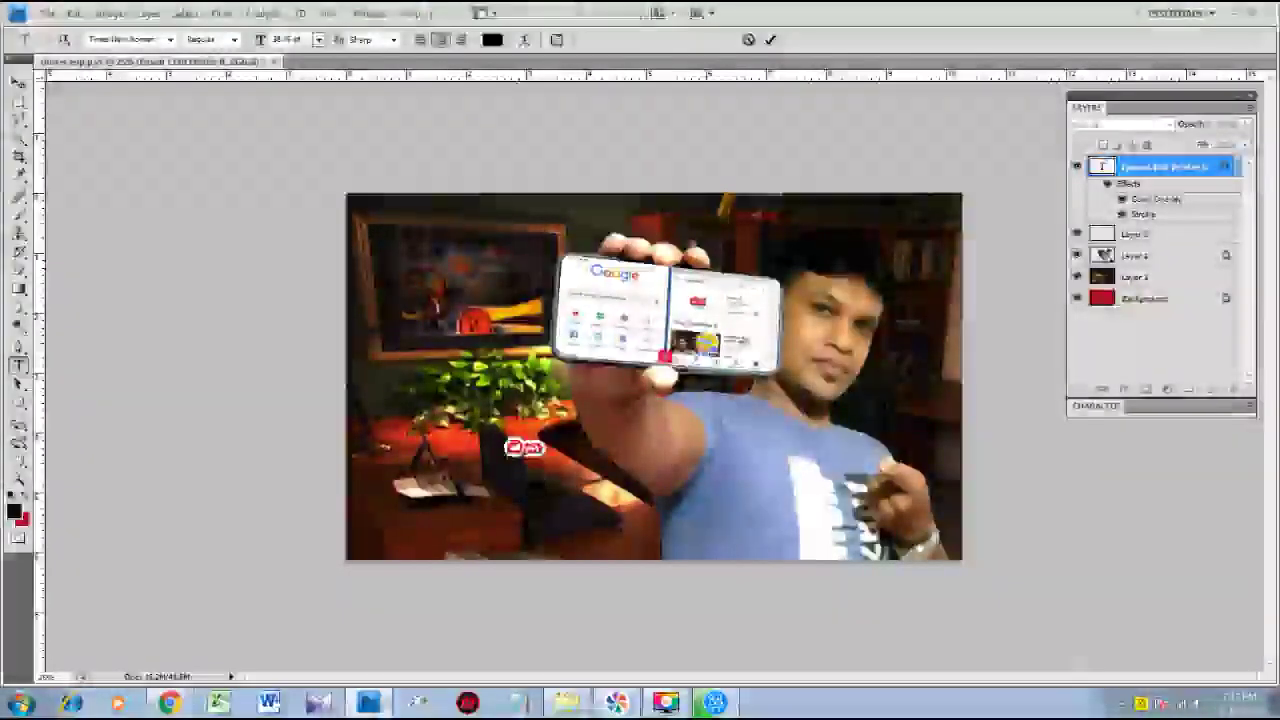
pyautogui.click(536, 449)
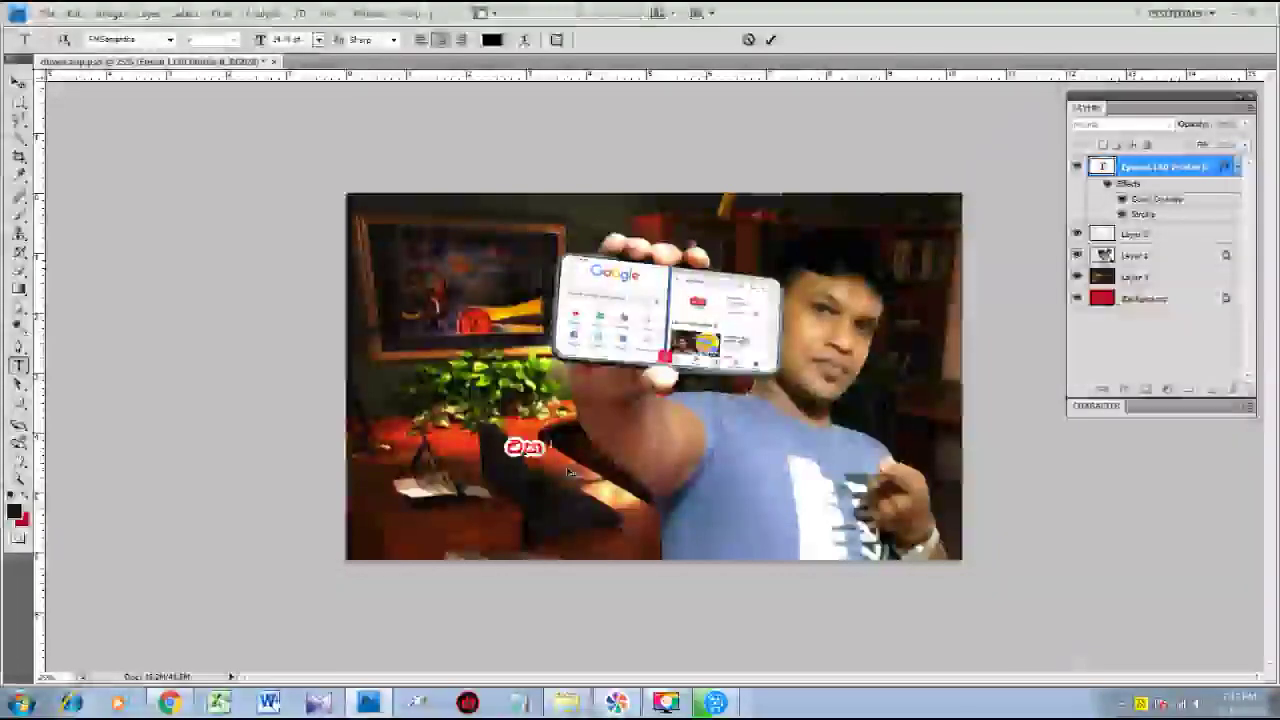
pyautogui.write('පාර වැඩ')
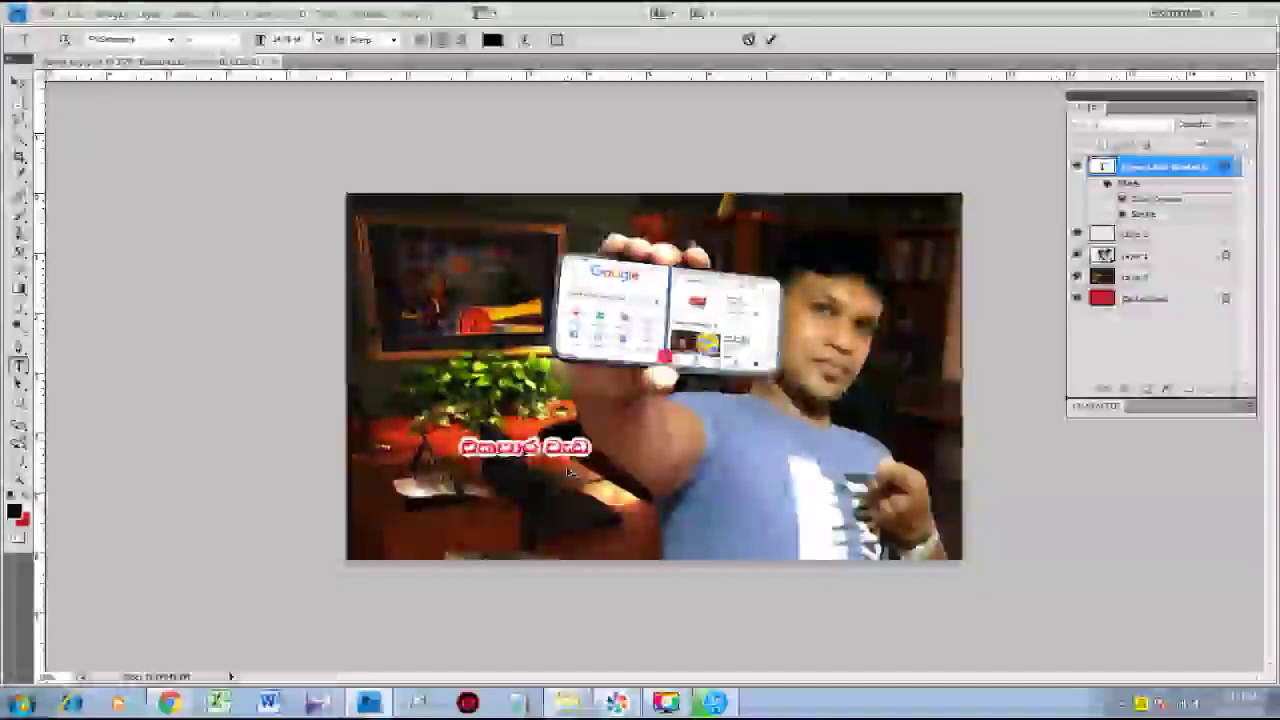
pyautogui.press('Return')
pyautogui.write('2ක්')
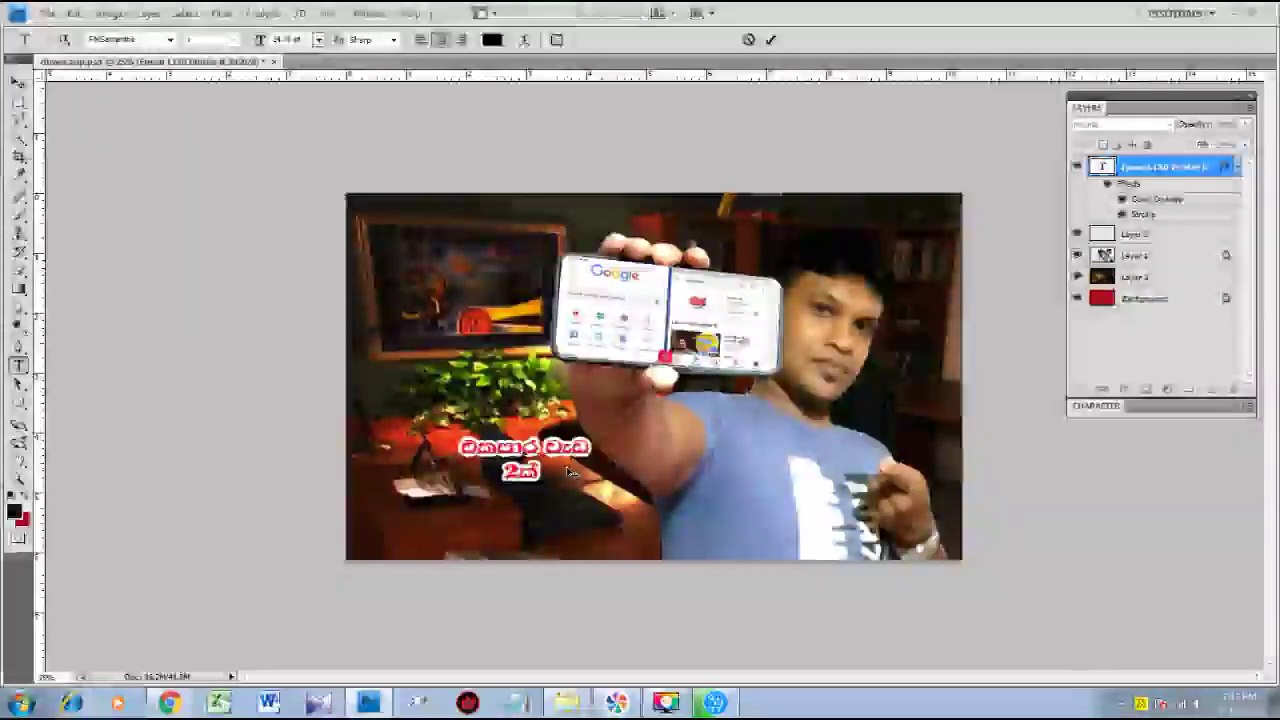
pyautogui.write(' කරමු')
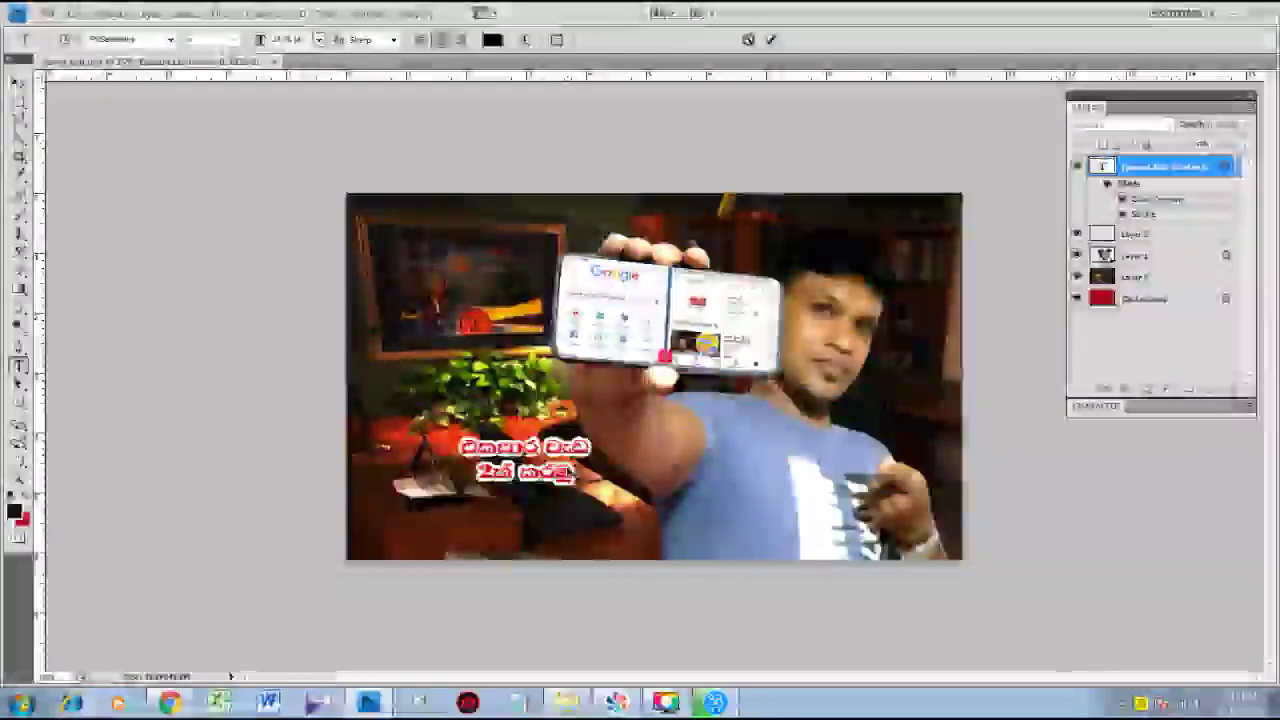
pyautogui.hotkey('ctrl', 'Return')
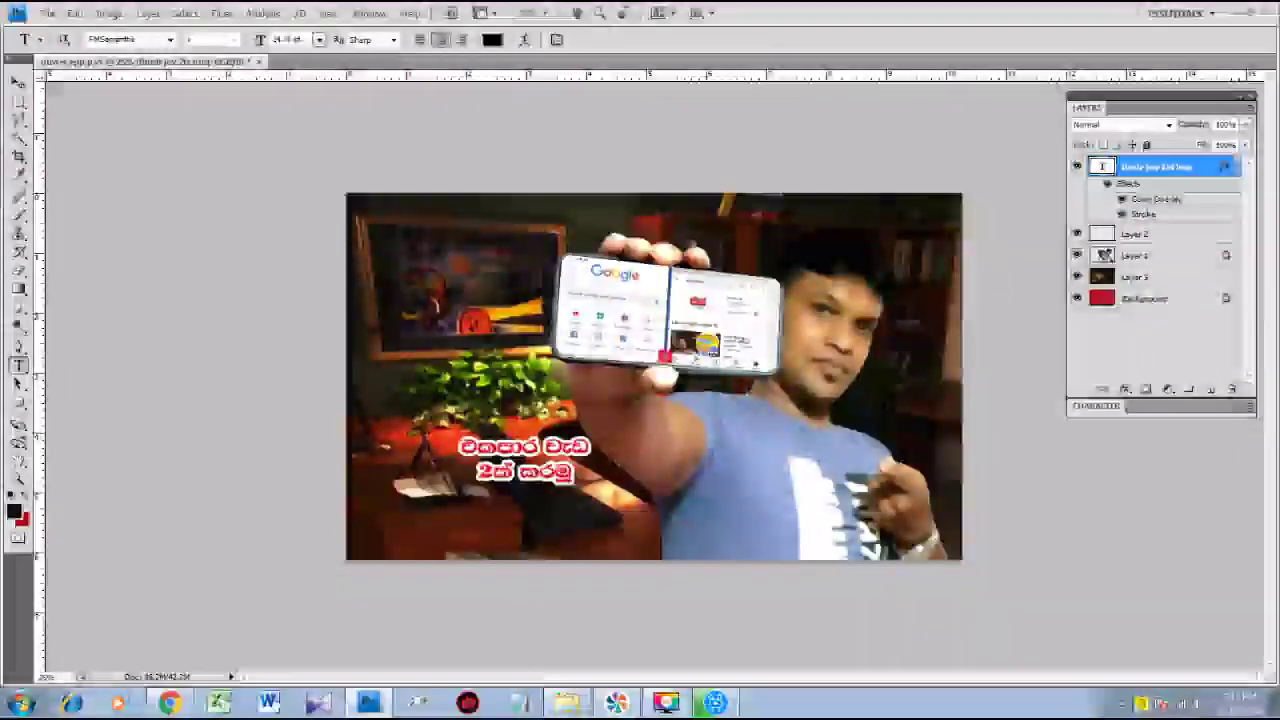
pyautogui.click(1140, 703)
pyautogui.click(1138, 672)
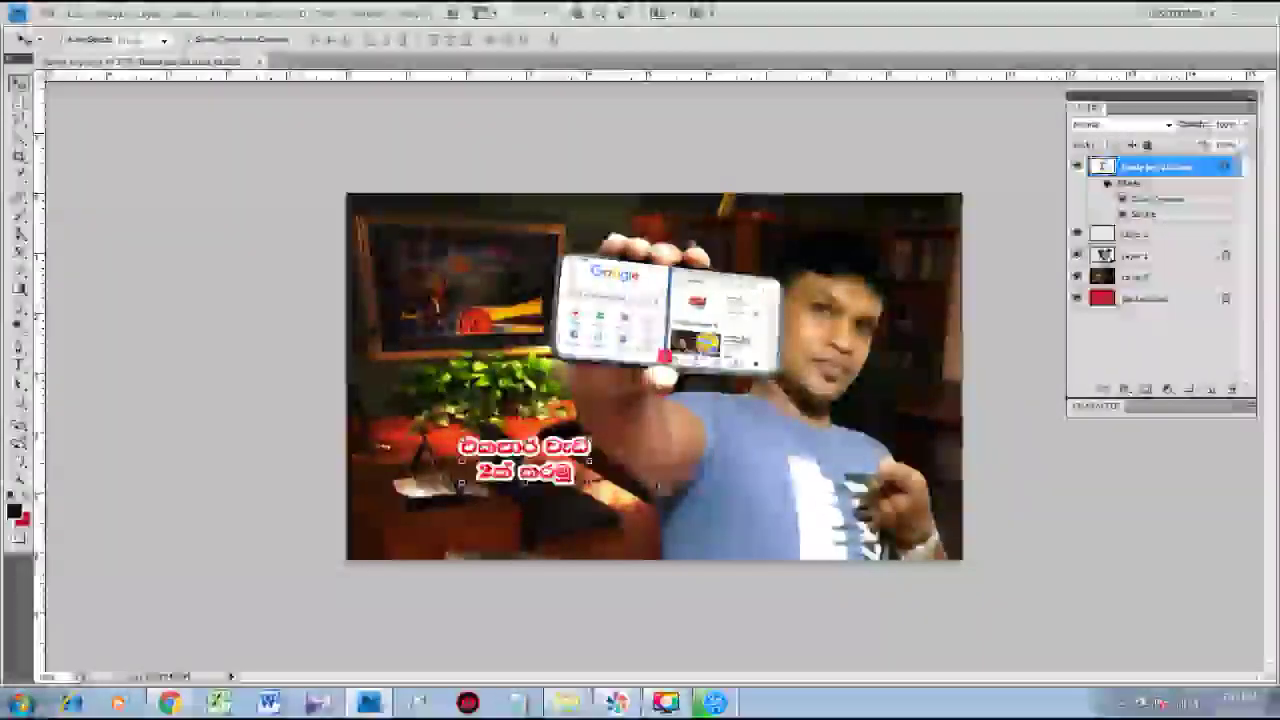
# Enlarge the two-line Sinhala title to more than double size and place it below the phone, overlapping the presenter's arm.
pyautogui.hotkey('ctrl', 't')
pyautogui.moveTo(592, 437); pyautogui.dragTo(661, 392)
pyautogui.press('Return')
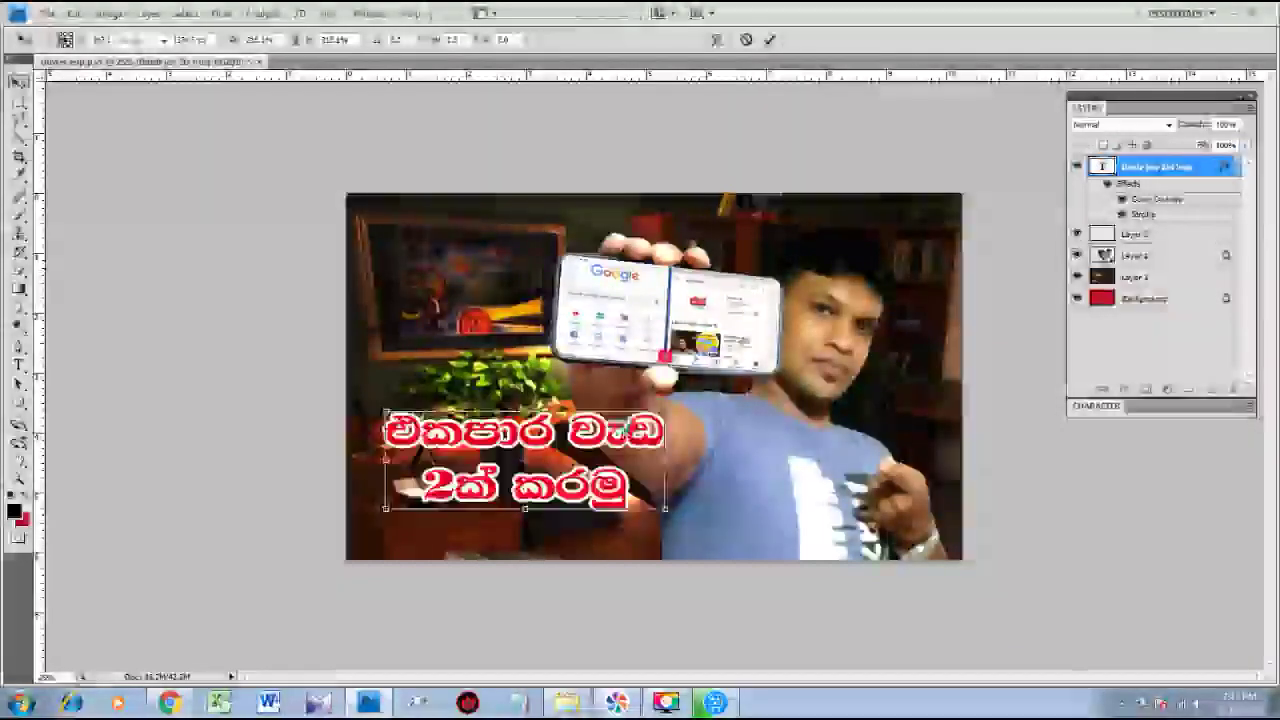
pyautogui.press('v')
pyautogui.moveTo(616, 432); pyautogui.dragTo(640, 428)
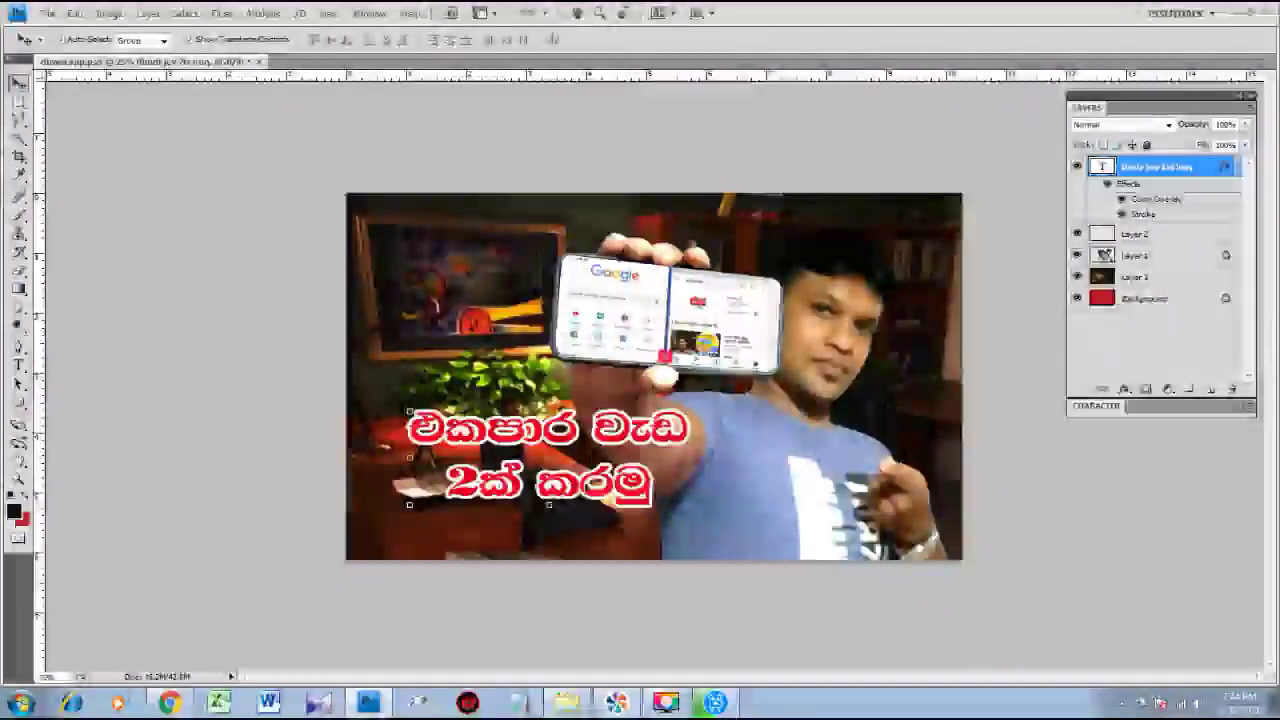
pyautogui.moveTo(593, 487); pyautogui.dragTo(601, 487)
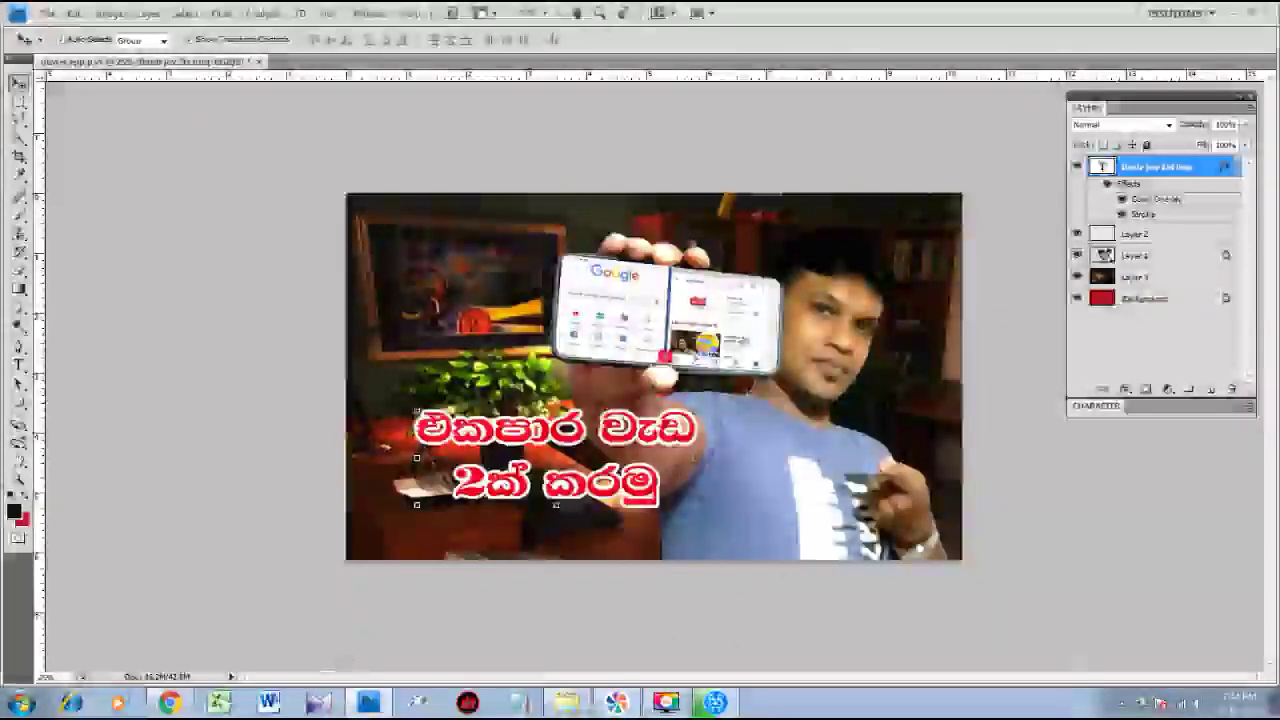
pyautogui.moveTo(166, 706)
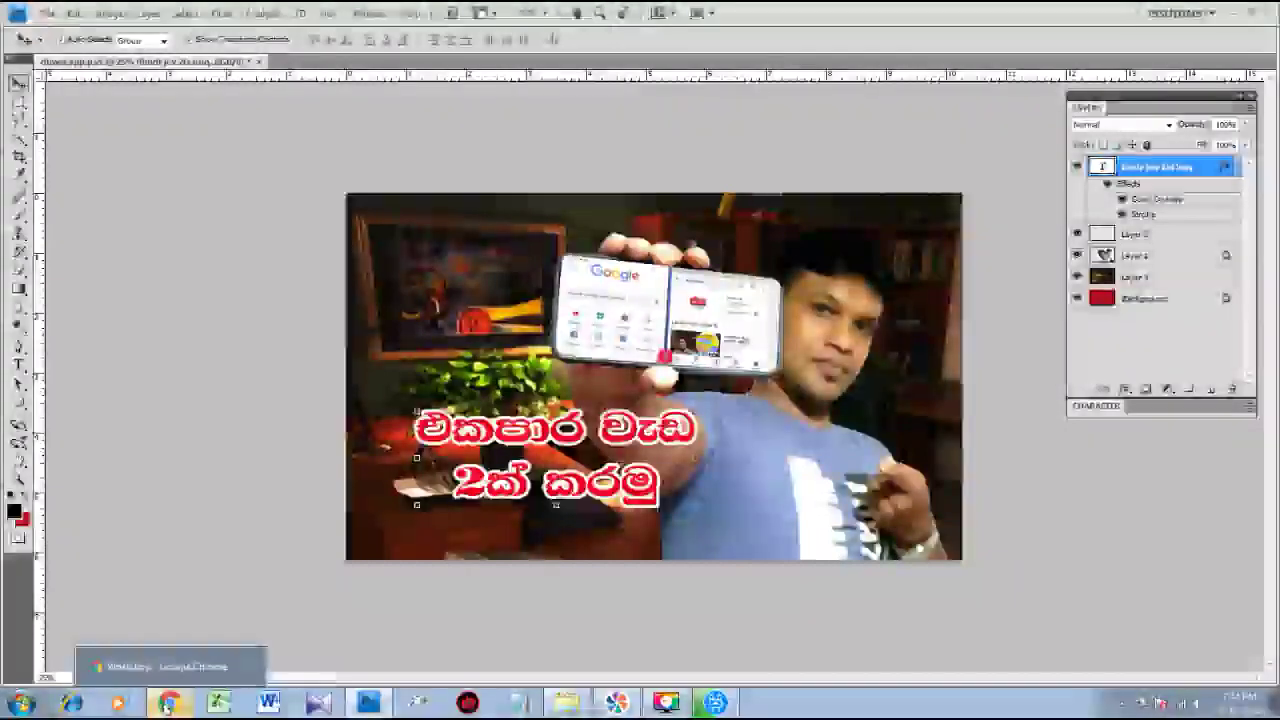
pyautogui.click(168, 705)
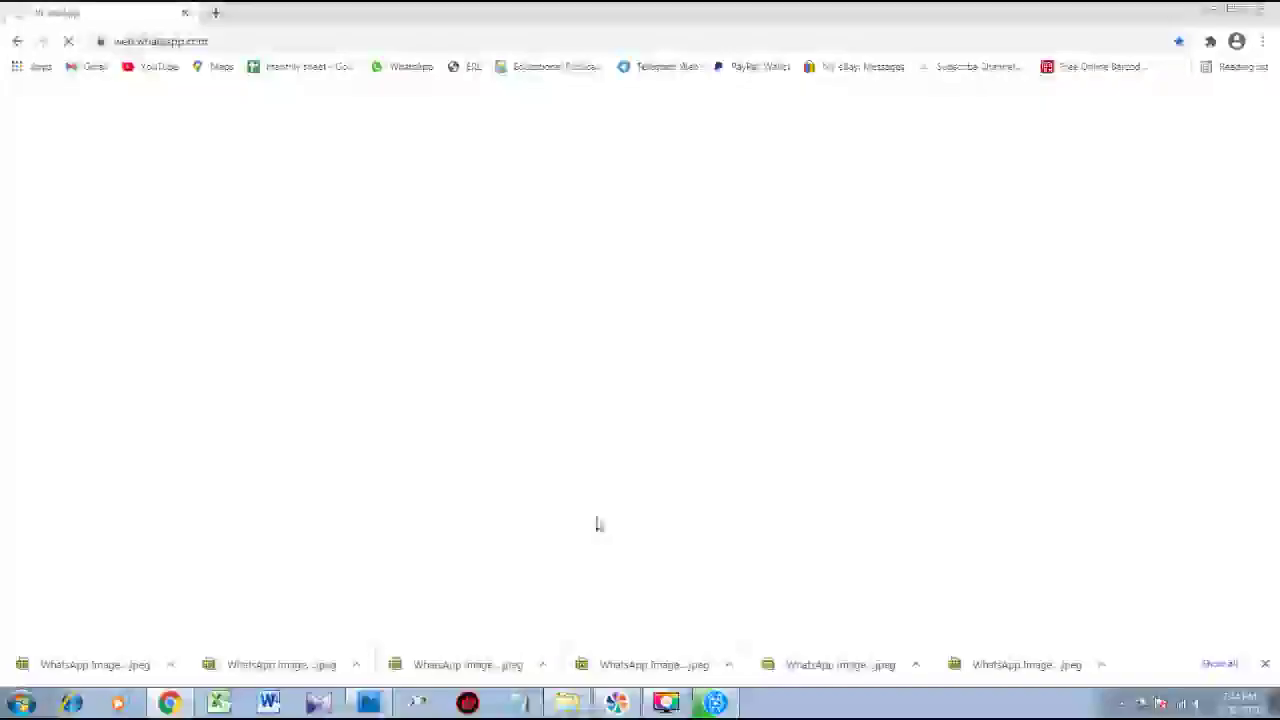
pyautogui.hotkey('alt', 'Tab')
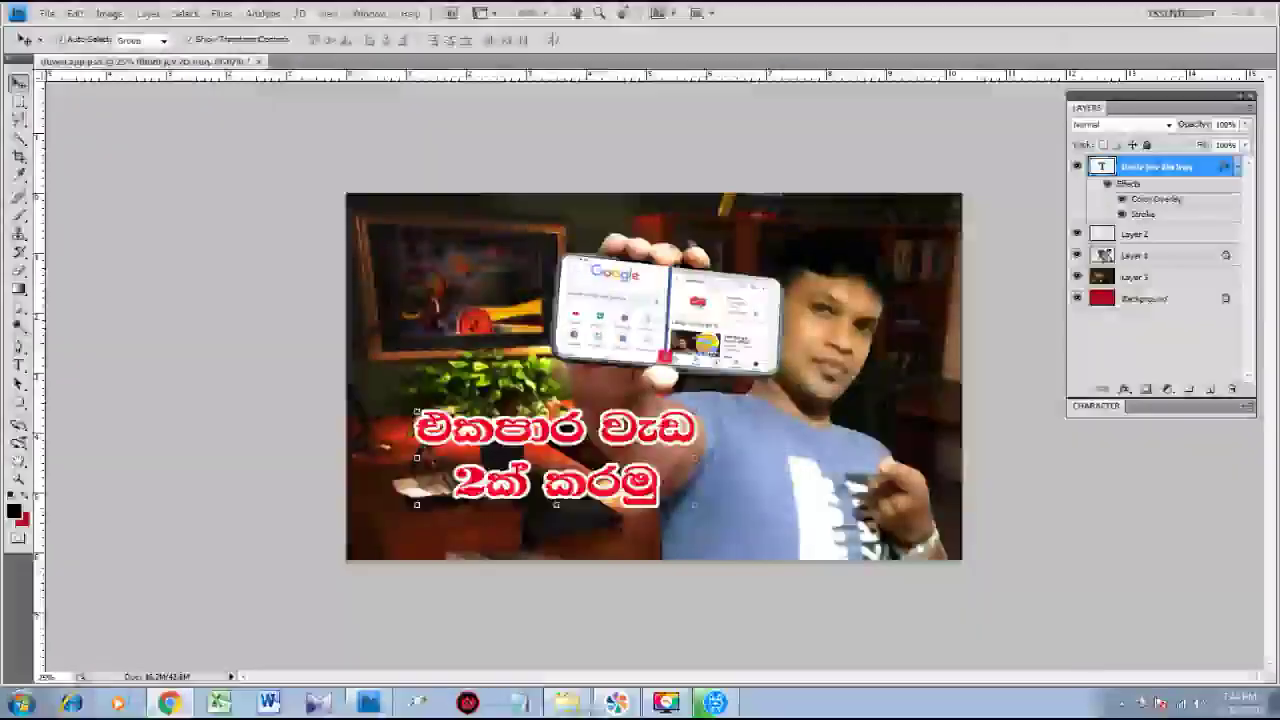
pyautogui.click(1230, 15)
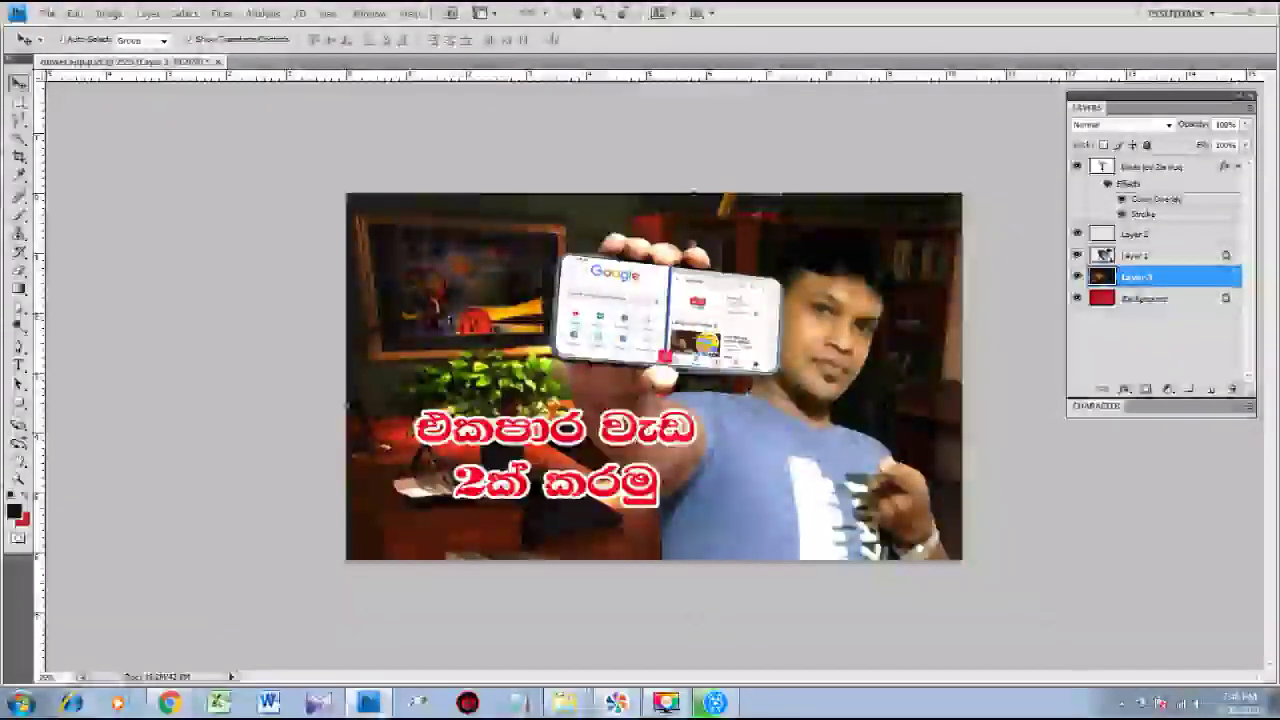
# Paint a Quick Mask with a large soft brush over the room background, convert it to a selection and feather it by 10 pixels.
pyautogui.press('q')
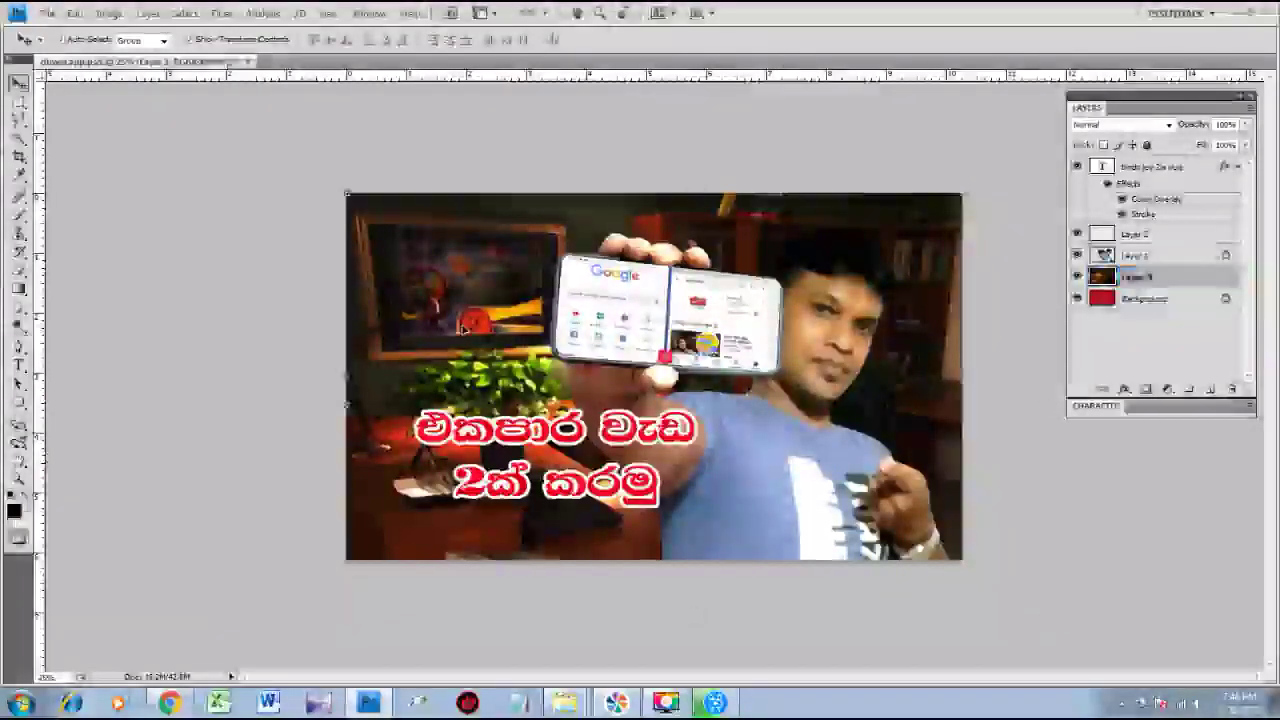
pyautogui.press('b')
pyautogui.rightClick(465, 329)
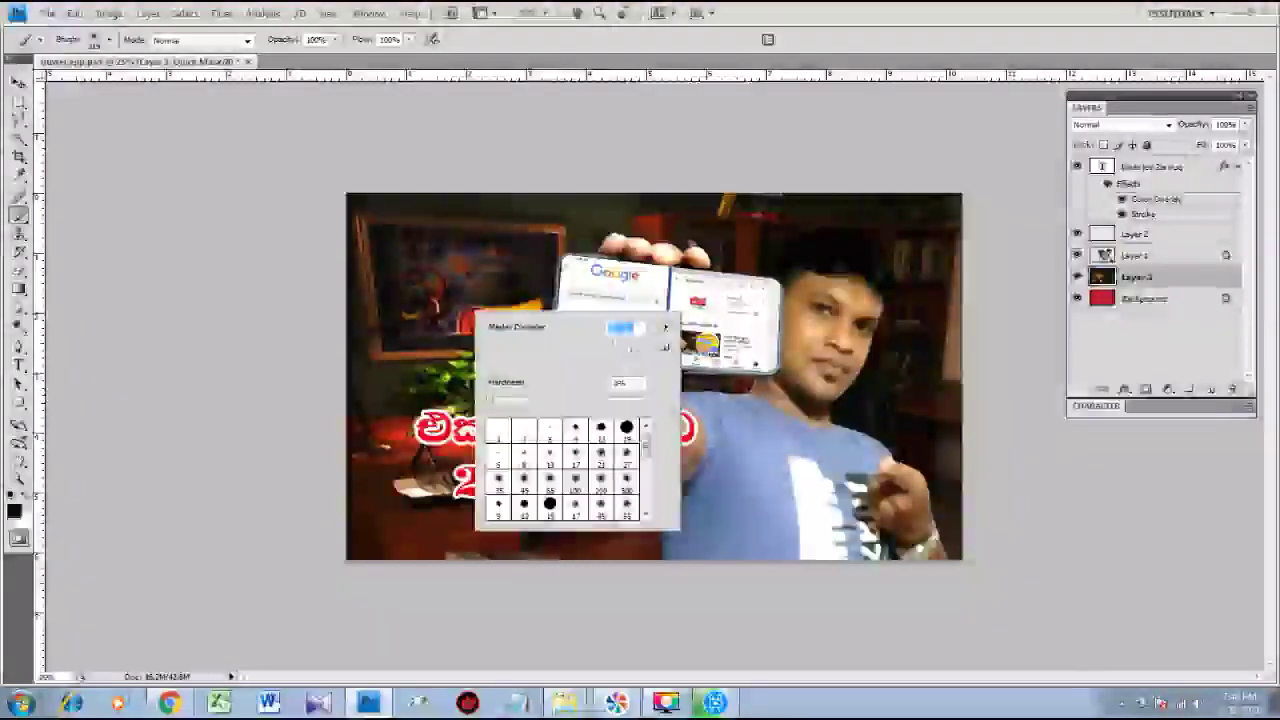
pyautogui.moveTo(455, 265)
pyautogui.mouseDown()
pyautogui.moveTo(420, 255)
pyautogui.moveTo(575, 300)
pyautogui.moveTo(530, 420)
pyautogui.mouseUp()
pyautogui.moveTo(420, 250)
pyautogui.mouseDown()
pyautogui.moveTo(400, 390)
pyautogui.moveTo(610, 505)
pyautogui.moveTo(545, 470)
pyautogui.mouseUp()
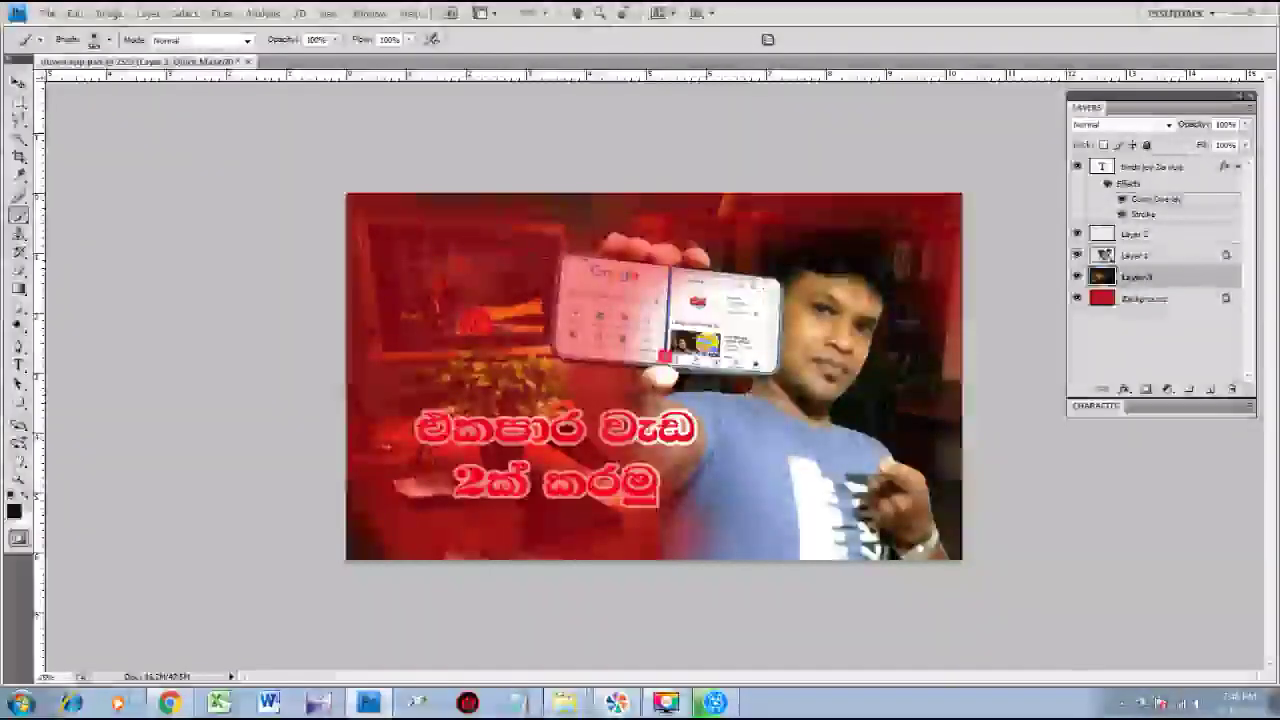
pyautogui.press('q')
pyautogui.hotkey('shift', 'F6')
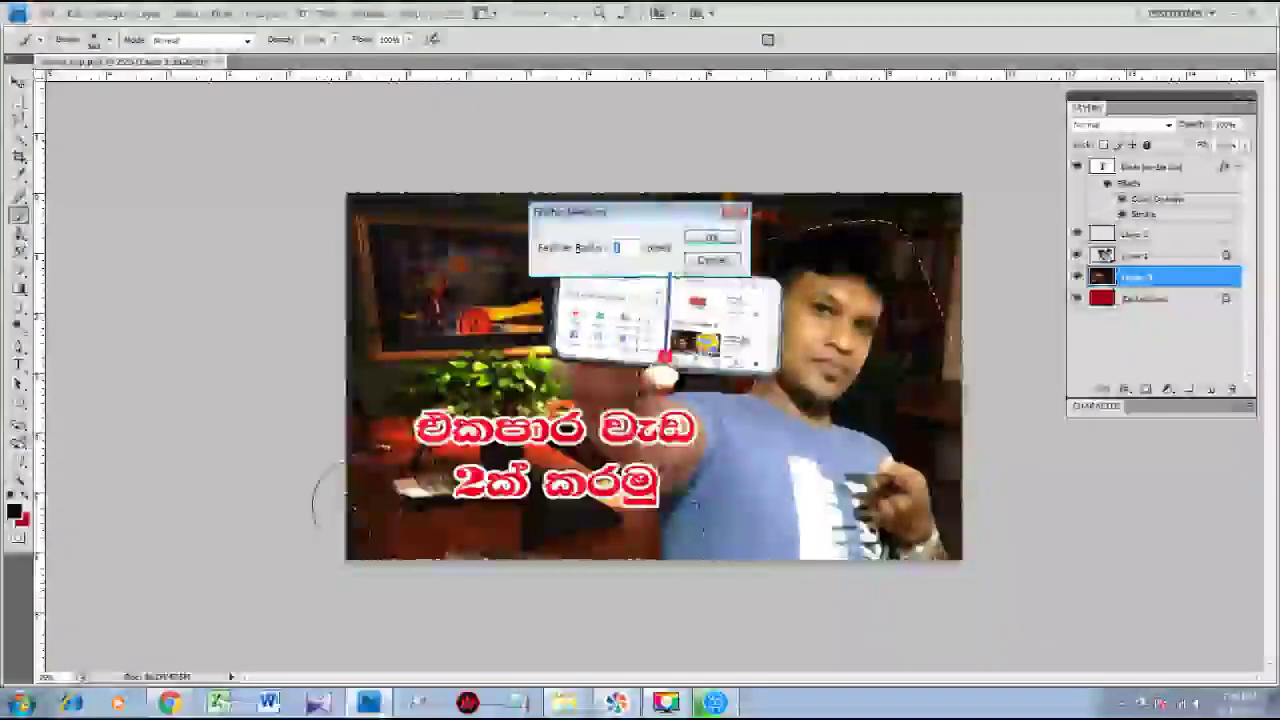
pyautogui.write('10')
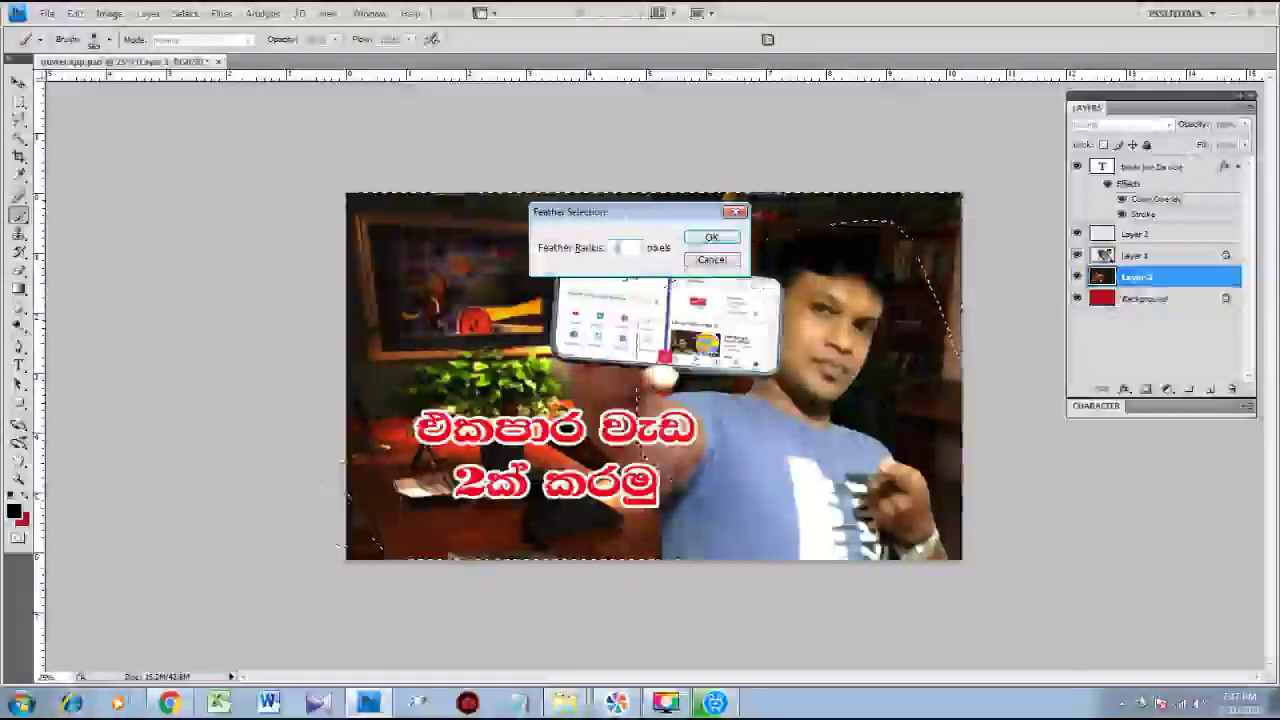
pyautogui.press('Return')
# Apply a moderate Gaussian Blur to the selected room background, keeping the plant and picture frame recognisable, and deselect.
pyautogui.click(220, 13)
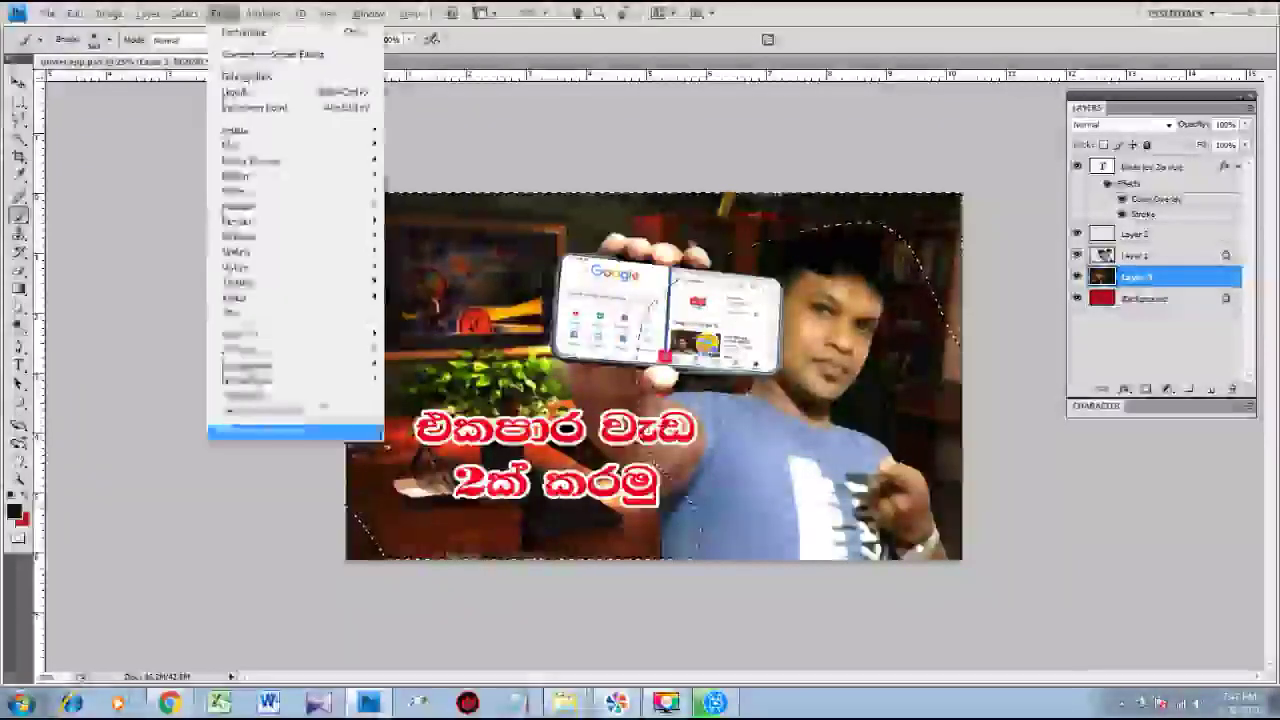
pyautogui.moveTo(308, 160)
pyautogui.click(415, 208)
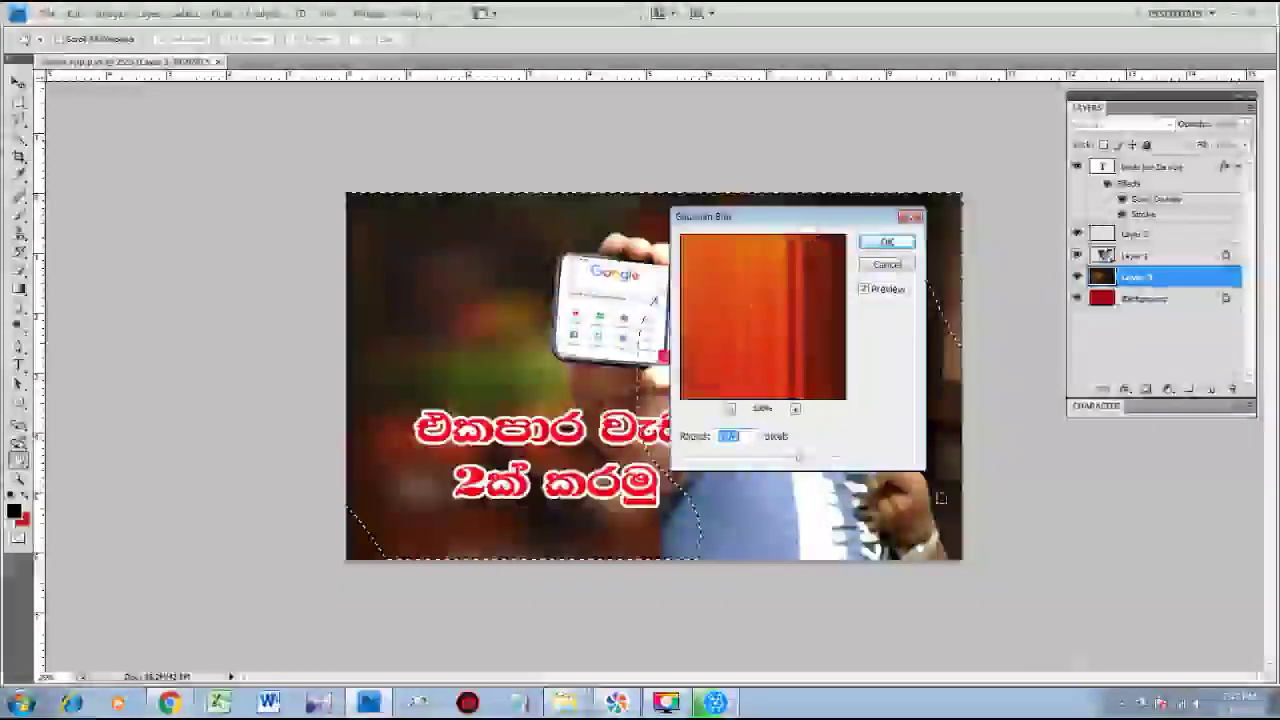
pyautogui.moveTo(833, 221); pyautogui.dragTo(318, 328)
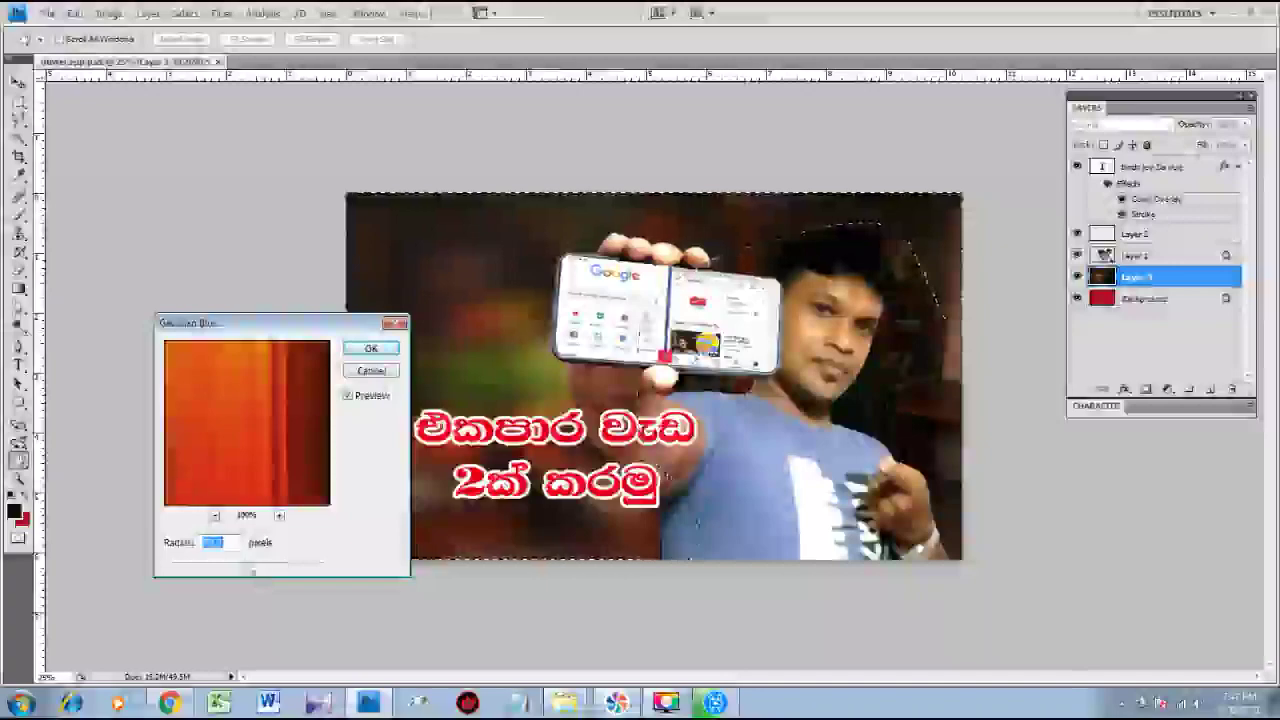
pyautogui.moveTo(253, 572)
pyautogui.mouseDown()
pyautogui.moveTo(231, 566)
pyautogui.moveTo(260, 567)
pyautogui.mouseUp()
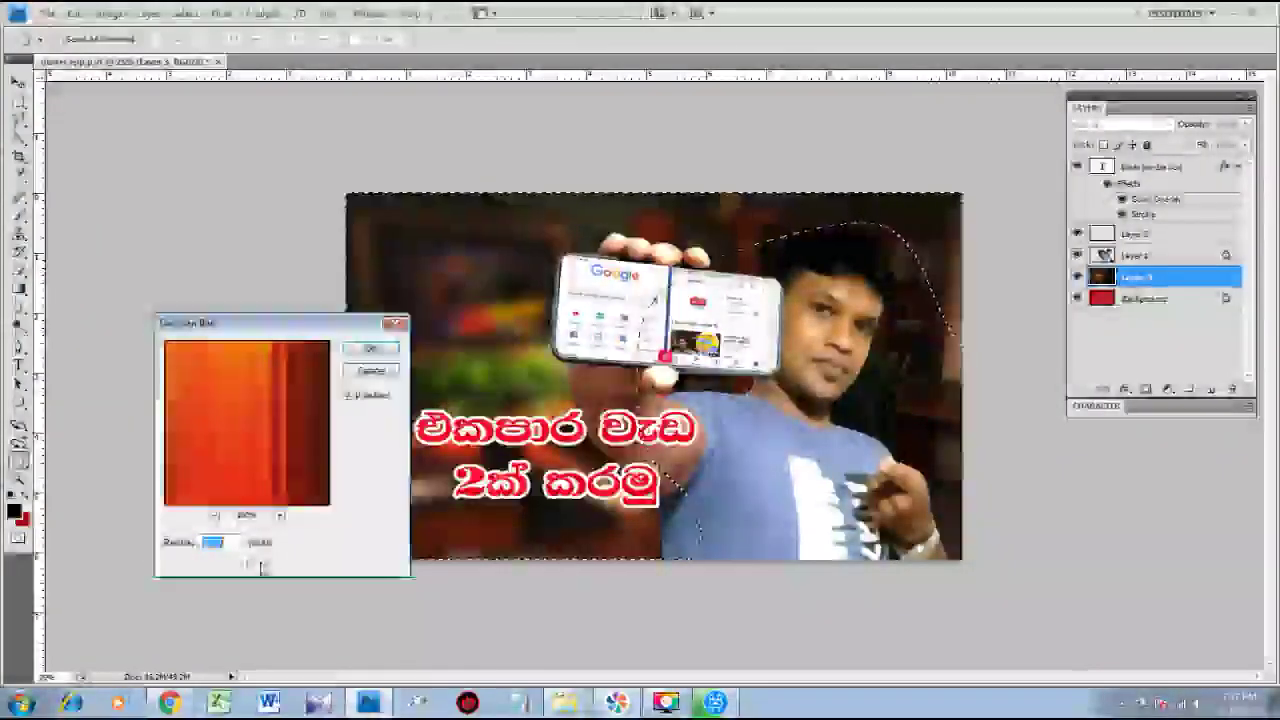
pyautogui.press('Return')
pyautogui.press('b')
pyautogui.hotkey('ctrl', 'd')
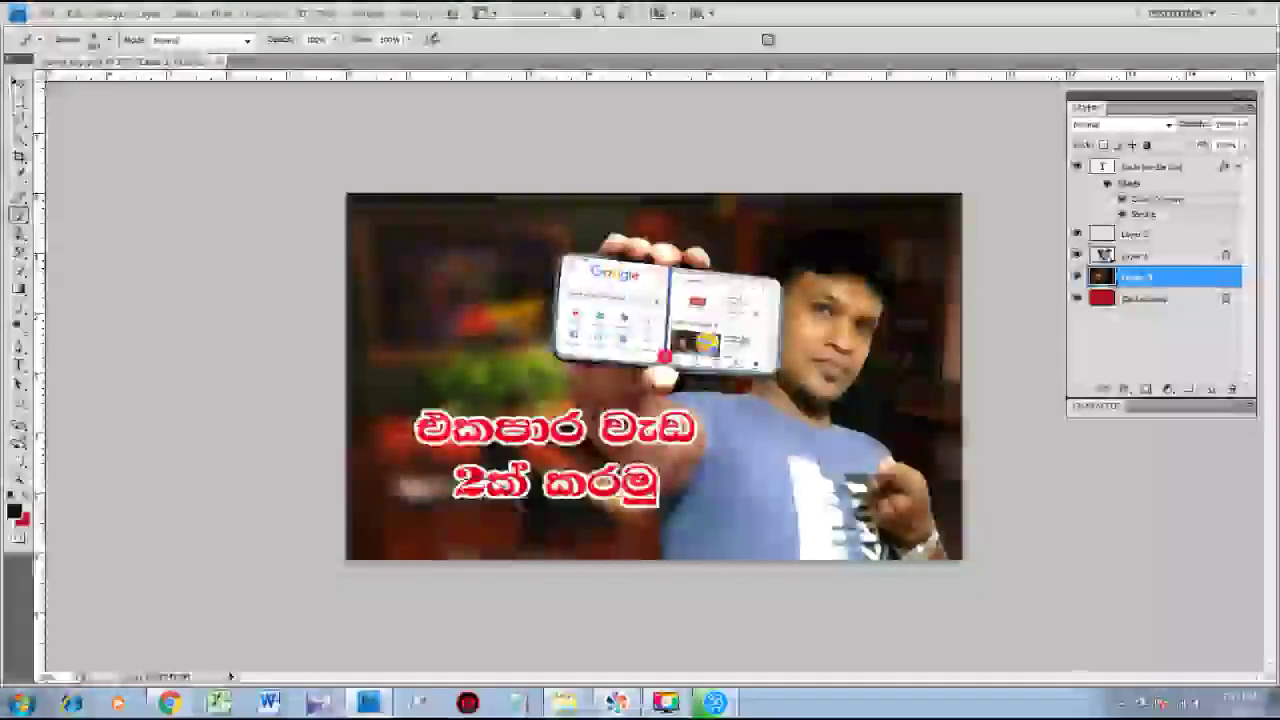
# Try a black brush stroke down the image's right edge, undo it, and enlarge the soft brush.
pyautogui.moveTo(958, 240); pyautogui.dragTo(978, 497)
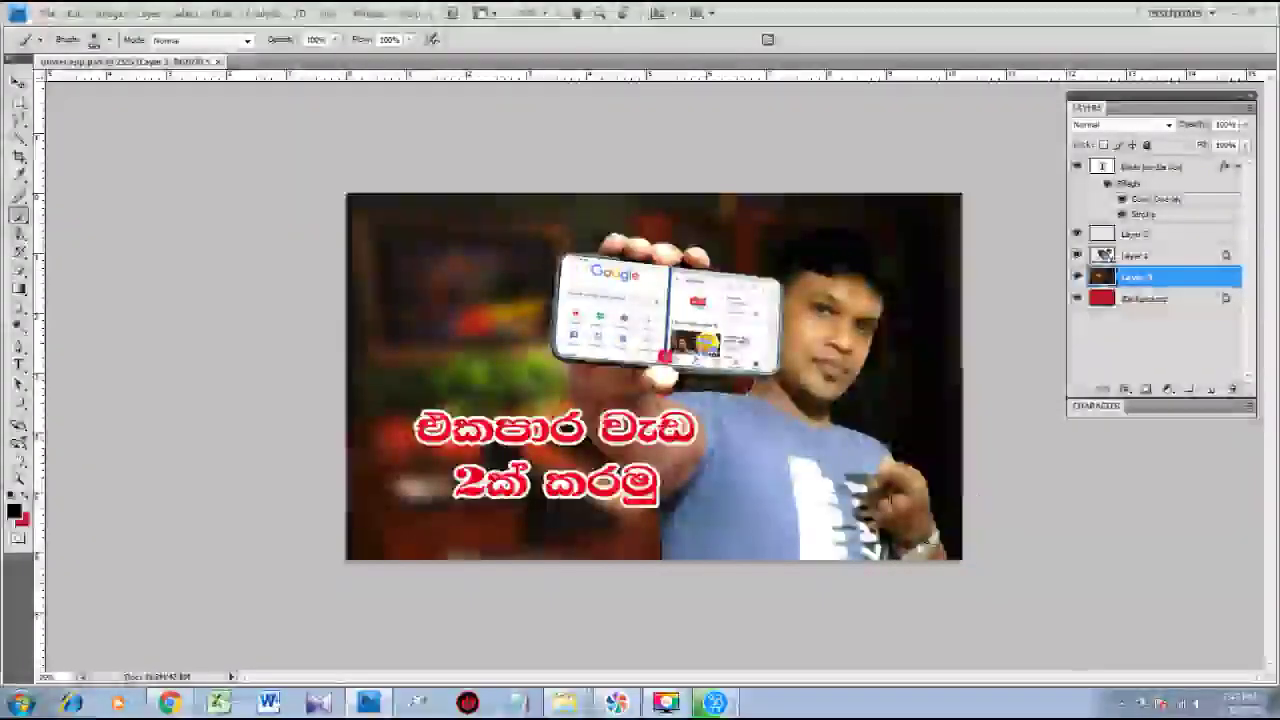
pyautogui.hotkey('ctrl', 'z')
pyautogui.rightClick(910, 410)
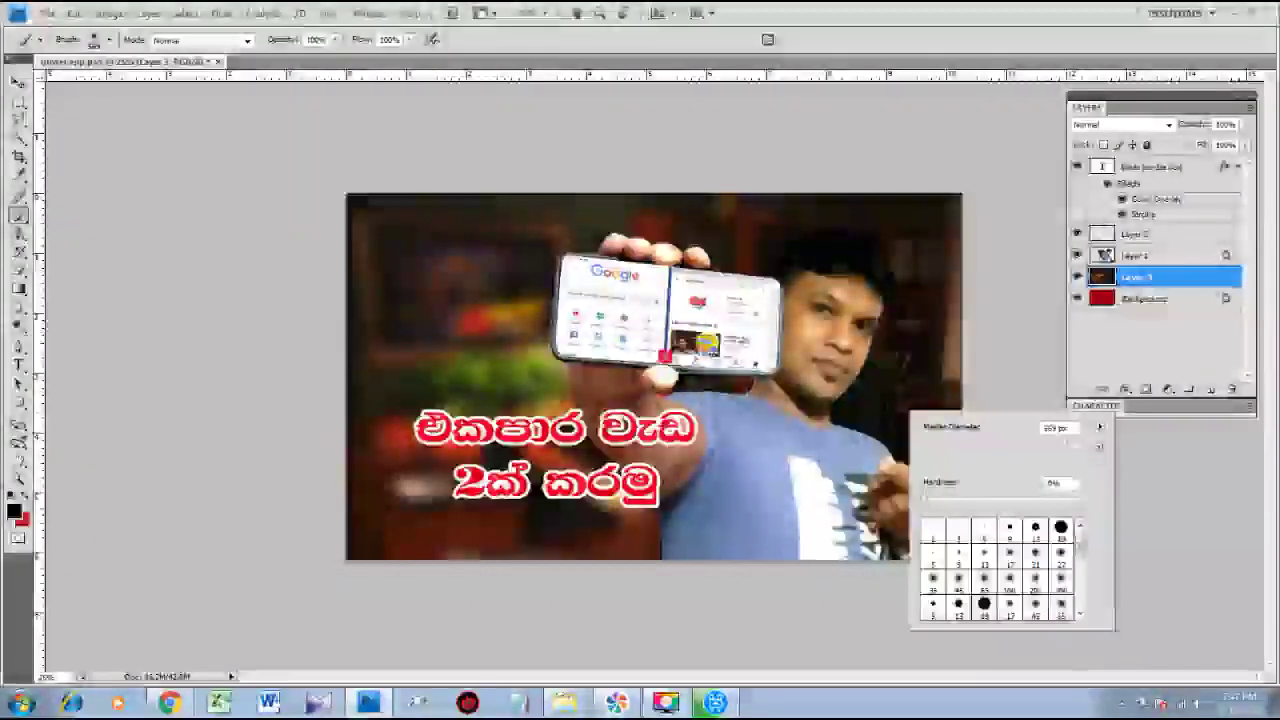
pyautogui.moveTo(1068, 444); pyautogui.dragTo(1076, 446)
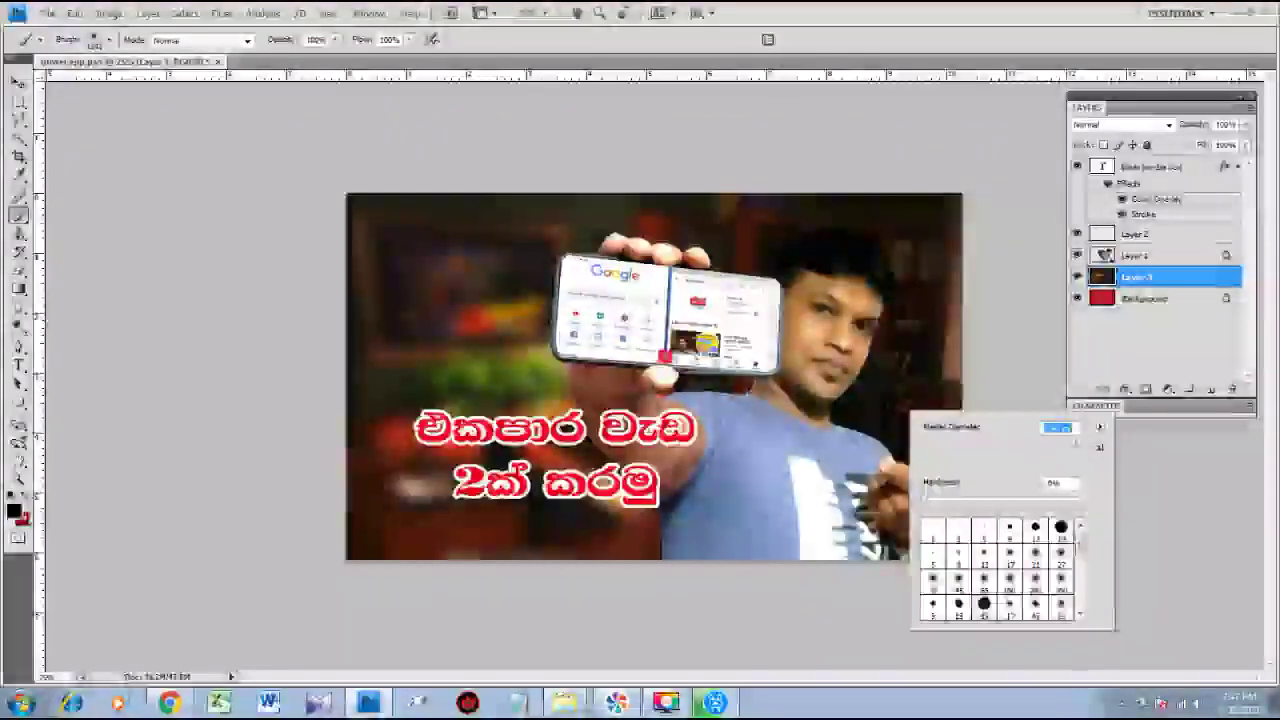
# Set the foreground colour to the dark red-brown 701803 sampled from the background just above the phone hand.
pyautogui.click(15, 512)
pyautogui.click(15, 512)
pyautogui.click(655, 229)
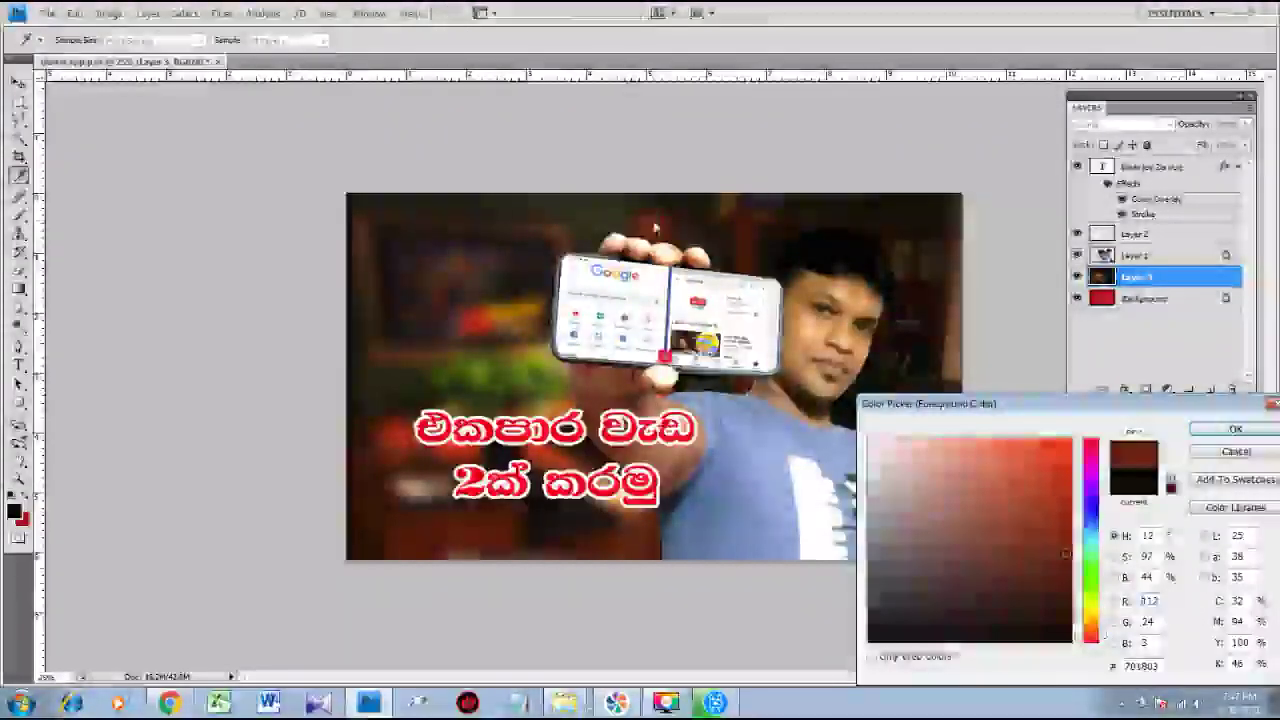
pyautogui.press('Return')
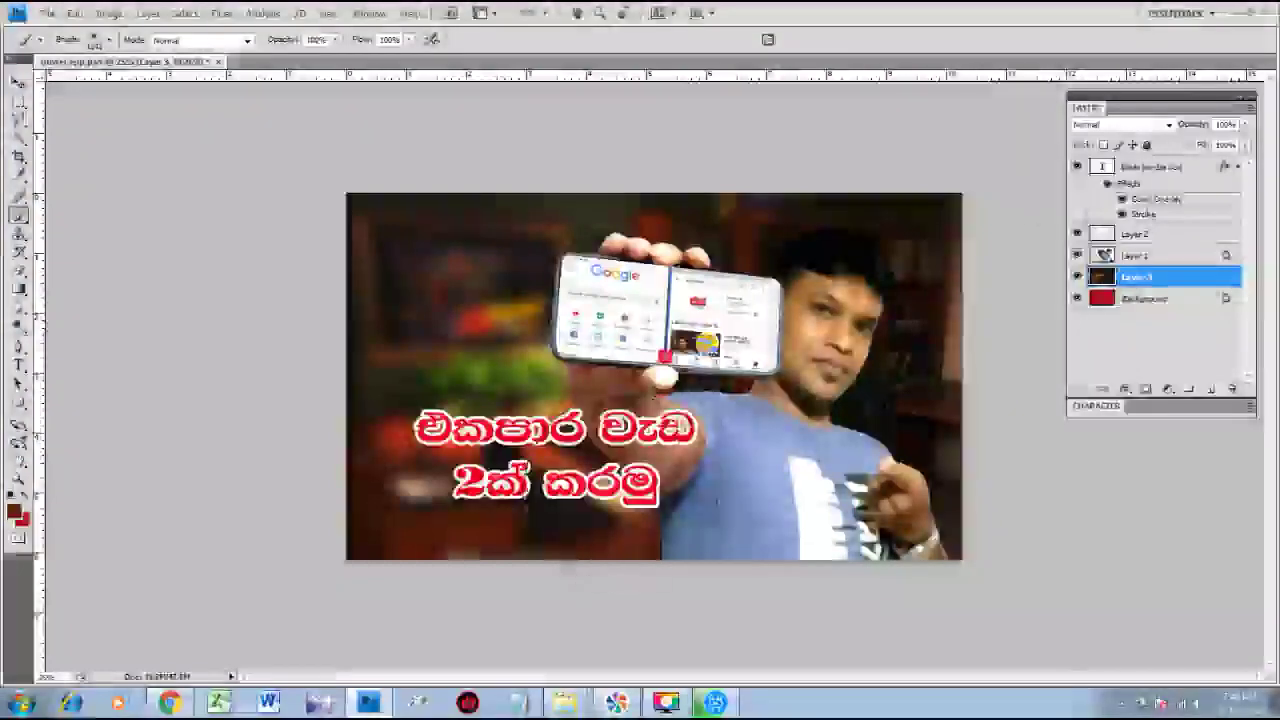
# Sample a very dark brown from the image's upper-right background and paint over the bookshelf beside the presenter with it.
pyautogui.click(14, 511)
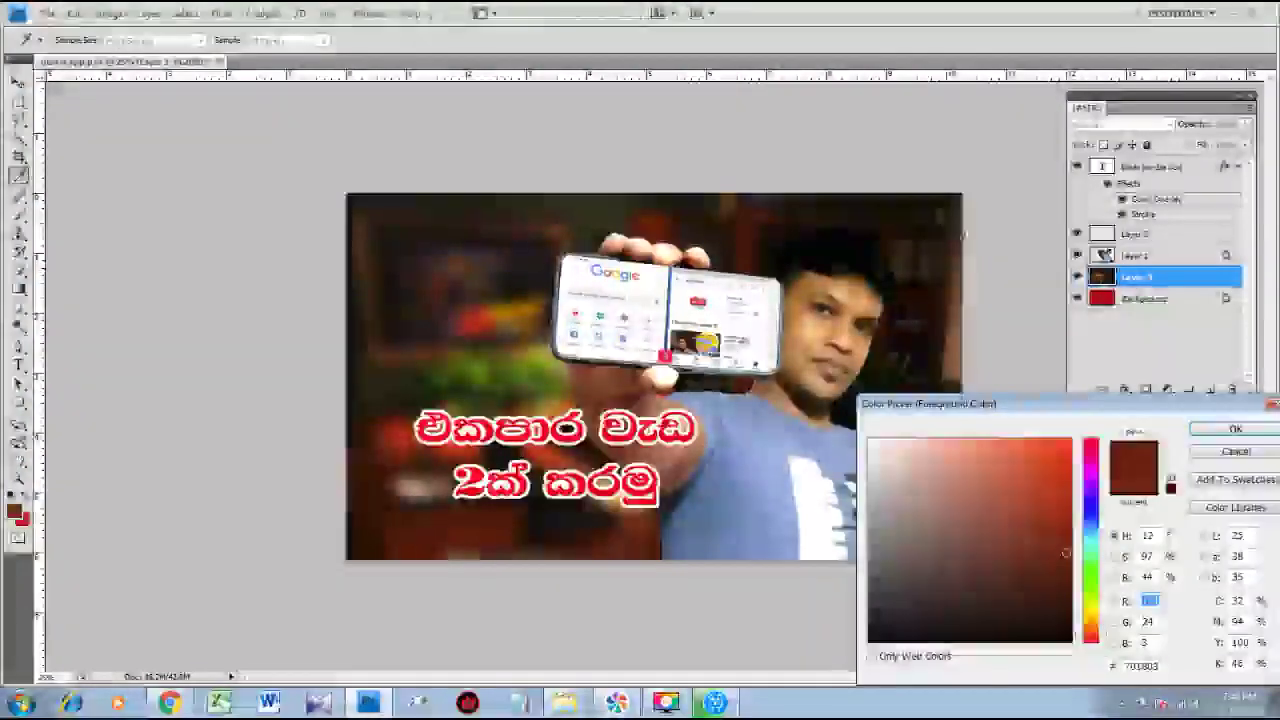
pyautogui.click(936, 222)
pyautogui.press('Return')
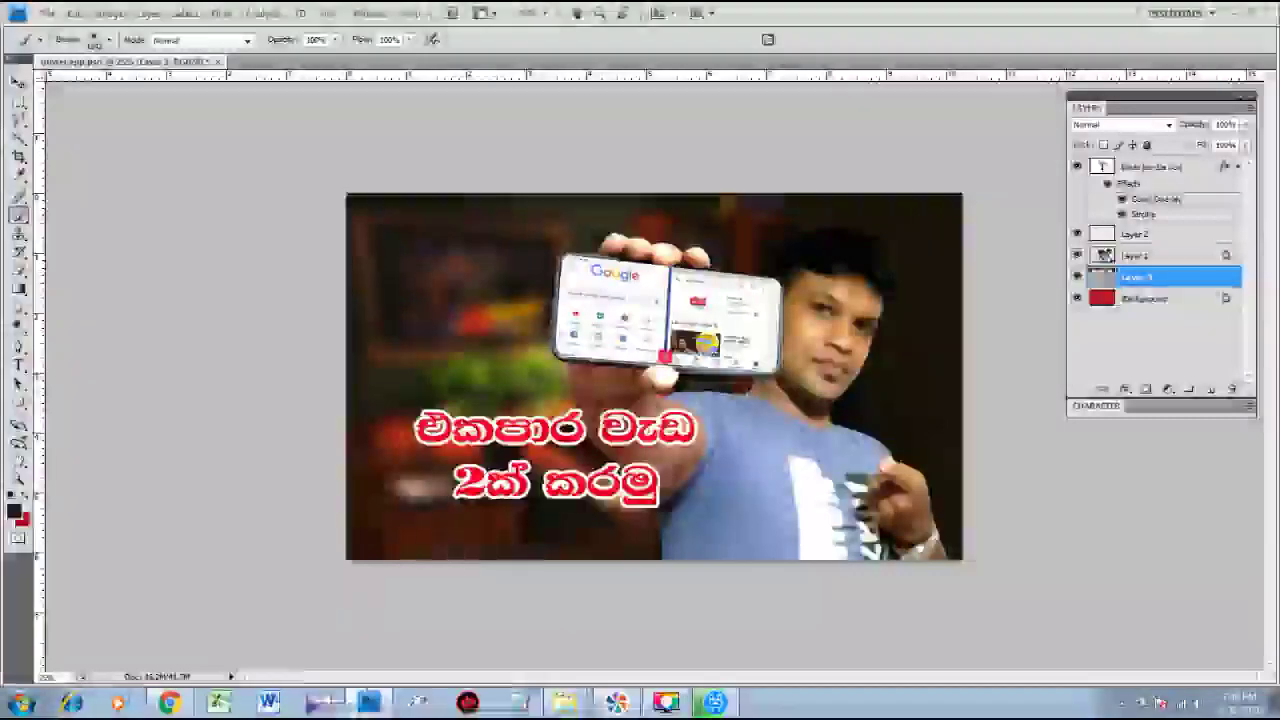
# Try a Gaussian-blurred duplicate of the presenter layer beneath the original, and delete the copy.
pyautogui.press('v')
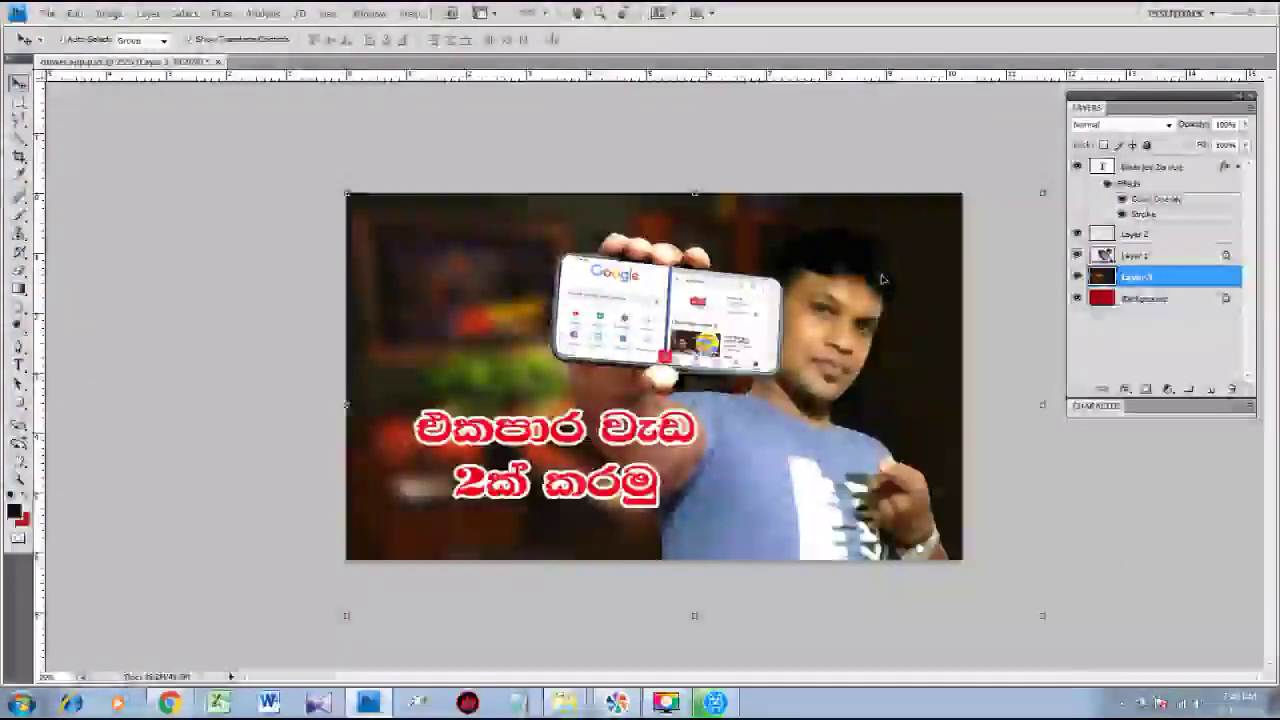
pyautogui.click(1138, 258)
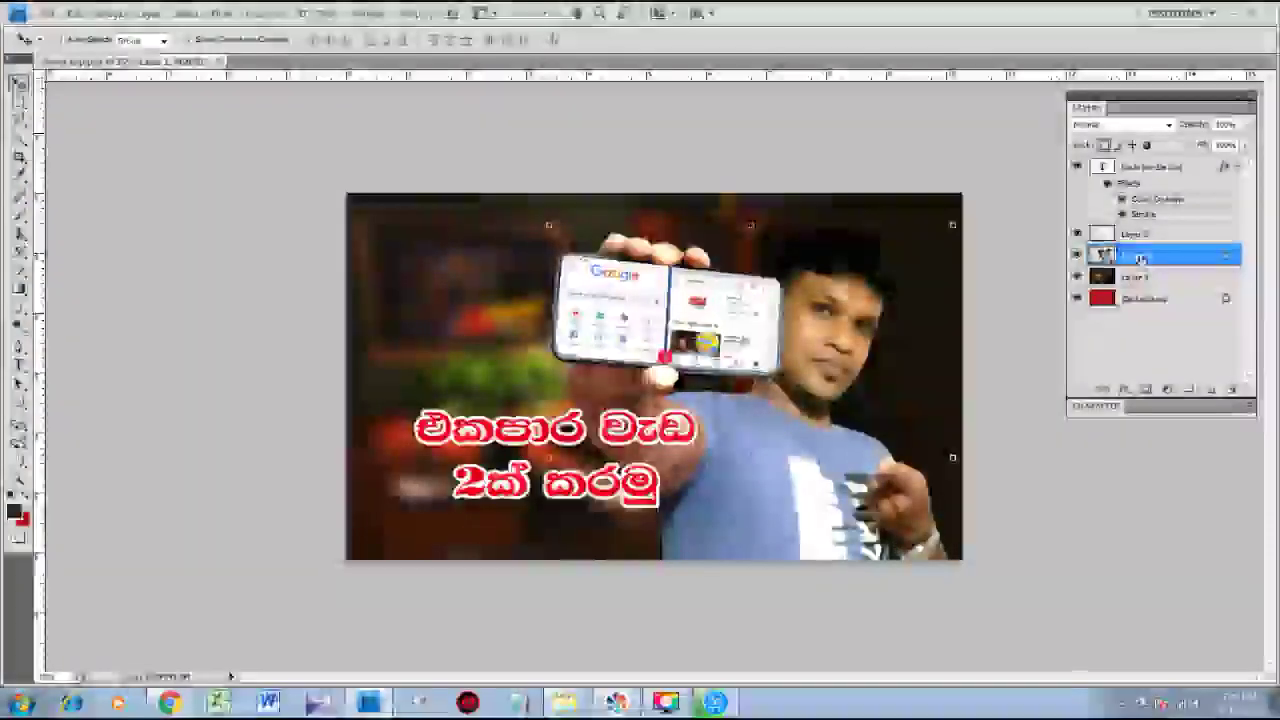
pyautogui.keyDown('alt'); pyautogui.moveTo(1141, 262); pyautogui.dragTo(1138, 286); pyautogui.keyUp('alt')
pyautogui.click(221, 13)
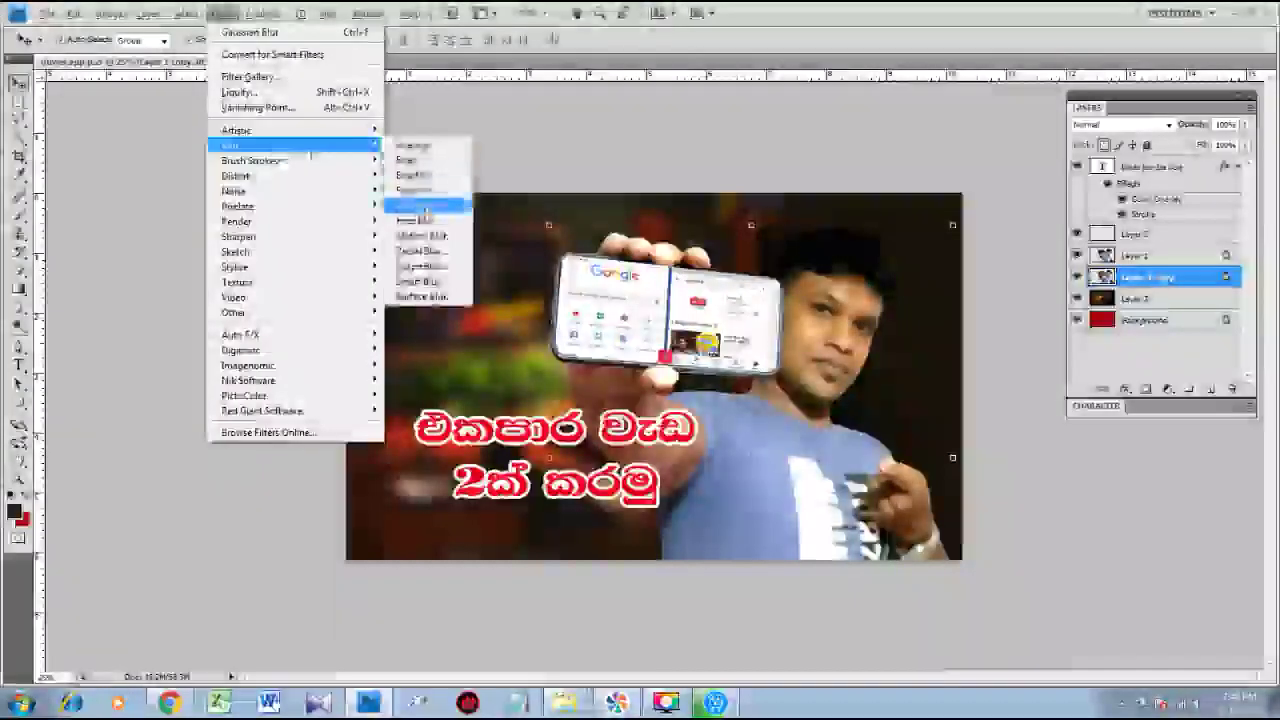
pyautogui.click(430, 213)
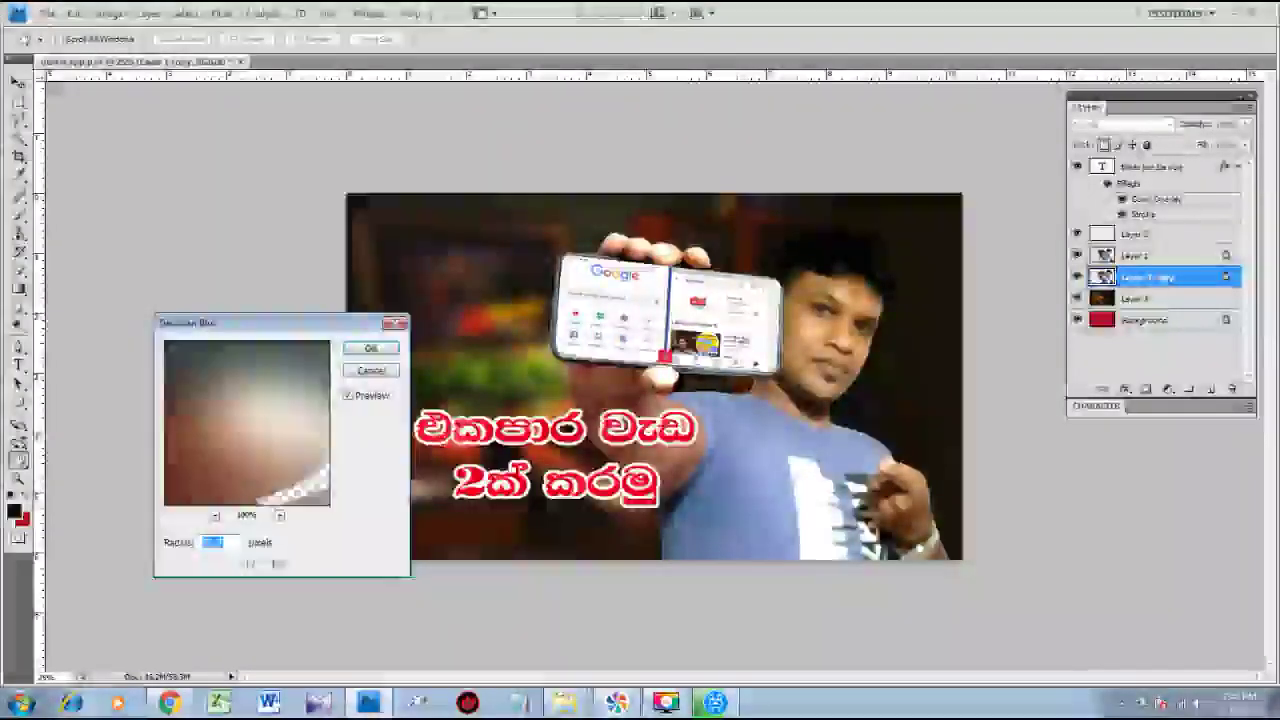
pyautogui.moveTo(274, 568); pyautogui.dragTo(300, 570)
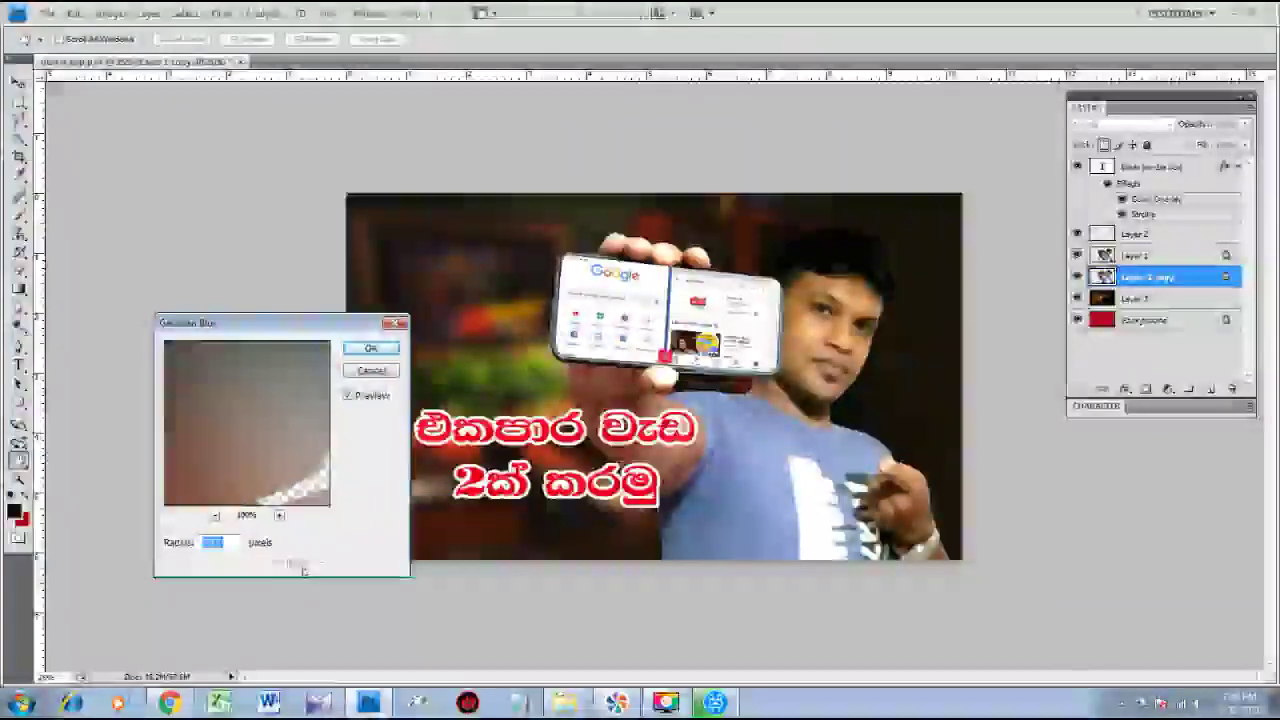
pyautogui.press('Return')
pyautogui.press('v')
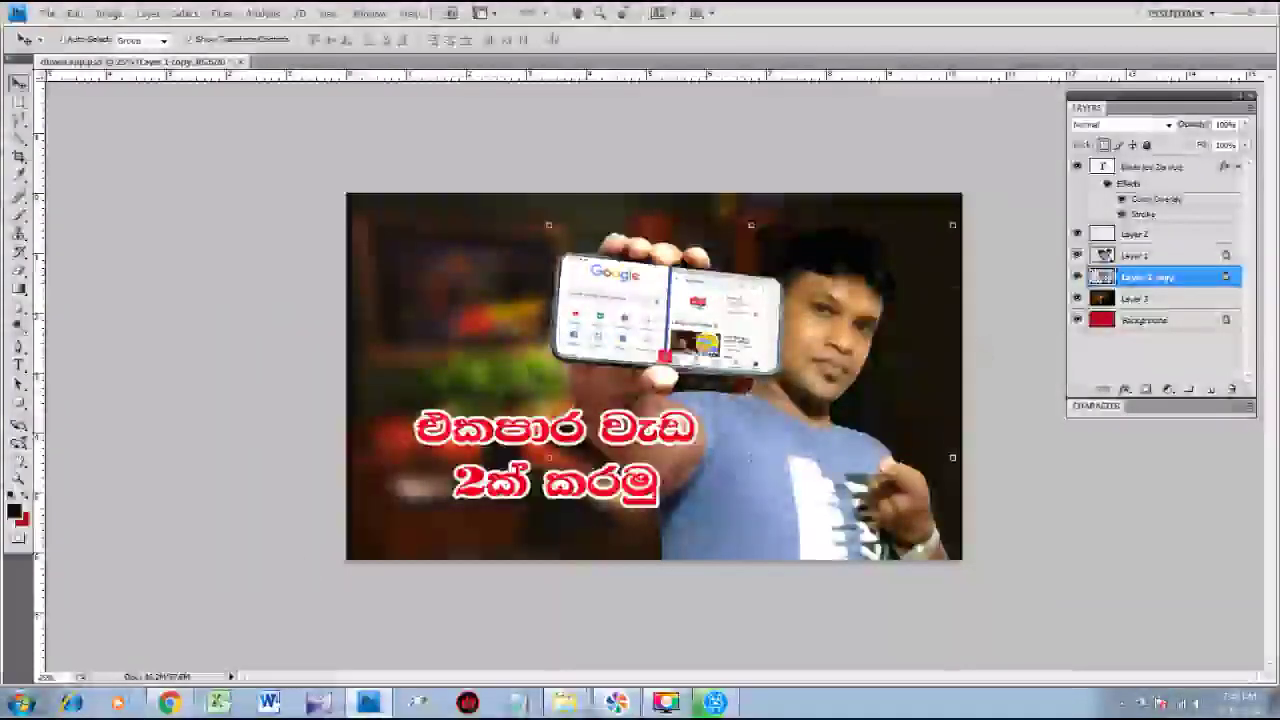
pyautogui.press('Delete')
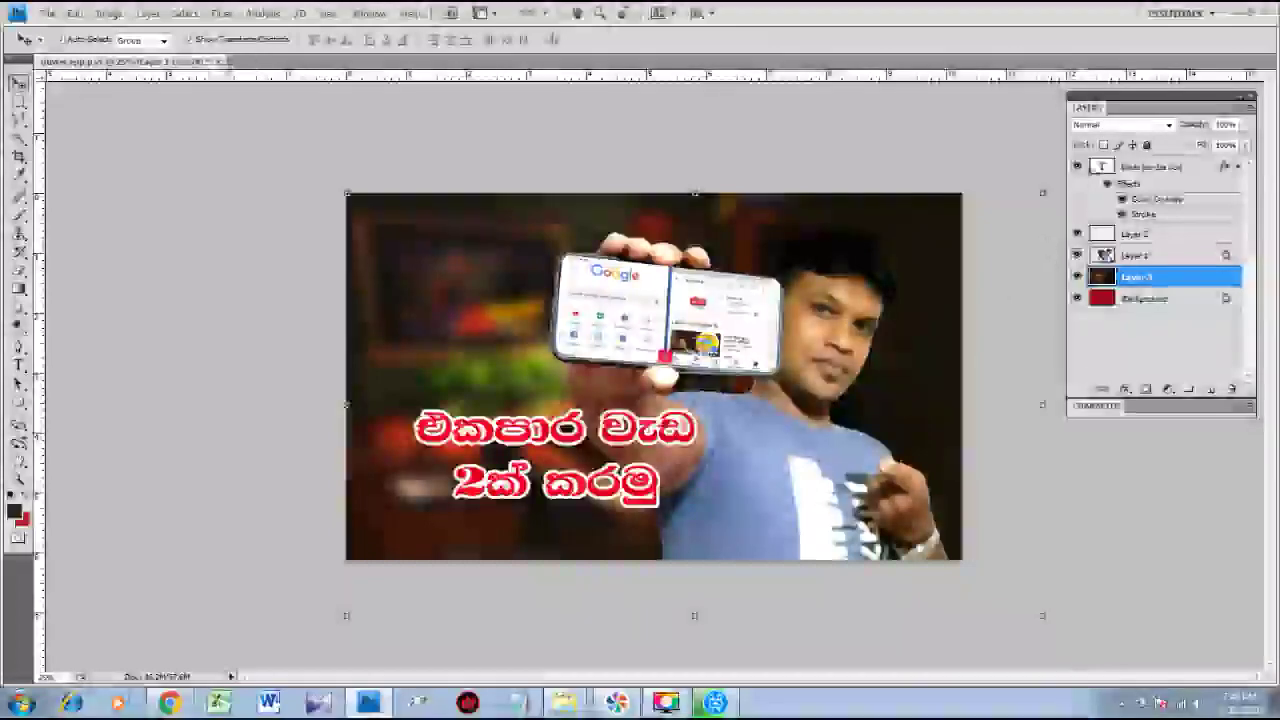
# Duplicate the presenter layer beneath the original and apply a strong Gaussian Blur to the copy to make a soft glow around him.
pyautogui.moveTo(1130, 258); pyautogui.dragTo(1160, 278)
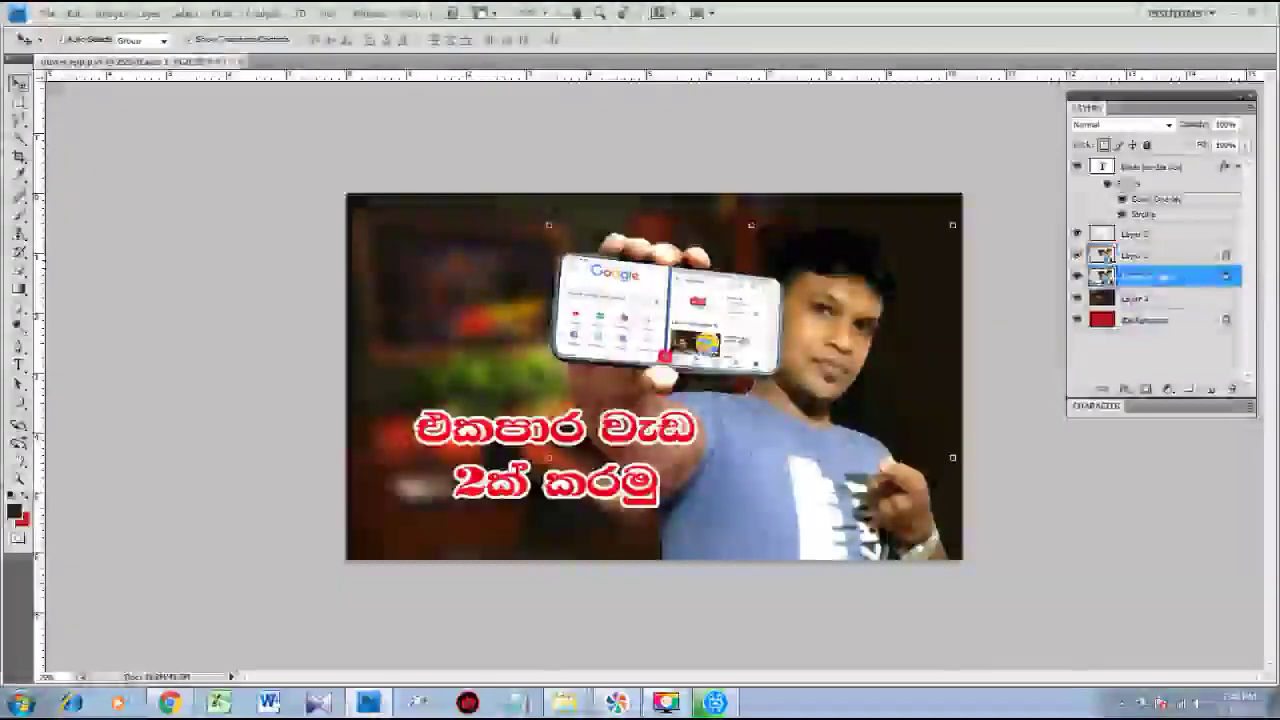
pyautogui.click(221, 12)
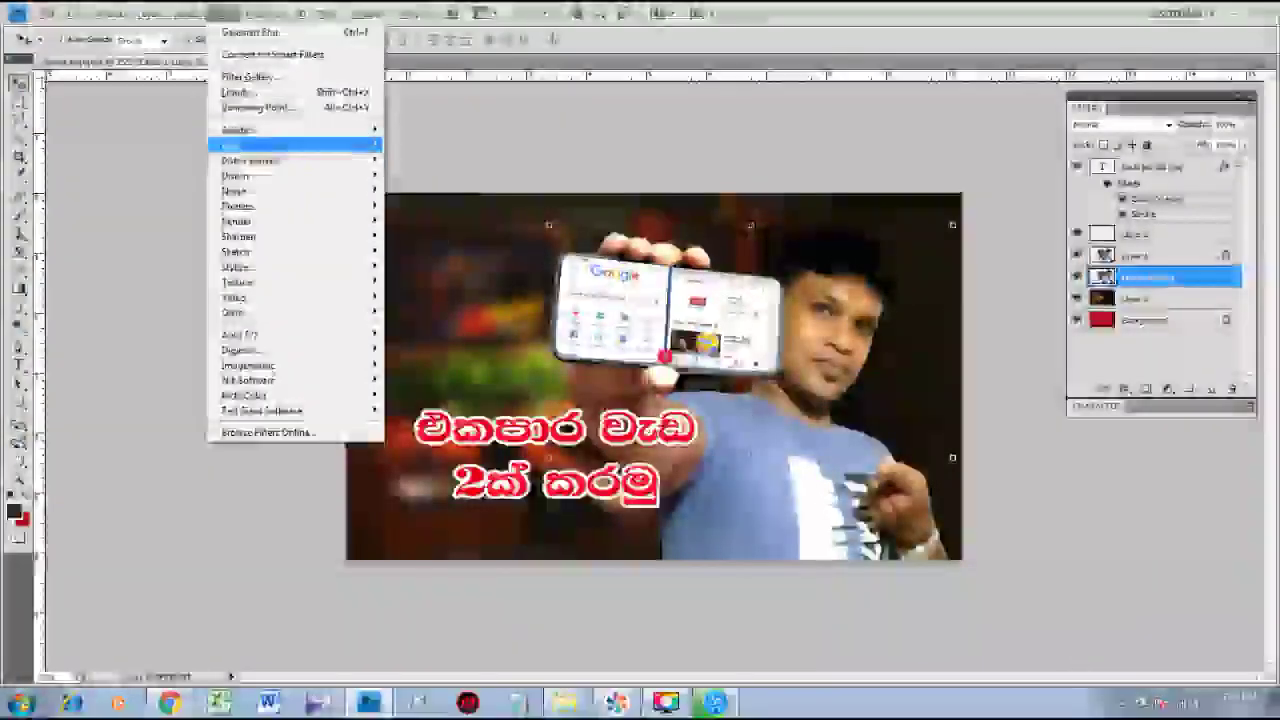
pyautogui.moveTo(295, 145)
pyautogui.click(423, 206)
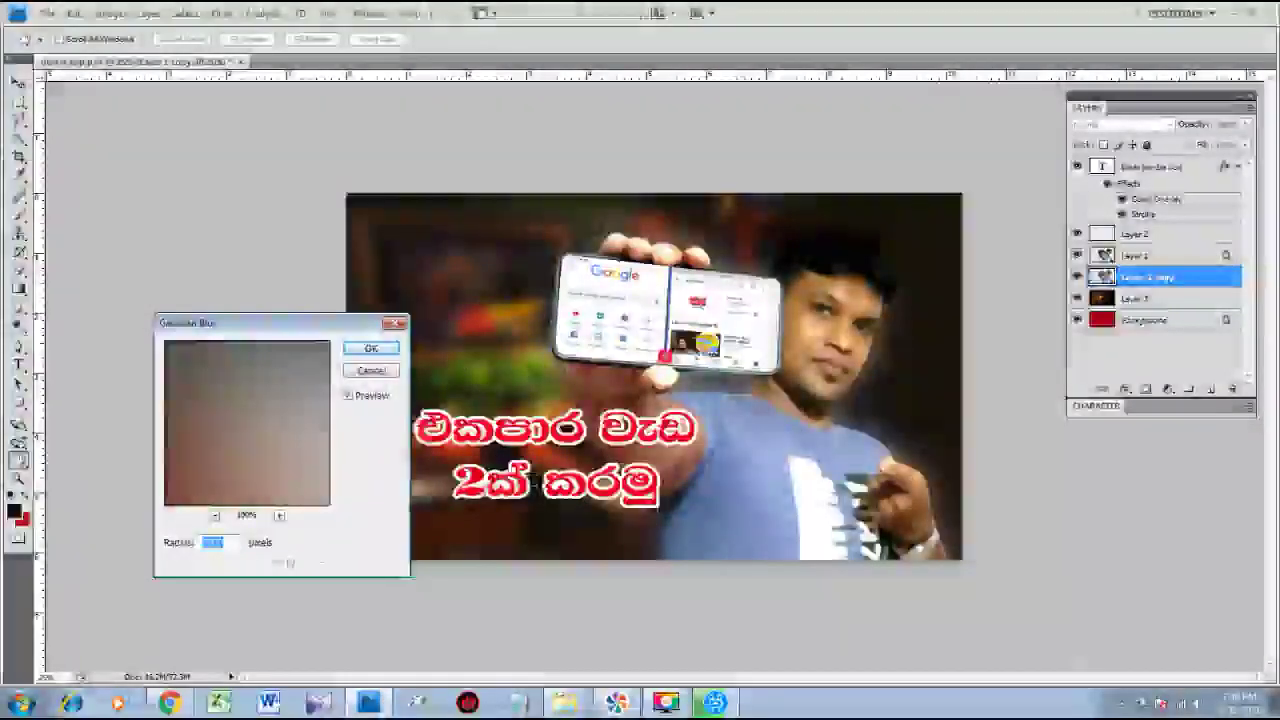
pyautogui.click(370, 348)
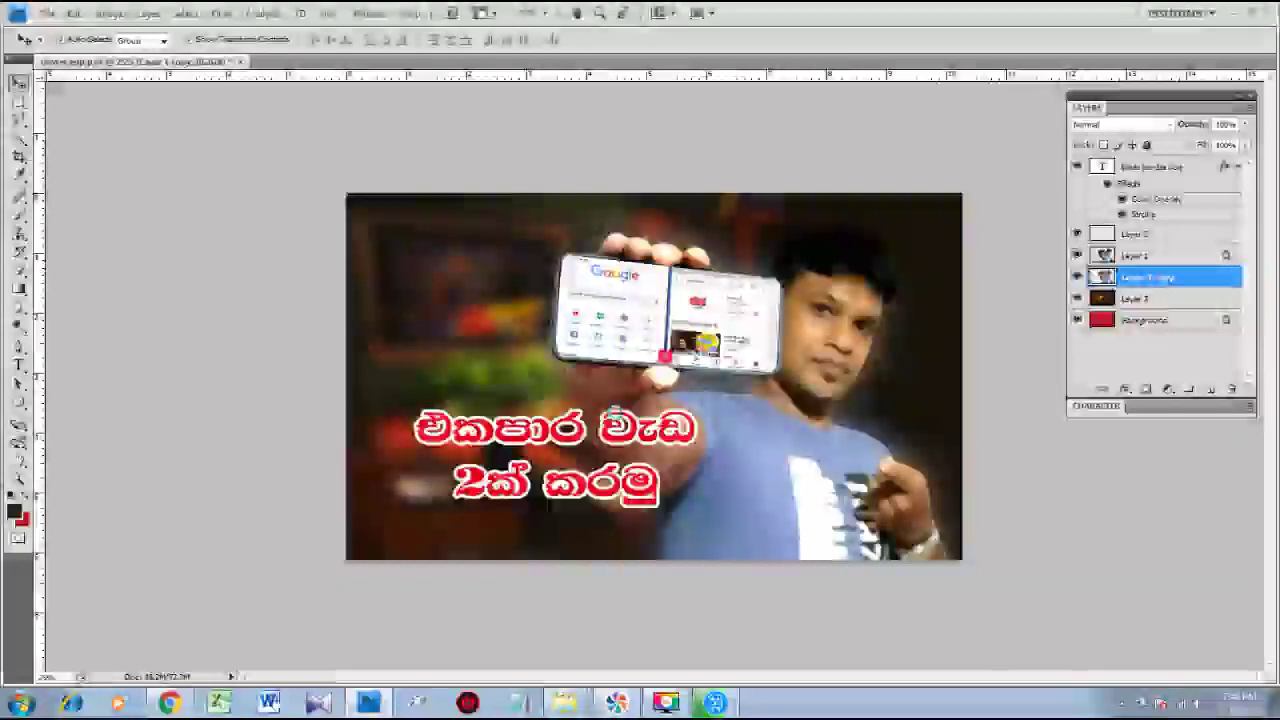
pyautogui.click(1100, 518)
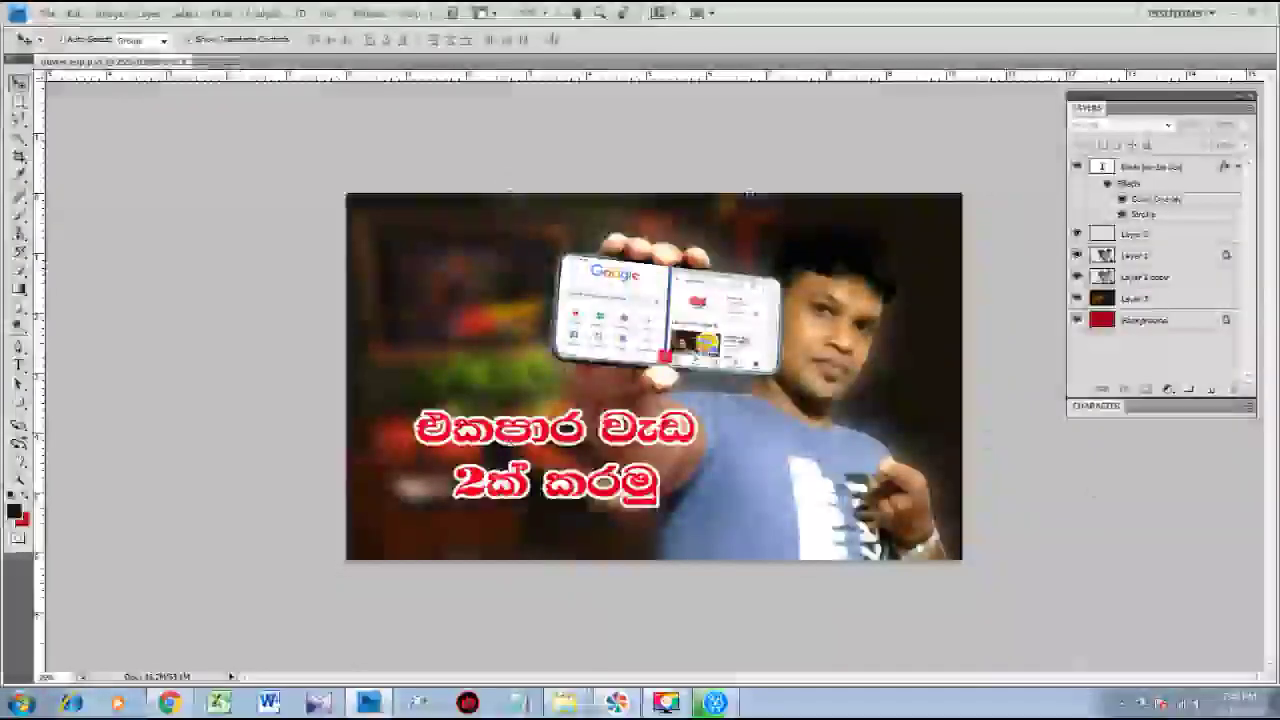
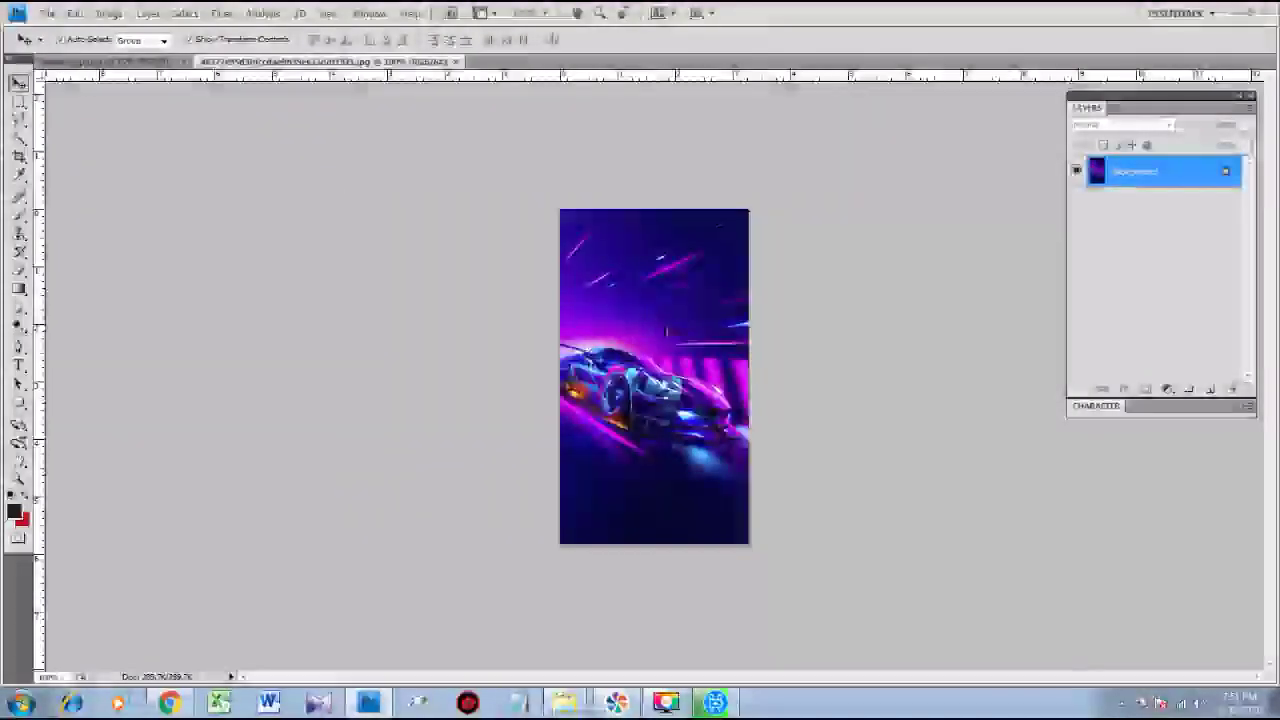
# Outline the pink light streak below the car, feather the selection by 10 pixels, and copy it to its own layer.
pyautogui.press('m')
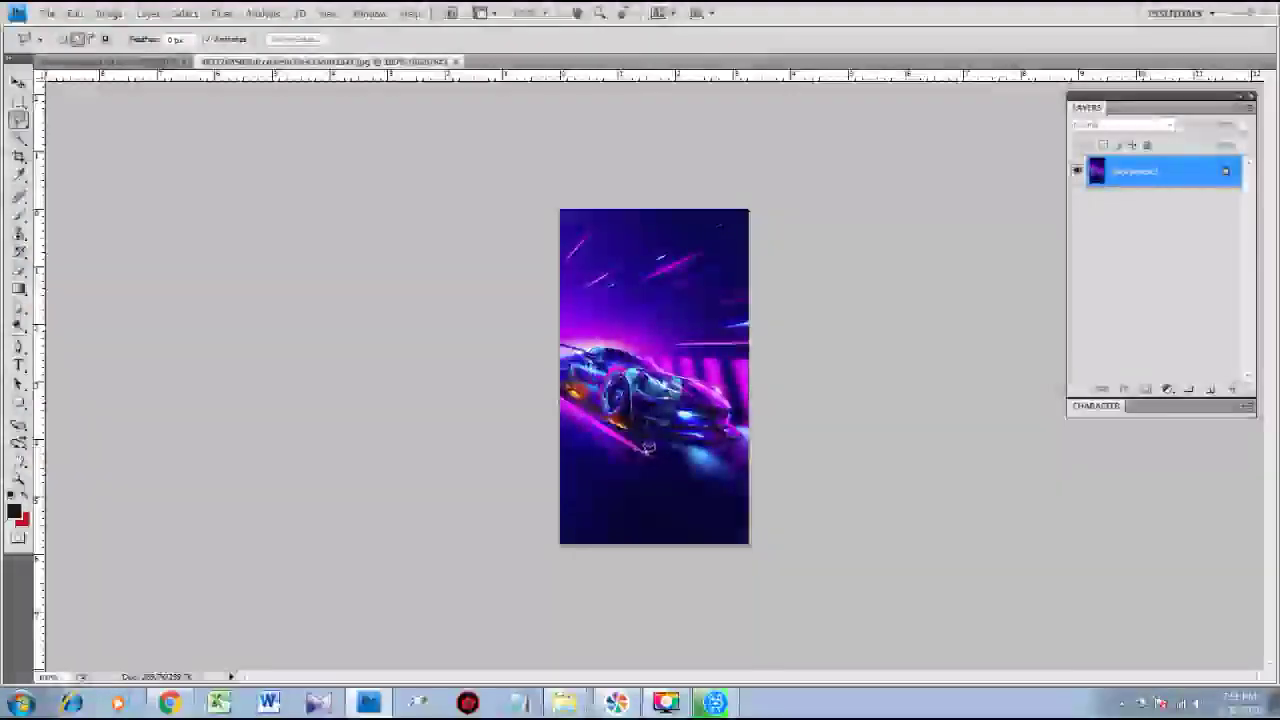
pyautogui.doubleClick(649, 454)
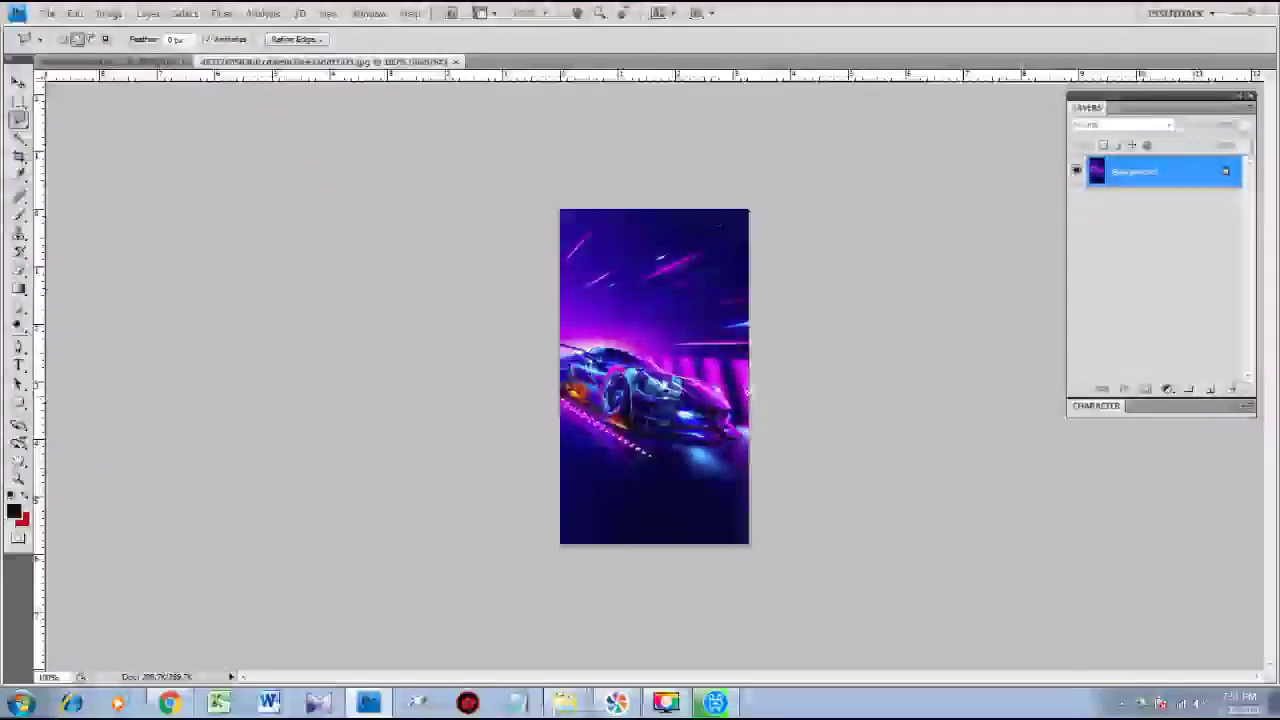
pyautogui.hotkey('ctrl', 'alt', 'd')
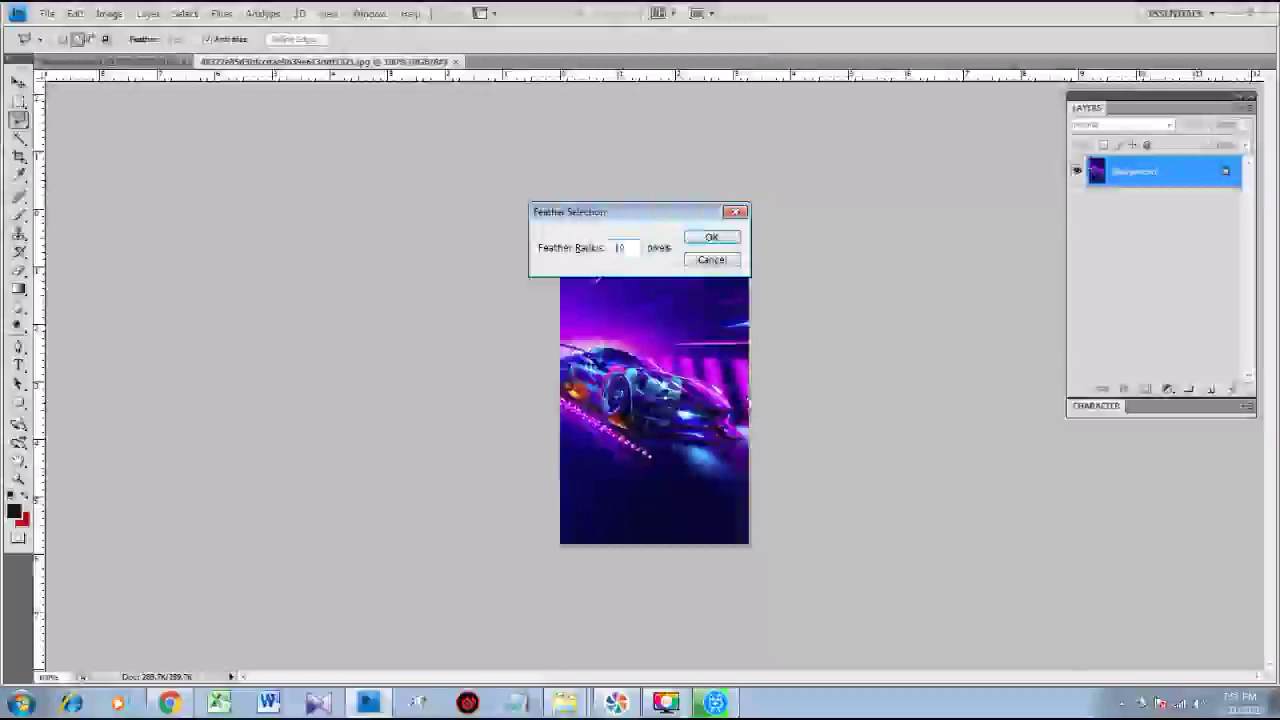
pyautogui.press('Return')
pyautogui.press('Return')
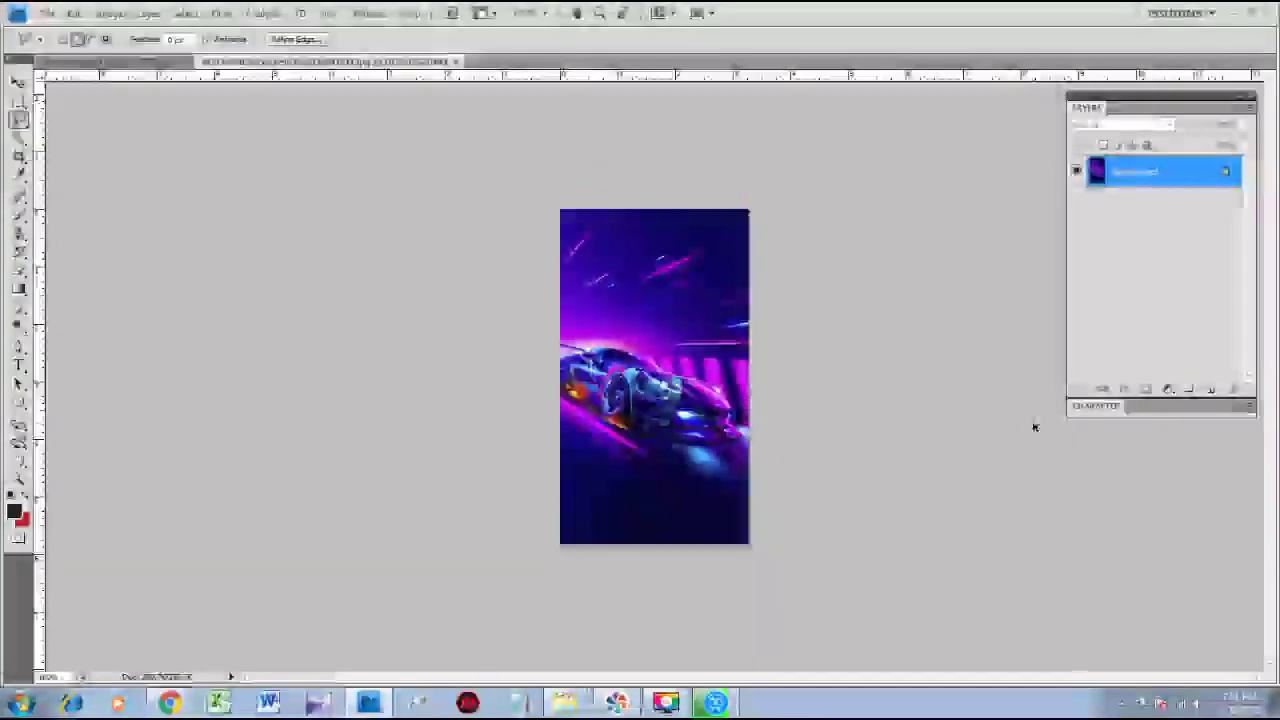
pyautogui.hotkey('ctrl', 'alt', 'd')
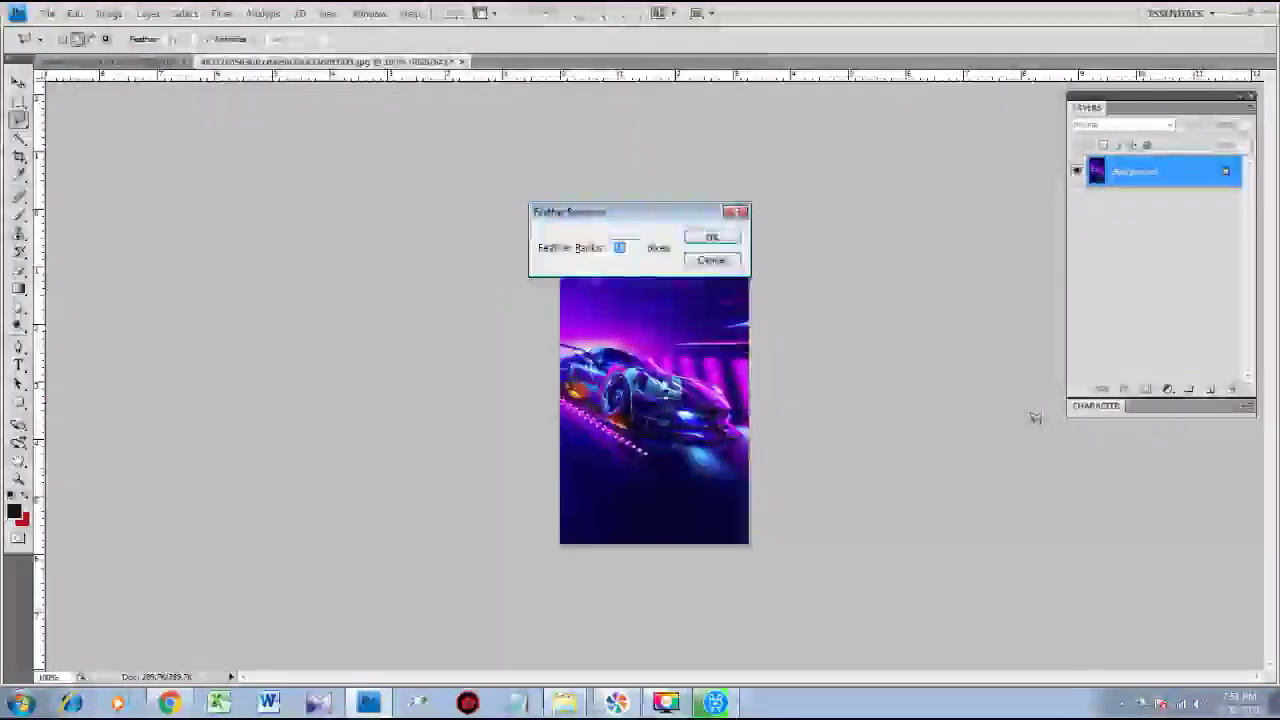
pyautogui.press('Return')
pyautogui.hotkey('ctrl', 'j')
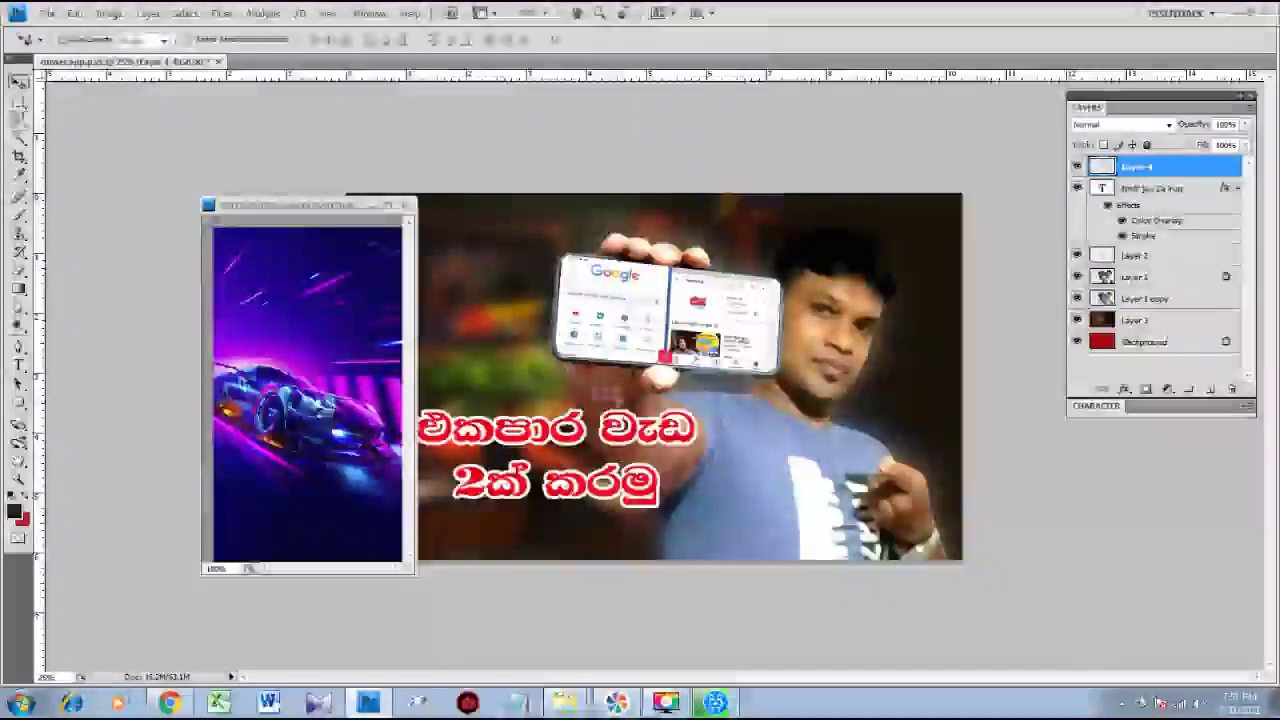
# Enlarge the pink streak in the thumbnail, place it beside the phone, and move the car image window clear of the thumbnail.
pyautogui.hotkey('ctrl', 't')
pyautogui.moveTo(618, 405); pyautogui.dragTo(690, 341)
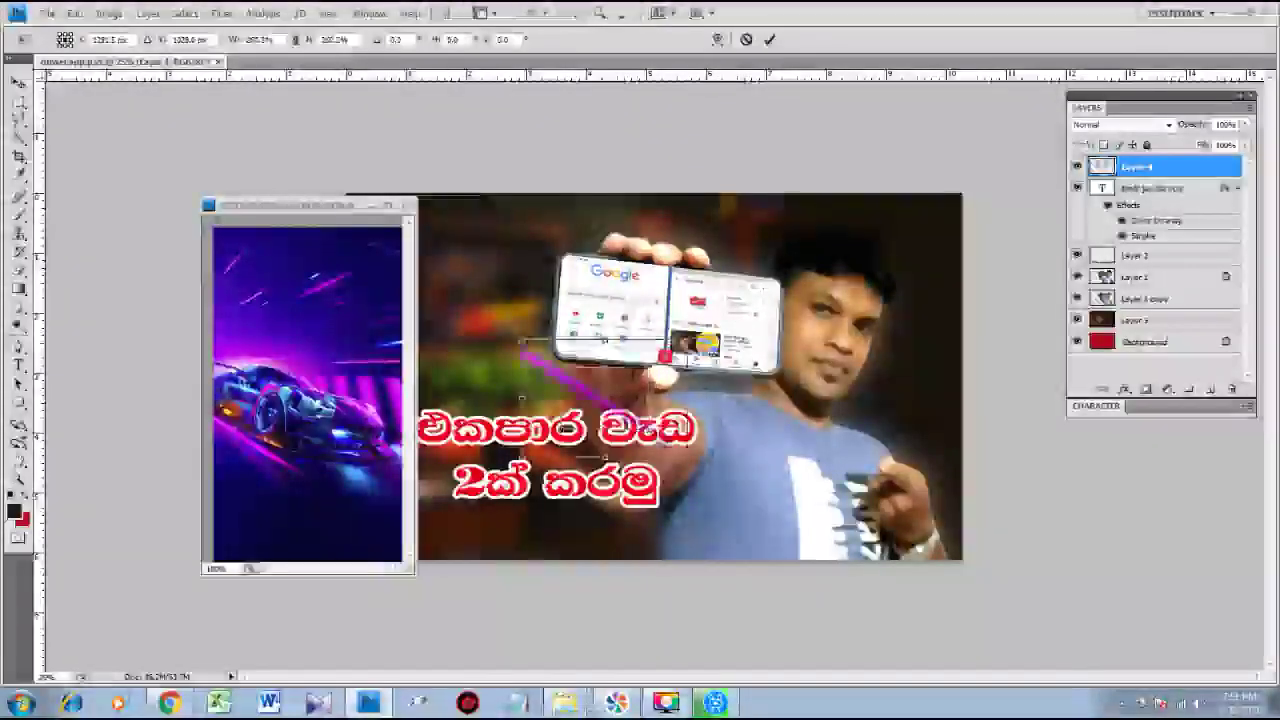
pyautogui.press('Return')
pyautogui.moveTo(568, 383); pyautogui.dragTo(464, 298)
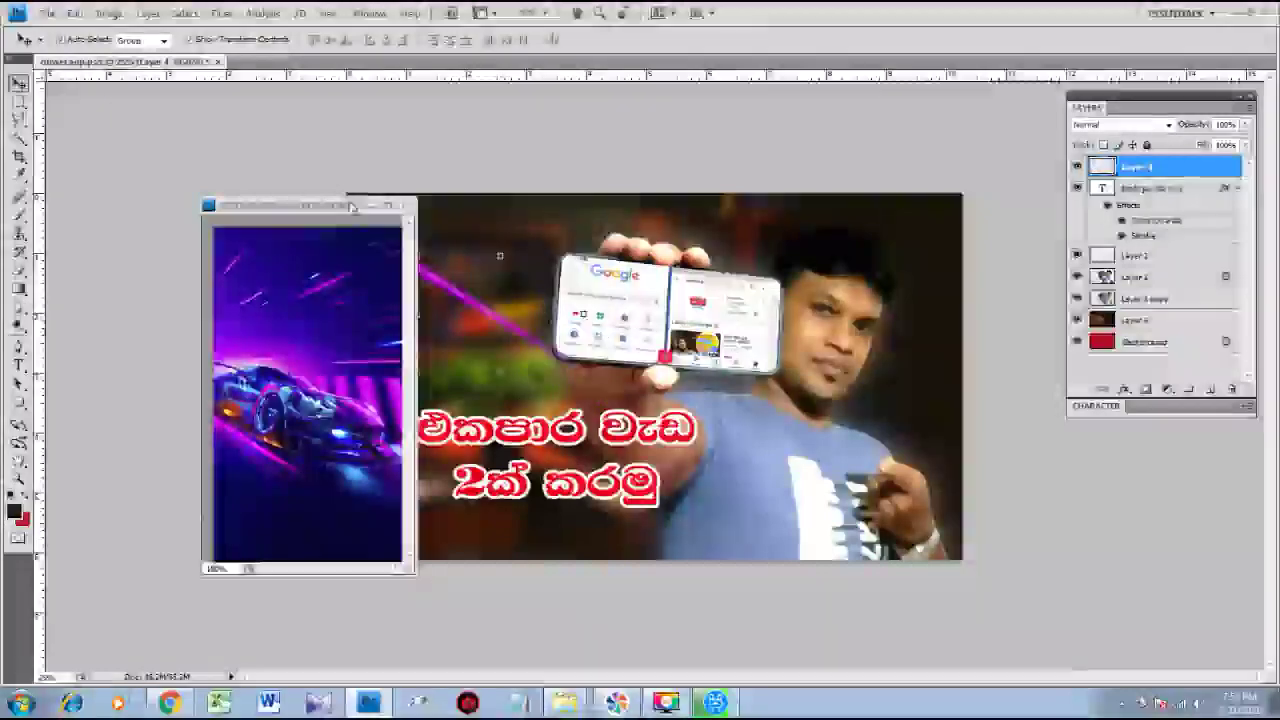
pyautogui.moveTo(351, 204); pyautogui.dragTo(237, 203)
pyautogui.click(445, 284)
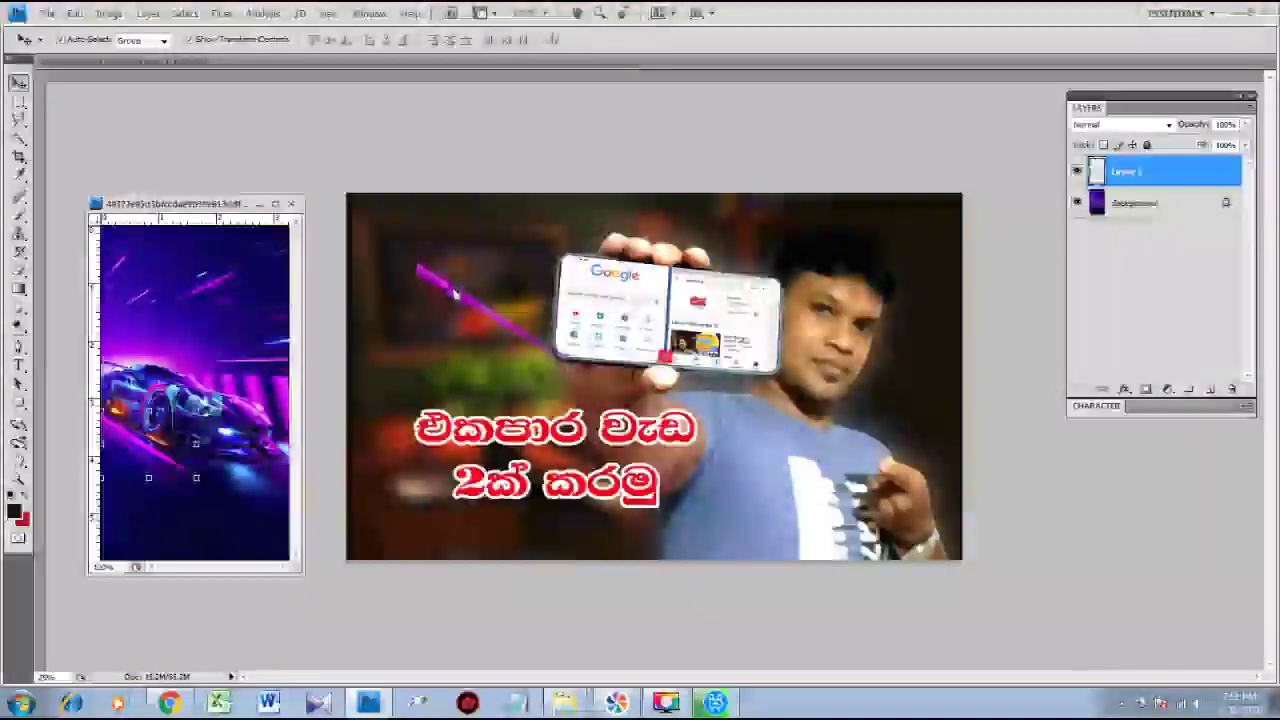
# Move the streak to the thumbnail's left edge, place its layer below the title text, and enlarge it slightly.
pyautogui.moveTo(445, 285)
pyautogui.mouseDown()
pyautogui.moveTo(380, 268)
pyautogui.moveTo(385, 400)
pyautogui.mouseUp()
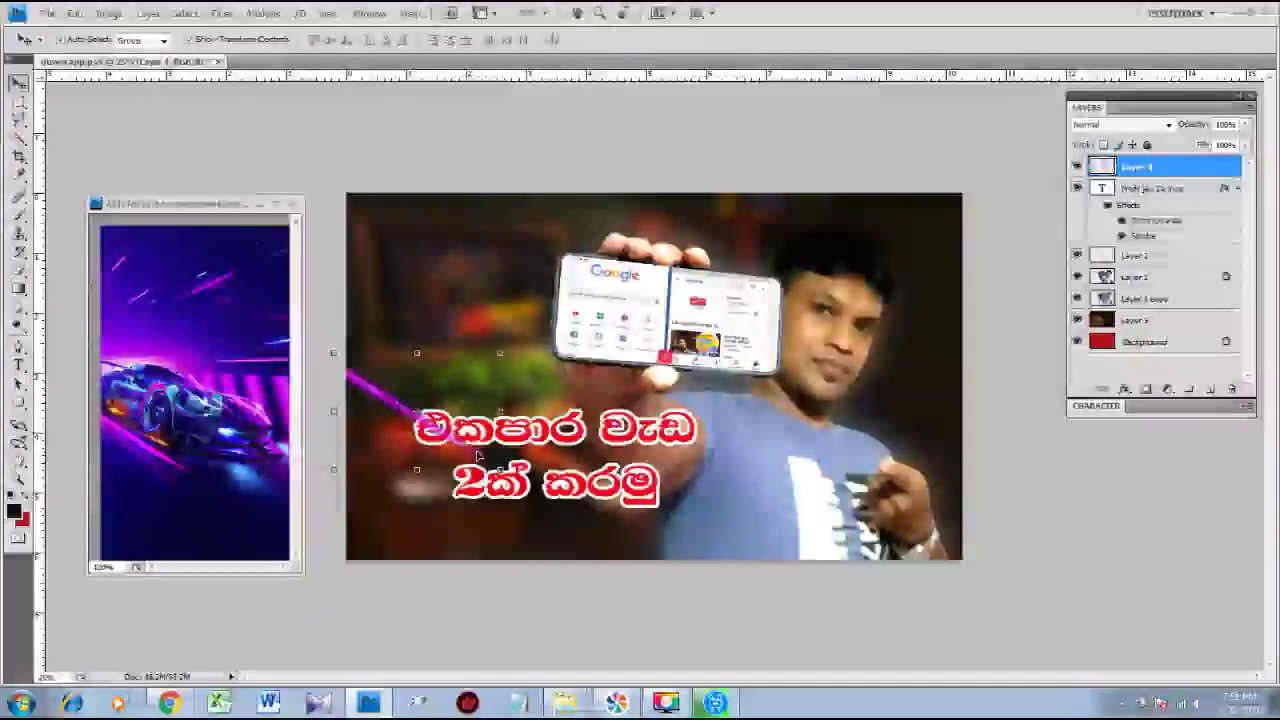
pyautogui.hotkey('ctrl', '[')
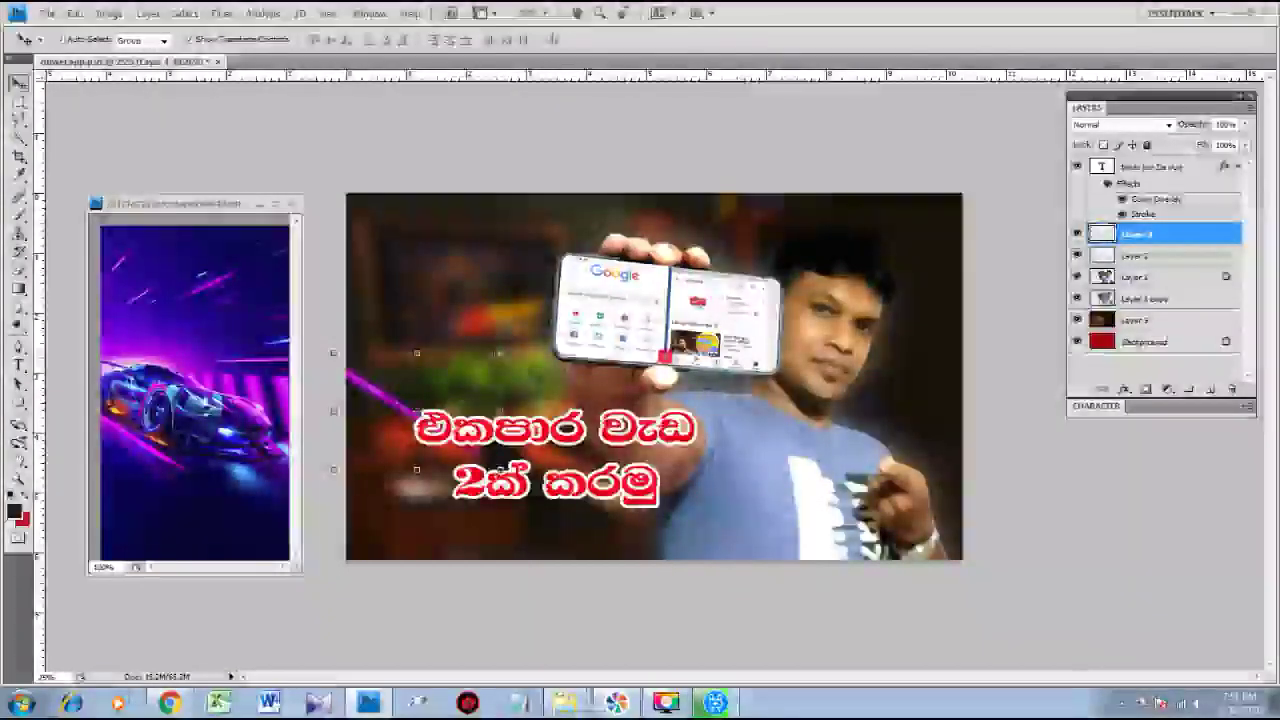
pyautogui.moveTo(500, 352); pyautogui.dragTo(552, 324)
pyautogui.press('Return')
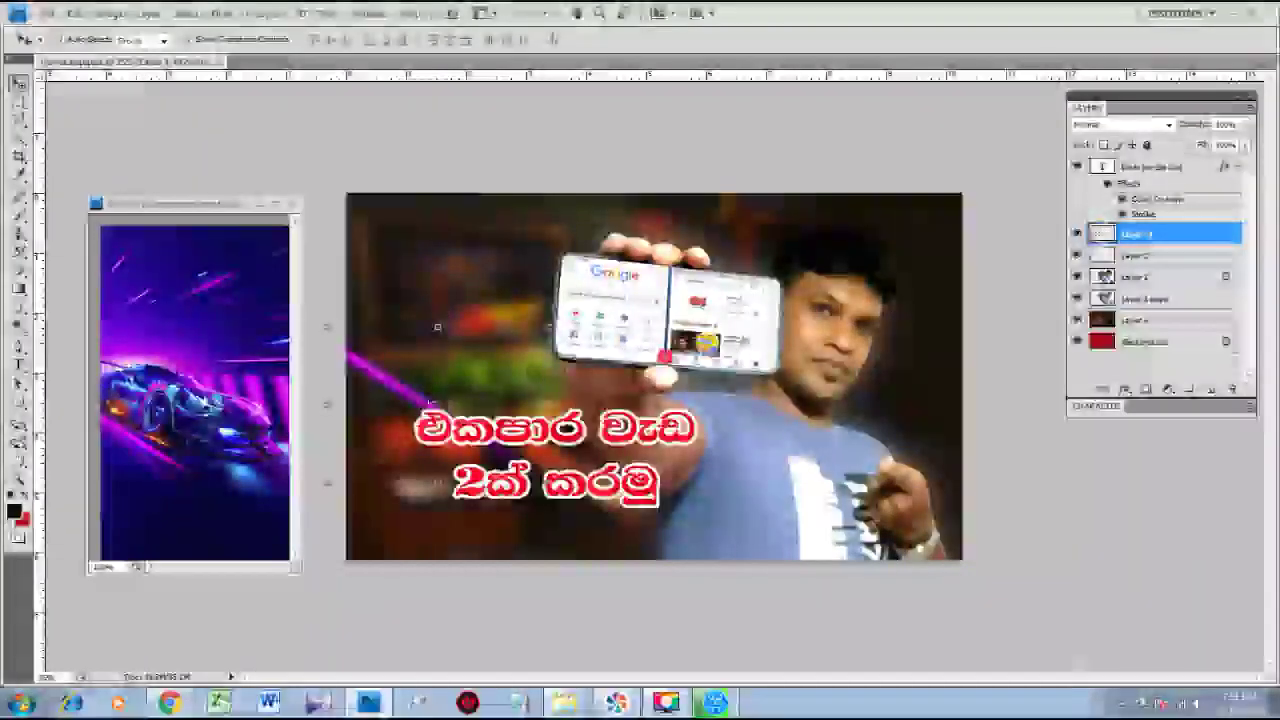
# Apply a Gaussian Blur to the streak layer, keeping it visible as a soft diagonal band.
pyautogui.click(222, 13)
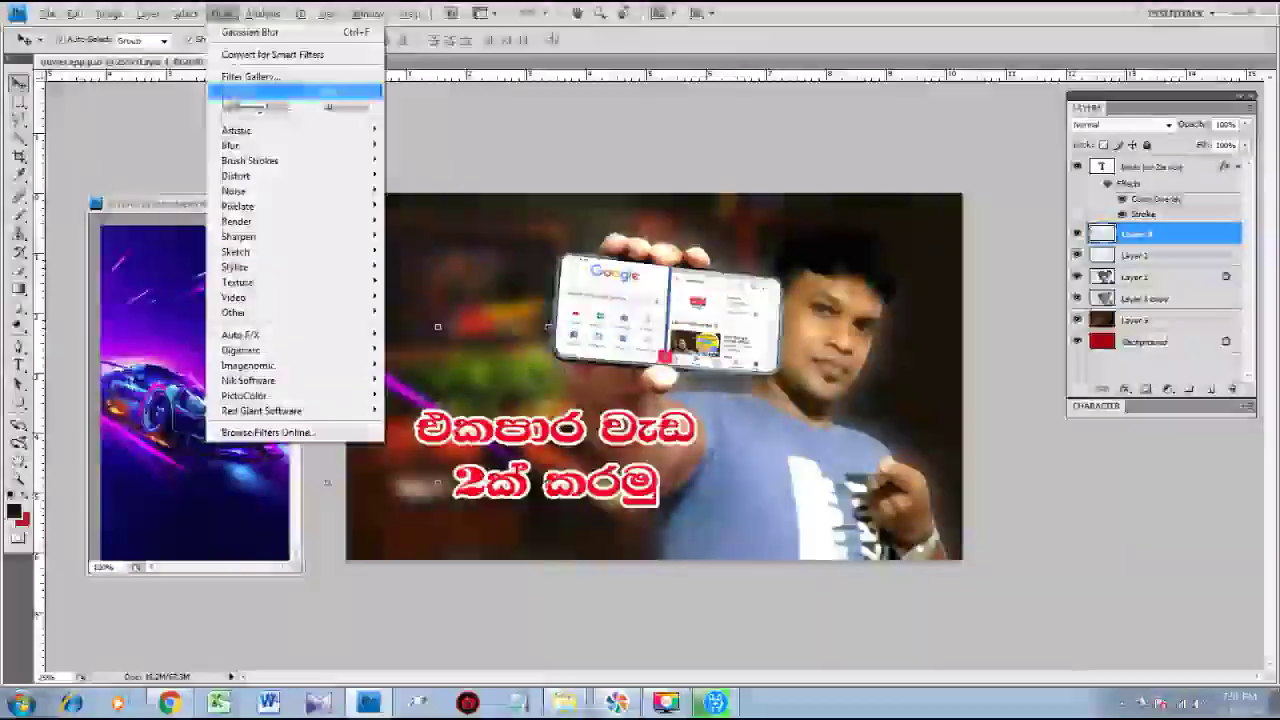
pyautogui.moveTo(300, 145)
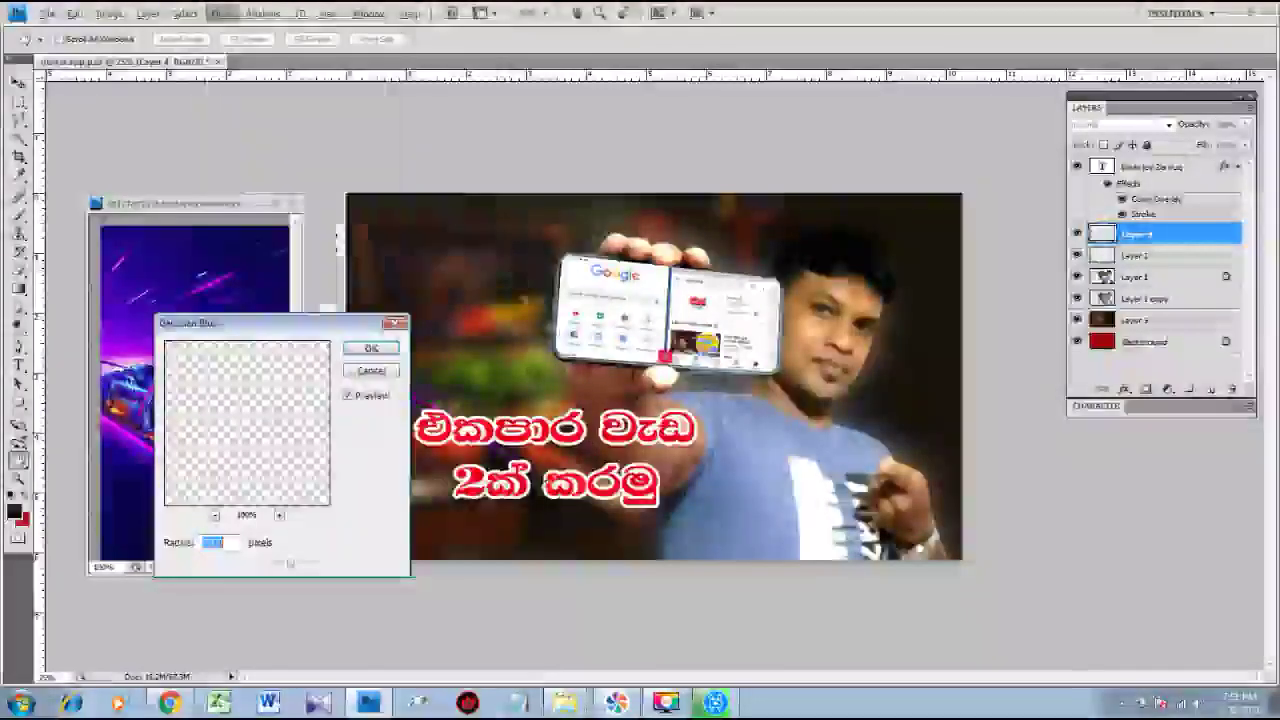
pyautogui.moveTo(250, 237); pyautogui.dragTo(796, 306)
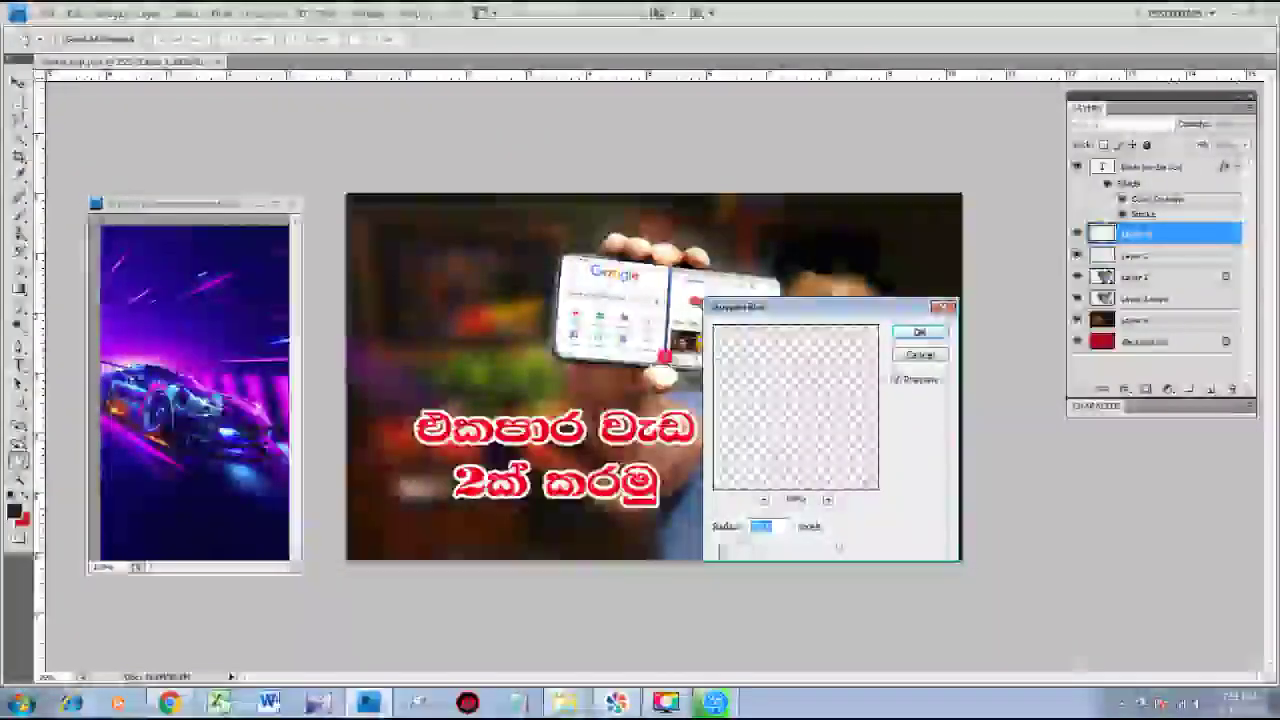
pyautogui.moveTo(720, 550)
pyautogui.mouseDown()
pyautogui.moveTo(795, 549)
pyautogui.moveTo(784, 547)
pyautogui.mouseUp()
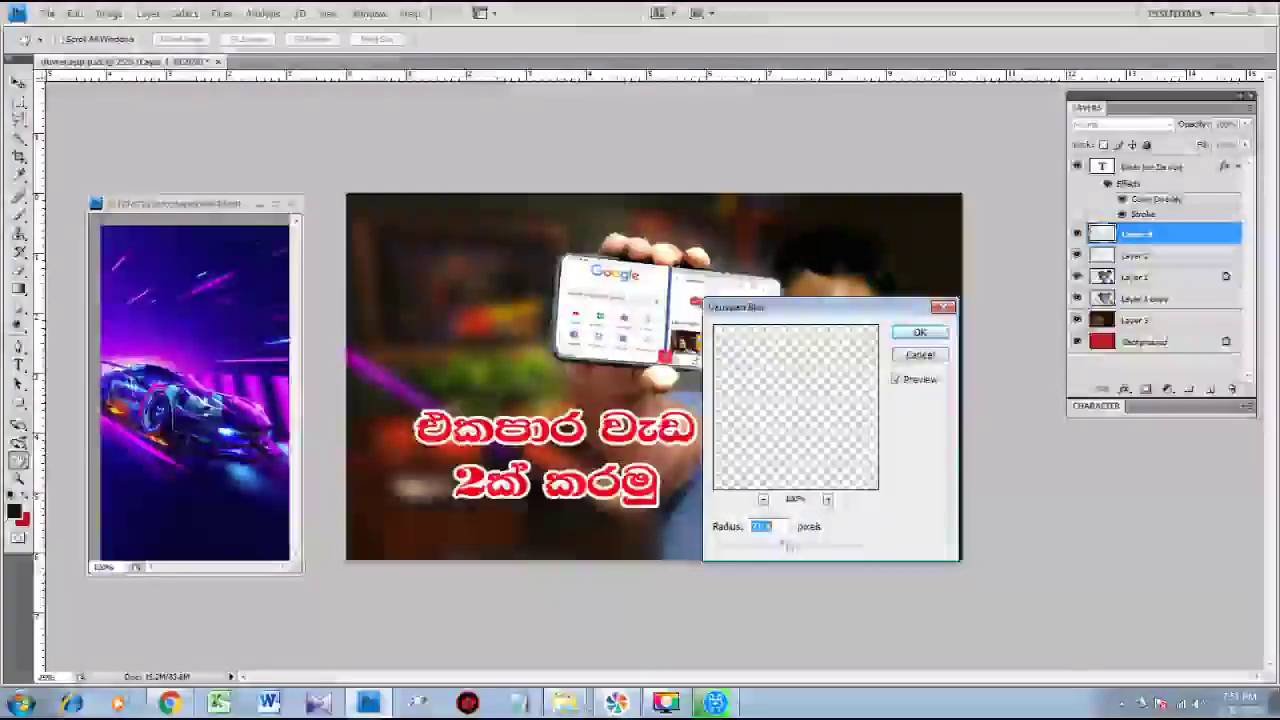
pyautogui.click(918, 333)
pyautogui.press('v')
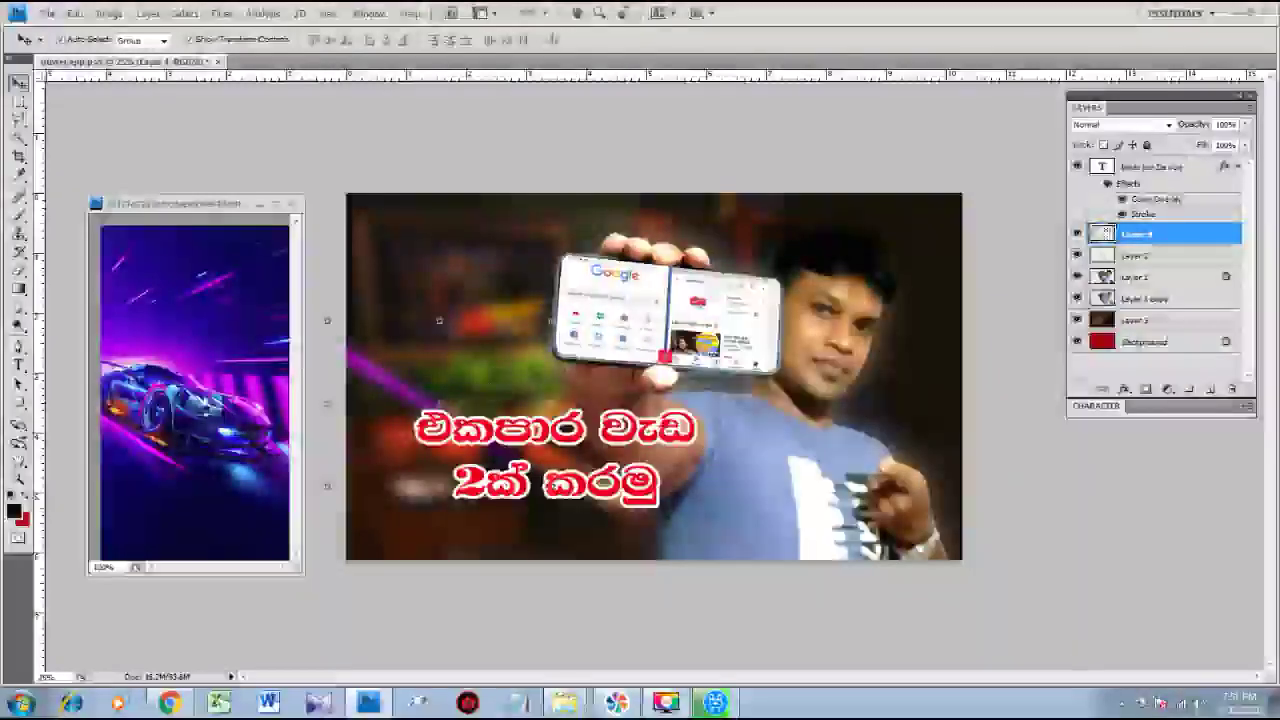
# Duplicate the streak into three parallel bands, select them all, and copy the set to the right behind the title.
pyautogui.moveTo(388, 382)
pyautogui.mouseDown()
pyautogui.moveTo(405, 366)
pyautogui.moveTo(400, 425)
pyautogui.moveTo(426, 444)
pyautogui.mouseUp()
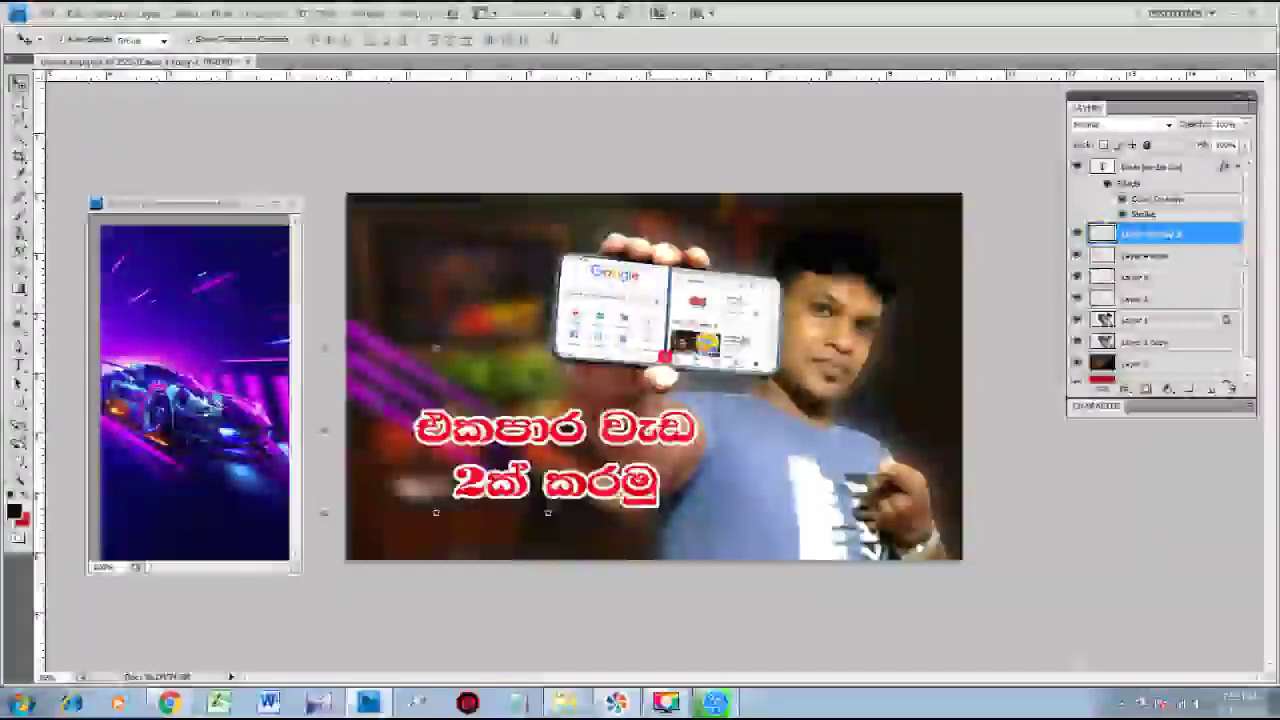
pyautogui.keyDown('shift'); pyautogui.click(390, 389); pyautogui.keyUp('shift')
pyautogui.keyDown('shift'); pyautogui.click(393, 359); pyautogui.keyUp('shift')
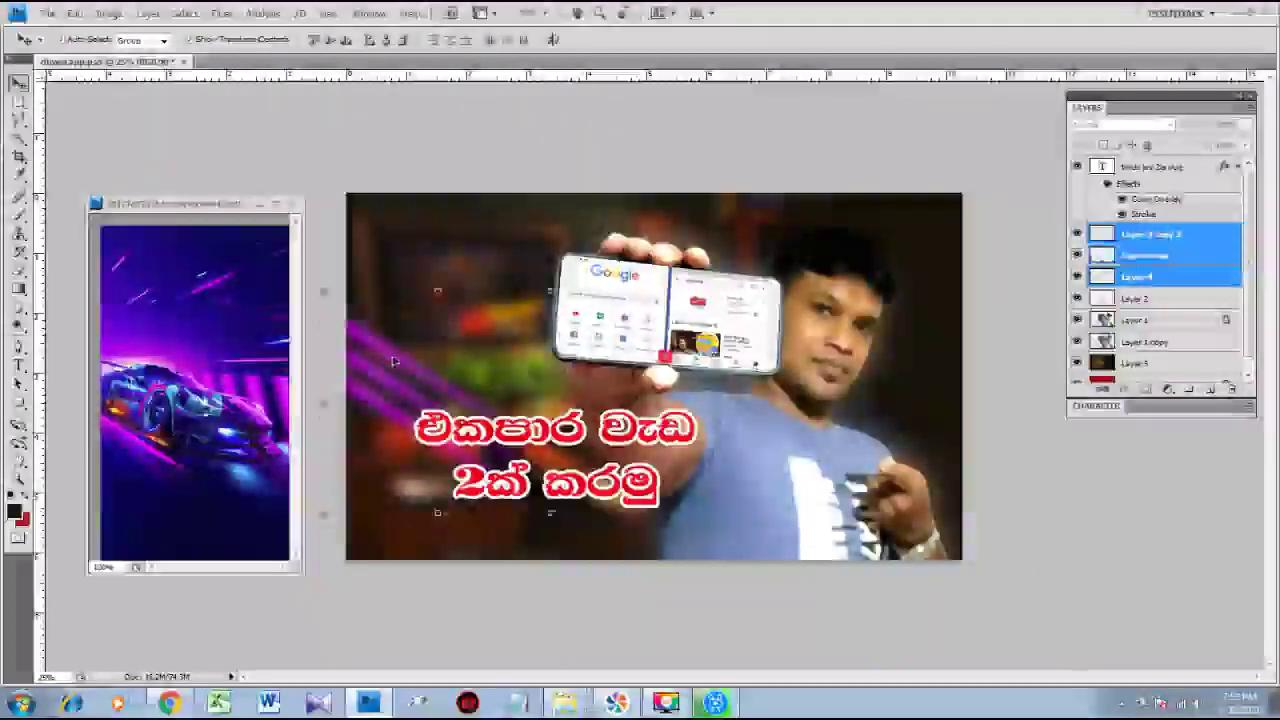
pyautogui.keyDown('alt'); pyautogui.moveTo(454, 405); pyautogui.dragTo(566, 428); pyautogui.keyUp('alt')
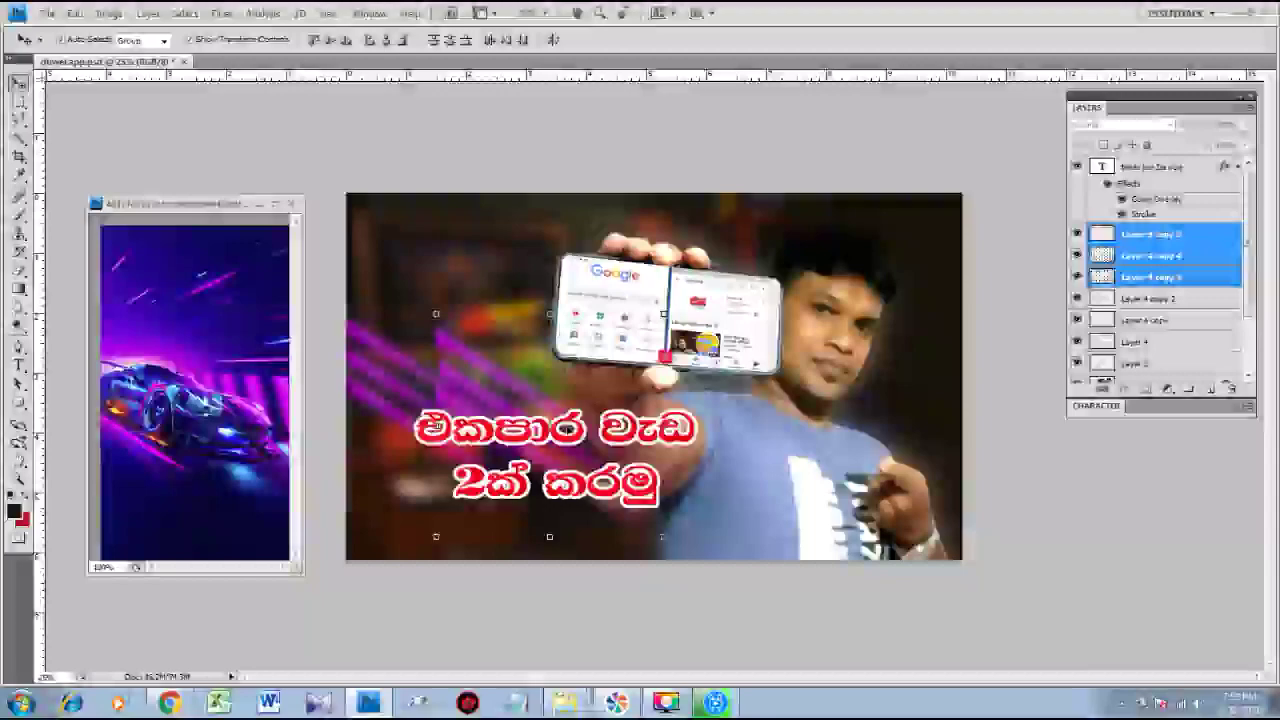
# Merge the copied streaks into one layer, rotate it about 175°, and move it to the image's bottom edge below the title.
pyautogui.hotkey('ctrl', 'e')
pyautogui.moveTo(668, 312); pyautogui.dragTo(655, 297)
pyautogui.moveTo(426, 326)
pyautogui.mouseDown()
pyautogui.moveTo(393, 436)
pyautogui.moveTo(436, 543)
pyautogui.mouseUp()
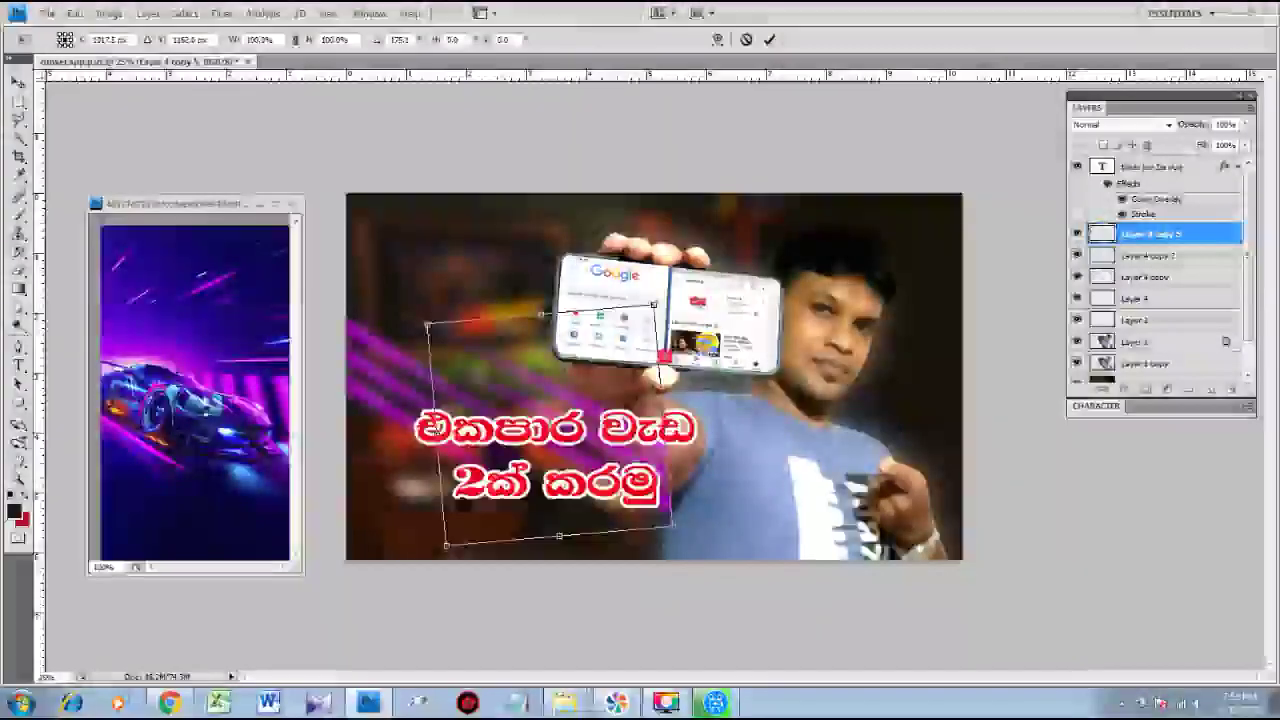
pyautogui.moveTo(628, 474)
pyautogui.mouseDown()
pyautogui.moveTo(680, 559)
pyautogui.moveTo(623, 569)
pyautogui.mouseUp()
pyautogui.press('Return')
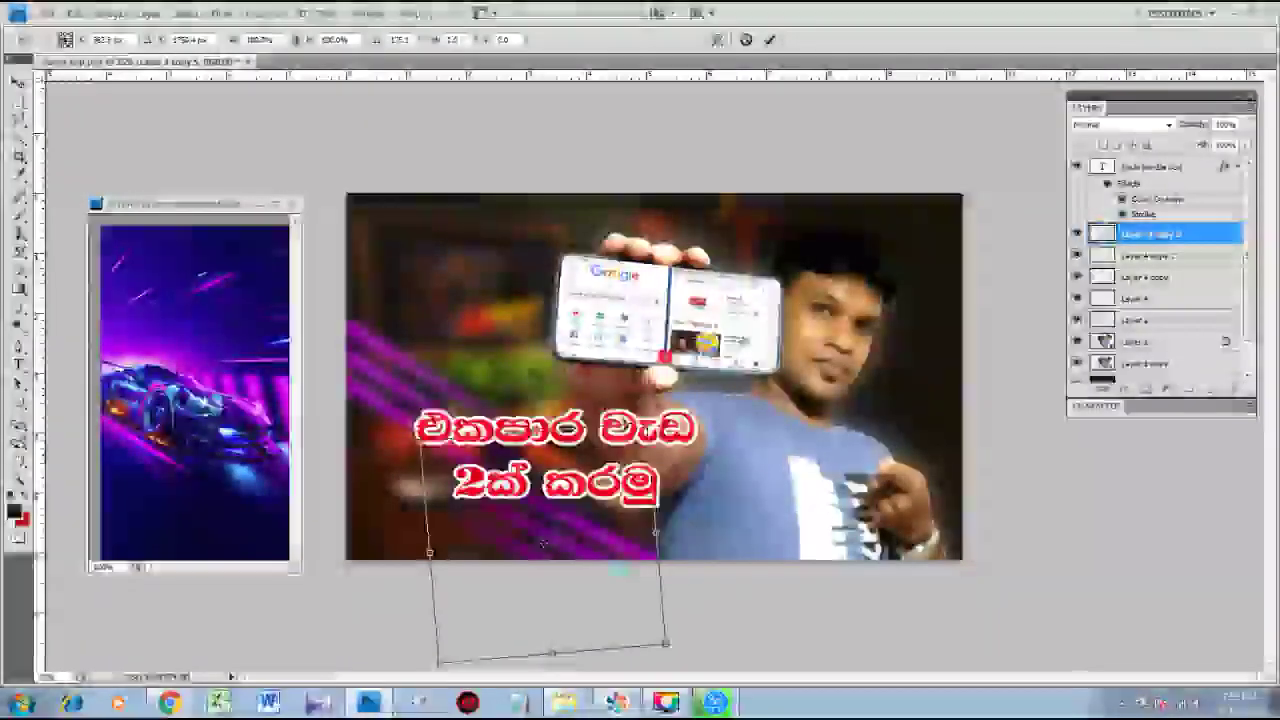
# Recolour the rotated streak layer at the image's bottom edge from pink to blue with a Hue/Saturation hue shift.
pyautogui.press('Return')
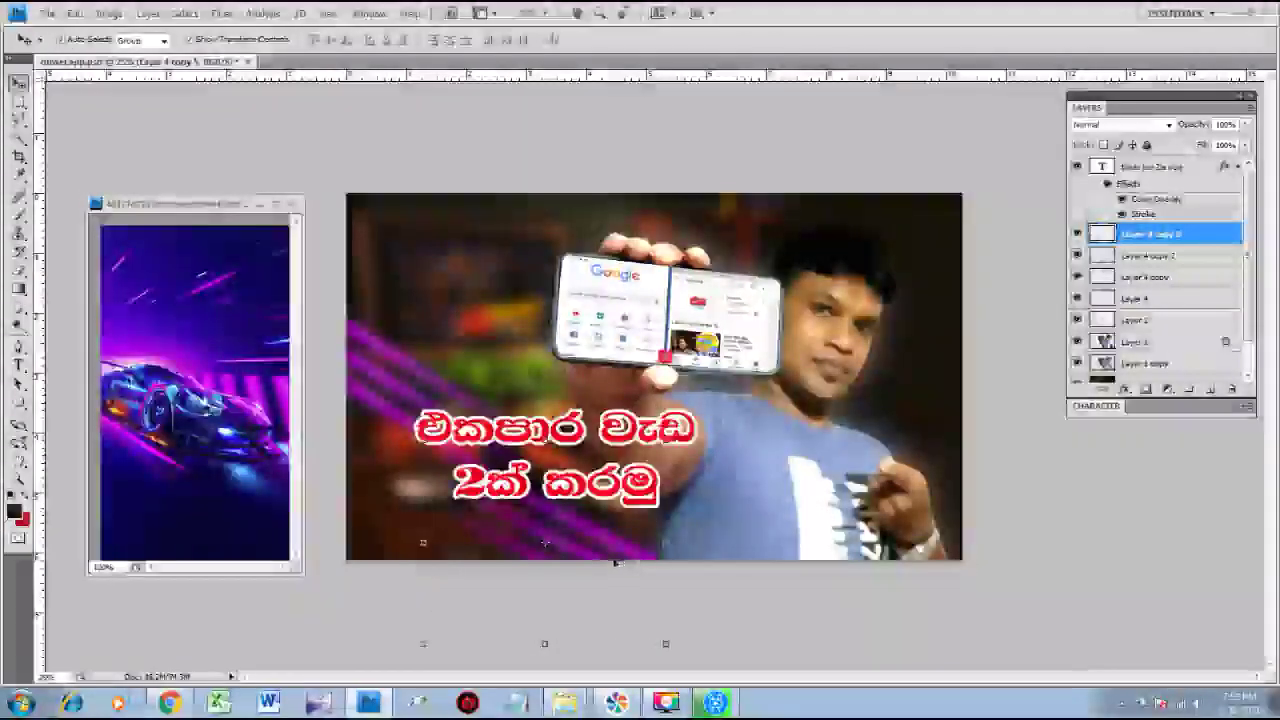
pyautogui.hotkey('ctrl', 'u')
pyautogui.moveTo(479, 262); pyautogui.dragTo(916, 143)
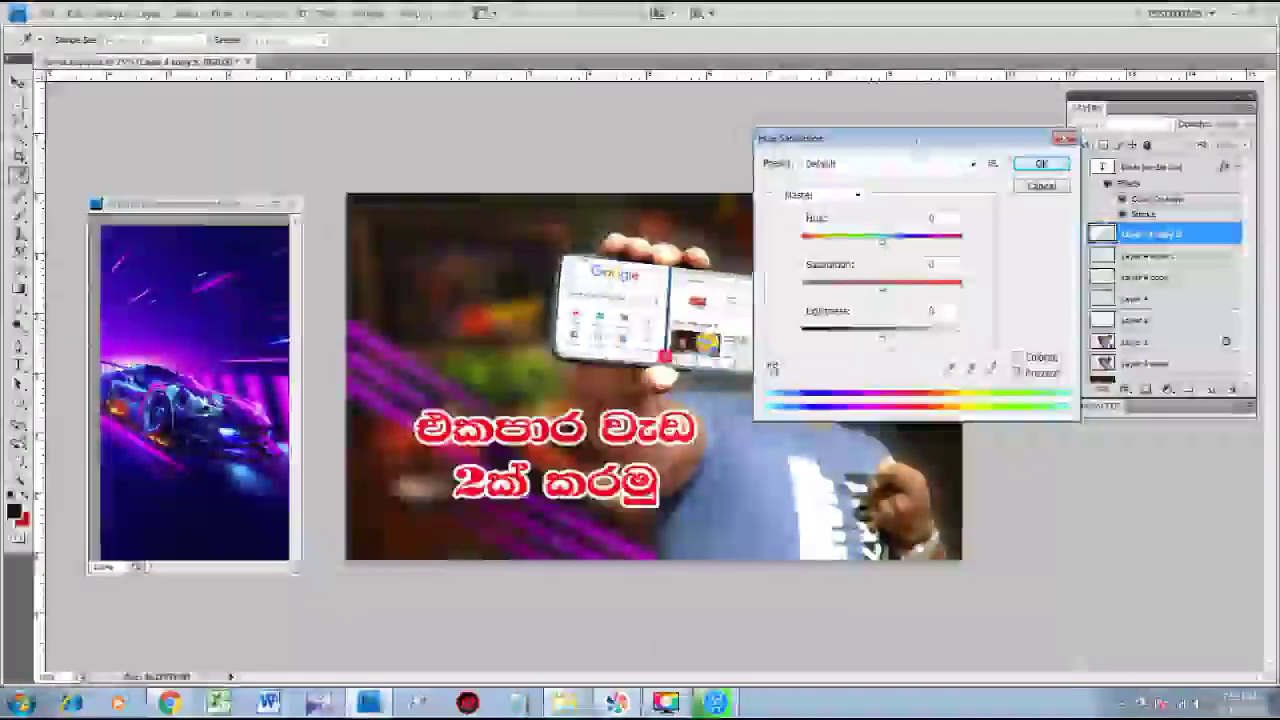
pyautogui.moveTo(881, 243); pyautogui.dragTo(838, 249)
pyautogui.press('Return')
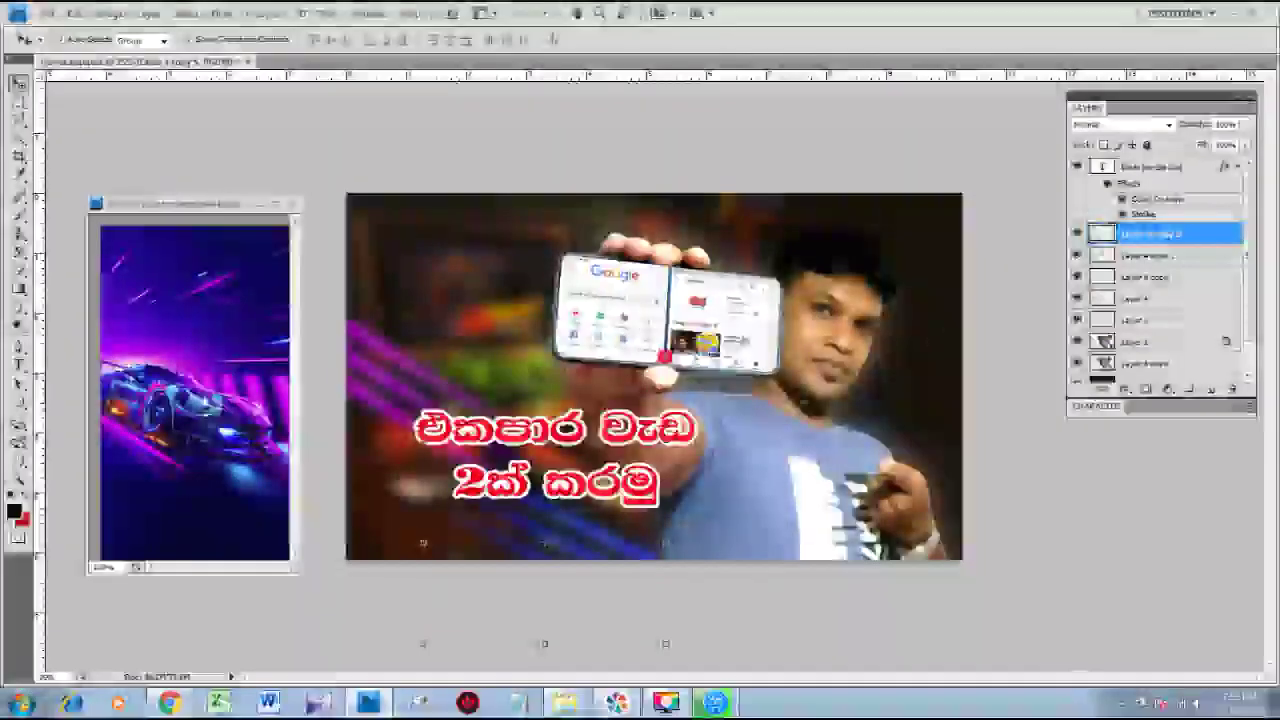
# Merge the blue streak layer with the two copied pink streak layers directly below it.
pyautogui.moveTo(374, 349); pyautogui.dragTo(415, 311)
pyautogui.hotkey('ctrl', 'z')
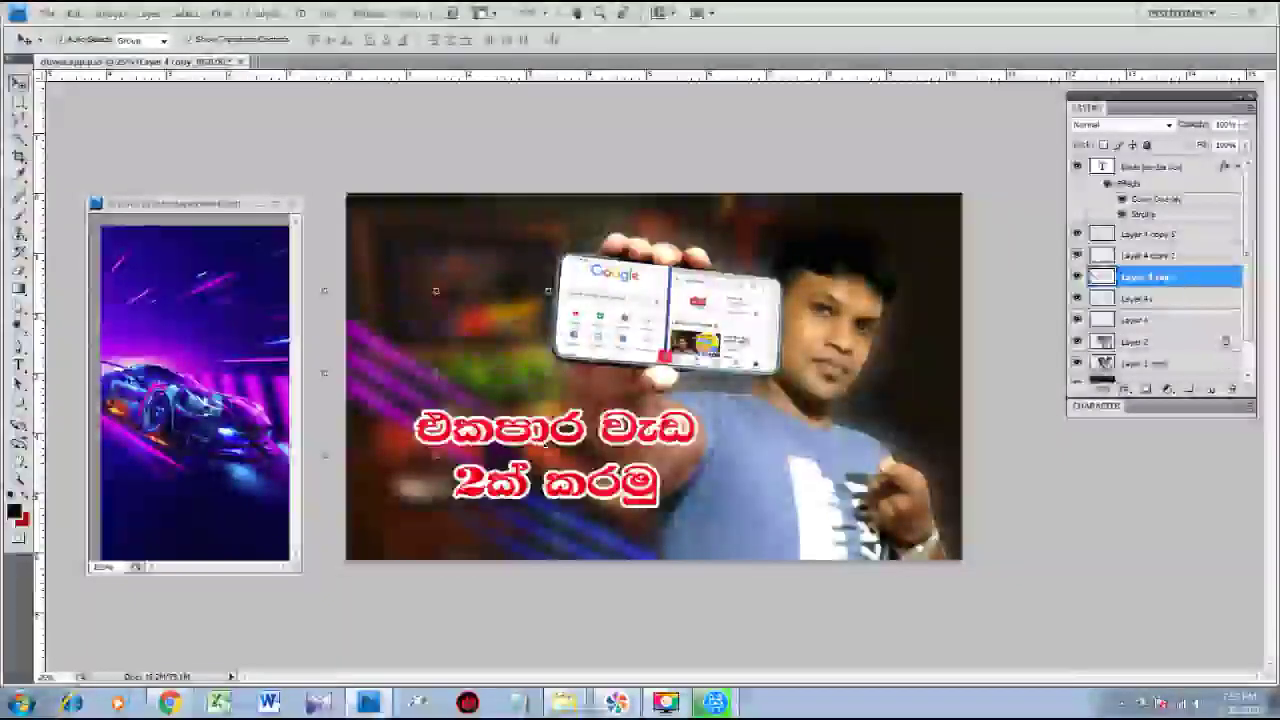
pyautogui.keyDown('ctrl'); pyautogui.click(1147, 255); pyautogui.keyUp('ctrl')
pyautogui.keyDown('ctrl'); pyautogui.click(1157, 234); pyautogui.keyUp('ctrl')
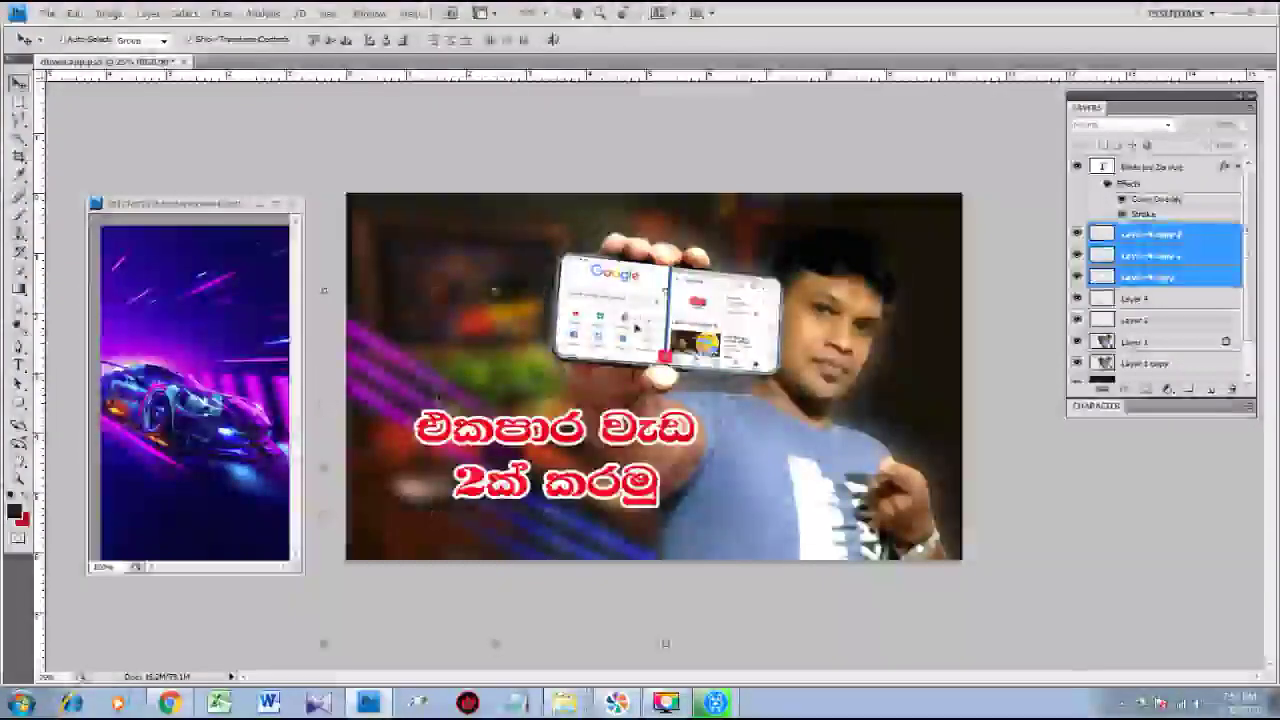
pyautogui.hotkey('ctrl', 'e')
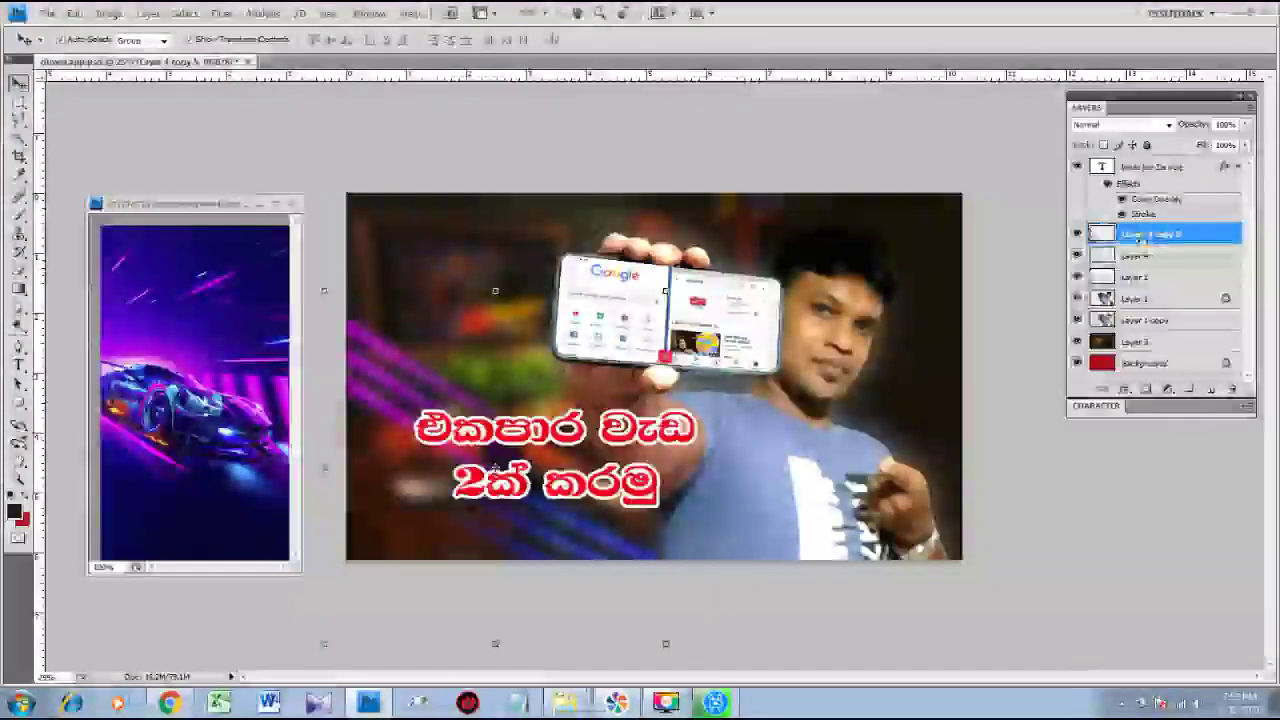
# Try rotating a duplicate of the merged streak layer by about 44°, and delete the duplicate.
pyautogui.hotkey('ctrl', 'j')
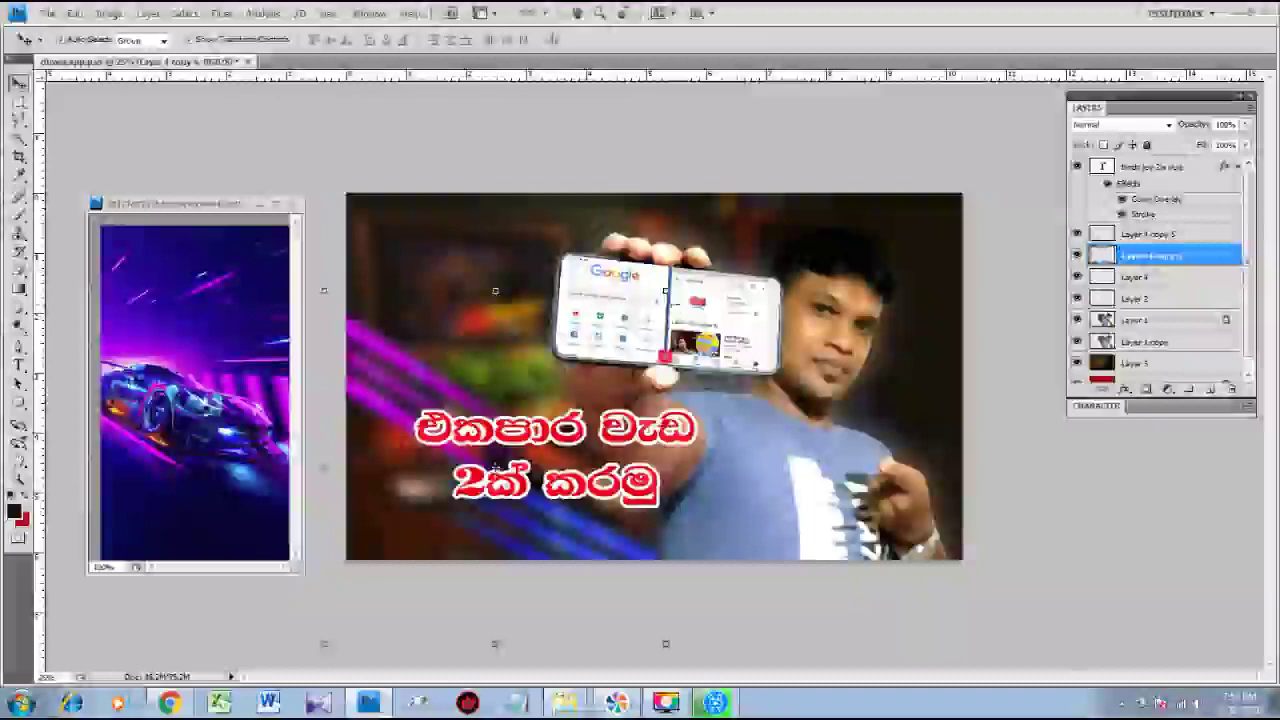
pyautogui.hotkey('ctrl', 't')
pyautogui.moveTo(700, 358)
pyautogui.mouseDown()
pyautogui.moveTo(617, 326)
pyautogui.moveTo(598, 135)
pyautogui.mouseUp()
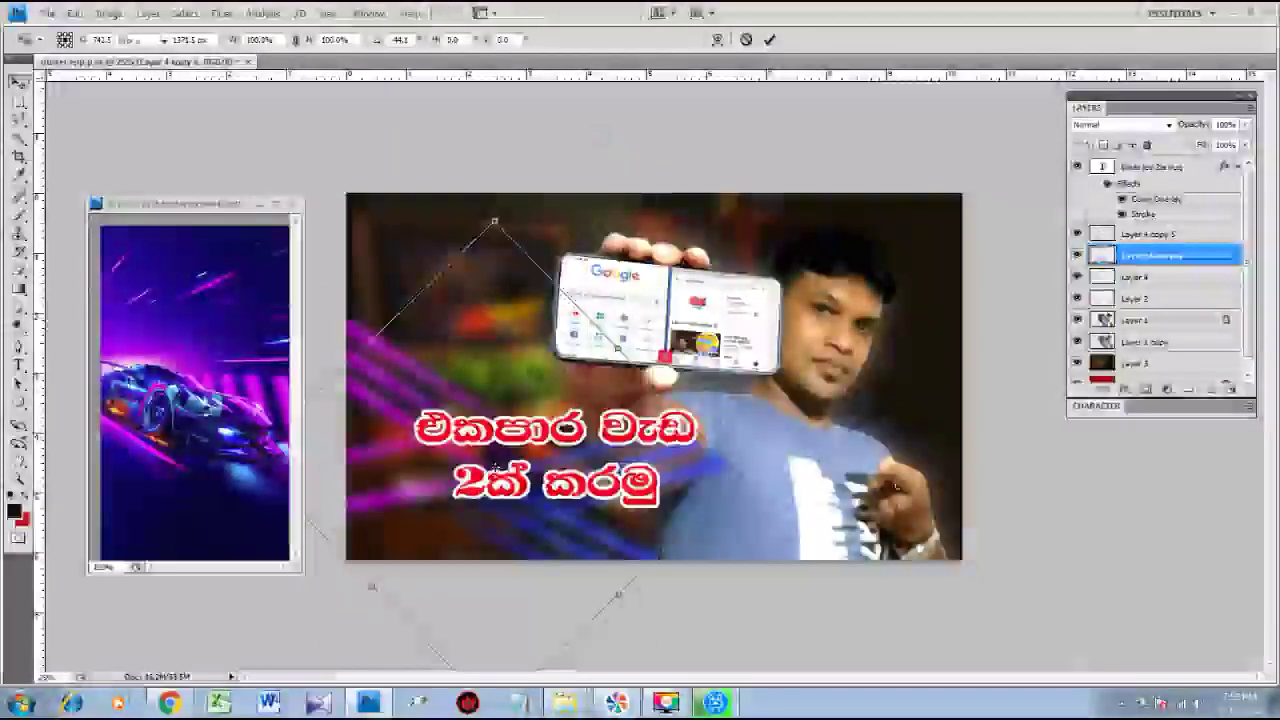
pyautogui.press('Return')
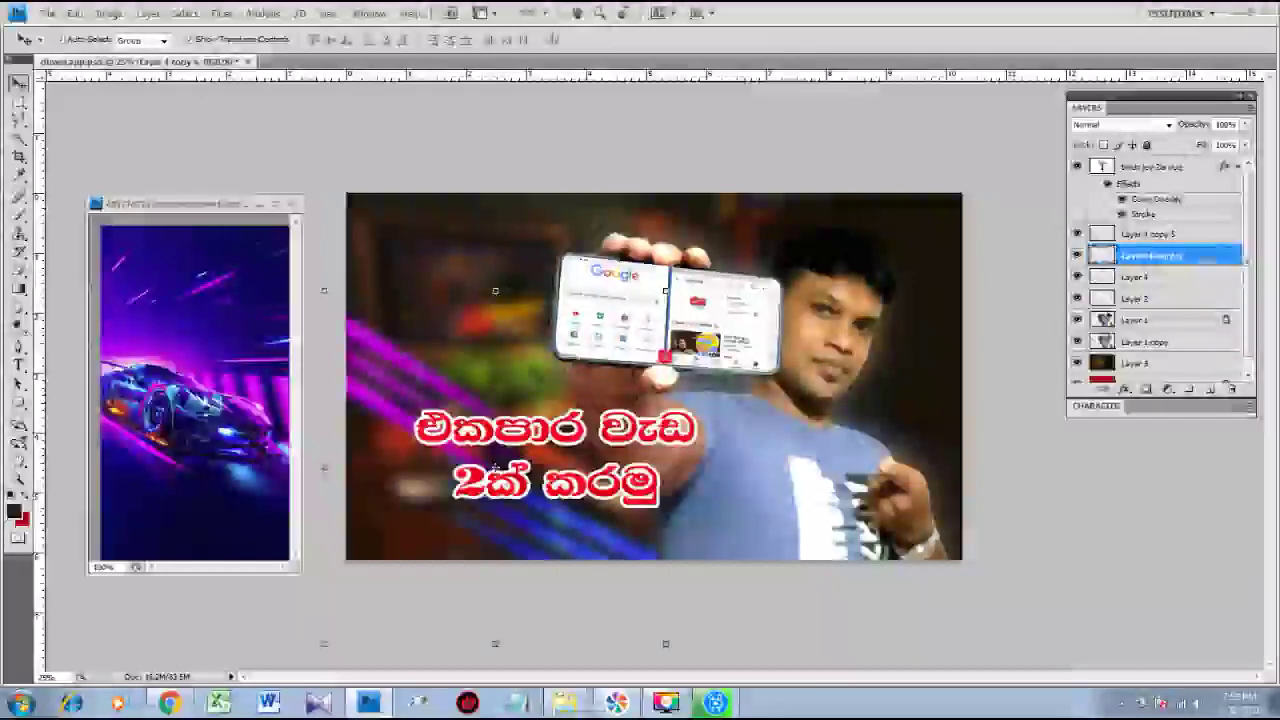
pyautogui.click(1150, 234)
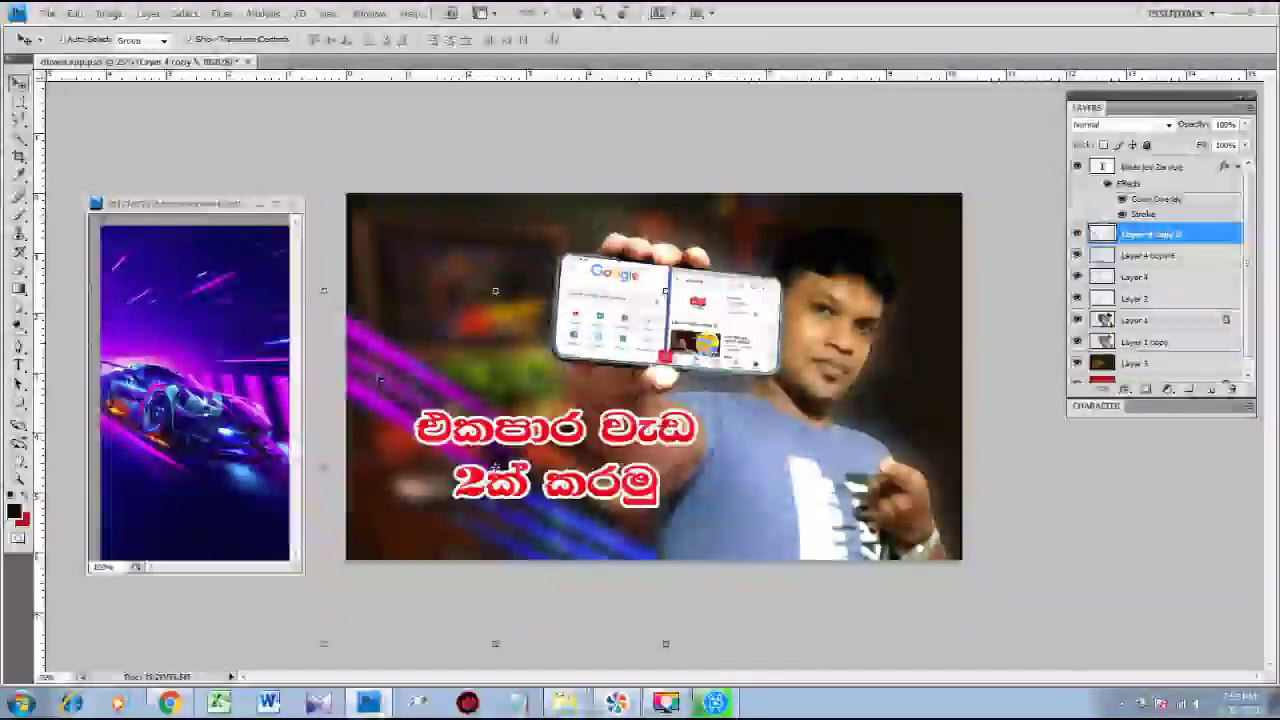
pyautogui.click(1152, 260)
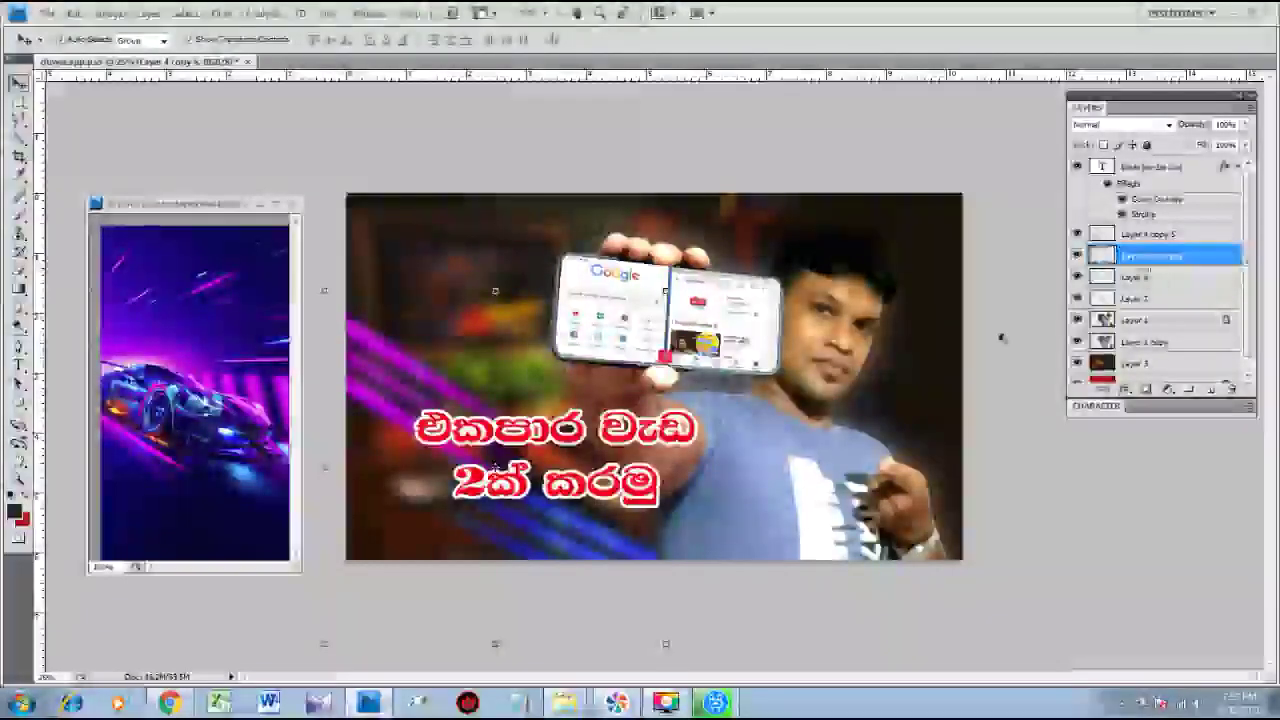
pyautogui.press('Delete')
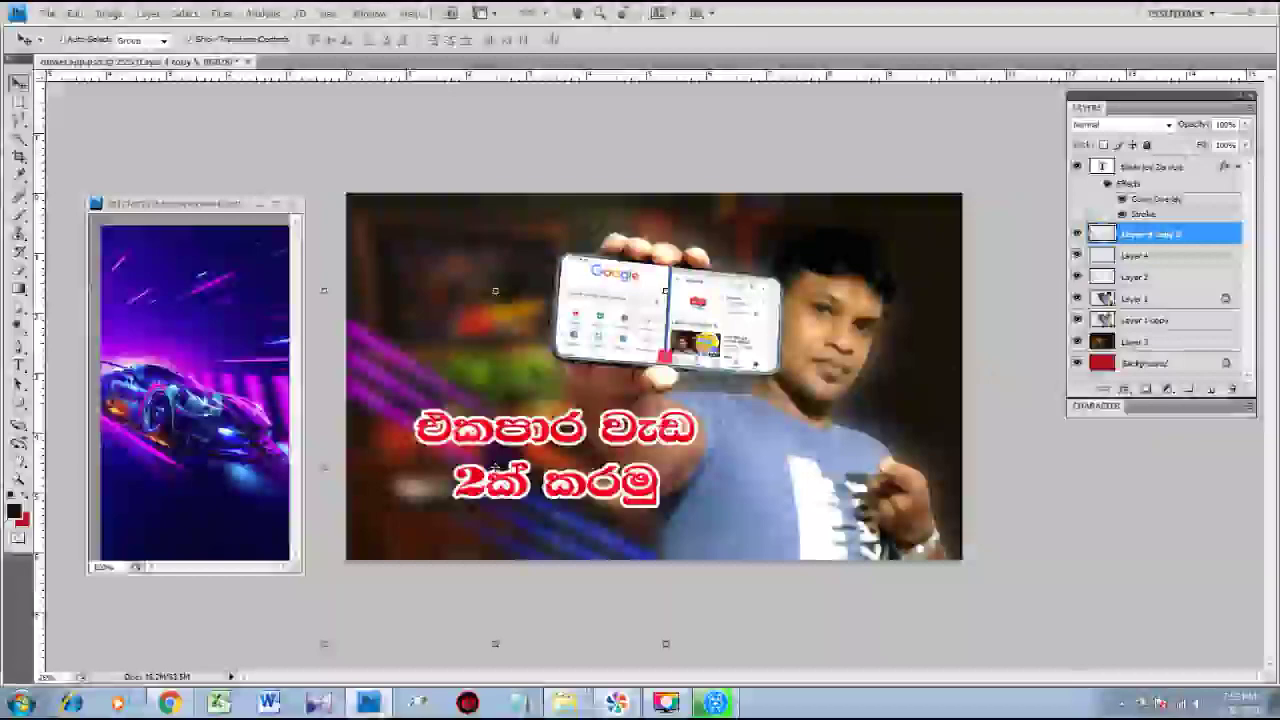
# Merge the combined streak layer down into Layer 4, keeping the diagonal band in place behind the title.
pyautogui.click(403, 217)
pyautogui.click(369, 399)
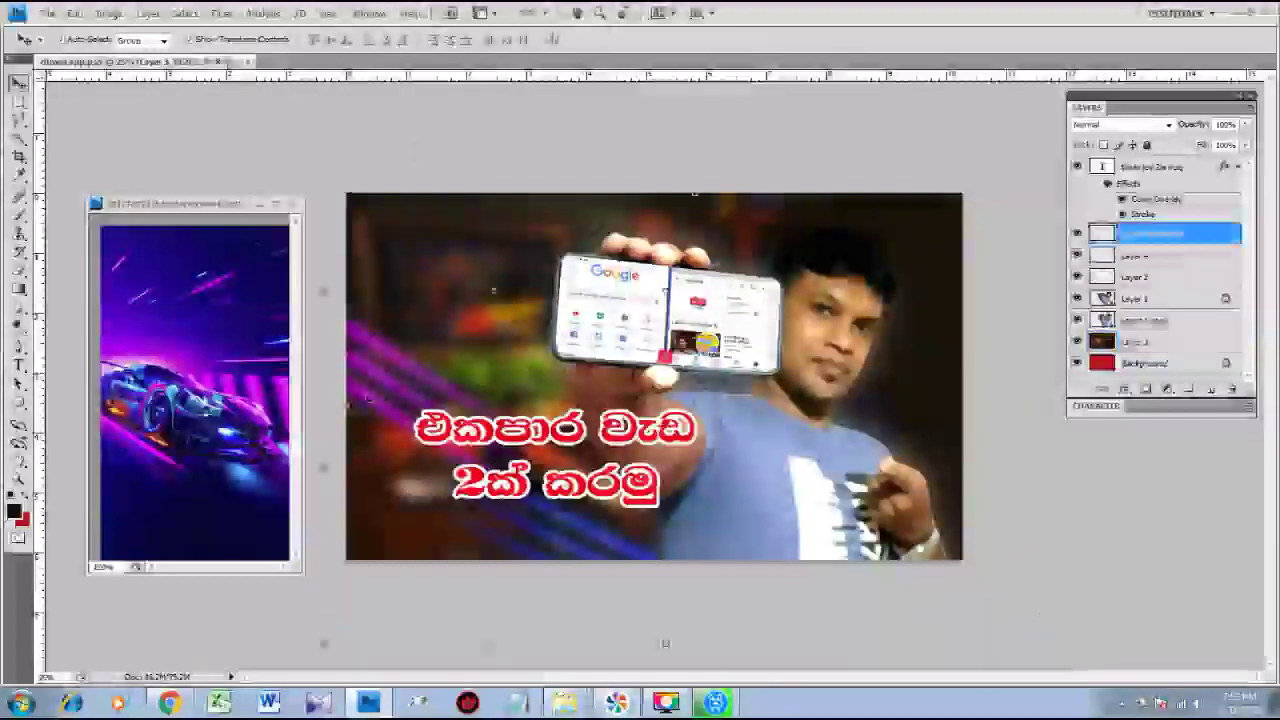
pyautogui.click(1141, 258)
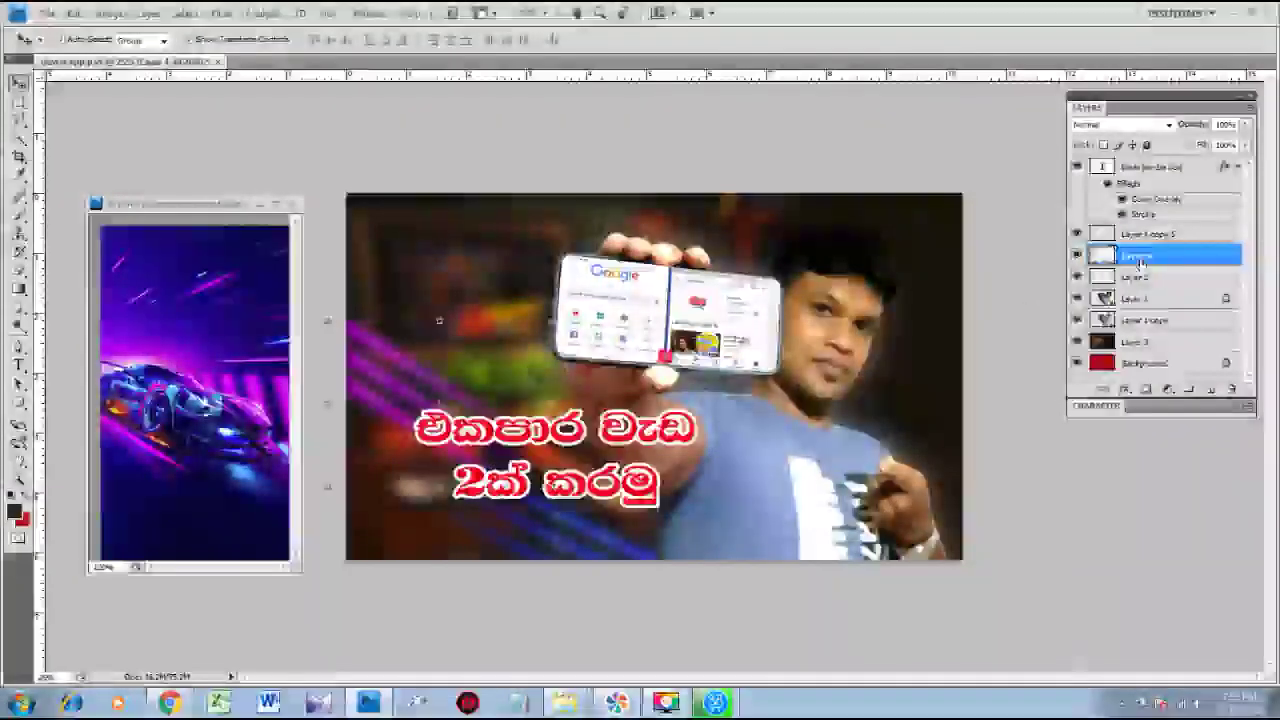
pyautogui.keyDown('shift'); pyautogui.click(1150, 233); pyautogui.keyUp('shift')
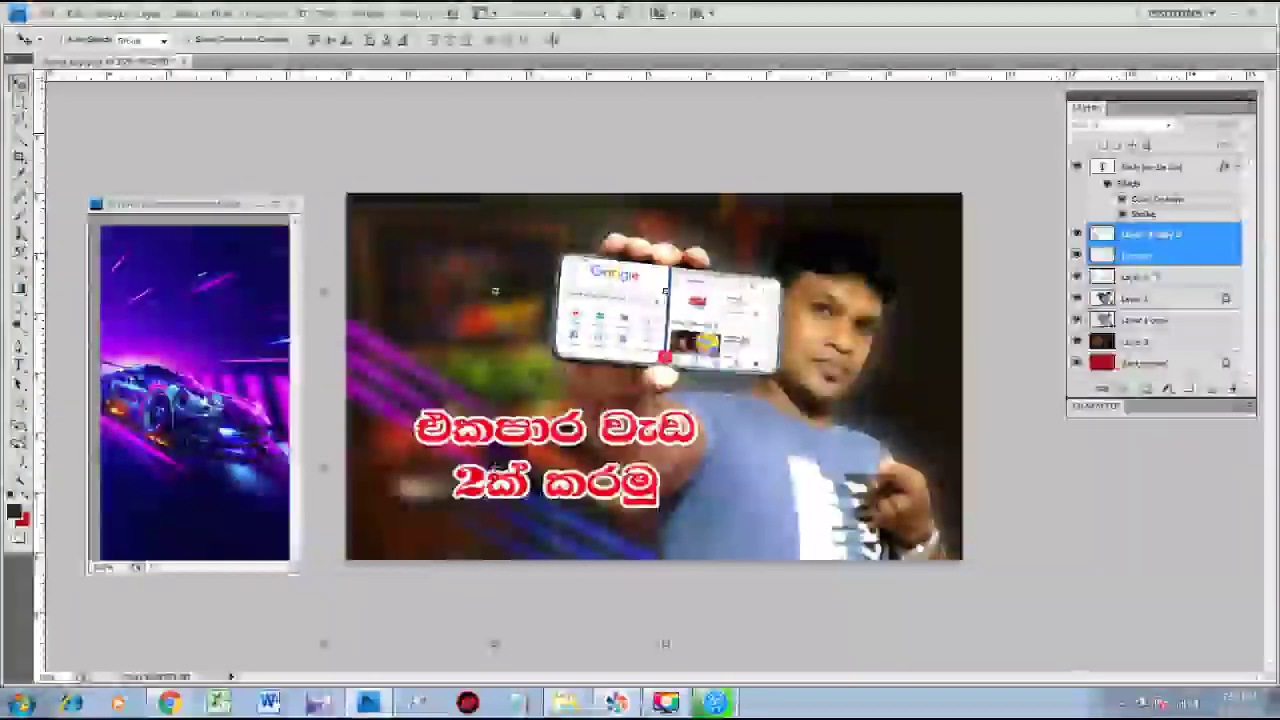
pyautogui.keyDown('shift'); pyautogui.click(1151, 281); pyautogui.keyUp('shift')
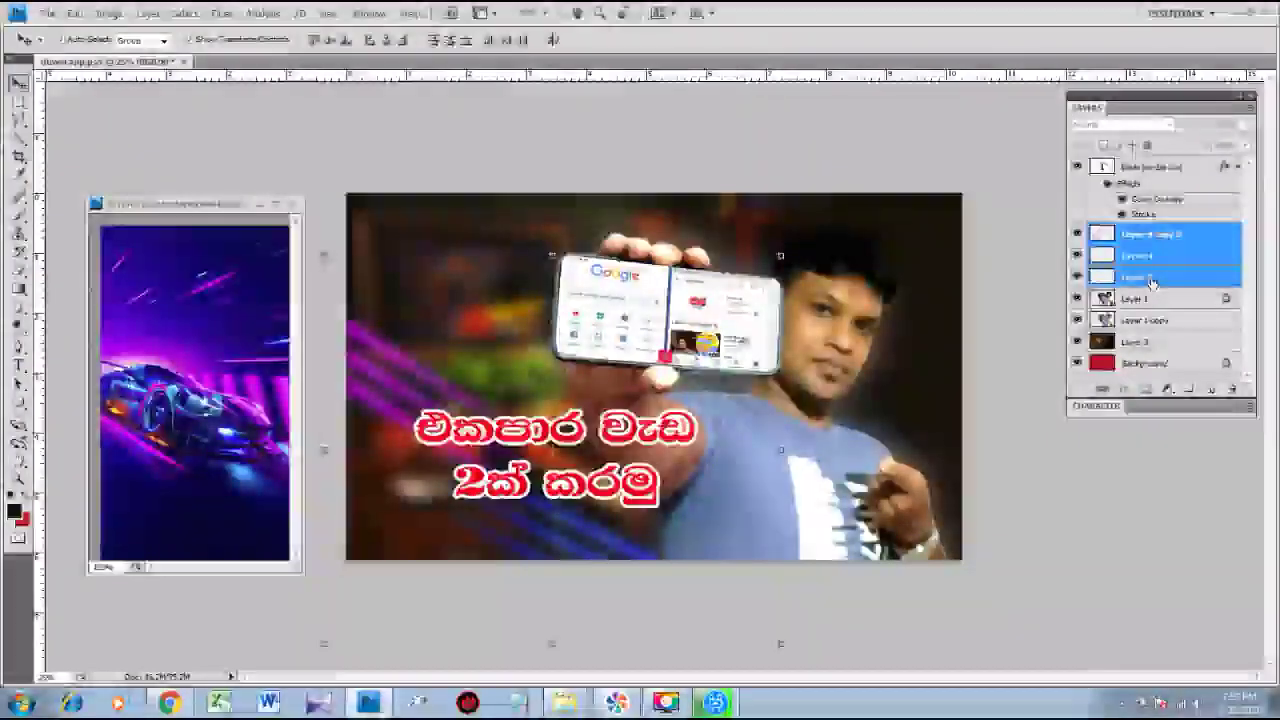
pyautogui.keyDown('ctrl'); pyautogui.click(1151, 281); pyautogui.keyUp('ctrl')
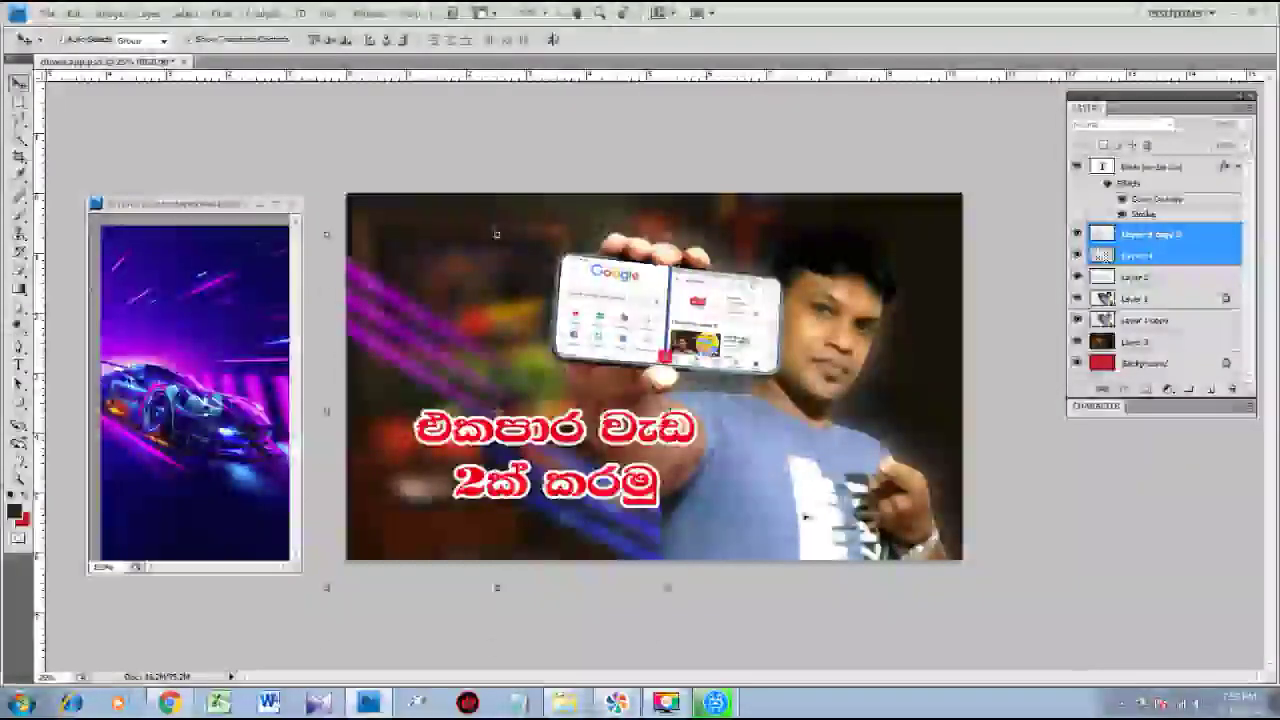
pyautogui.keyDown('ctrl'); pyautogui.click(1137, 257); pyautogui.keyUp('ctrl')
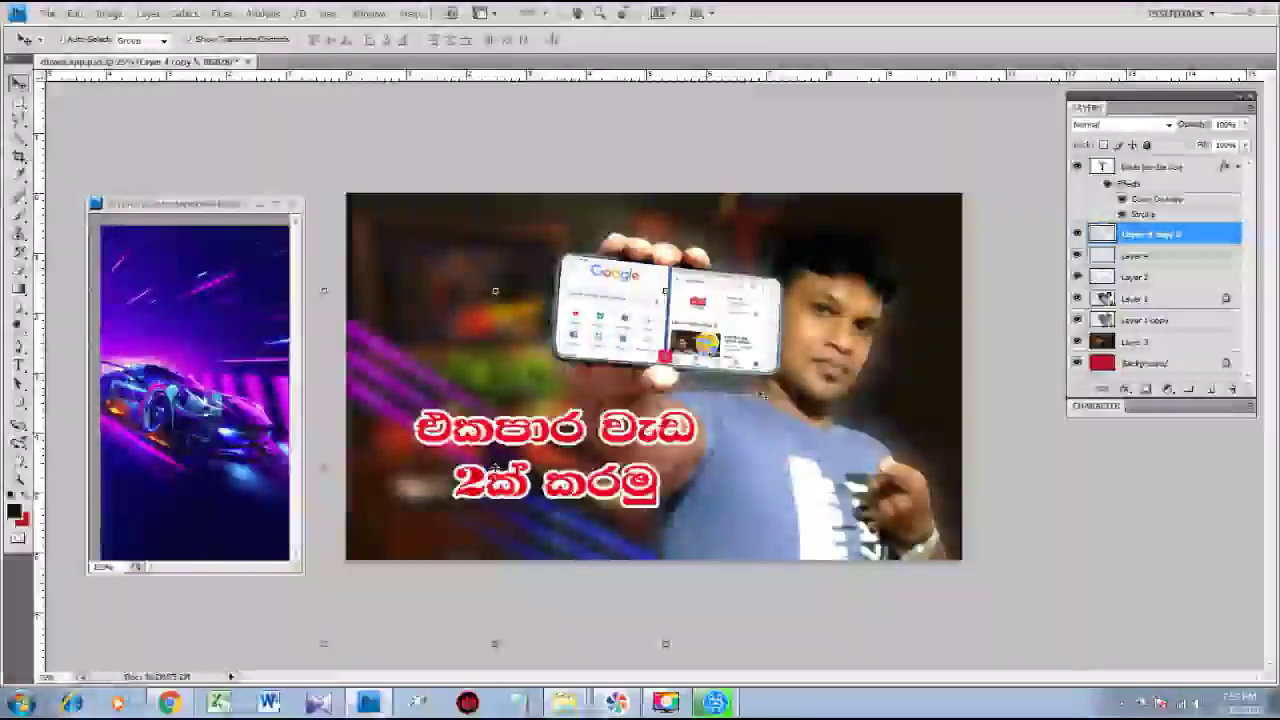
pyautogui.hotkey('ctrl', 'e')
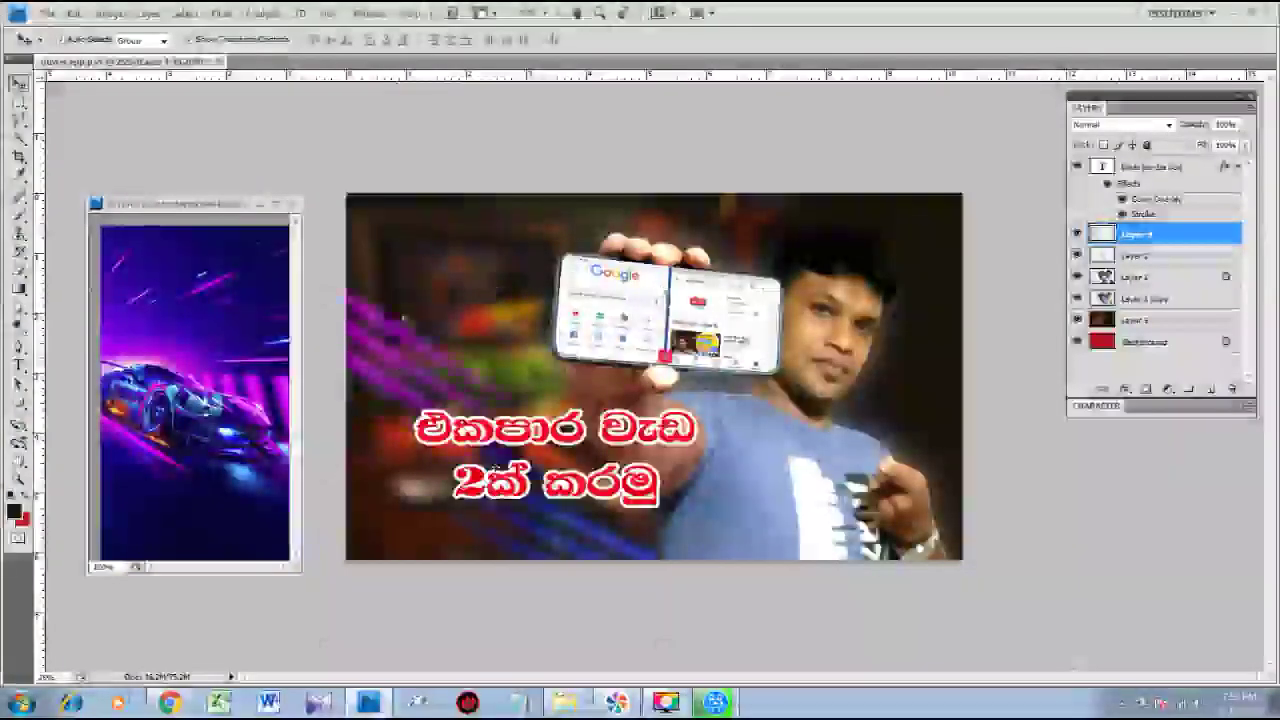
pyautogui.moveTo(497, 420); pyautogui.dragTo(495, 467)
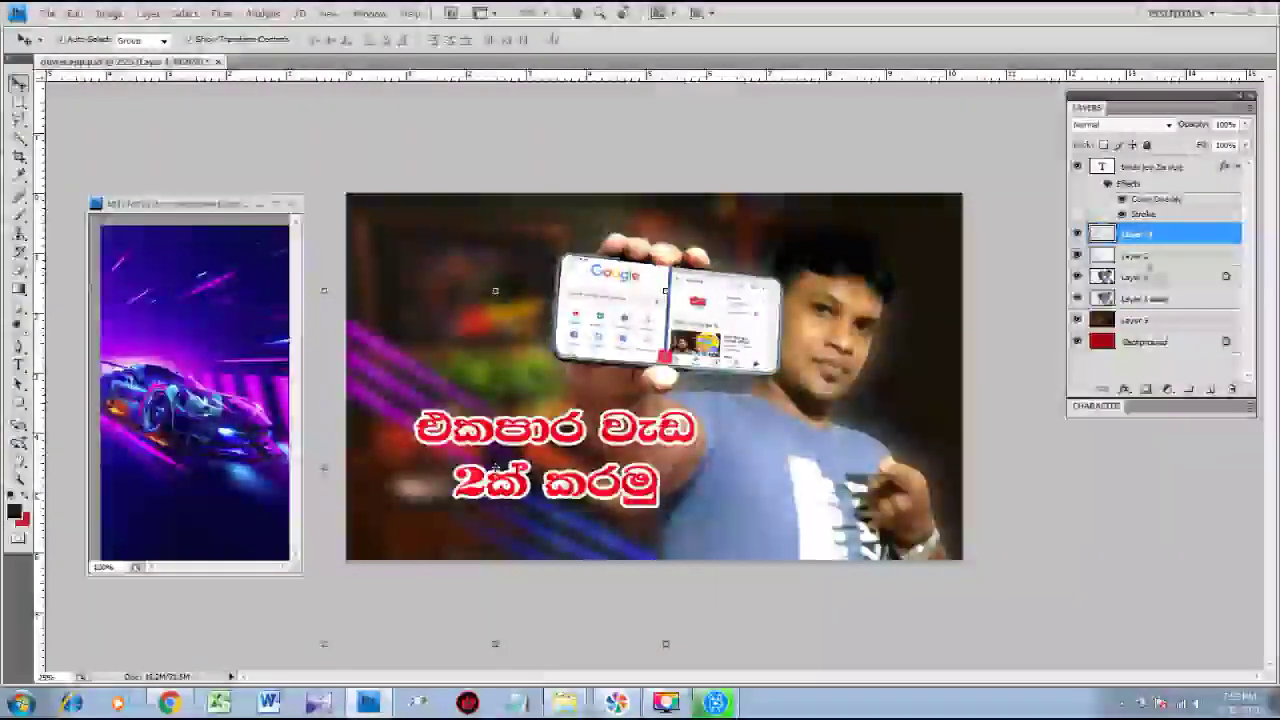
# Select the pink streaks near the thumbnail's left edge with the Polygonal Lasso and copy them to a new layer.
pyautogui.click(1077, 255)
pyautogui.moveTo(1080, 272); pyautogui.dragTo(1080, 276)
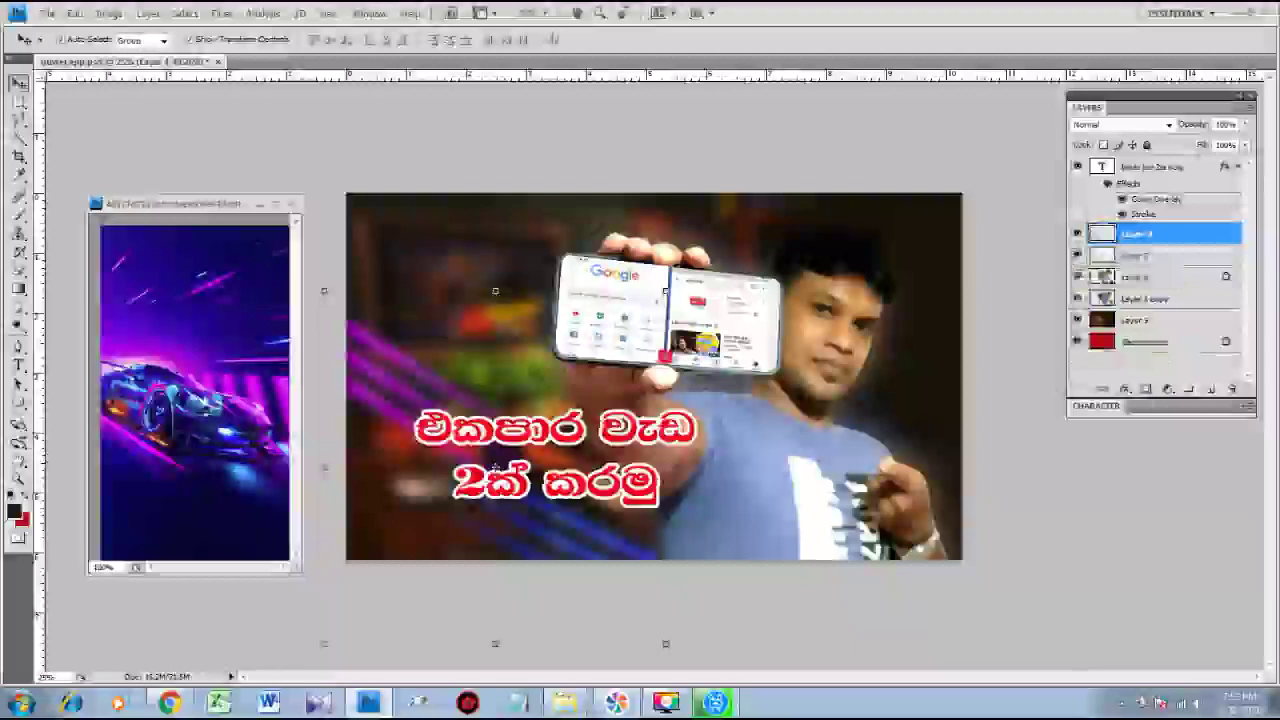
pyautogui.click(165, 311)
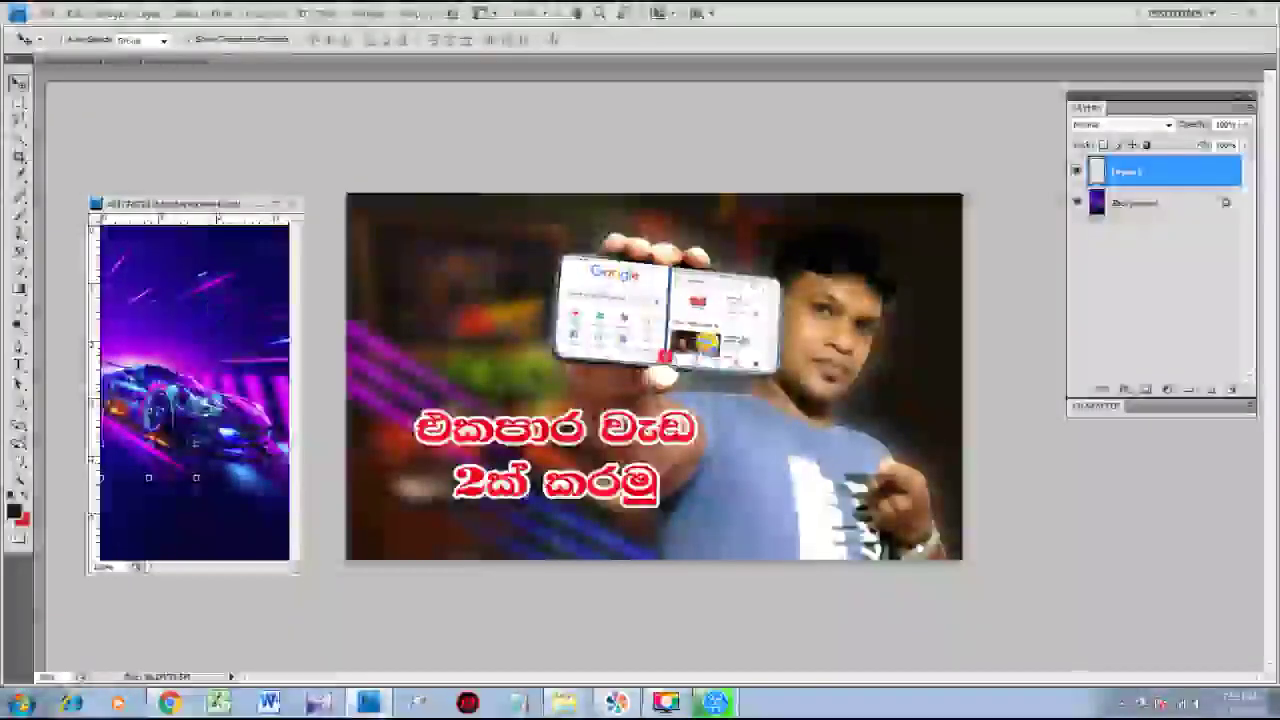
pyautogui.click(396, 360)
pyautogui.press('m')
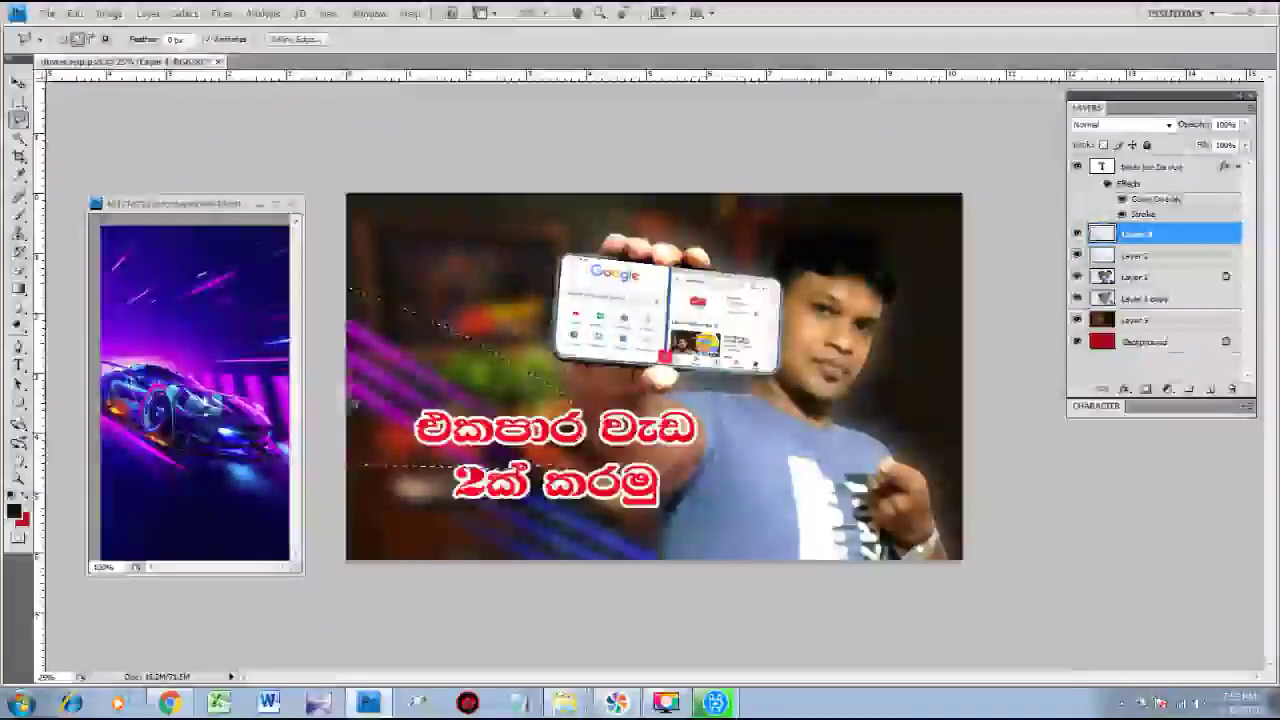
pyautogui.hotkey('ctrl', 'j')
pyautogui.press('v')
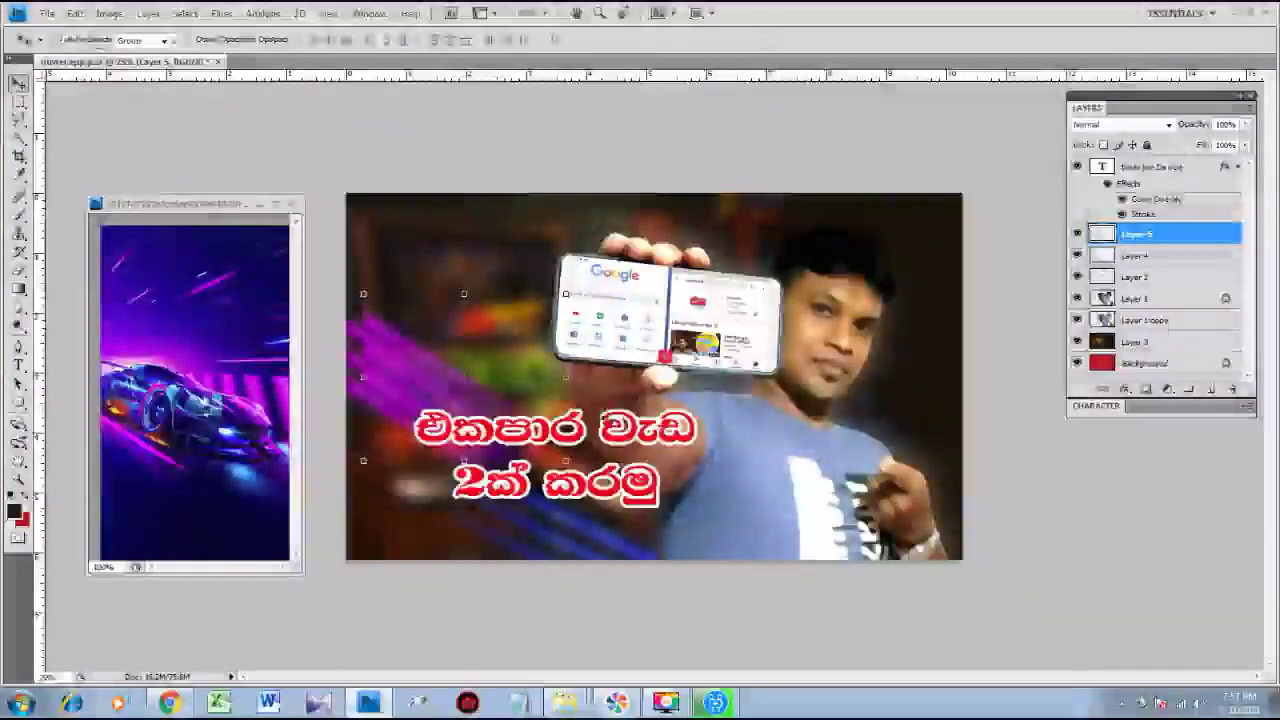
# Rotate the copied pink streaks and place them slanting upward from the left edge, above the original band.
pyautogui.hotkey('ctrl', 't')
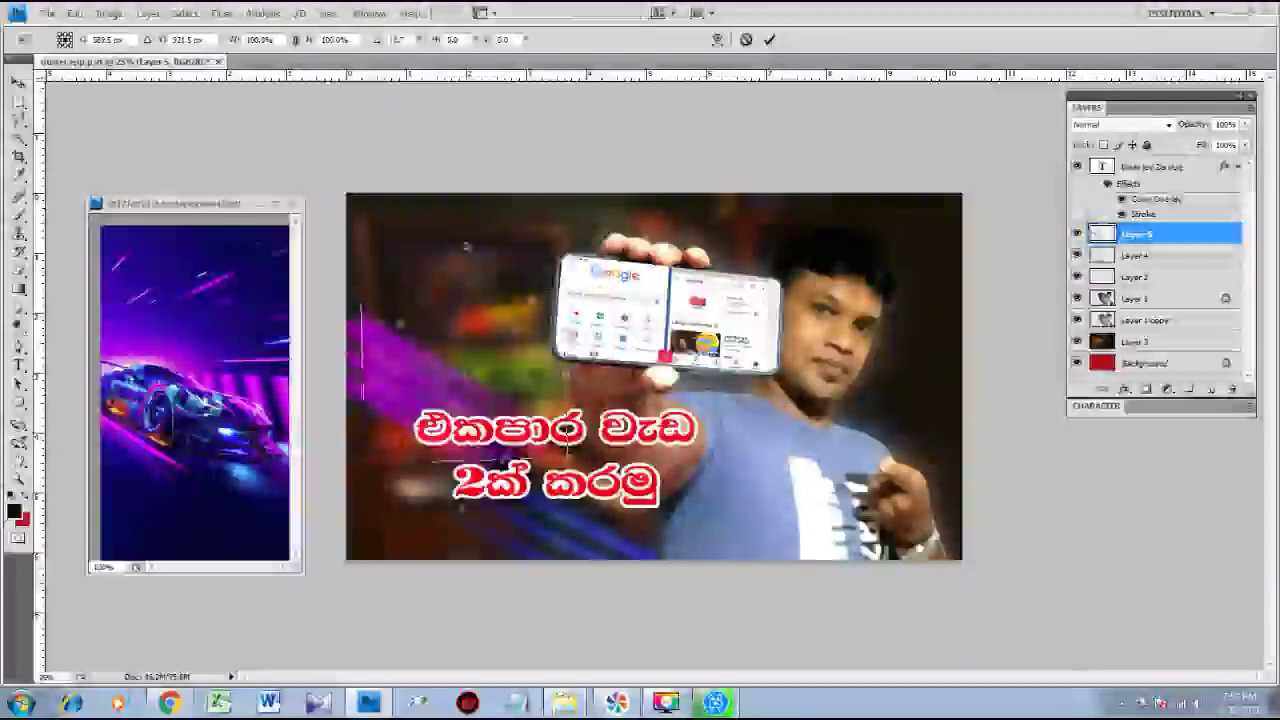
pyautogui.press('Return')
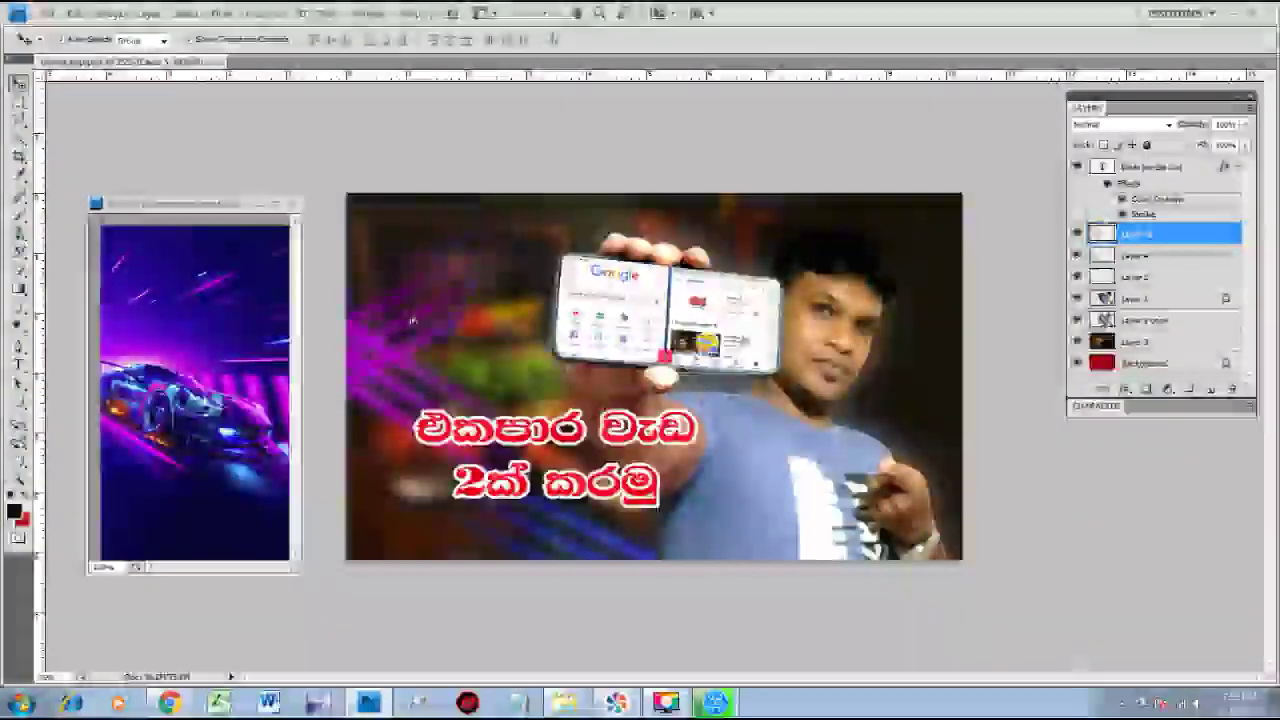
# Set the Eraser to a soft round brush with 0% hardness and a much larger diameter.
pyautogui.press('m')
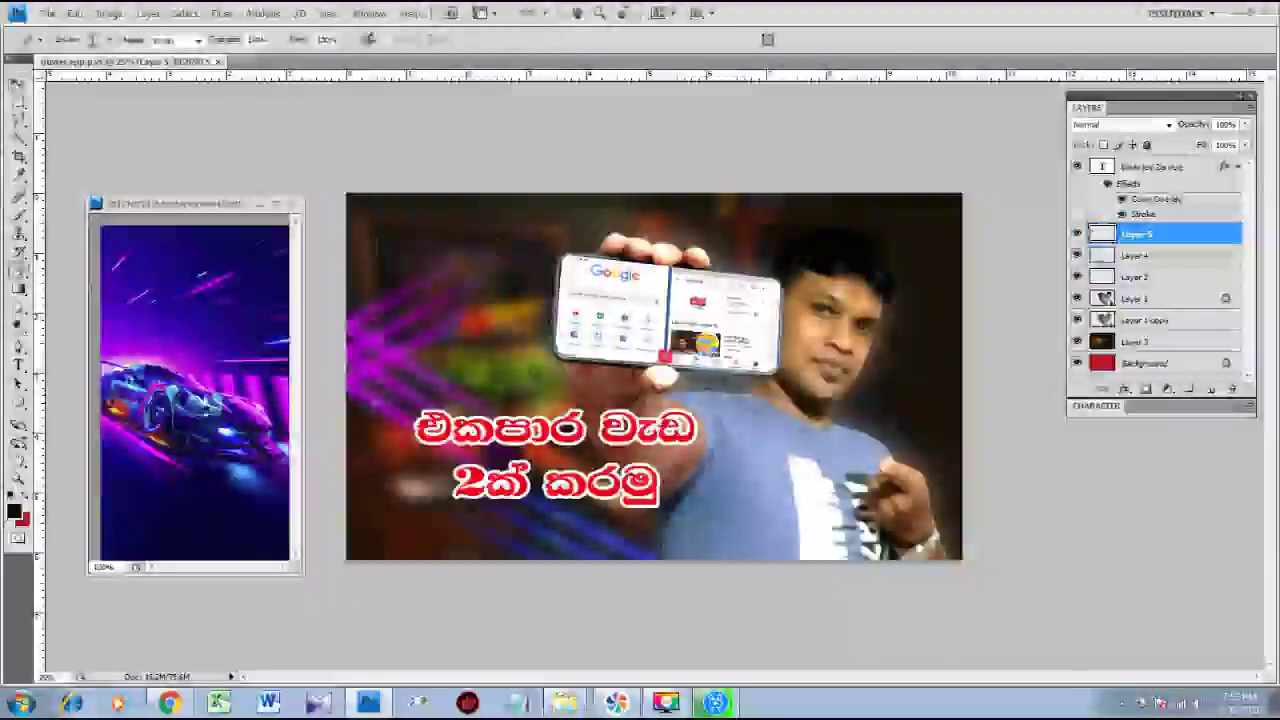
pyautogui.rightClick(562, 434)
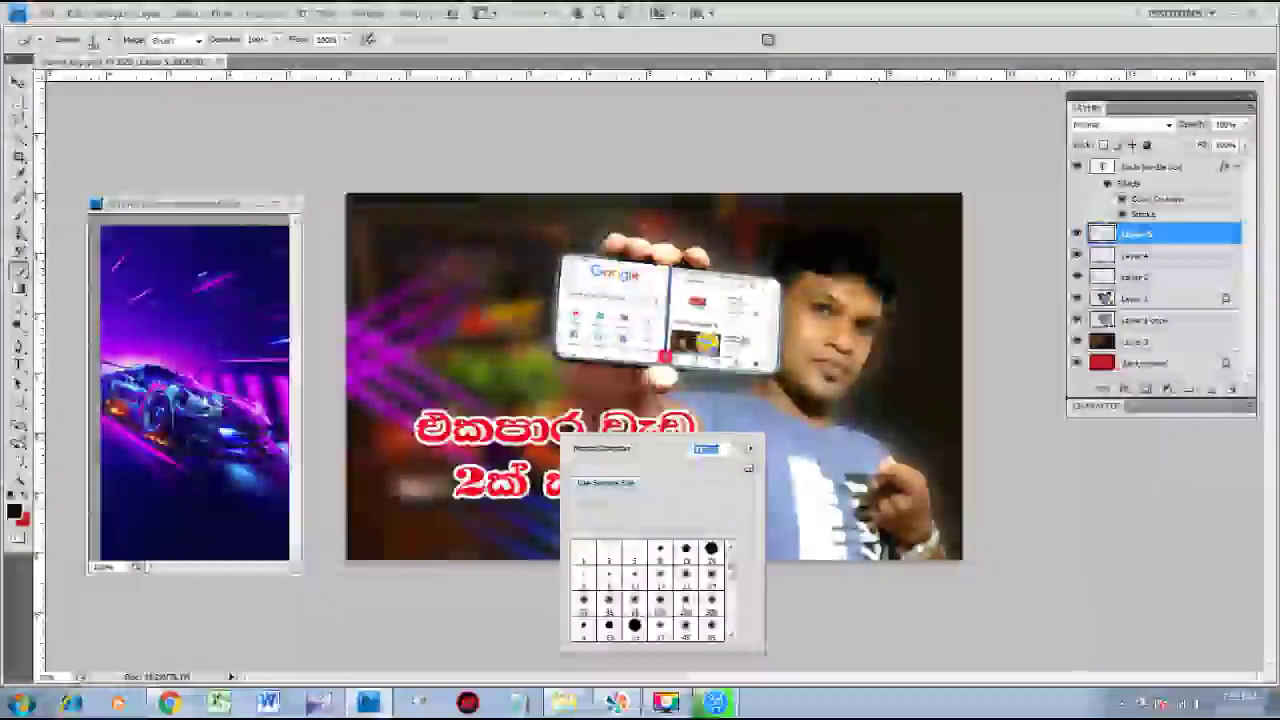
pyautogui.click(686, 577)
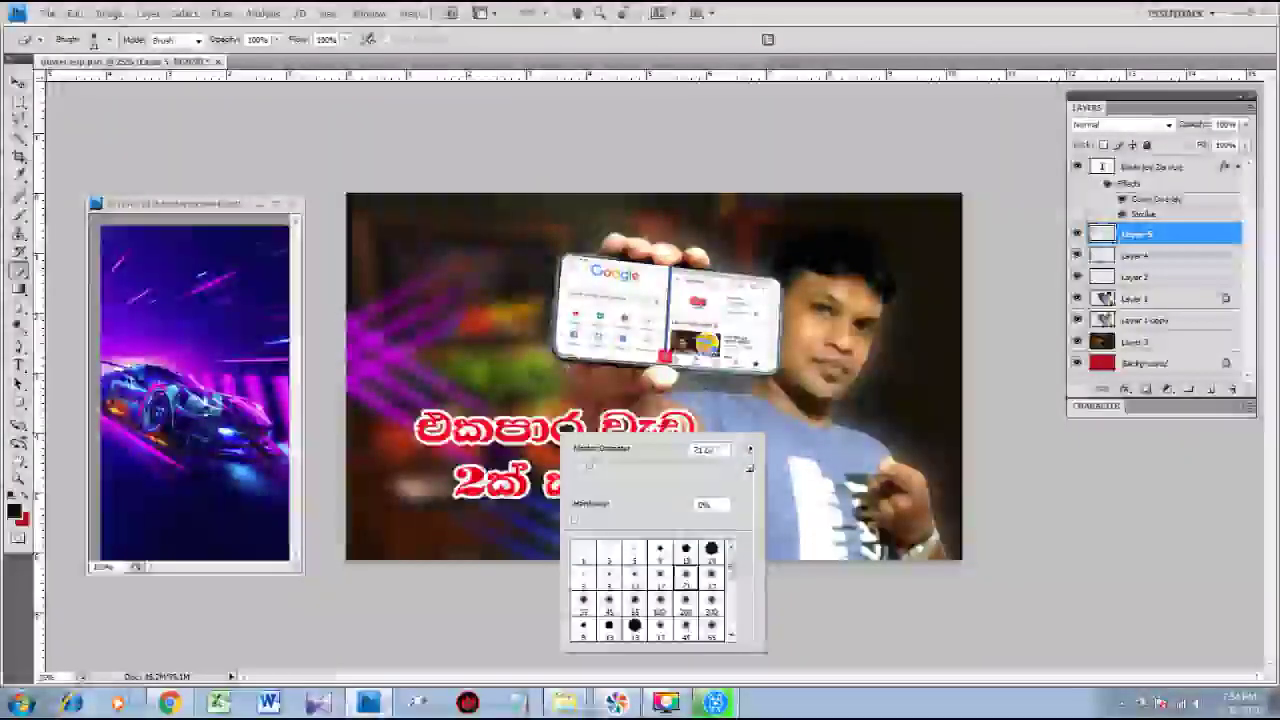
pyautogui.moveTo(590, 466); pyautogui.dragTo(674, 478)
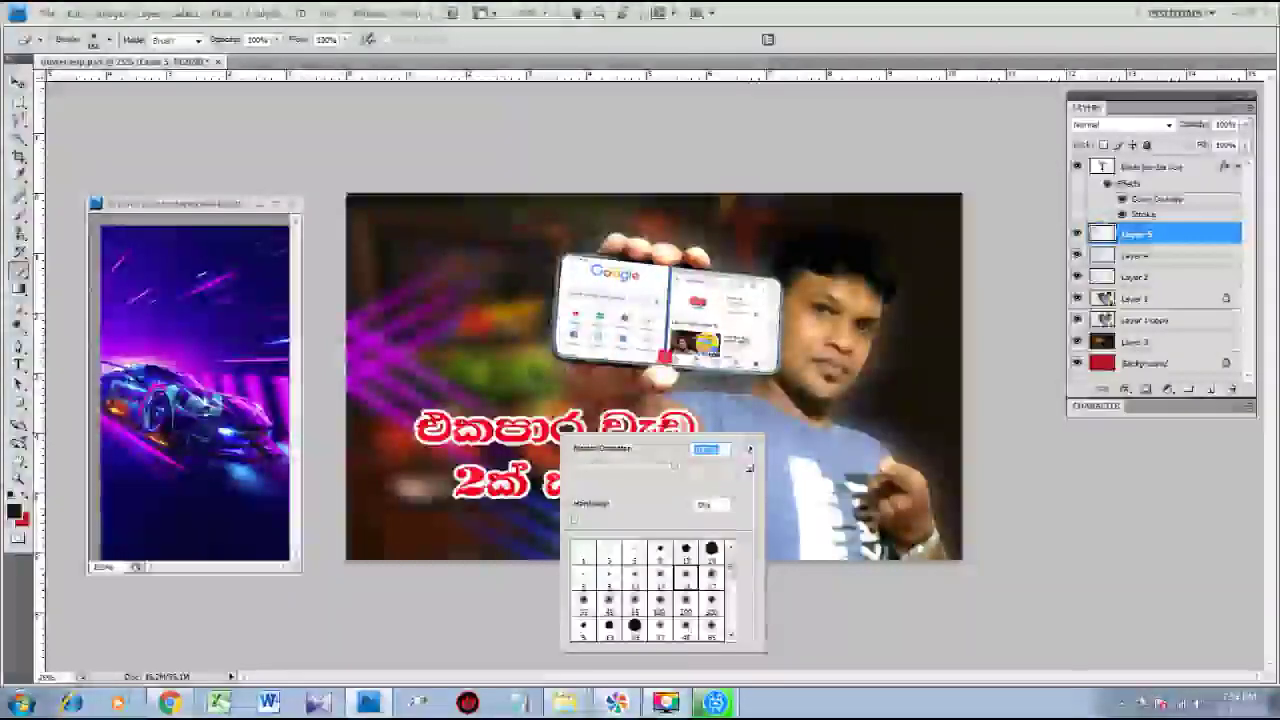
pyautogui.press('Return')
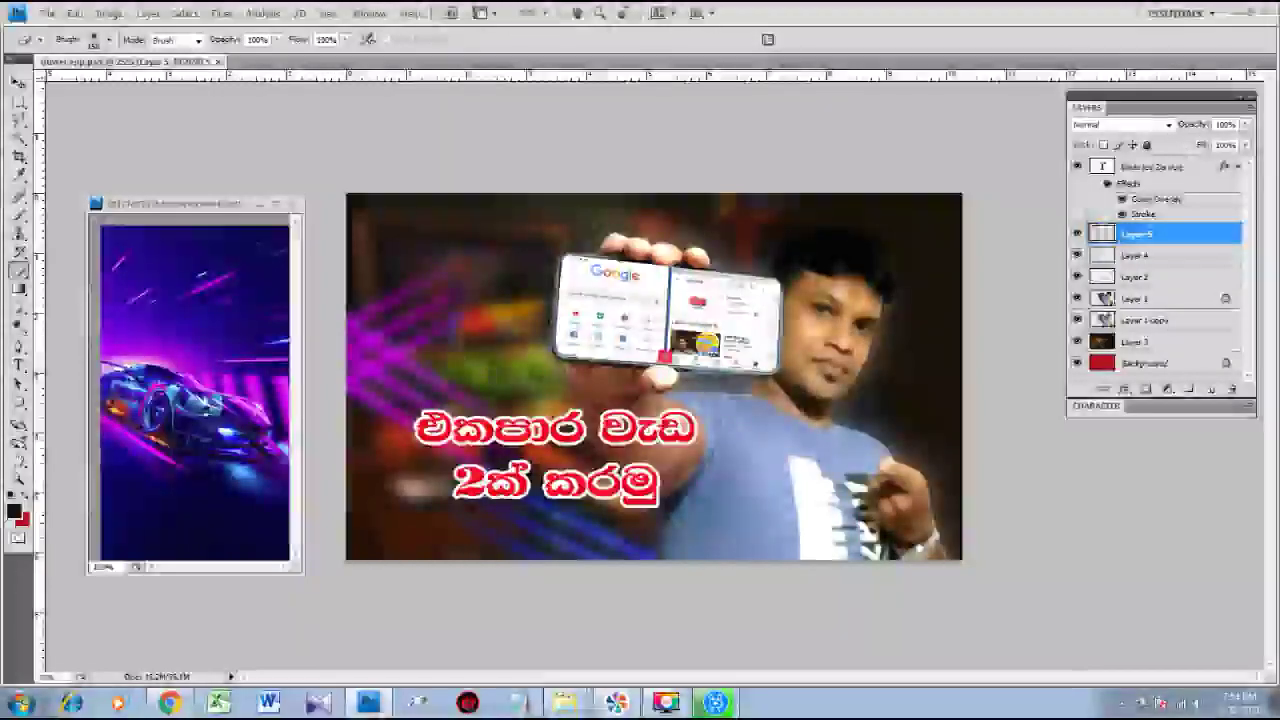
# Duplicate the Layer 4 and Layer 5 streaks onto the thumbnail's right side and flip the copies horizontally.
pyautogui.press('v')
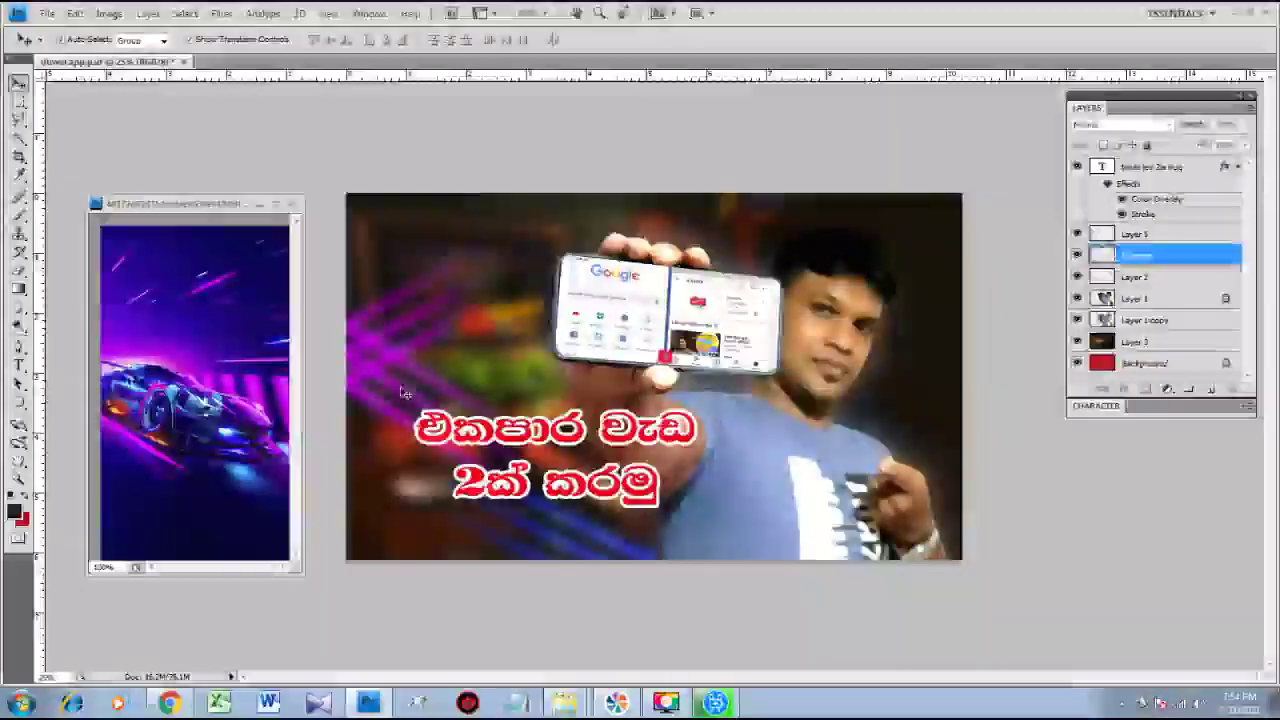
pyautogui.keyDown('shift'); pyautogui.click(1136, 234); pyautogui.keyUp('shift')
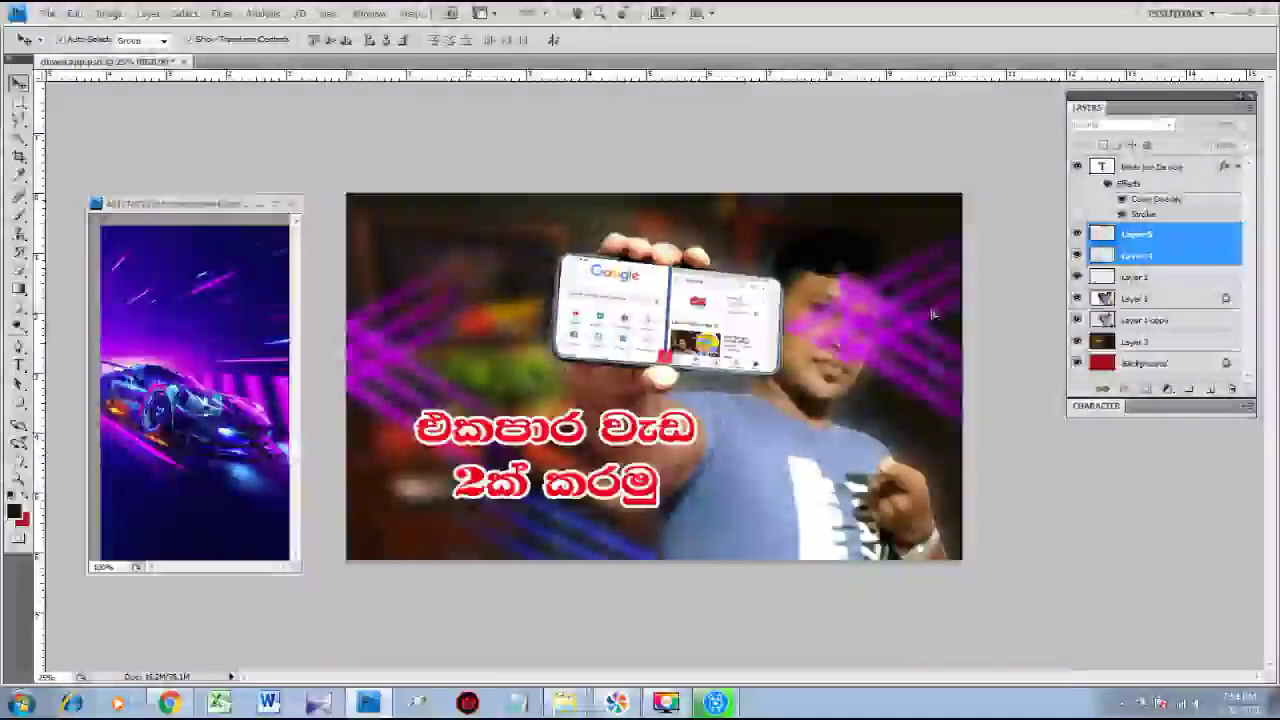
pyautogui.moveTo(933, 315); pyautogui.dragTo(933, 315)
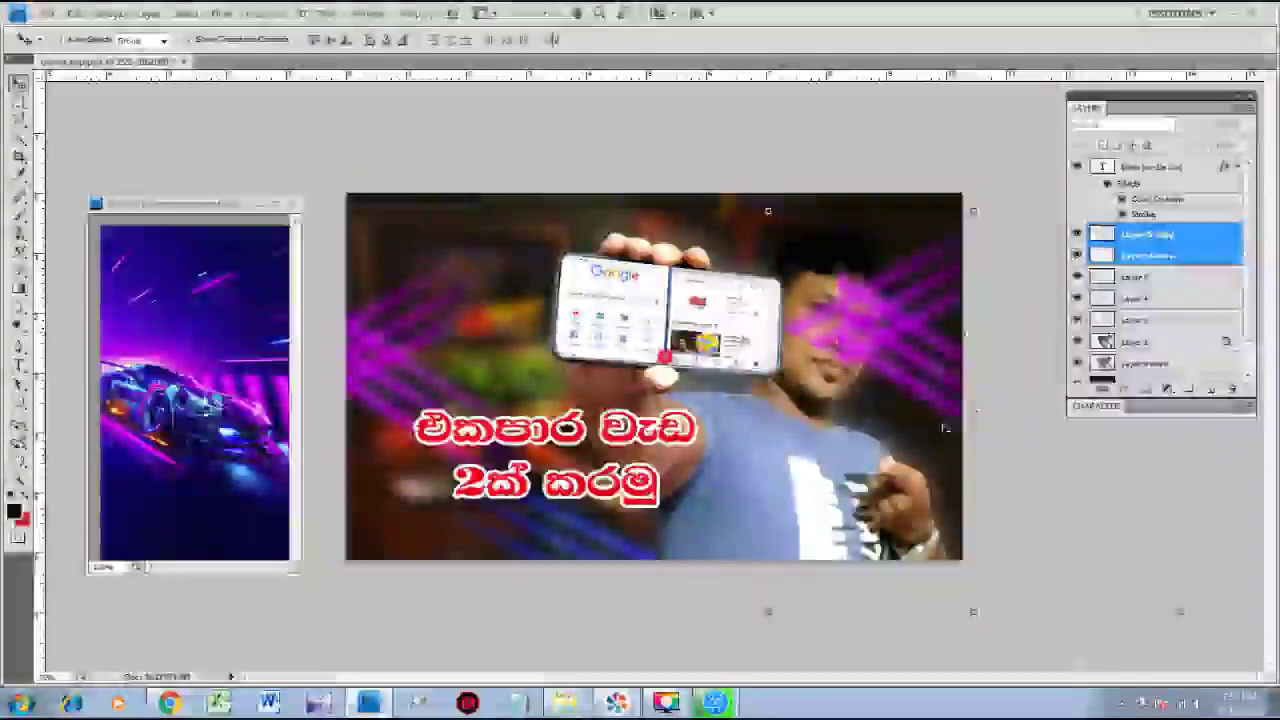
pyautogui.rightClick(821, 234)
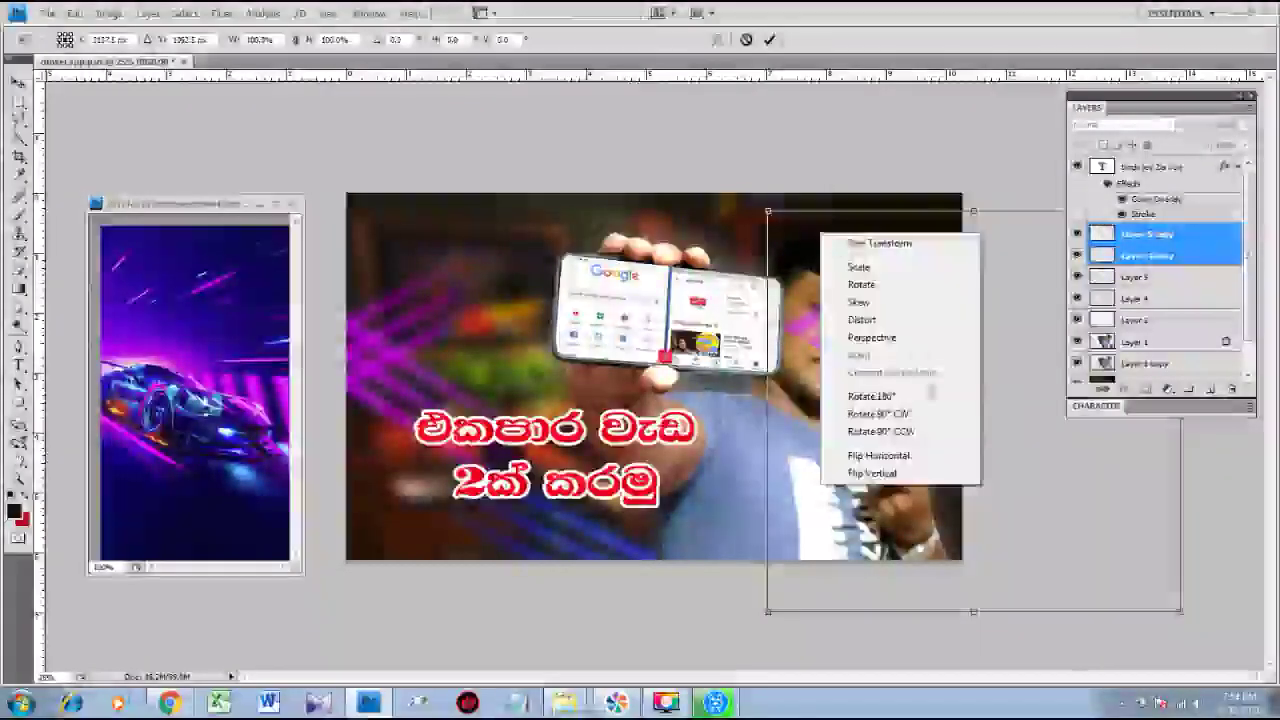
pyautogui.click(879, 455)
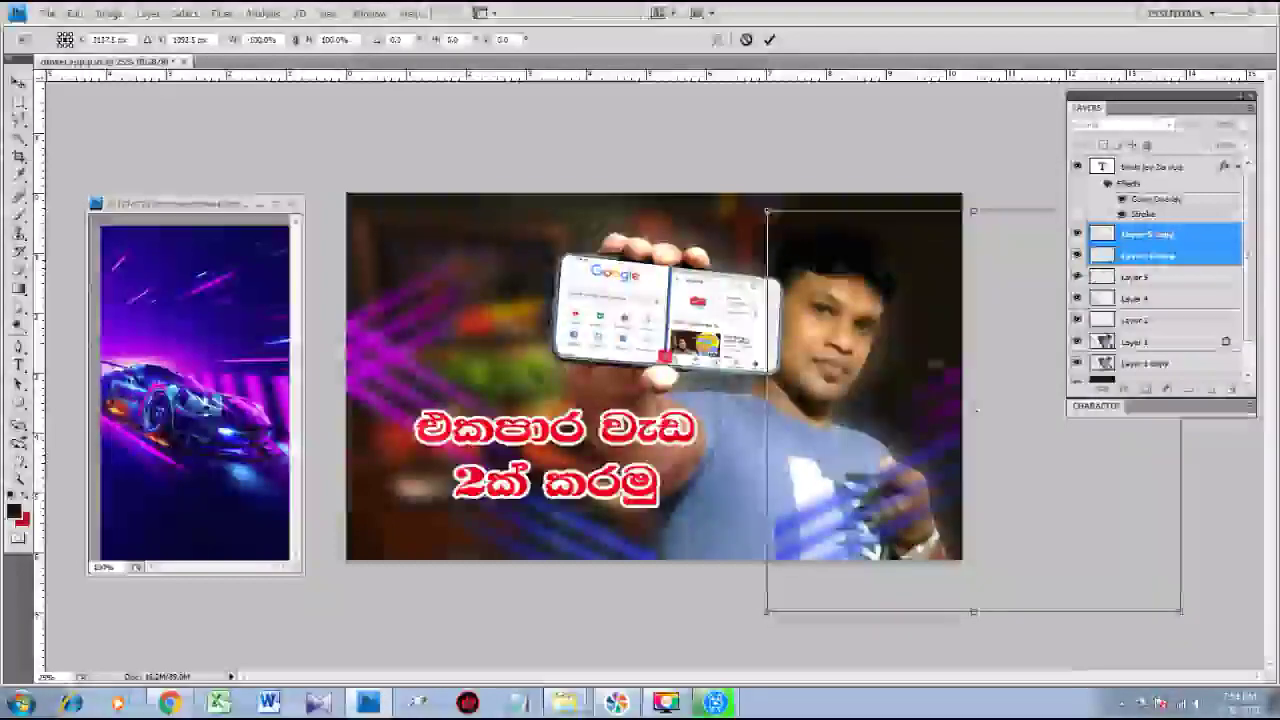
pyautogui.moveTo(879, 455)
pyautogui.mouseDown()
pyautogui.moveTo(793, 455)
pyautogui.moveTo(782, 477)
pyautogui.mouseUp()
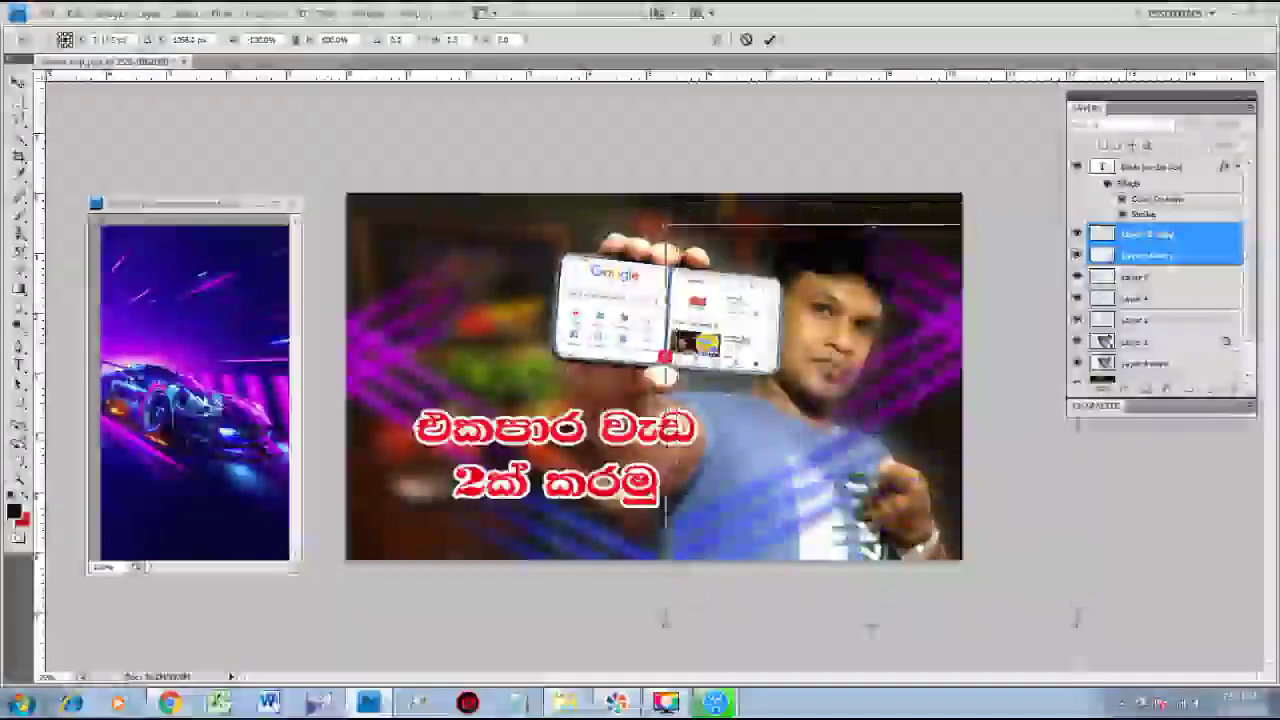
pyautogui.moveTo(830, 380); pyautogui.dragTo(815, 513)
pyautogui.press('Return')
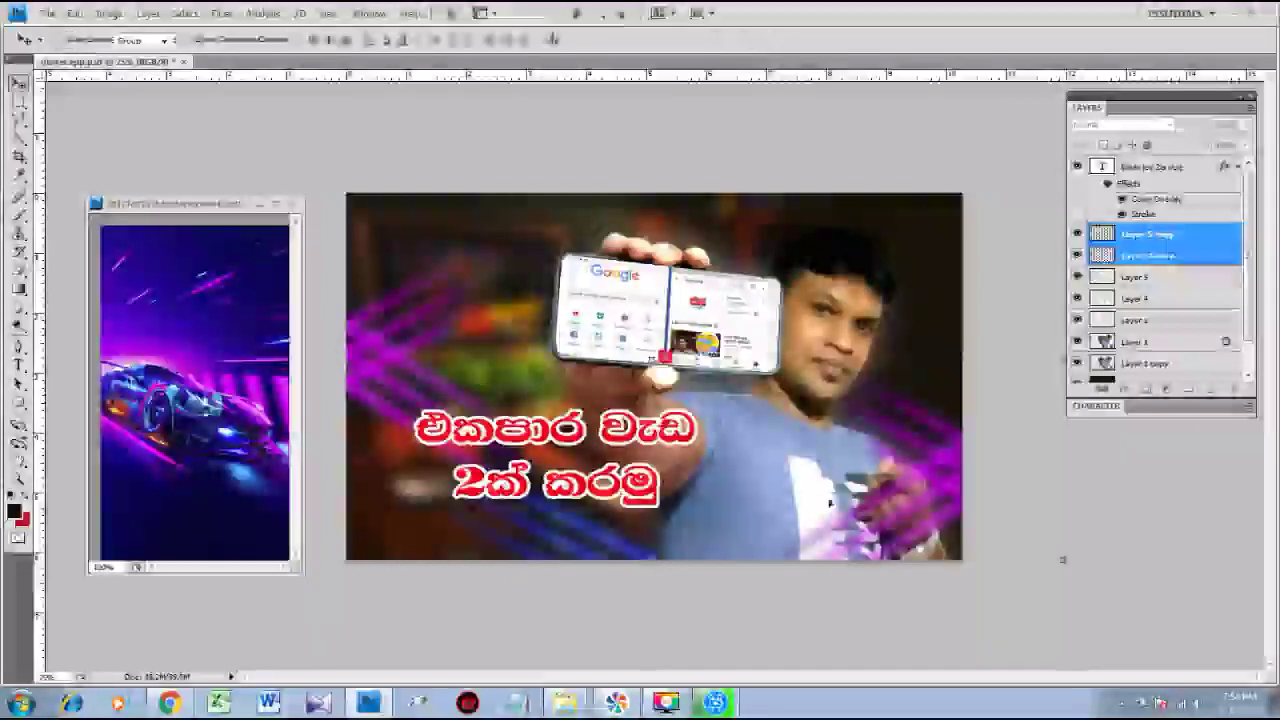
# Send both streak copies behind the presenter layers and move them up into the thumbnail's upper-right corner.
pyautogui.hotkey('ctrl', '[')
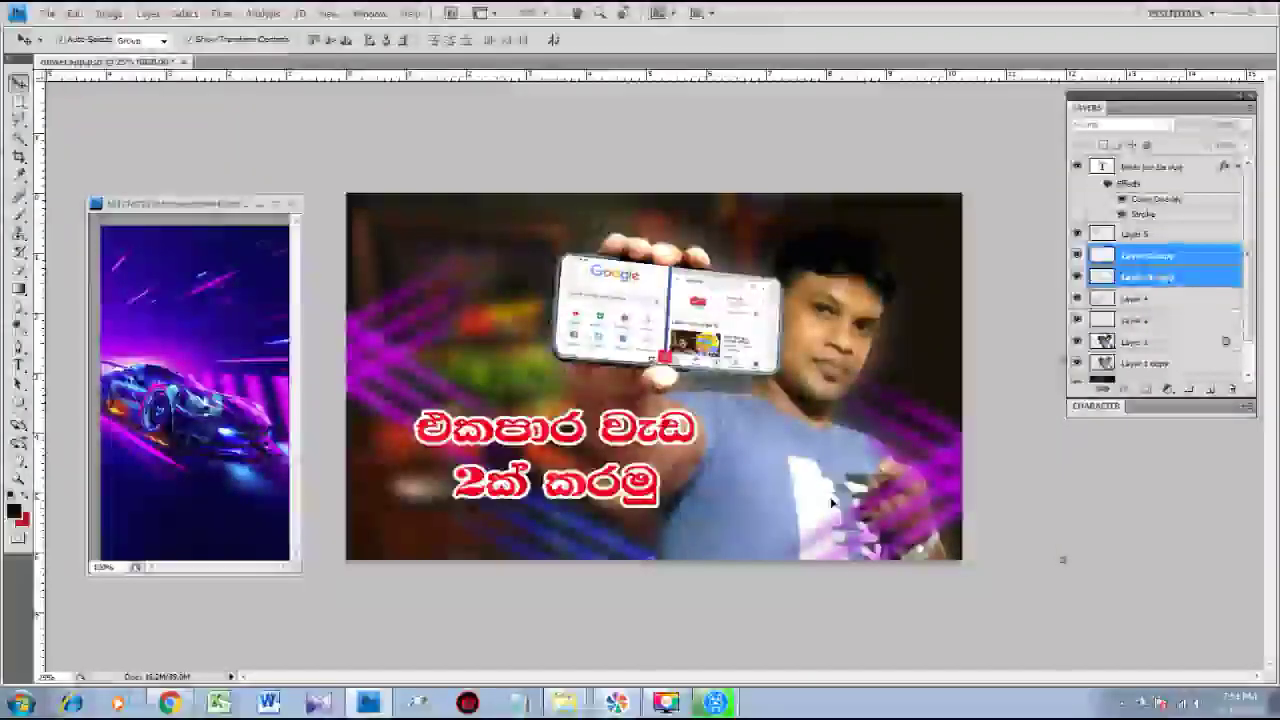
pyautogui.hotkey('ctrl', '[')
pyautogui.hotkey('ctrl', '[')
pyautogui.hotkey('ctrl', '[')
pyautogui.hotkey('ctrl', '[')
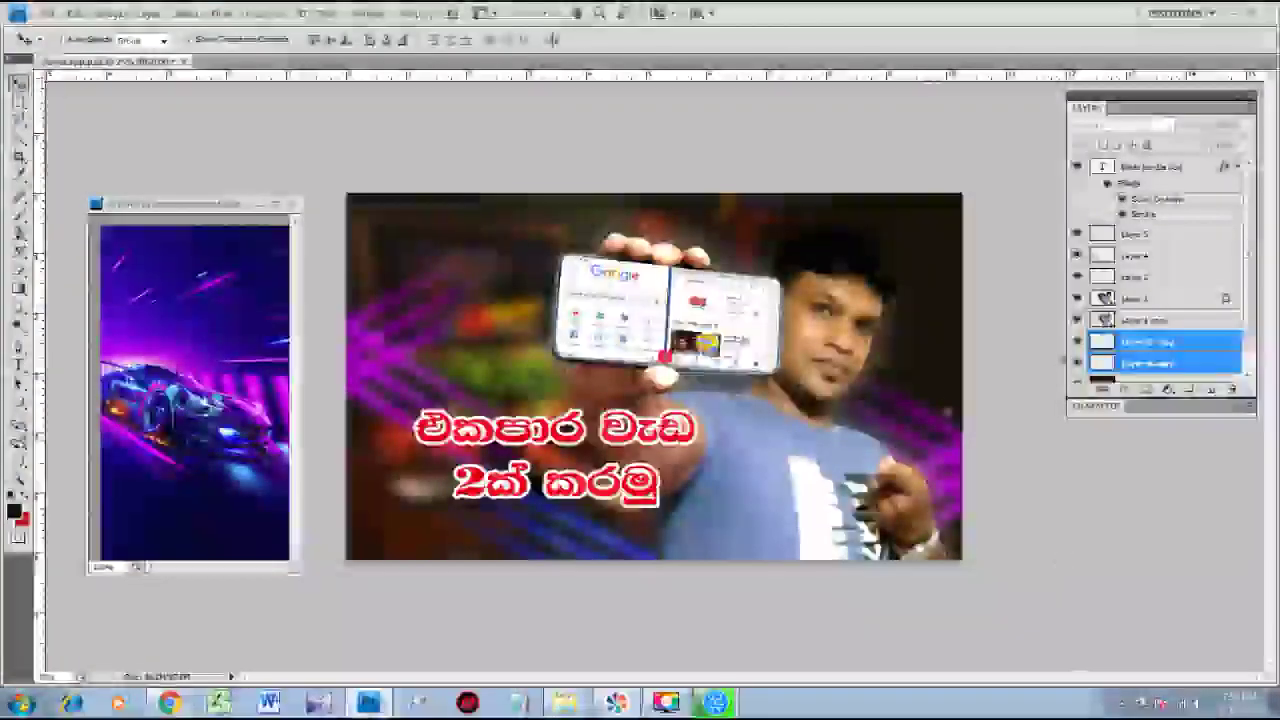
pyautogui.moveTo(946, 401); pyautogui.dragTo(946, 240)
pyautogui.hotkey('ctrl', 't')
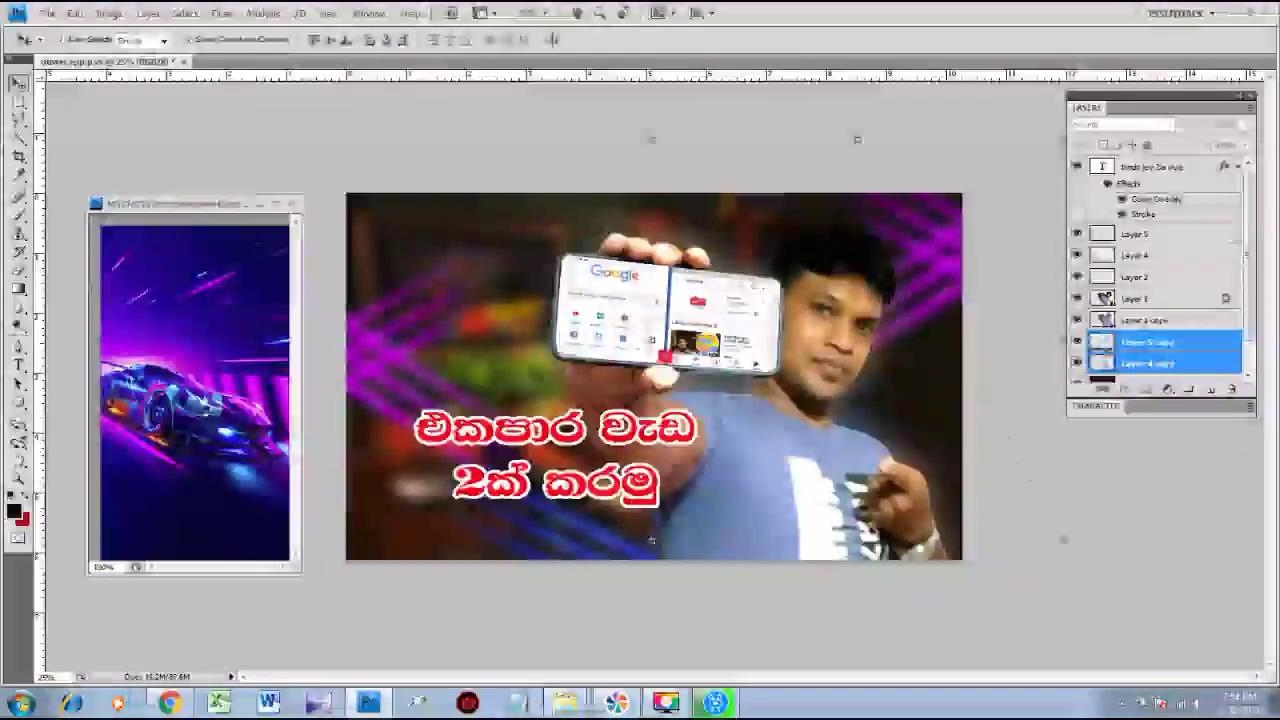
pyautogui.hotkey('ctrl', '-')
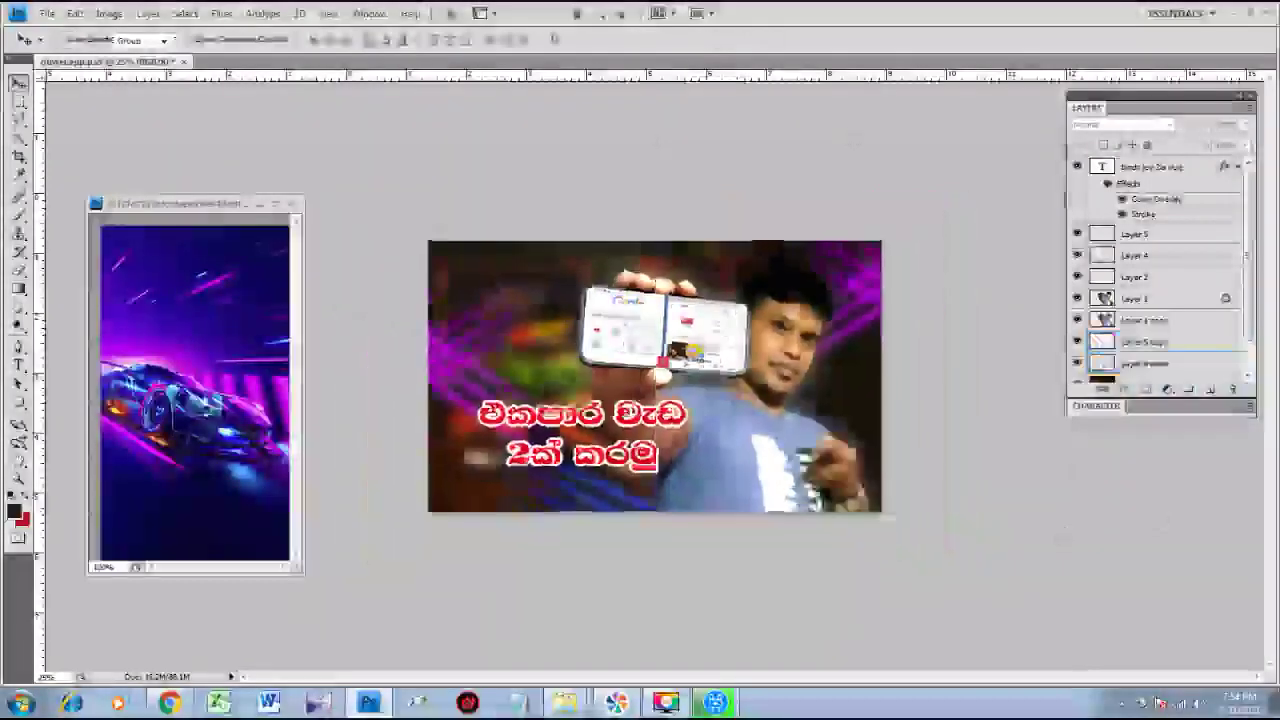
pyautogui.press('Return')
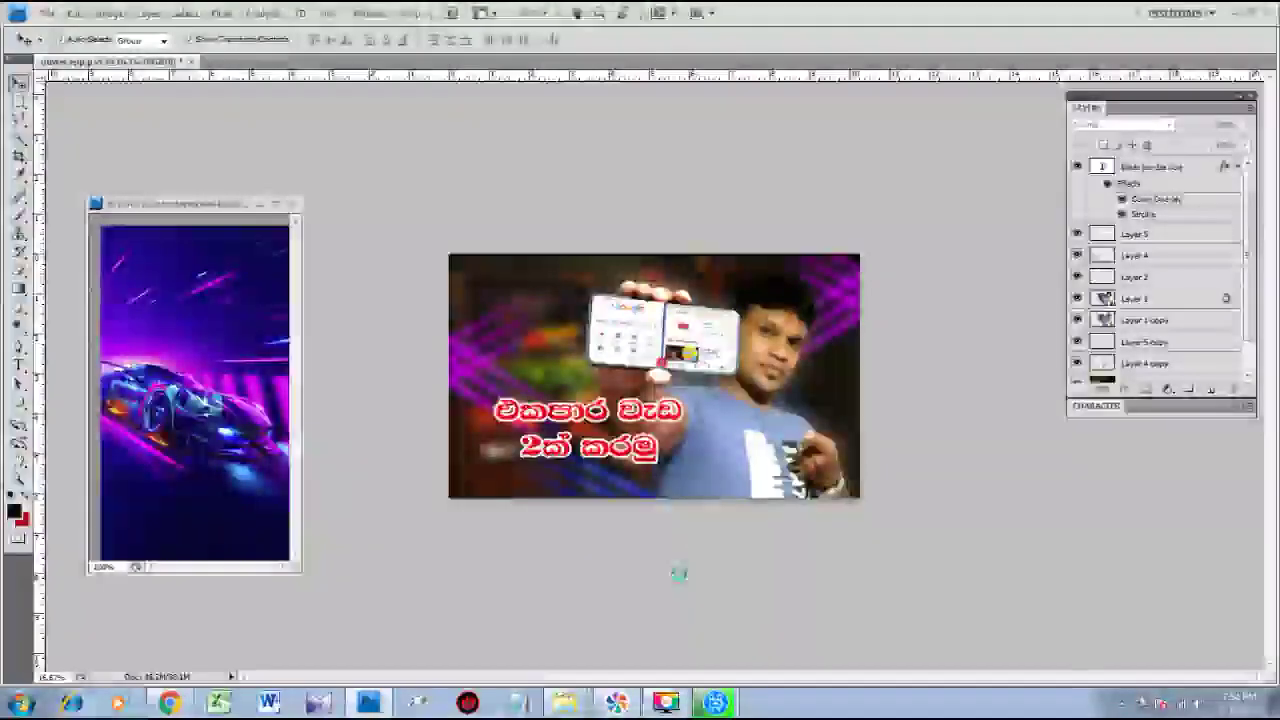
# Save the thumbnail as a JPEG in the Pic folder.
pyautogui.hotkey('ctrl', 'shift', 's')
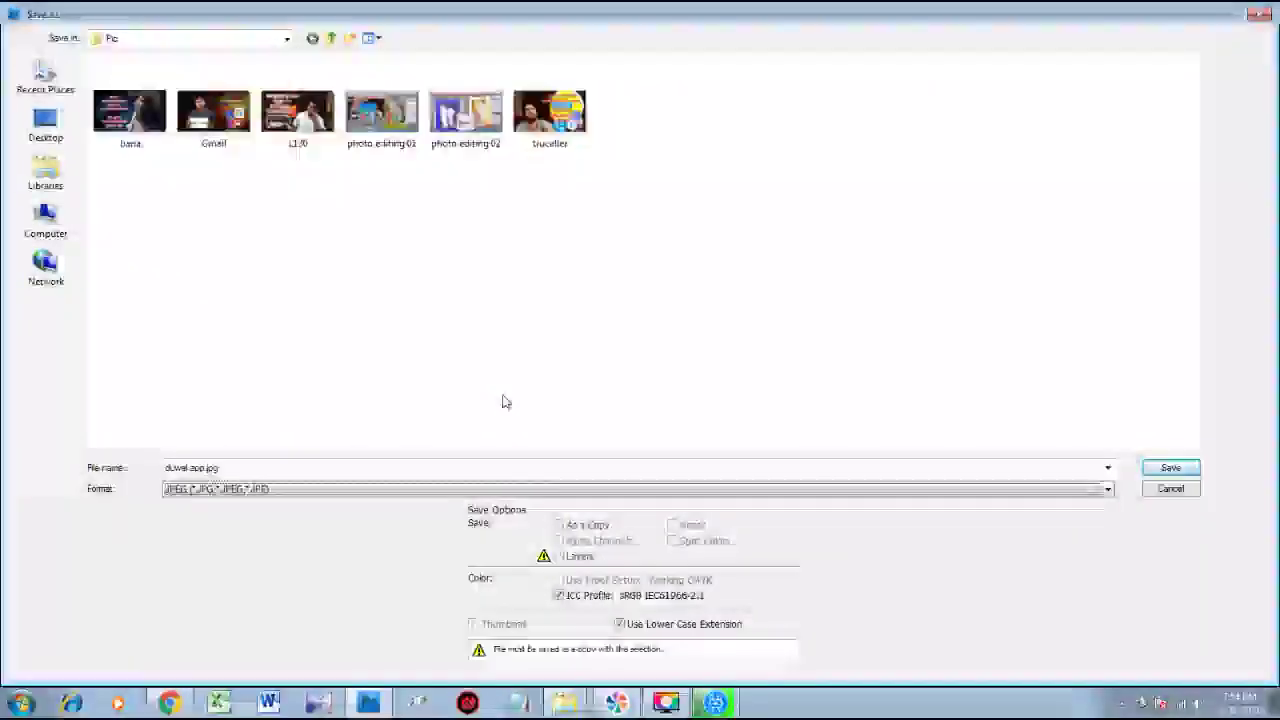
pyautogui.press('Return')
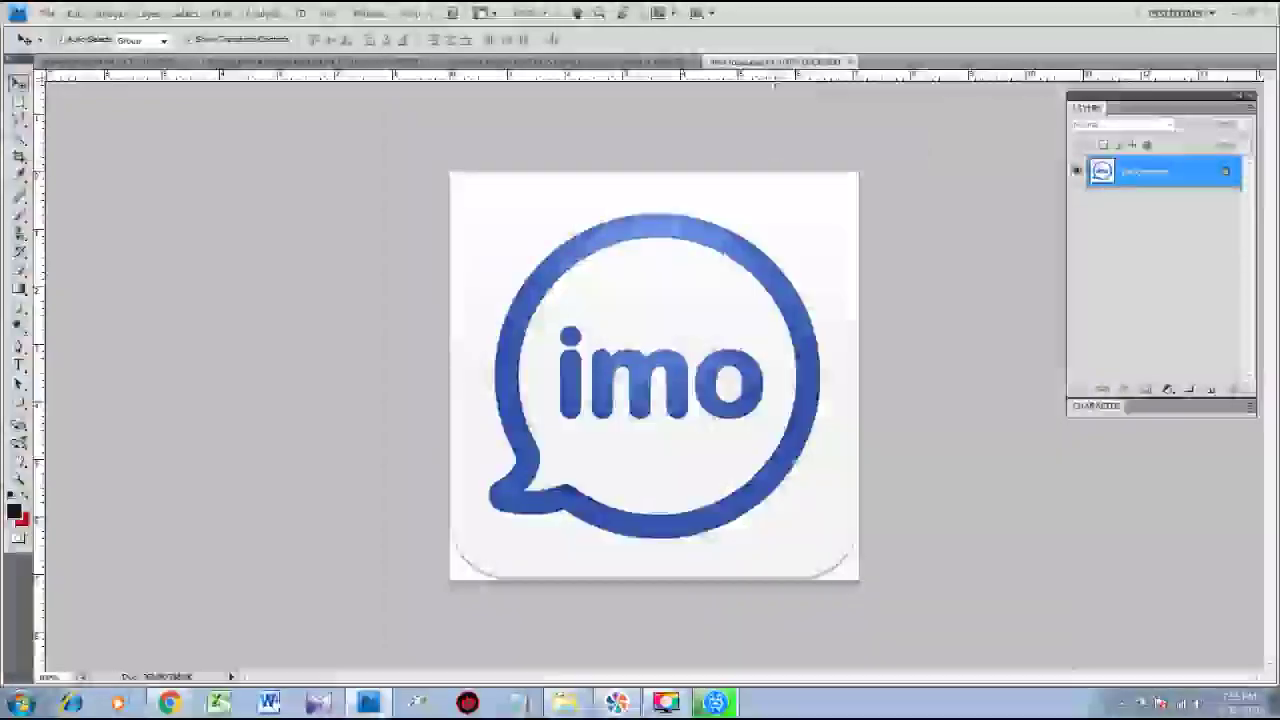
# Float the imo, Facebook and WhatsApp logo images in separate windows beside the thumbnail.
pyautogui.moveTo(771, 64); pyautogui.dragTo(922, 150)
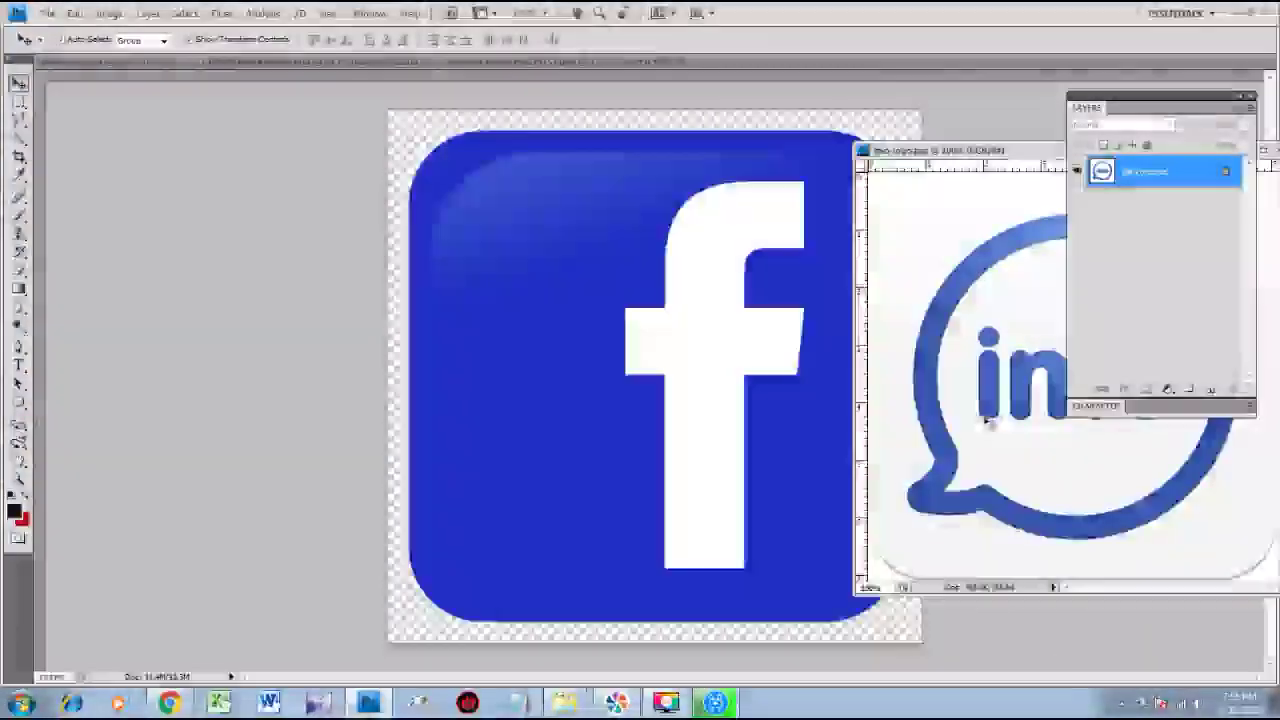
pyautogui.hotkey('ctrl', '-')
pyautogui.hotkey('ctrl', '-')
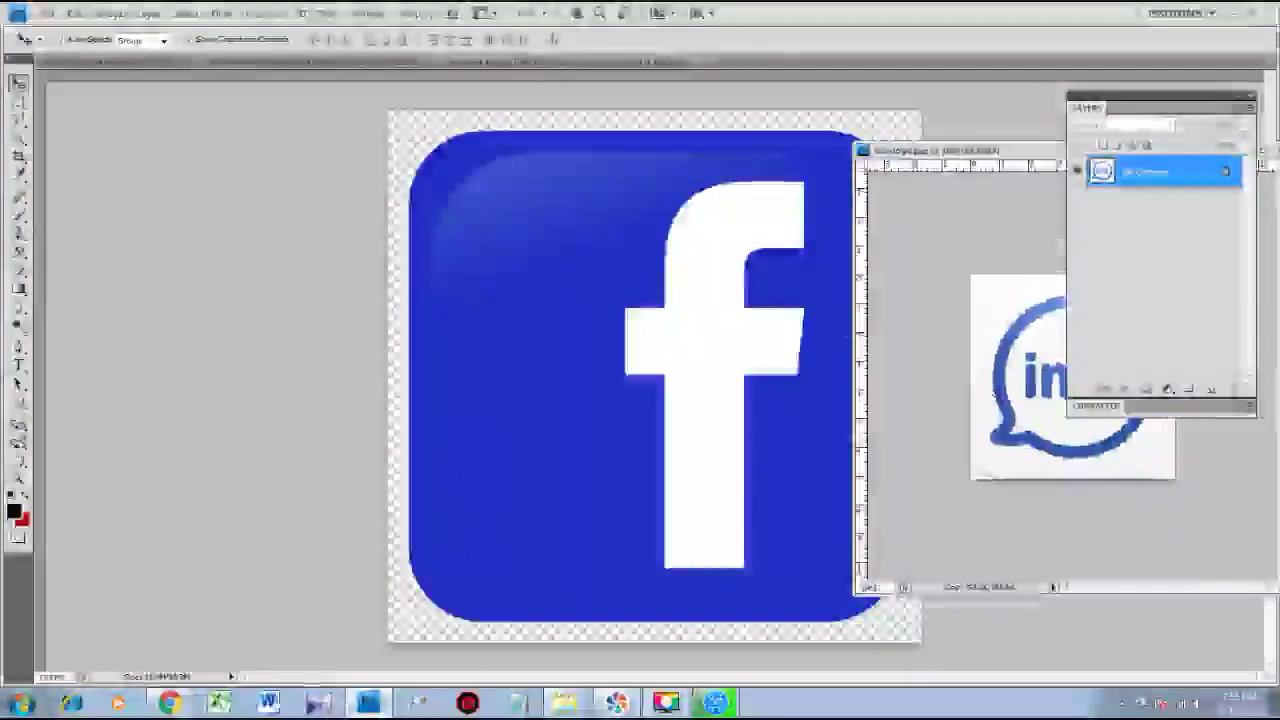
pyautogui.click(470, 62)
pyautogui.moveTo(470, 62); pyautogui.dragTo(710, 201)
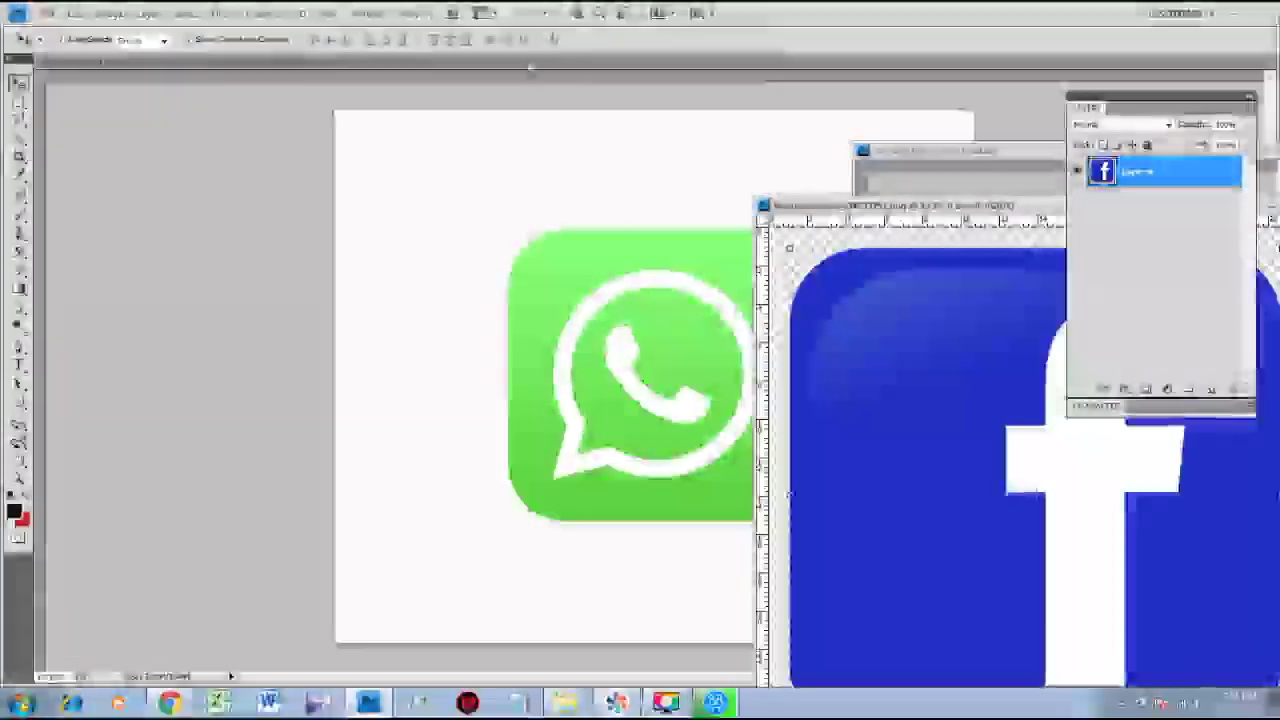
pyautogui.moveTo(376, 64); pyautogui.dragTo(895, 133)
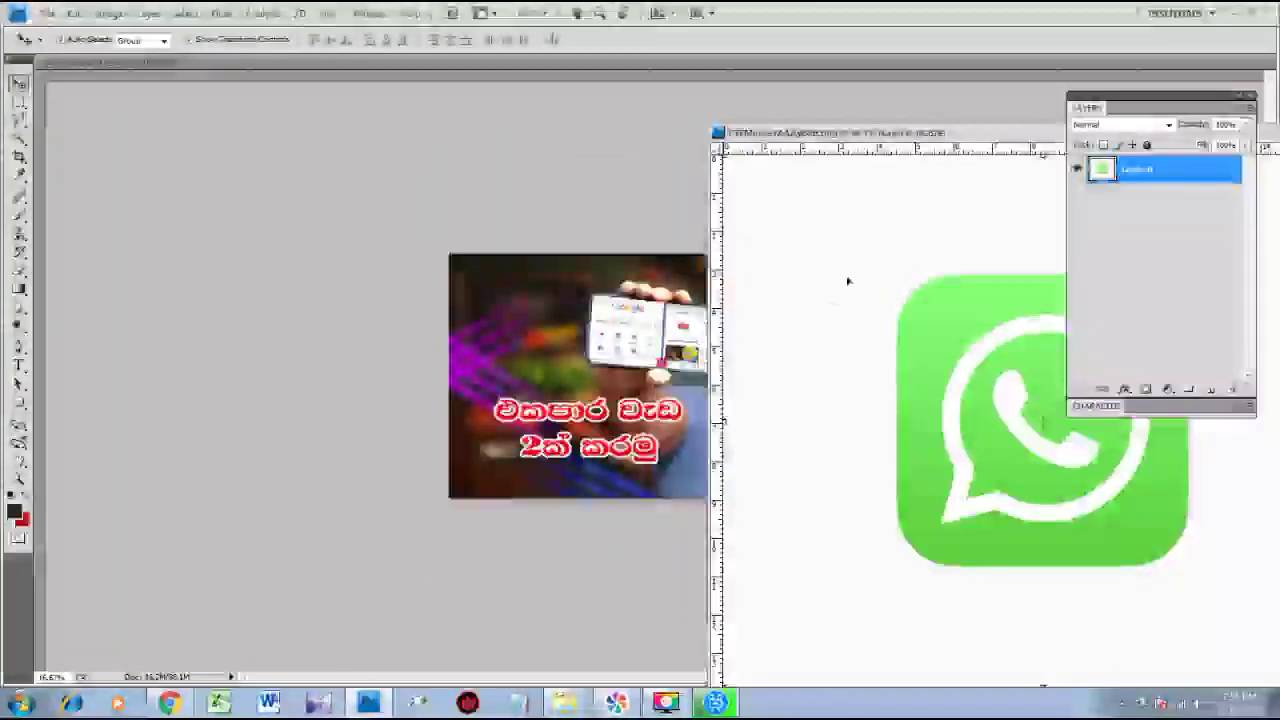
# Isolate the green WhatsApp icon from its white background with the Magic Wand and copy it into the thumbnail.
pyautogui.press('w')
pyautogui.click(860, 275)
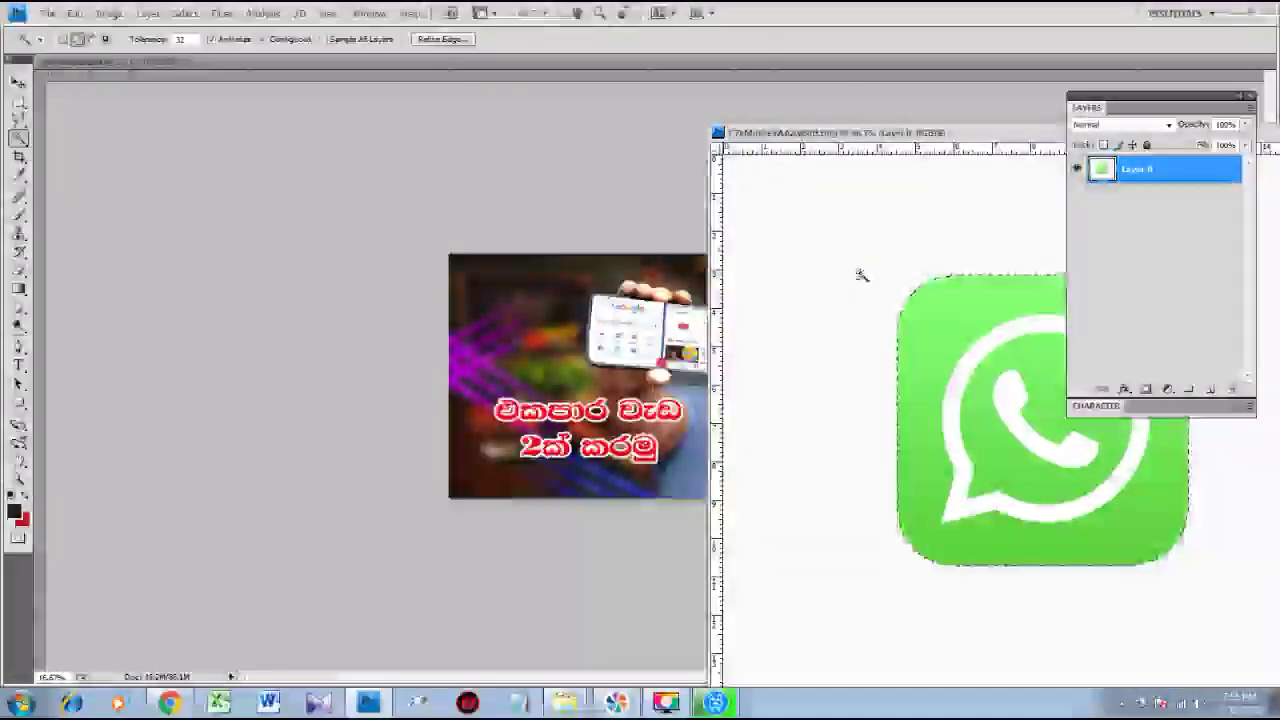
pyautogui.press('v')
pyautogui.moveTo(963, 337); pyautogui.dragTo(554, 354)
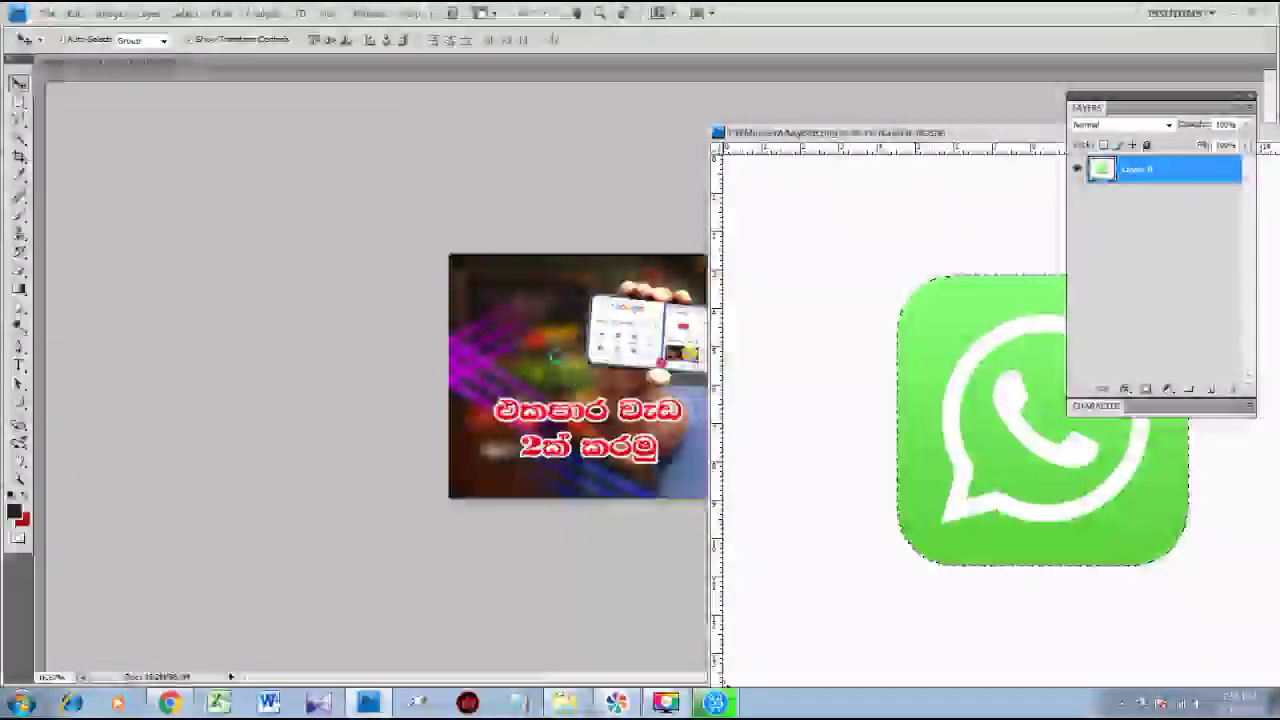
pyautogui.hotkey('ctrl', 'v')
# Scale the WhatsApp icon down into the thumbnail's upper-left corner and duplicate it alongside.
pyautogui.hotkey('ctrl', 't')
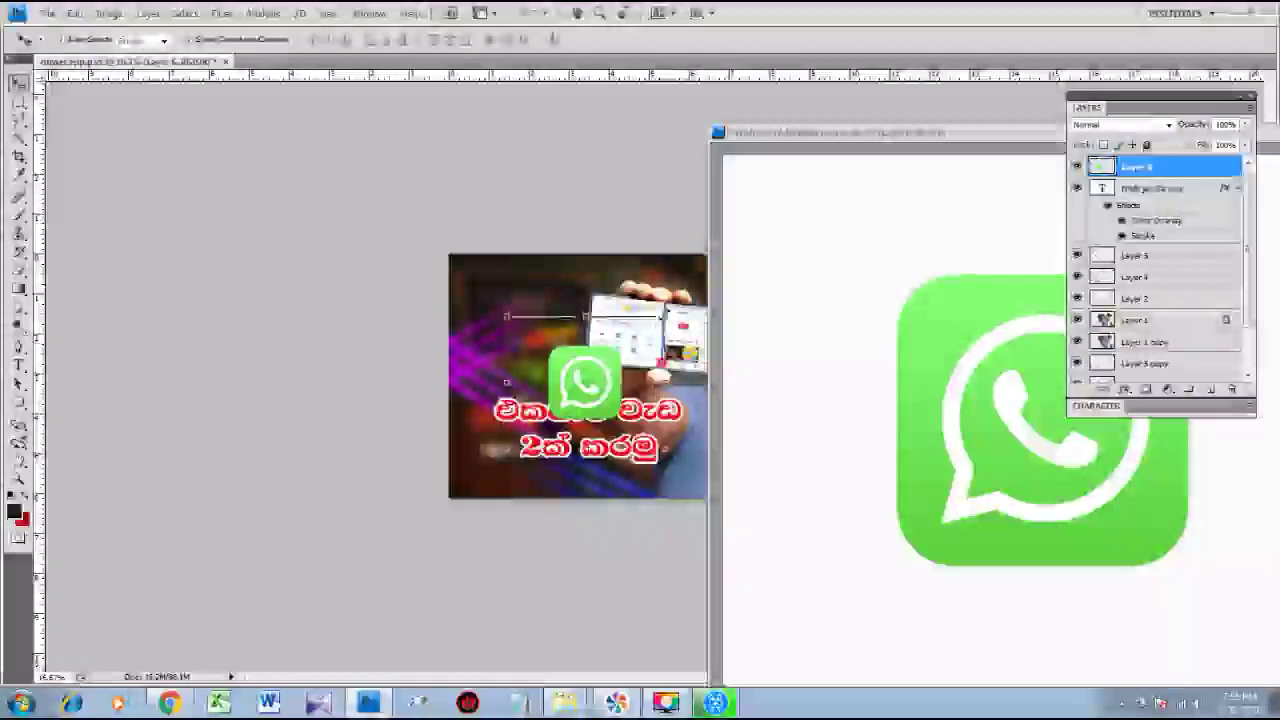
pyautogui.moveTo(663, 316); pyautogui.dragTo(527, 287)
pyautogui.press('Return')
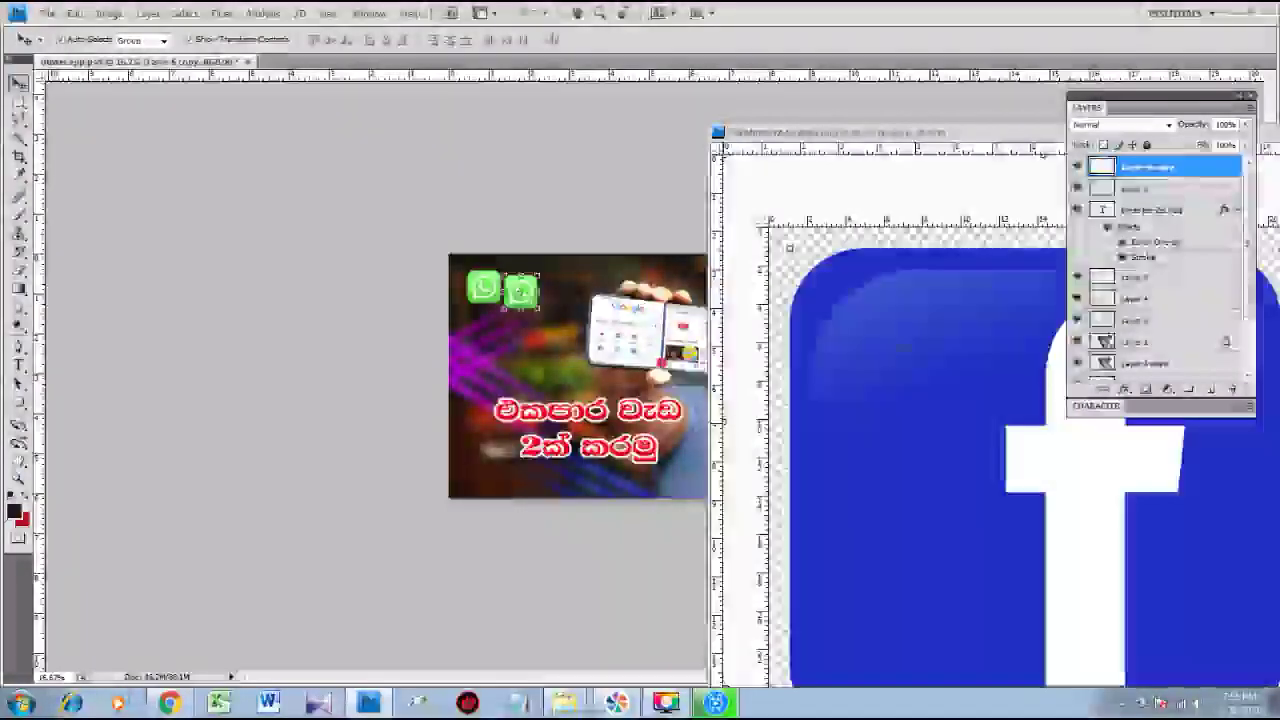
# Copy the Facebook logo into the thumbnail and close its source image.
pyautogui.click(907, 406)
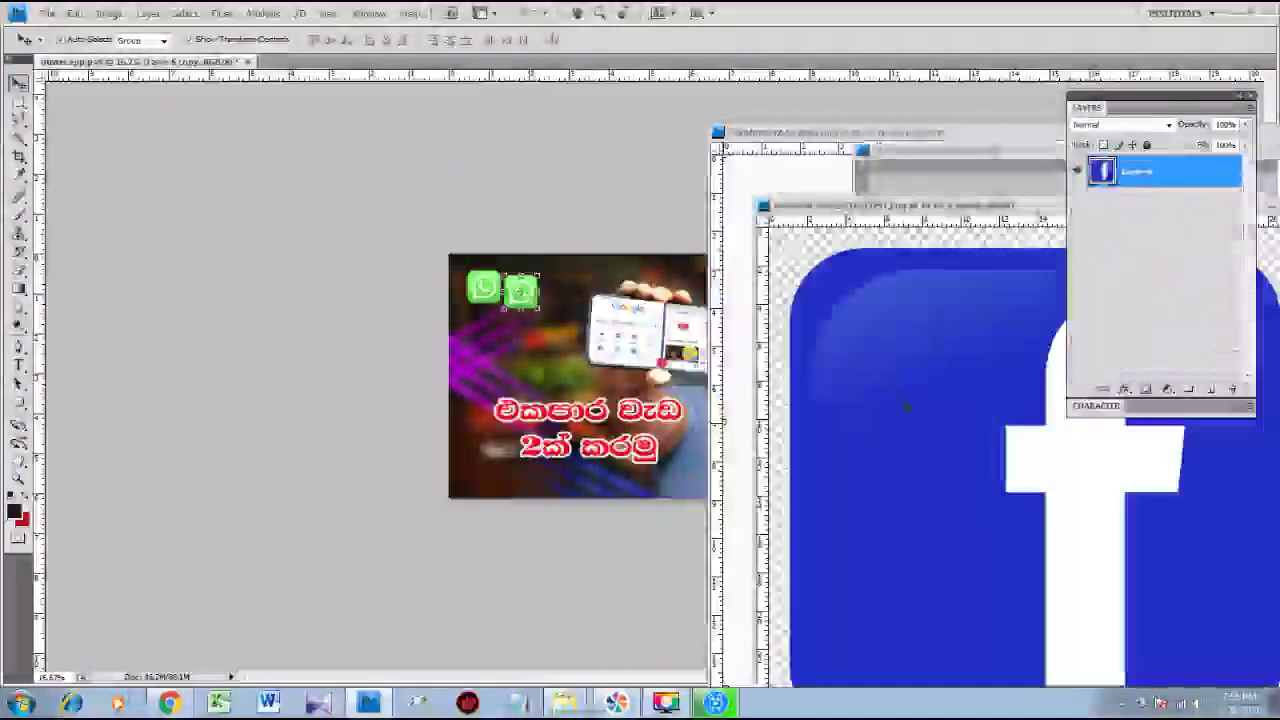
pyautogui.moveTo(907, 406); pyautogui.dragTo(513, 398)
pyautogui.click(908, 370)
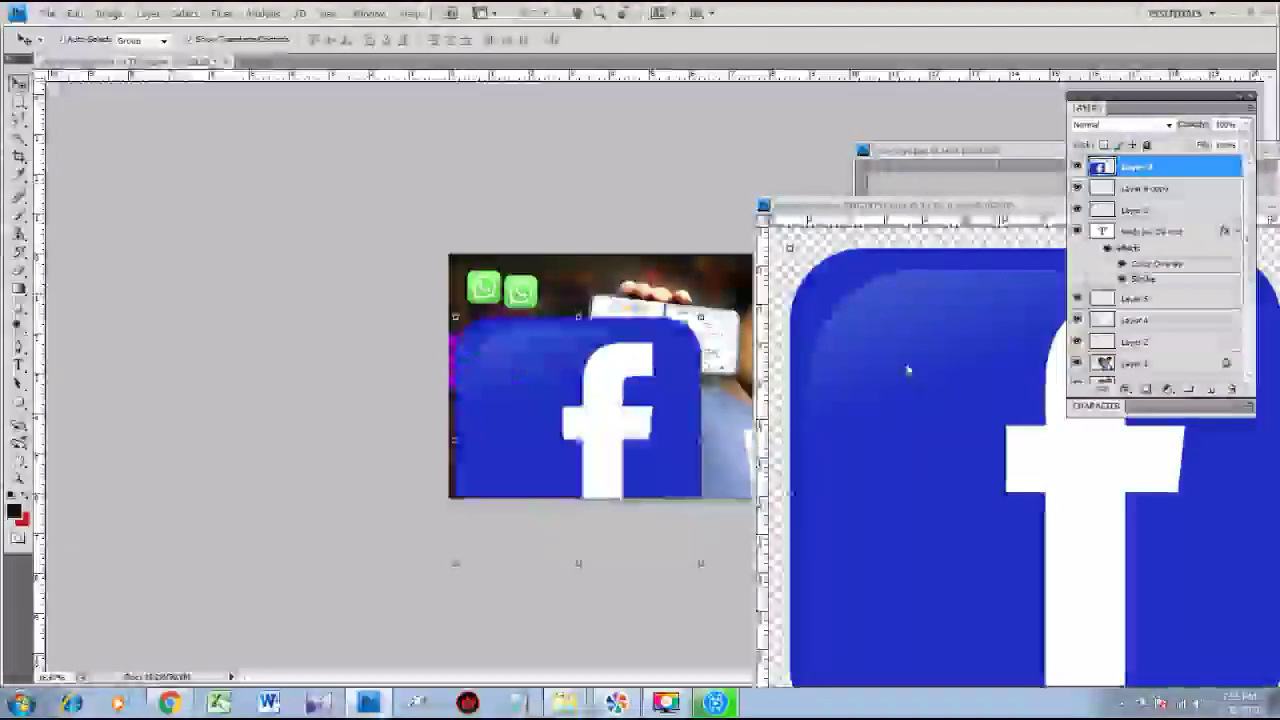
pyautogui.hotkey('ctrl', 'w')
pyautogui.click(660, 349)
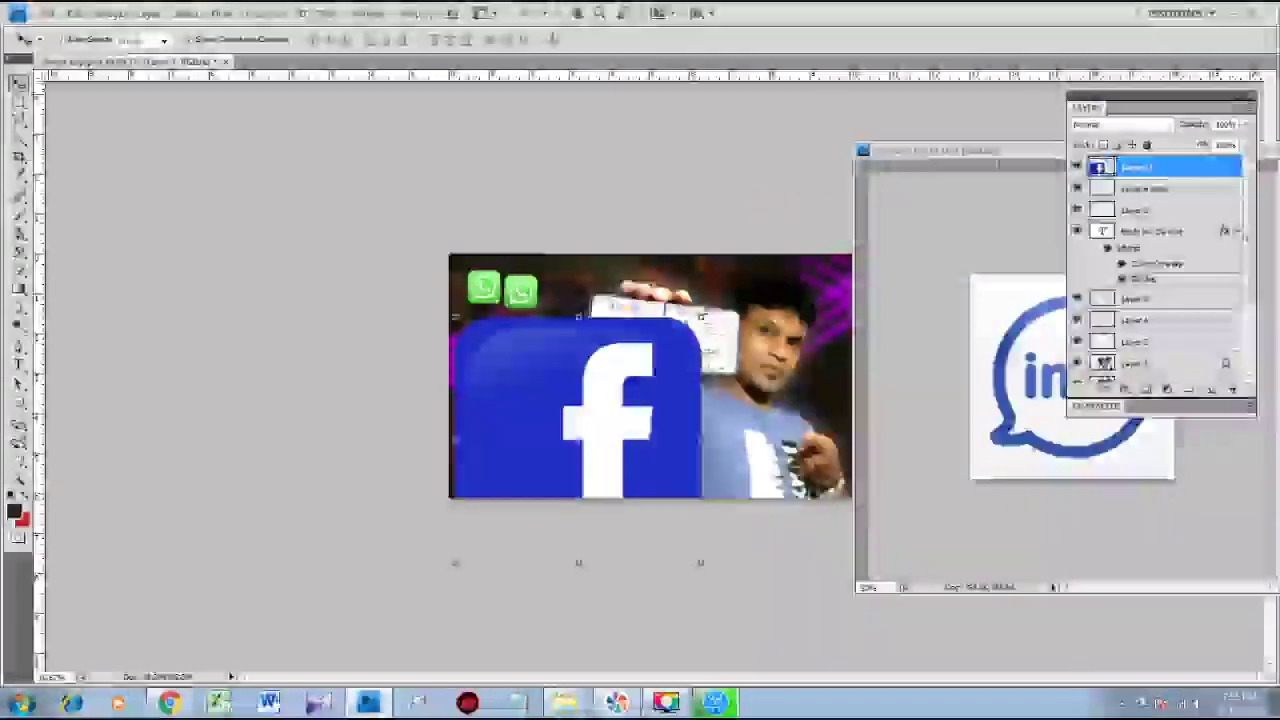
# Scale the Facebook logo down beneath the WhatsApp icons and duplicate it to form a second row of two.
pyautogui.moveTo(701, 316); pyautogui.dragTo(497, 326)
pyautogui.press('Return')
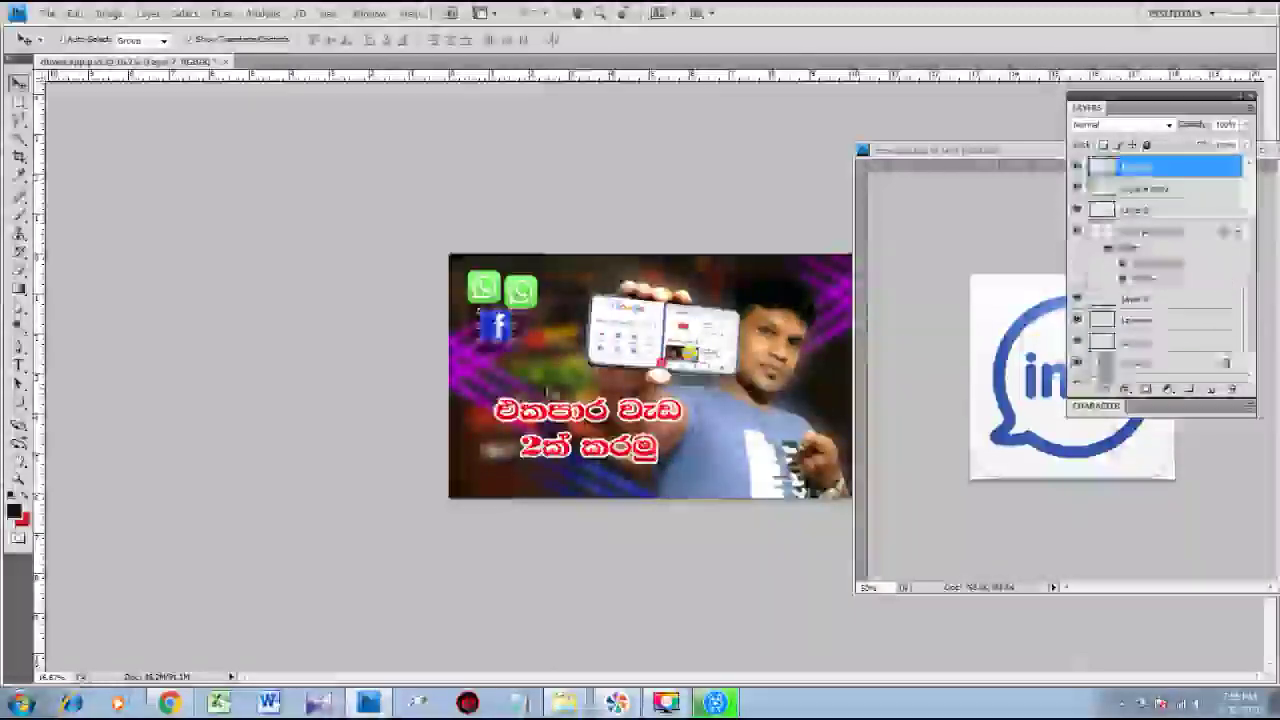
pyautogui.click(546, 392)
pyautogui.keyDown('alt'); pyautogui.moveTo(497, 326); pyautogui.dragTo(532, 326); pyautogui.keyUp('alt')
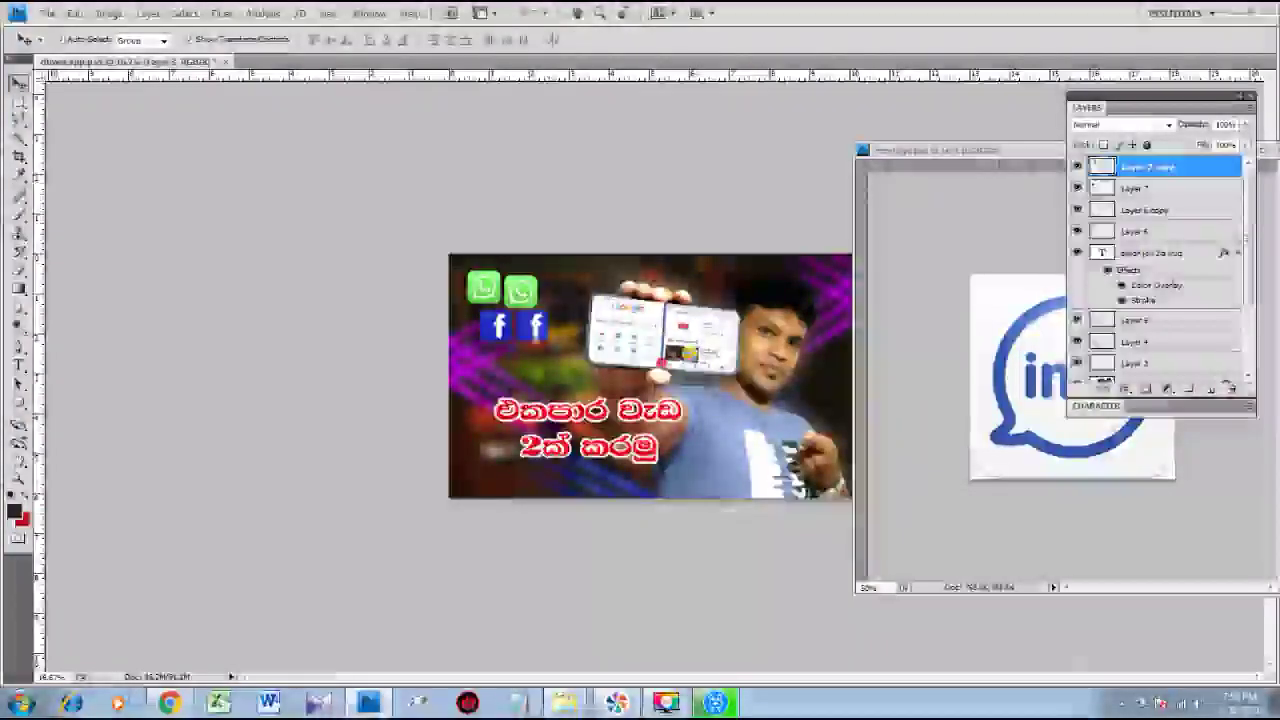
# Isolate the round imo logo with the Magic Wand, copy it into the thumbnail, and close its source image.
pyautogui.click(1026, 417)
pyautogui.press('w')
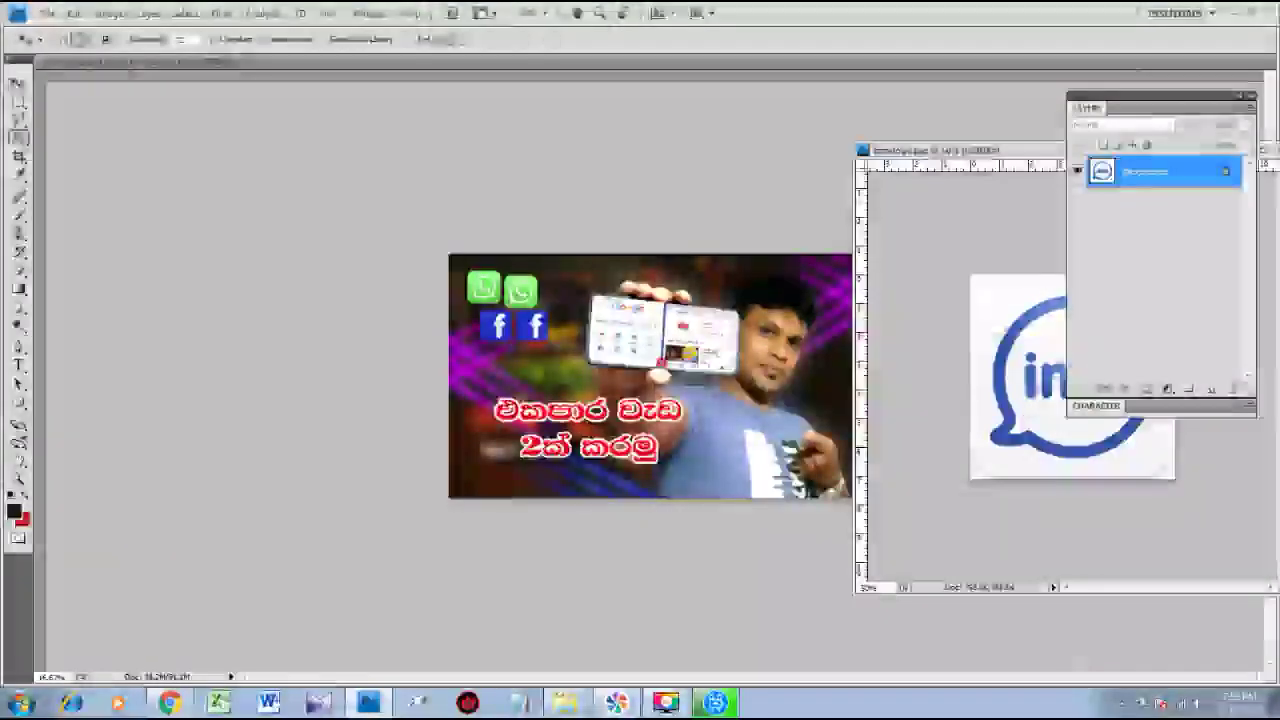
pyautogui.click(994, 328)
pyautogui.click(996, 476)
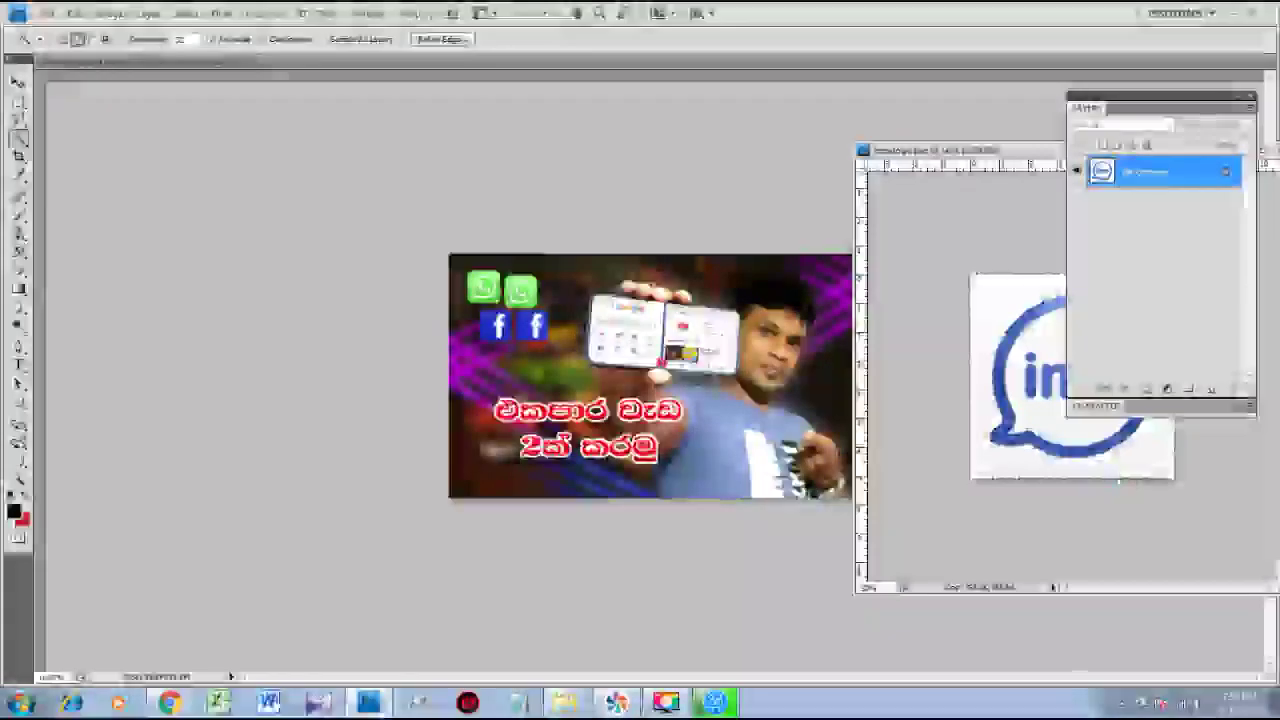
pyautogui.press('v')
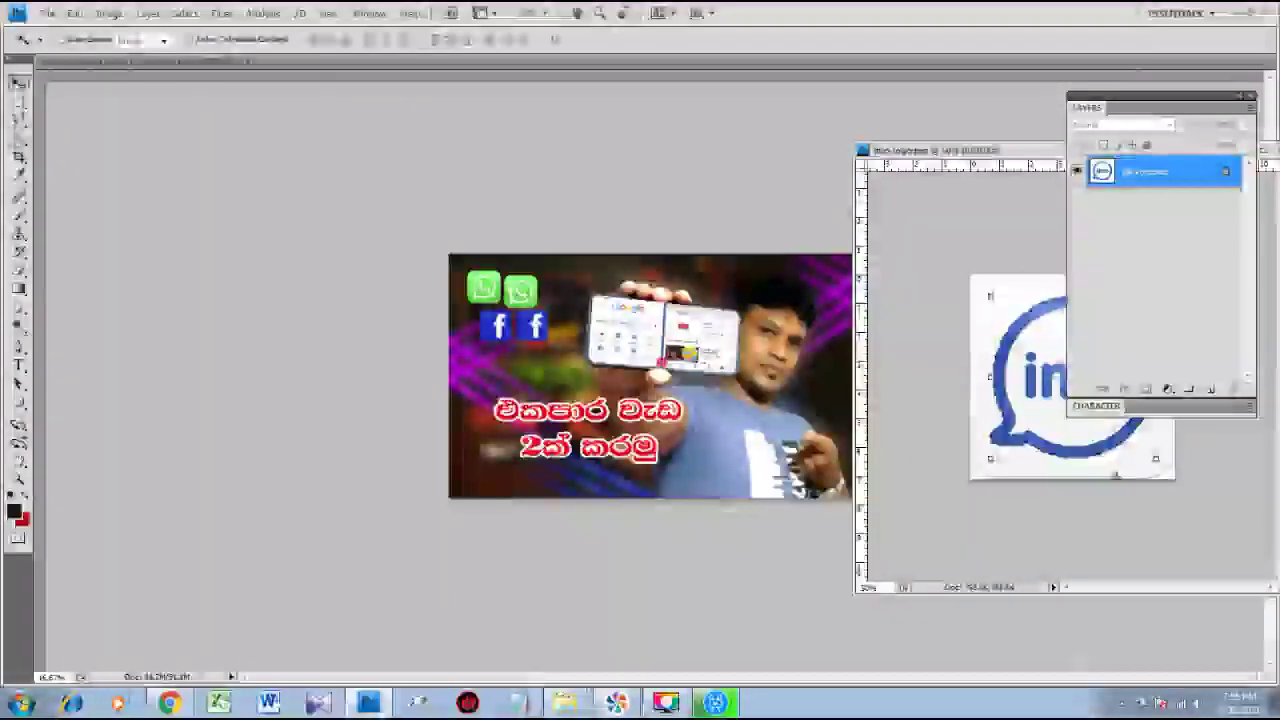
pyautogui.moveTo(1090, 442); pyautogui.dragTo(505, 365)
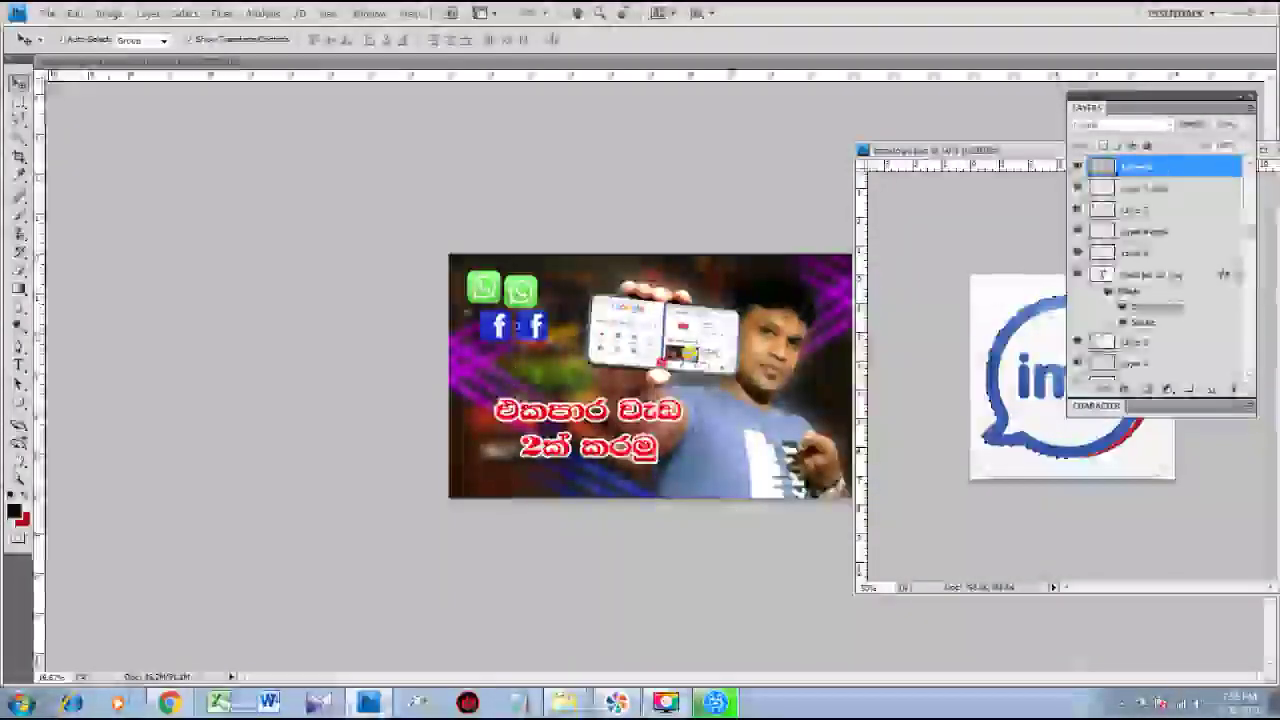
pyautogui.click(1266, 150)
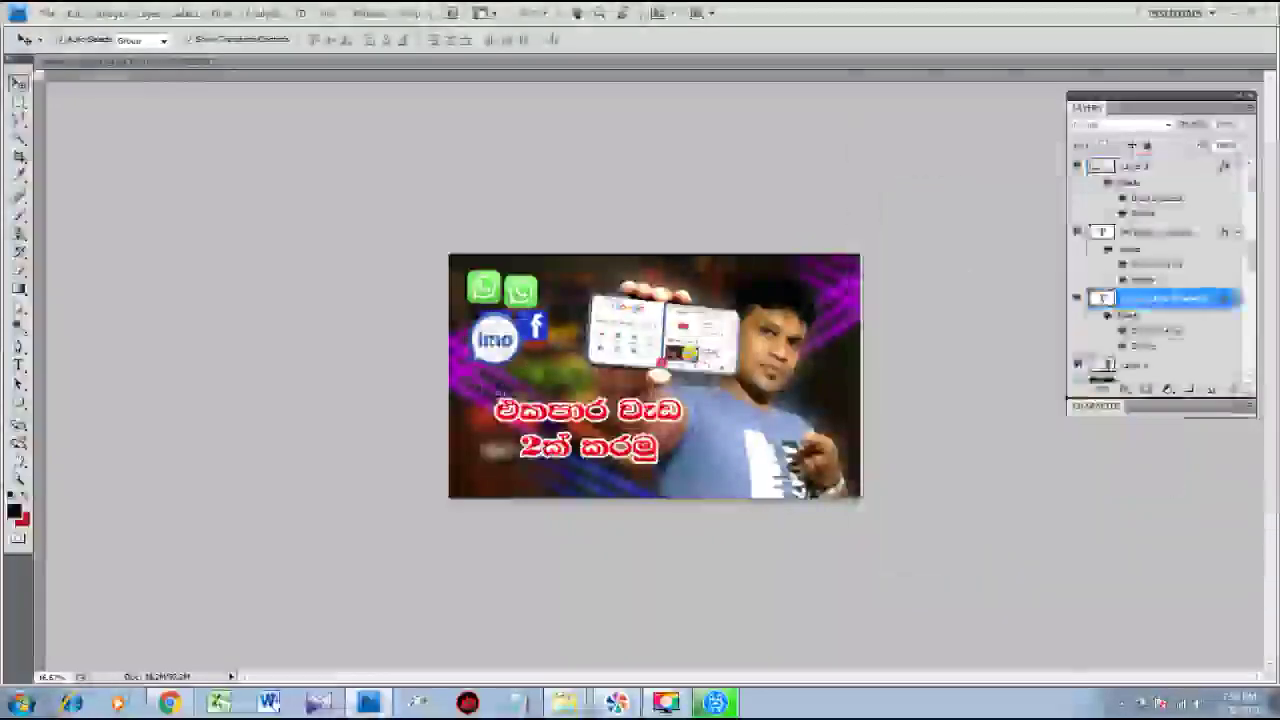
# Shrink the imo logo, place it below the Facebook icons, and duplicate it to form a third row of two.
pyautogui.moveTo(524, 308); pyautogui.dragTo(509, 321)
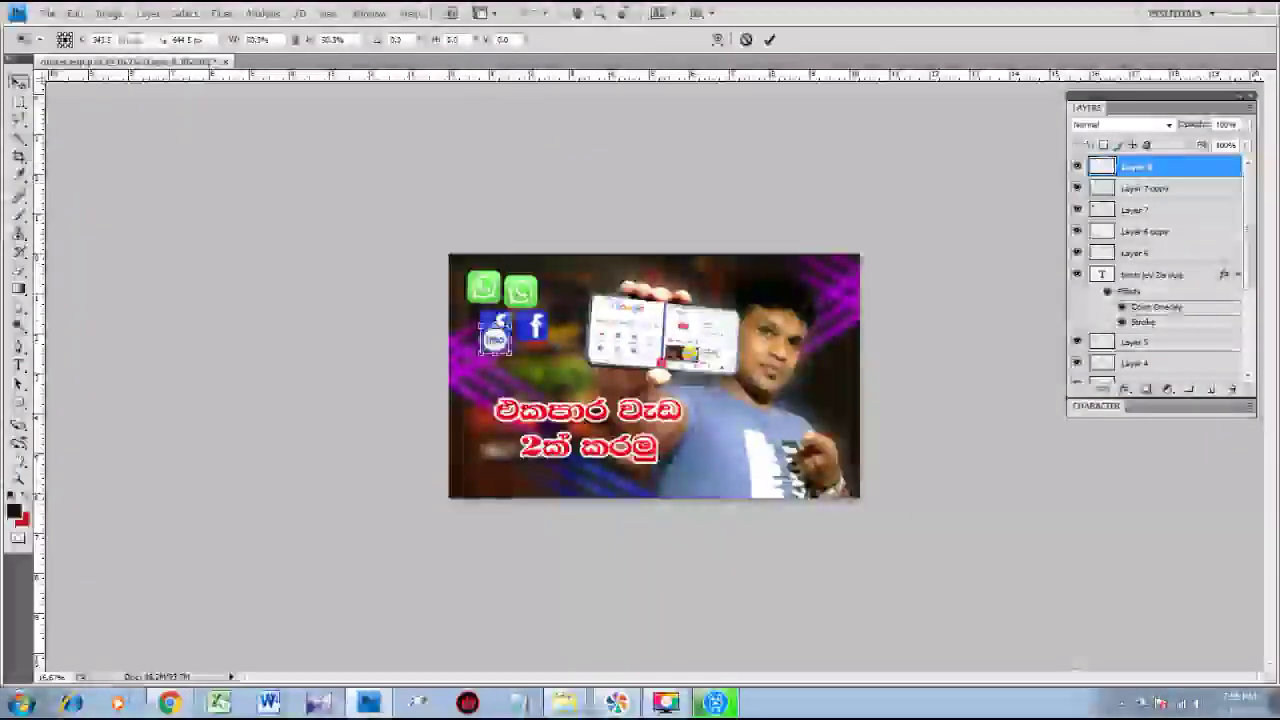
pyautogui.press('Return')
pyautogui.moveTo(495, 340); pyautogui.dragTo(532, 362)
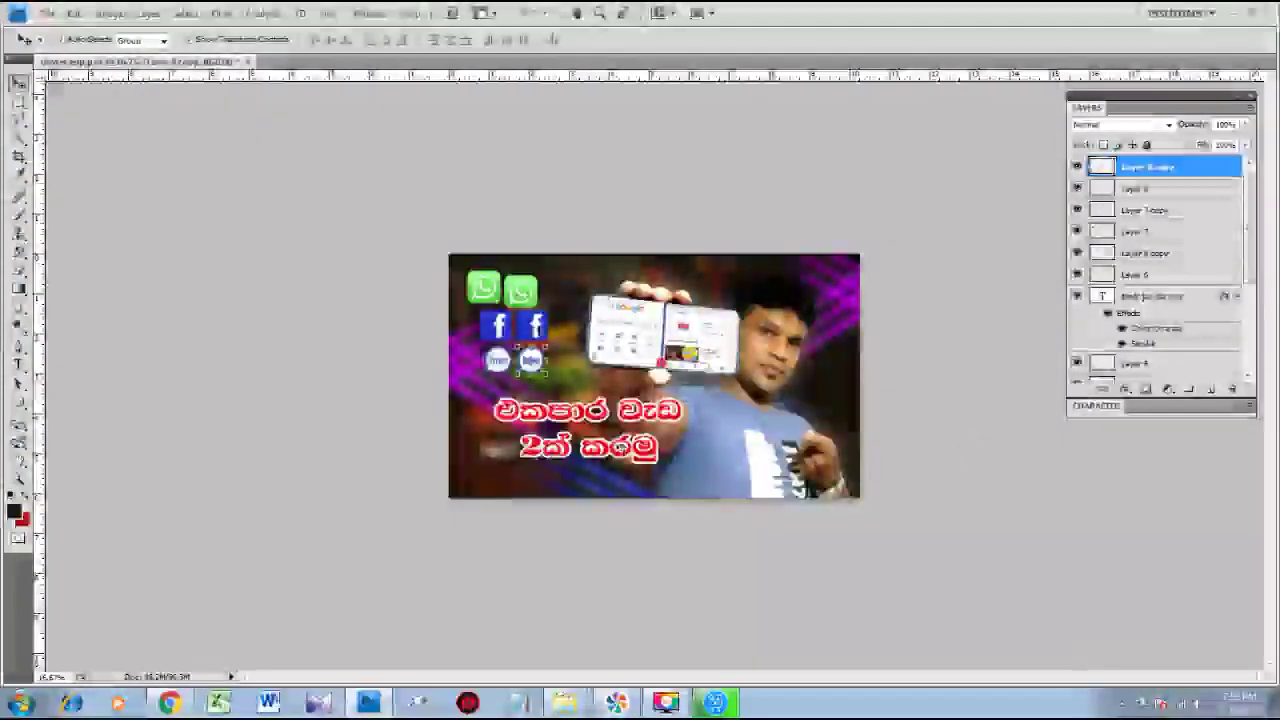
# Delete all the WhatsApp, Facebook and imo icons from the thumbnail, both the duplicates and the originals.
pyautogui.click(520, 294)
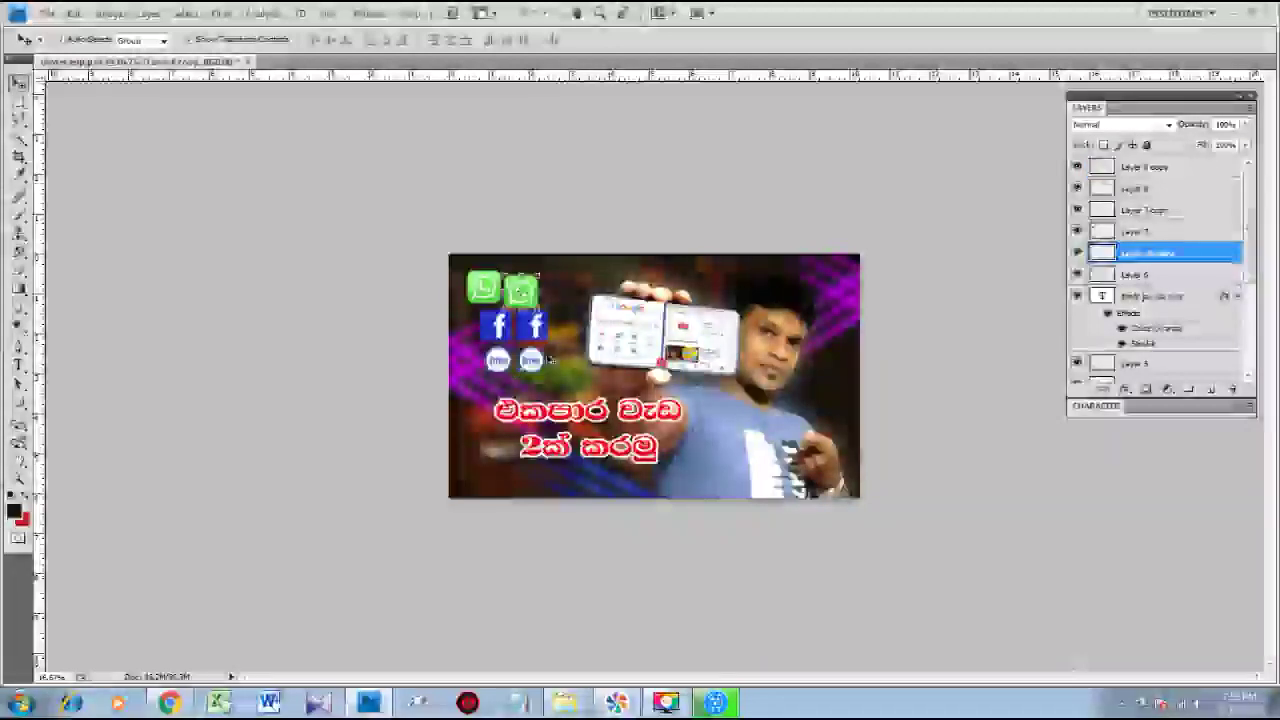
pyautogui.press('Delete')
pyautogui.click(530, 334)
pyautogui.press('Delete')
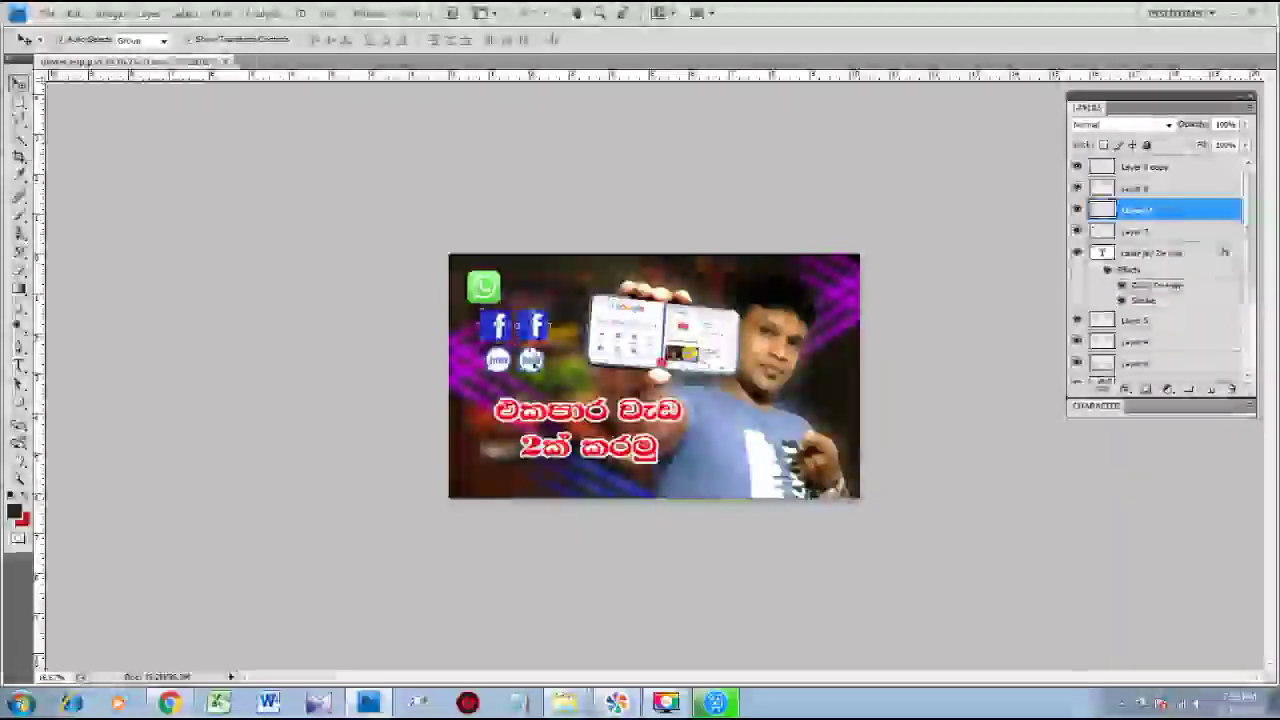
pyautogui.click(533, 367)
pyautogui.press('Delete')
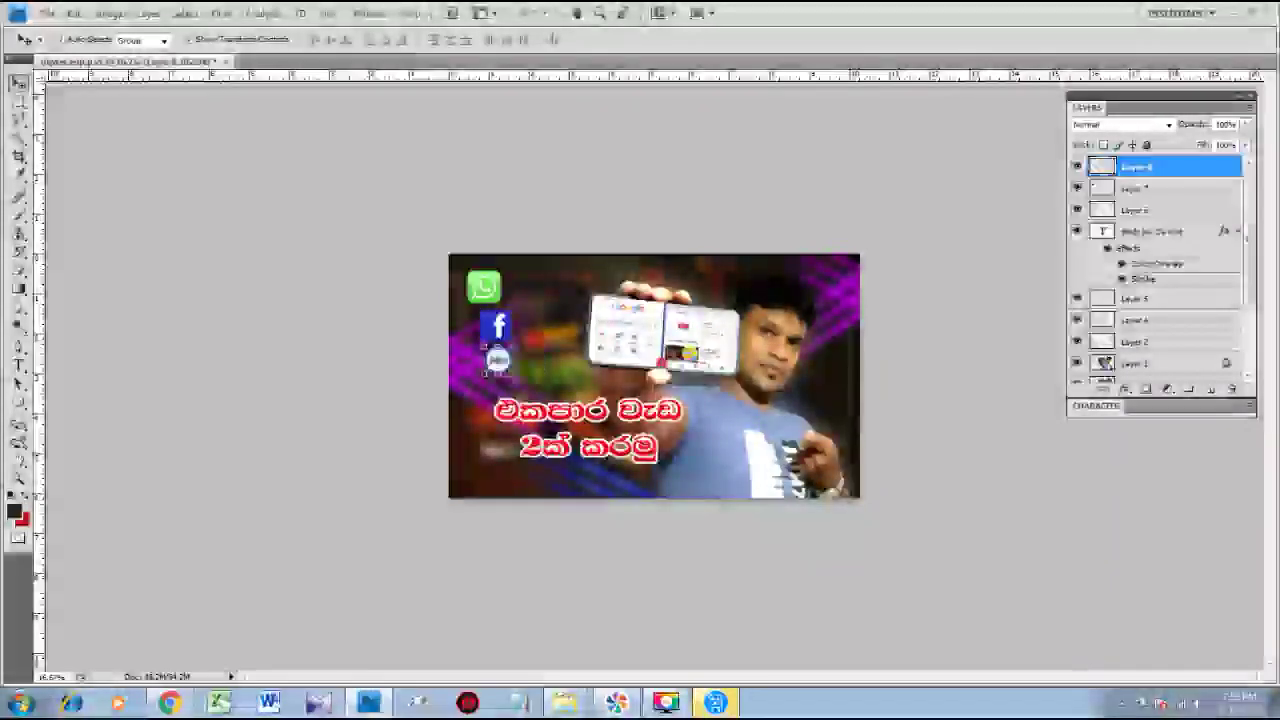
pyautogui.press('Delete')
pyautogui.press('Delete')
pyautogui.press('Delete')
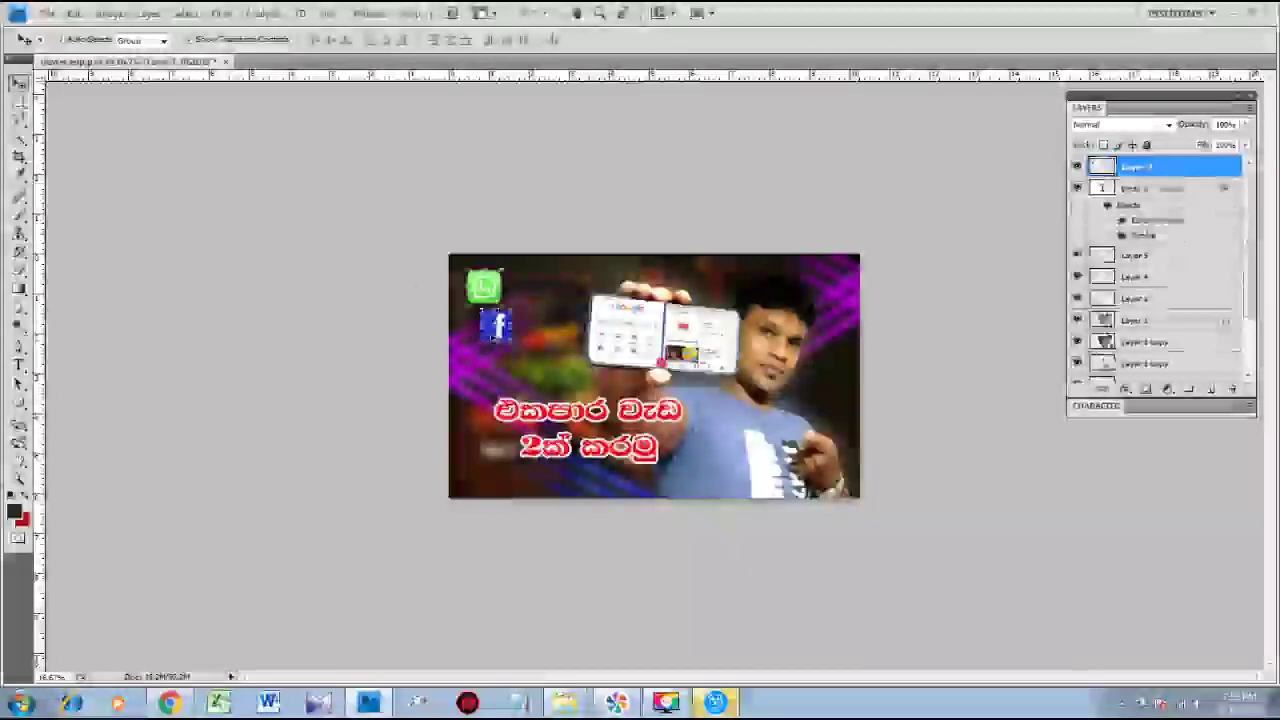
pyautogui.click(942, 399)
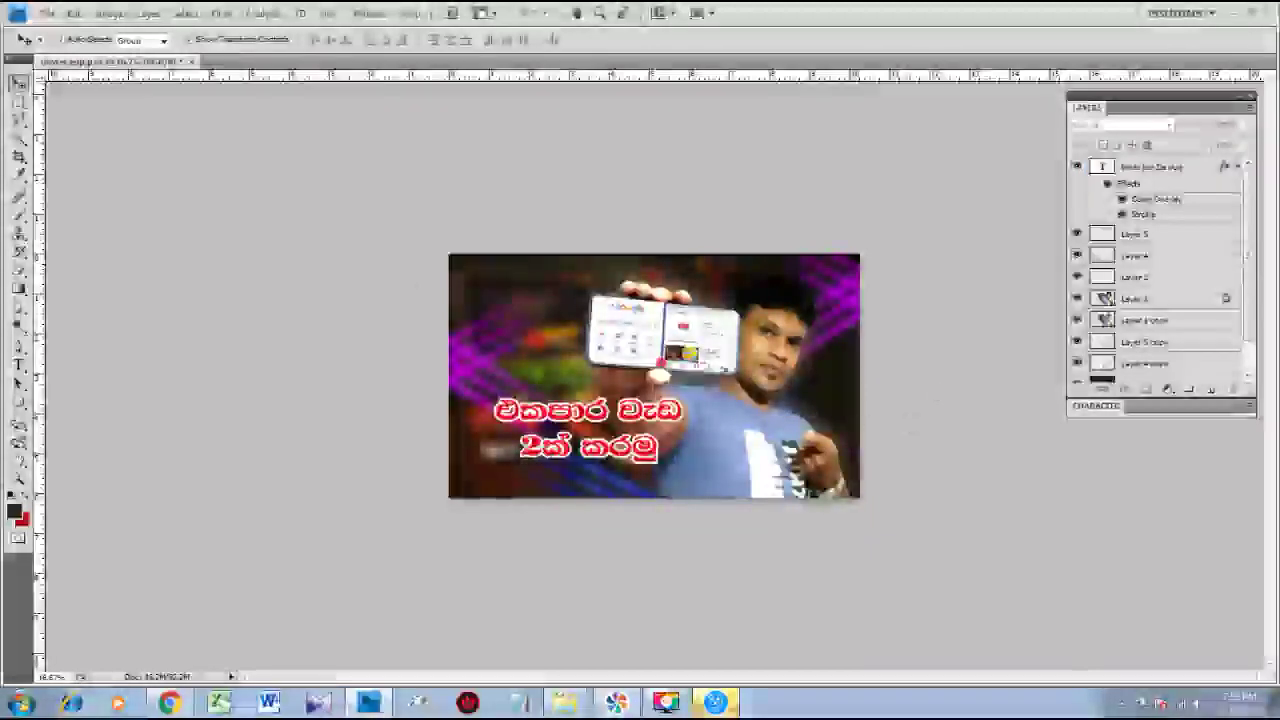
pyautogui.click(724, 368)
pyautogui.click(1003, 549)
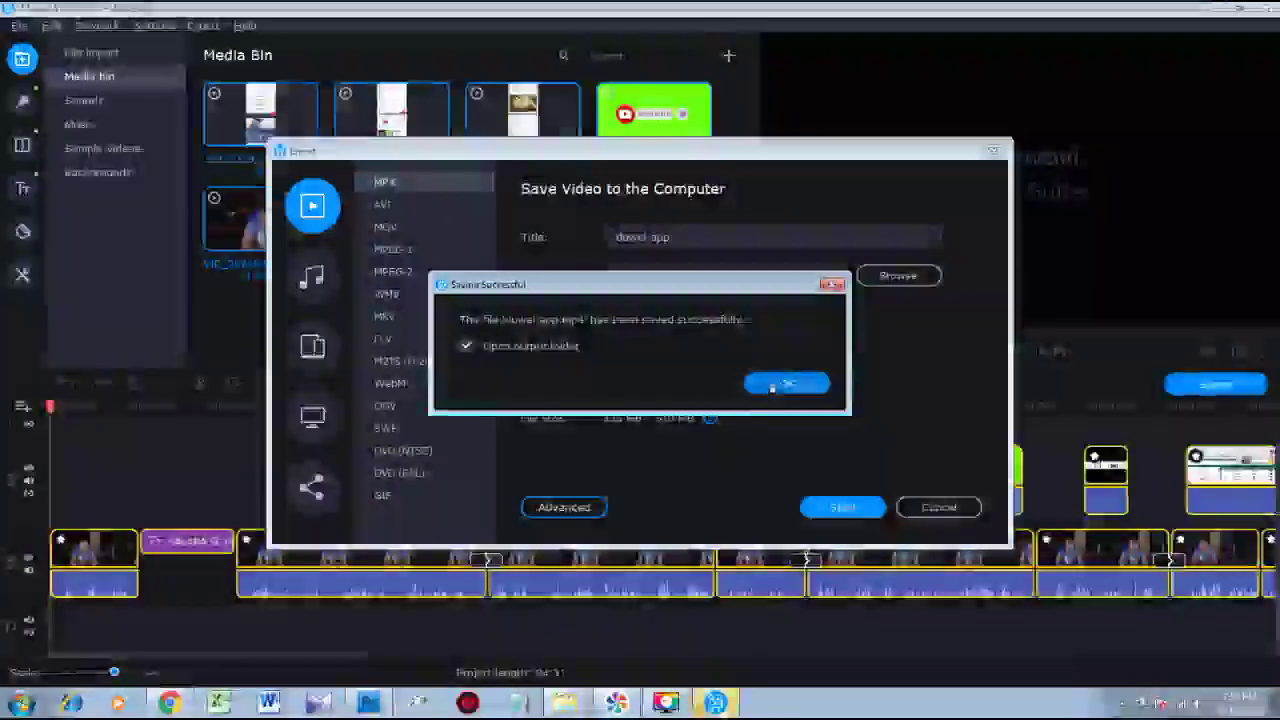
# Acknowledge the completed video export, dismiss the export dialog and close the Movavi video editor.
pyautogui.click(776, 384)
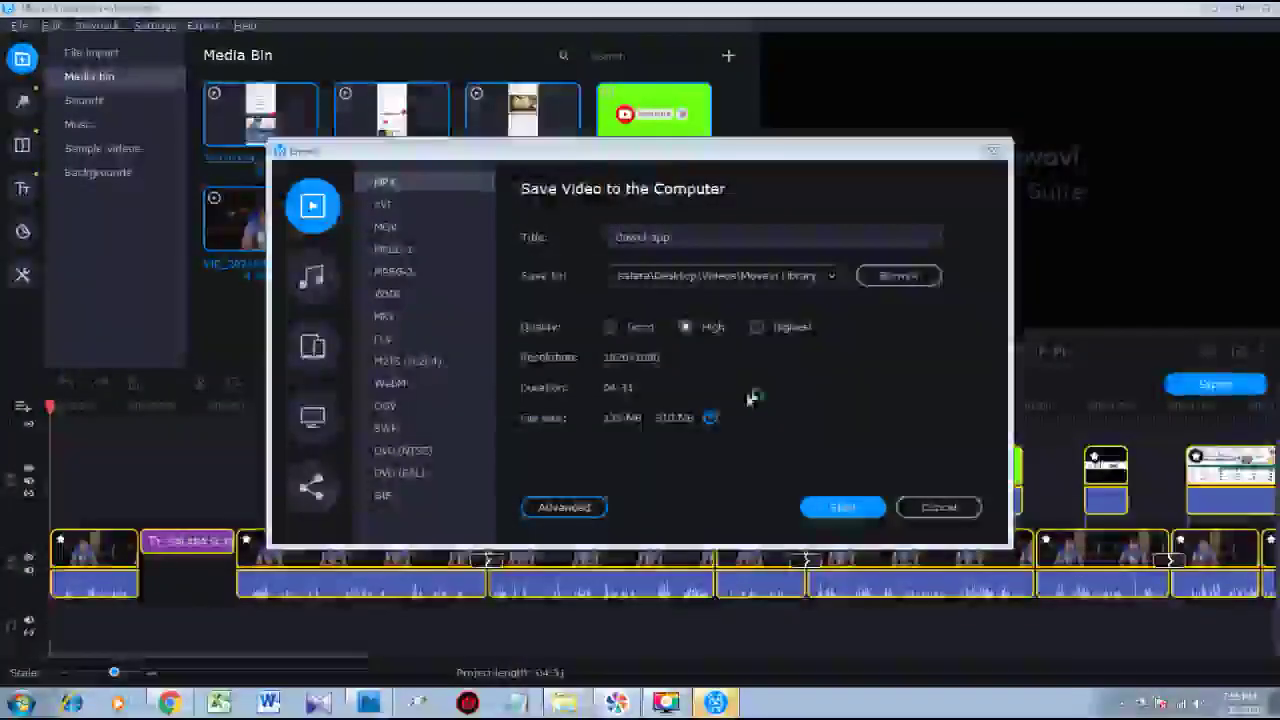
pyautogui.press('Escape')
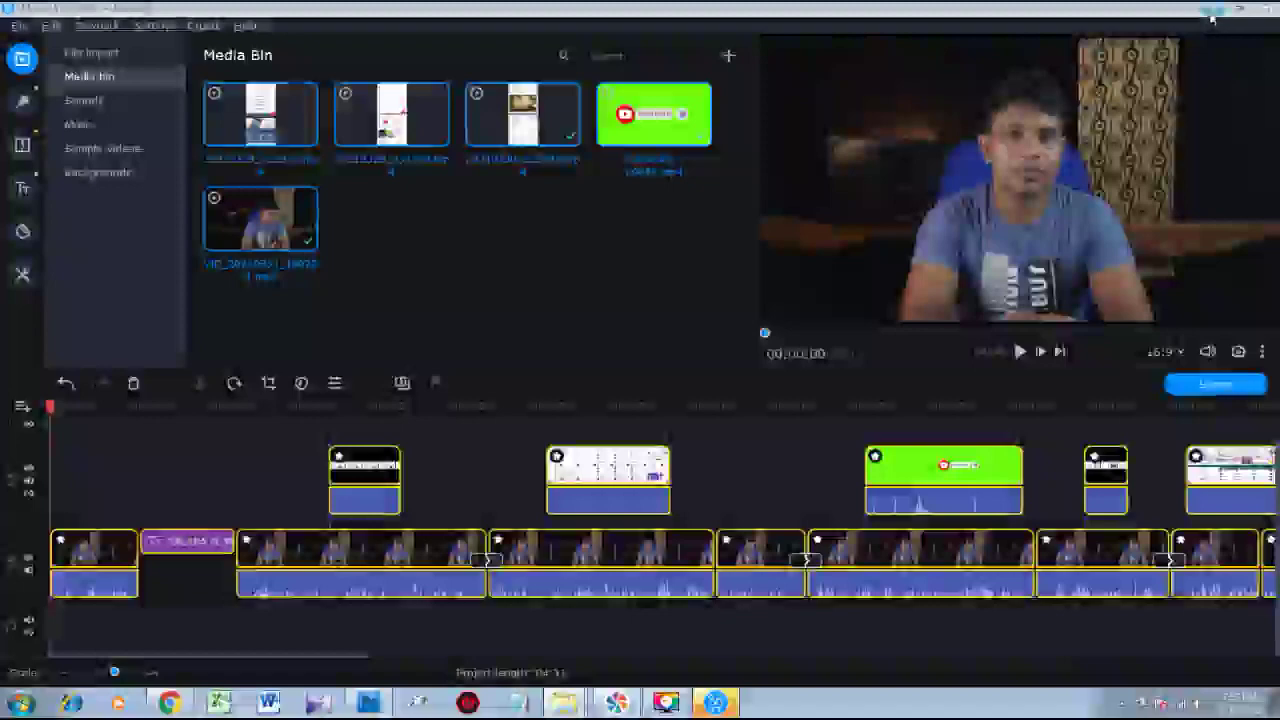
pyautogui.click(486, 309)
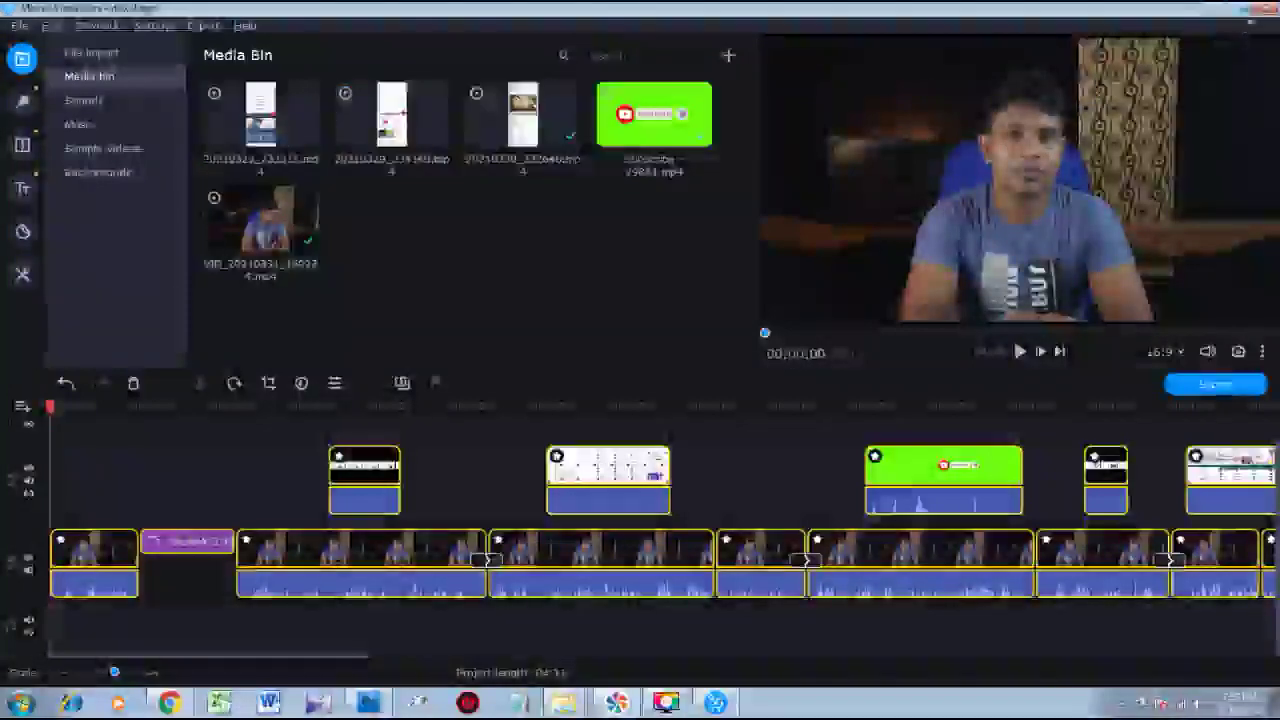
pyautogui.click(1268, 12)
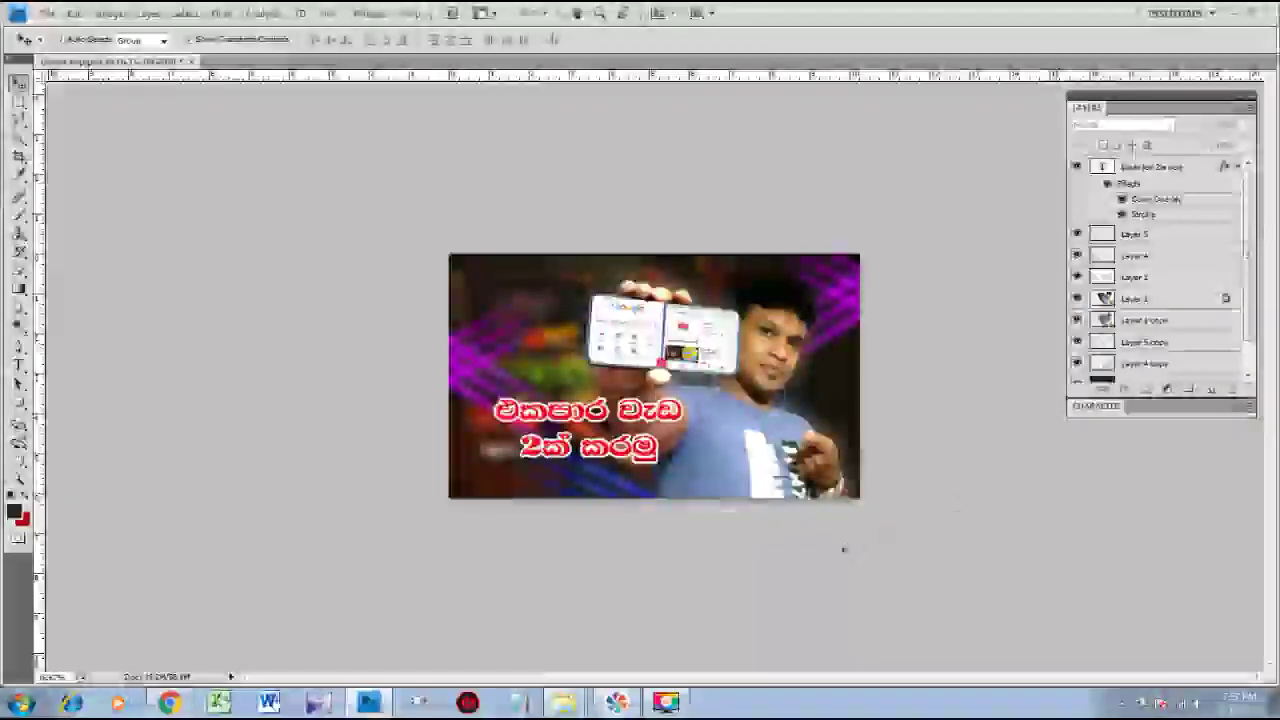
# Make a Quick Mask selection of the presenter's lower torso and hand on his layer, and feather it by 10 pixels.
pyautogui.click(740, 466)
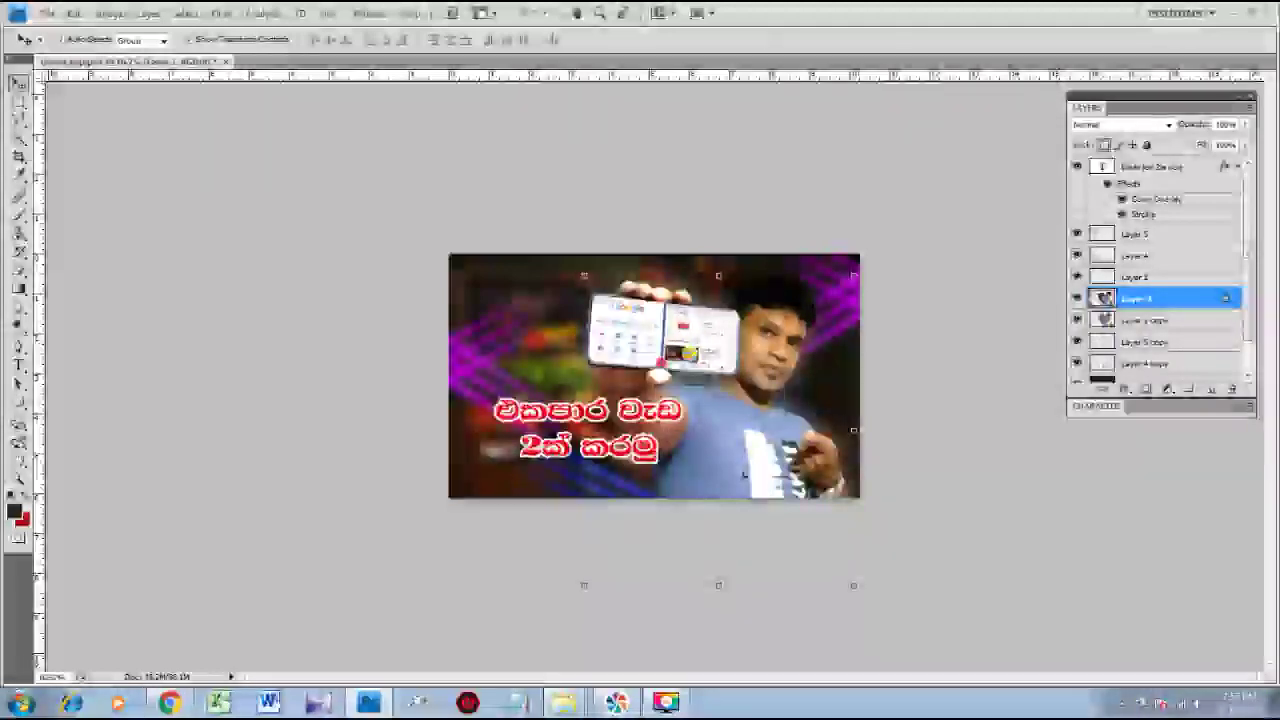
pyautogui.press('q')
pyautogui.press('b')
pyautogui.moveTo(680, 545); pyautogui.dragTo(830, 500)
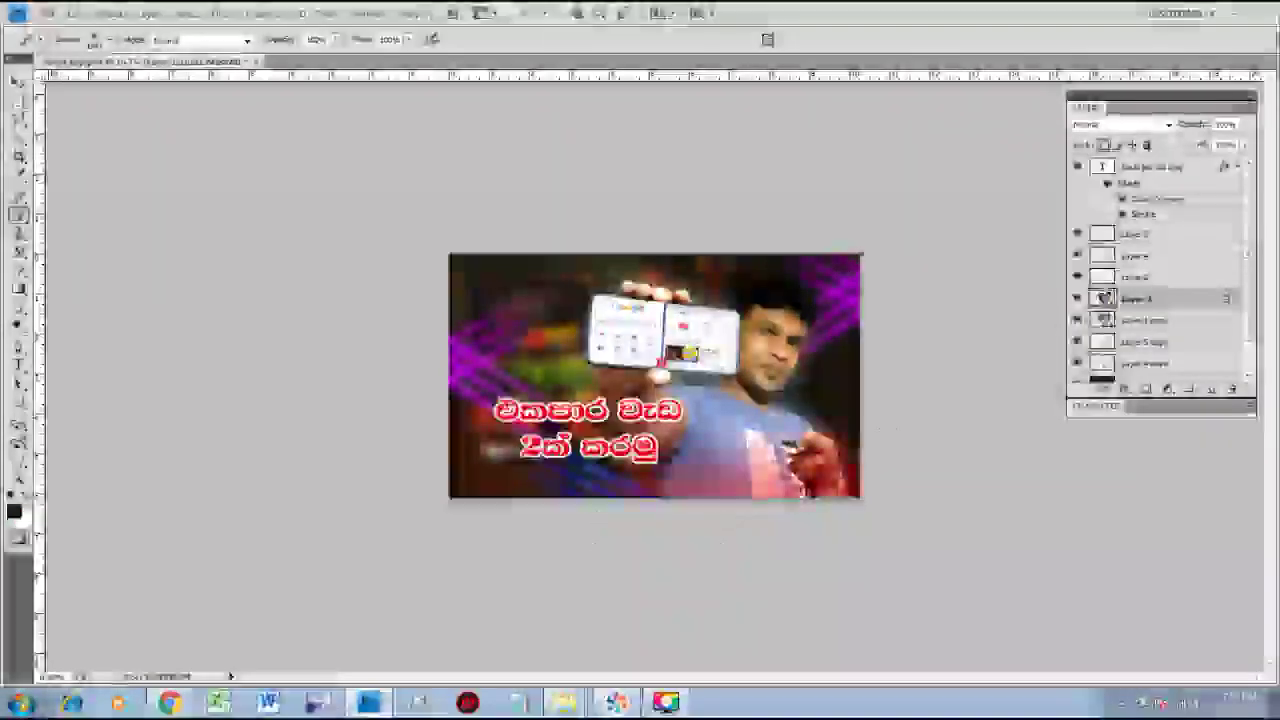
pyautogui.press('q')
pyautogui.hotkey('shift', 'F6')
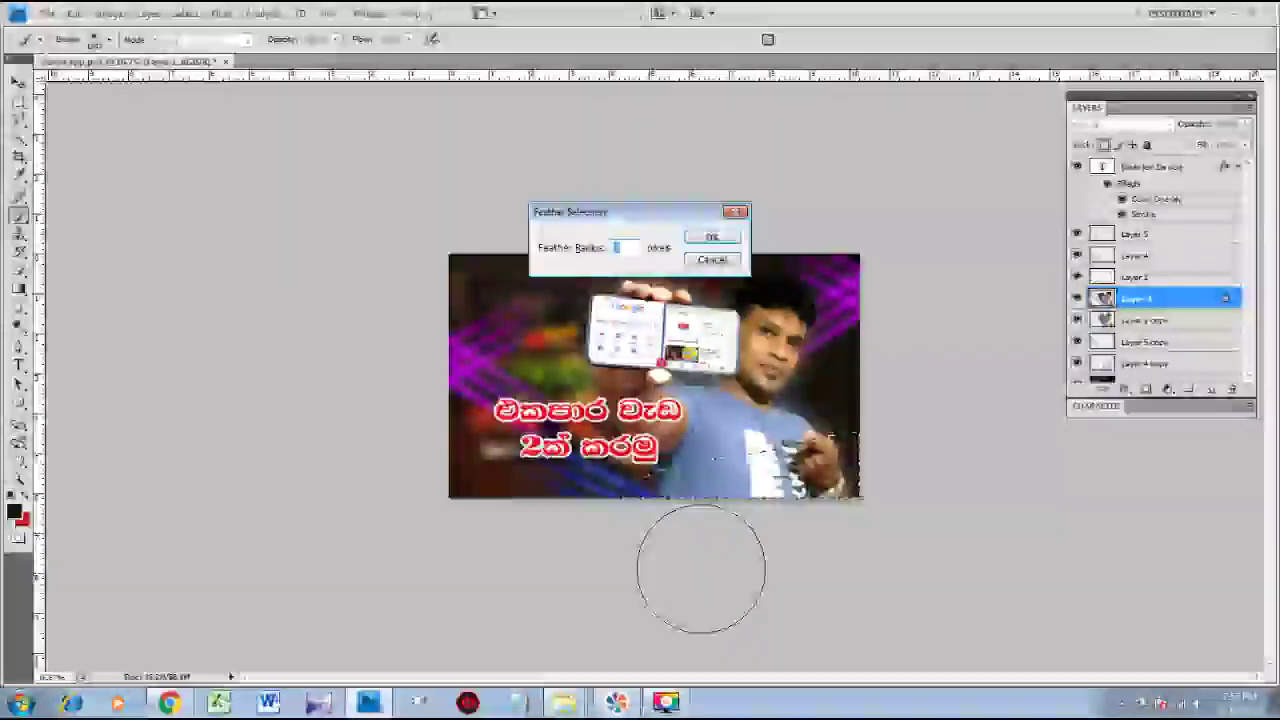
pyautogui.write('10')
pyautogui.press('Return')
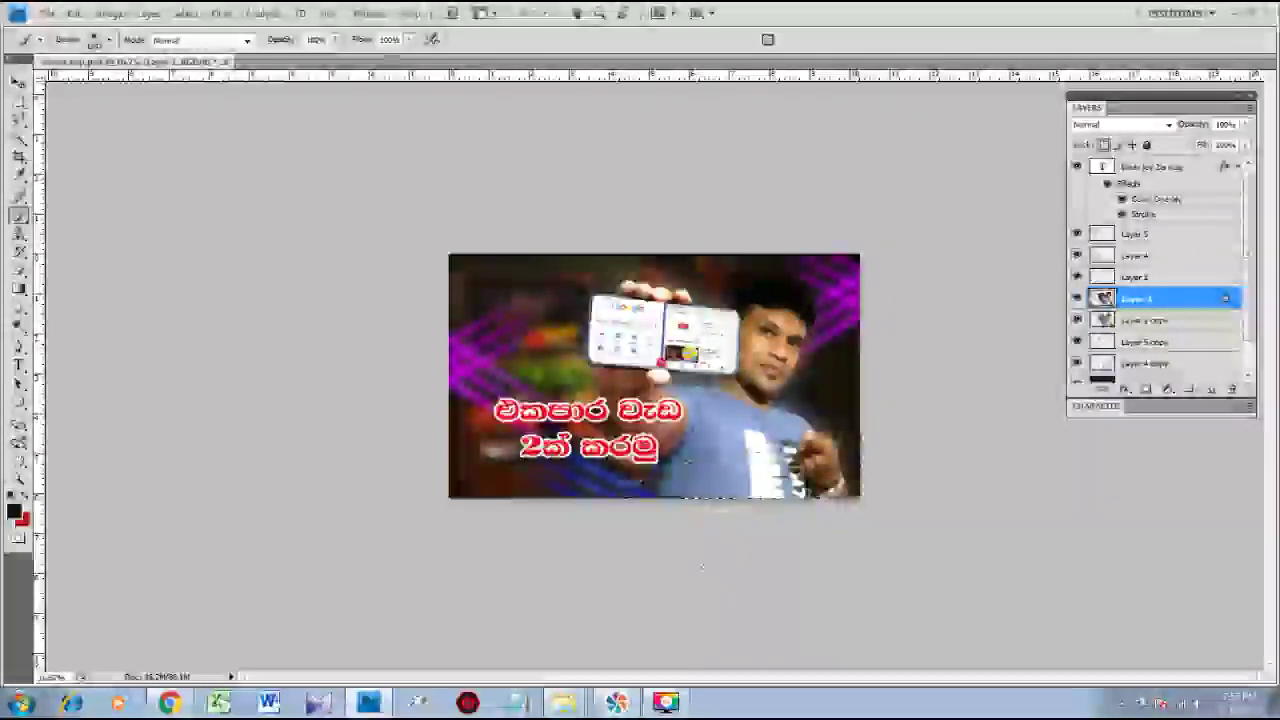
pyautogui.click(222, 13)
pyautogui.moveTo(300, 145)
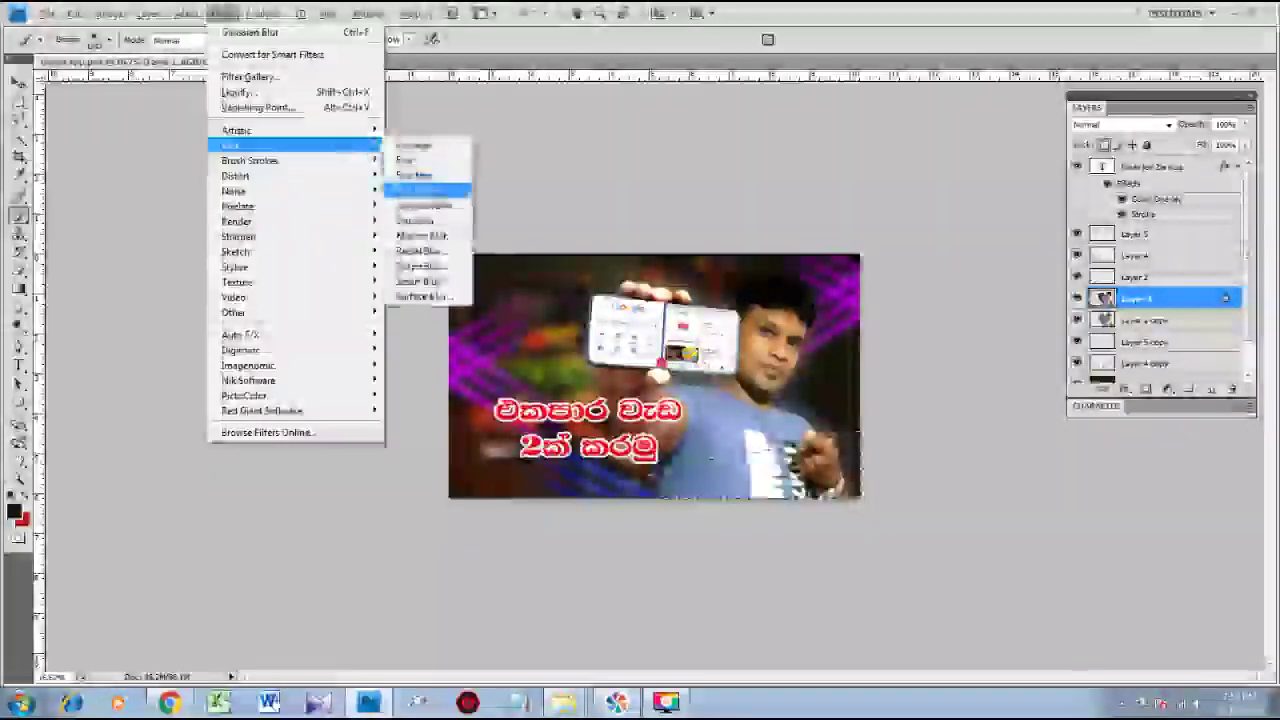
pyautogui.click(420, 190)
pyautogui.click(729, 197)
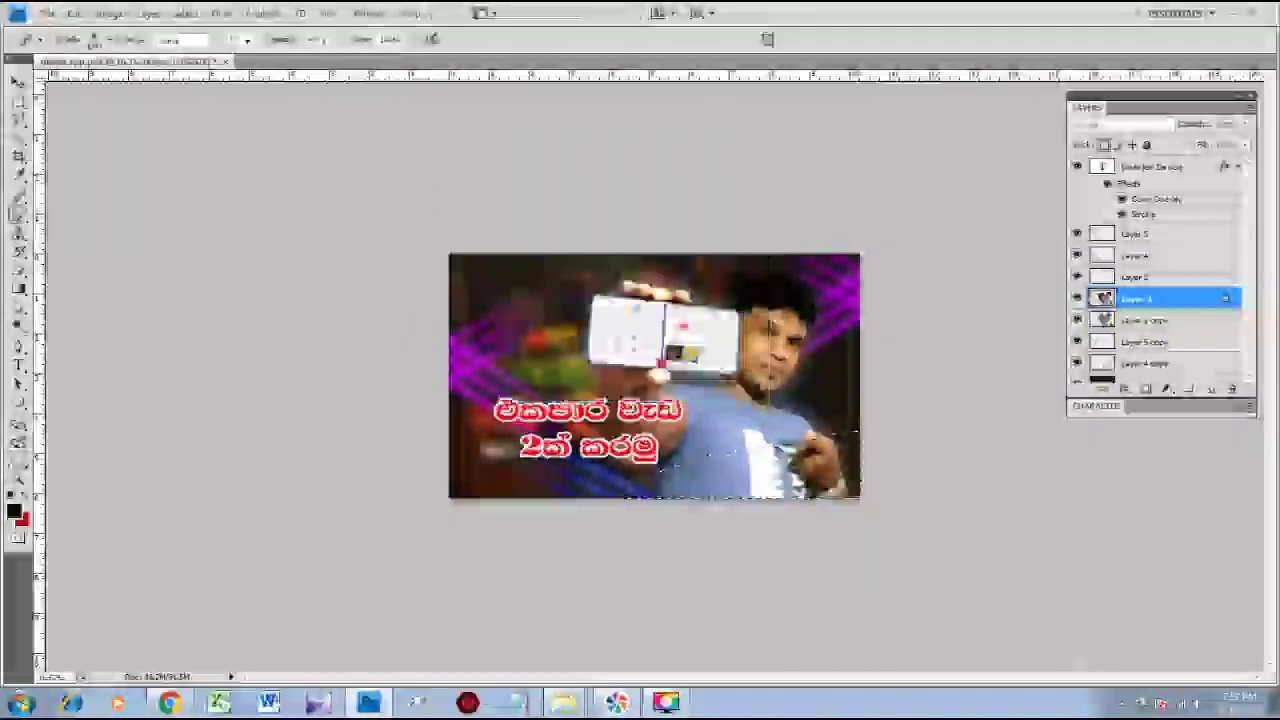
# Apply a Gaussian Blur to the feathered area across the presenter's lower torso and hand, and deselect it.
pyautogui.click(222, 13)
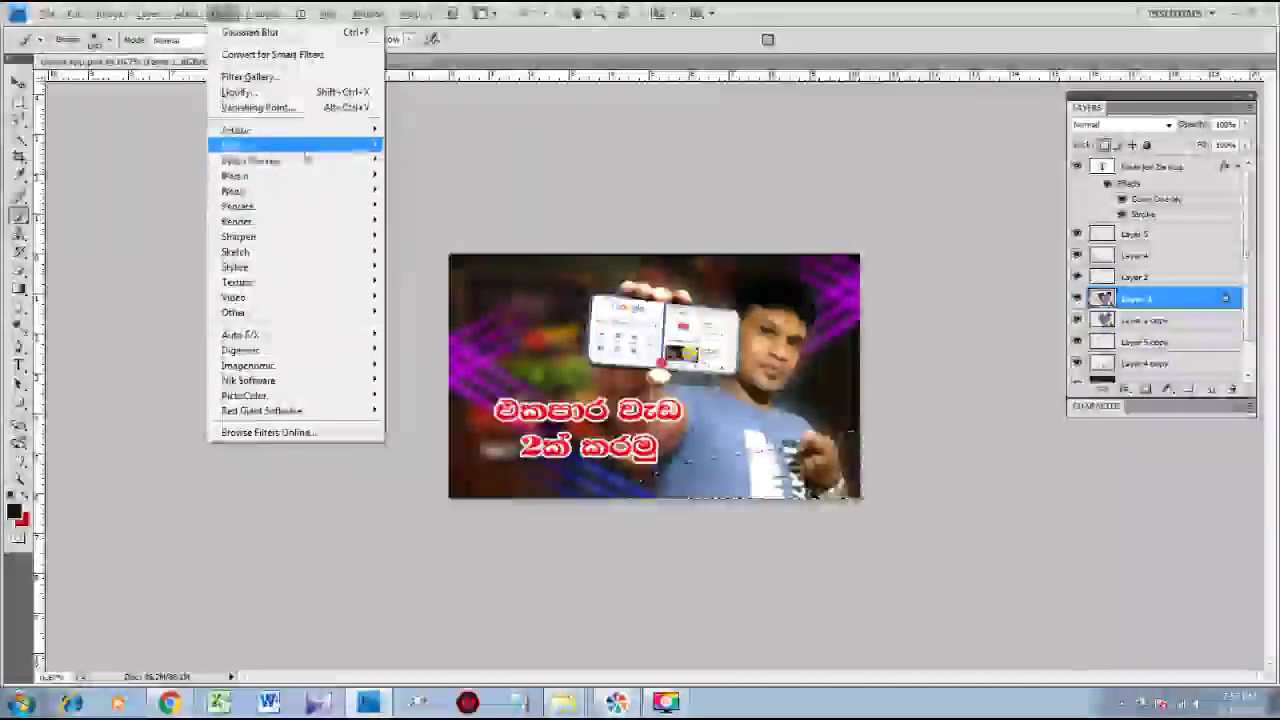
pyautogui.moveTo(352, 147)
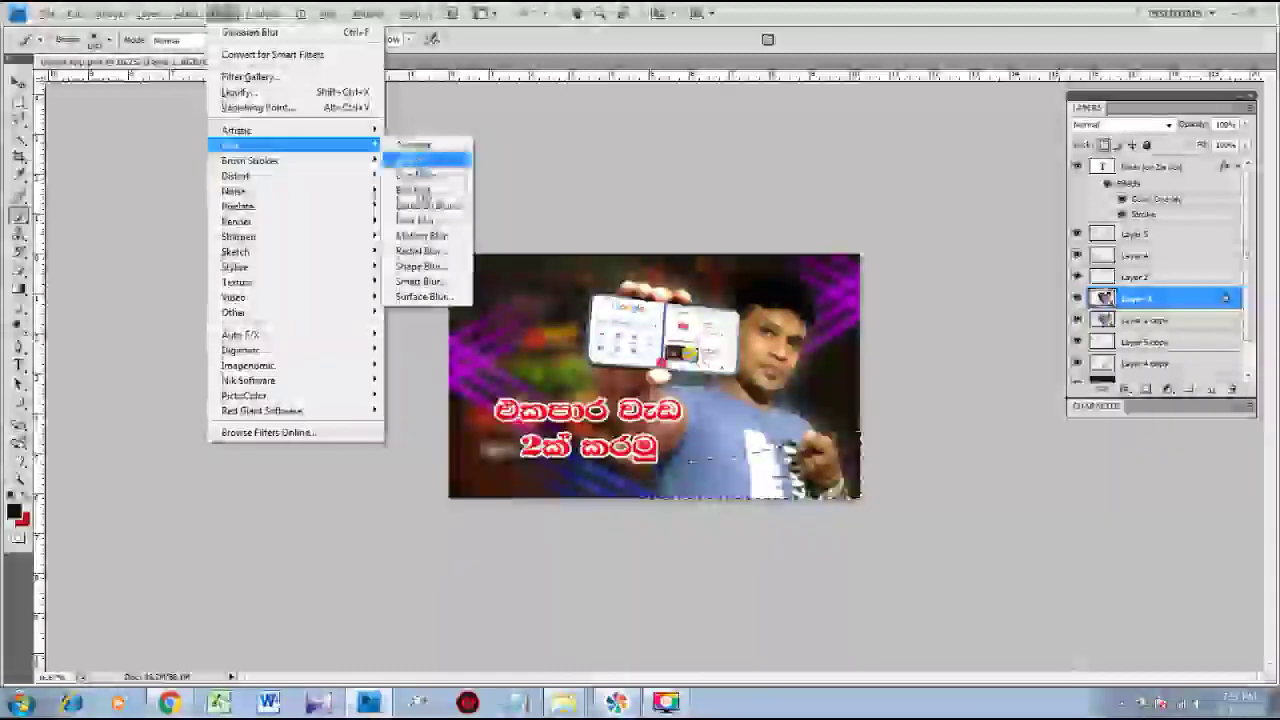
pyautogui.click(422, 206)
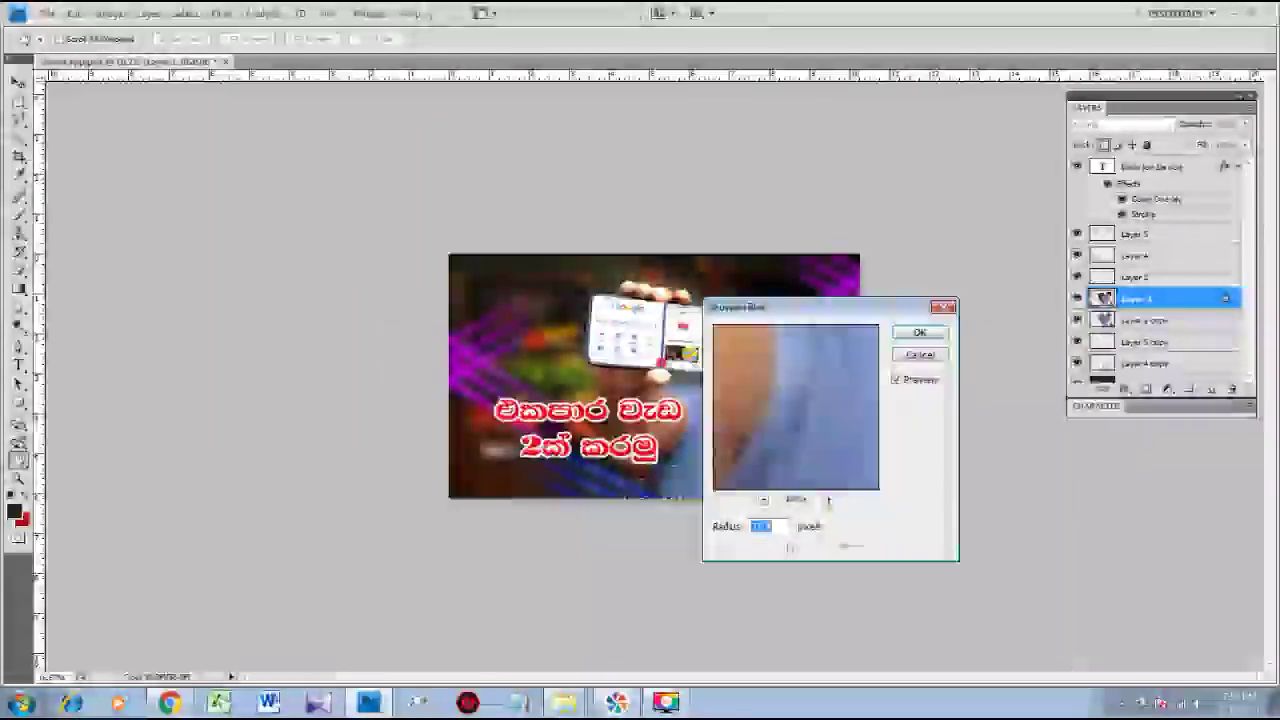
pyautogui.moveTo(864, 308); pyautogui.dragTo(1040, 248)
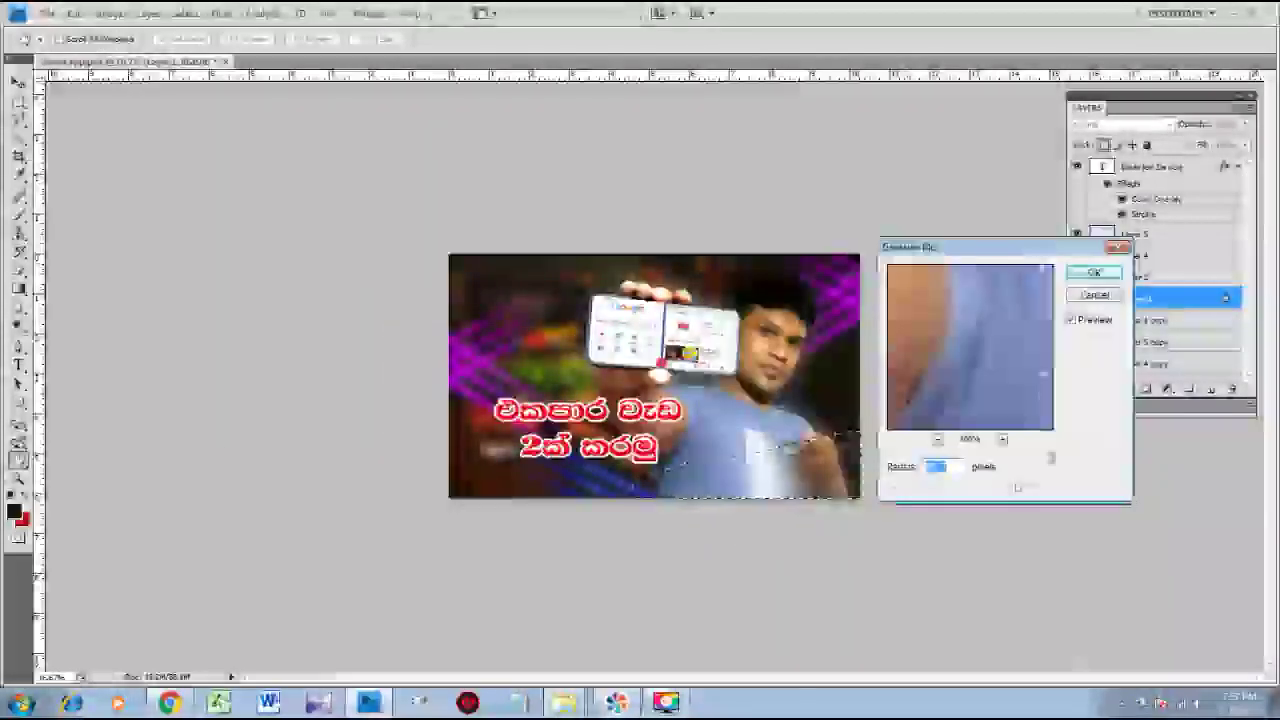
pyautogui.press('Return')
pyautogui.press('v')
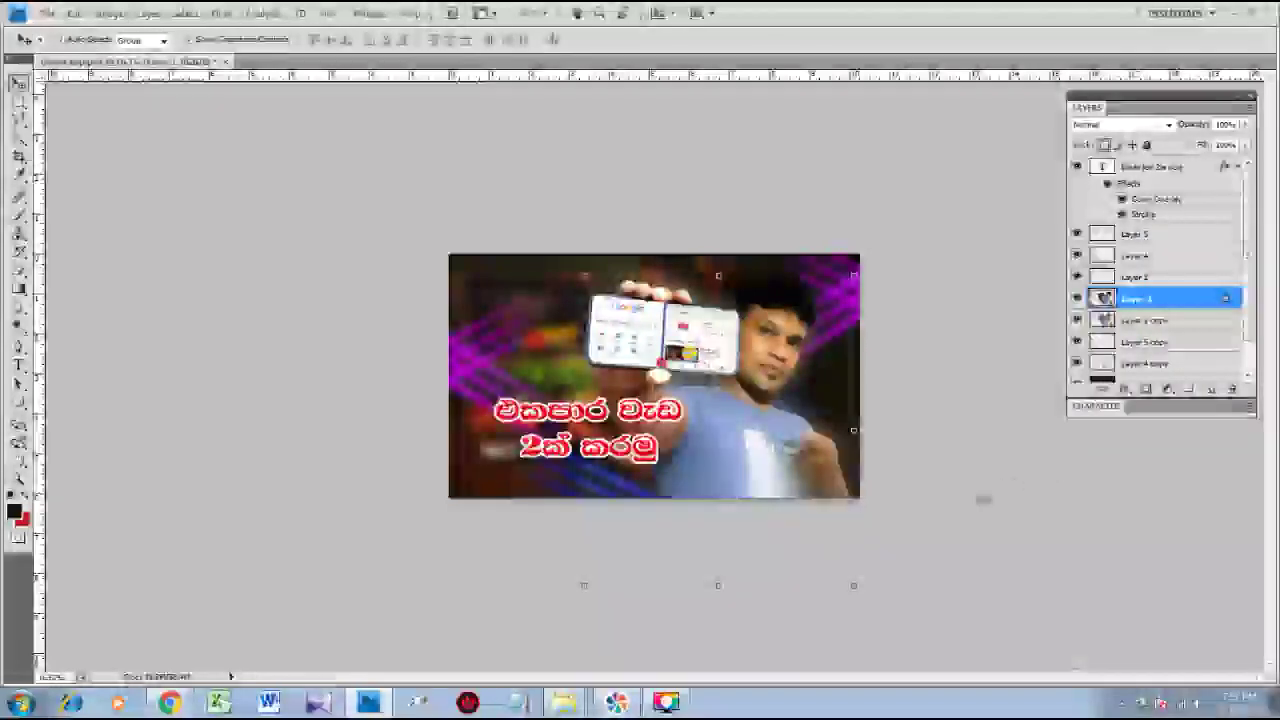
pyautogui.click(992, 508)
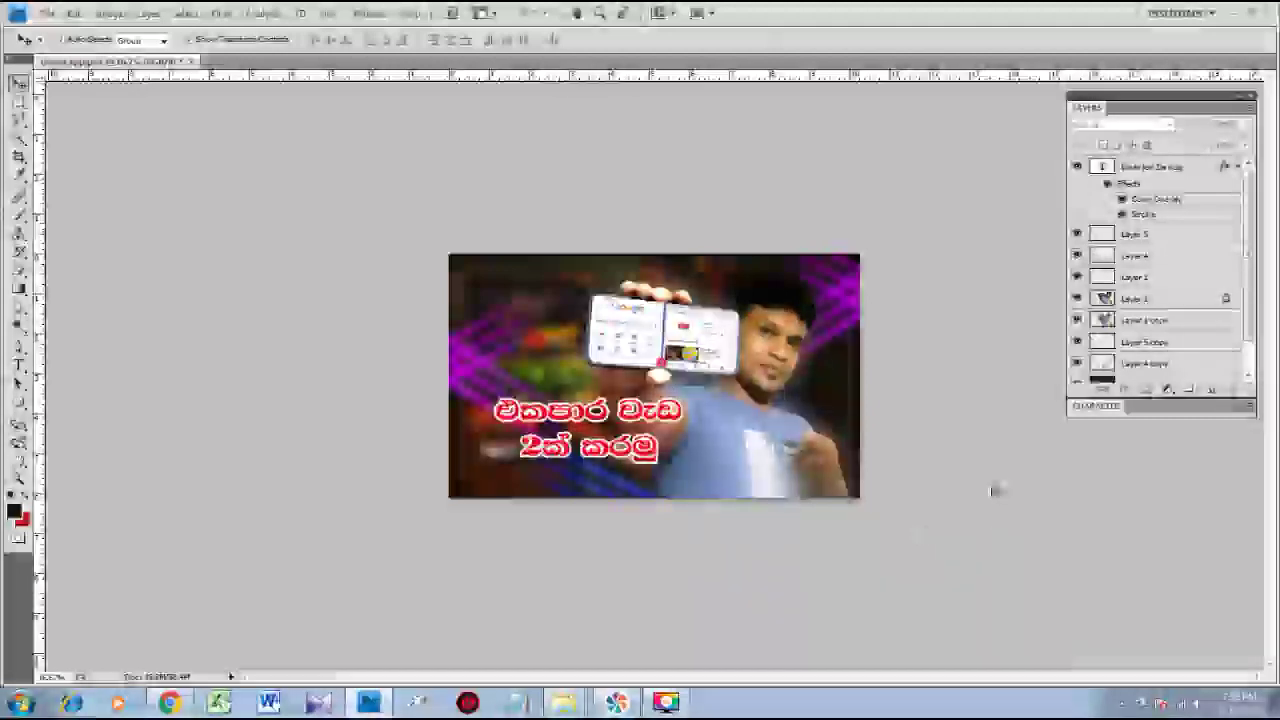
# Save the thumbnail in JPEG format in the Pic folder at Maximum quality, replacing the existing duwel app image.
pyautogui.hotkey('ctrl', 's')
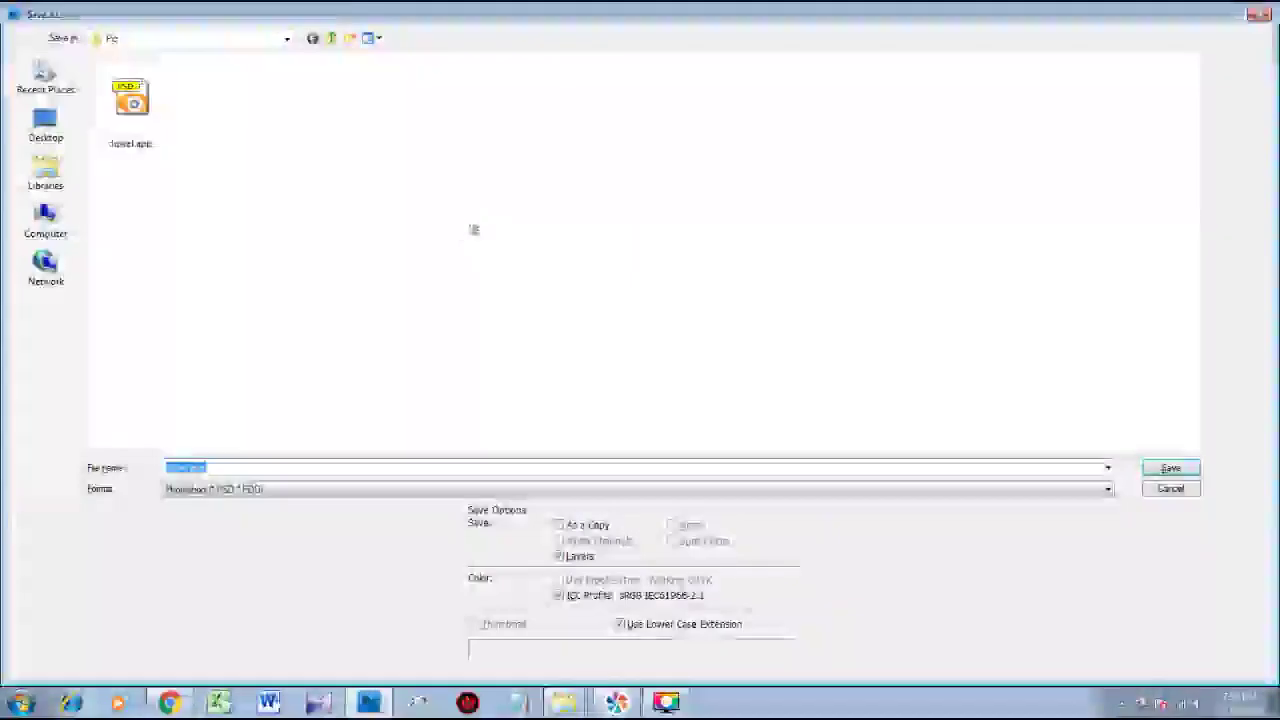
pyautogui.press('Tab')
pyautogui.press('j')
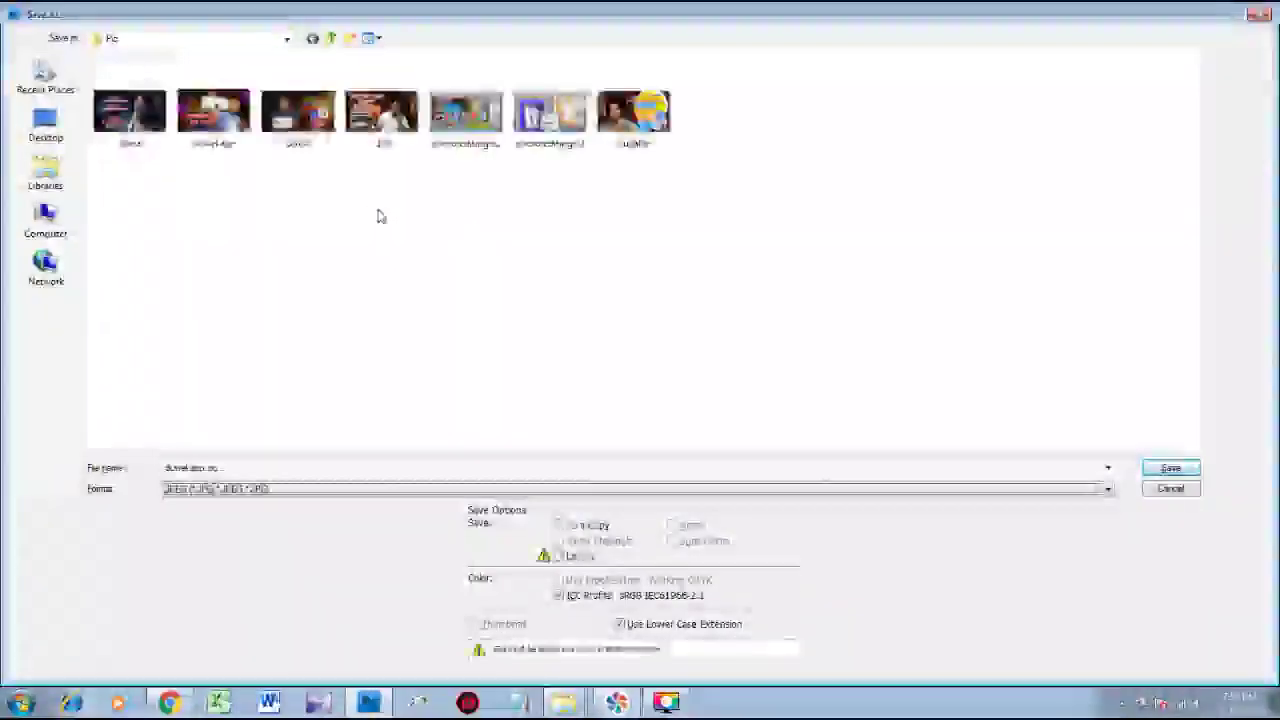
pyautogui.press('Return')
pyautogui.press('Return')
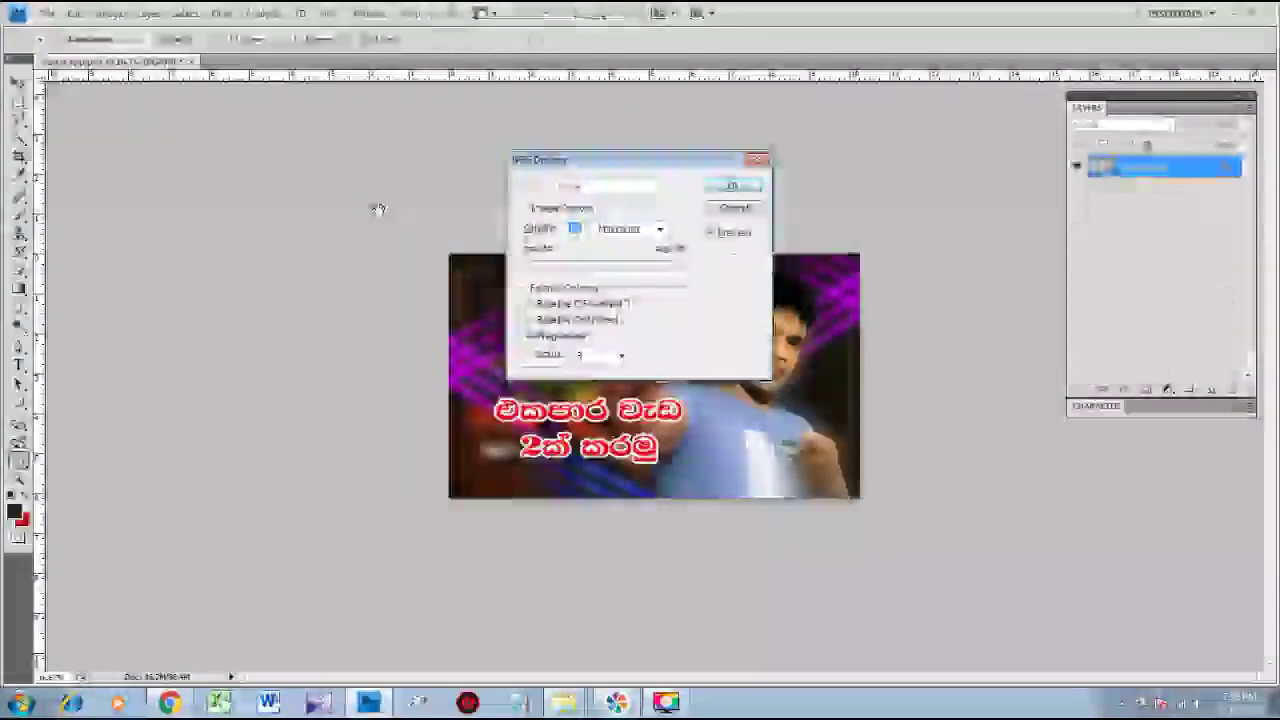
pyautogui.press('Return')
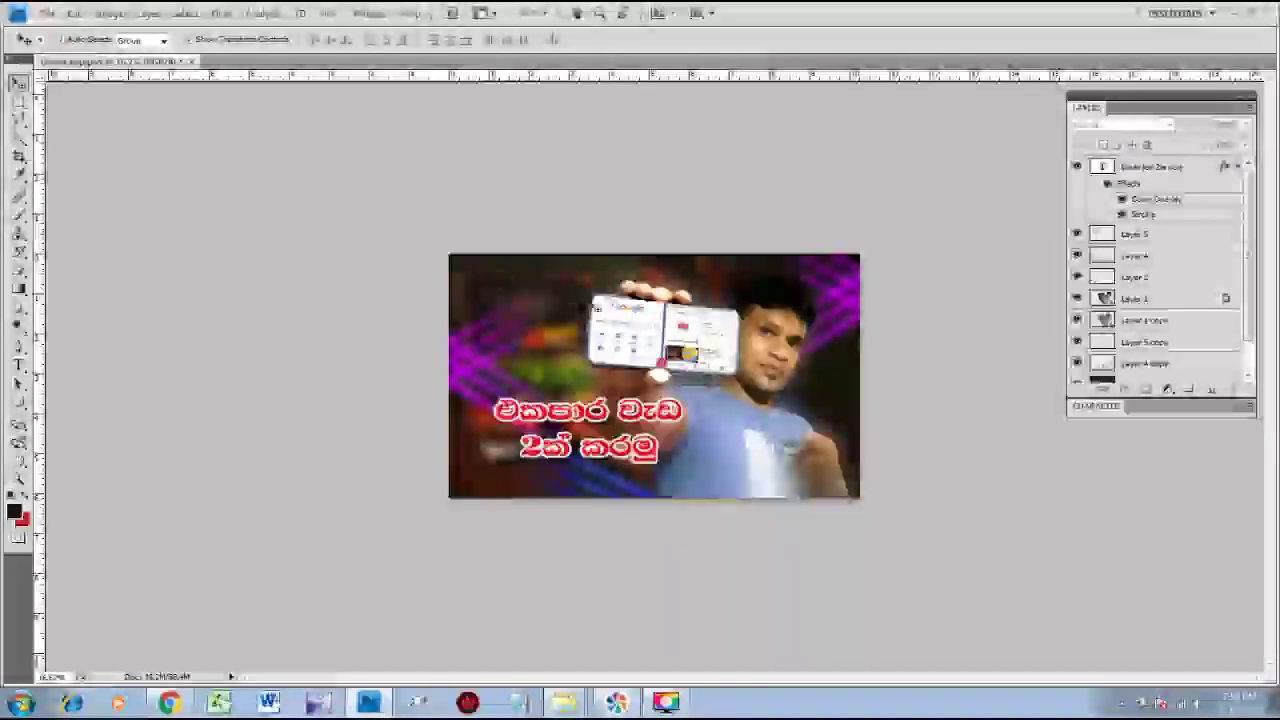
# Close the thumbnail's PSD document with its changes saved, and collapse the Layers panel.
pyautogui.hotkey('ctrl', 'w')
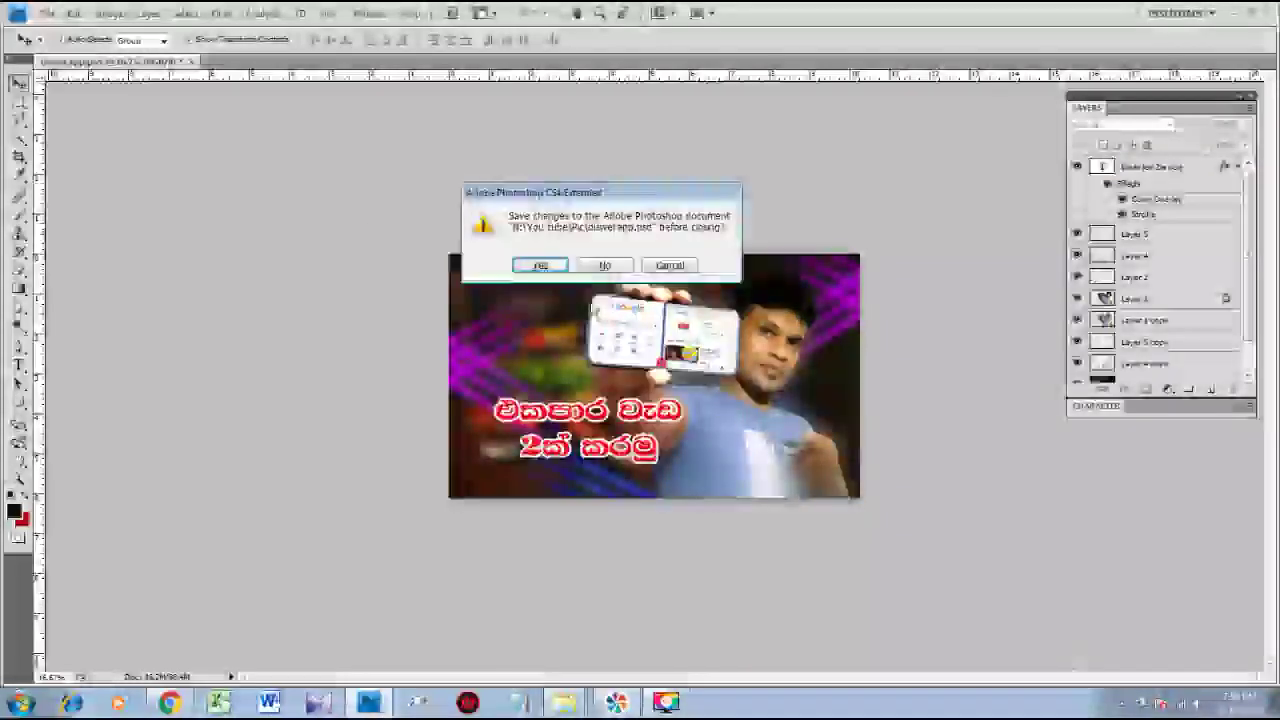
pyautogui.click(540, 266)
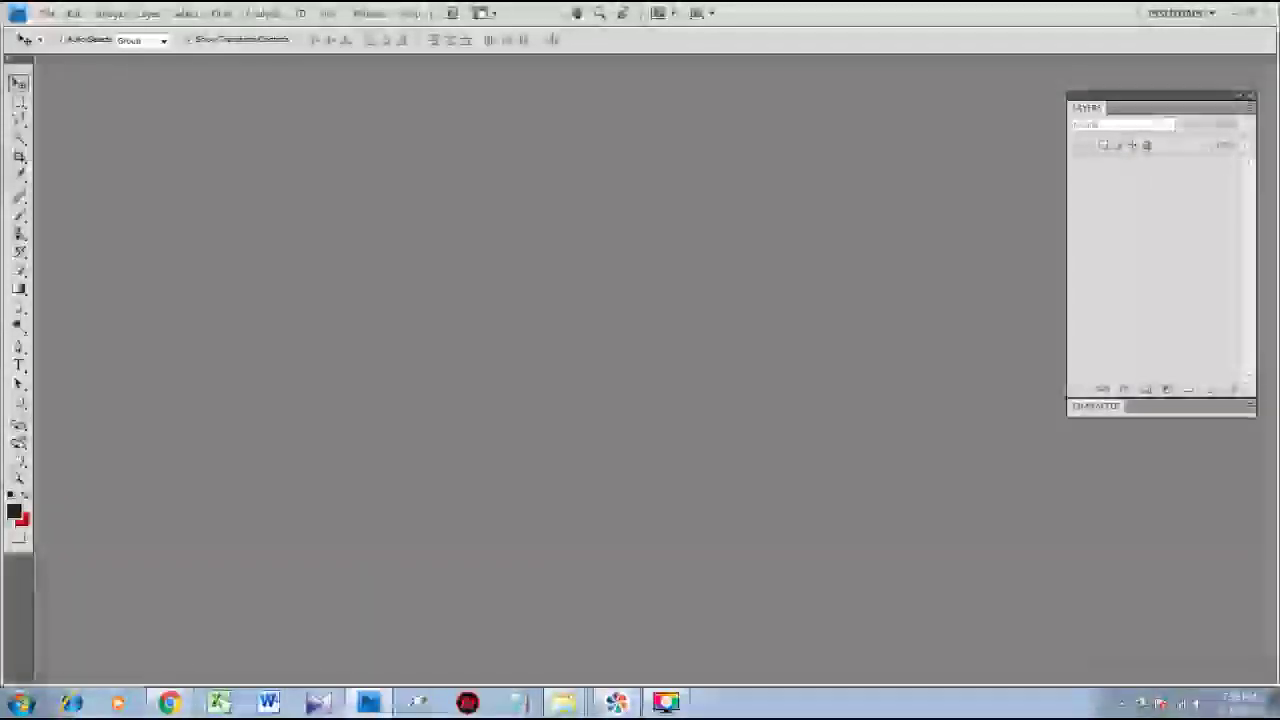
pyautogui.click(1194, 108)
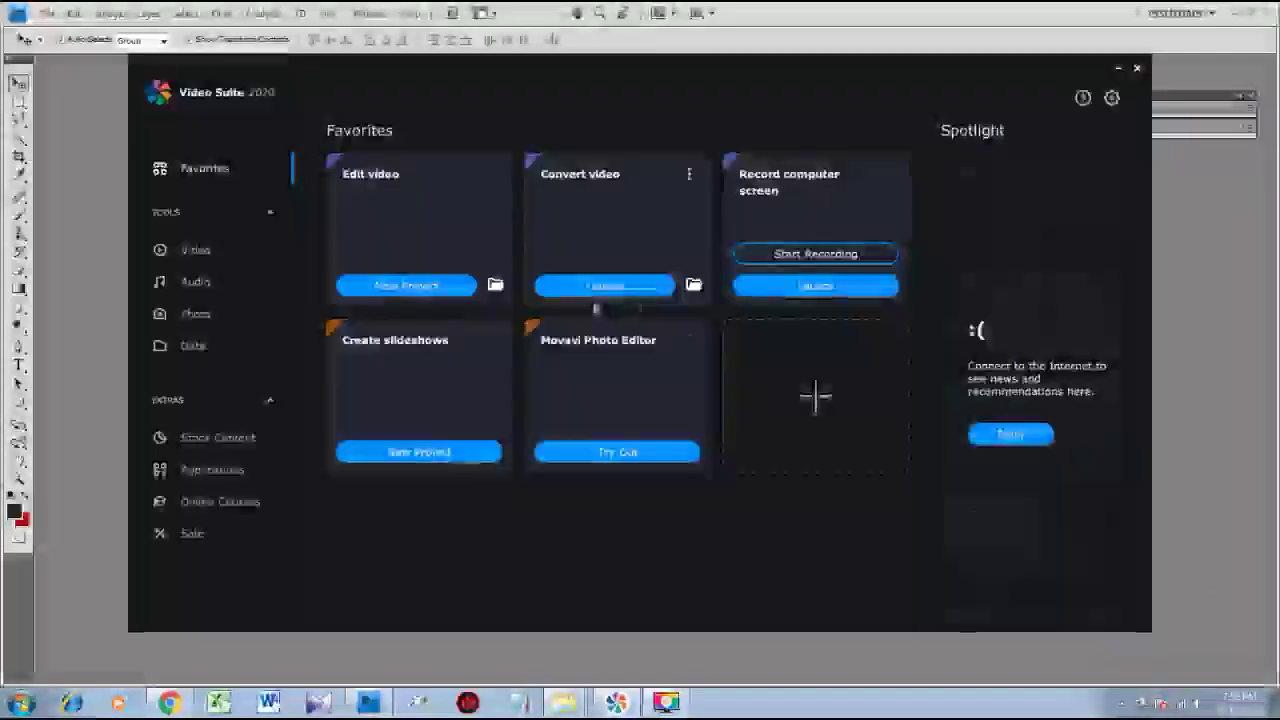
# Launch the Movavi Video Suite video converter and add the duwel app video from the duwel windo folder inside You tube.
pyautogui.click(595, 291)
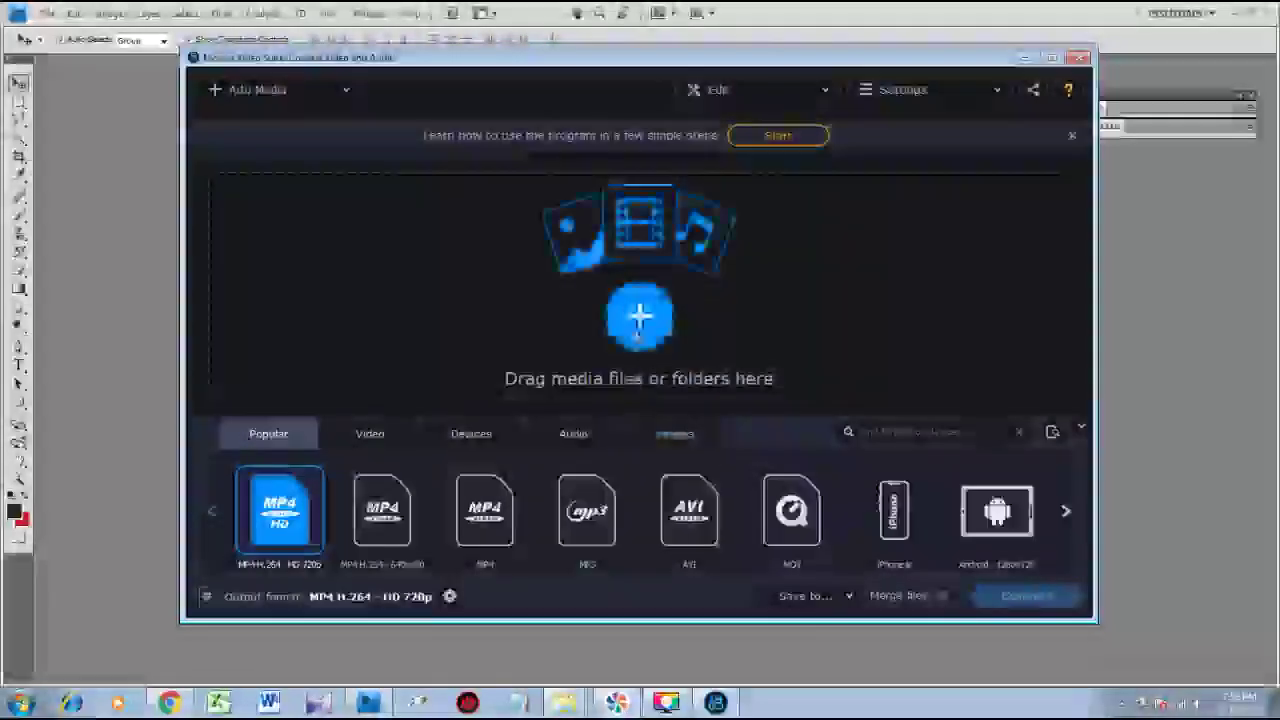
pyautogui.click(641, 336)
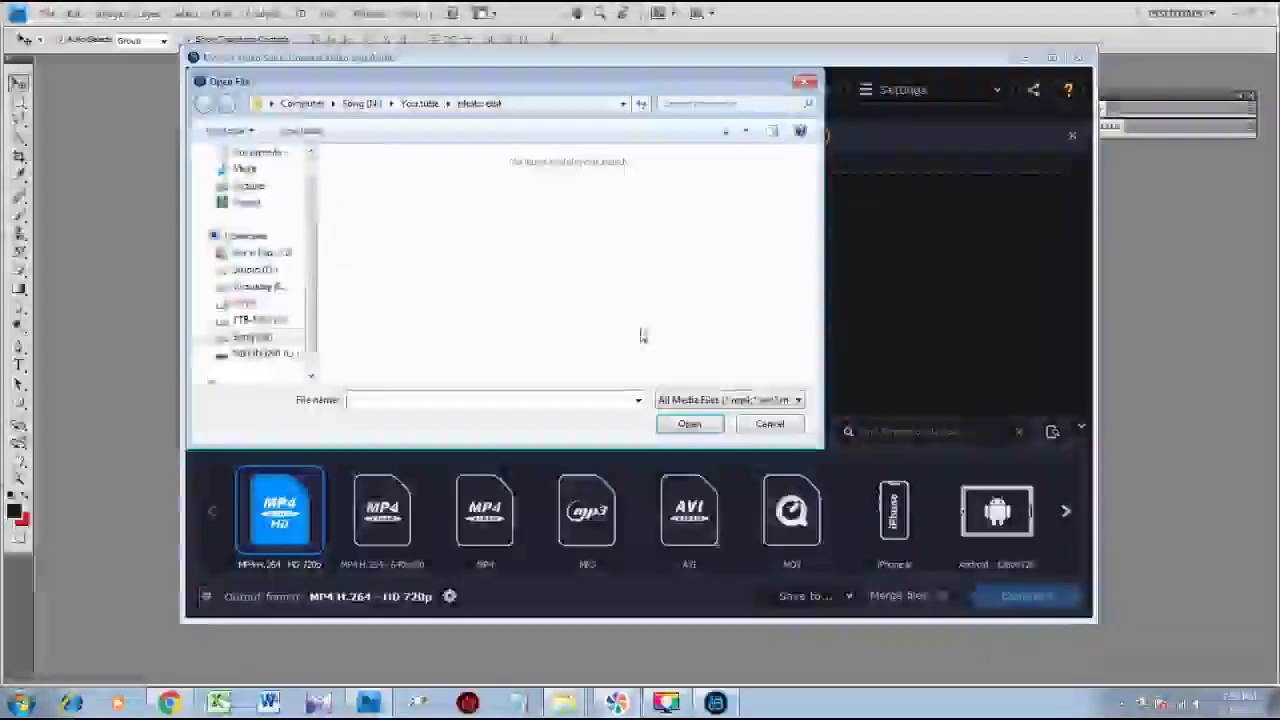
pyautogui.click(430, 108)
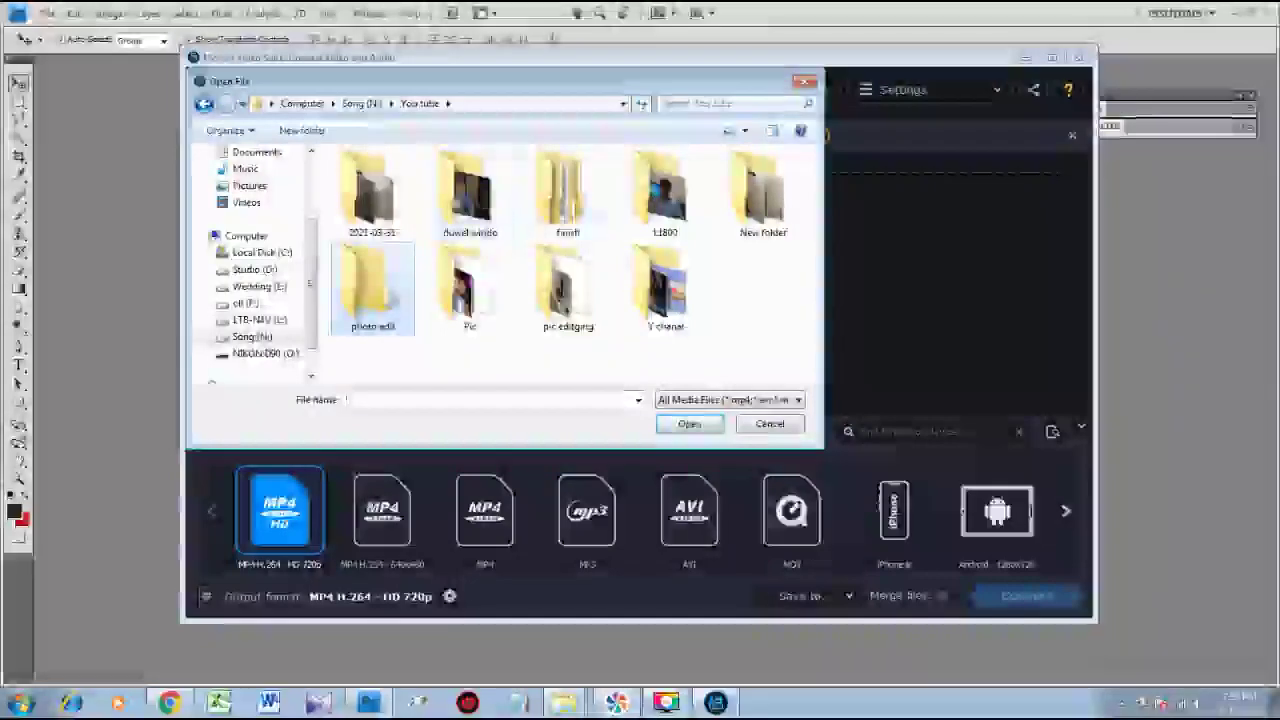
pyautogui.doubleClick(470, 200)
pyautogui.doubleClick(366, 178)
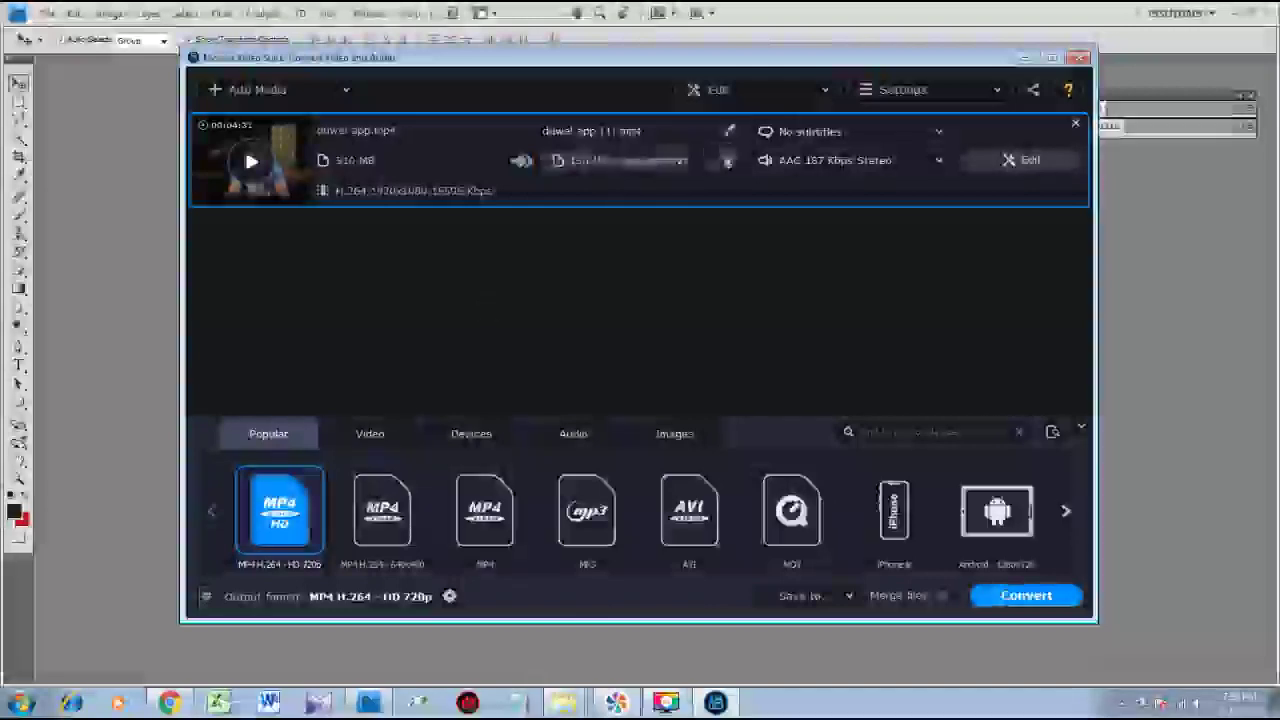
# Raise the converted video's output file size to the maximum, giving a constant bitrate of 65.00 Mb/s.
pyautogui.click(640, 160)
pyautogui.moveTo(496, 239); pyautogui.dragTo(527, 240)
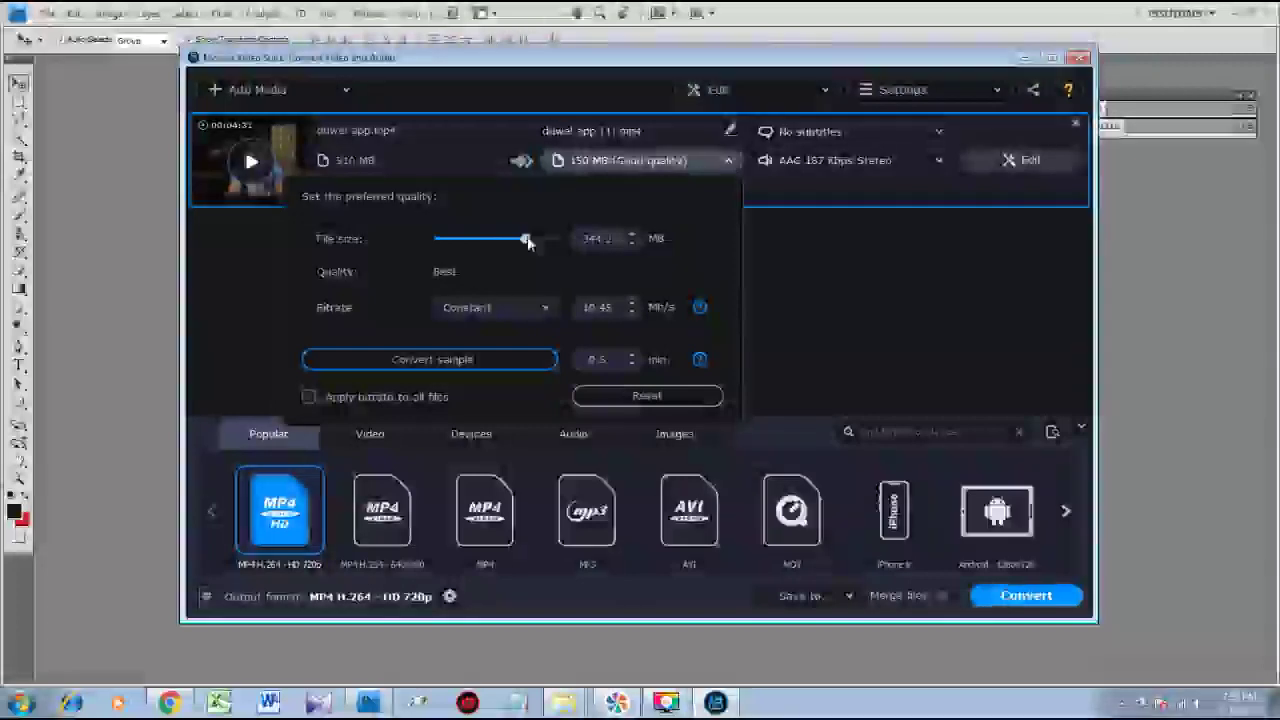
pyautogui.moveTo(527, 240); pyautogui.dragTo(570, 258)
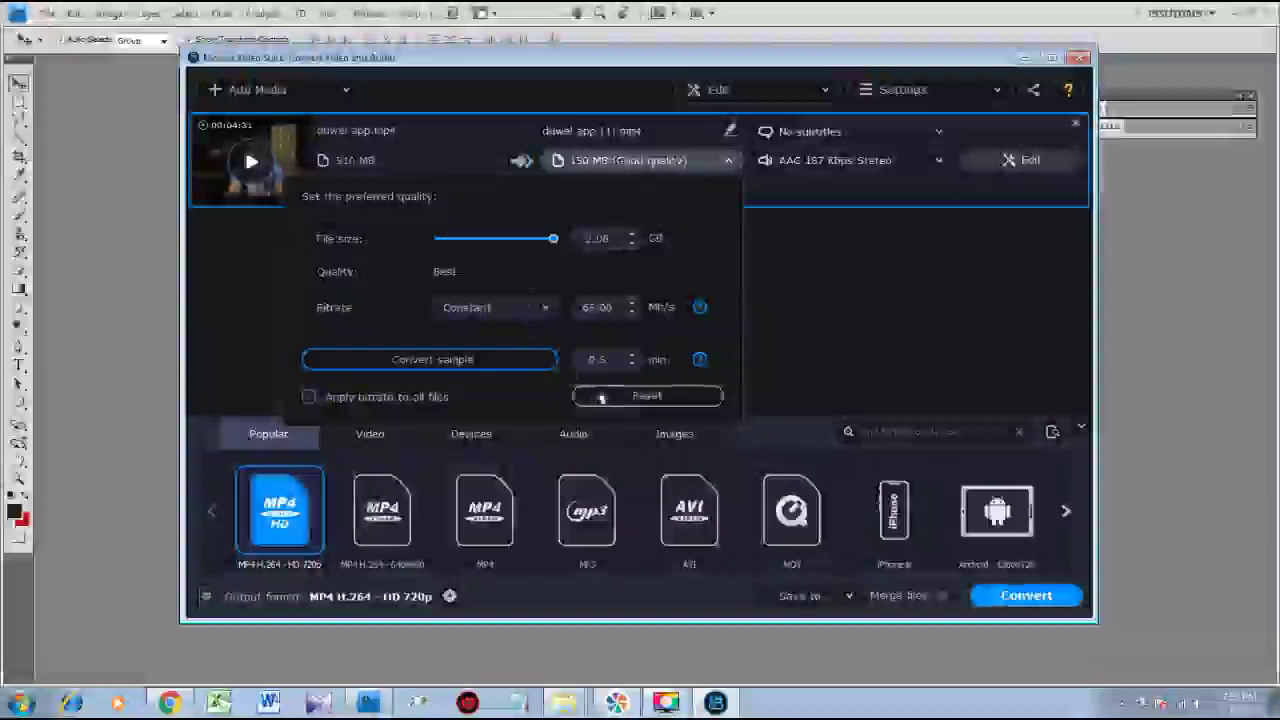
# Reduce the converted duwel app video's output file size to 214 MB at High quality.
pyautogui.click(811, 342)
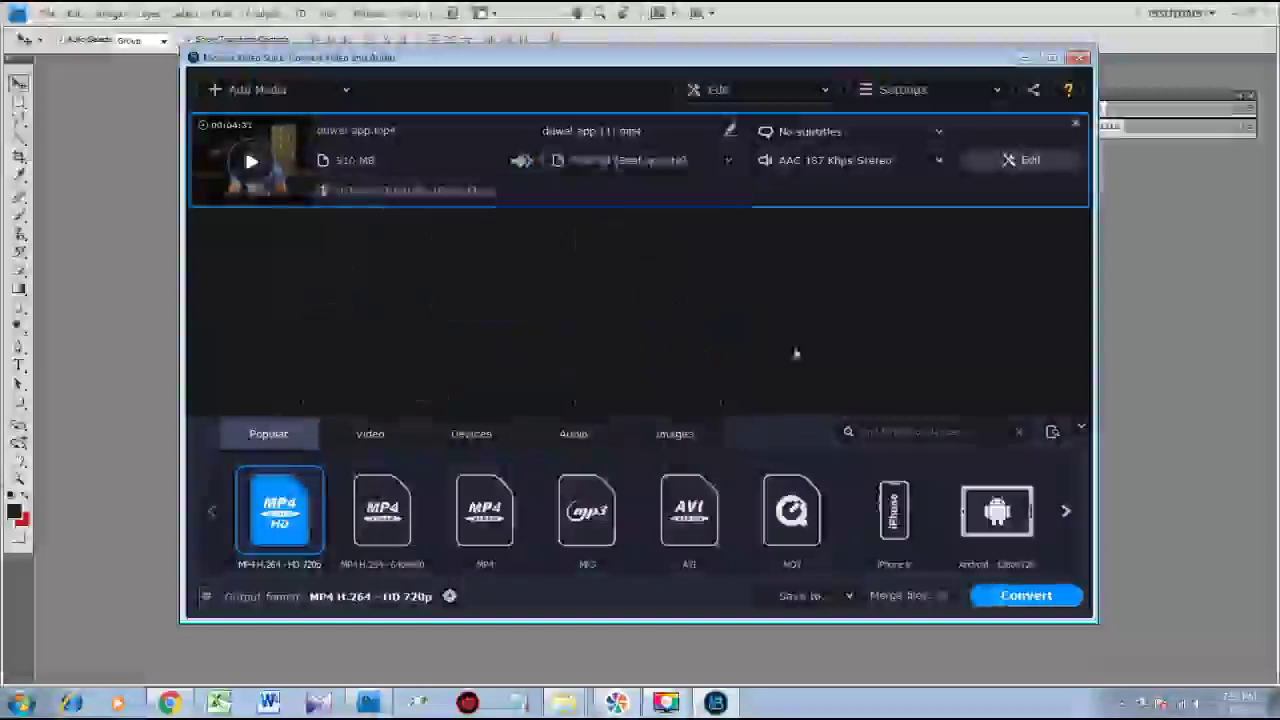
pyautogui.click(729, 161)
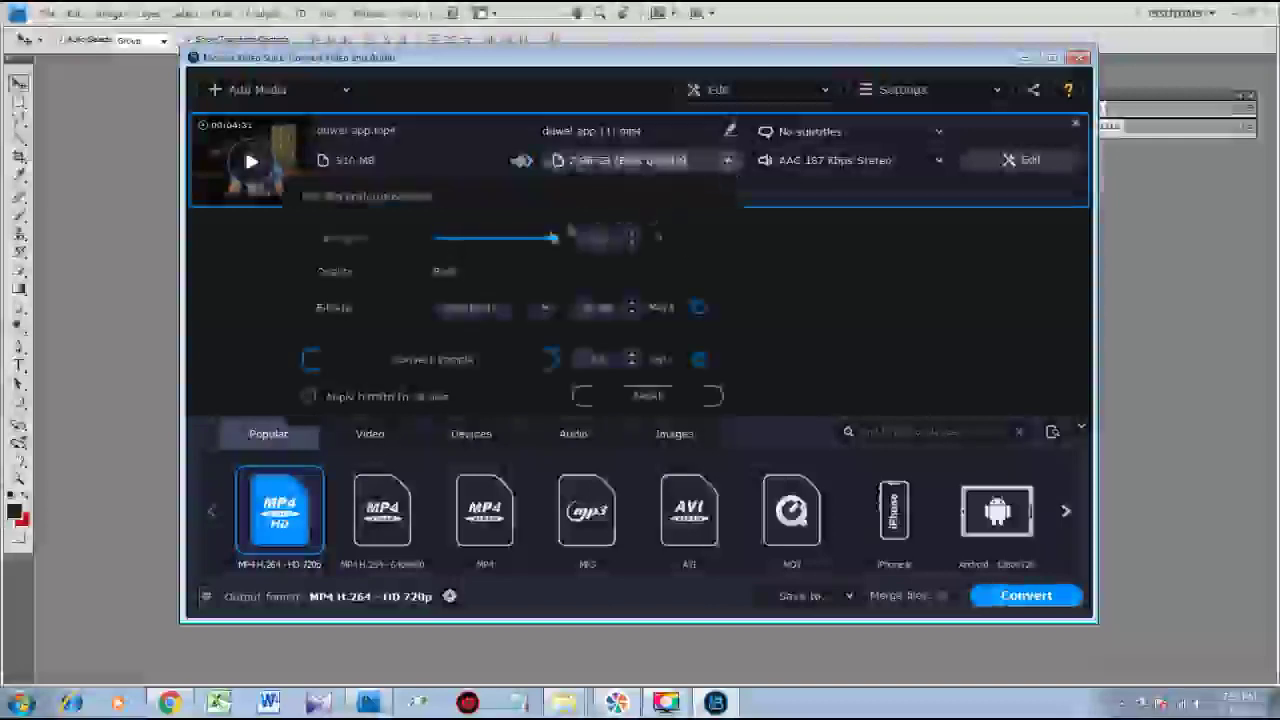
pyautogui.click(489, 245)
pyautogui.moveTo(545, 240); pyautogui.dragTo(498, 247)
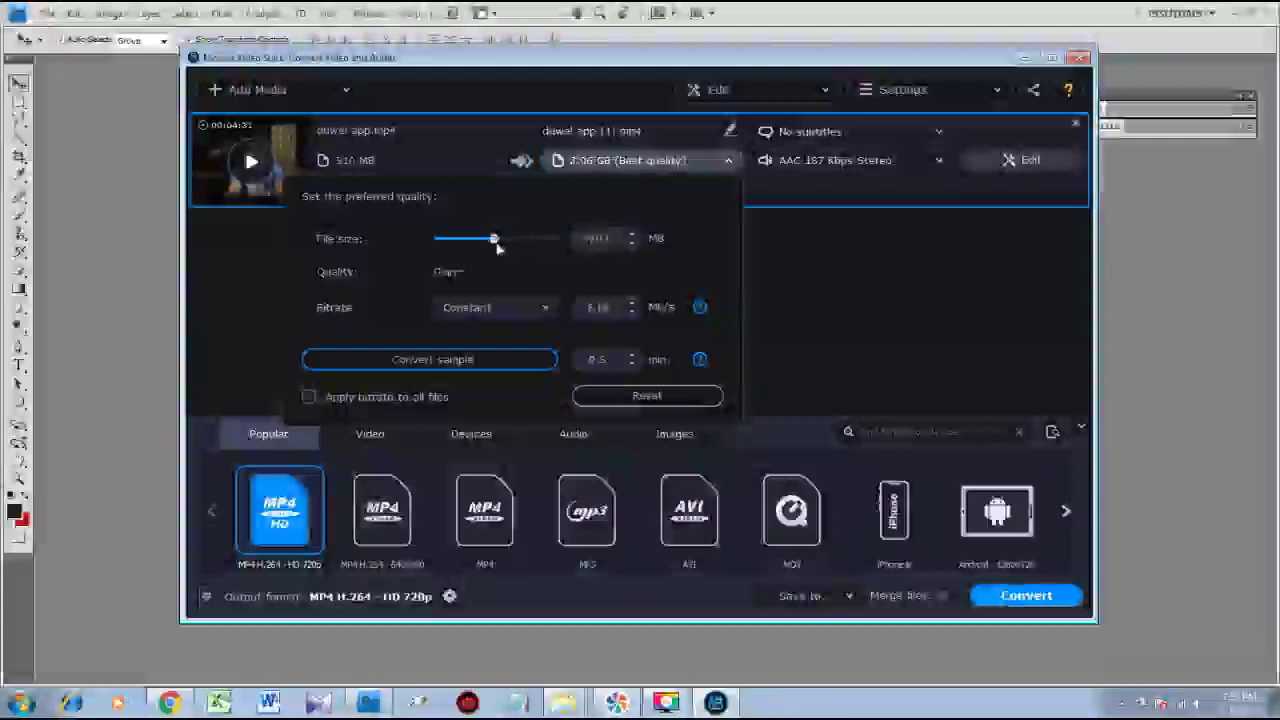
pyautogui.click(790, 310)
pyautogui.click(727, 163)
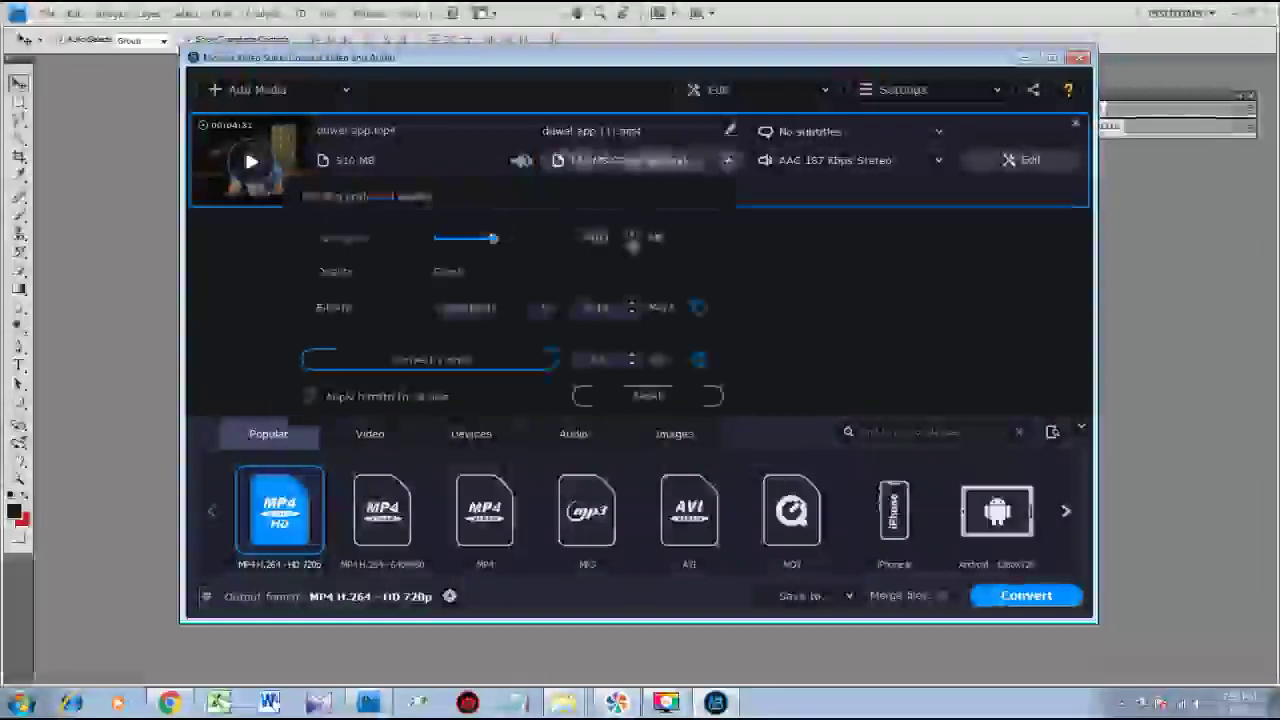
pyautogui.moveTo(493, 240); pyautogui.dragTo(514, 242)
pyautogui.click(766, 298)
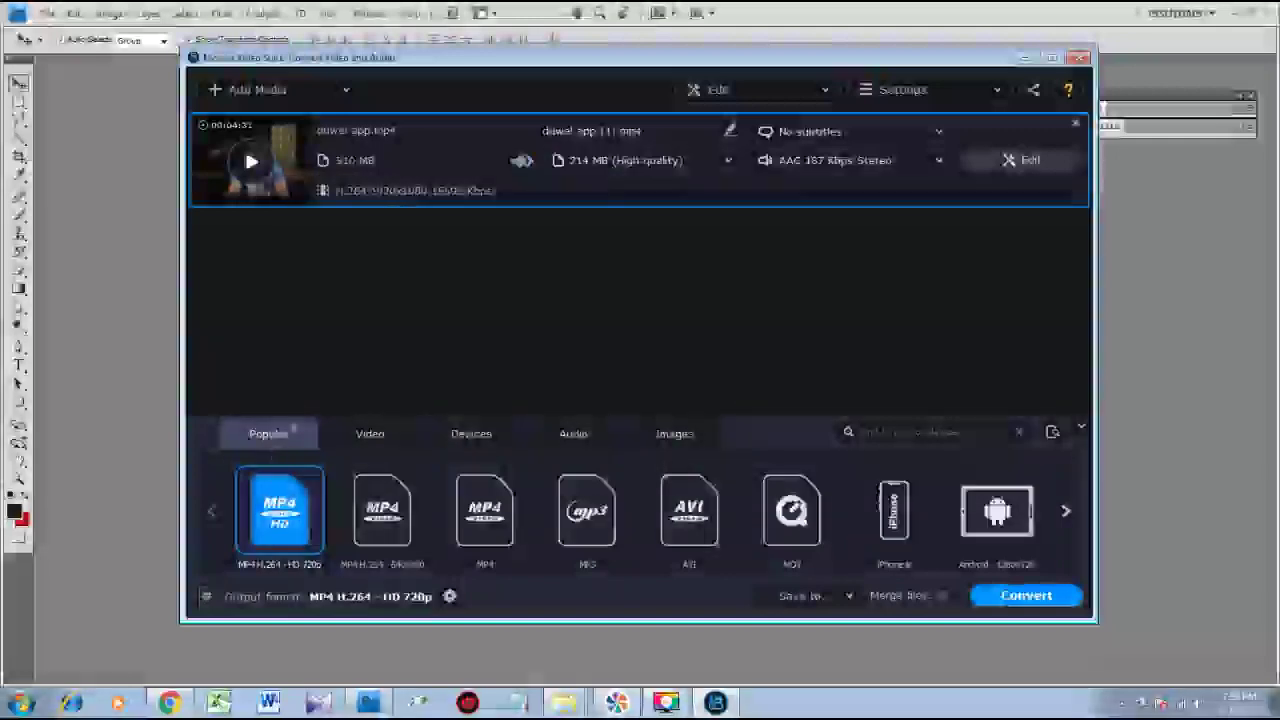
# Convert the duwel app video to MP4 H.264 - HD 720p, and close the converter and Photoshop after the conversion.
pyautogui.click(990, 598)
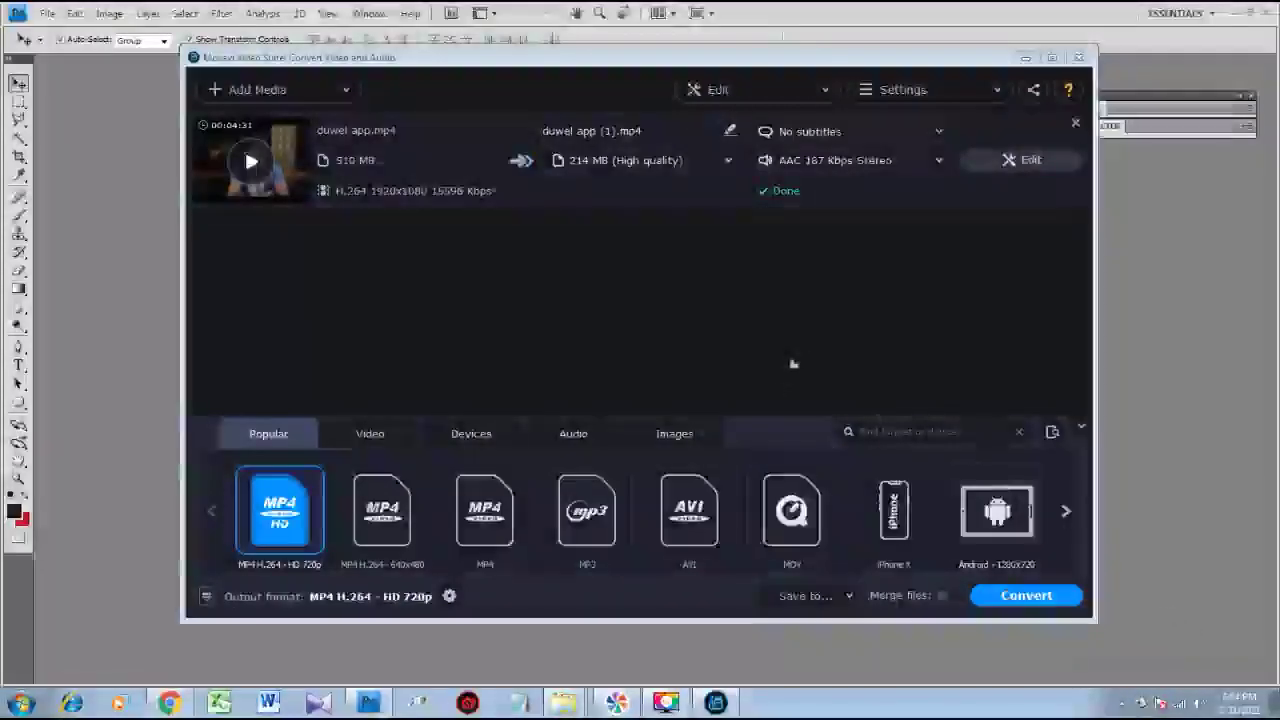
pyautogui.click(1082, 60)
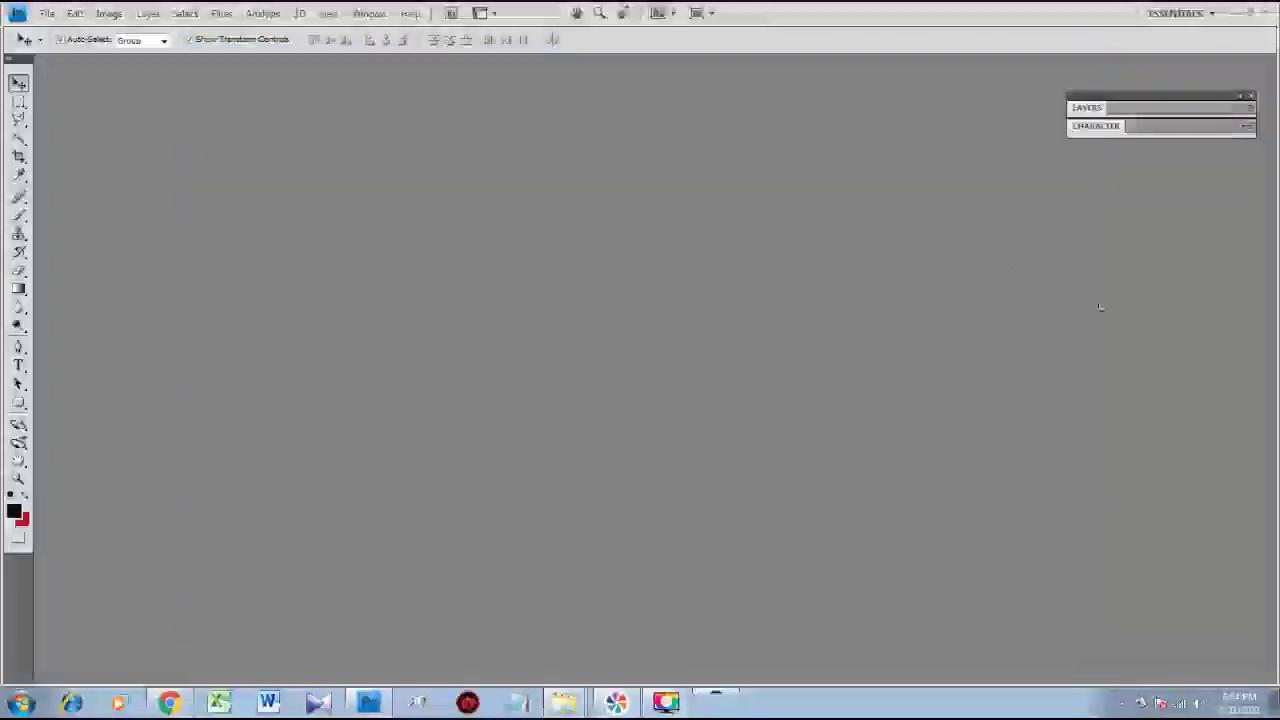
pyautogui.click(1252, 13)
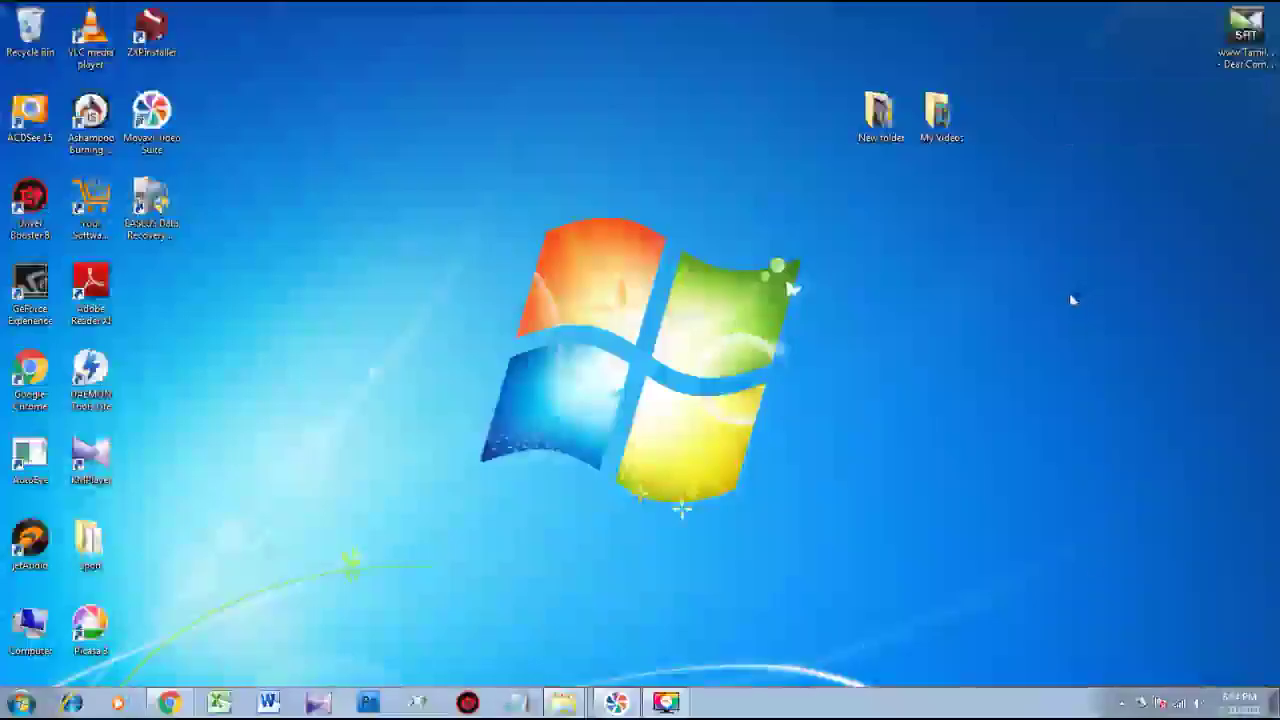